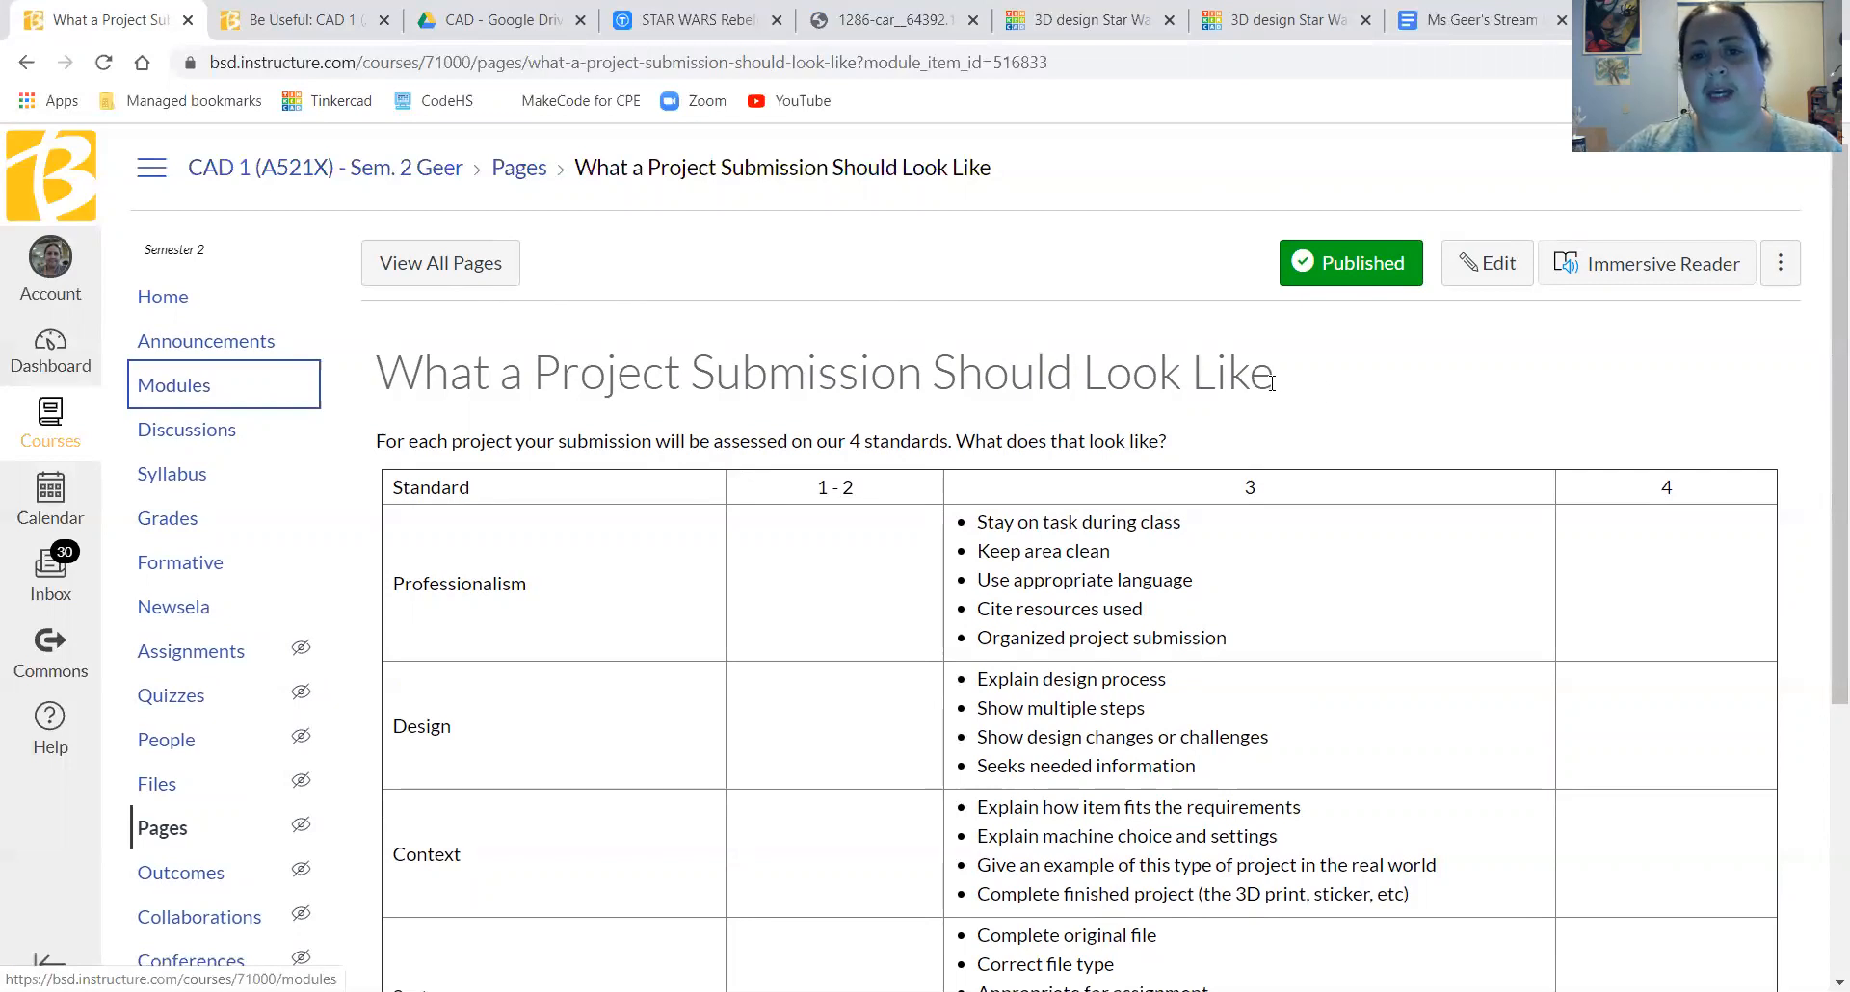
# - Switch to Google Drive, create a folder named "Cookie Cutter Project" inside the CAD folder, and open it
pyautogui.scroll(-2, 1243, 386)
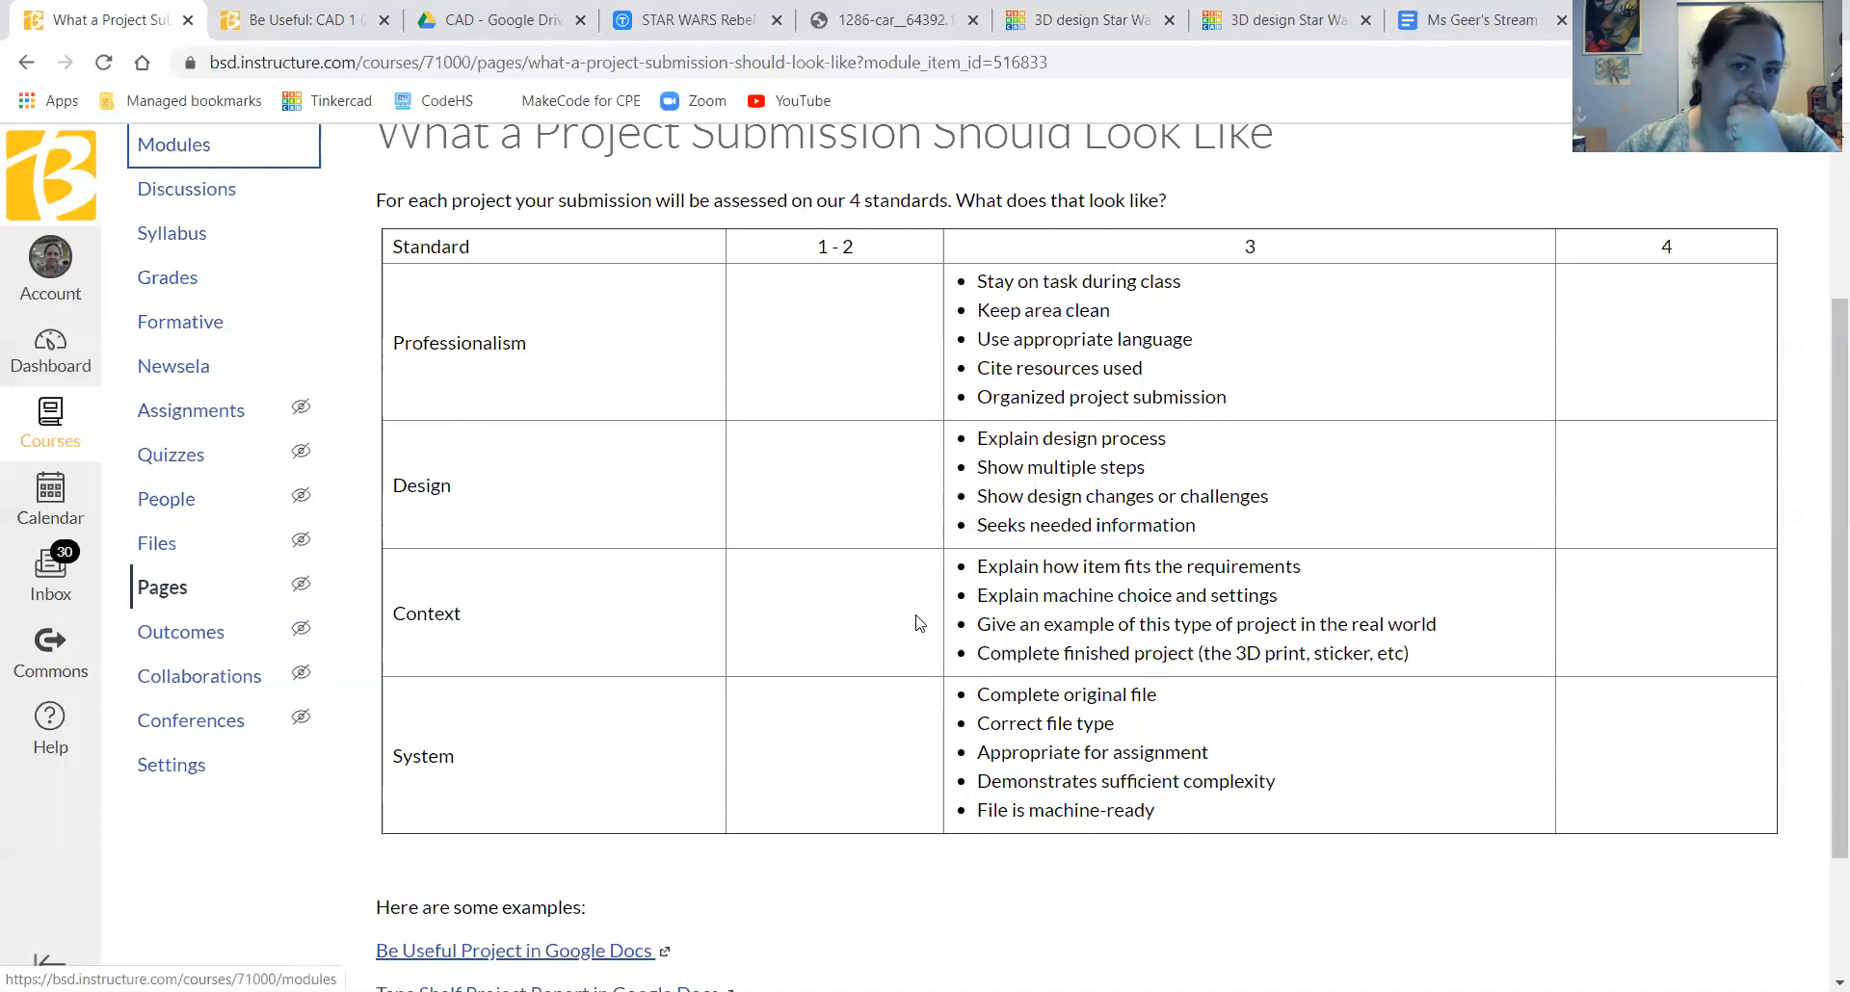
pyautogui.click(491, 19)
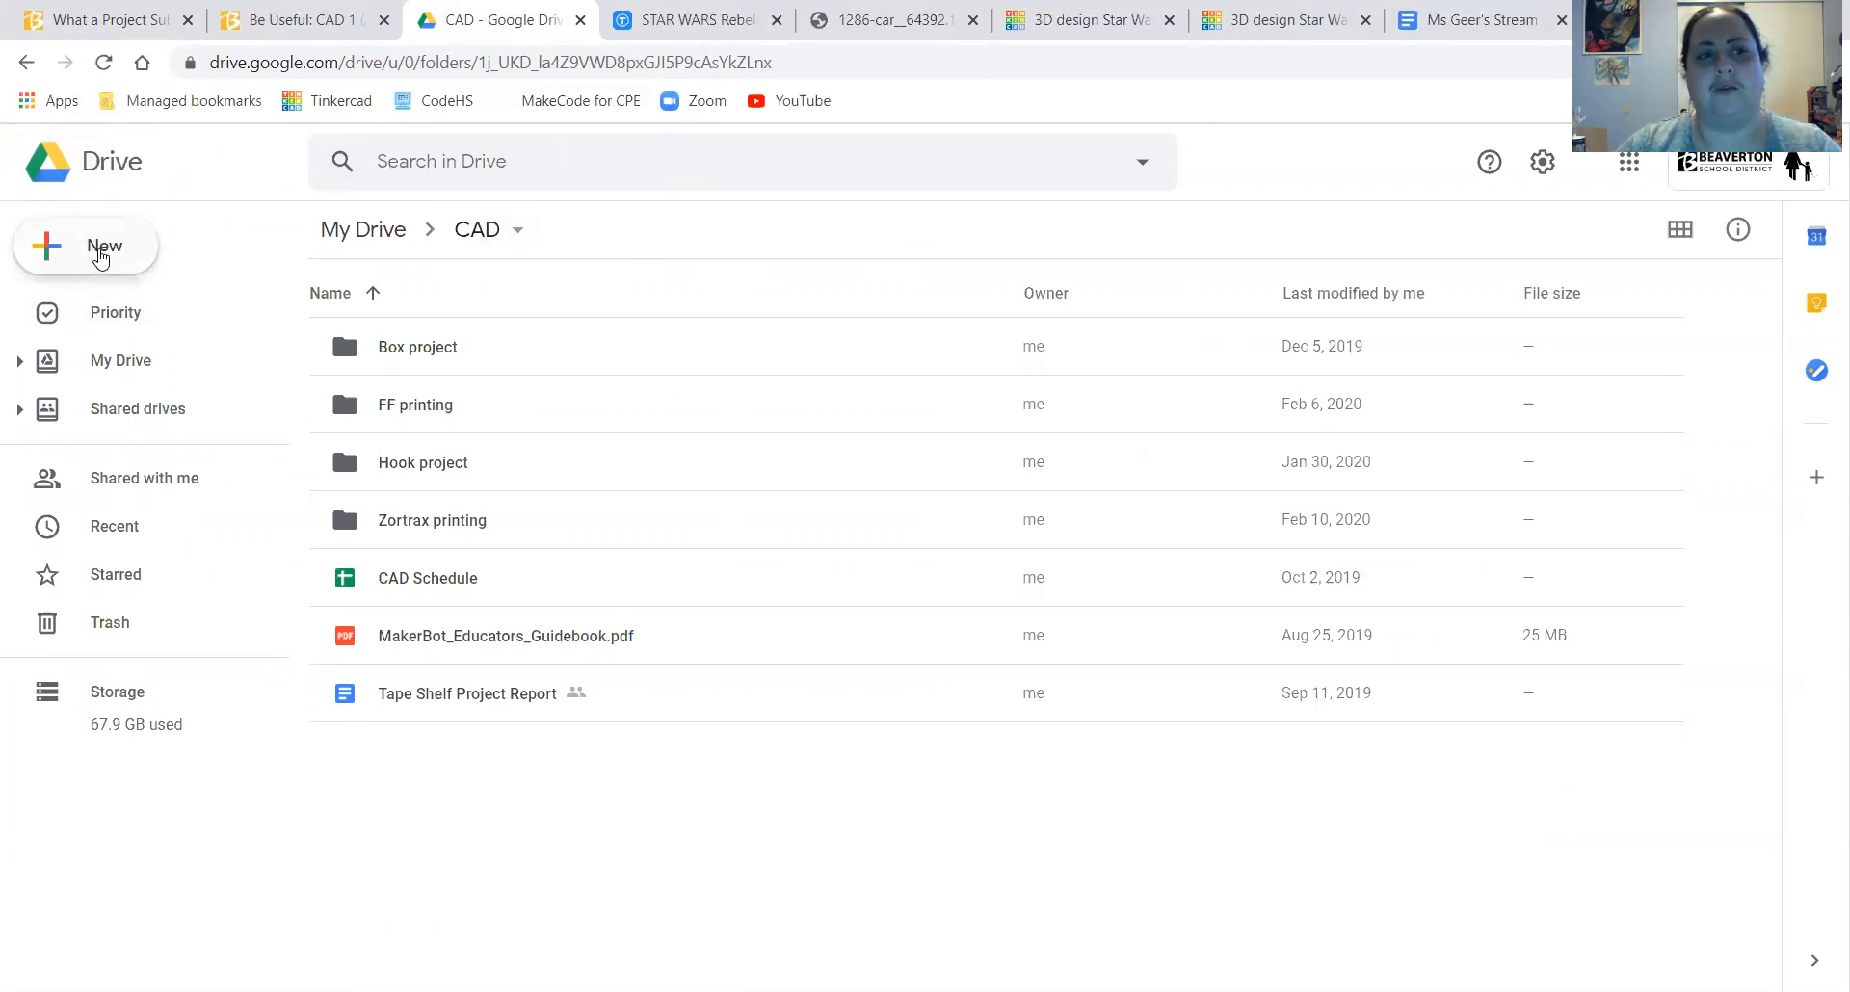
pyautogui.click(101, 253)
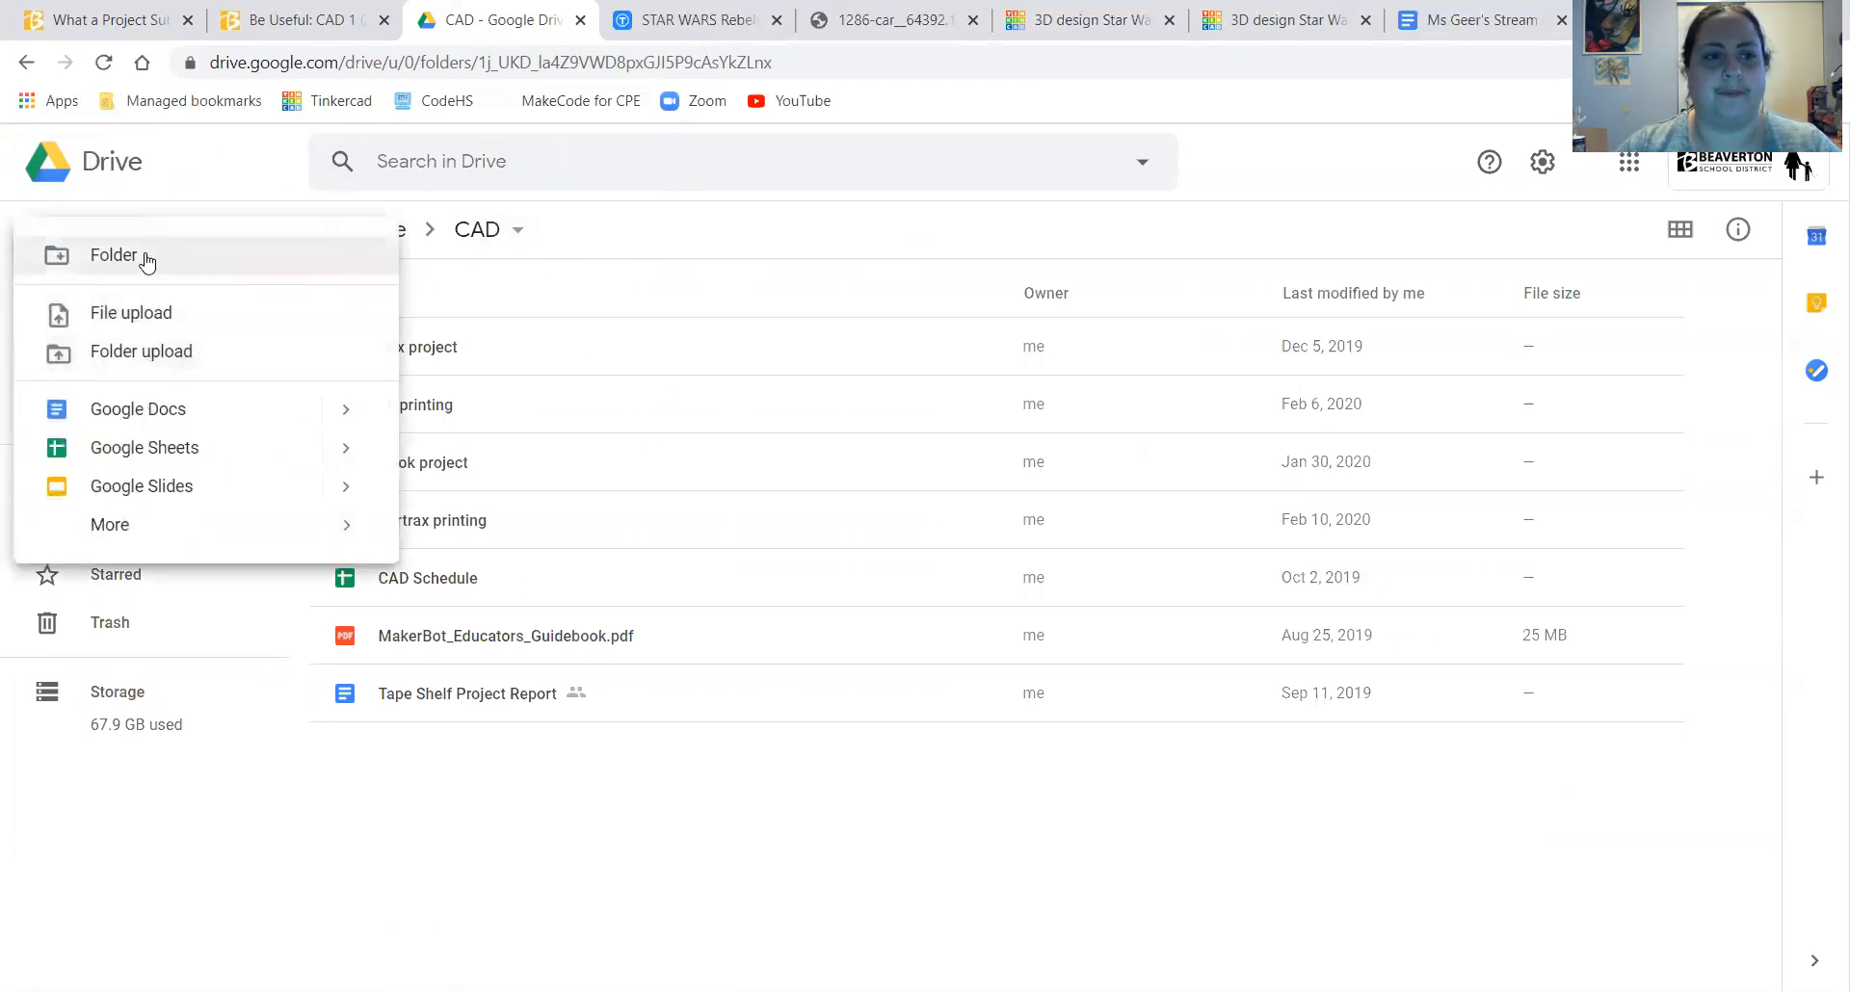
pyautogui.click(144, 256)
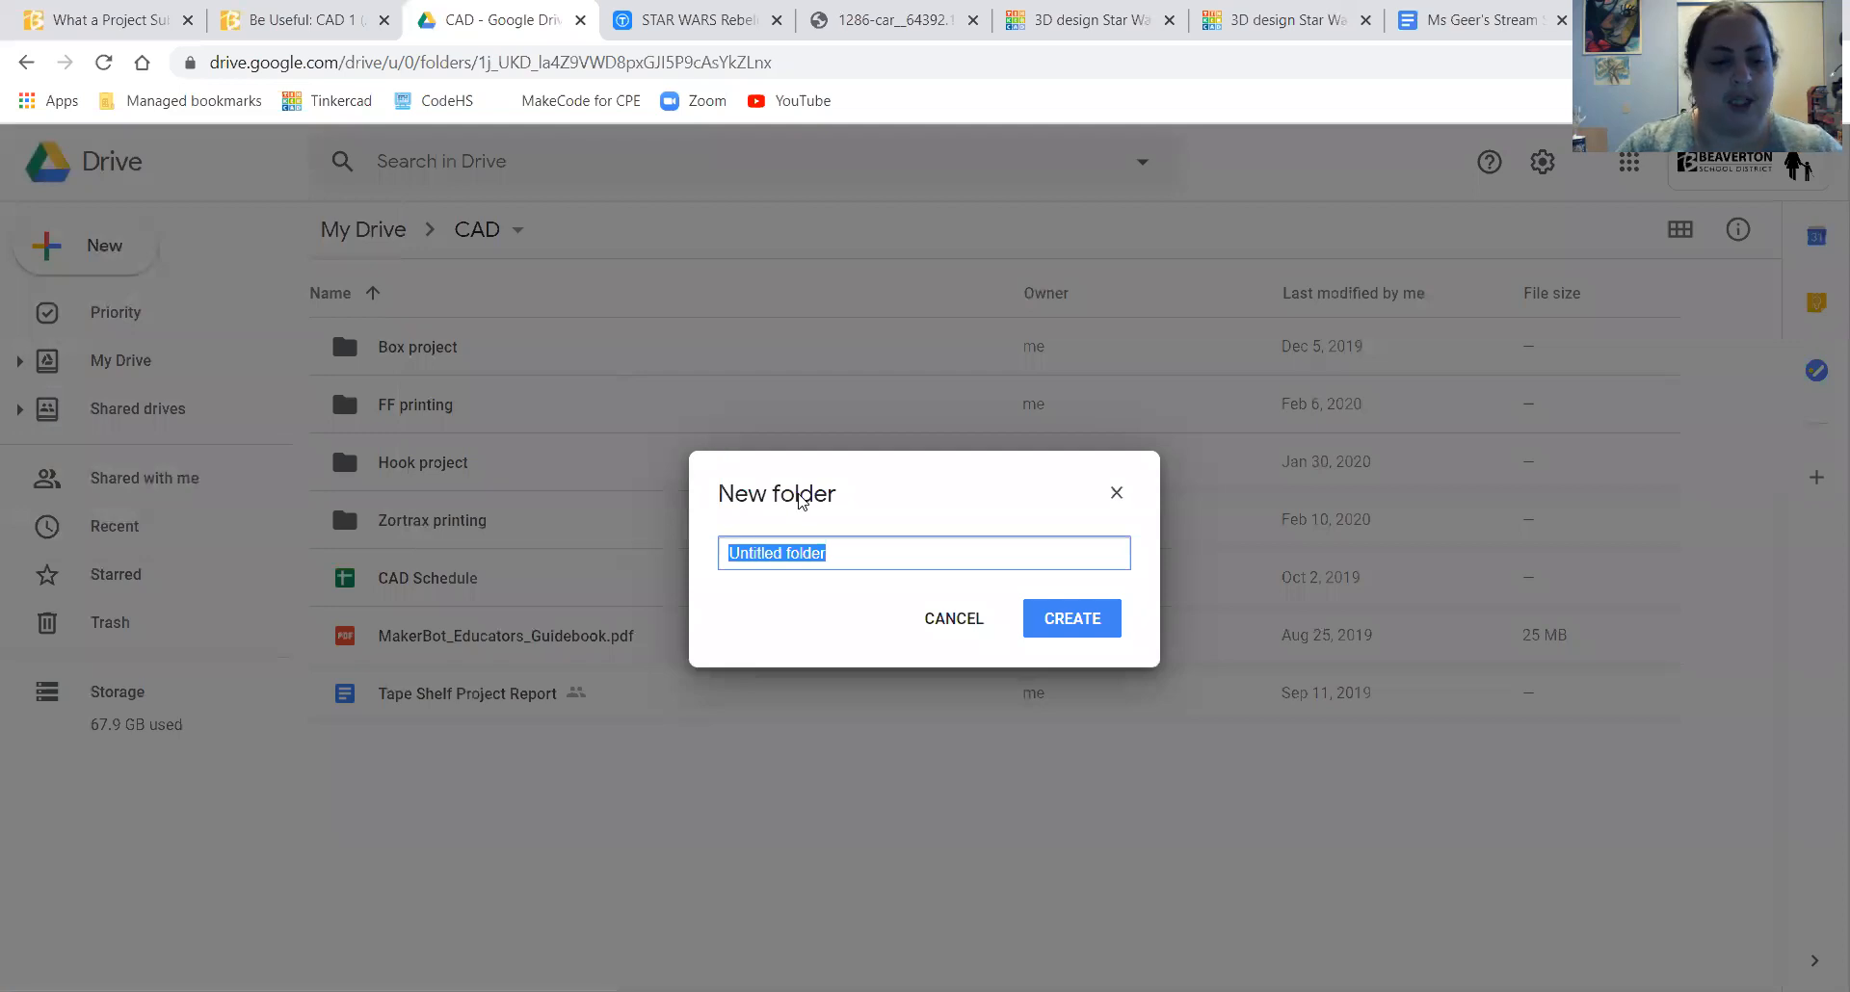
pyautogui.write('Cookie Cutter Projec')
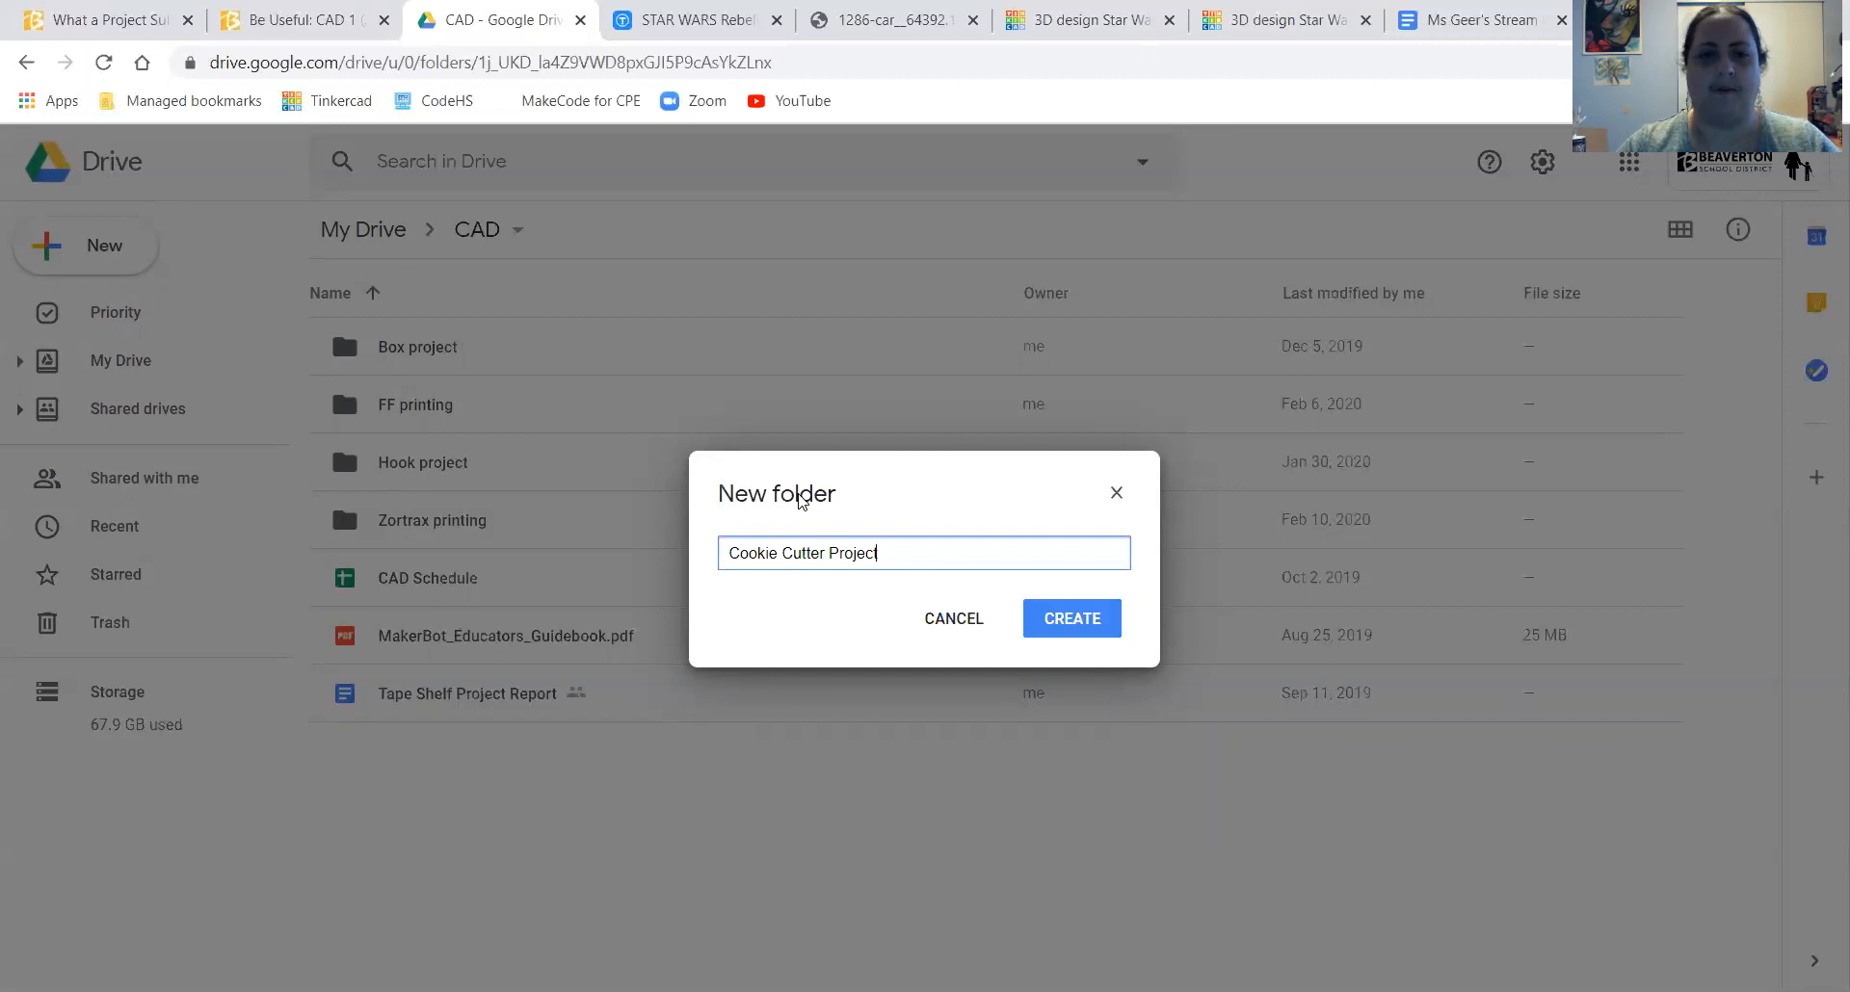
pyautogui.click(1065, 624)
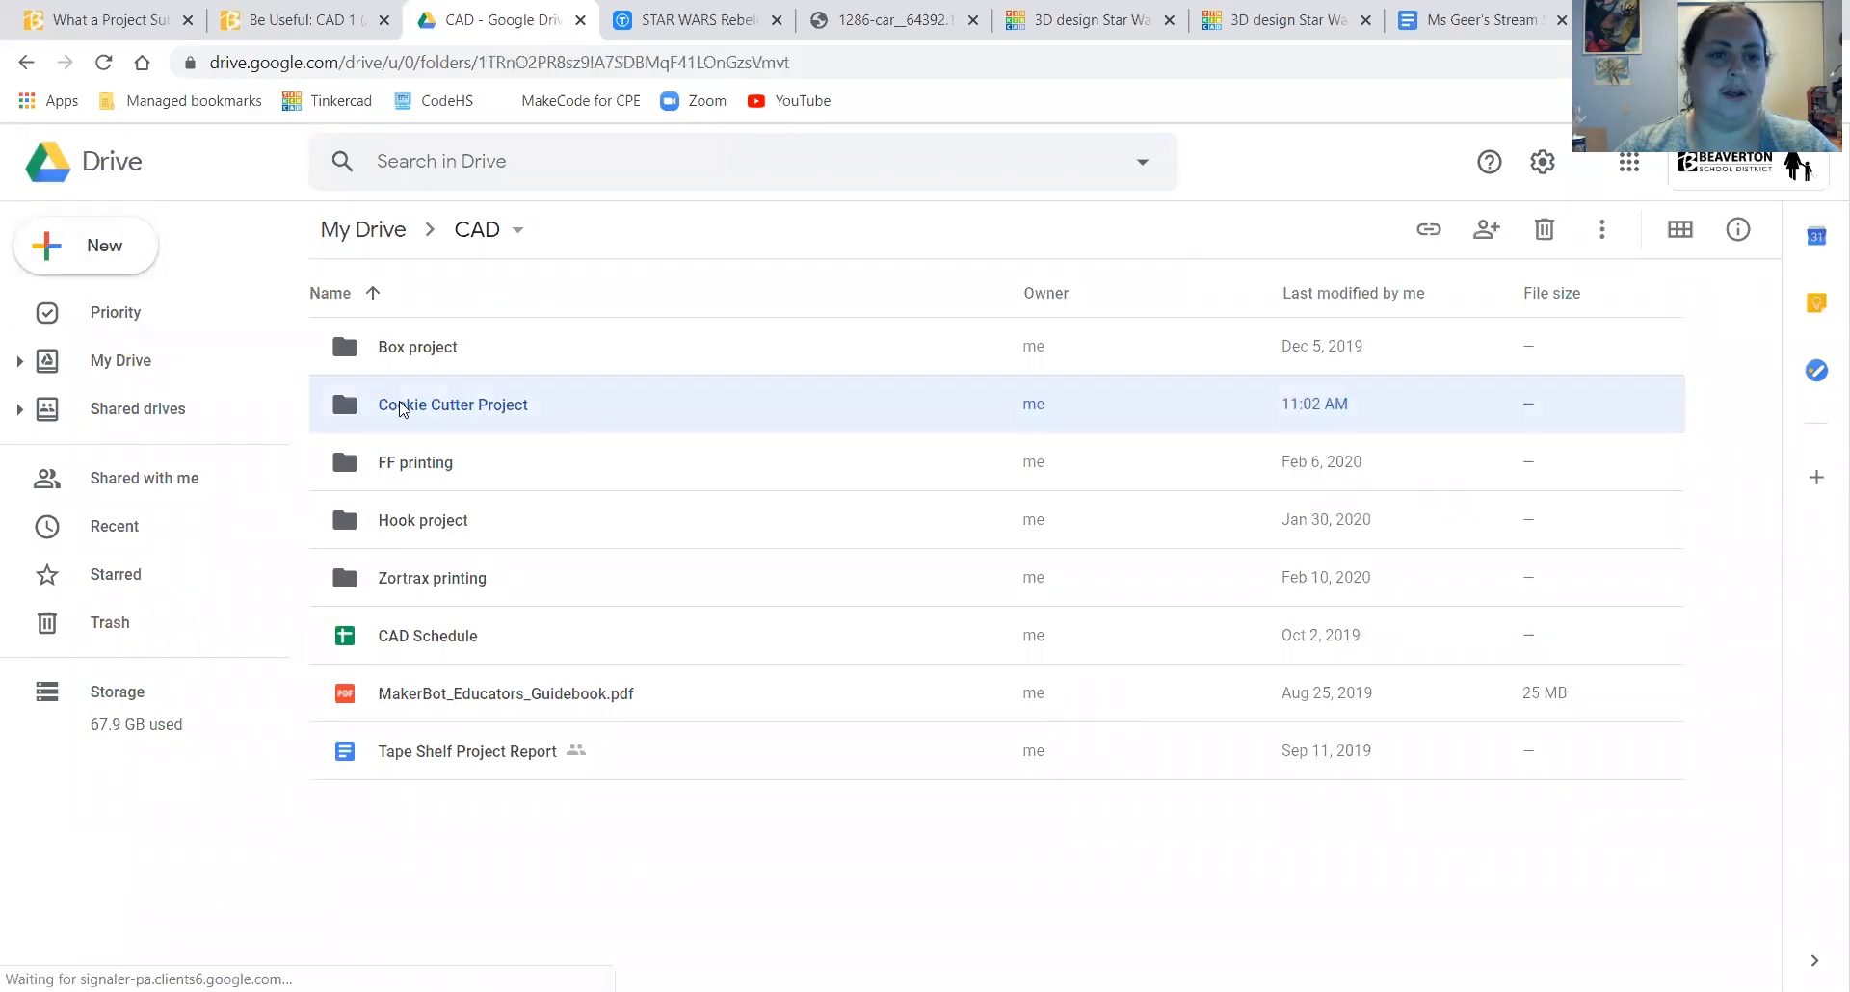
pyautogui.doubleClick(402, 408)
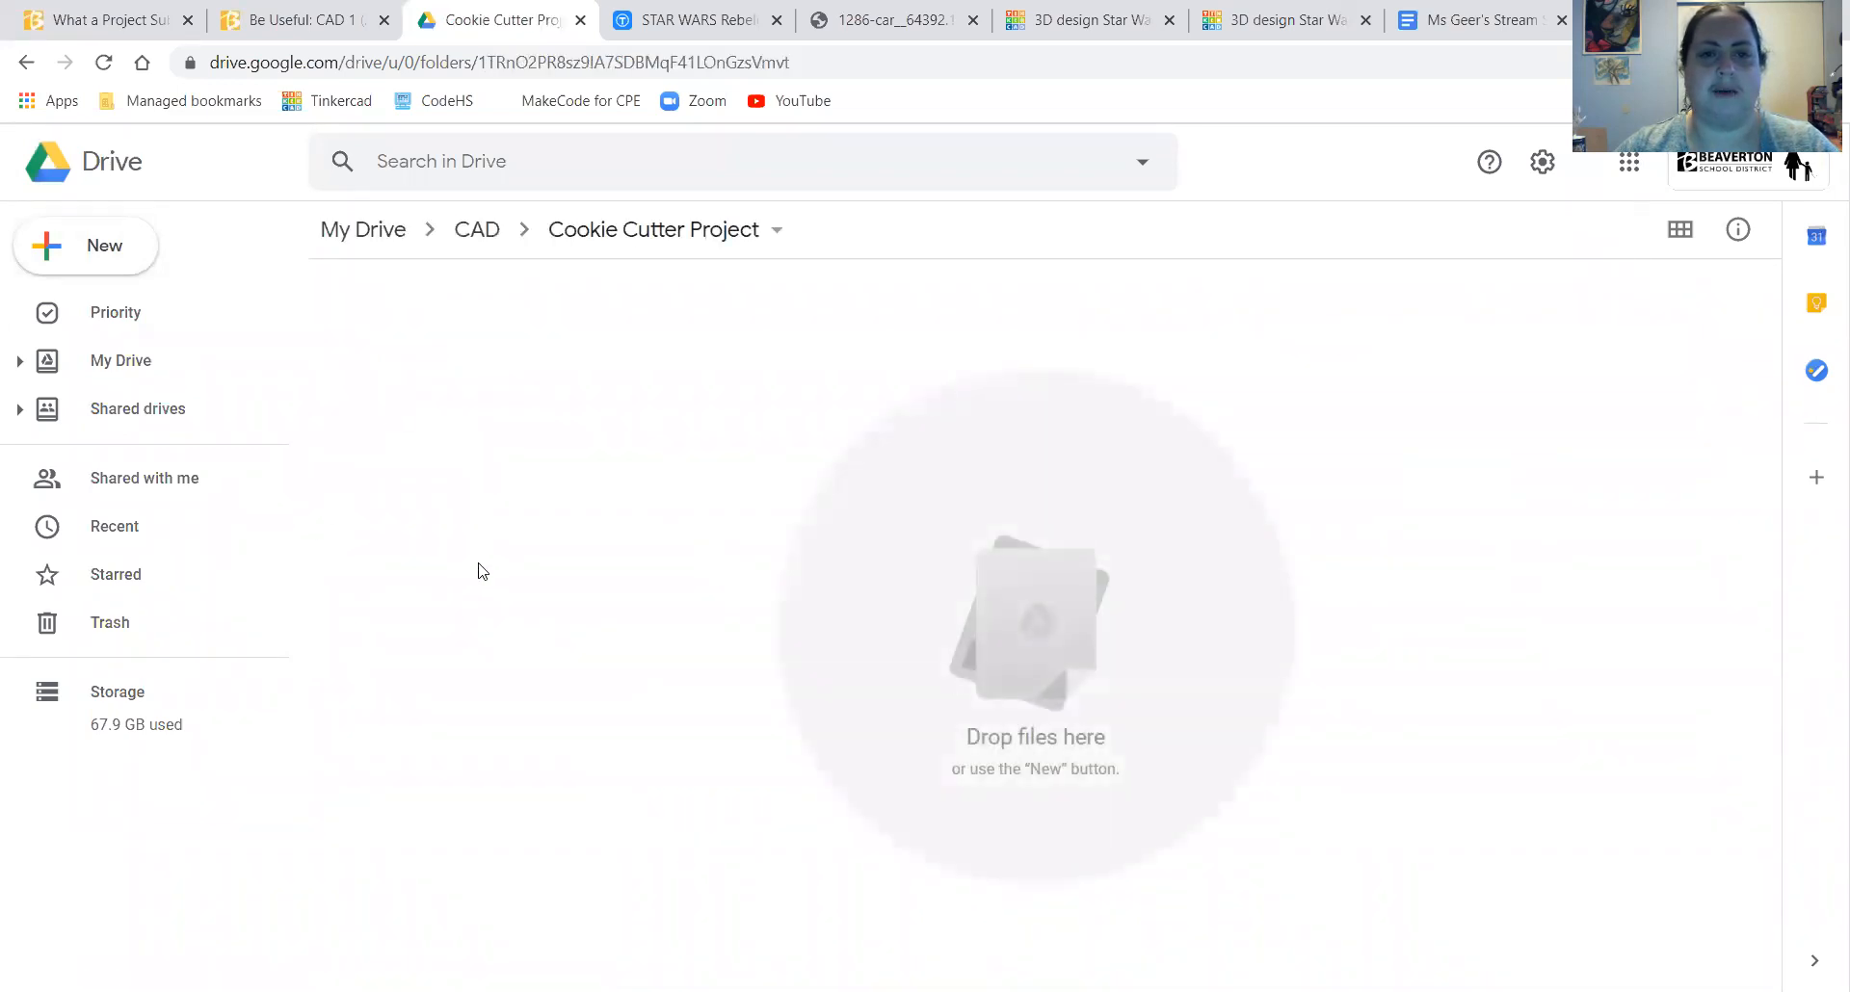
# - Upload all the pictures from the local CookieCutterReport folder into the Cookie Cutter Project folder
pyautogui.click(67, 252)
pyautogui.click(107, 309)
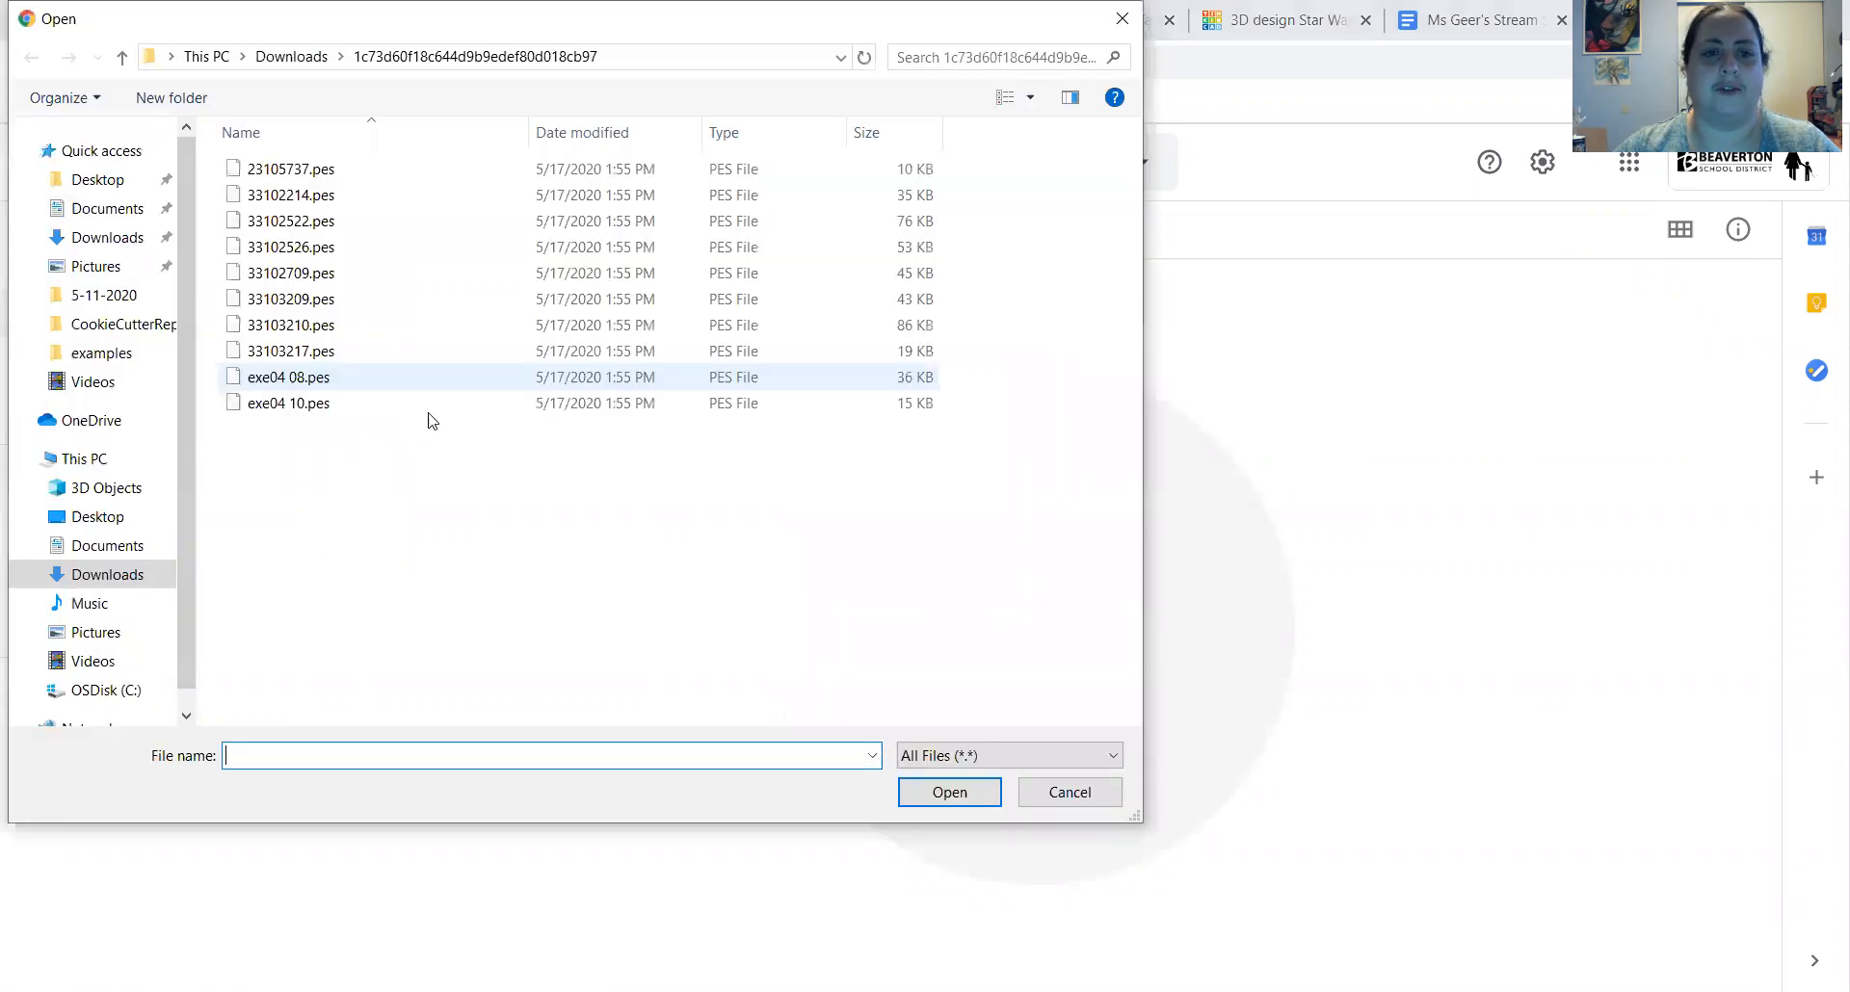
pyautogui.click(83, 183)
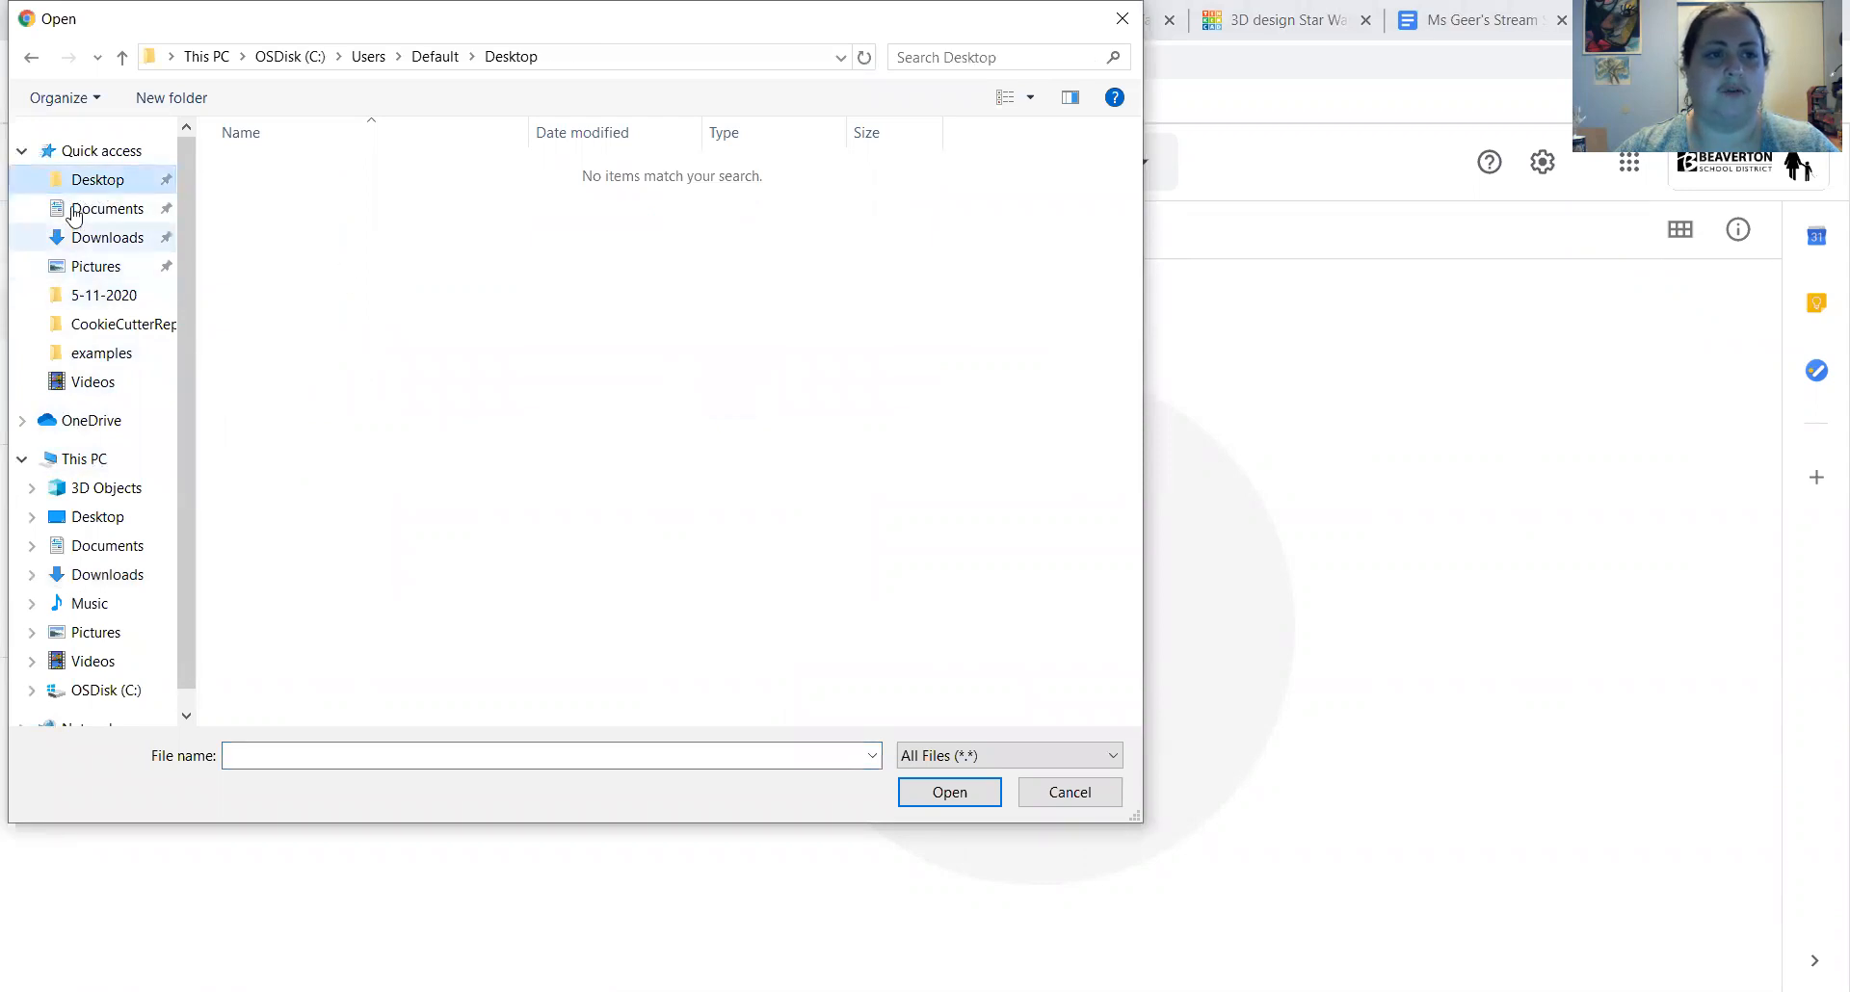
pyautogui.click(125, 333)
pyautogui.click(305, 193)
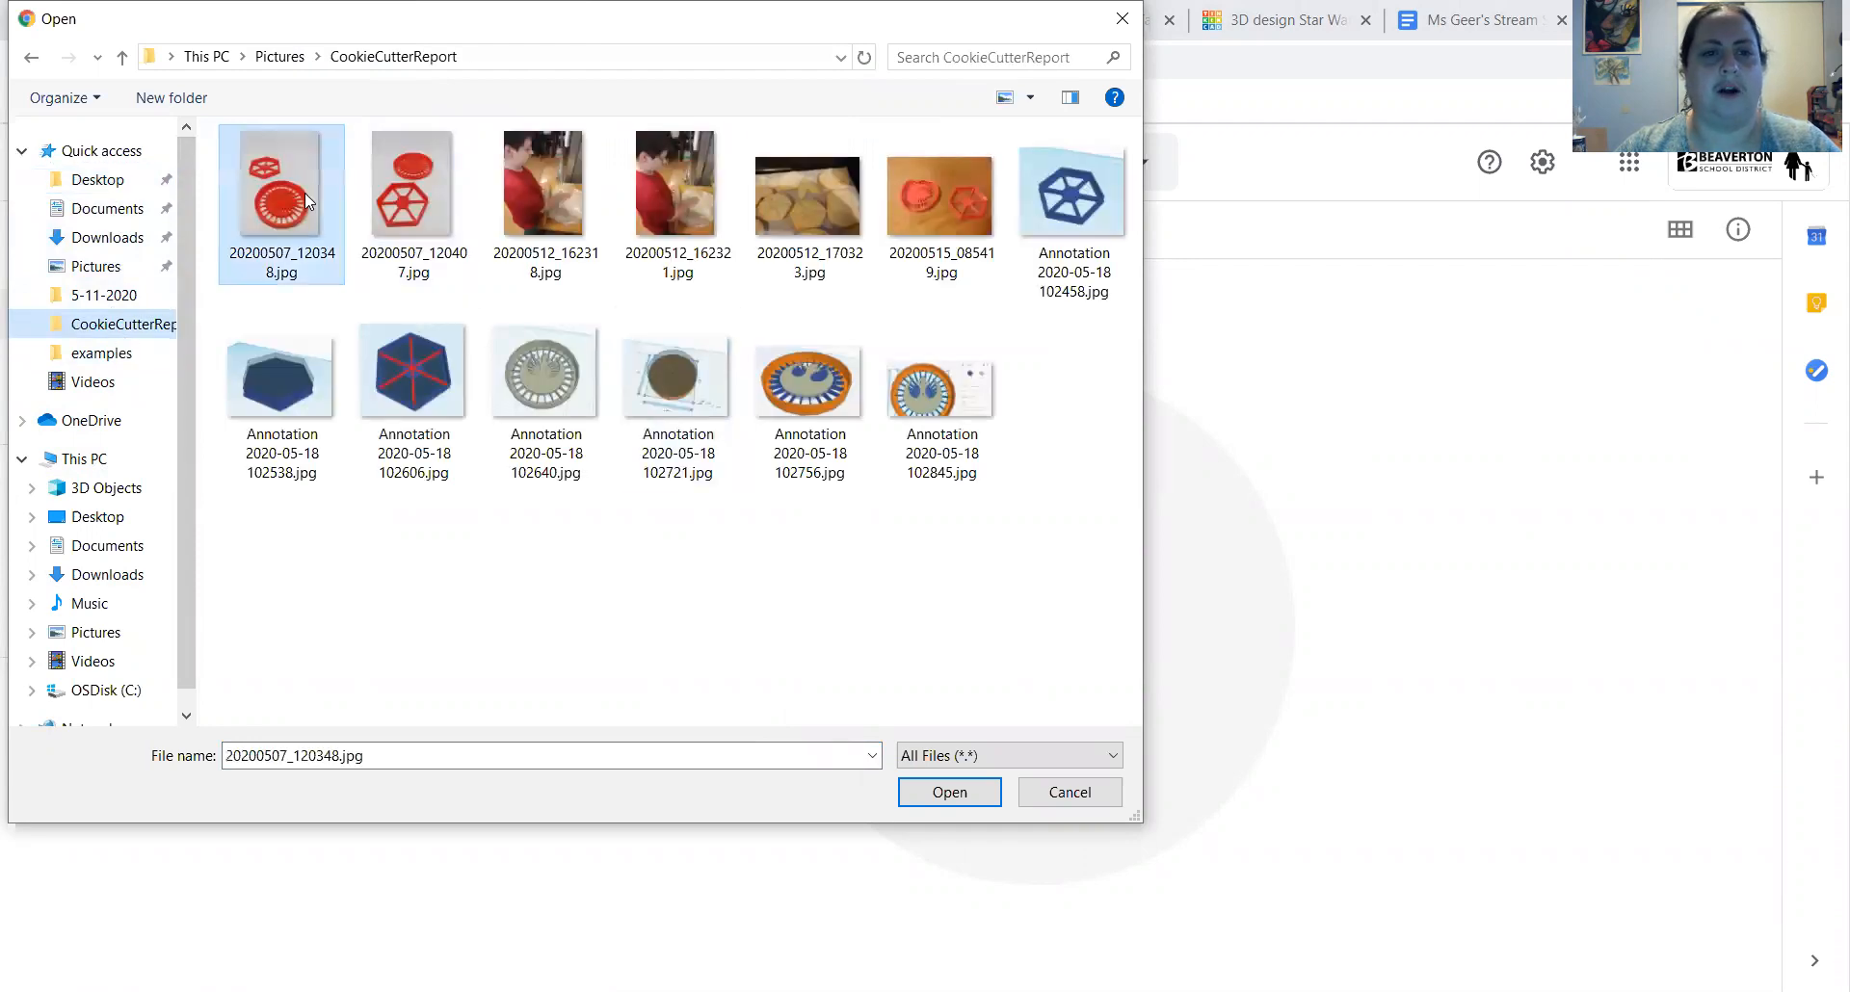
pyautogui.keyDown('shift'); pyautogui.click(933, 420); pyautogui.keyUp('shift')
pyautogui.click(950, 793)
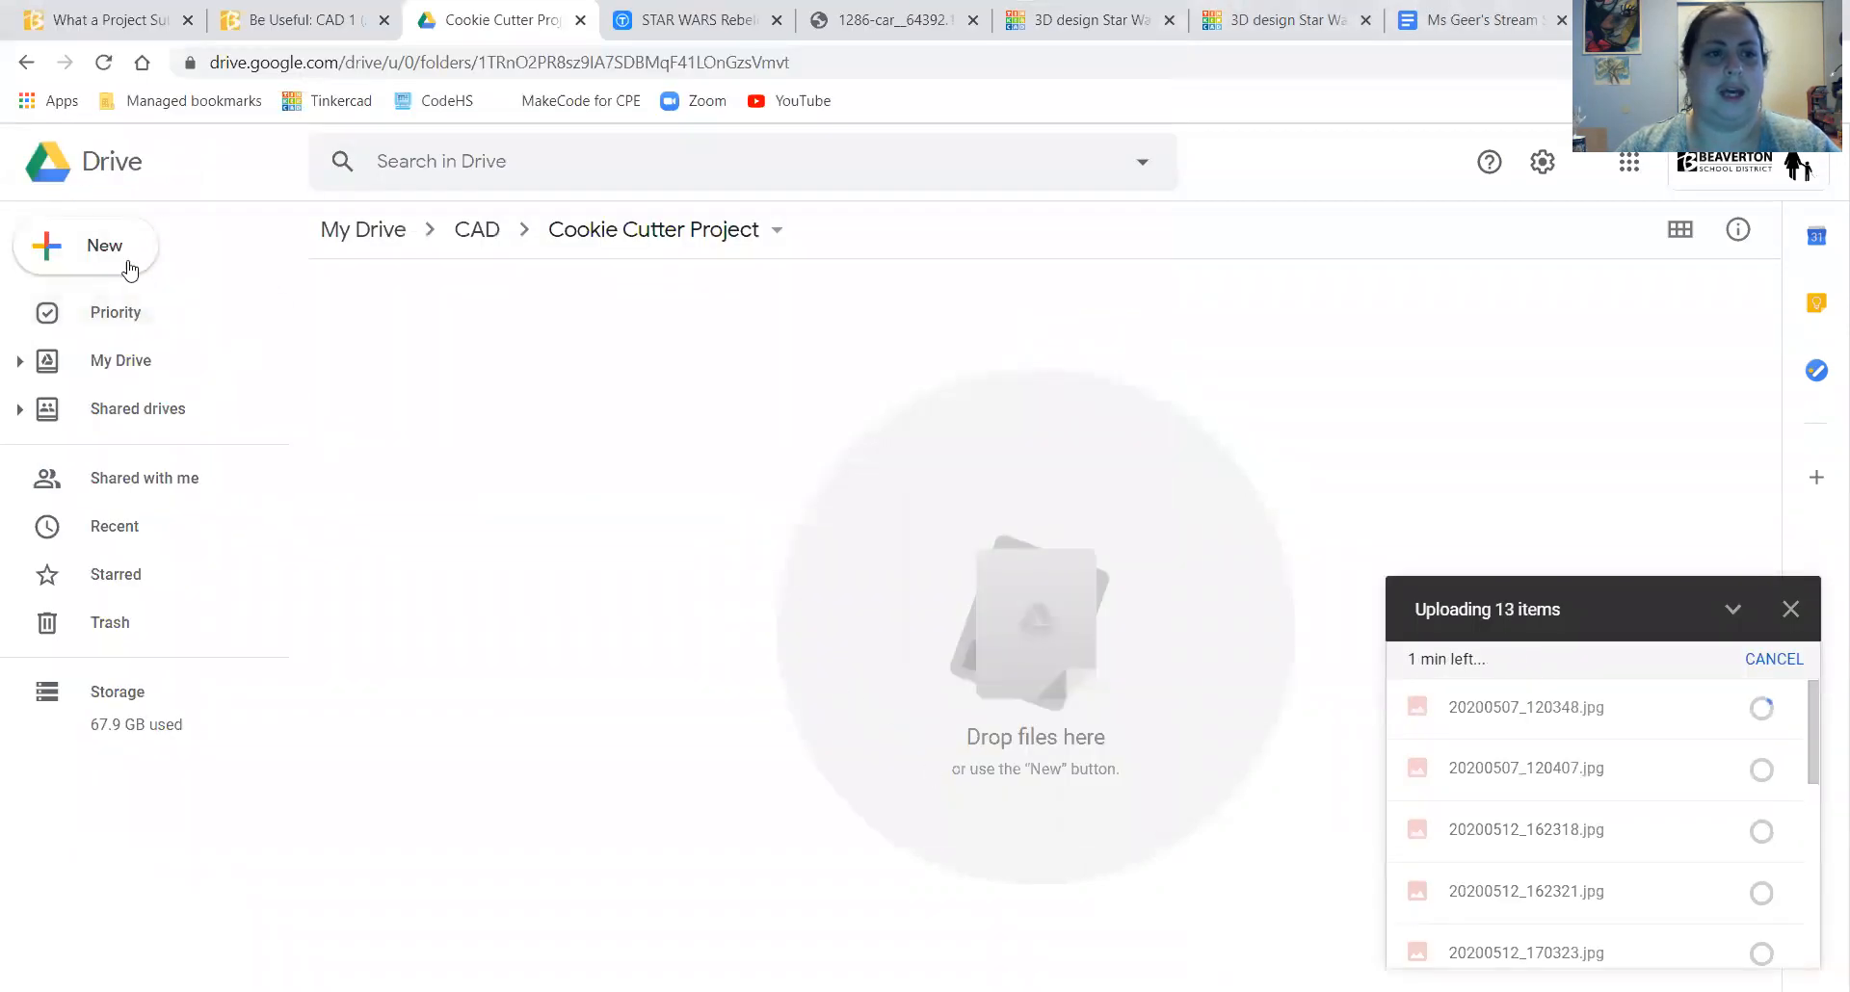
# - Upload "Star Wars New Jedi Order Cookie Cutter.stl" and "Star Wars Separatists Cookie Cutter.stl" from the desktop folder of the personal user profile on drive C
pyautogui.click(130, 270)
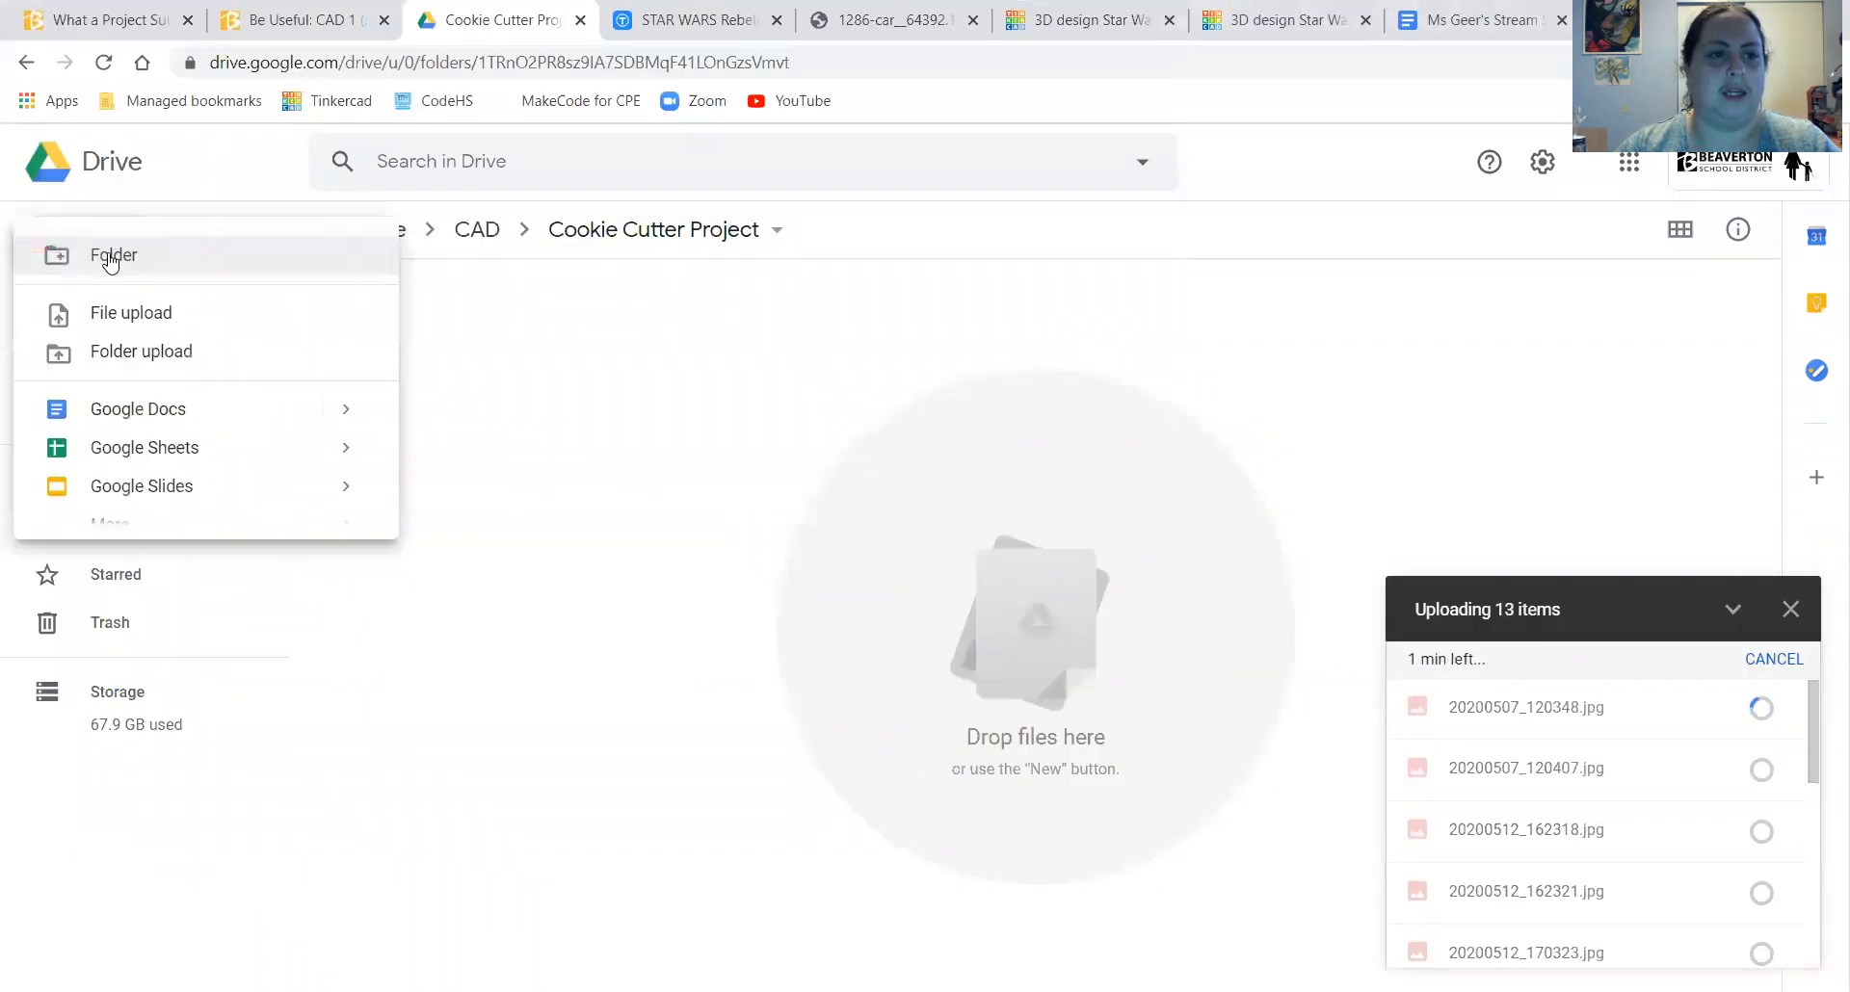
pyautogui.click(130, 310)
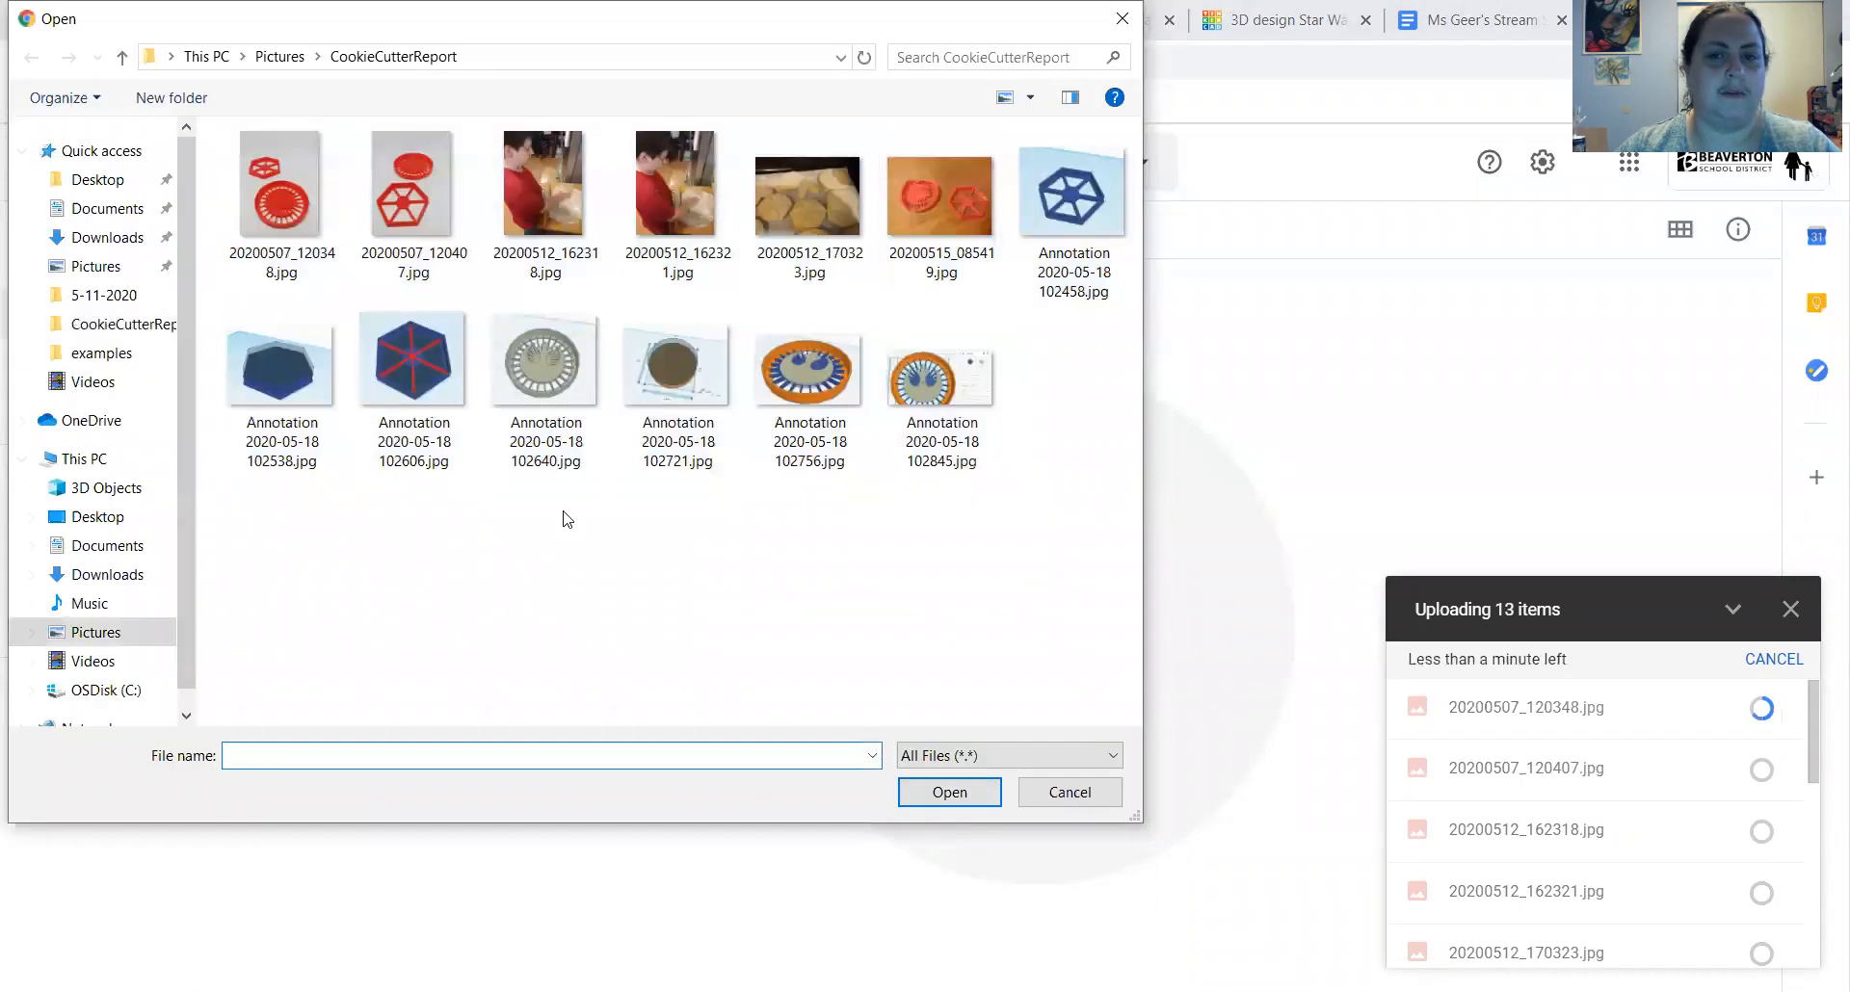
pyautogui.click(108, 689)
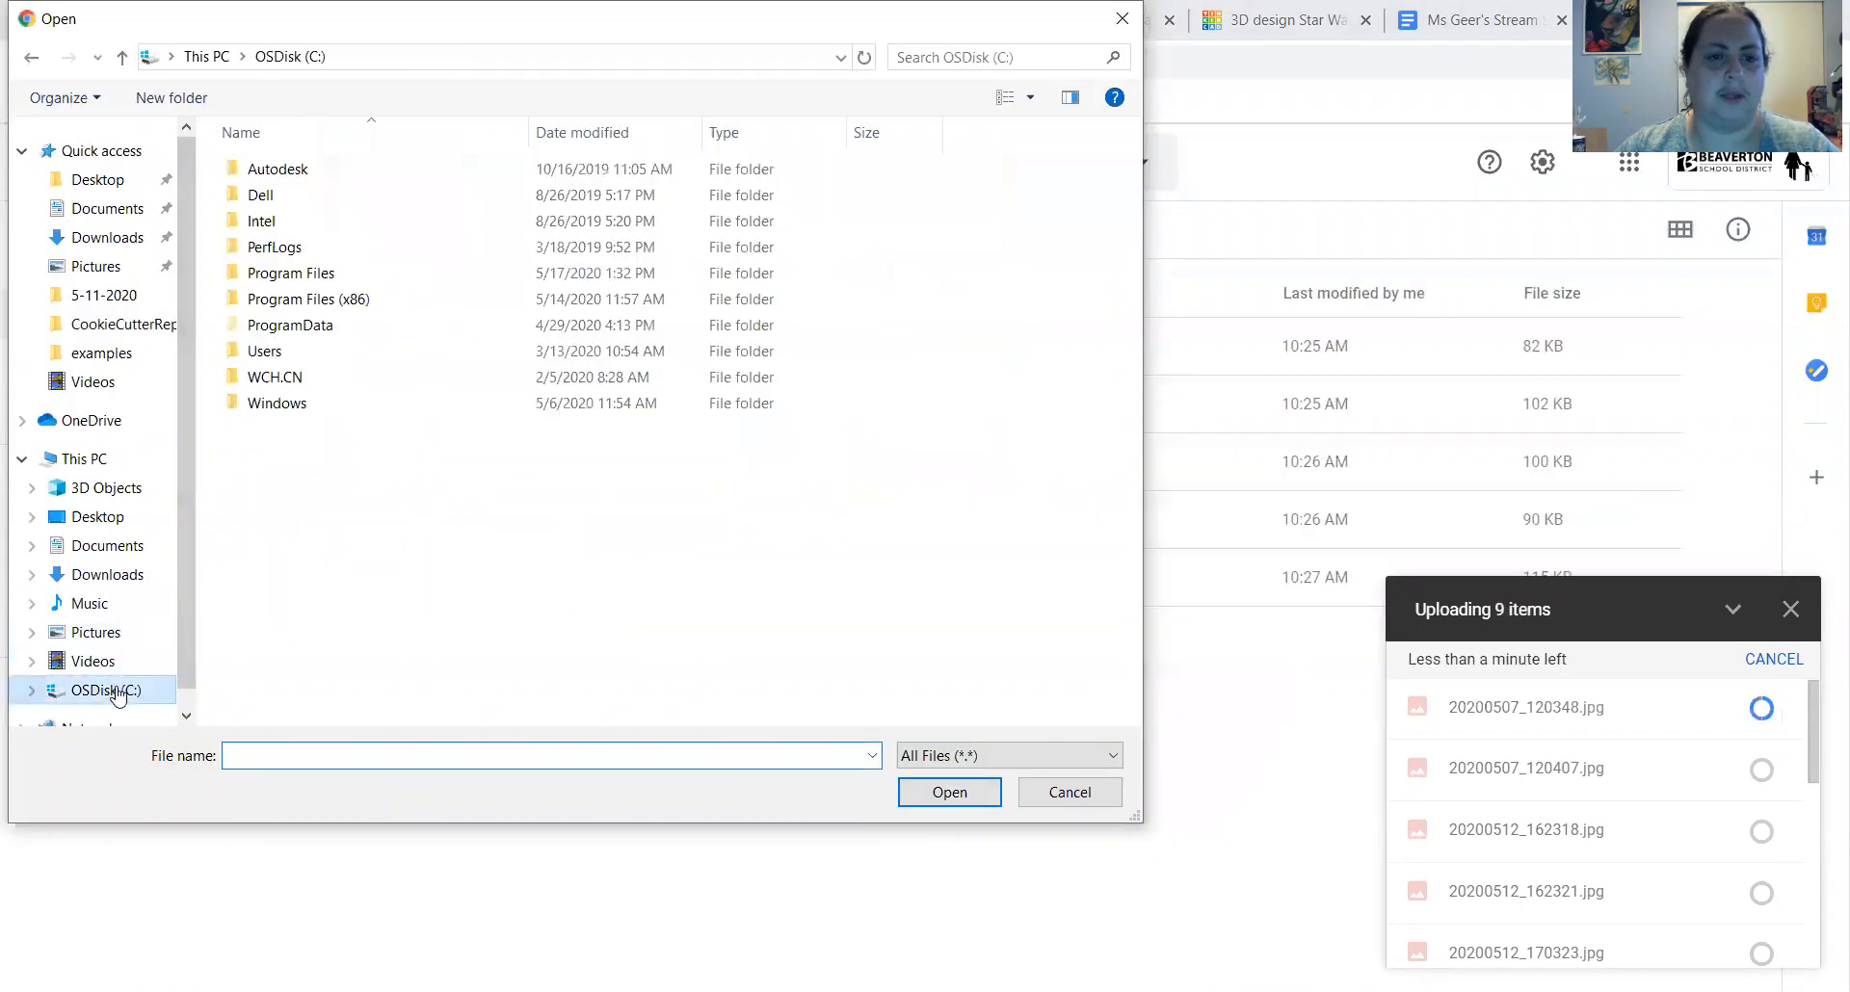
pyautogui.doubleClick(264, 352)
pyautogui.scroll(-8, 284, 521)
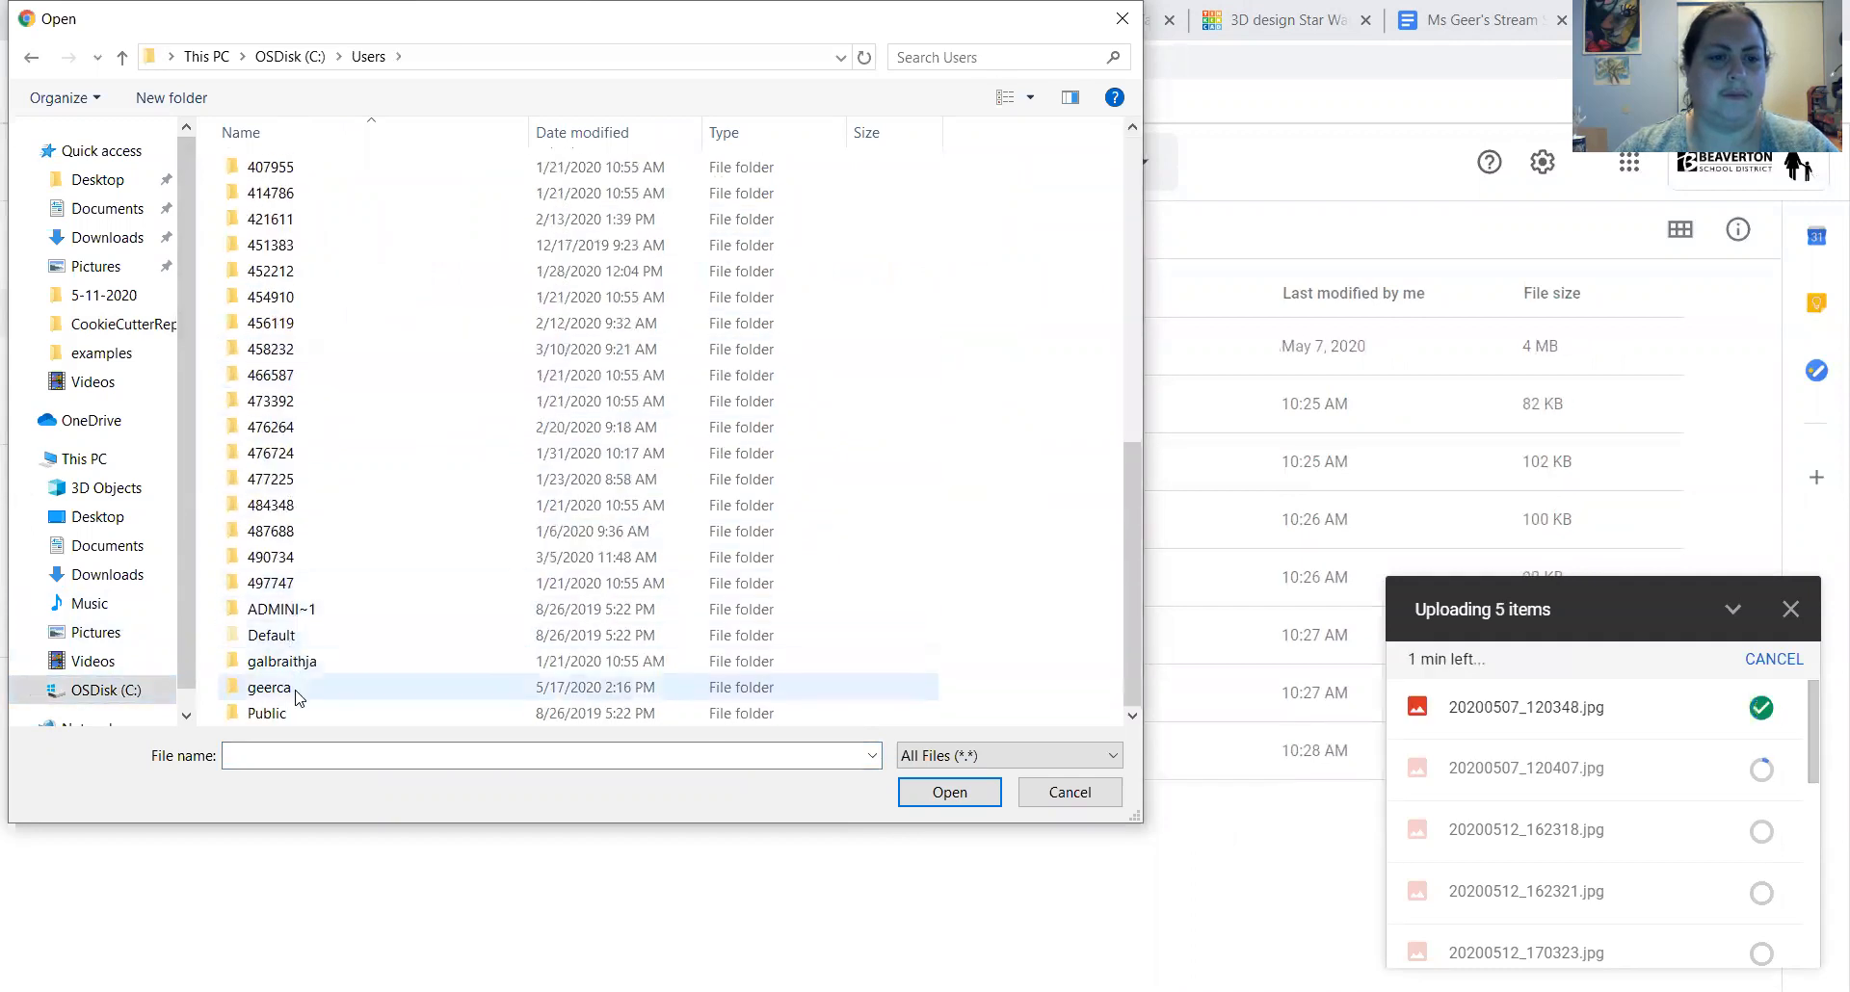
pyautogui.doubleClick(294, 688)
pyautogui.doubleClick(278, 300)
pyautogui.click(285, 276)
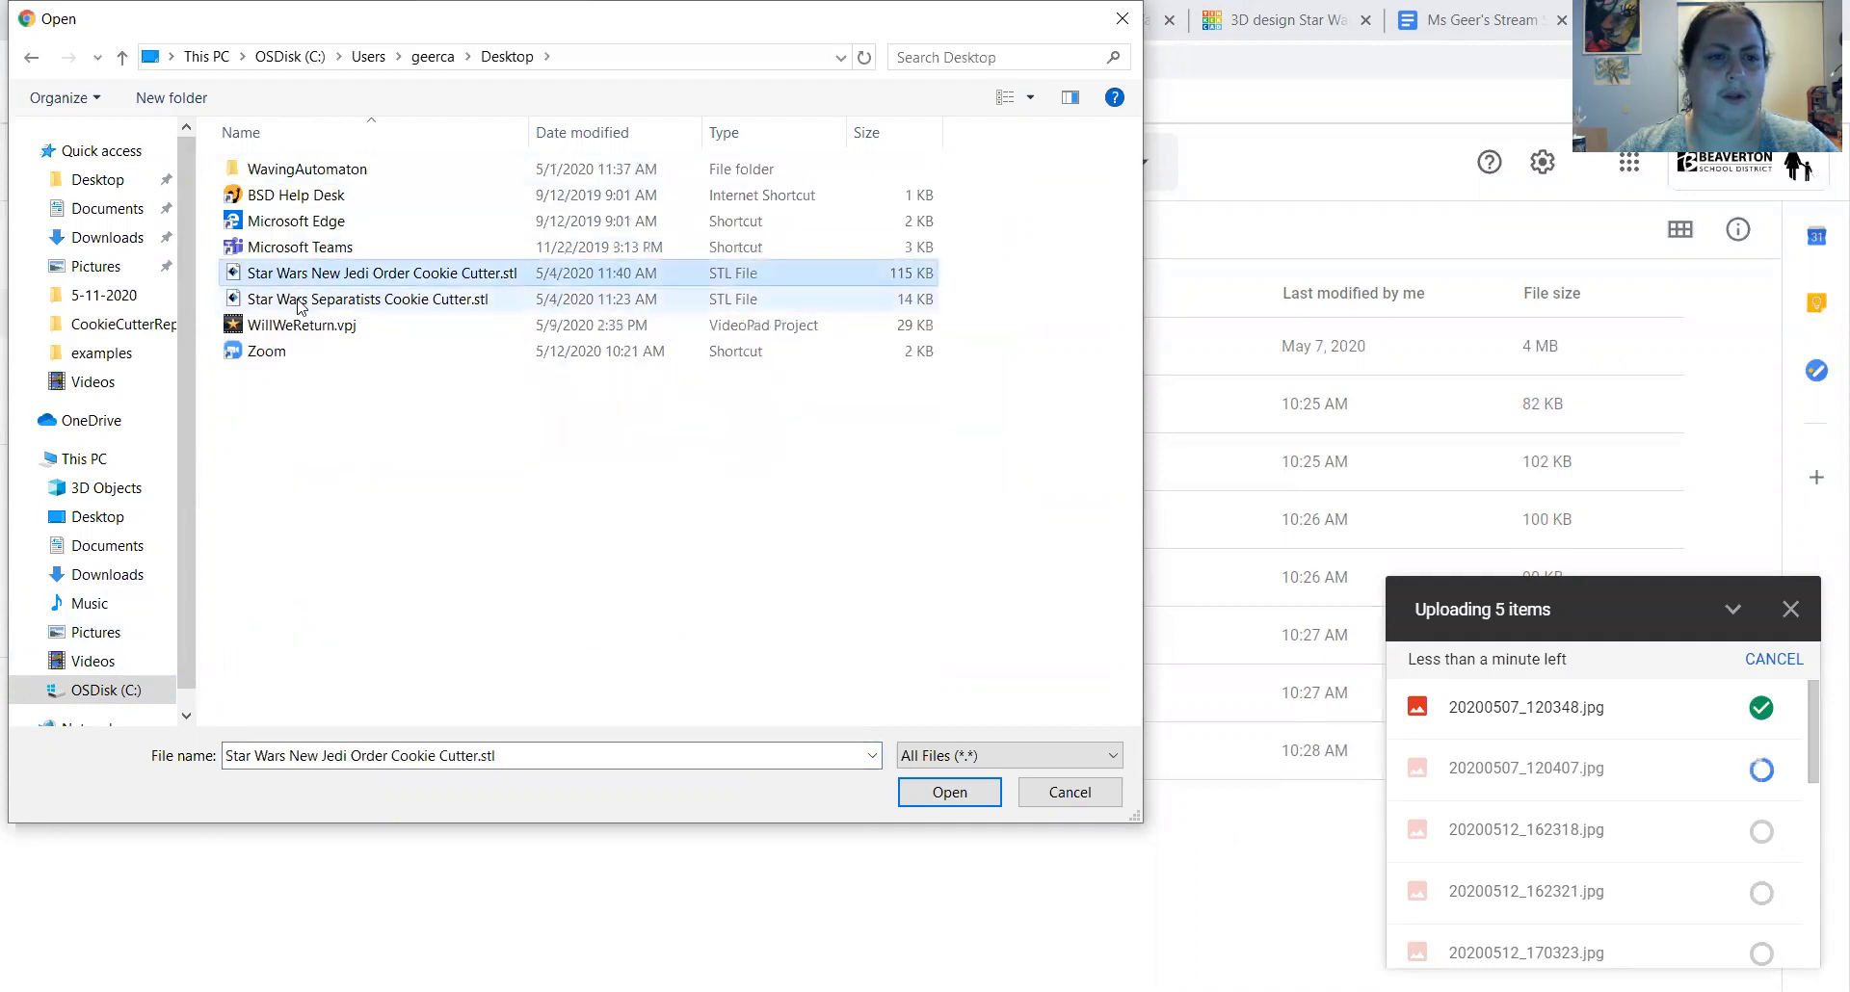
pyautogui.keyDown('ctrl'); pyautogui.click(299, 300); pyautogui.keyUp('ctrl')
pyautogui.click(962, 792)
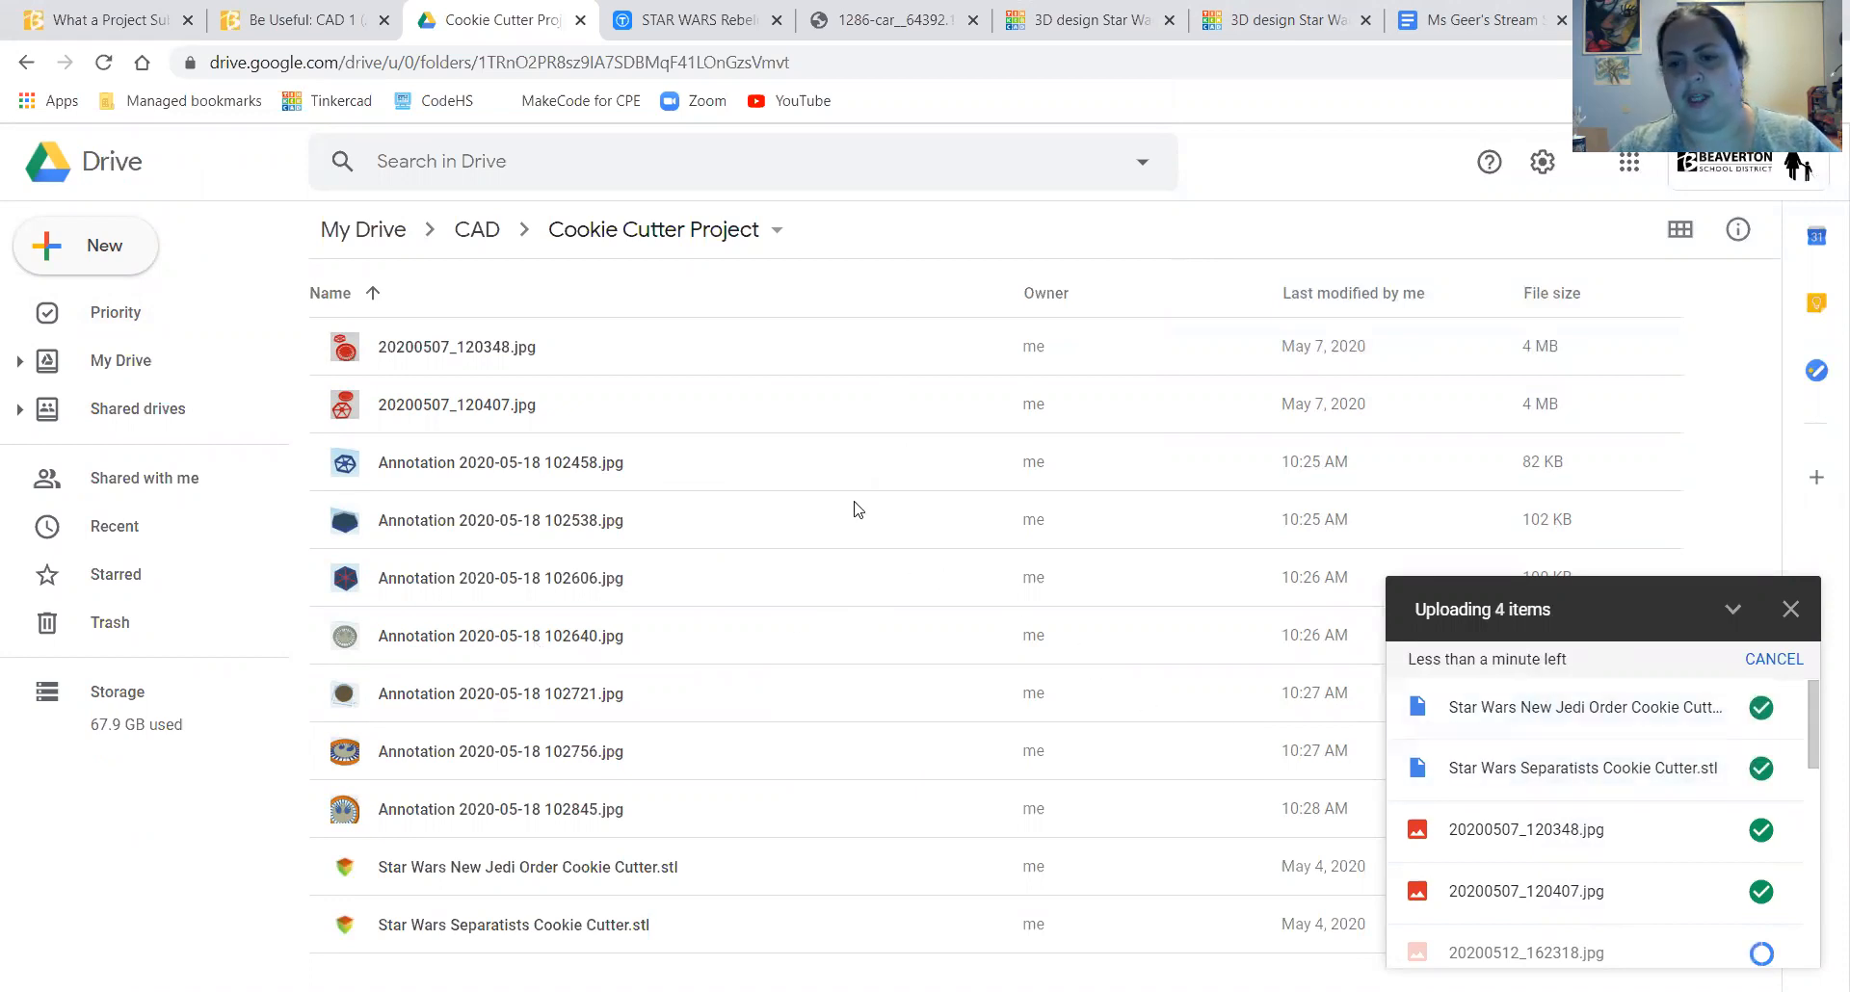
# - Create a Google Docs document in the project folder and title it "Cookie Cutter Project Report"
pyautogui.click(48, 249)
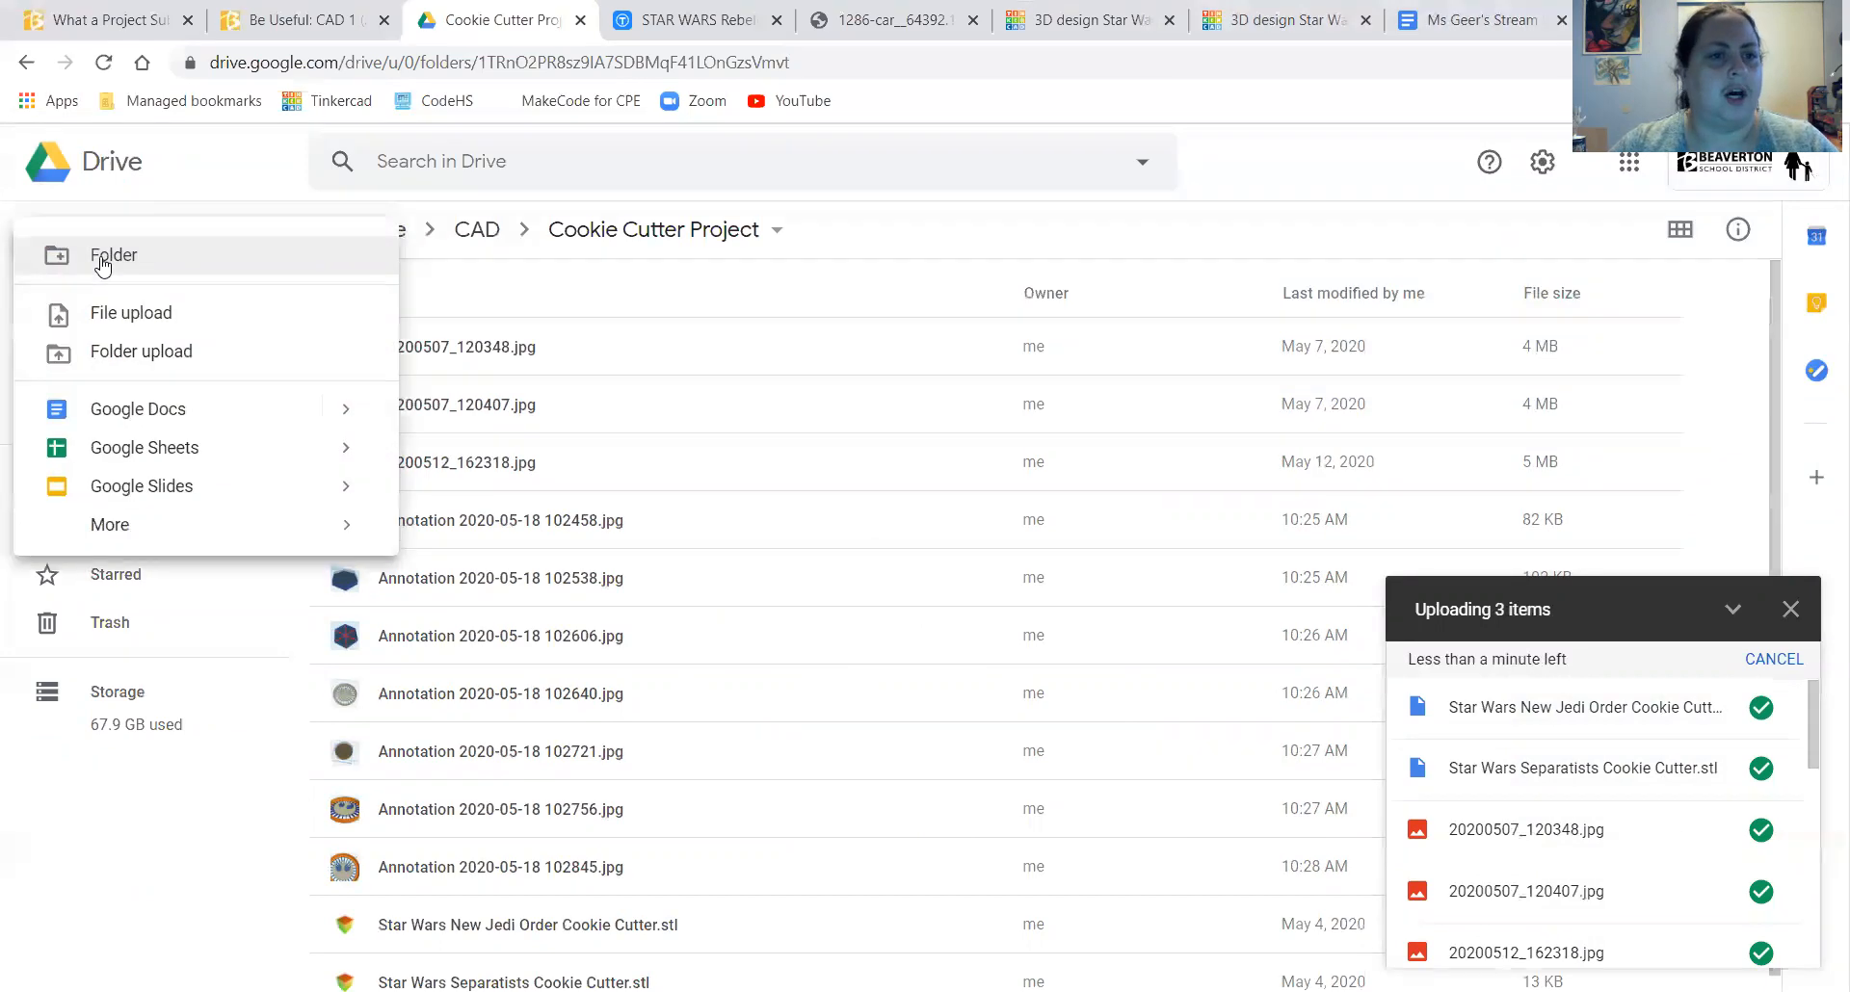
pyautogui.click(159, 414)
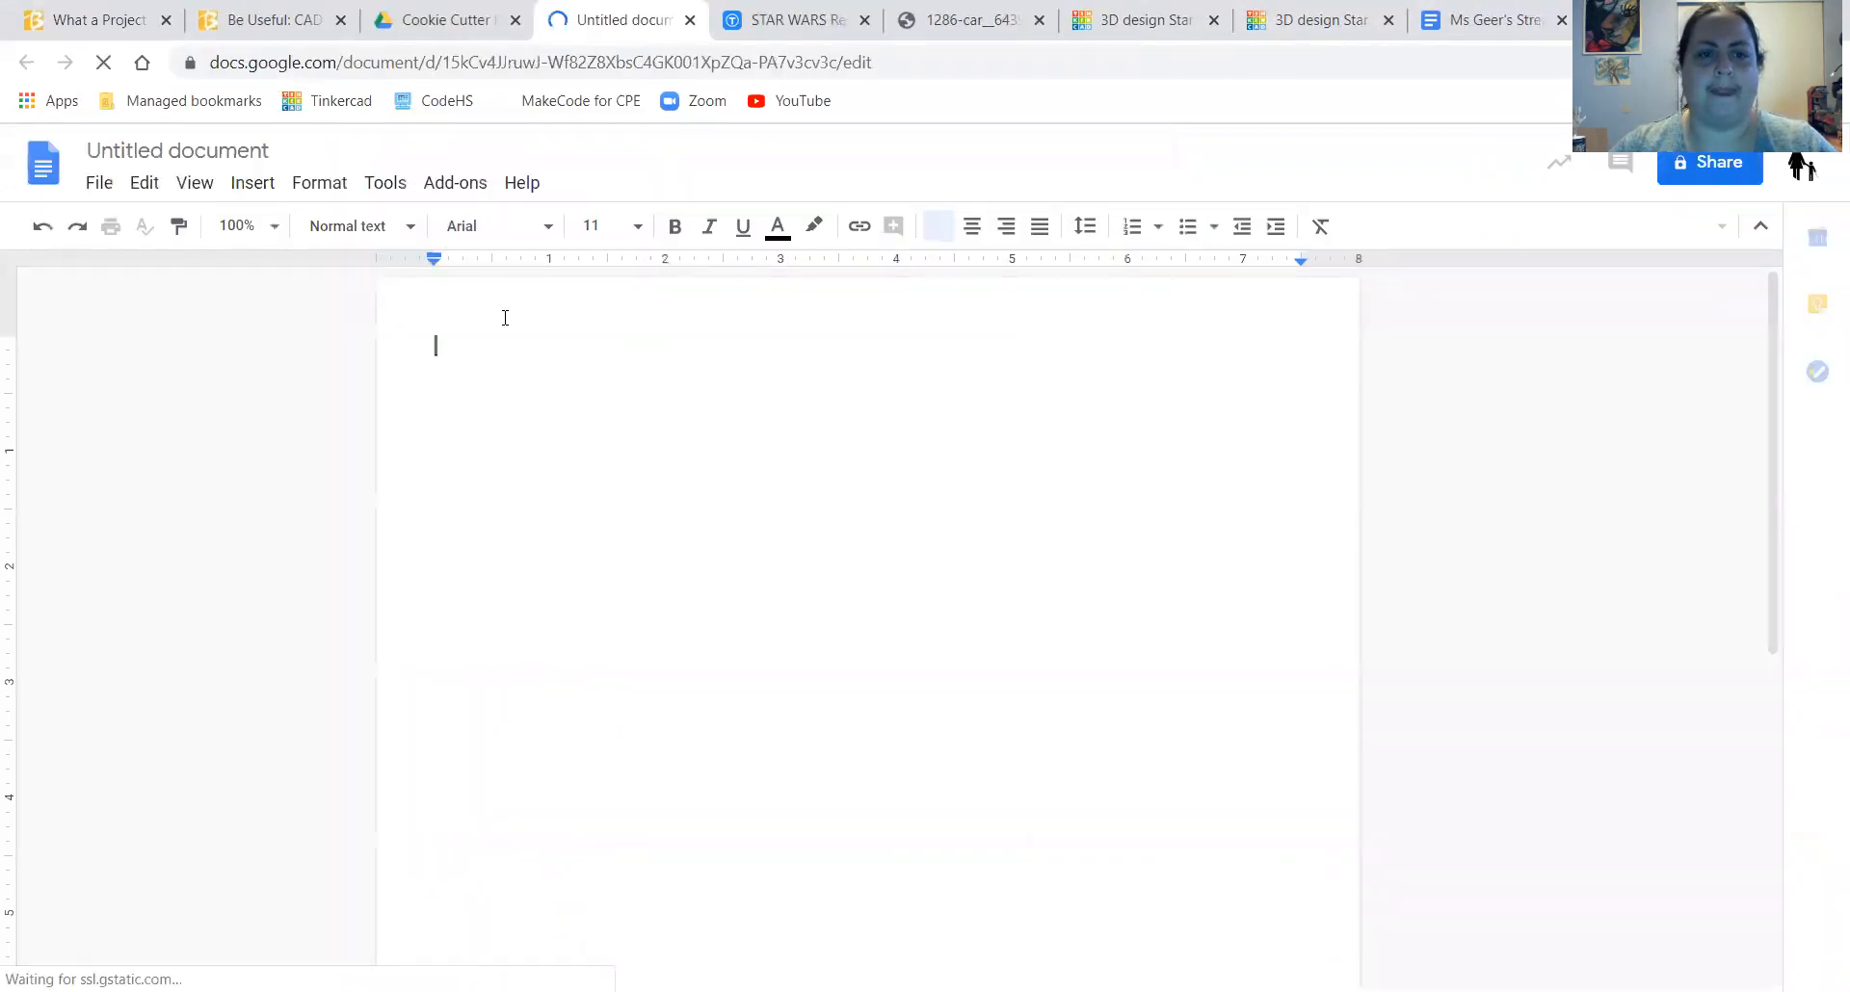
pyautogui.click(258, 141)
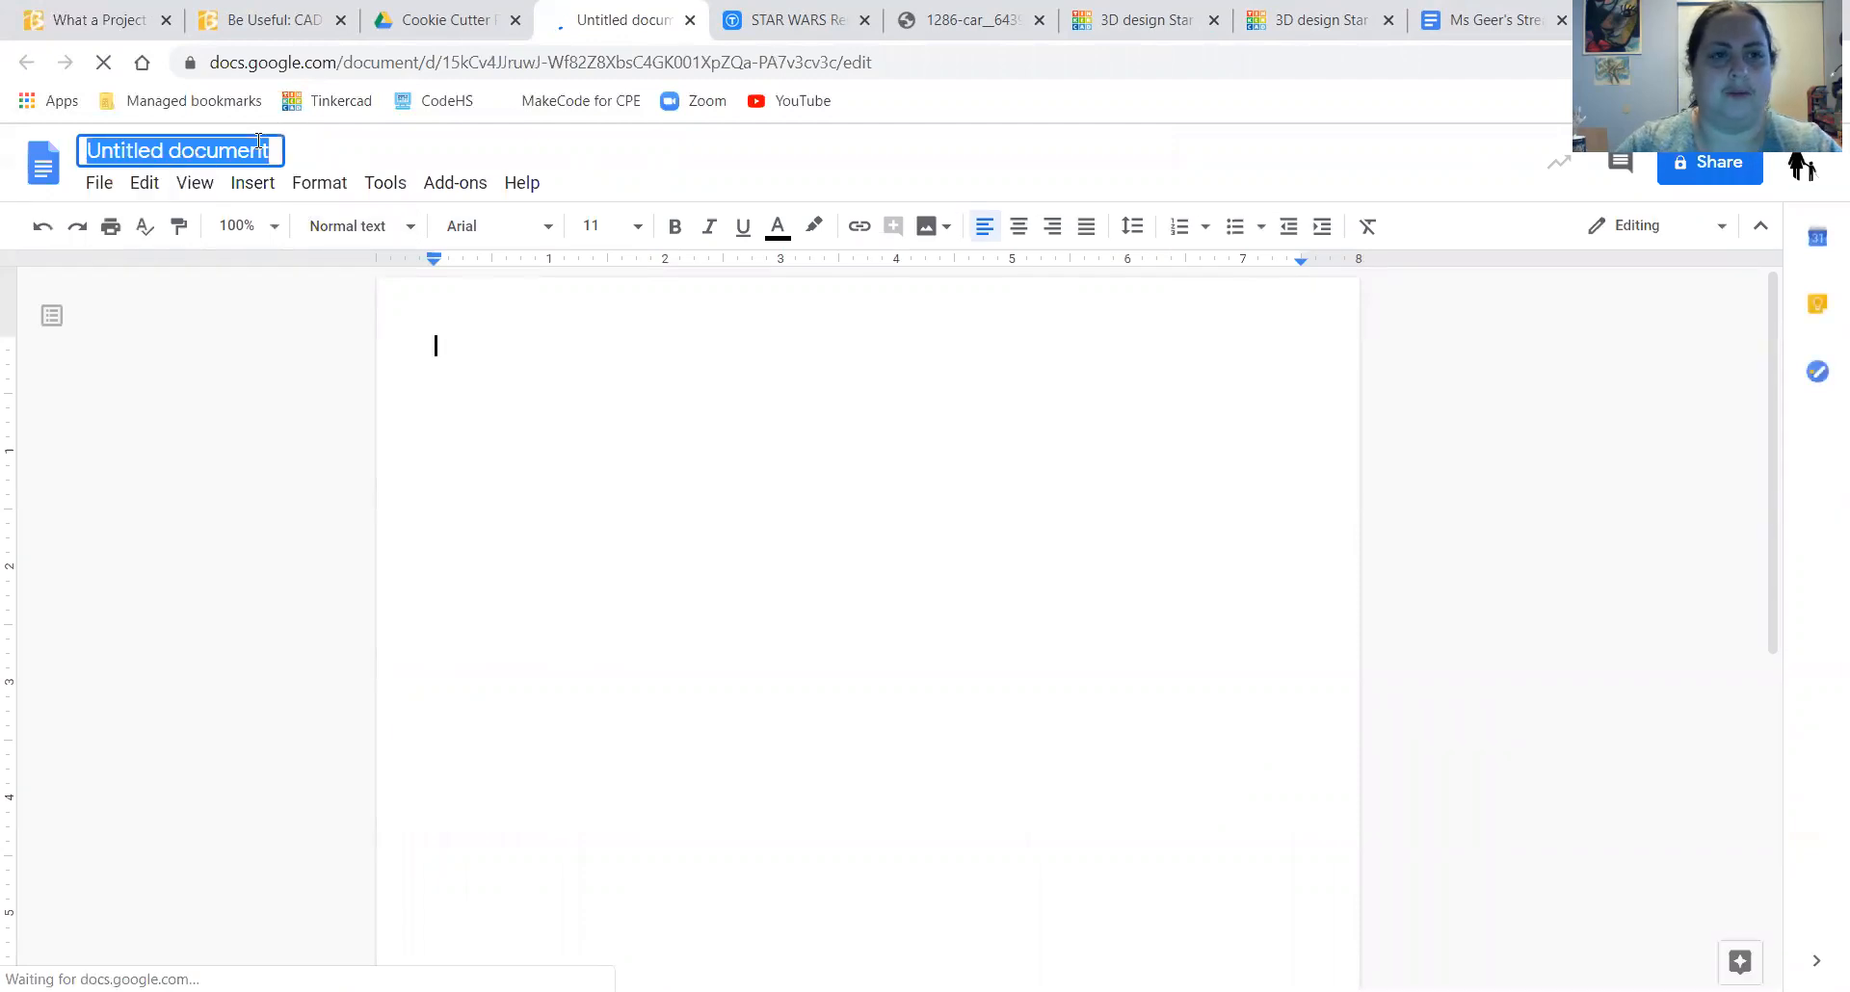
pyautogui.write('Cookie C')
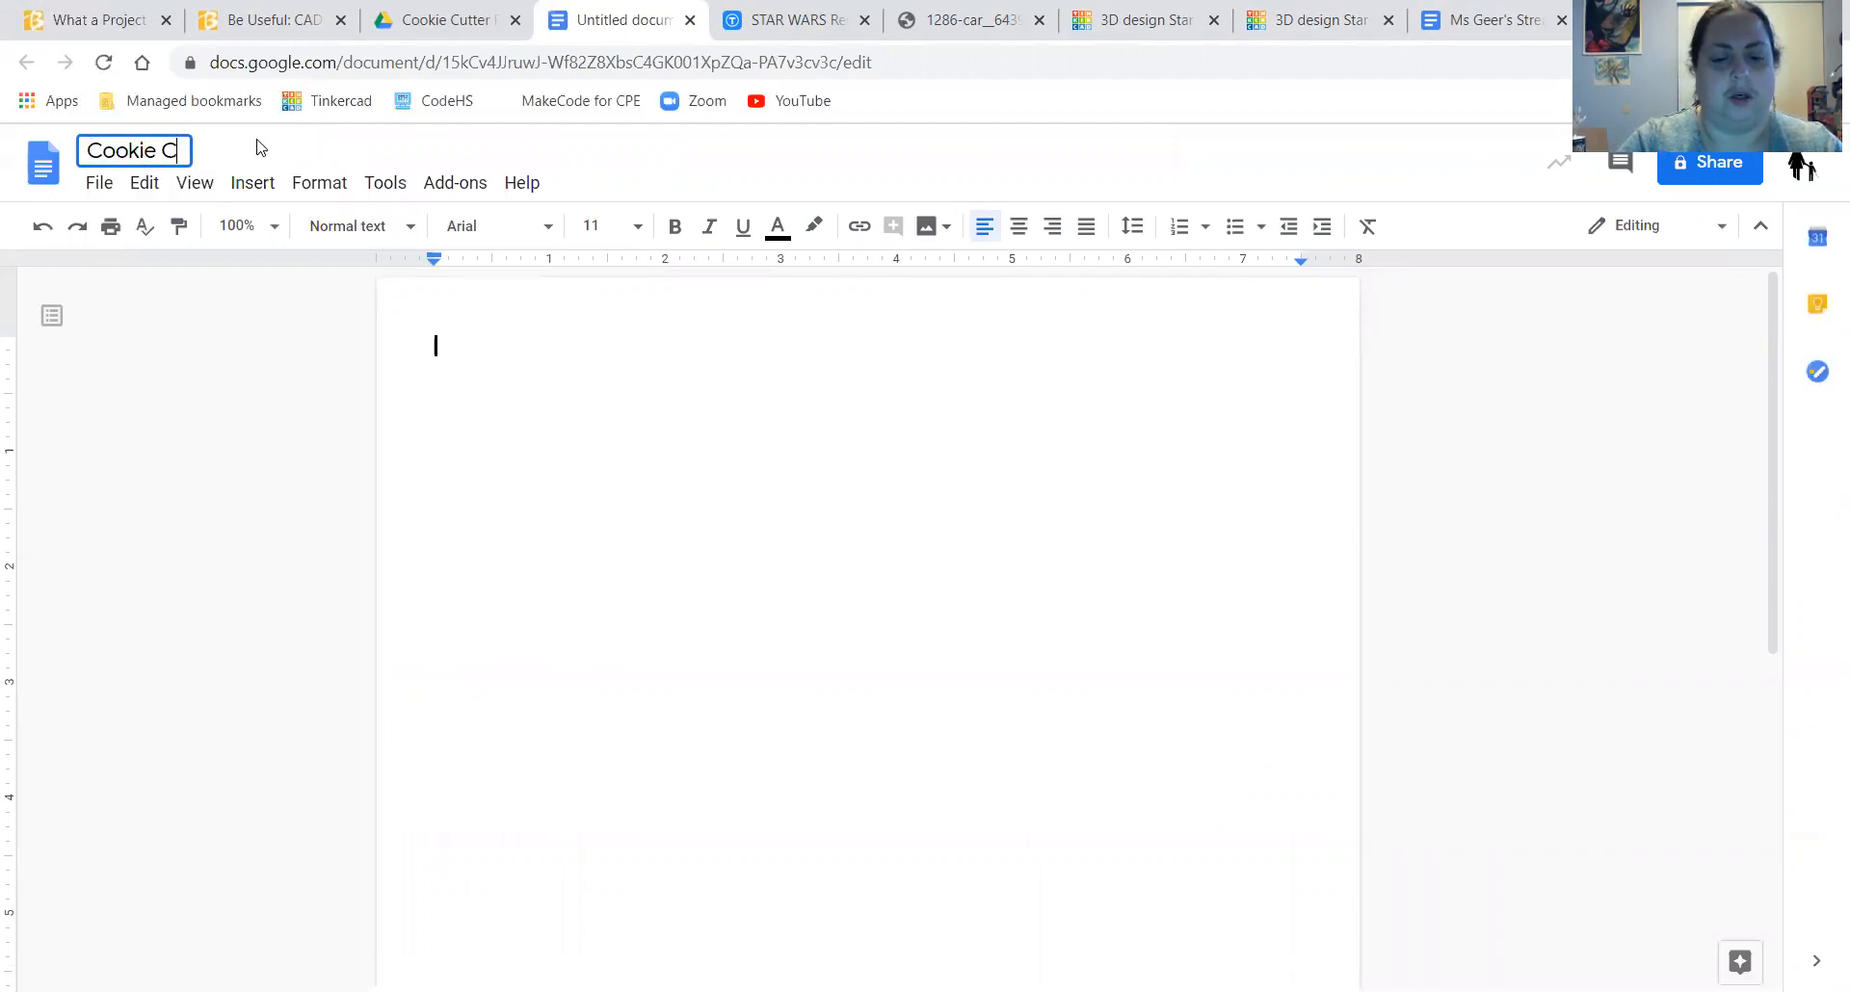
pyautogui.write('utter P')
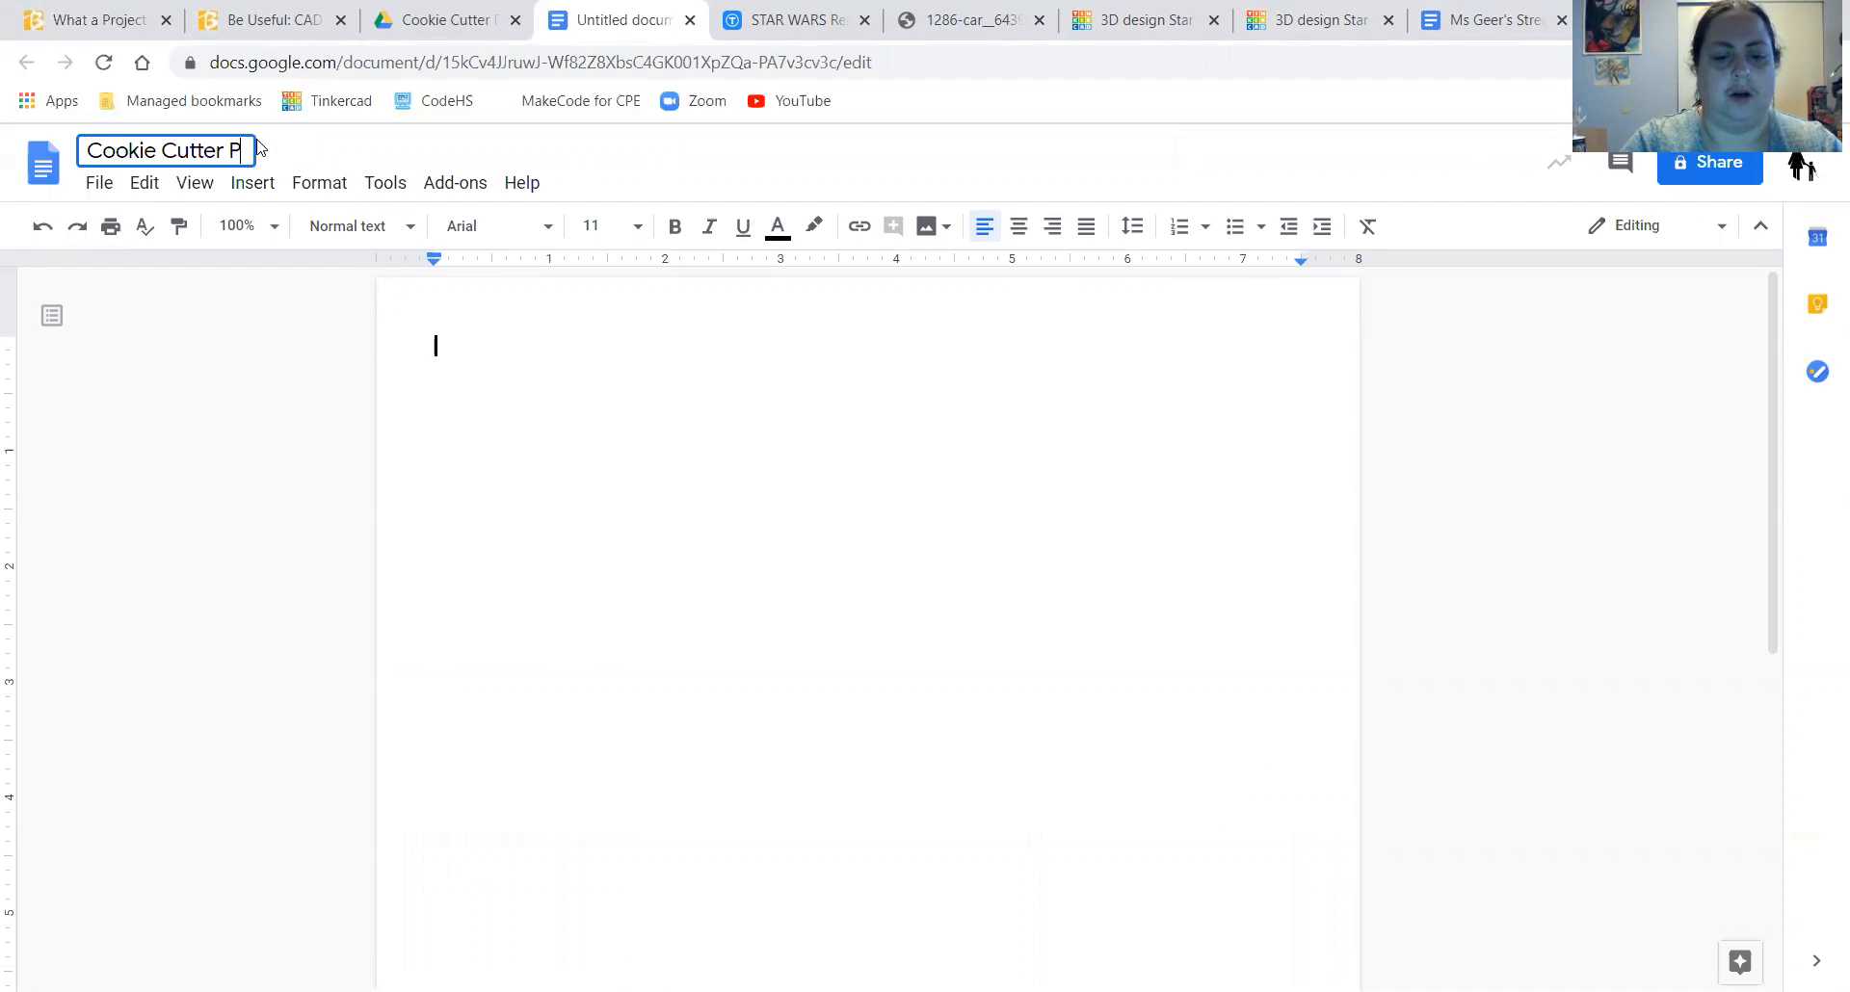
pyautogui.write('roject Report')
pyautogui.click(520, 410)
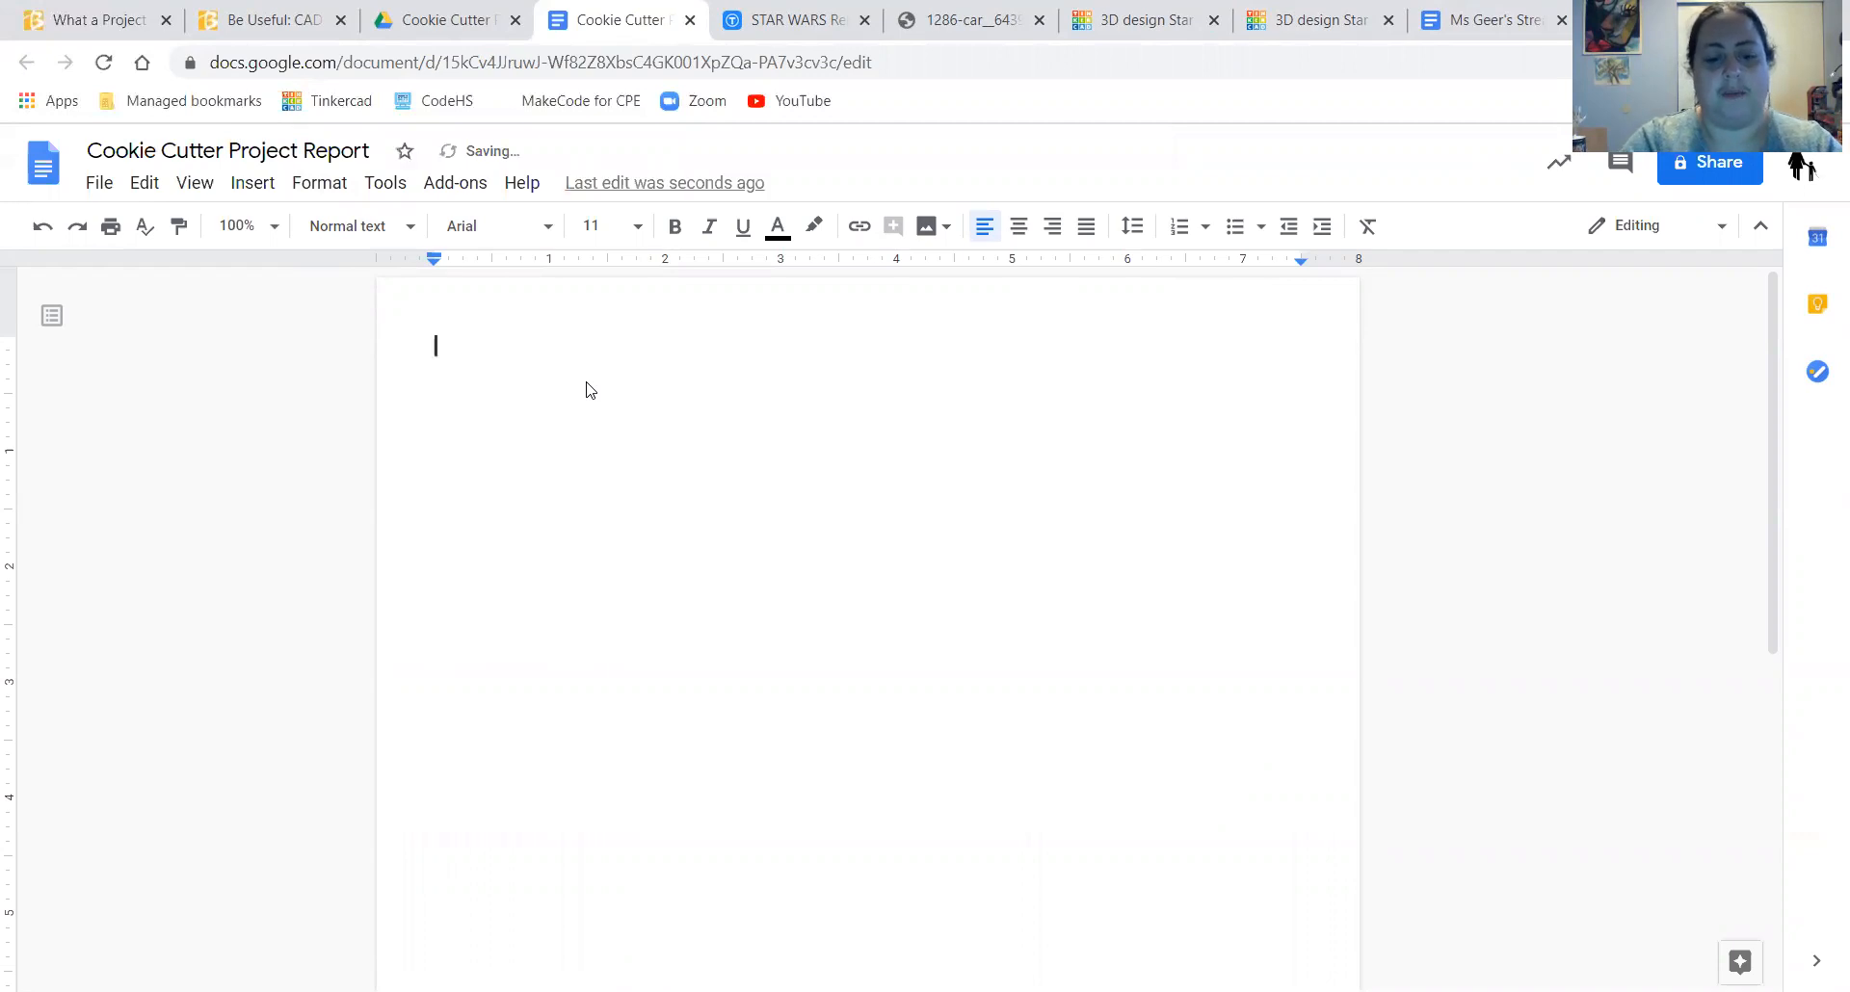
# - Write the report's header lines: Name with the author's full name, Date: 5/18/2020, and a Project: label left blank
pyautogui.write('Na')
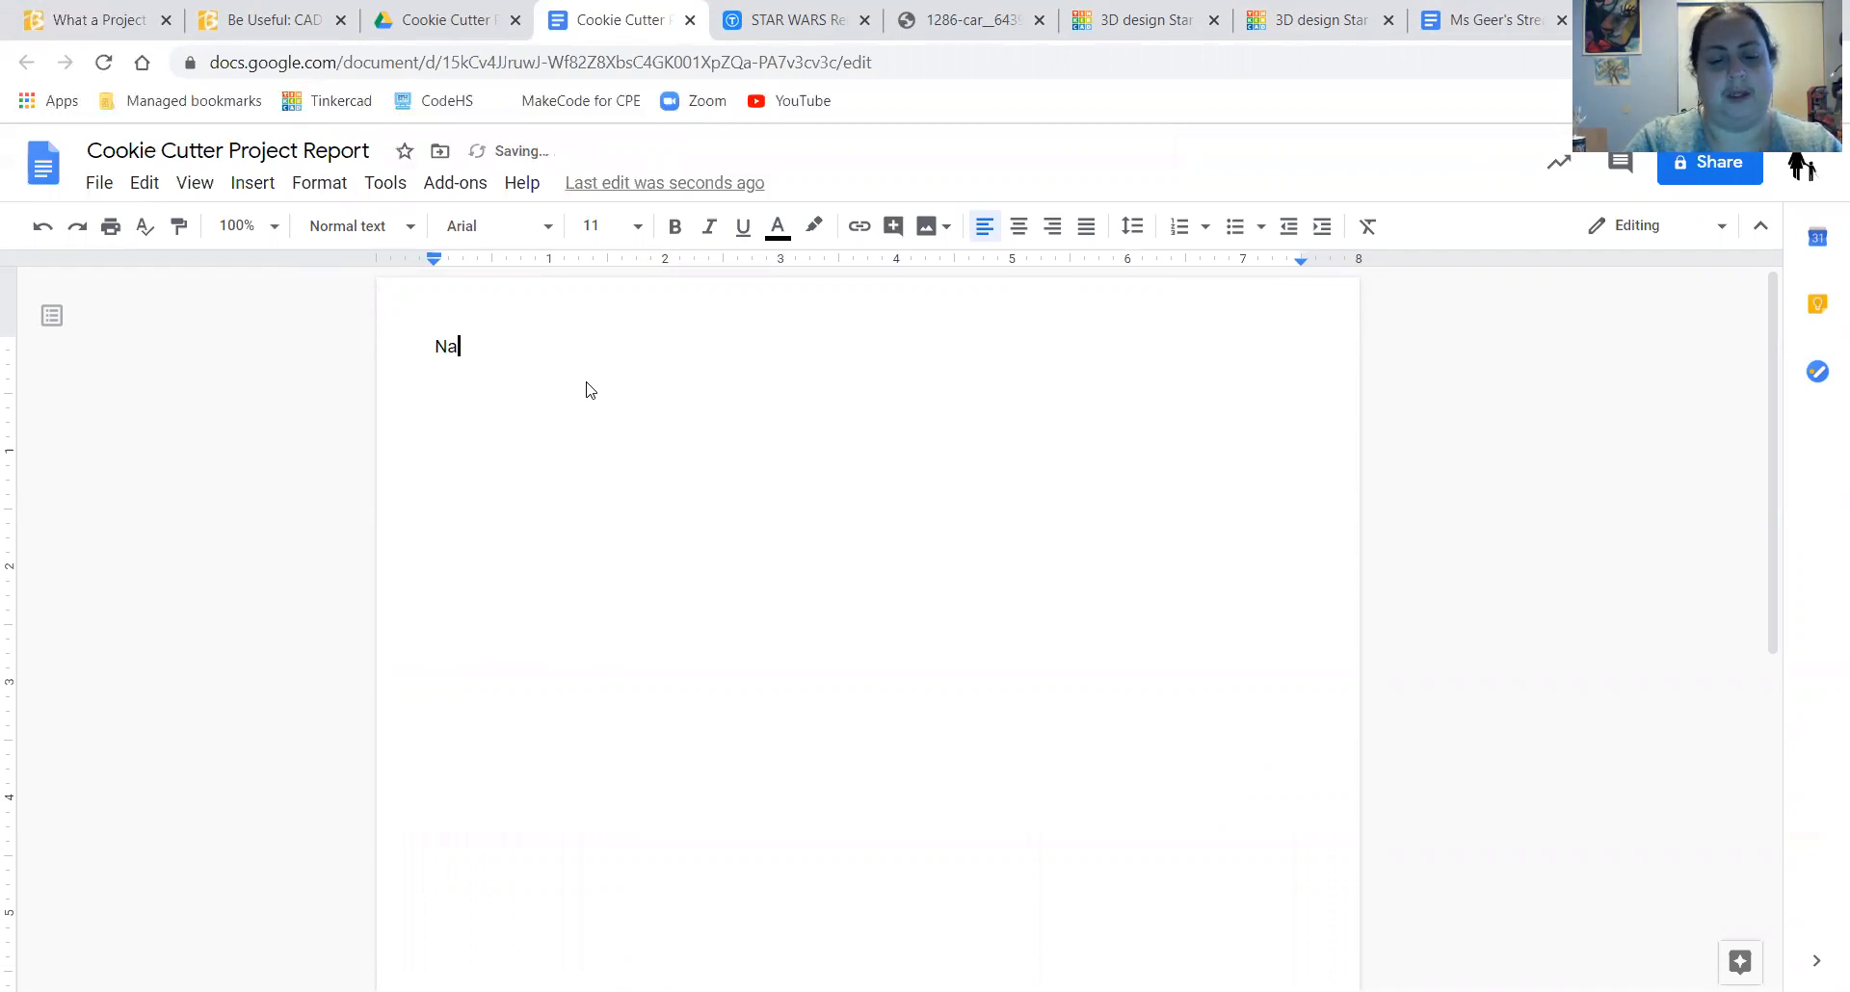
pyautogui.write('me: Cady Geer')
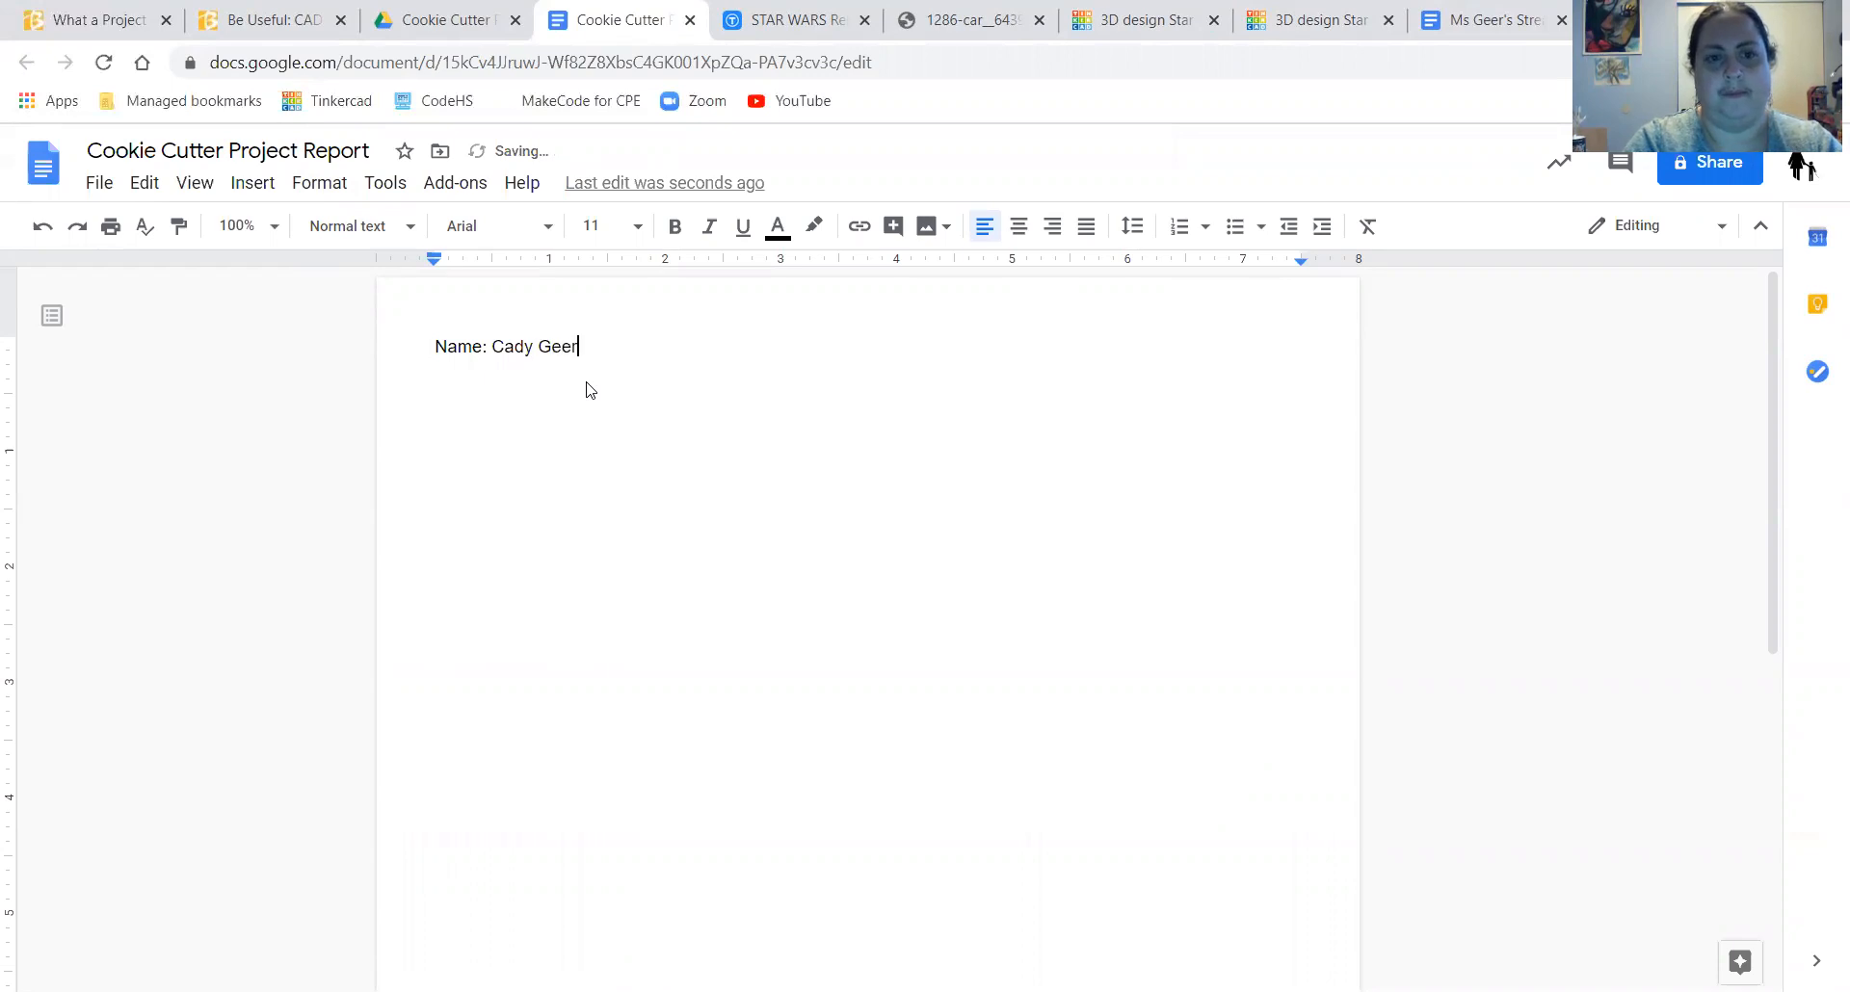
pyautogui.press('Return')
pyautogui.write('Date: ')
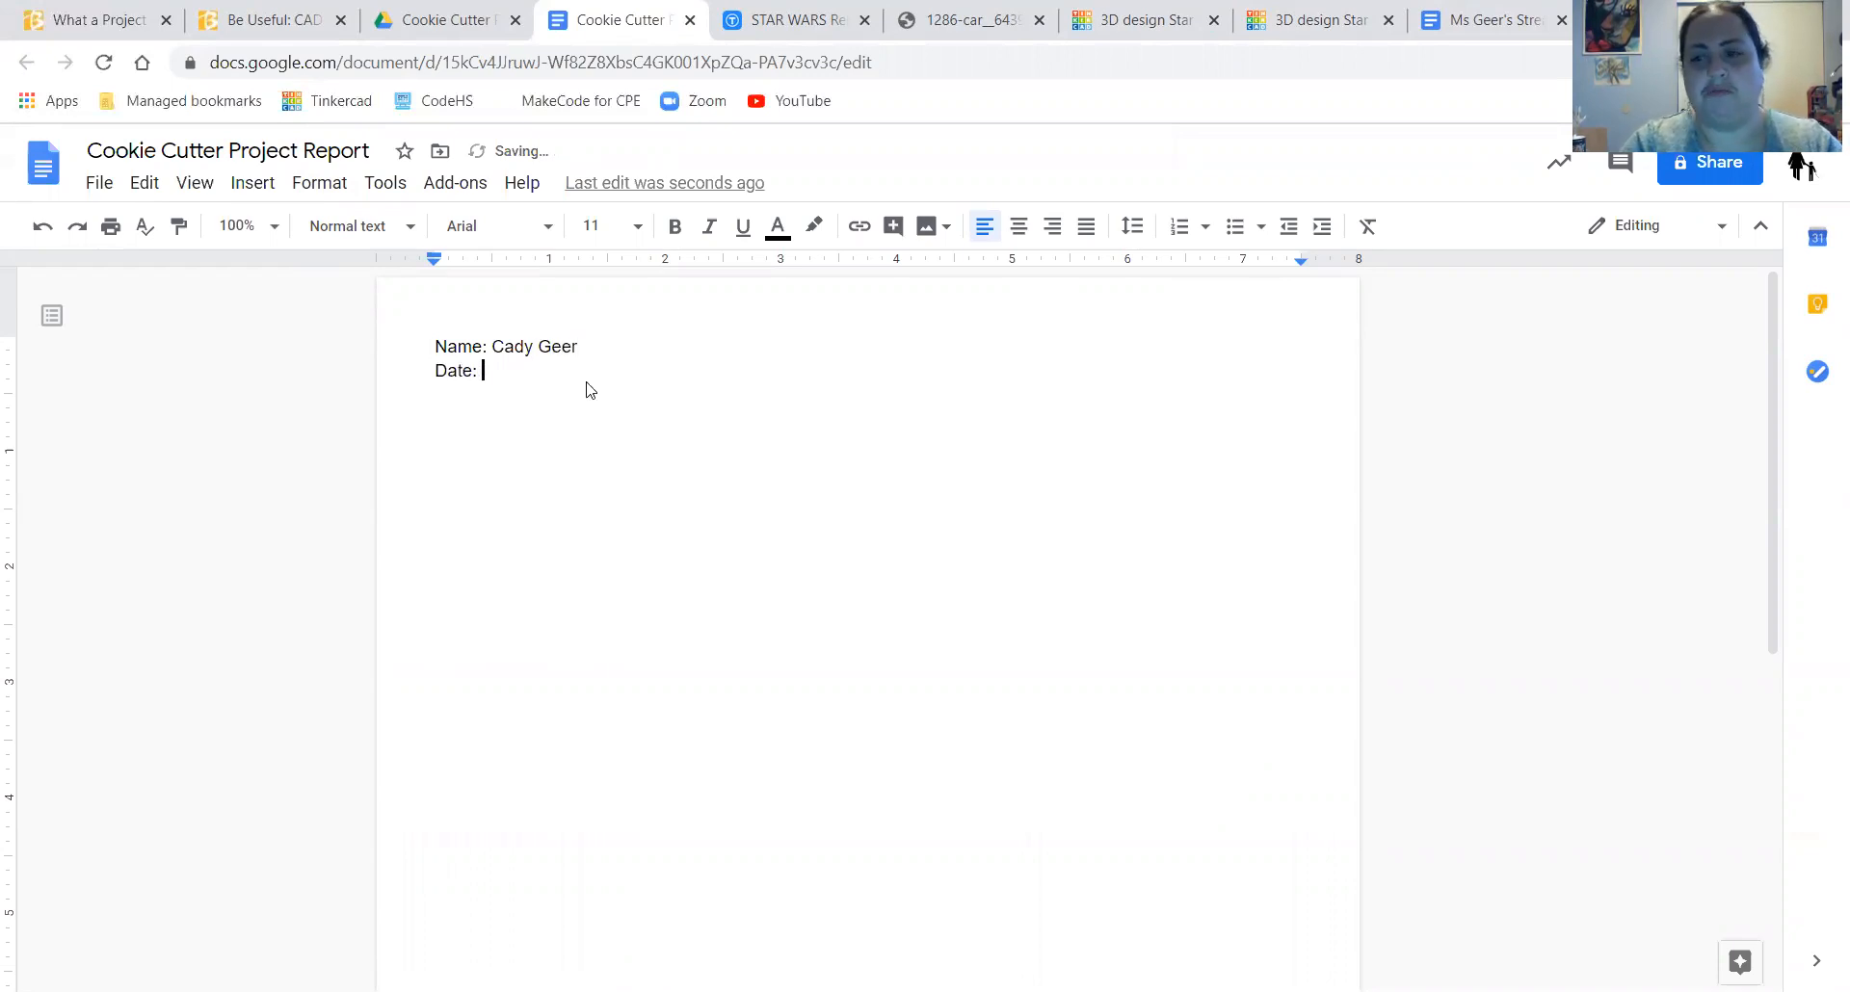
pyautogui.write('5')
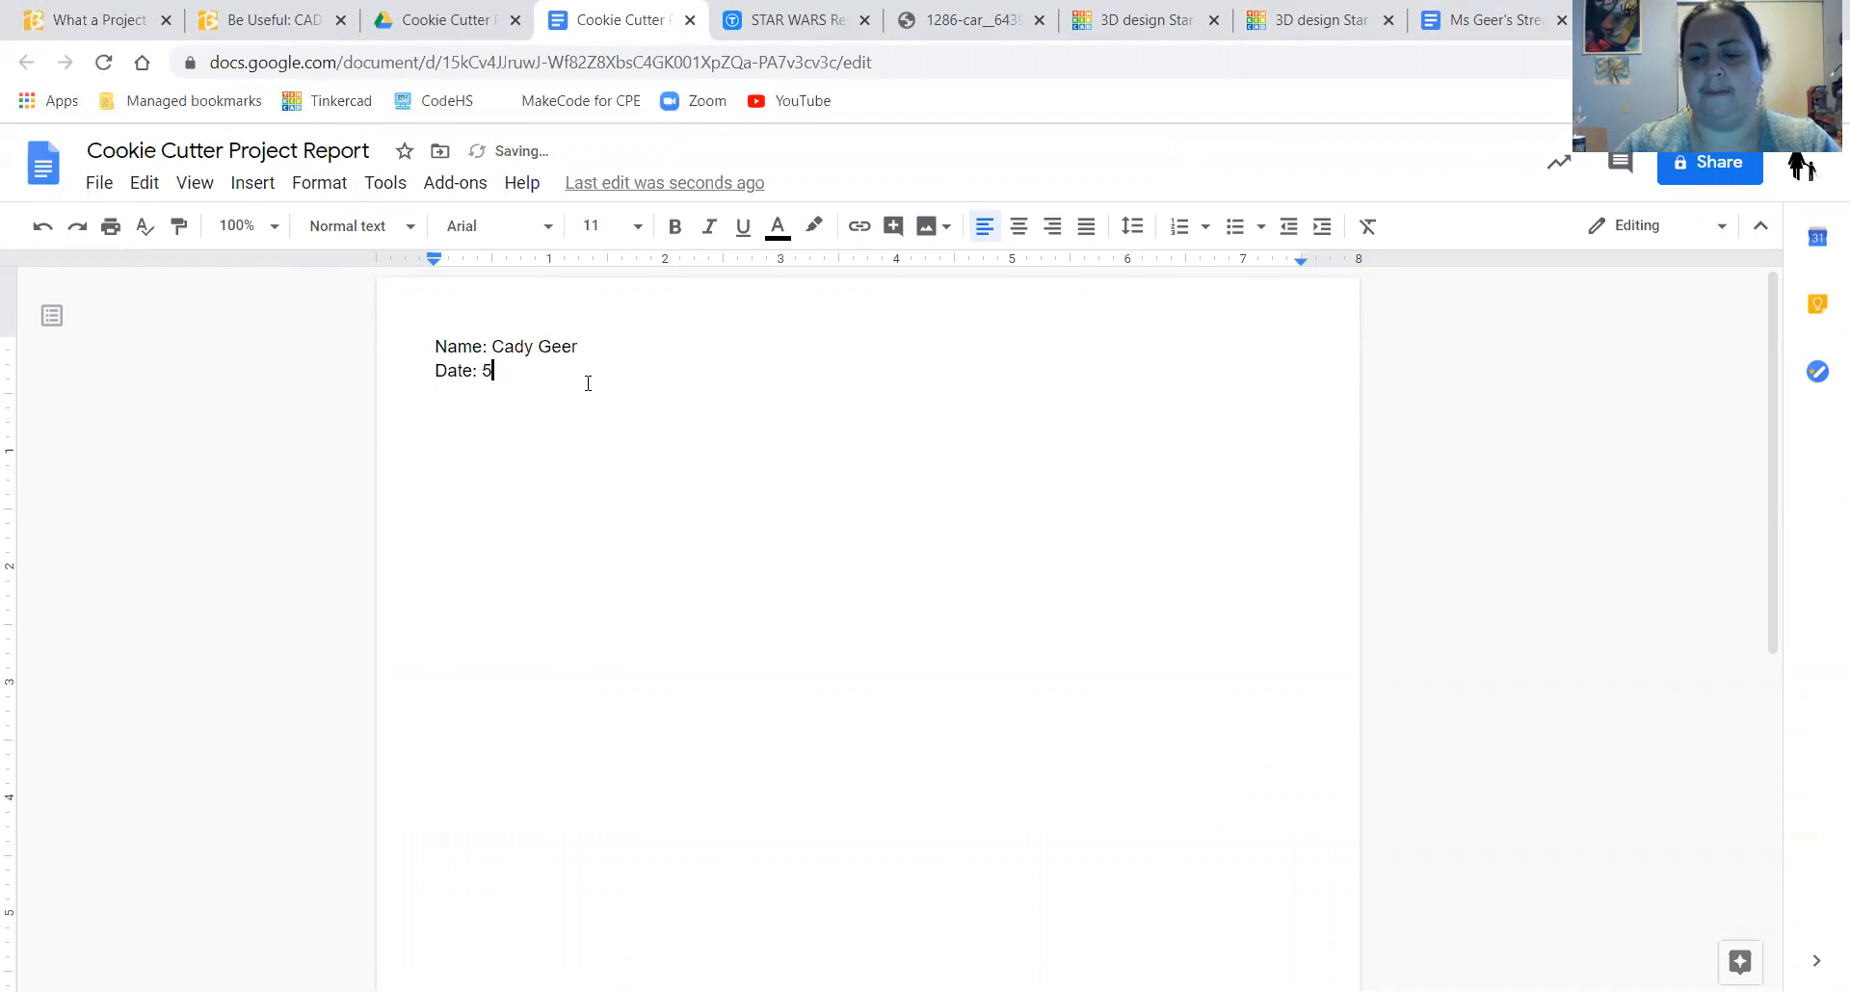
pyautogui.write('/18/2020')
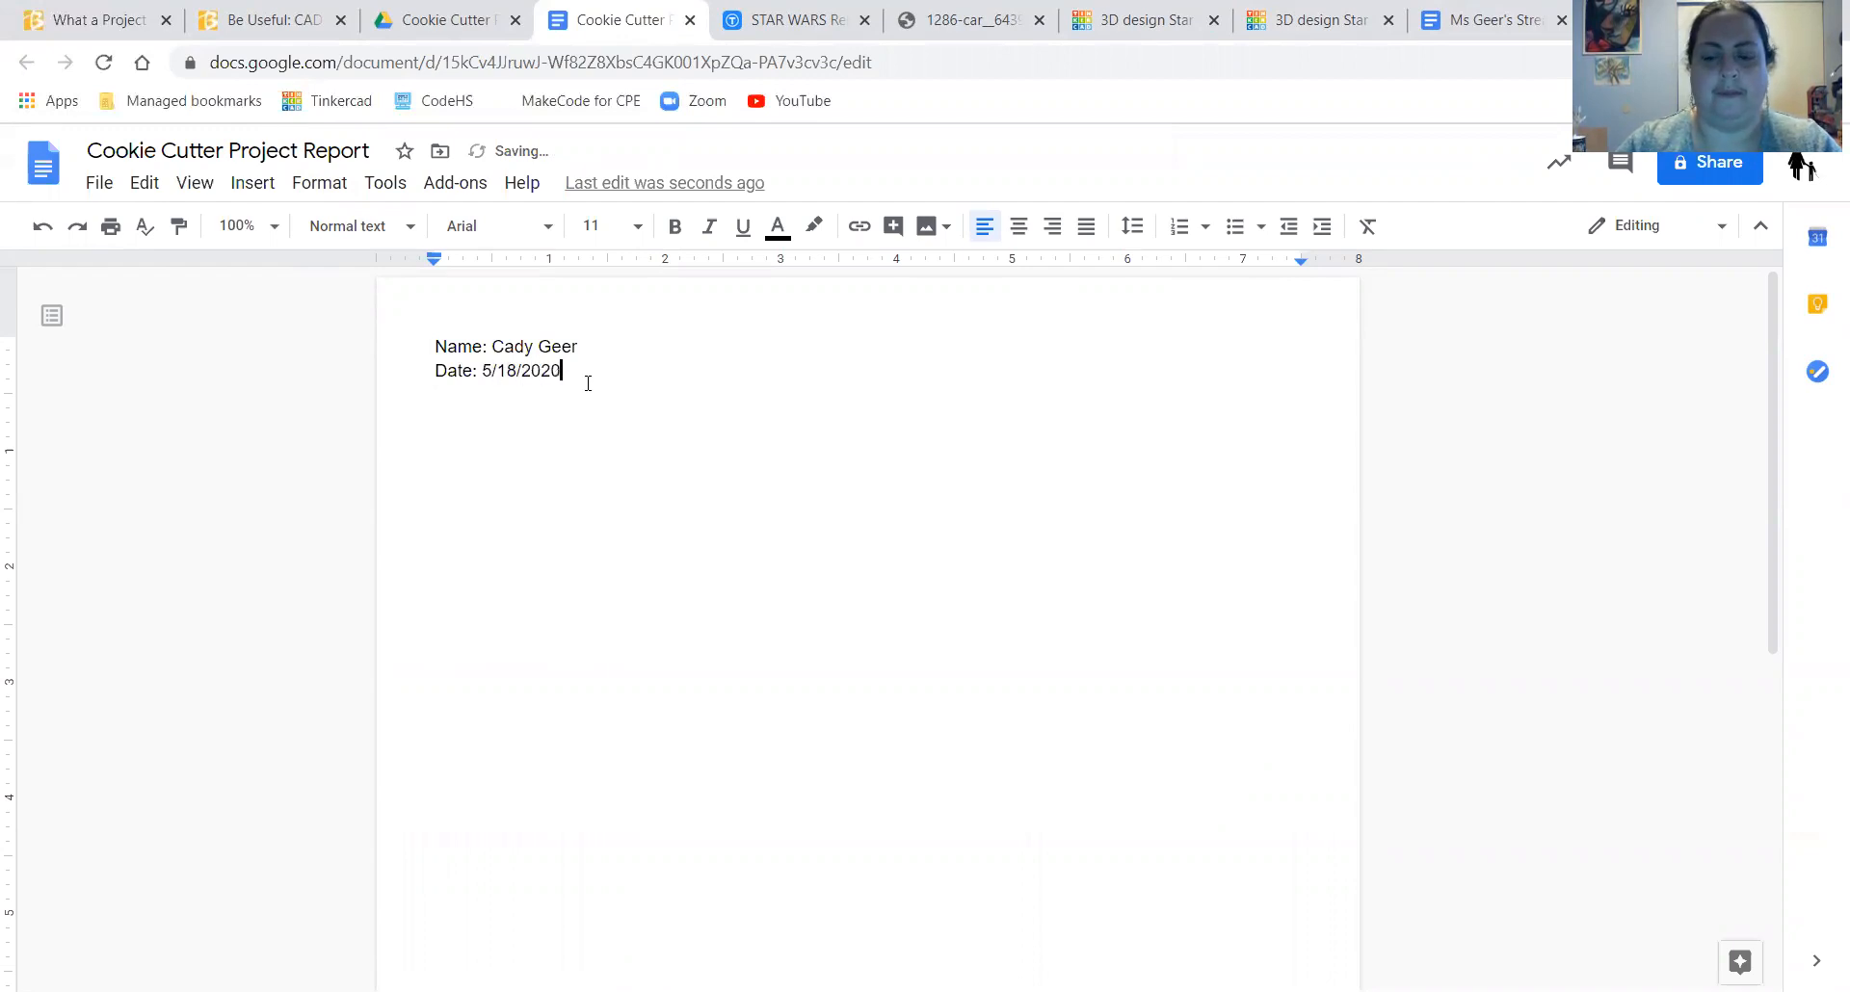
pyautogui.press('Return')
pyautogui.write('Project:')
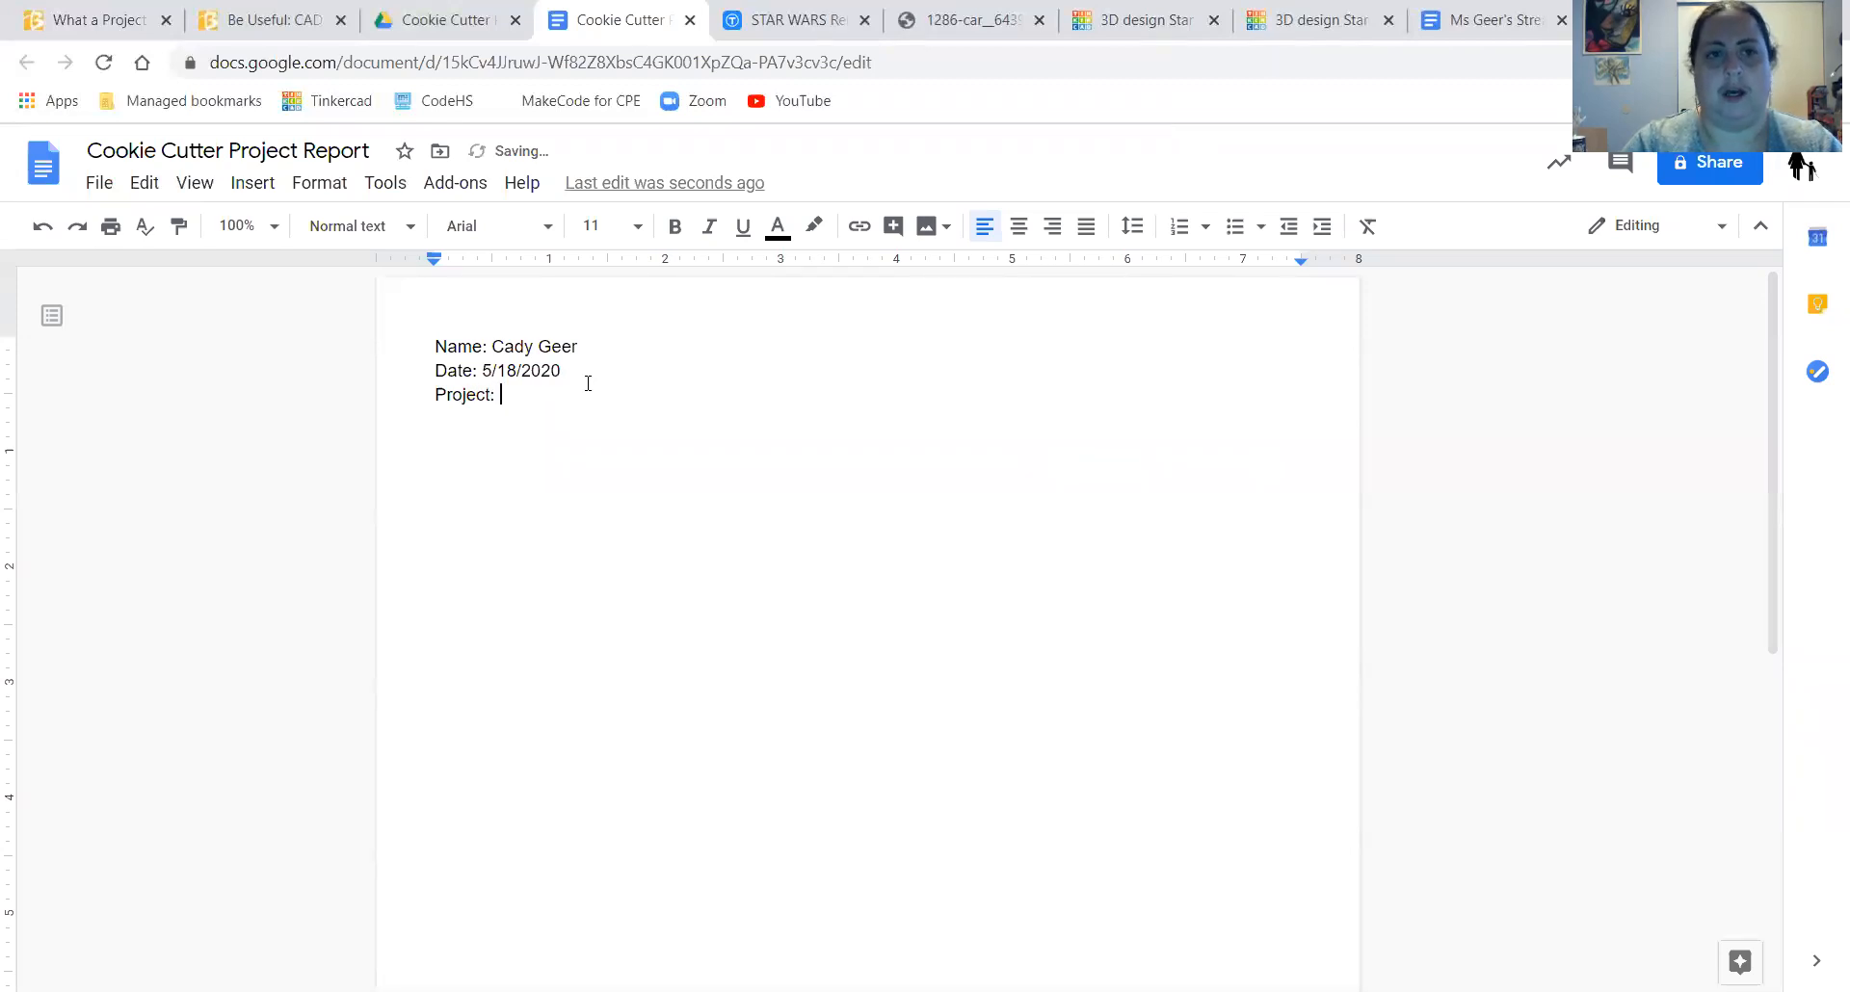
# - Review the Be Useful project requirements and the project submission standards in Canvas, and return to the report document
pyautogui.click(259, 19)
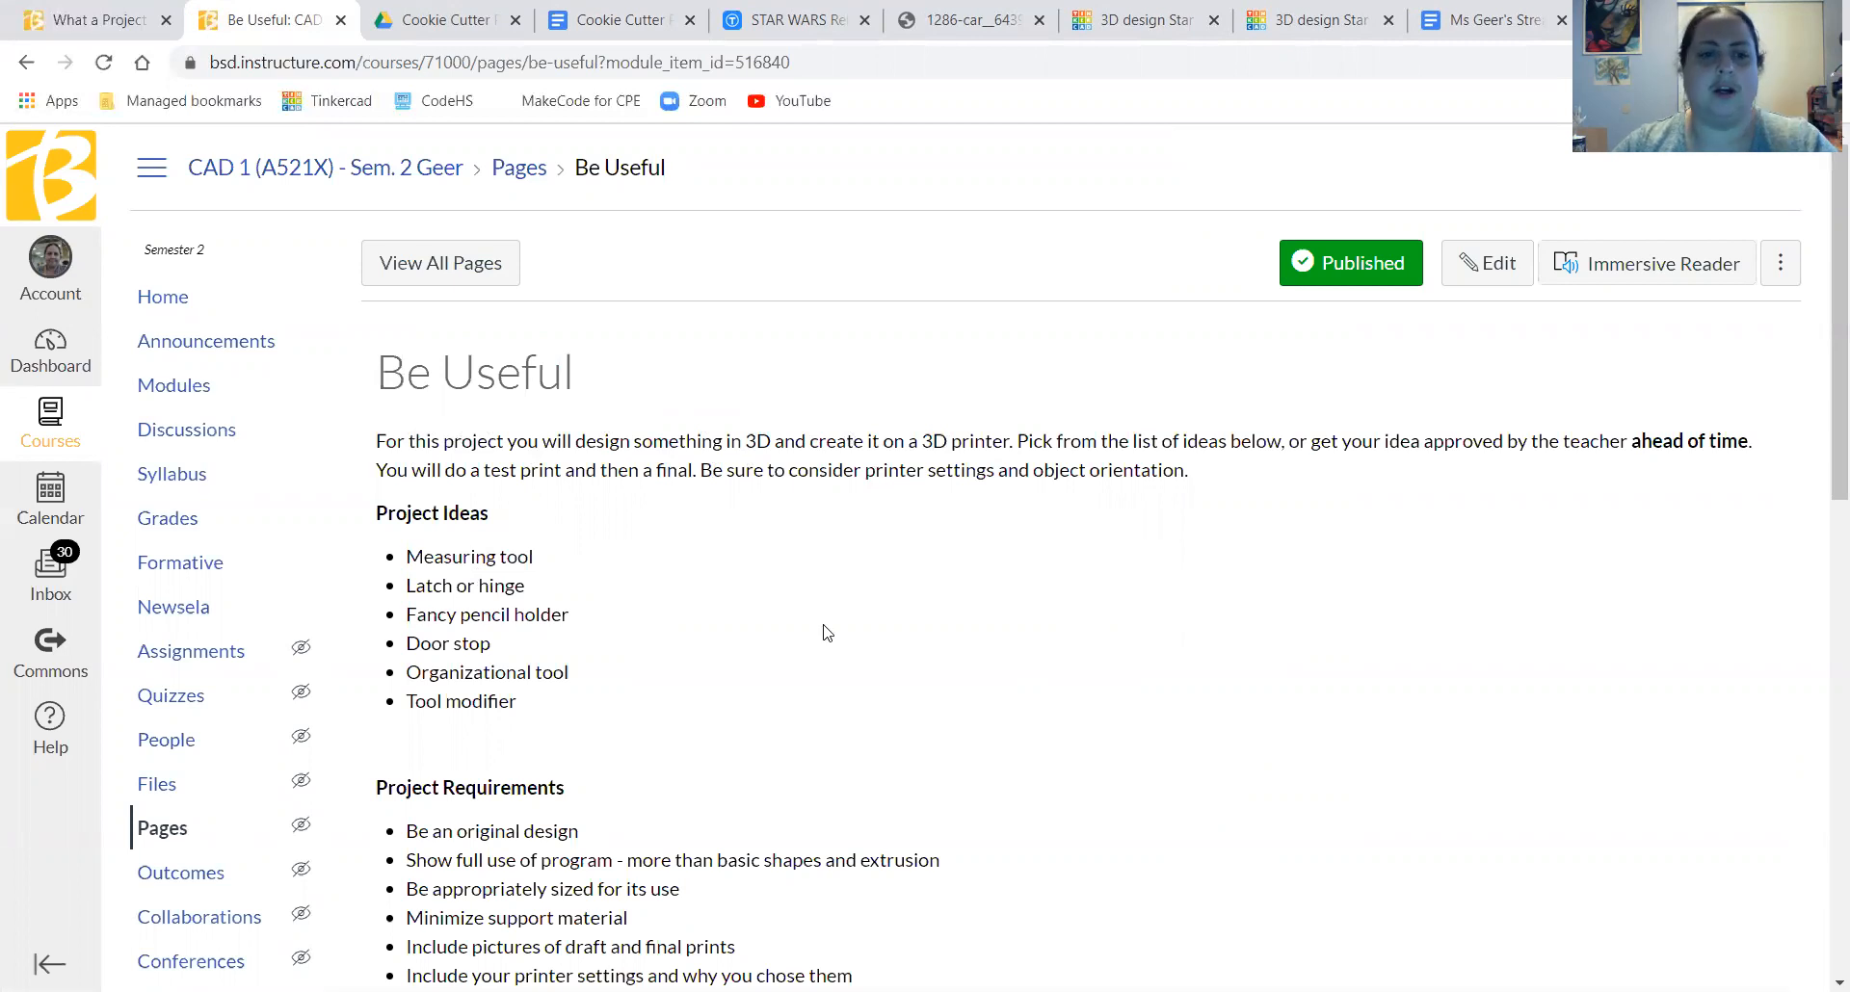
pyautogui.scroll(-1, 834, 639)
pyautogui.scroll(-9, 836, 641)
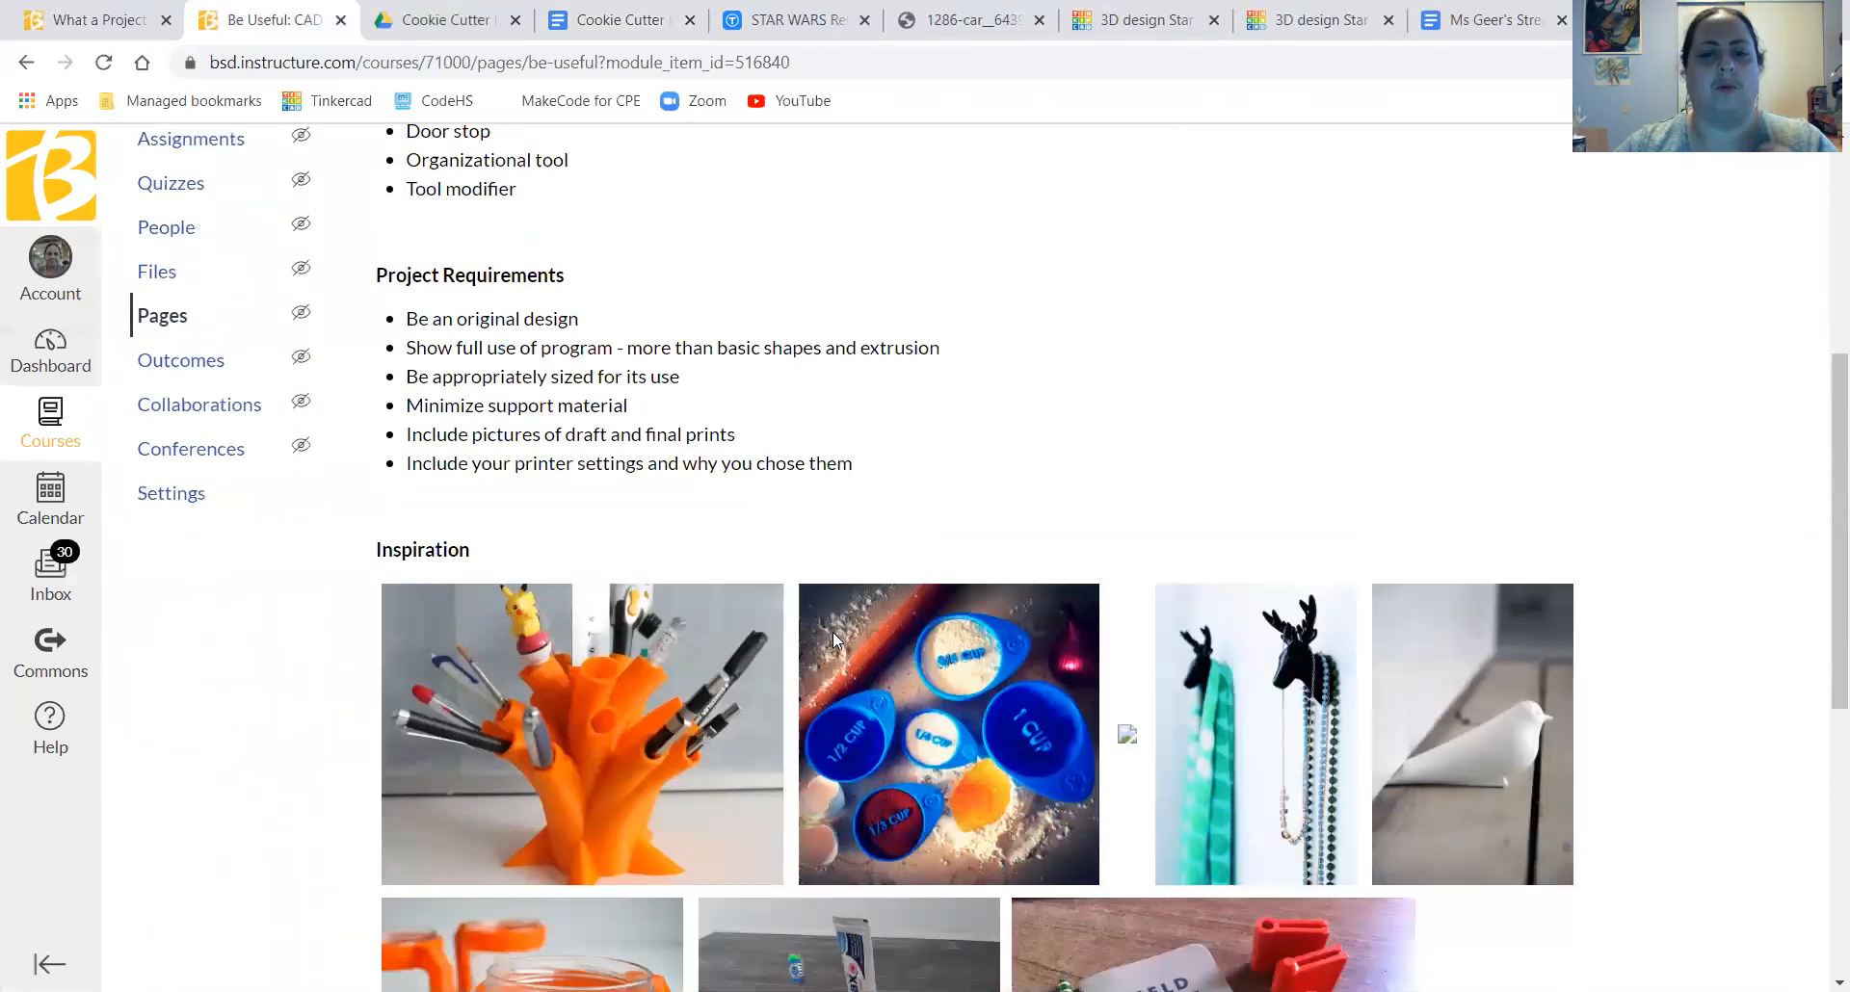
pyautogui.scroll(3, 834, 629)
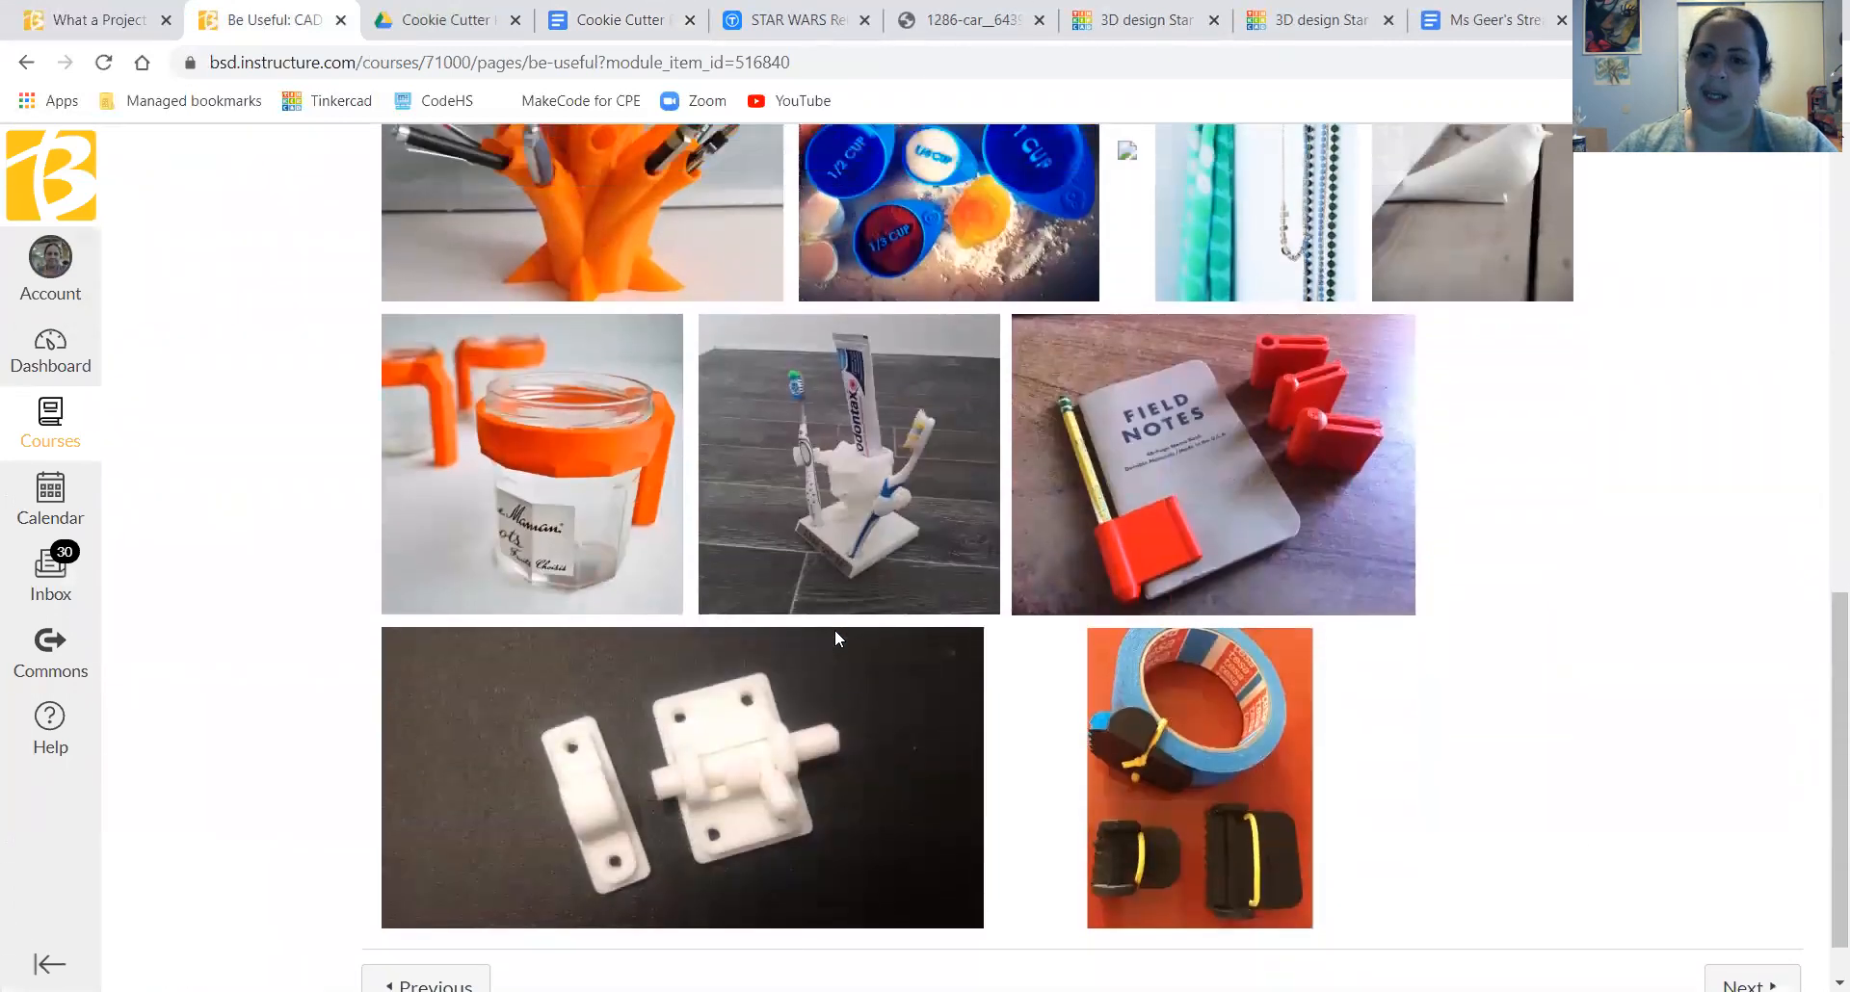
pyautogui.scroll(8, 834, 627)
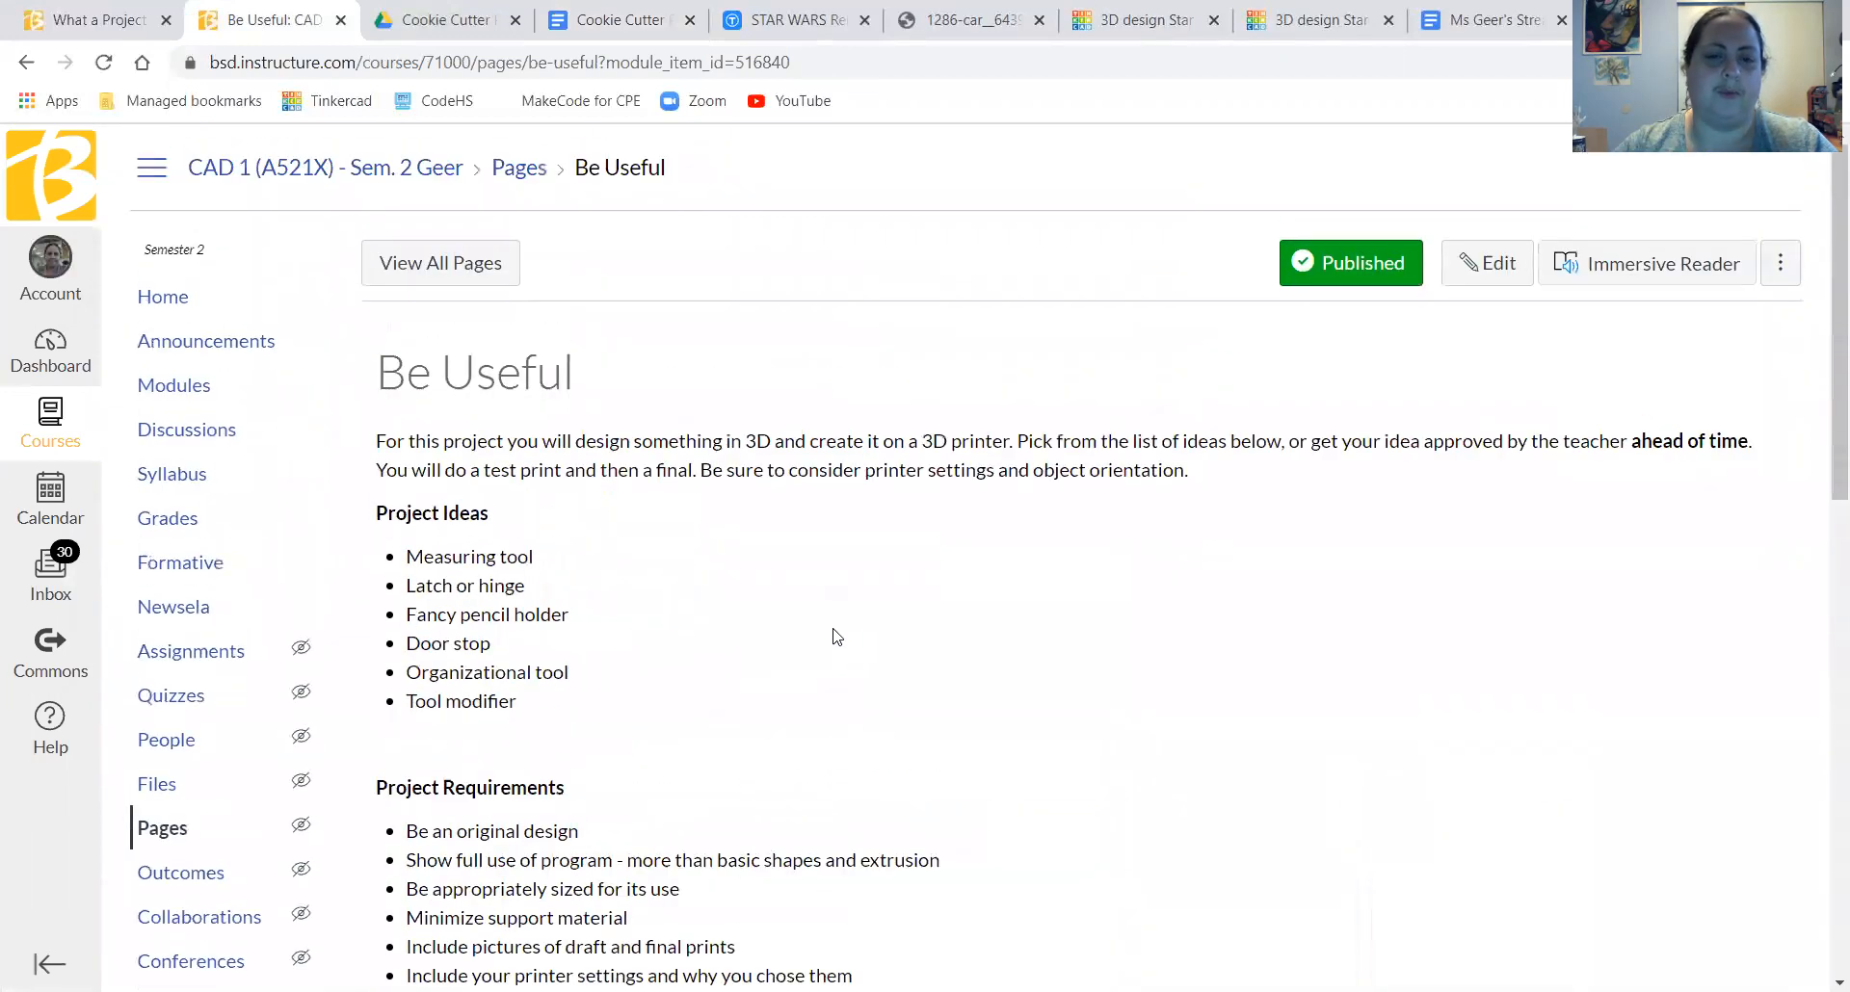
pyautogui.click(123, 9)
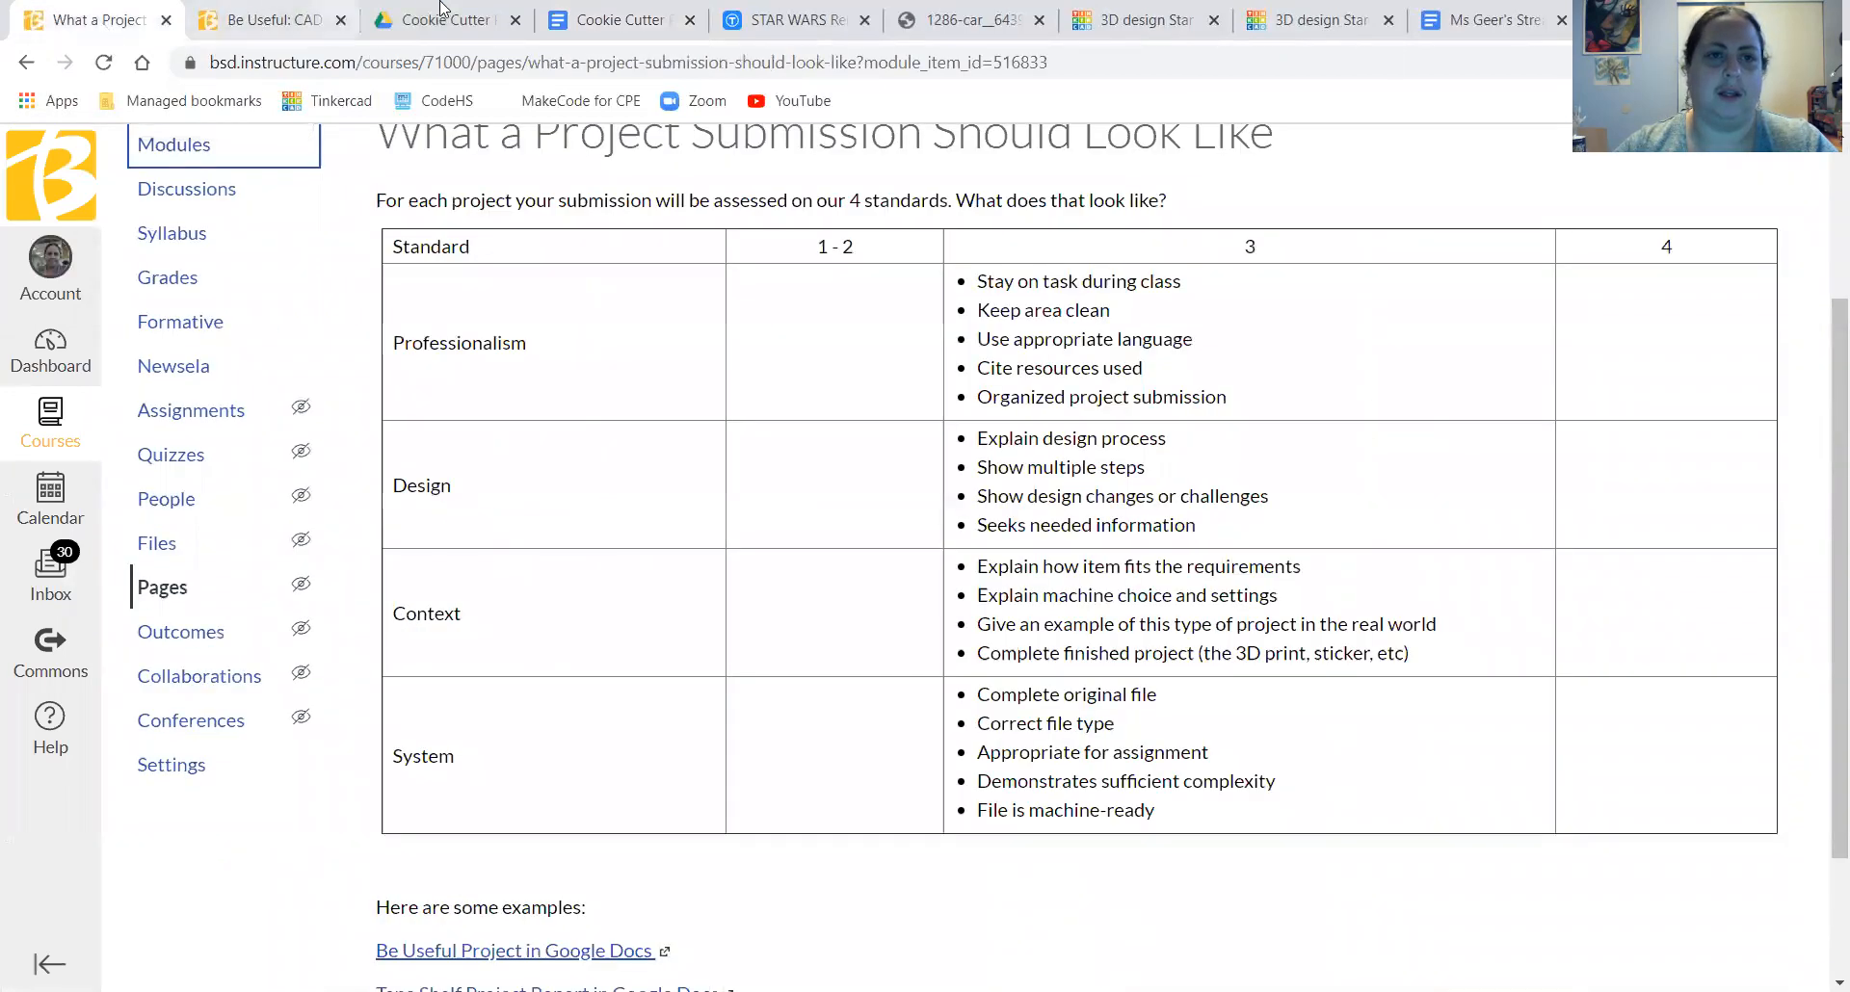
pyautogui.click(619, 19)
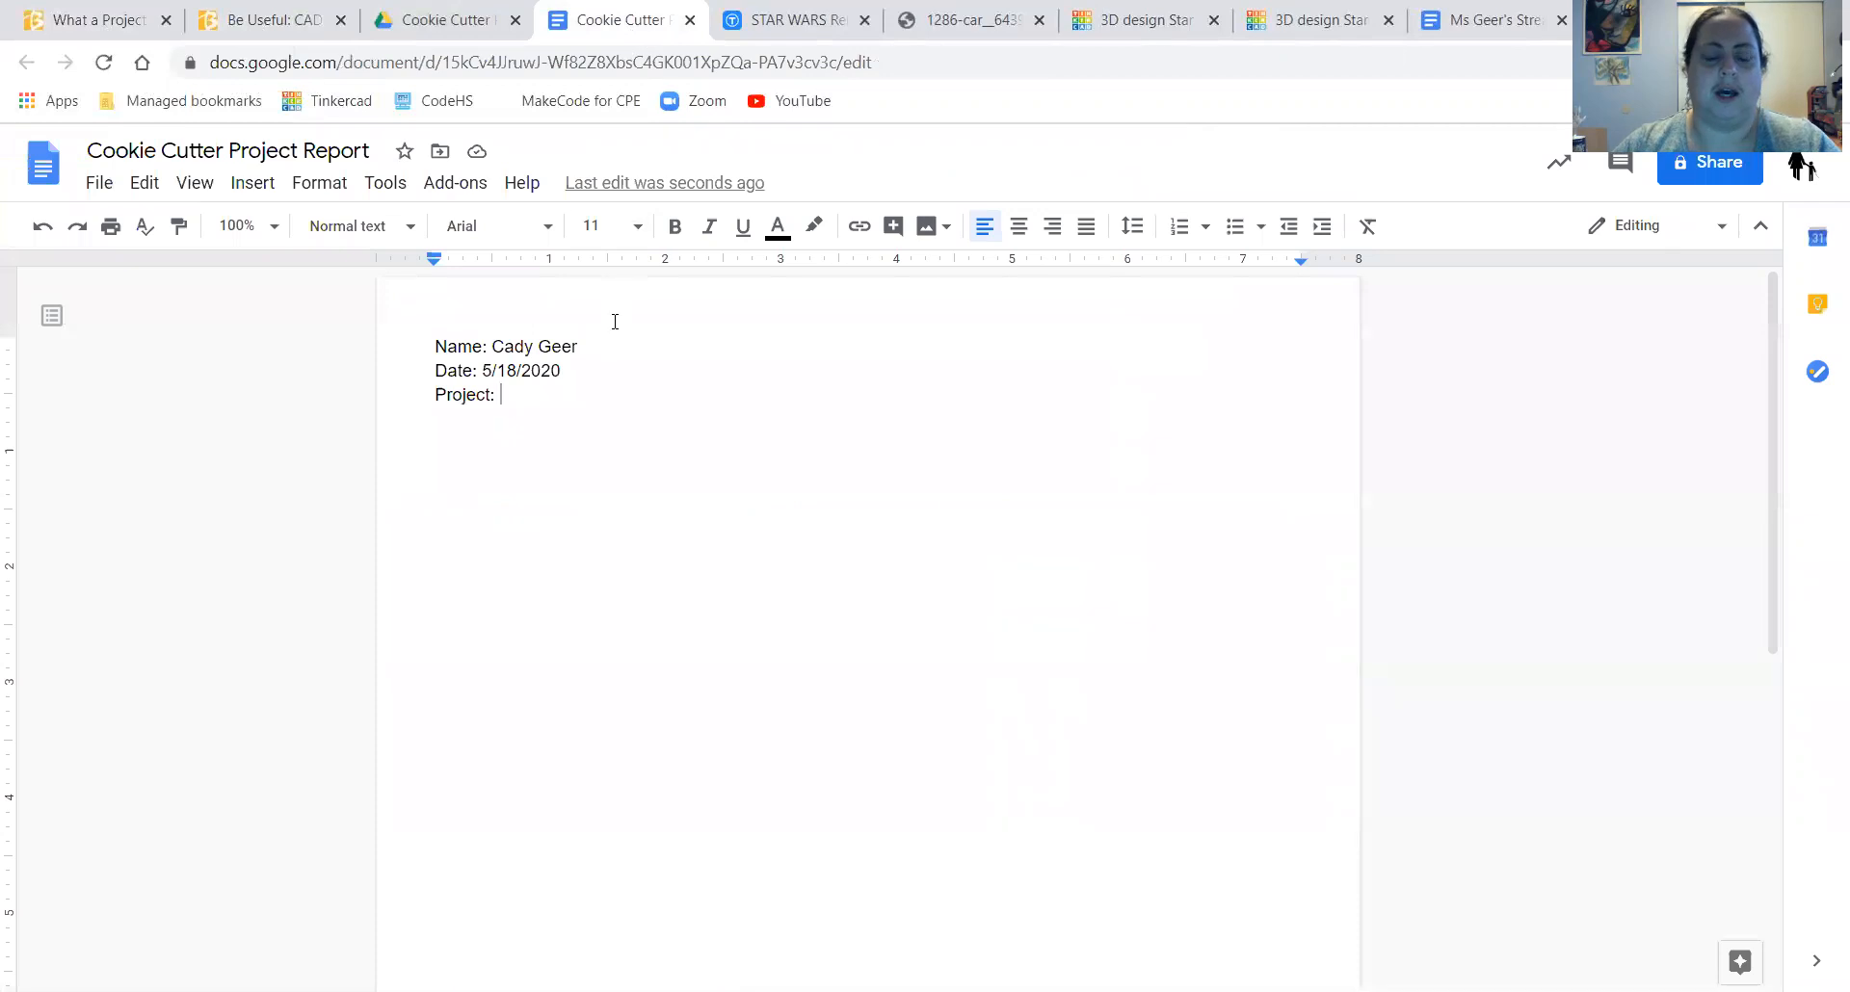
# - Complete the report header with Project: Be Useful, Class: CAD 1 and Software: TinkerCAD
pyautogui.write('Be Useful')
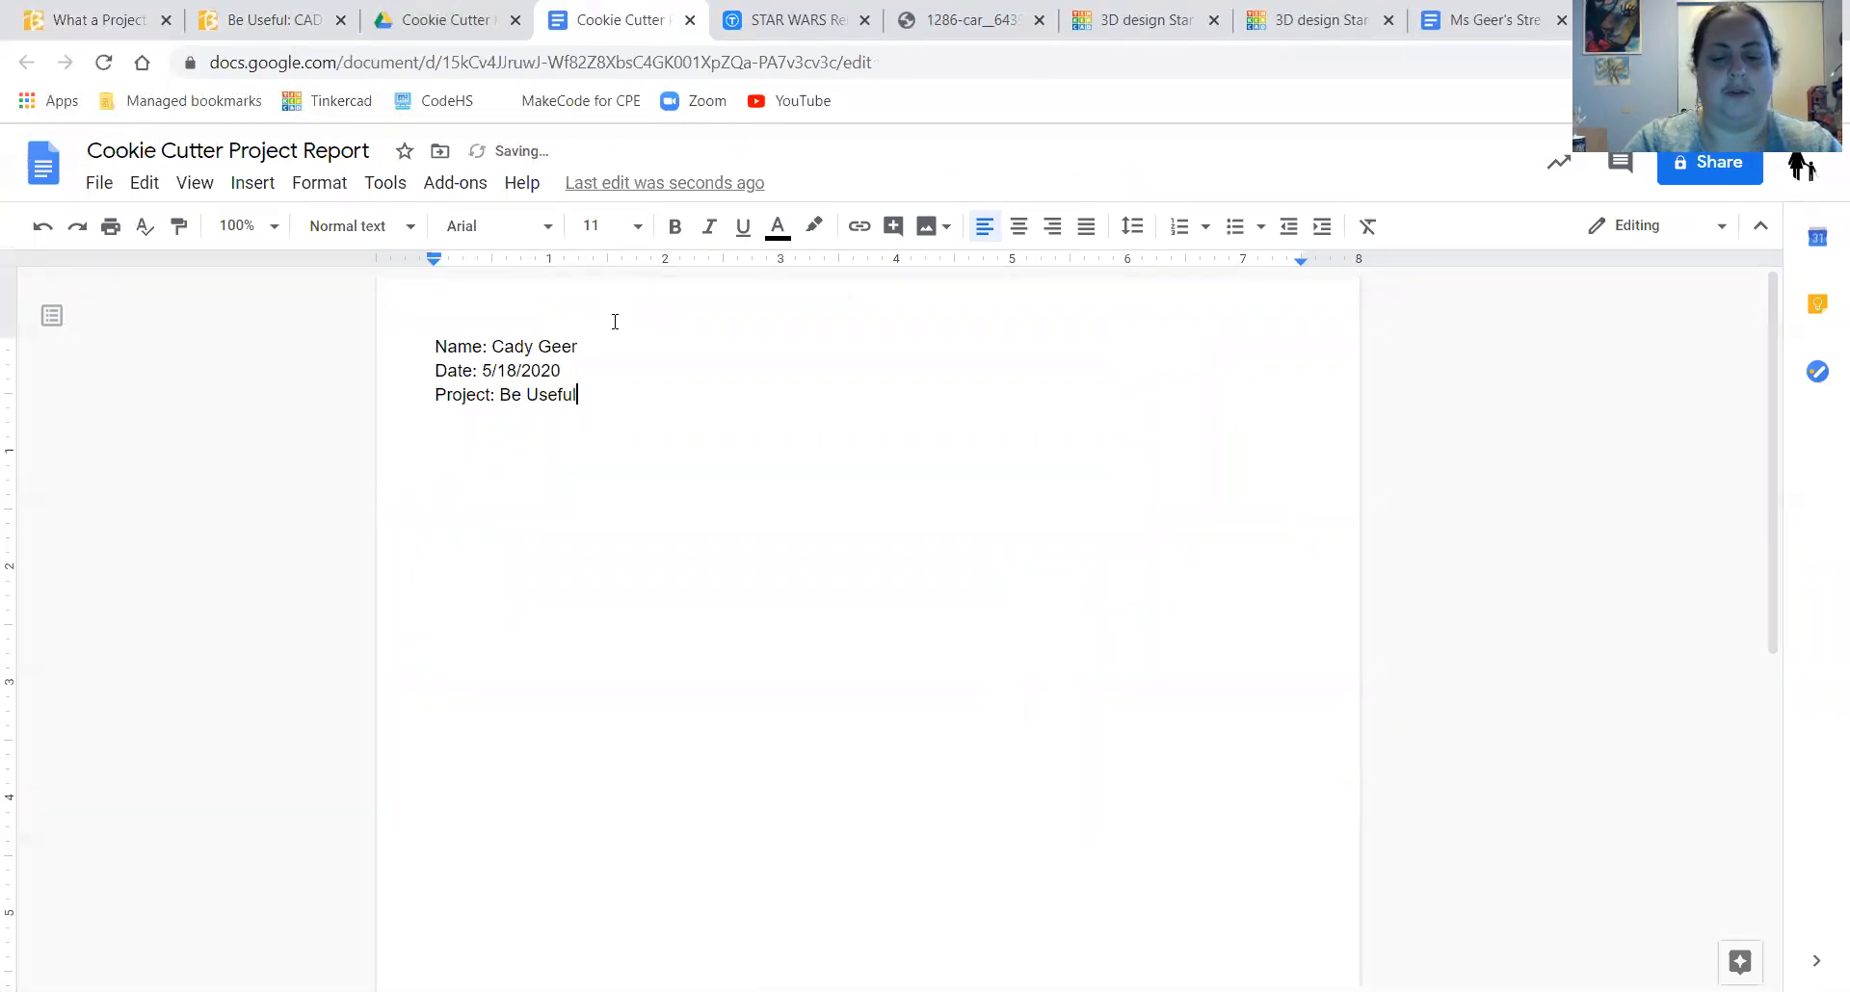
pyautogui.press('Return')
pyautogui.write('Class: CAD ')
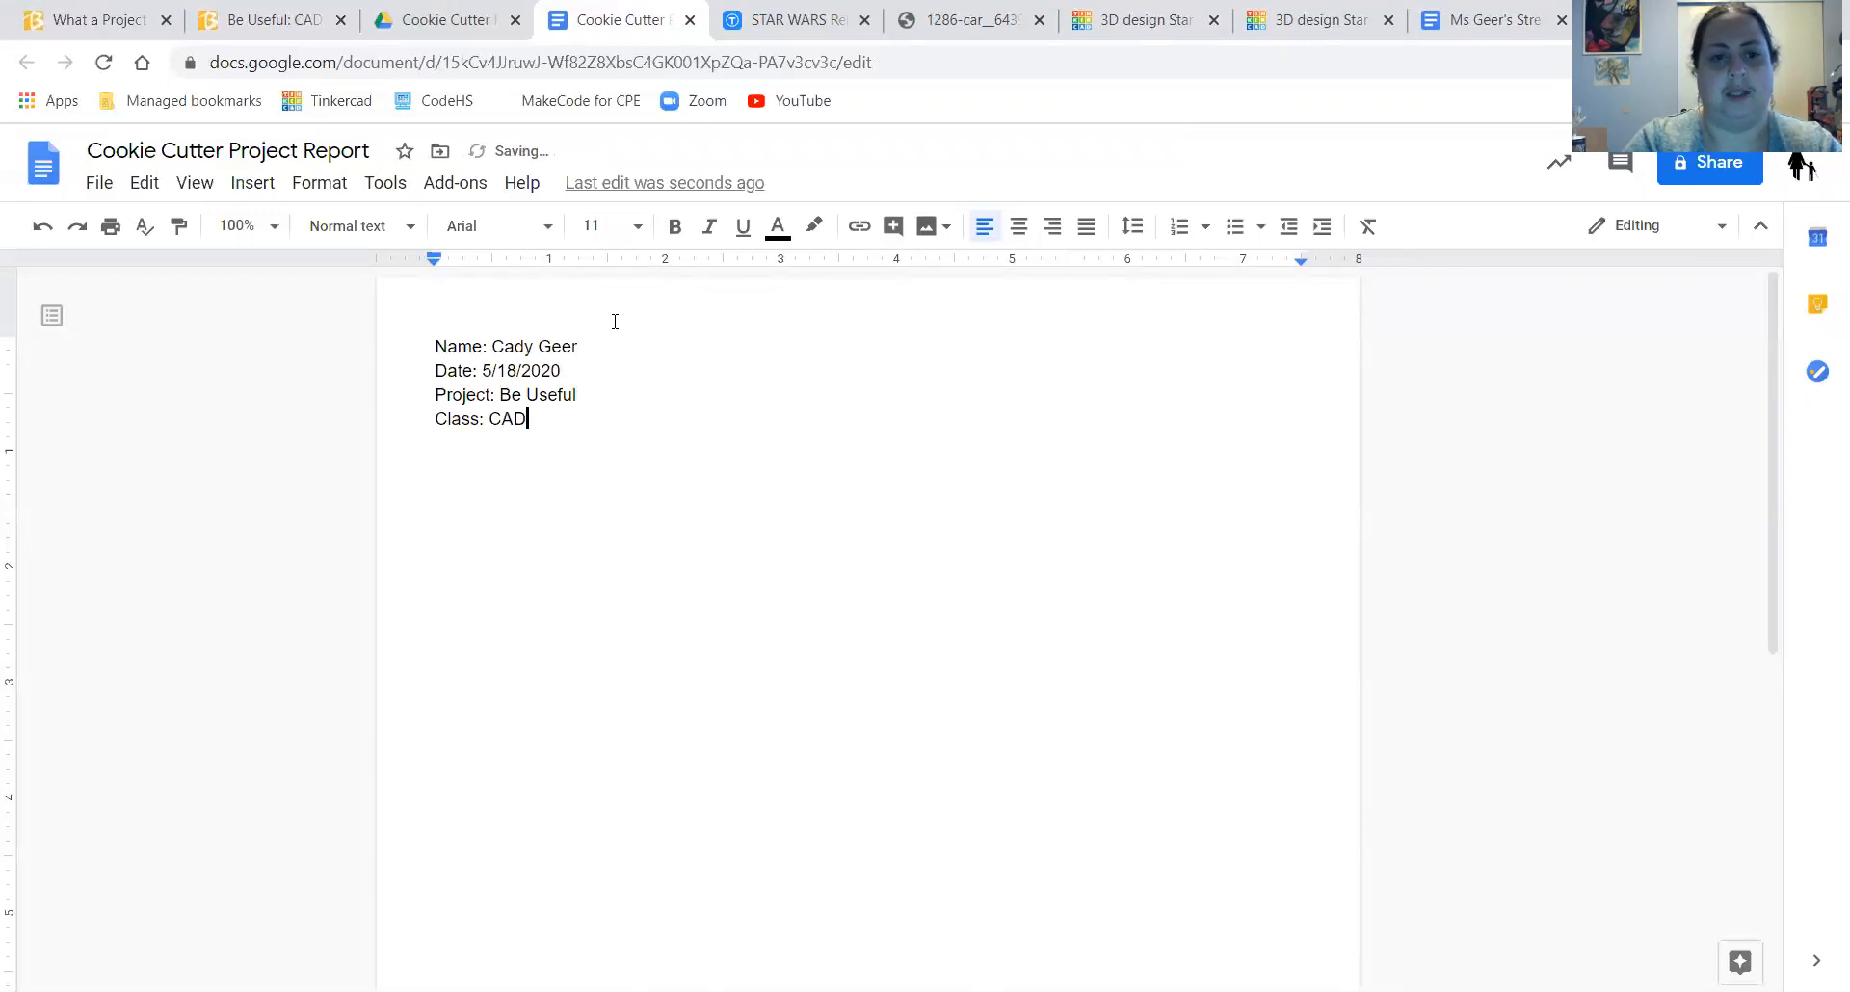
pyautogui.write('1')
pyautogui.press('Return')
pyautogui.write('Software: Tinker')
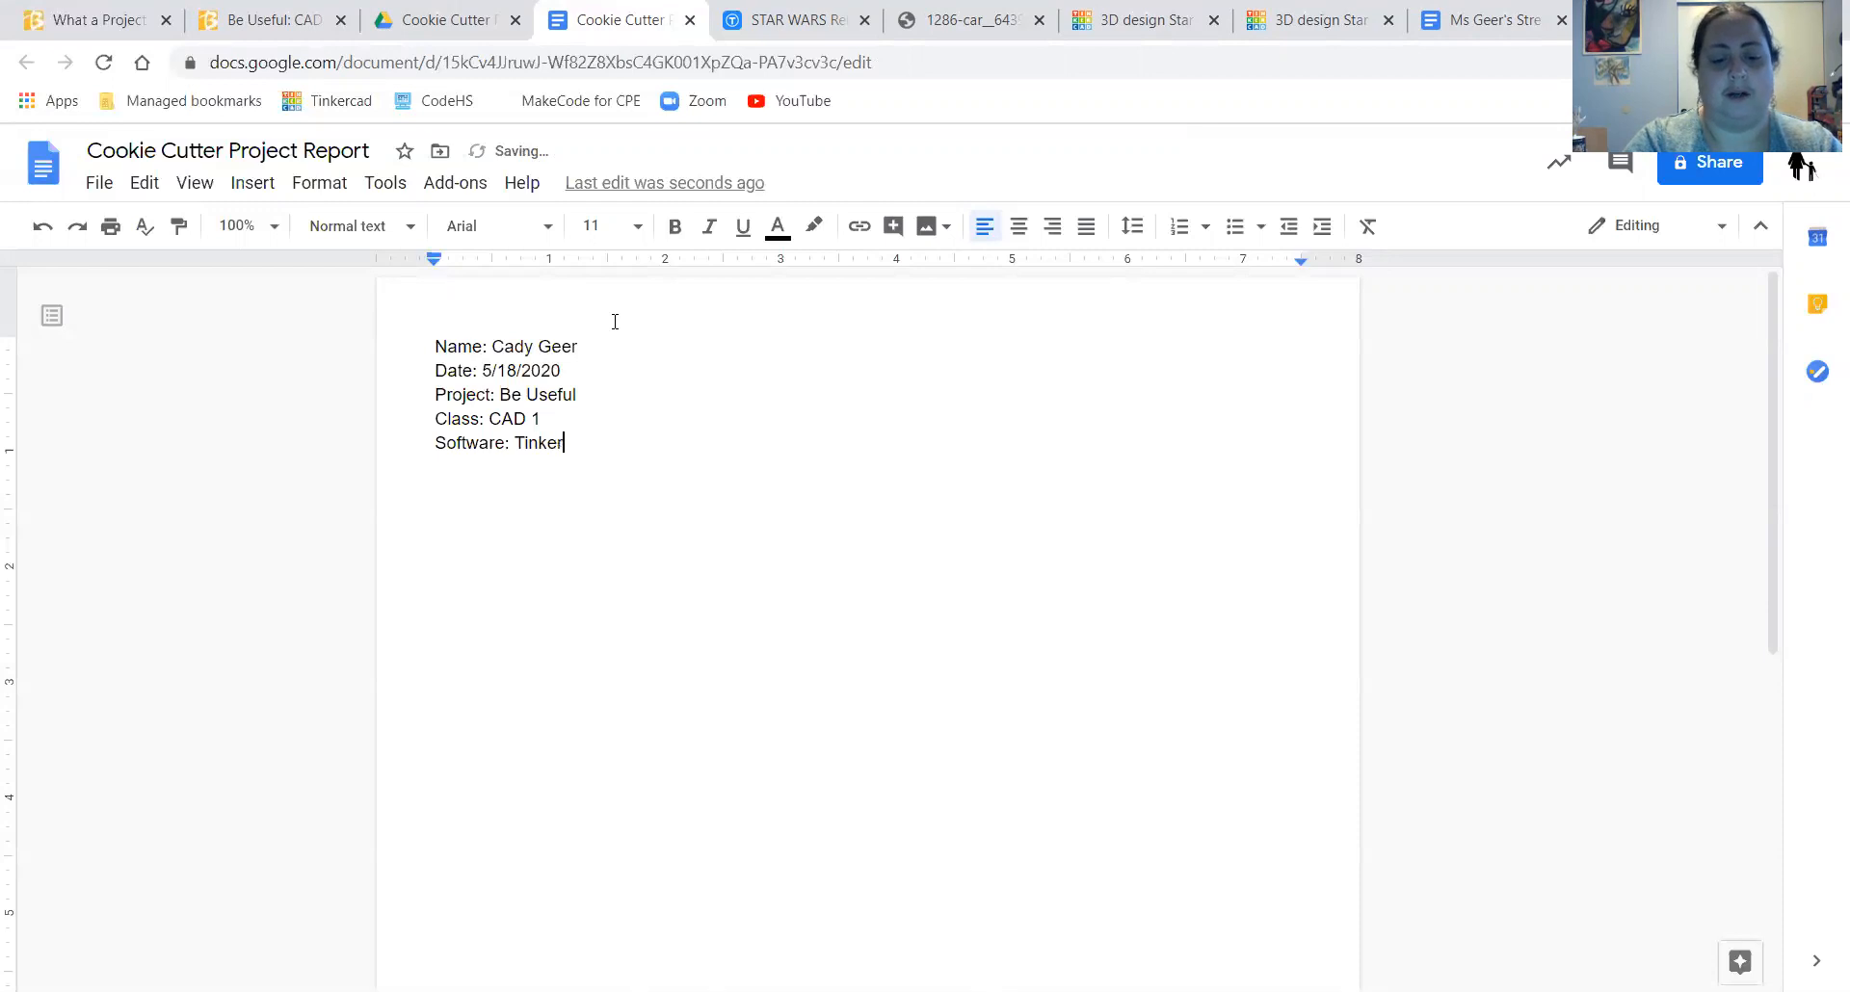
pyautogui.write('CAD')
pyautogui.press('Return')
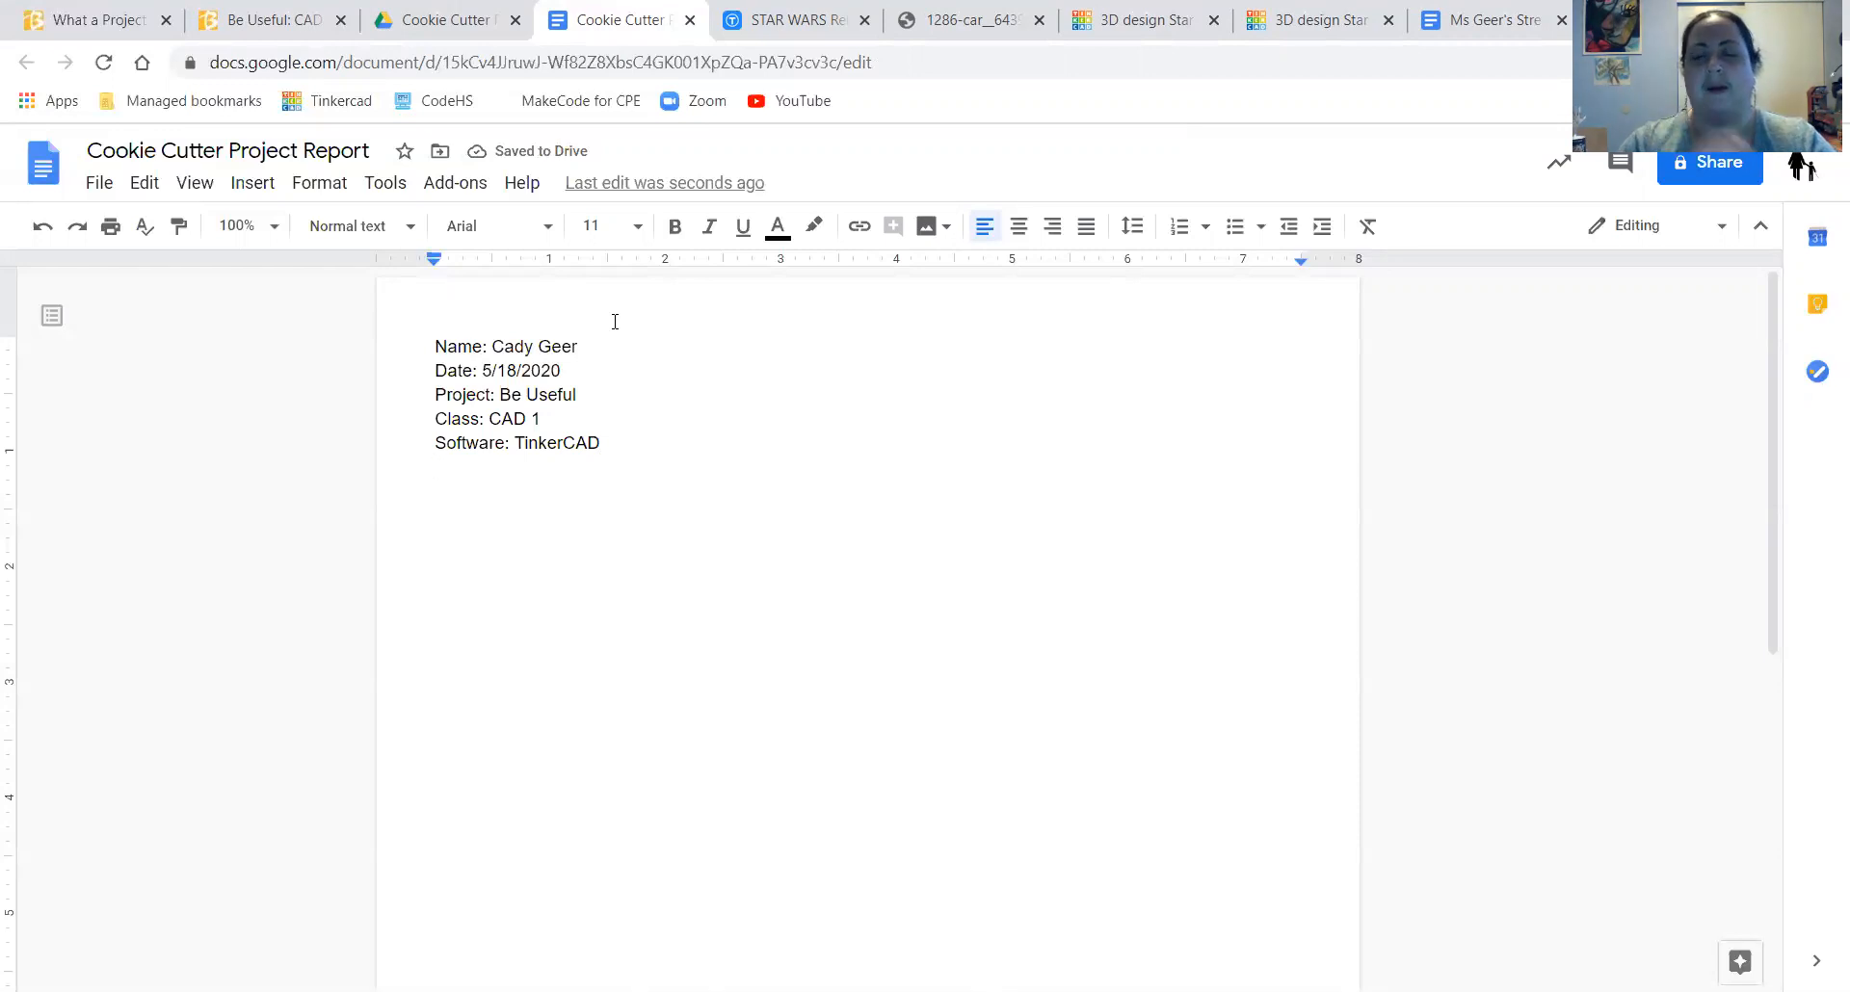
# - Add a "Project links" line below the header, separated by a blank line, and start a new line under it
pyautogui.press('Return')
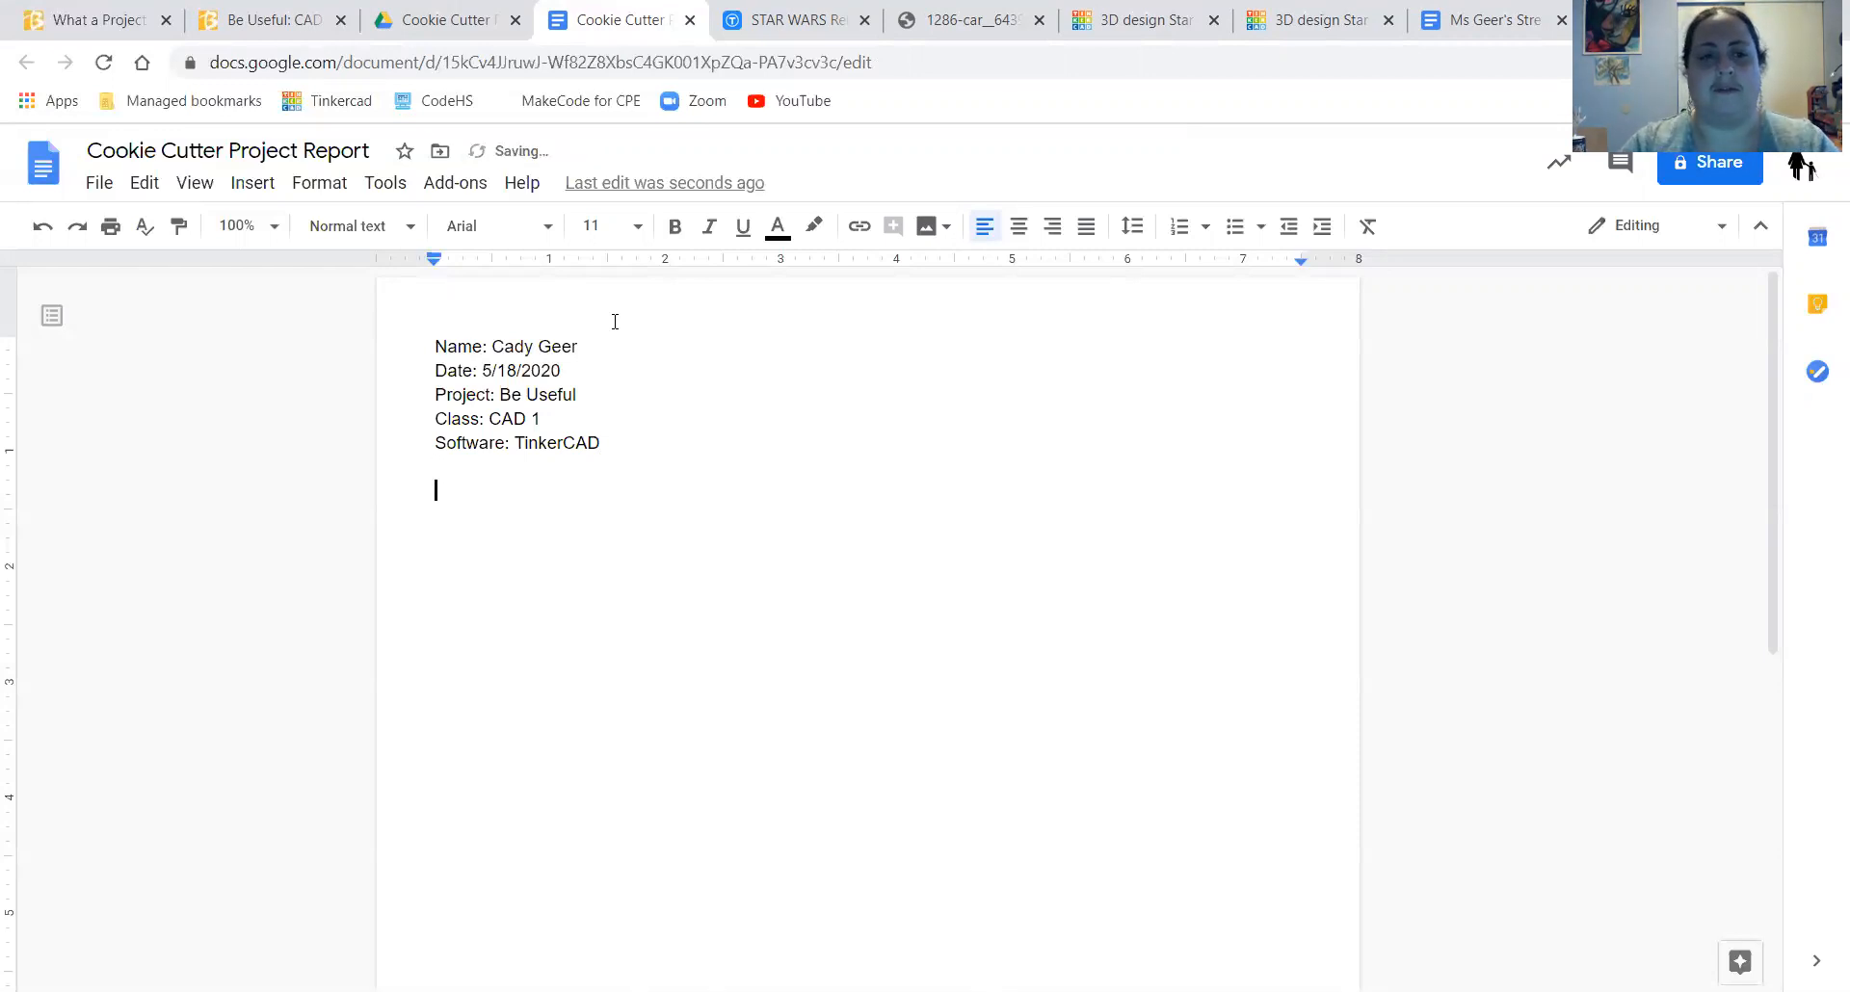
pyautogui.write('Project links')
pyautogui.press('Return')
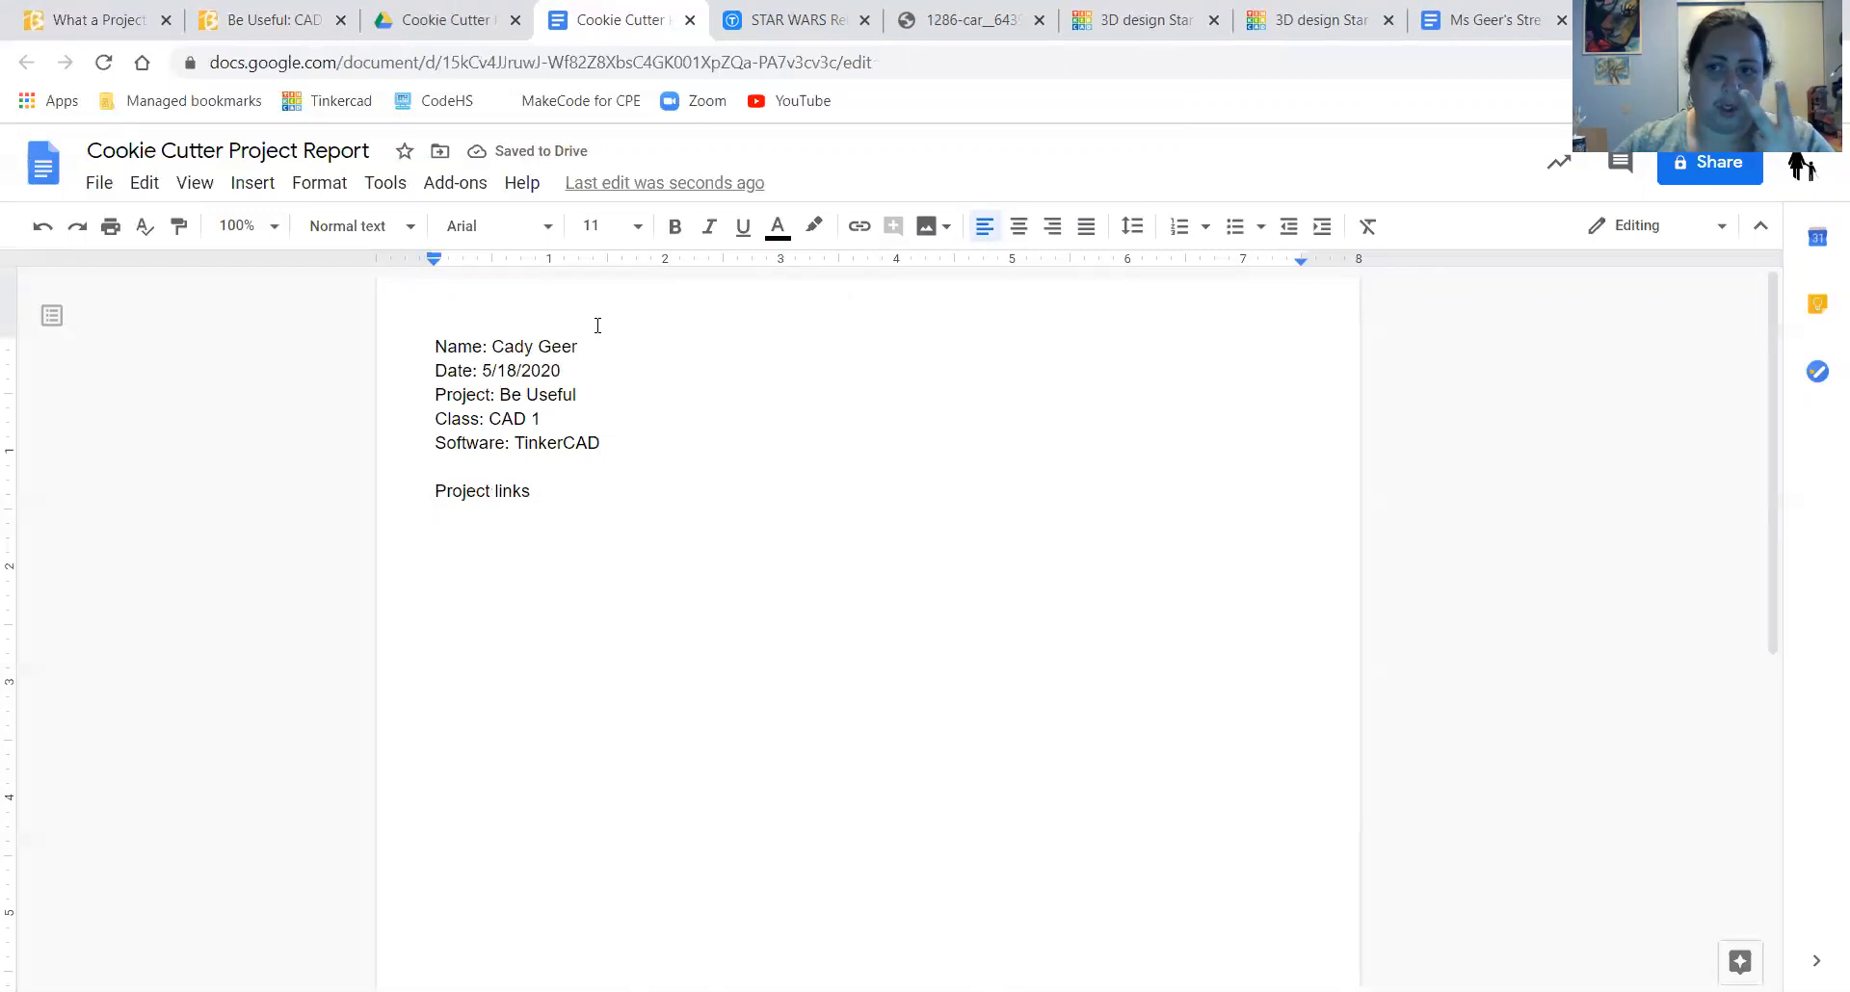
# - Switch to the Star Wars Separatists Cookie Cutter design in Tinkercad and look through the My Designs list
pyautogui.click(1141, 21)
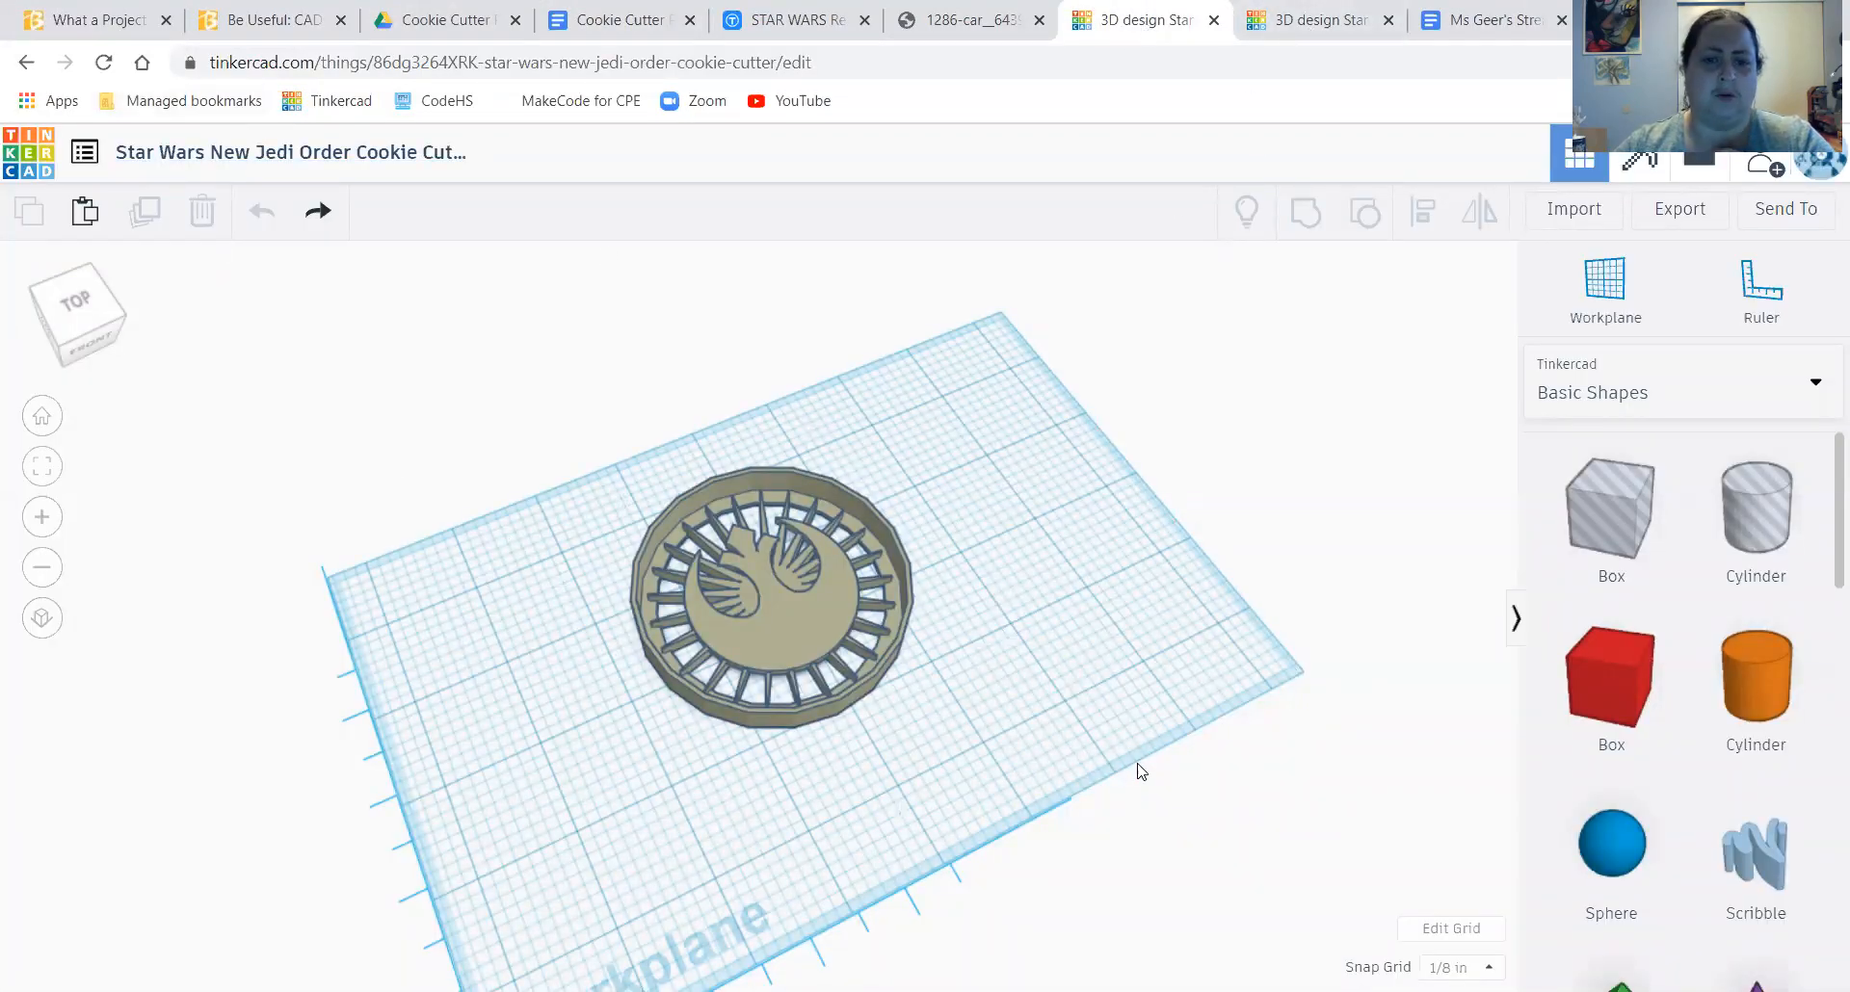
pyautogui.click(1243, 34)
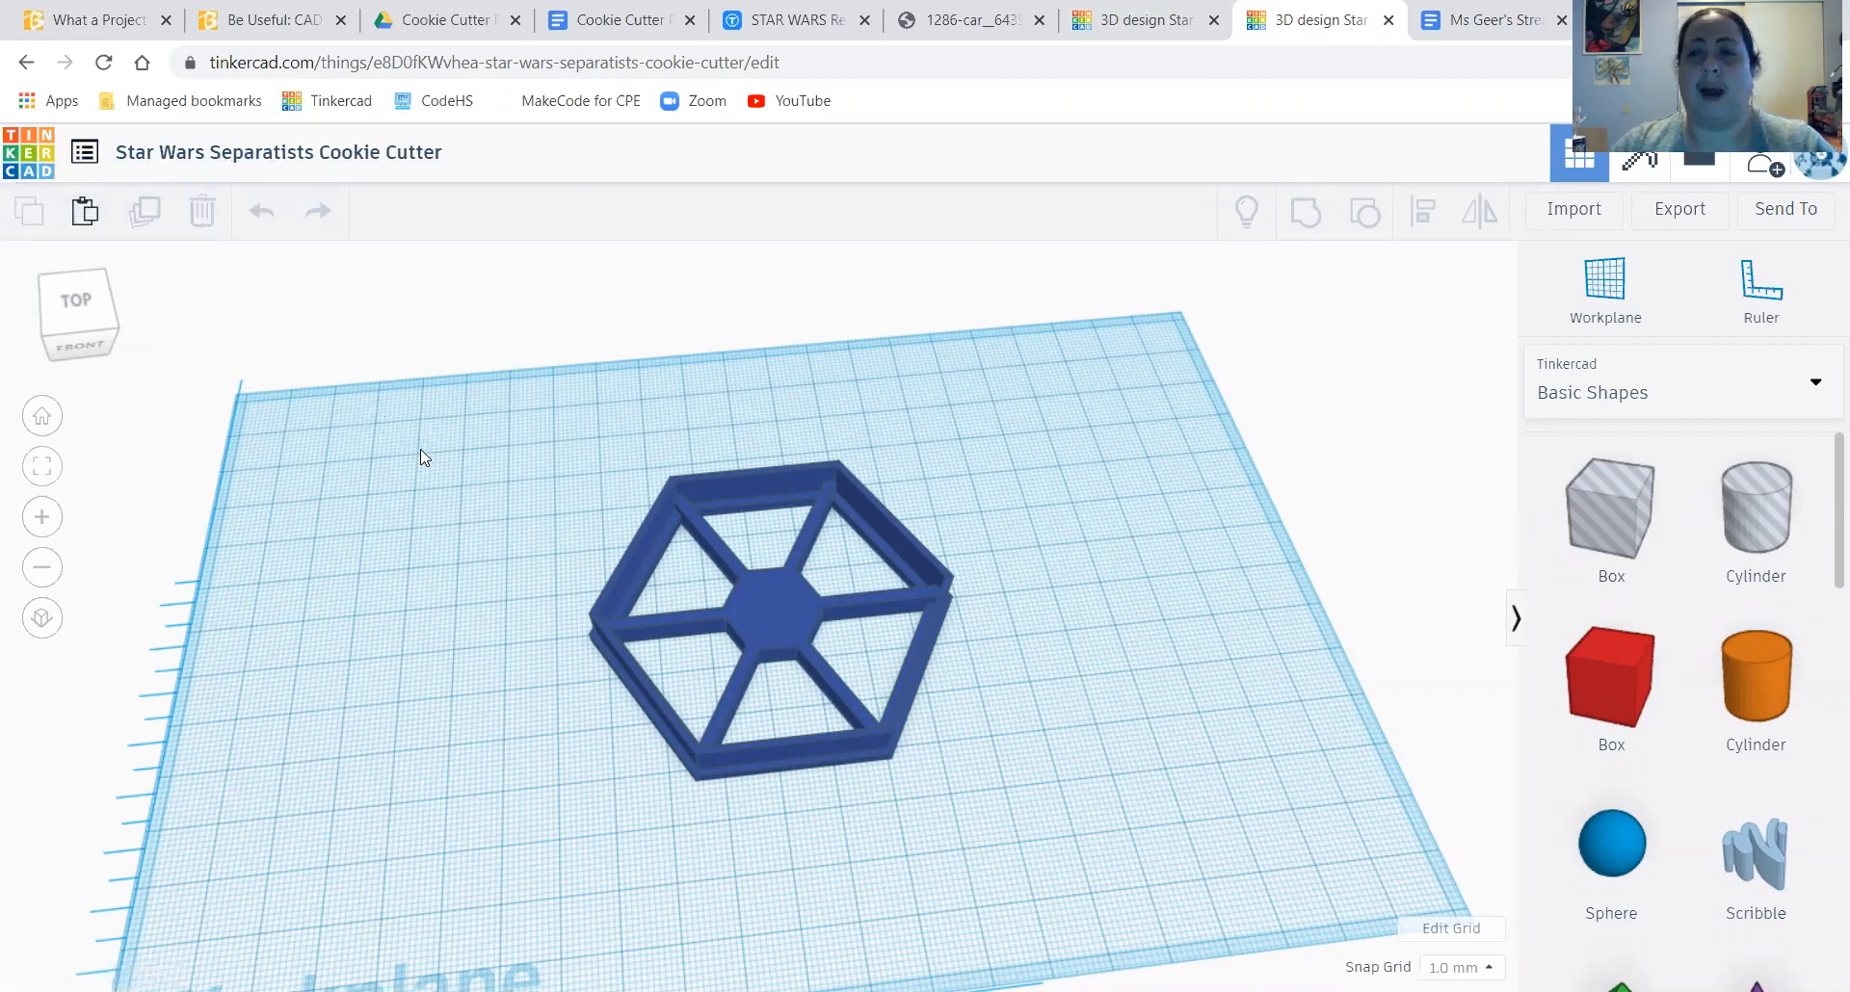
pyautogui.click(84, 154)
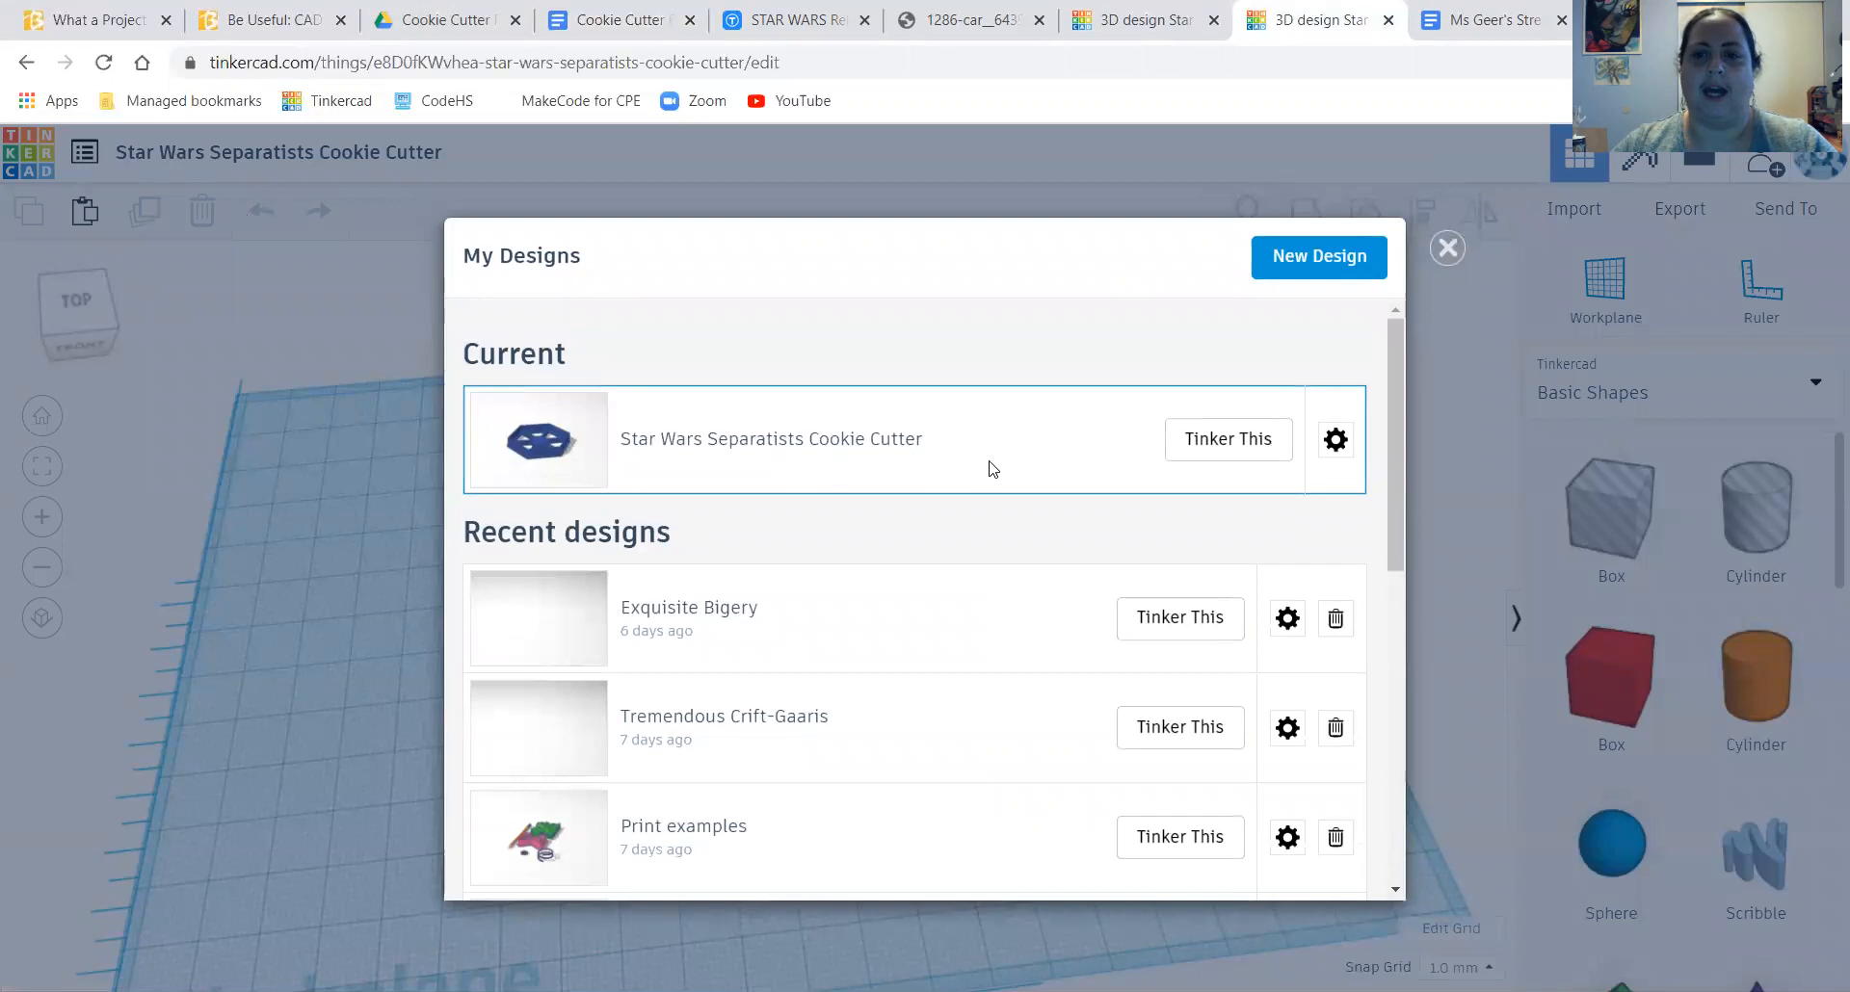
pyautogui.scroll(-2, 934, 633)
pyautogui.scroll(2, 937, 636)
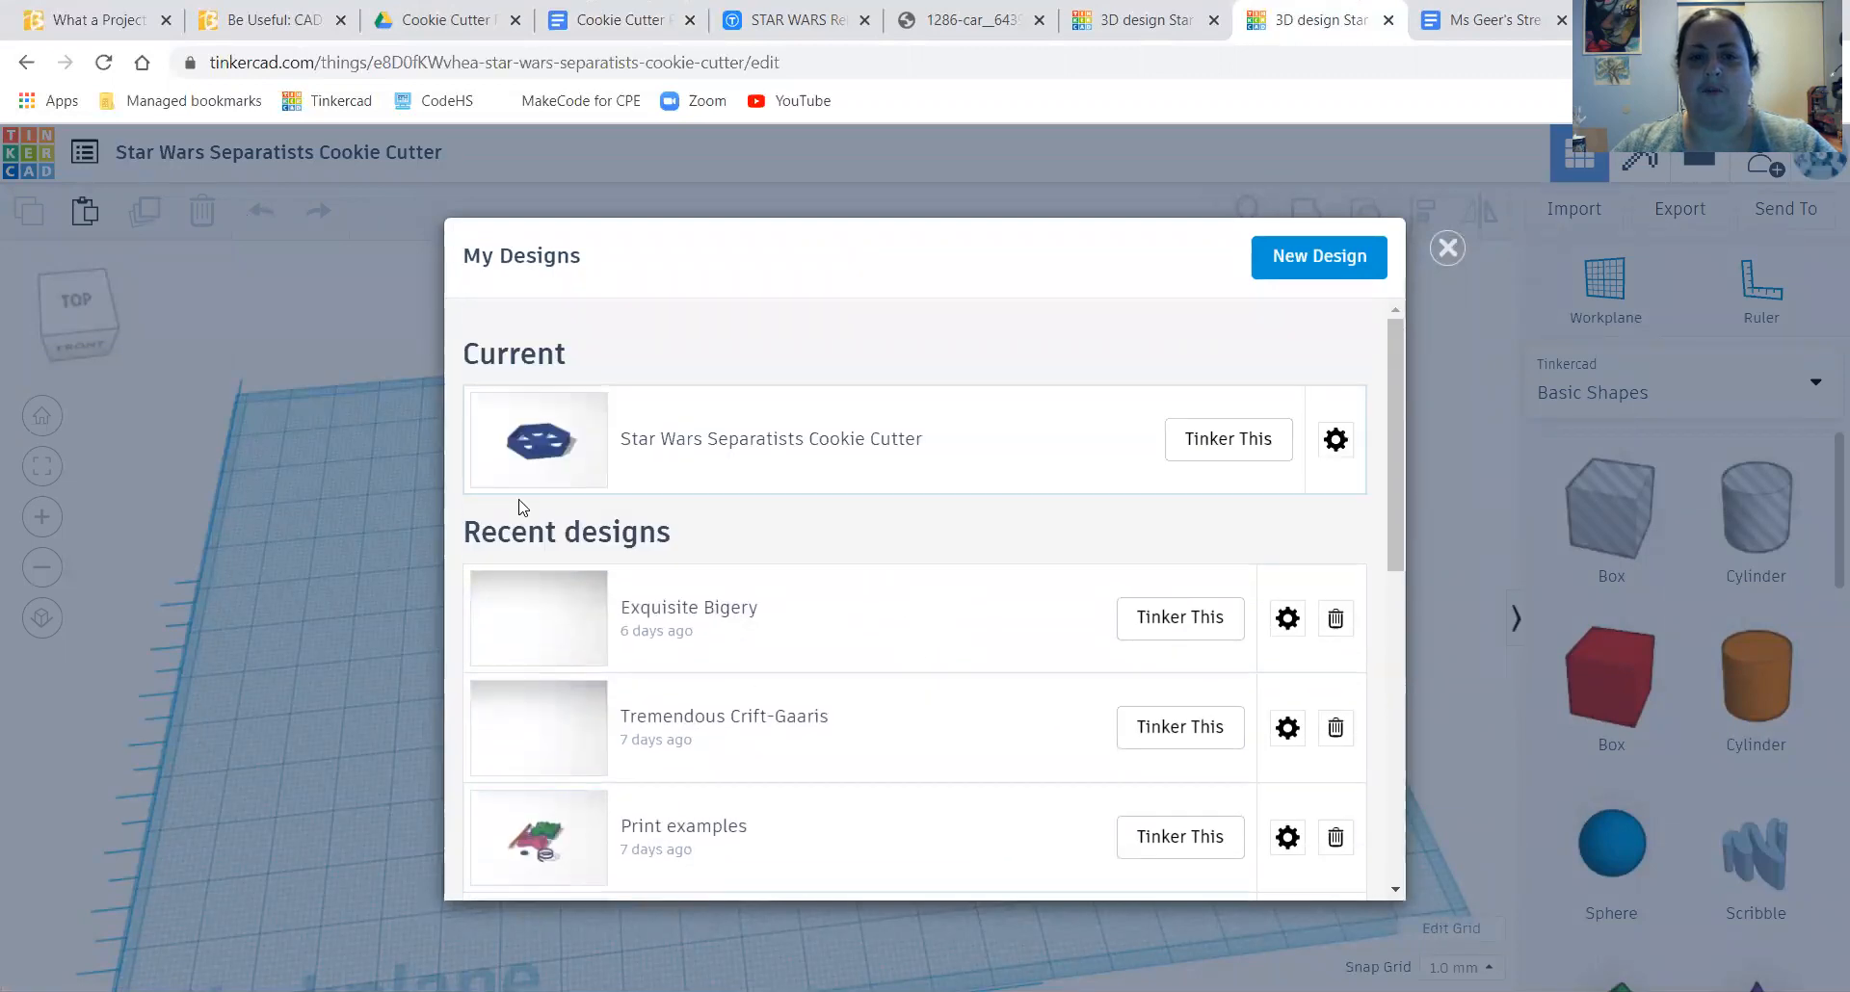
# - Review the Separatists cookie cutter's visibility and license options, save its properties as Public with Attribution-ShareAlike 3.0, and close the design list
pyautogui.click(1337, 441)
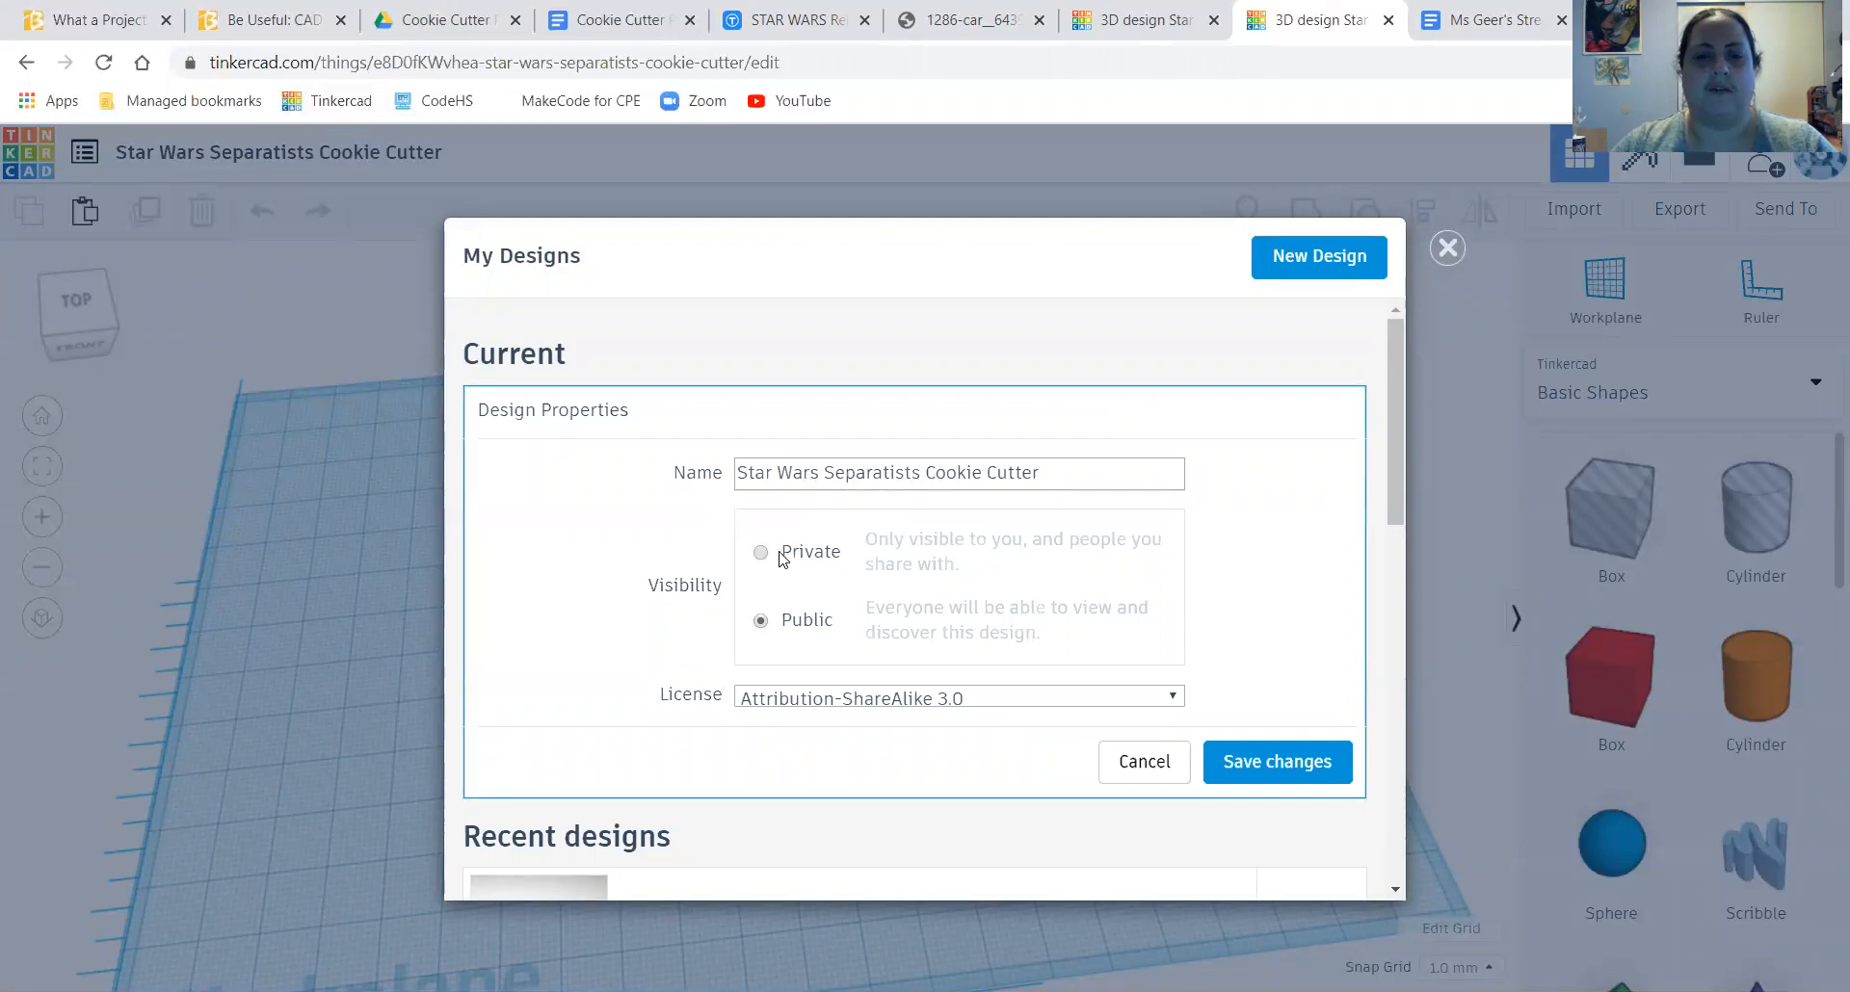
pyautogui.click(906, 697)
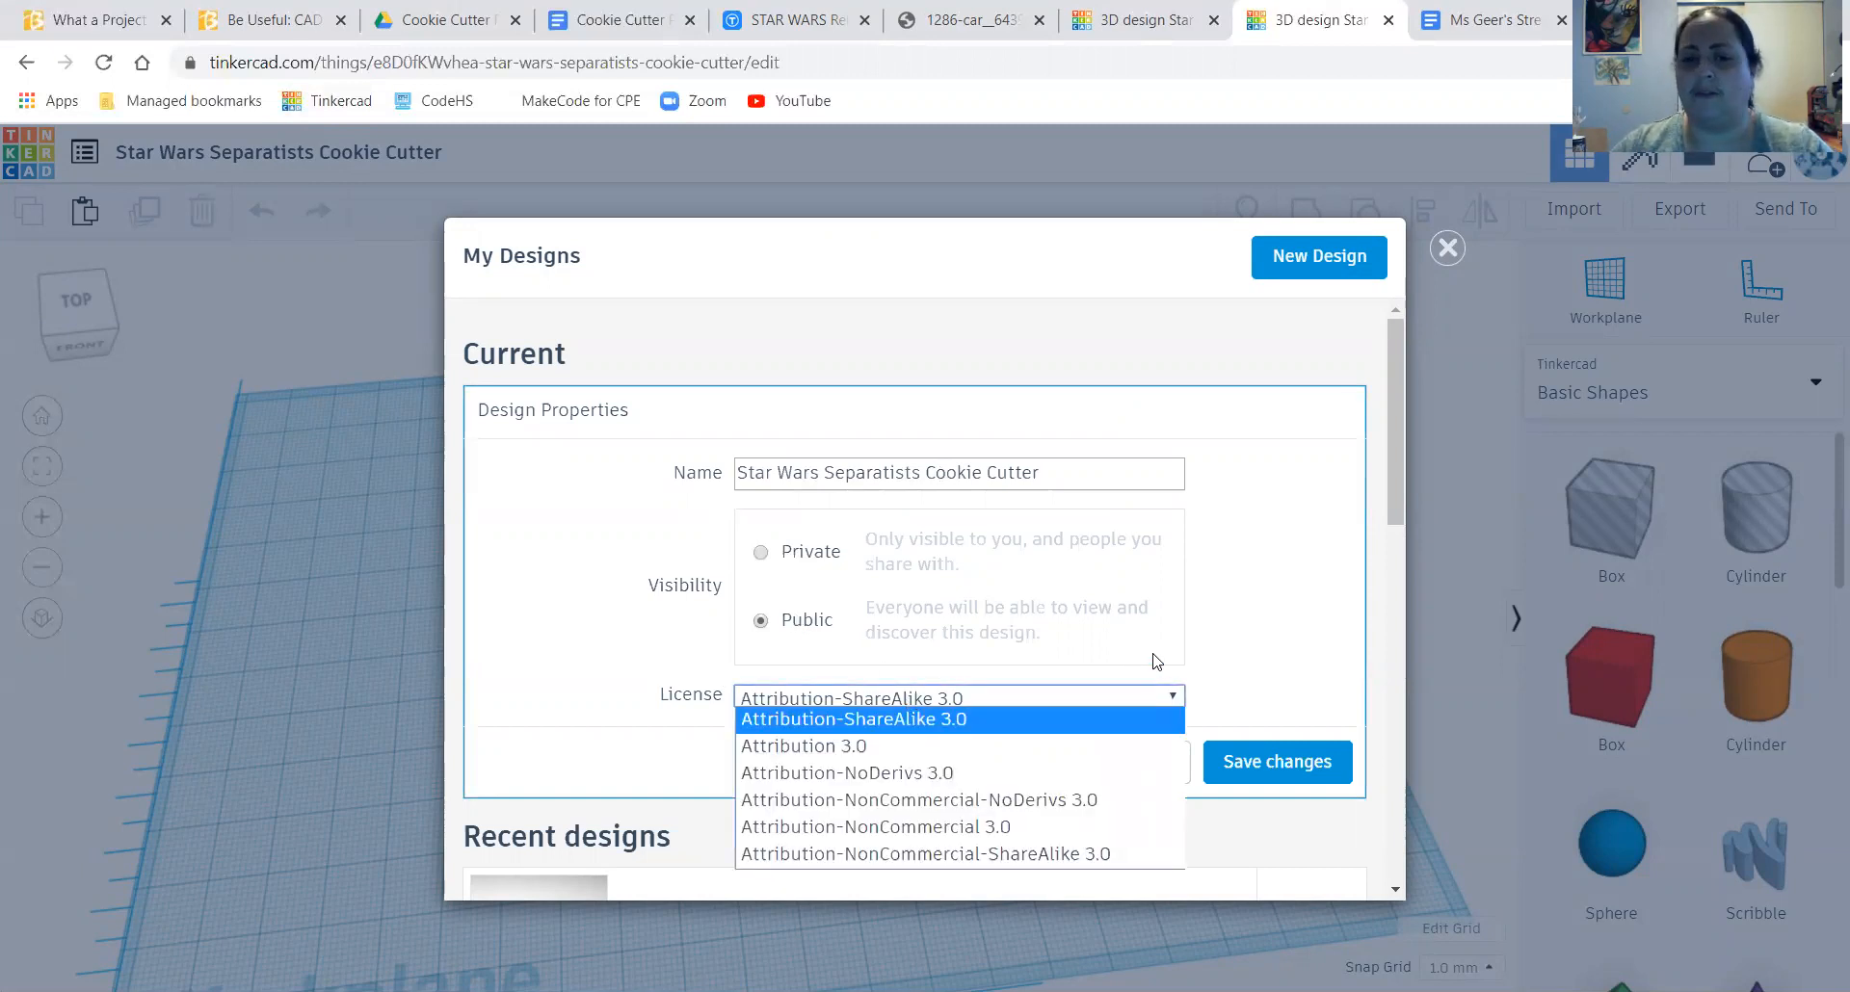
pyautogui.scroll(-1, 1146, 616)
pyautogui.click(1108, 576)
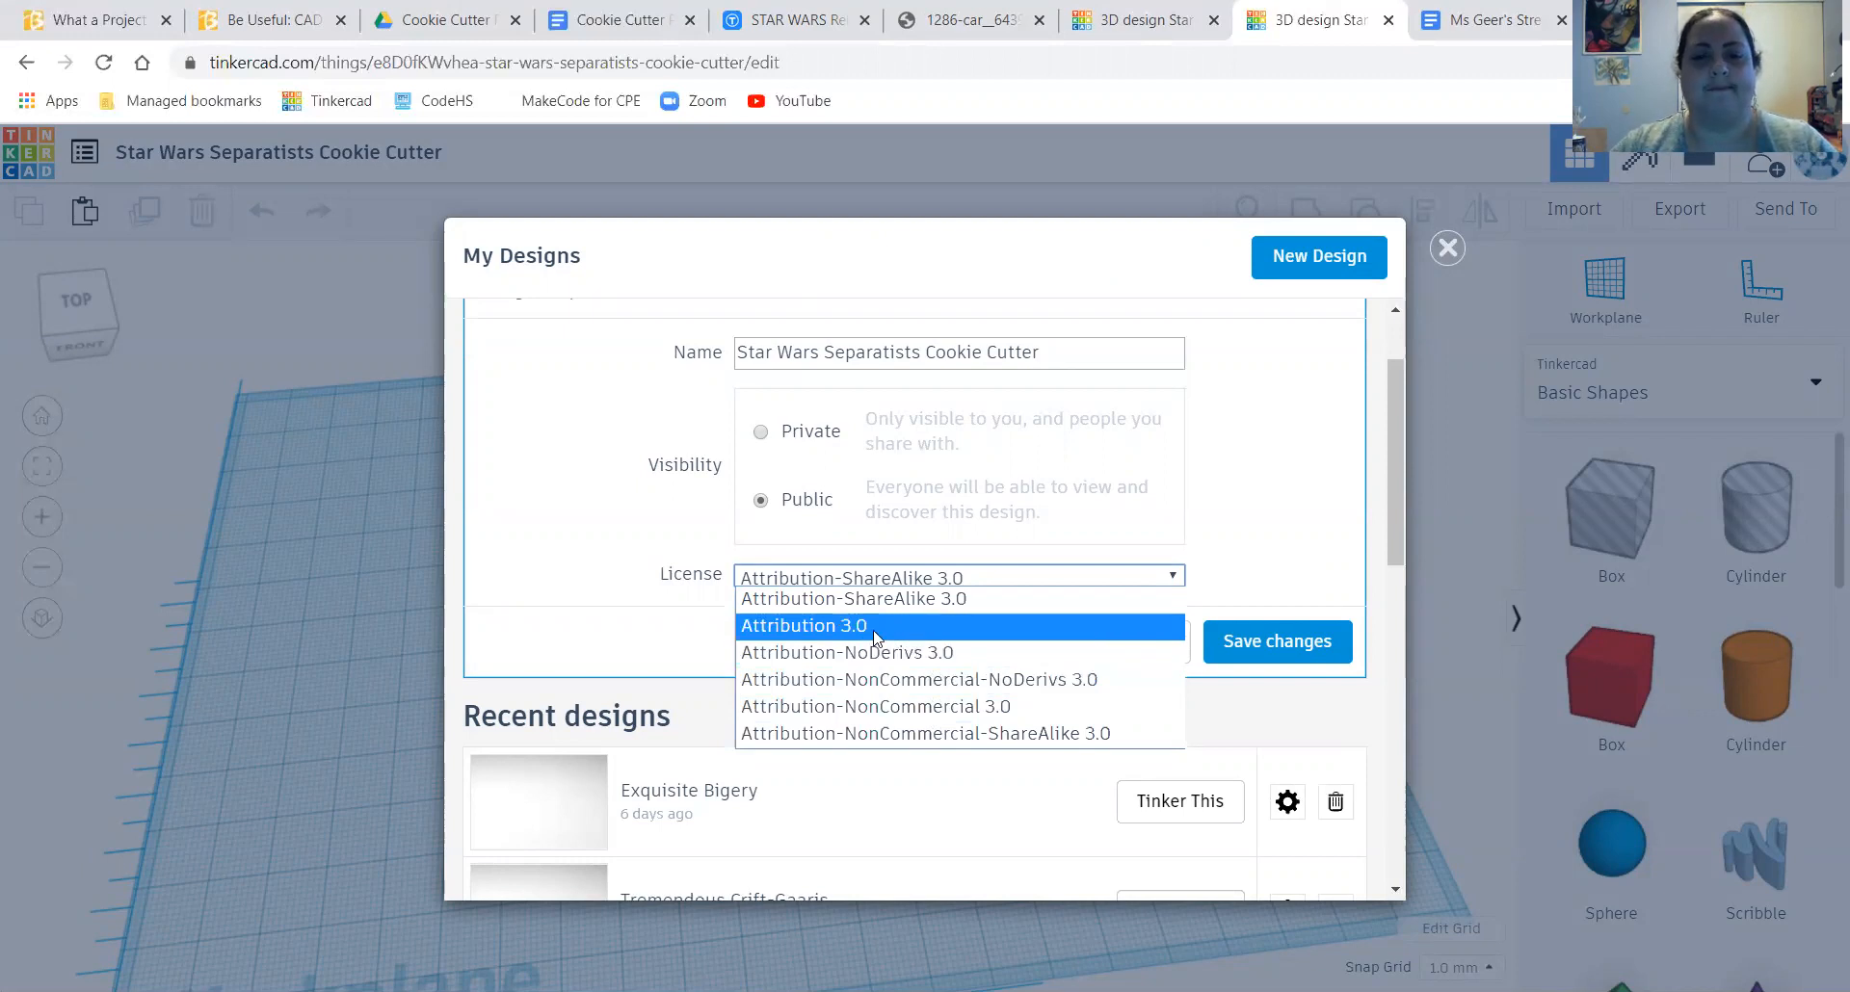
pyautogui.click(1232, 546)
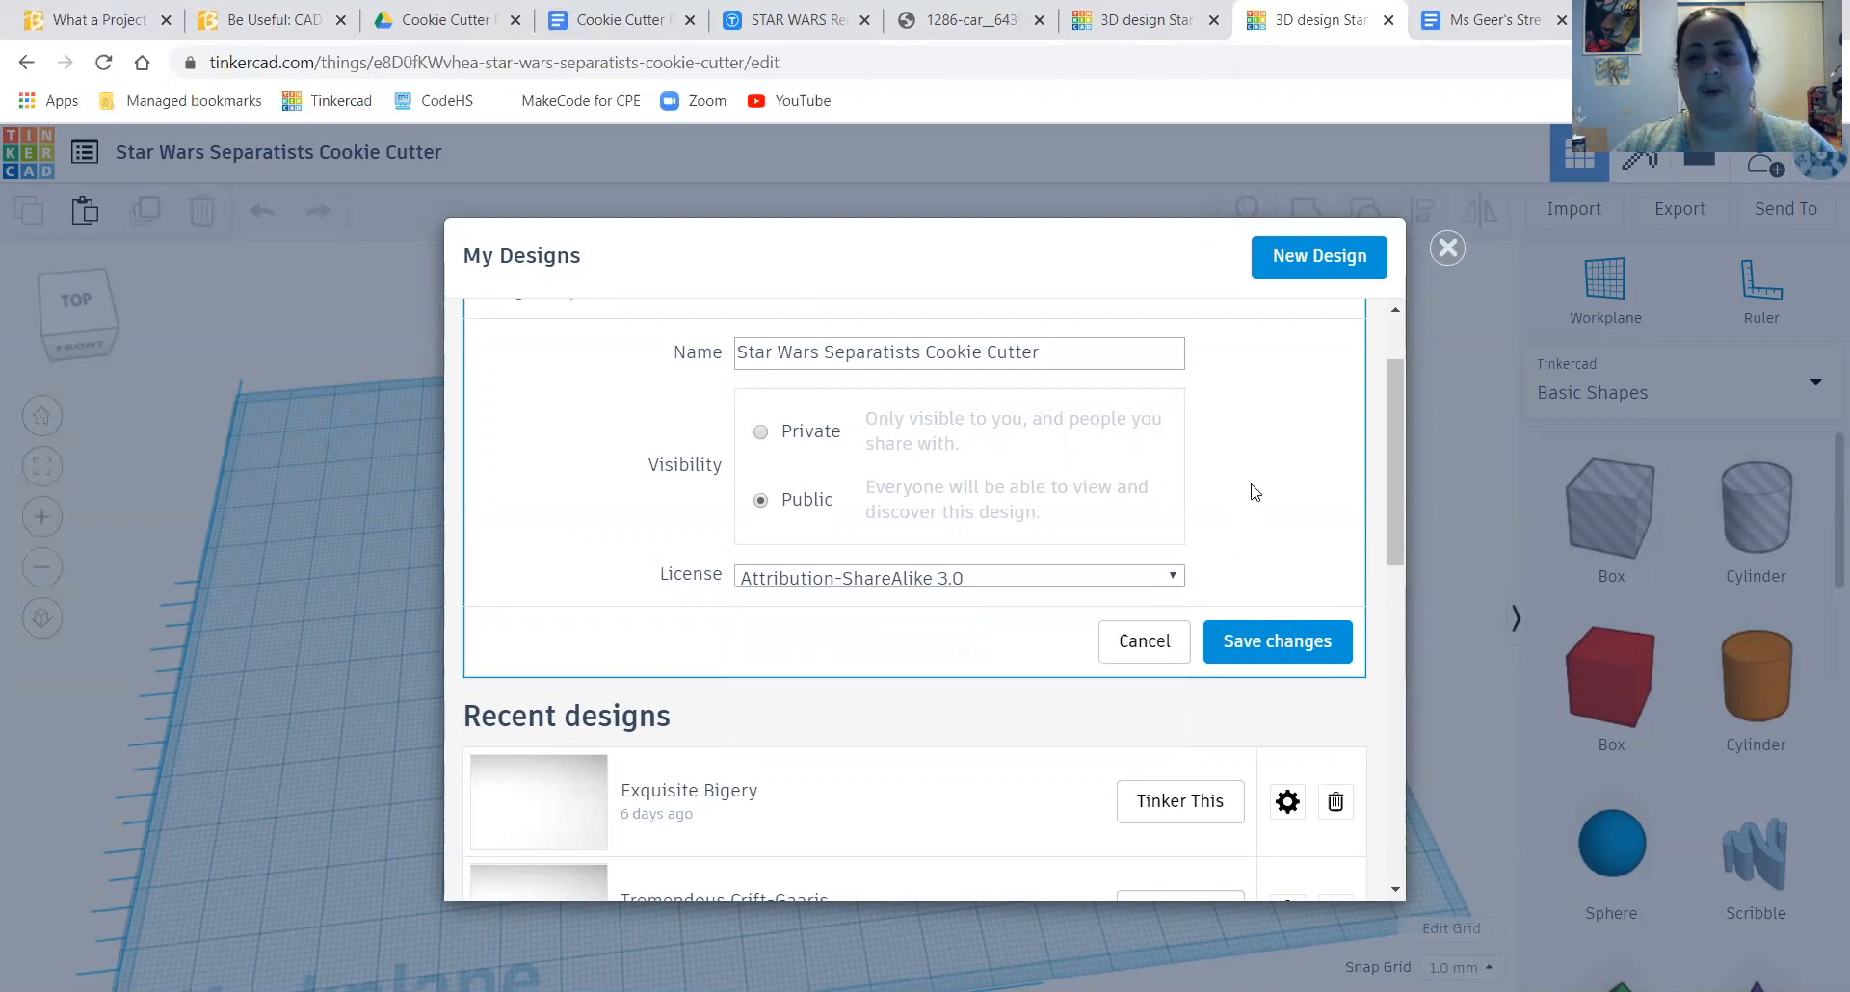
pyautogui.click(1284, 642)
pyautogui.scroll(-3, 1349, 530)
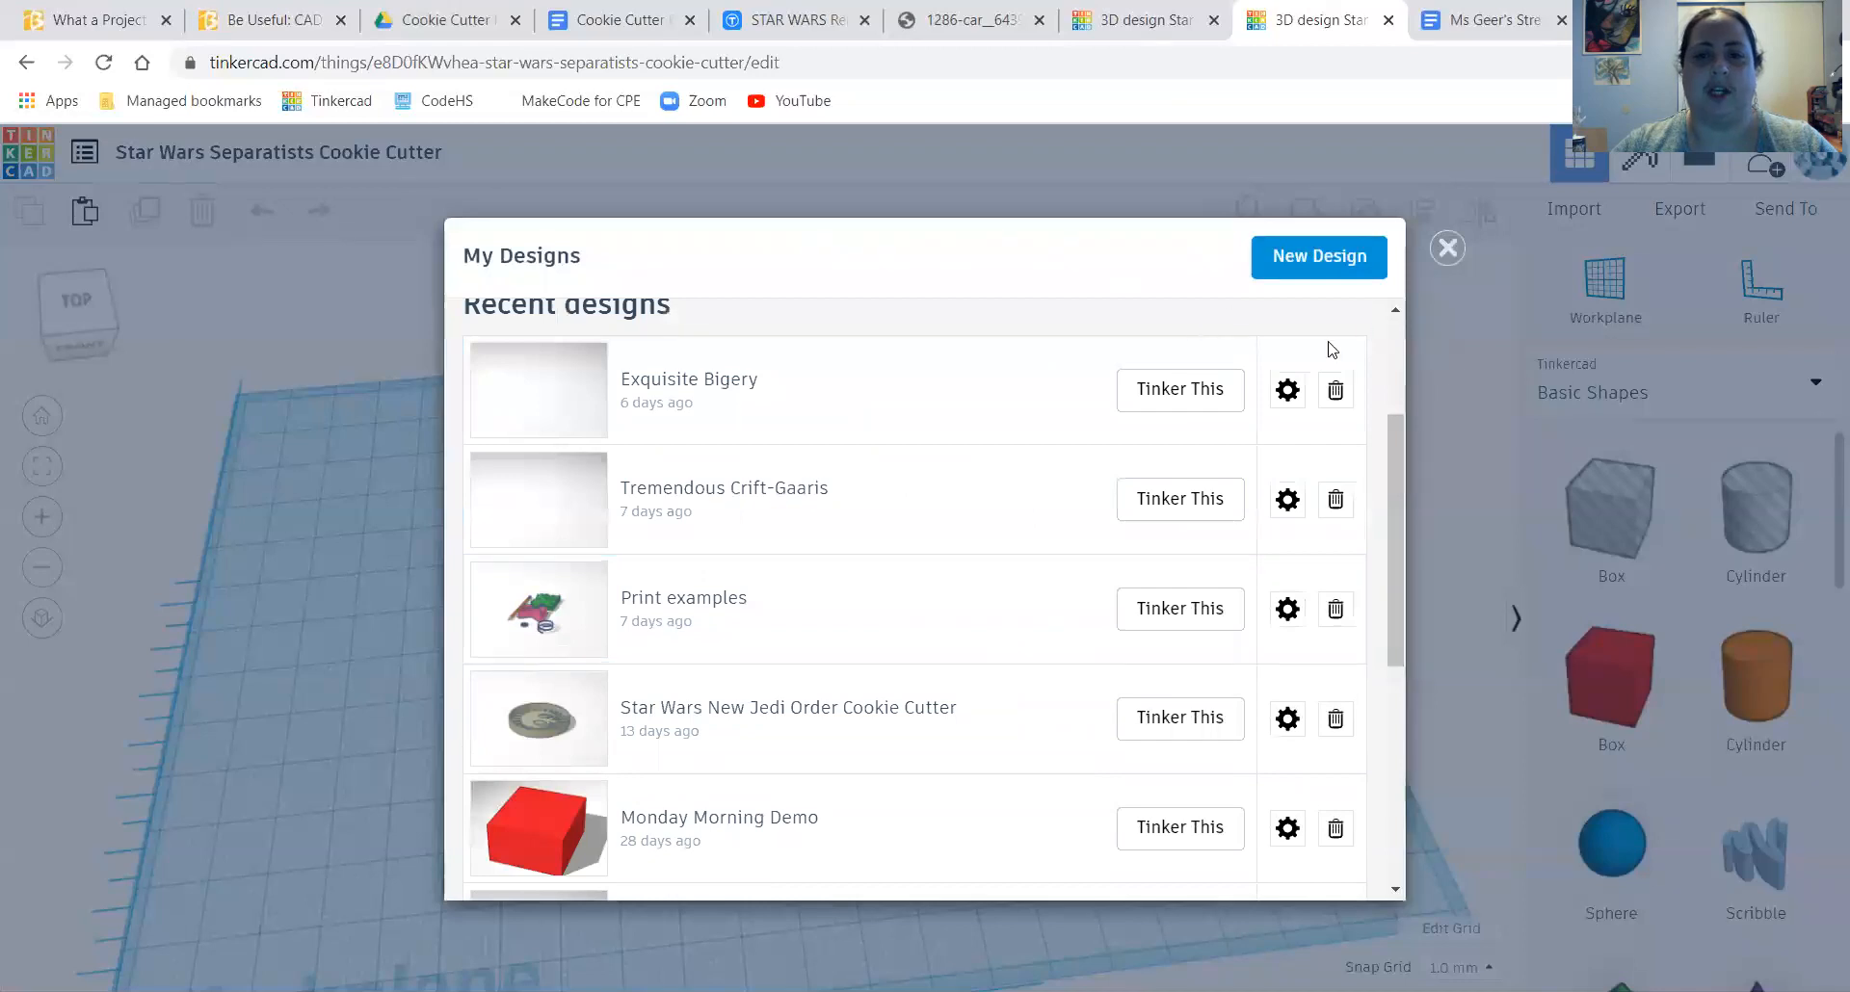
pyautogui.click(1447, 249)
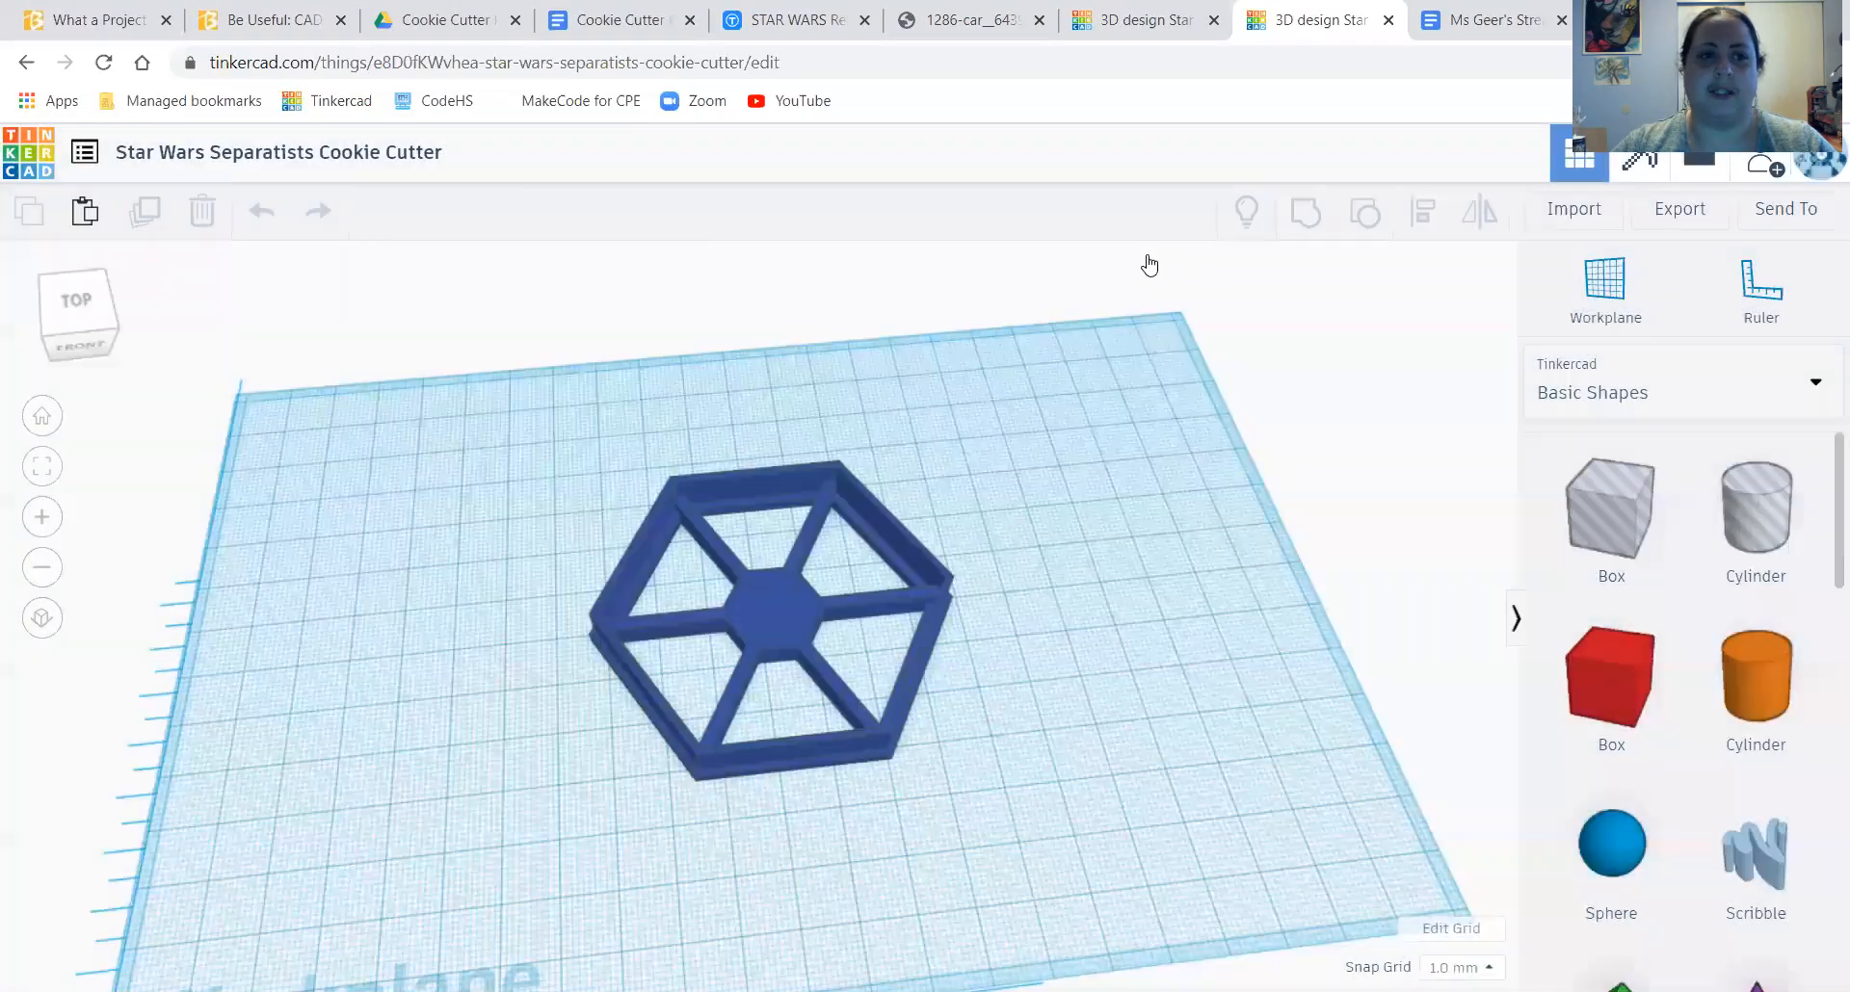
# - Copy the share link from the Star Wars Separatists Cookie Cutter's Tinkercad page and paste it under "Project links" in the report
pyautogui.click(31, 158)
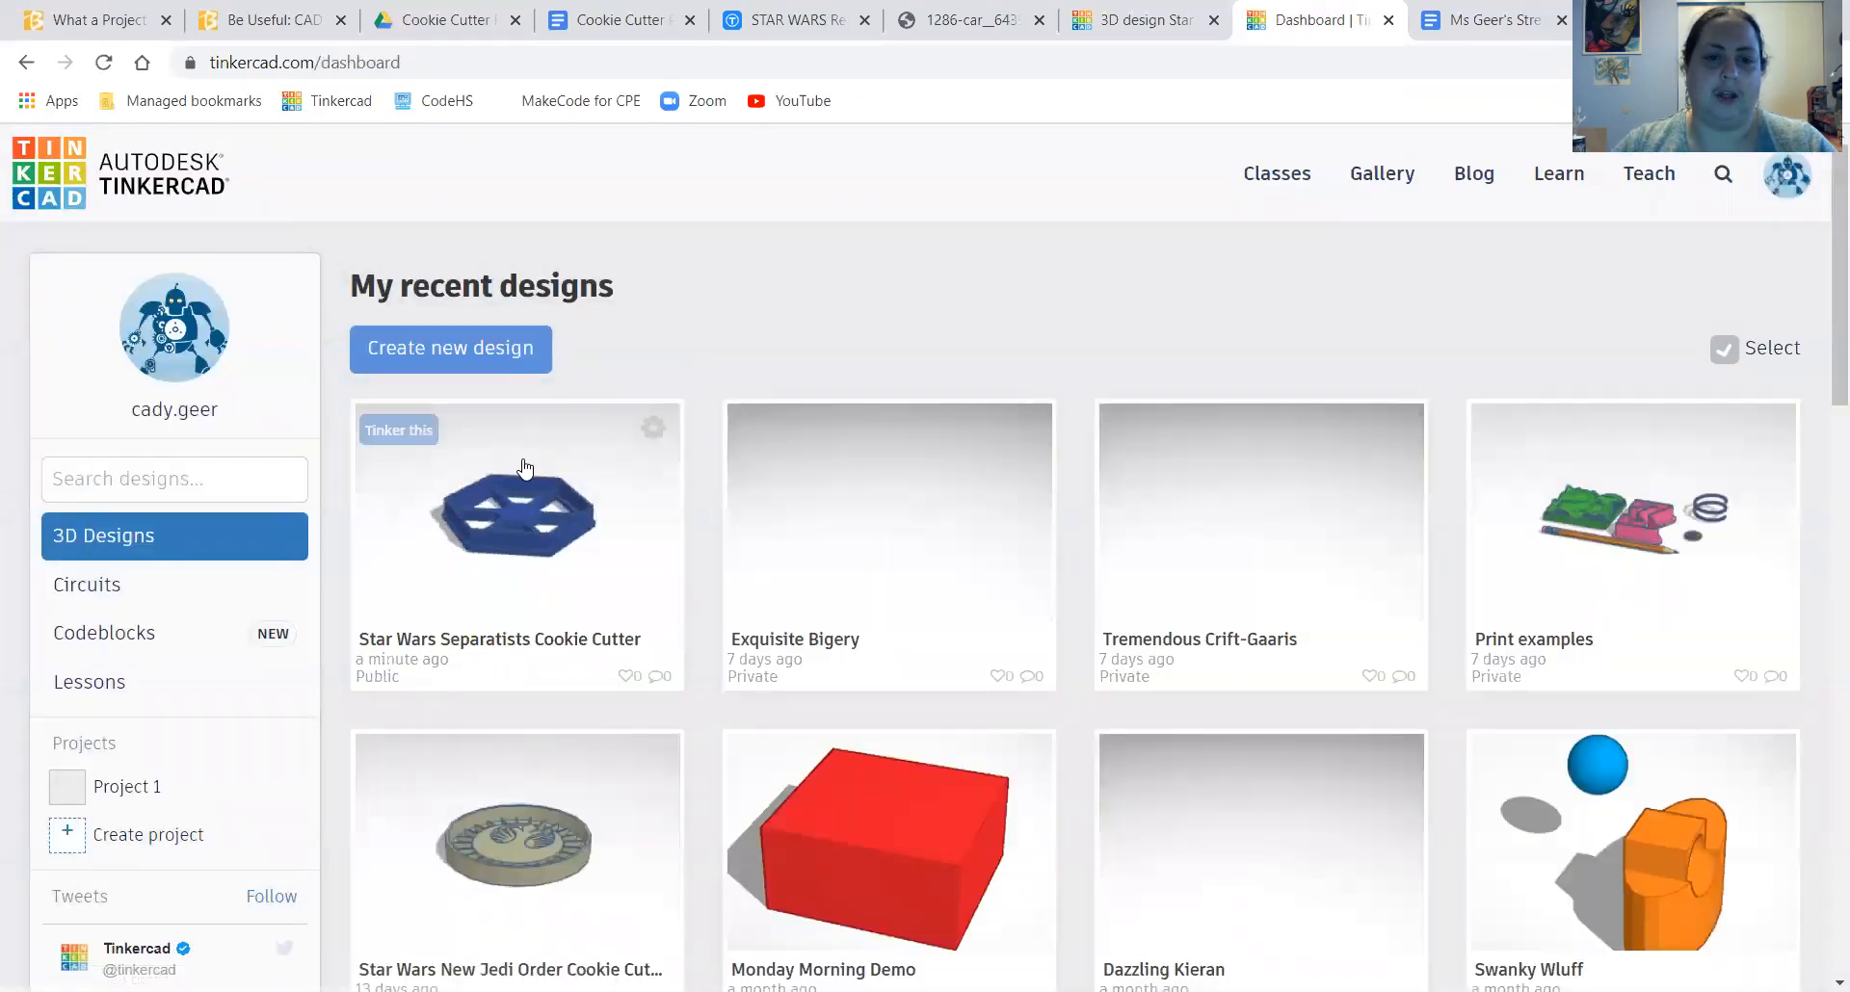
pyautogui.click(505, 517)
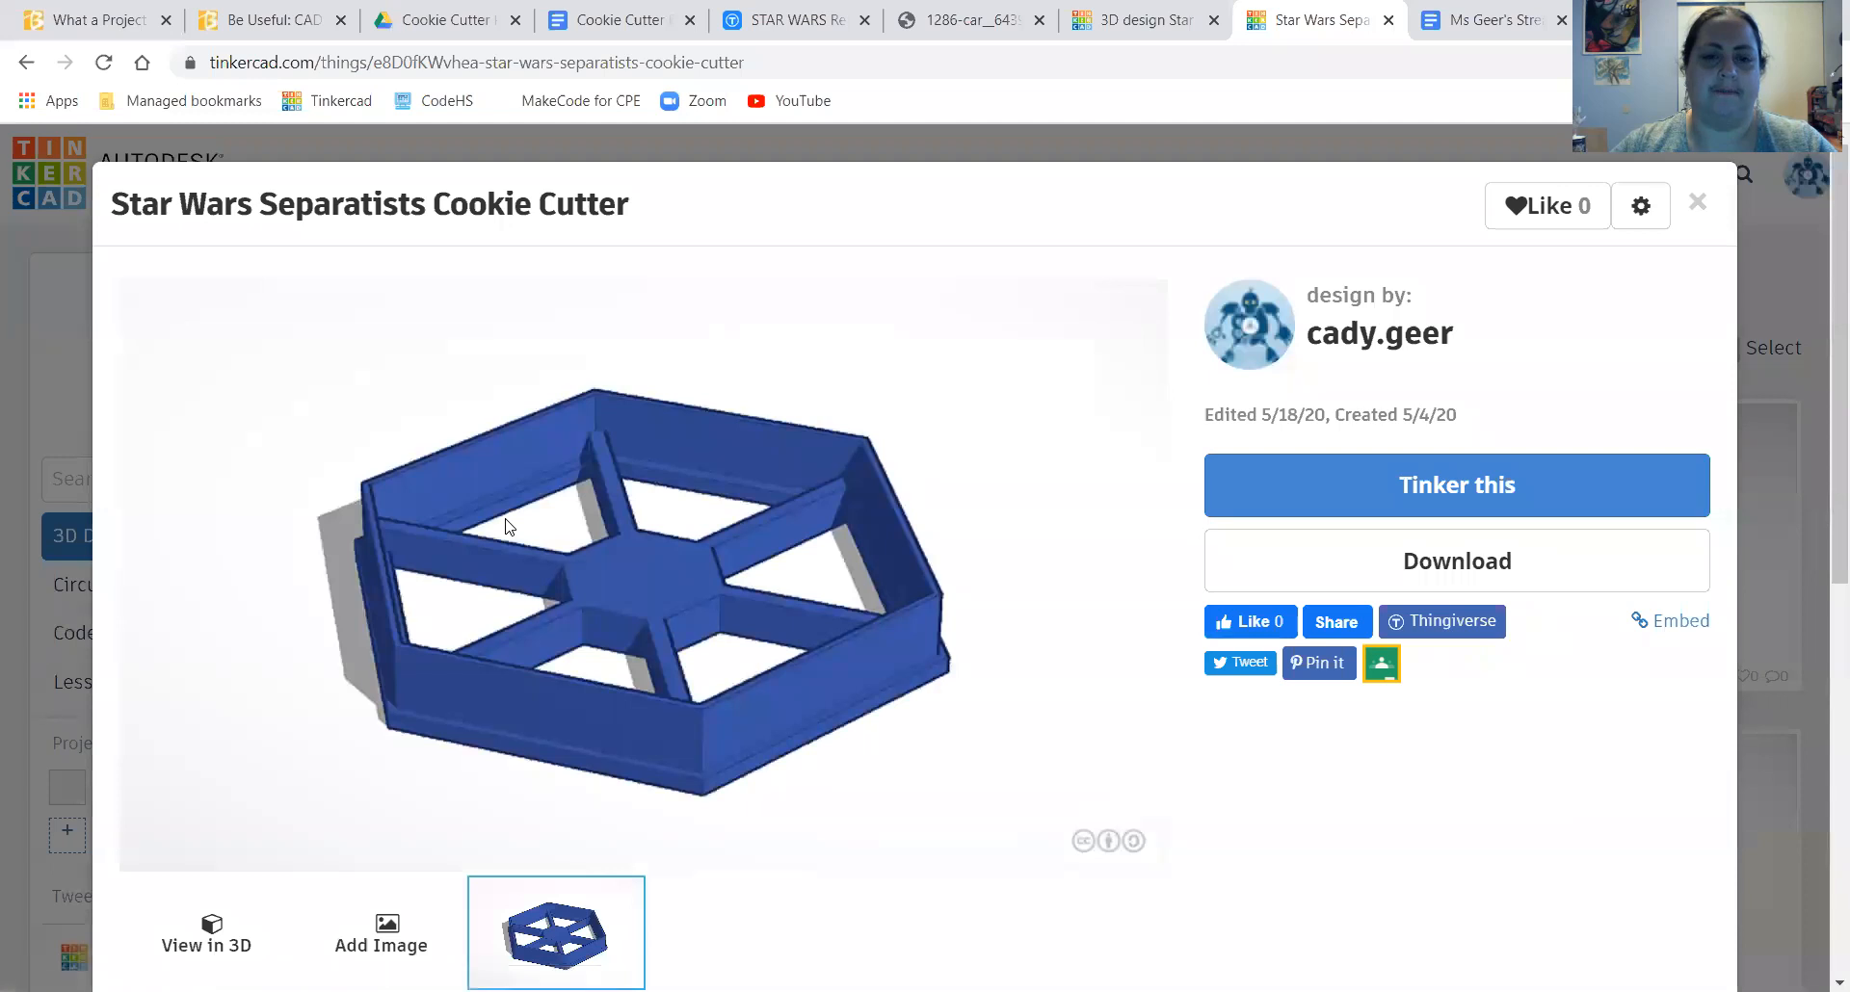
pyautogui.scroll(-6, 507, 525)
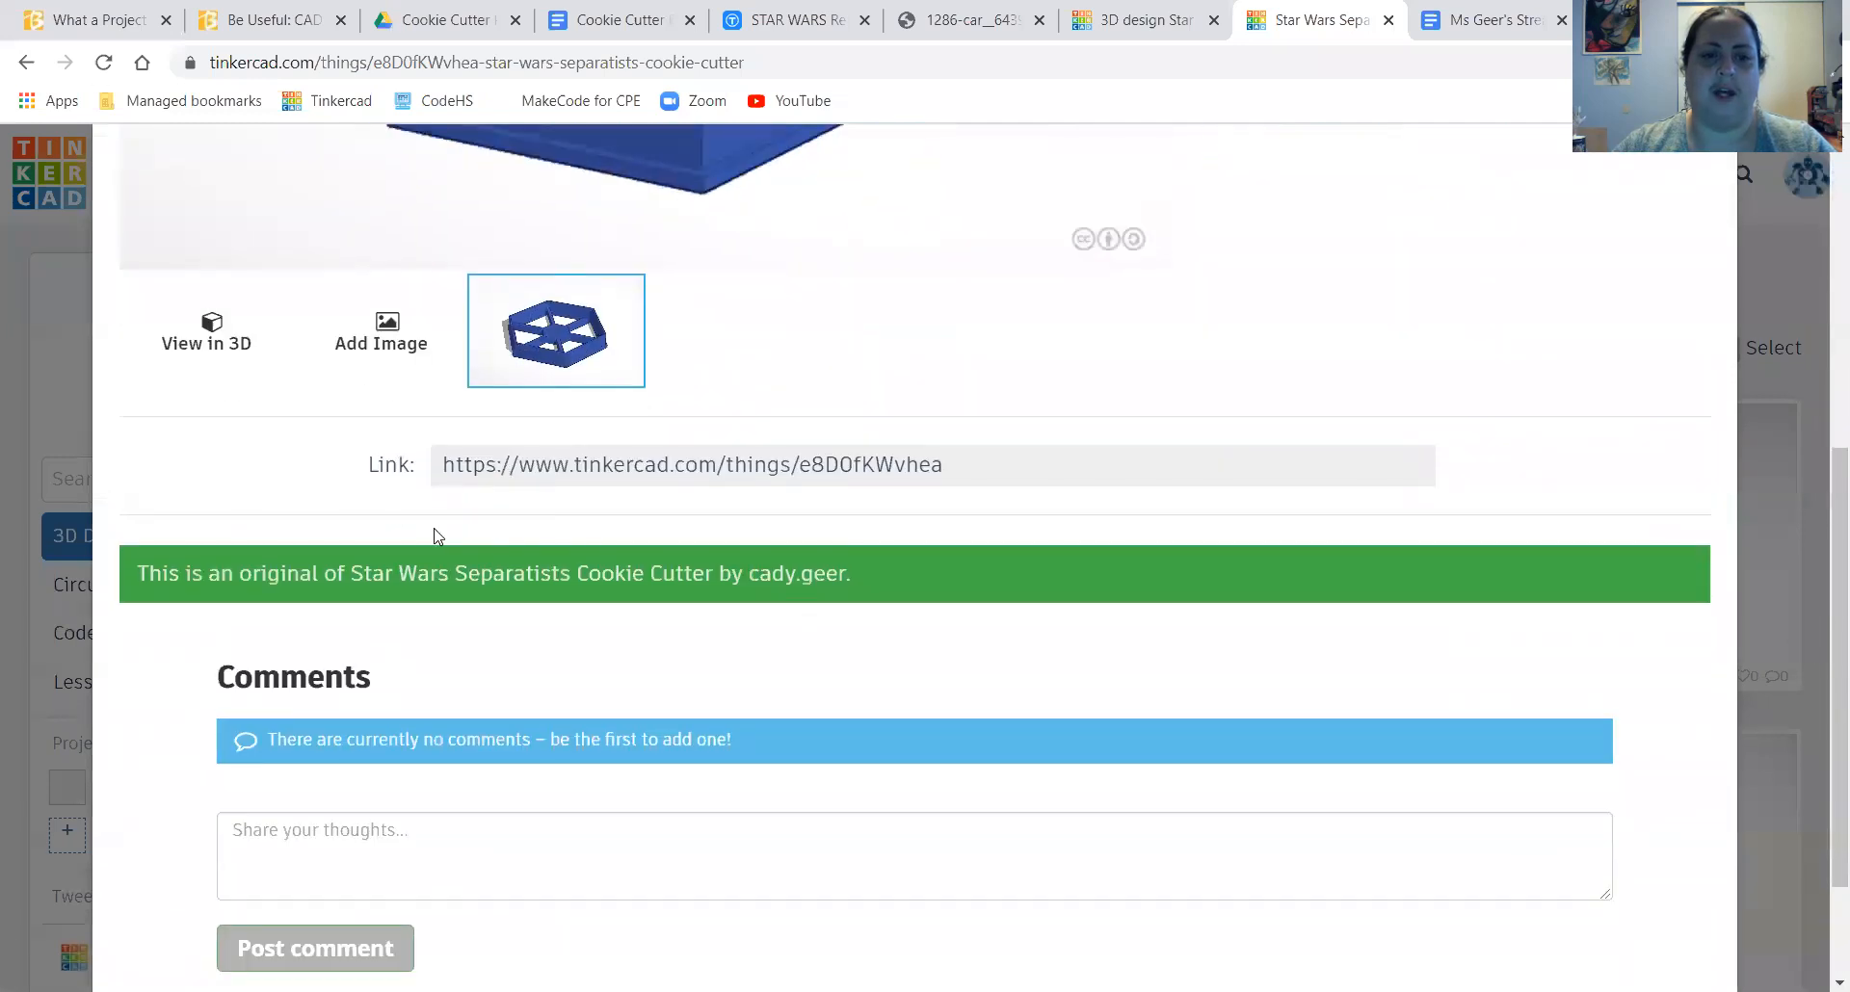
pyautogui.click(996, 475)
pyautogui.hotkey('ctrl', 'c')
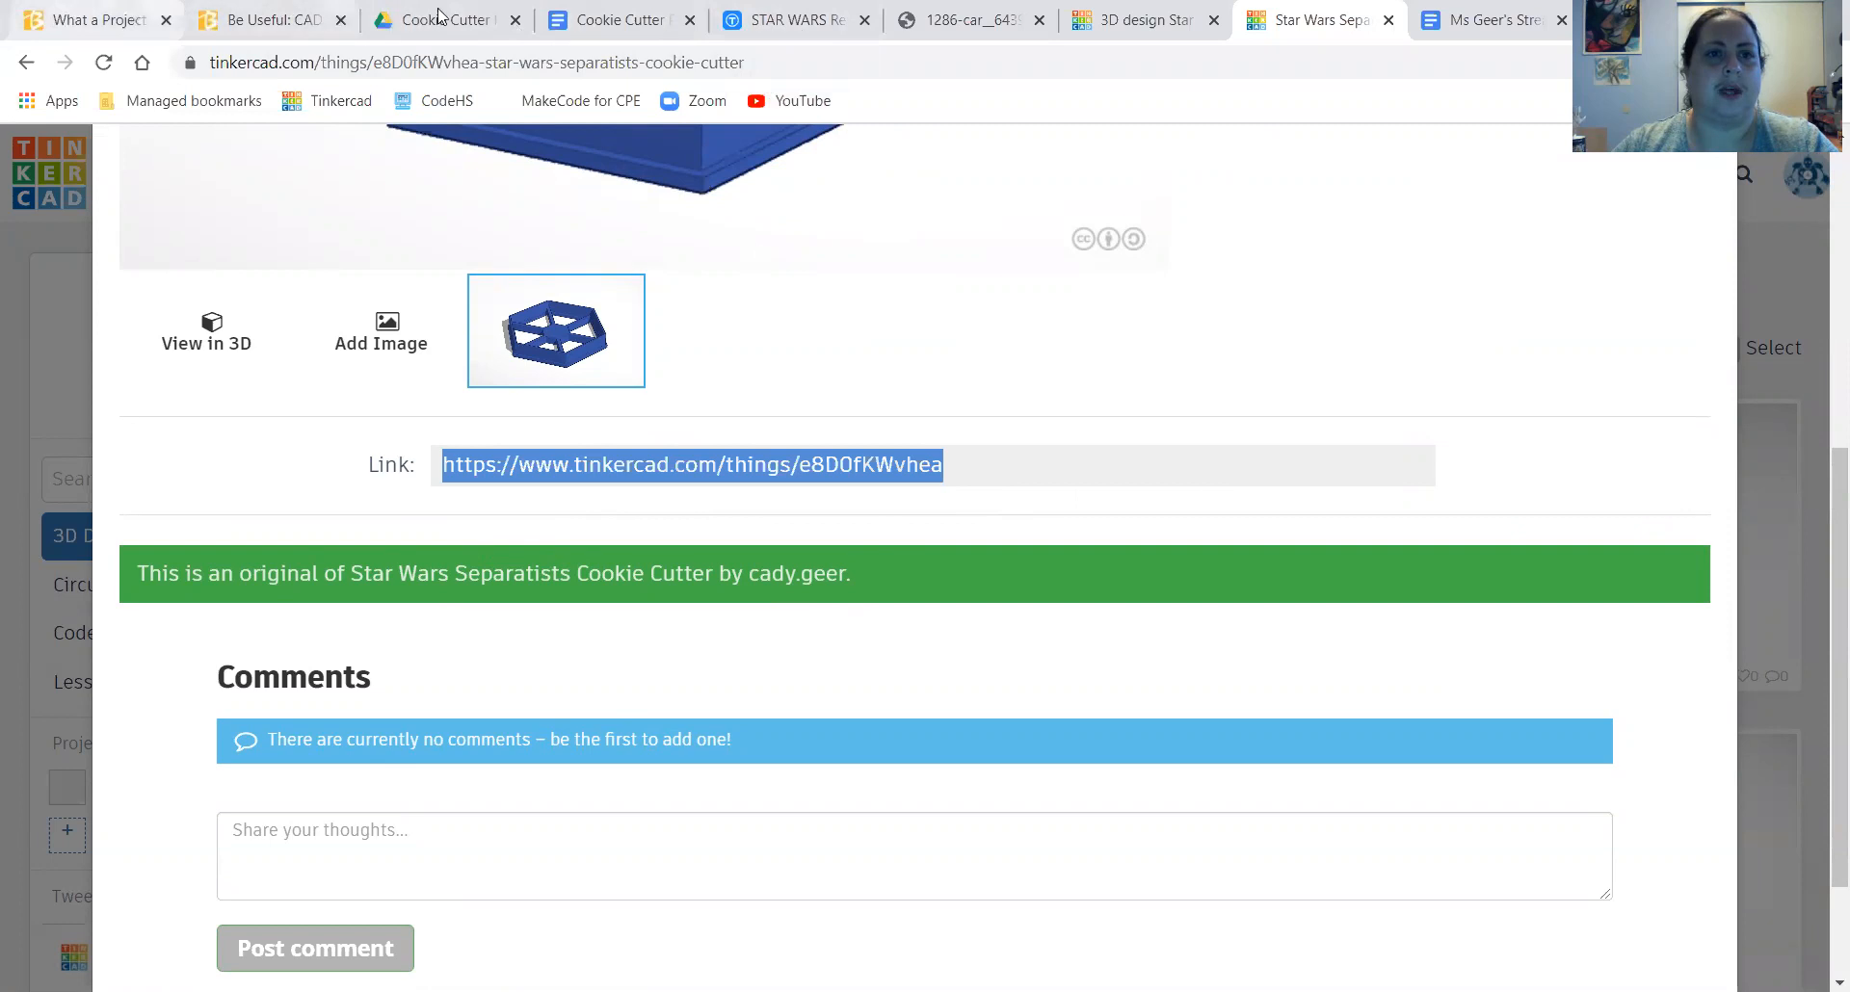
pyautogui.click(621, 19)
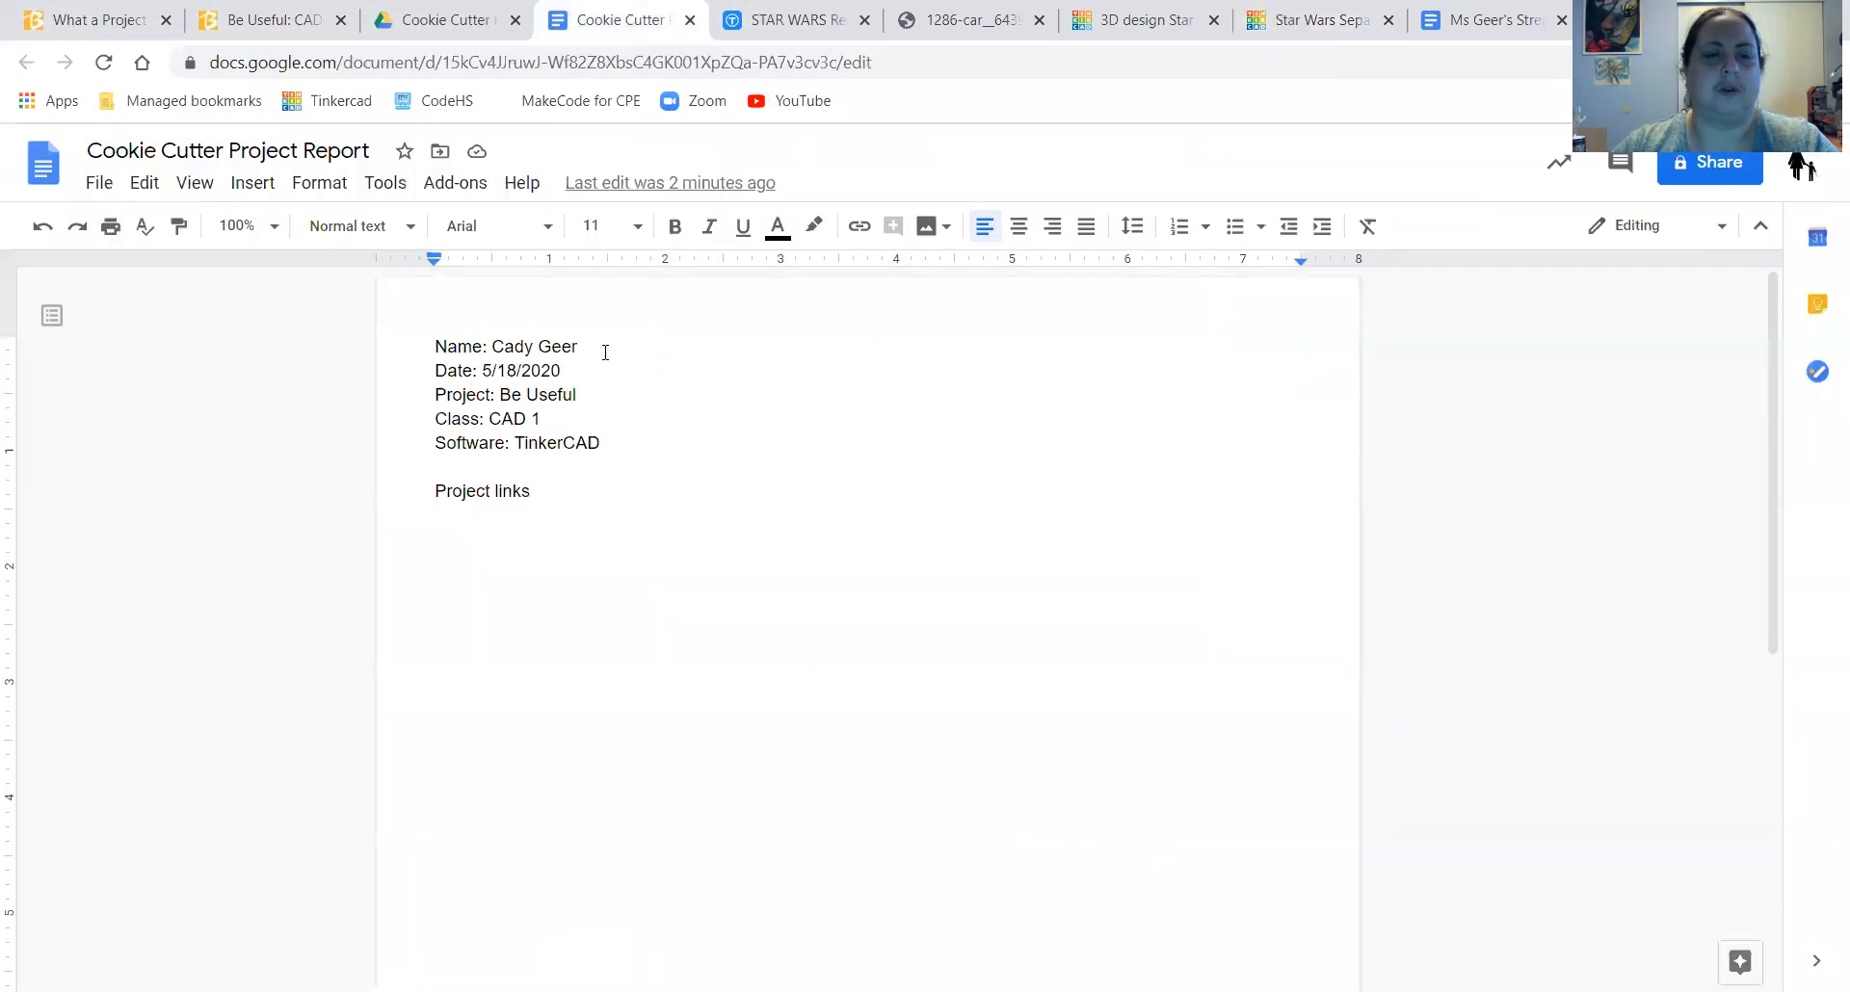
pyautogui.hotkey('ctrl', 'v')
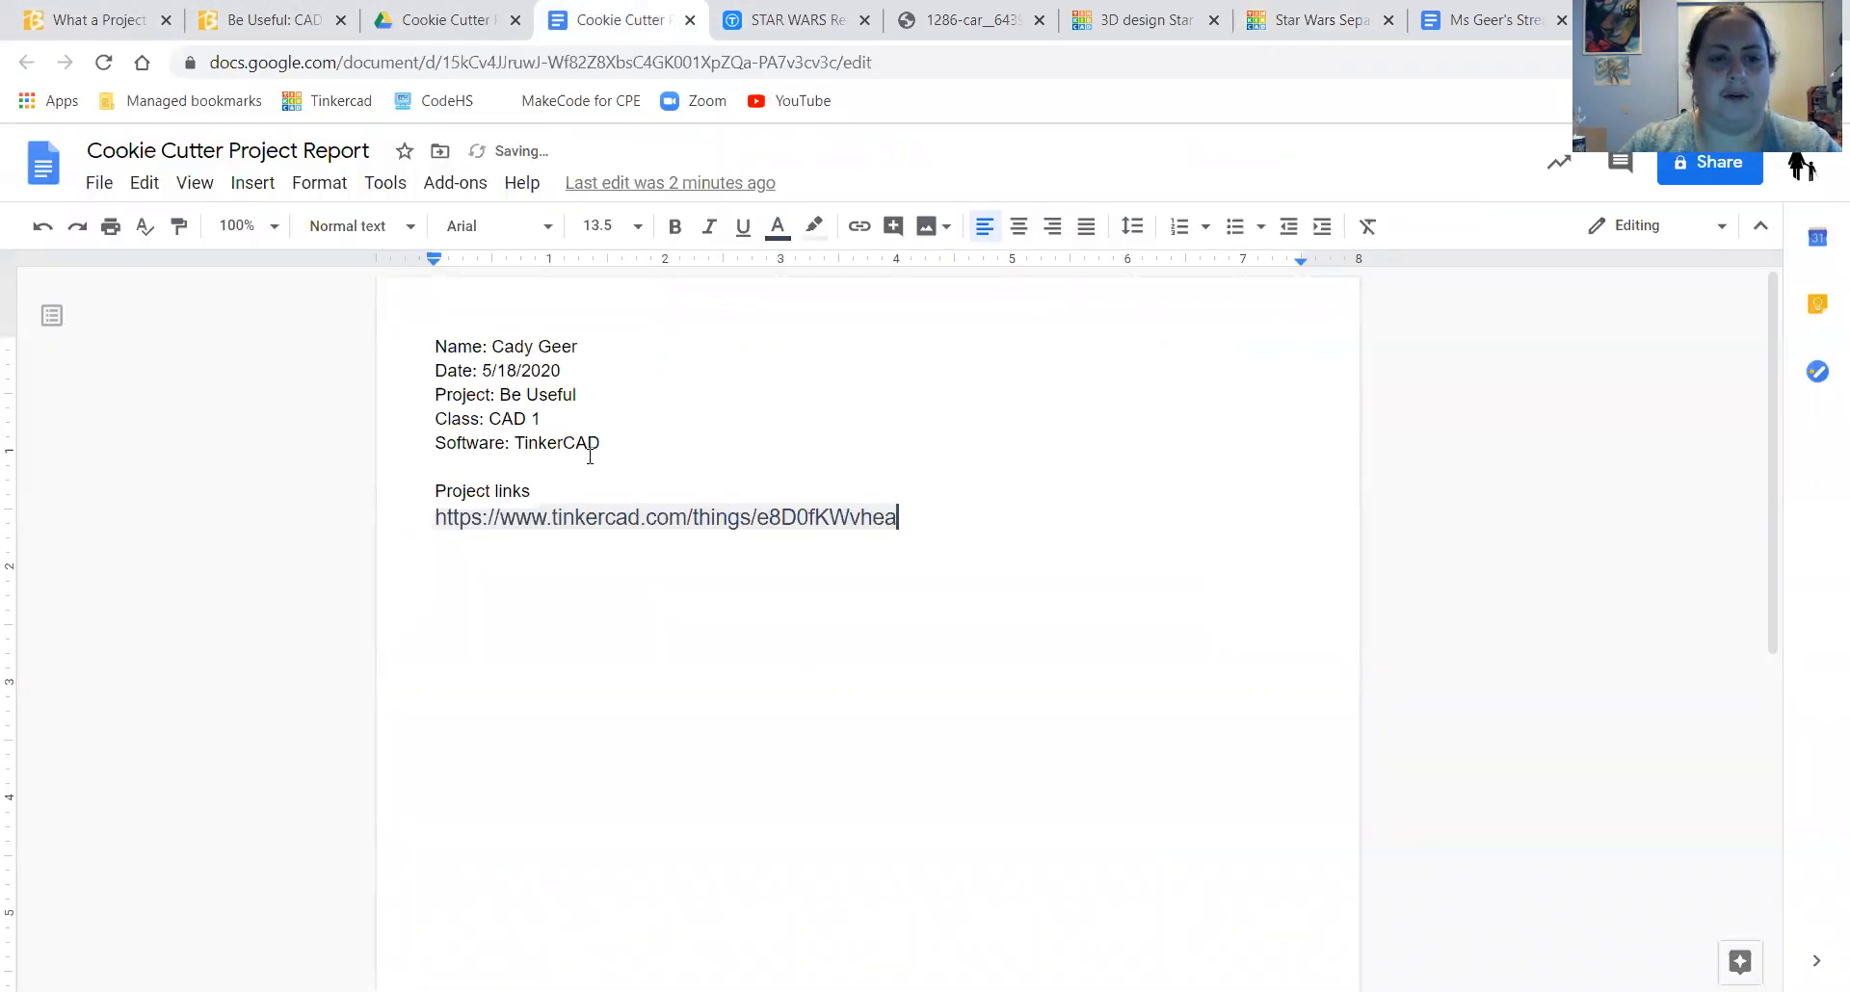
pyautogui.press('Return')
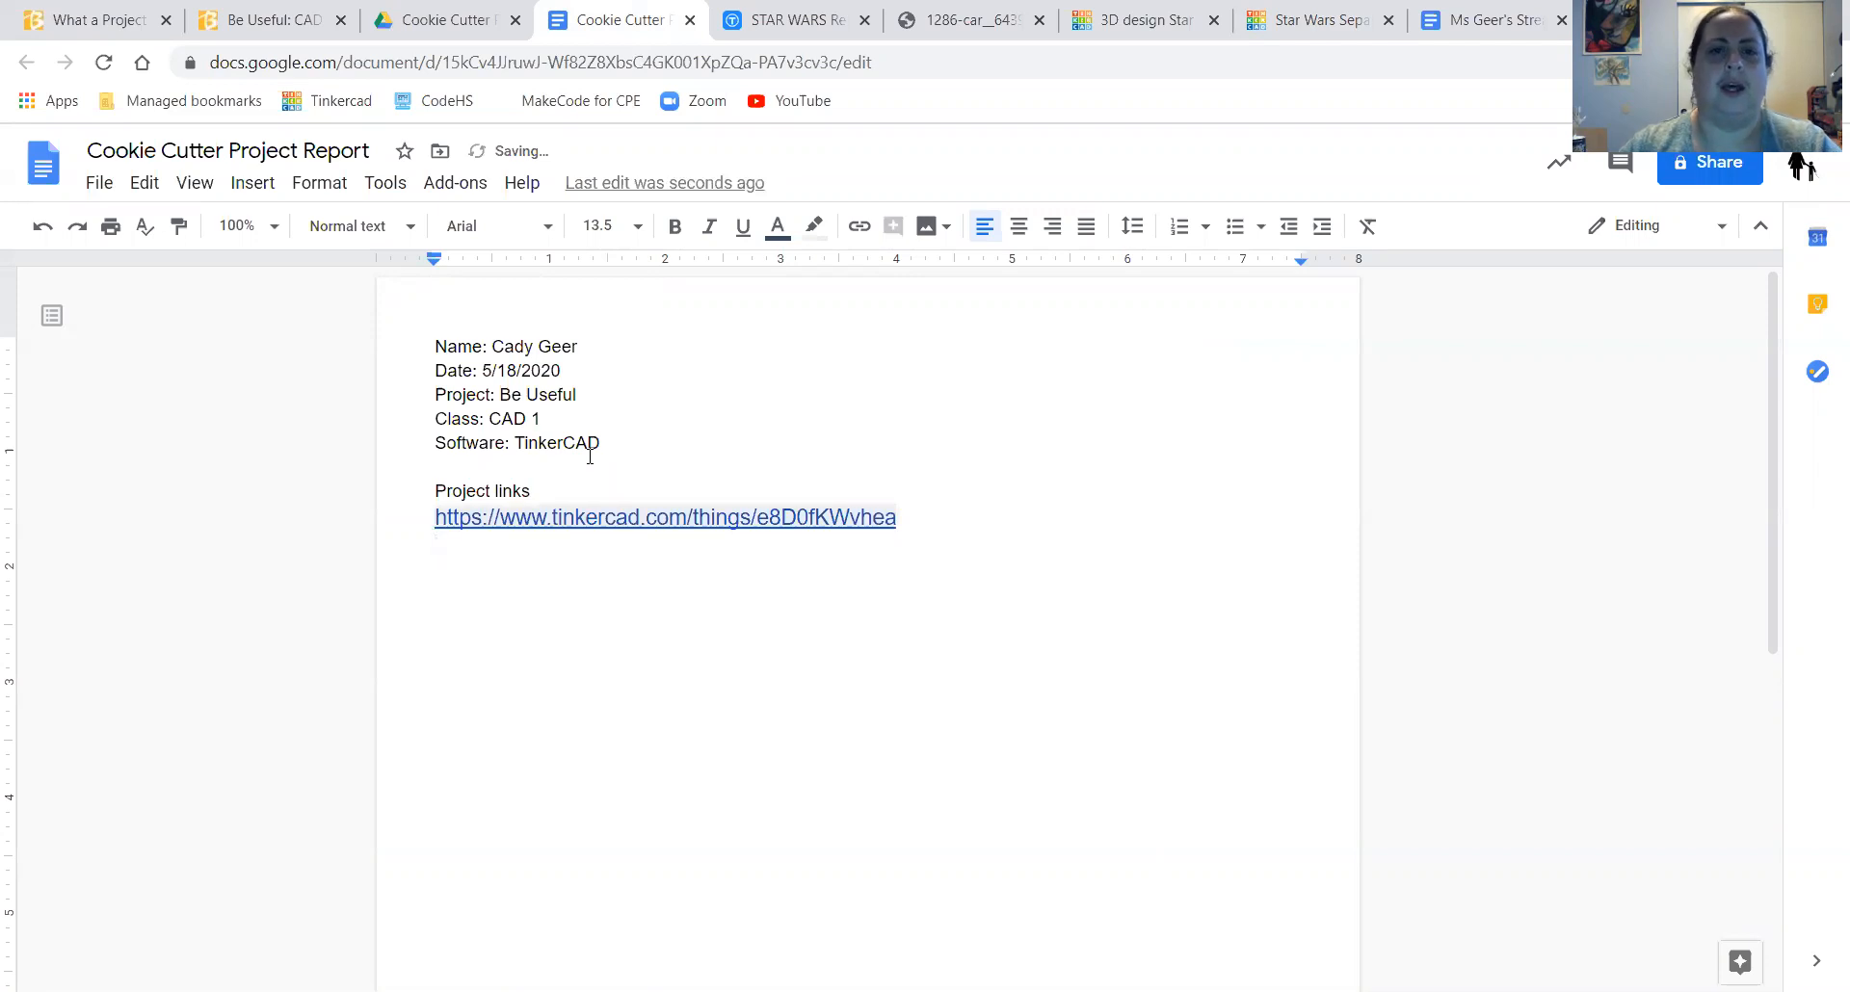
# - Return to the Separatists design page in Tinkercad and examine its originality statement
pyautogui.click(1308, 9)
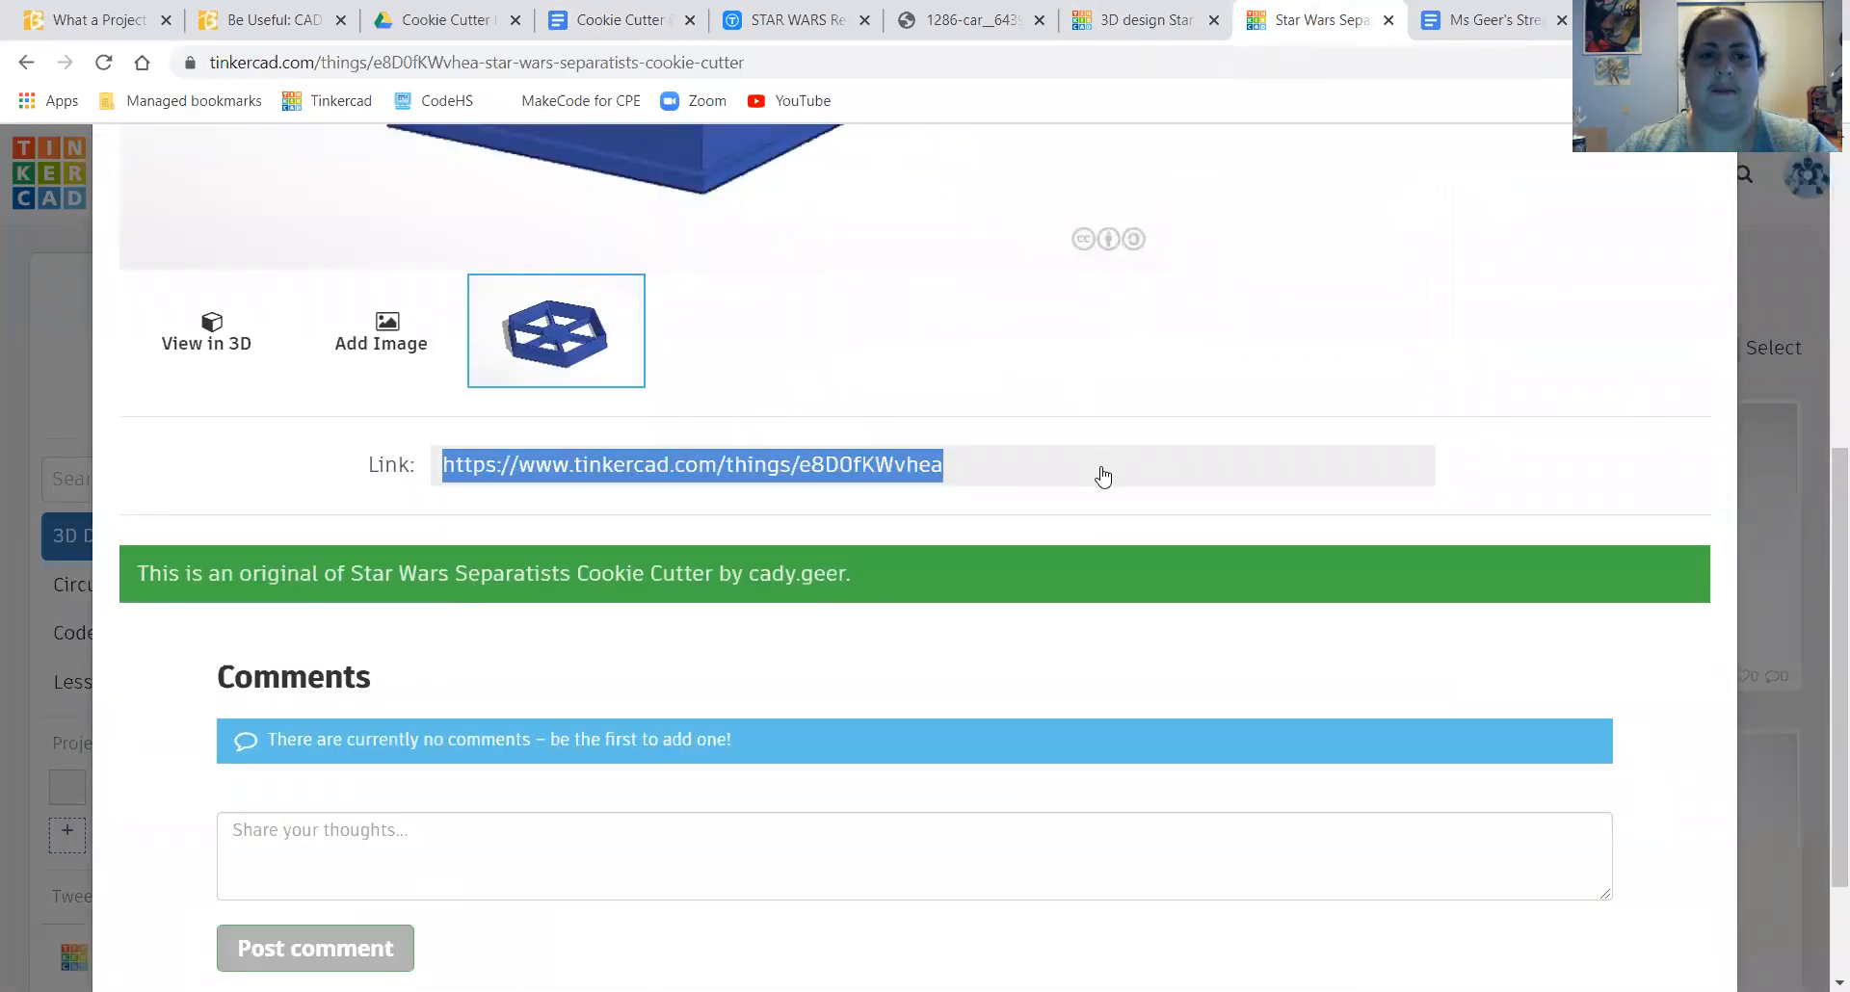
pyautogui.moveTo(133, 574); pyautogui.dragTo(823, 587)
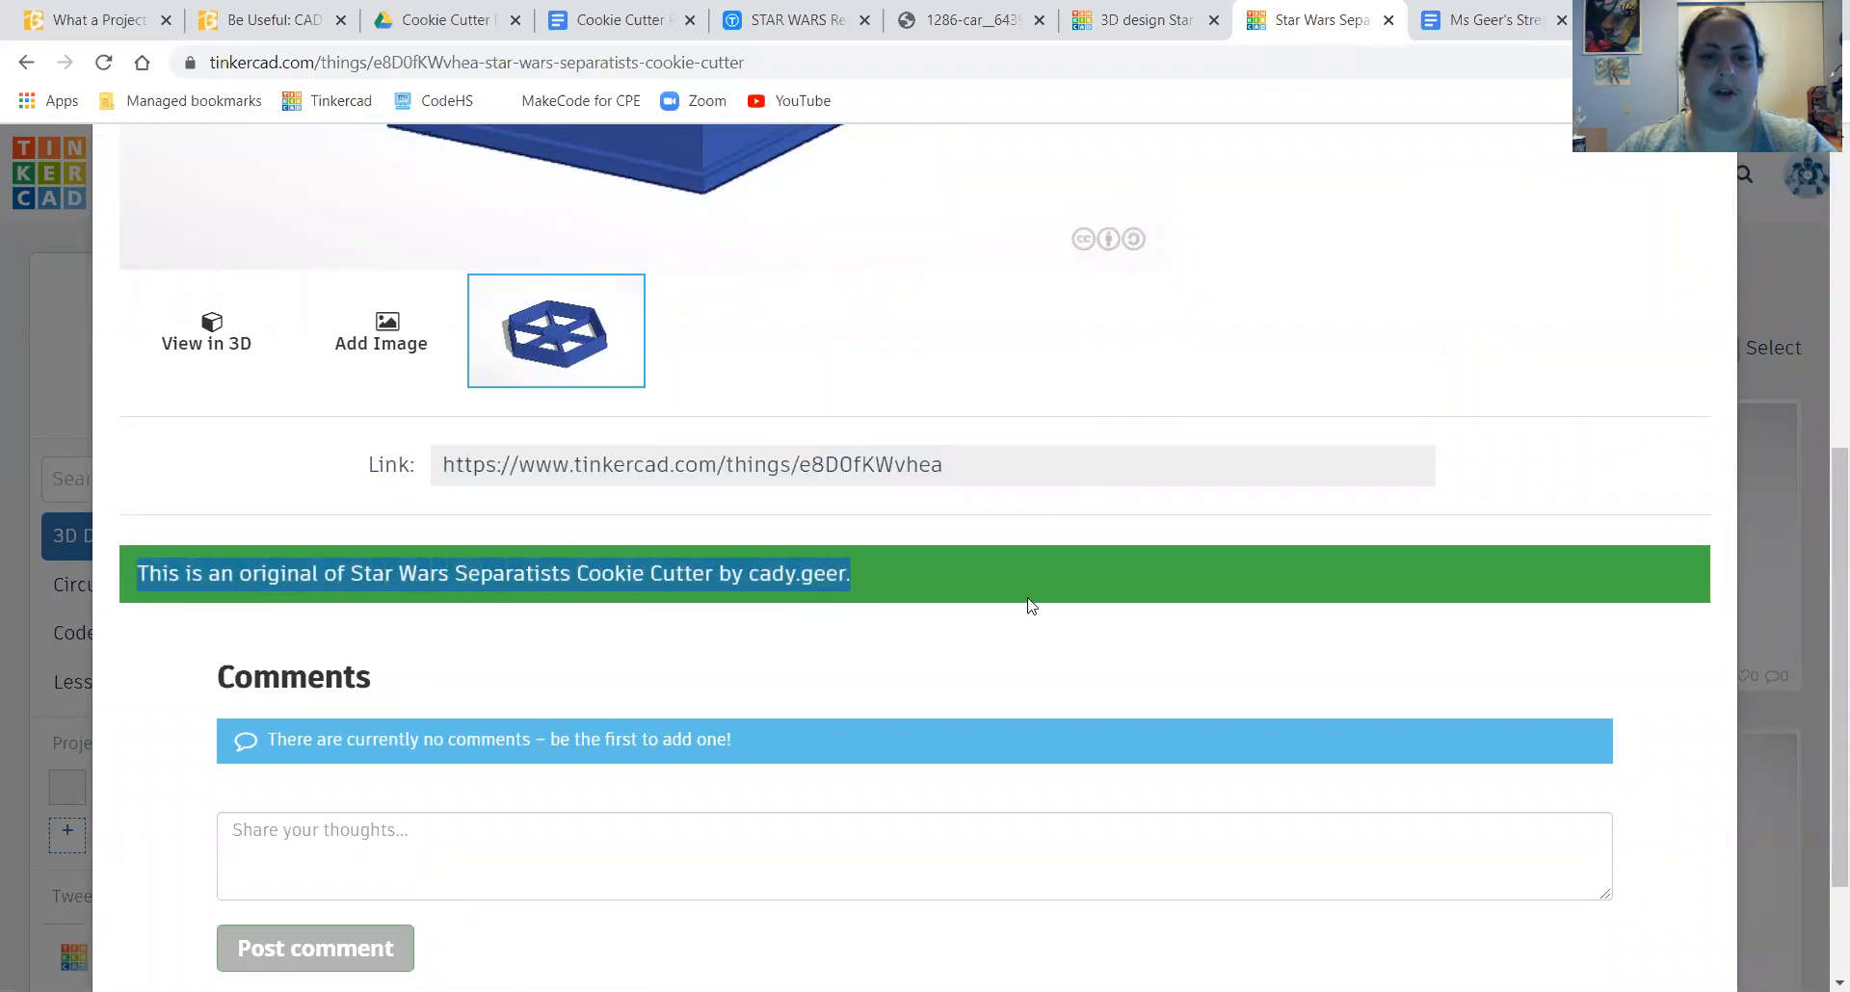
pyautogui.scroll(6, 1044, 607)
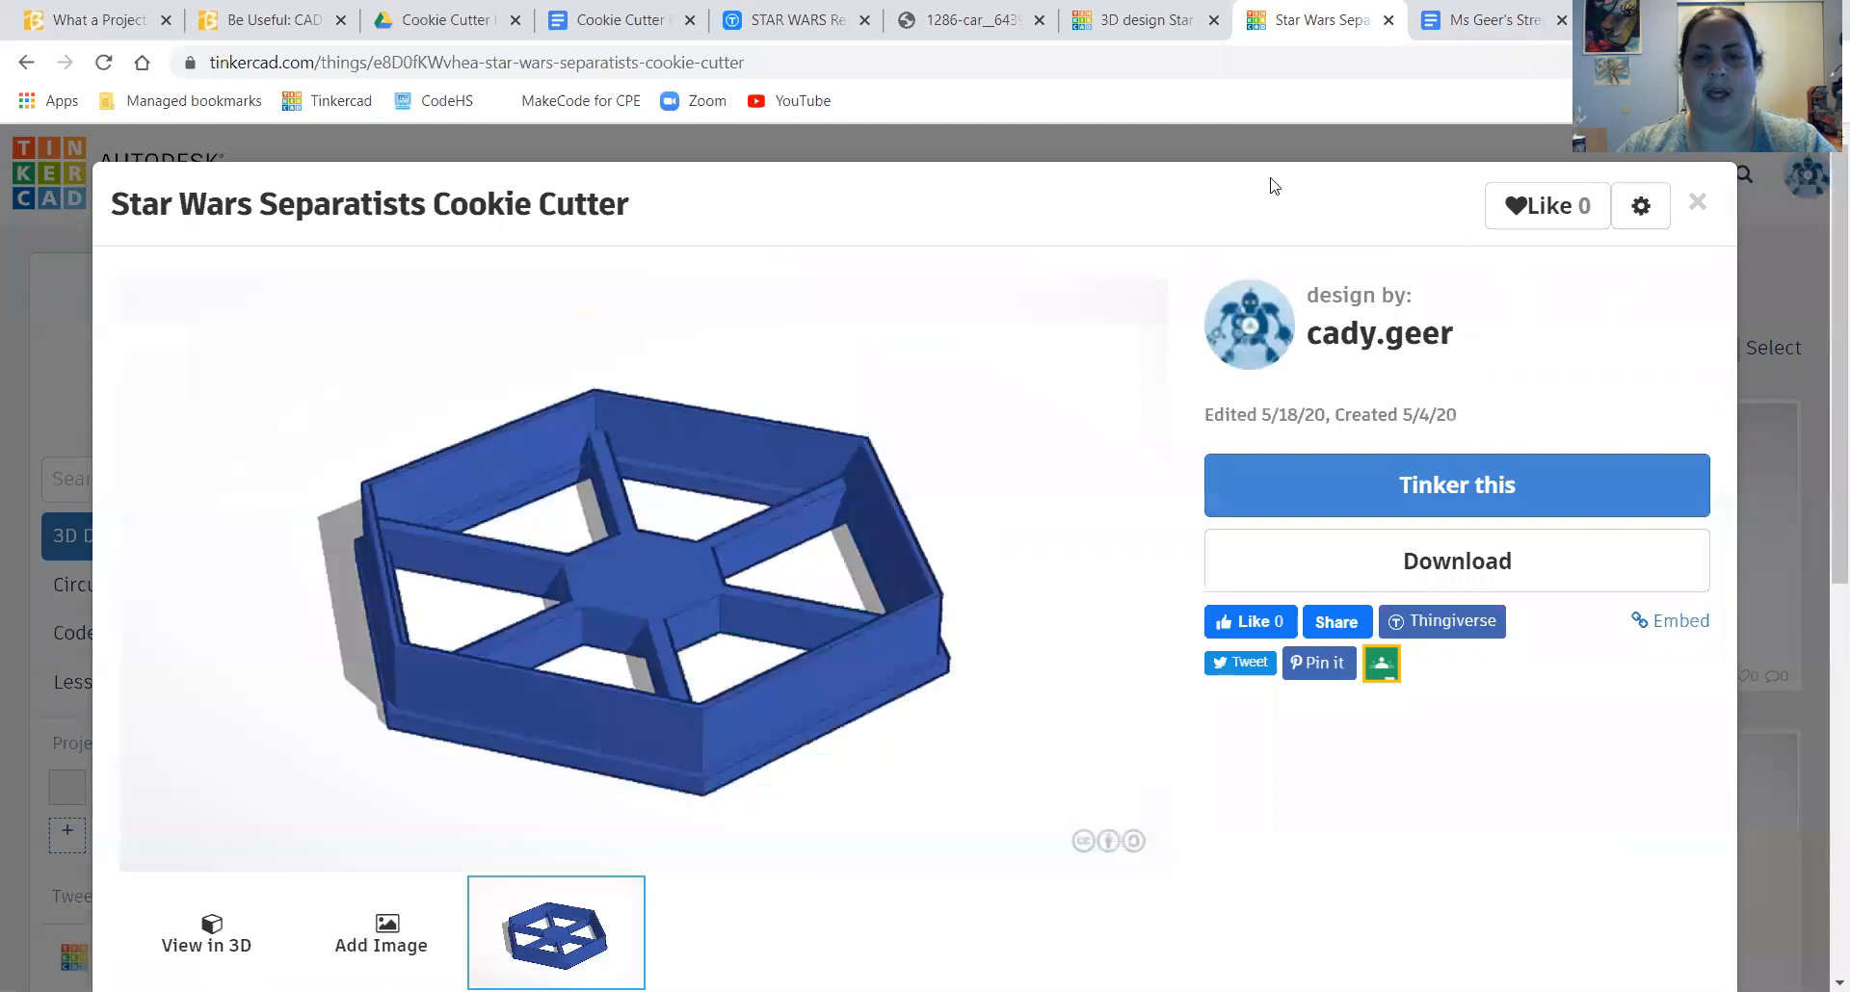
# - Copy the share link from the Star Wars New Jedi Order Cookie Cutter's Tinkercad page and paste it below the first link in the report
pyautogui.click(25, 348)
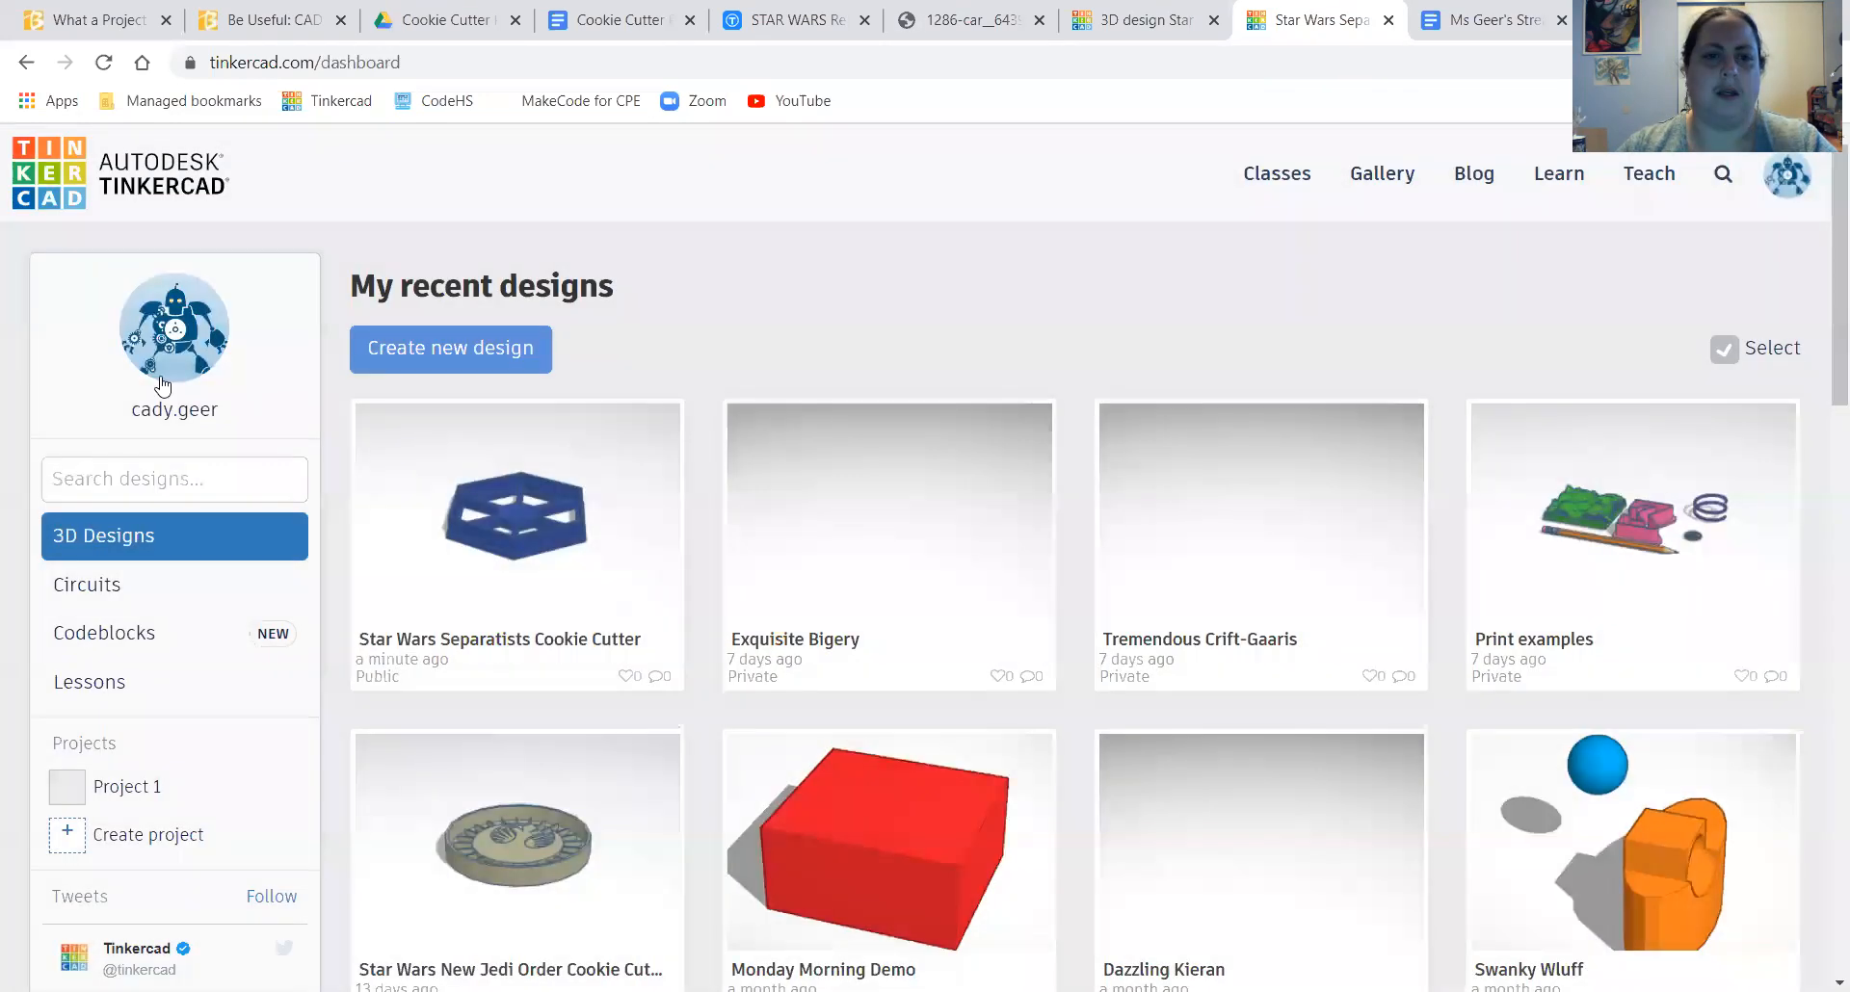
pyautogui.scroll(-5, 400, 694)
pyautogui.click(480, 646)
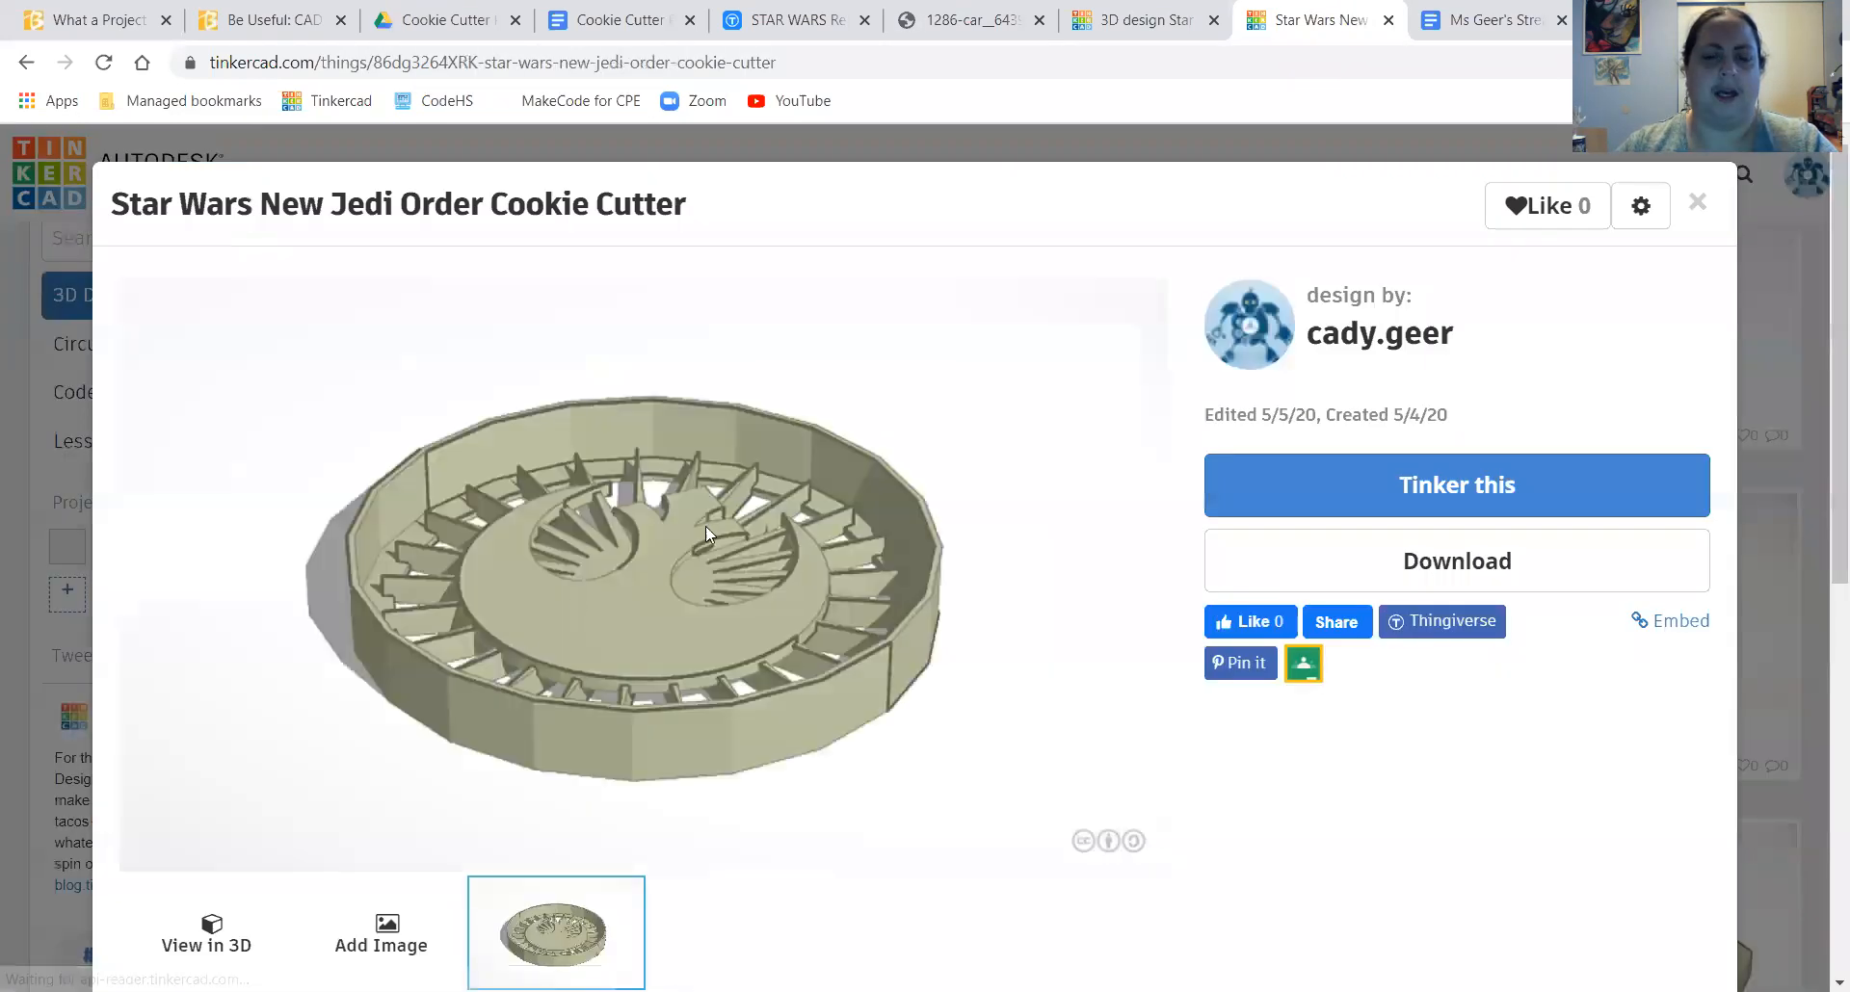
pyautogui.scroll(-4, 714, 522)
pyautogui.scroll(-1, 713, 522)
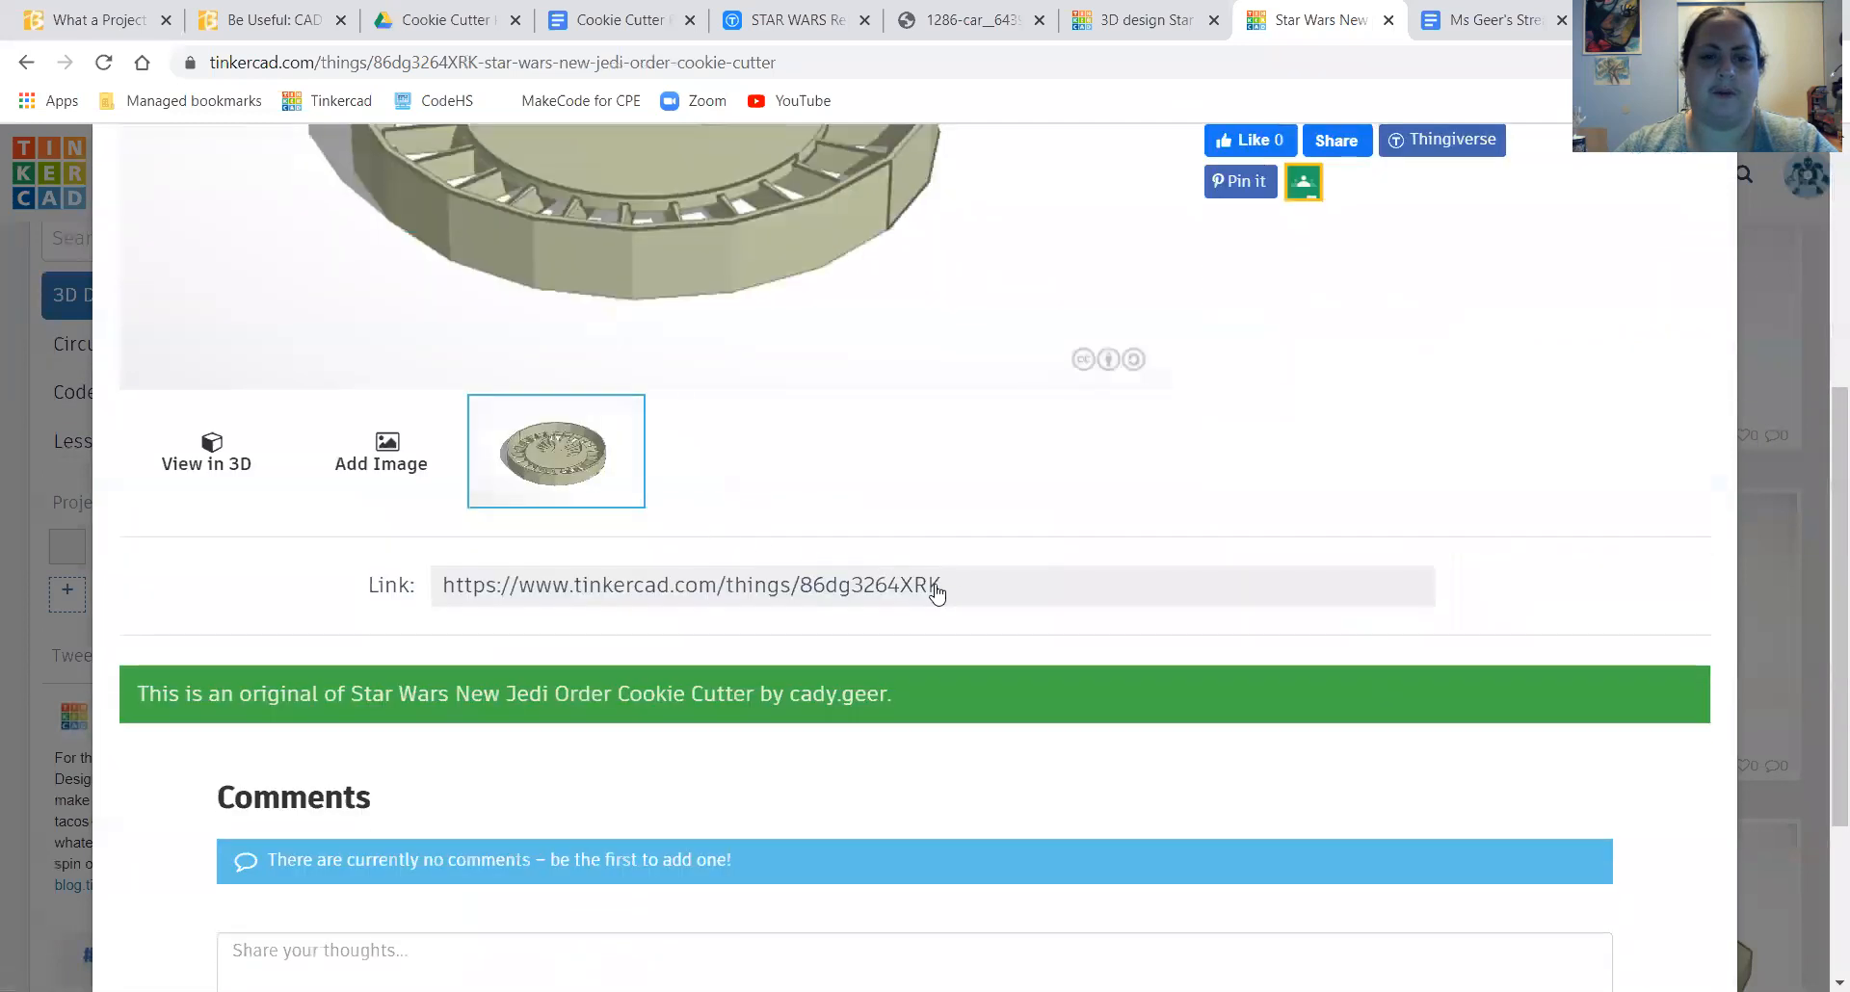
pyautogui.click(995, 593)
pyautogui.hotkey('ctrl', 'c')
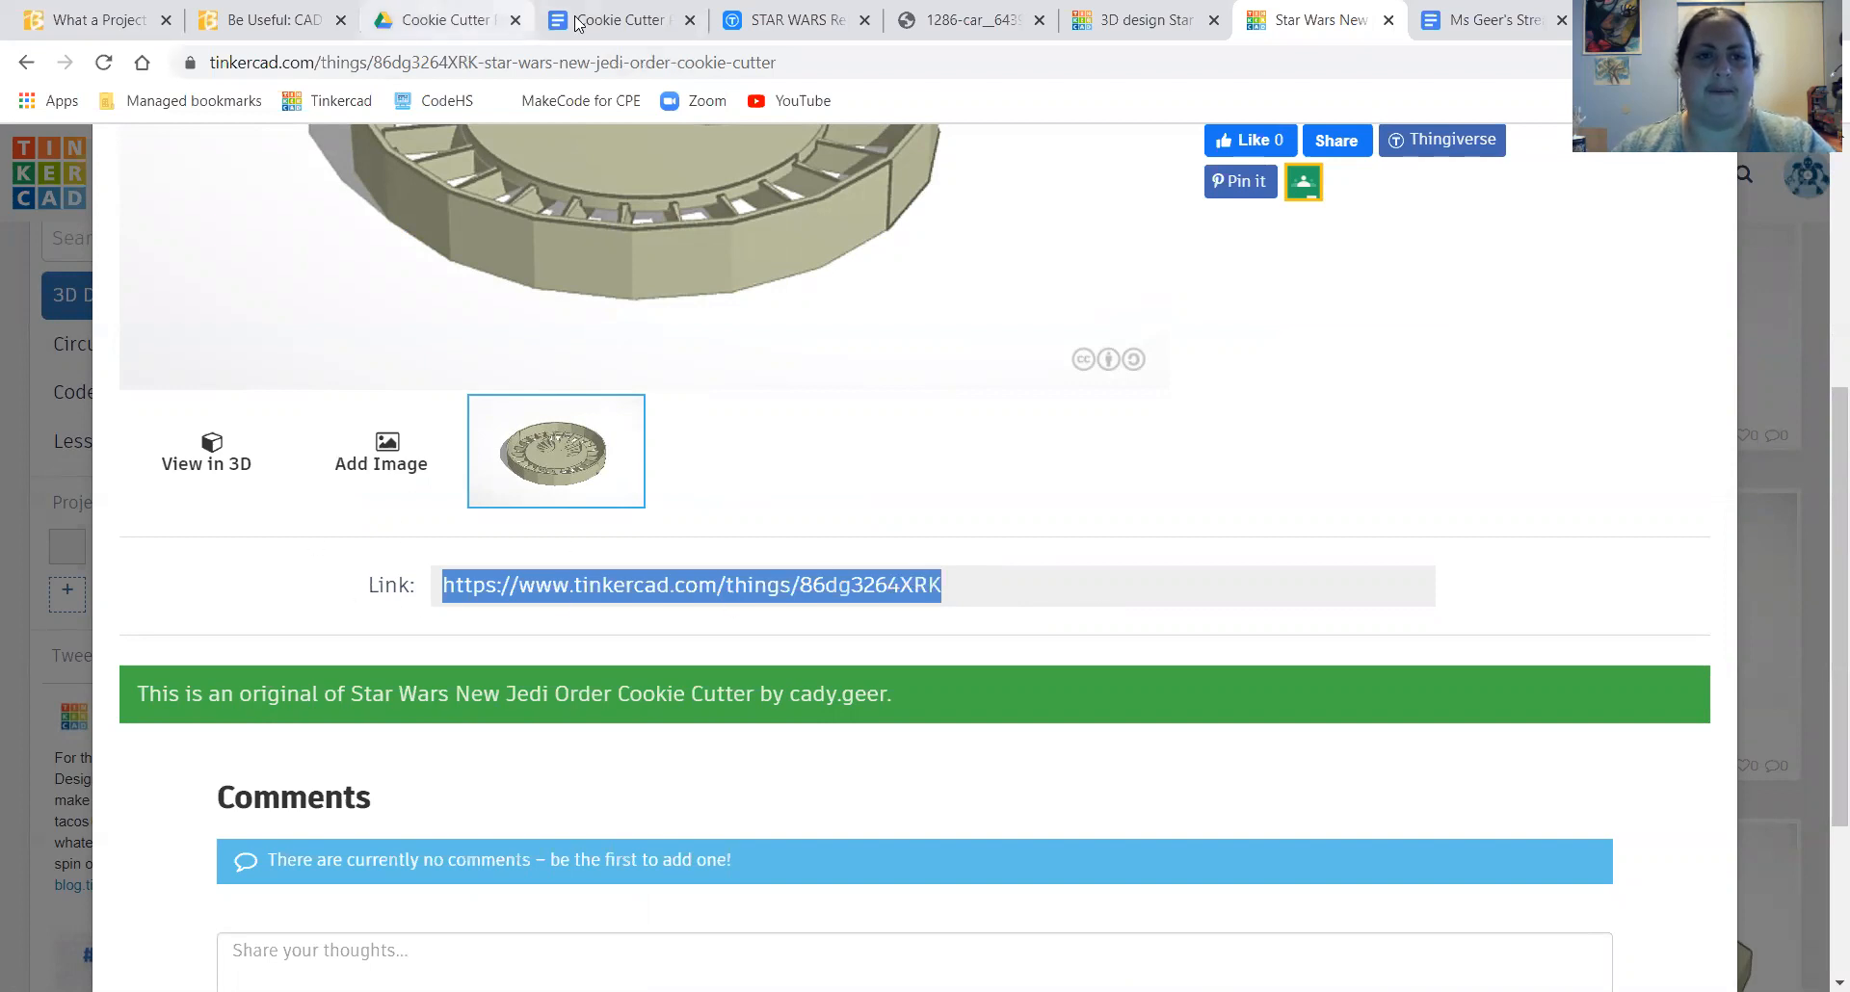
pyautogui.click(616, 23)
pyautogui.hotkey('ctrl', 'v')
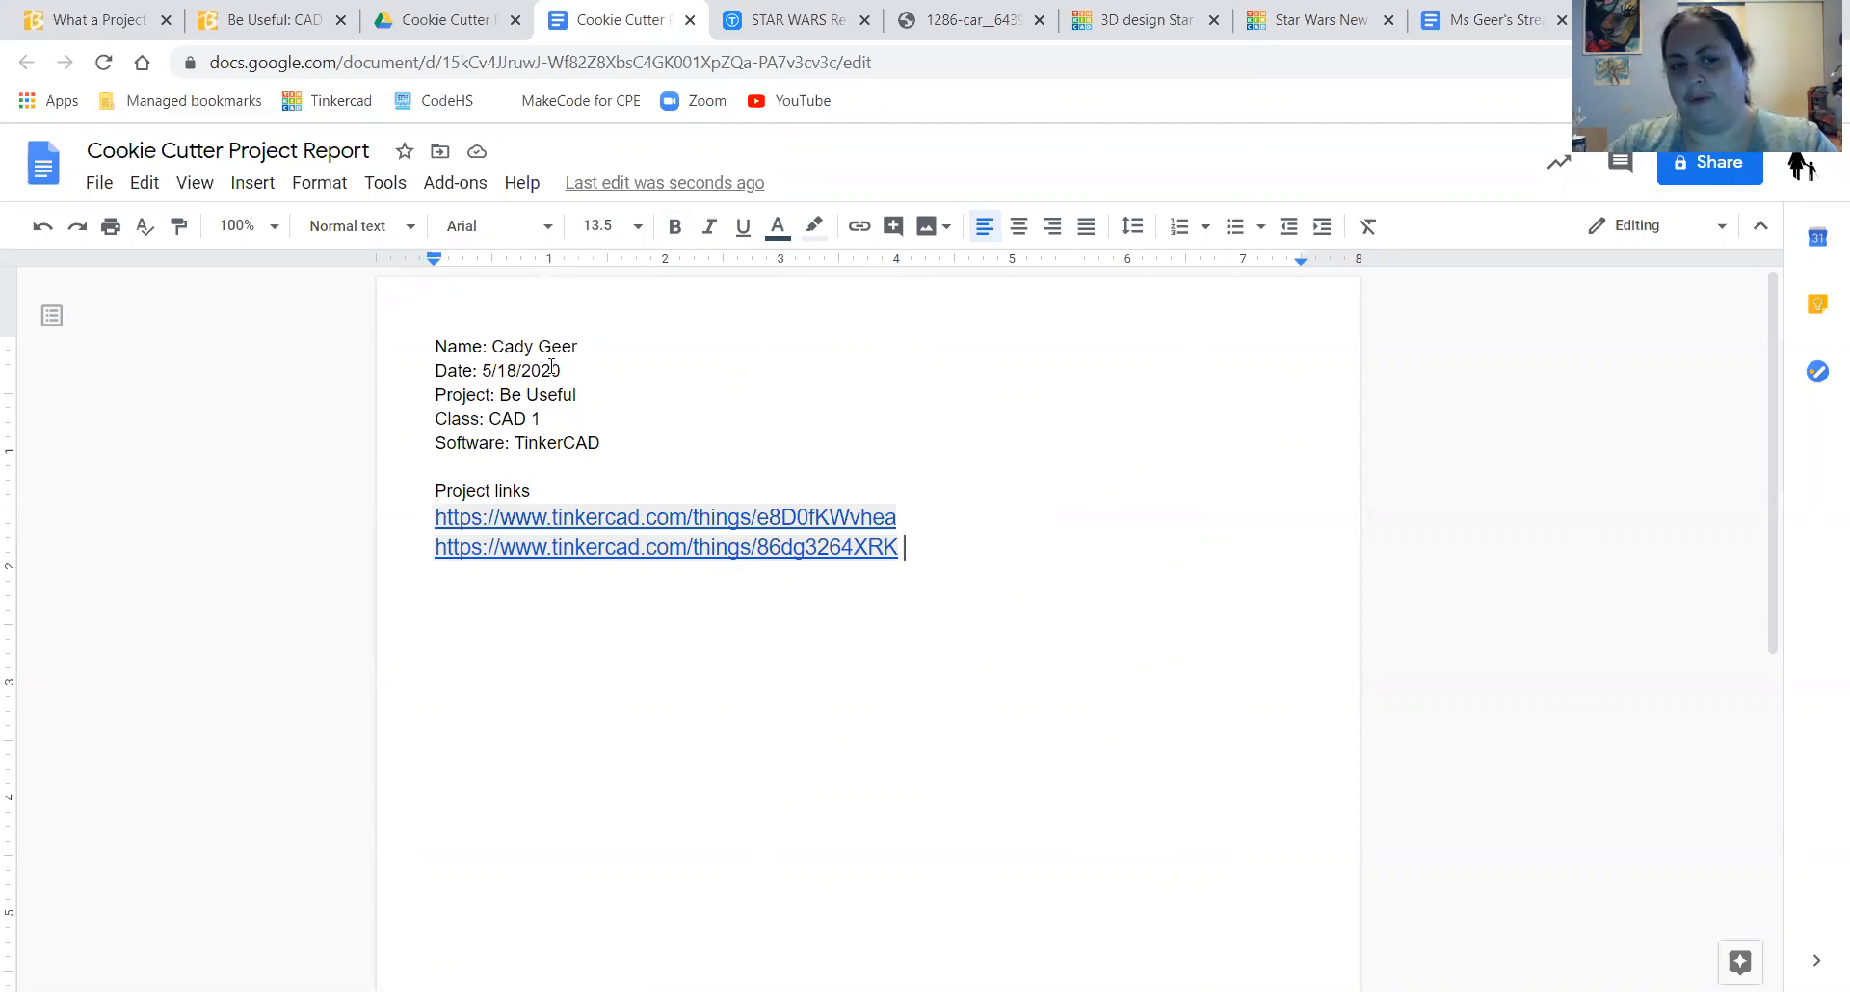
# - Add blank lines below the Tinkercad links in the report and start inserting an image from Google Drive
pyautogui.press('Return')
pyautogui.press('Return')
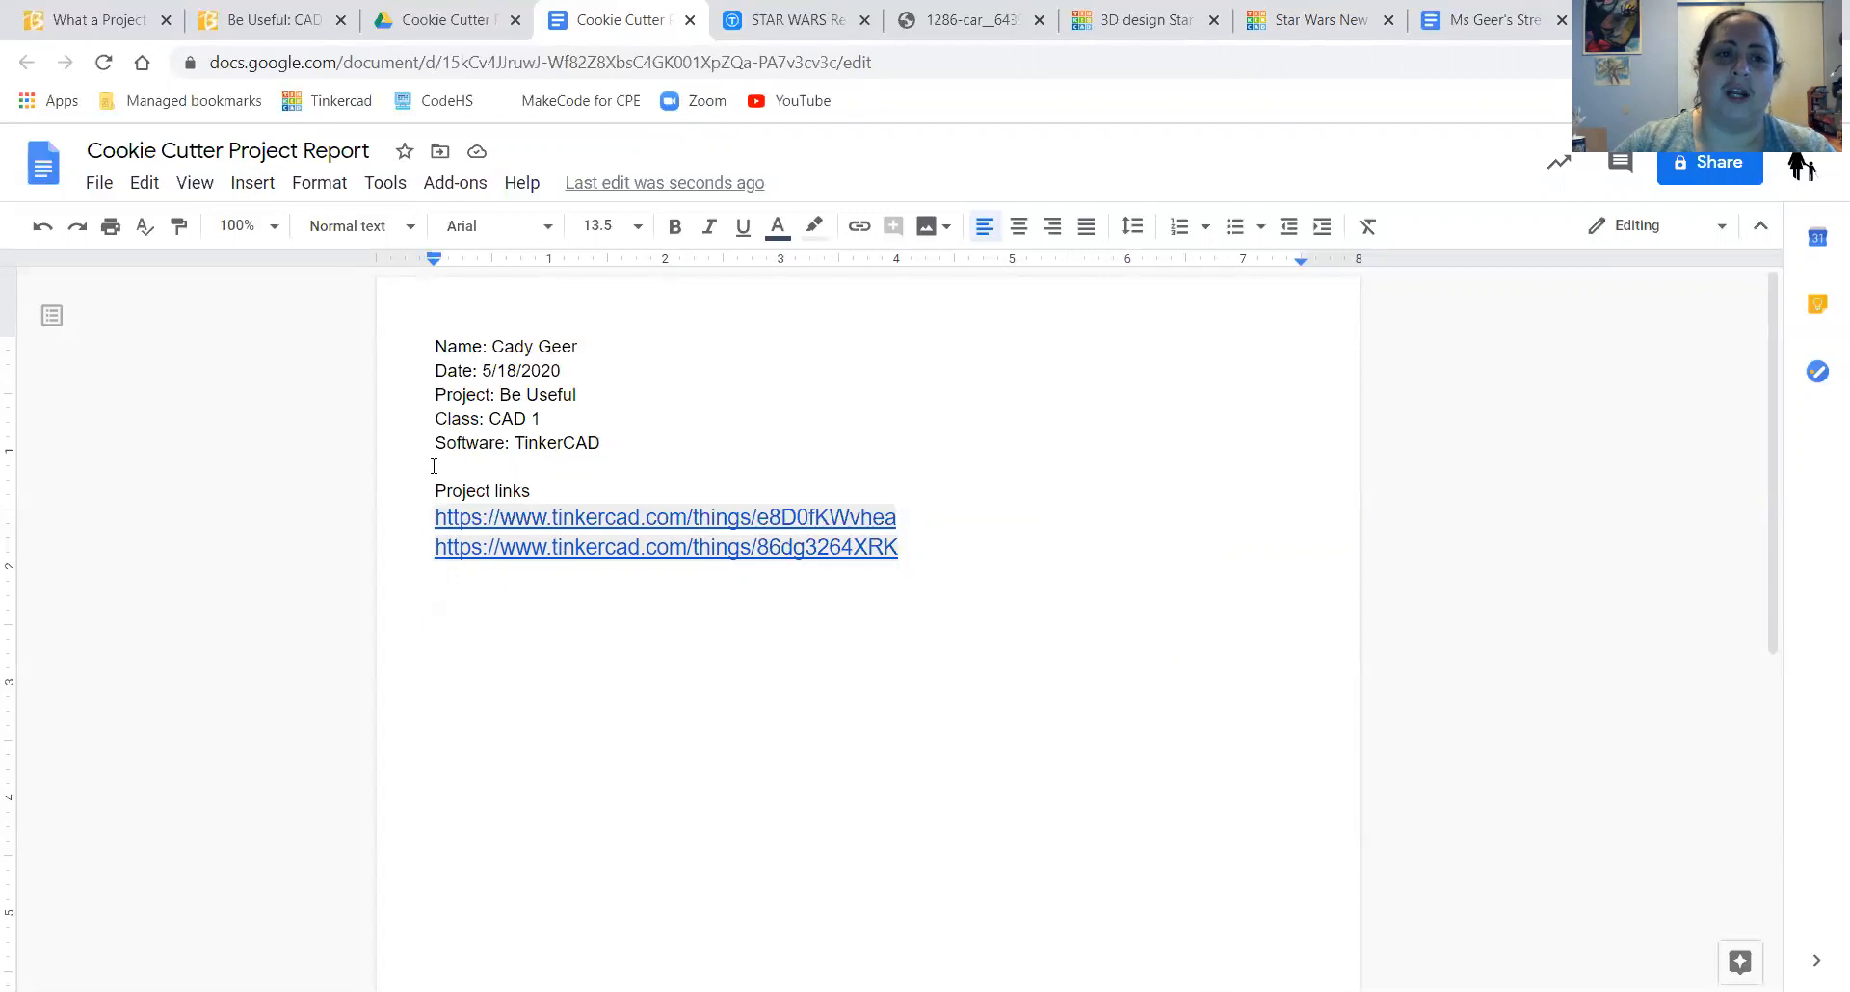
pyautogui.click(253, 183)
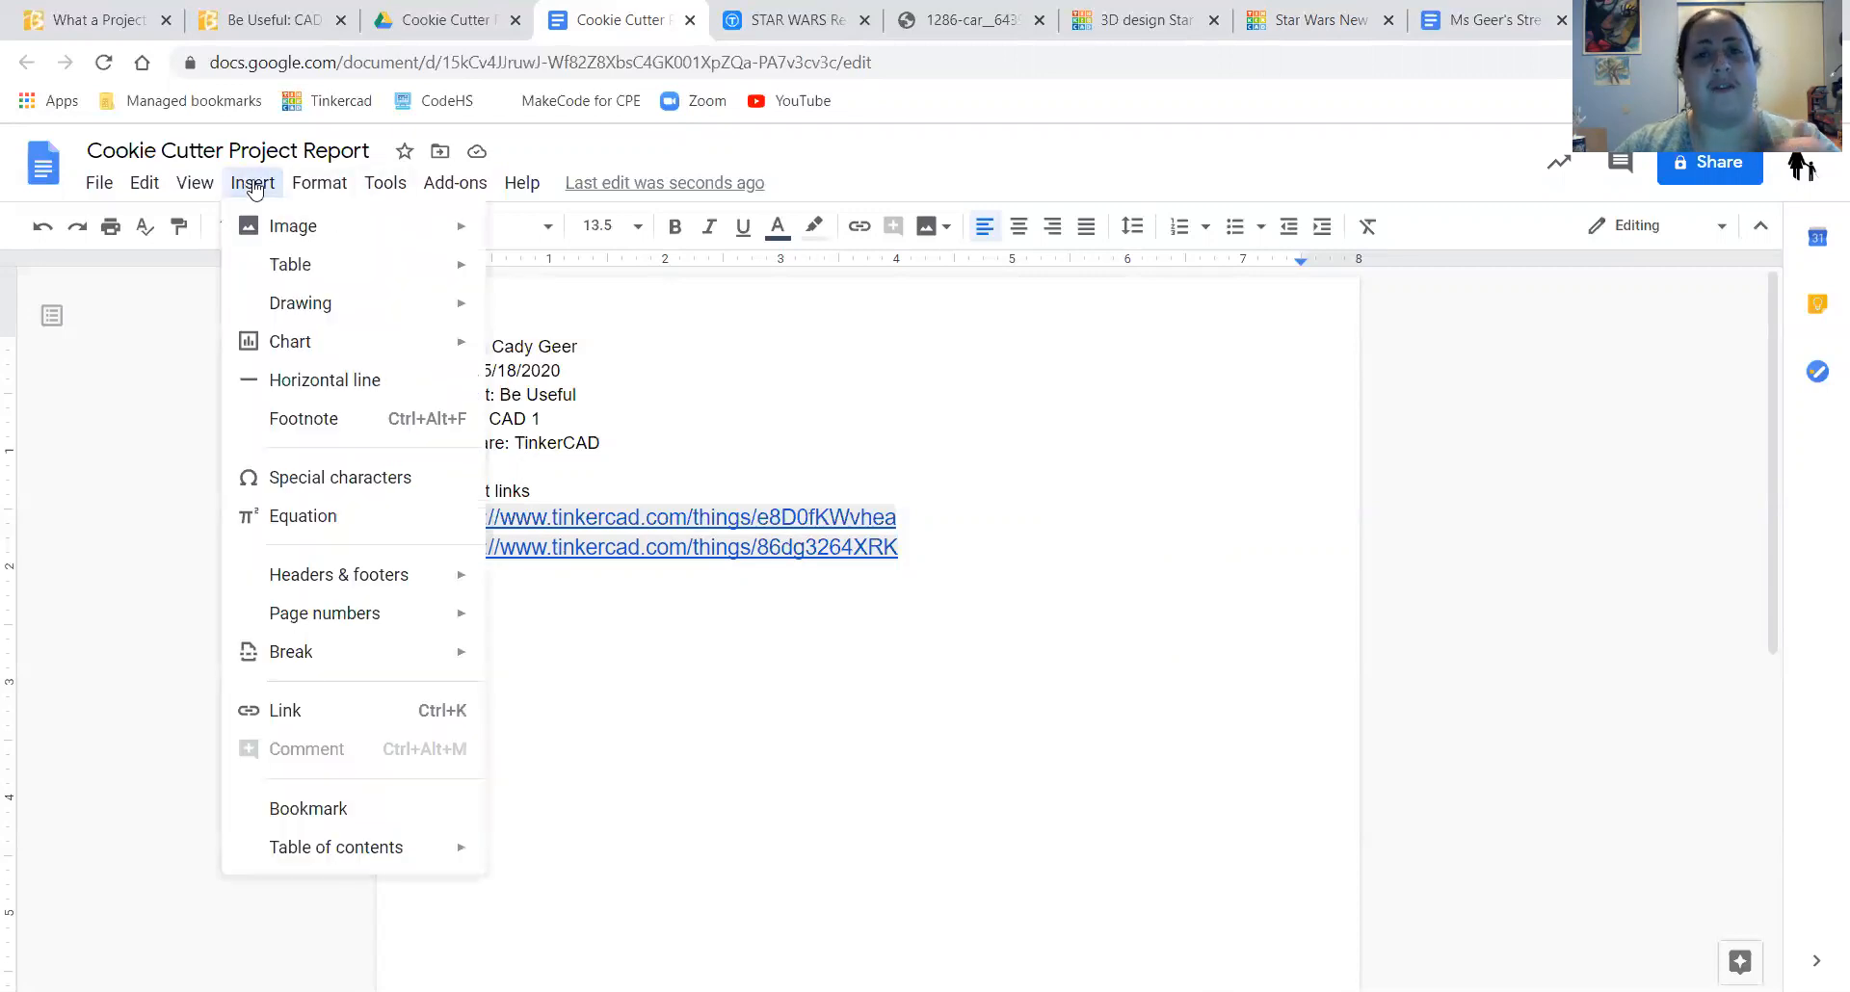
pyautogui.moveTo(321, 224)
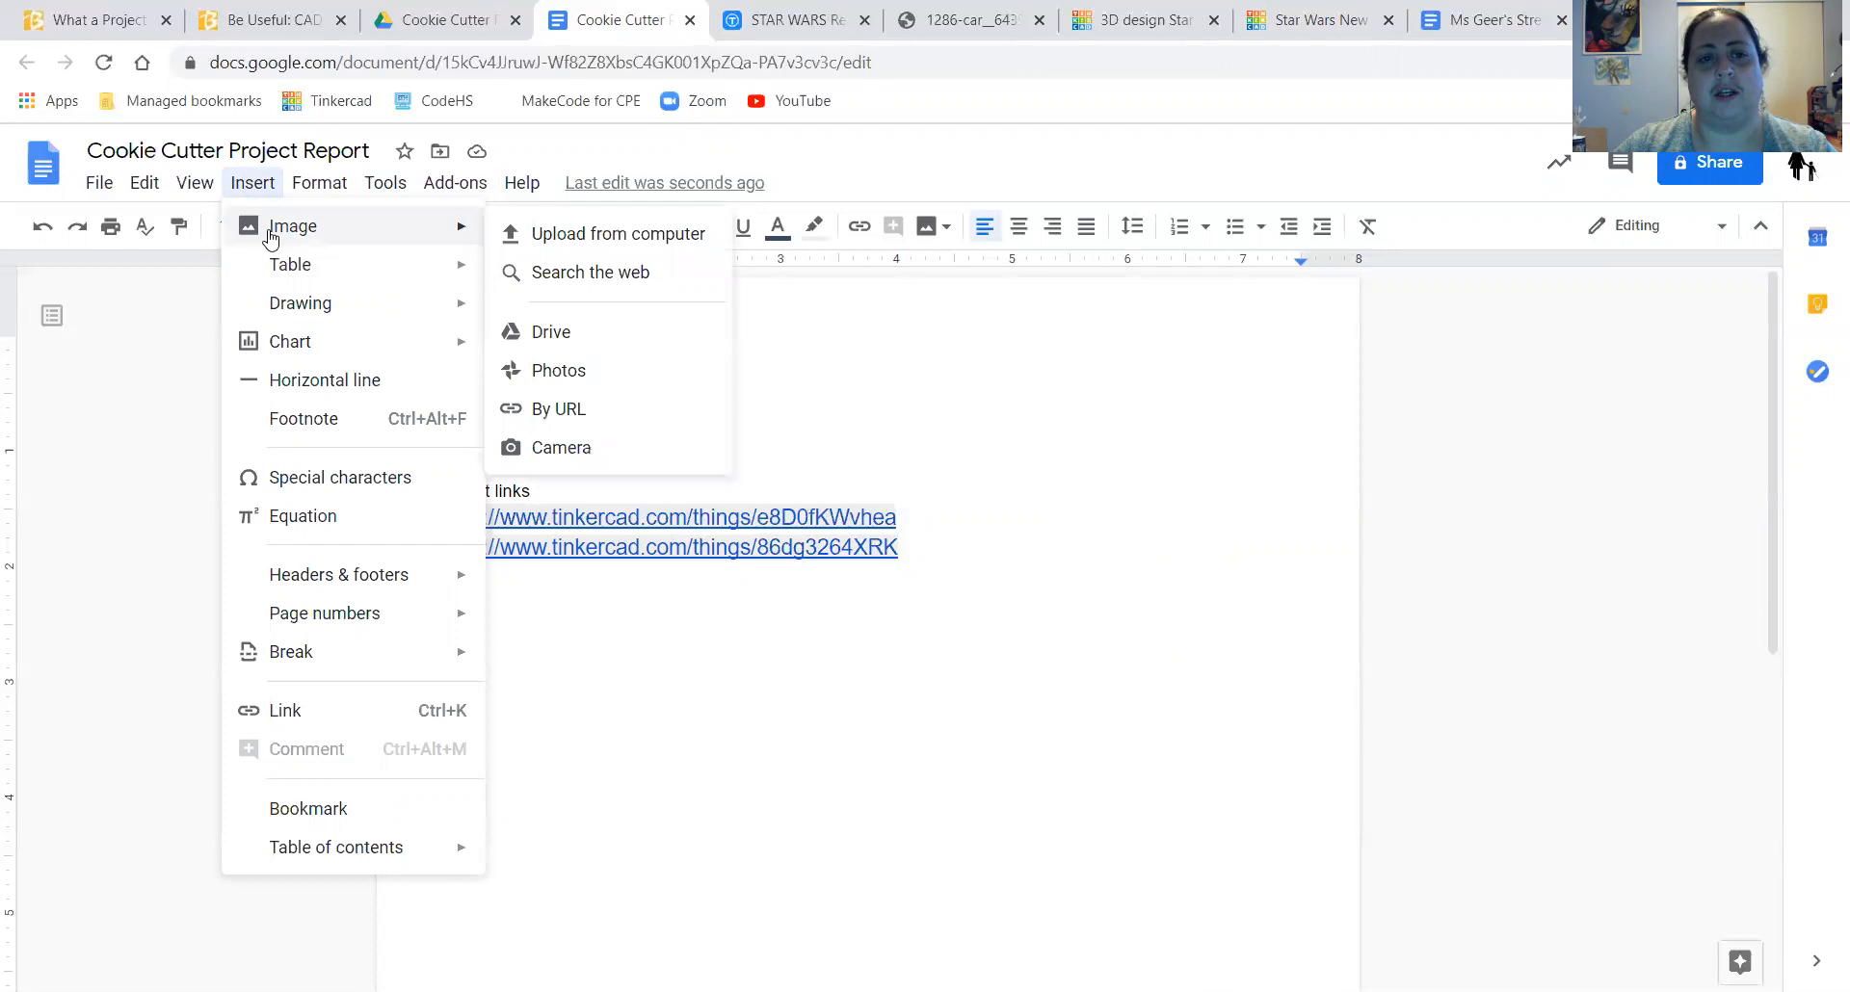
pyautogui.click(570, 342)
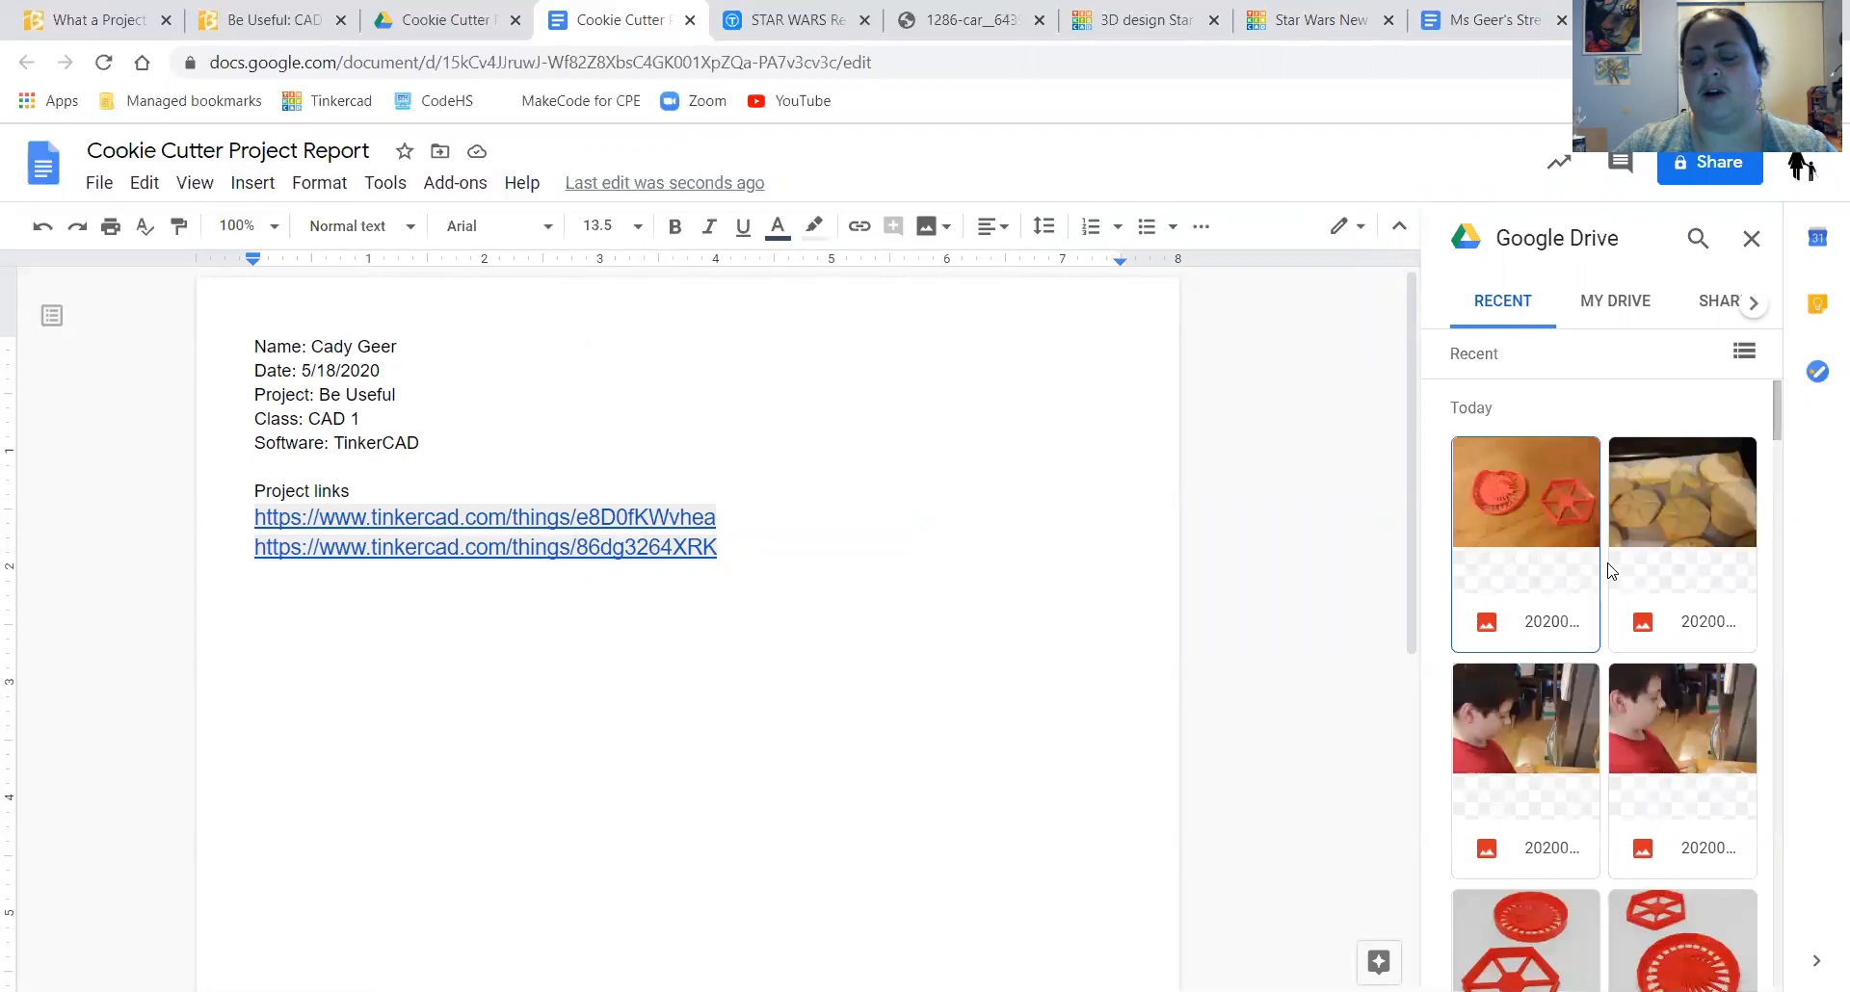
# - Look through the recent Google Drive pictures to find the Separatists cookie cutter design images
pyautogui.scroll(-3, 1657, 559)
pyautogui.scroll(-5, 1659, 563)
pyautogui.scroll(-2, 1657, 563)
pyautogui.scroll(10, 1657, 564)
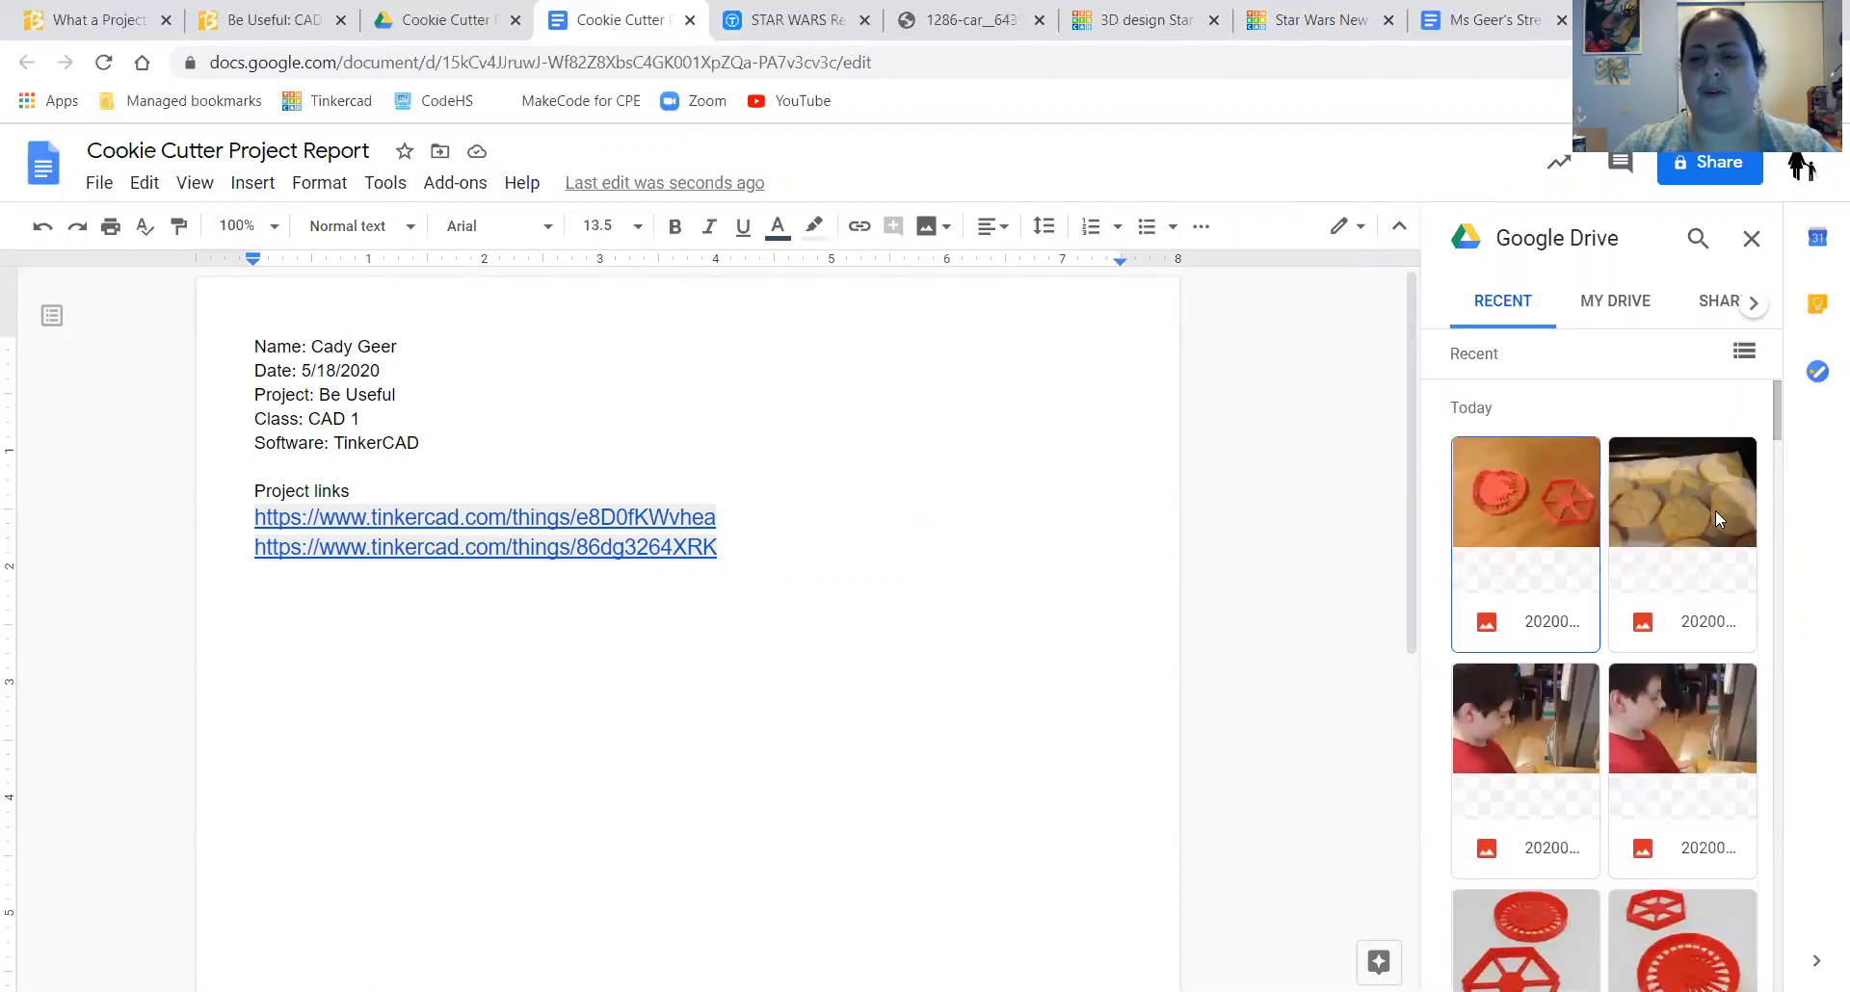
pyautogui.scroll(-6, 1623, 662)
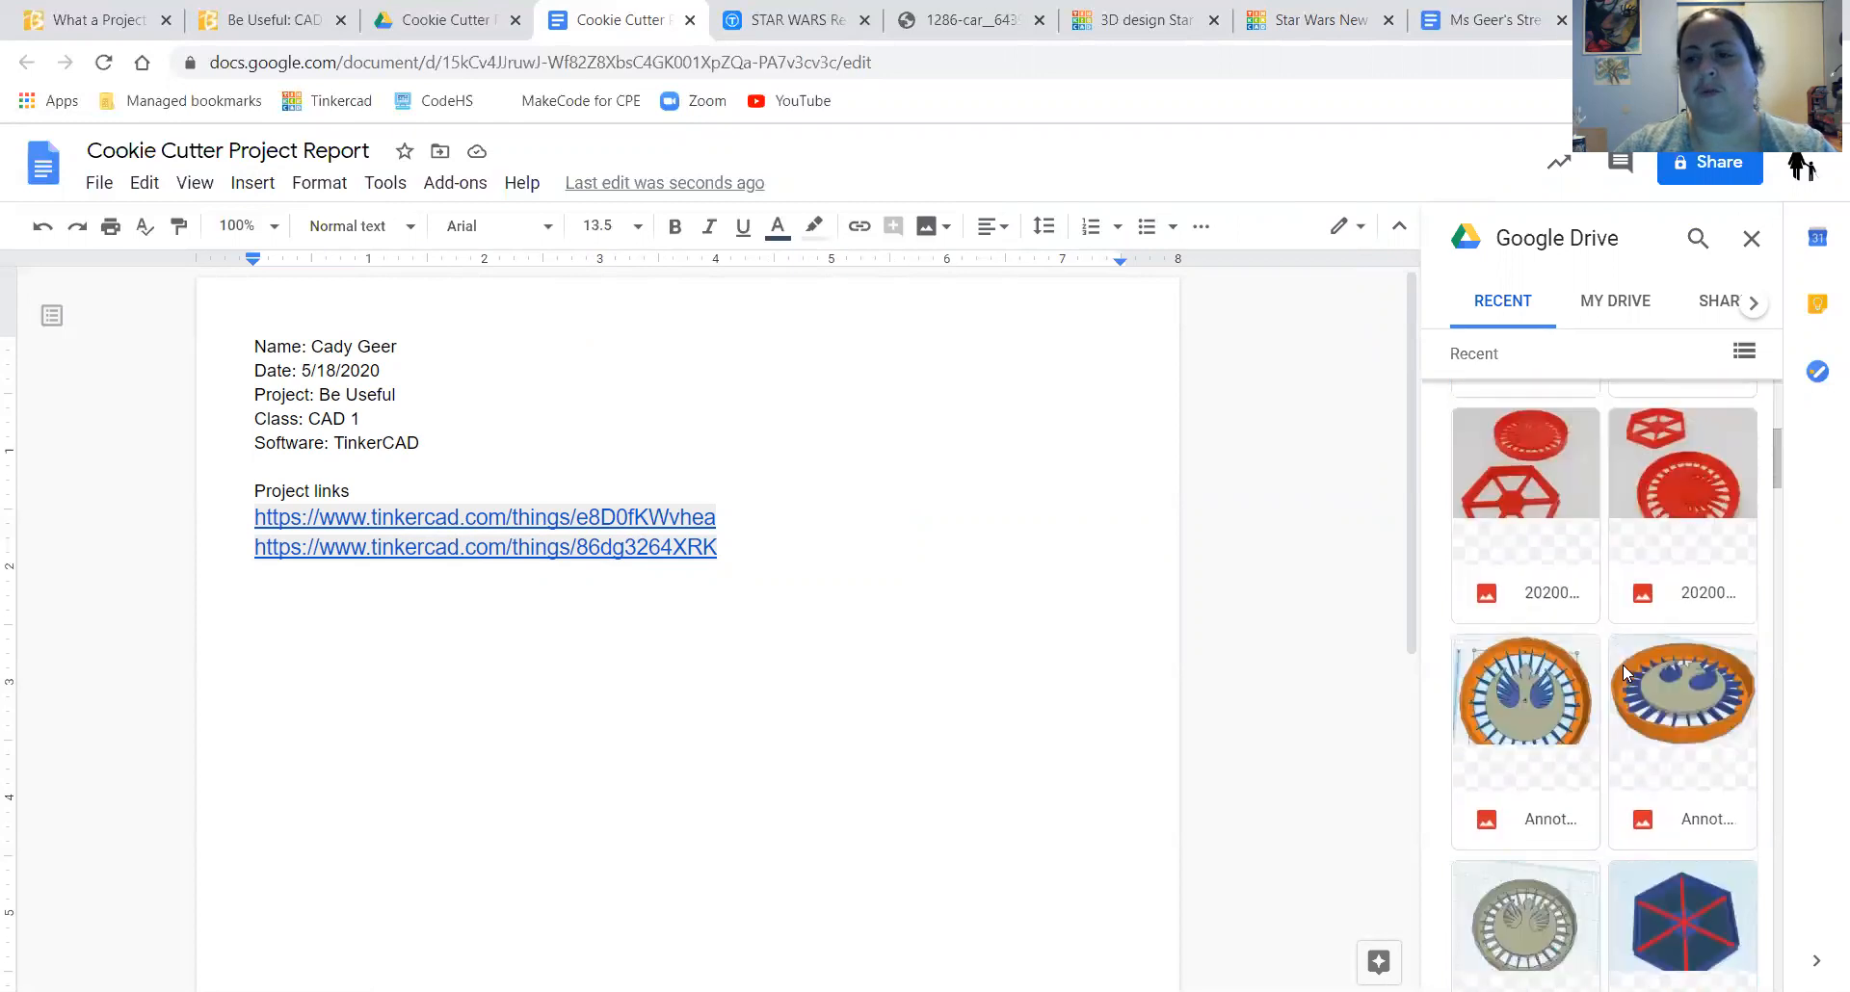
pyautogui.scroll(-6, 1623, 673)
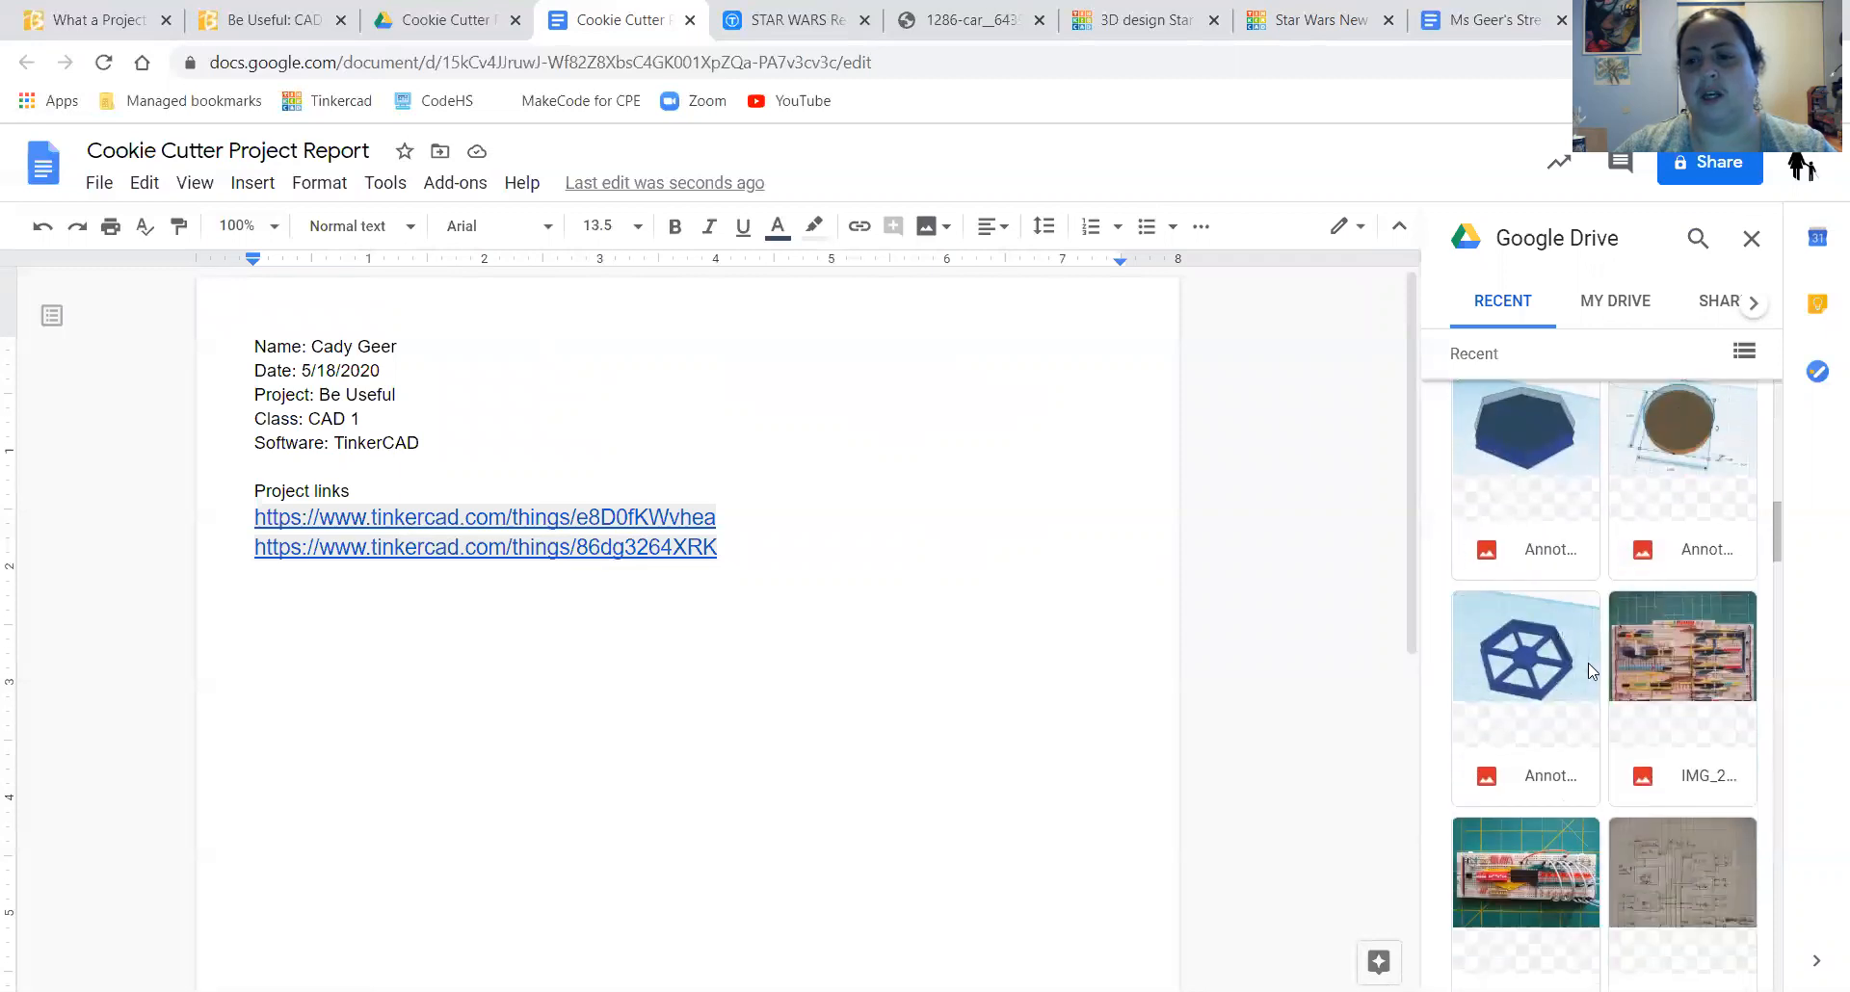
pyautogui.scroll(2, 1548, 650)
pyautogui.scroll(3, 1547, 649)
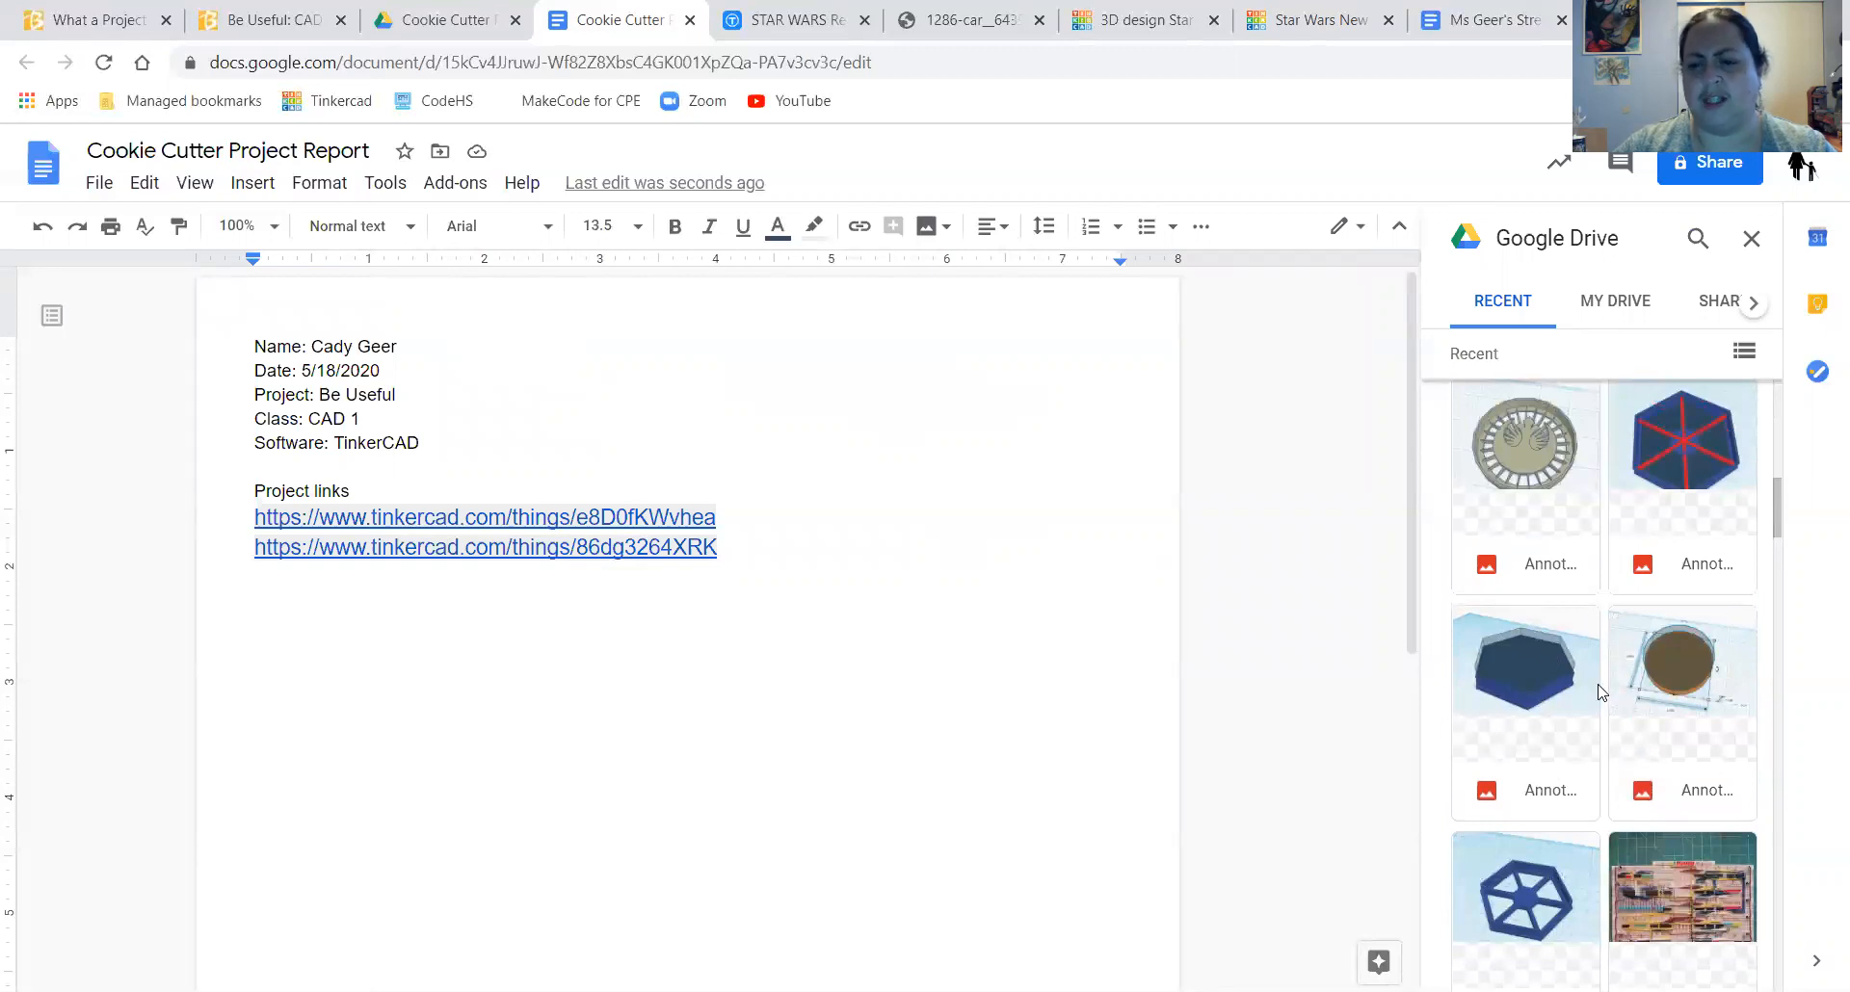
pyautogui.scroll(-1, 1698, 488)
pyautogui.scroll(-5, 1701, 486)
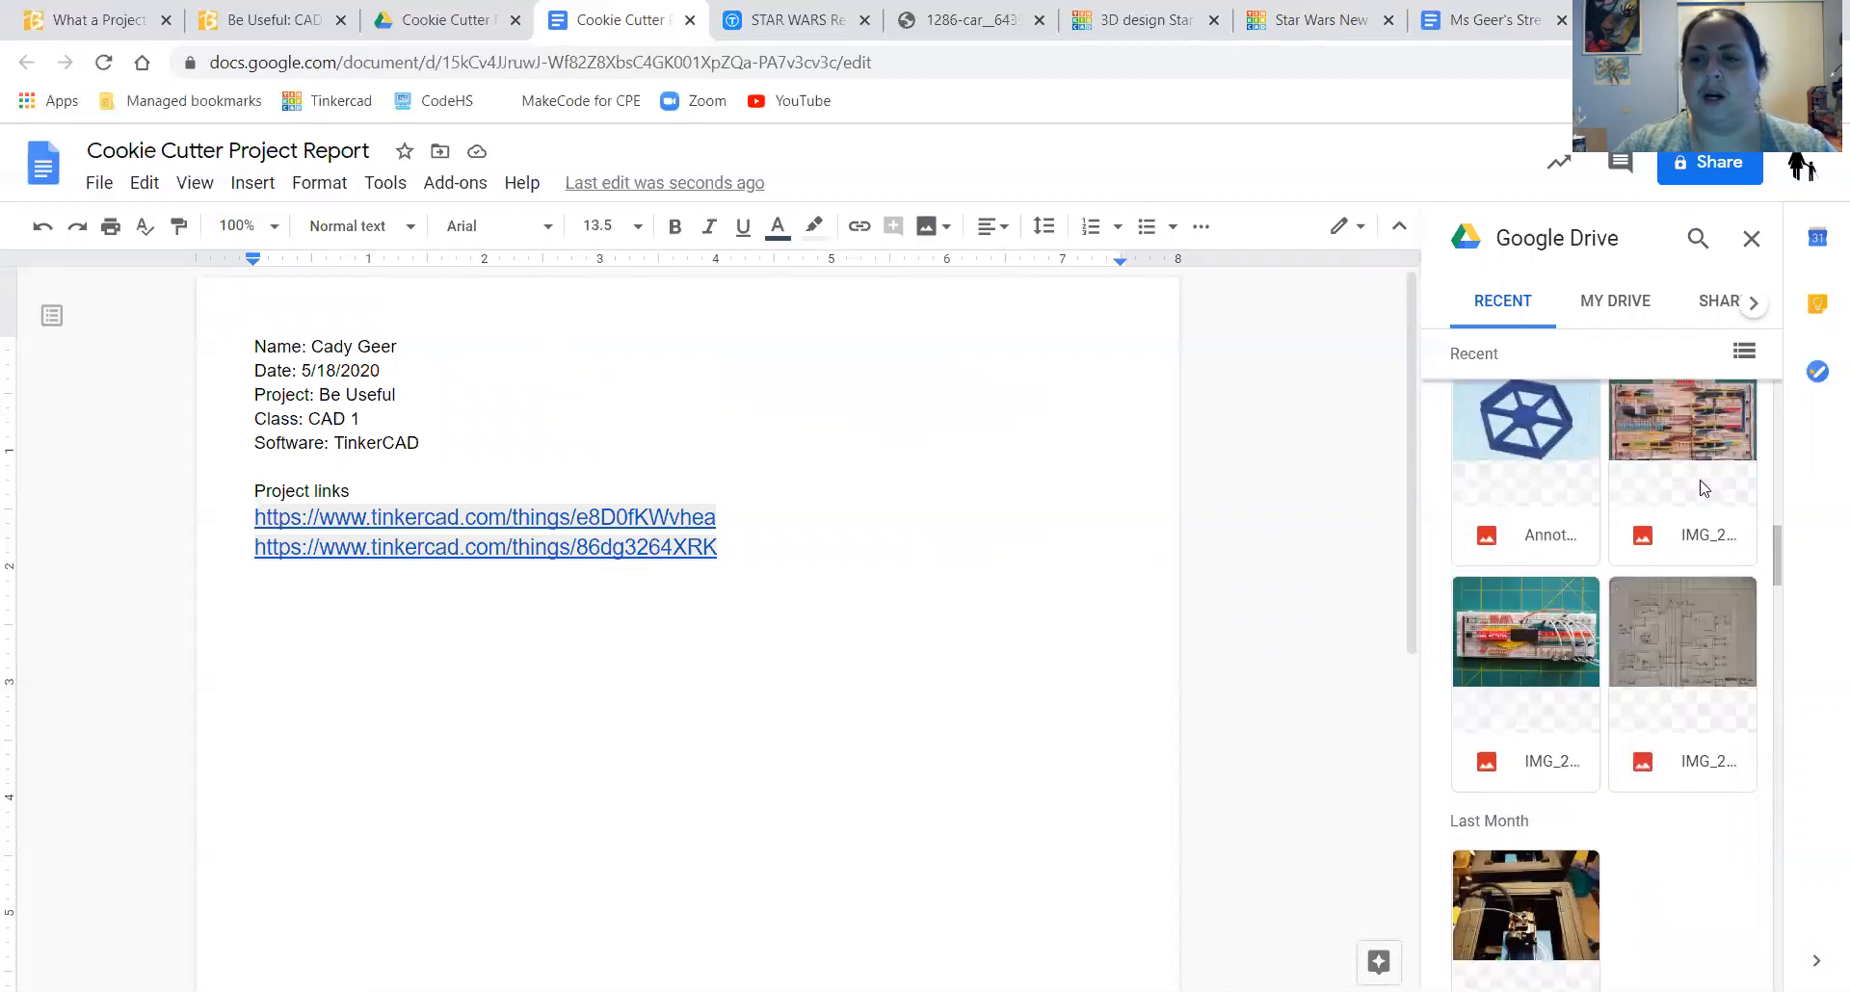
pyautogui.scroll(-1, 1700, 487)
pyautogui.scroll(6, 1699, 485)
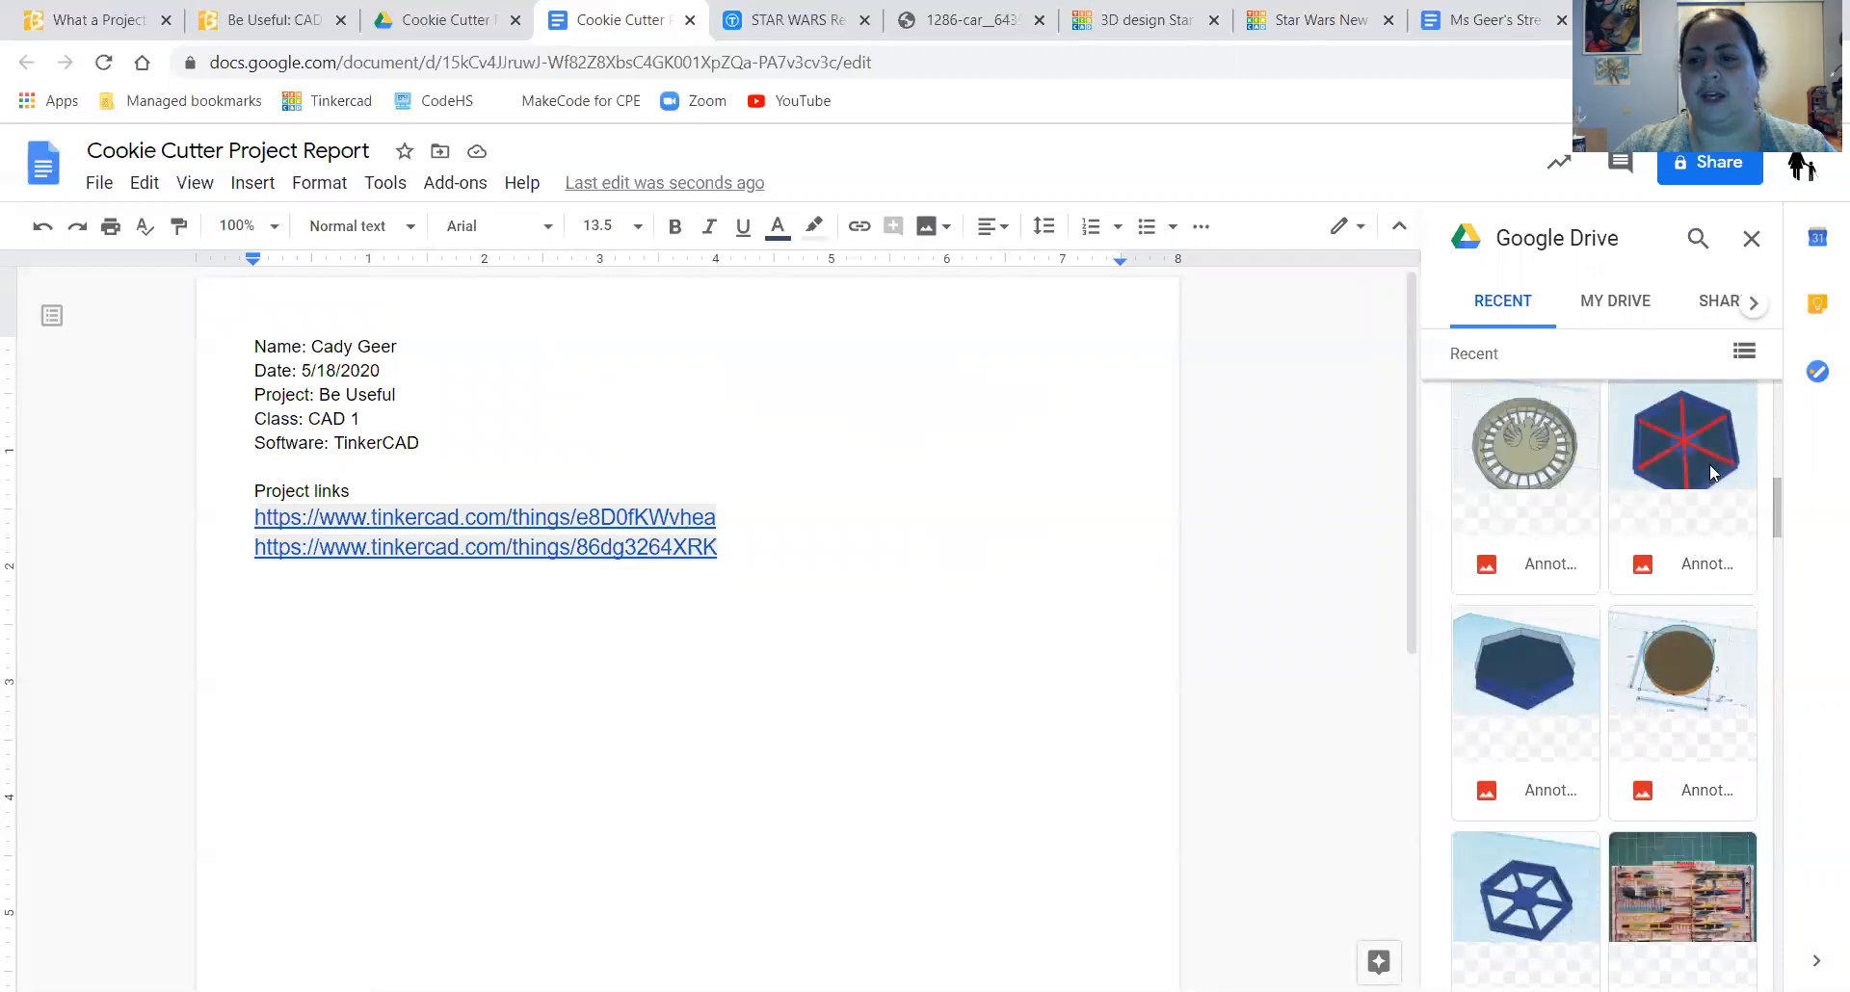
# - Insert the three hexagonal Separatists cookie cutter images from Drive below the links, leaving out the round brown design
pyautogui.click(1509, 883)
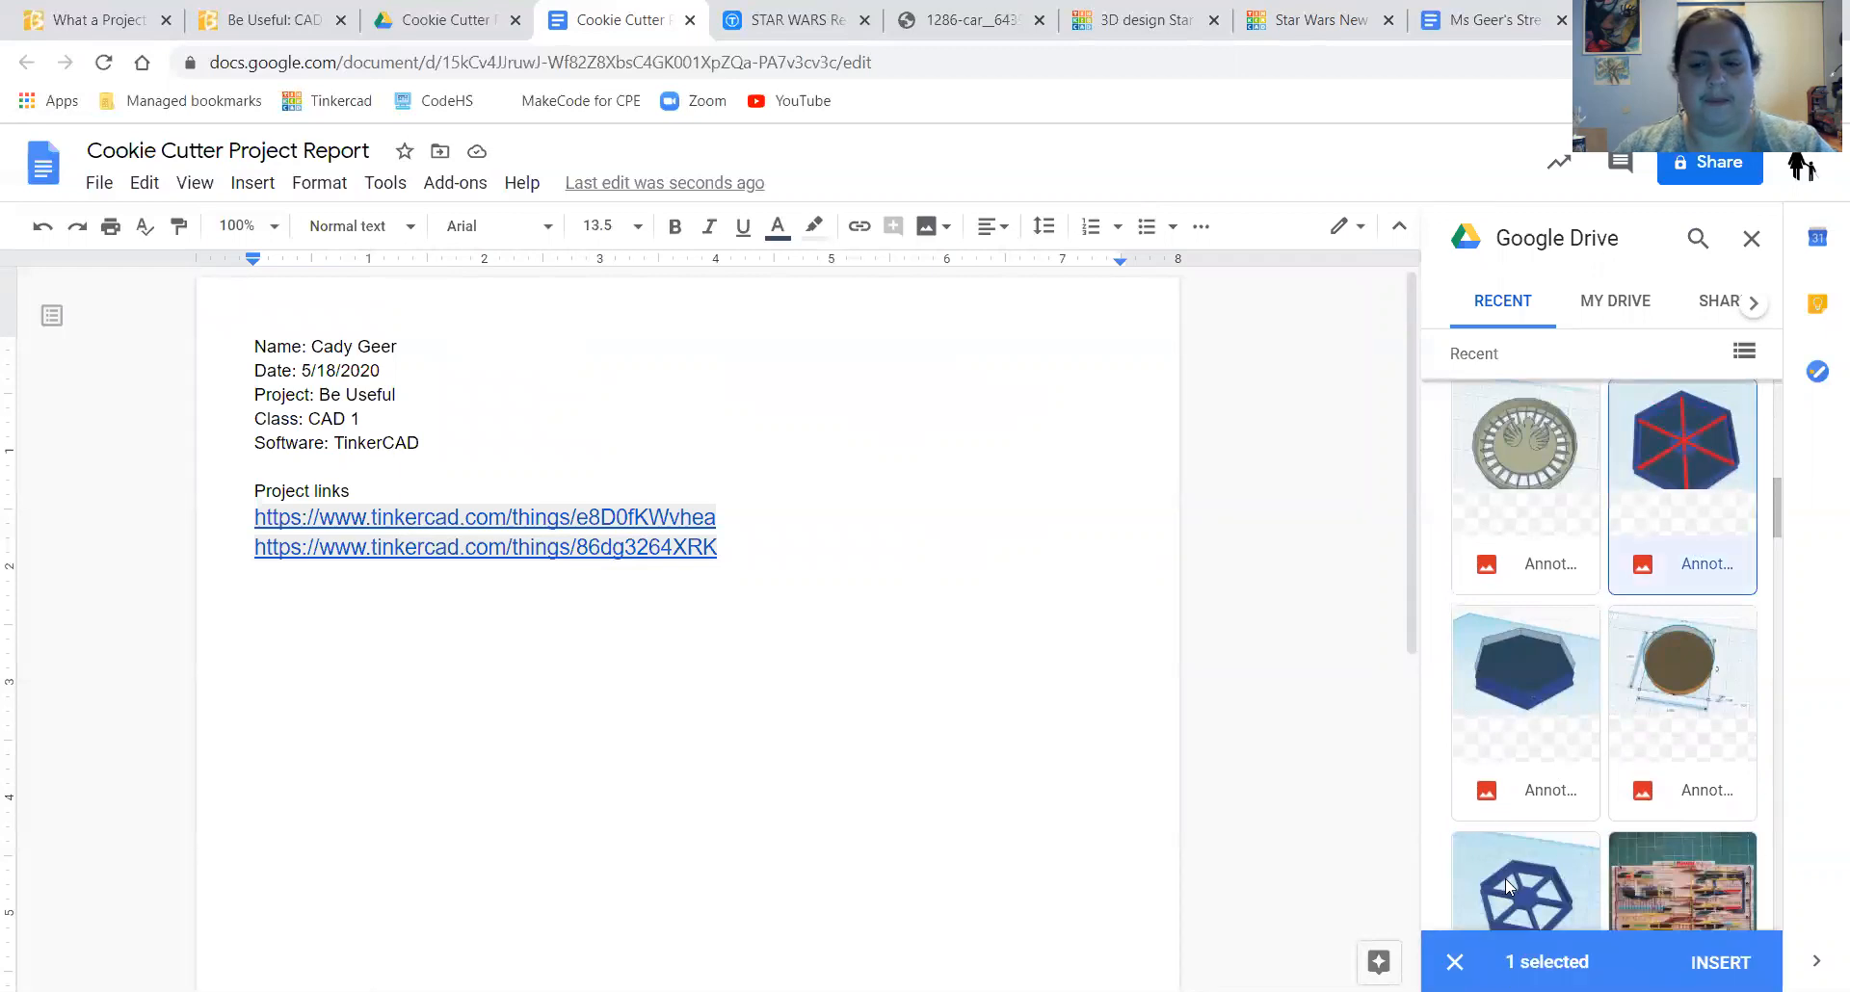
pyautogui.keyDown('shift'); pyautogui.click(1509, 882); pyautogui.keyUp('shift')
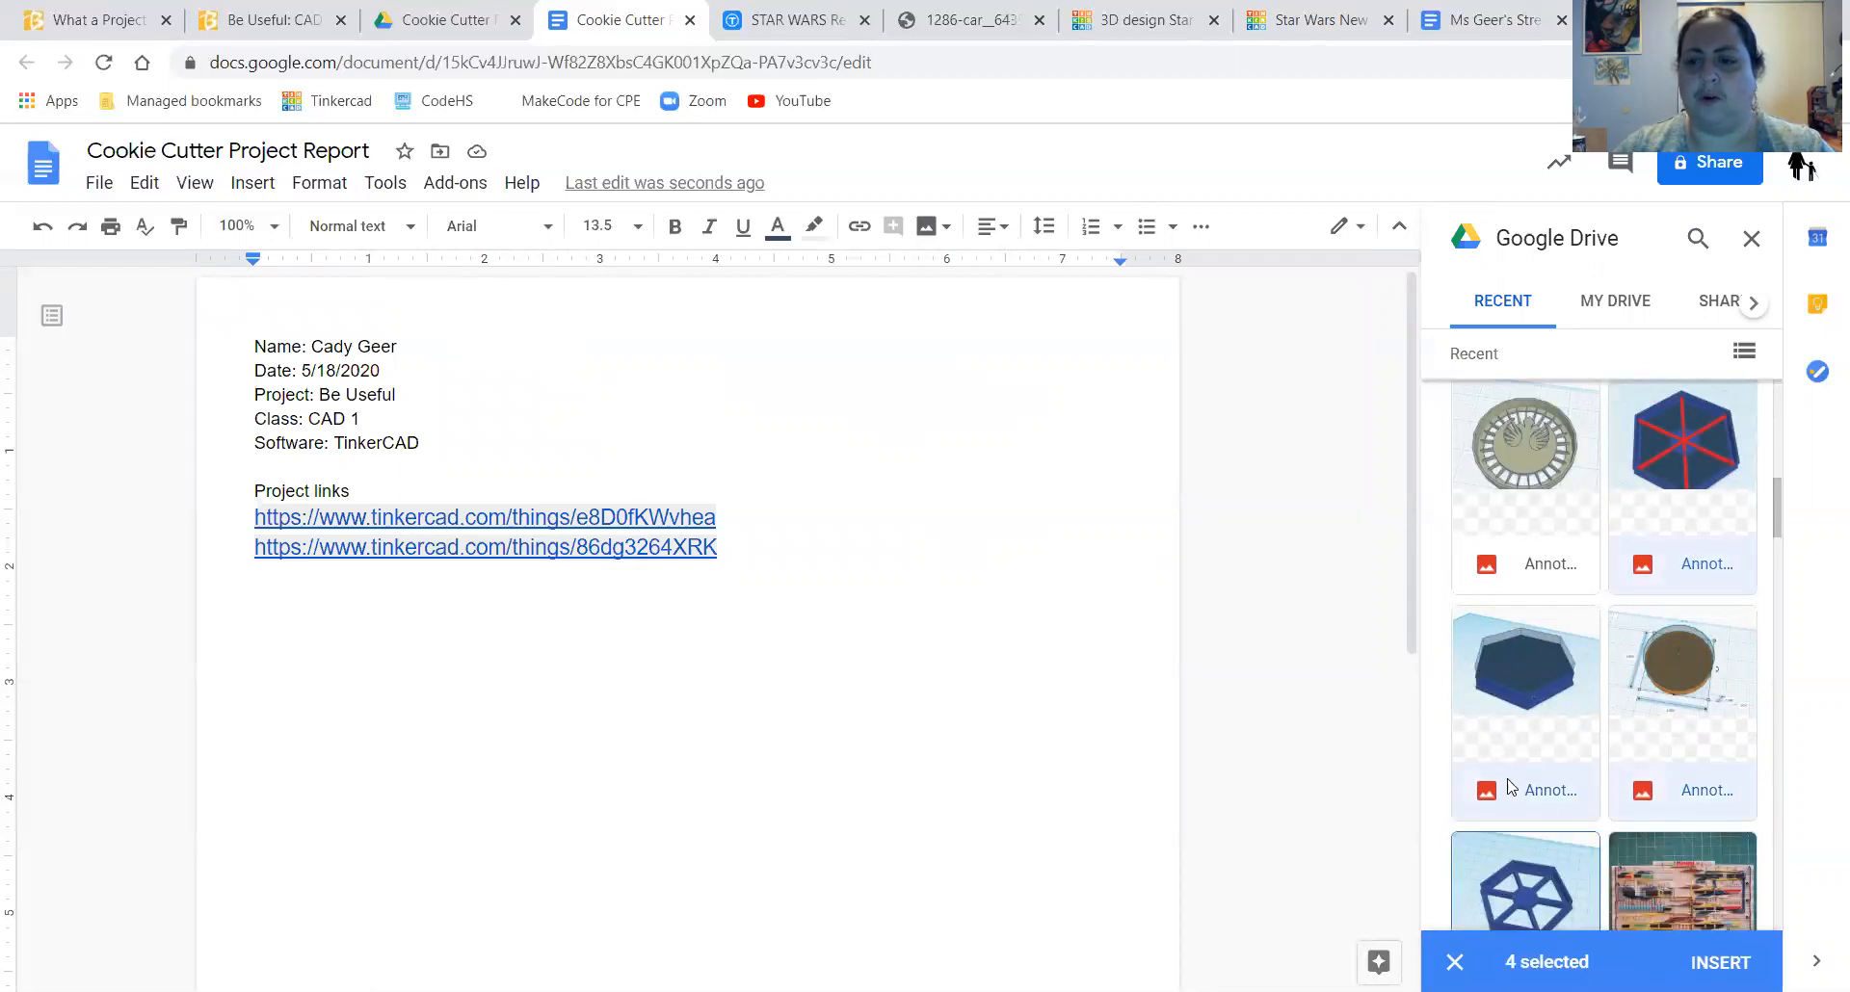
pyautogui.keyDown('ctrl'); pyautogui.click(1689, 676); pyautogui.keyUp('ctrl')
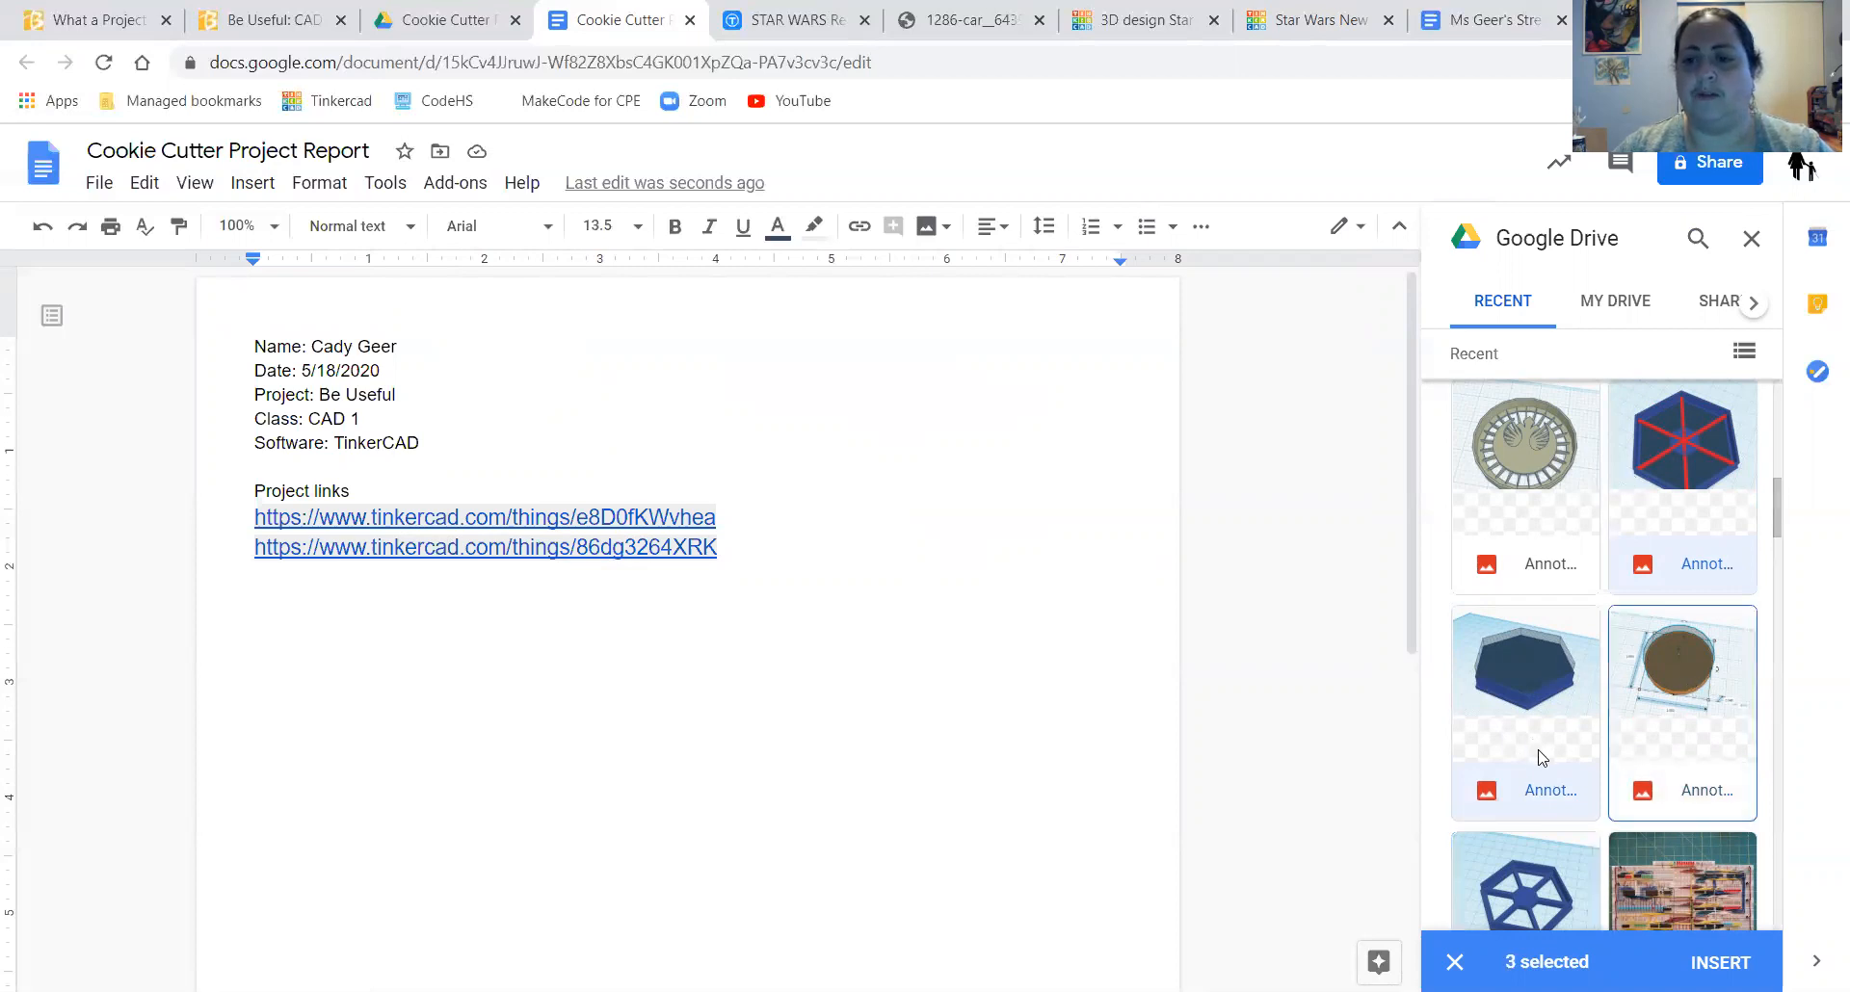
pyautogui.scroll(-2, 1540, 758)
pyautogui.scroll(-6, 1539, 757)
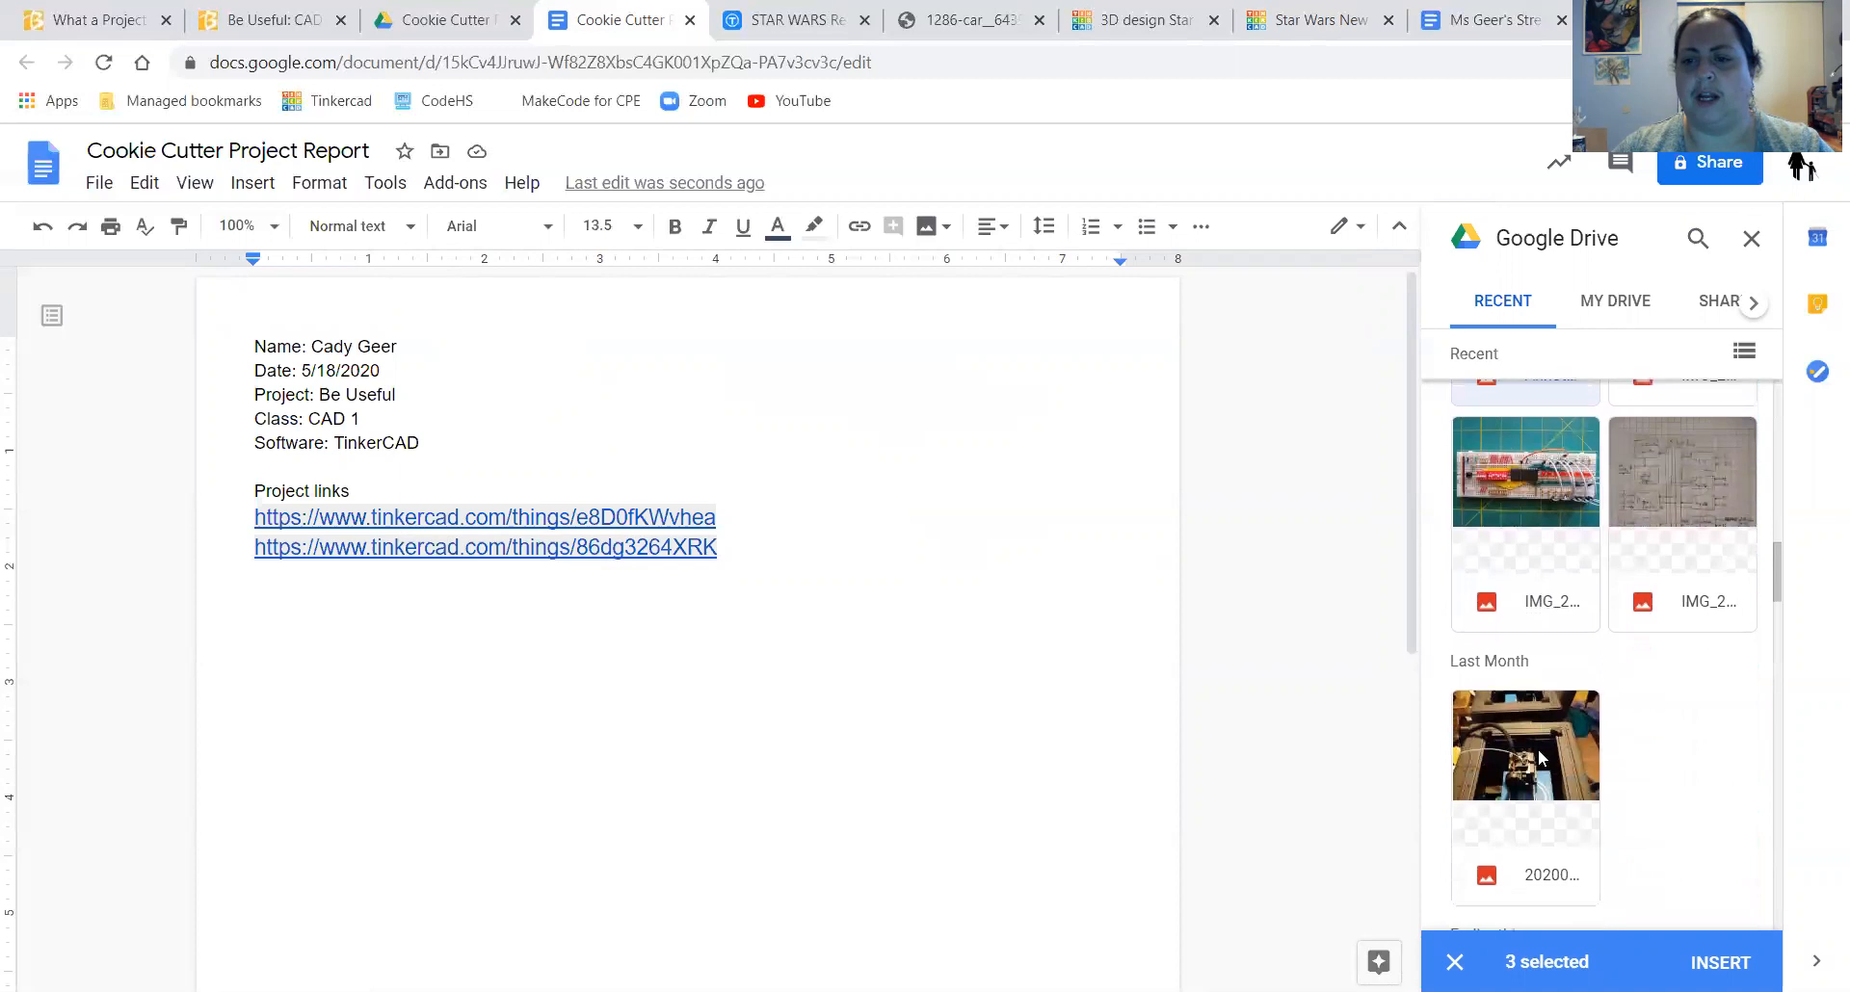
pyautogui.scroll(5, 1539, 756)
pyautogui.click(1720, 963)
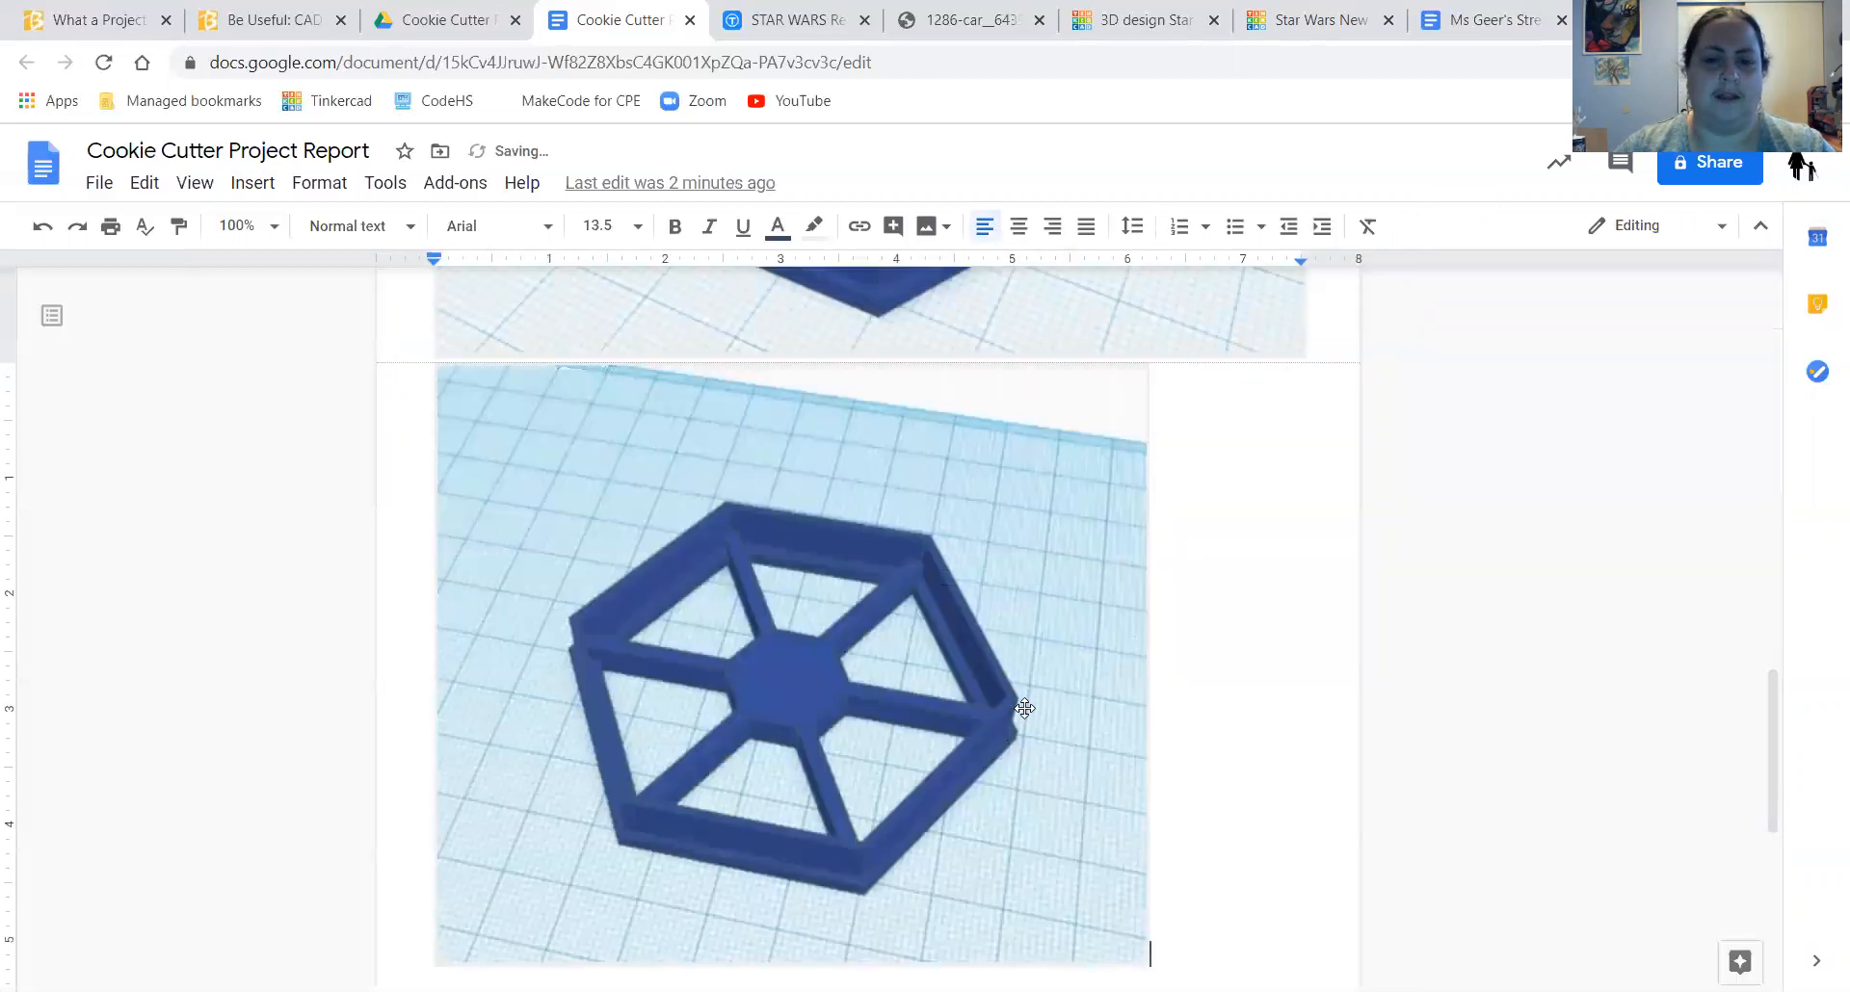
# - Review the inserted cookie cutter images in the report and place the text cursor after the second Tinkercad link
pyautogui.scroll(15, 1024, 708)
pyautogui.scroll(-5, 1038, 683)
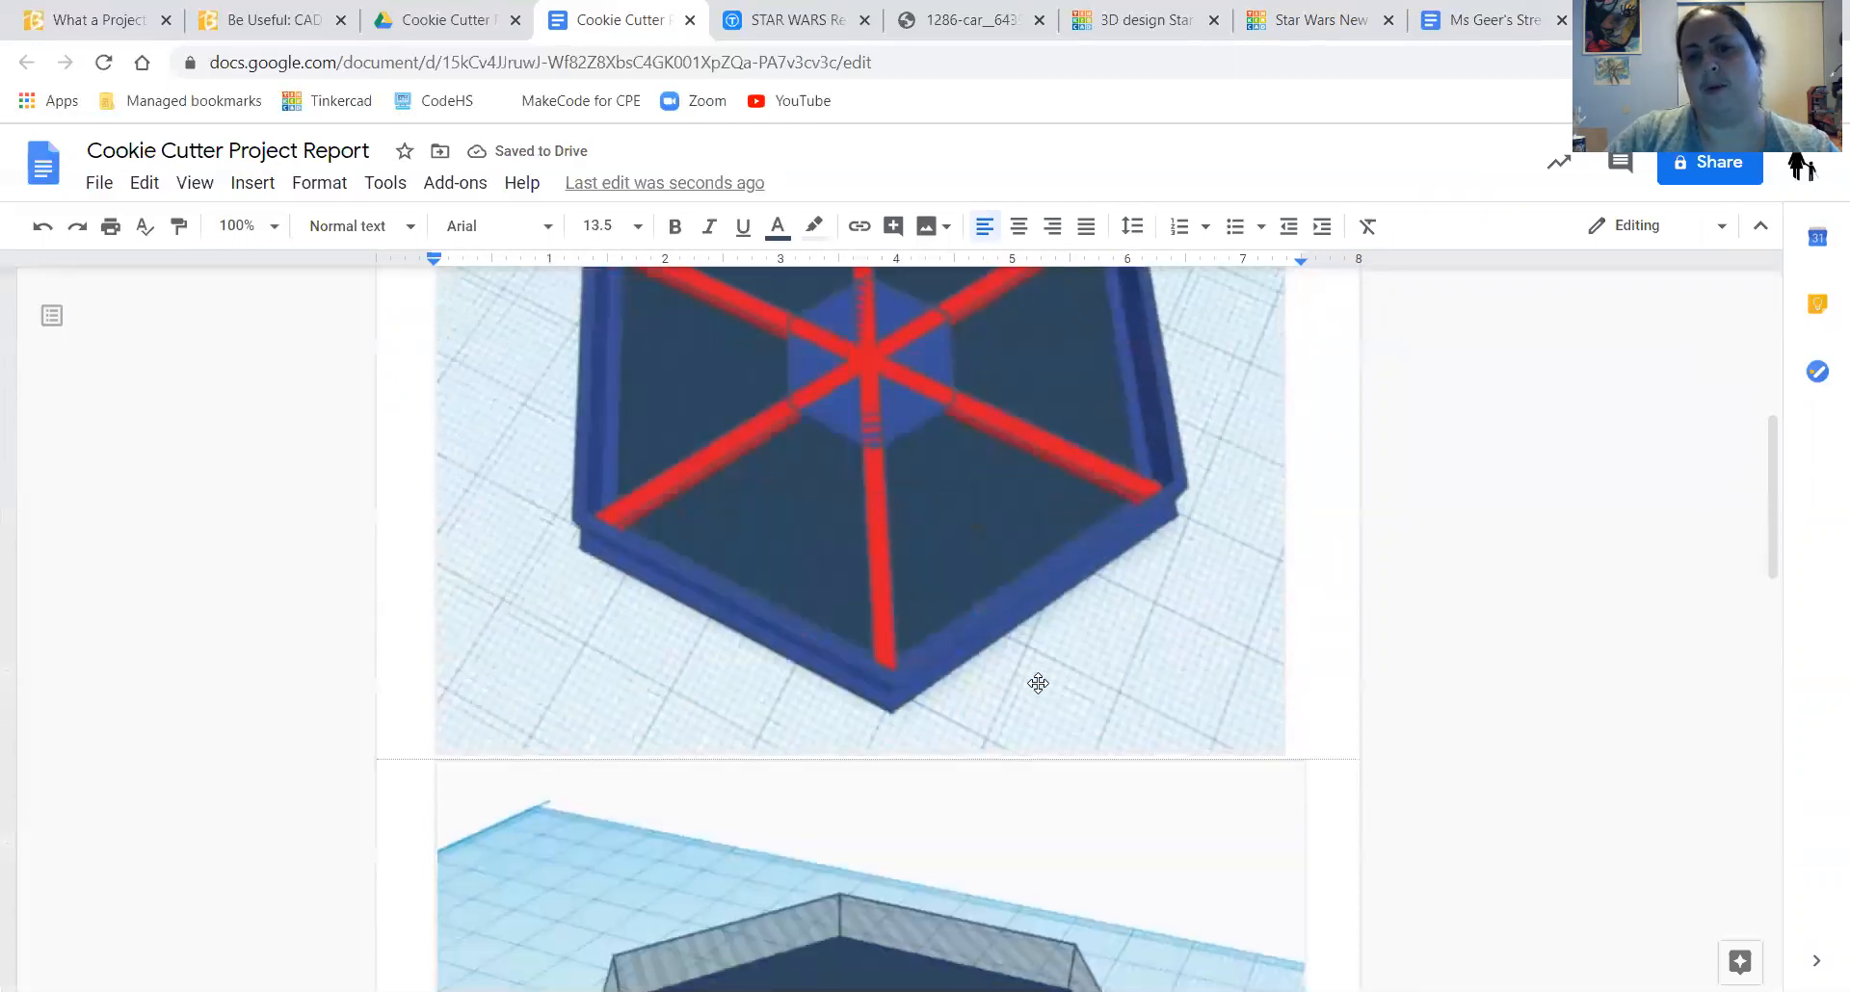
pyautogui.scroll(3, 1038, 684)
pyautogui.click(963, 616)
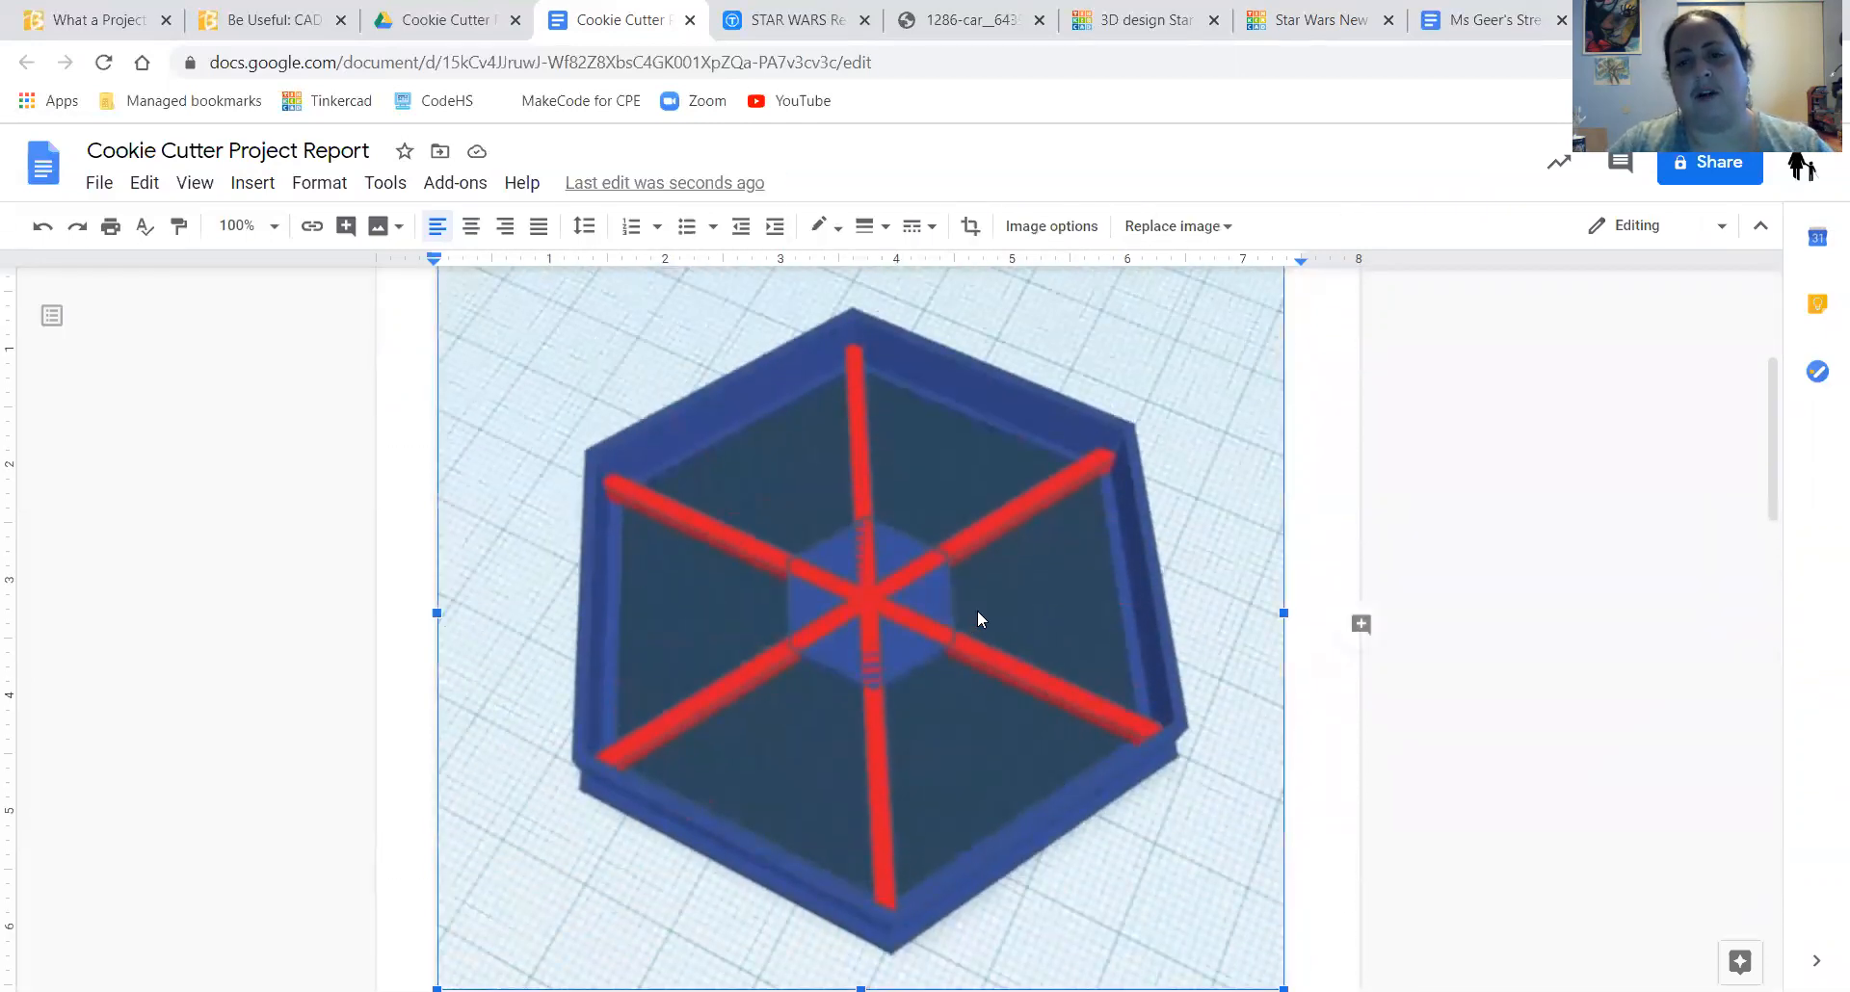
pyautogui.scroll(1, 977, 610)
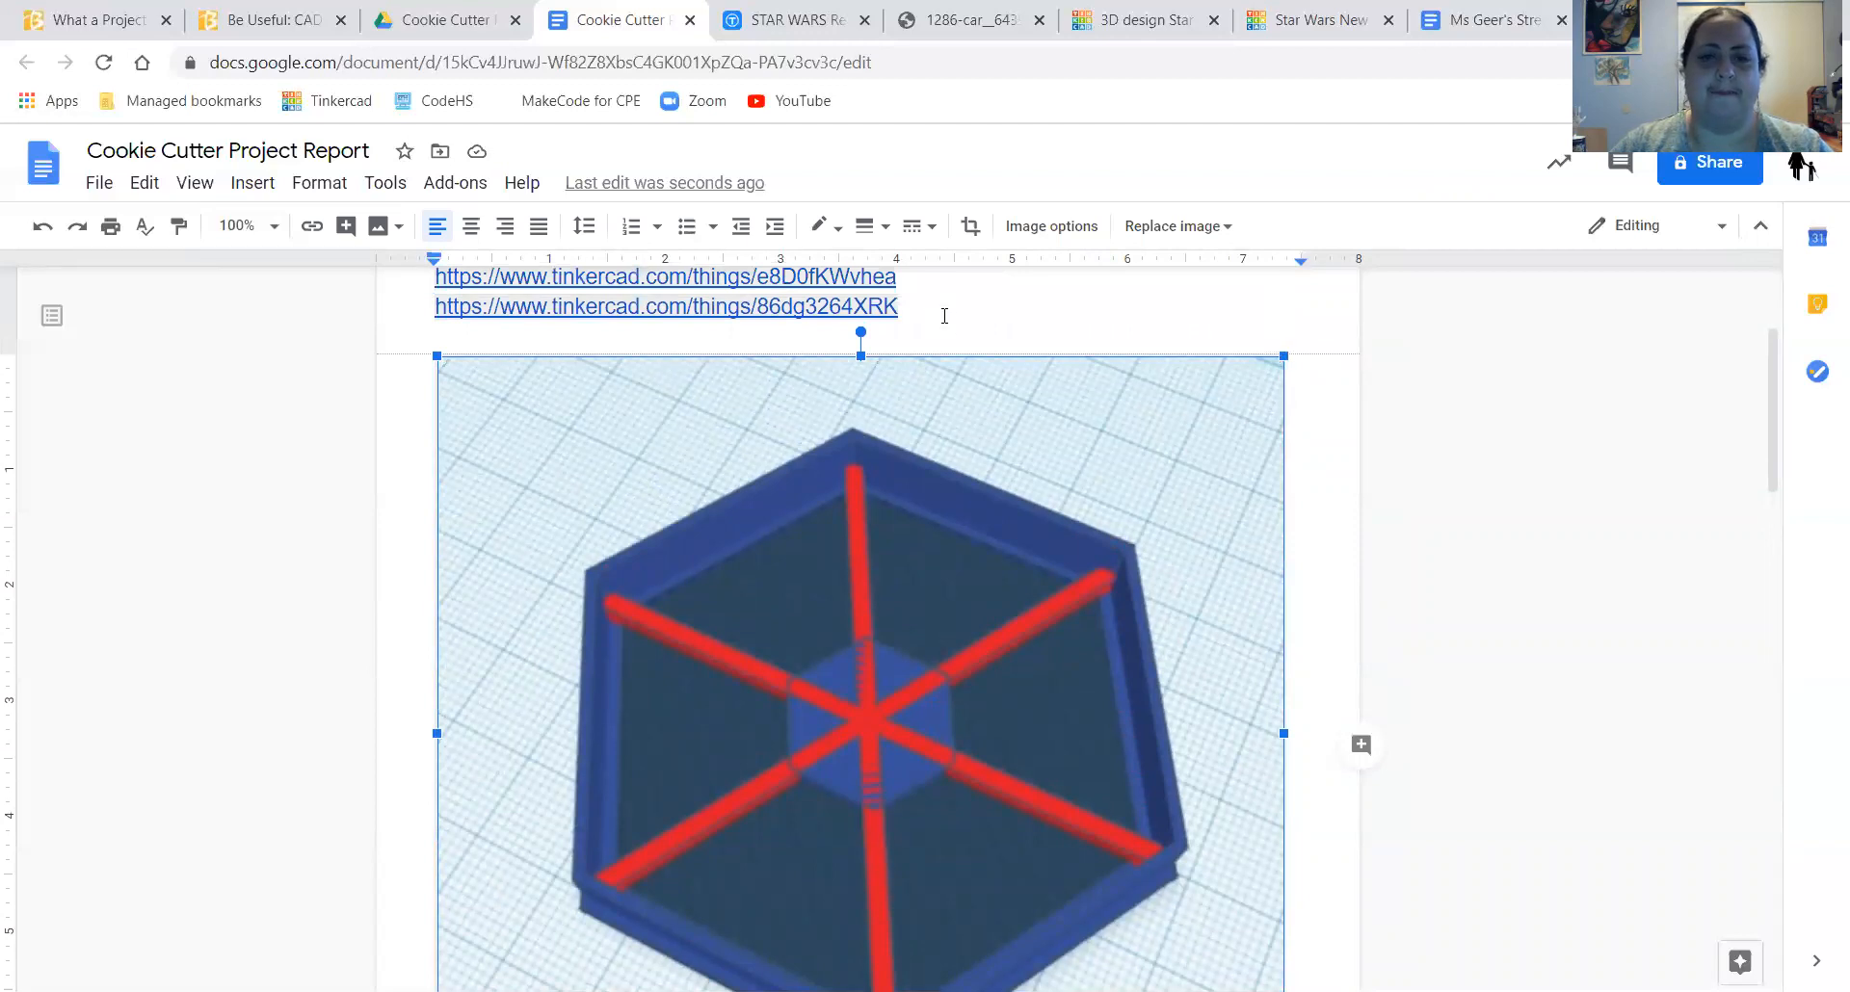
pyautogui.click(960, 318)
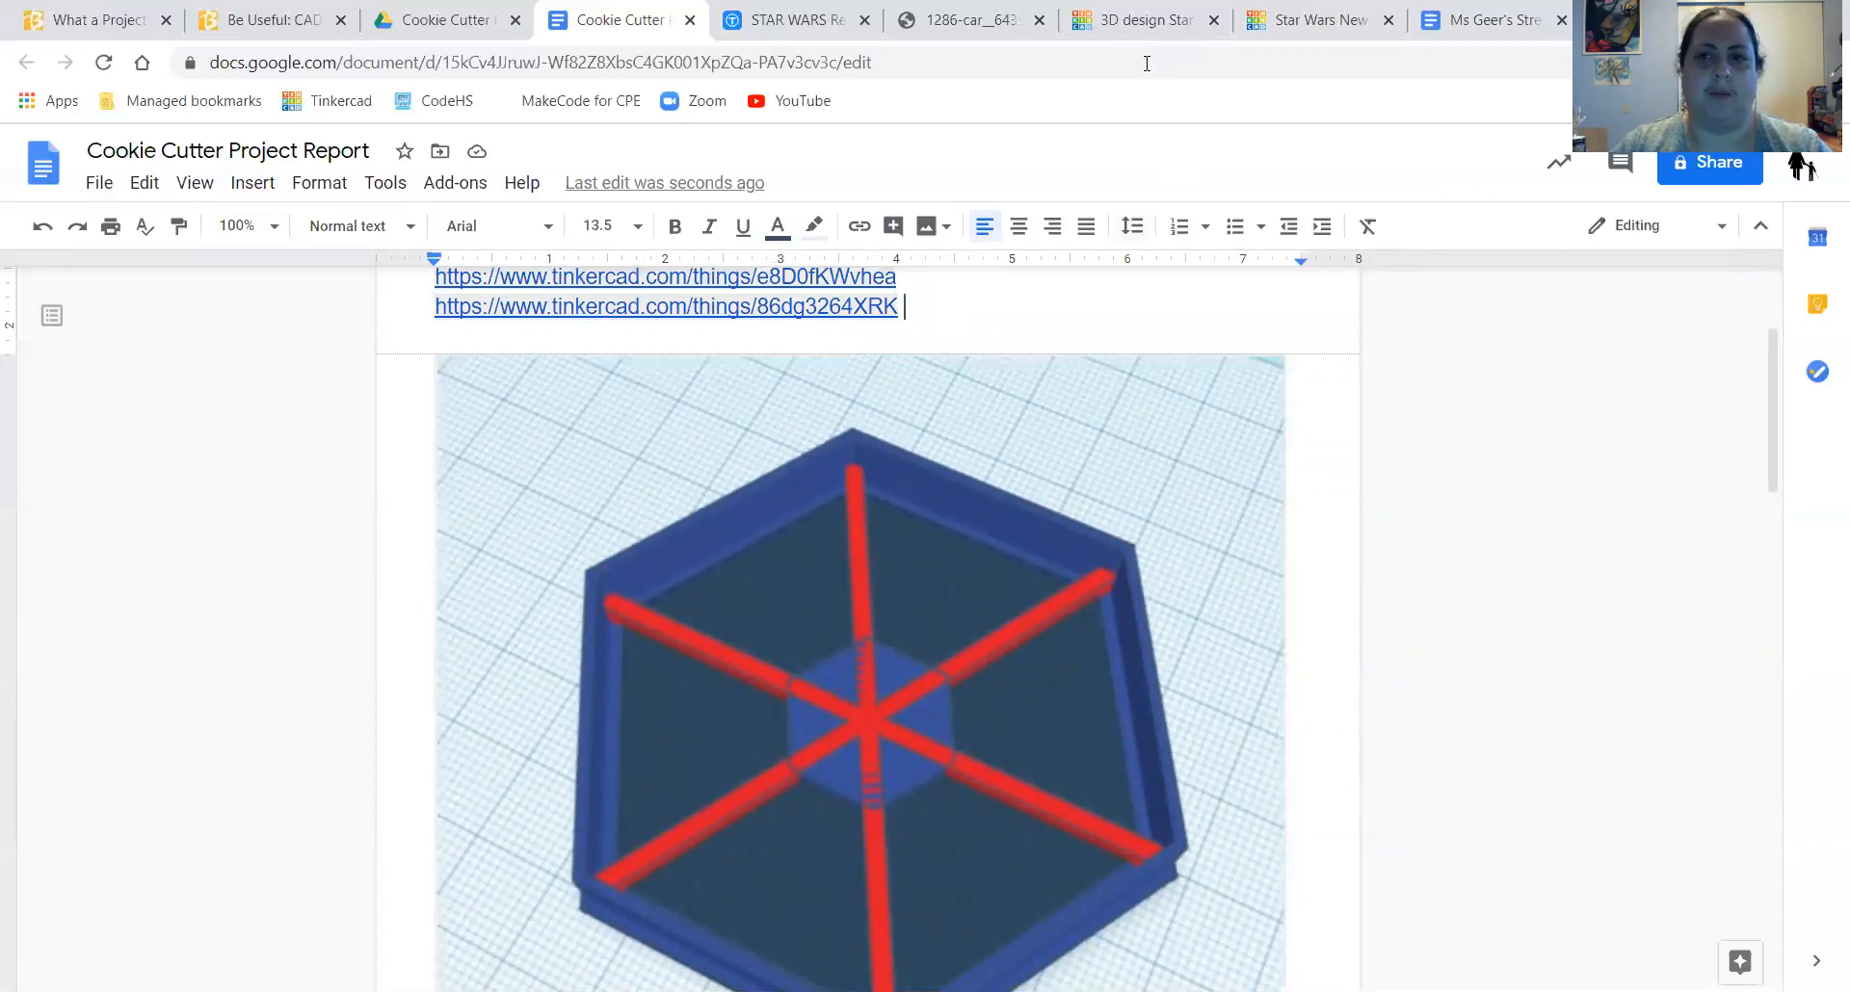
# - Switch to the New Jedi Order design in Tinkercad, view it from another angle, and return to the report
pyautogui.click(1120, 20)
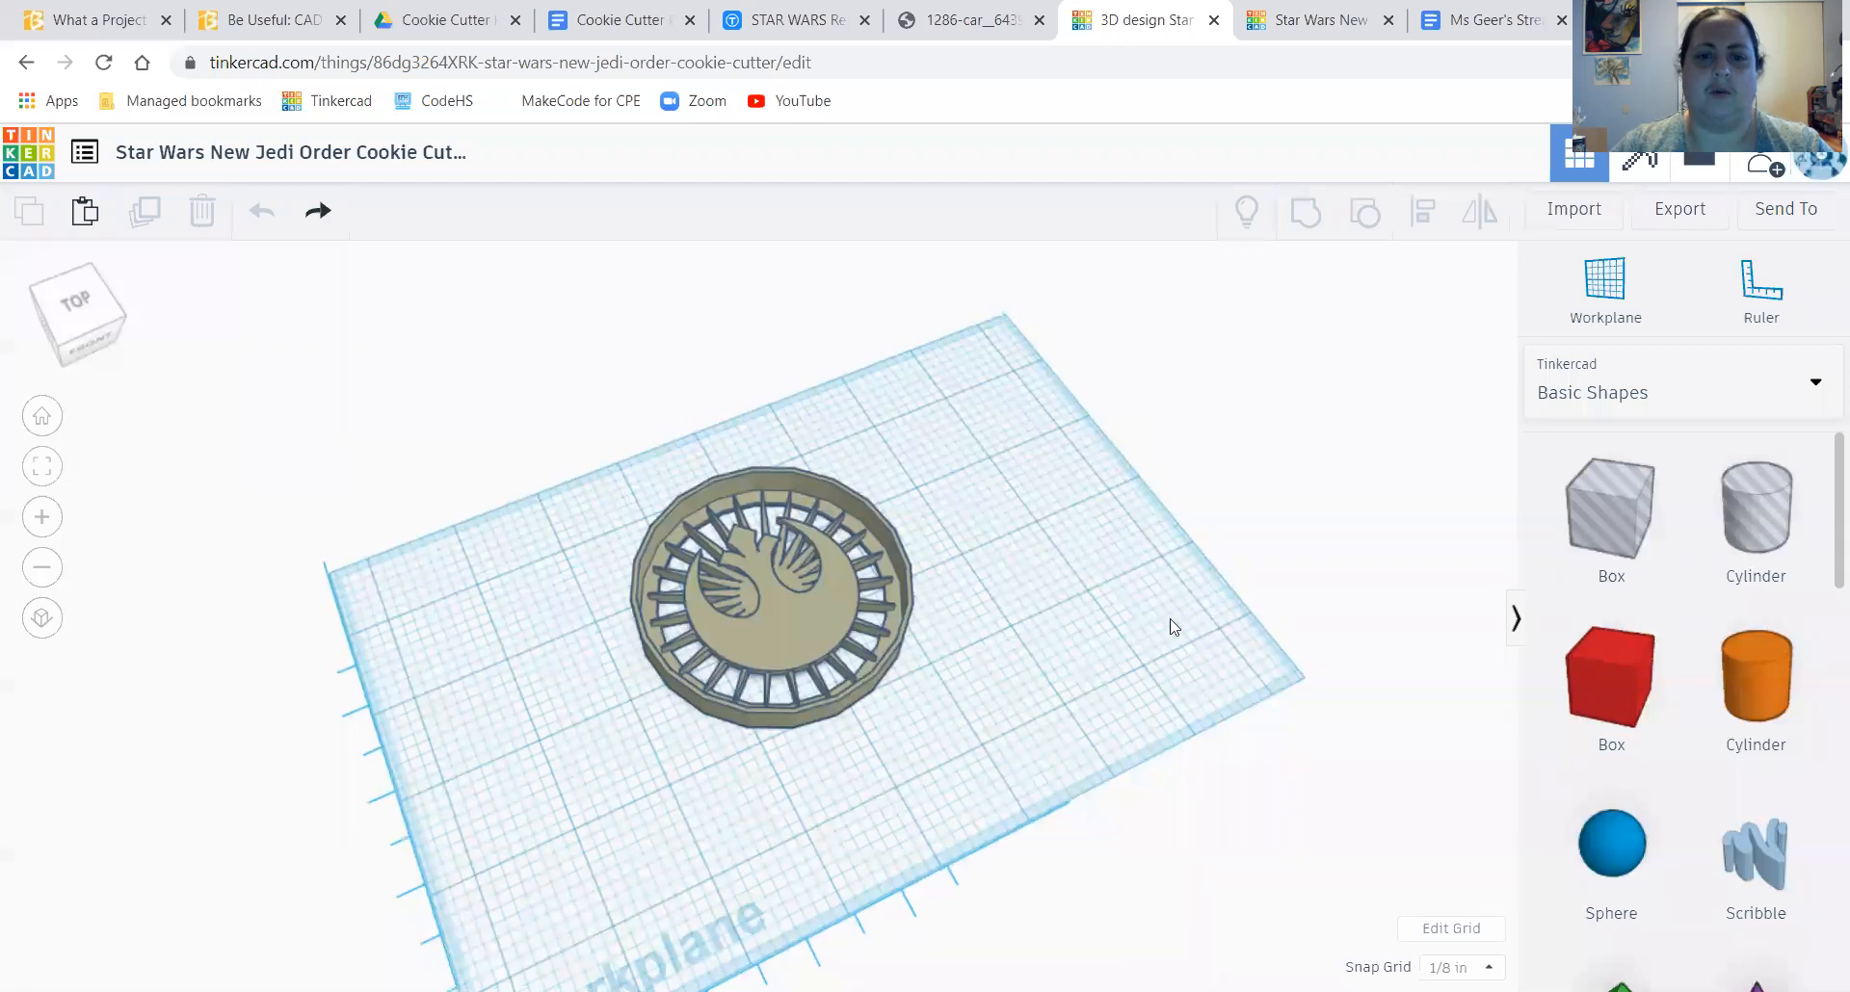
pyautogui.moveTo(1104, 624); pyautogui.dragTo(648, 765)
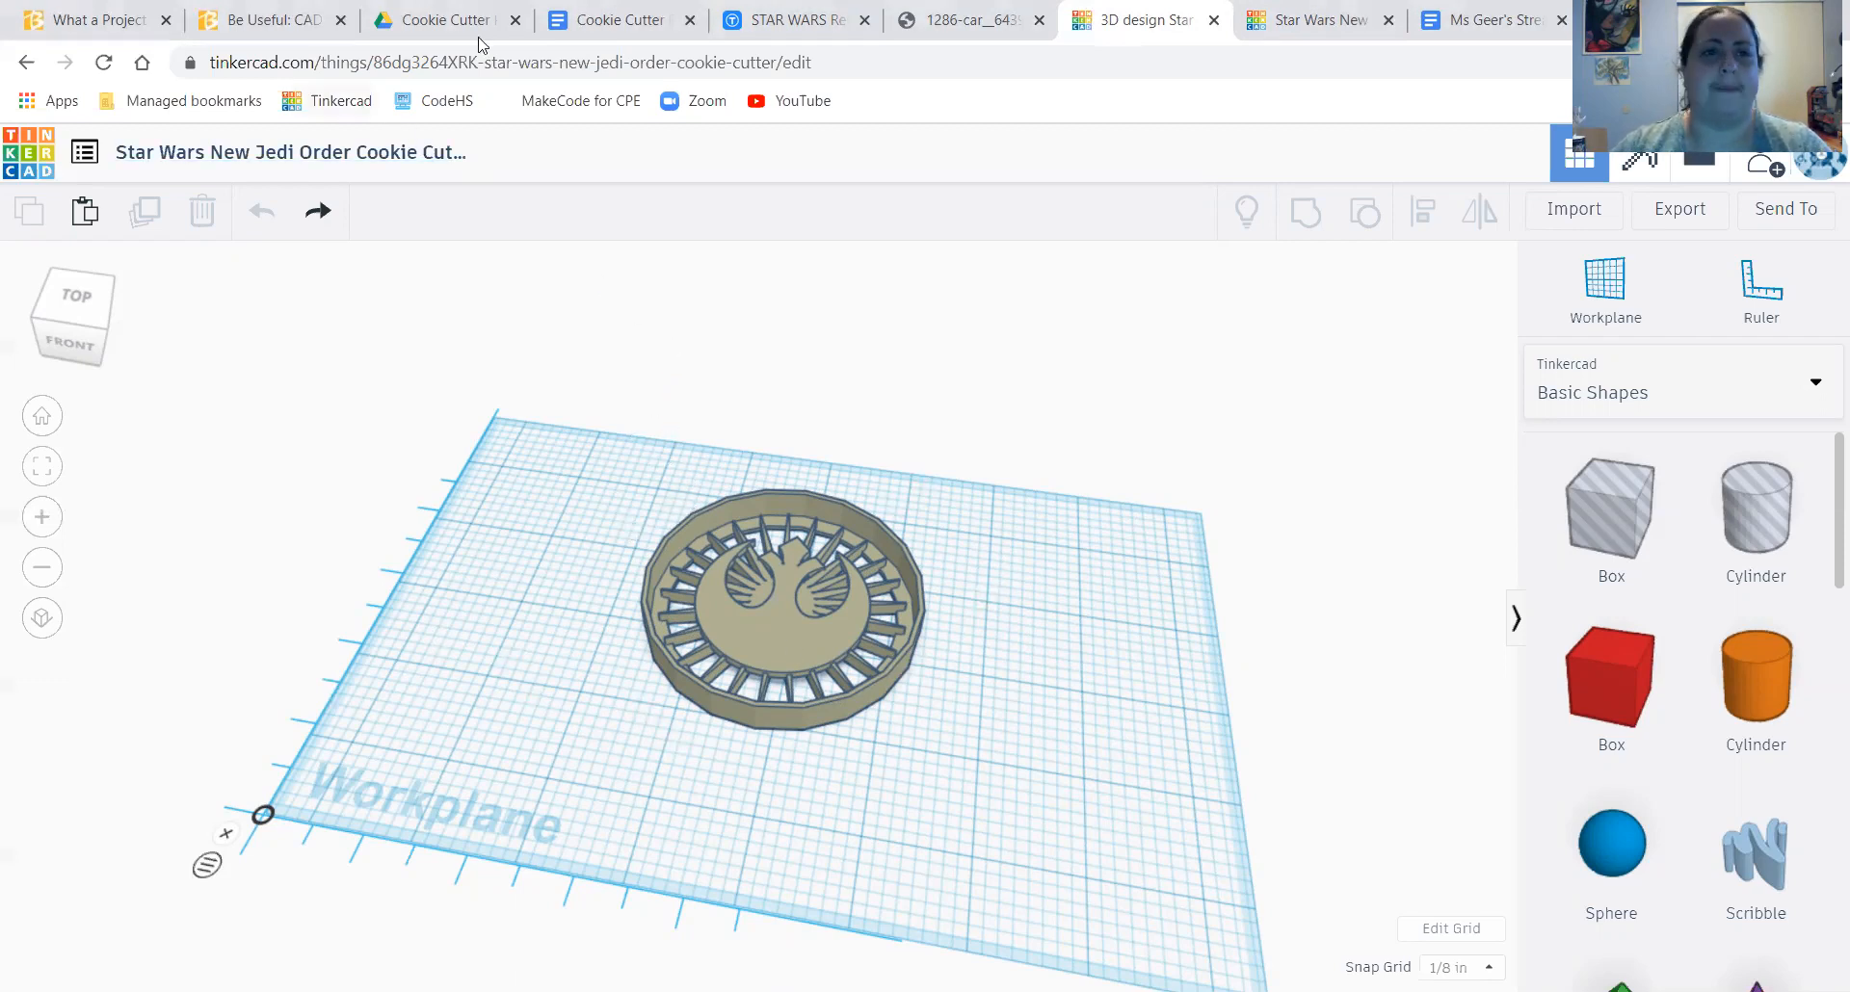
pyautogui.click(591, 18)
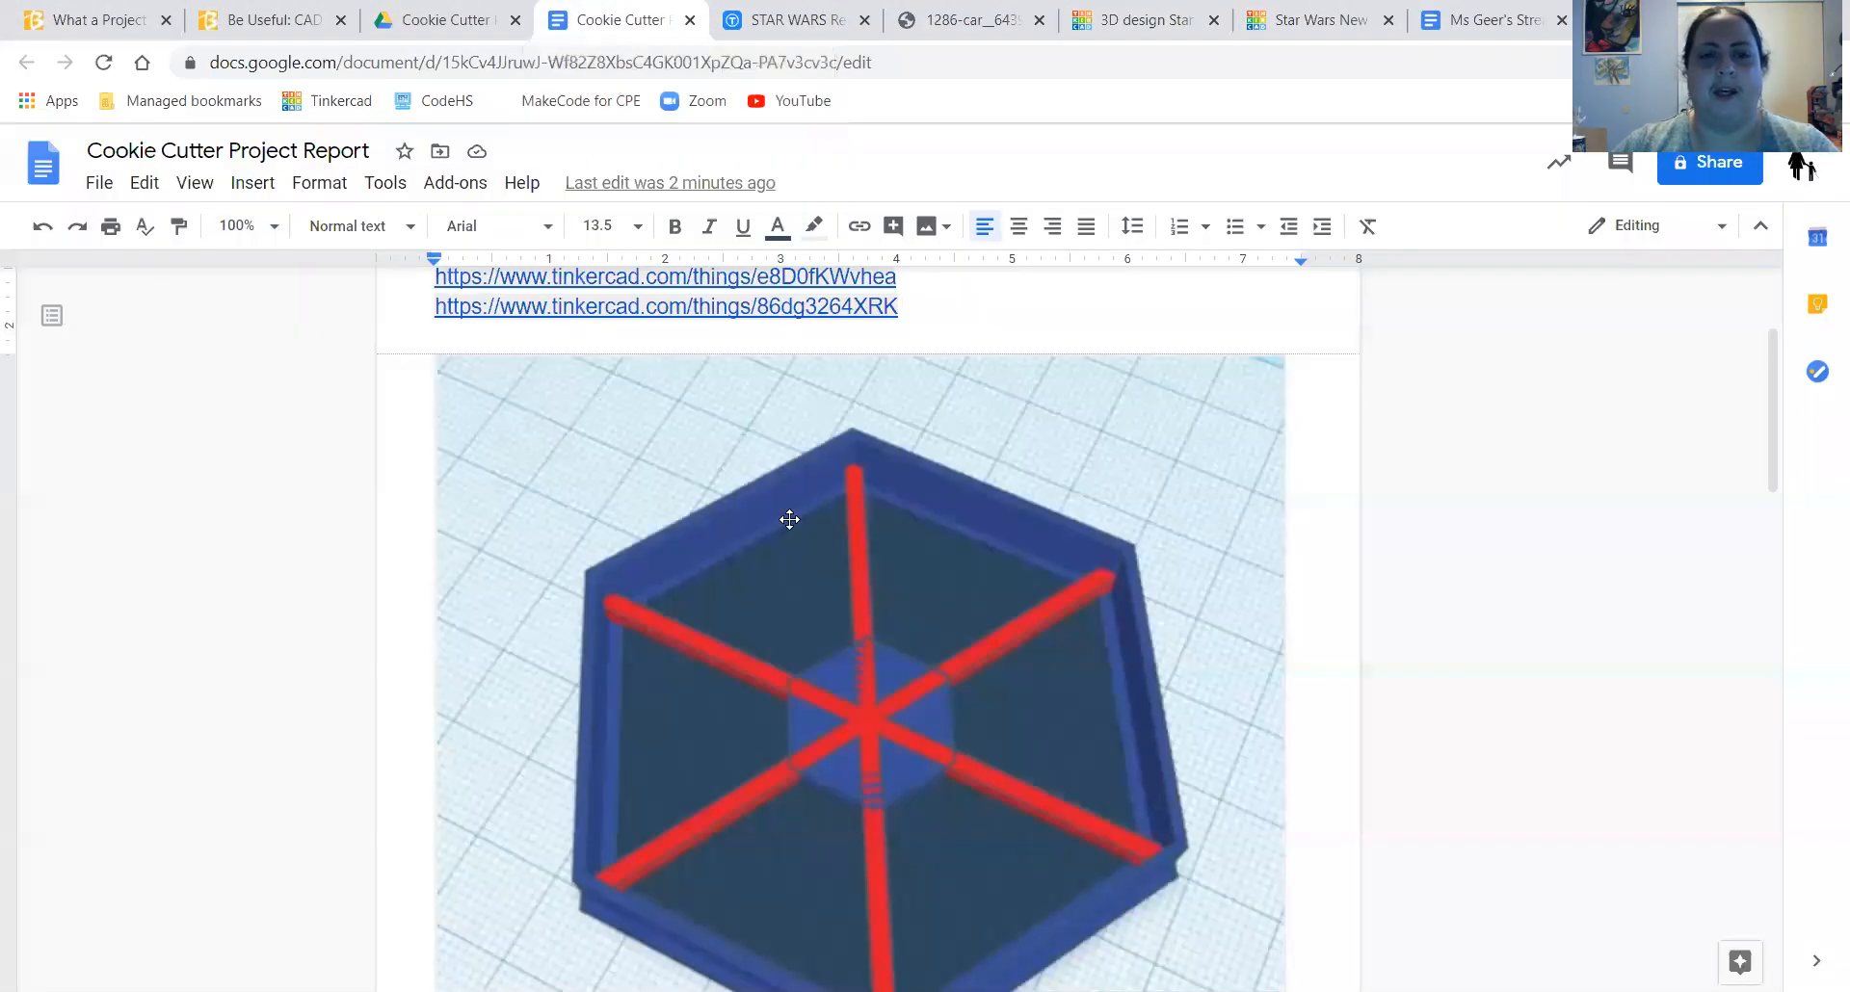
# - Shrink the red-spoked hexagon image to about 4.3 inches wide
pyautogui.scroll(-1, 789, 519)
pyautogui.scroll(2, 789, 519)
pyautogui.click(855, 552)
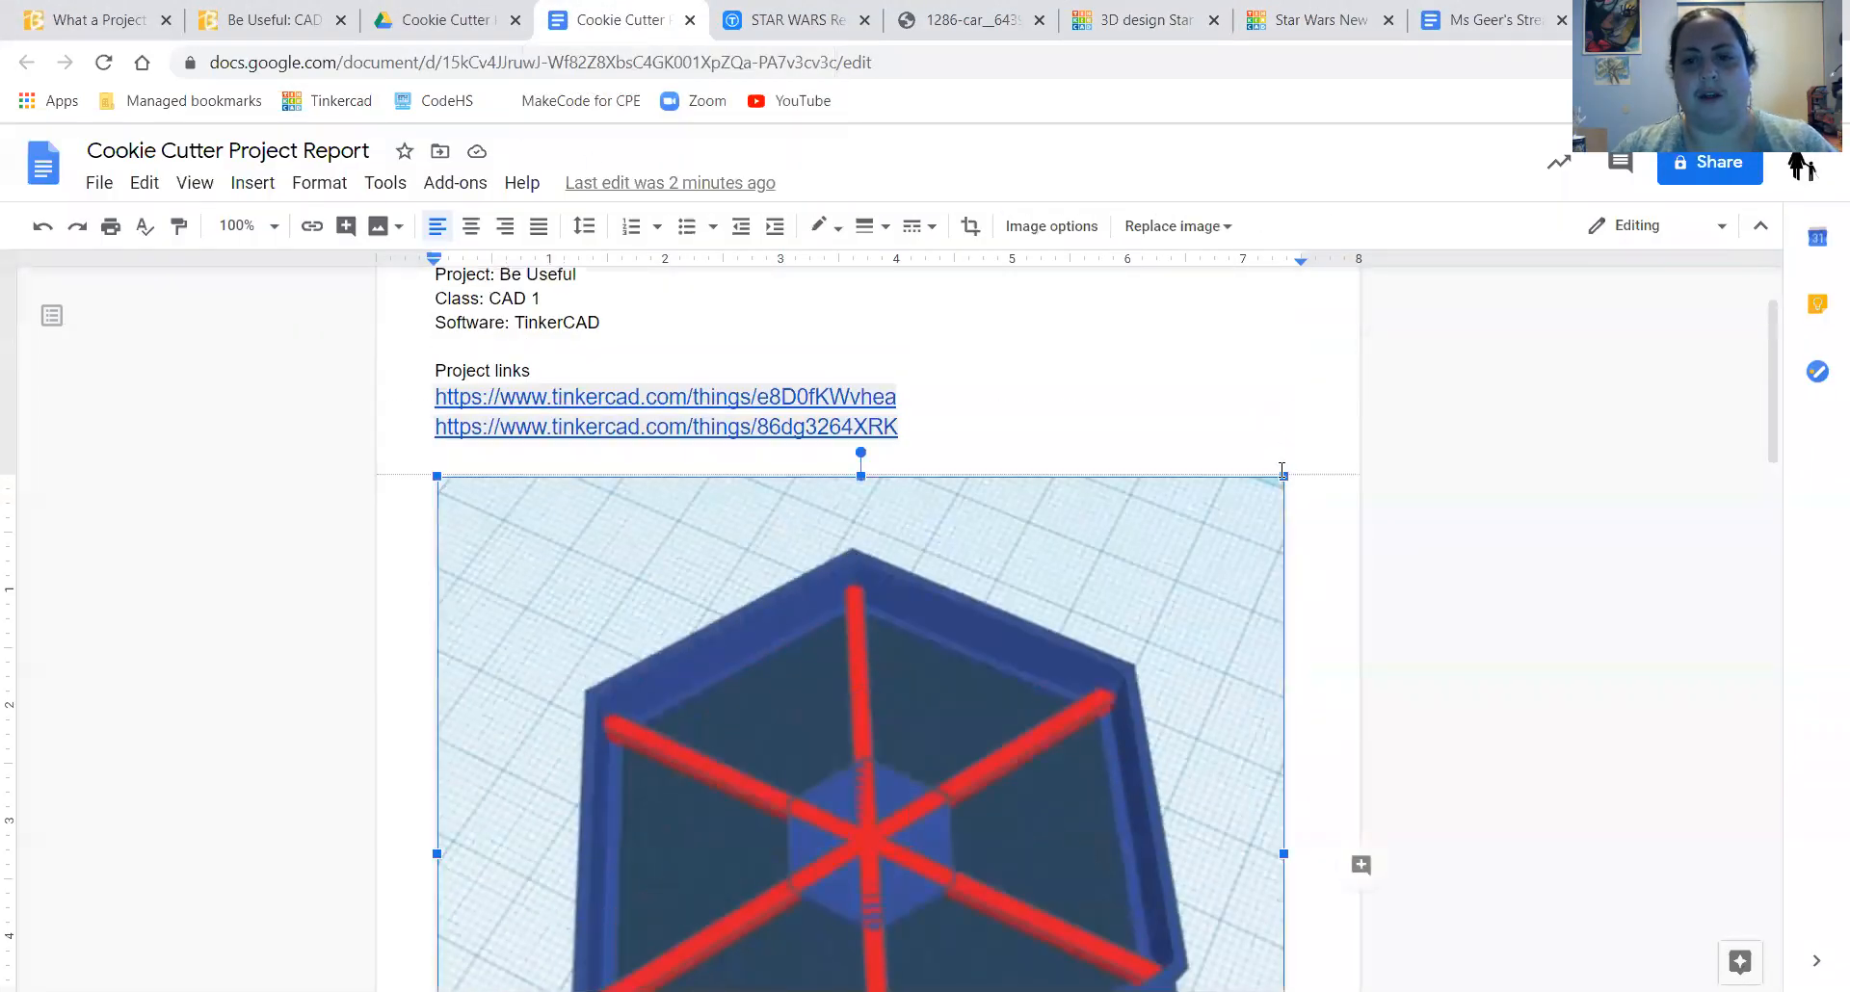
pyautogui.moveTo(1279, 477); pyautogui.dragTo(518, 798)
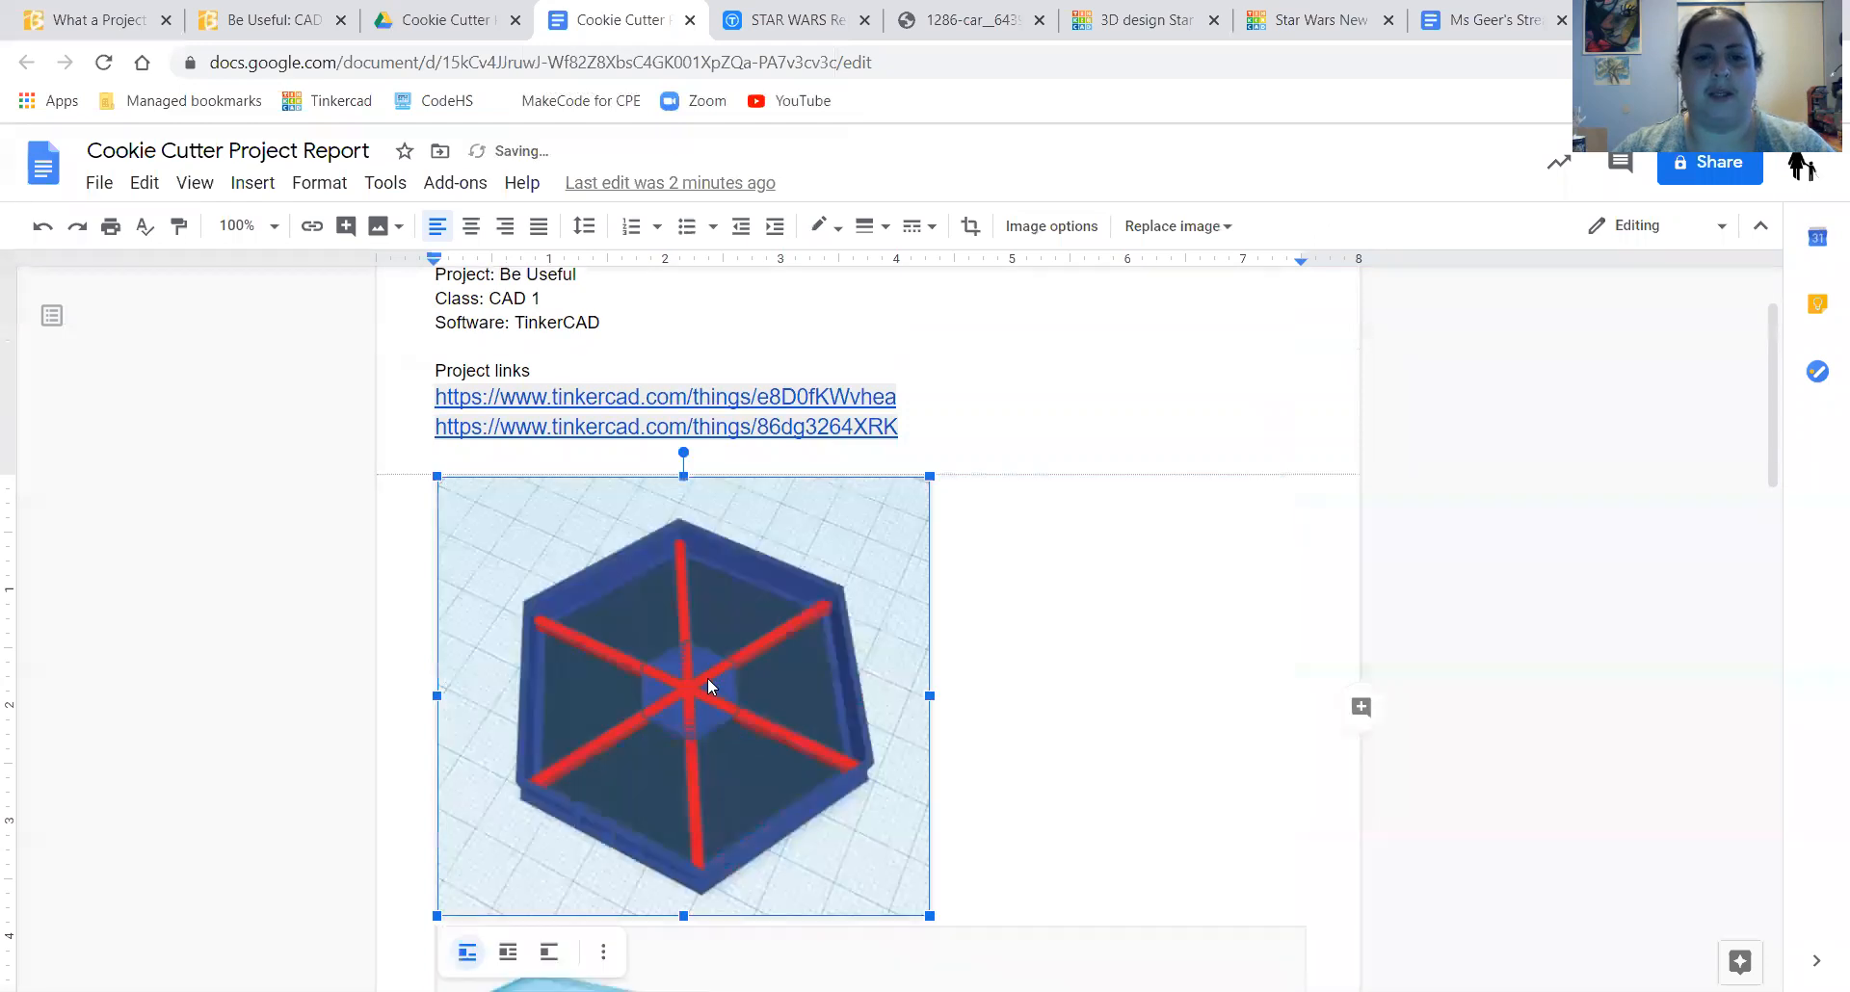
# - Shrink the solid hexagon image to about 4.2 inches wide and the open-spoked cutter image to about 4 inches wide
pyautogui.scroll(-3, 718, 645)
pyautogui.click(1181, 673)
pyautogui.scroll(-2, 1263, 425)
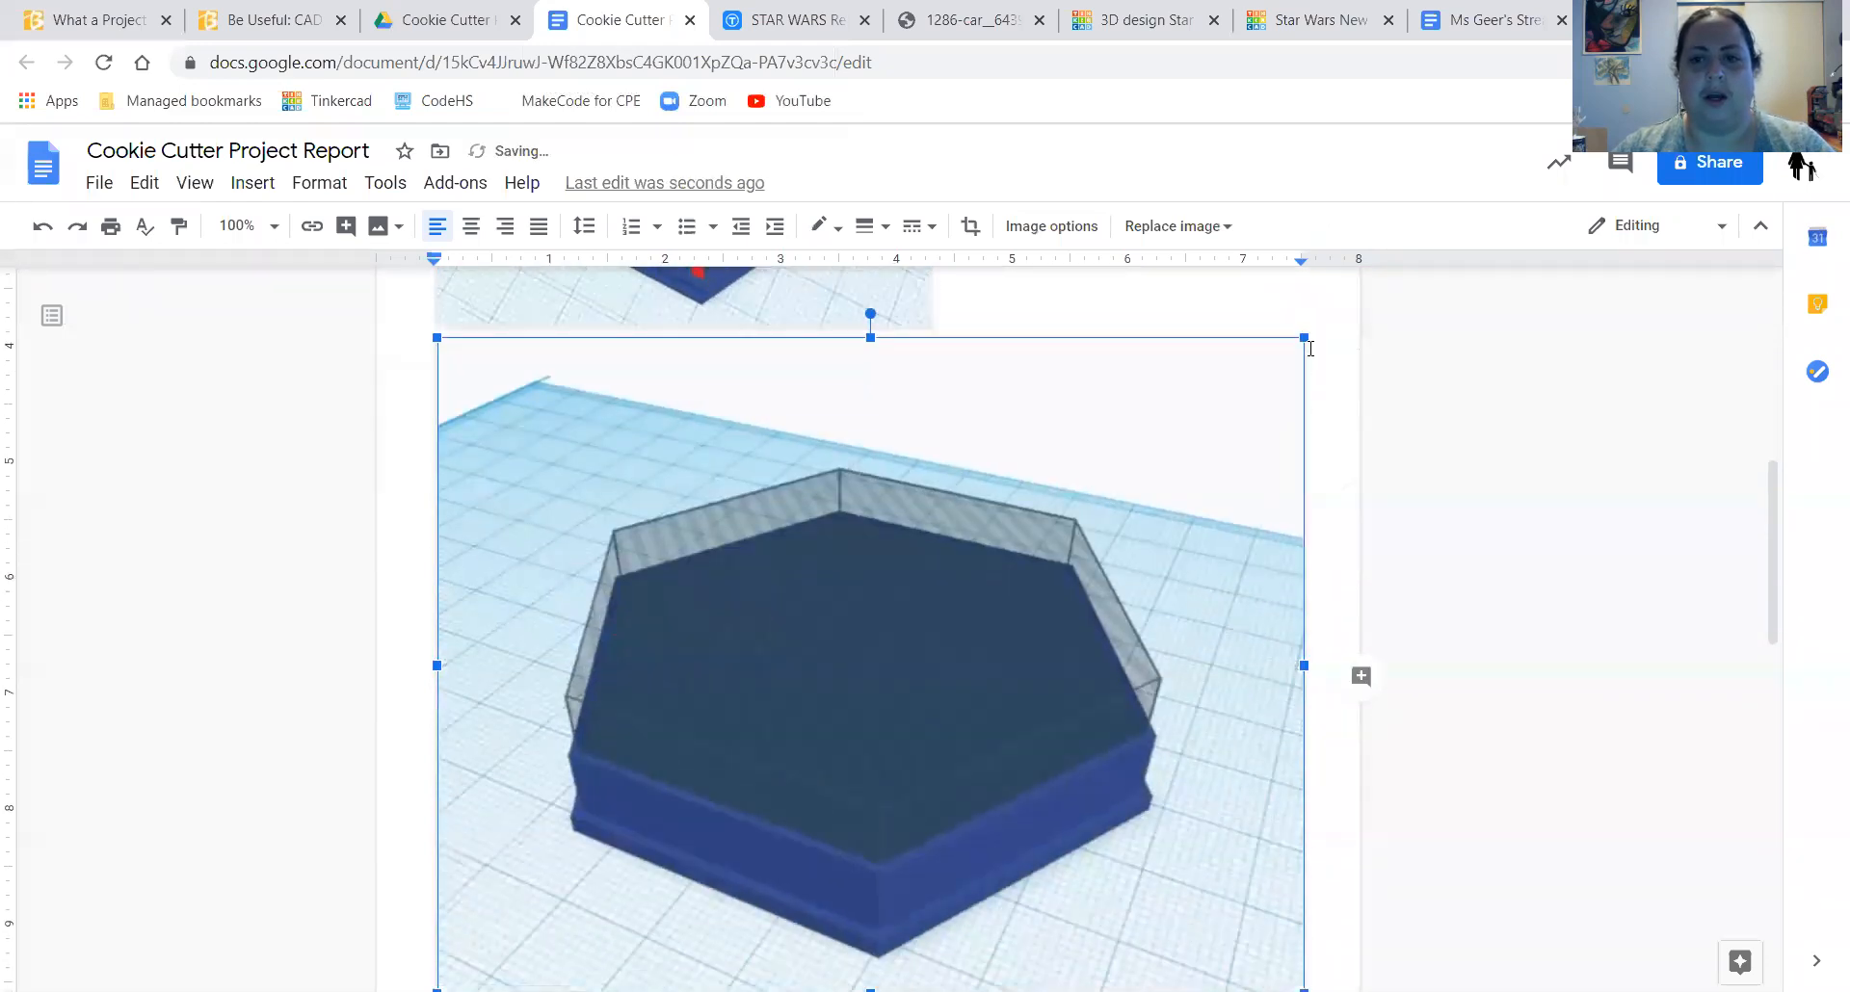
pyautogui.moveTo(1302, 334); pyautogui.dragTo(796, 629)
pyautogui.scroll(-3, 996, 606)
pyautogui.click(992, 607)
pyautogui.moveTo(1146, 356); pyautogui.dragTo(878, 549)
# - Set the red-spoked hexagon image to wrap text and reduce it to about 3.8 inches wide
pyautogui.scroll(6, 877, 554)
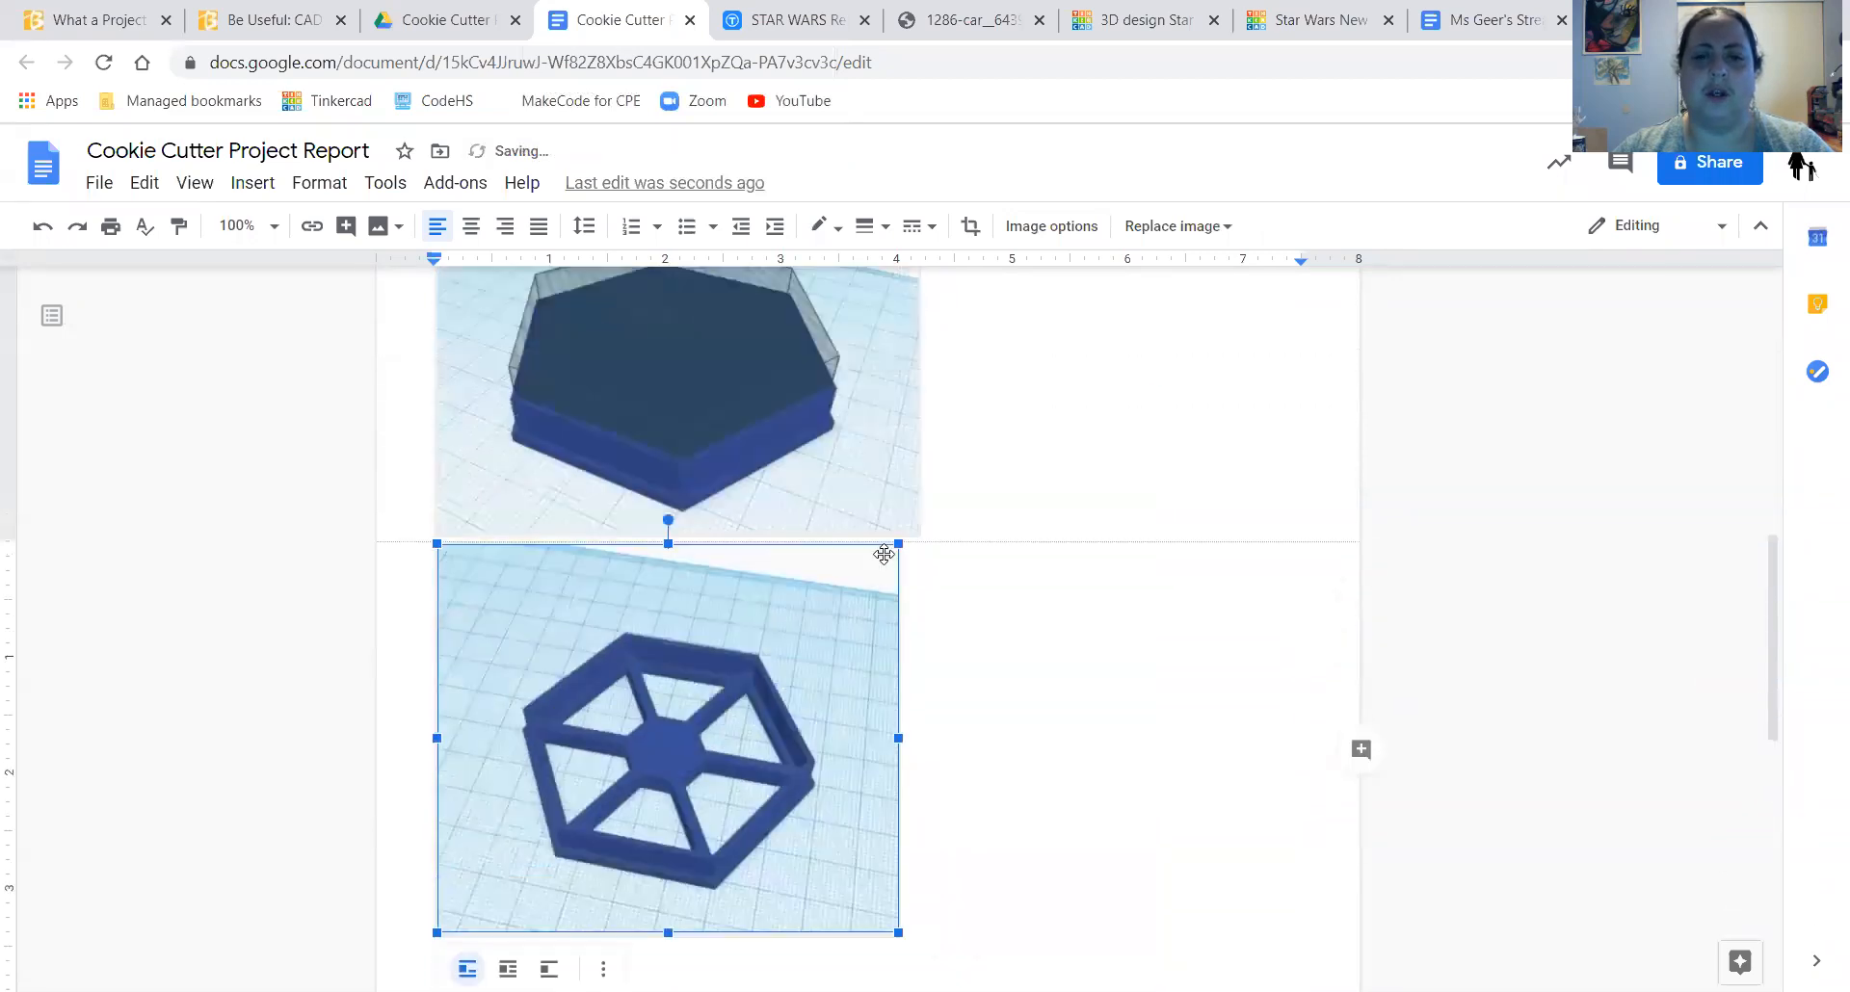
pyautogui.click(895, 576)
pyautogui.moveTo(931, 489); pyautogui.dragTo(866, 533)
pyautogui.scroll(-3, 767, 702)
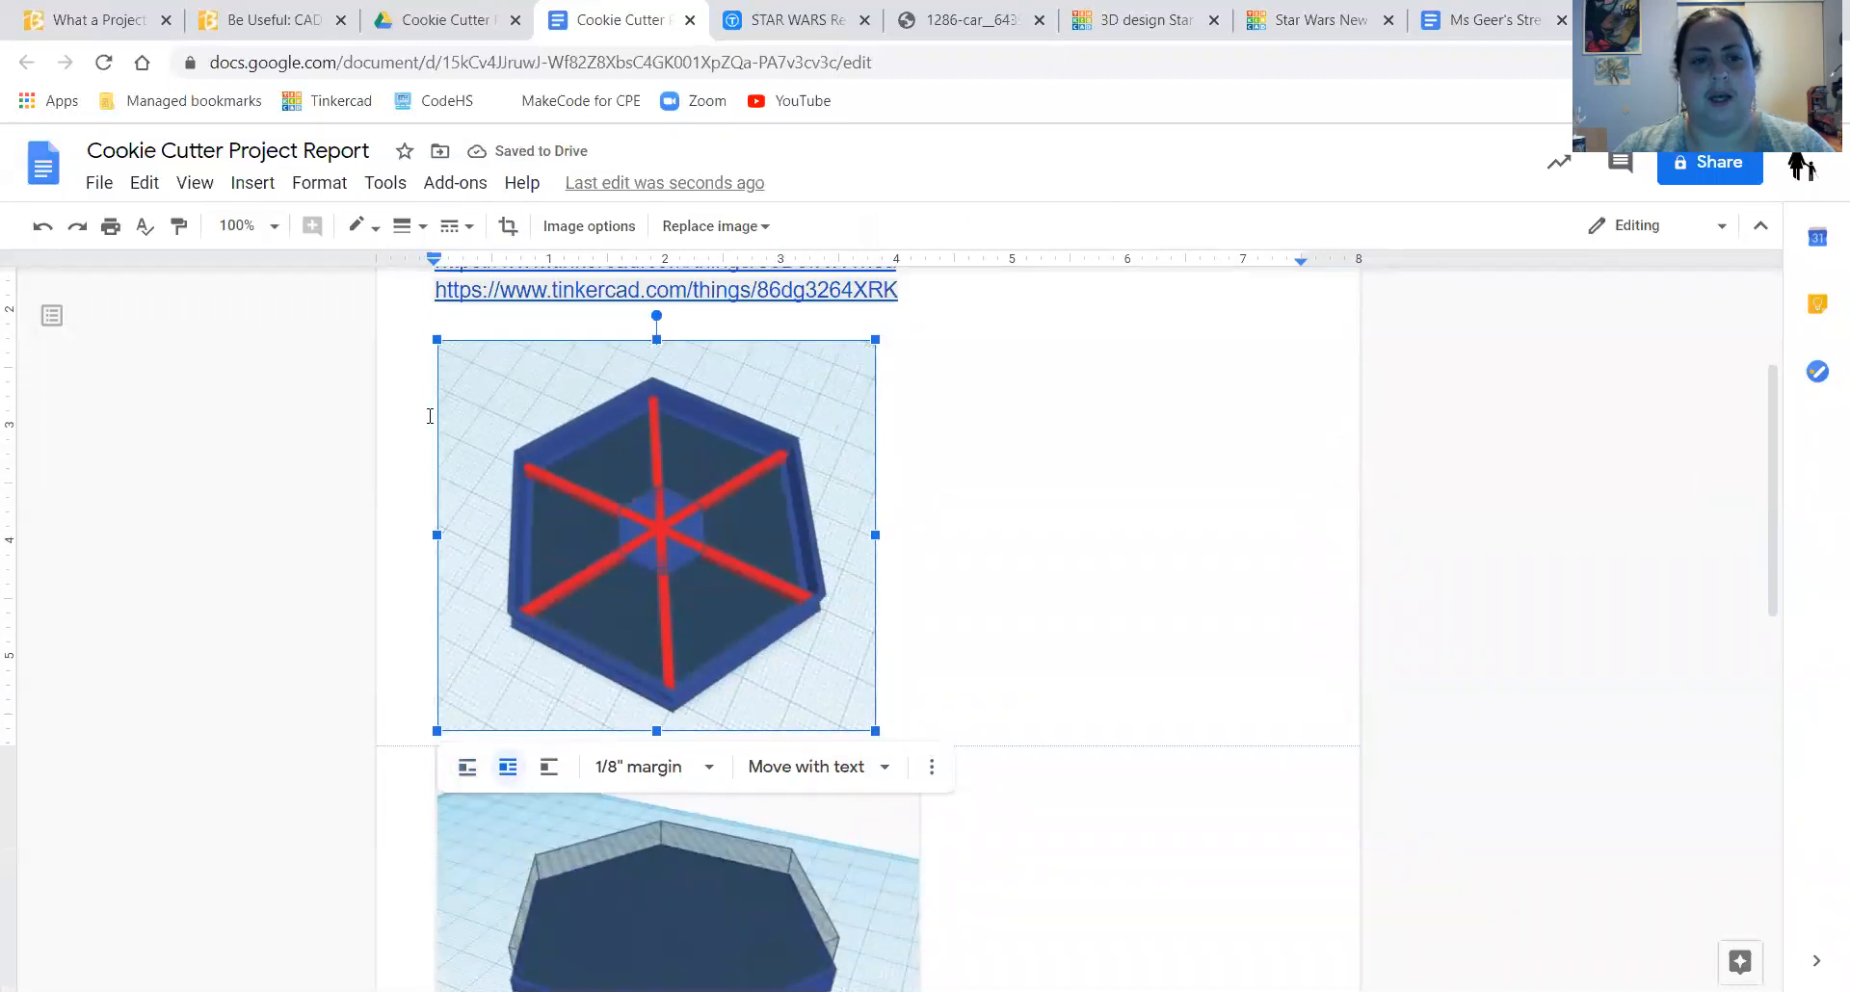
# - Write "In order to make this cookie cutter" beside the red-spoked hexagon image
pyautogui.click(921, 372)
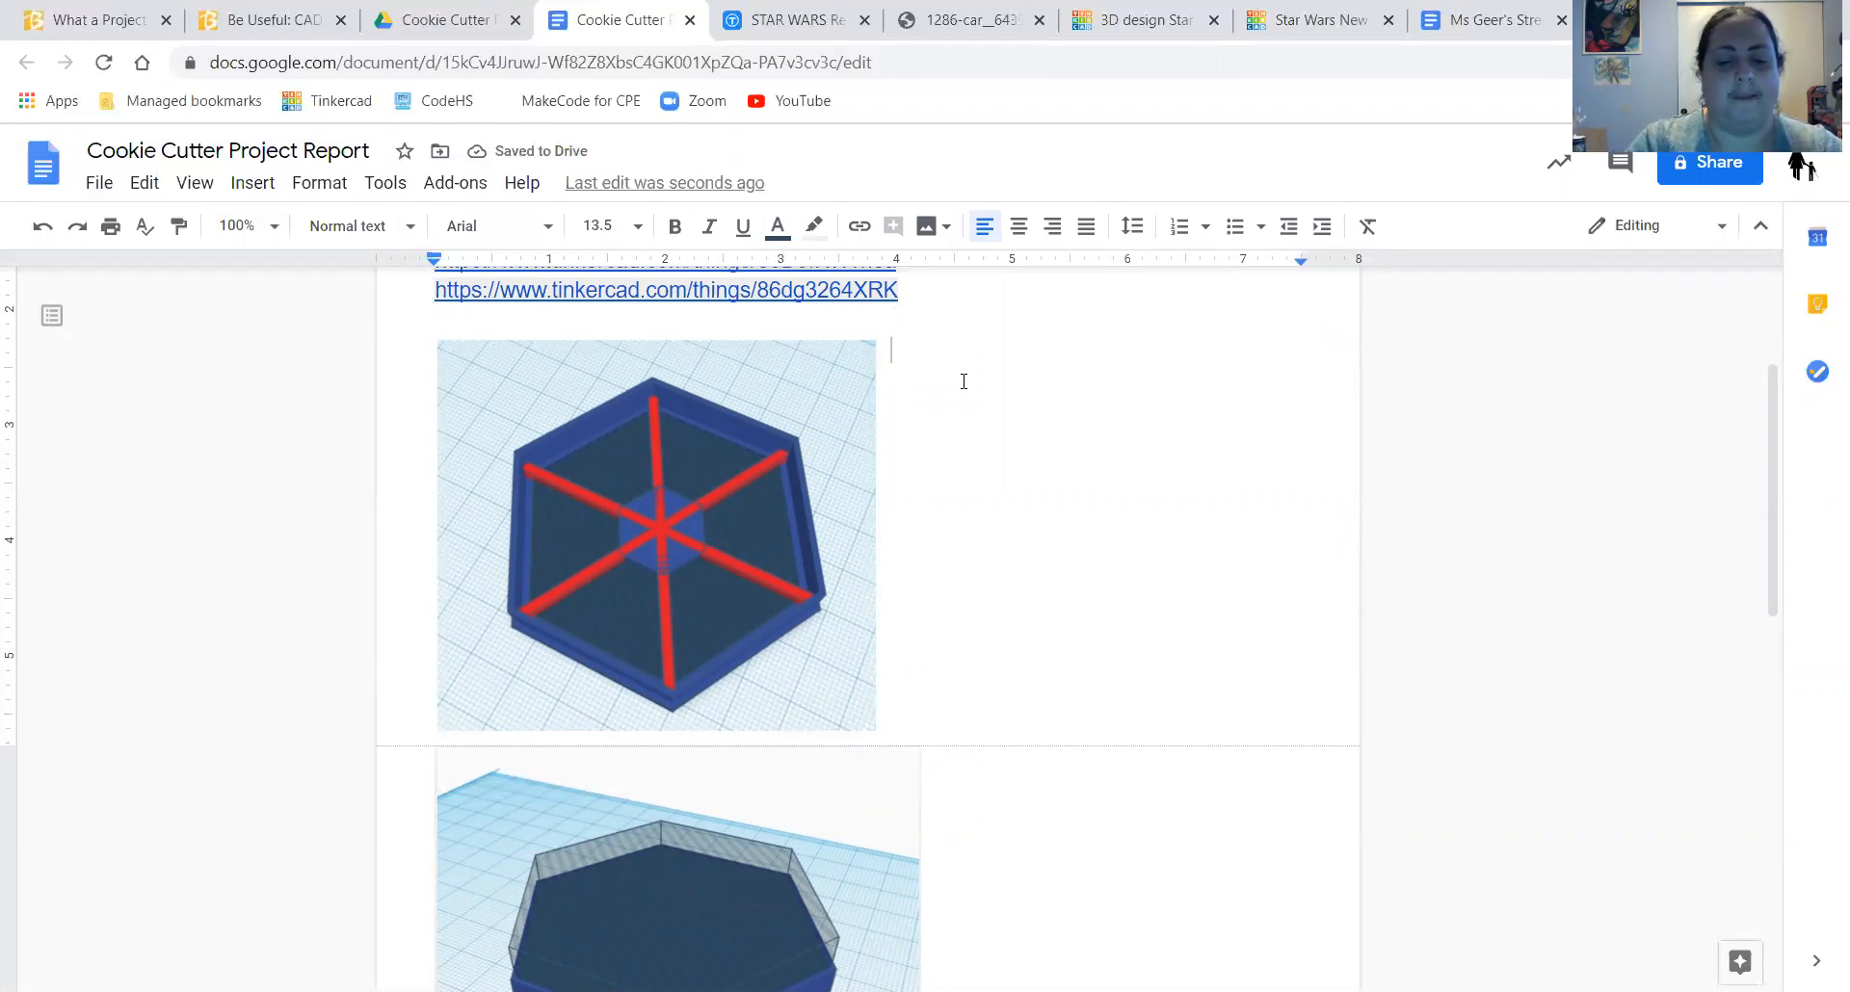
pyautogui.write('In order')
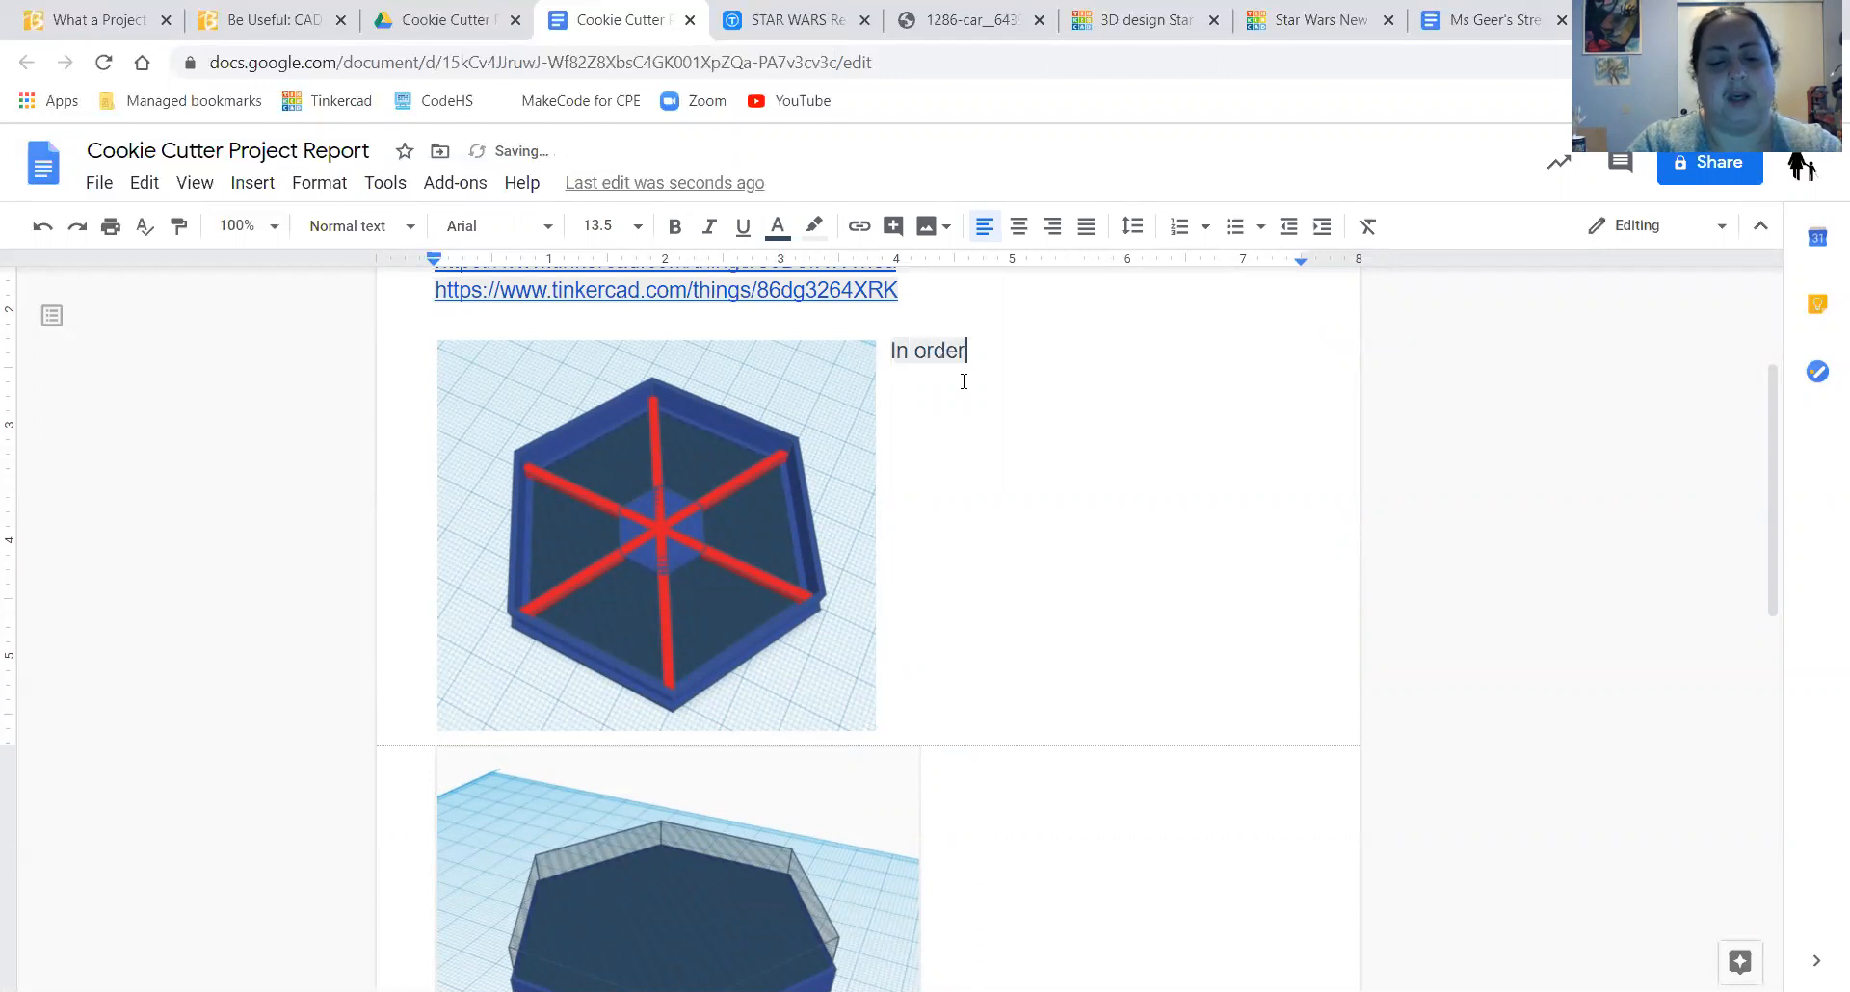
pyautogui.write('  to make th')
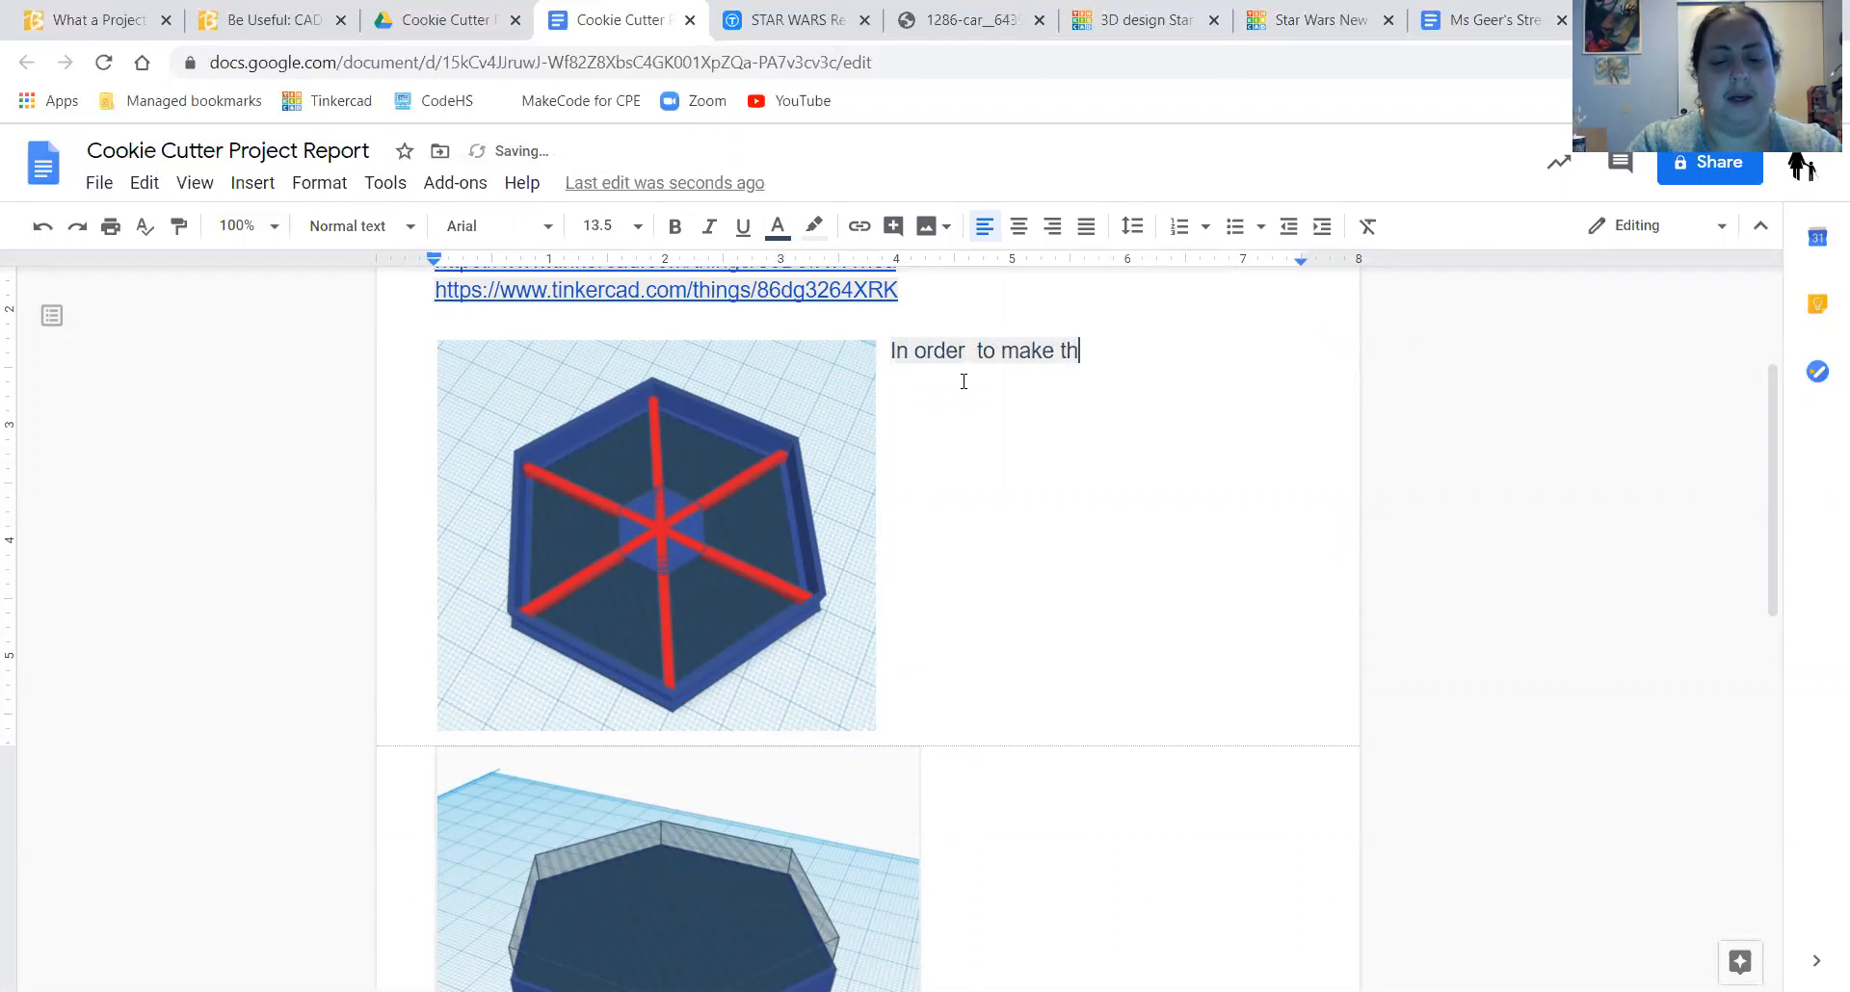
pyautogui.write('is cookie')
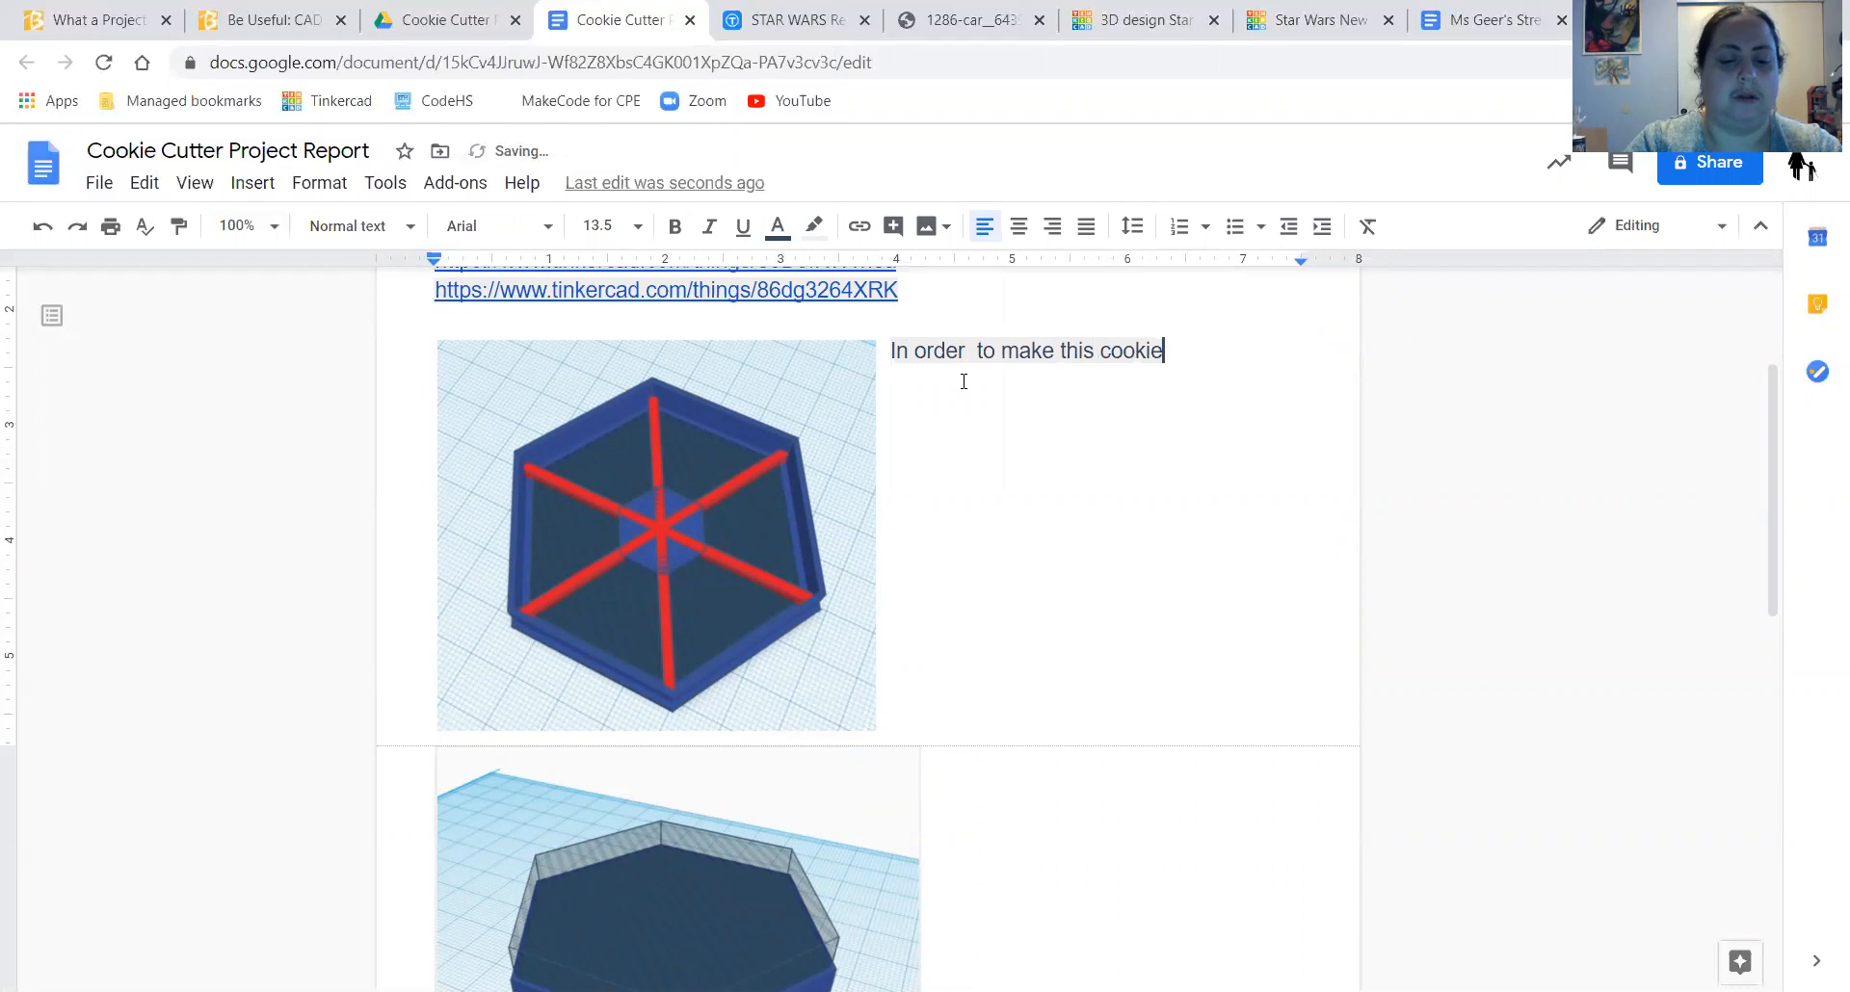
pyautogui.write(' cutter.')
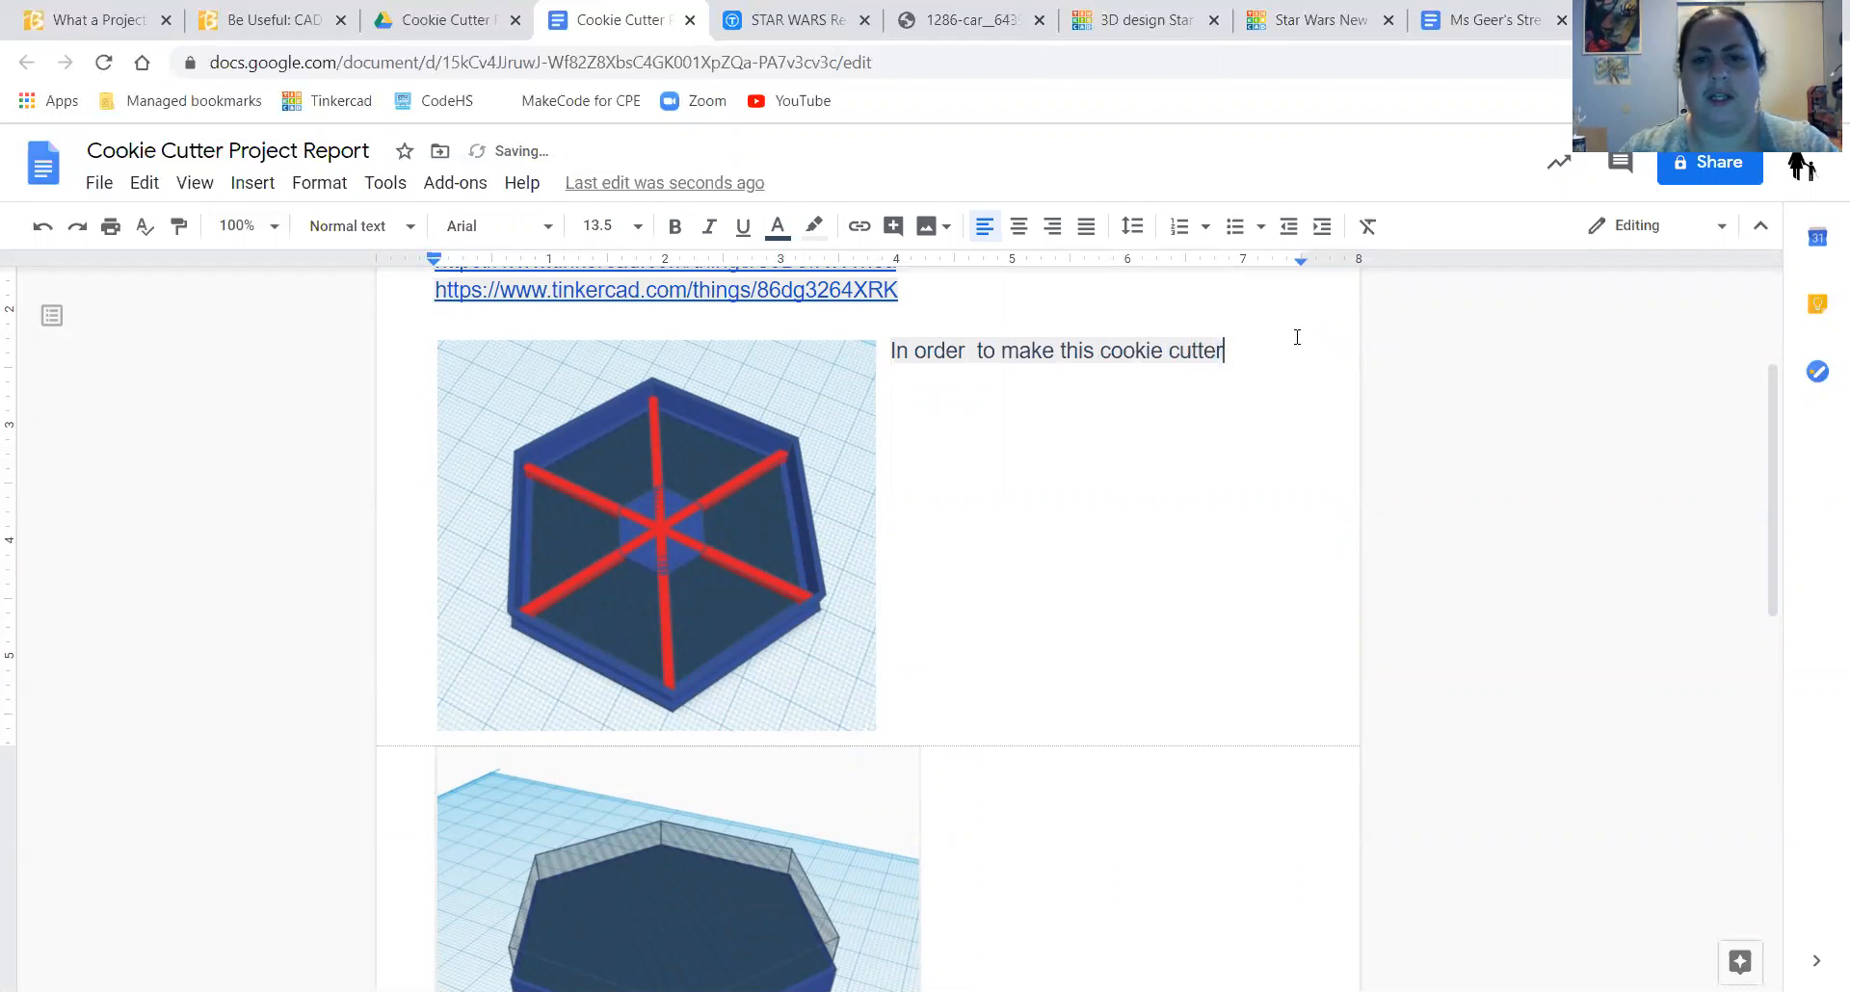
# - Remove the highlight color from the sentence beside the image and delete the extra space after "order"
pyautogui.moveTo(1297, 337); pyautogui.dragTo(818, 355)
pyautogui.click(814, 225)
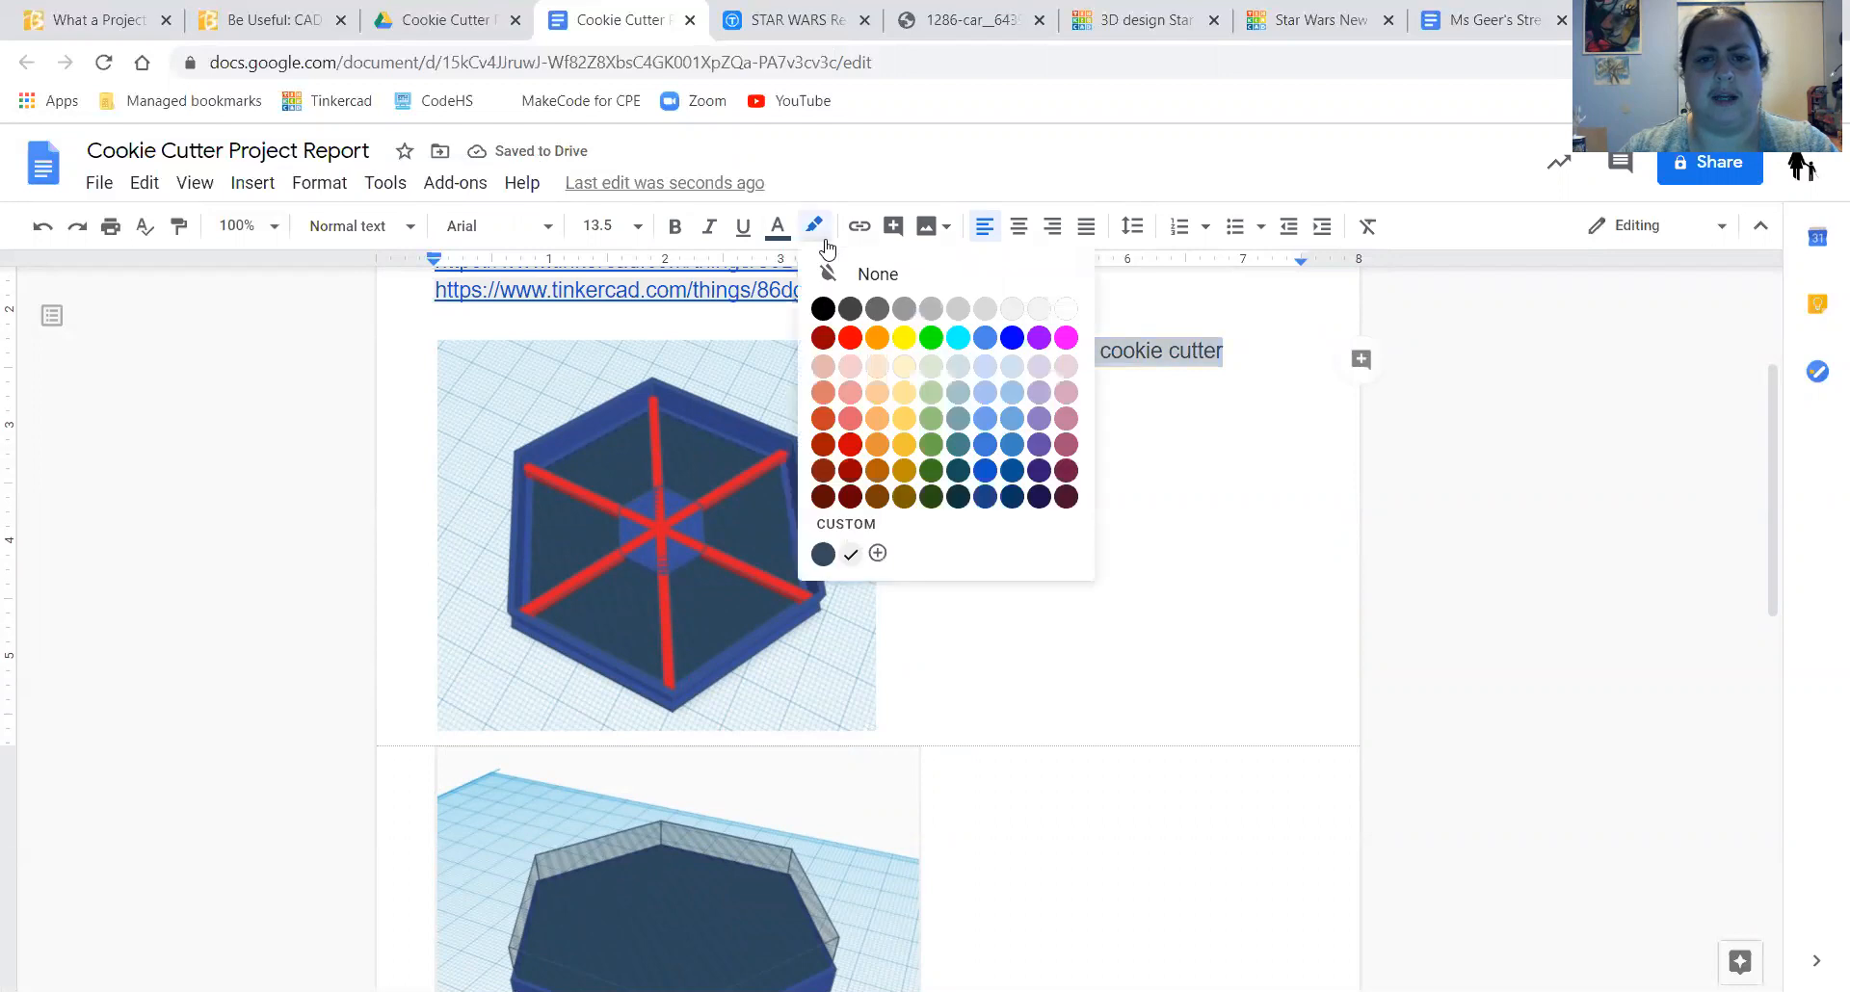
pyautogui.click(869, 273)
pyautogui.click(1256, 351)
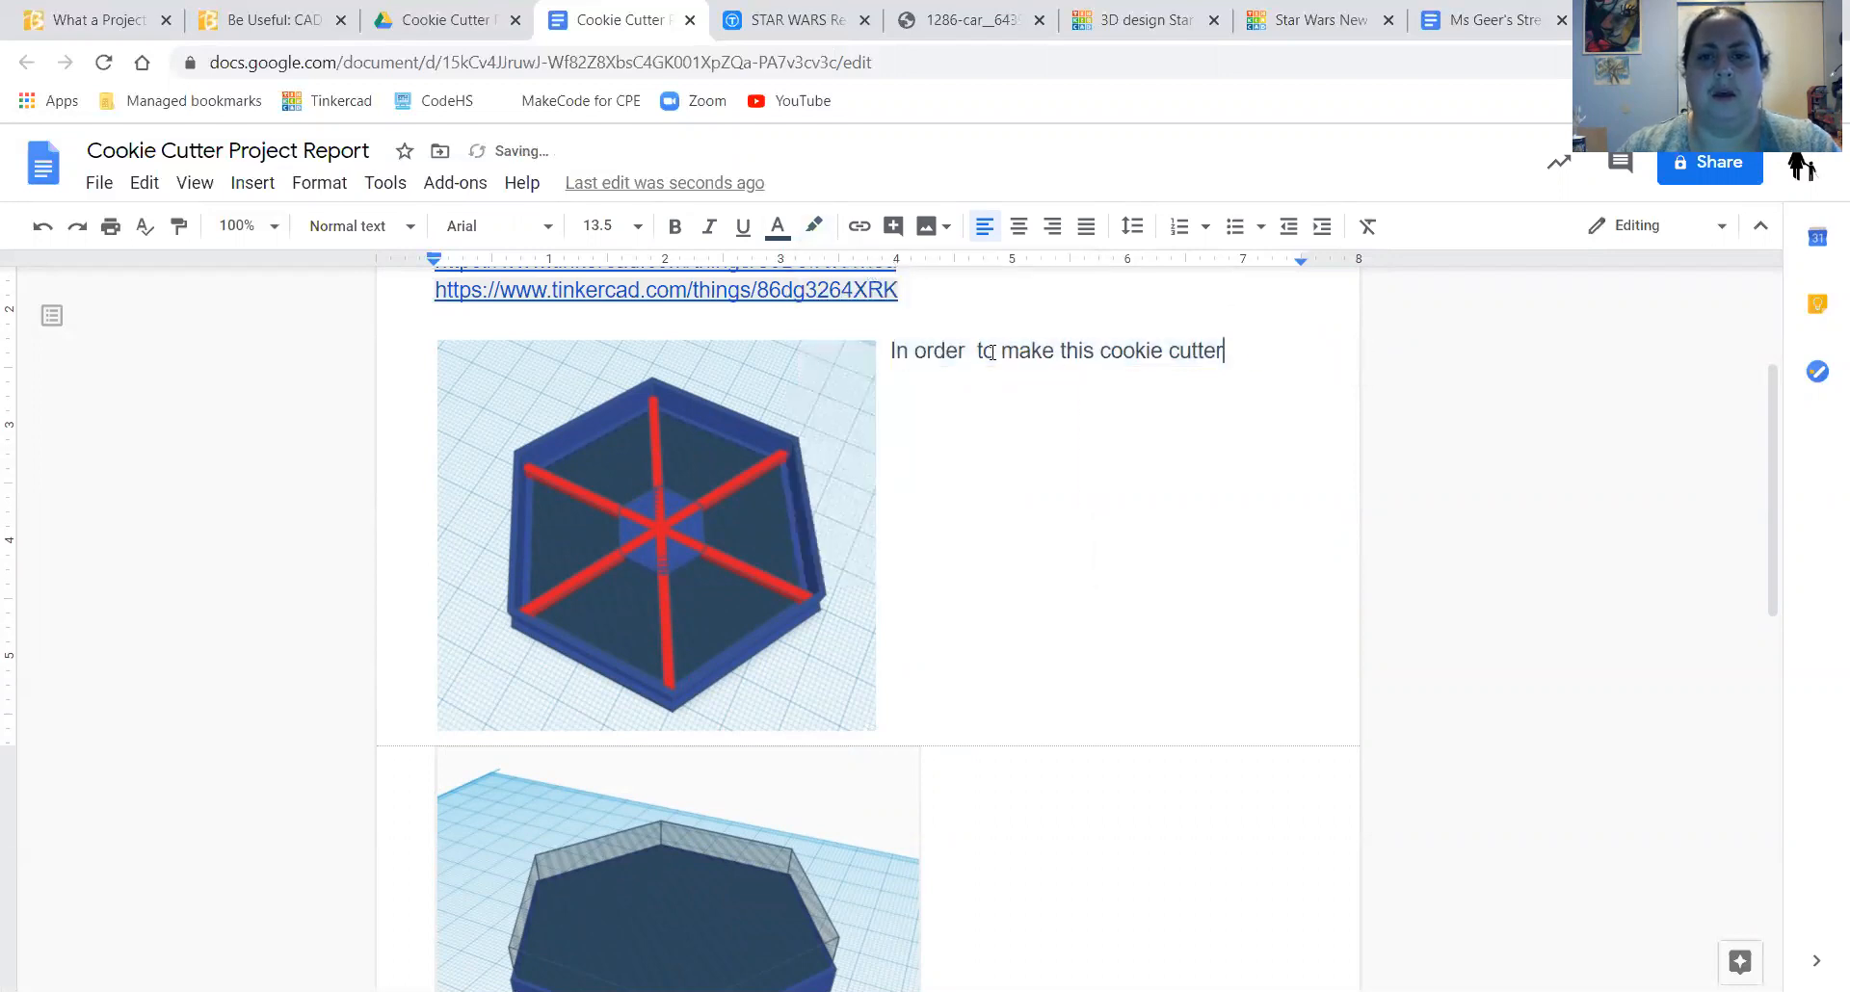
pyautogui.press('BackSpace')
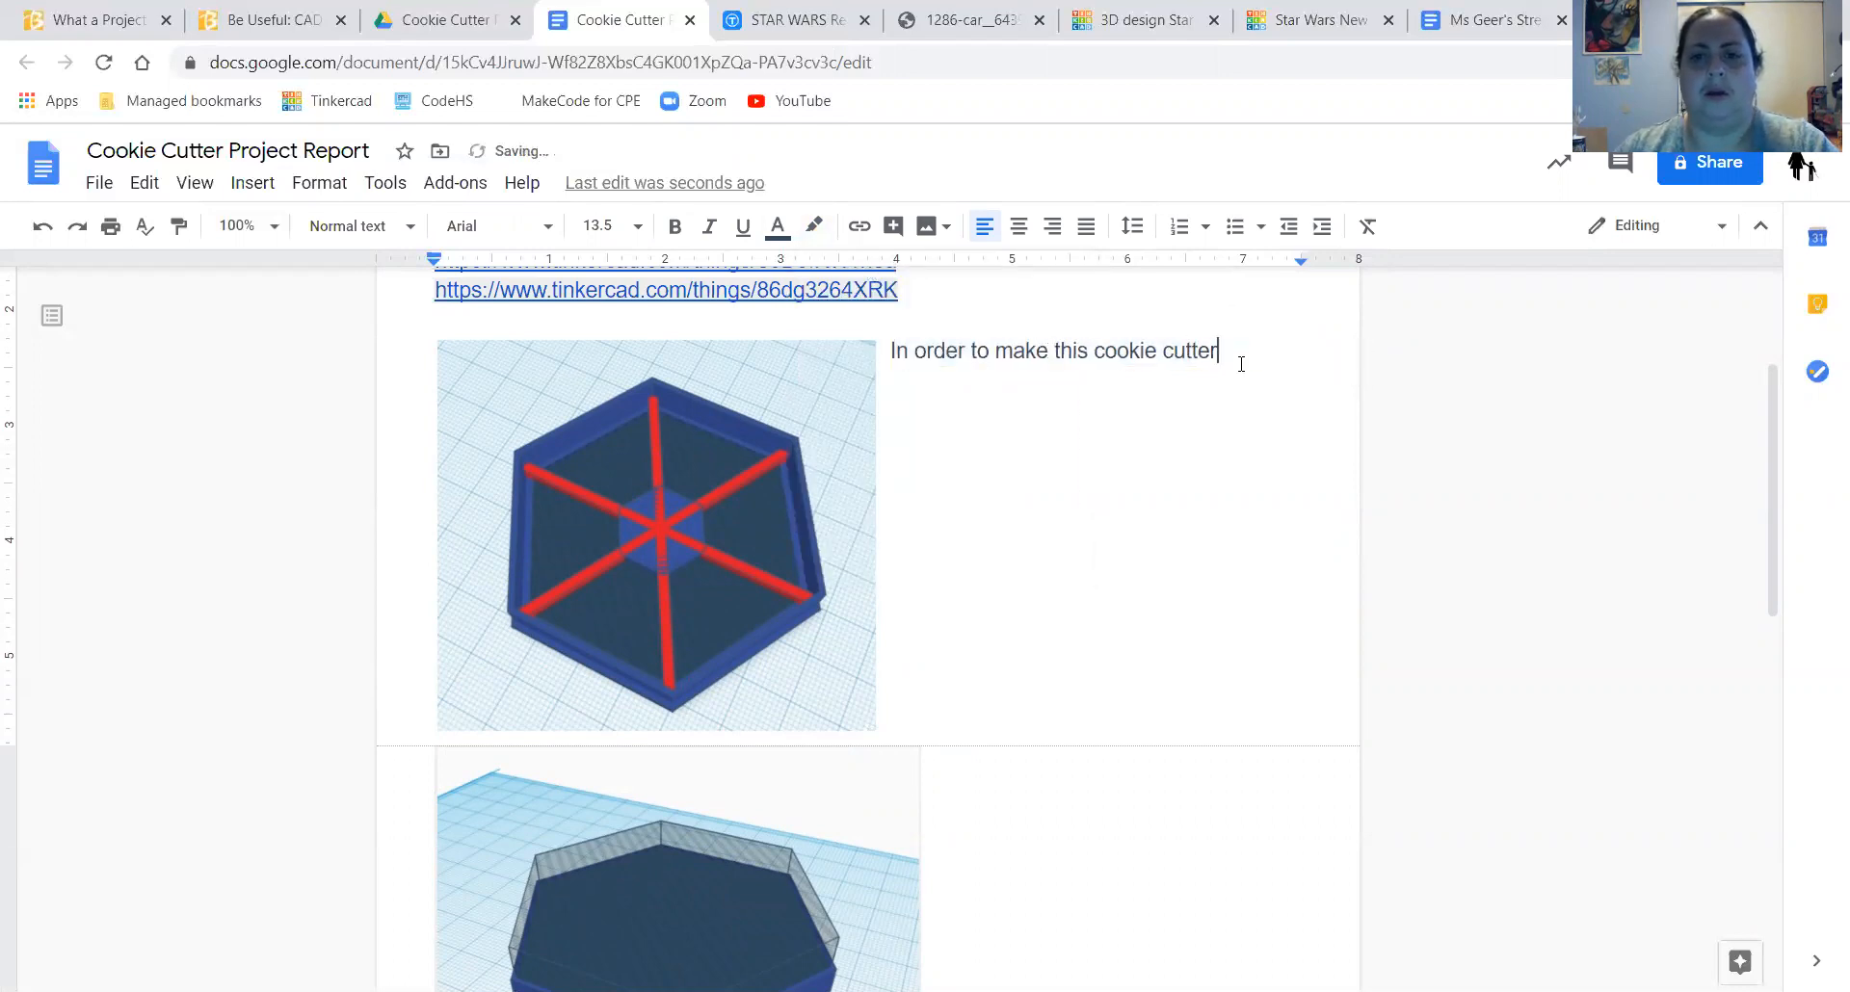
# - Continue the text with "I started with looking up some Star Wars logos. Here is the graphic I found to be inspired by:"
pyautogui.write('I started with looking up ')
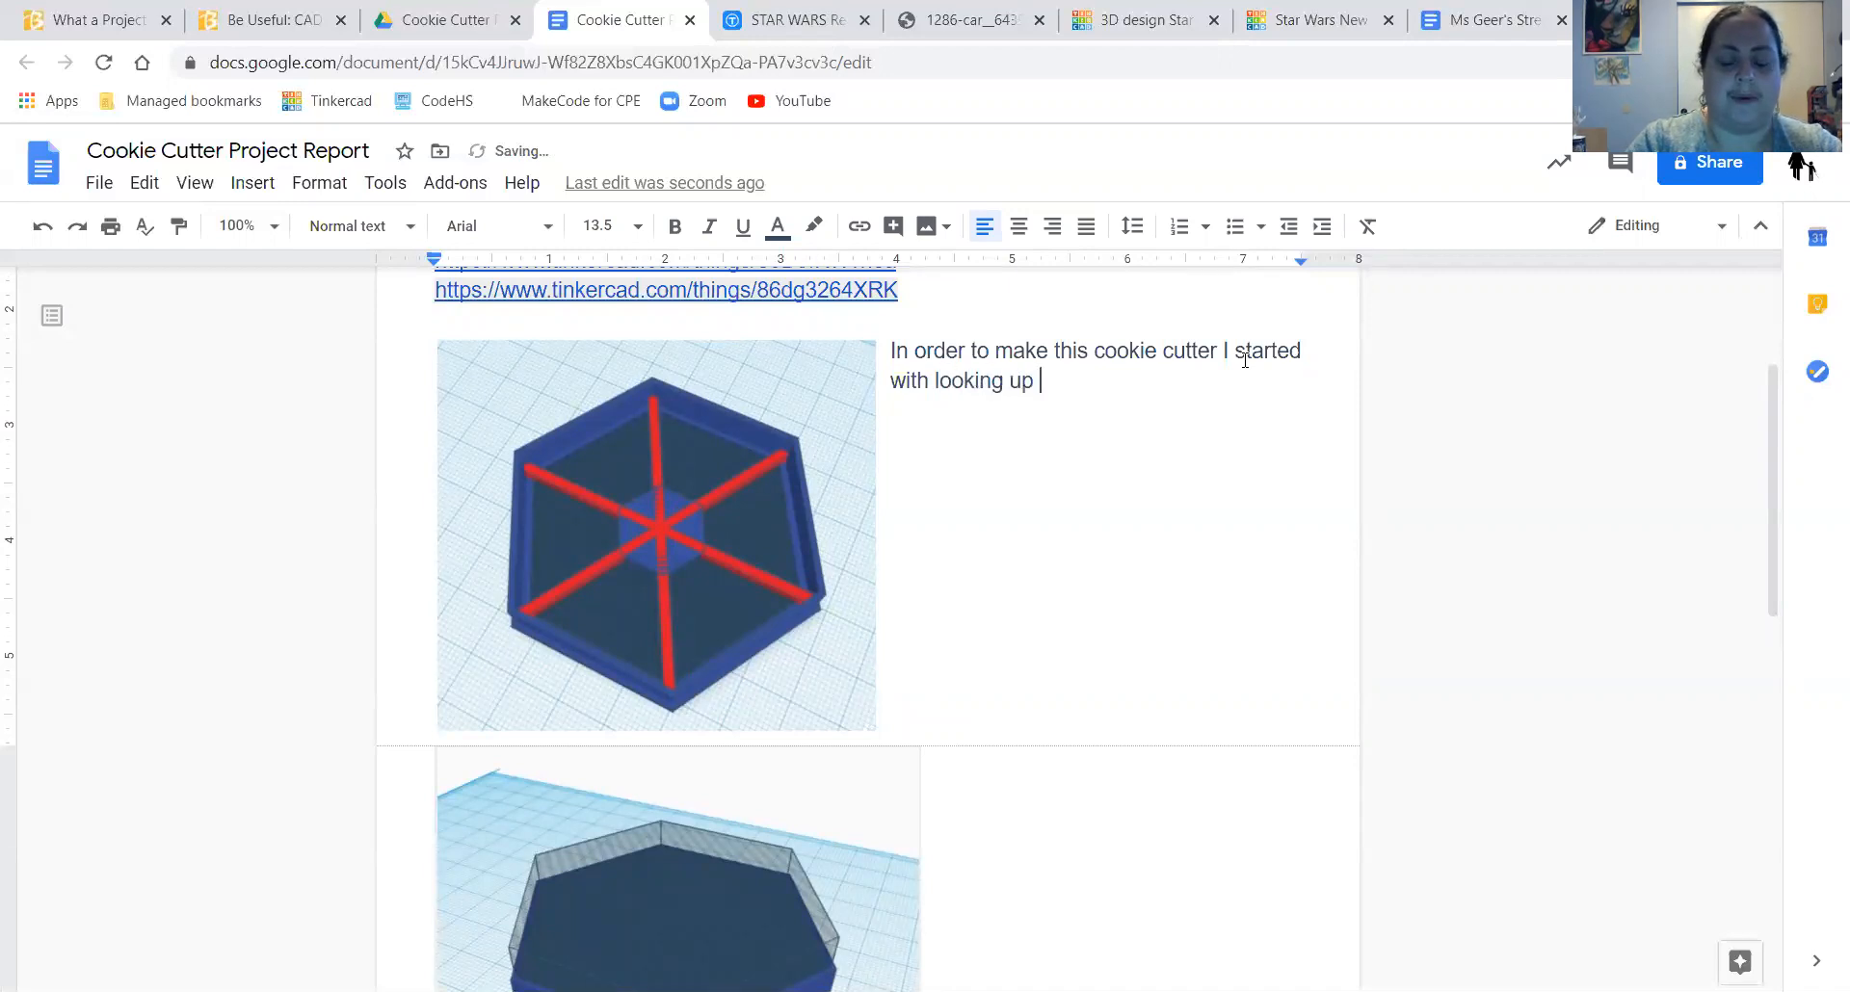
pyautogui.write('some ')
pyautogui.write('log')
pyautogui.write('o')
pyautogui.press('BackSpace')
pyautogui.press('BackSpace')
pyautogui.press('BackSpace')
pyautogui.press('BackSpace')
pyautogui.press('BackSpace')
pyautogui.write('Star')
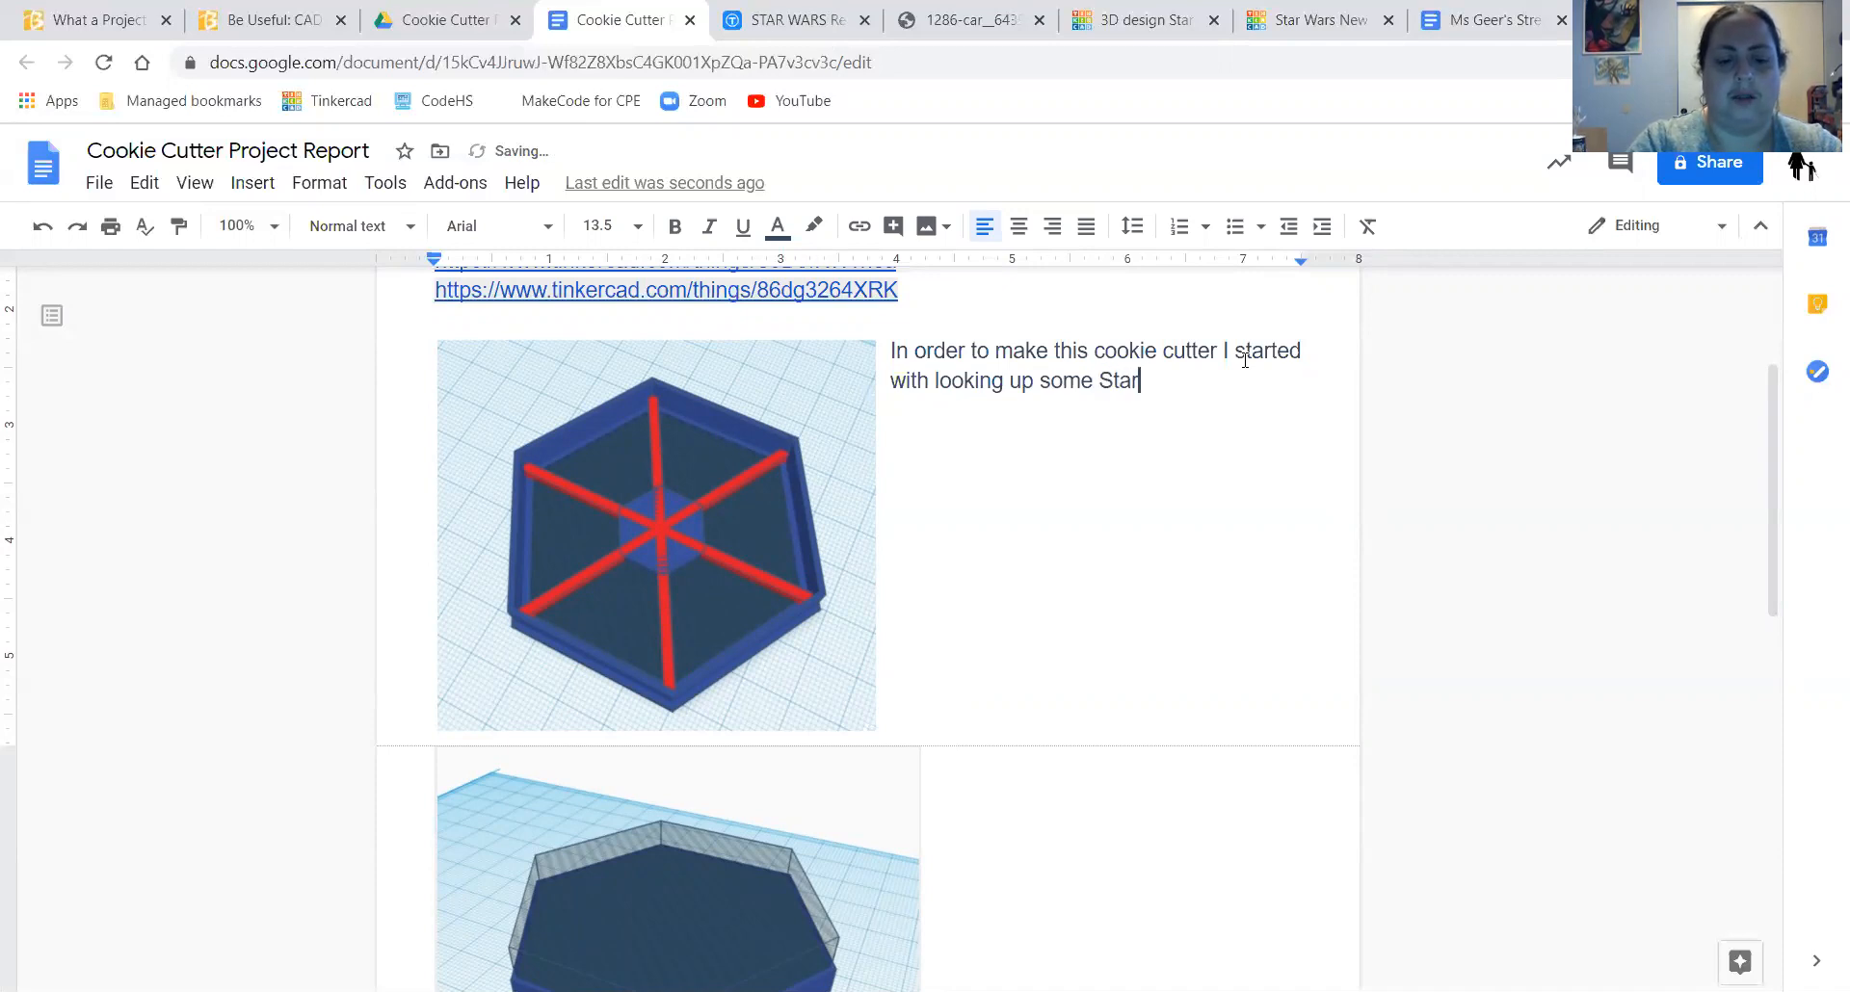
pyautogui.write(' Wars logos. Here ')
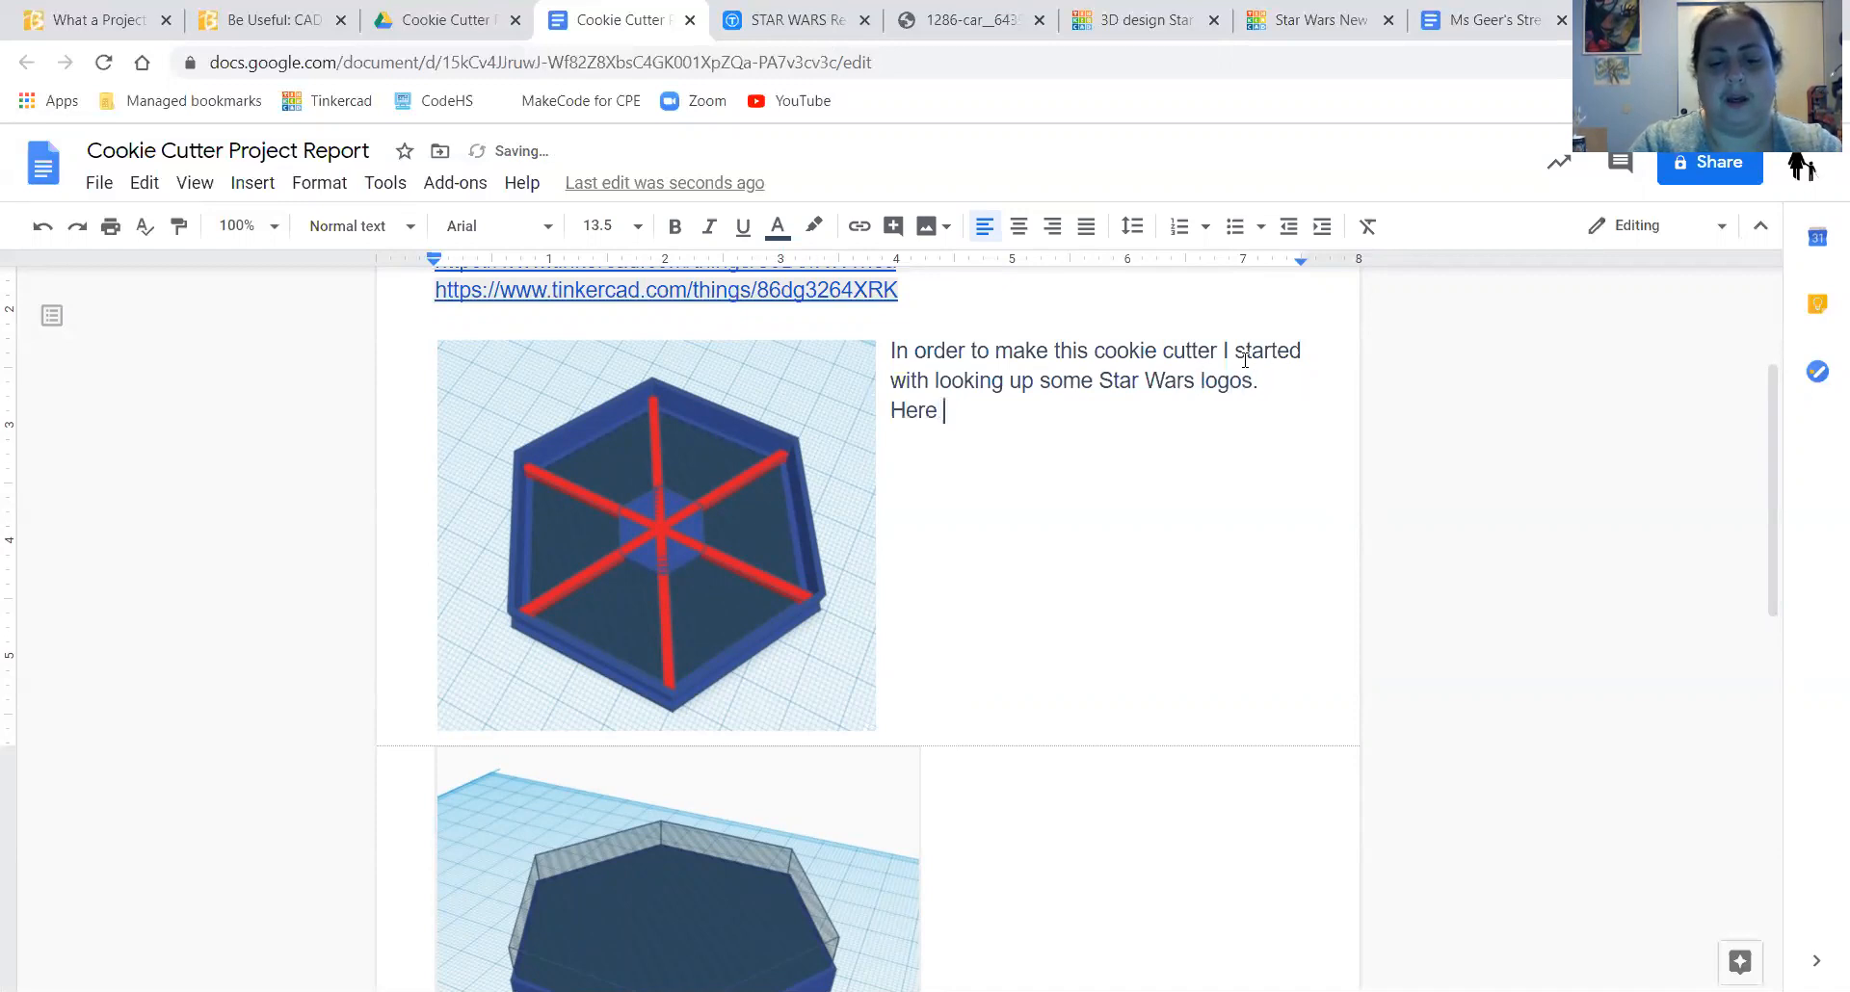
pyautogui.write('is the graphic i ')
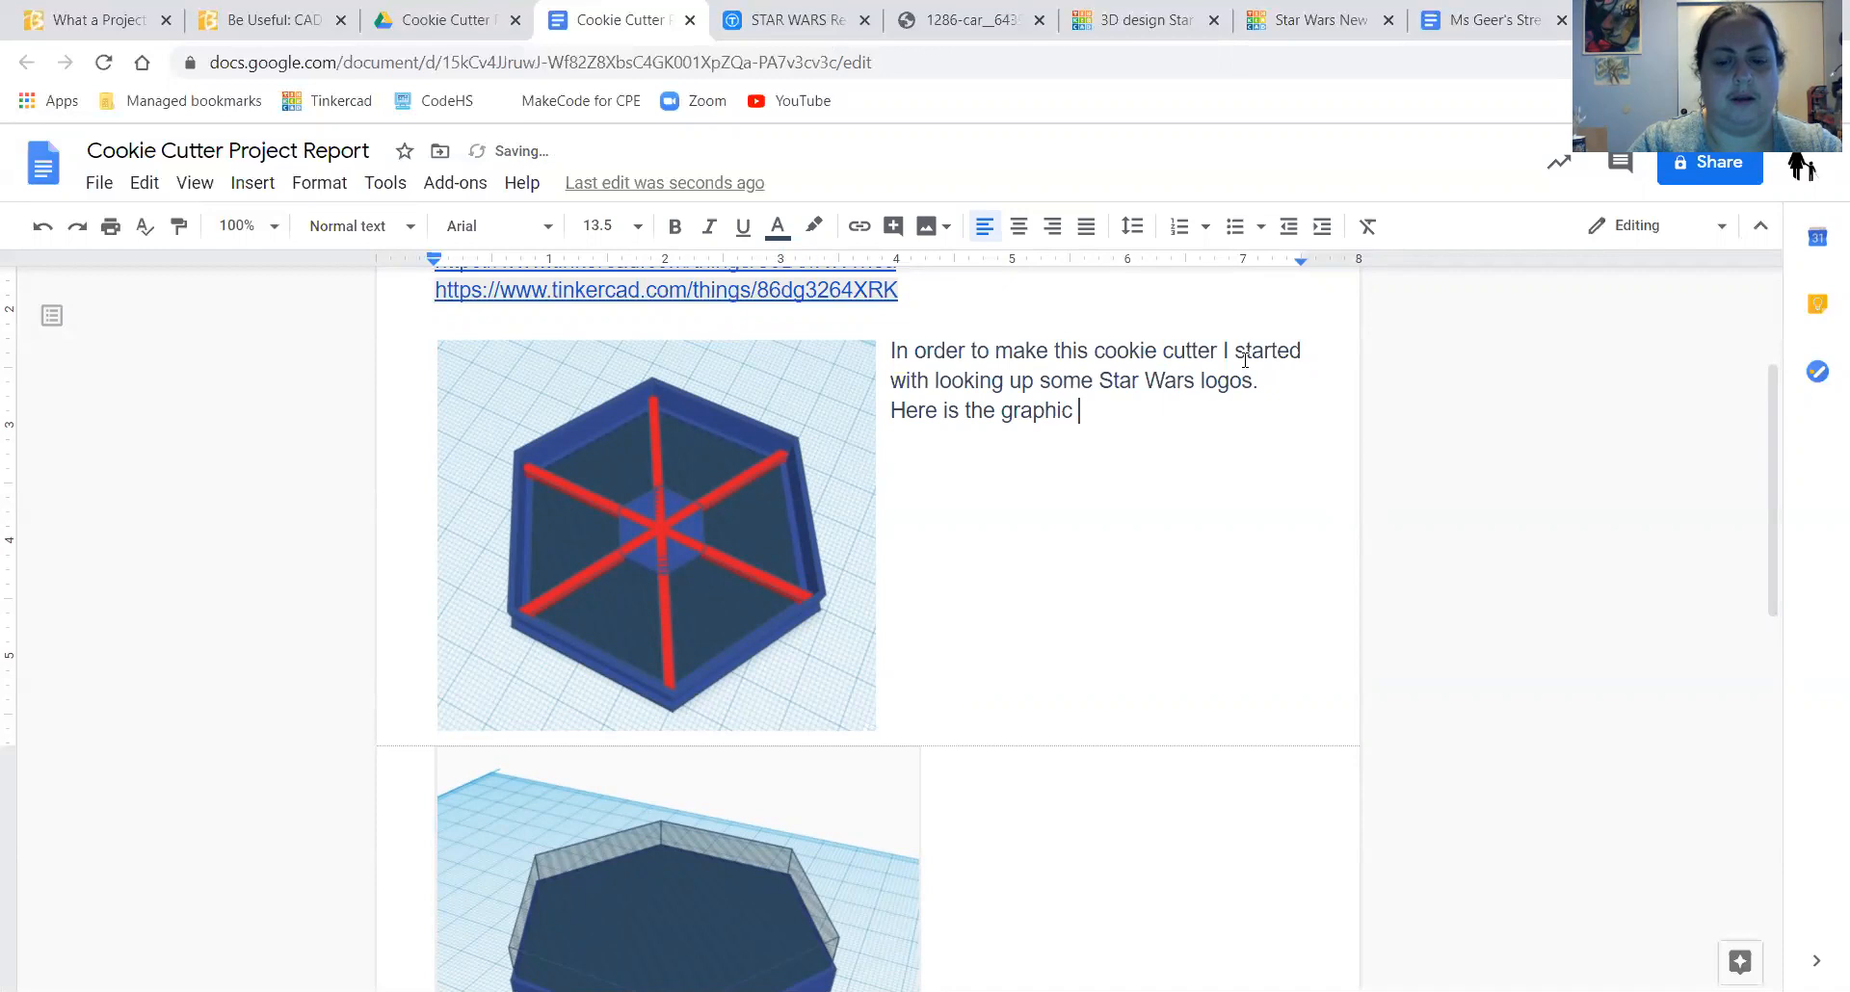
pyautogui.write('found to be in')
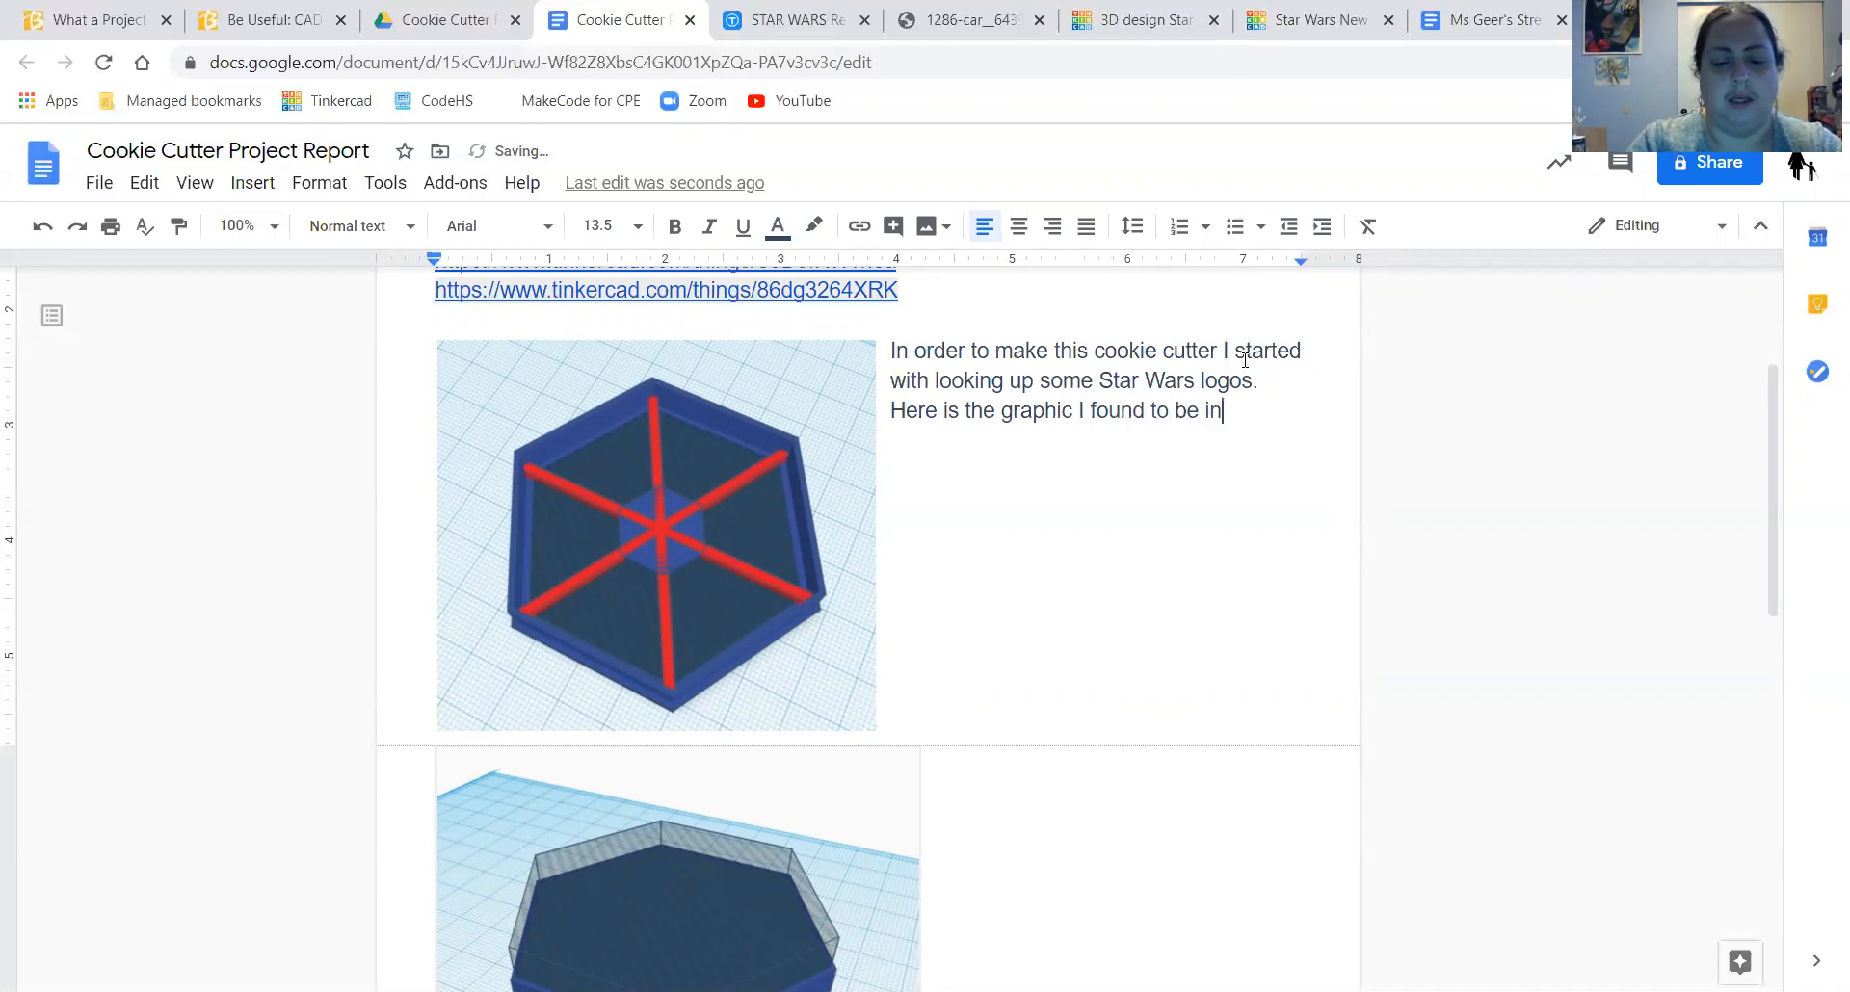
pyautogui.write('spired by:')
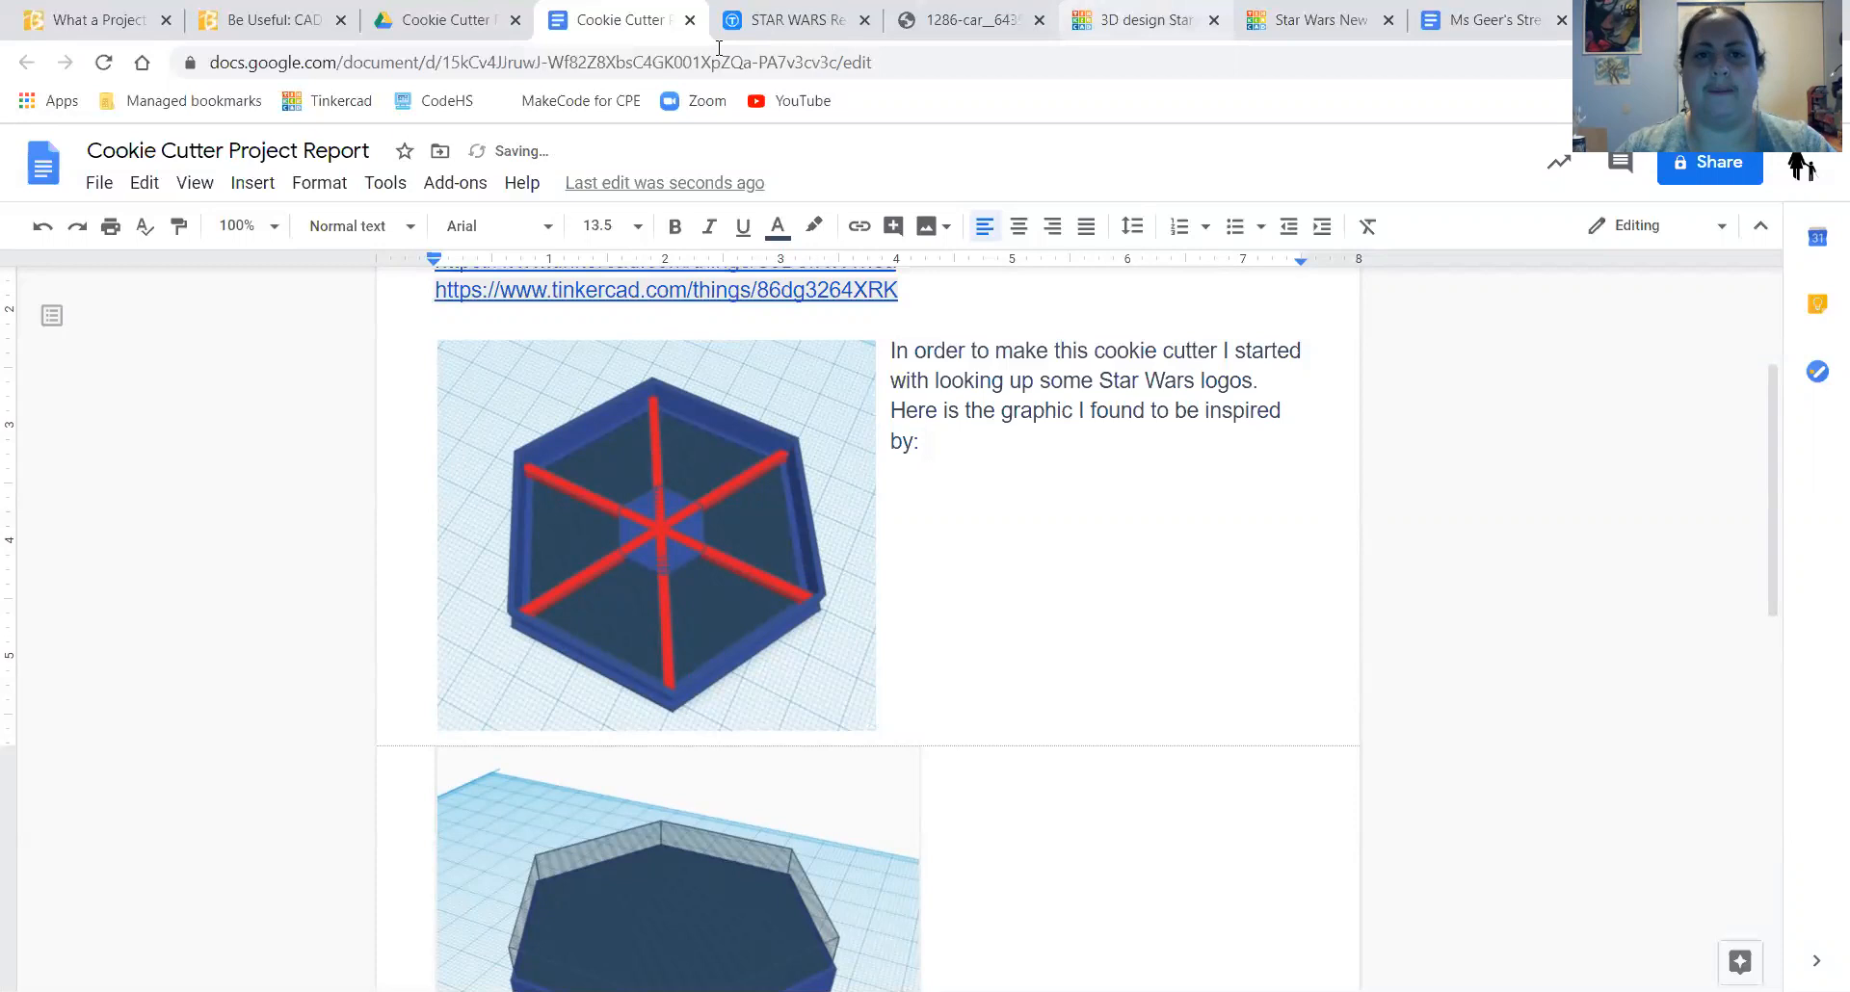
# - Copy the web address of the Star Wars logo chart image open in the browser
pyautogui.click(968, 29)
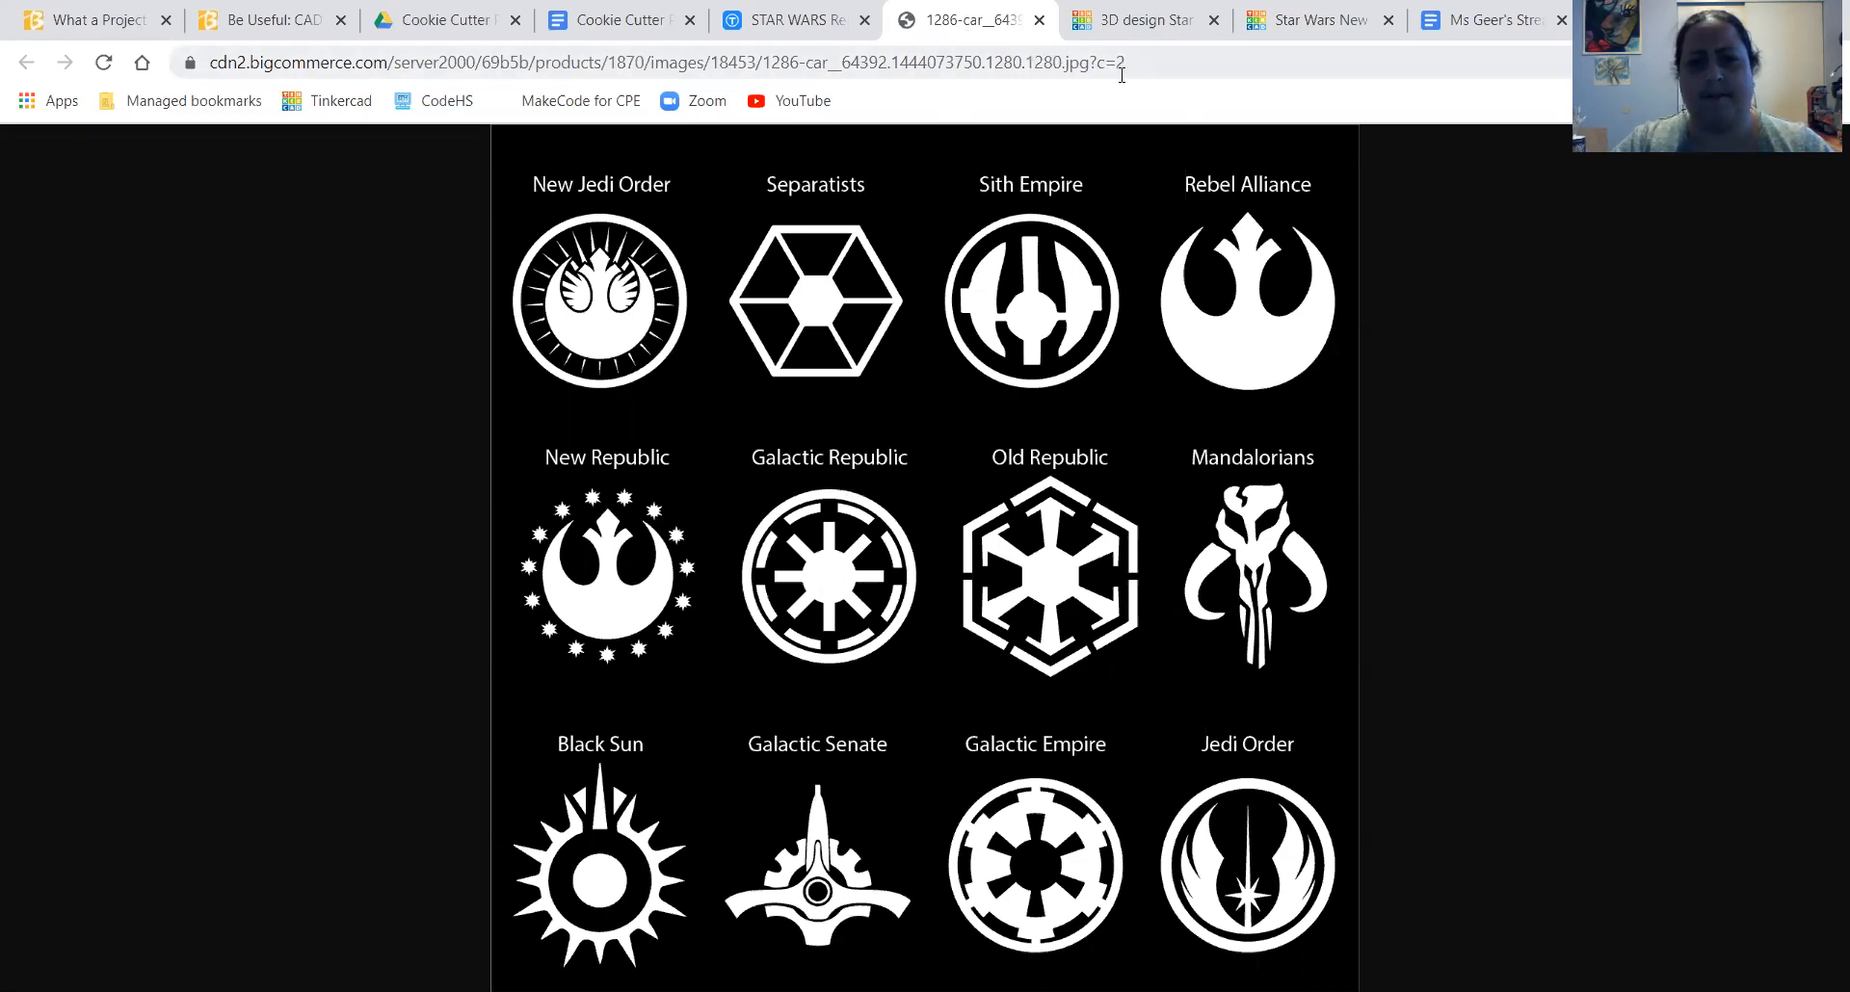
pyautogui.click(1242, 60)
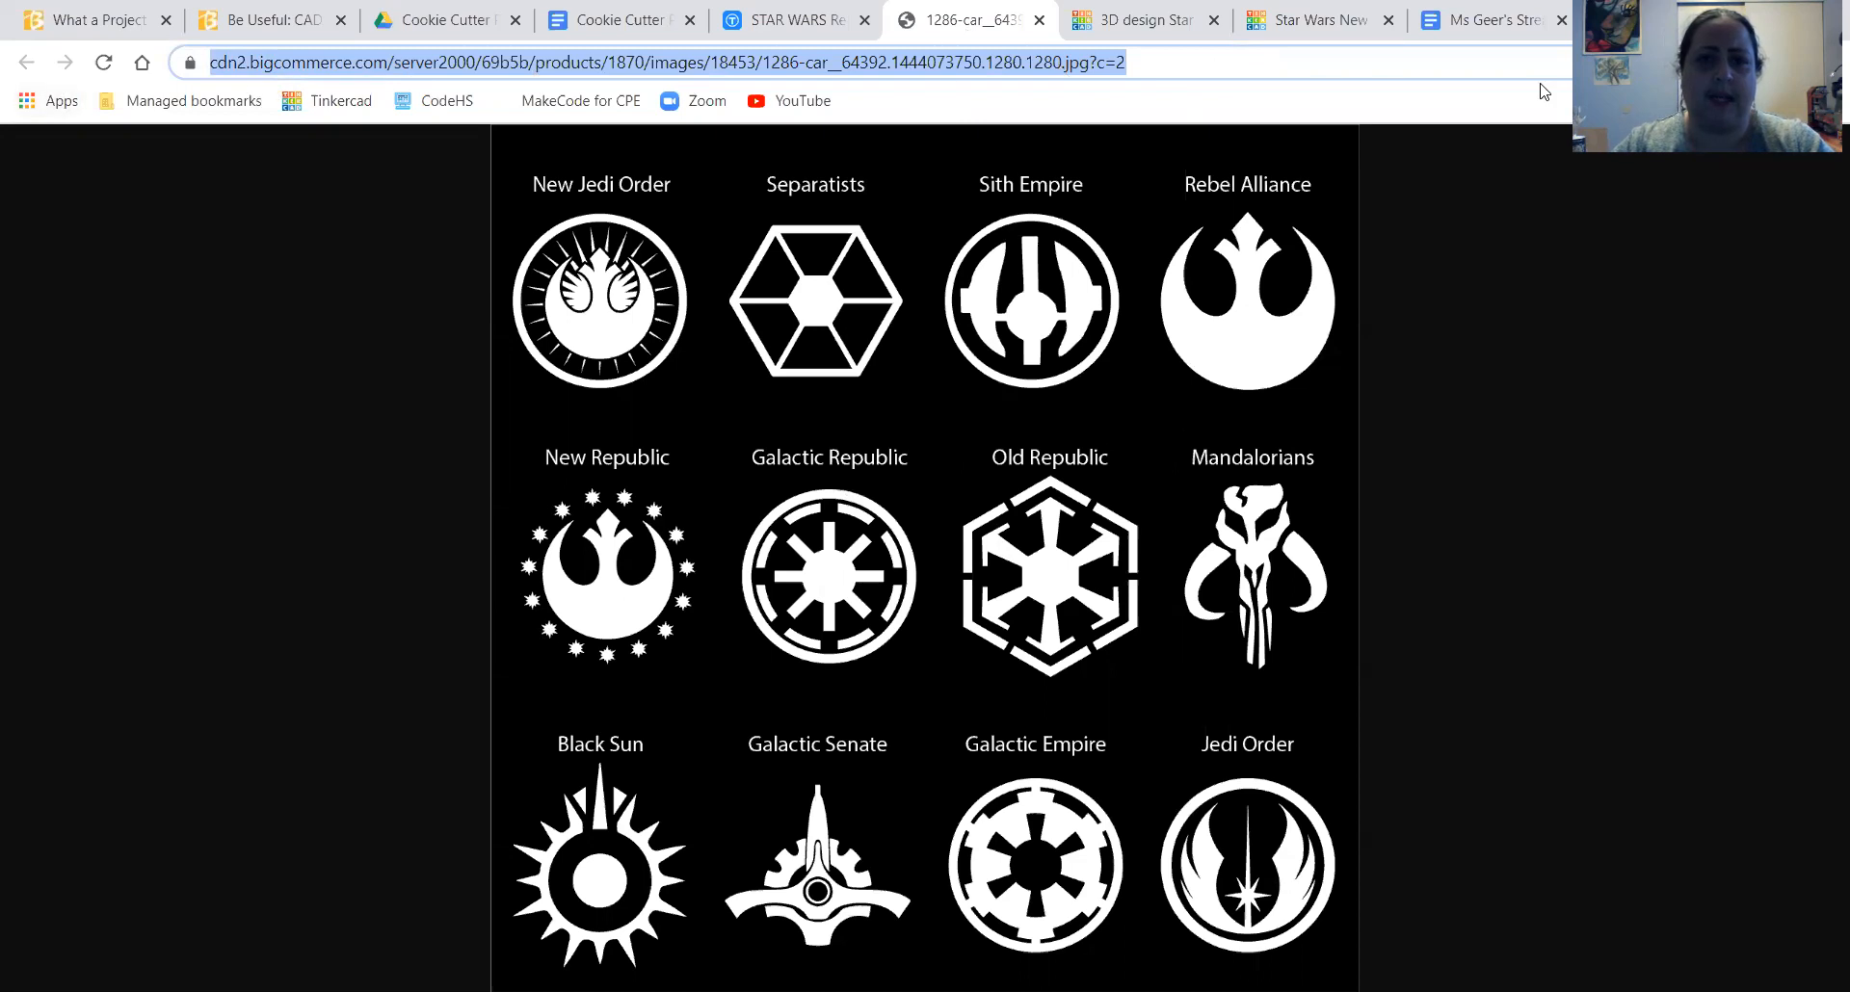
pyautogui.click(580, 13)
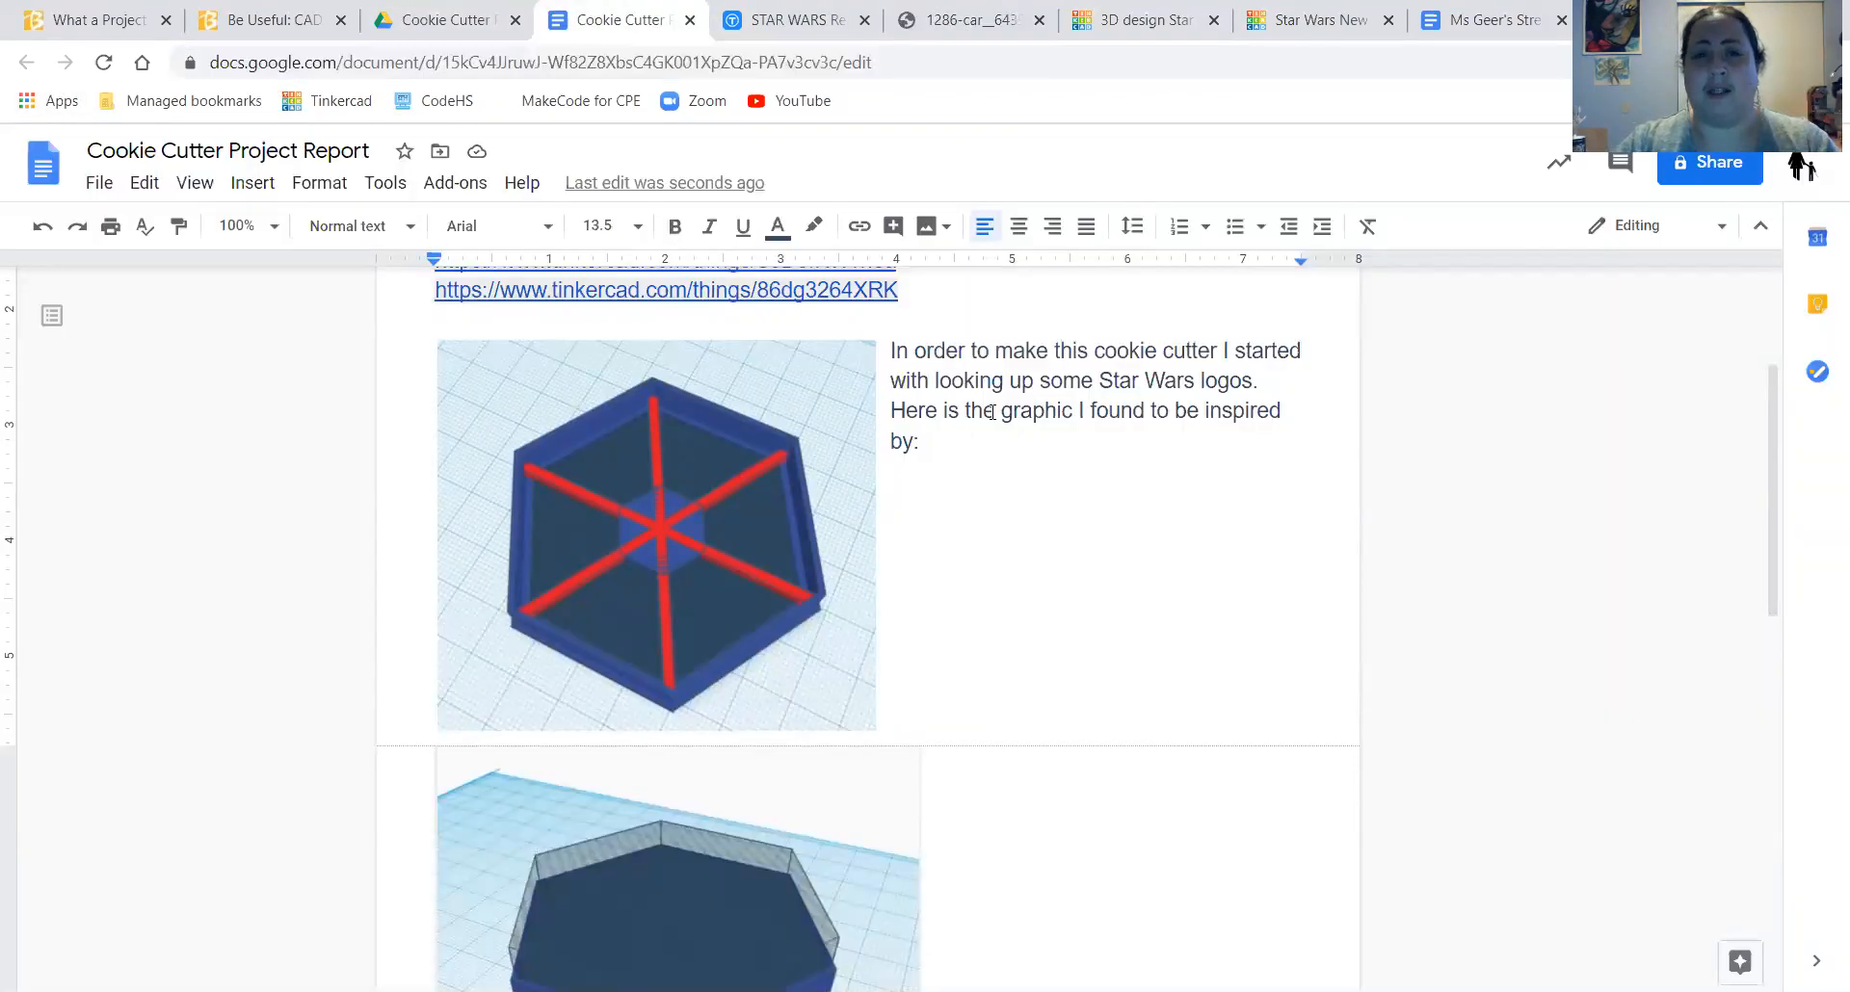
pyautogui.click(959, 20)
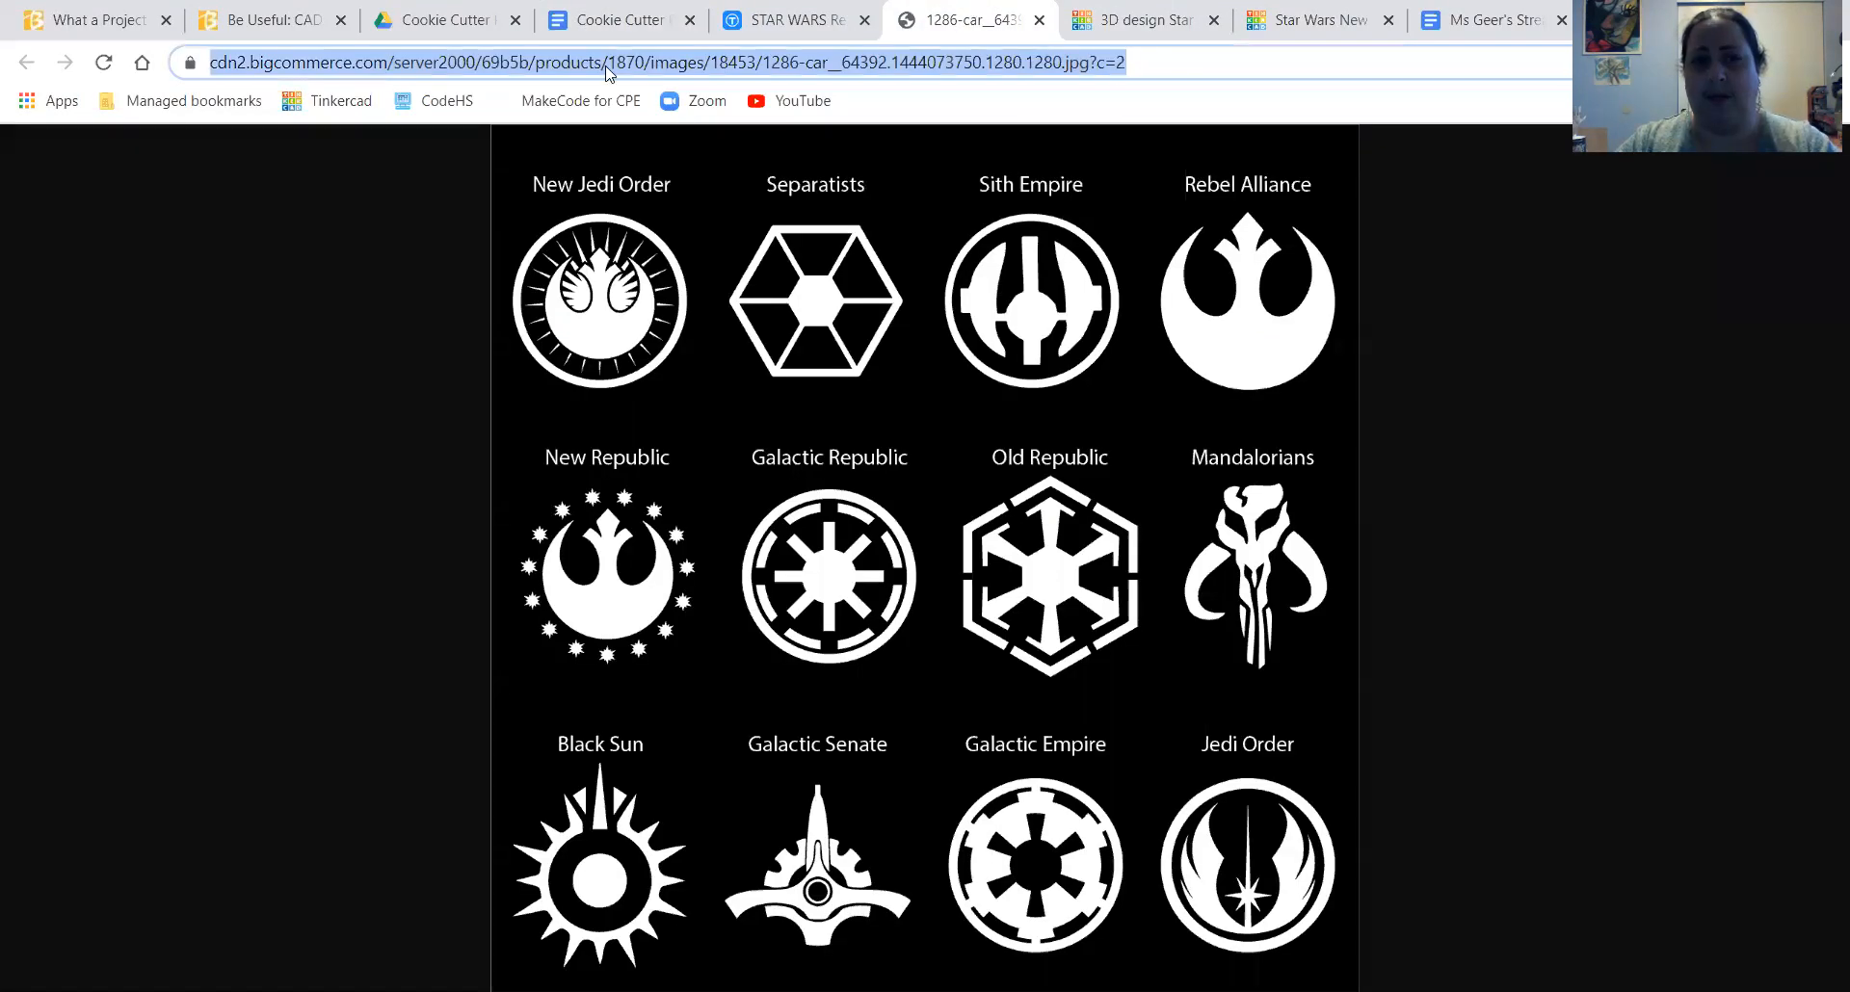
# - Add the word "LINK" after "inspired by:" in the report and hyperlink it to the copied image address
pyautogui.click(616, 19)
pyautogui.write('LINK')
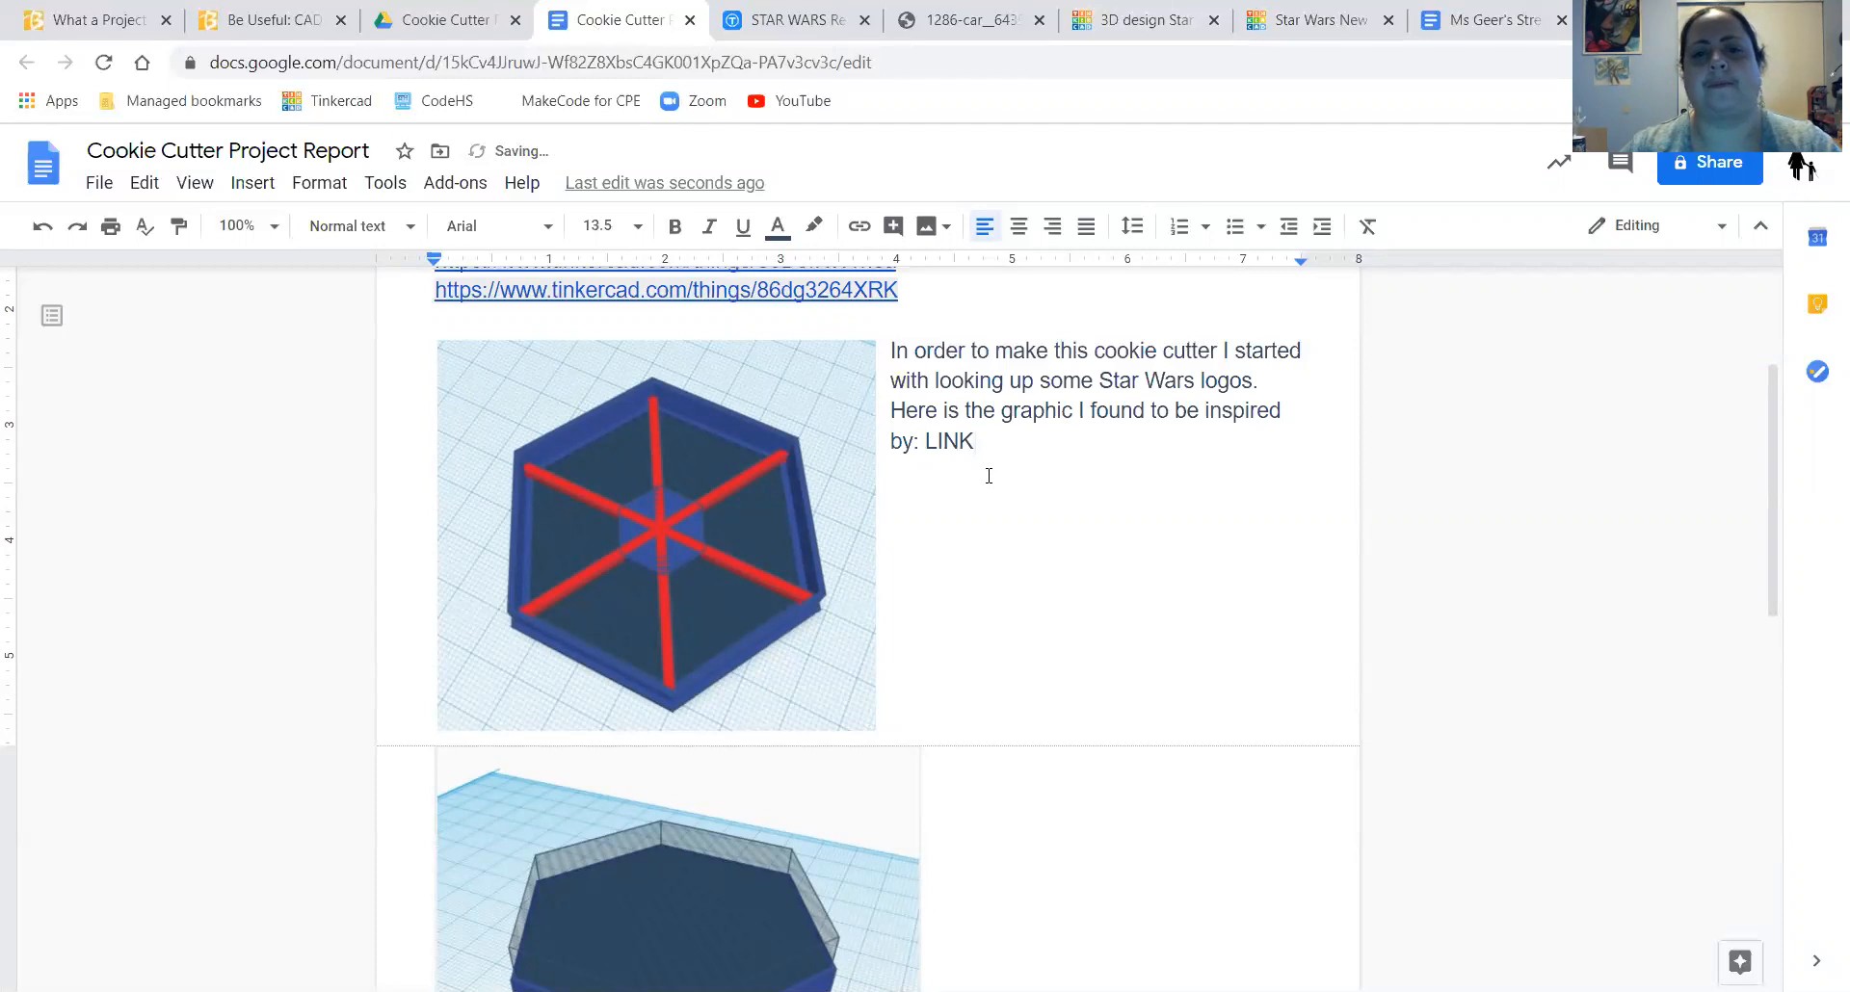
pyautogui.moveTo(986, 454); pyautogui.dragTo(930, 443)
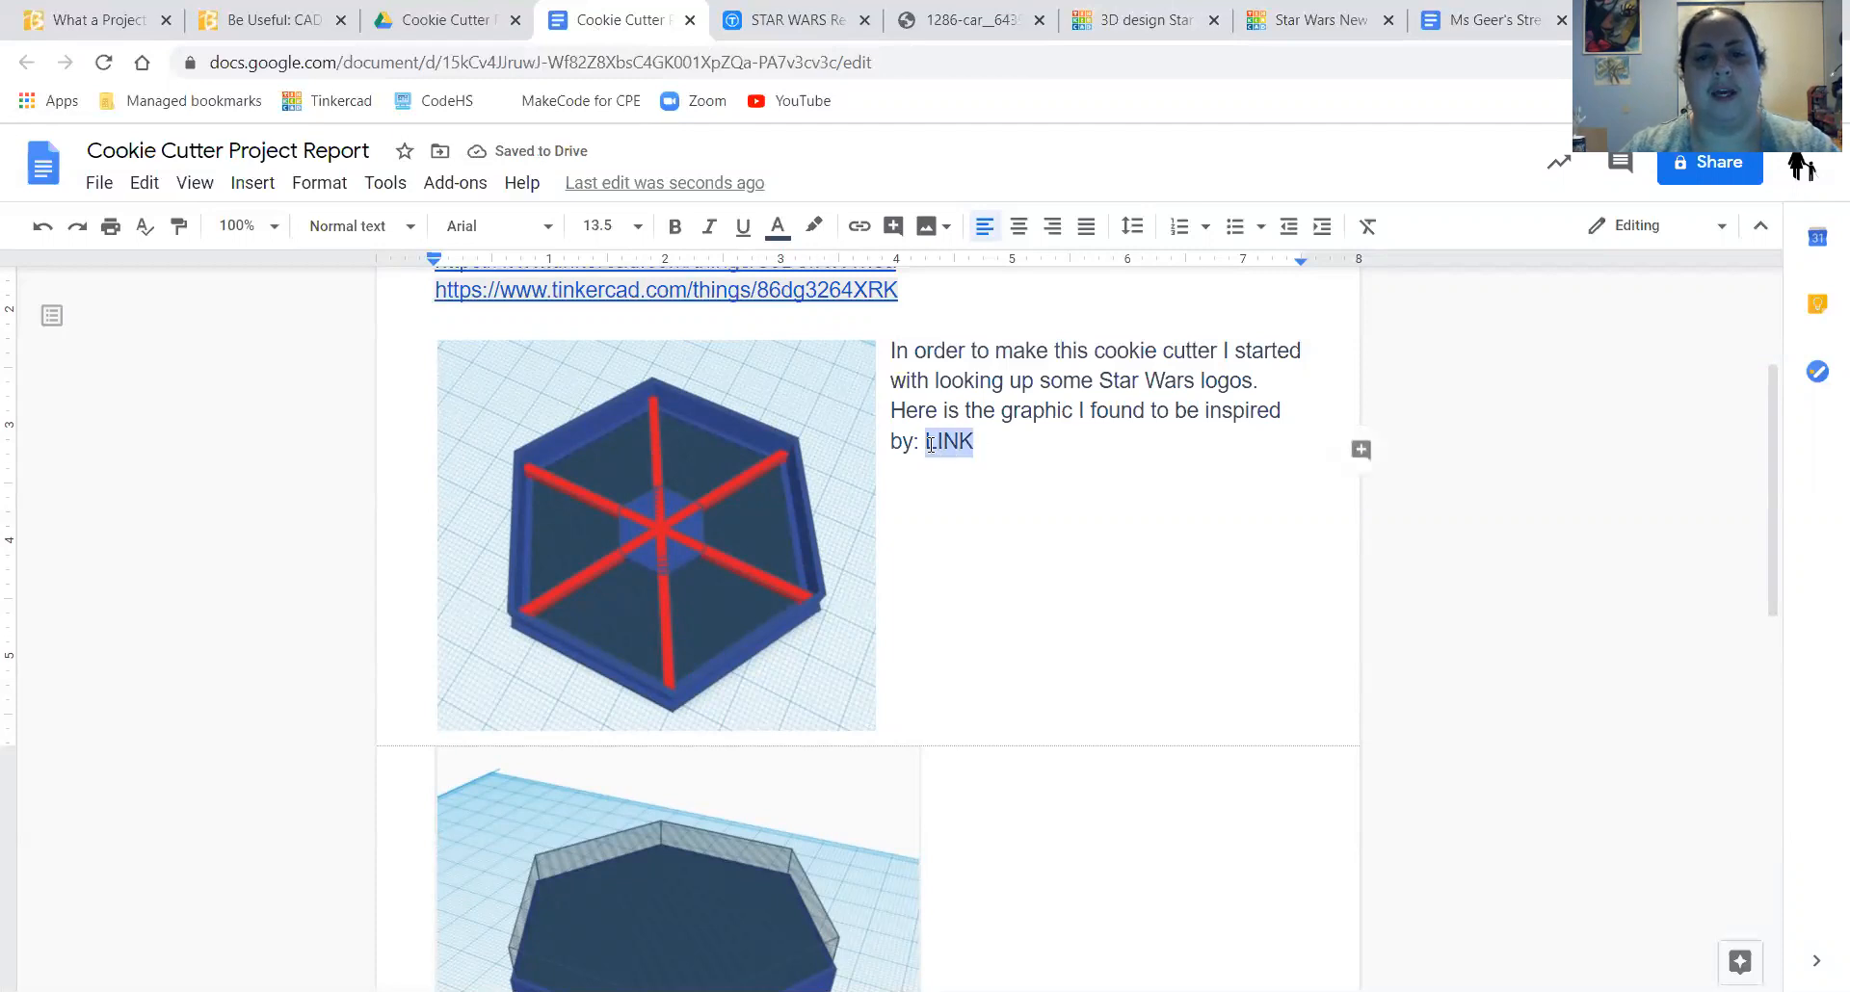
pyautogui.click(855, 228)
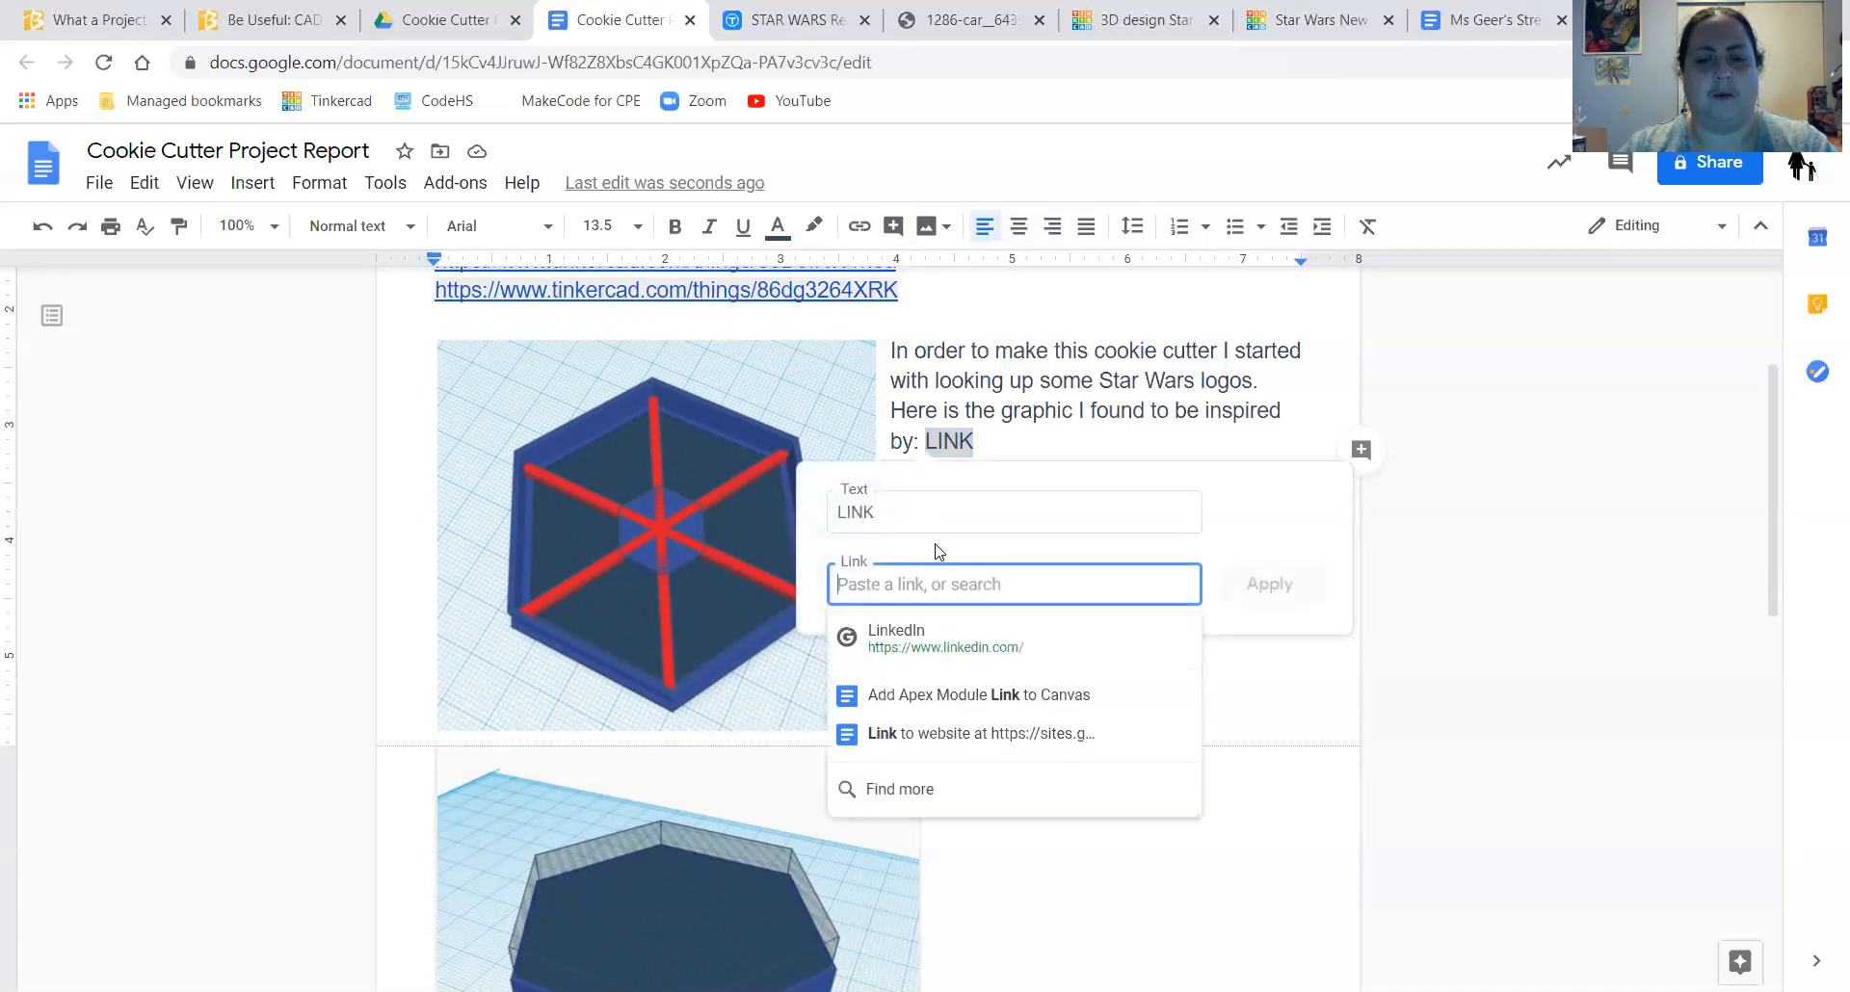
pyautogui.hotkey('ctrl', 'v')
pyautogui.click(1250, 584)
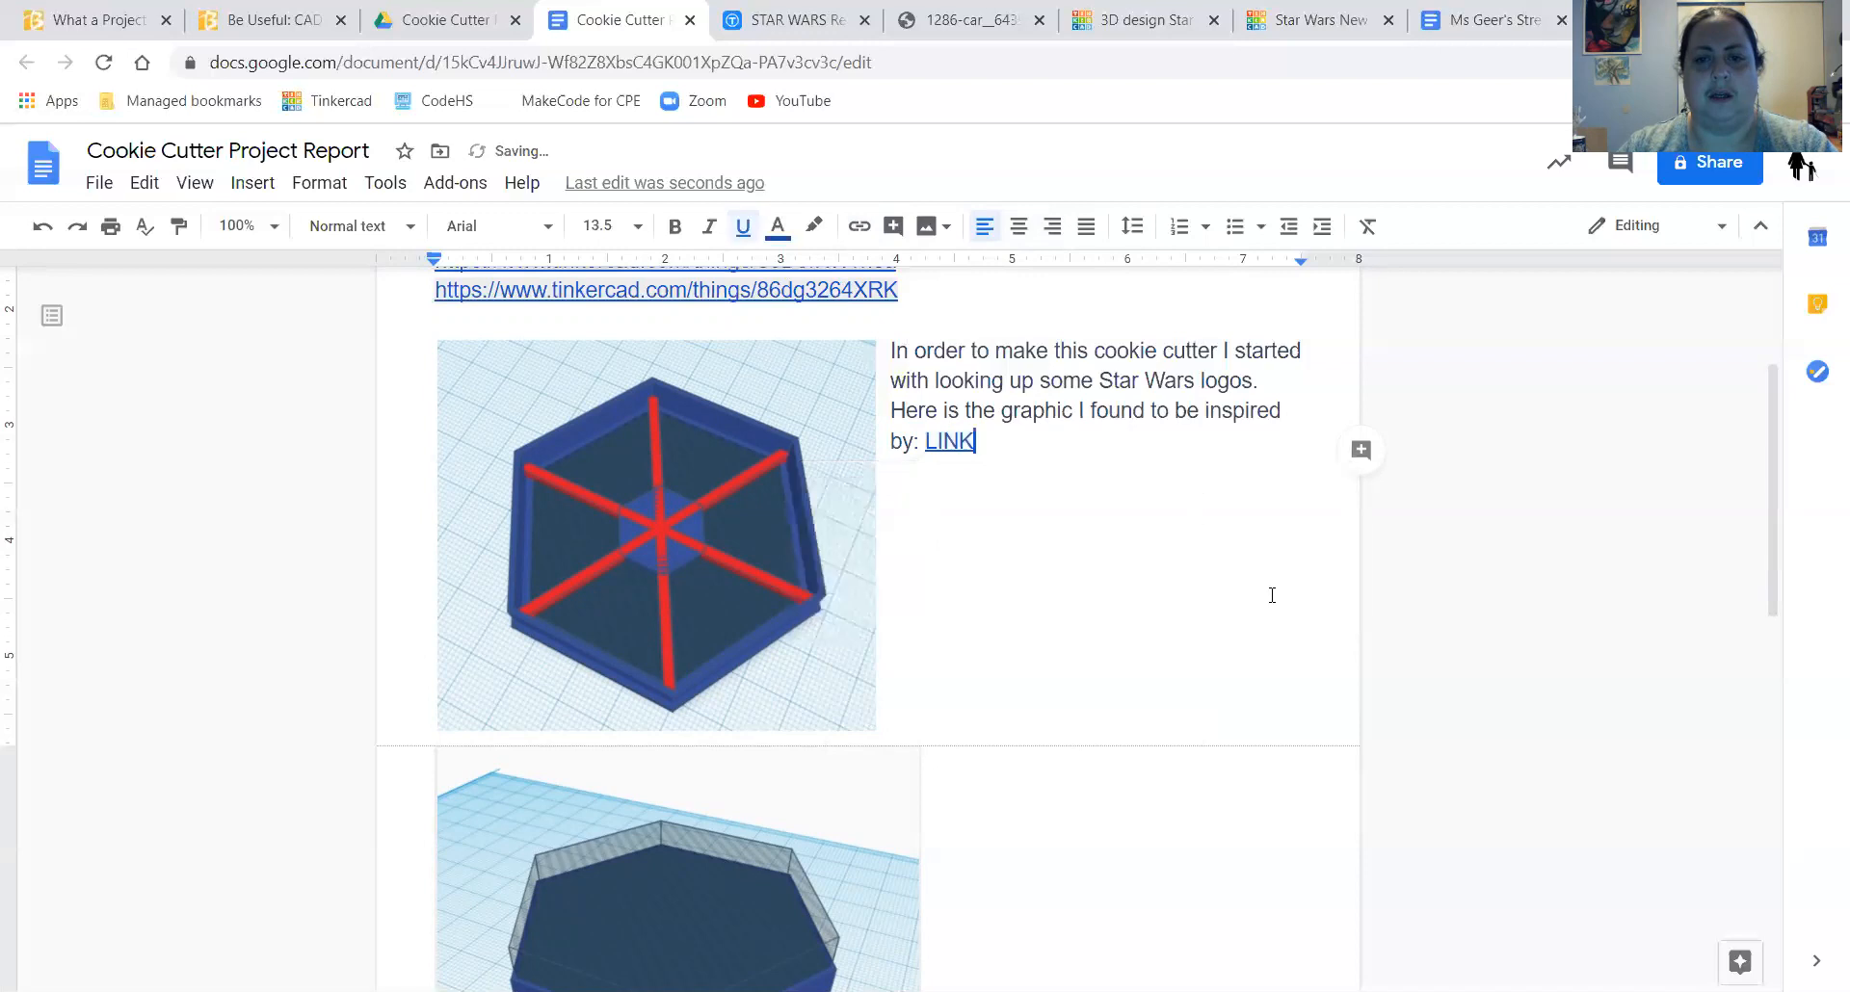
# - Test the LINK hyperlink by opening its target page, and return to the report
pyautogui.click(942, 445)
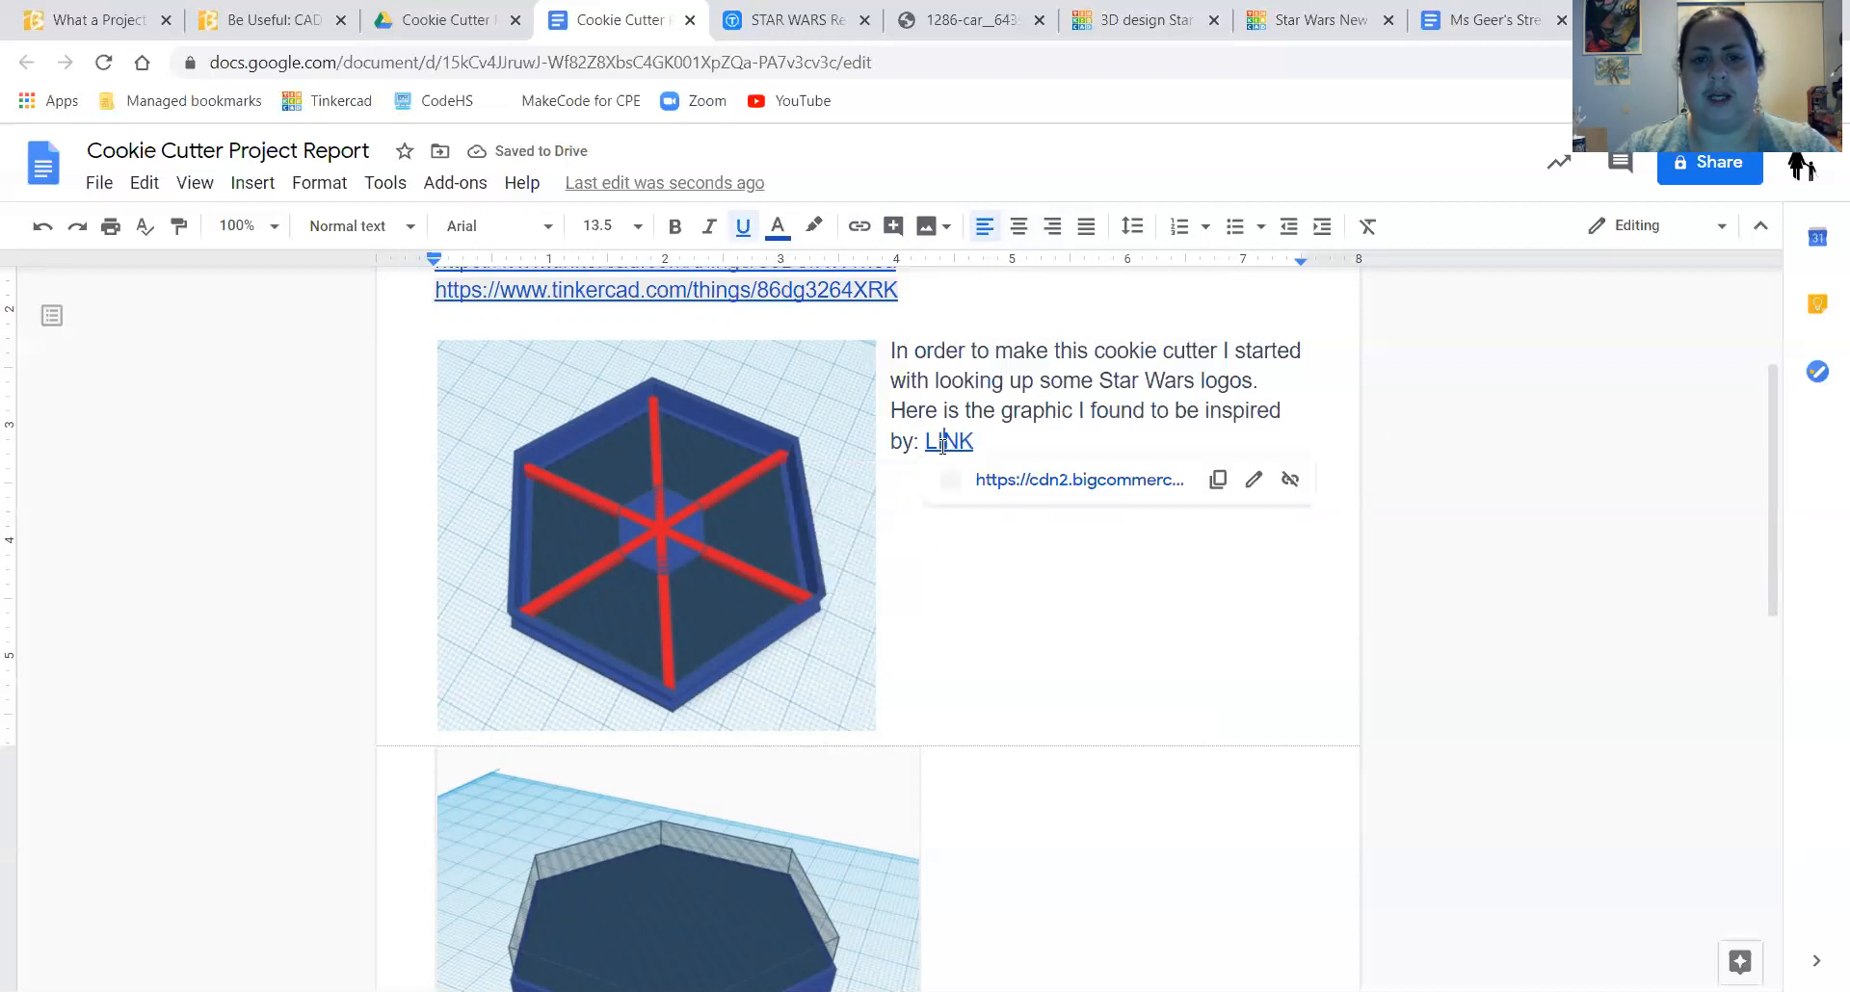
pyautogui.click(992, 484)
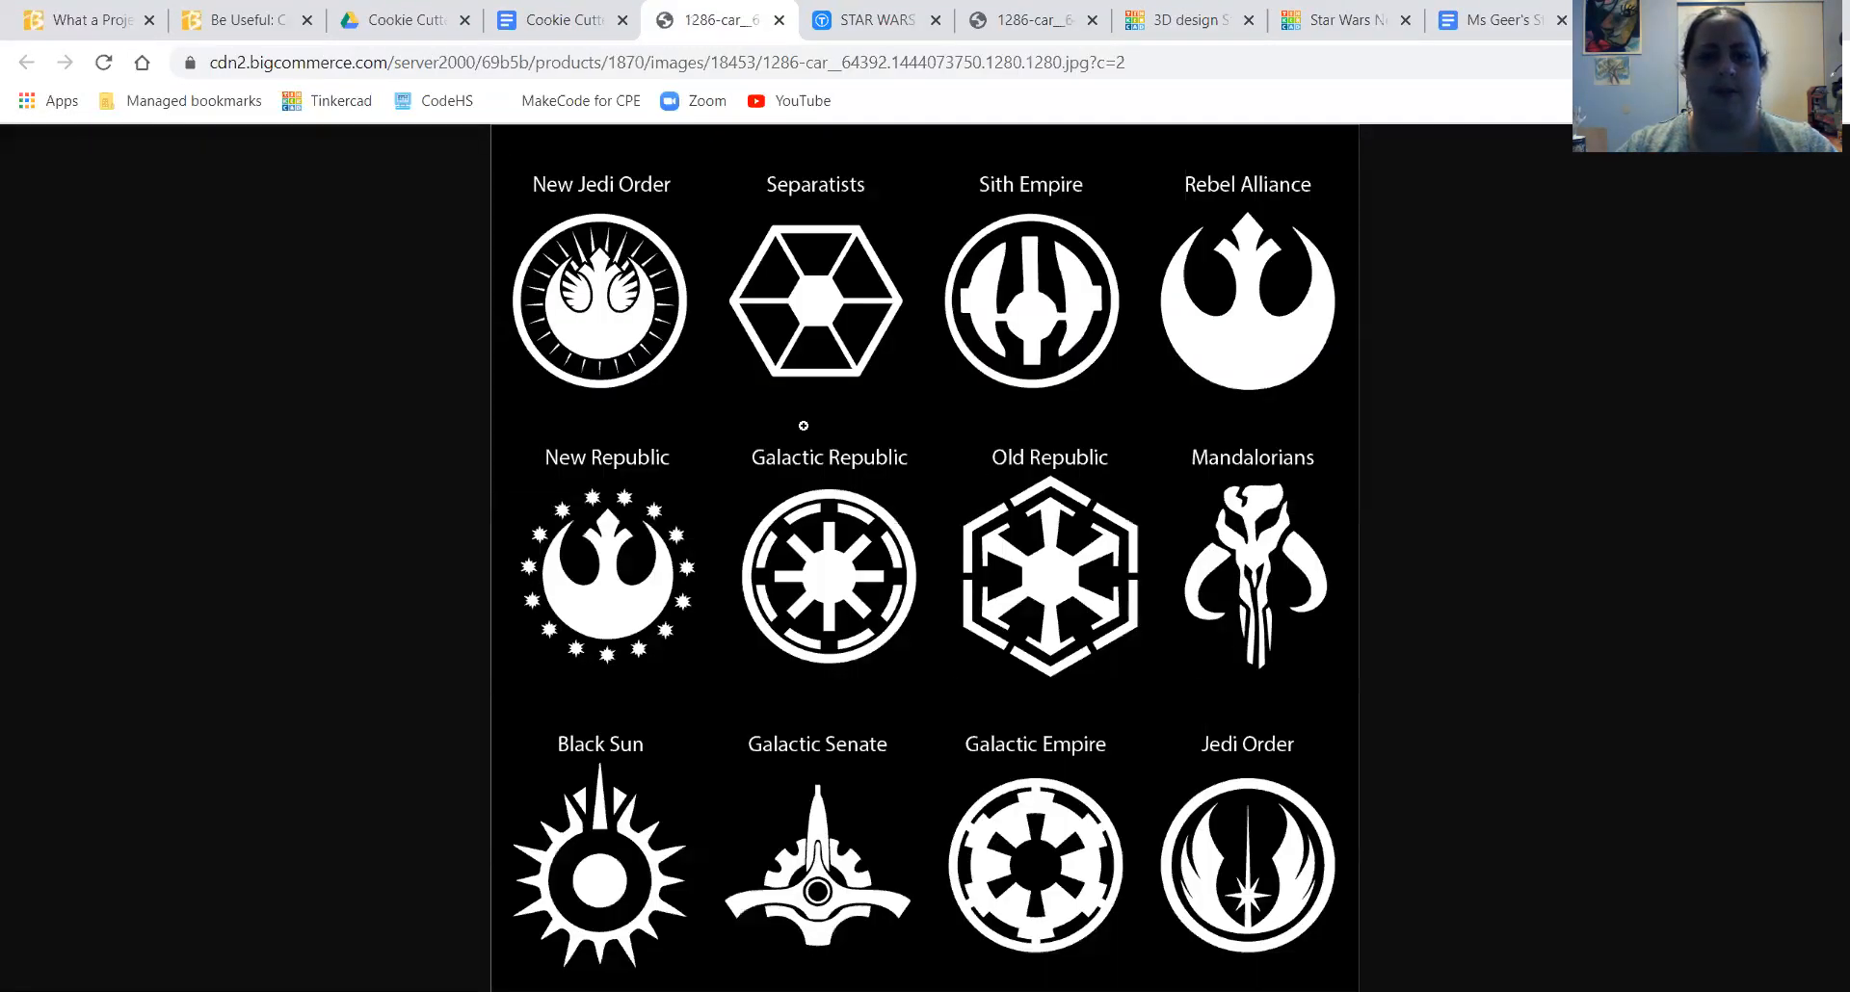
pyautogui.click(573, 24)
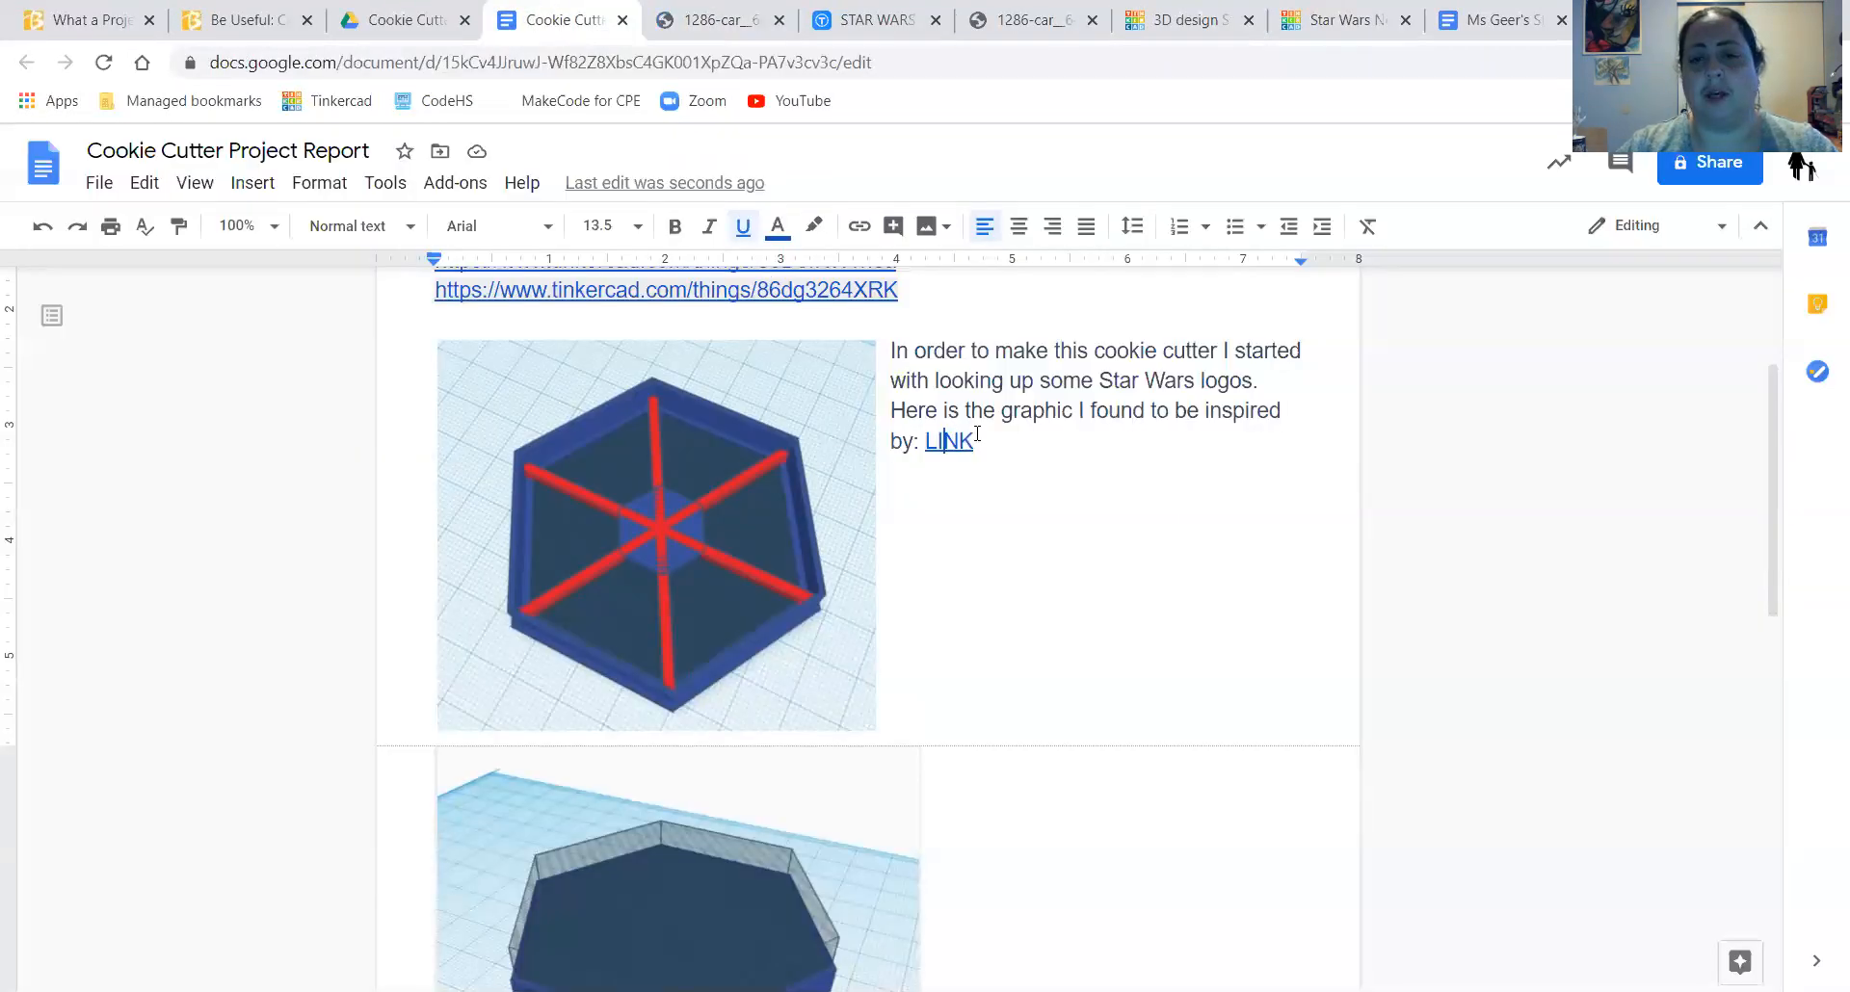
# - Write "I decided to make the Separatists logo first." on a new line, taking the logo name from the linked chart
pyautogui.press('Return')
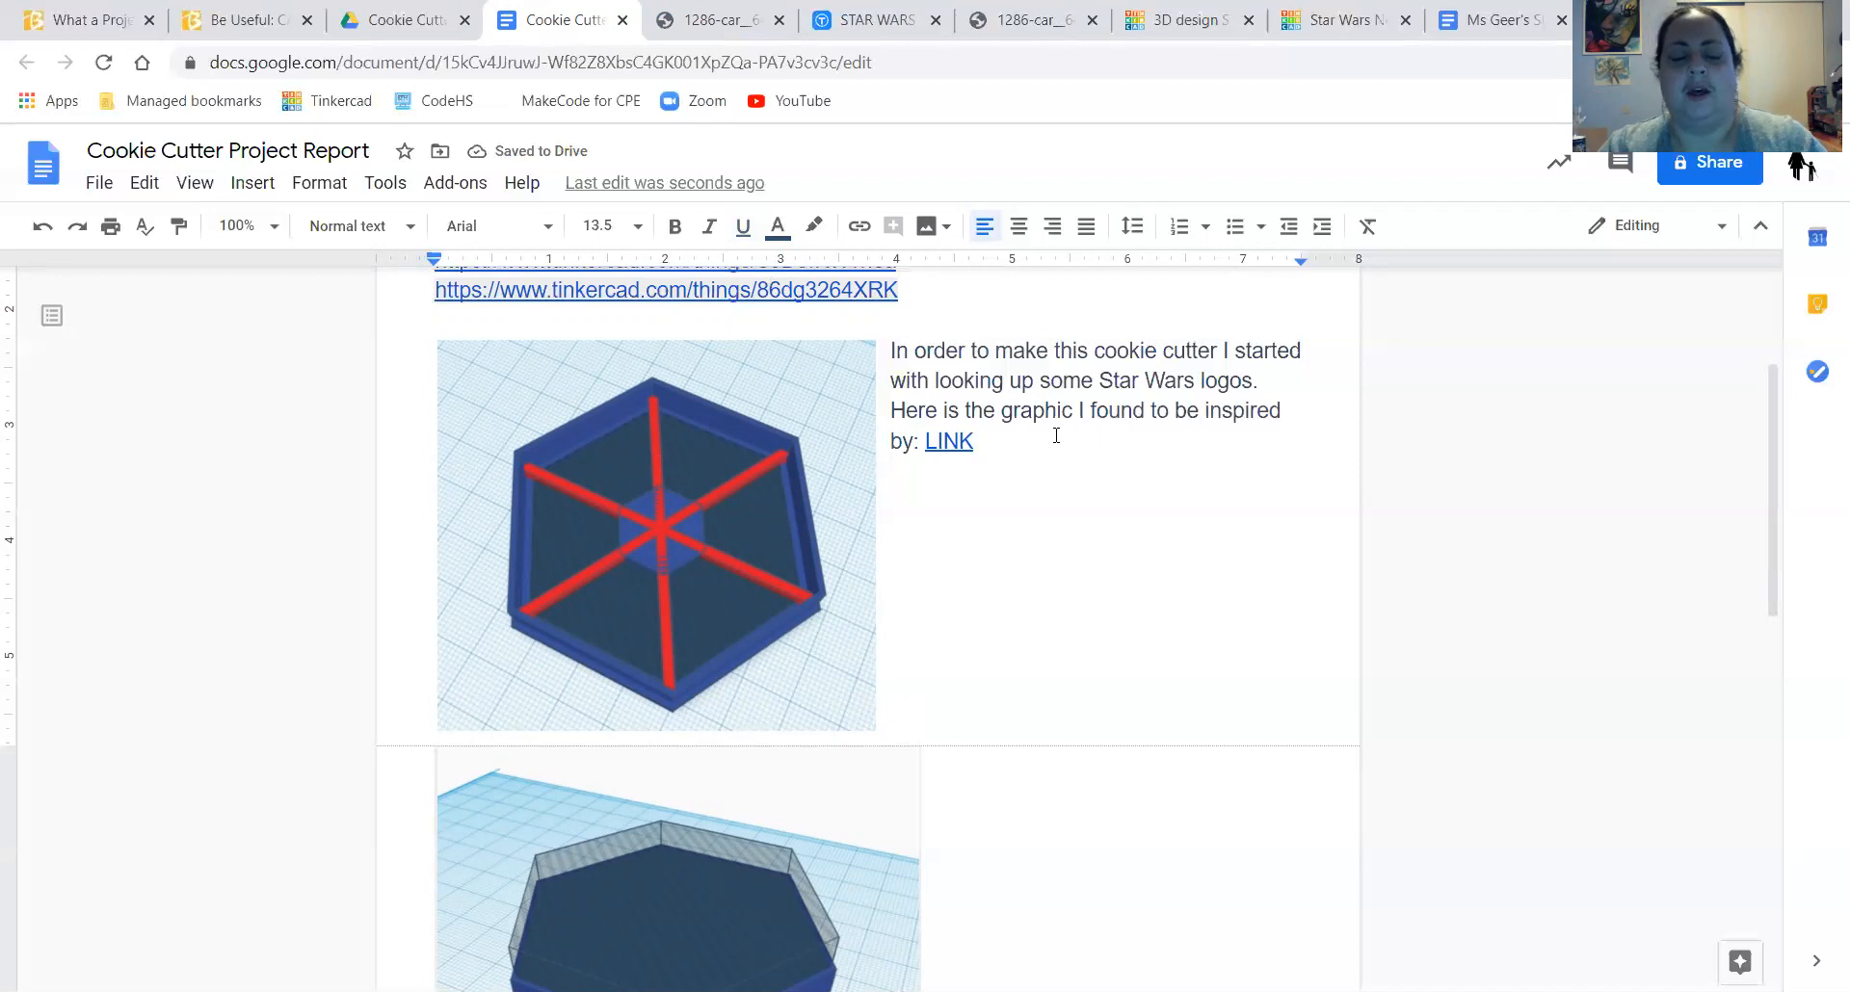
pyautogui.write('I deci')
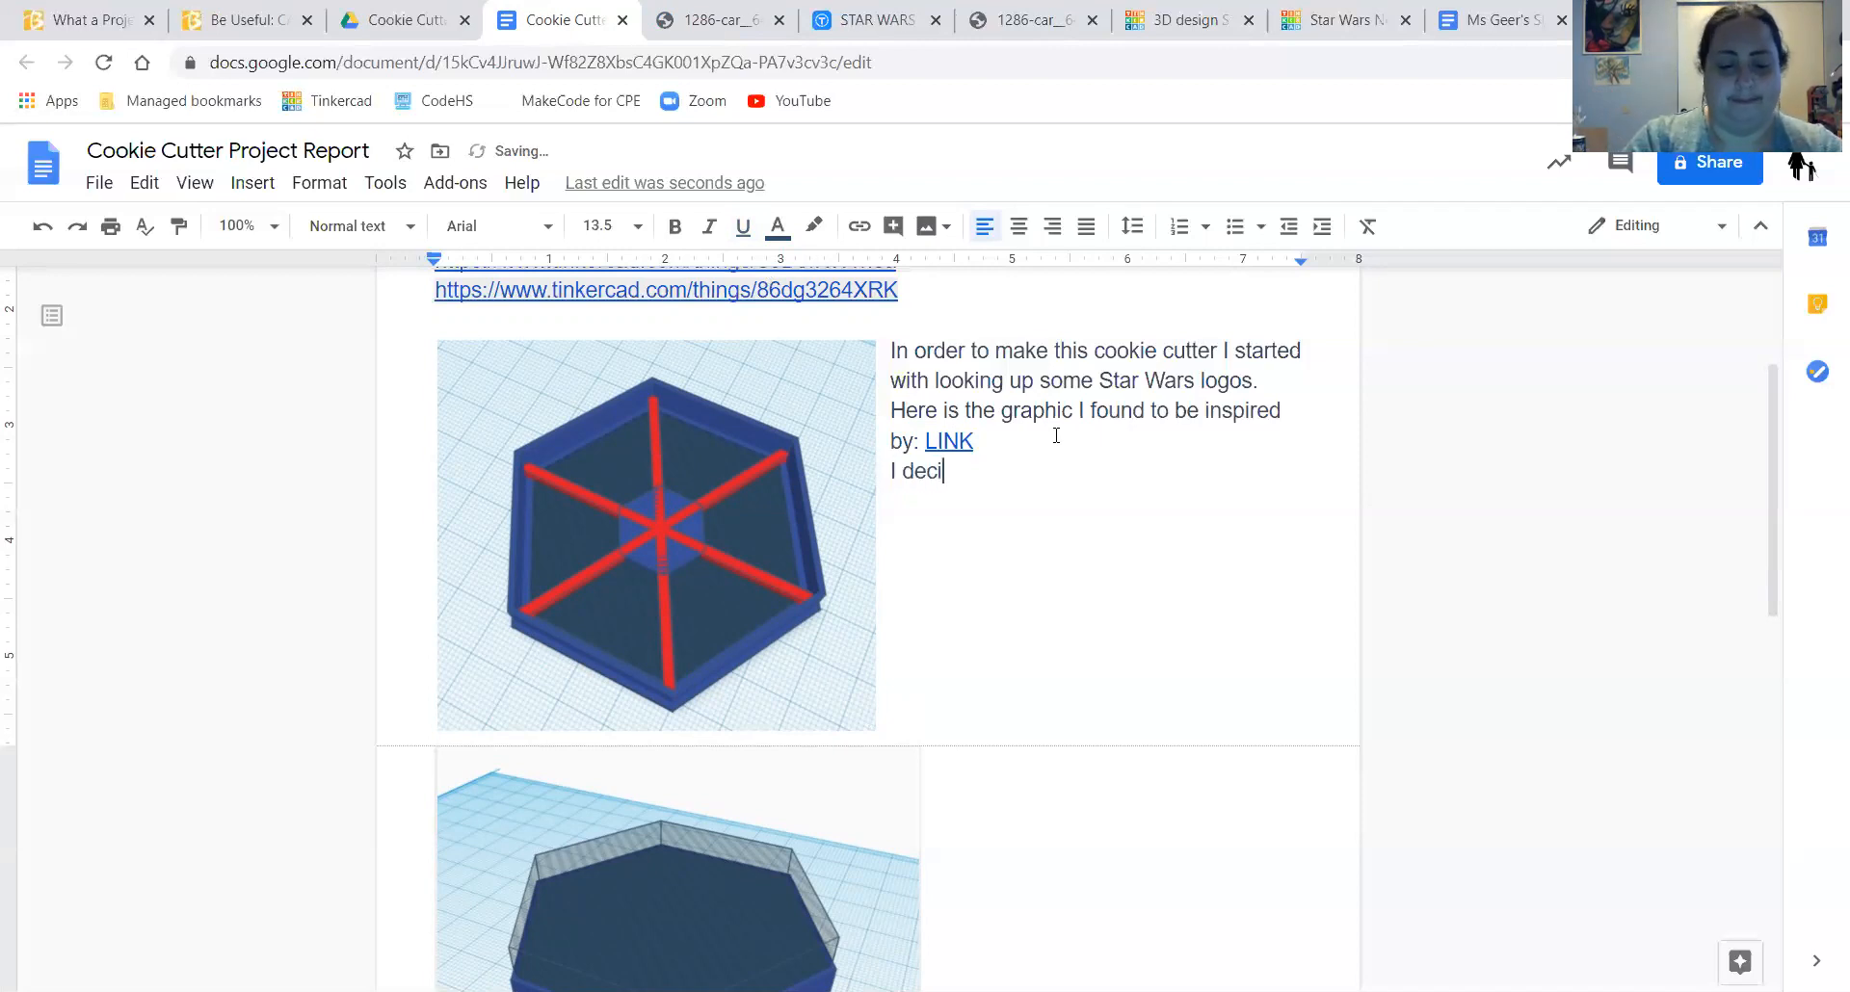
pyautogui.write('ded to ')
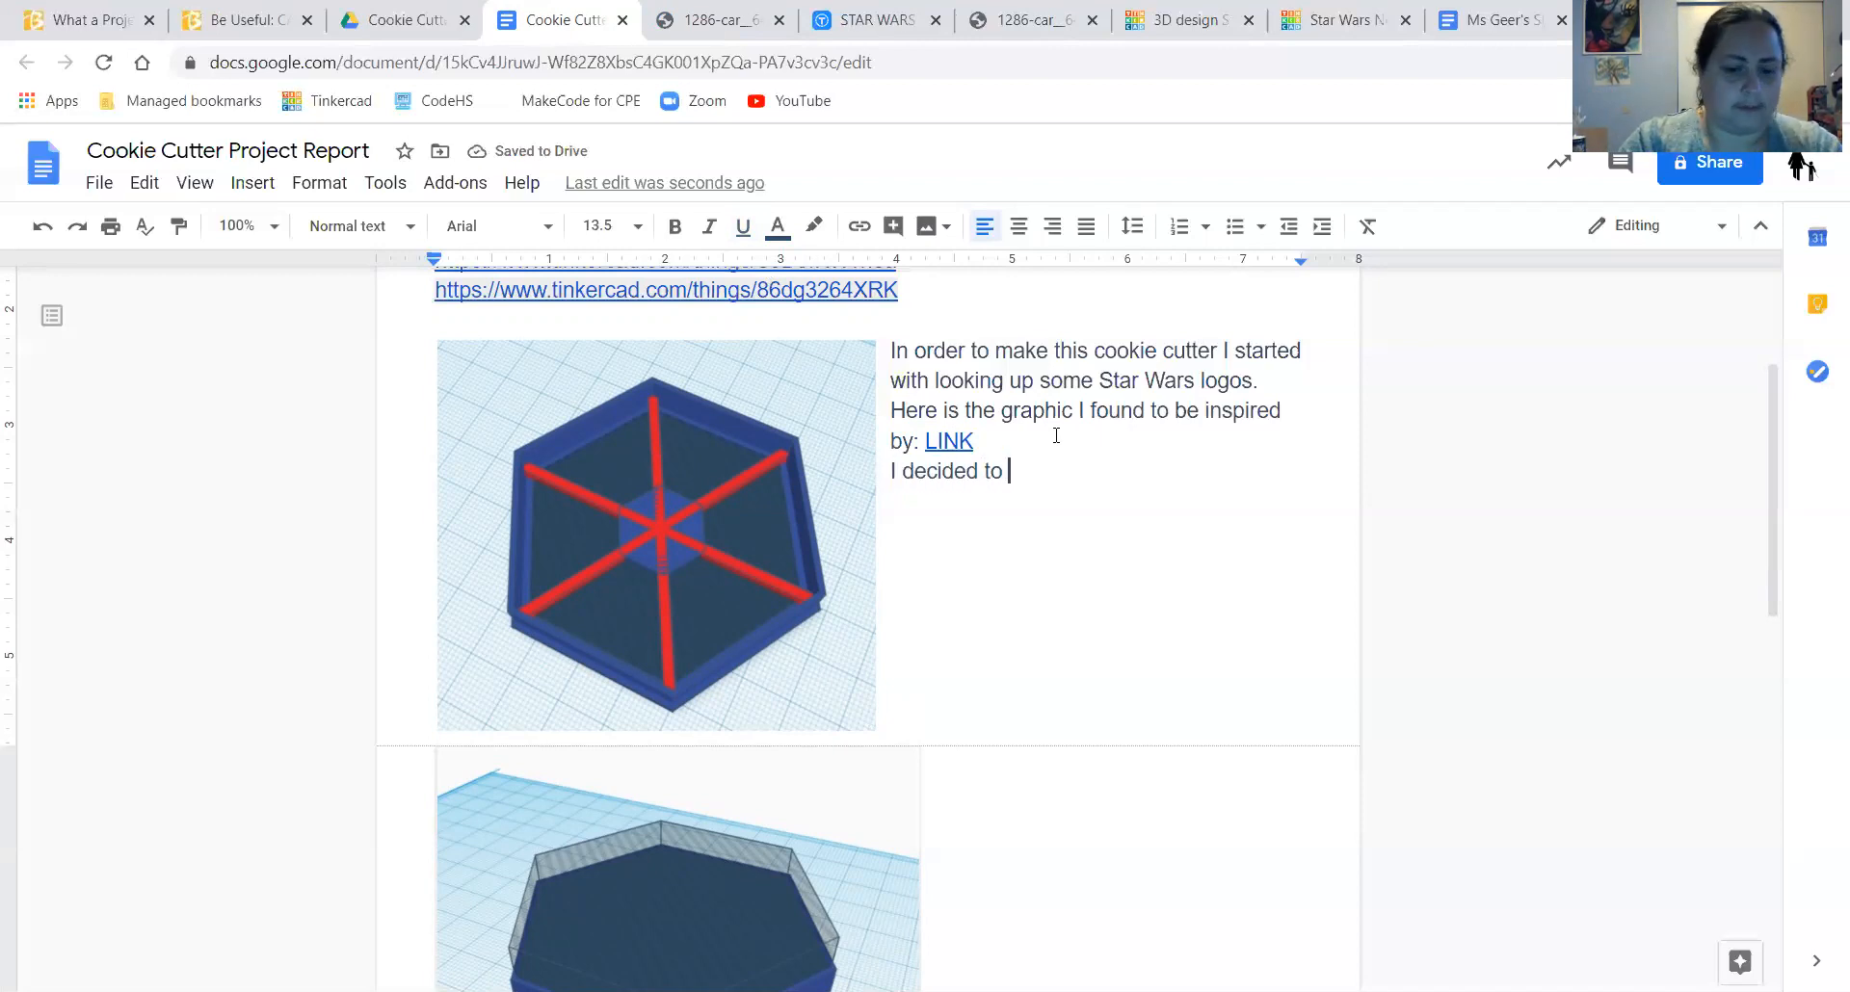
pyautogui.write('make the')
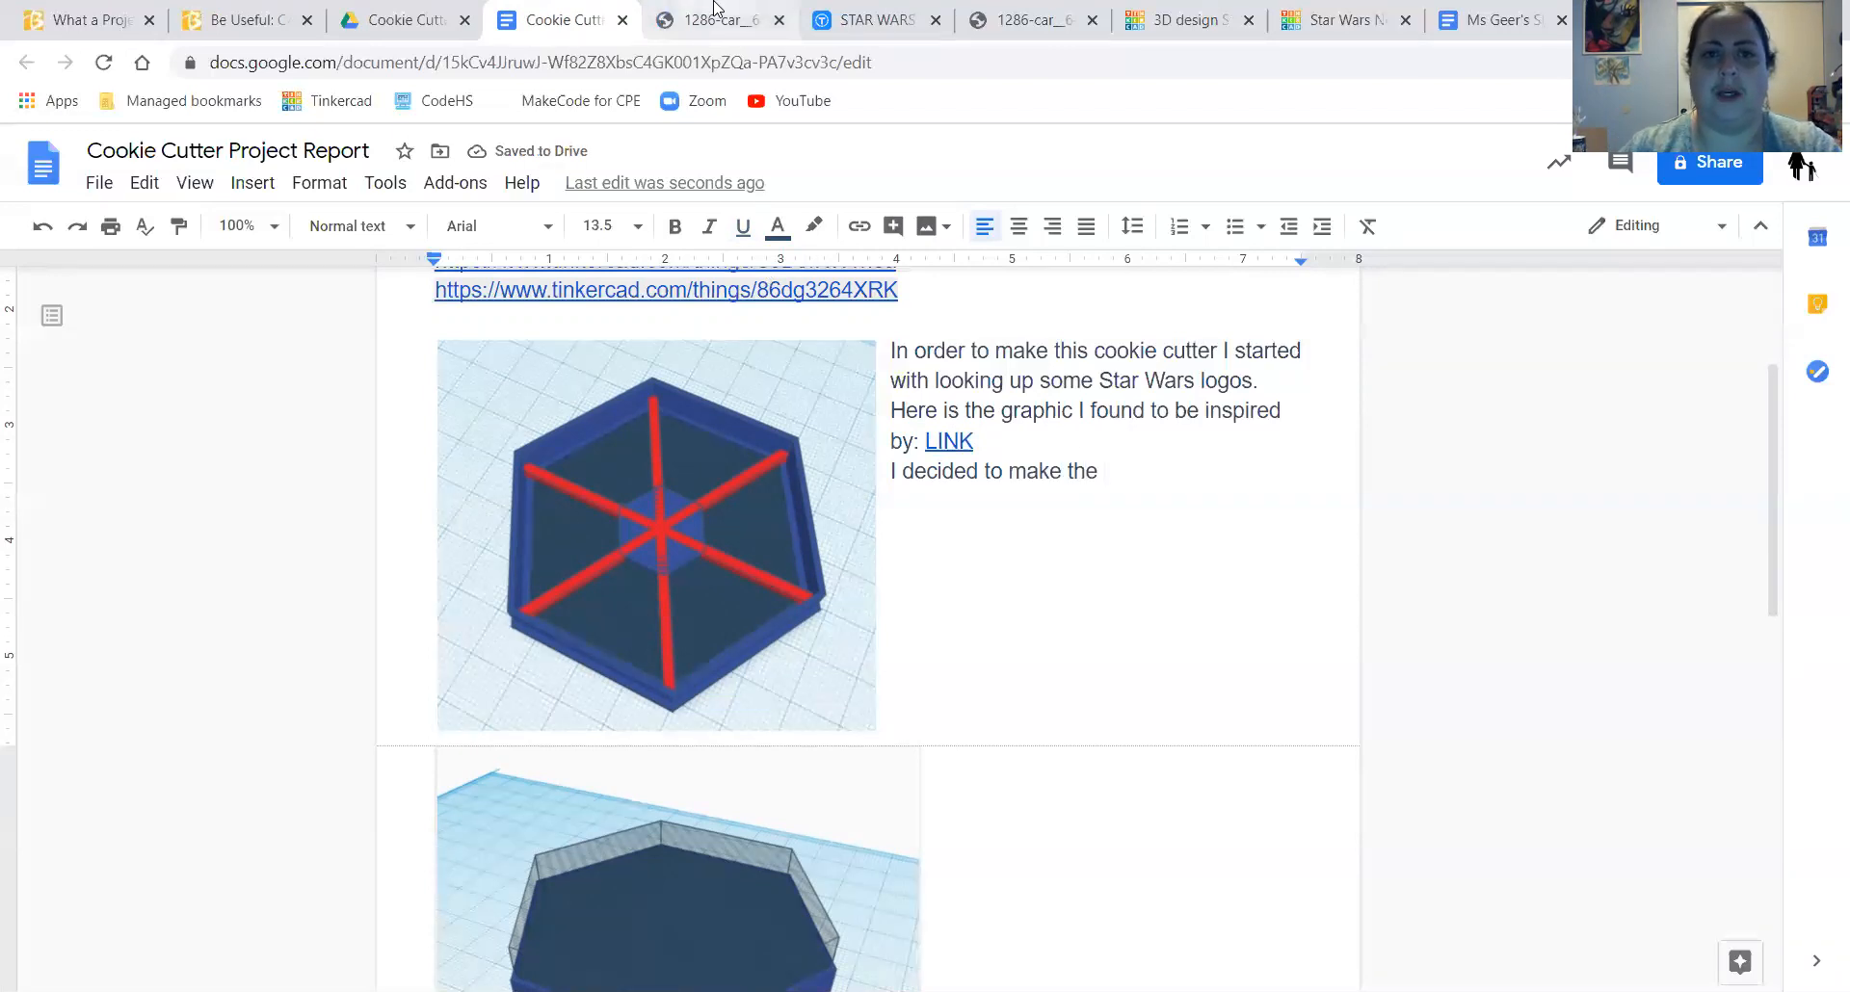
pyautogui.click(717, 14)
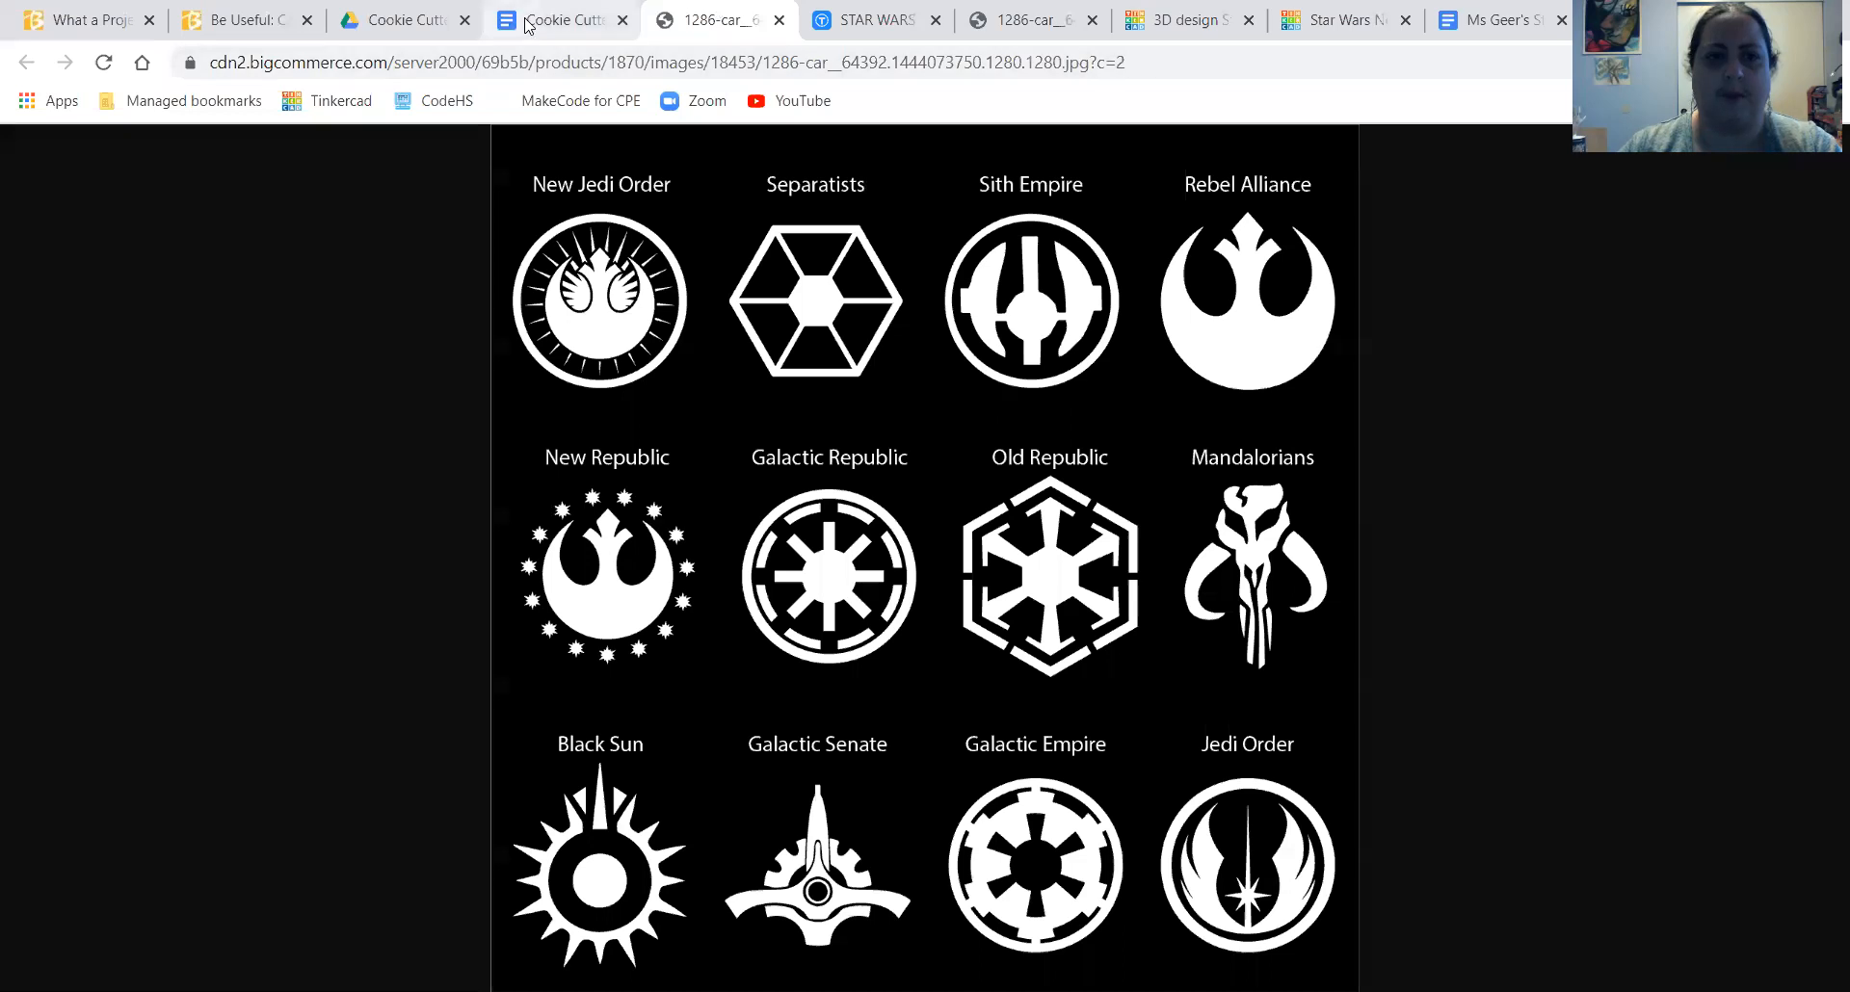
pyautogui.click(559, 19)
pyautogui.write('Separatists')
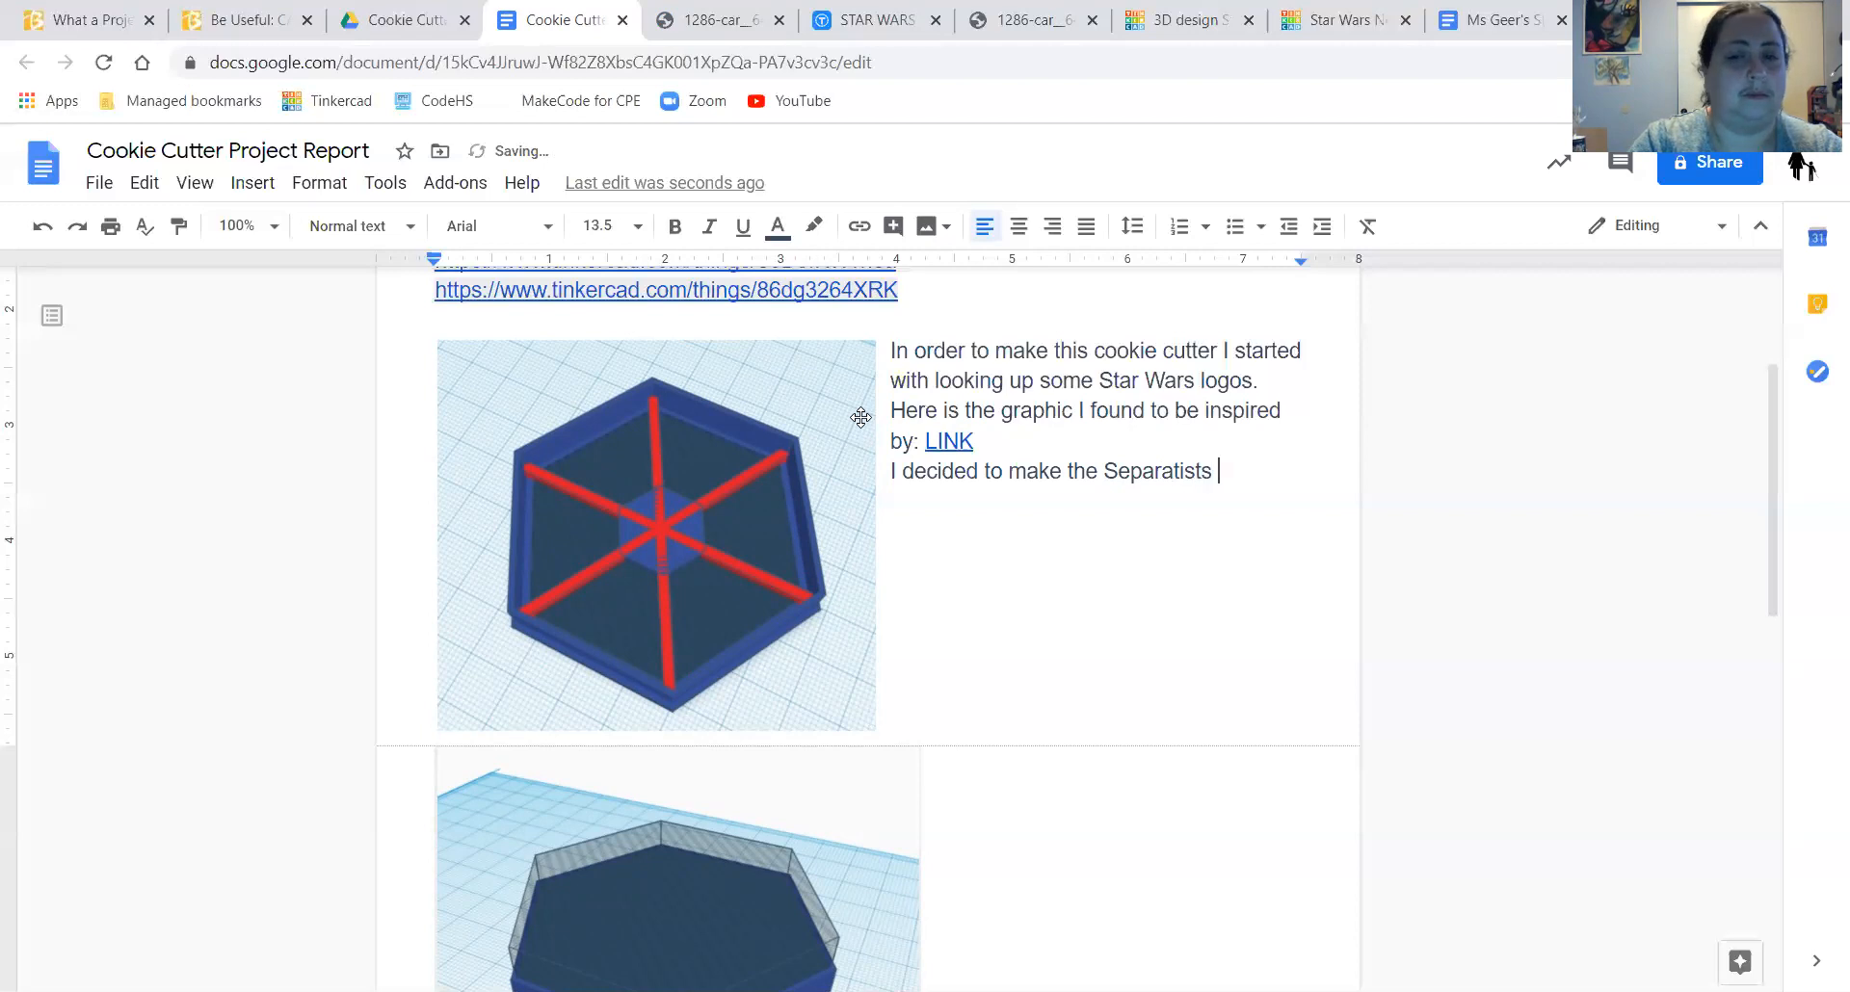
pyautogui.write(' logo ')
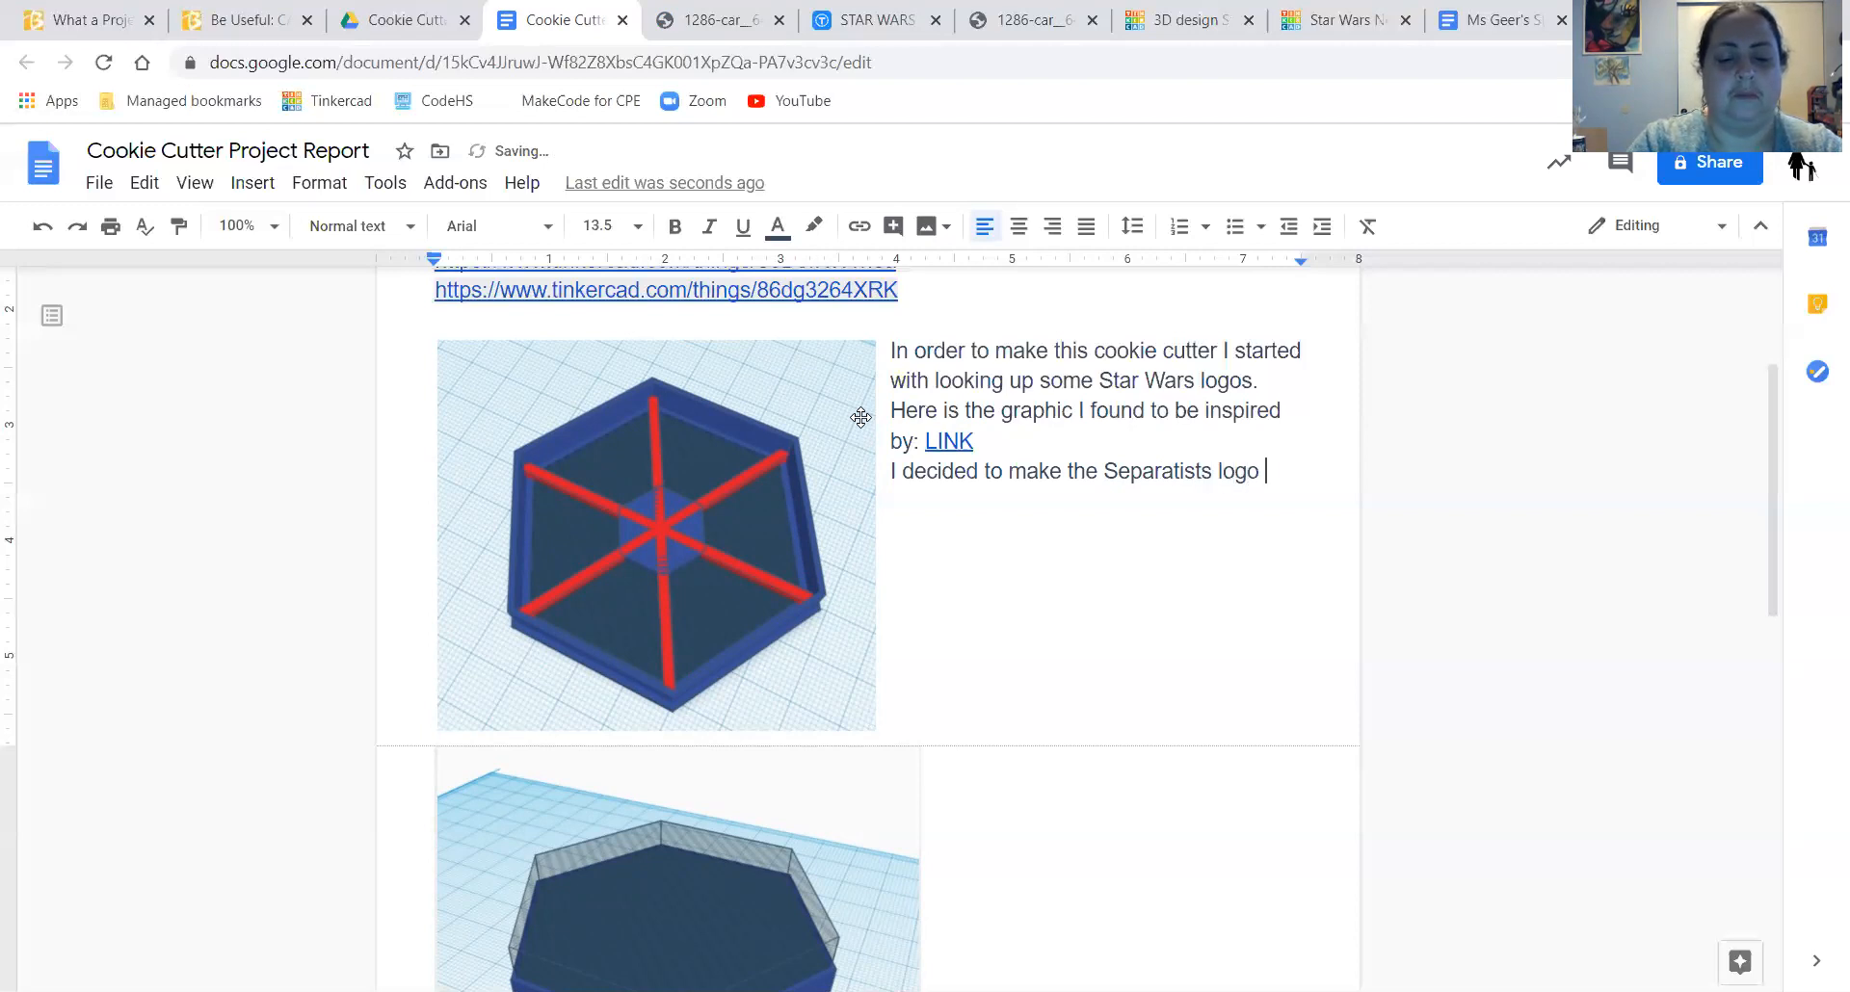
pyautogui.write('first.')
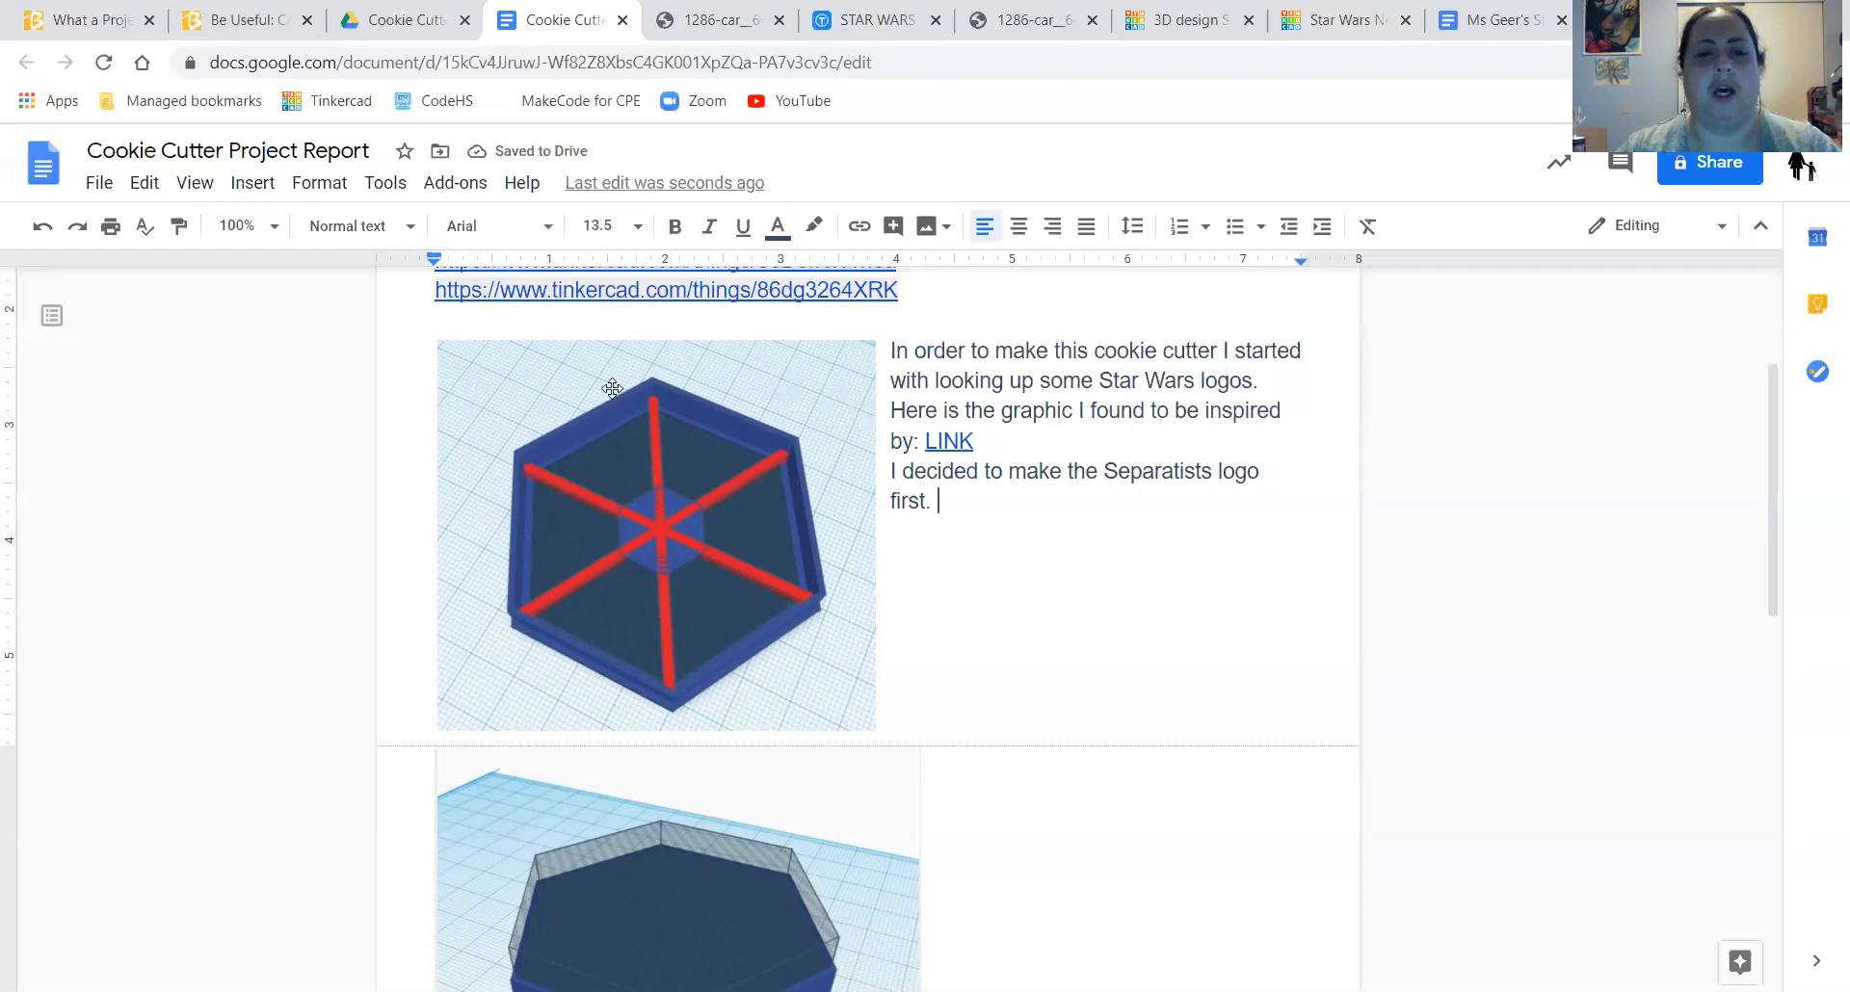
# - Move the red-spoked hexagon image out of its place beside the text to the right half of the page, further down
pyautogui.scroll(-1, 555, 473)
pyautogui.scroll(-2, 556, 473)
pyautogui.click(579, 724)
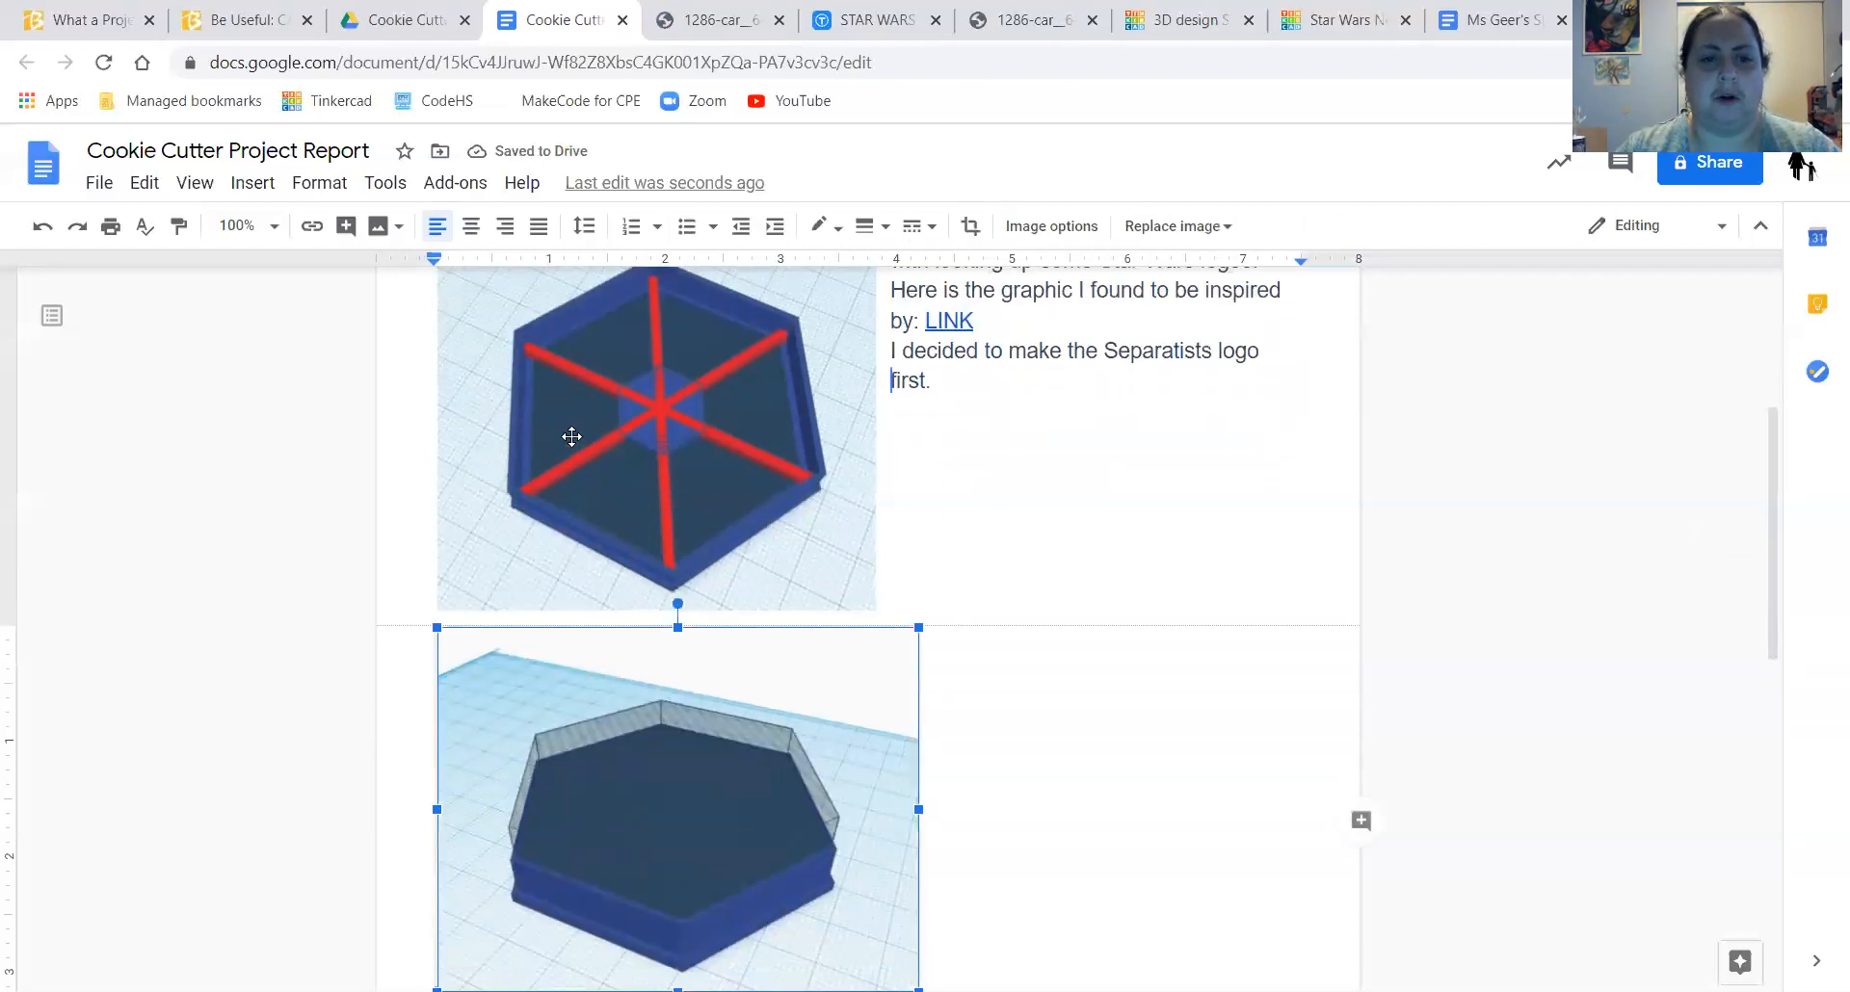
pyautogui.moveTo(571, 419); pyautogui.dragTo(625, 459)
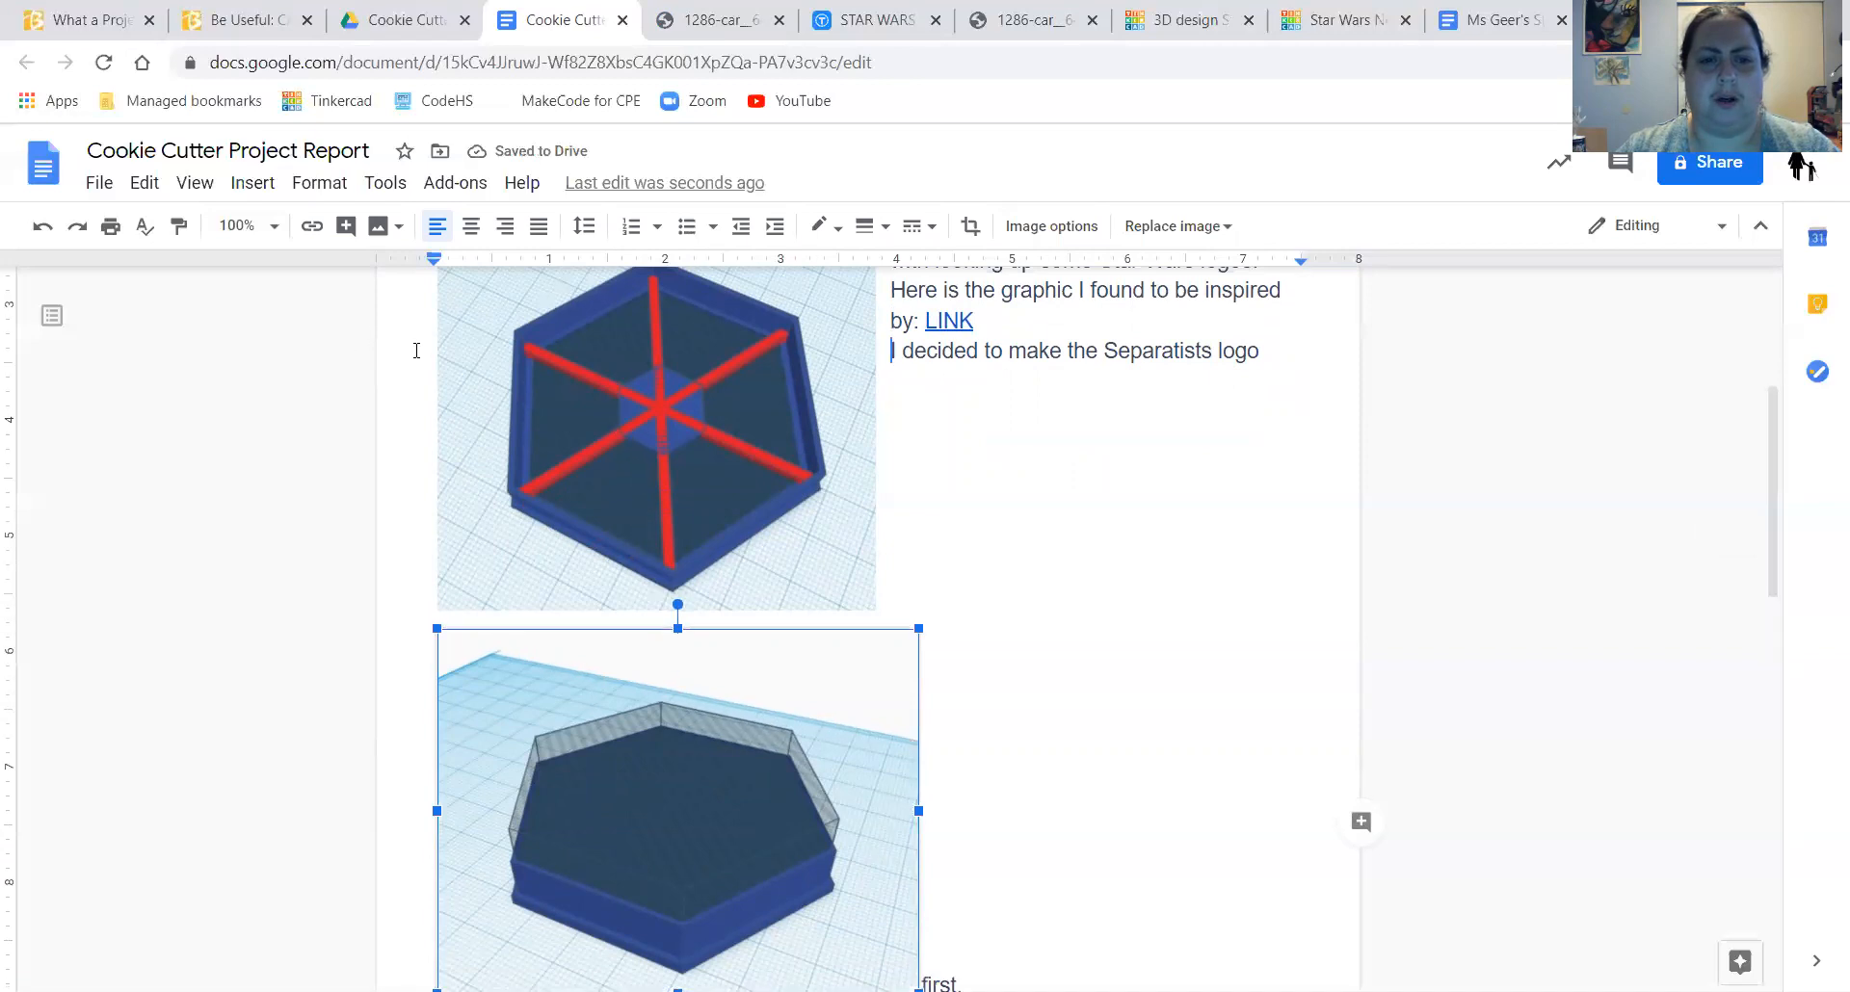
pyautogui.click(504, 413)
pyautogui.moveTo(624, 559); pyautogui.dragTo(1112, 639)
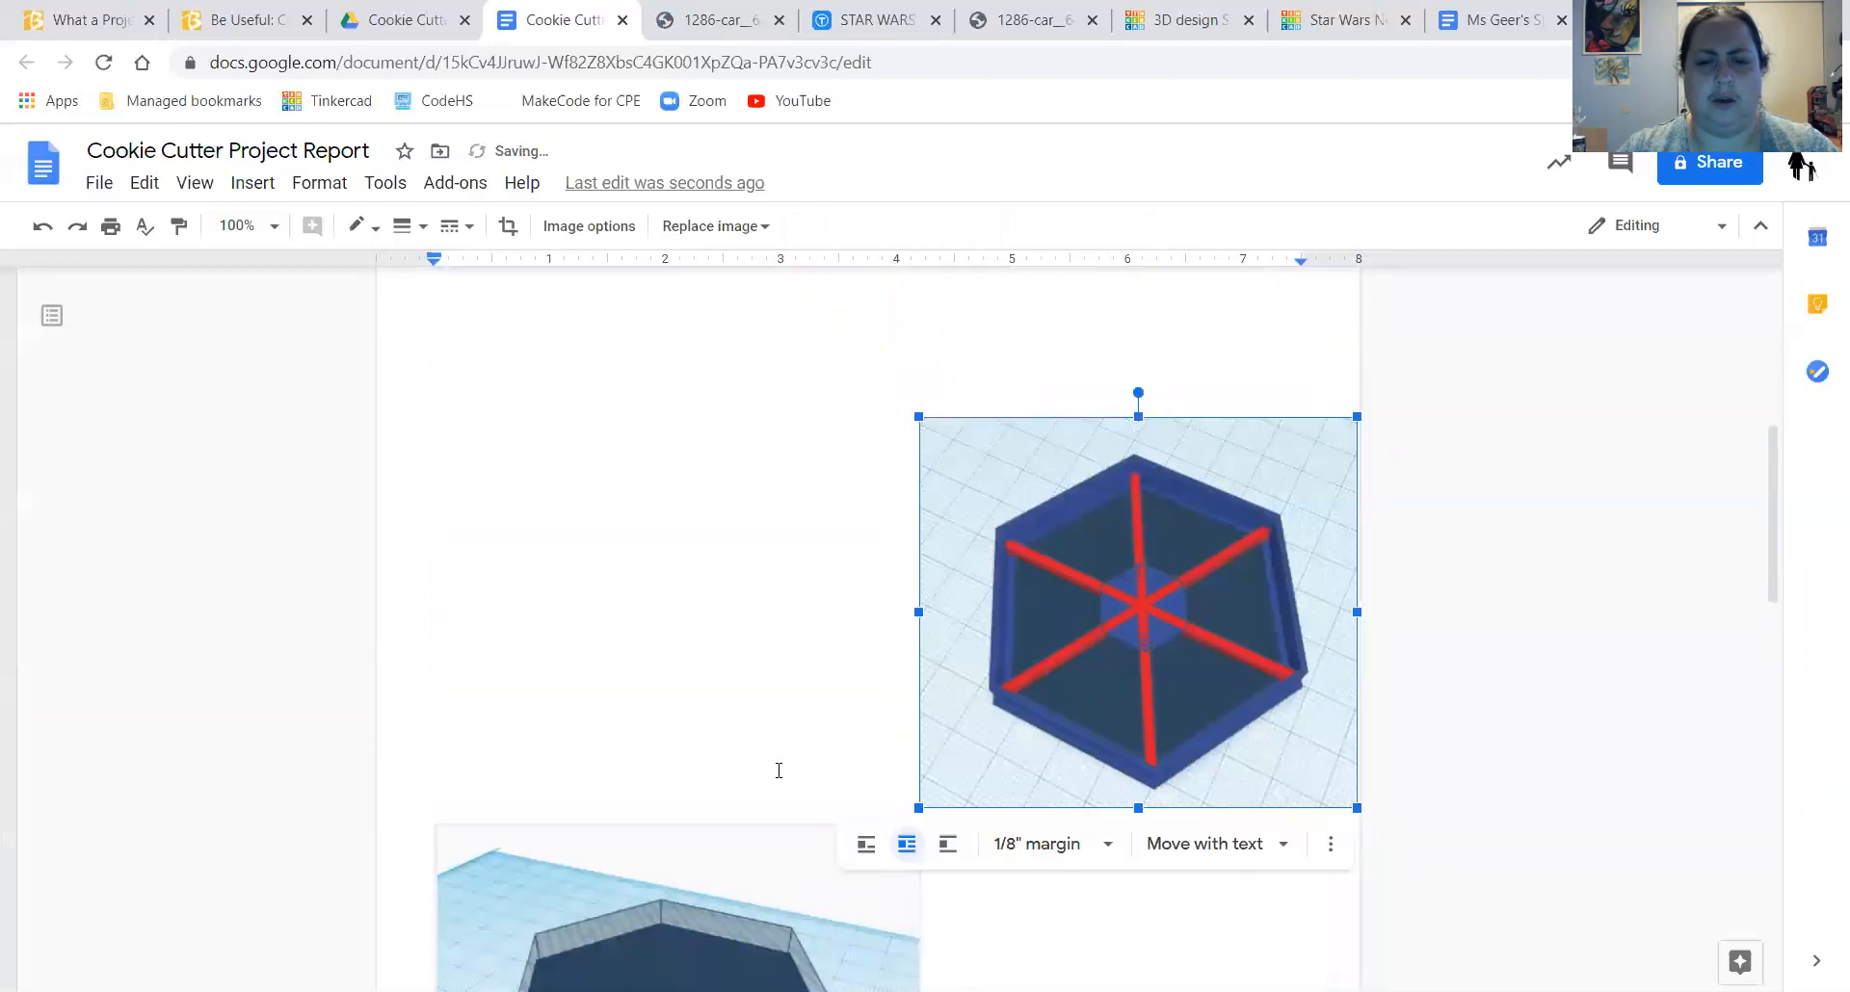
# - Set the solid hexagon image to wrap text and place it below the project links, beside the paragraph
pyautogui.scroll(-5, 766, 765)
pyautogui.scroll(1, 752, 766)
pyautogui.click(718, 647)
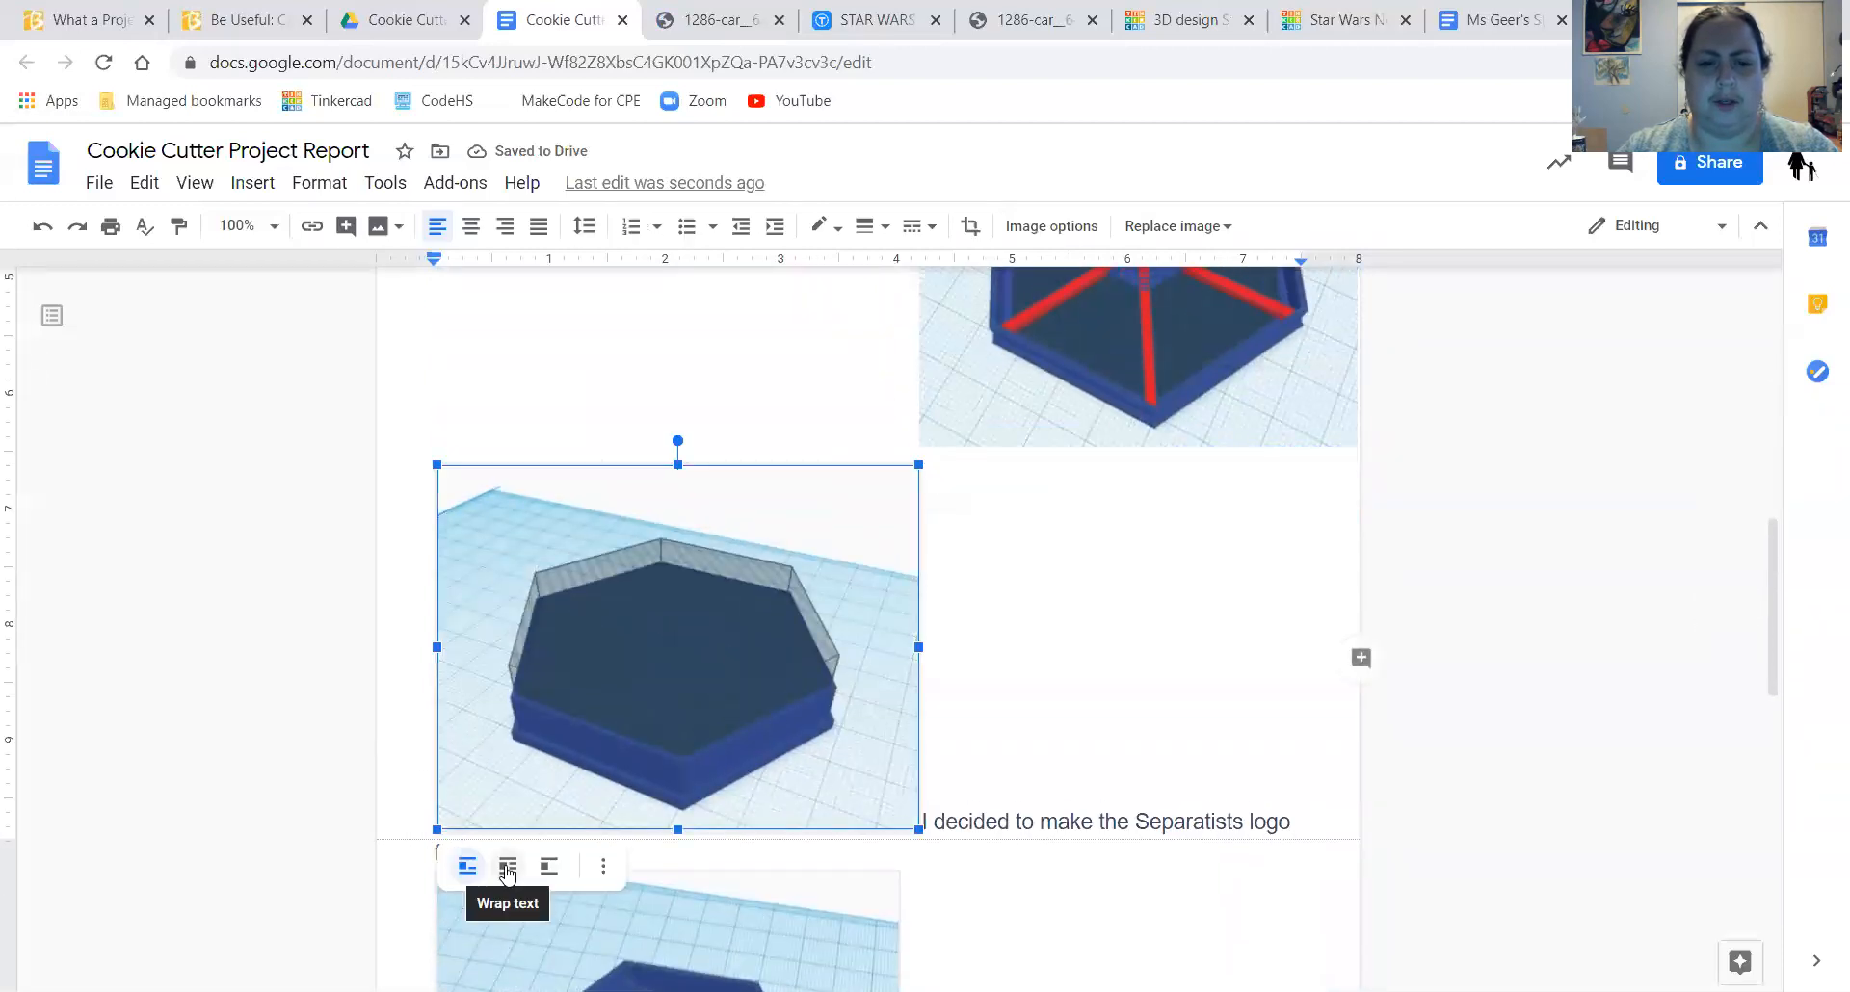
pyautogui.moveTo(782, 617); pyautogui.dragTo(728, 572)
# - Set the open-spoked cutter image to wrap text
pyautogui.scroll(-5, 848, 706)
pyautogui.click(786, 660)
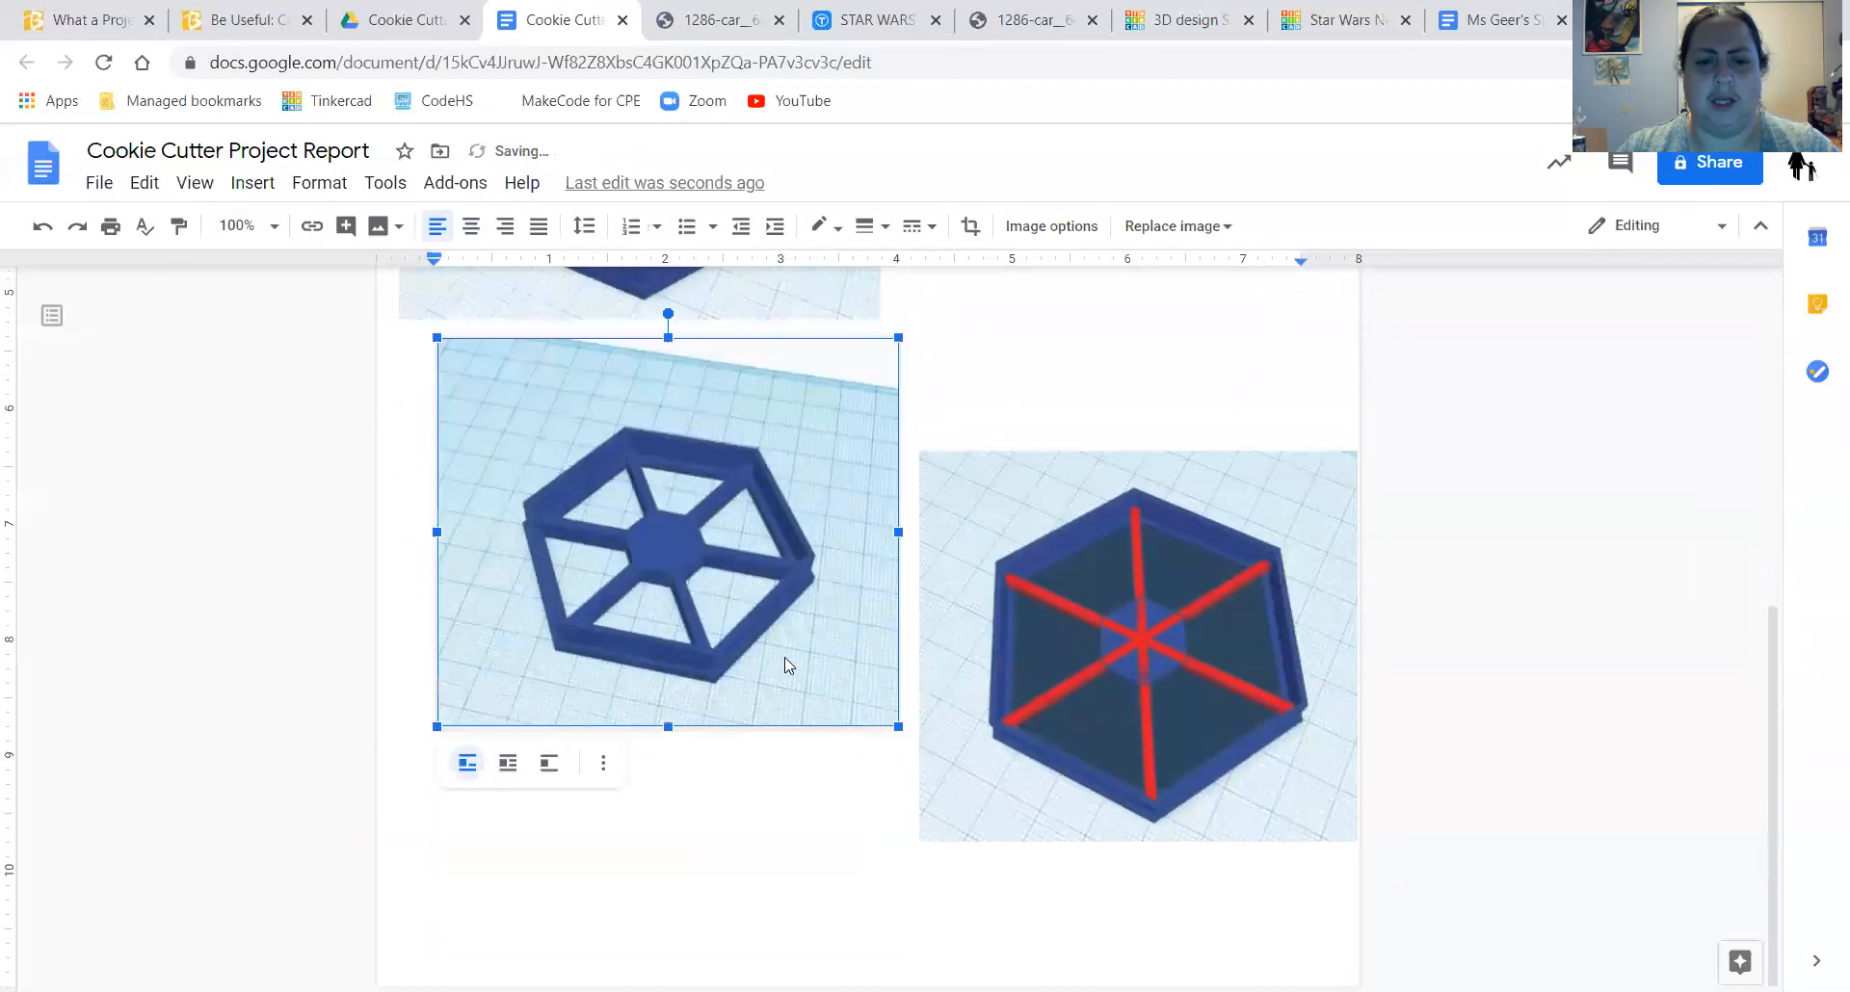
pyautogui.click(507, 763)
# - Place the red-spoked hexagon image directly below the solid hexagon, and line up the open-spoked cutter image beneath it
pyautogui.moveTo(1144, 693); pyautogui.dragTo(672, 564)
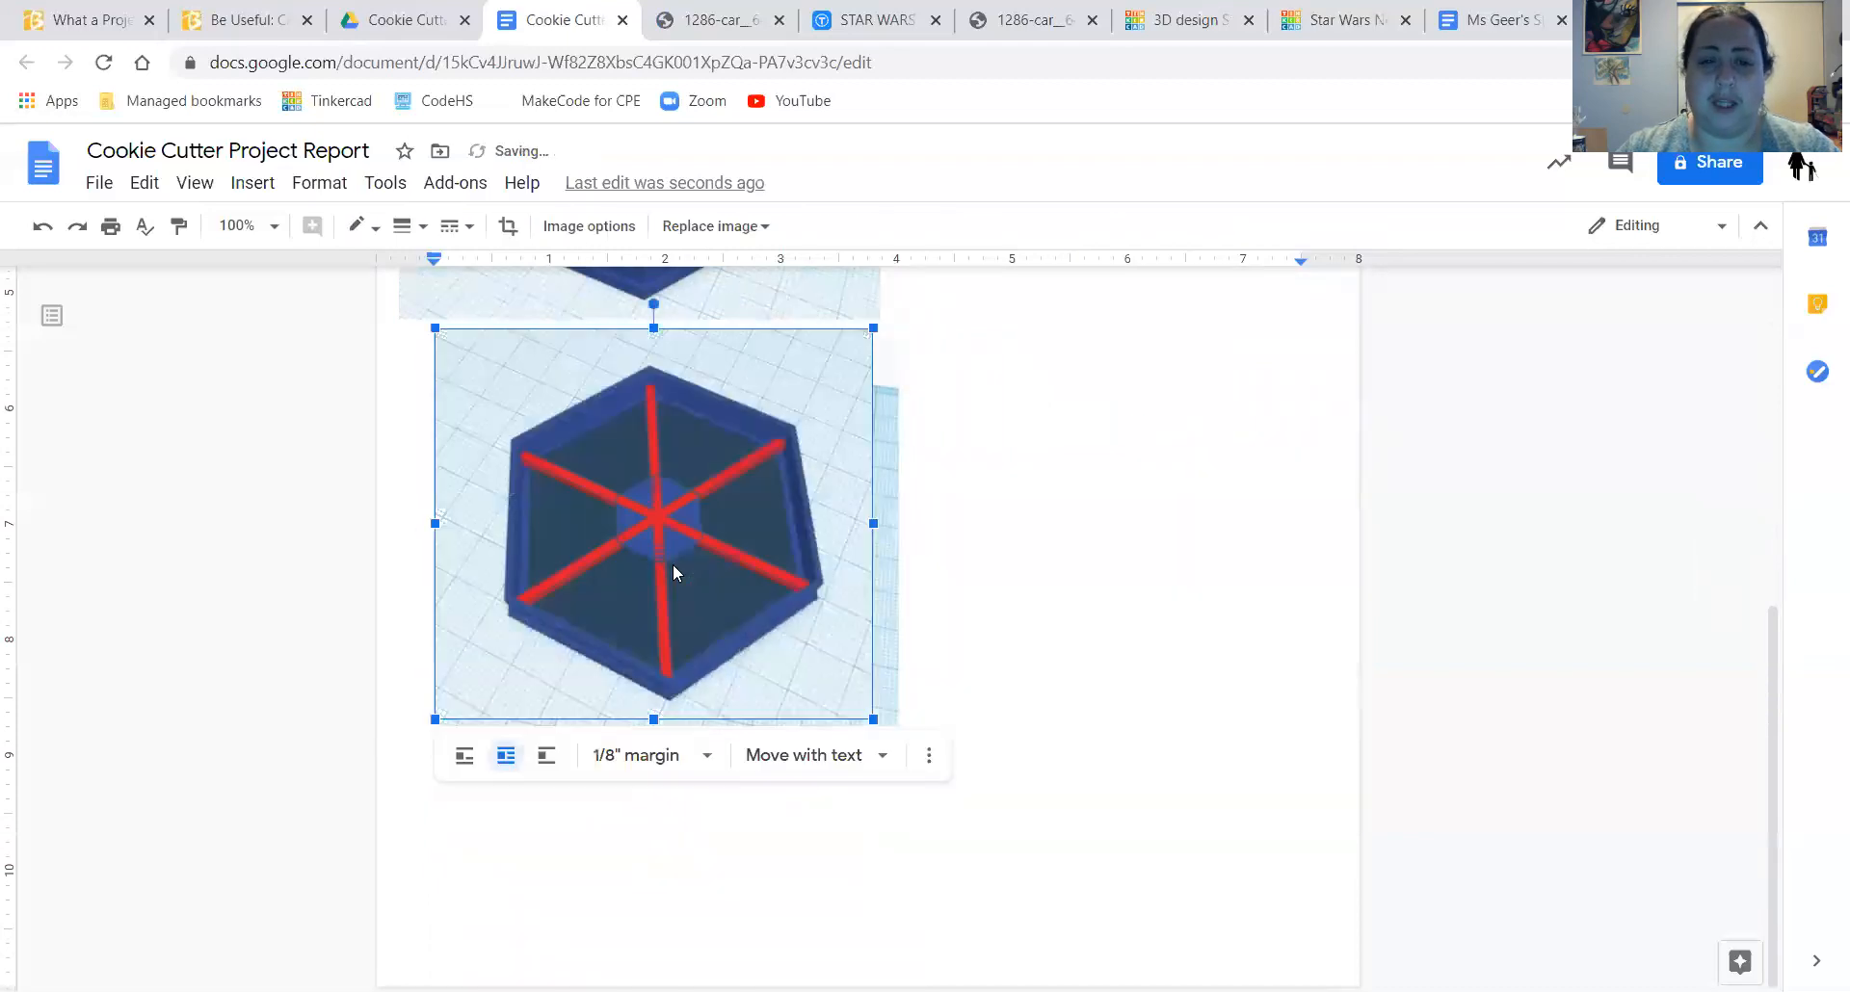
pyautogui.moveTo(884, 603); pyautogui.dragTo(892, 983)
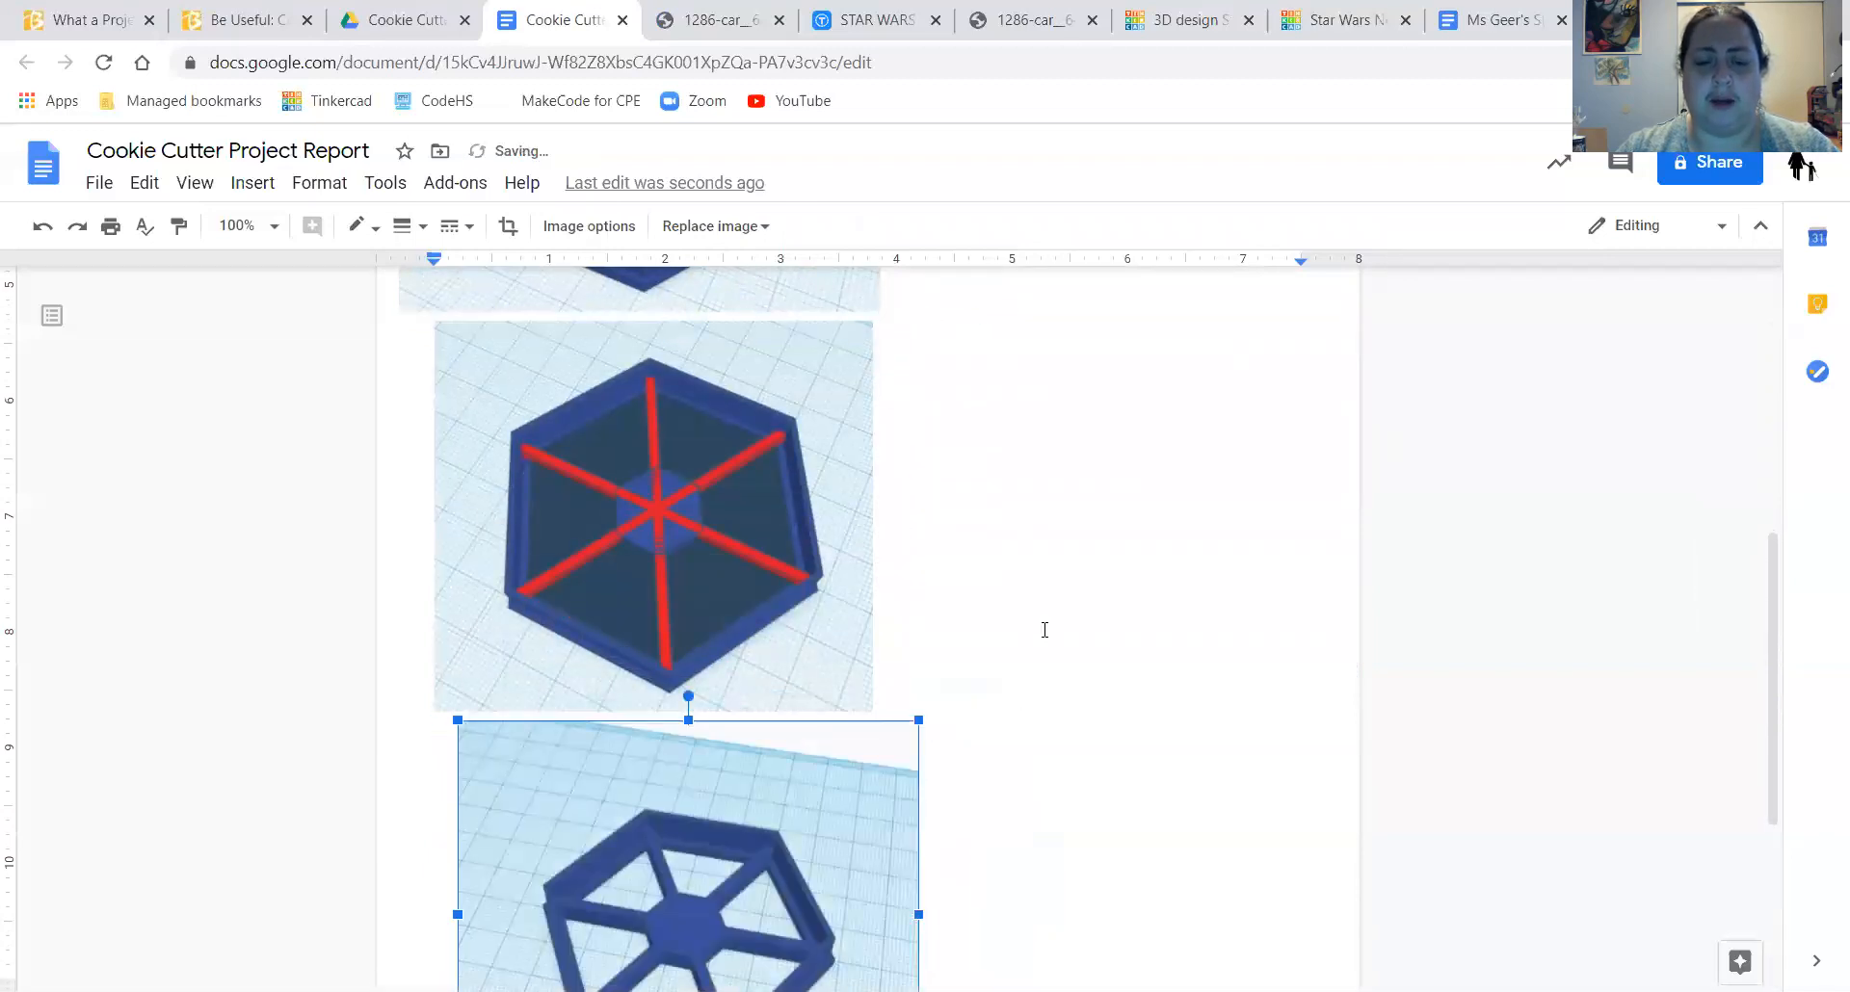
pyautogui.scroll(-3, 1045, 629)
pyautogui.moveTo(797, 644); pyautogui.dragTo(772, 668)
pyautogui.doubleClick(1004, 657)
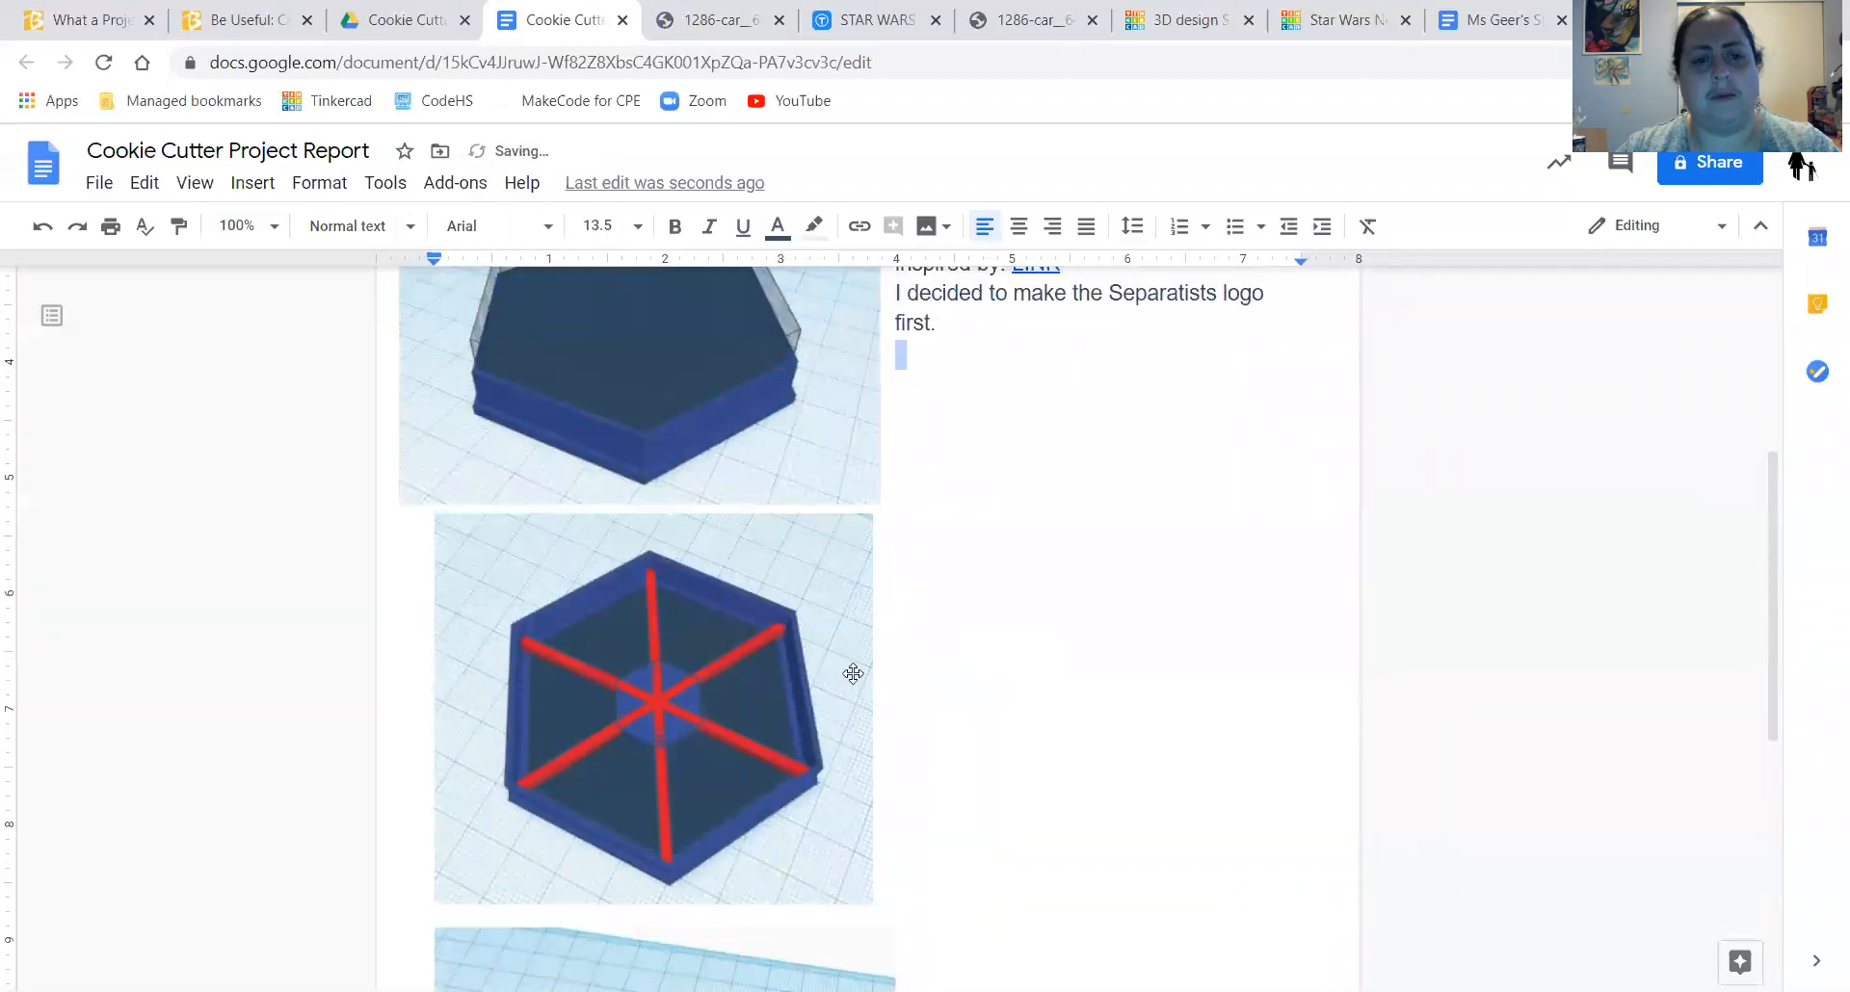
pyautogui.scroll(3, 739, 619)
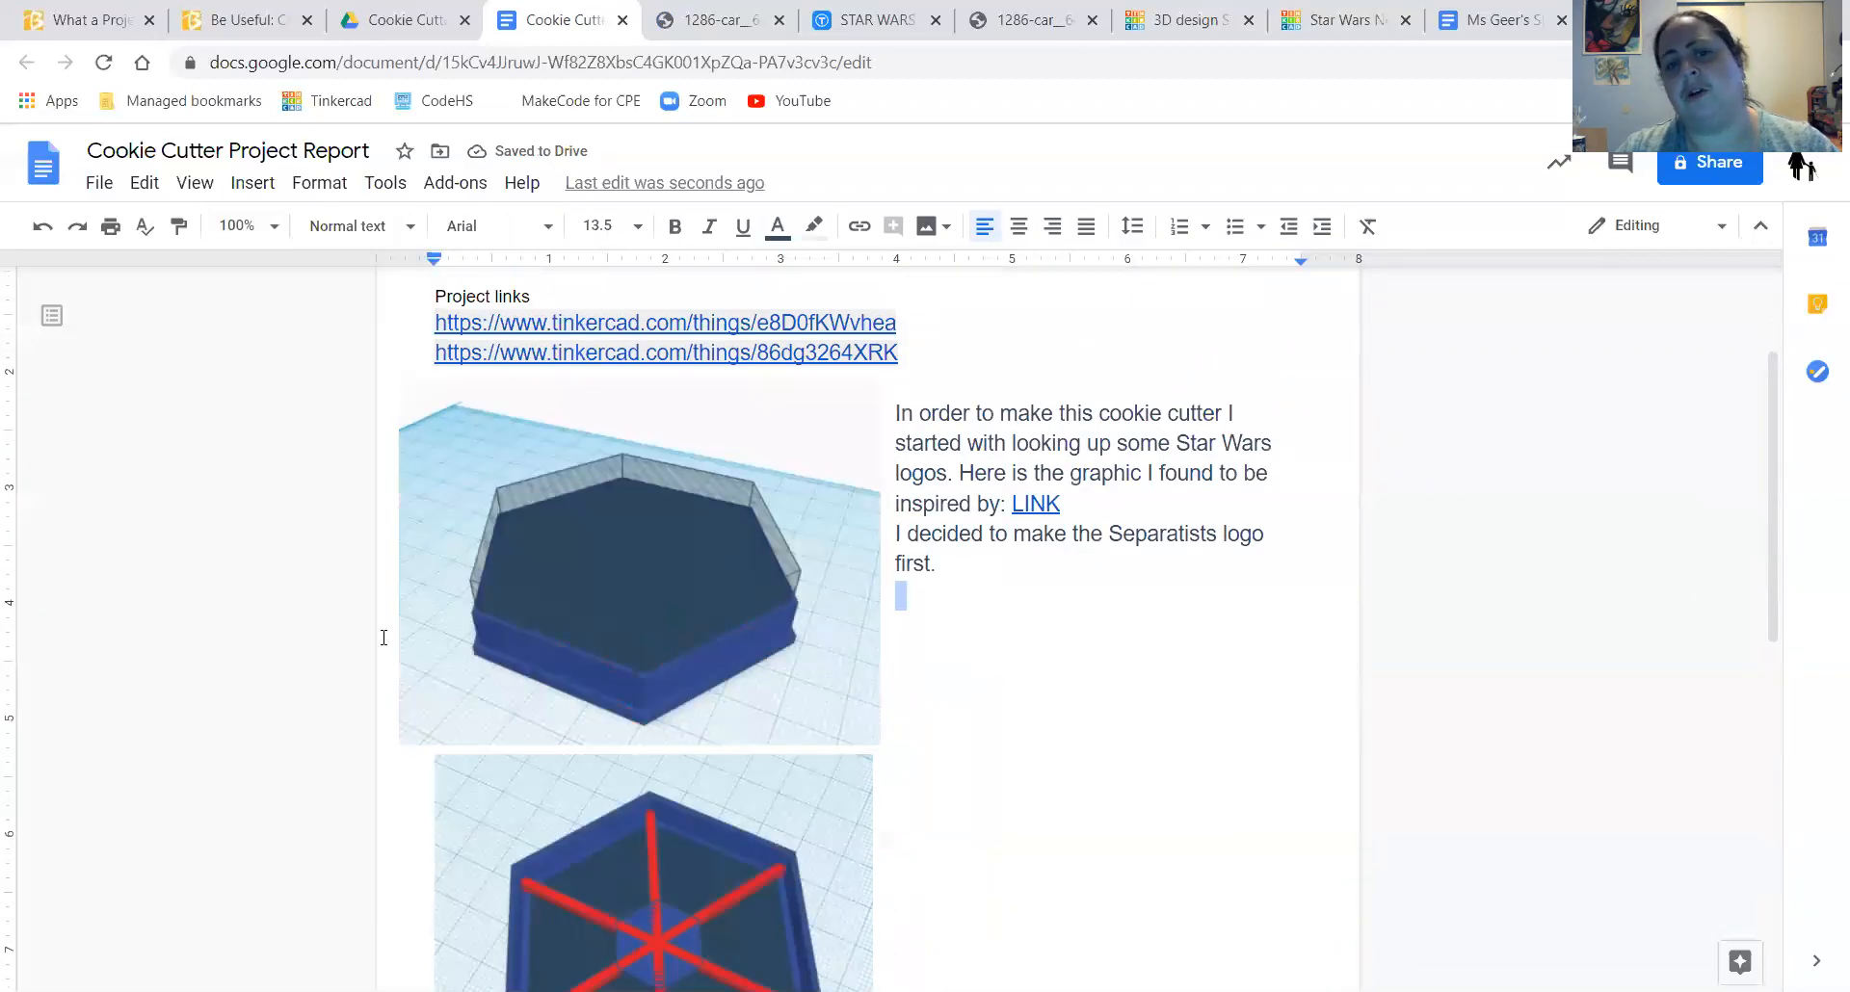
pyautogui.scroll(-10, 541, 838)
pyautogui.scroll(6, 540, 838)
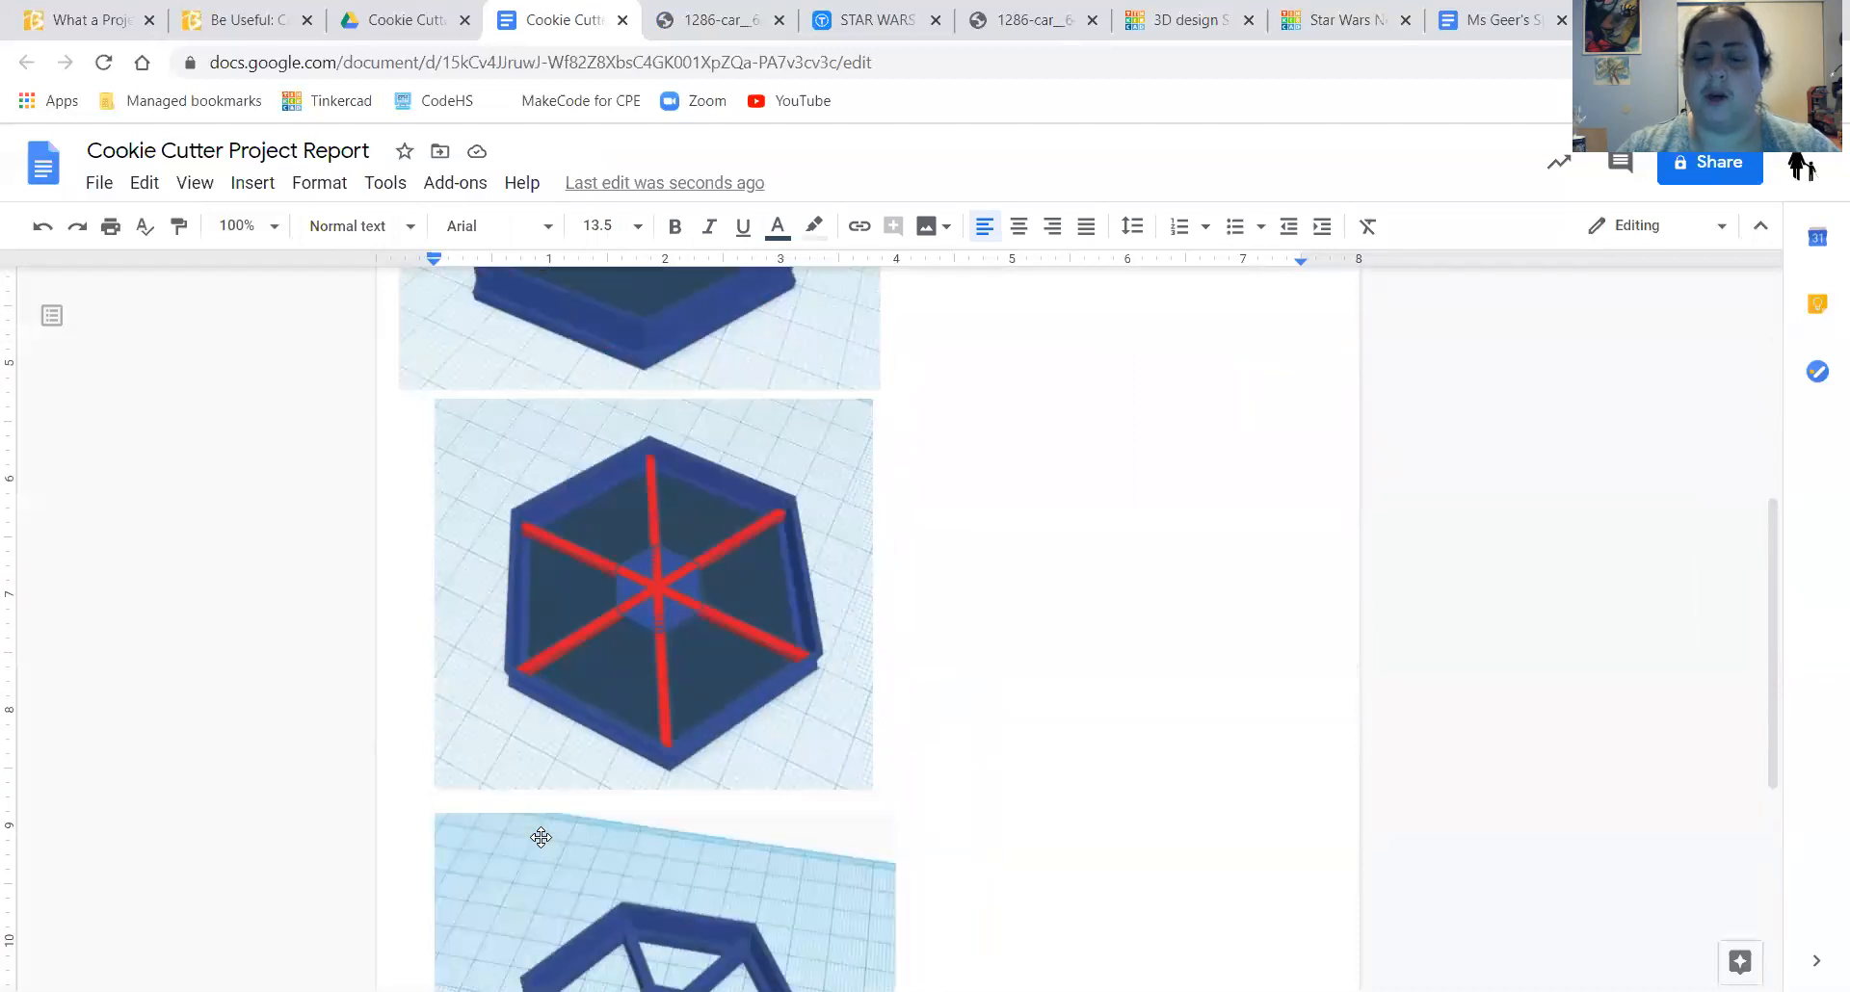
# - Start a new line after a blank line below the Separatists logo sentence, beside the solid hexagon image
pyautogui.scroll(3, 956, 645)
pyautogui.click(991, 527)
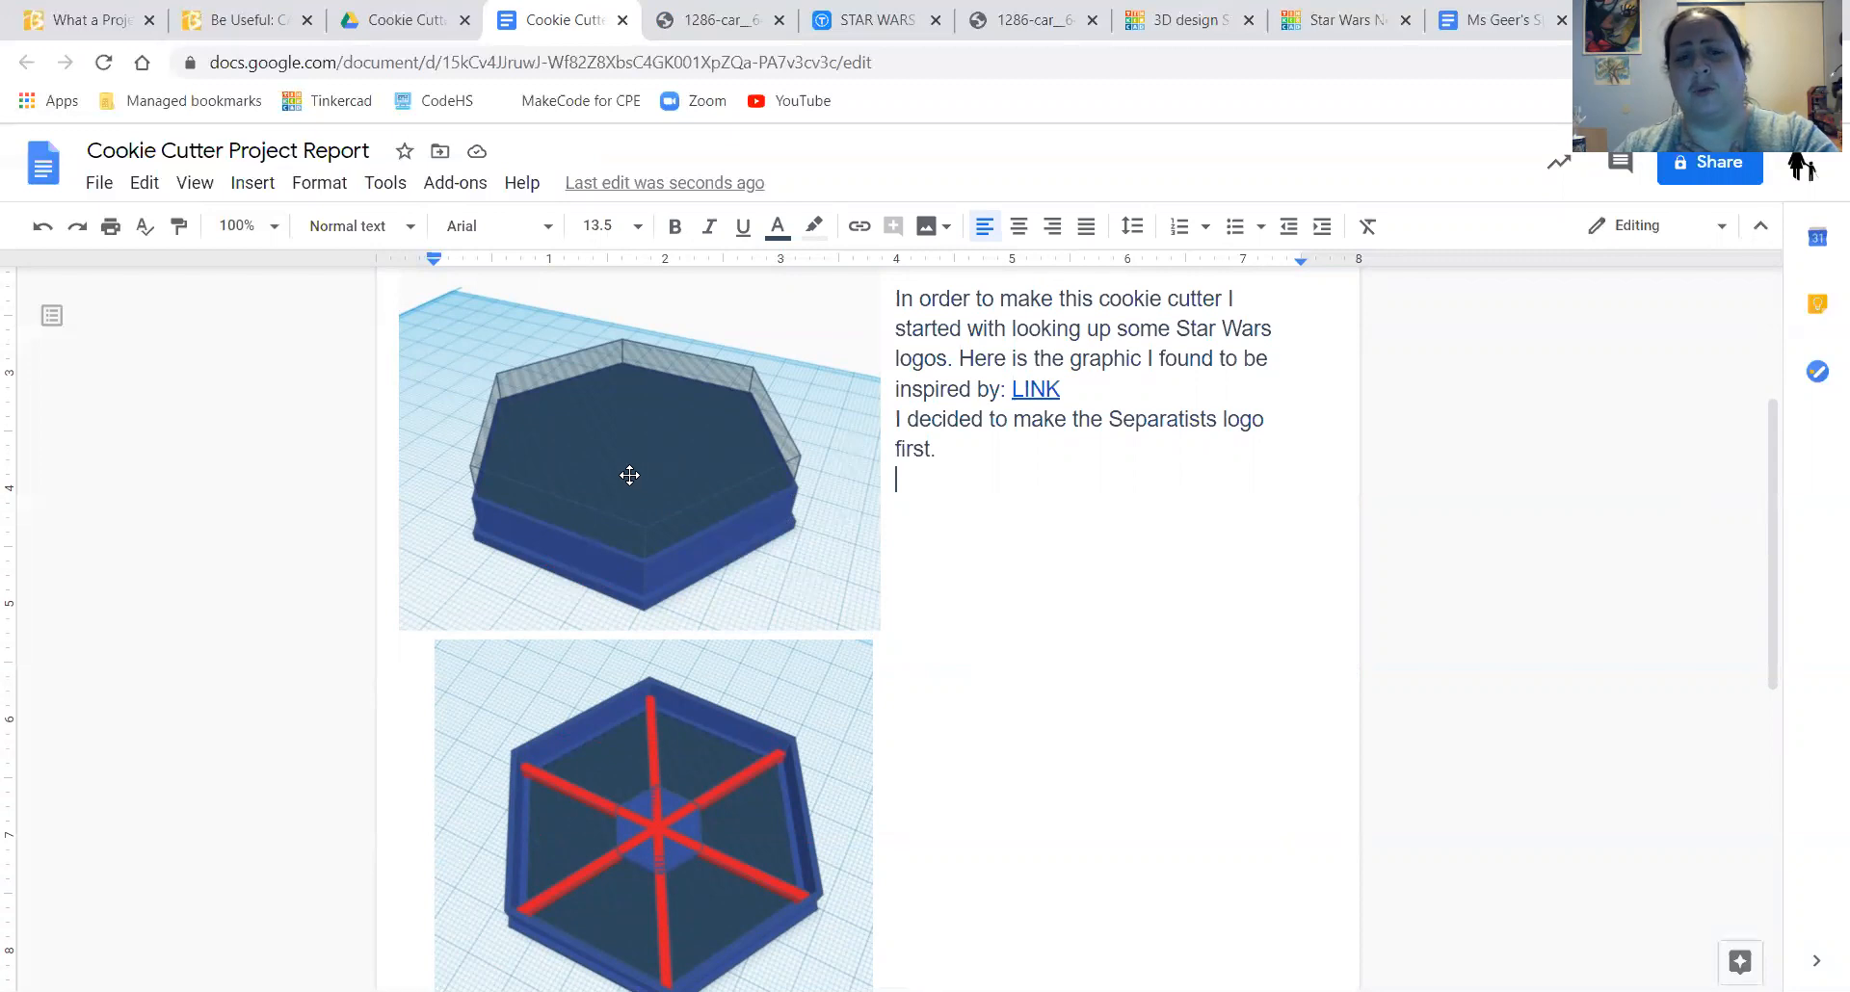
pyautogui.click(589, 475)
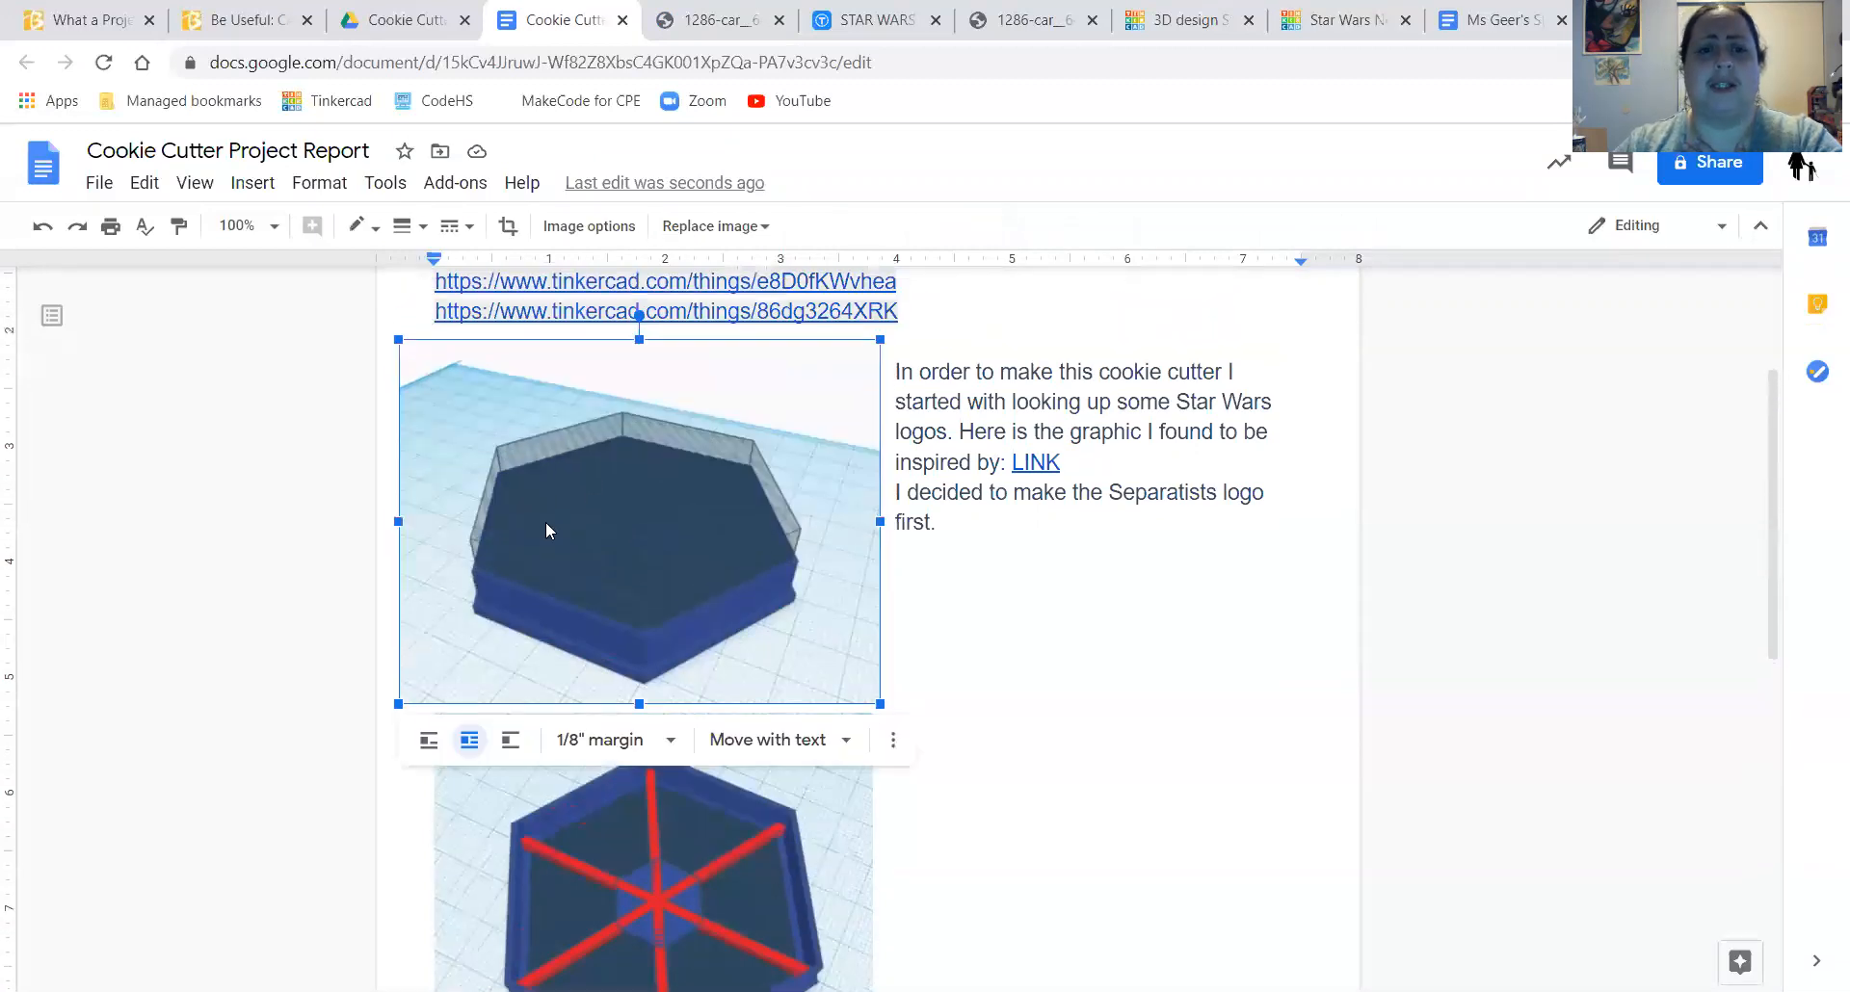
pyautogui.click(919, 617)
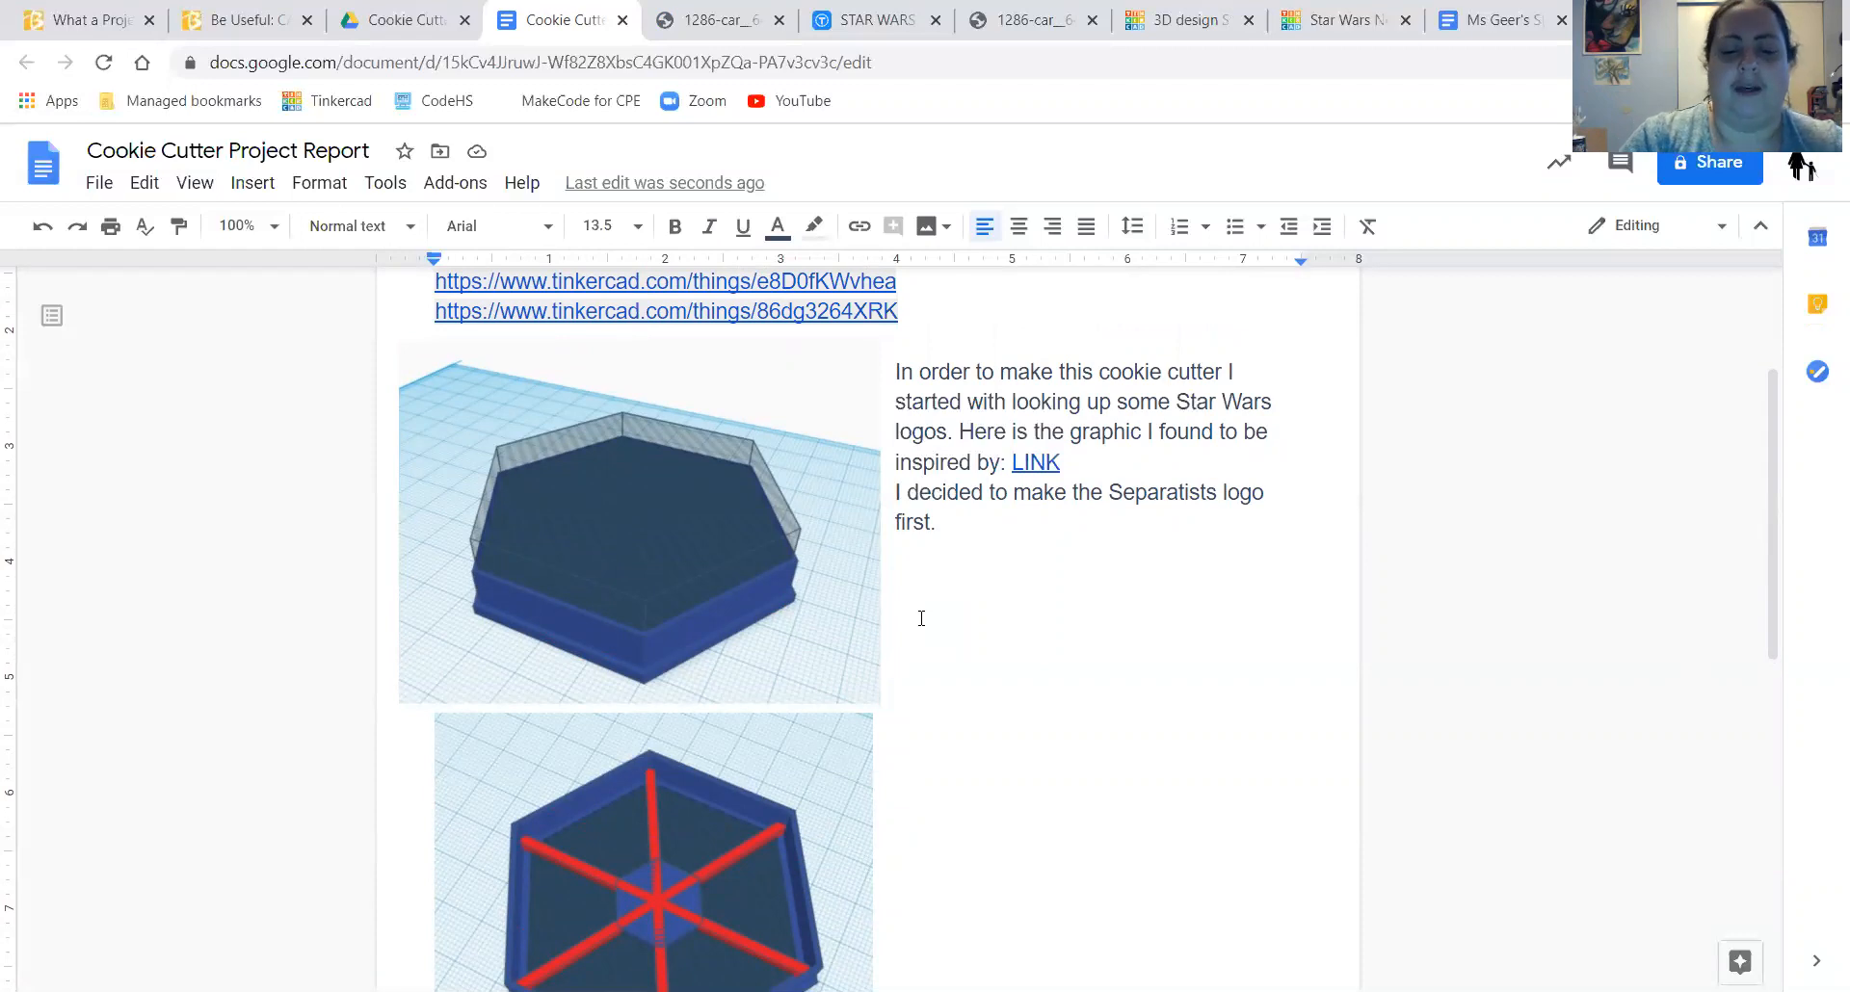
pyautogui.press('Return')
pyautogui.write('I ')
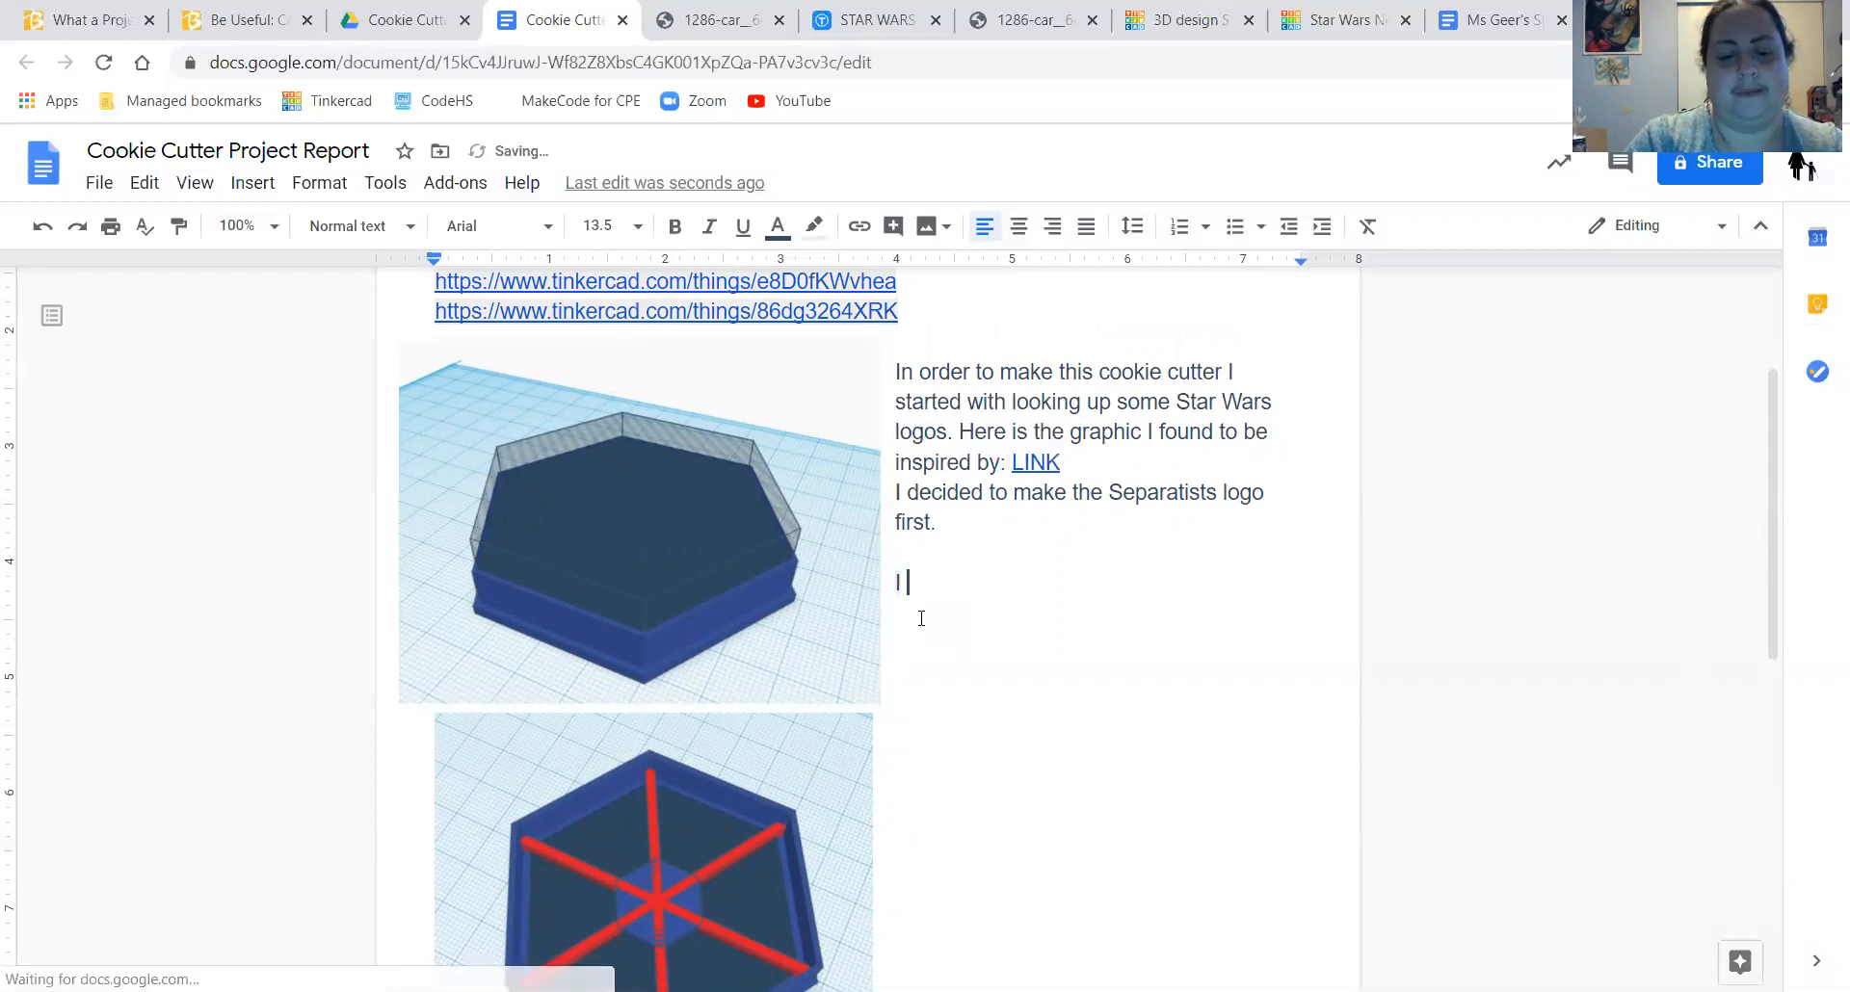
pyautogui.write('used the hex')
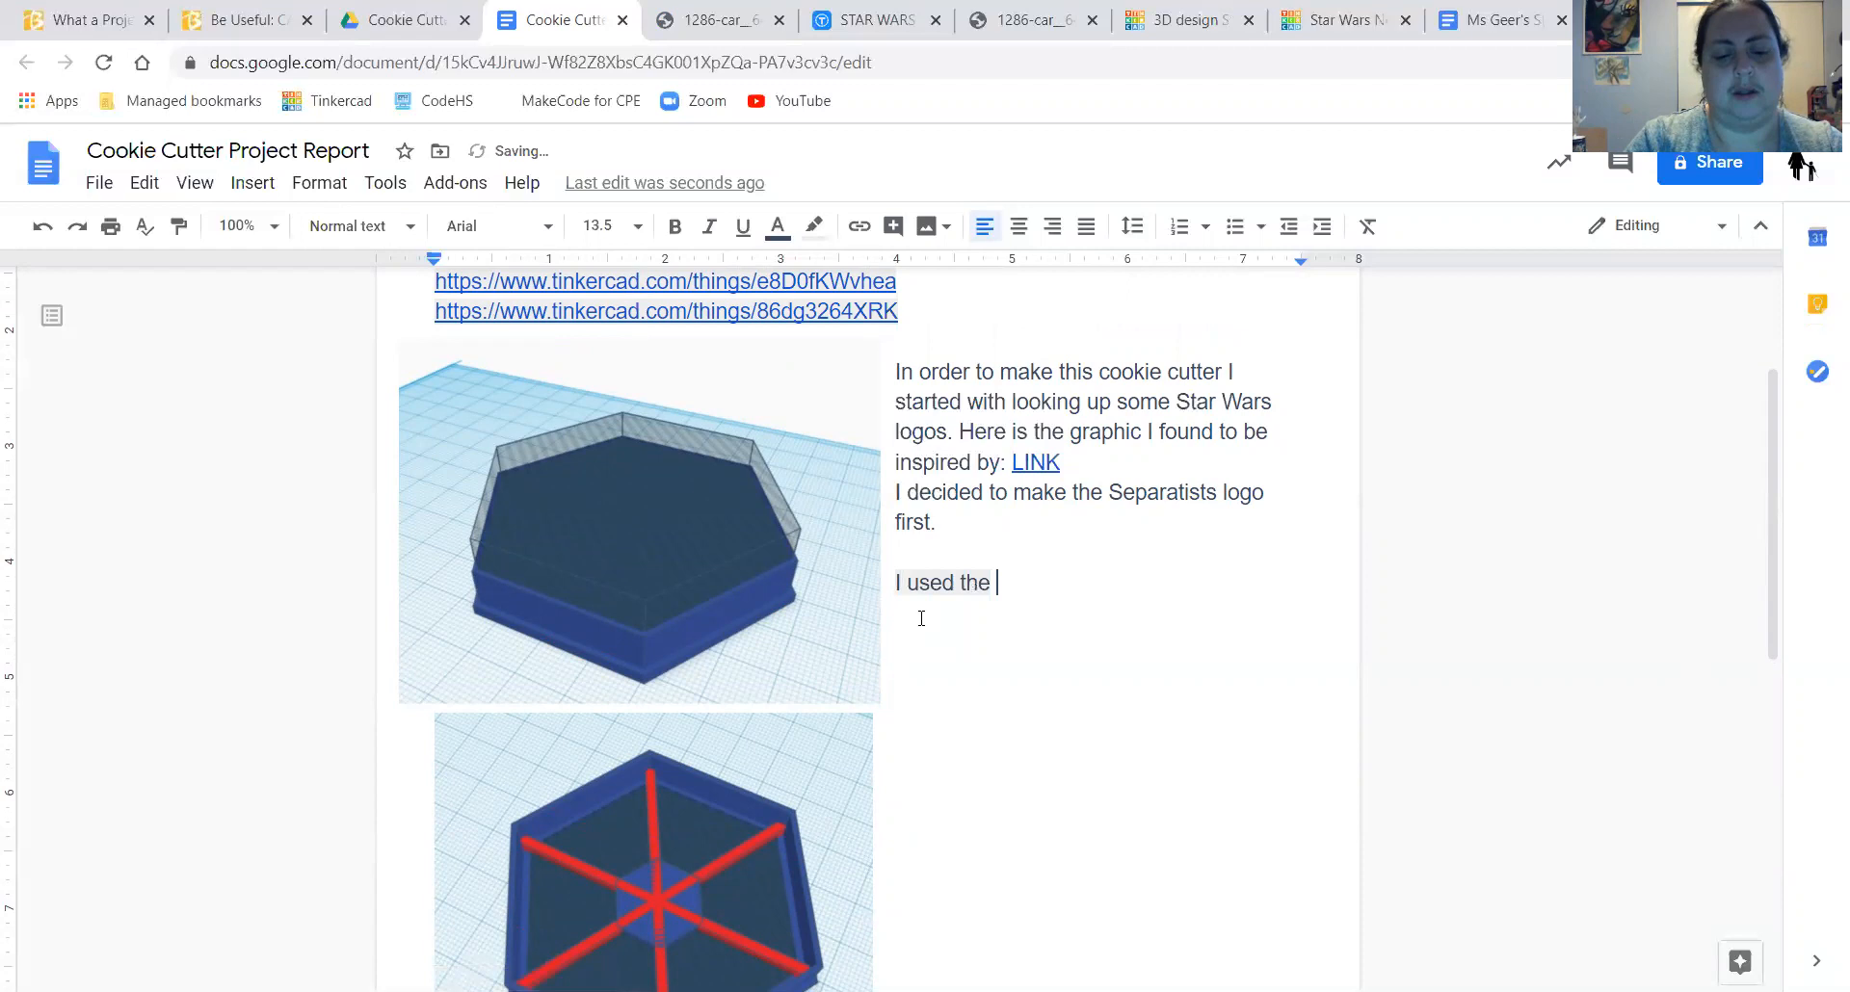
pyautogui.press('BackSpace')
pyautogui.press('BackSpace')
pyautogui.press('BackSpace')
pyautogui.press('BackSpace')
pyautogui.press('BackSpace')
pyautogui.press('BackSpace')
pyautogui.press('BackSpace')
pyautogui.press('BackSpace')
pyautogui.press('BackSpace')
pyautogui.press('BackSpace')
pyautogui.press('BackSpace')
pyautogui.press('BackSpace')
pyautogui.press('BackSpace')
pyautogui.press('BackSpace')
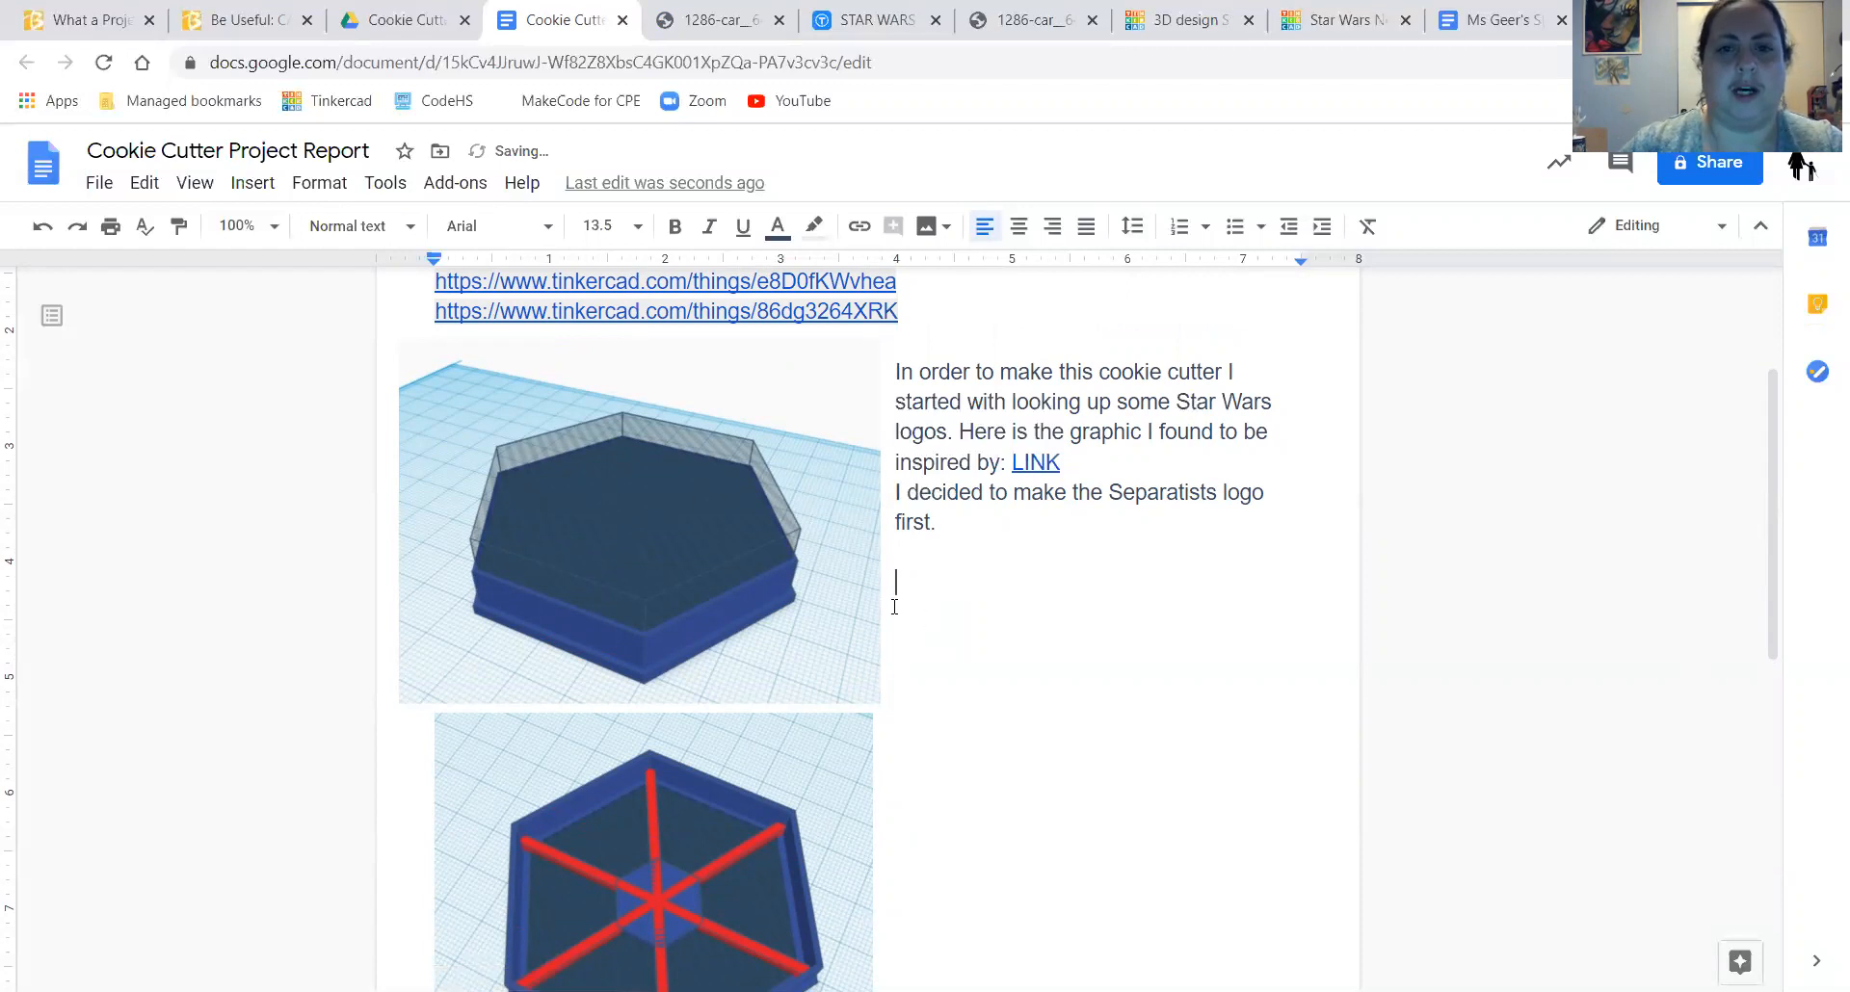
# - Set the text highlight to none and begin the paragraph with "I set up my workspace to match the 3D printer"
pyautogui.click(813, 227)
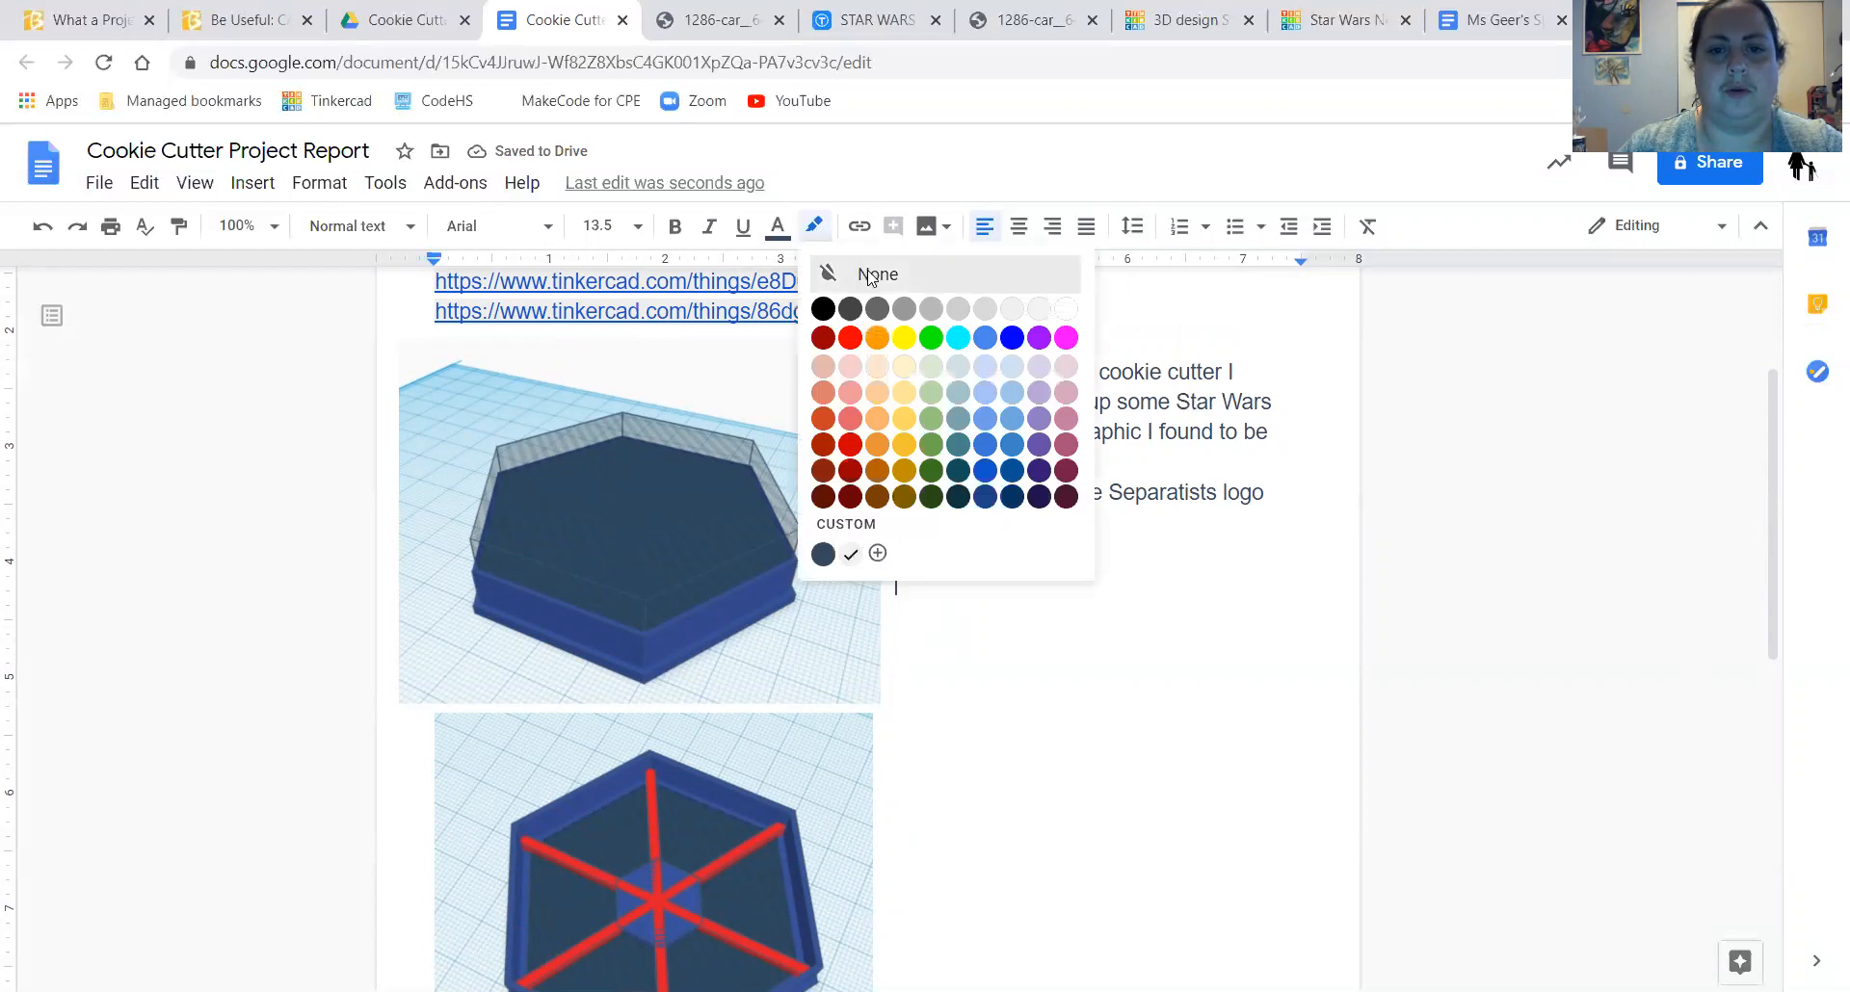
pyautogui.click(870, 276)
pyautogui.write('I set up')
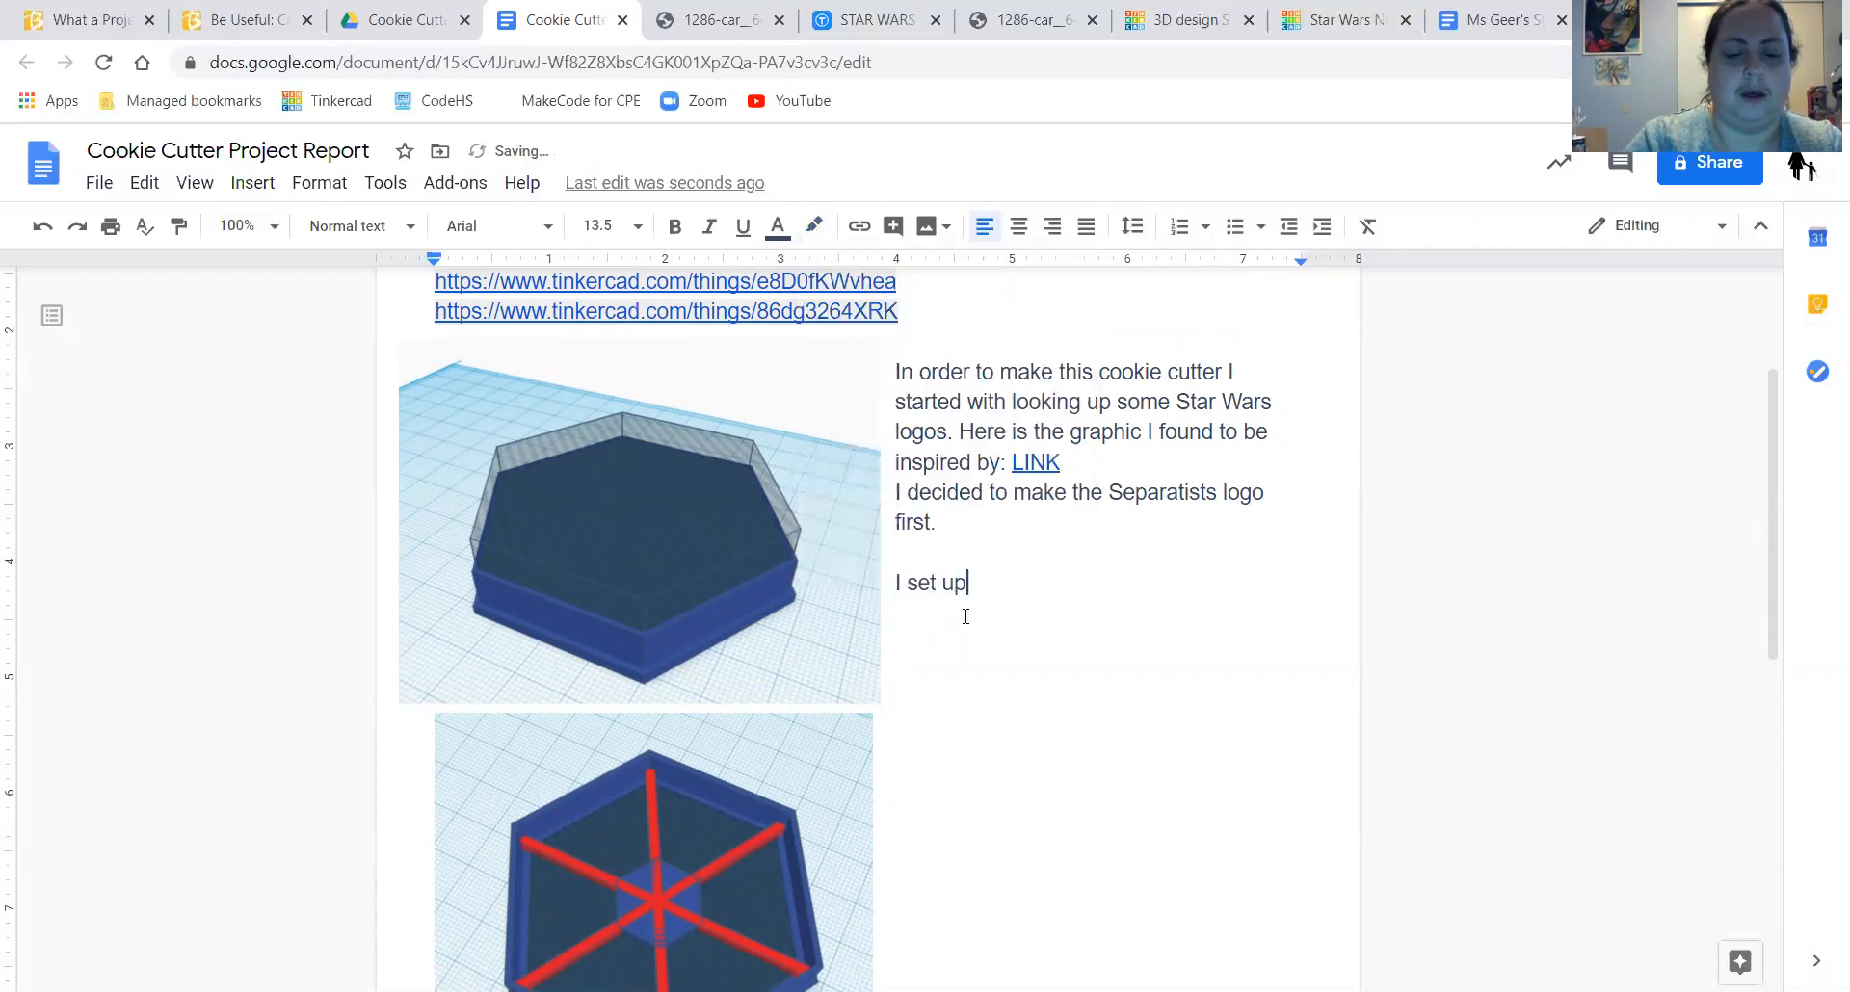
pyautogui.write(' my wor')
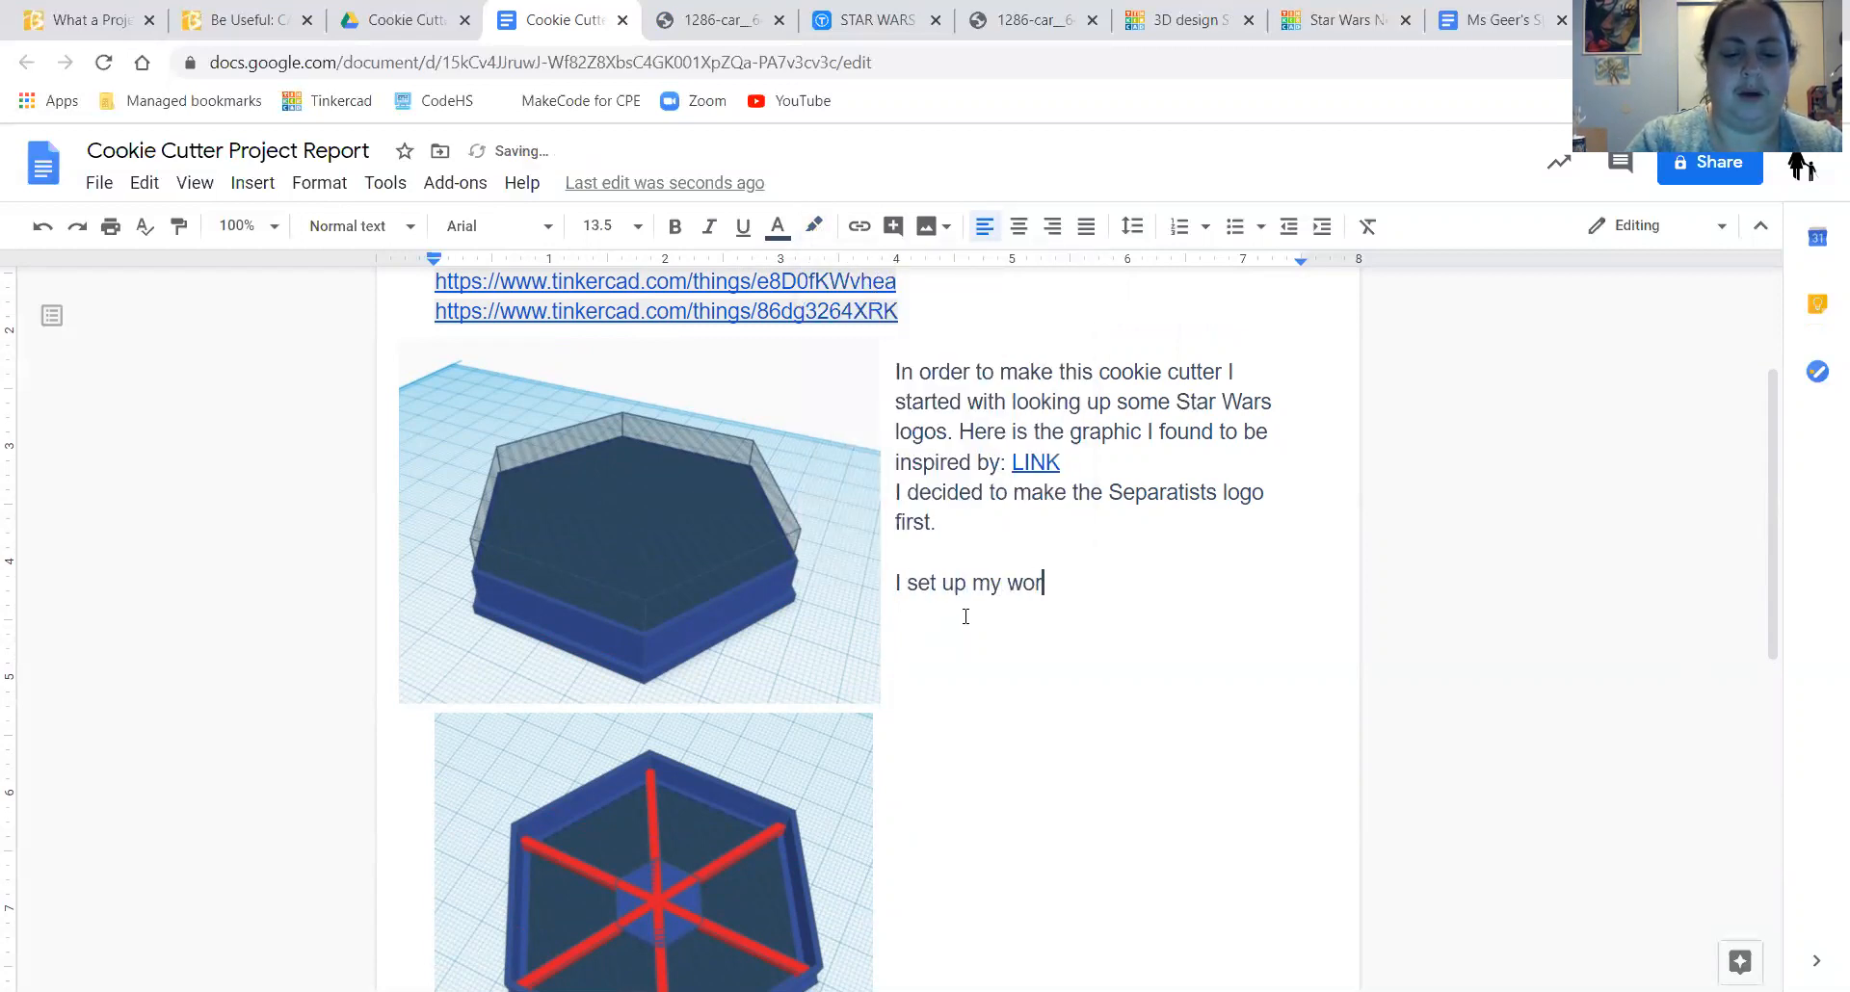
pyautogui.write('ks')
pyautogui.press('BackSpace')
pyautogui.write('pace to mat')
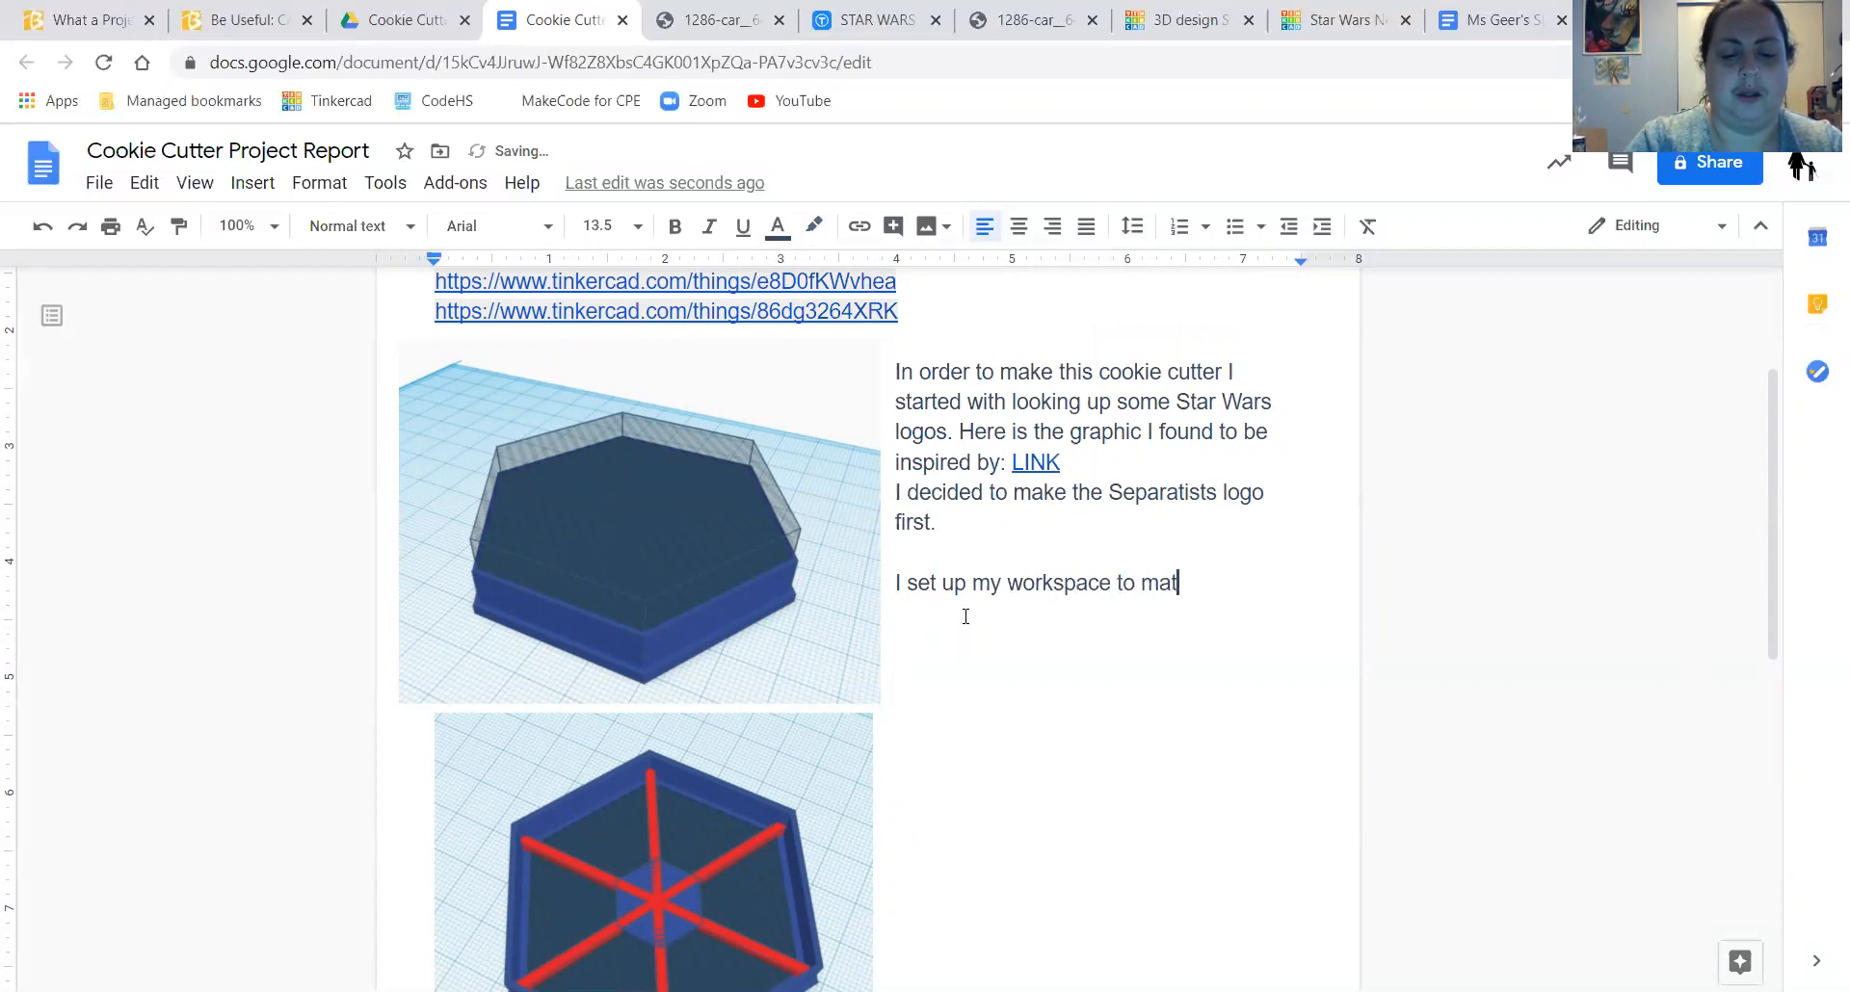
pyautogui.write('ch the 3')
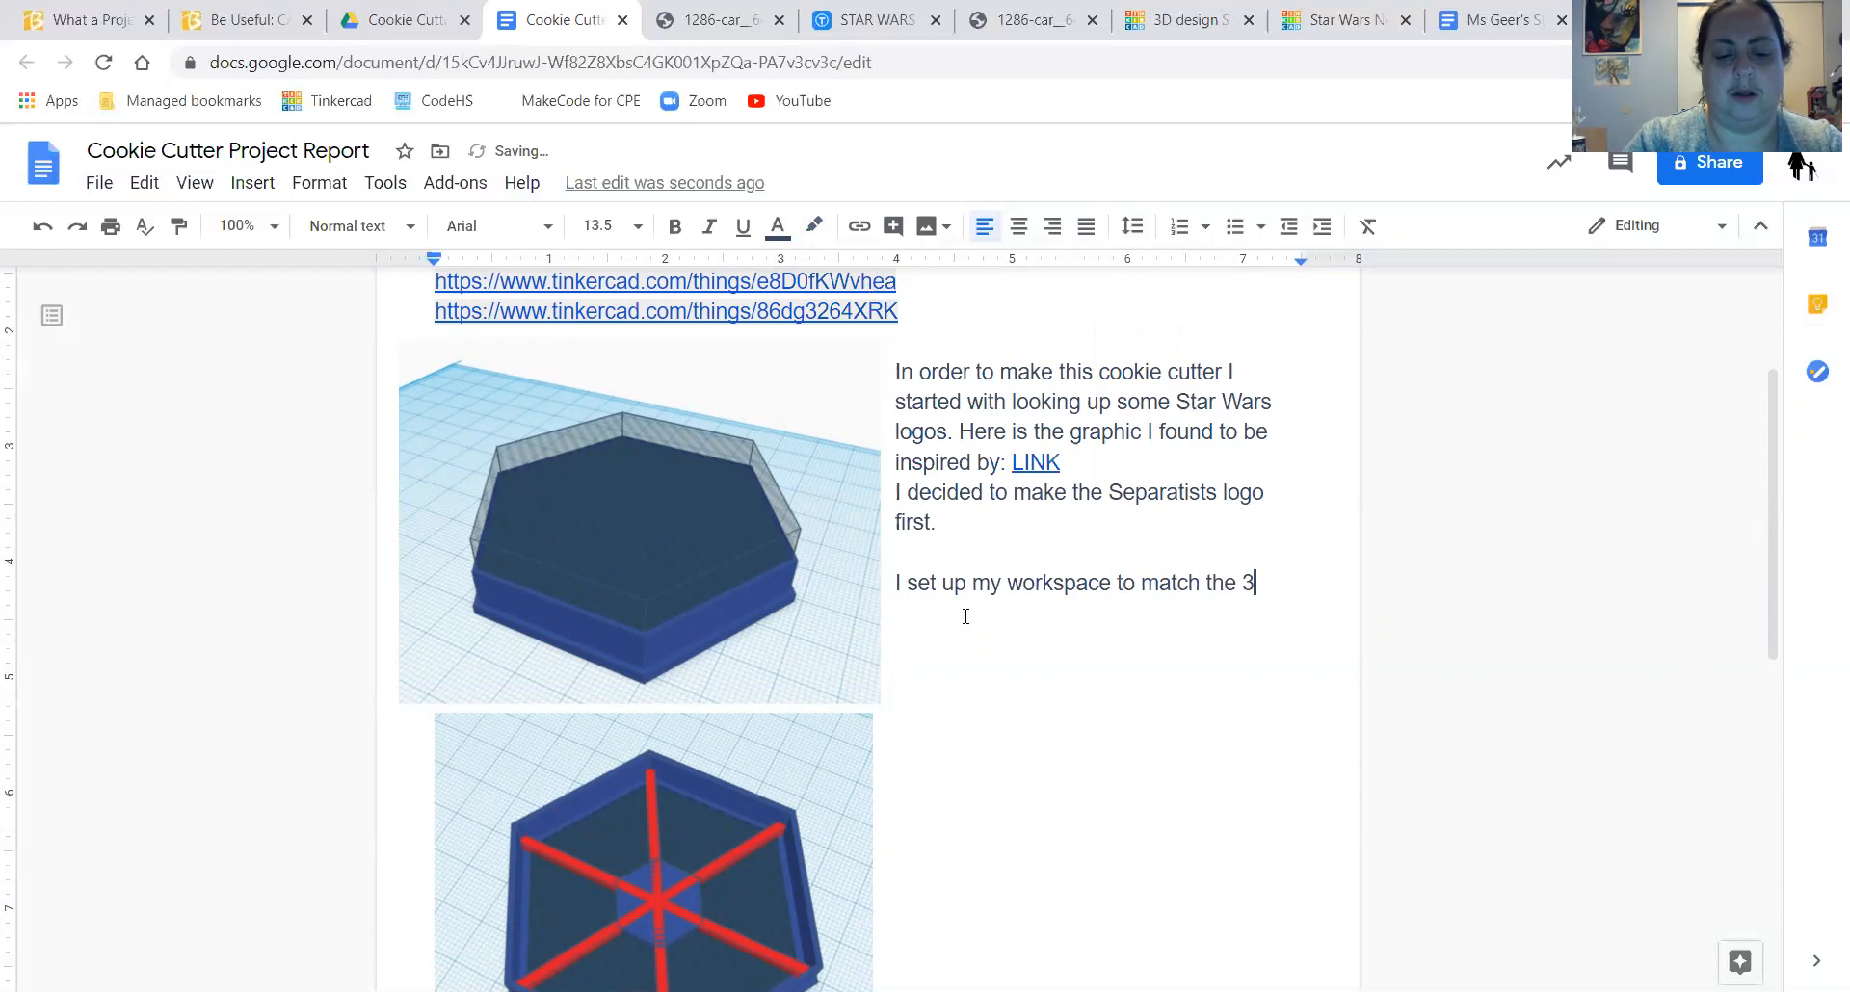
pyautogui.write('D printe')
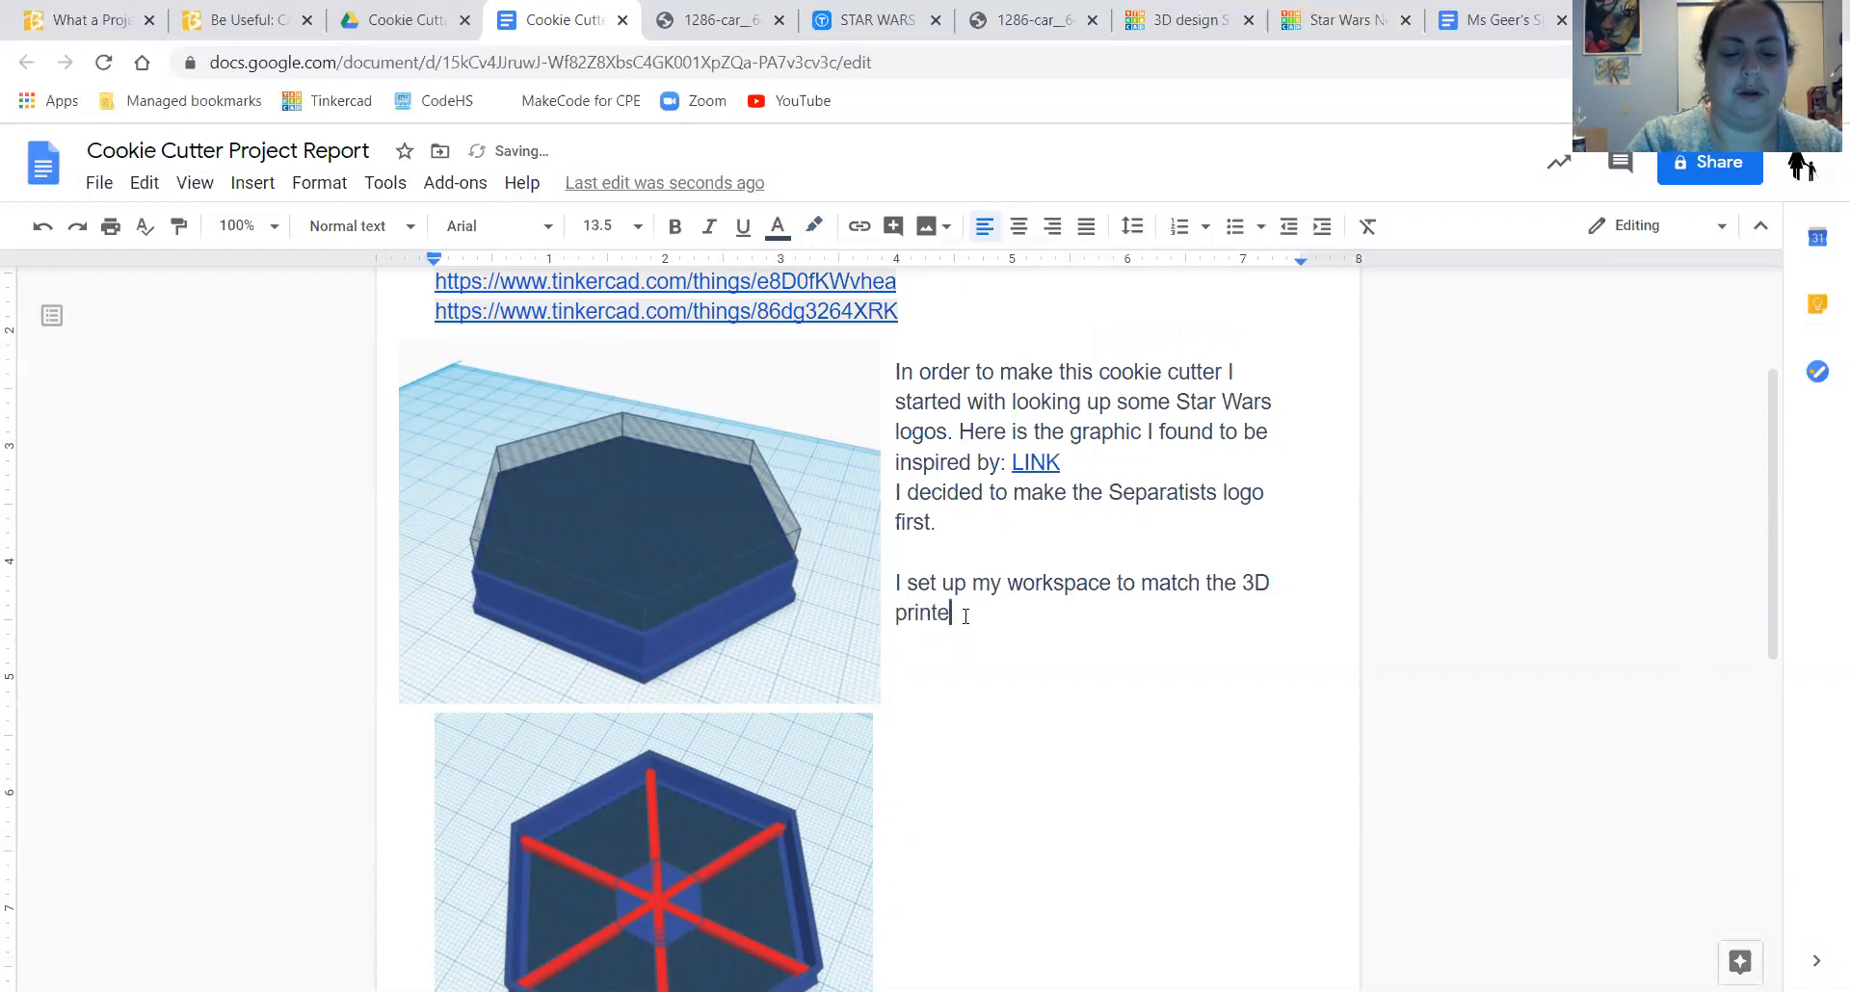
# - Finish the workspace sentence with "bed so that I would be sure to make things that would fit."
pyautogui.write('r ped so T')
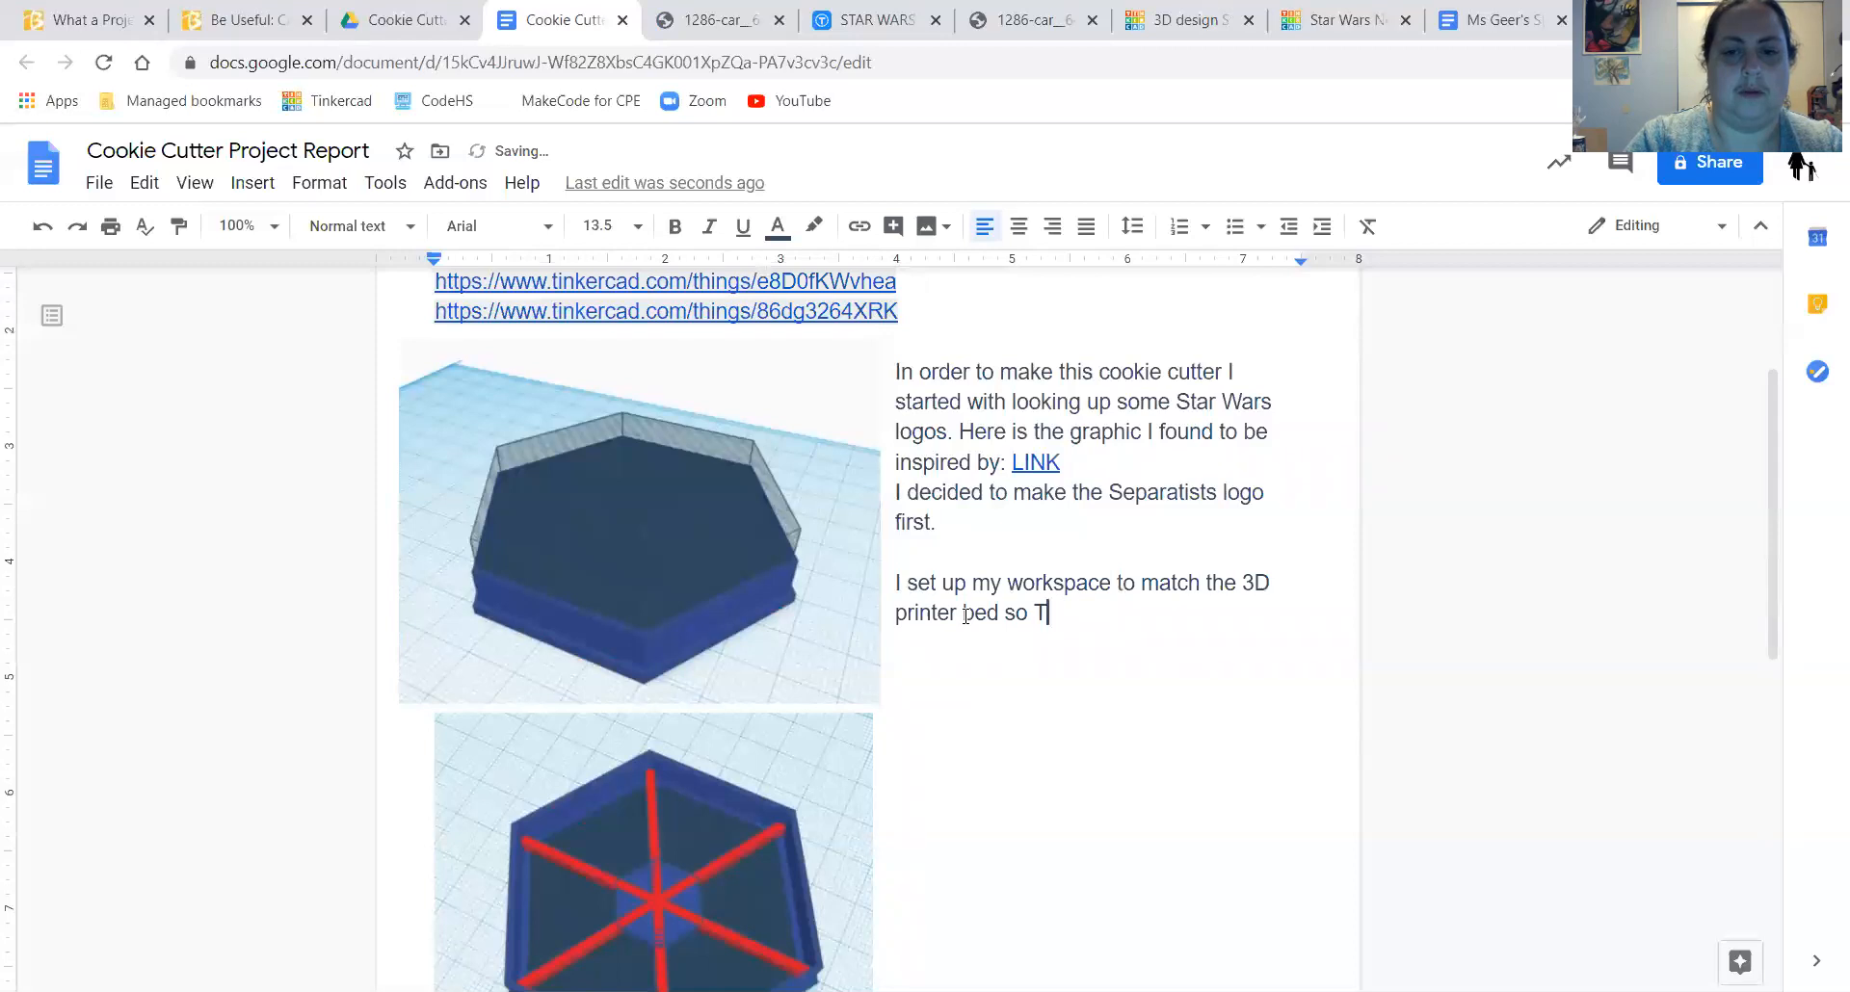
pyautogui.press('BackSpace')
pyautogui.write('that I would')
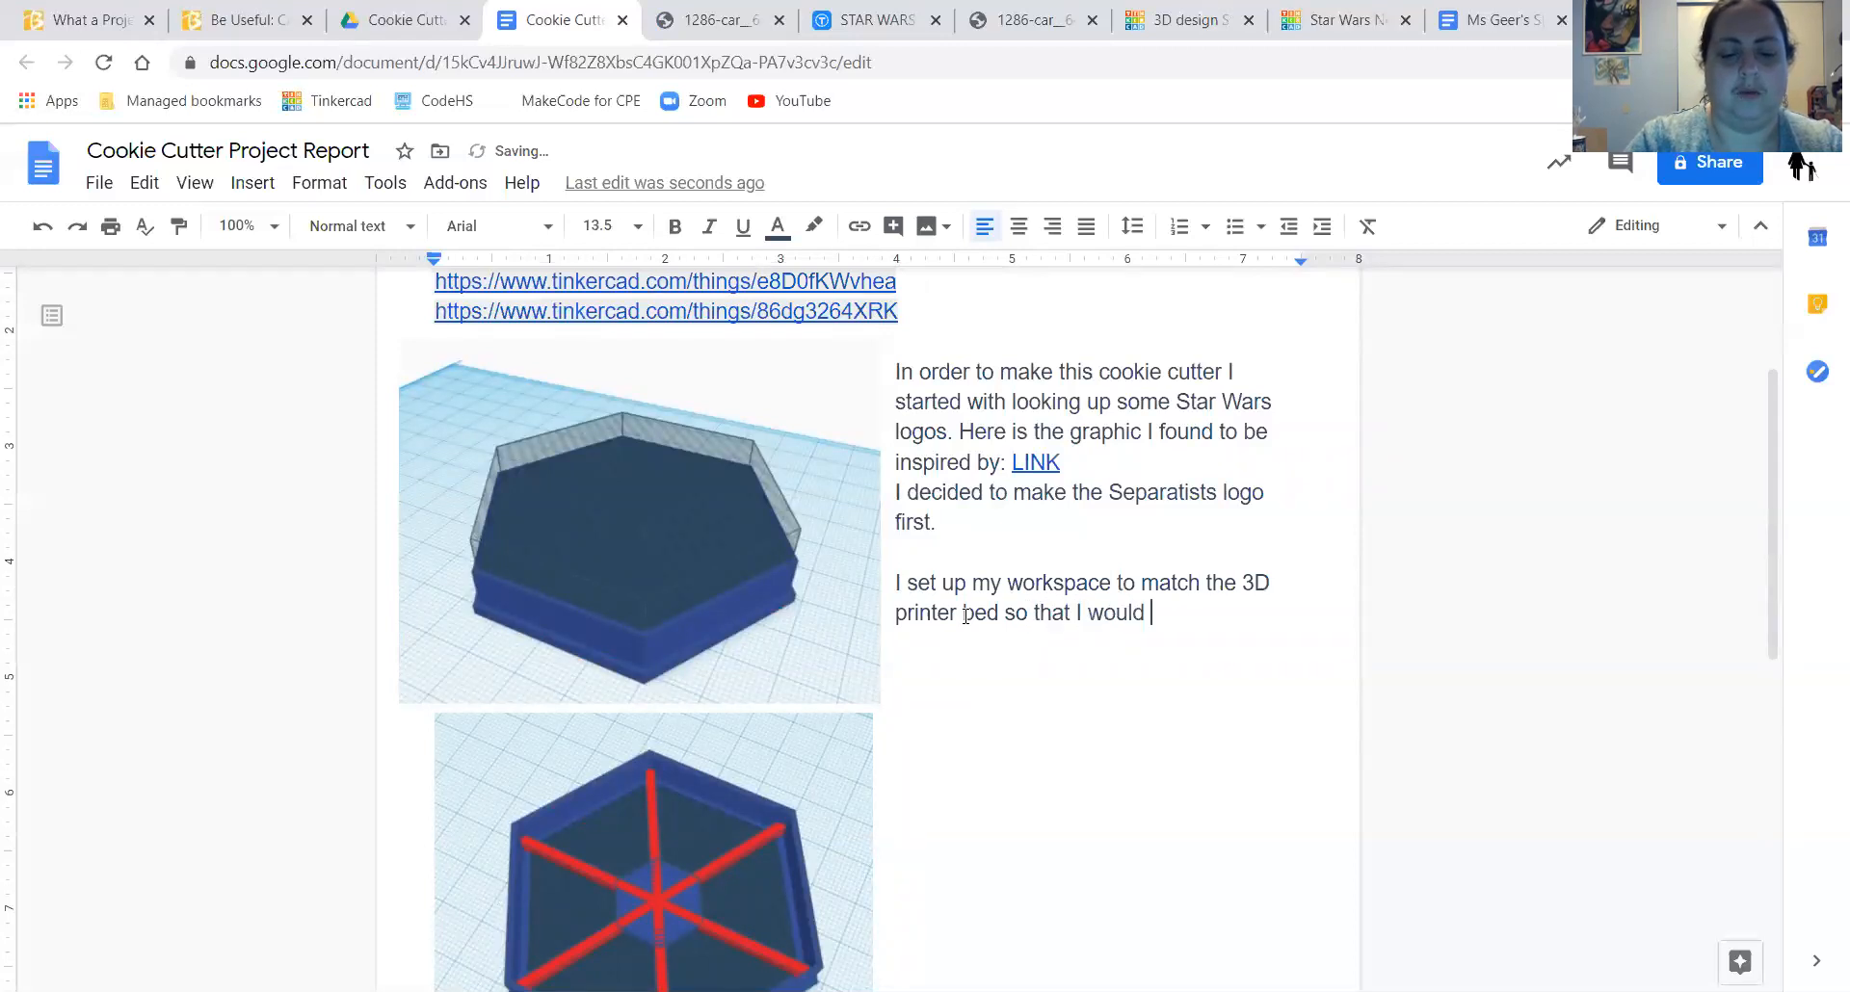
pyautogui.write(' be sure to m')
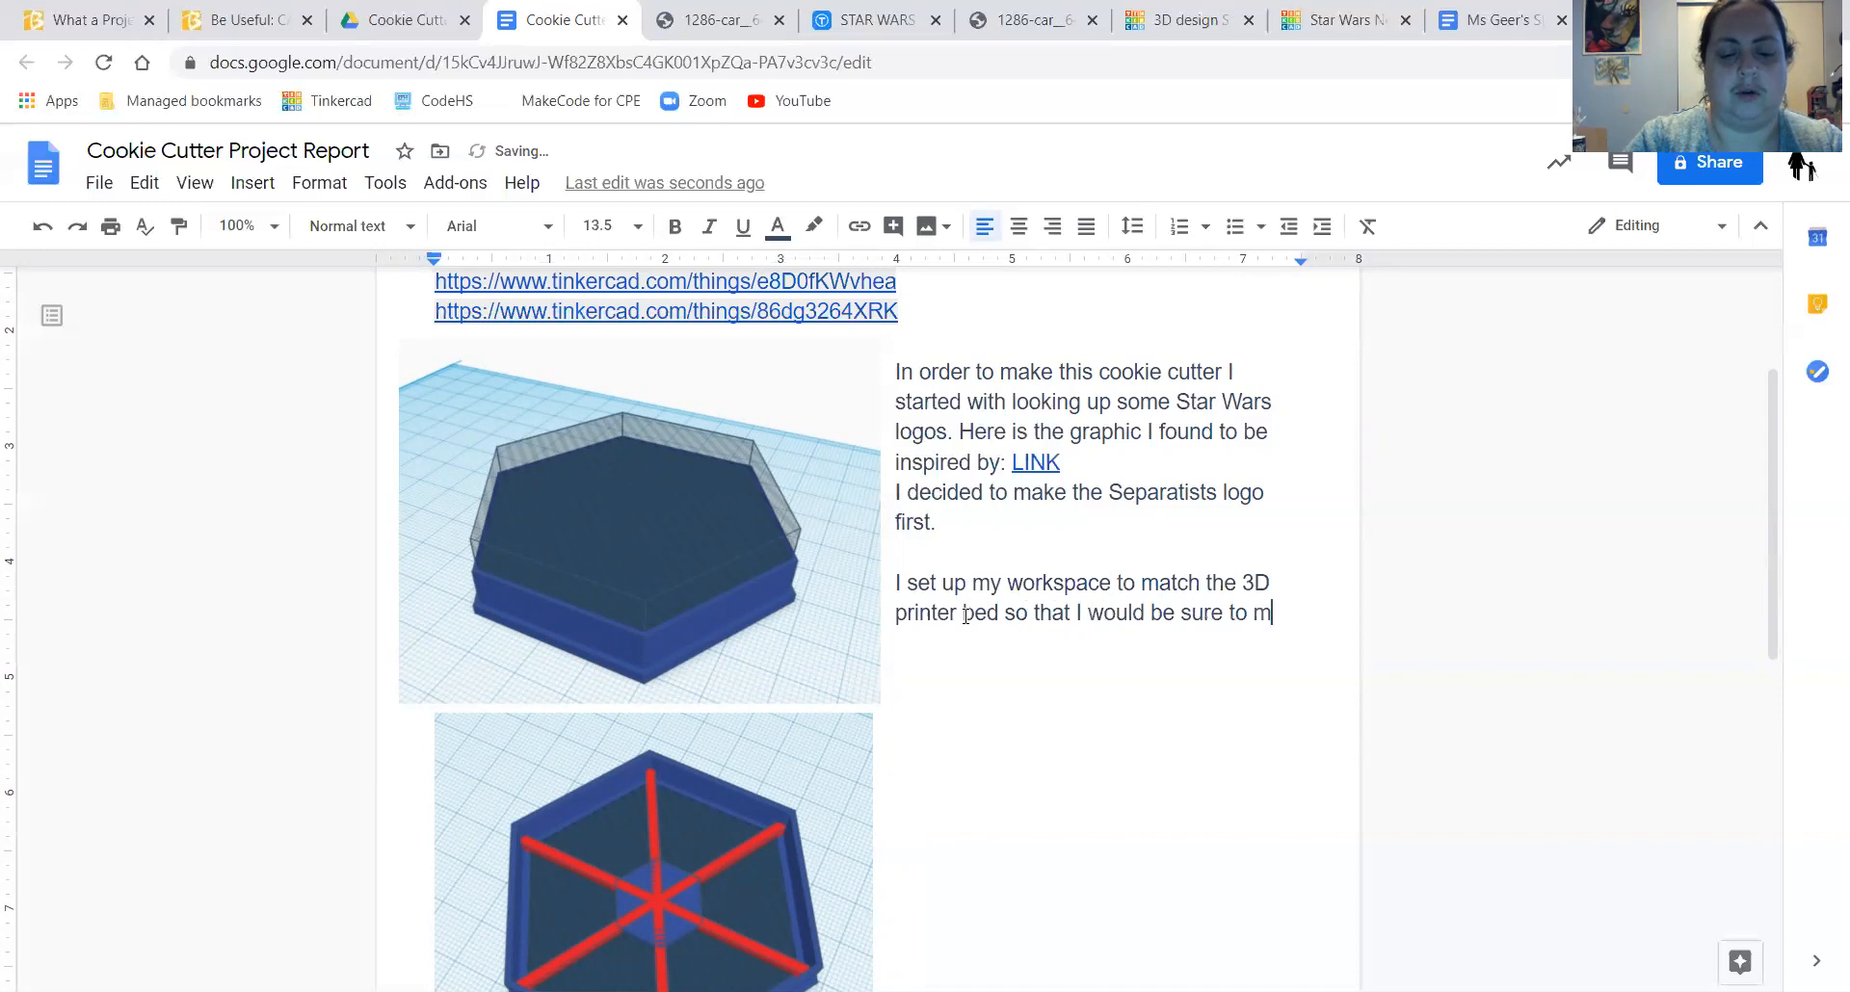
pyautogui.write('ake things that wou')
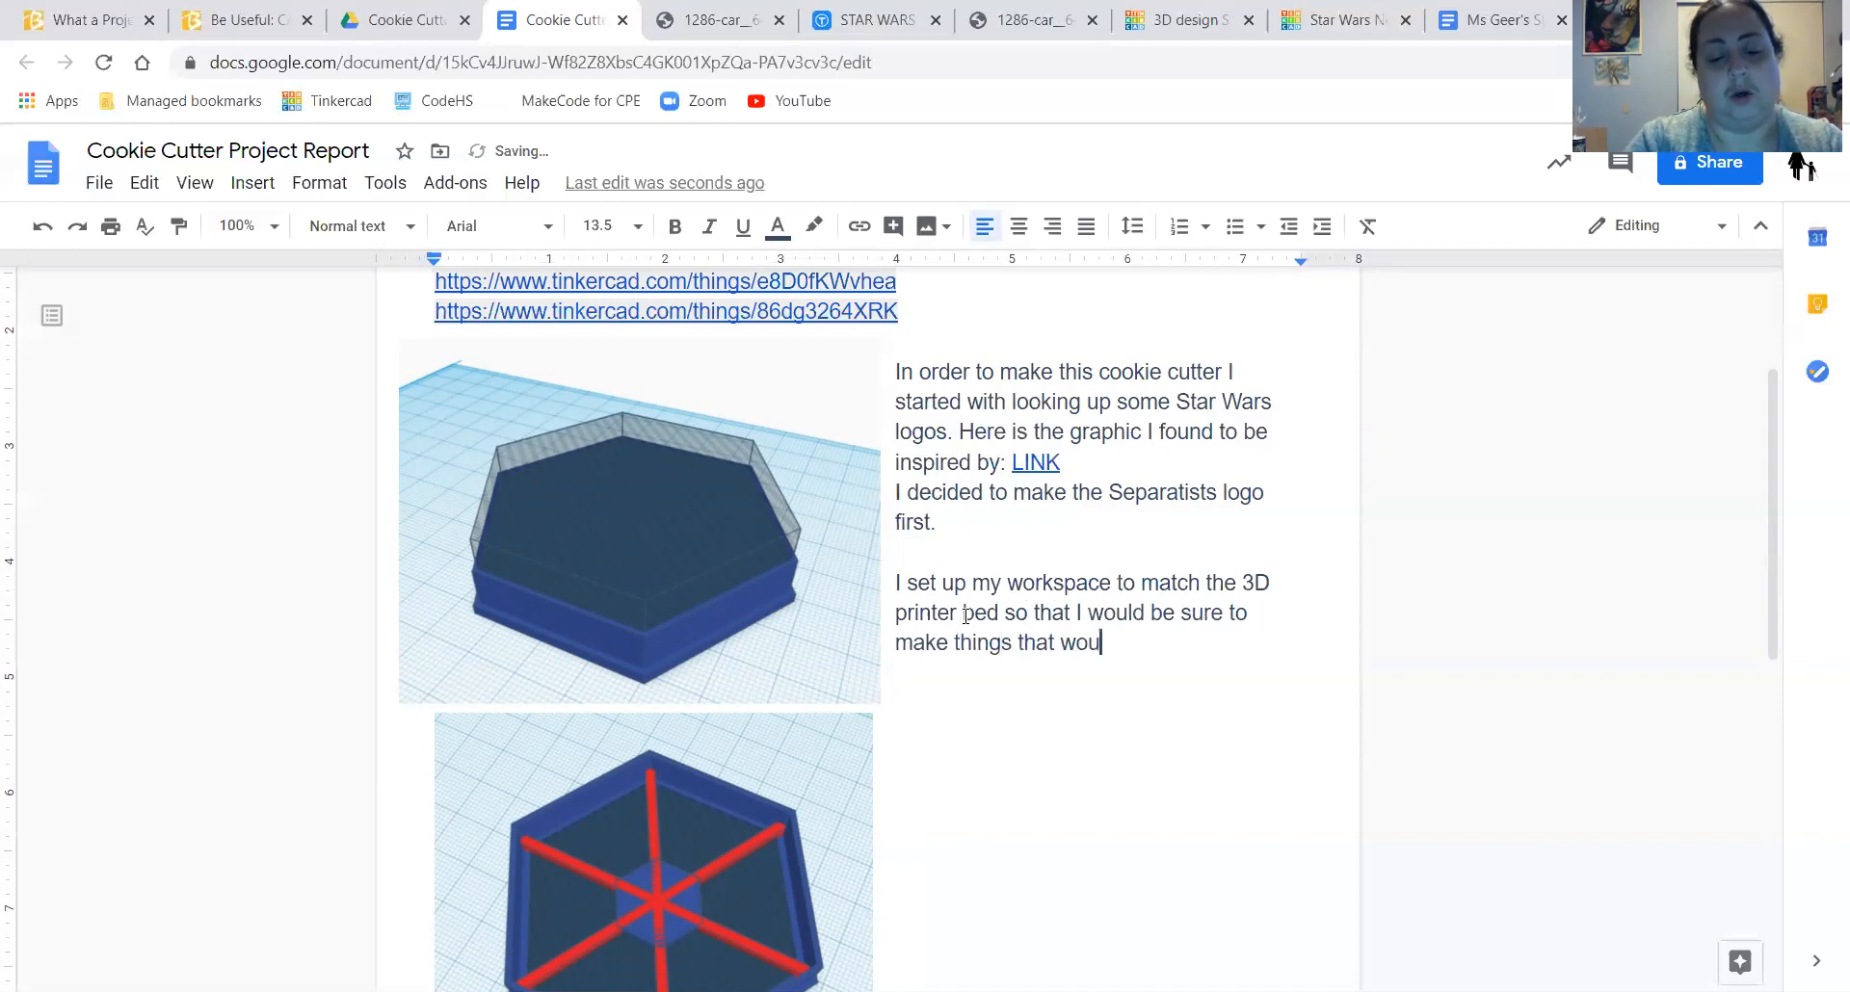
pyautogui.write('ld fit.')
# - Add a new paragraph reading "I used the hexagon shape for the outer ring, and another to make the cut out hole."
pyautogui.press('Return')
pyautogui.press('Return')
pyautogui.write('I us')
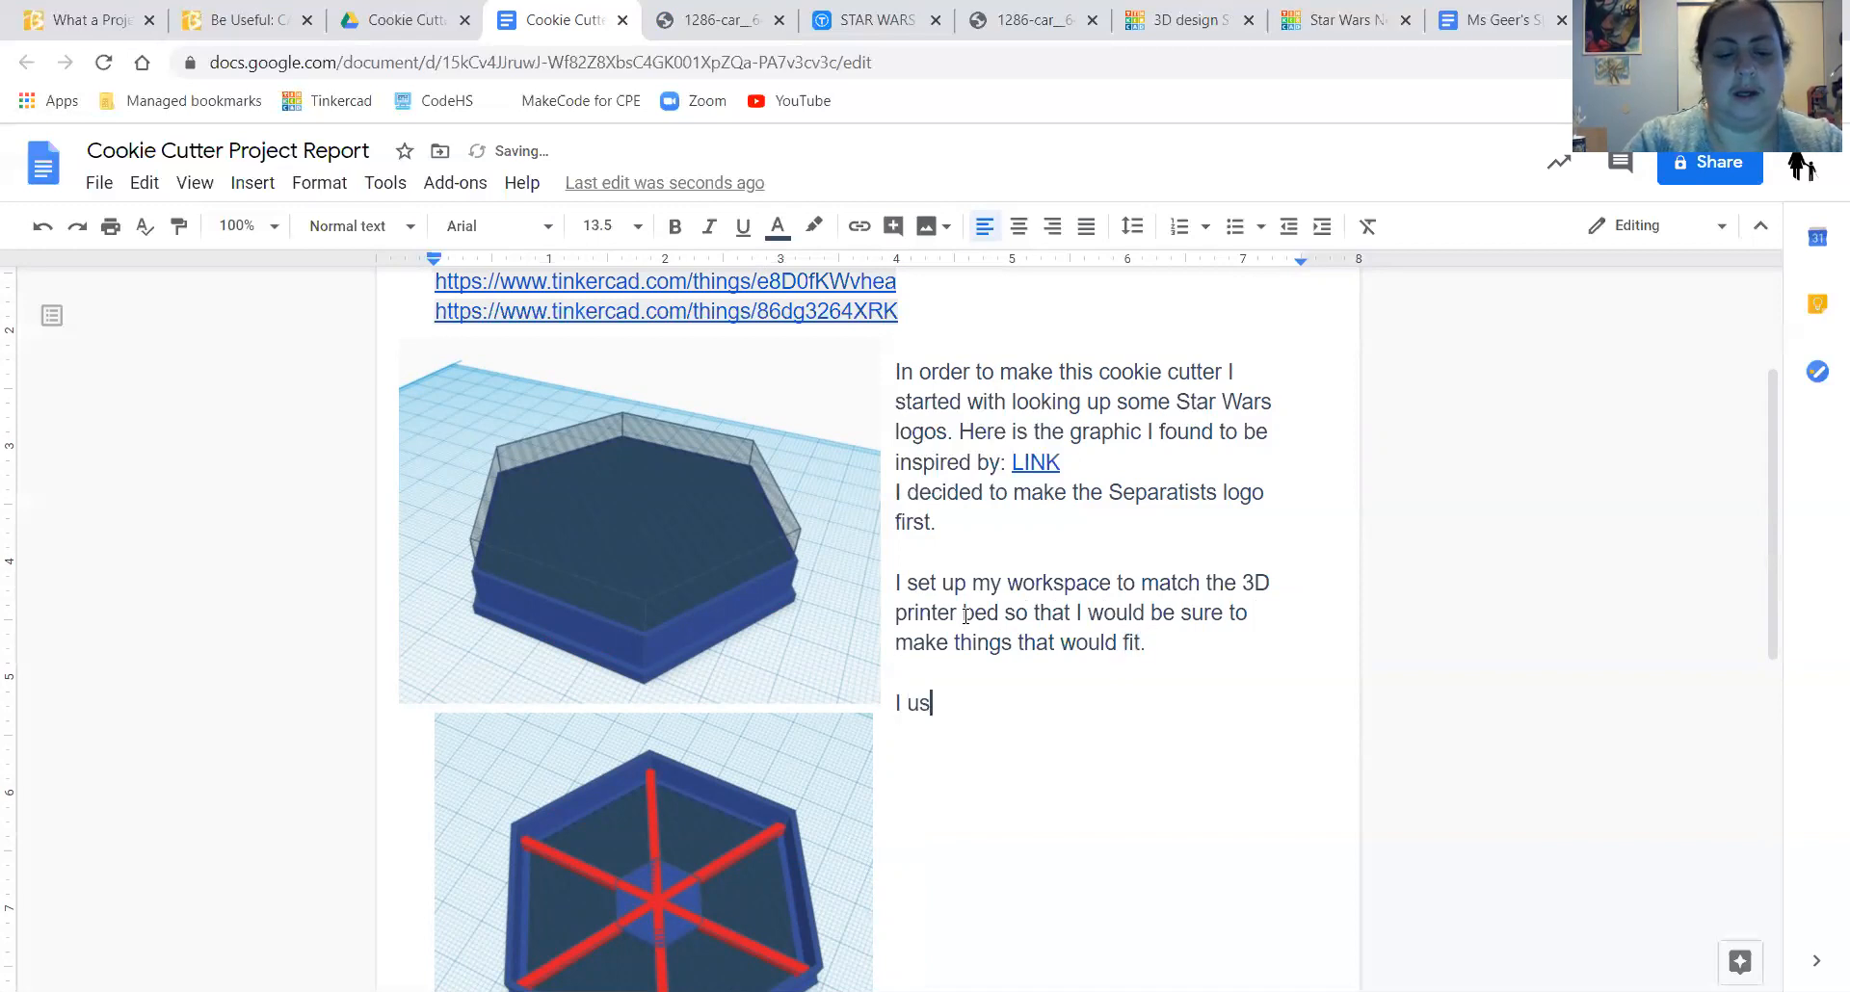
pyautogui.write('ed the hex')
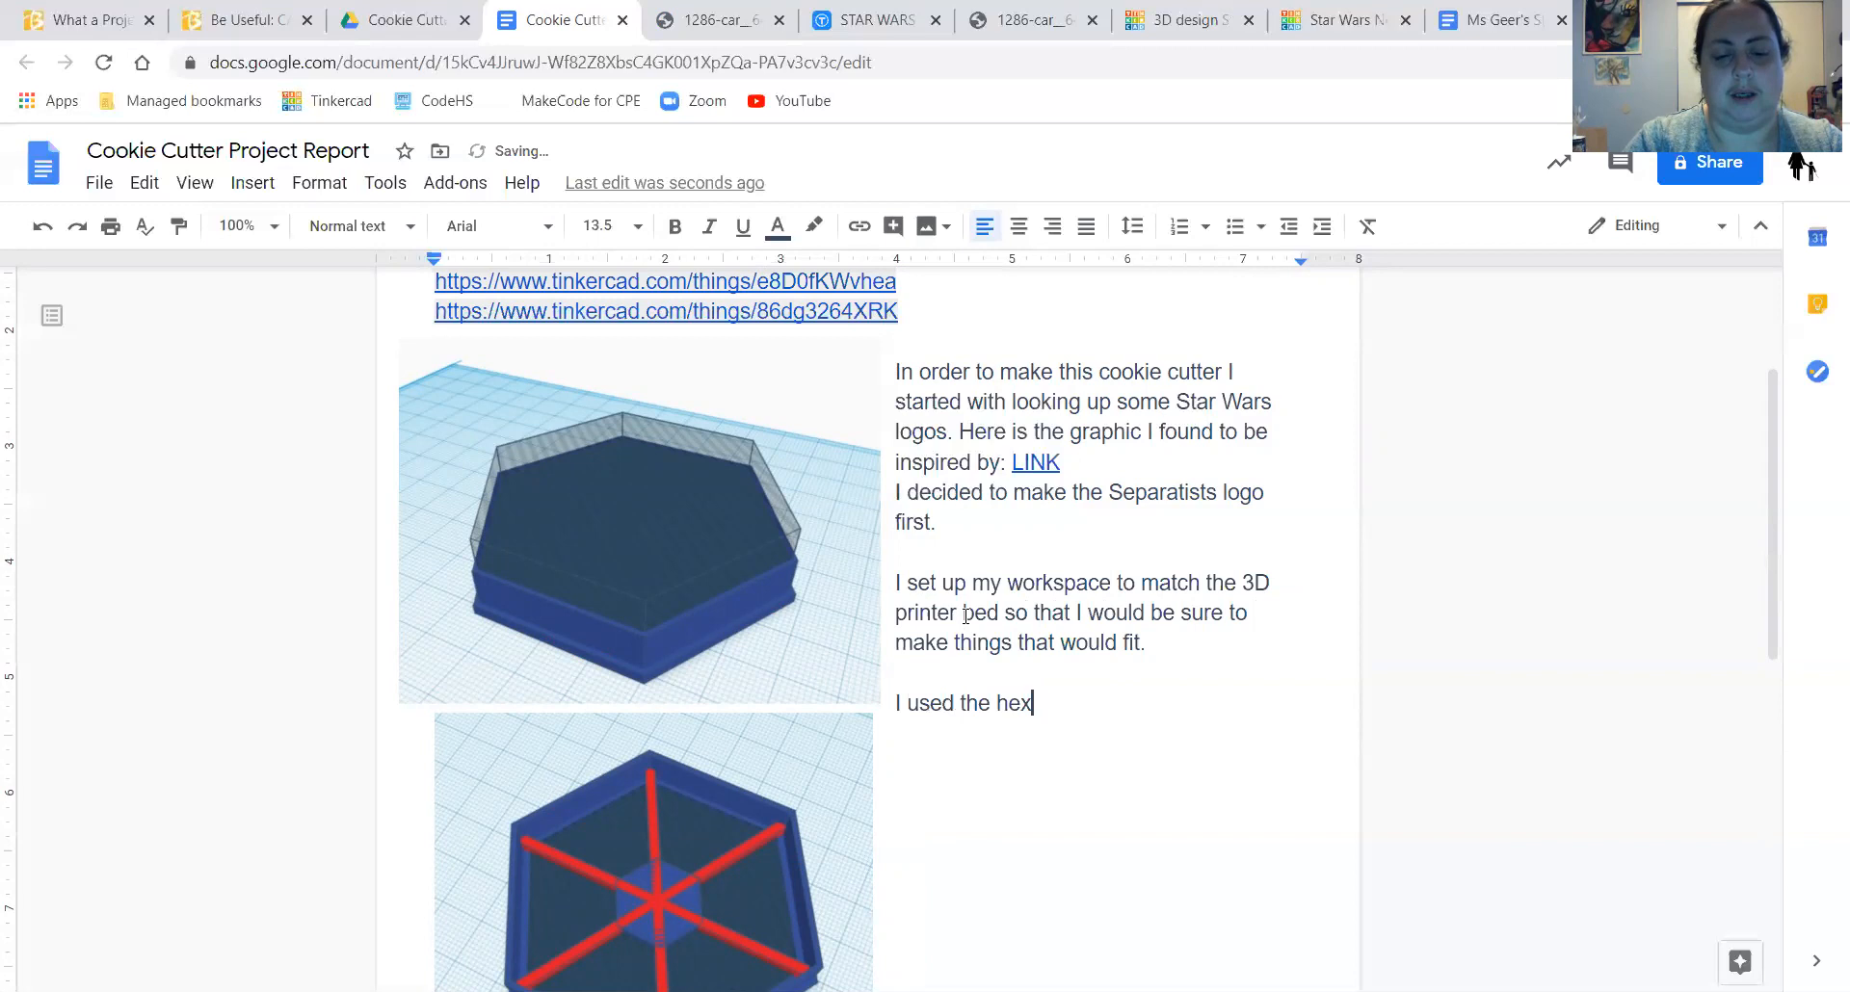
pyautogui.write('agon')
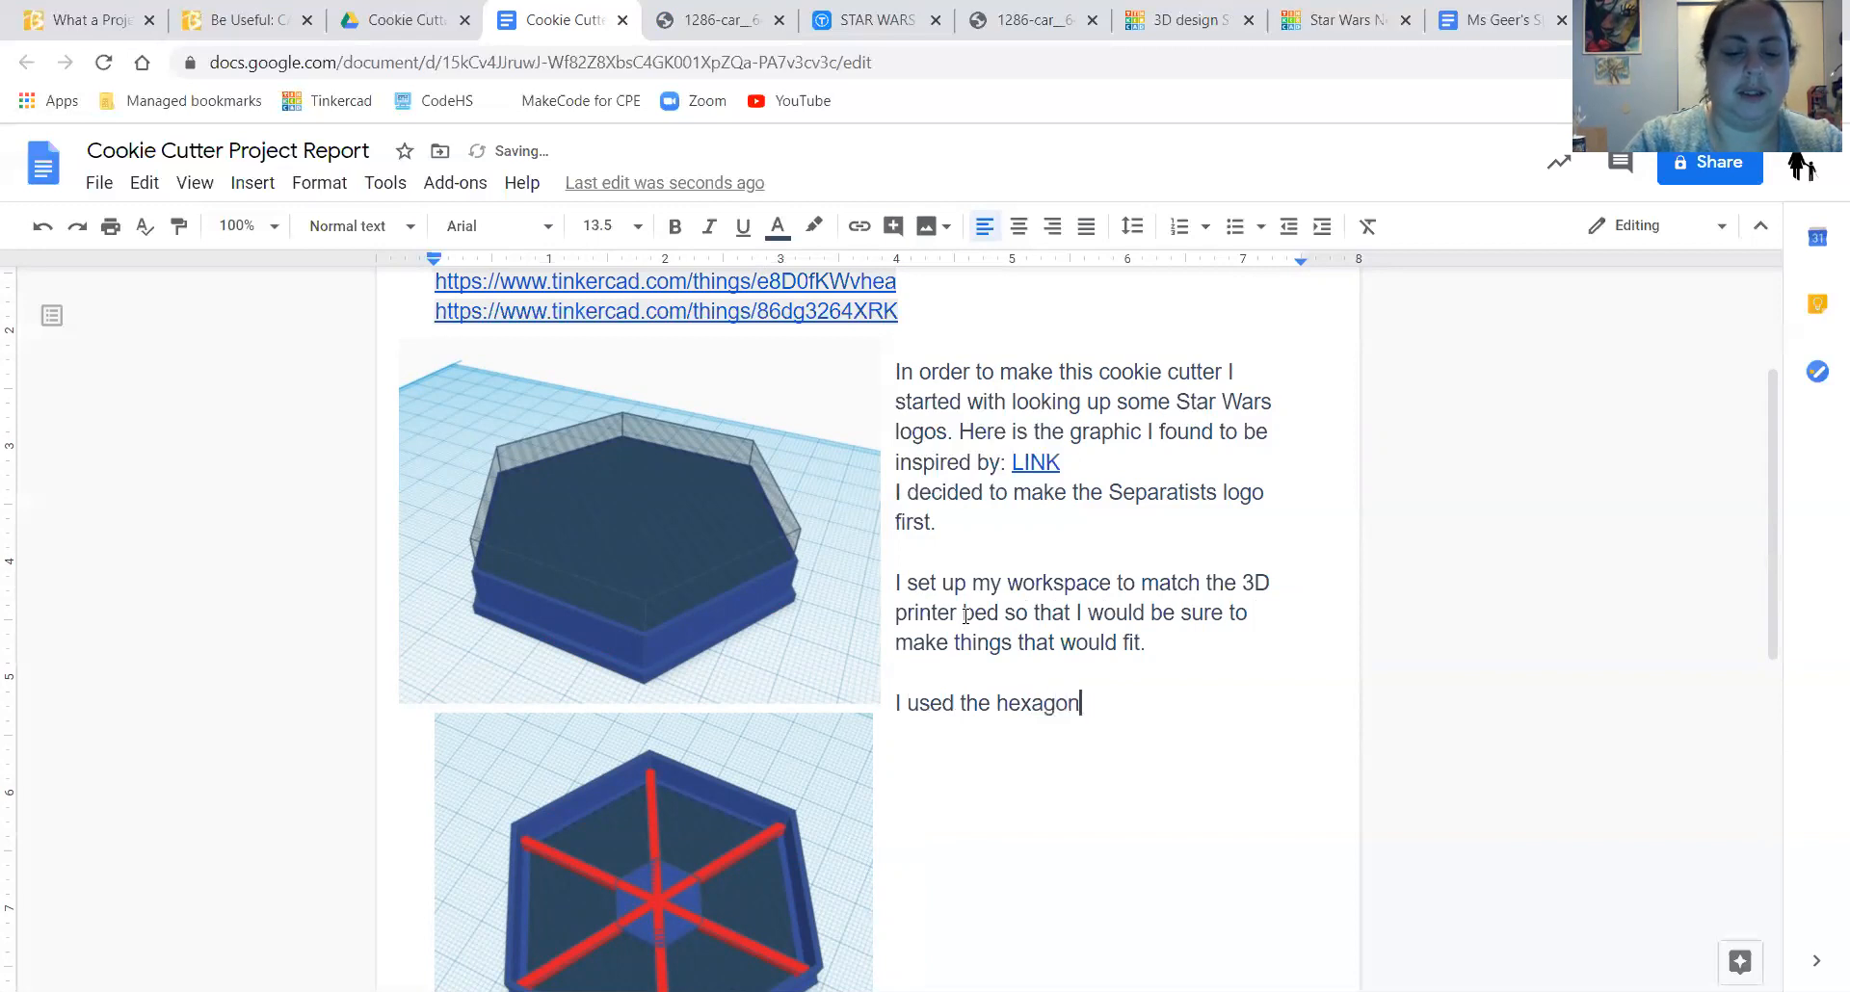
pyautogui.write(' shap')
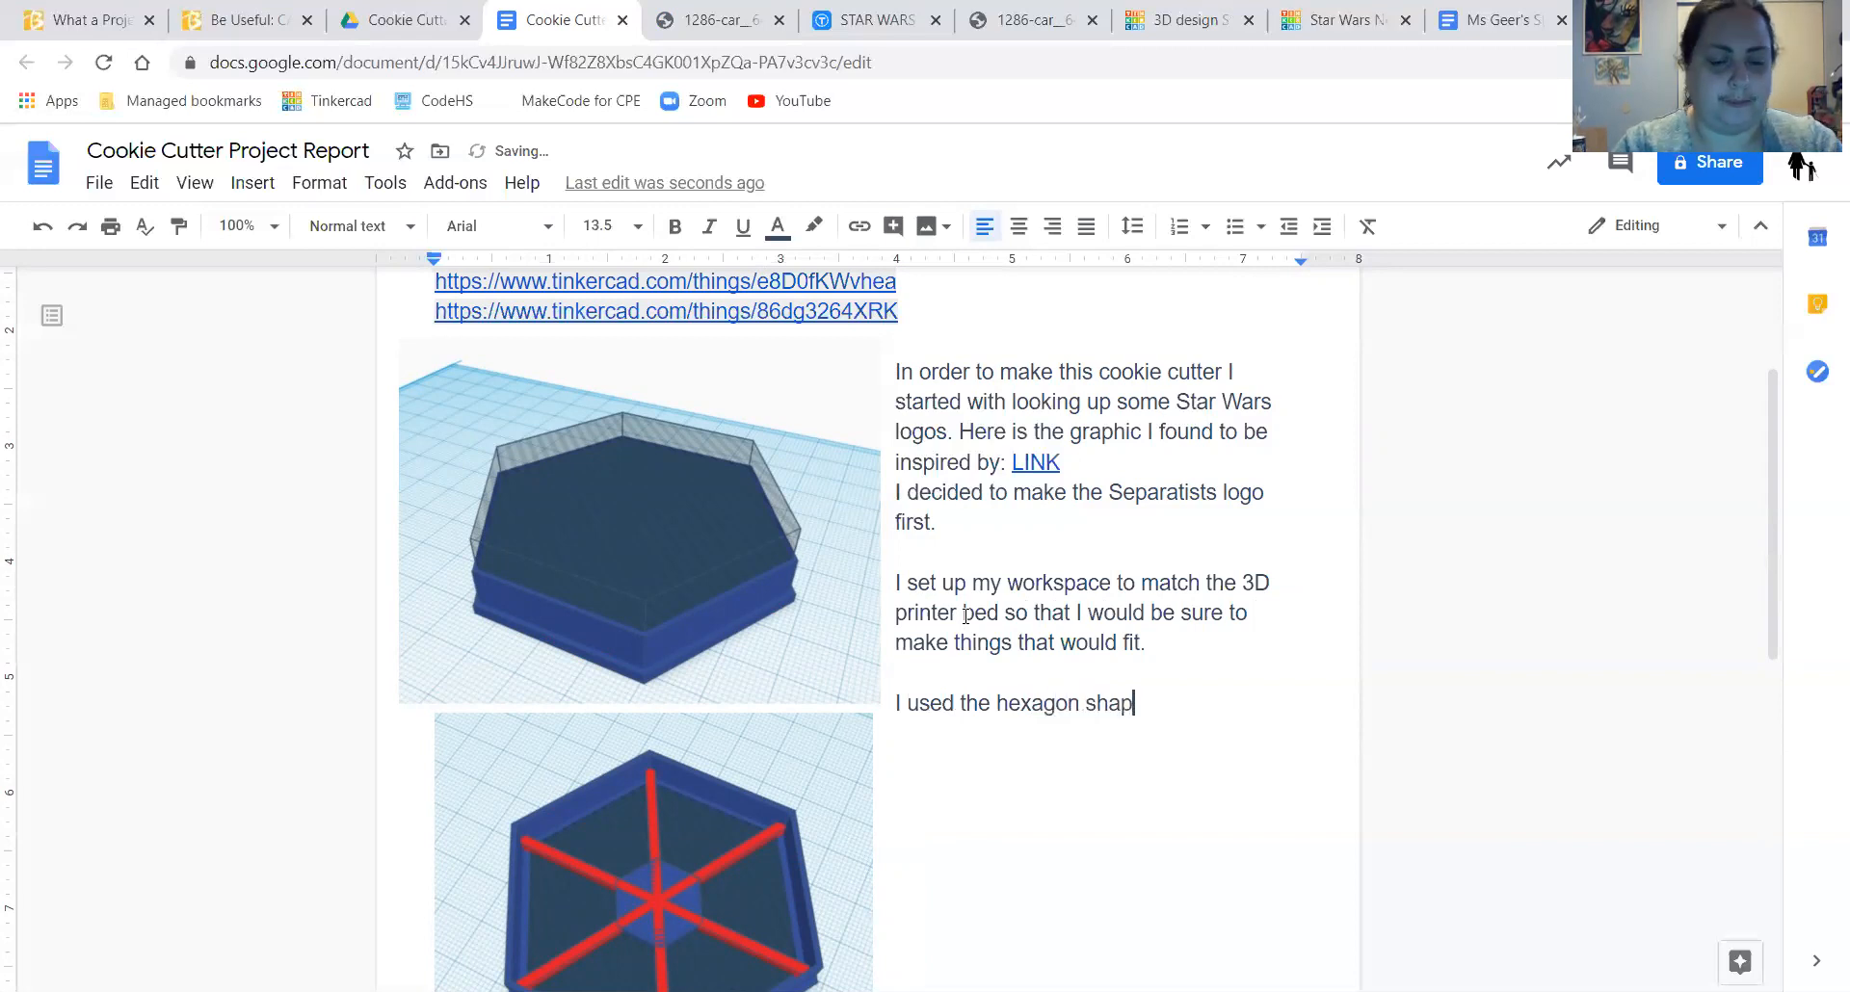
pyautogui.write('e for the')
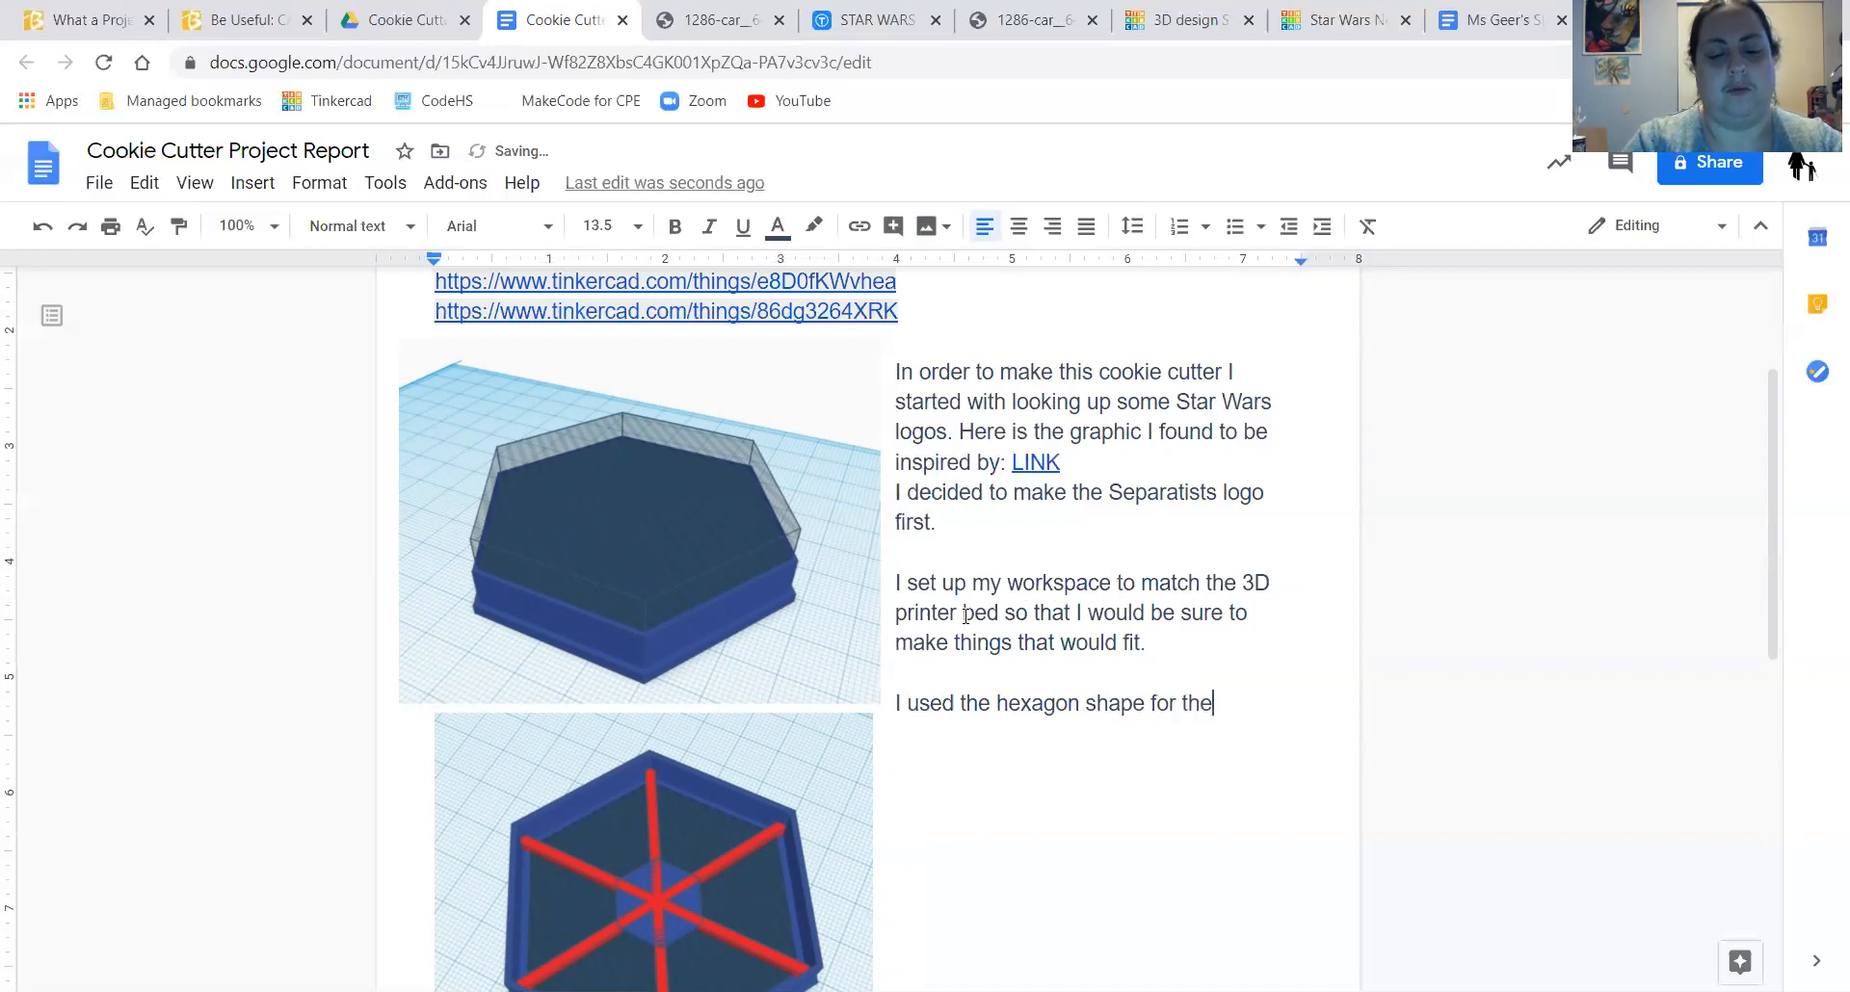
pyautogui.write(' outer r')
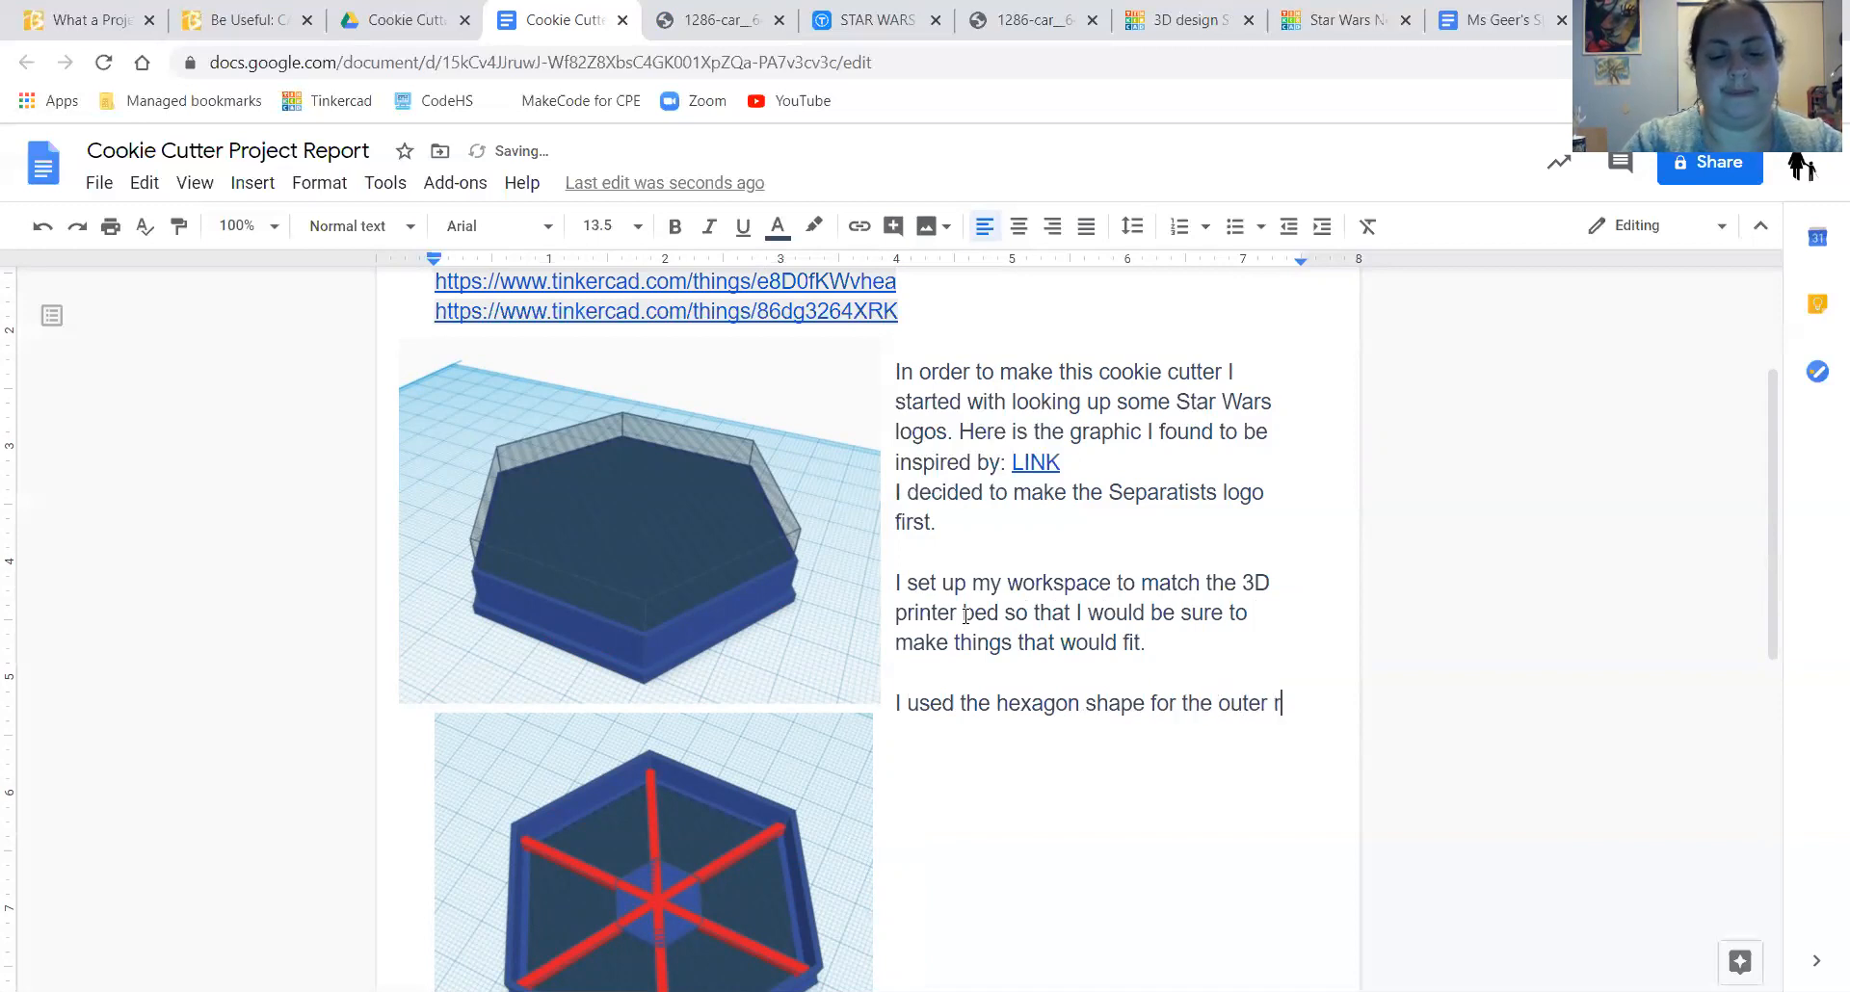
pyautogui.write('ing,')
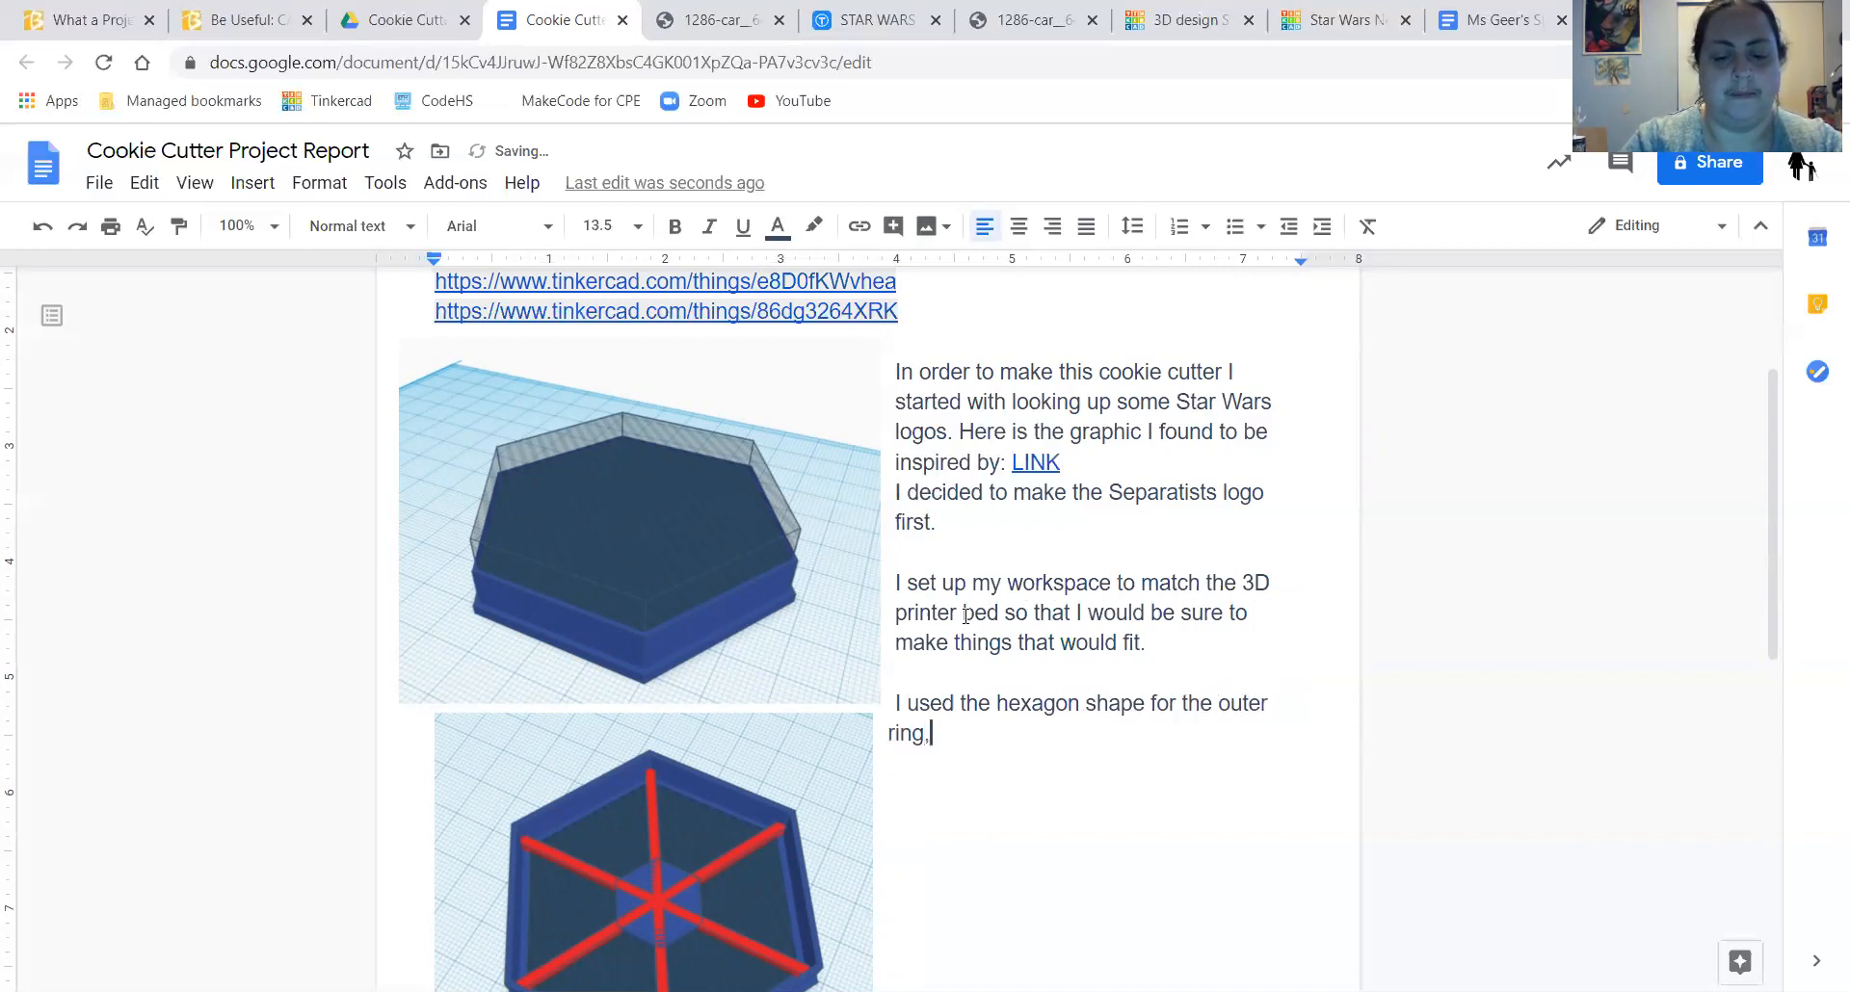
pyautogui.write(' and ano')
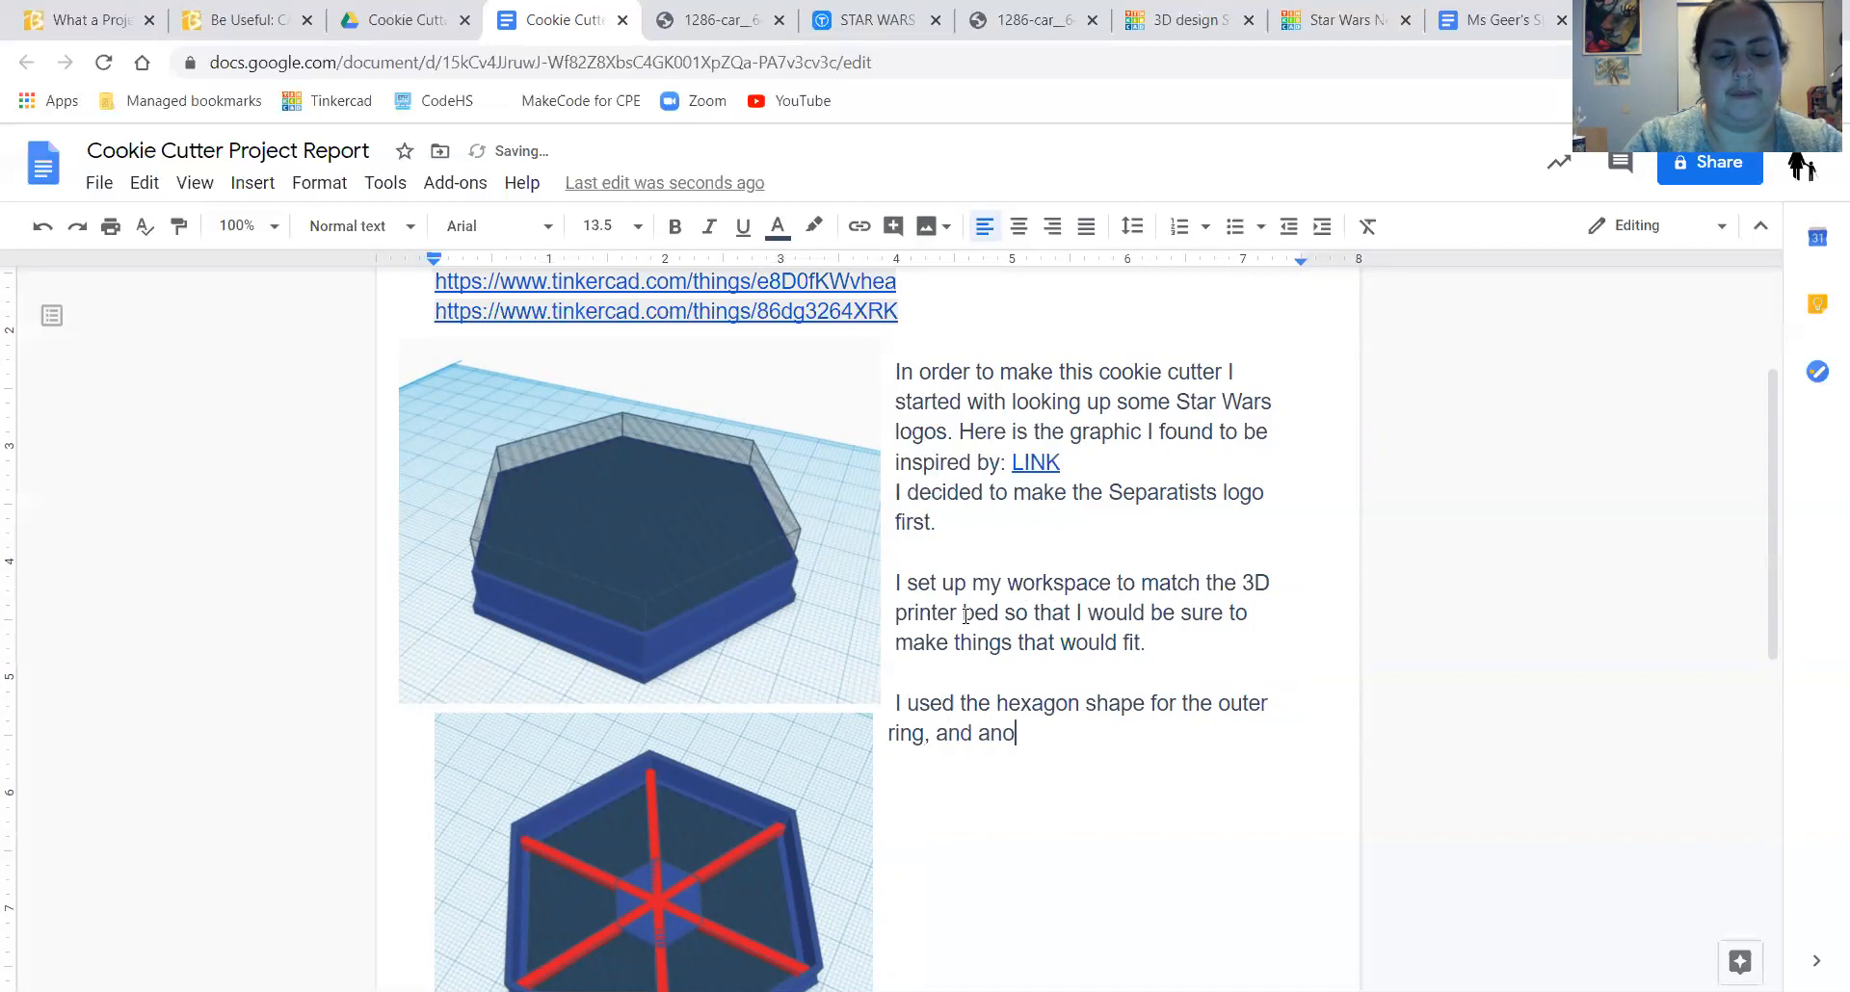
pyautogui.write('ther ')
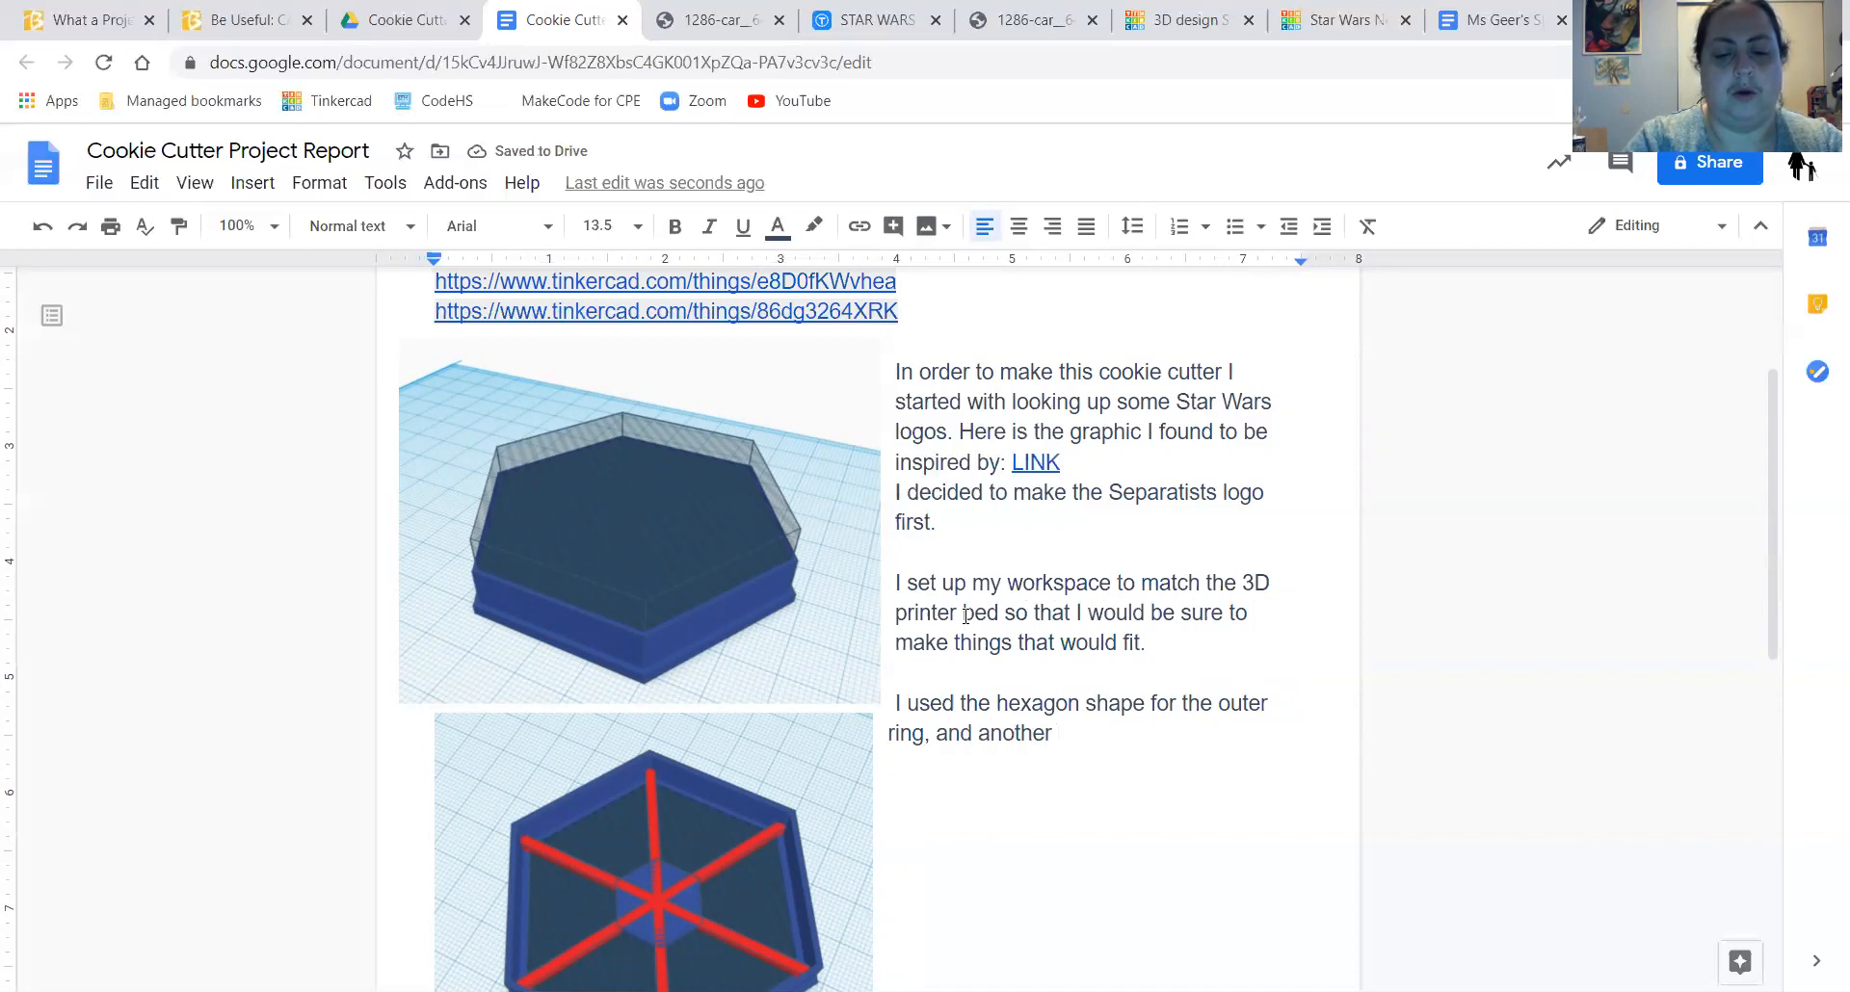
pyautogui.write('to make the cut ou')
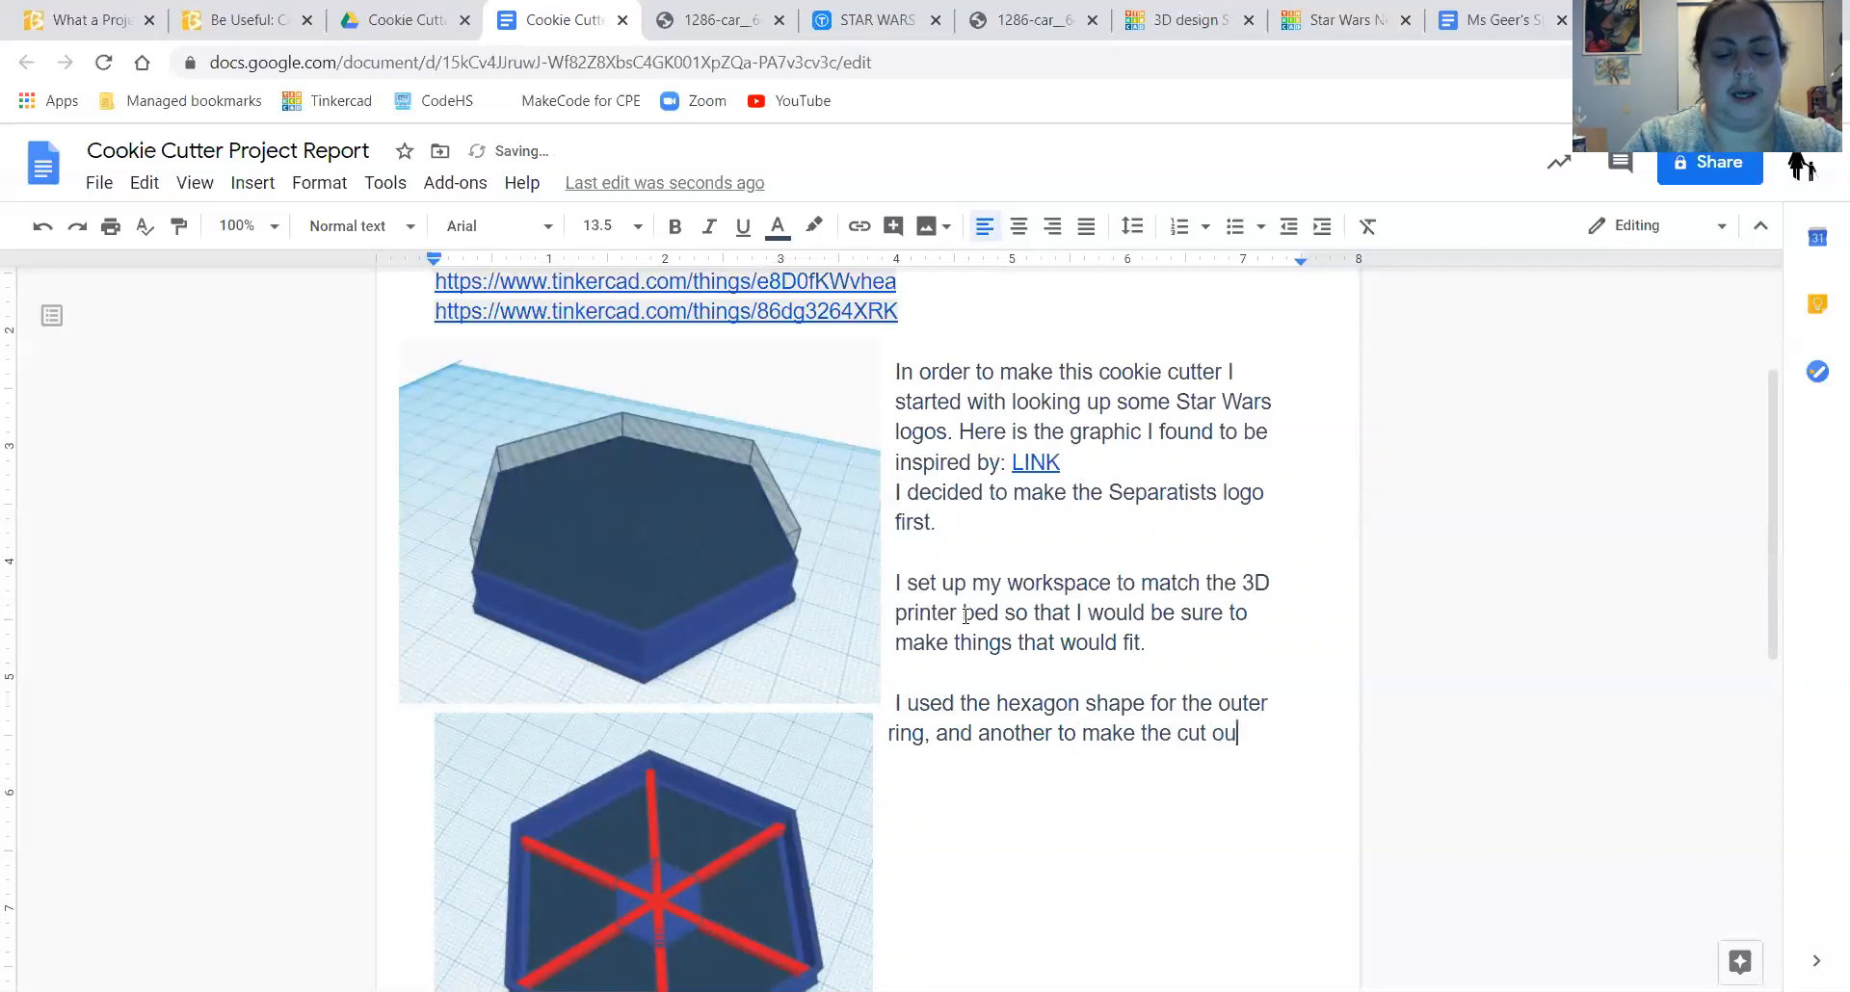
pyautogui.write('t hole.')
# - Add a new paragraph reading "Next, I added a center hexagon and some long thin box shapes for the center design."
pyautogui.press('Return')
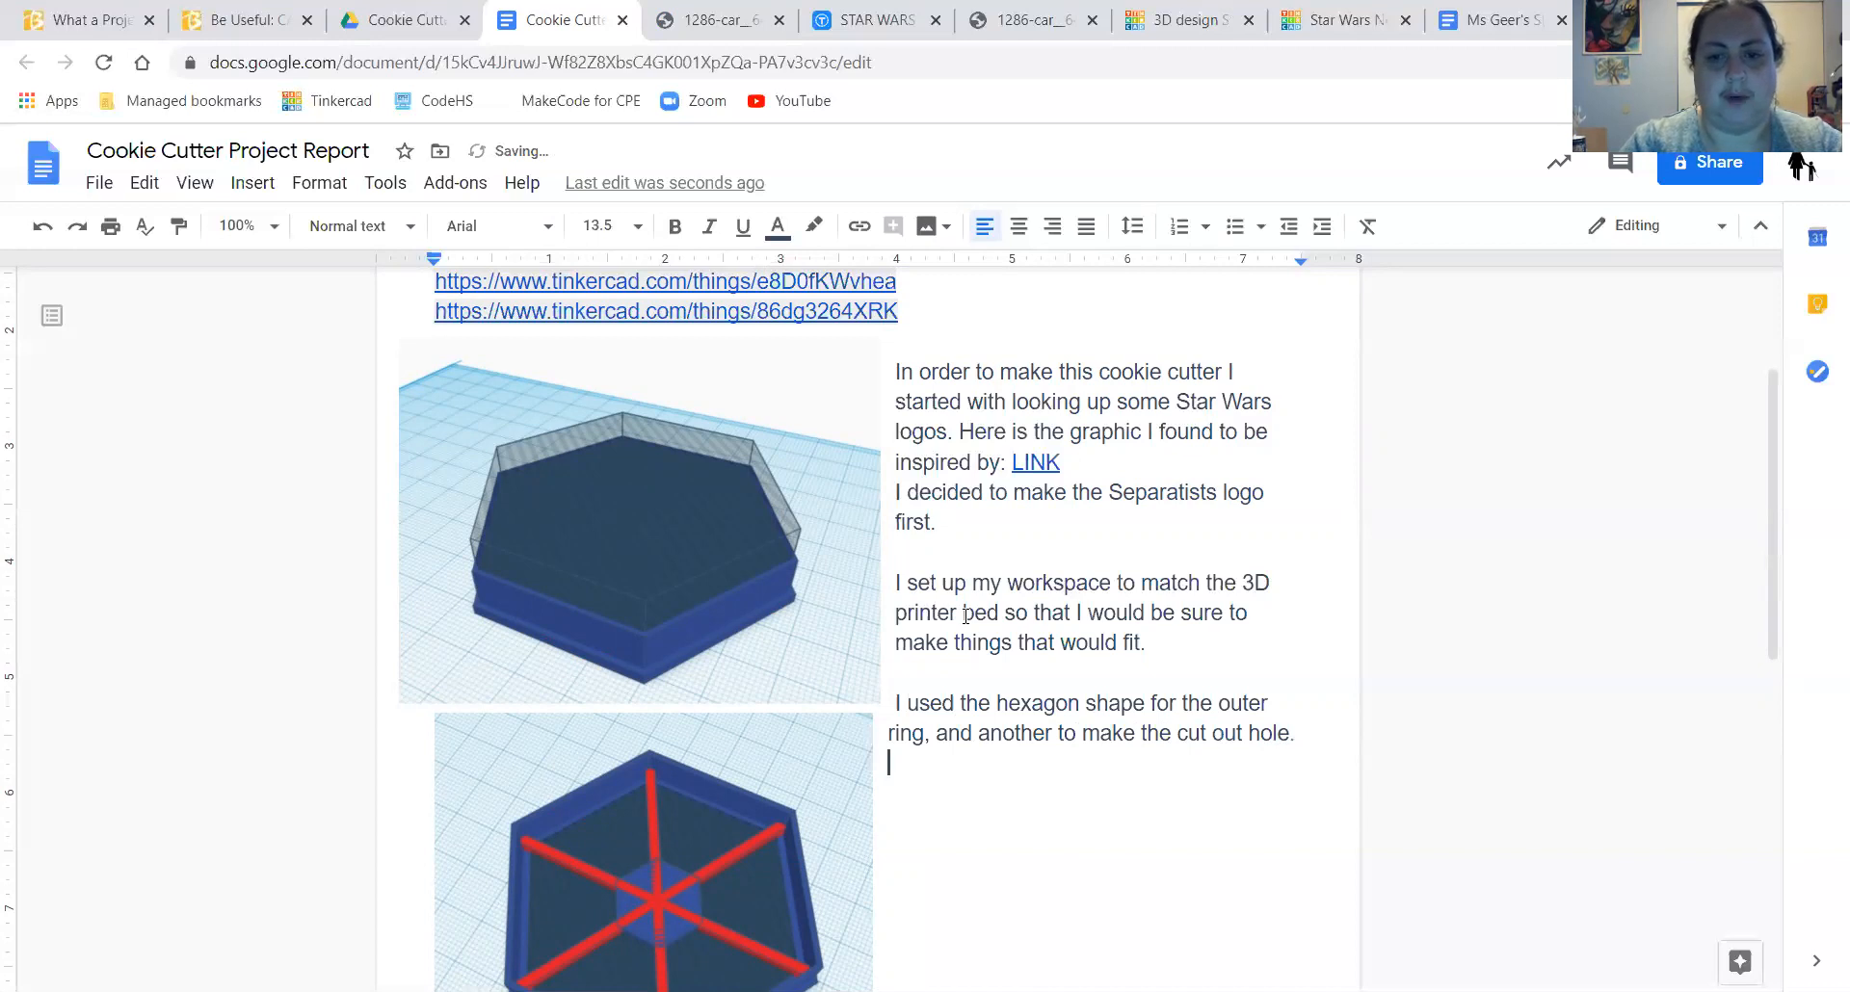
pyautogui.write('Next, I')
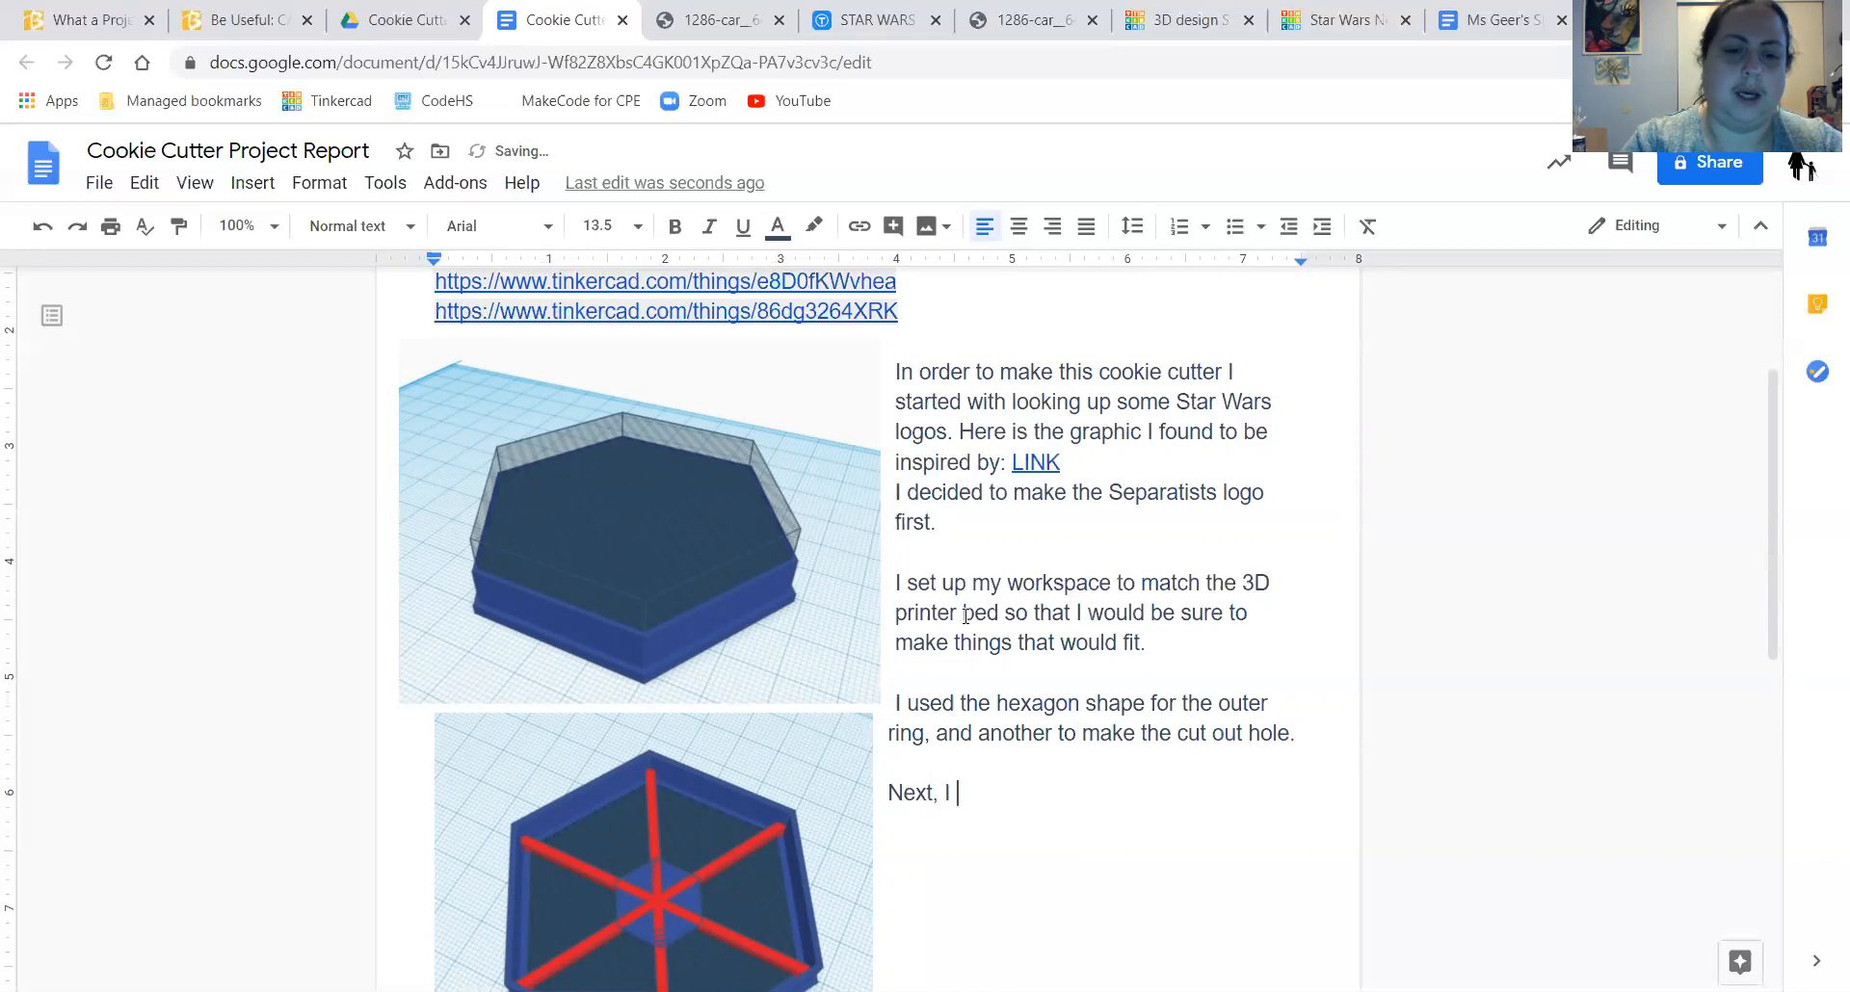
pyautogui.write(' added a')
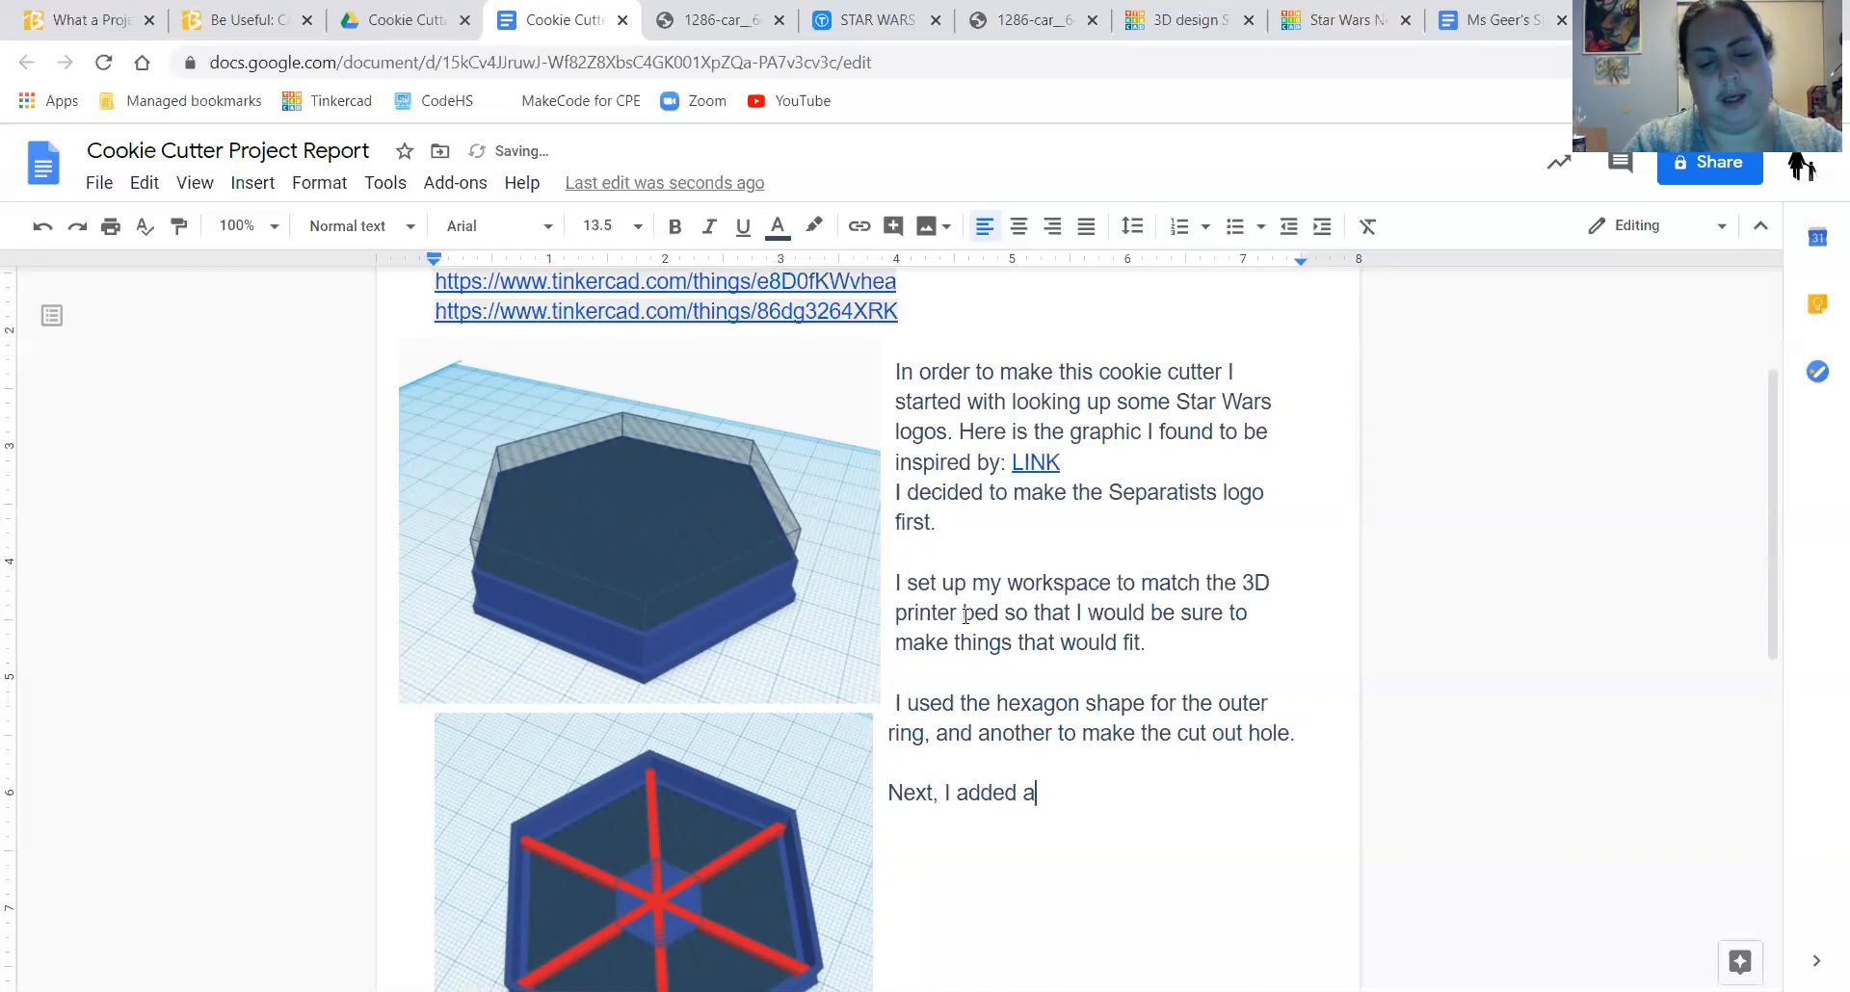
pyautogui.write(' center hexagon')
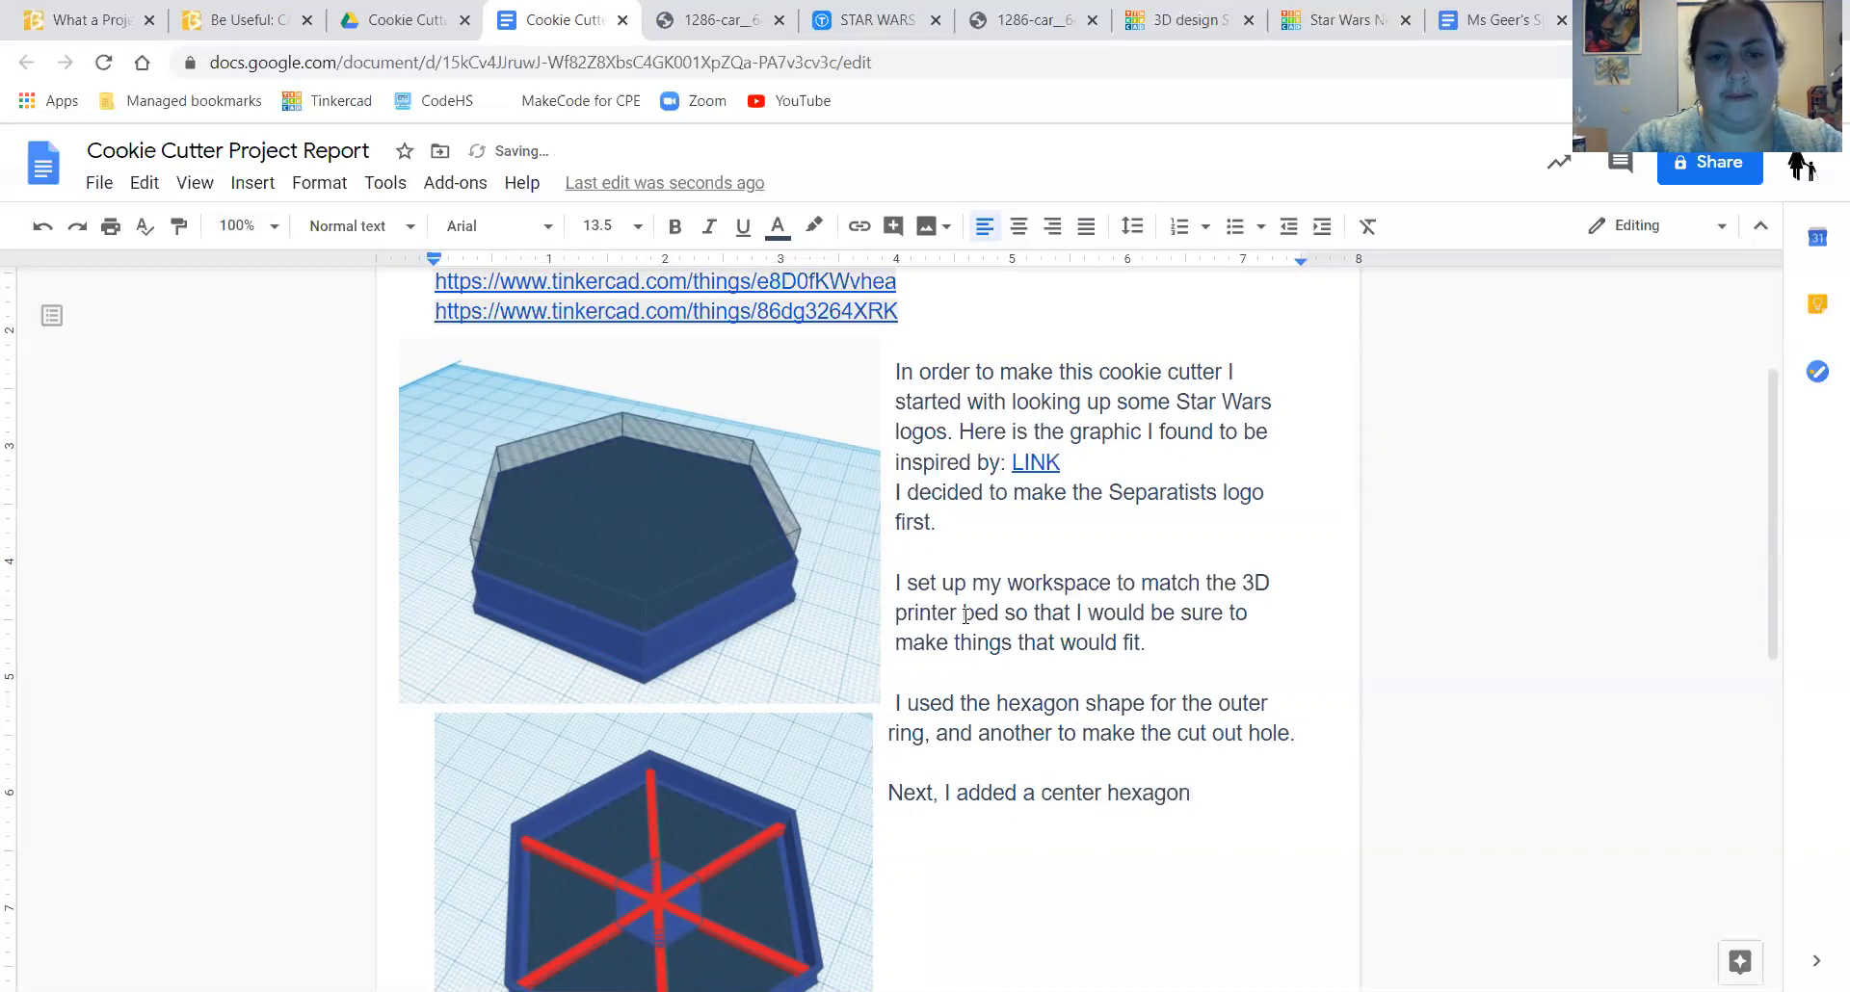
pyautogui.write(' and ')
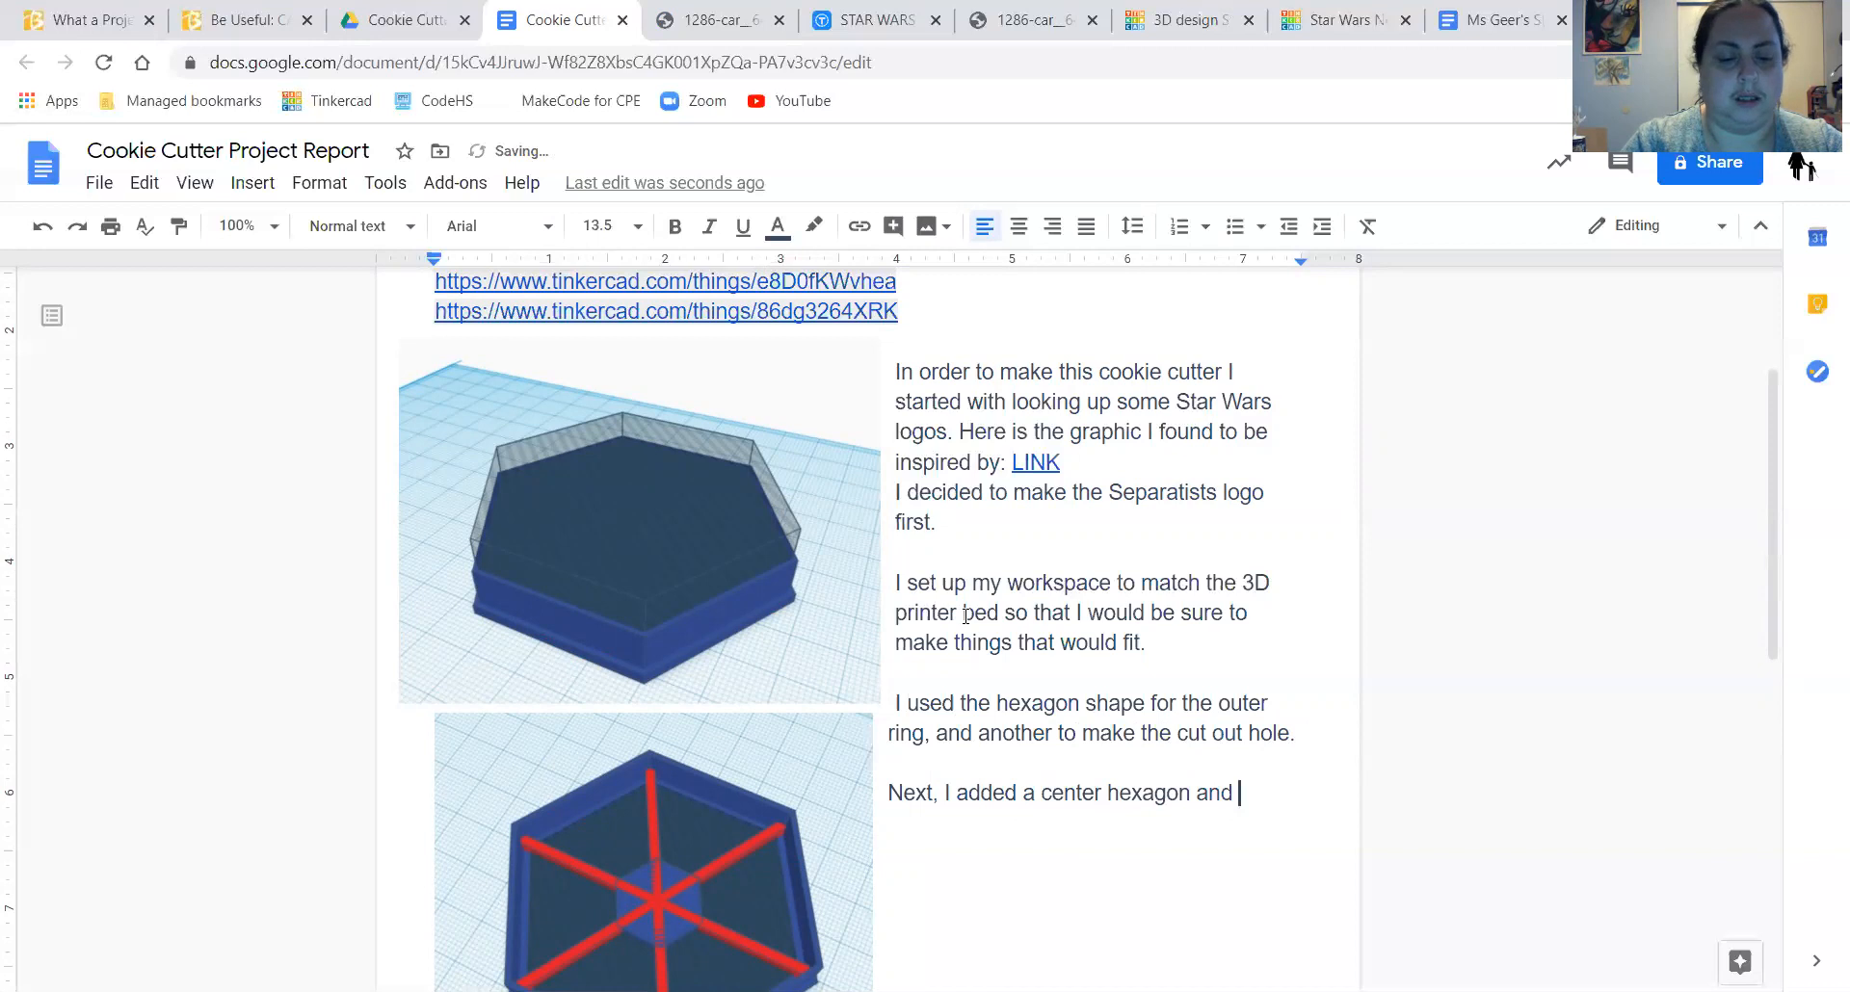
pyautogui.write('some ')
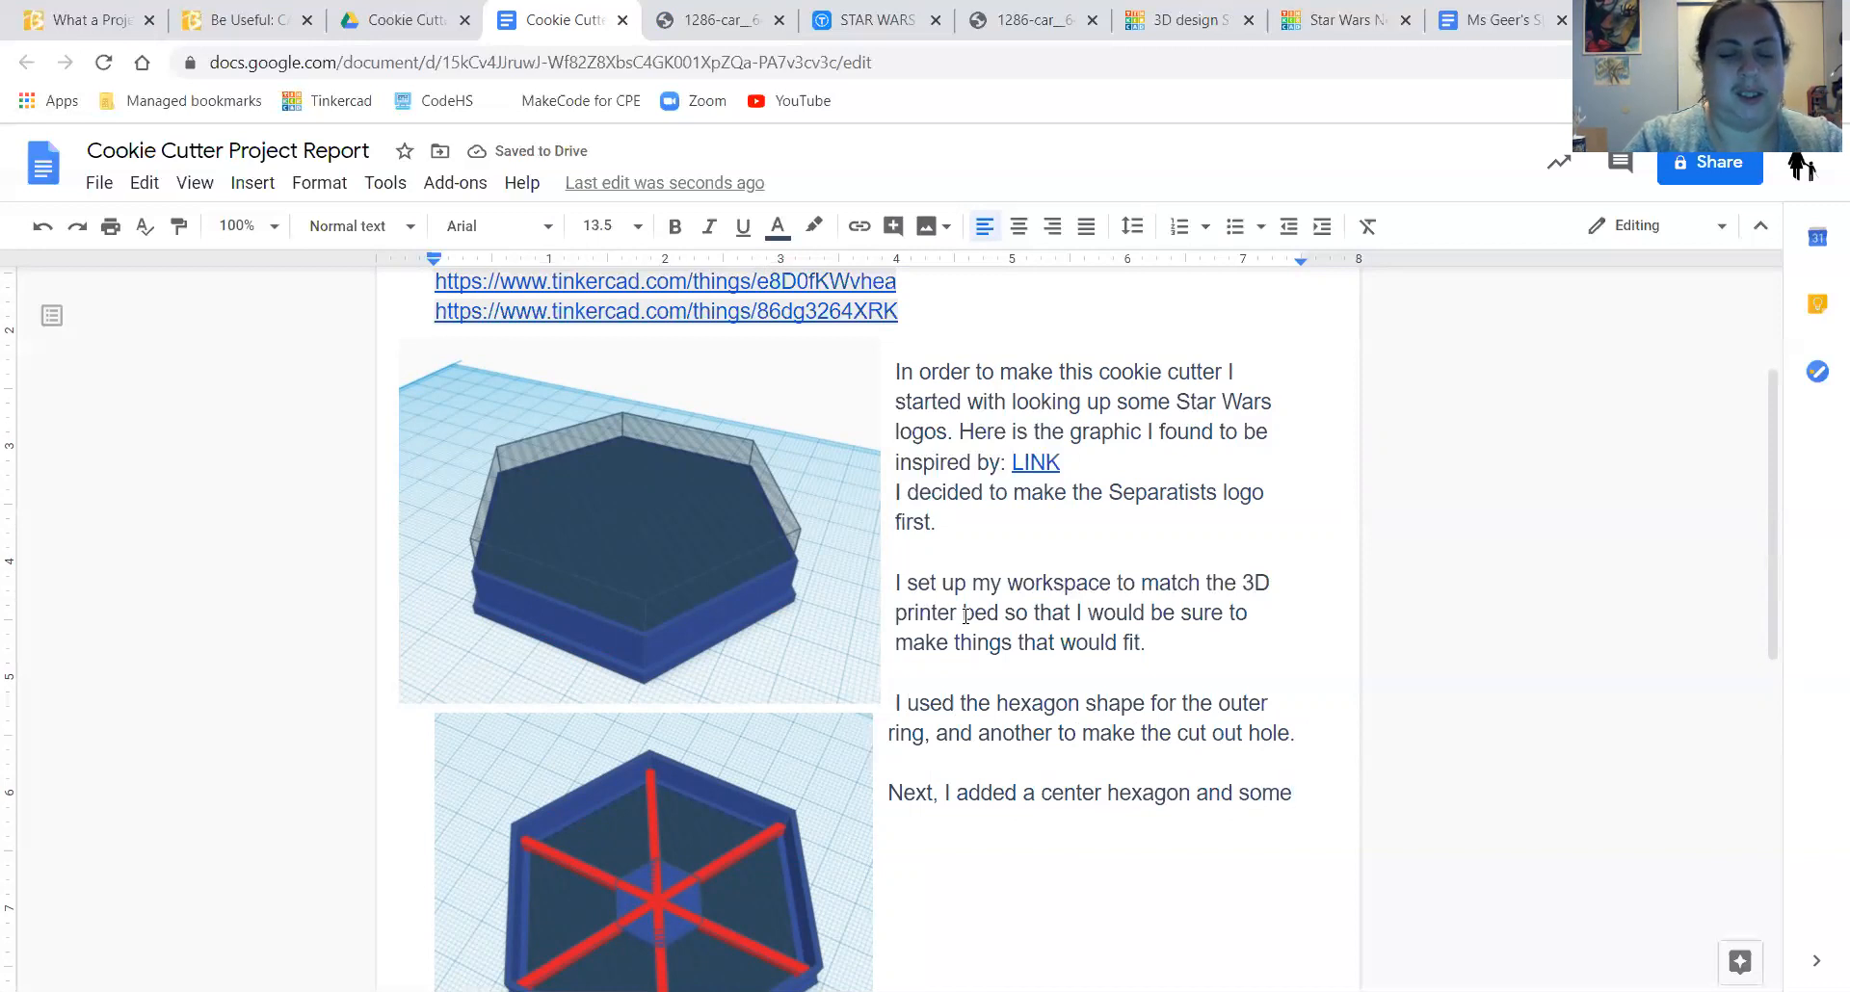
pyautogui.write('long think')
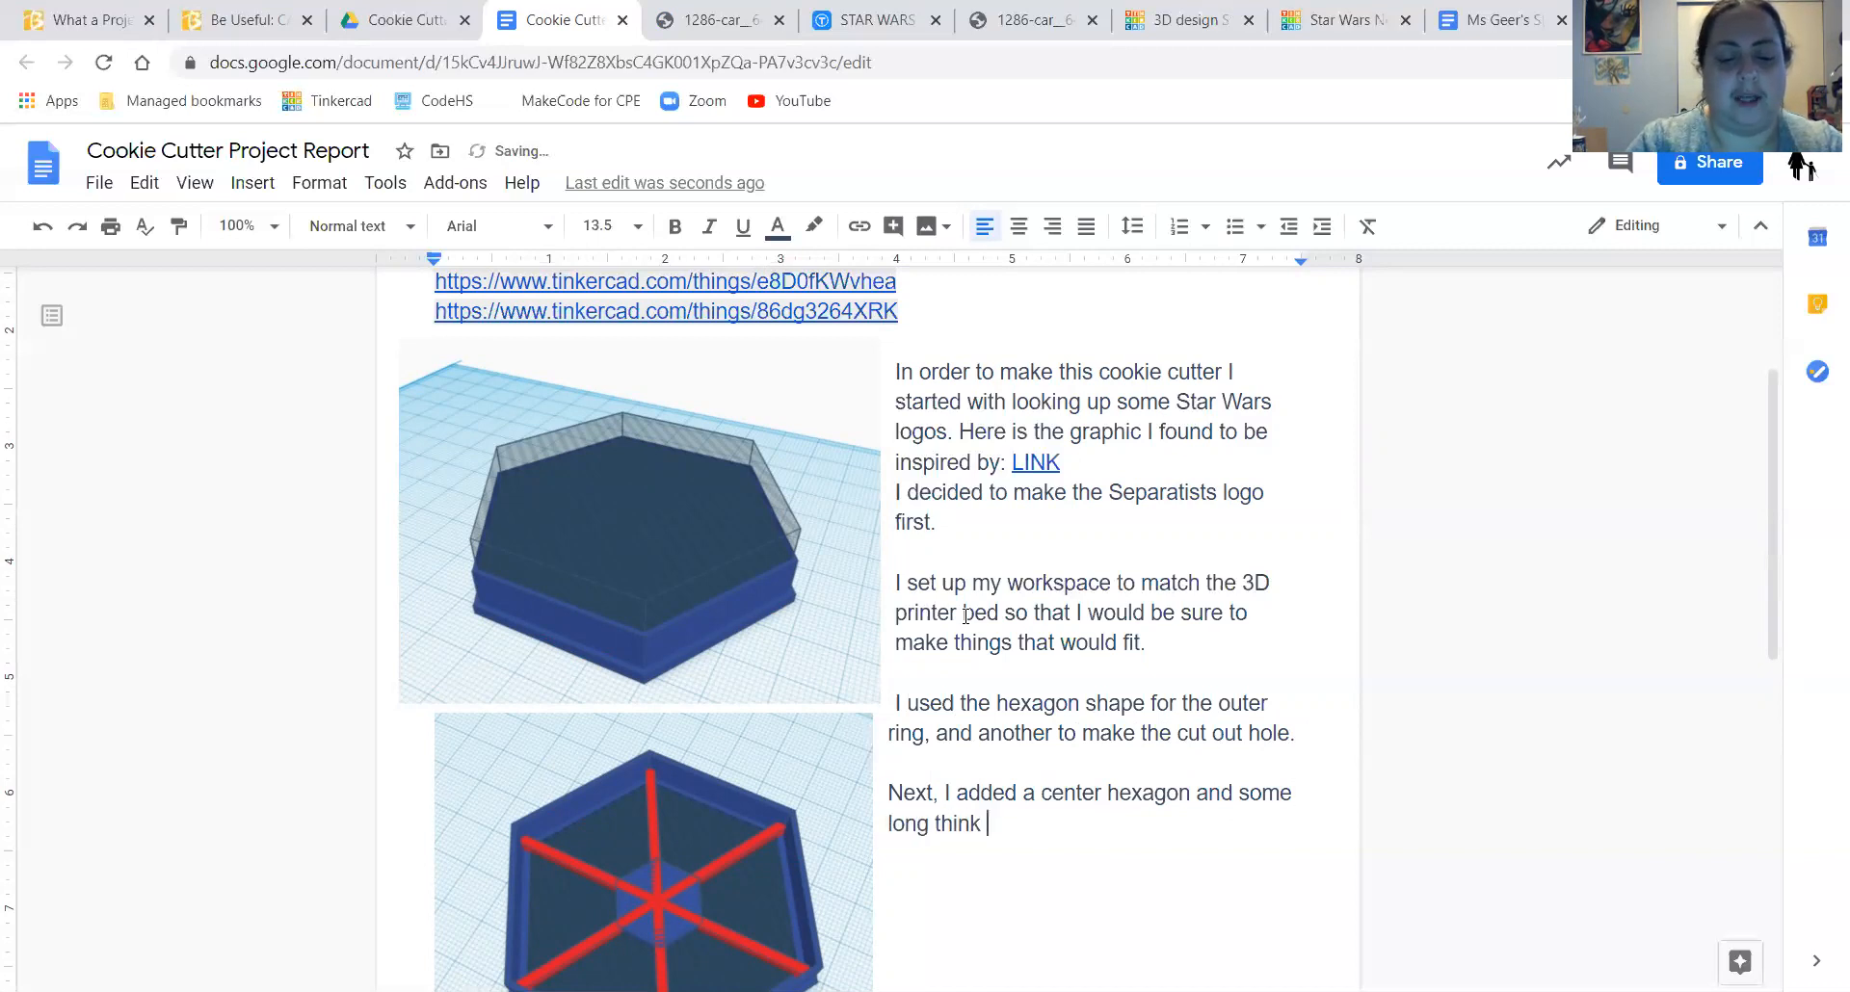
pyautogui.press('BackSpace')
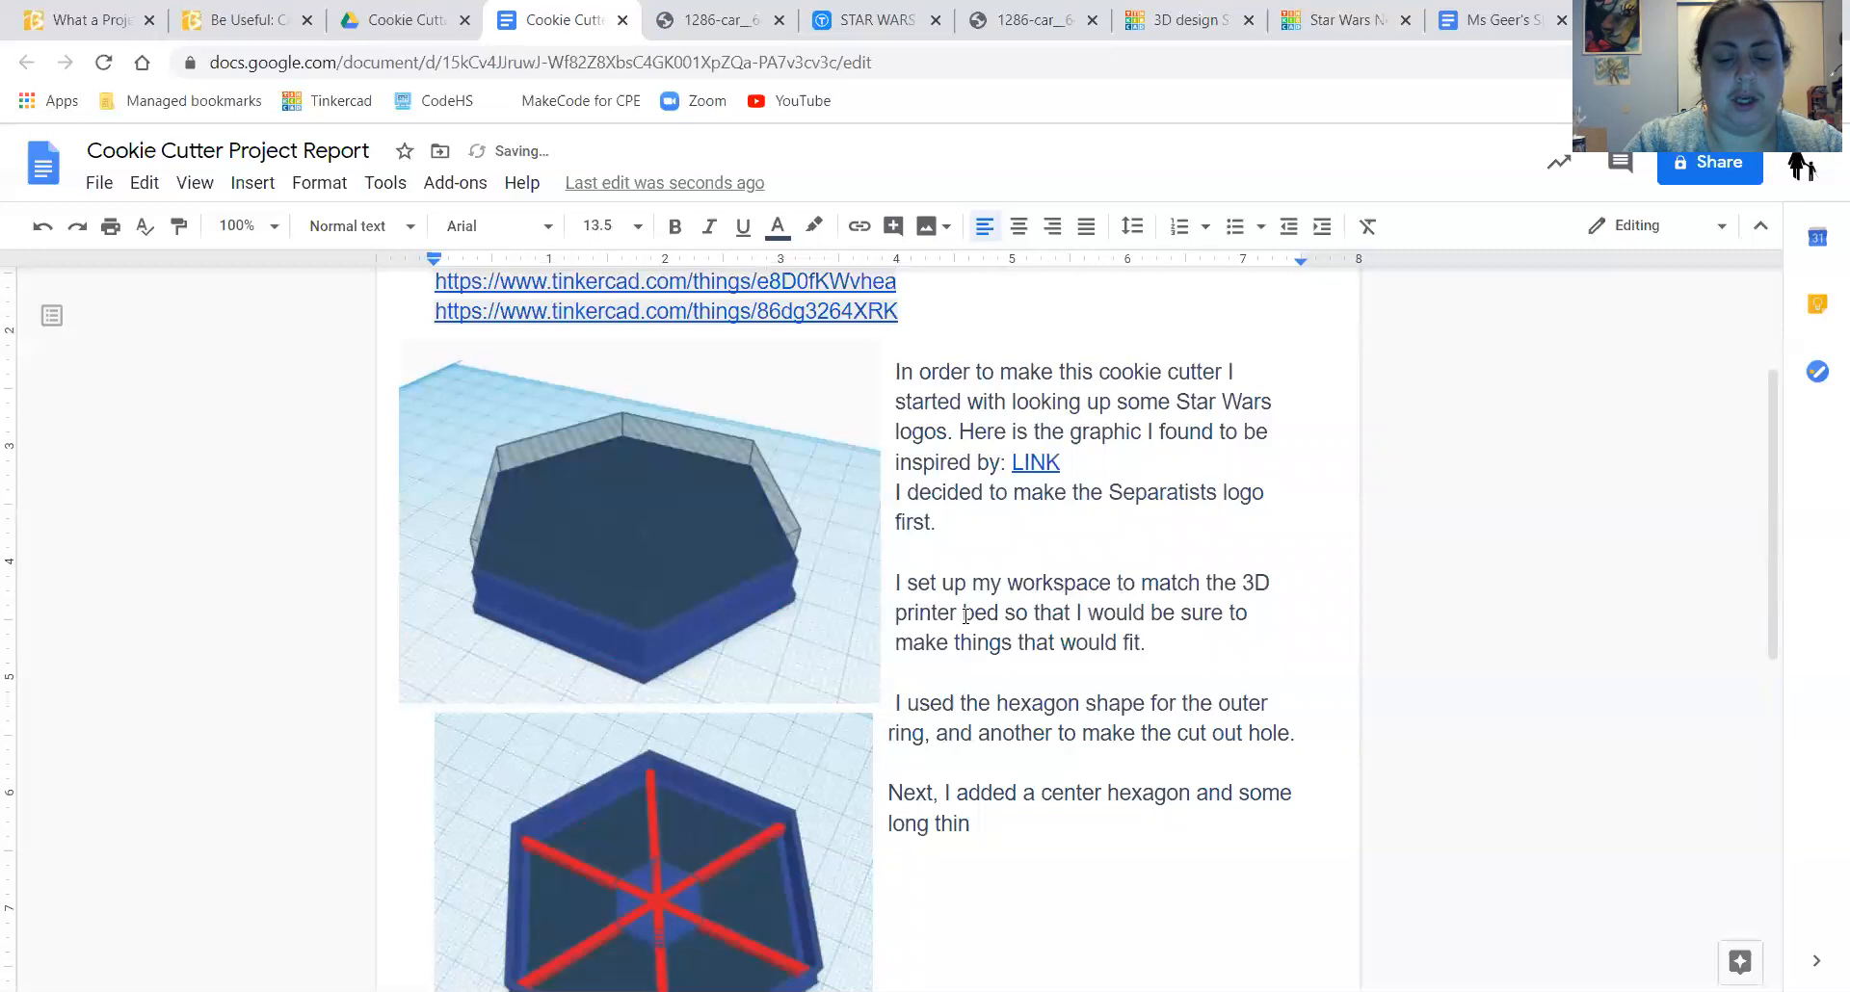
pyautogui.write('box sh')
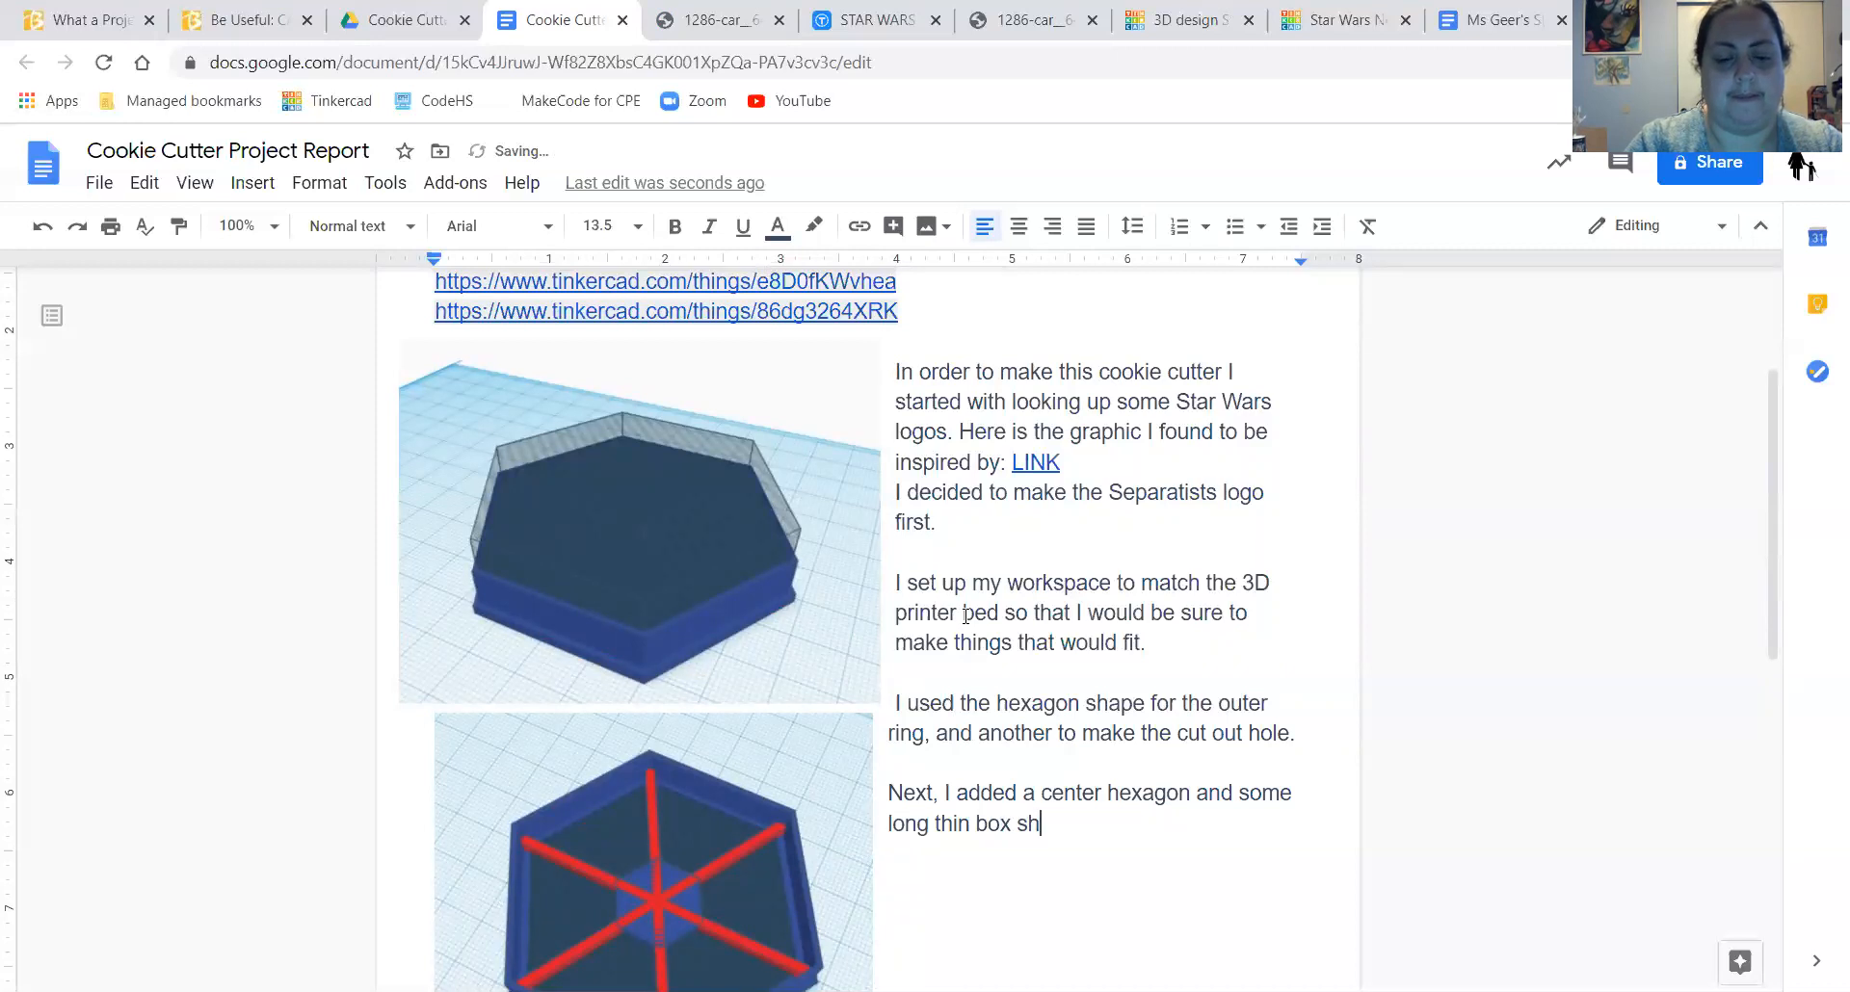
pyautogui.write('apes for')
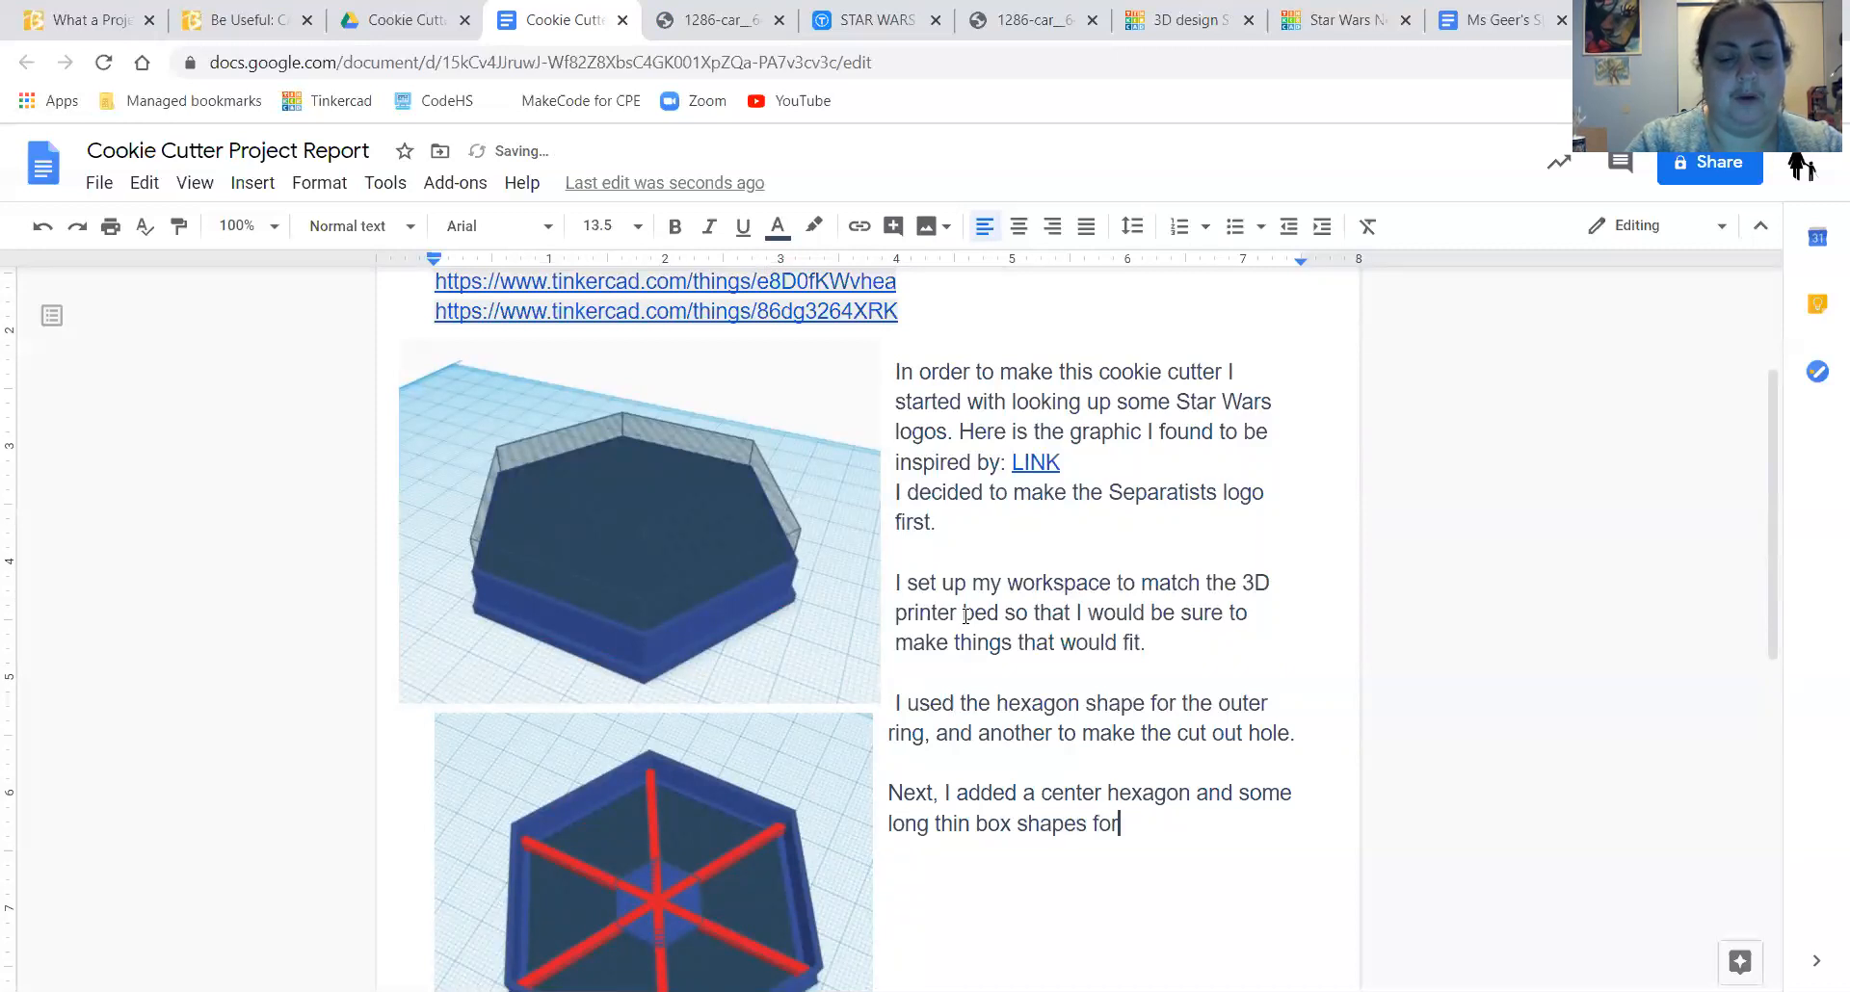
pyautogui.write(' the cente')
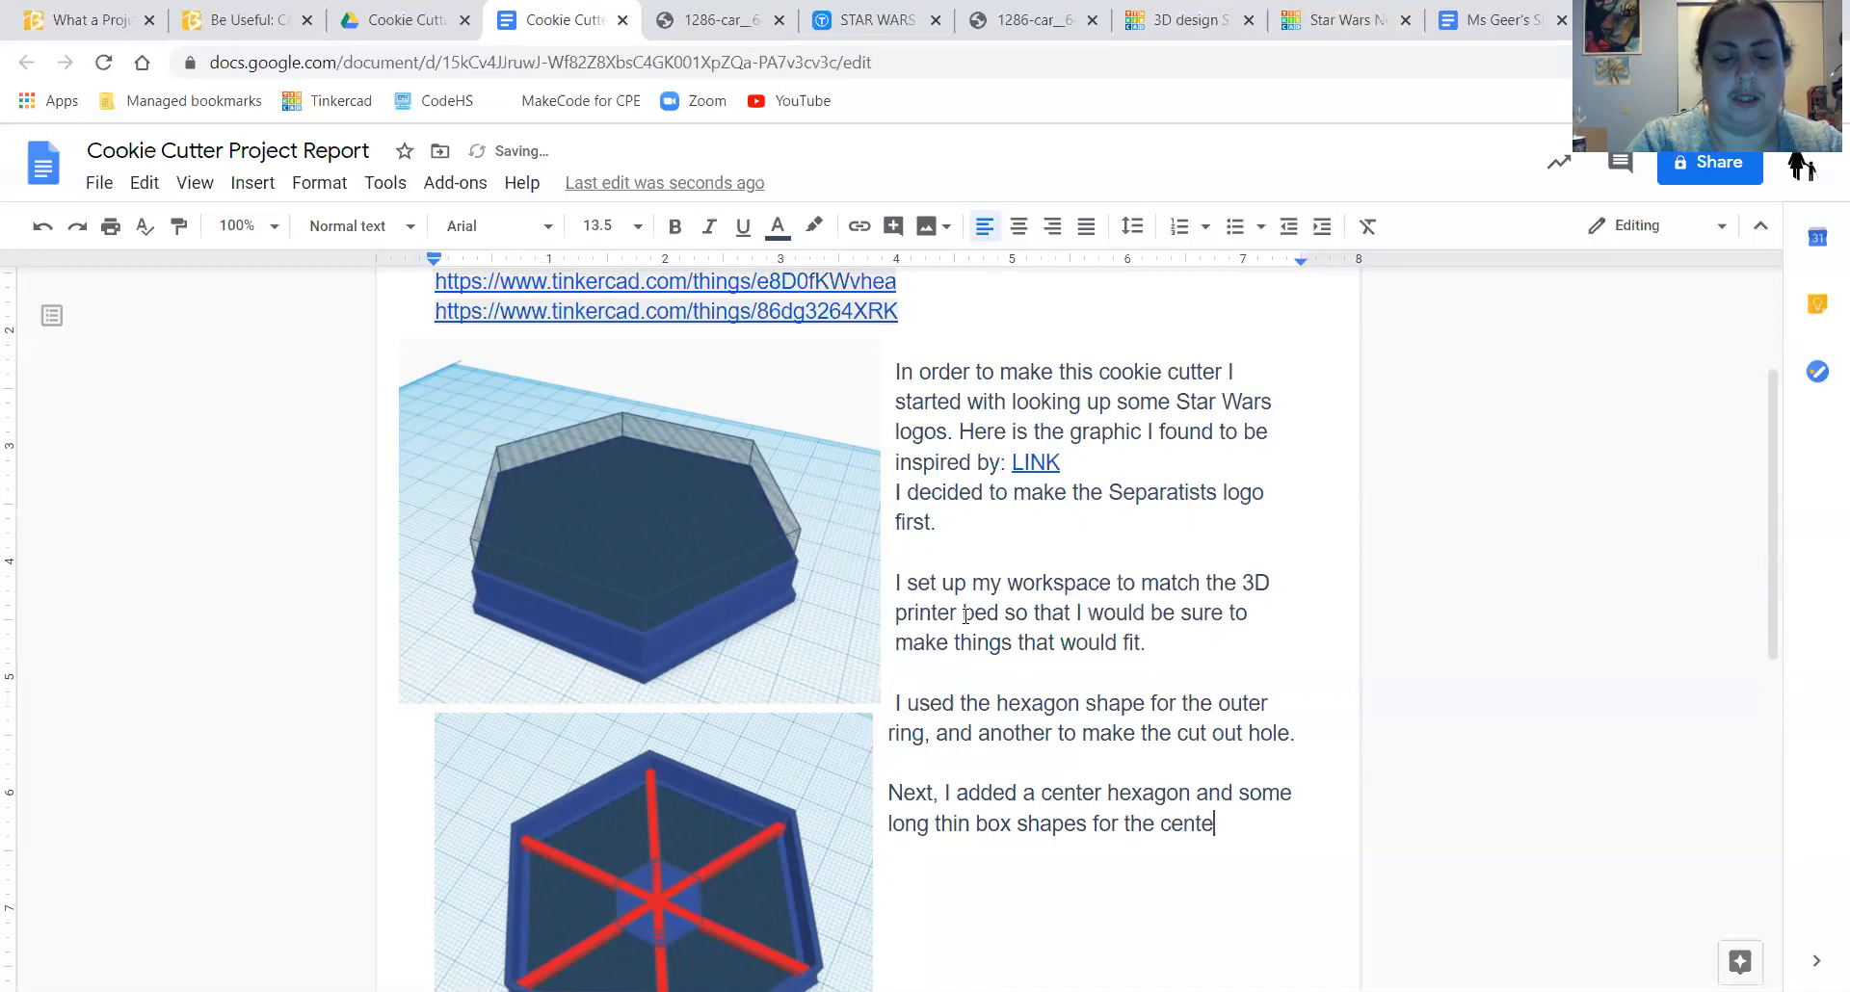
pyautogui.write('r design. O')
pyautogui.press('BackSpace')
# - Continue the paragraph with "I used the rotate and align tools to help everything stay symetrical and"
pyautogui.write('I used the')
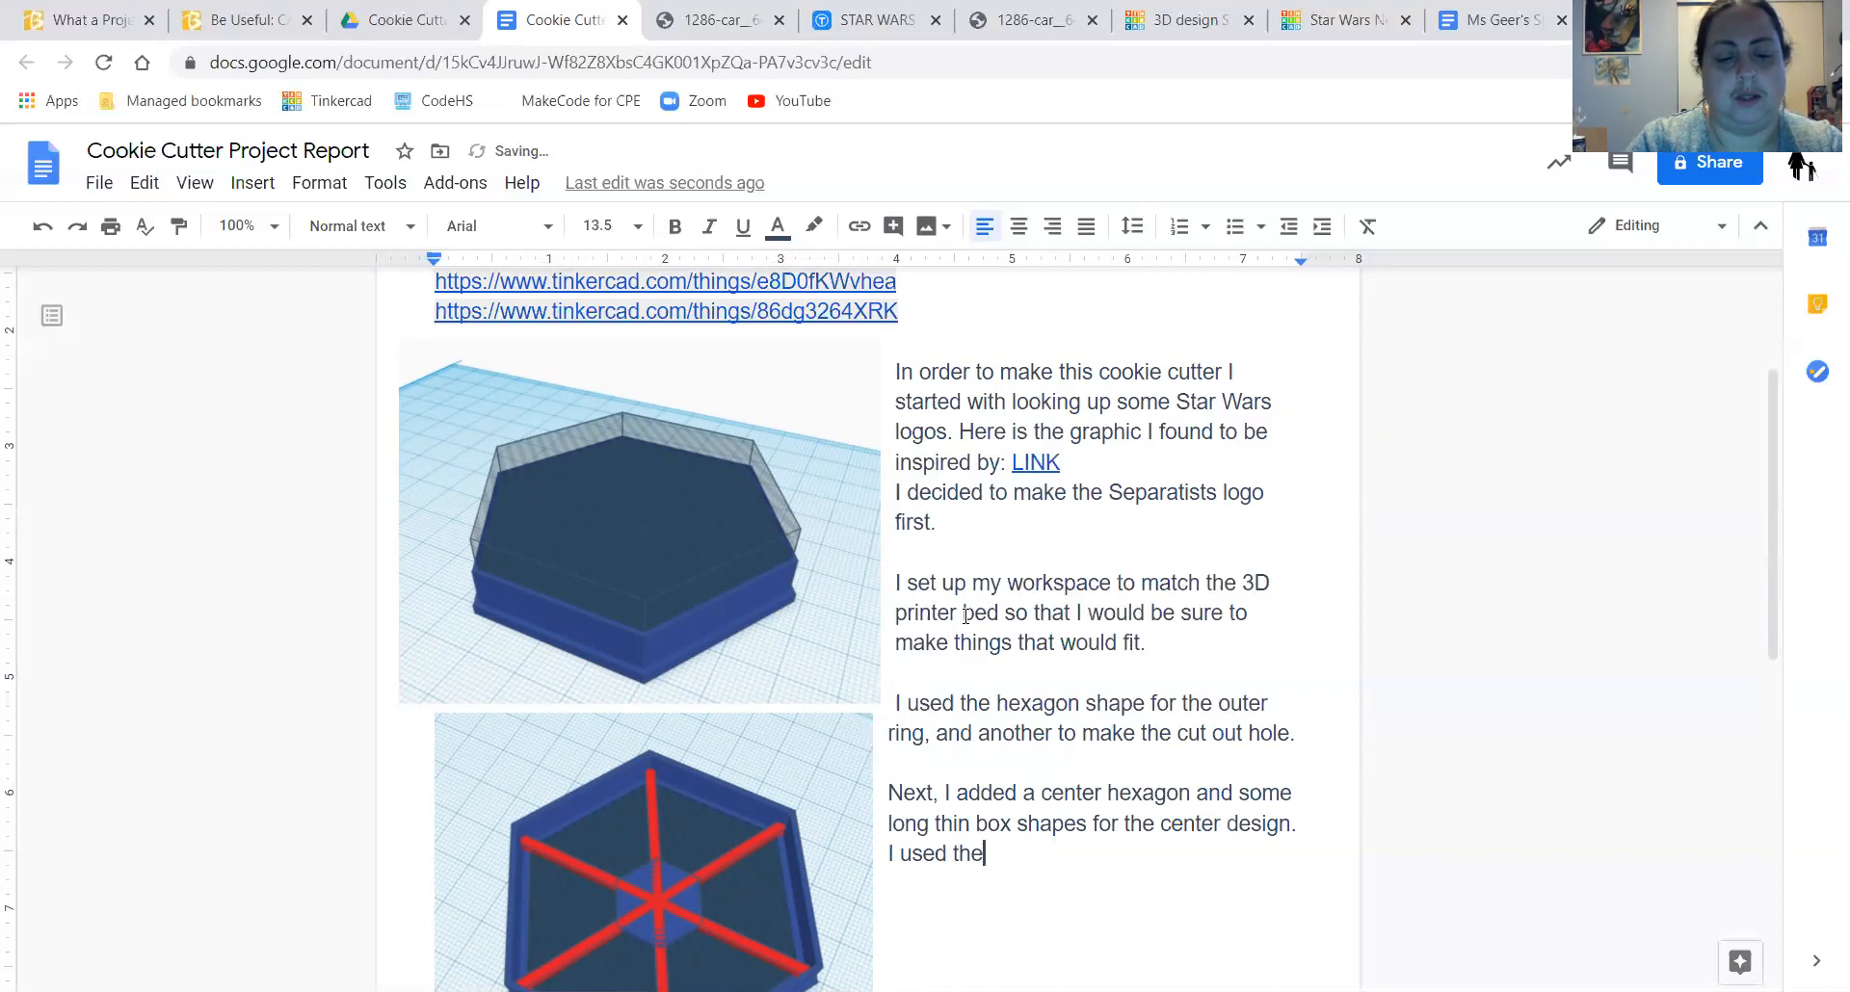
pyautogui.write(' rotate and ')
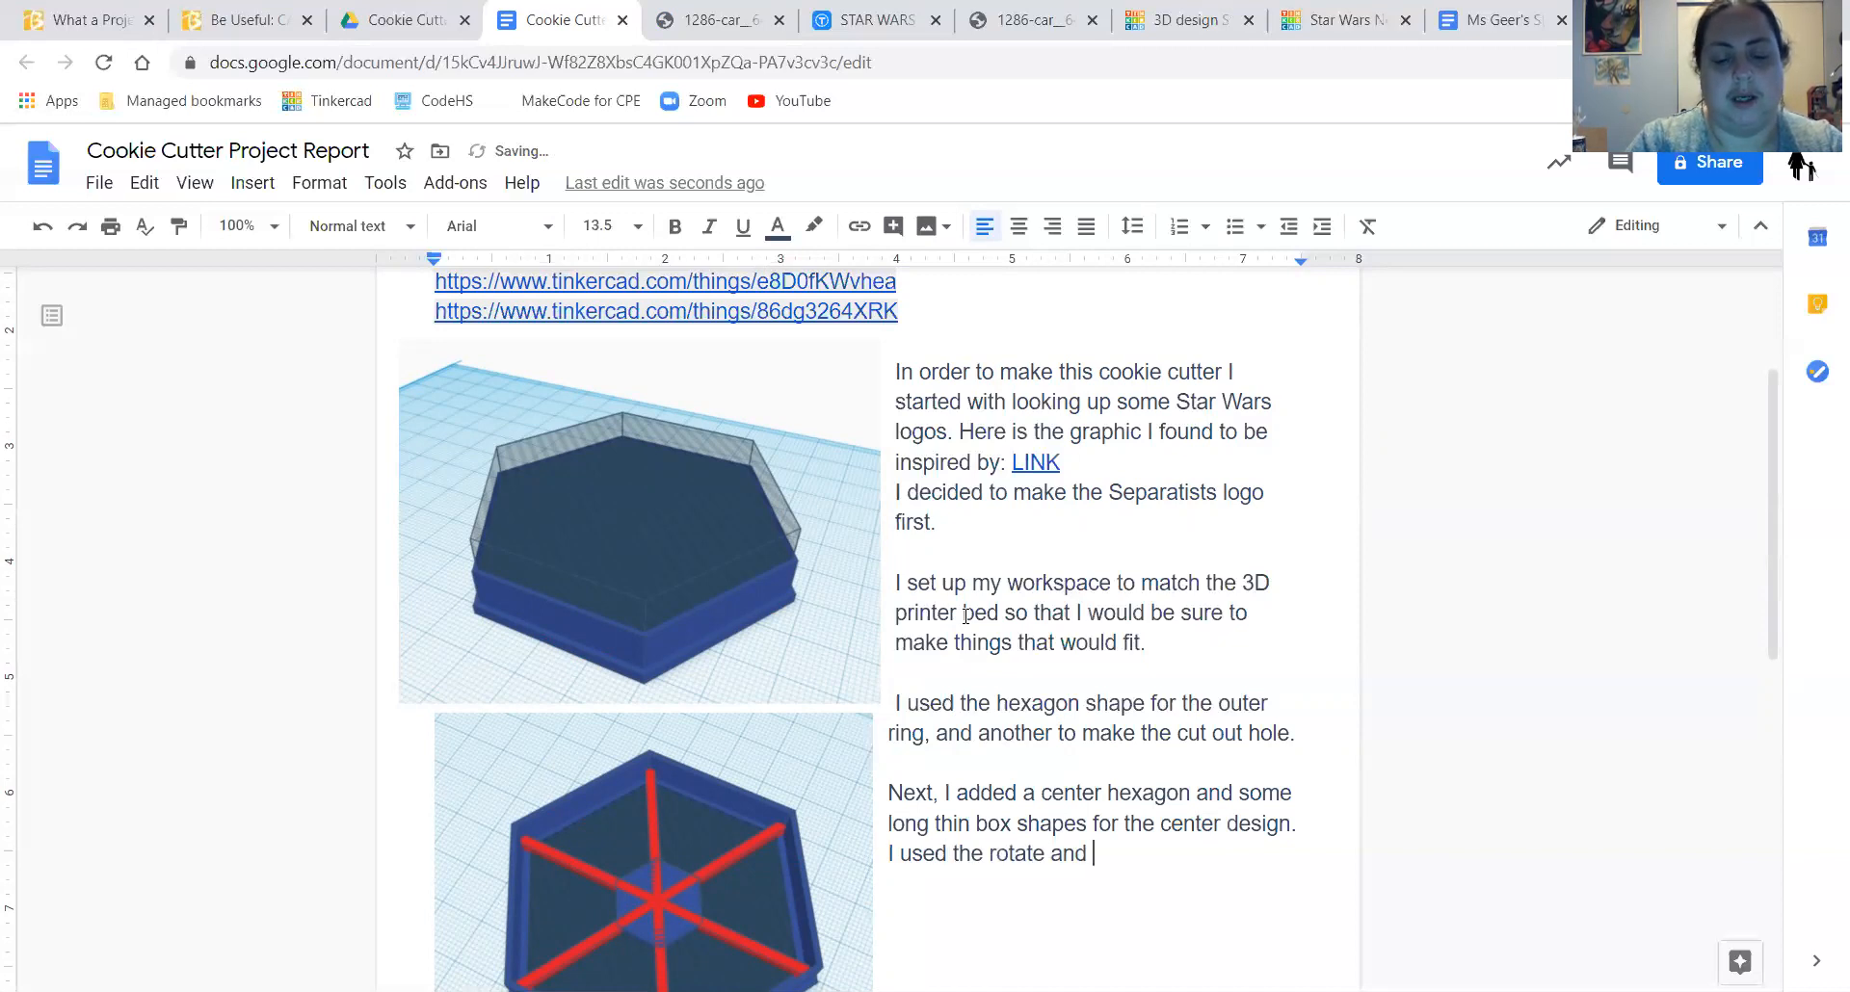
pyautogui.write('align too')
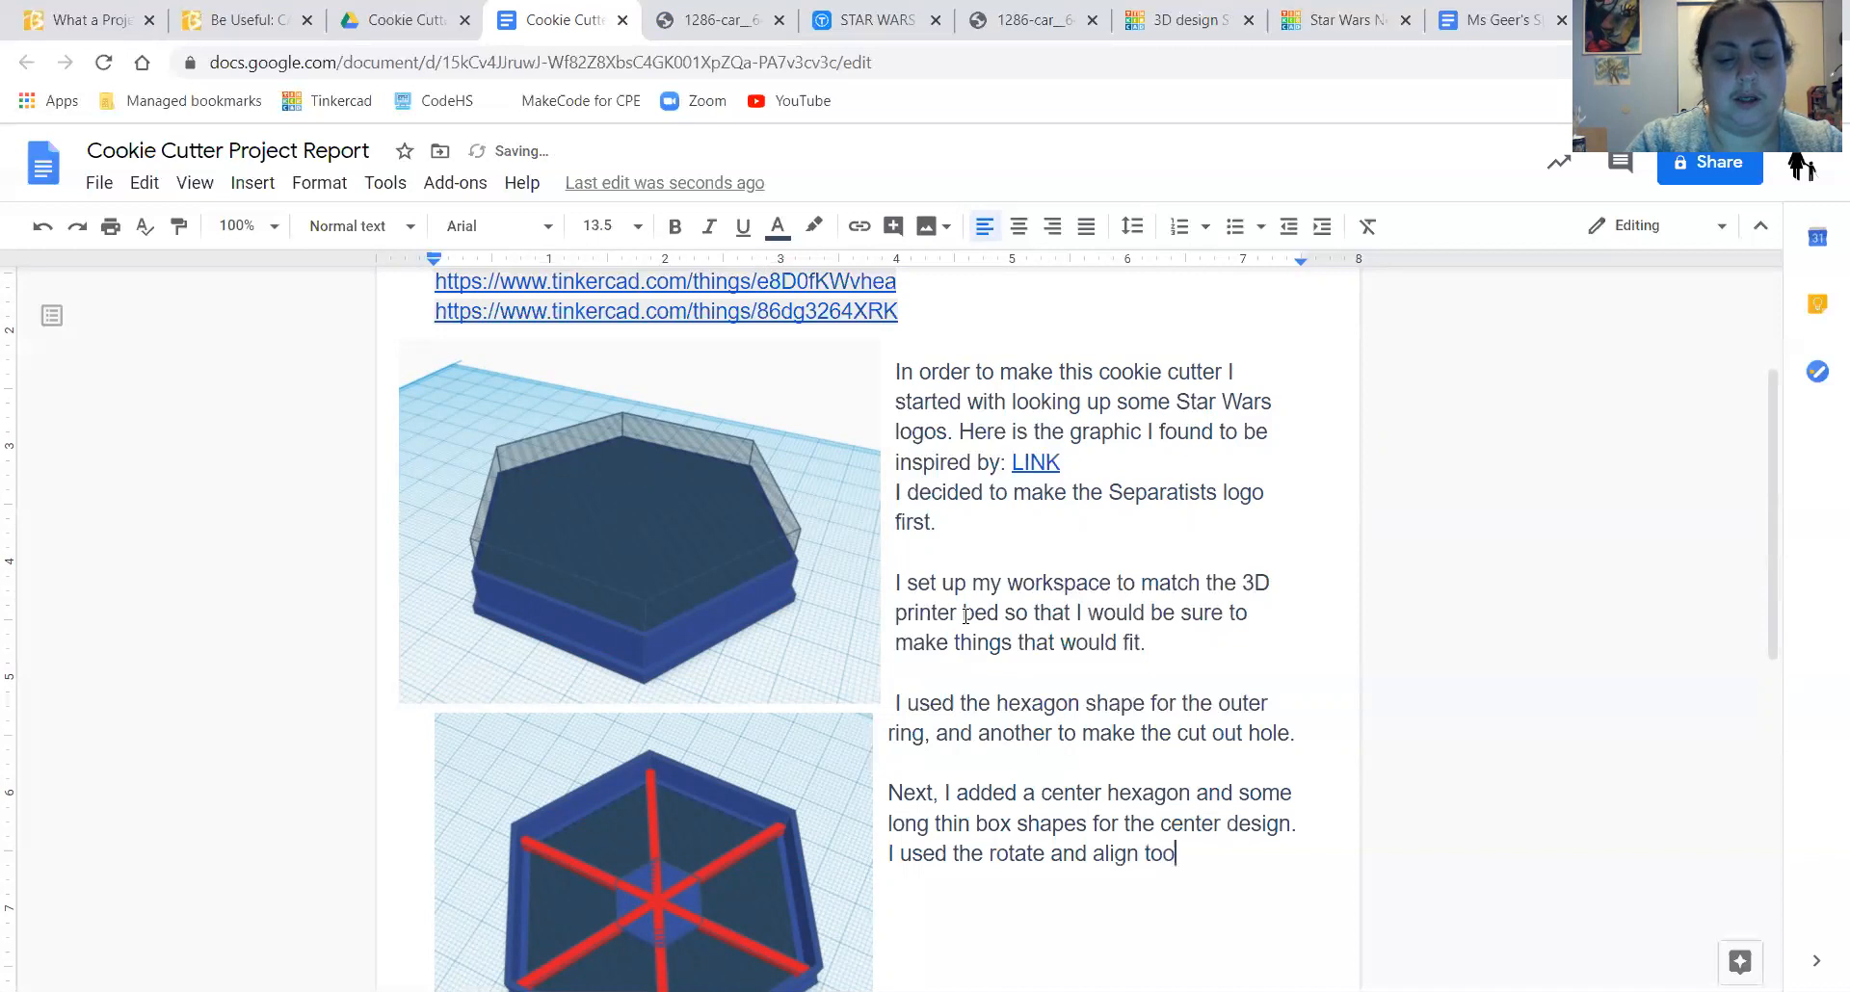
pyautogui.write('ls to help ')
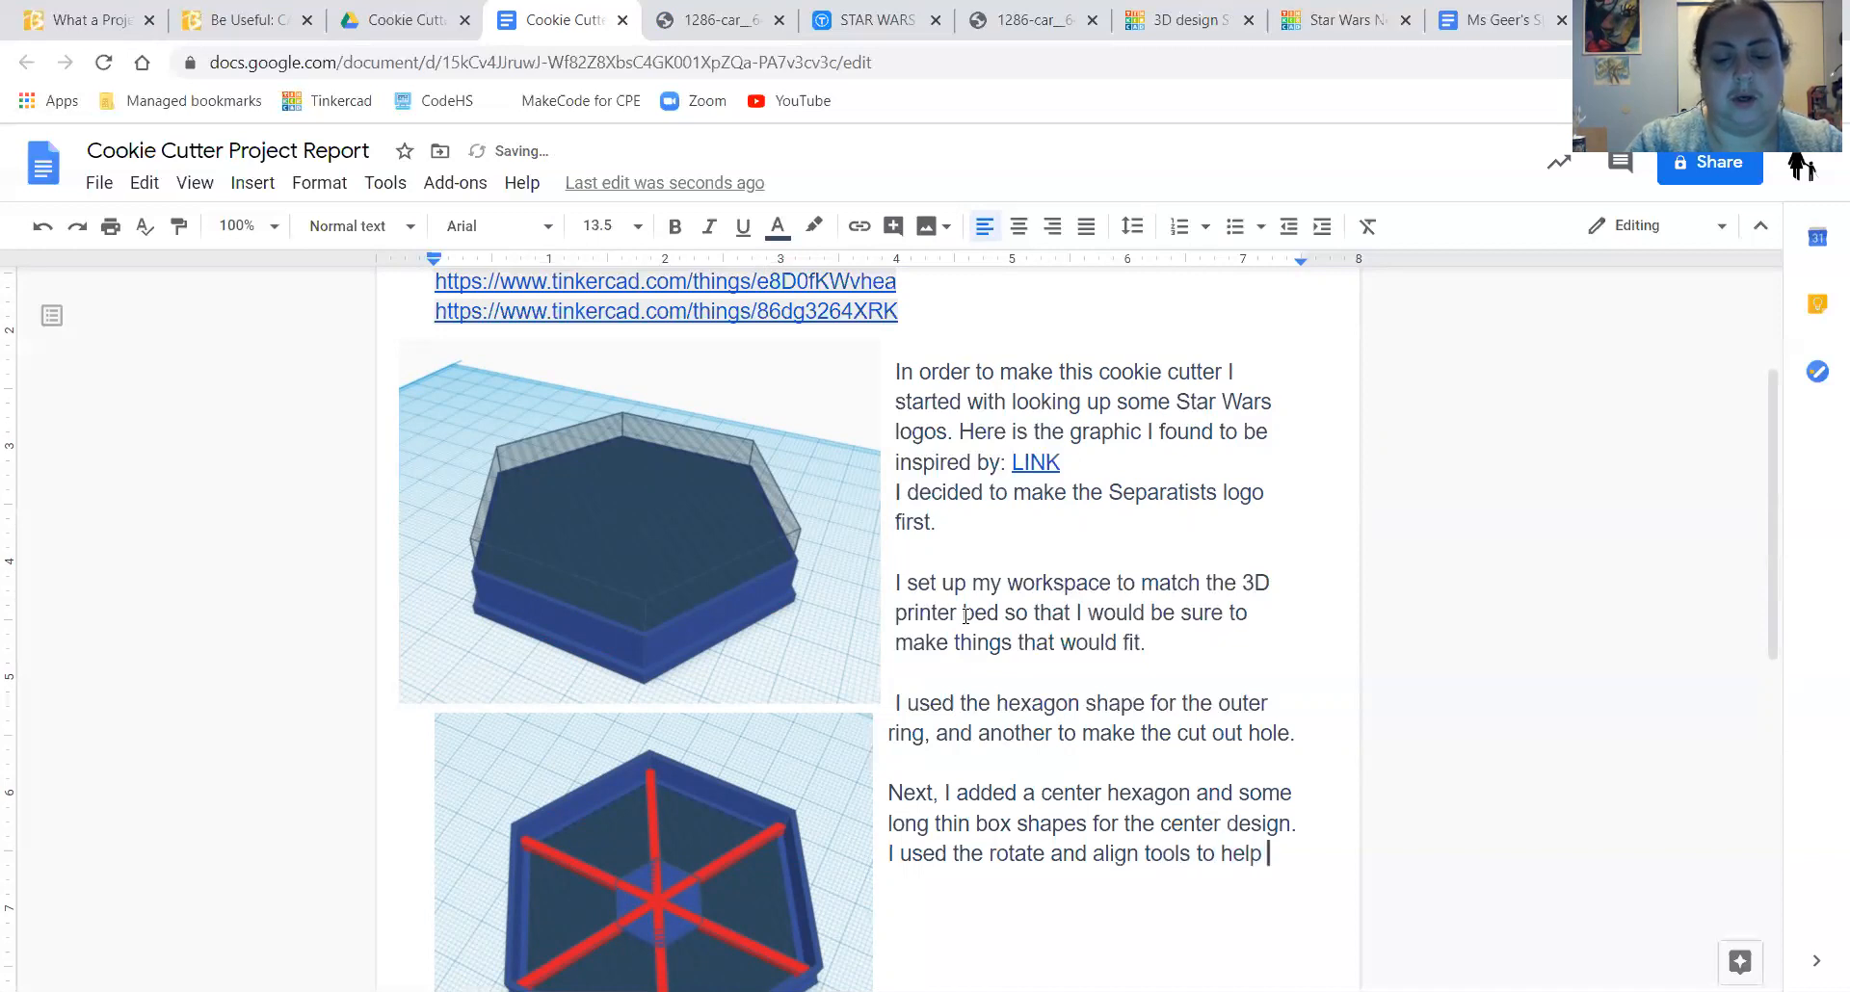
pyautogui.write('everythin')
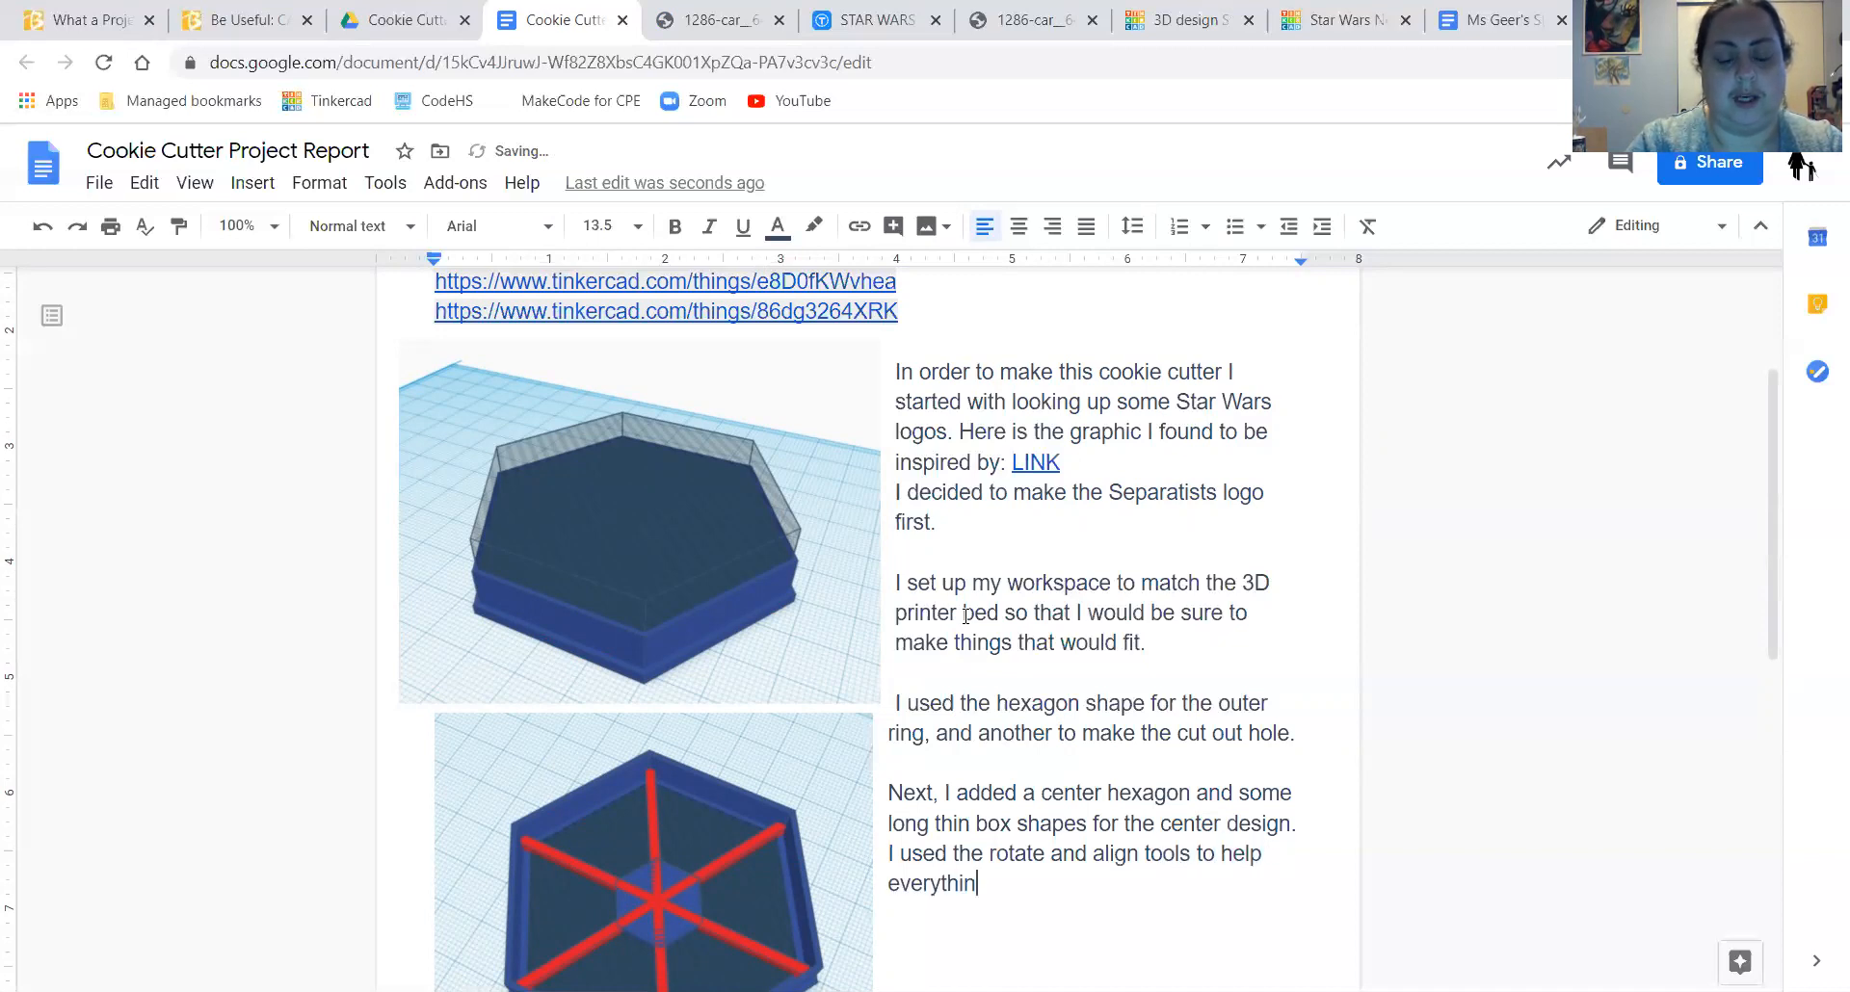
pyautogui.write('g stay ')
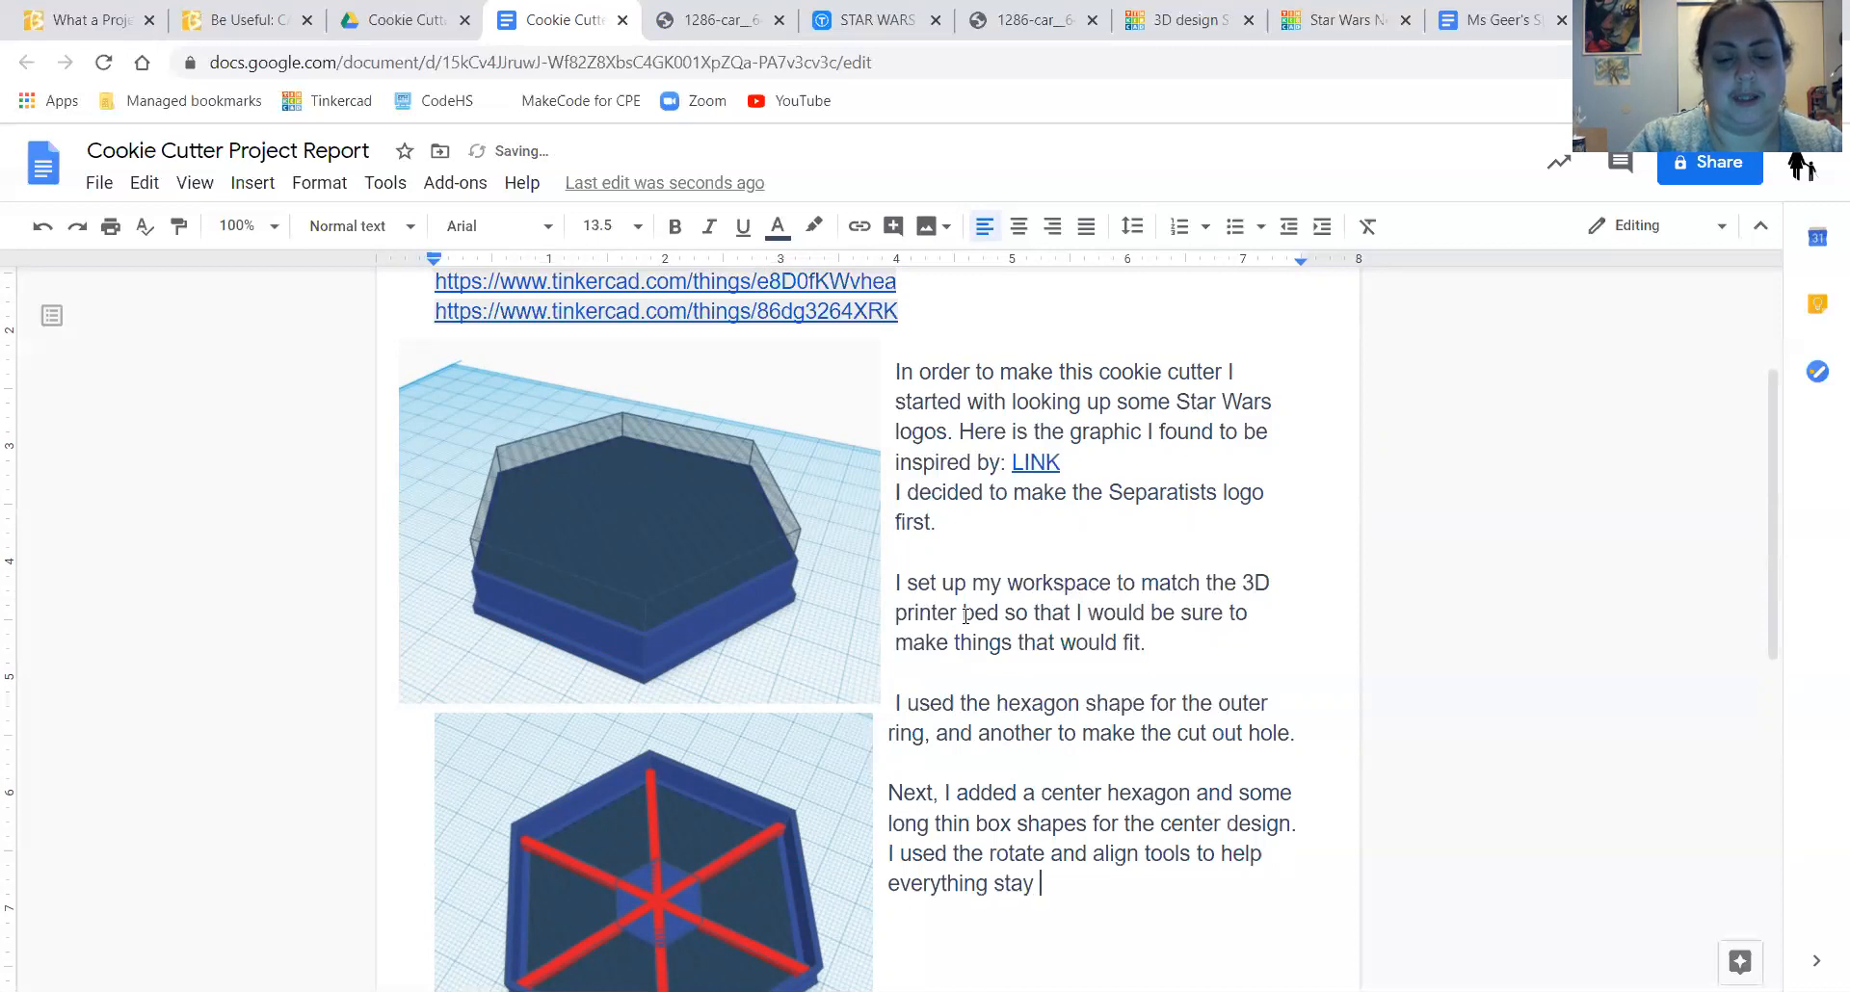
pyautogui.write('syme')
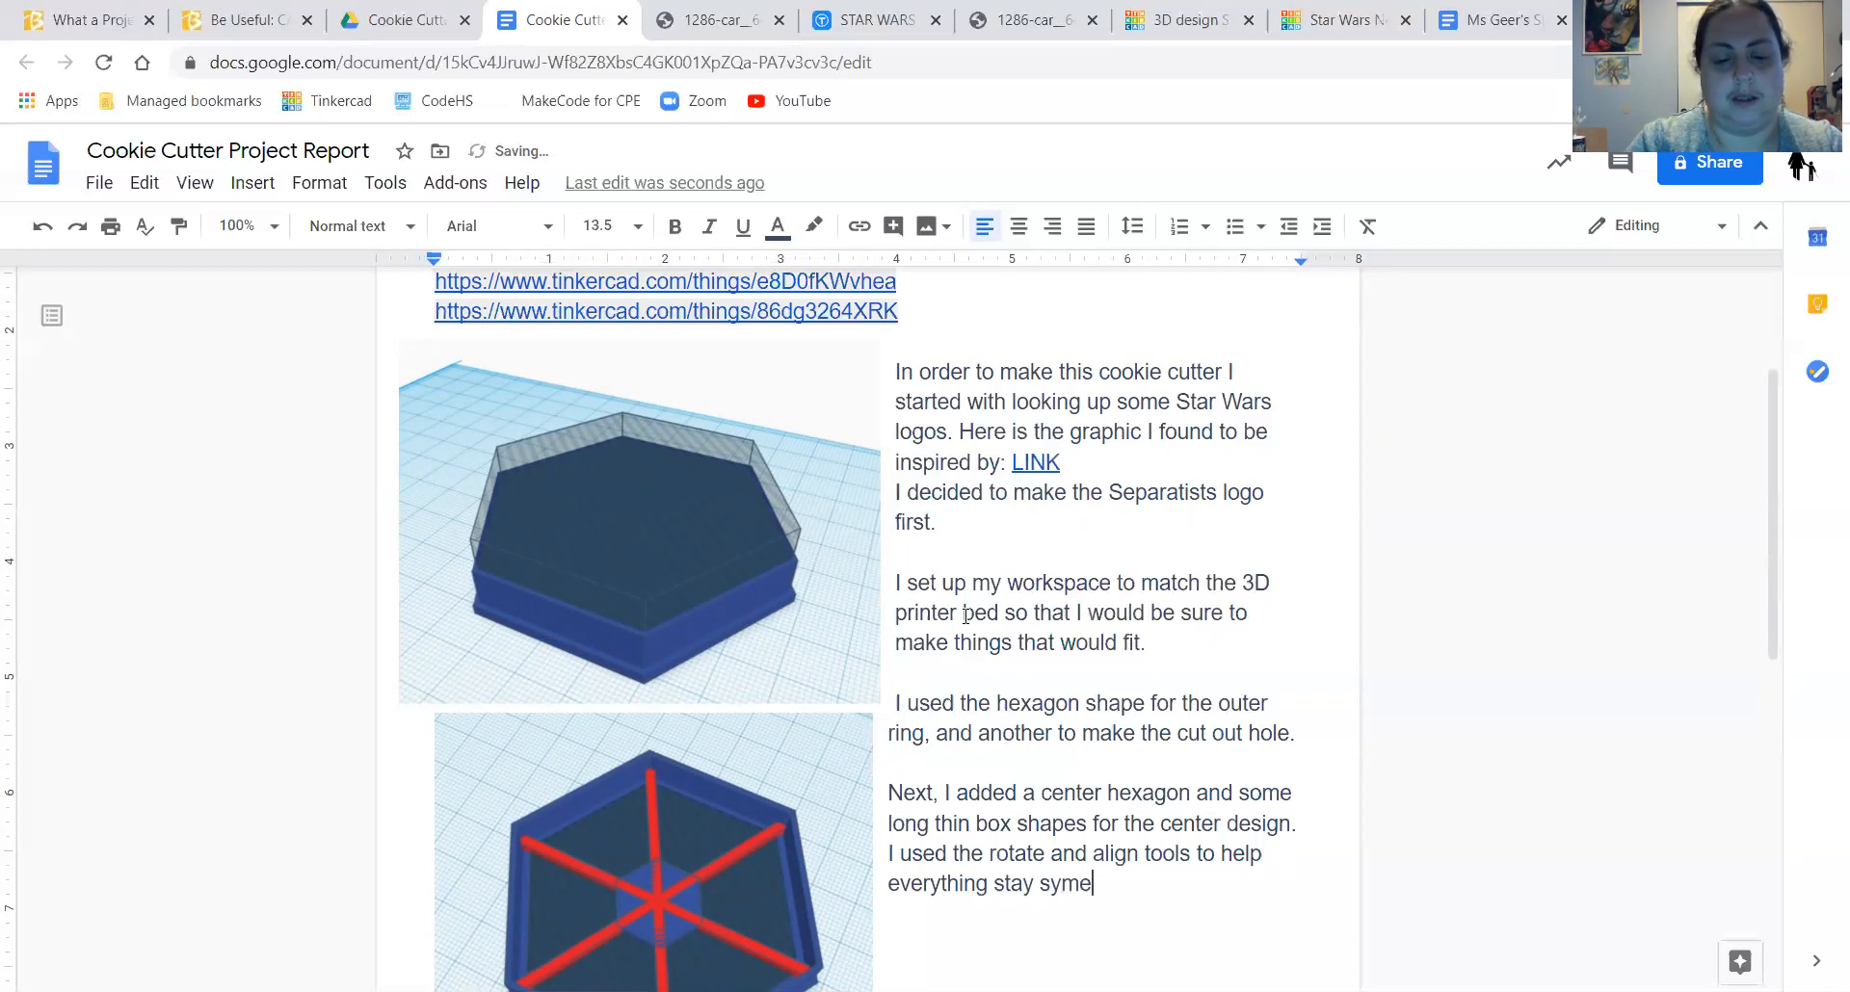
pyautogui.write('trical and')
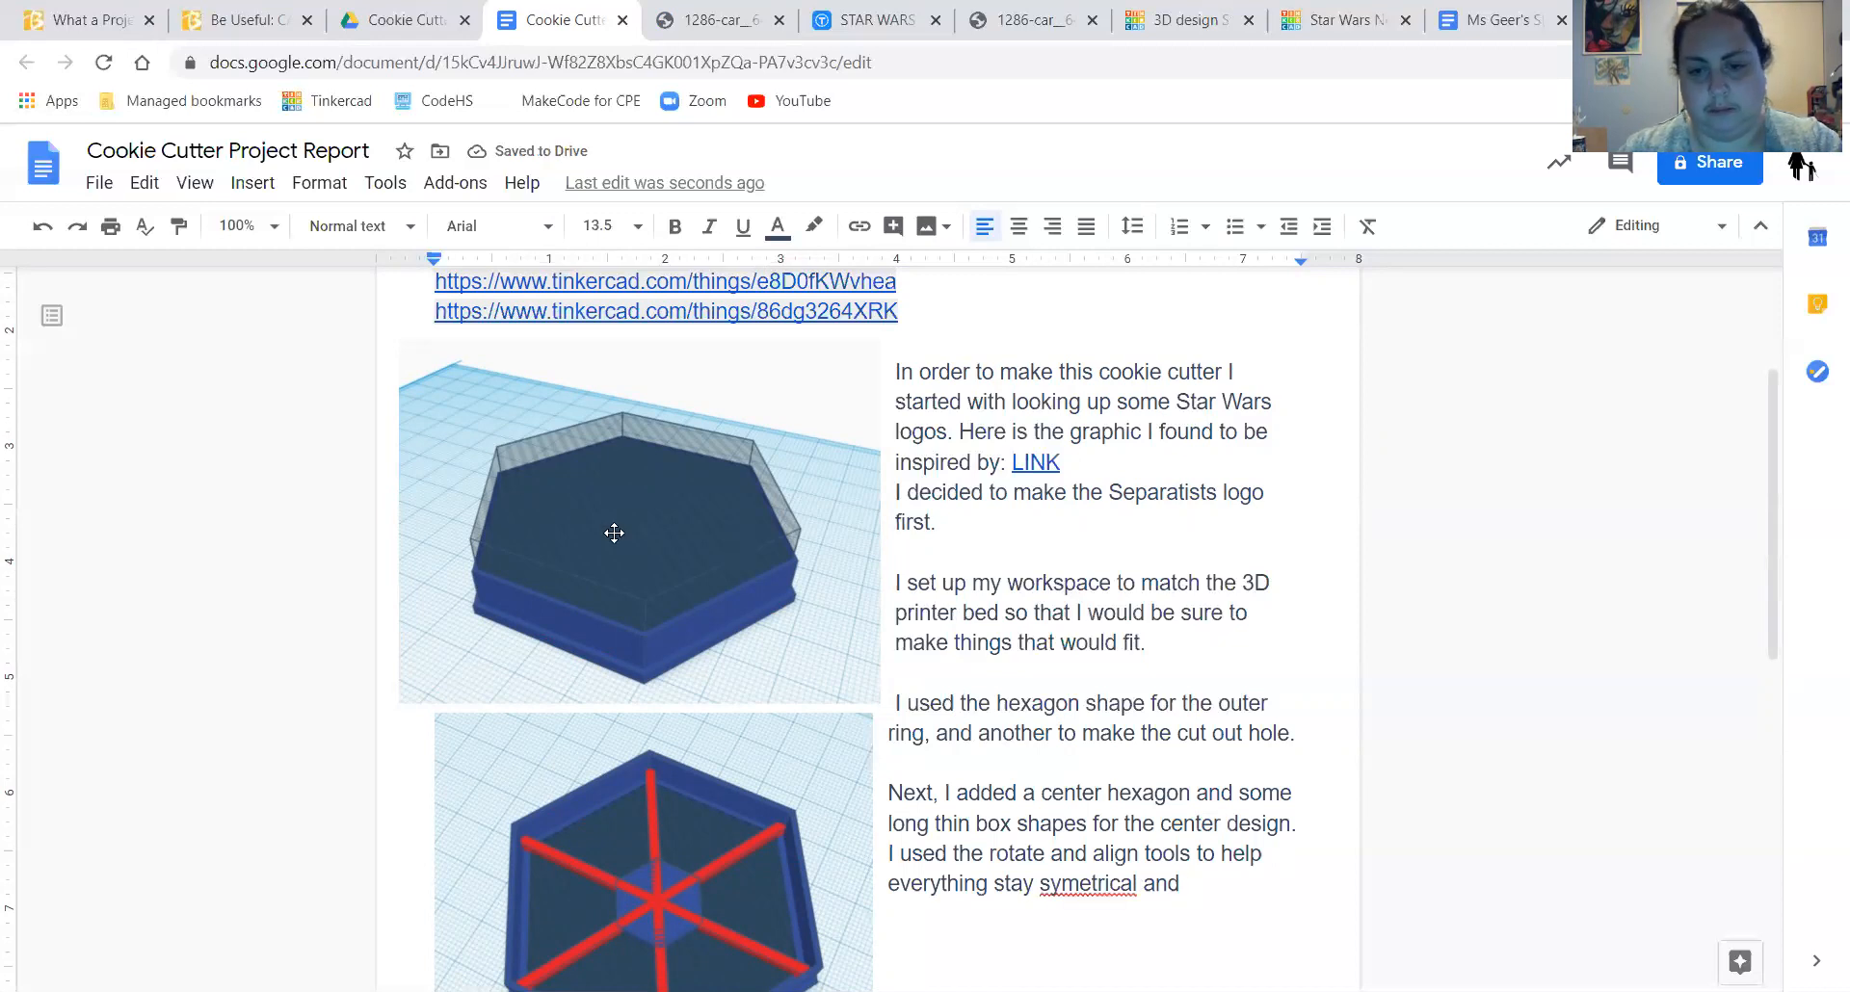
# - Correct the misspelled "symetrical" to "symmetrical" and finish the sentence with "lined up correctly."
pyautogui.rightClick(1083, 884)
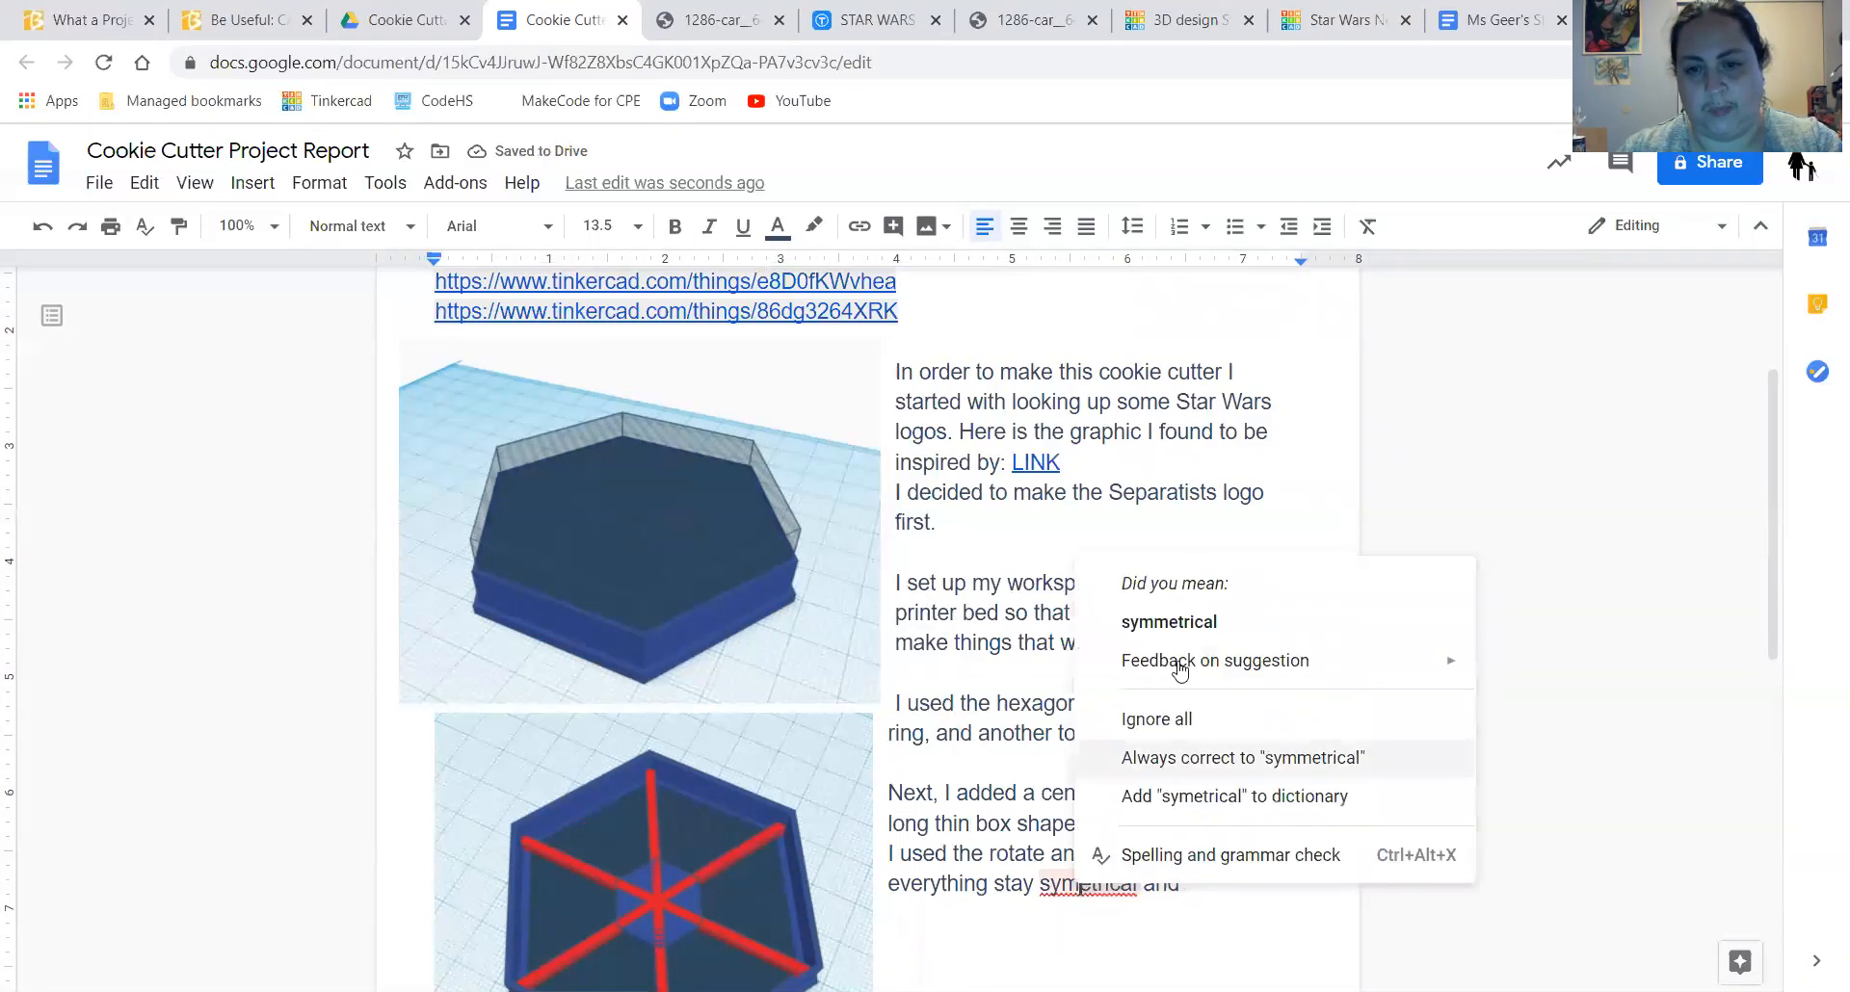
pyautogui.click(1195, 616)
pyautogui.click(1237, 876)
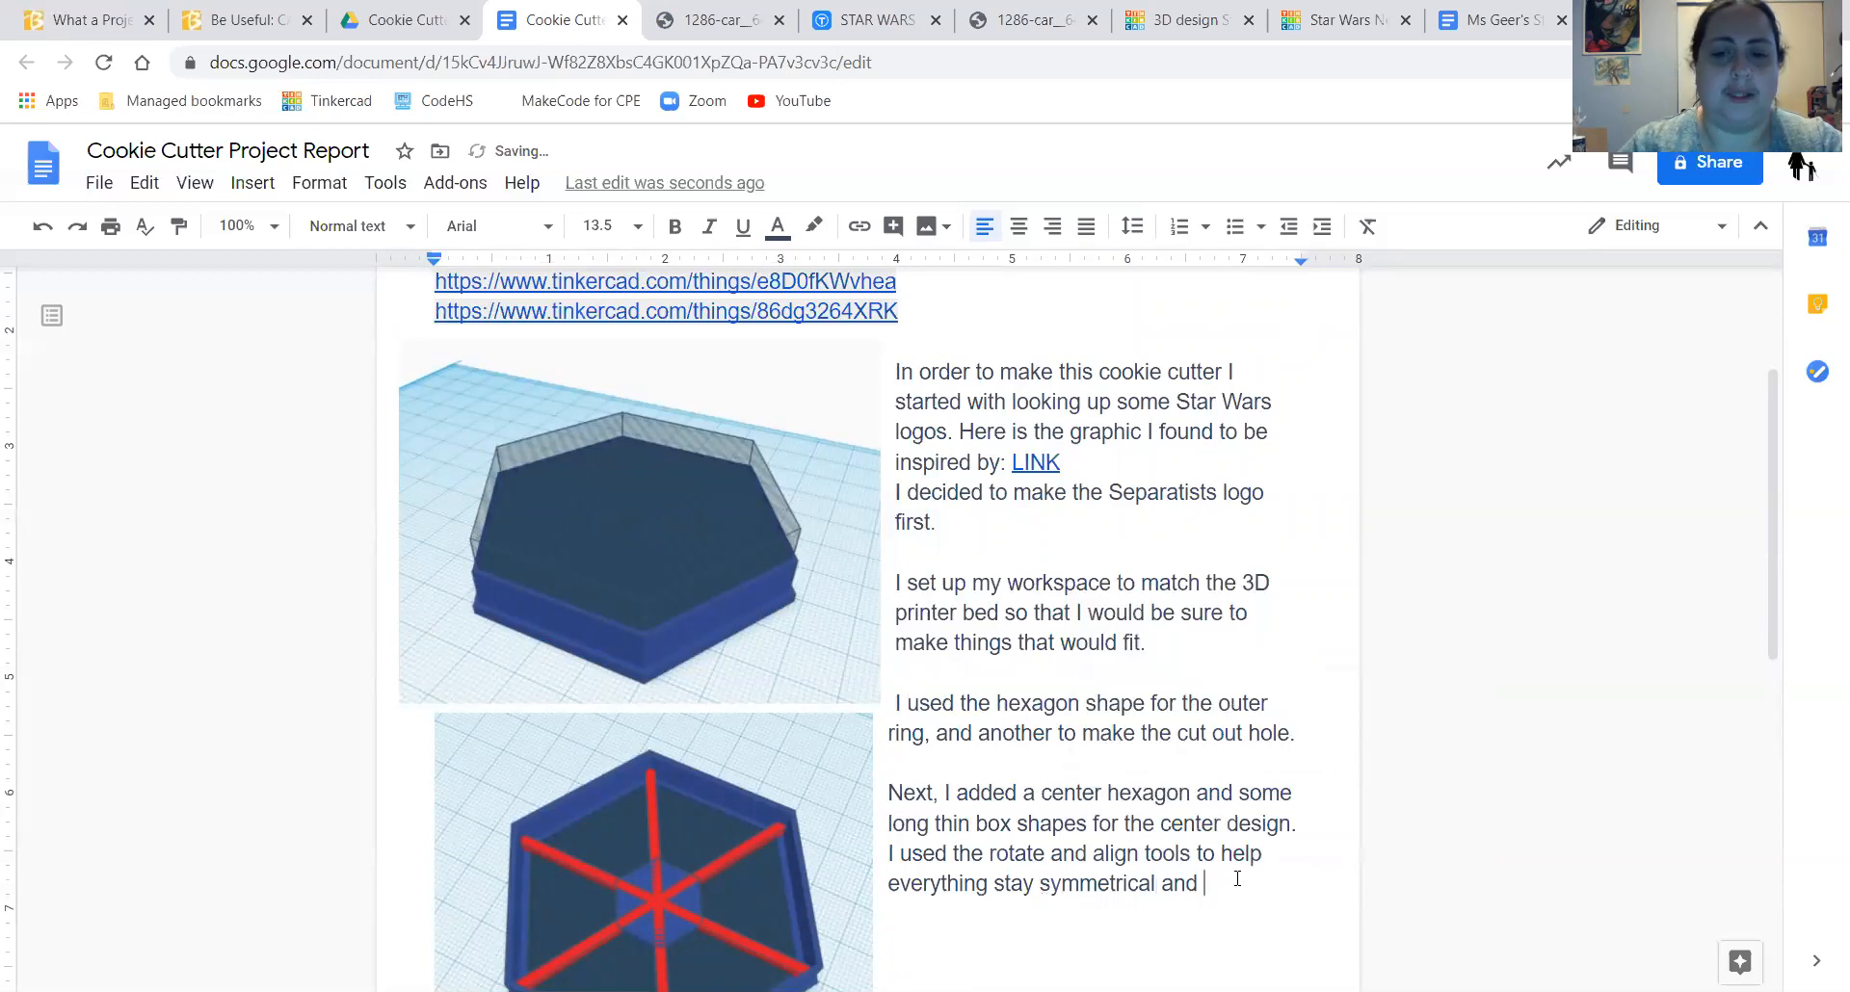
pyautogui.write('line')
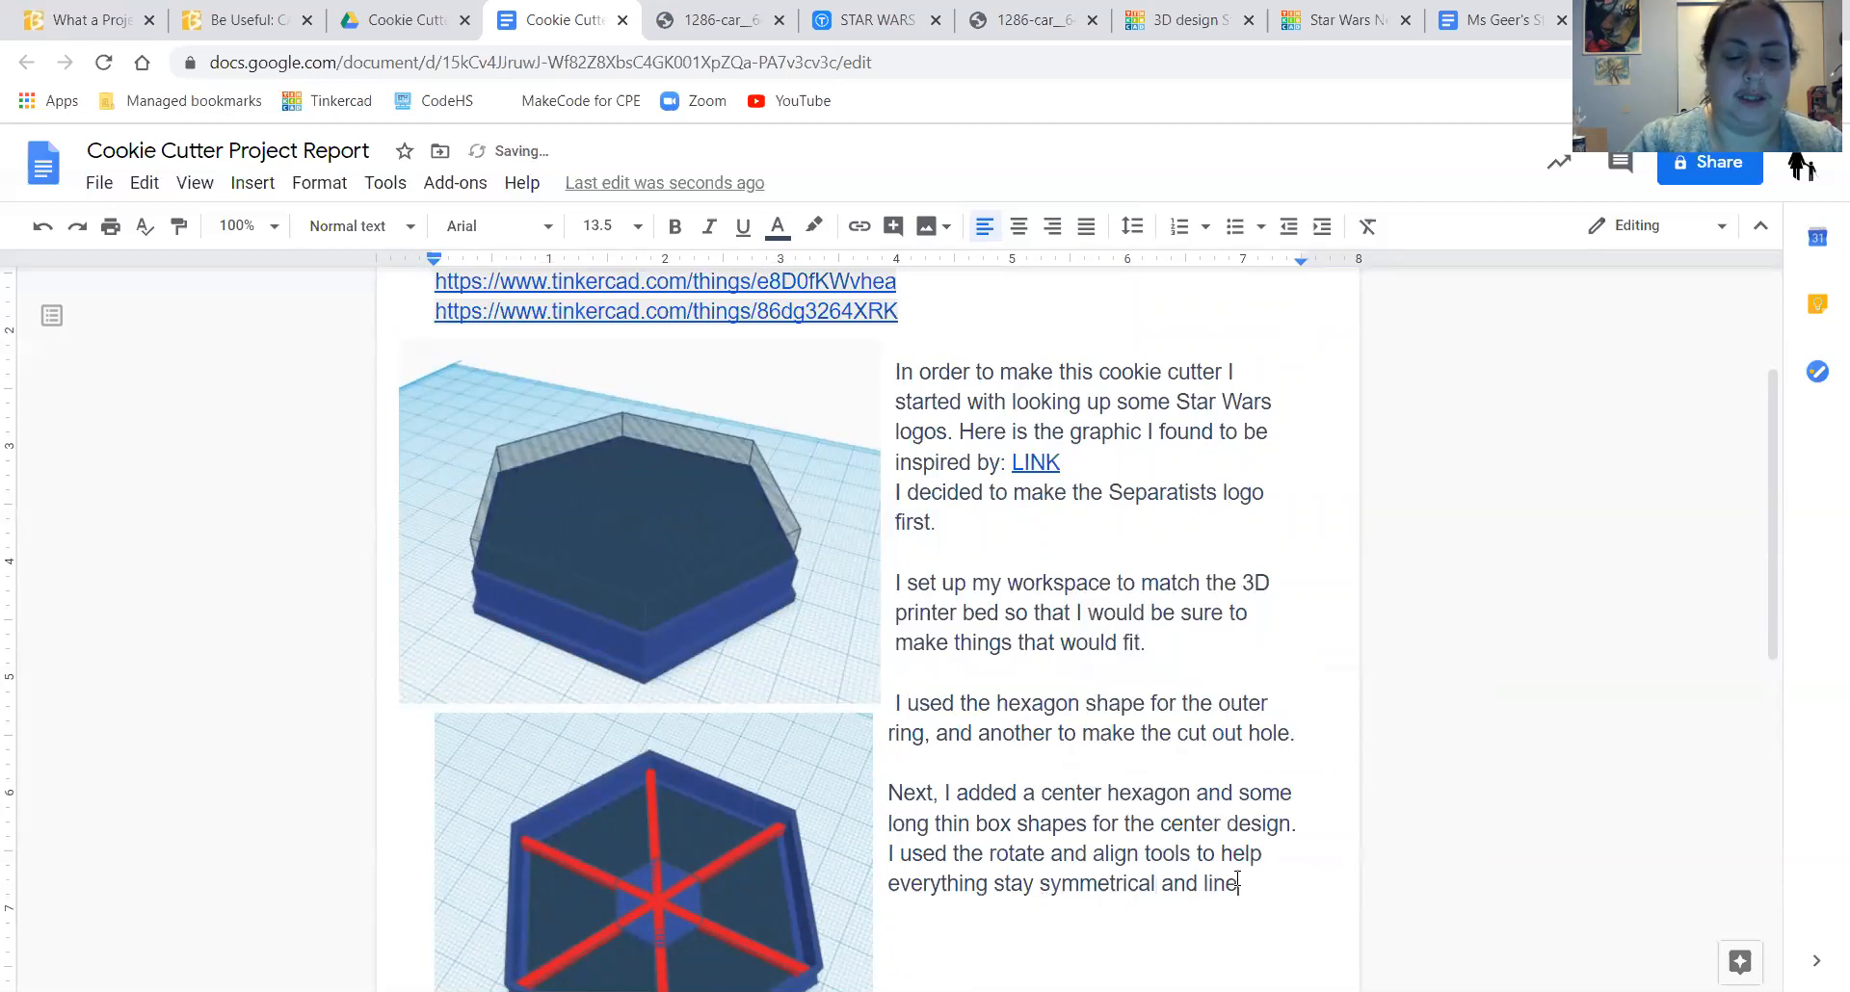
pyautogui.write('d up ')
pyautogui.write('correctly')
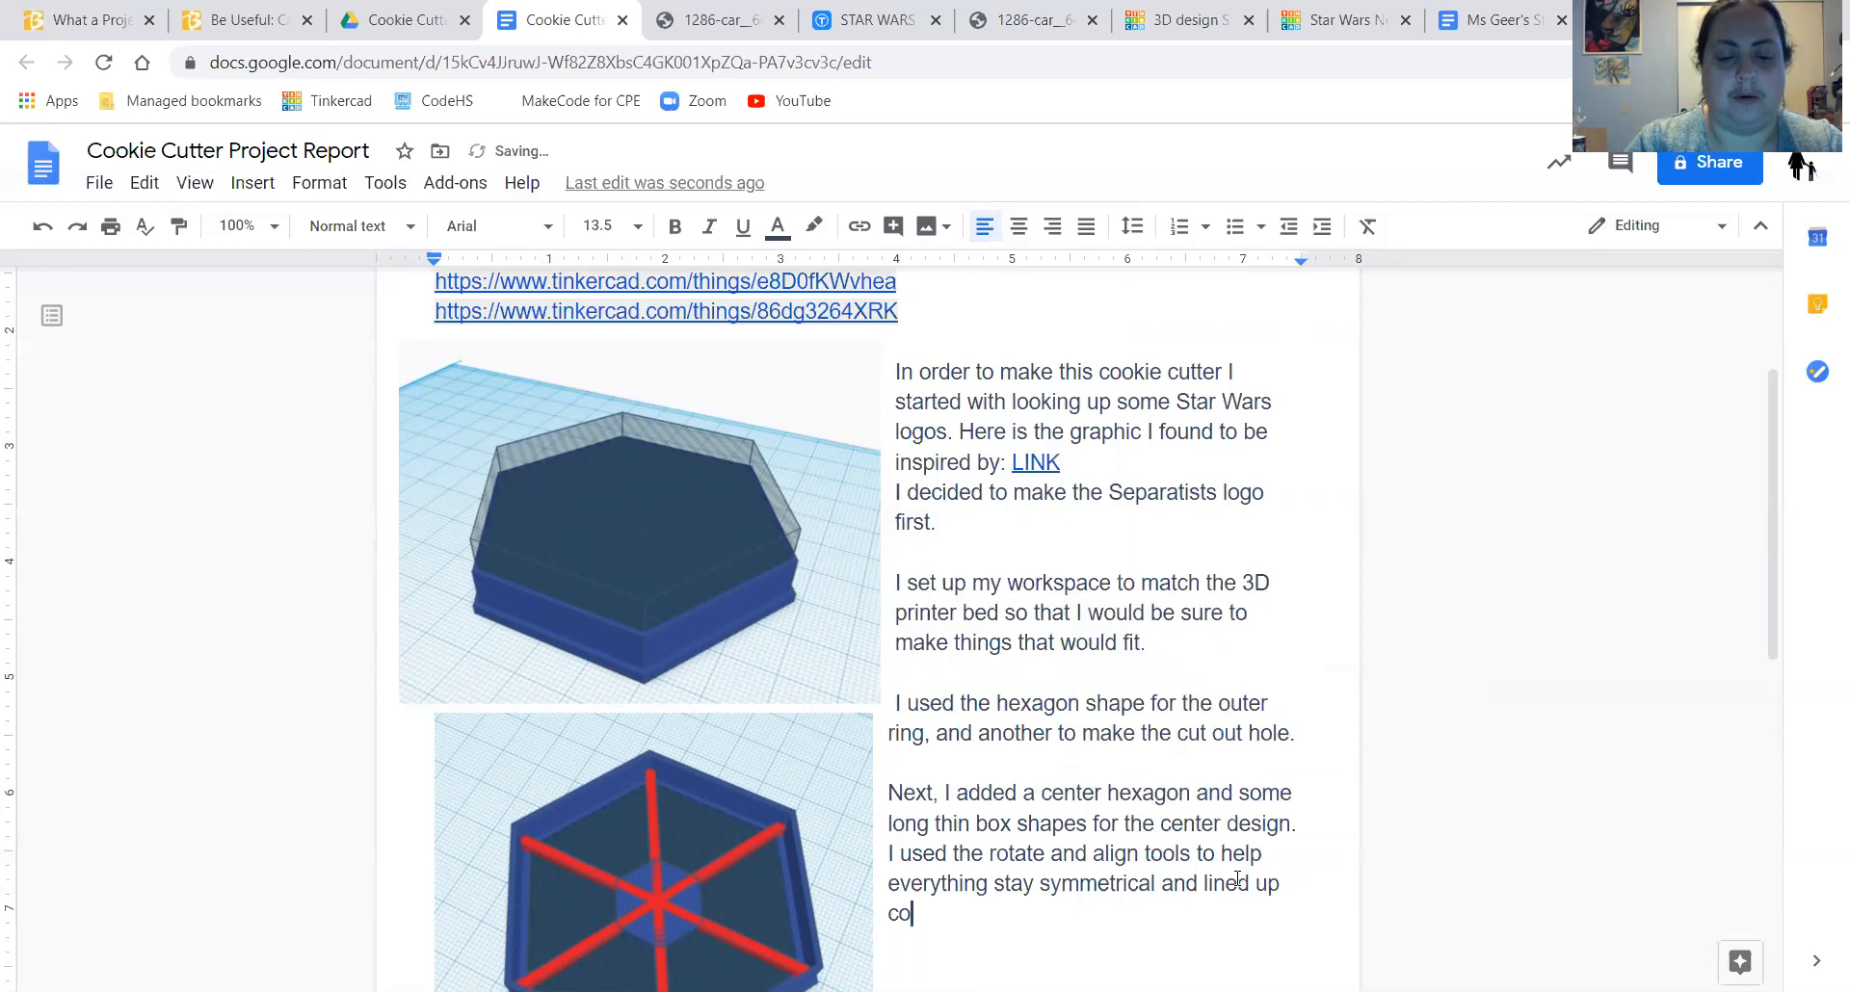
pyautogui.write('.')
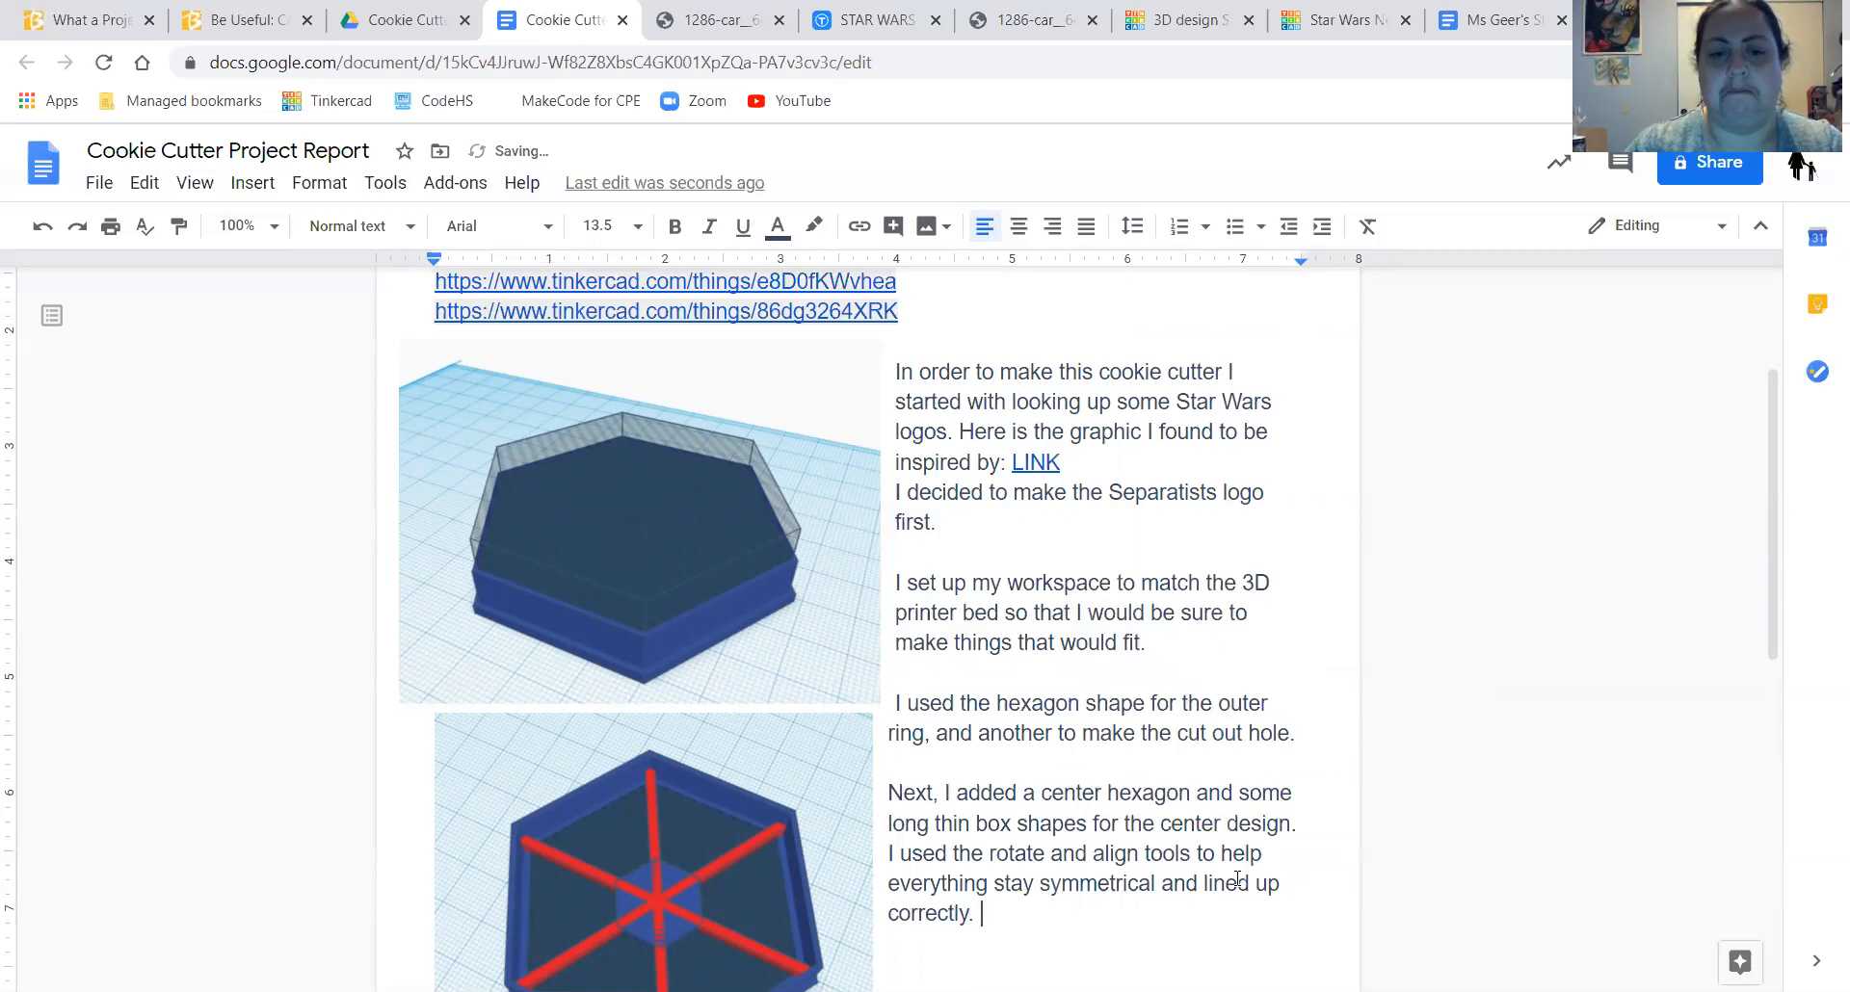
# - Add a new paragraph reading "I added a ring for reinforcement and made sure it was in the right position for 3d printing."
pyautogui.scroll(-5, 1166, 814)
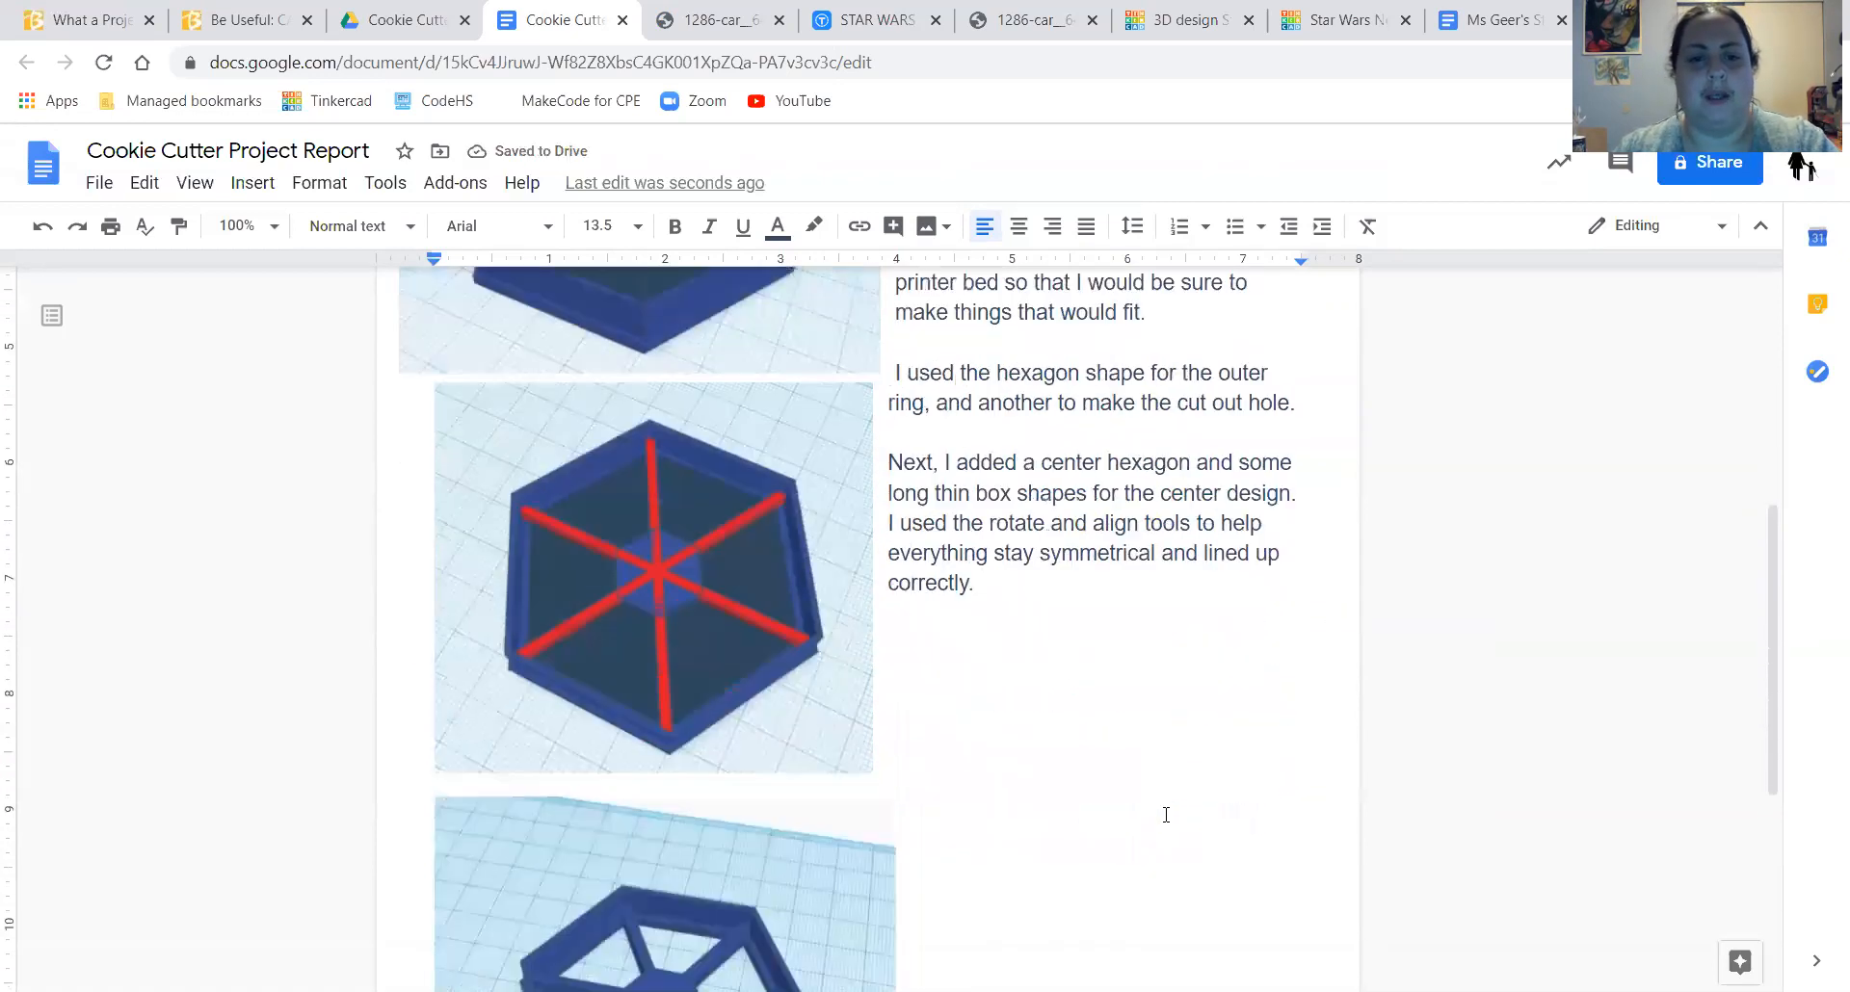
pyautogui.press('Return')
pyautogui.press('Return')
pyautogui.write('I ad')
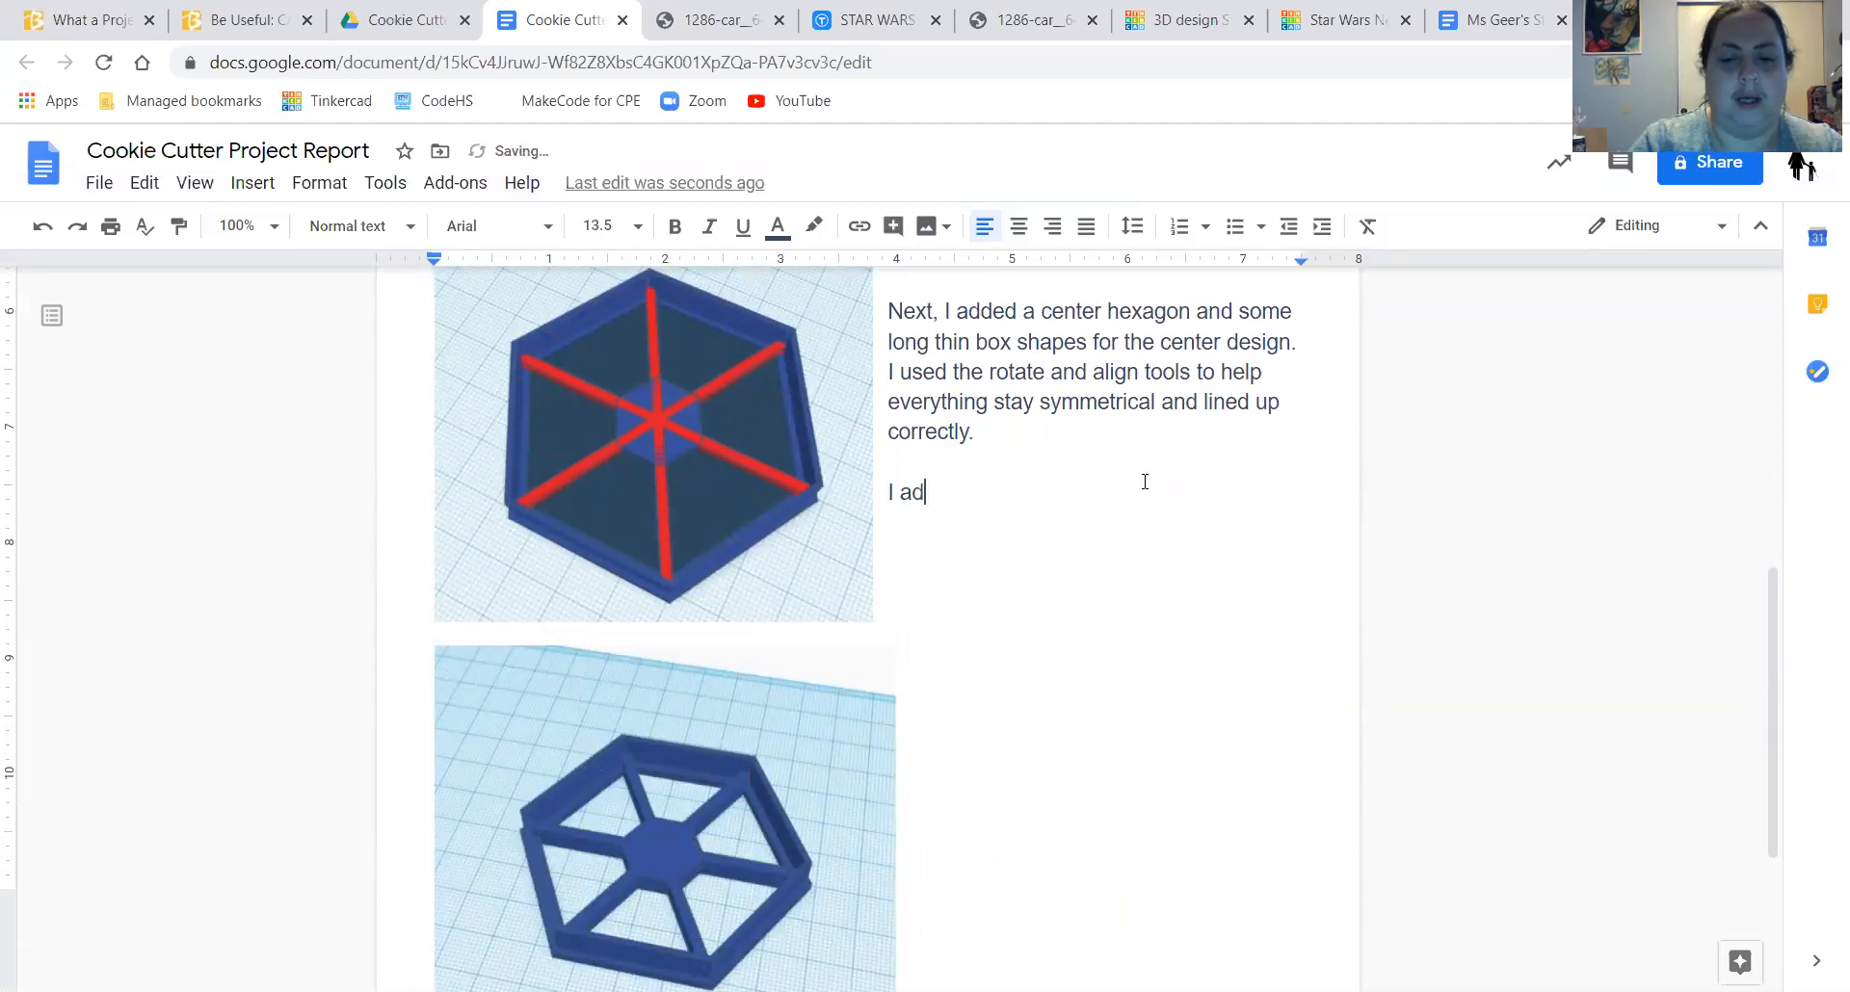
pyautogui.write('ded a ')
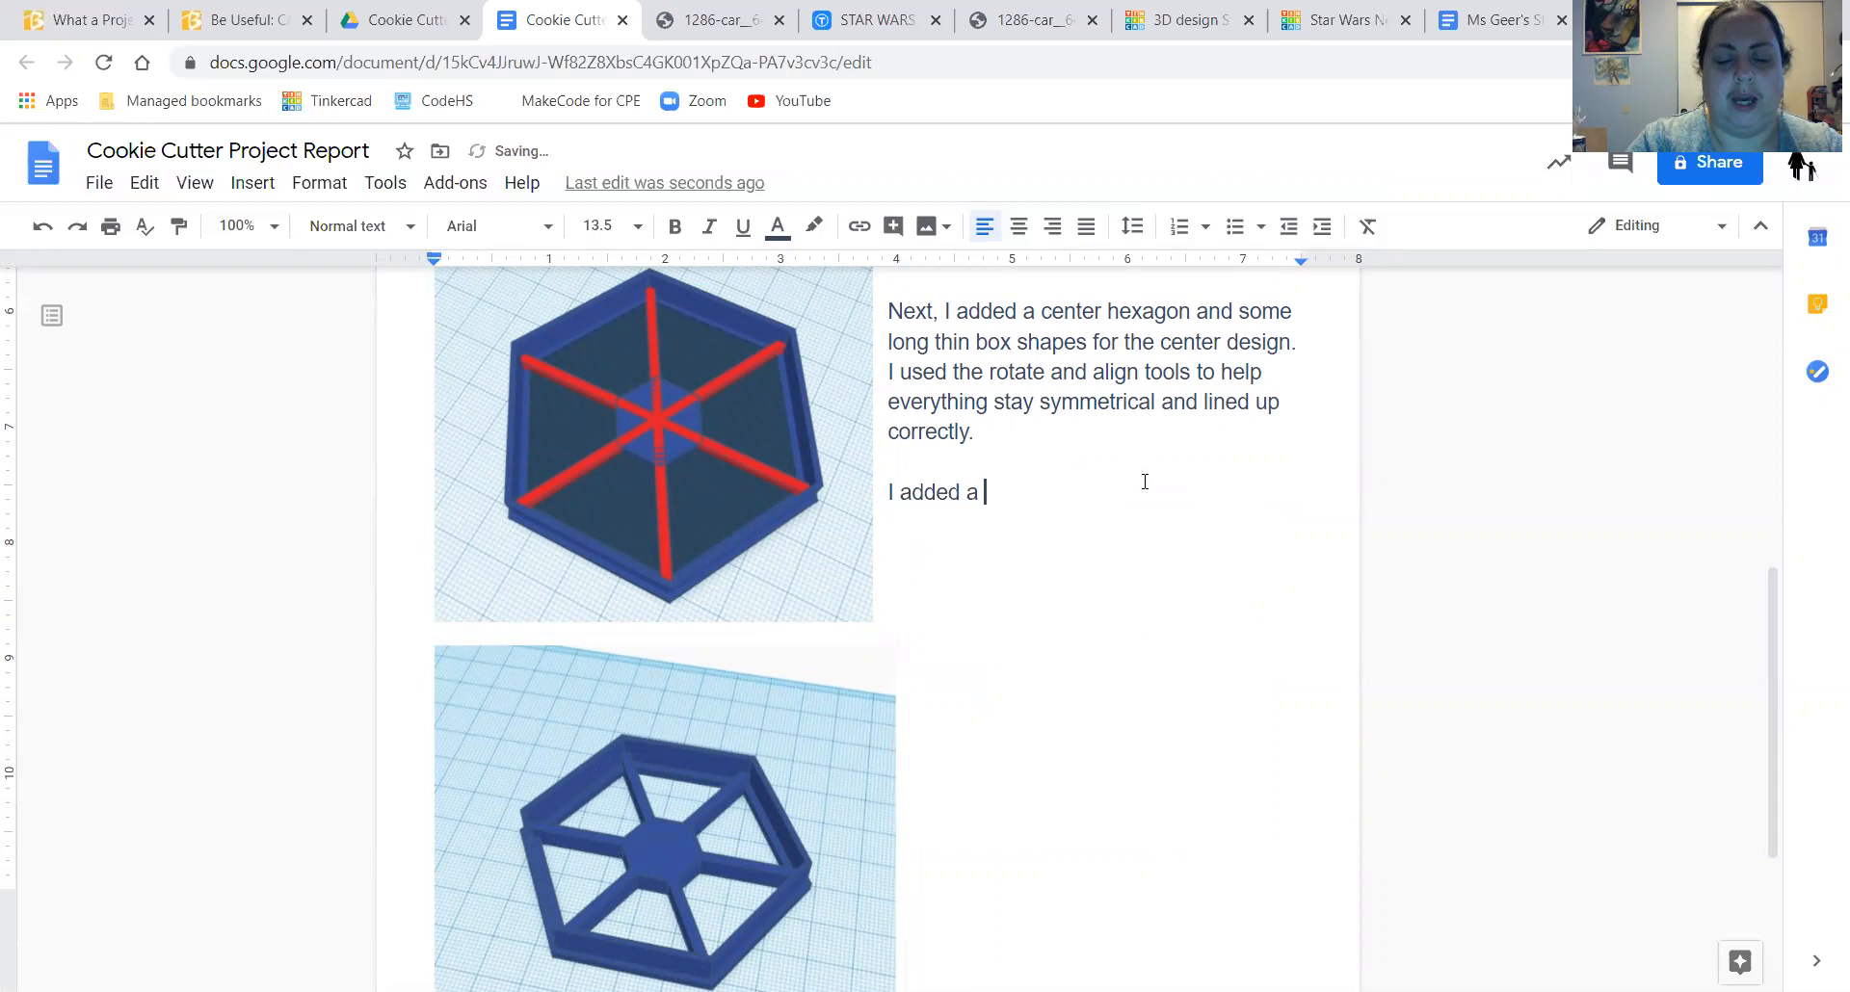
pyautogui.write('ring')
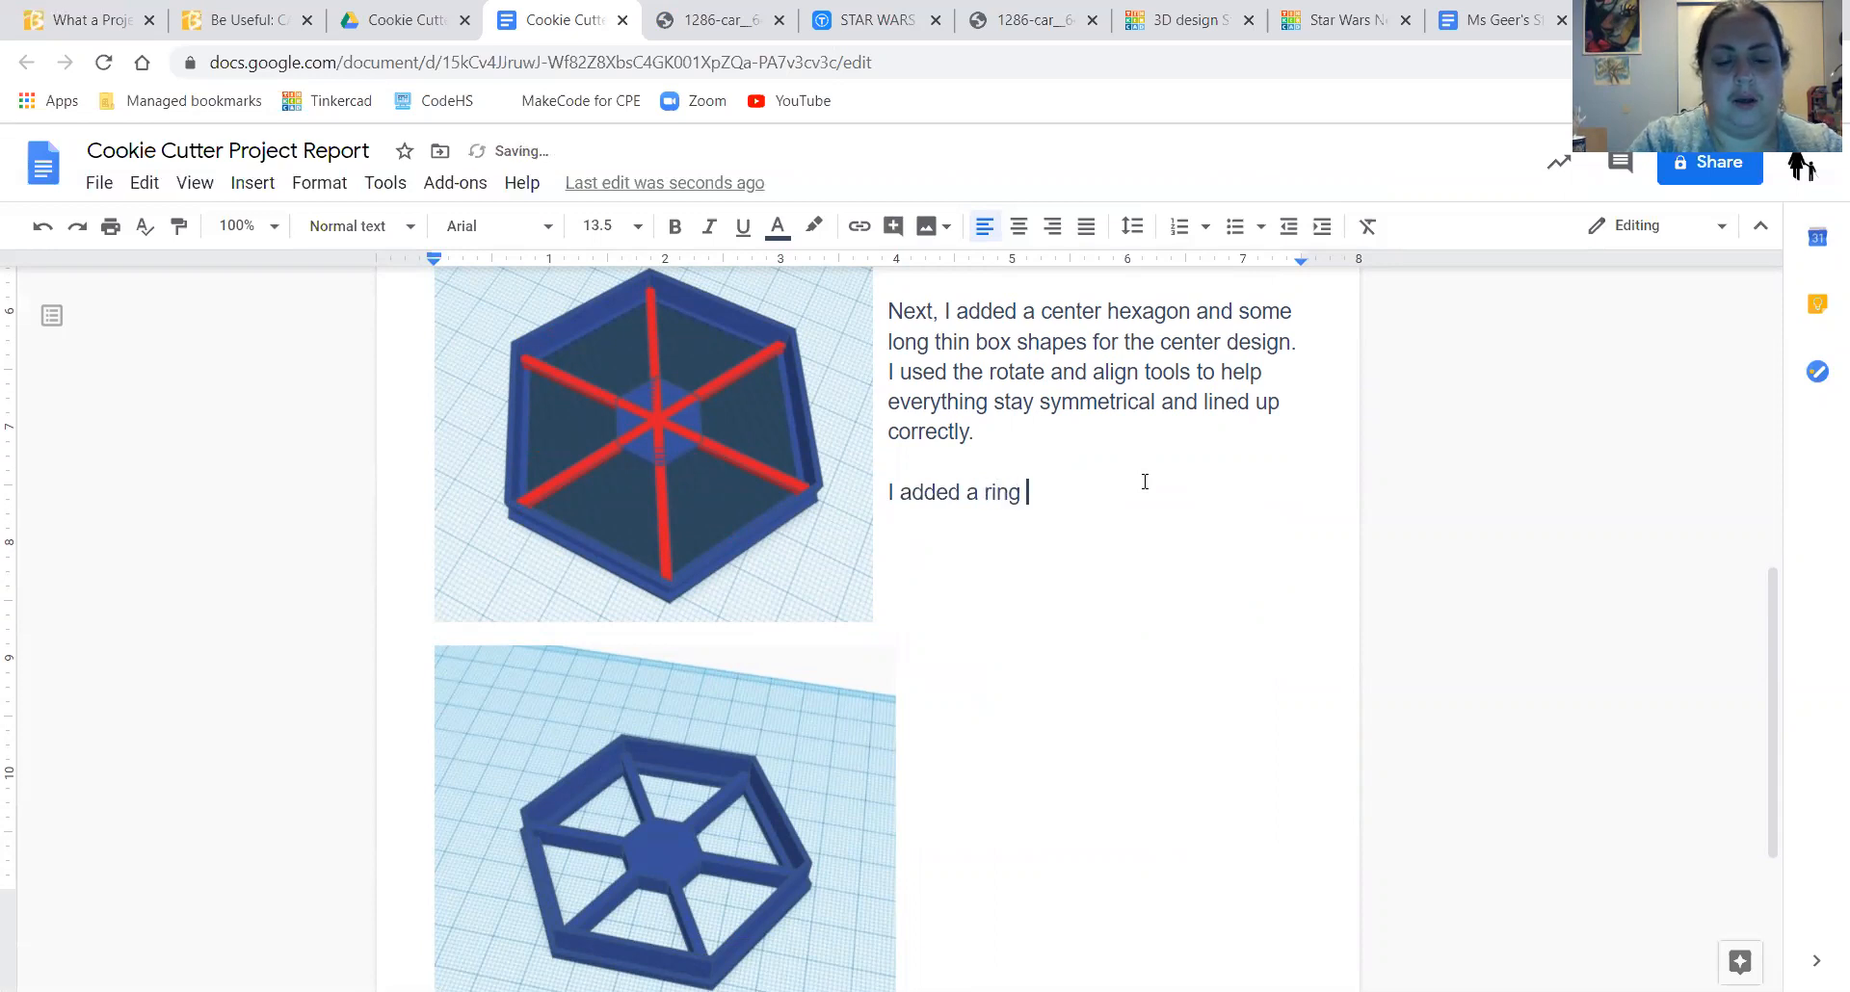
pyautogui.write(' for re')
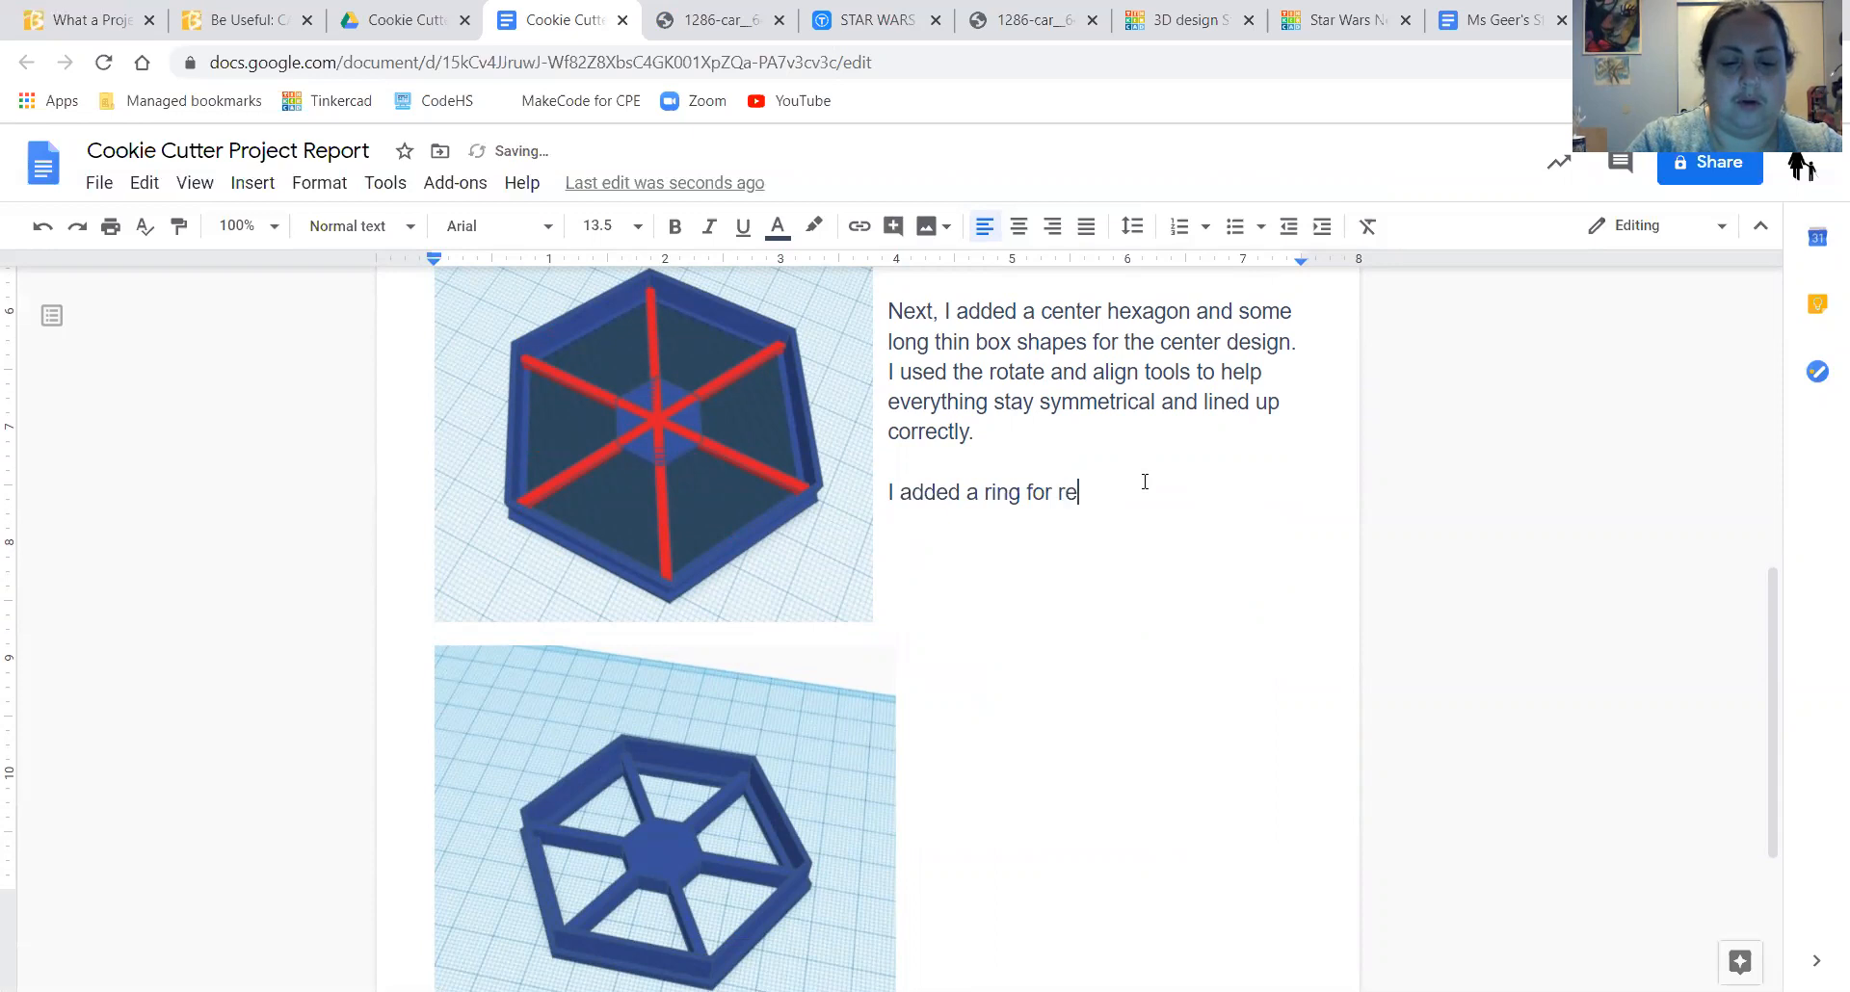
pyautogui.write('ie')
pyautogui.press('BackSpace')
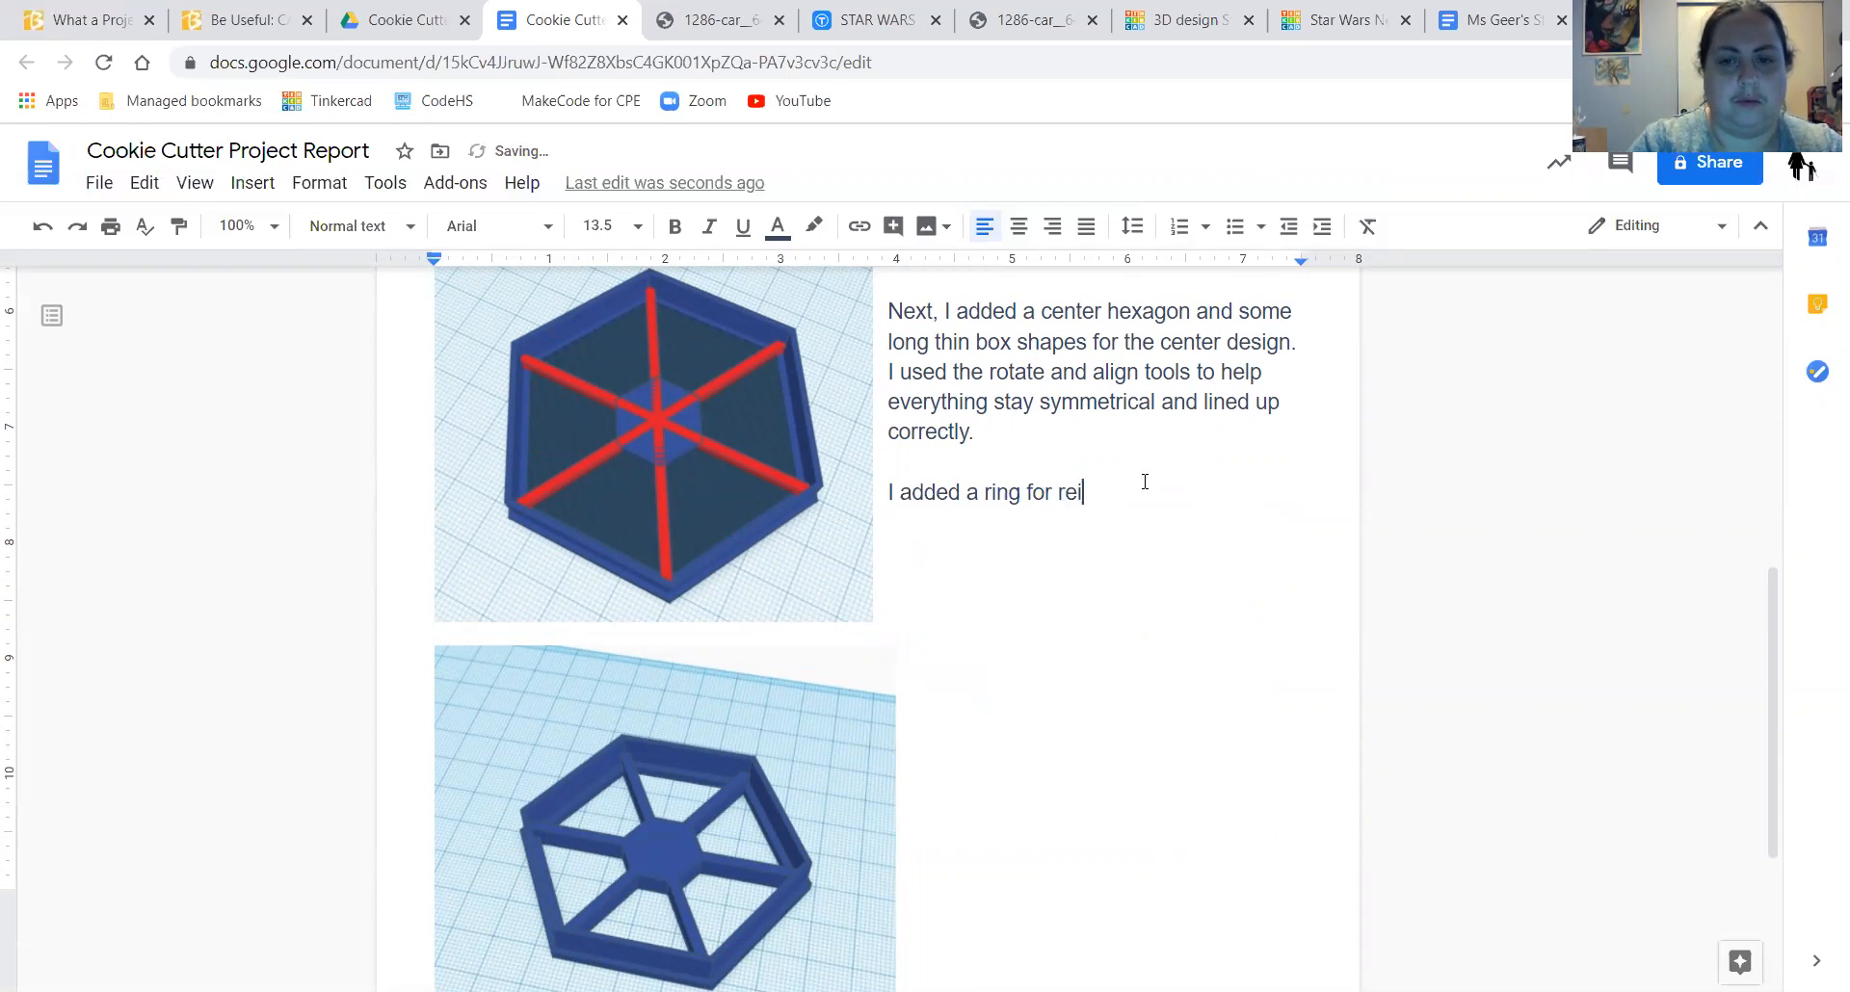
pyautogui.write('nforcement')
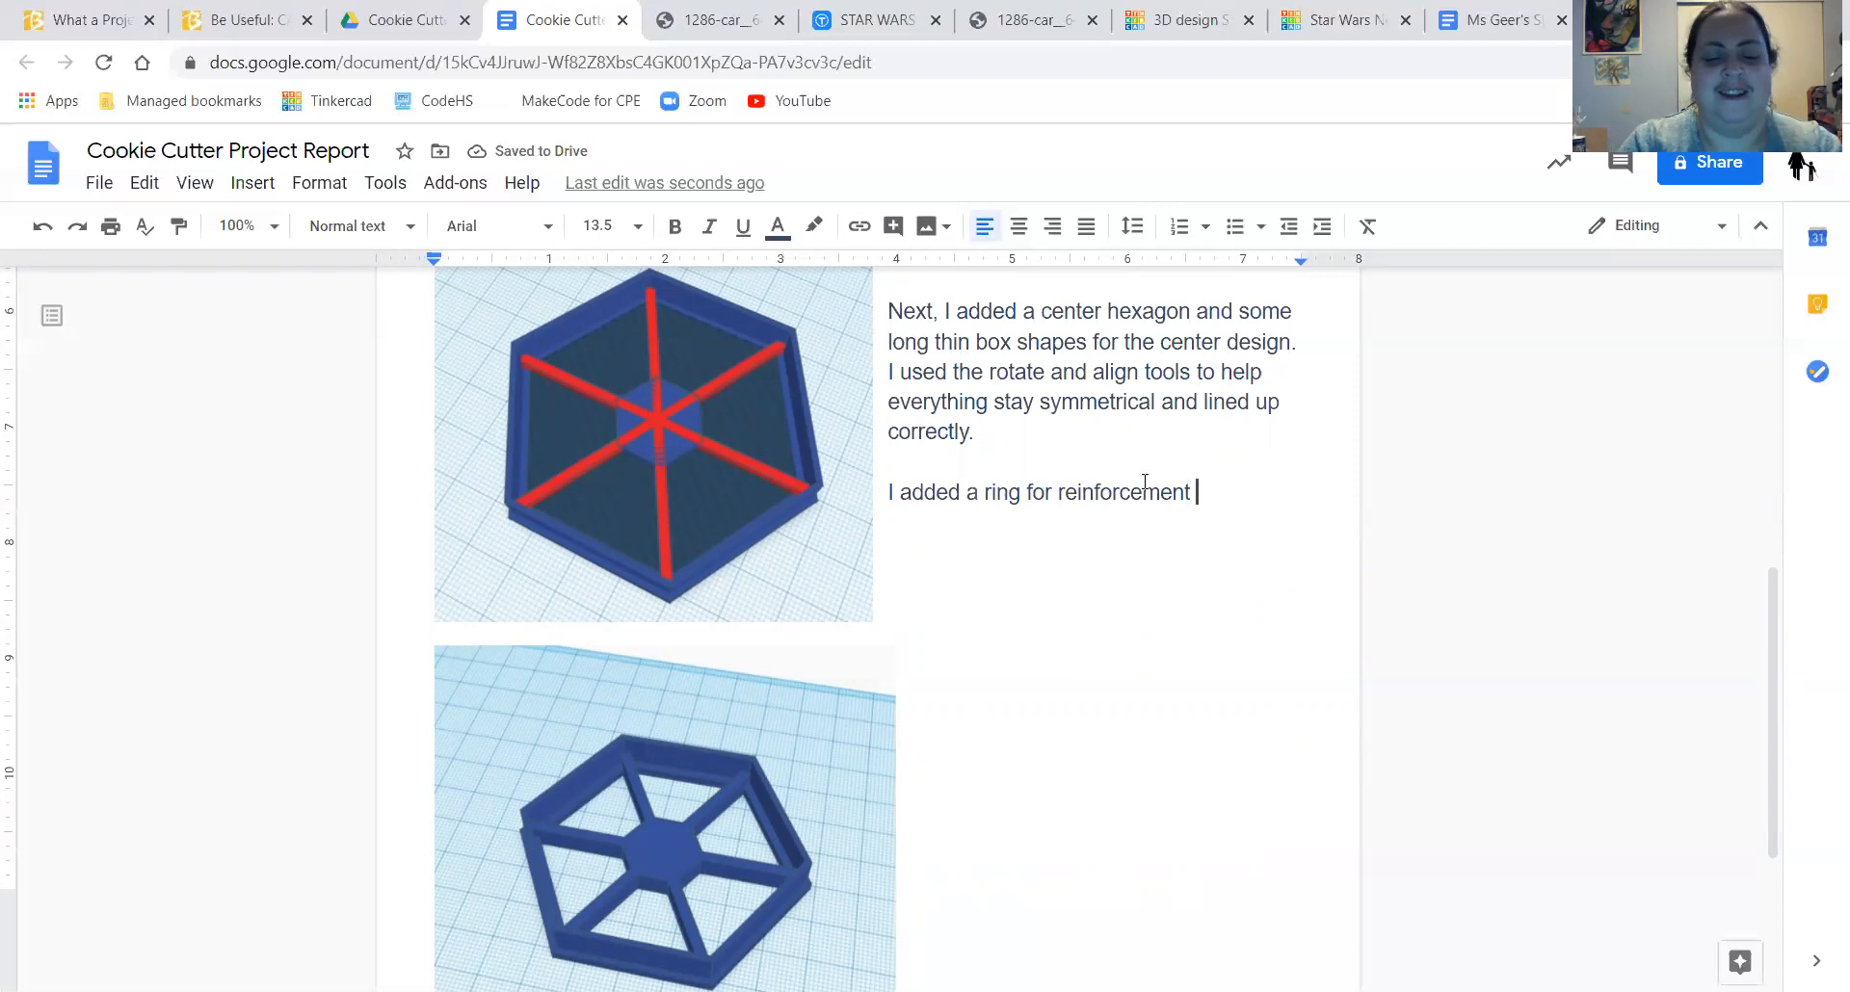
pyautogui.write(' and made sure it ')
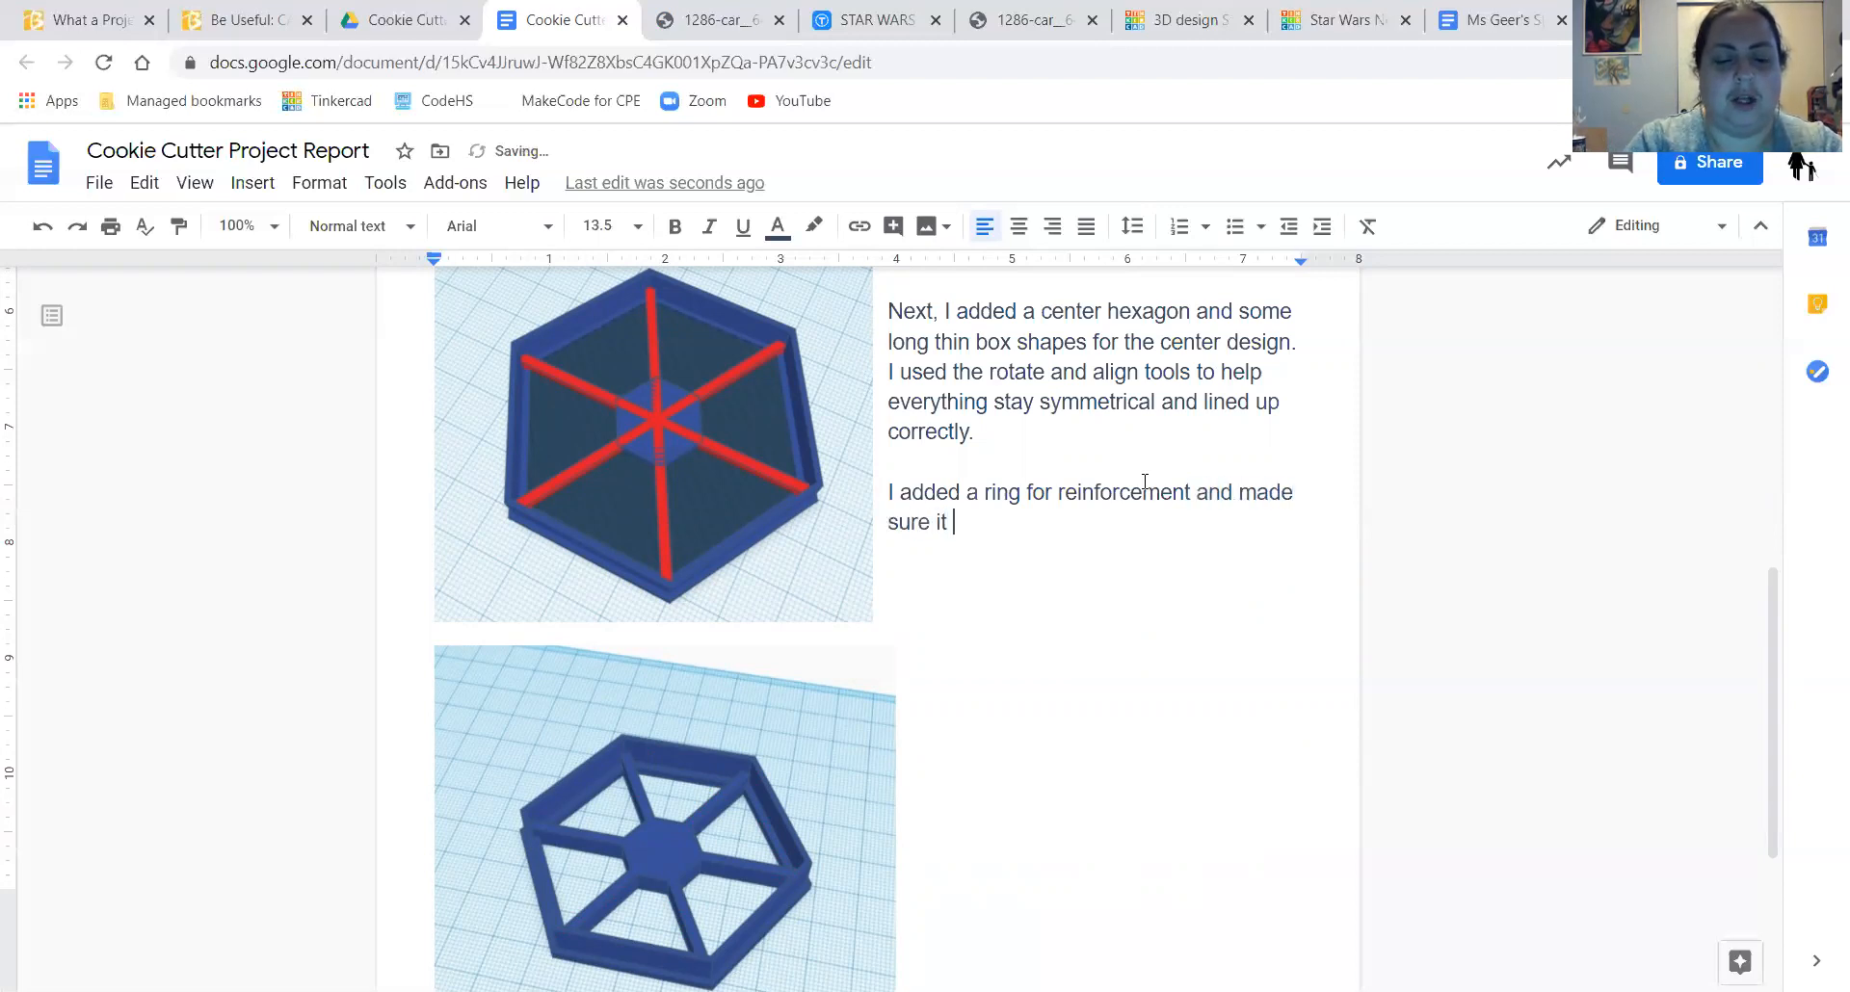
pyautogui.write('was in the right position for 3d printing')
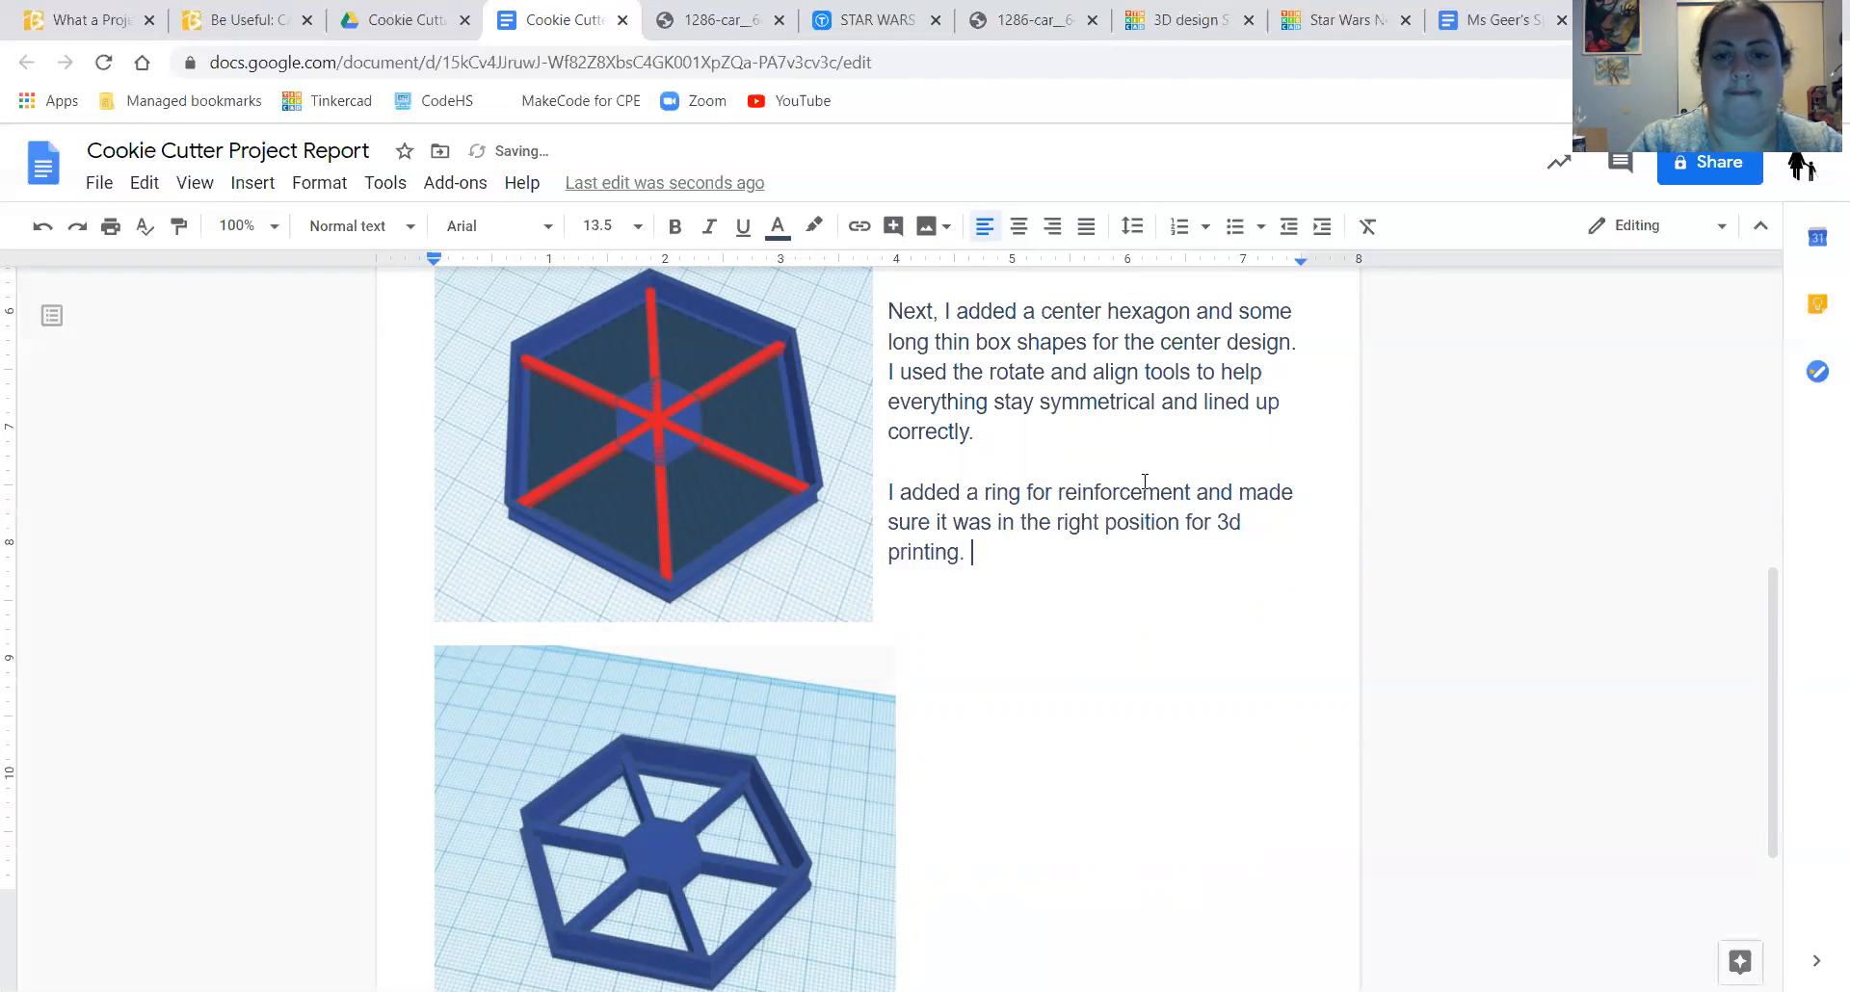
pyautogui.write('.')
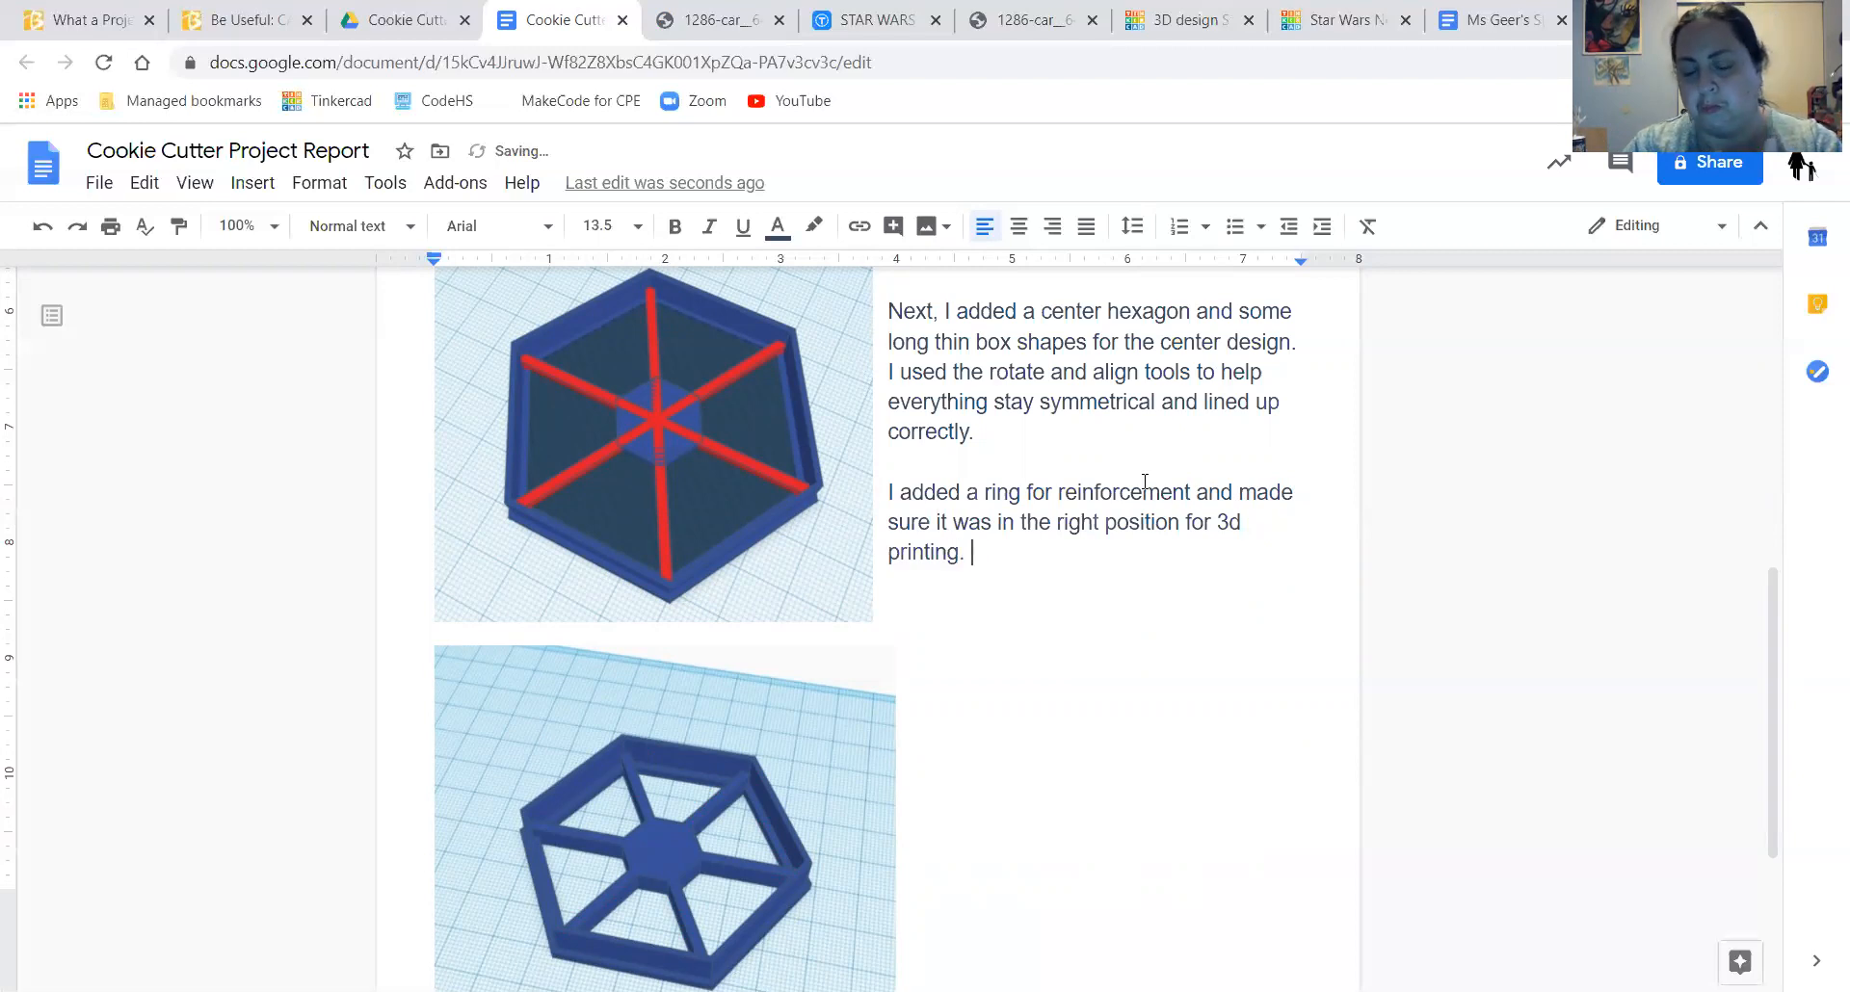
# - Add a new paragraph beginning "Then I downloaded the stl file and" below the 3d printing sentence
pyautogui.press('Return')
pyautogui.press('Return')
pyautogui.write('Then I dow')
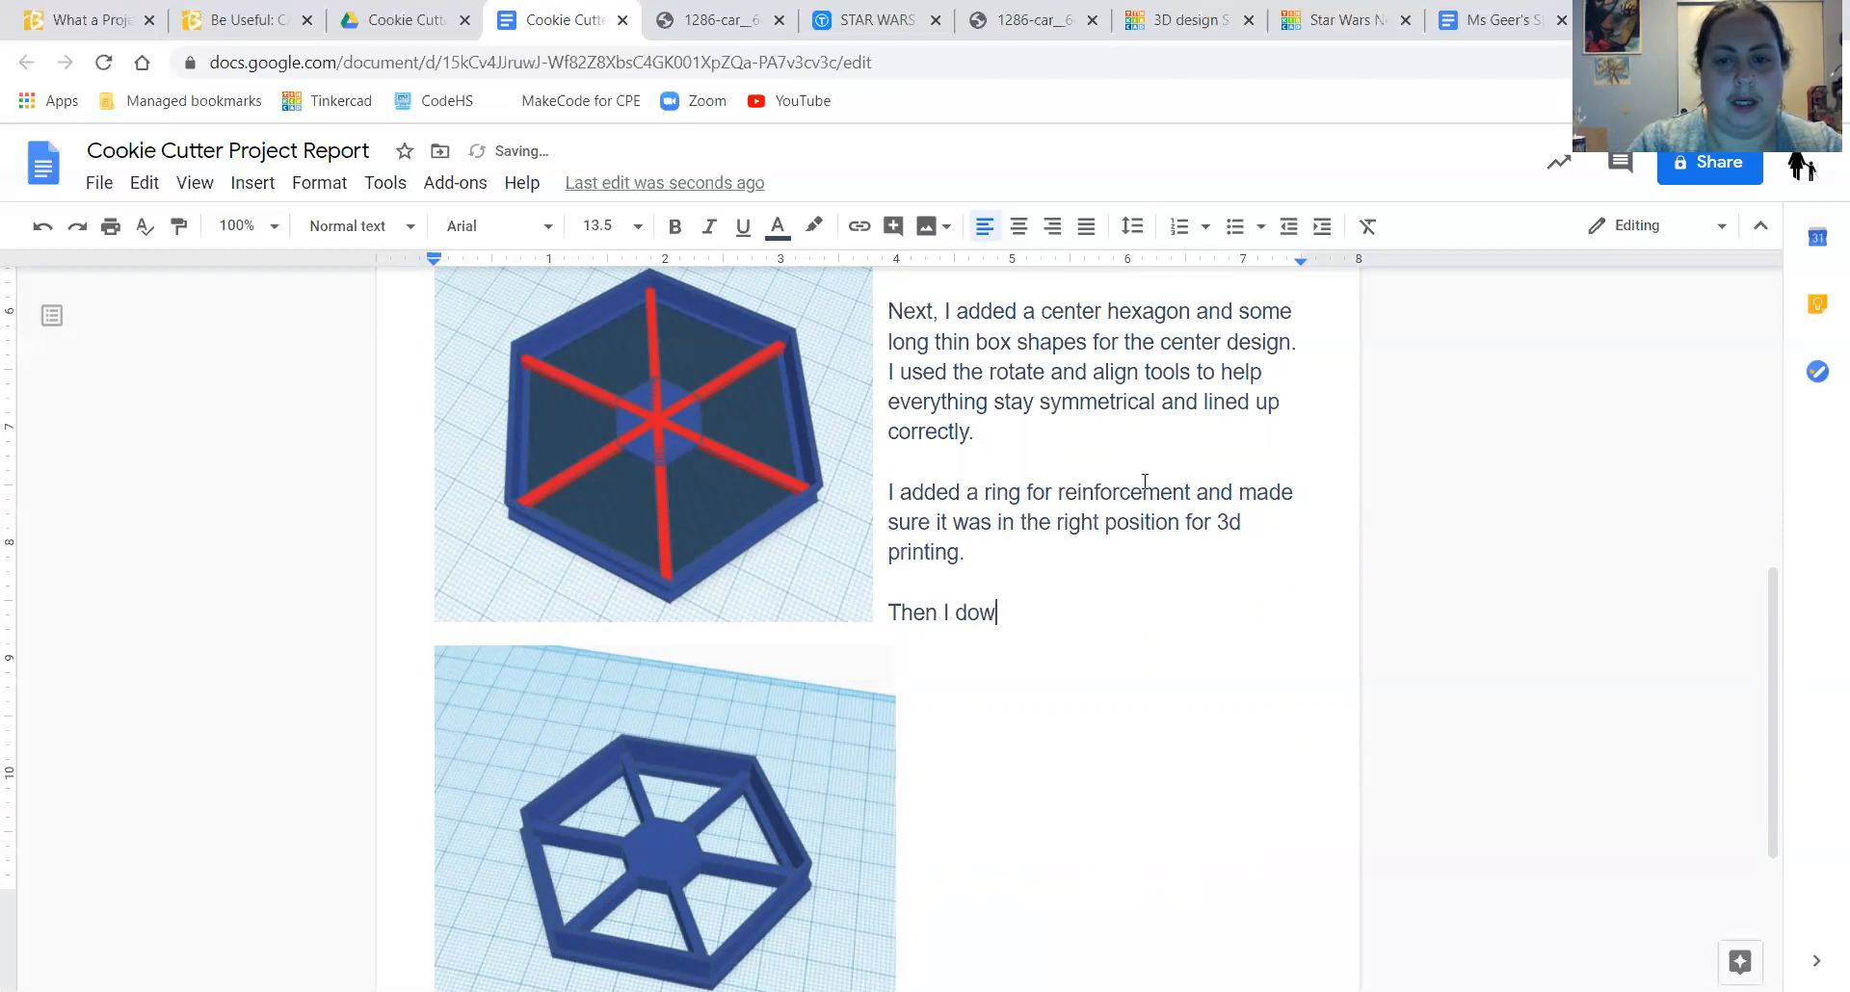
pyautogui.write('nloaded ')
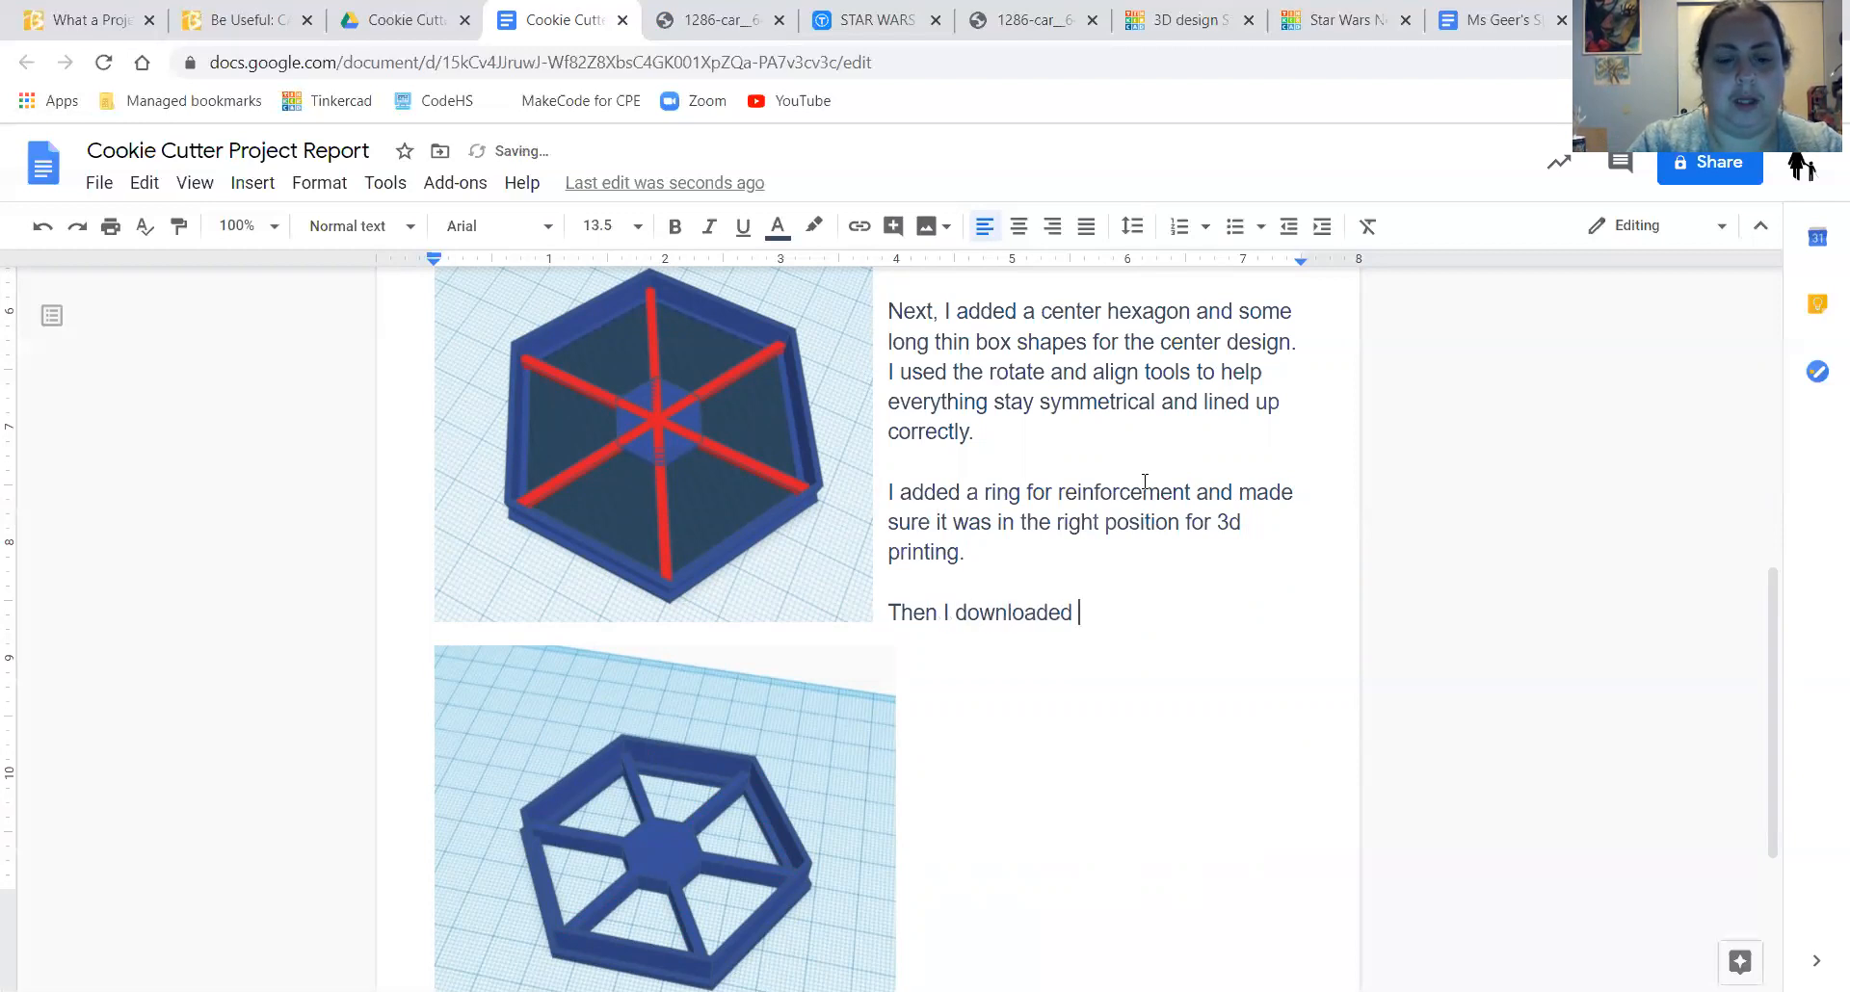
pyautogui.write('the stl file,')
pyautogui.press('BackSpace')
pyautogui.press('BackSpace')
pyautogui.write('and subitted i')
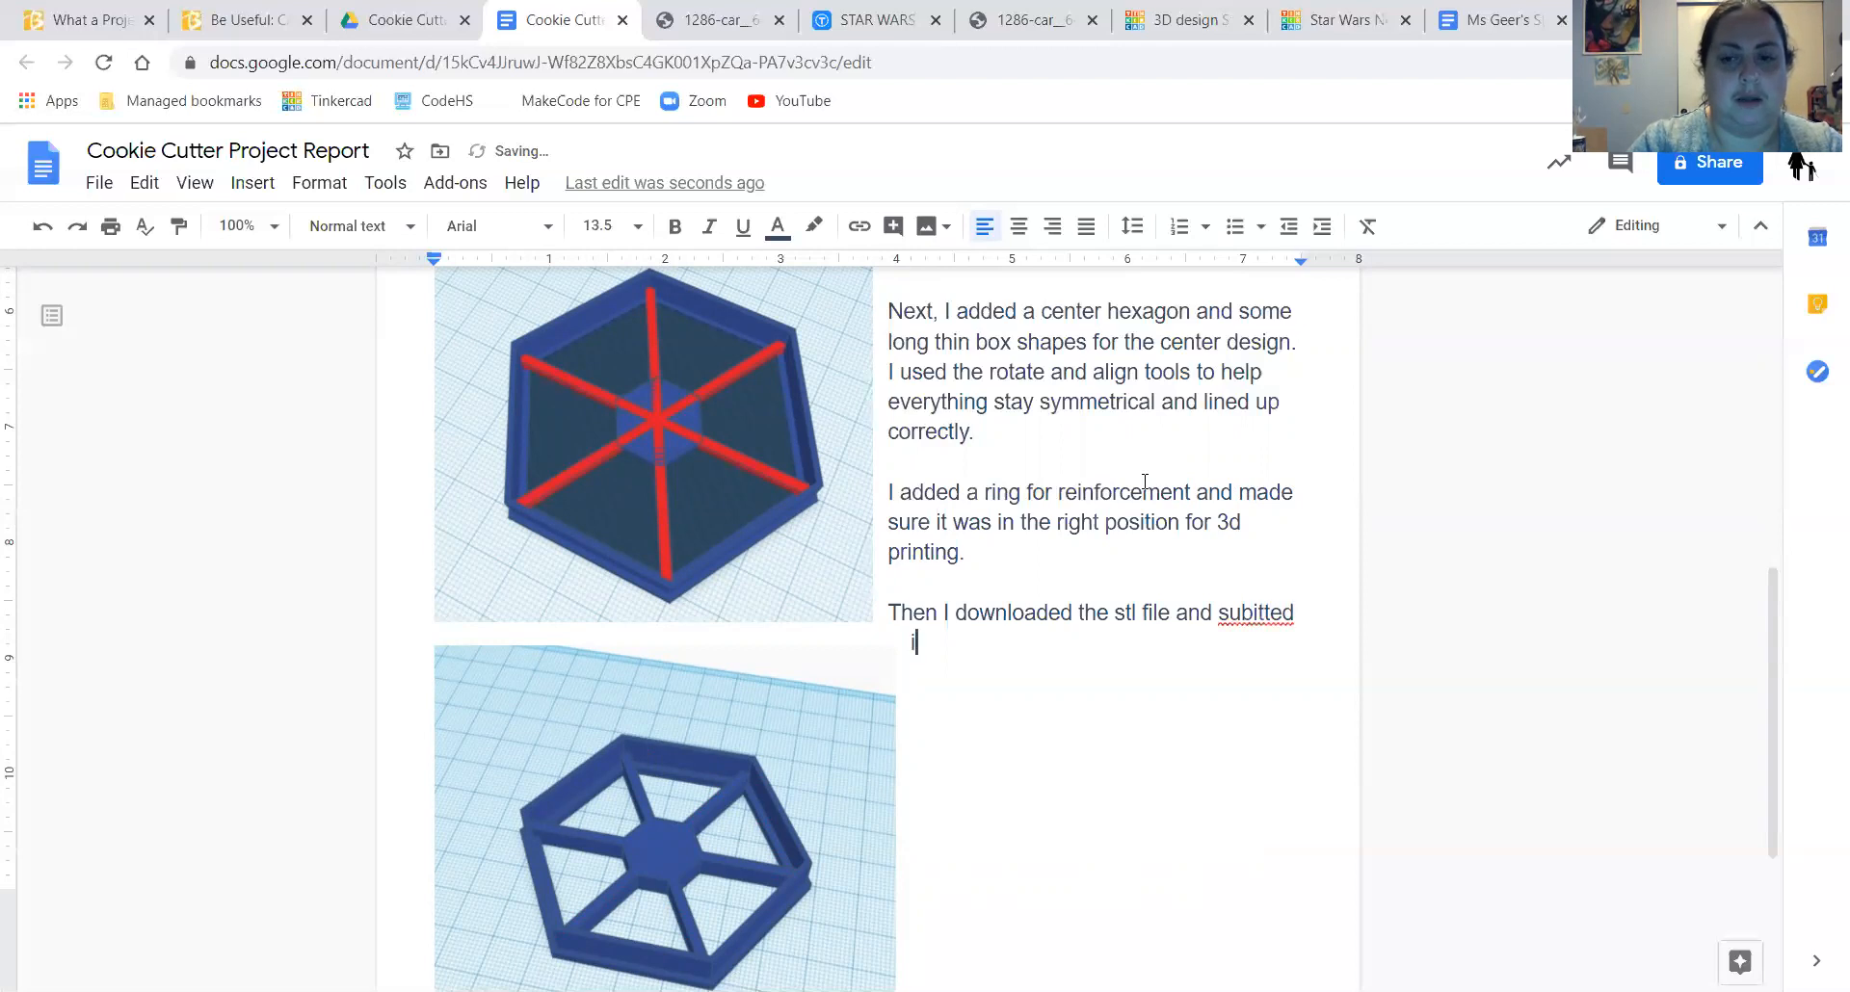
# - Correct the misspelled "subitted" to "submitted" and finish the sentence with "it on Canvas."
pyautogui.press('BackSpace')
pyautogui.press('BackSpace')
pyautogui.press('BackSpace')
pyautogui.press('BackSpace')
pyautogui.press('BackSpace')
pyautogui.press('BackSpace')
pyautogui.press('BackSpace')
pyautogui.write('mitted ')
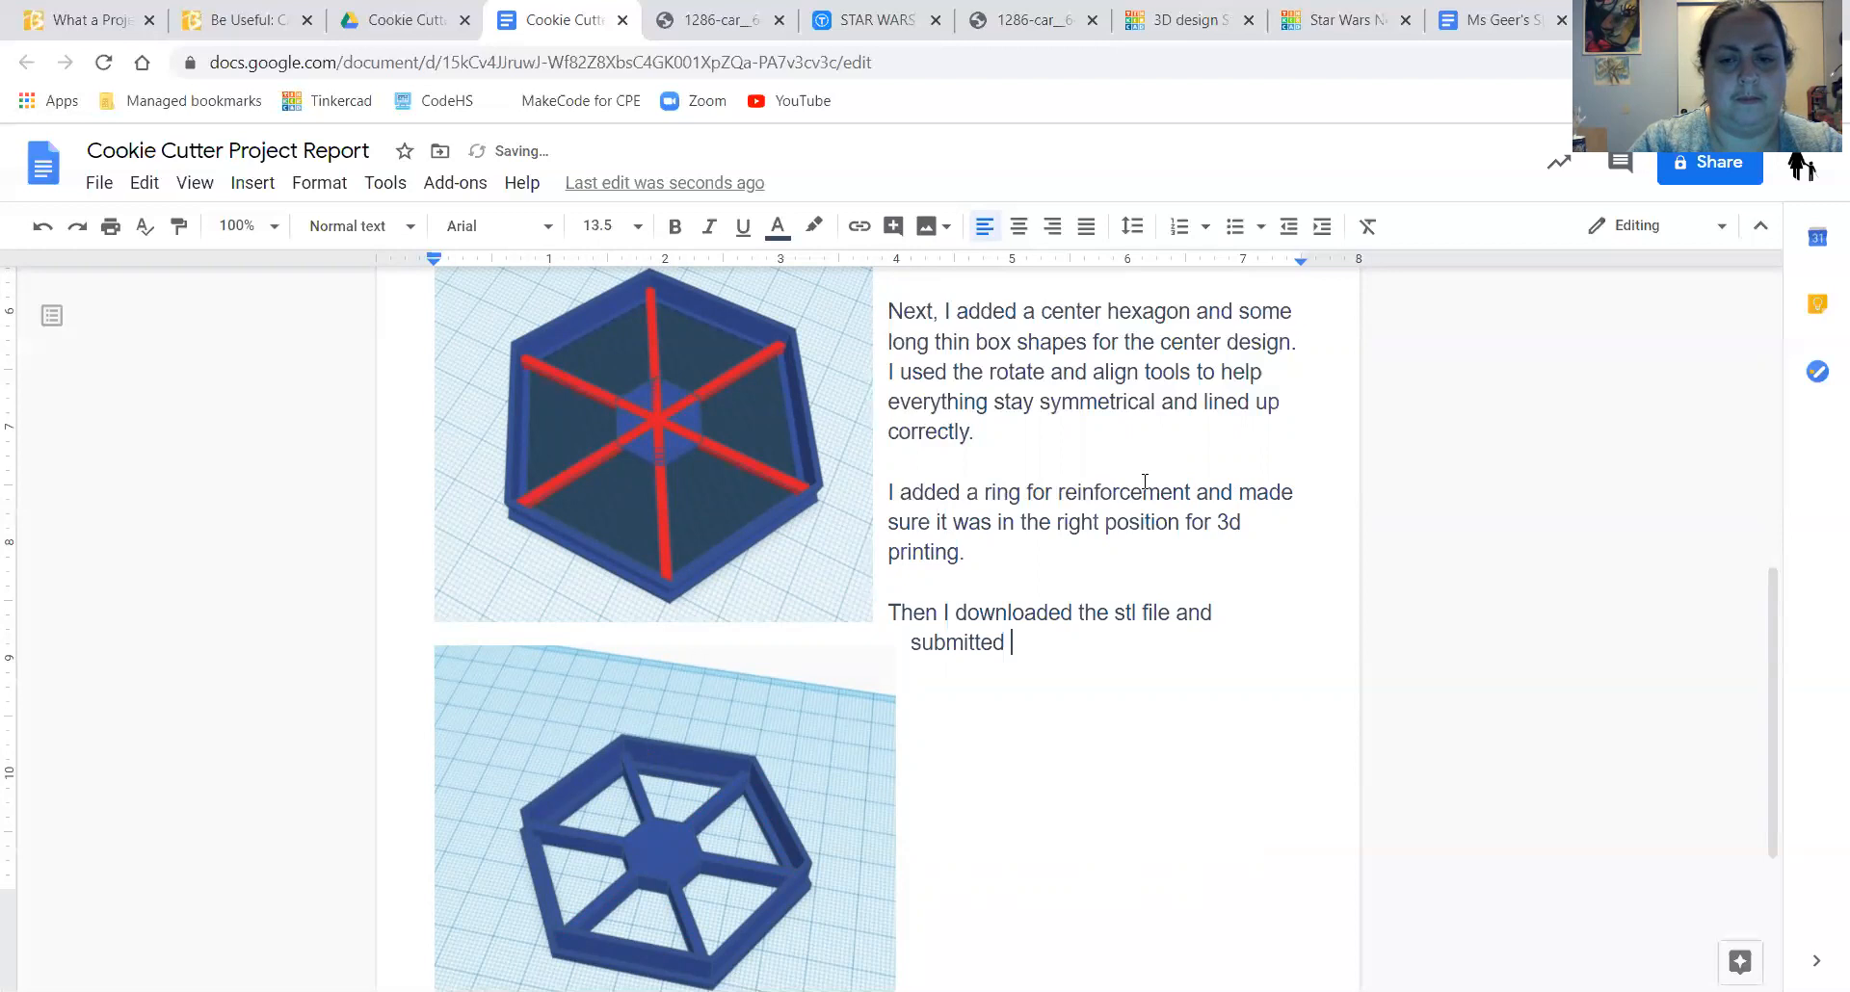
pyautogui.write('it ')
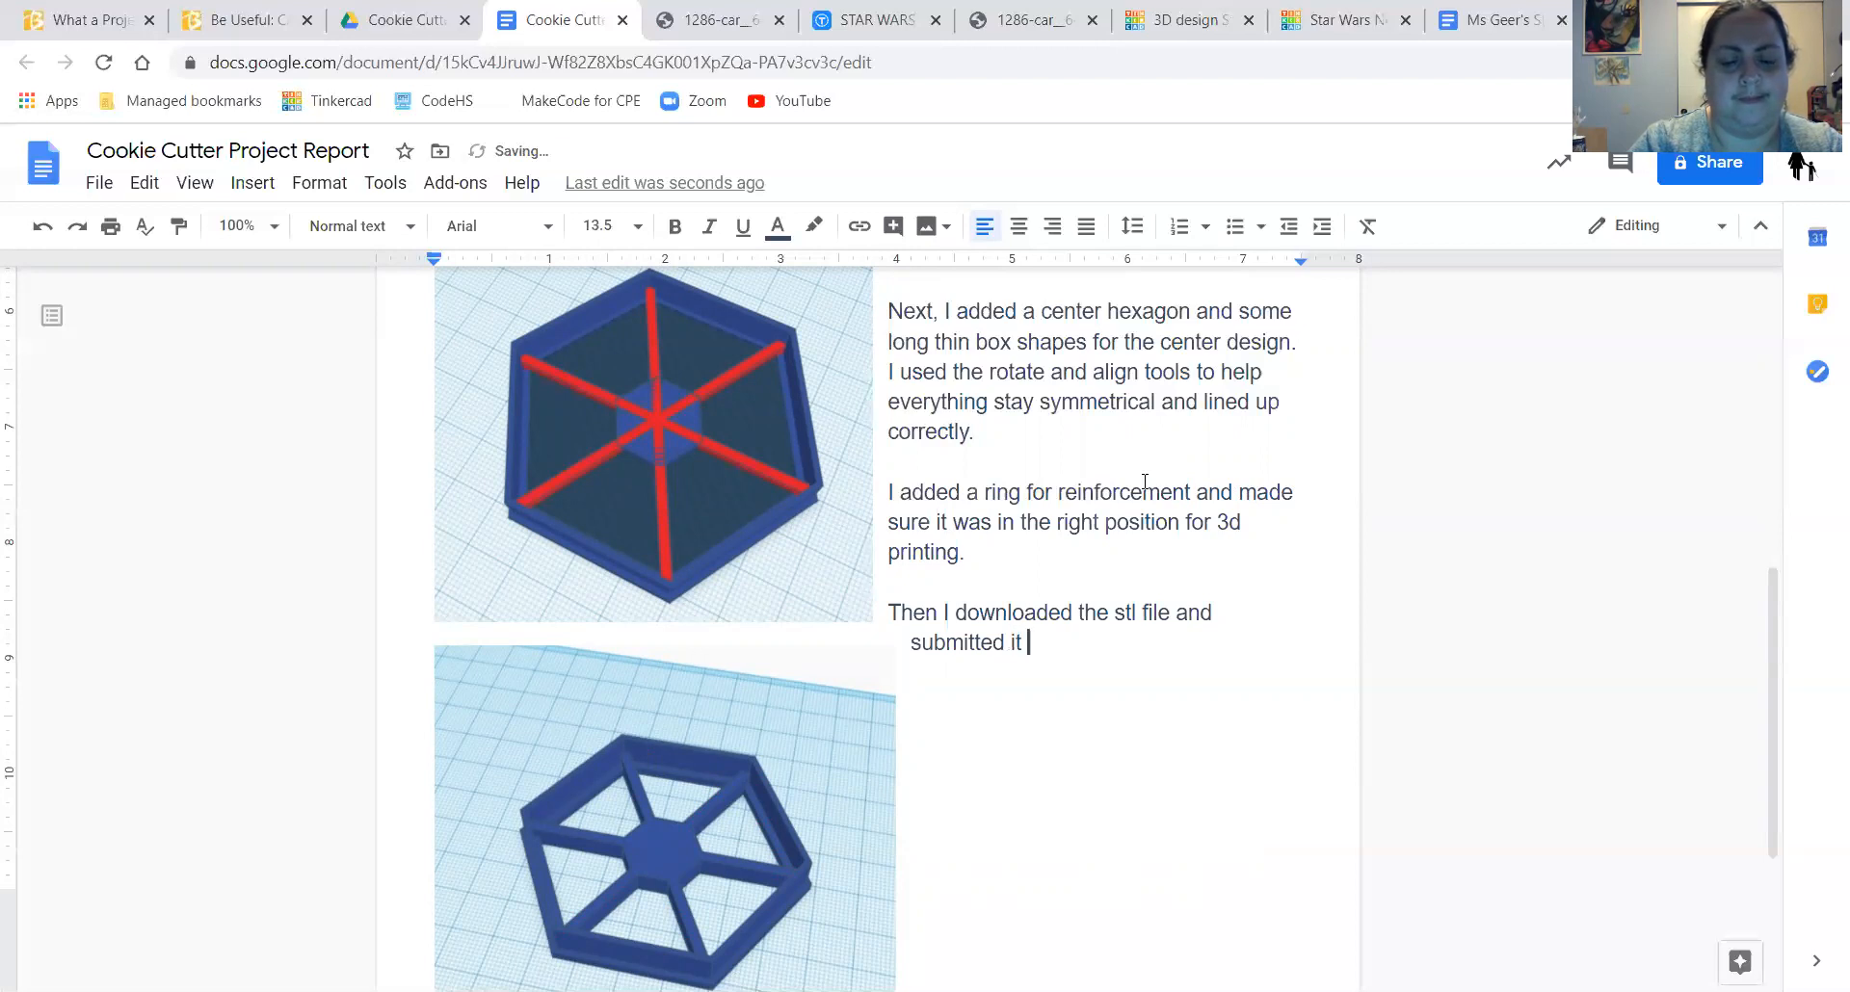
pyautogui.write('on Canvas.')
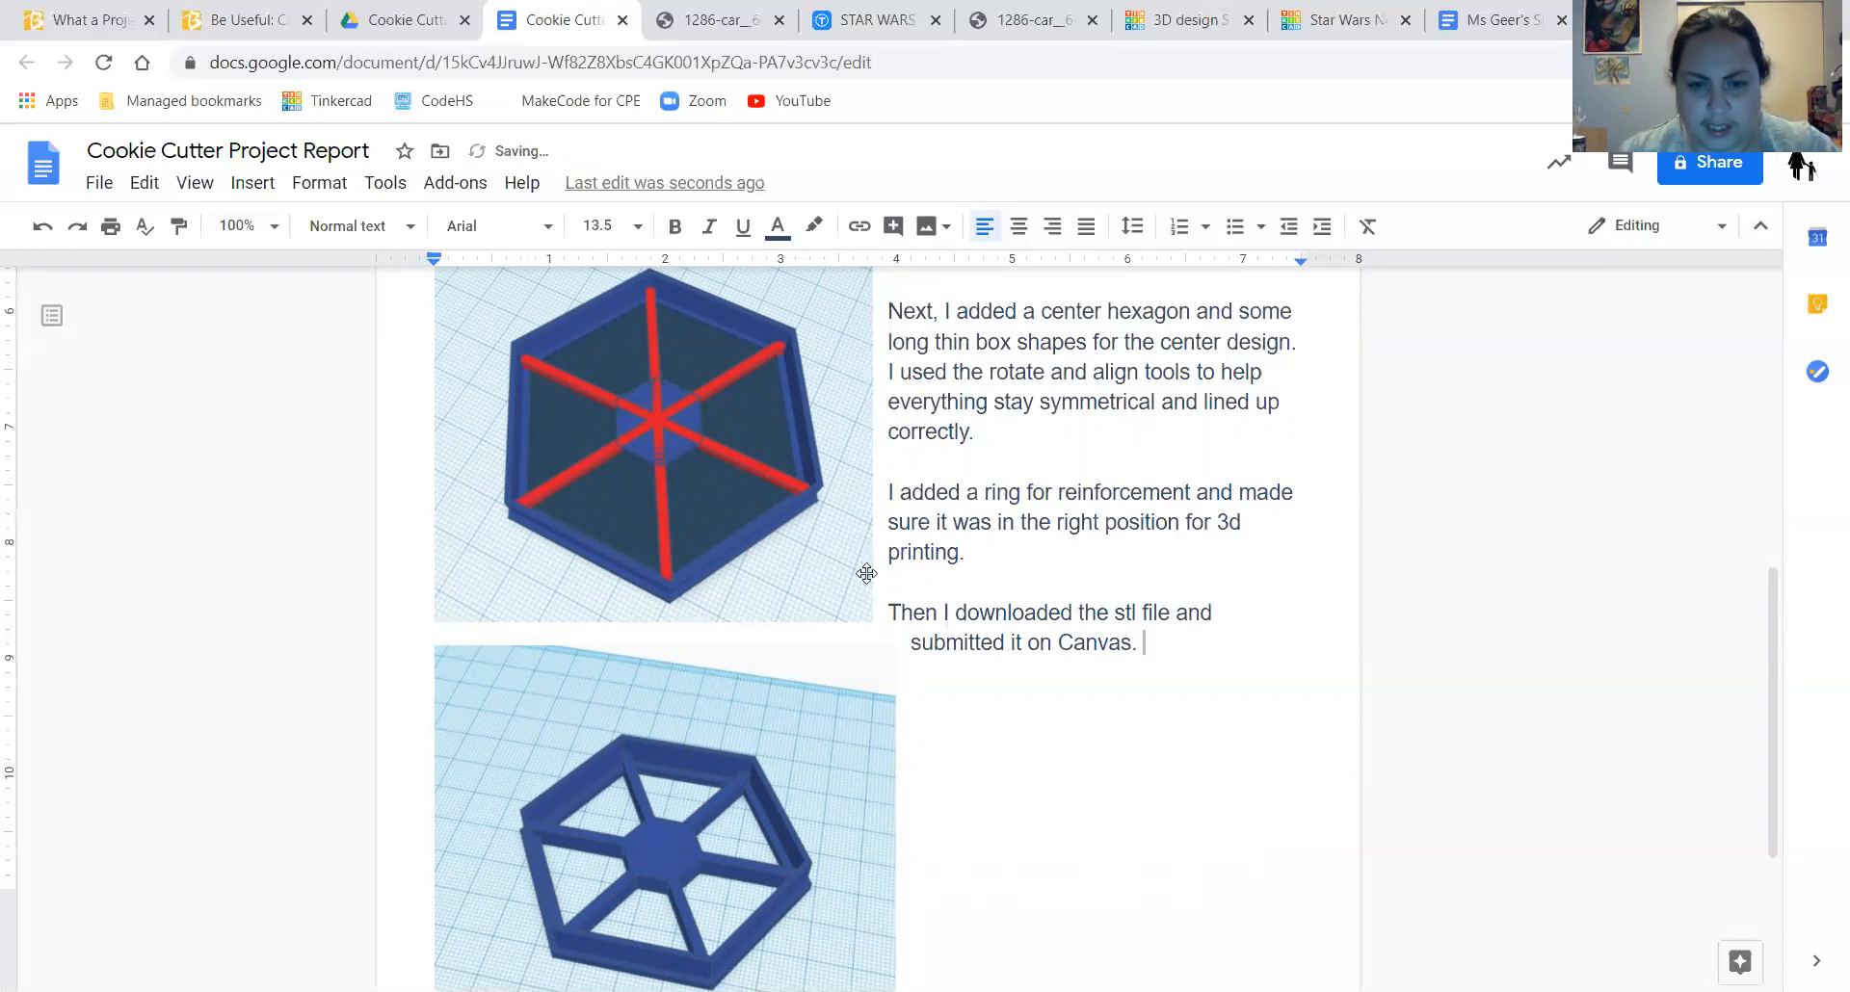
# - Enlarge the red-spoked hexagon image and the first hexagon image so their right edges line up at the 4-inch ruler mark
pyautogui.click(777, 755)
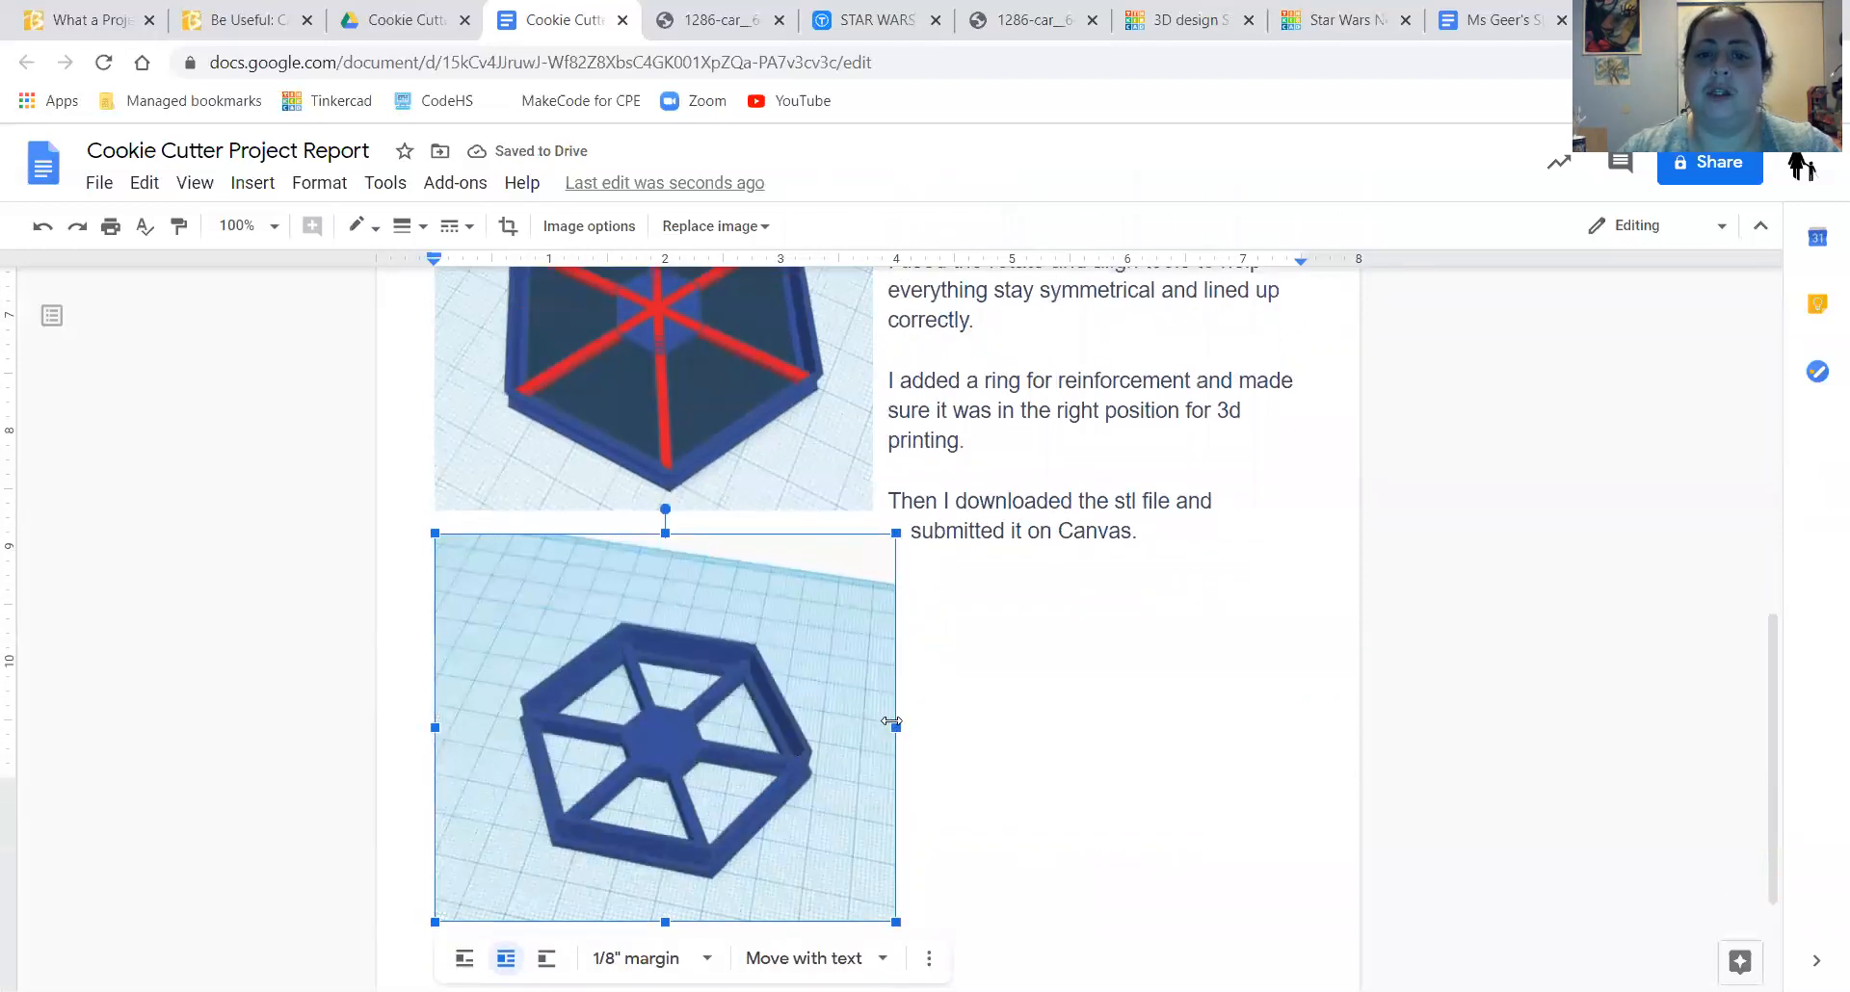
pyautogui.click(836, 475)
pyautogui.moveTo(872, 732); pyautogui.dragTo(896, 751)
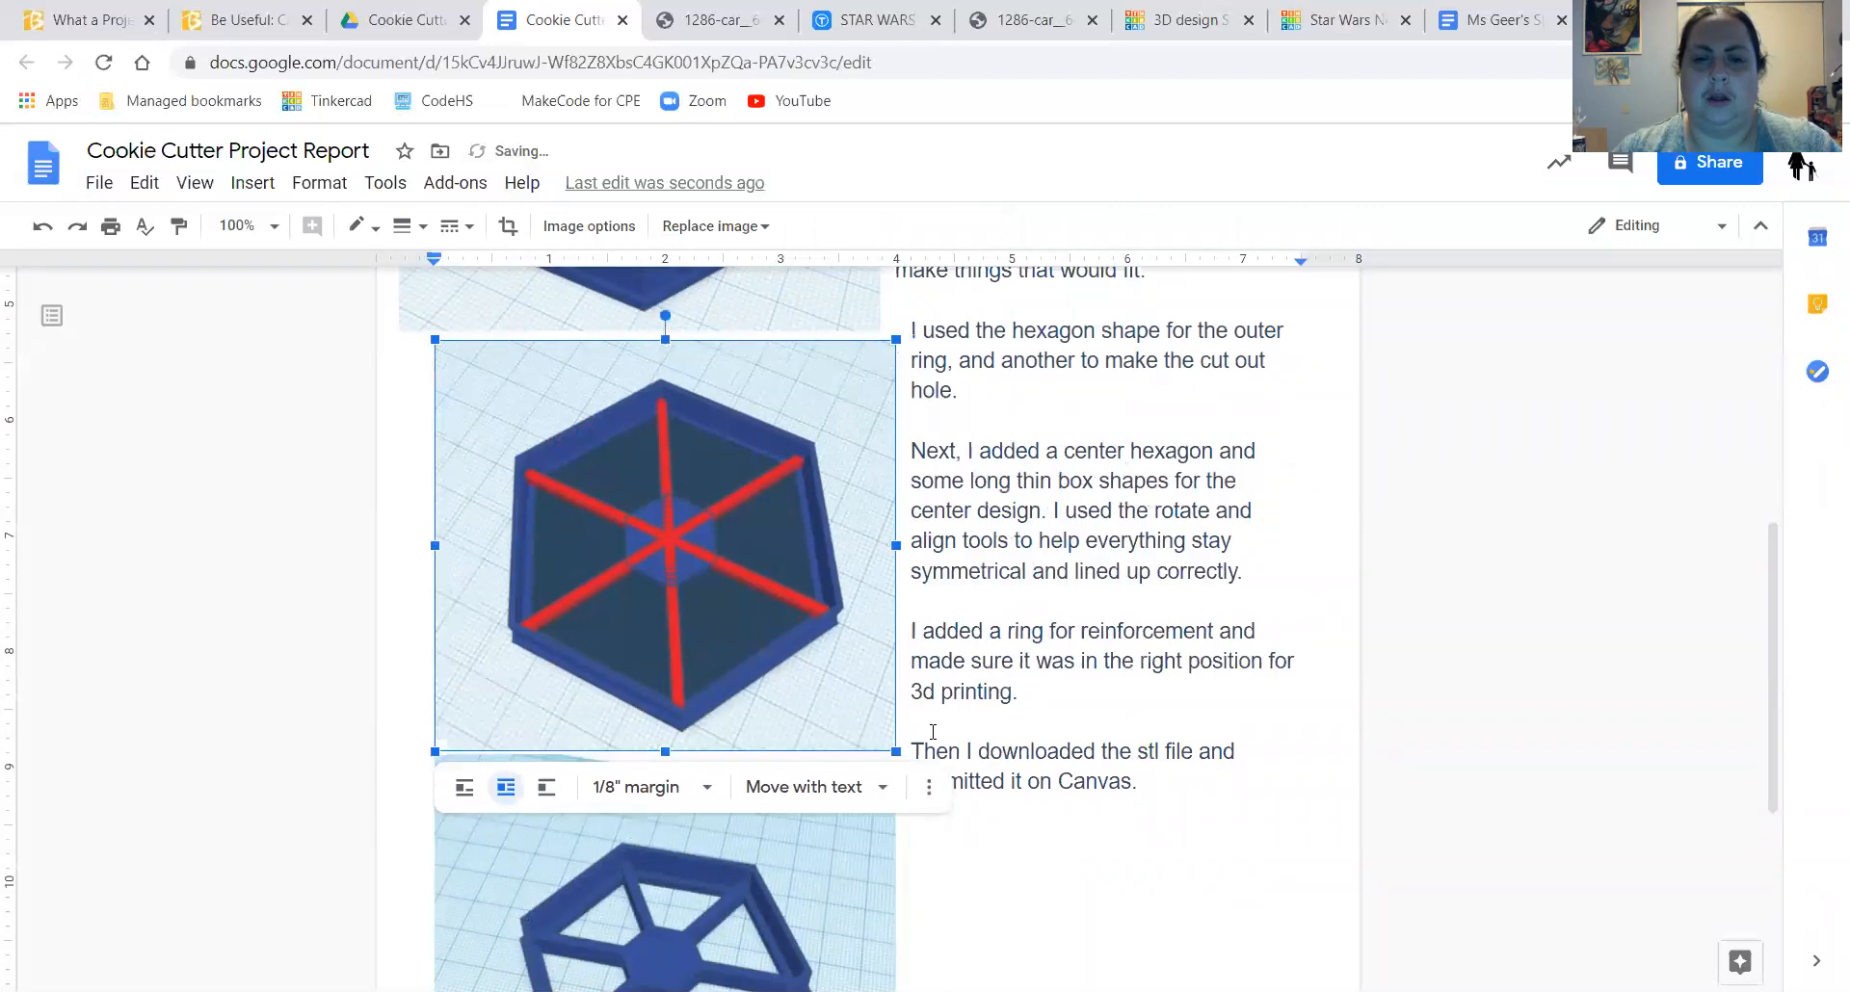
pyautogui.scroll(1, 932, 732)
pyautogui.click(799, 403)
pyautogui.moveTo(872, 708); pyautogui.dragTo(896, 716)
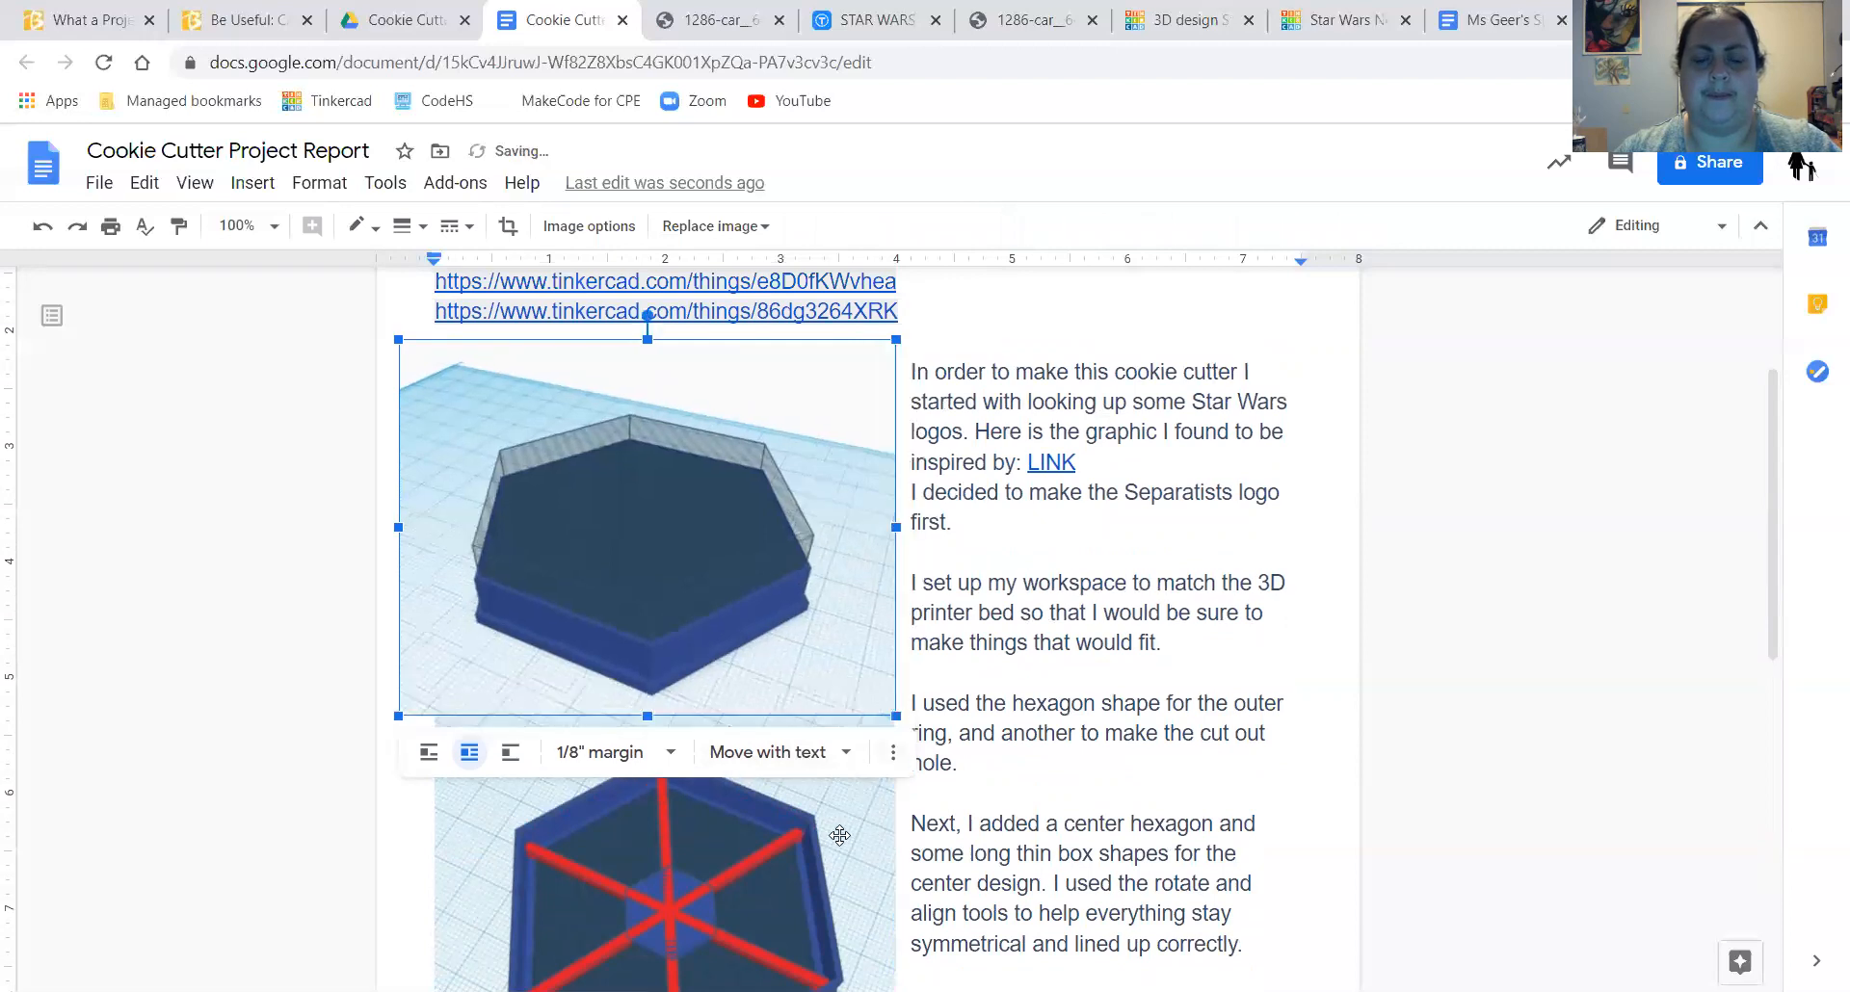
# - Align the red-spoked image with the first image's left edge, enlarge it to the same width, and place it slightly lower
pyautogui.scroll(-3, 840, 836)
pyautogui.click(607, 771)
pyautogui.moveTo(584, 695); pyautogui.dragTo(538, 708)
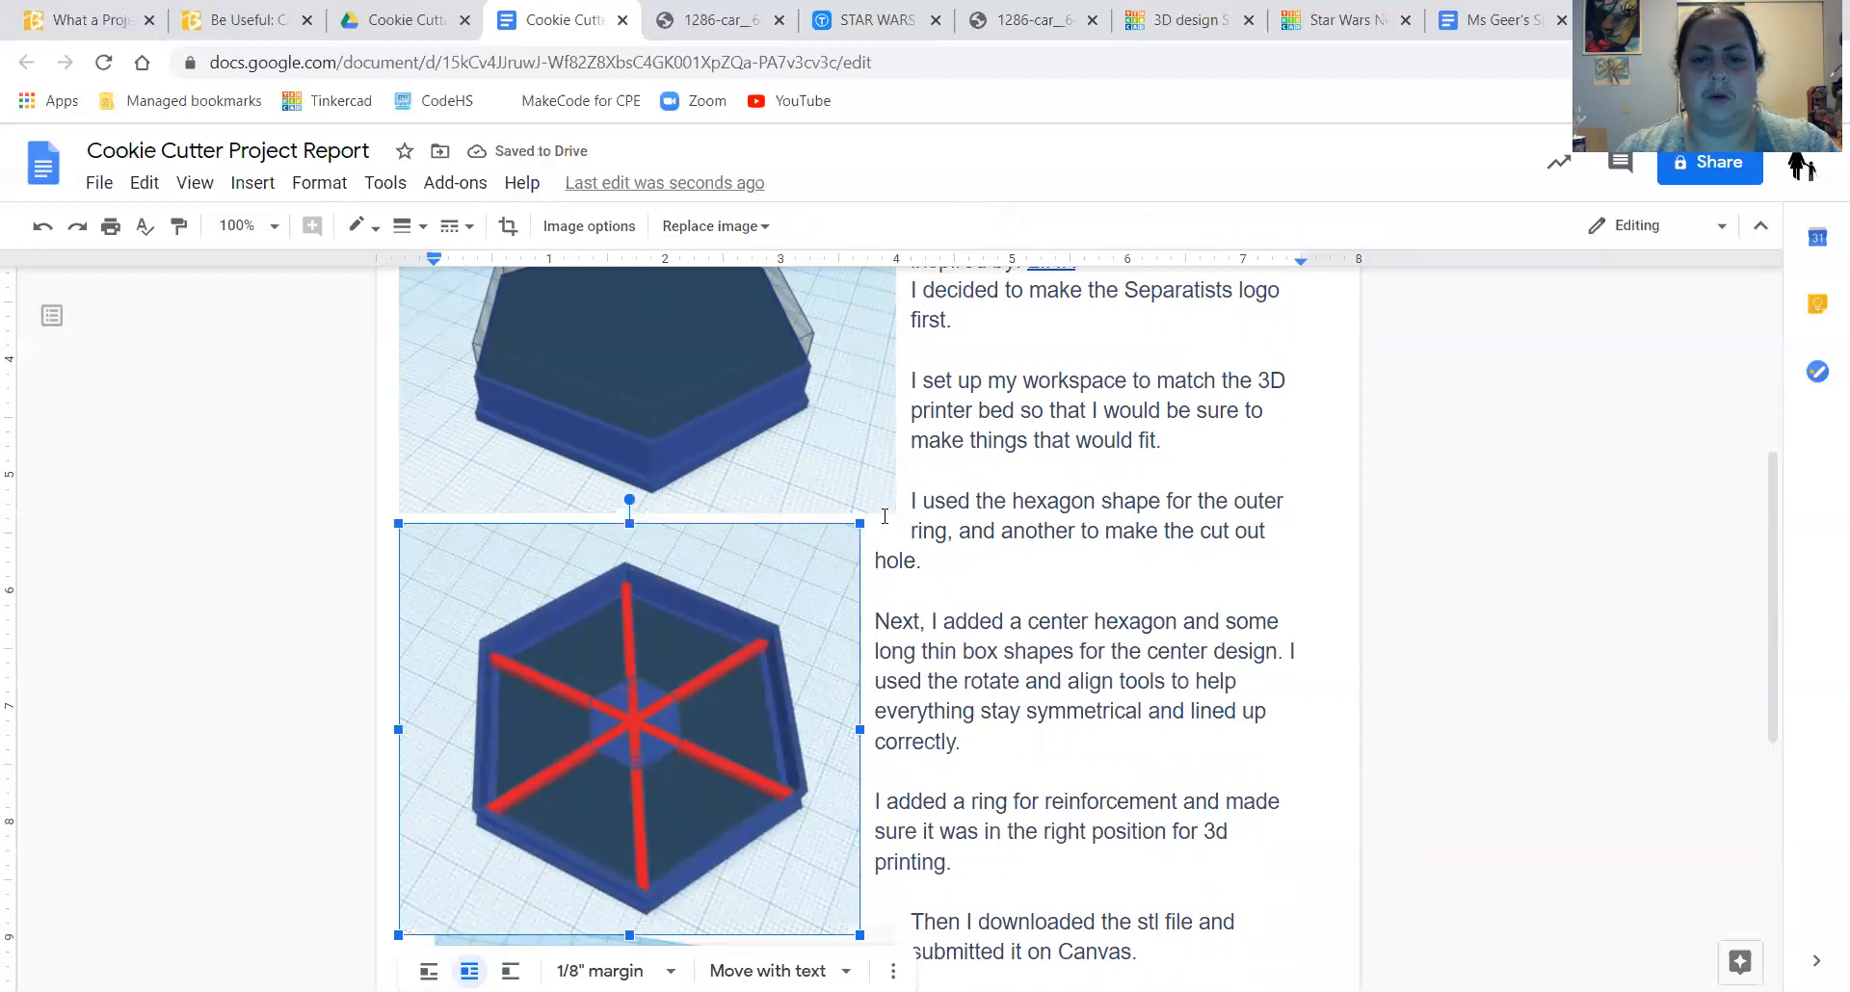
pyautogui.moveTo(858, 521); pyautogui.dragTo(892, 521)
pyautogui.moveTo(764, 590); pyautogui.dragTo(753, 794)
# - Move the finished cookie cutter image so its left edge aligns with the images above
pyautogui.scroll(-5, 773, 662)
pyautogui.click(775, 662)
pyautogui.moveTo(726, 756); pyautogui.dragTo(721, 722)
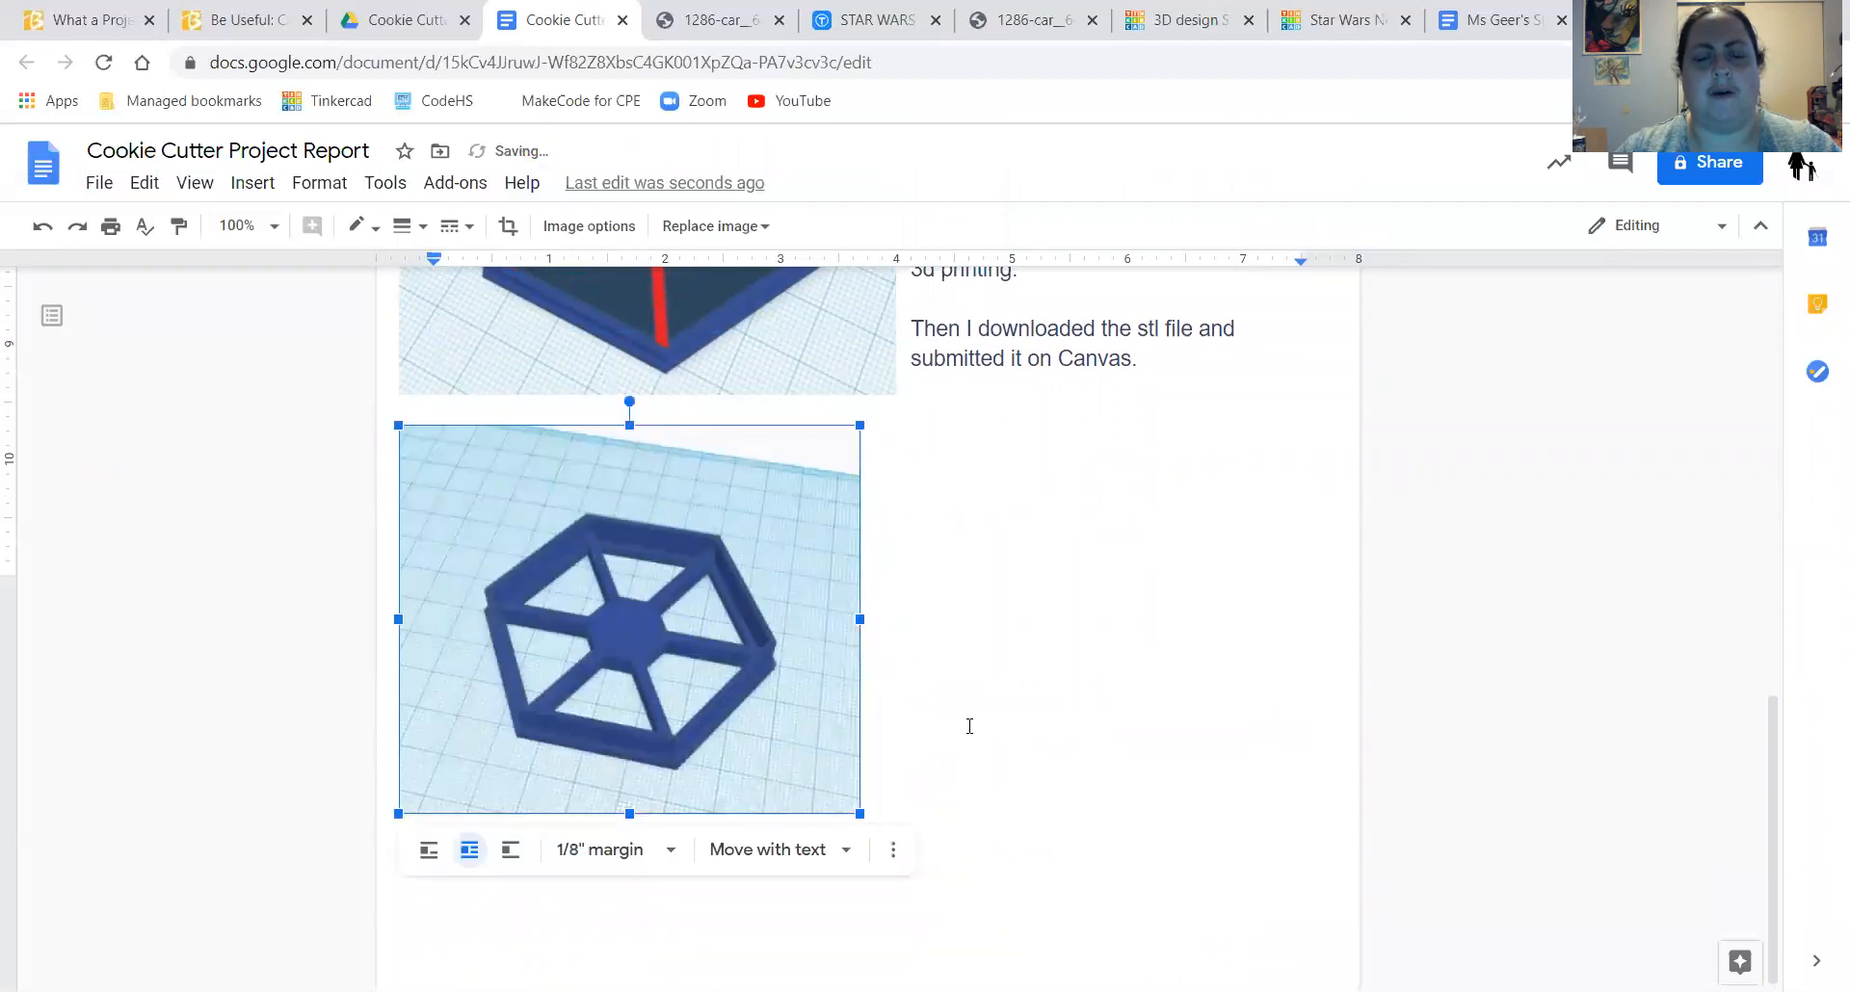
pyautogui.click(989, 720)
# - Review how the report's images line up with the design-process text
pyautogui.scroll(10, 983, 719)
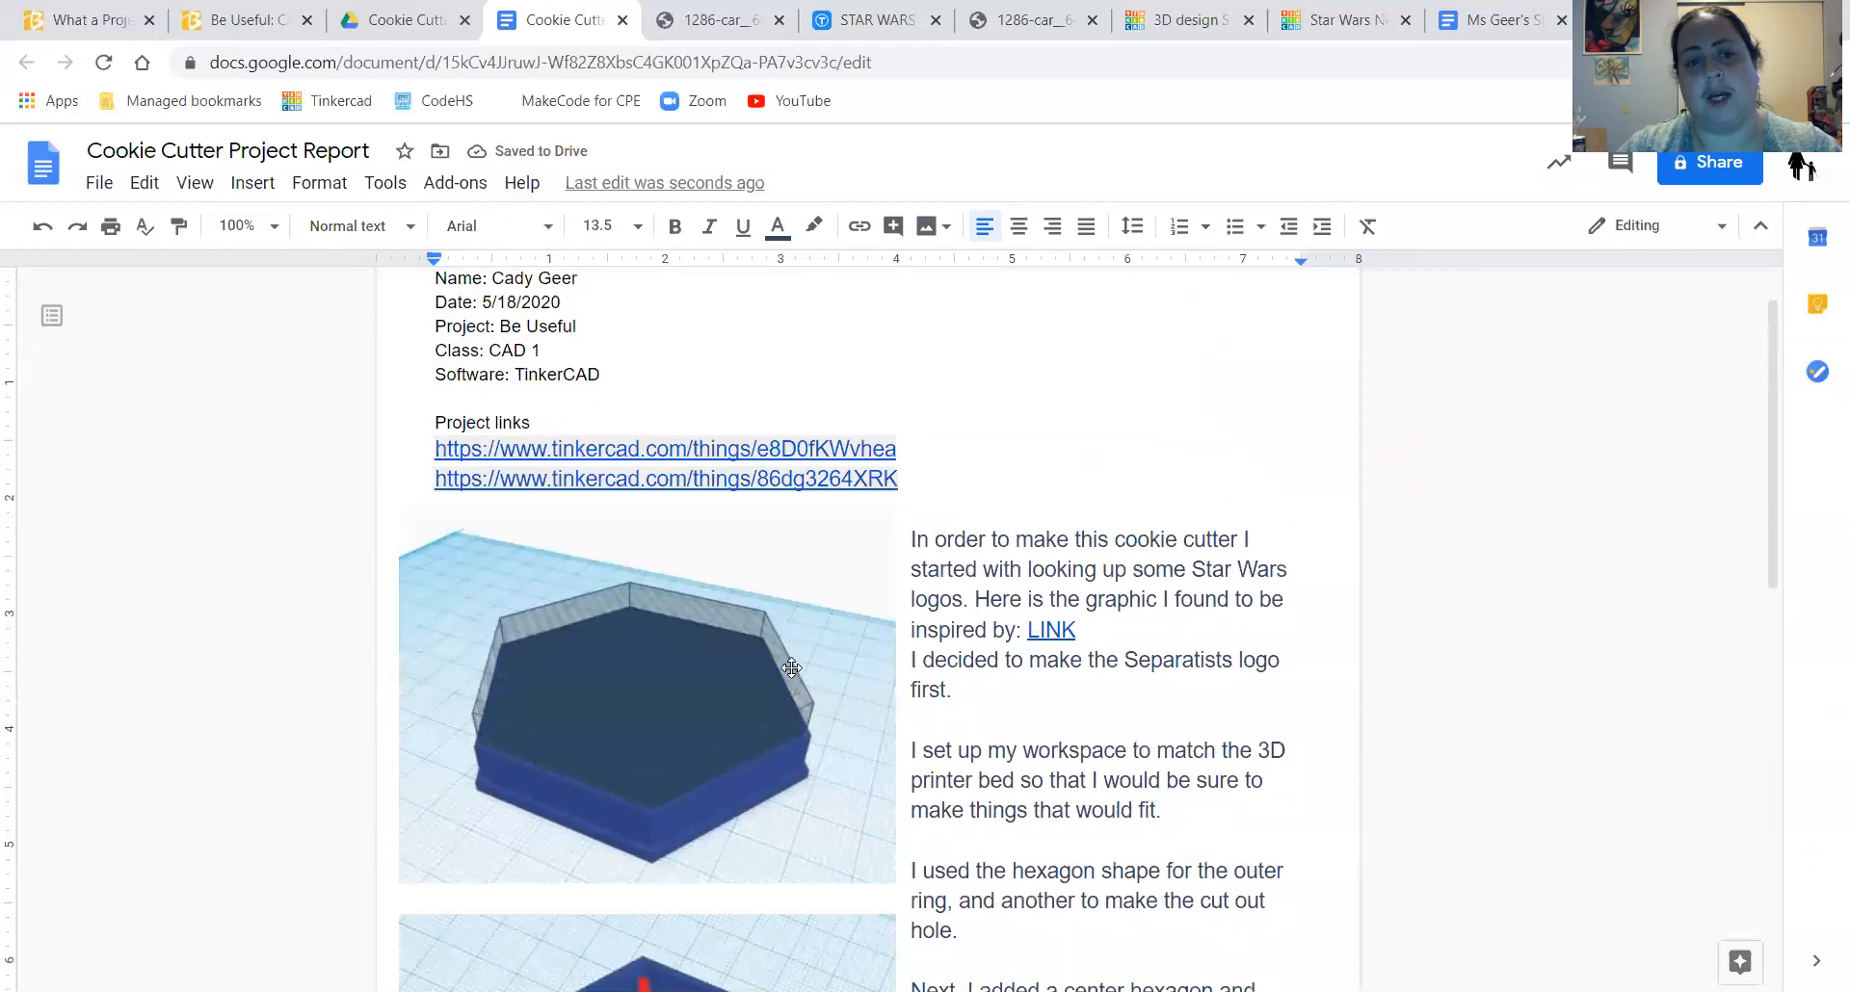
pyautogui.click(792, 675)
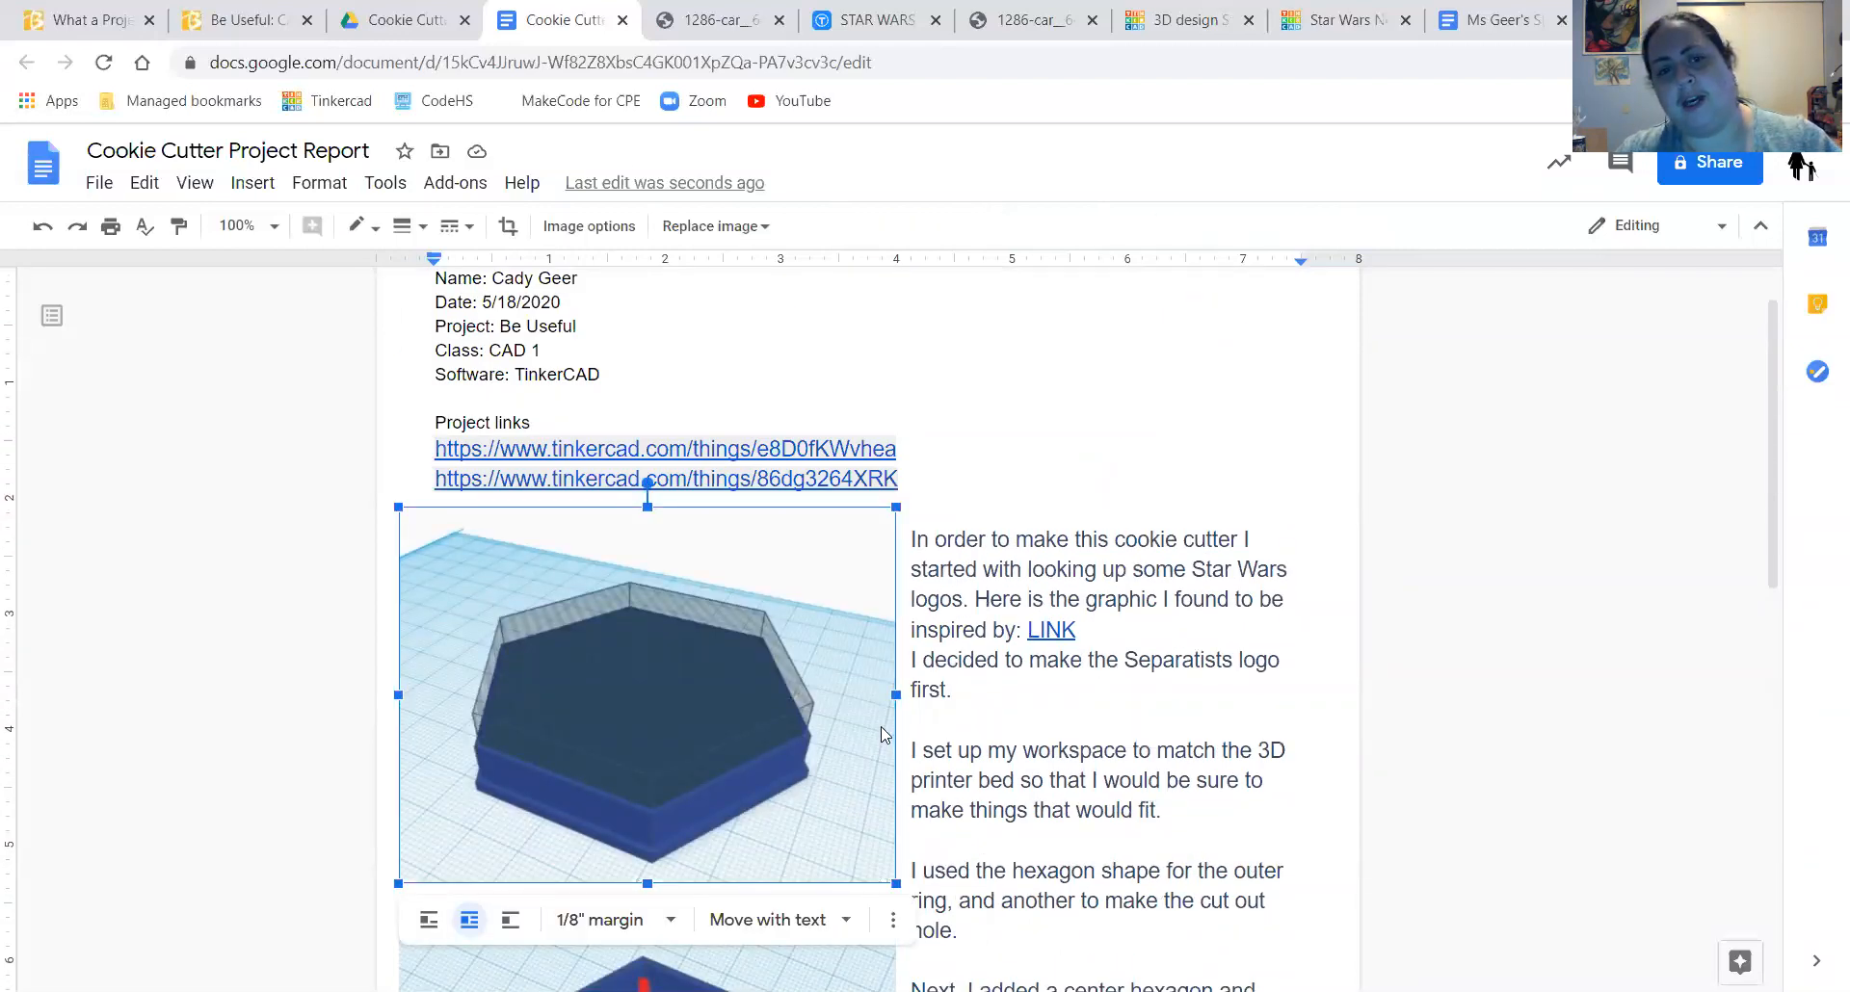
pyautogui.scroll(-1, 880, 735)
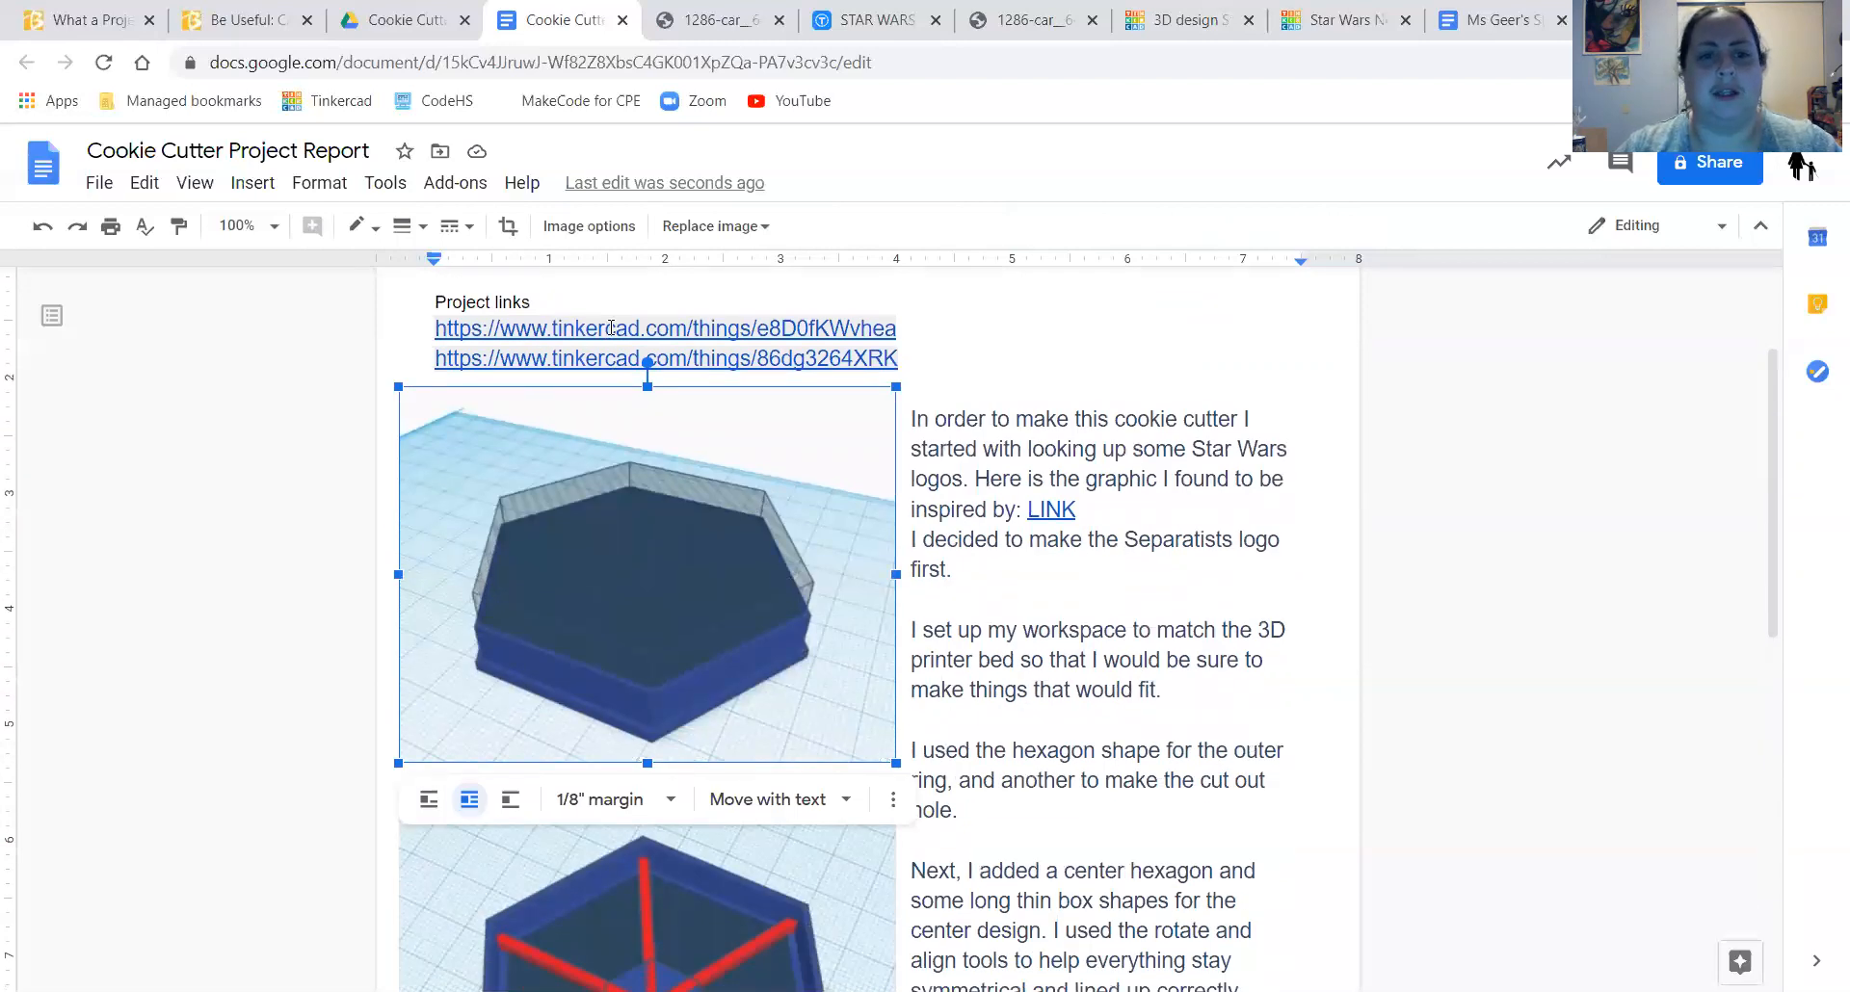
pyautogui.scroll(-2, 672, 595)
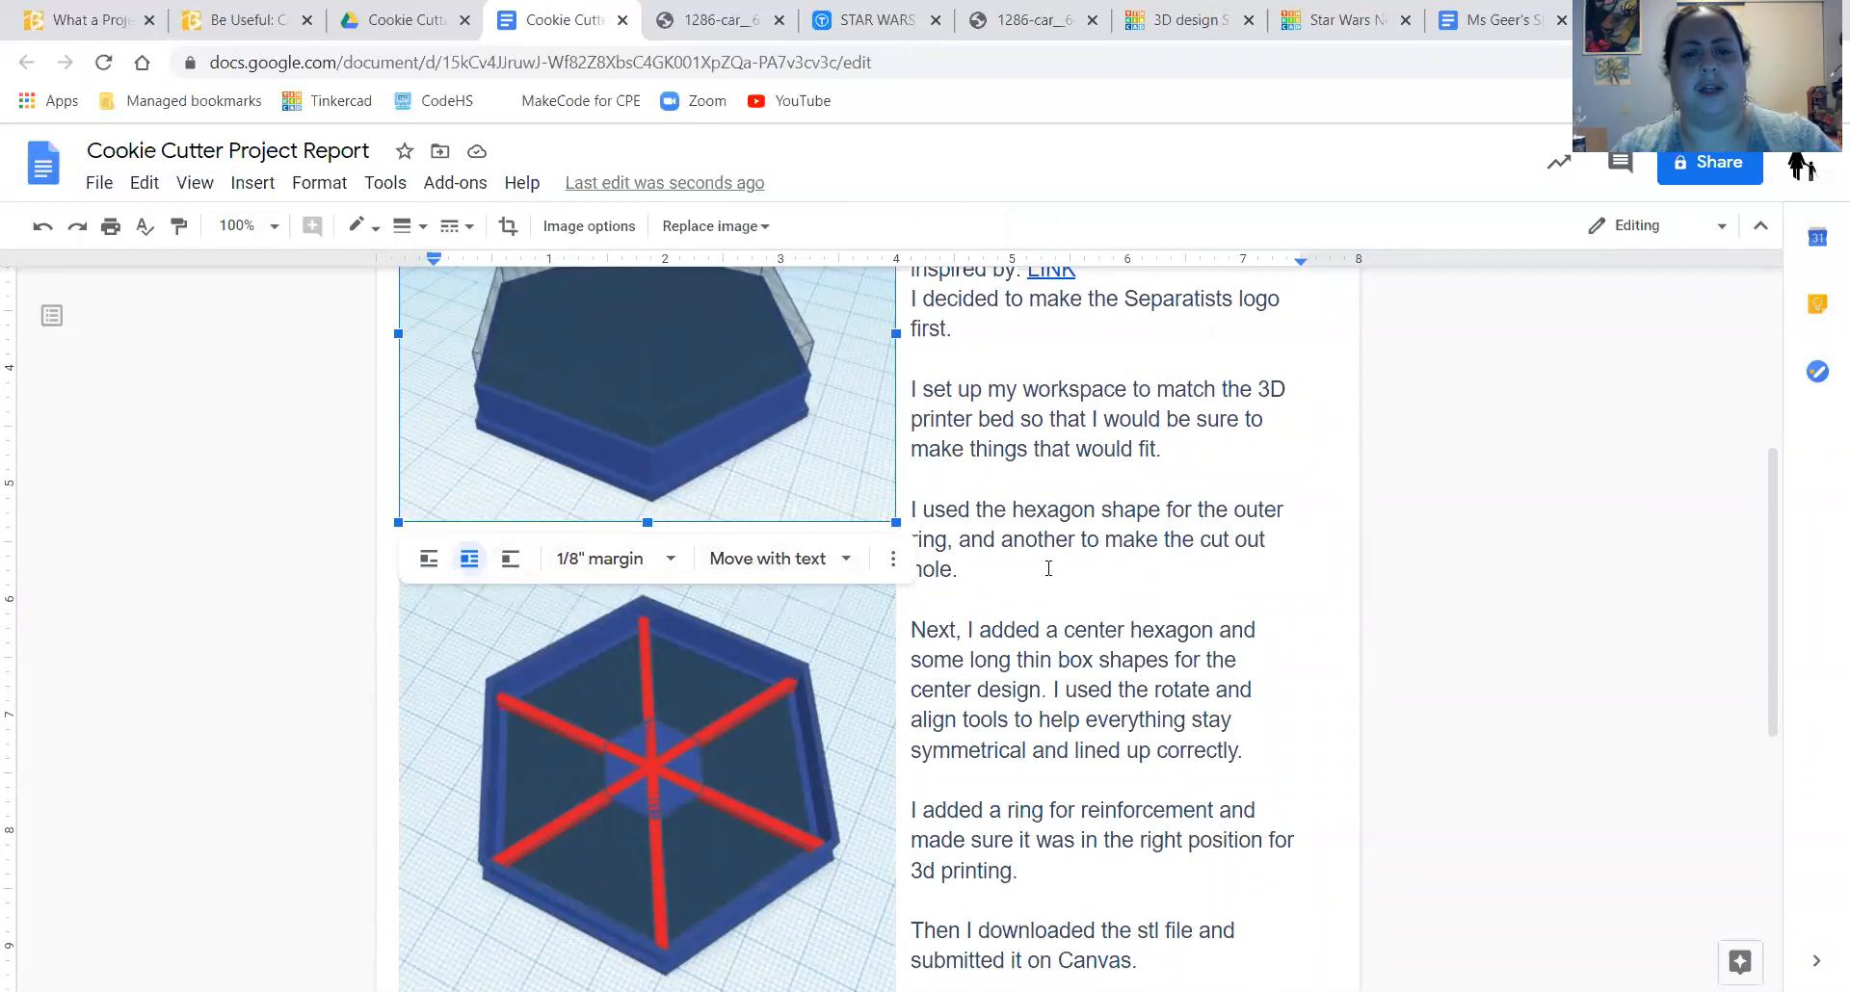
pyautogui.click(1060, 603)
pyautogui.scroll(4, 1060, 616)
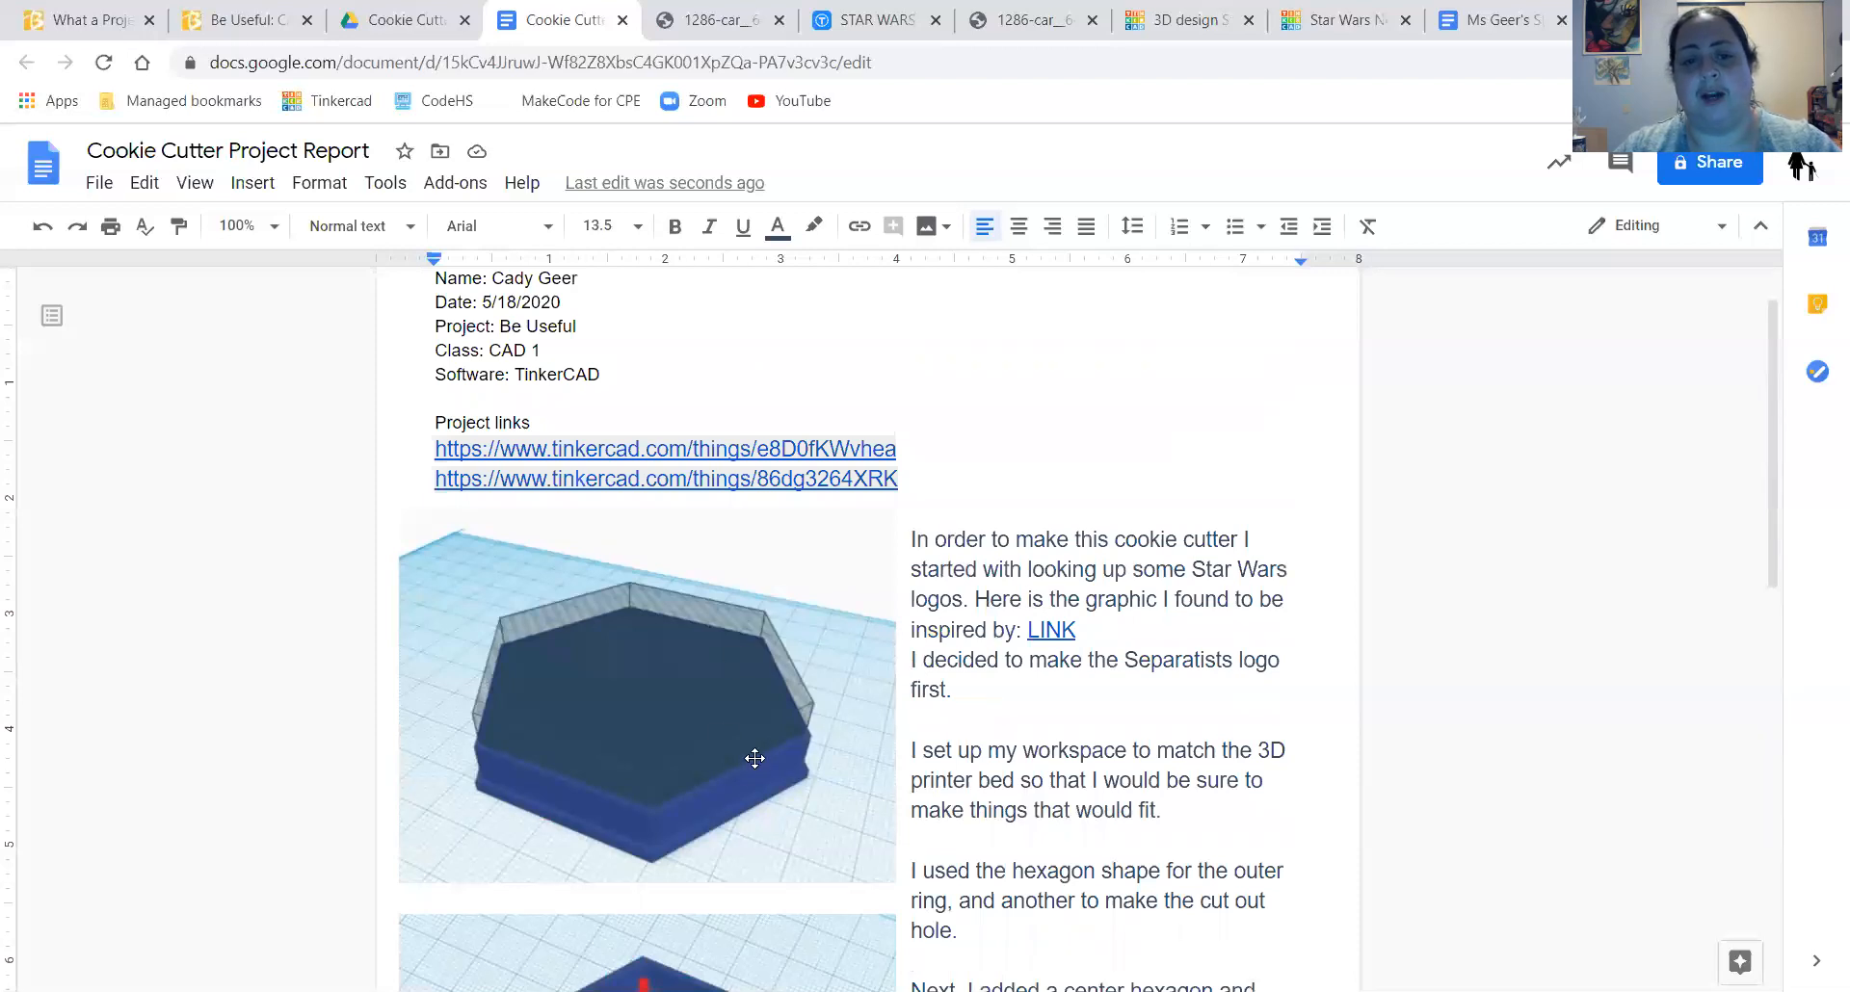
pyautogui.scroll(-3, 754, 758)
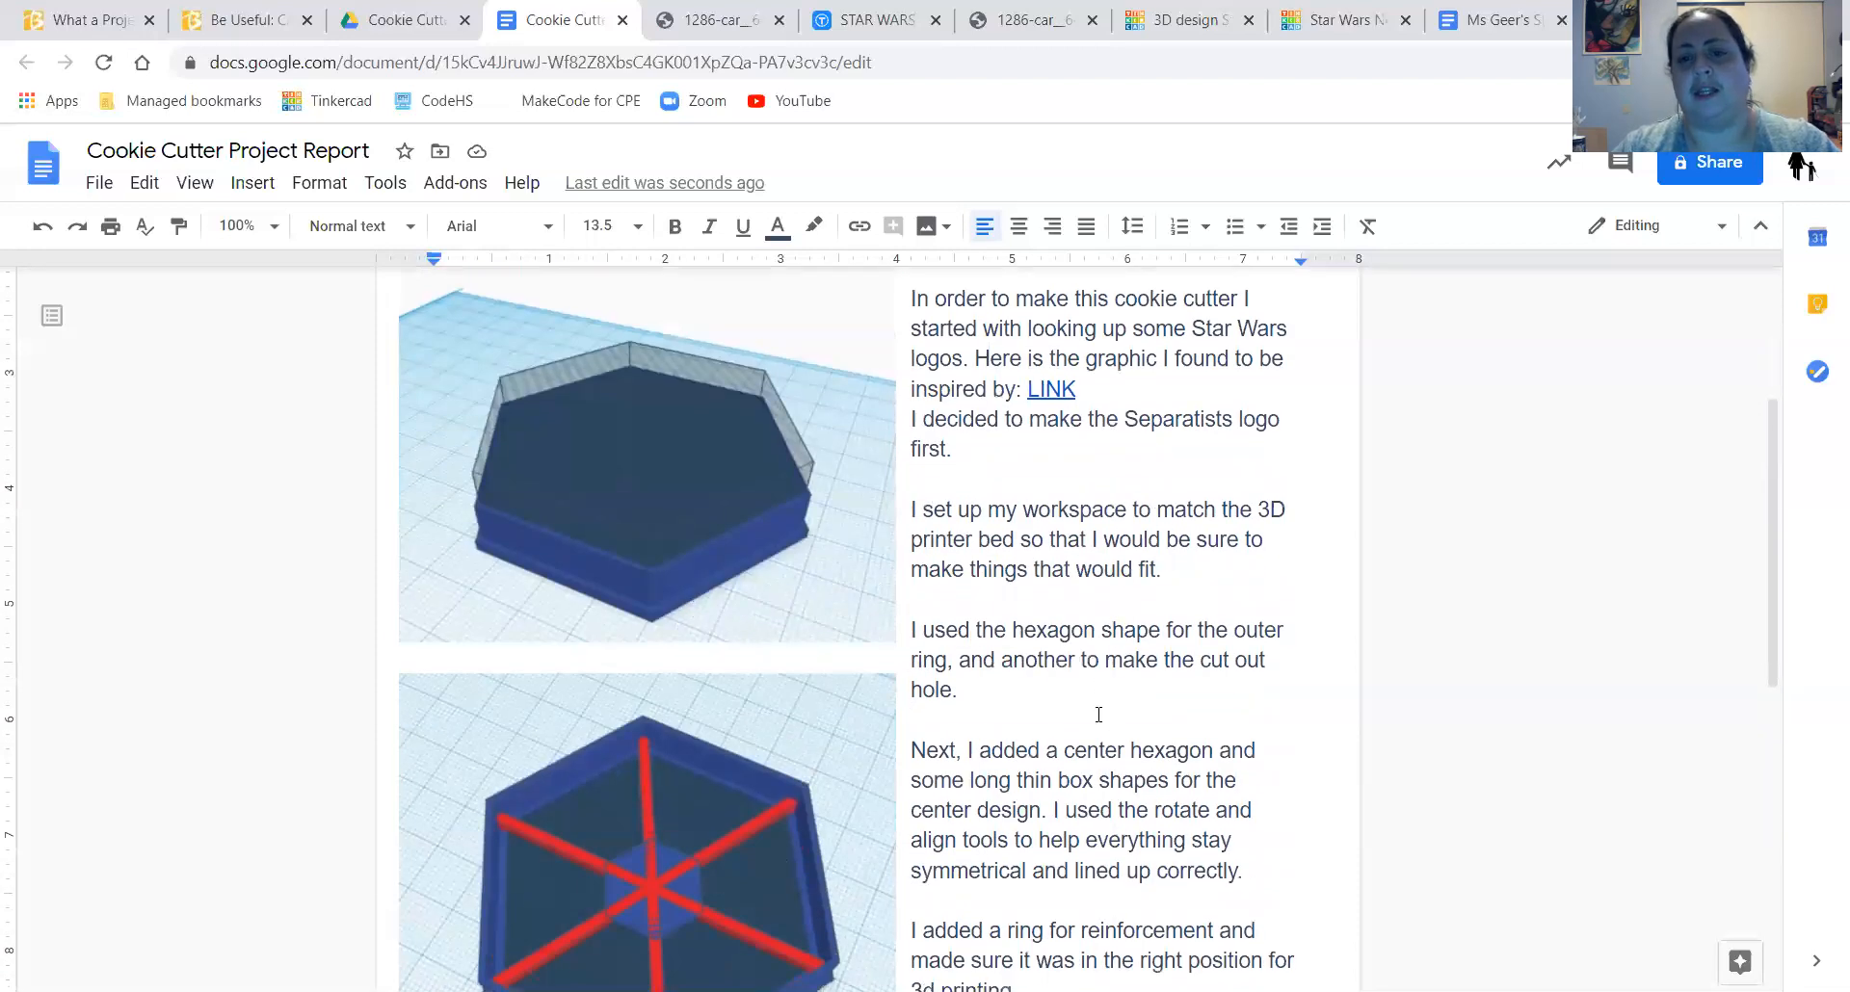
pyautogui.scroll(-6, 1064, 778)
# - Enlarge the finished cookie cutter image to the width of the images above and leave a gap beneath the red-spoked image
pyautogui.click(717, 842)
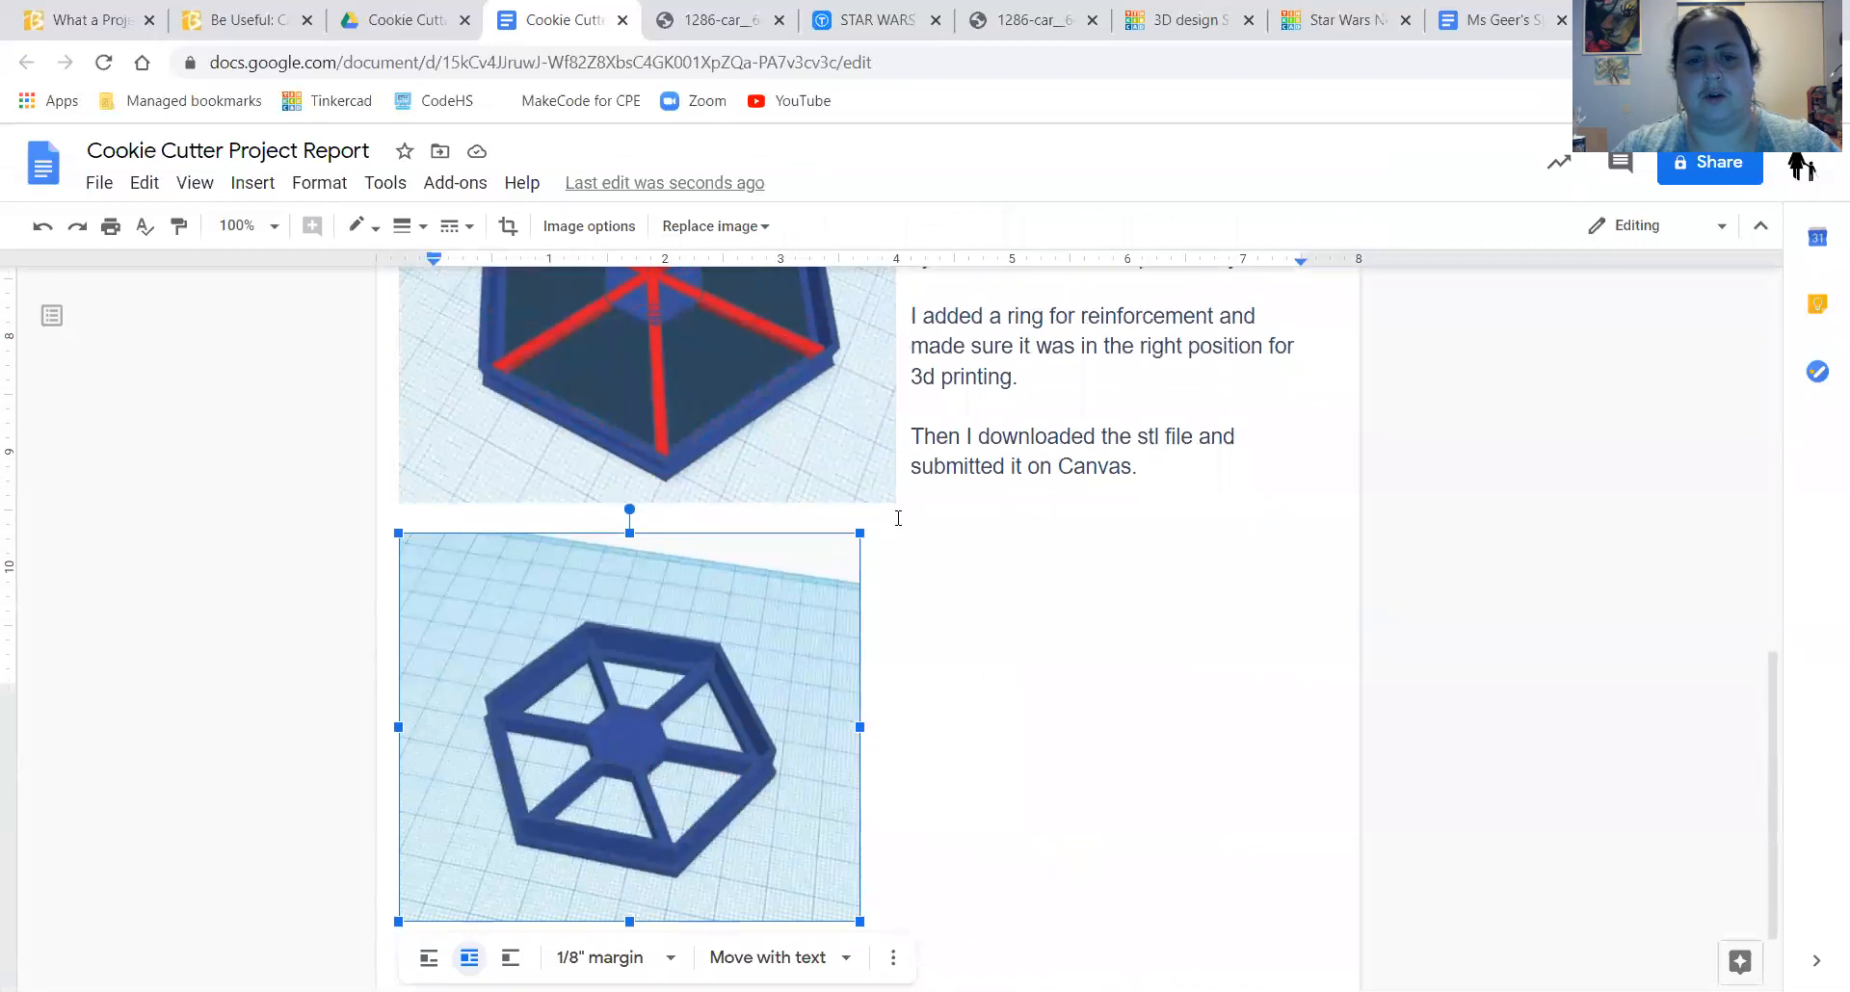
pyautogui.moveTo(854, 532); pyautogui.dragTo(896, 502)
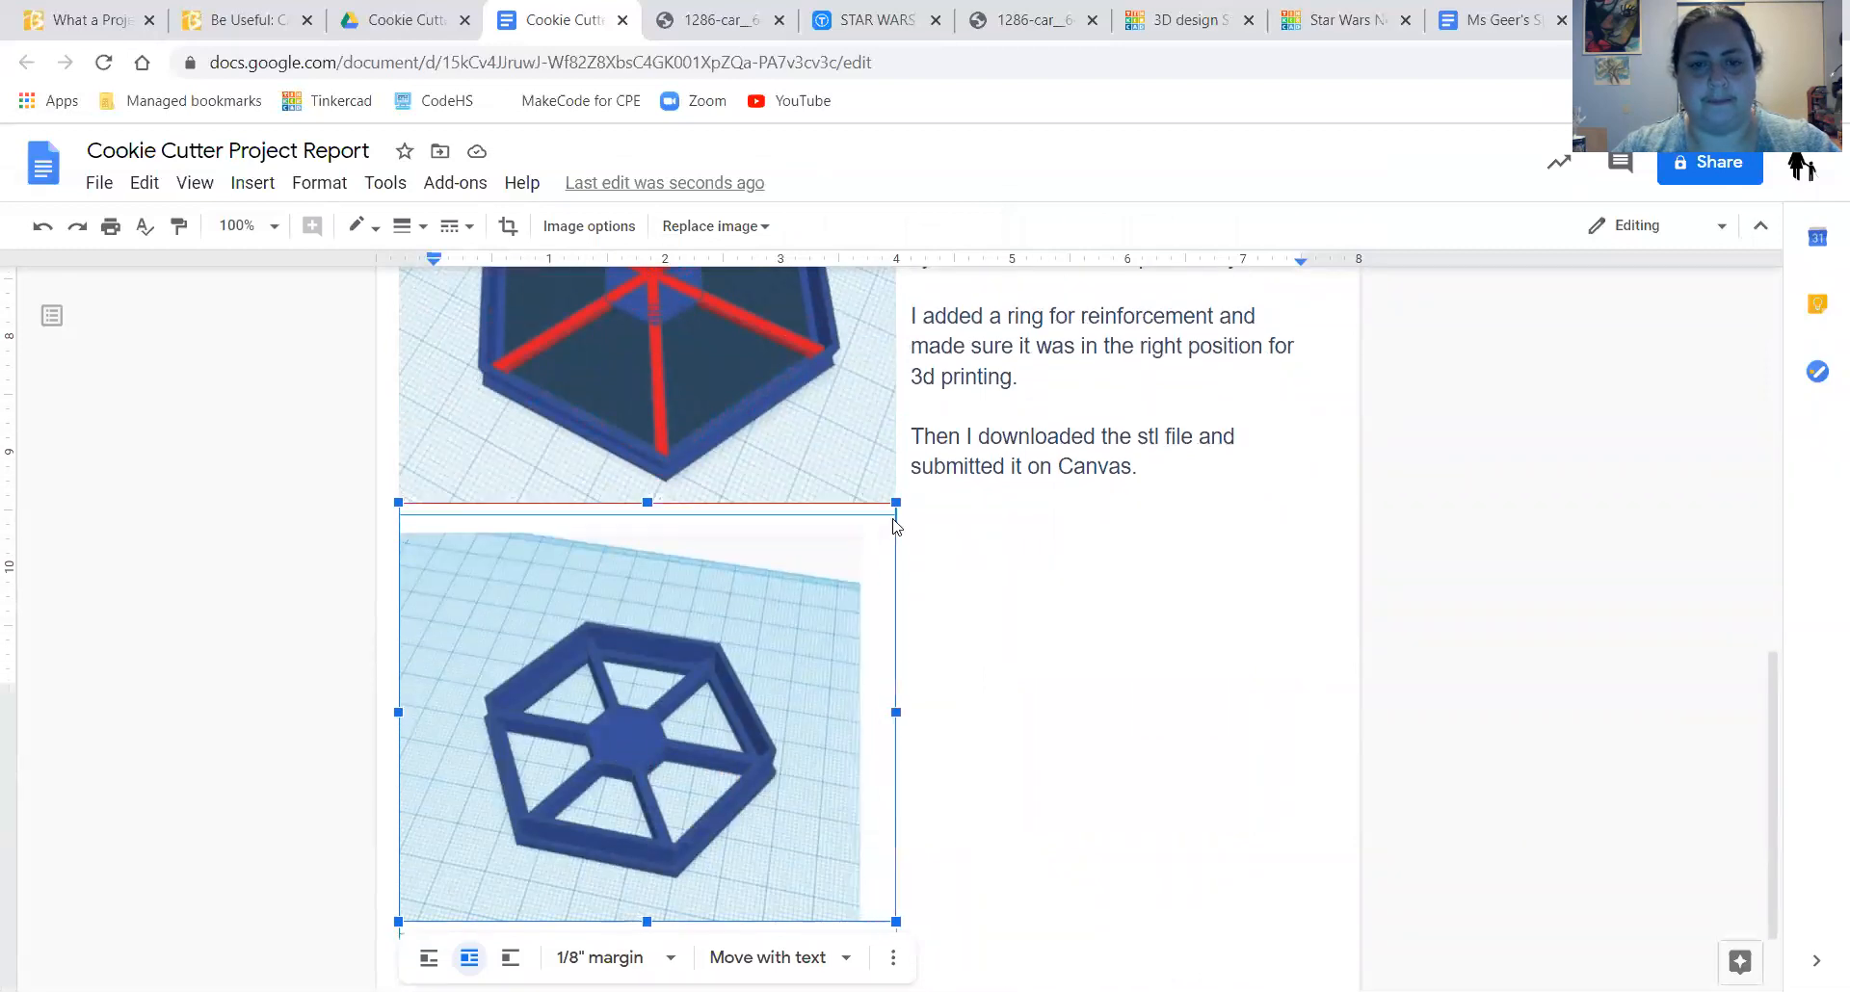
pyautogui.moveTo(795, 636); pyautogui.dragTo(767, 681)
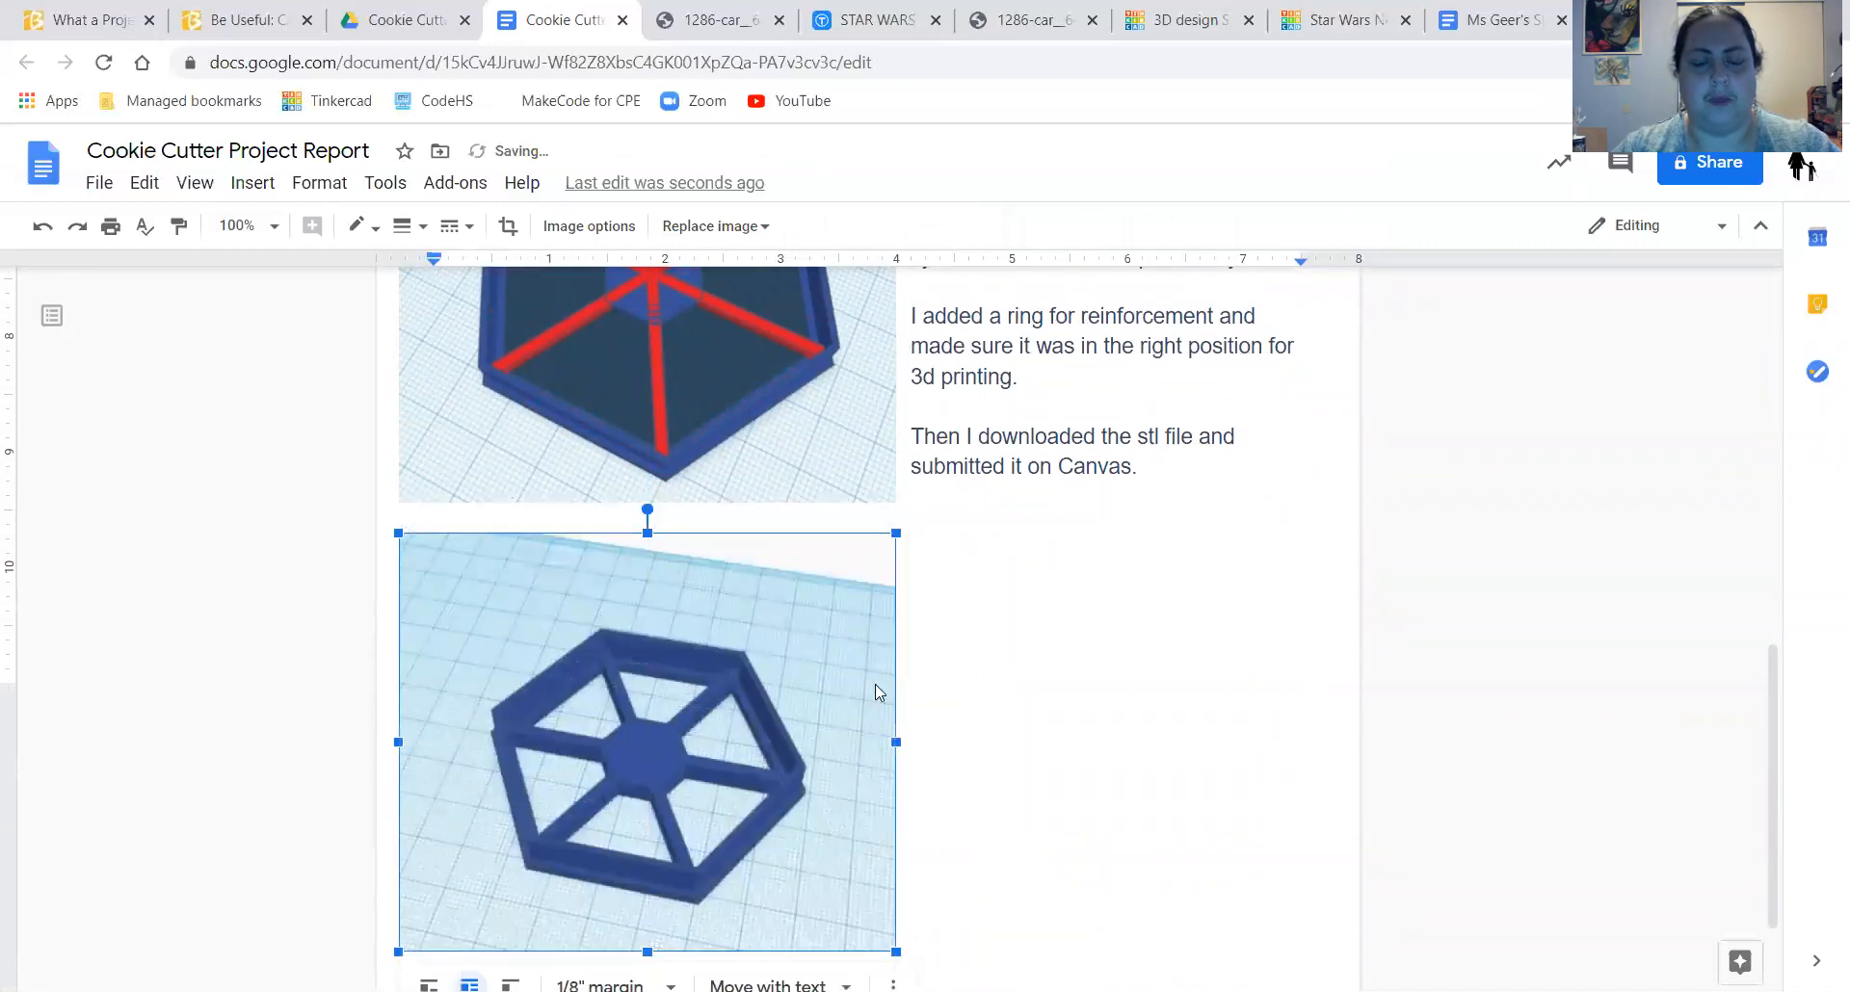
pyautogui.click(1021, 670)
# - Add a separate line reading "Link to stl file" below the sentence about submitting on Canvas
pyautogui.scroll(9, 1042, 714)
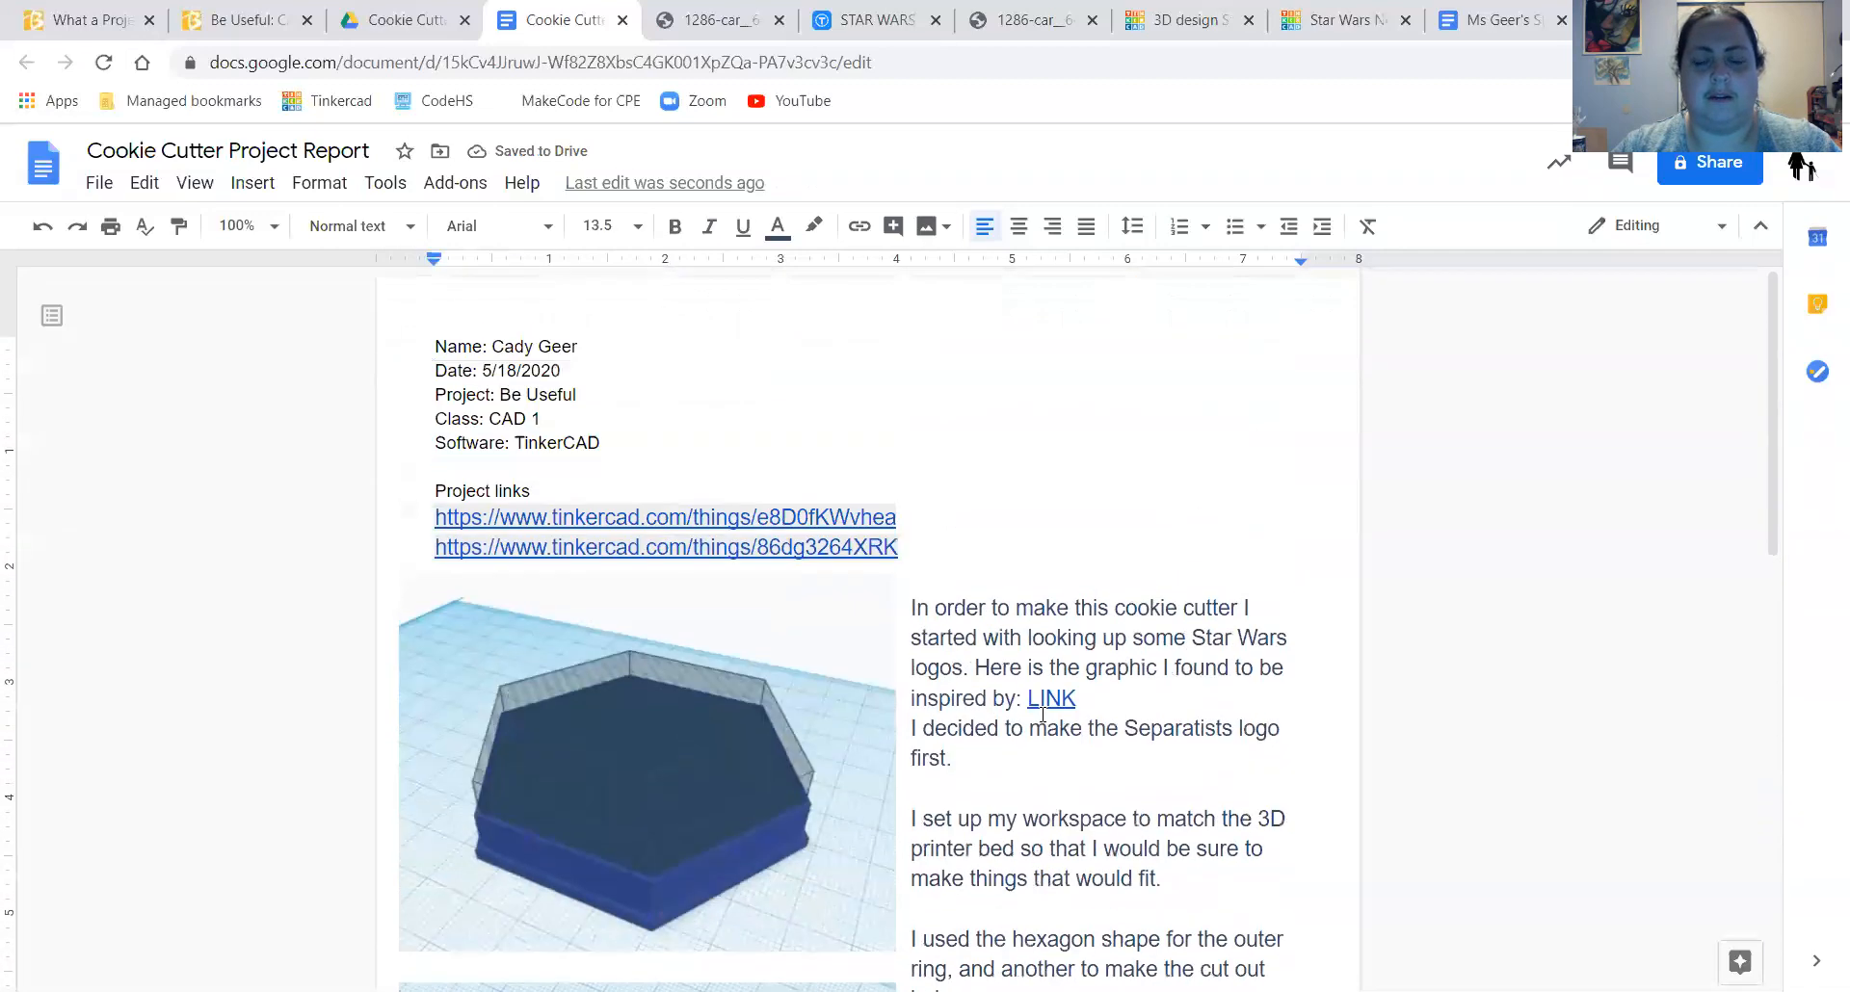
pyautogui.scroll(-5, 759, 606)
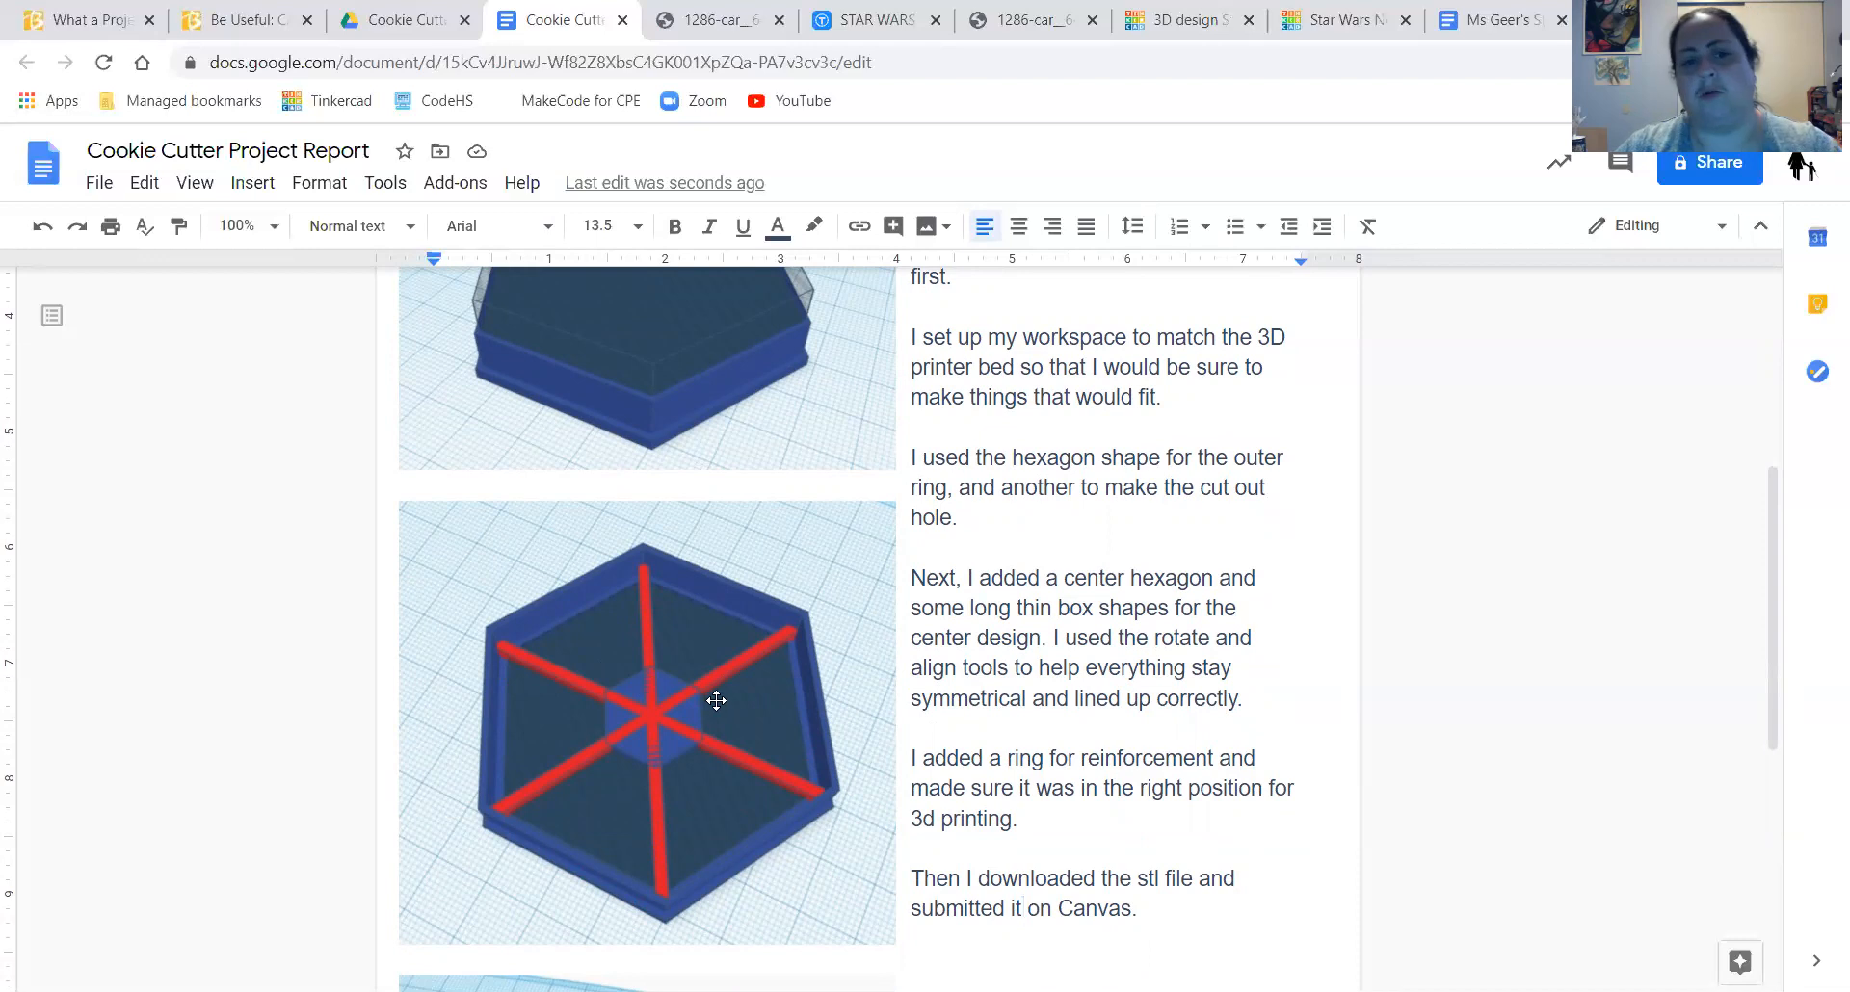
pyautogui.scroll(-4, 1111, 639)
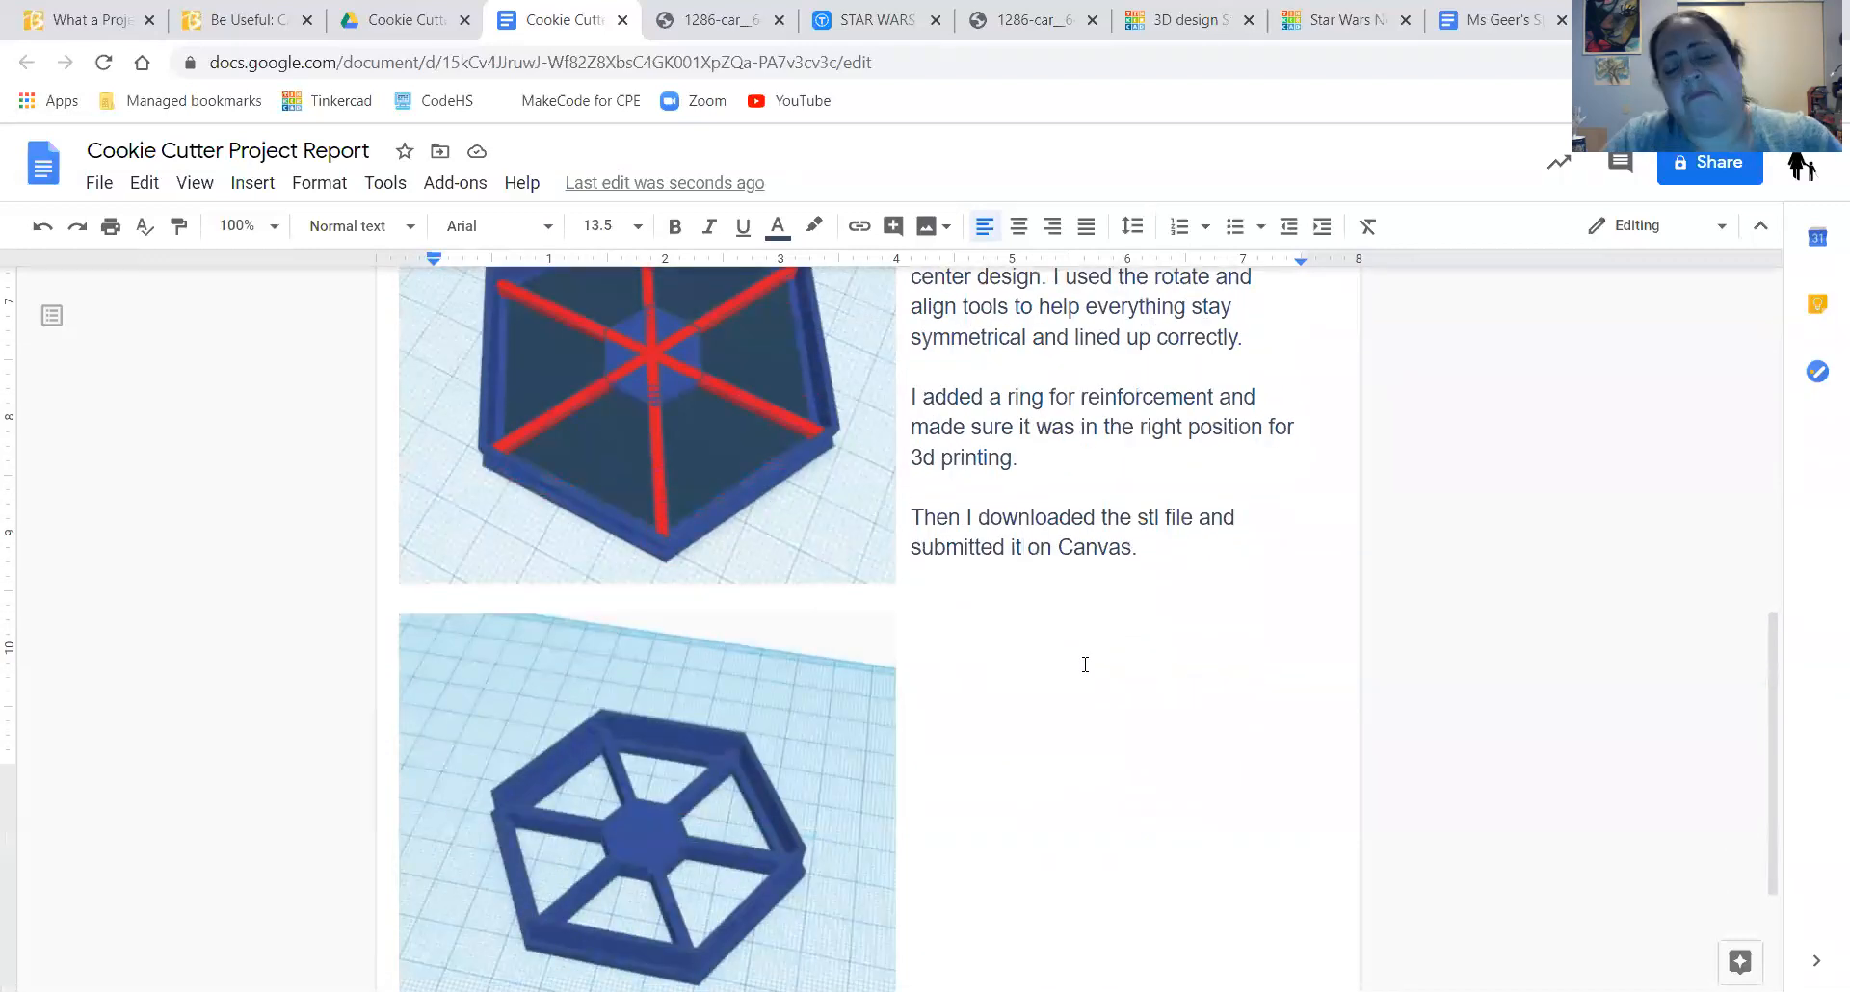
pyautogui.scroll(-2, 1165, 775)
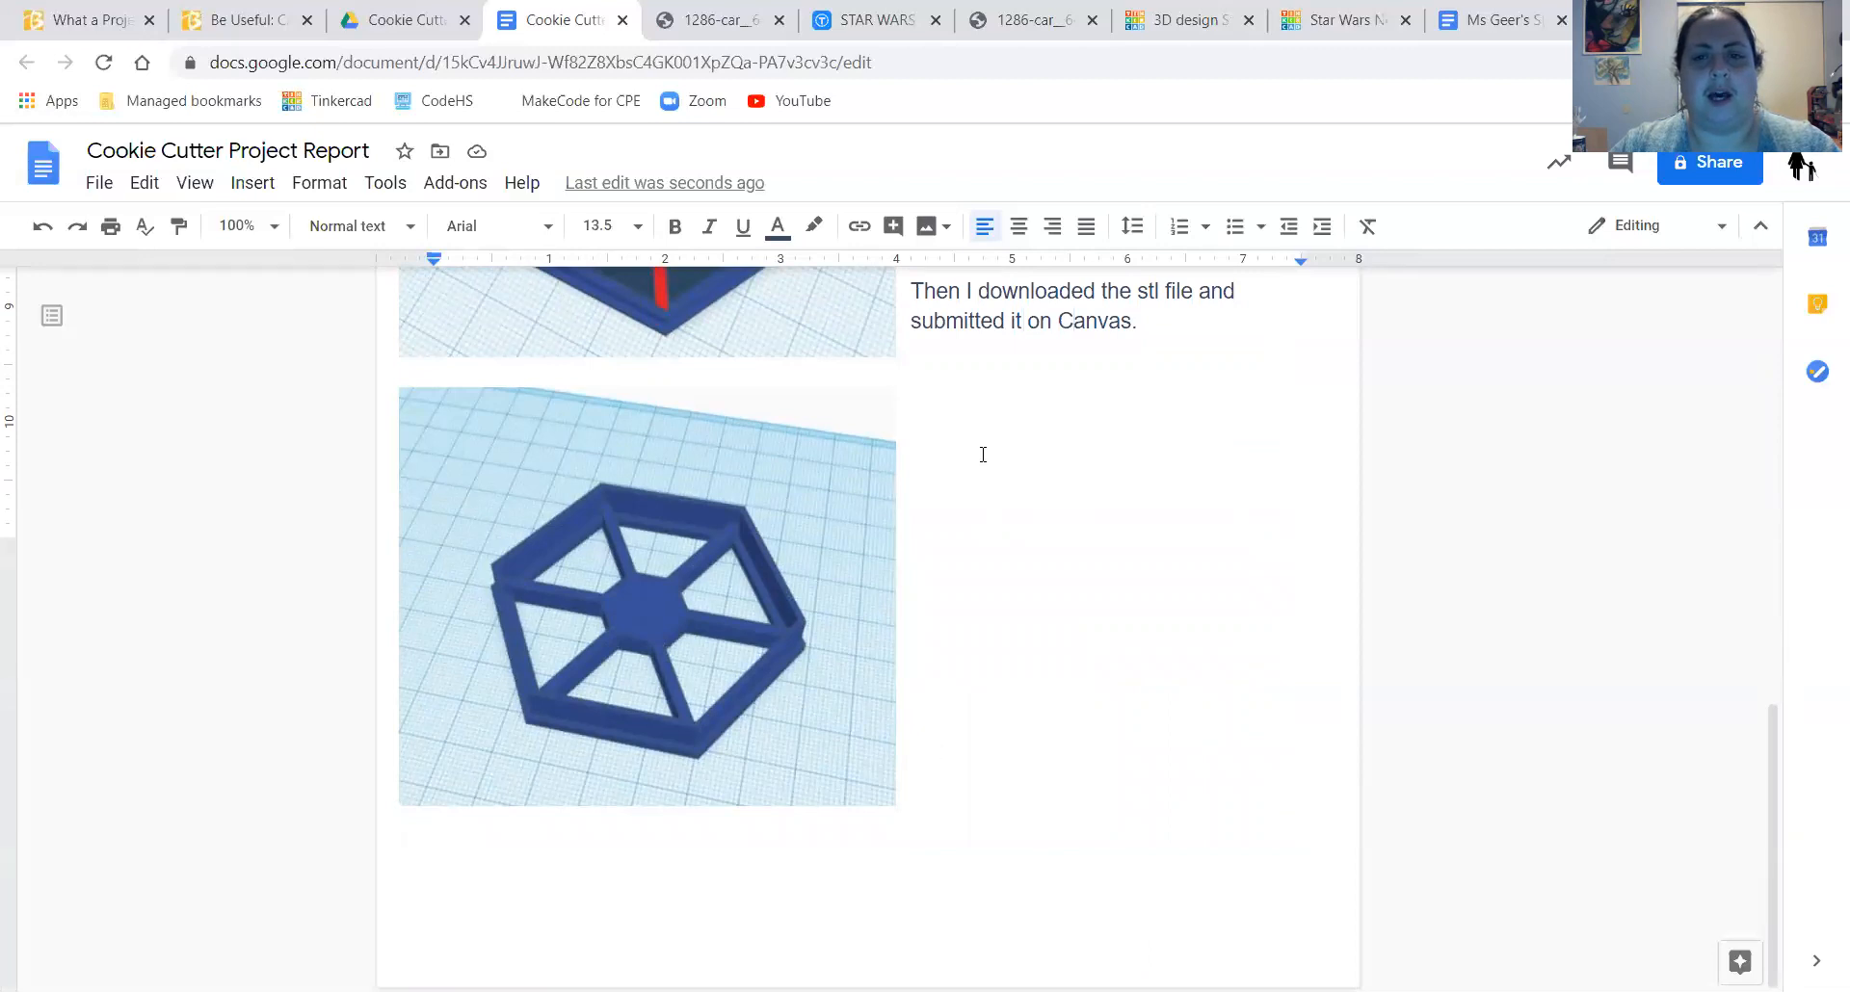
pyautogui.scroll(1, 1023, 528)
pyautogui.doubleClick(1172, 454)
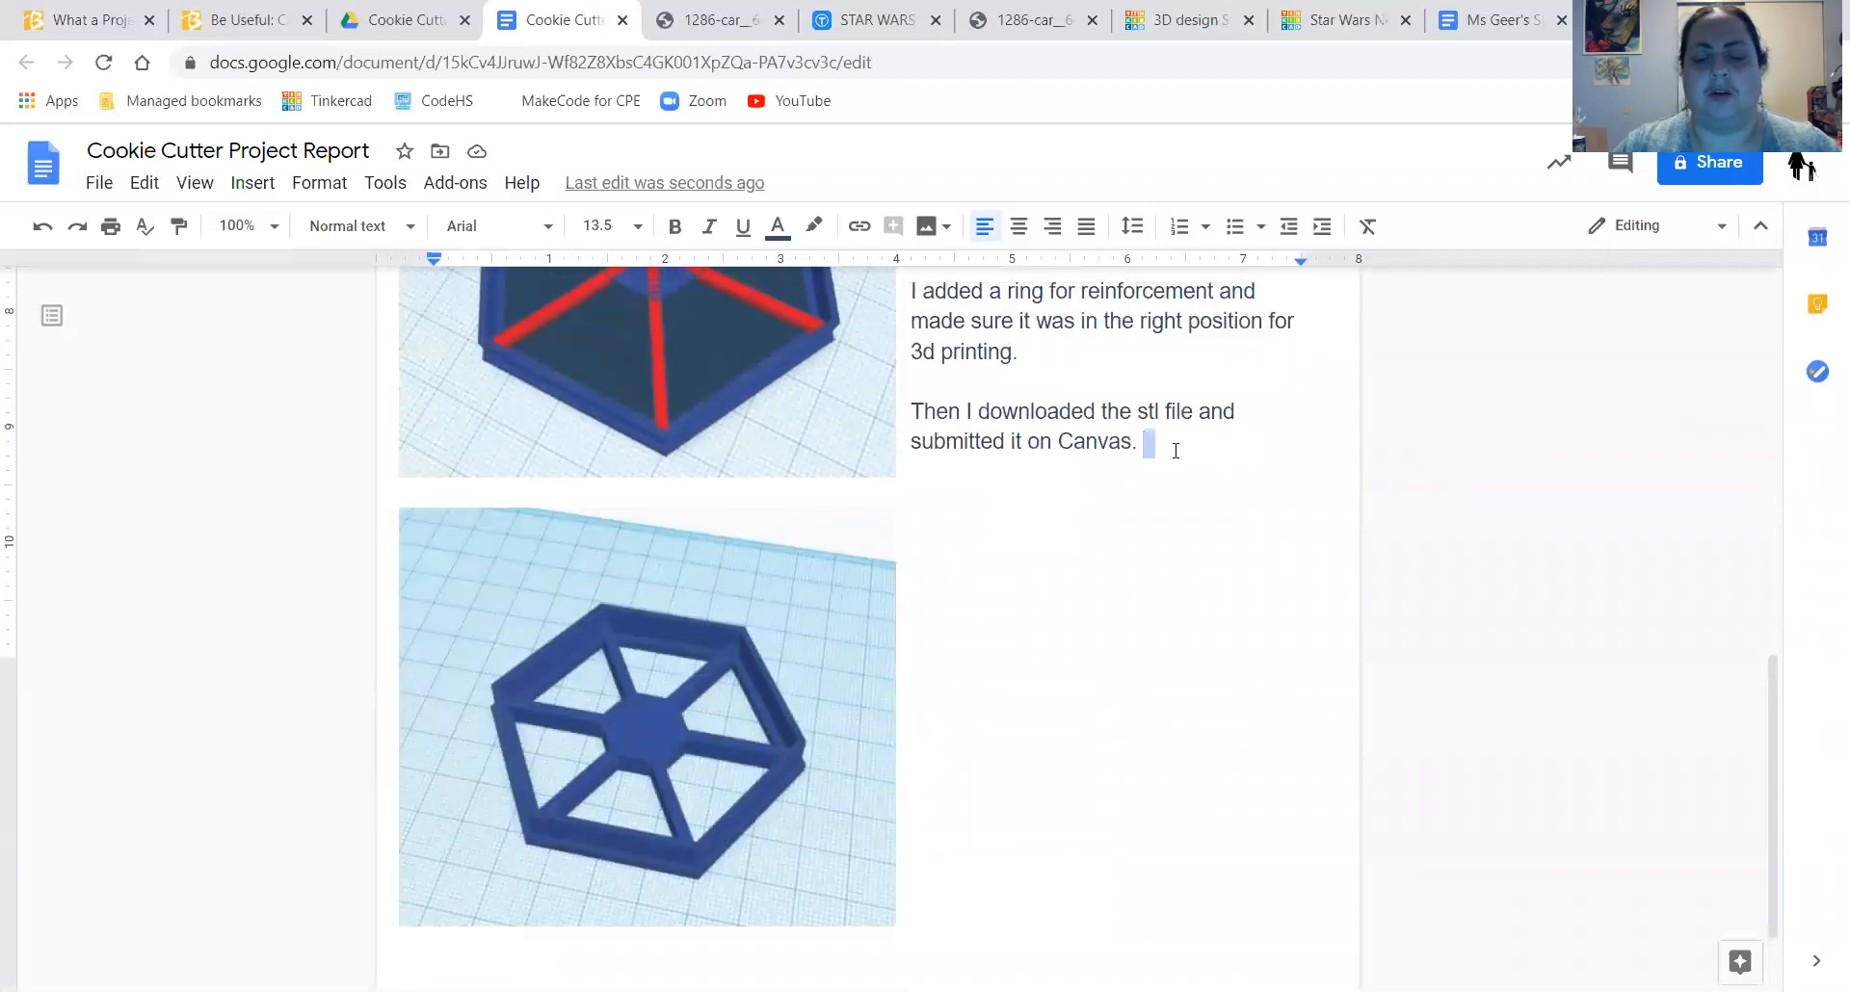
pyautogui.press('Return')
pyautogui.write('Link to')
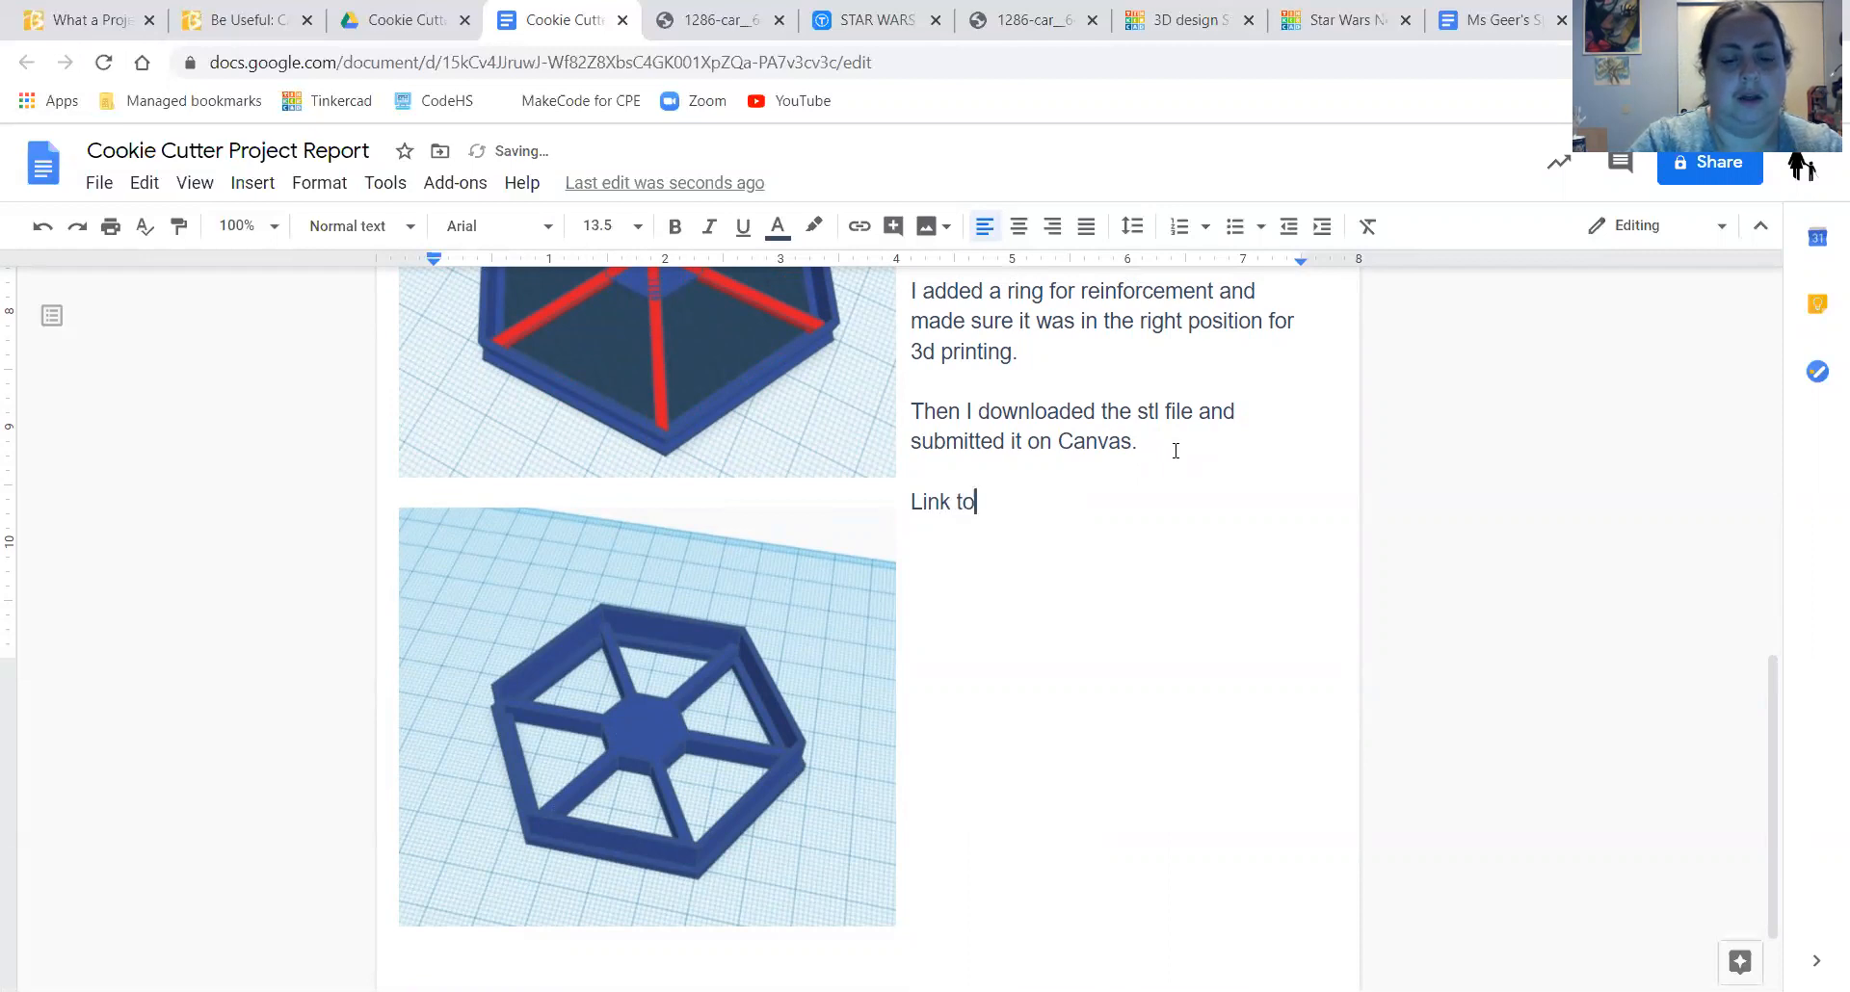
pyautogui.write(' stl file')
# - Switch to the Cookie Cutter Project folder in Google Drive and copy the sharing link of Star Wars Separatists Cookie Cutter.stl
pyautogui.click(345, 25)
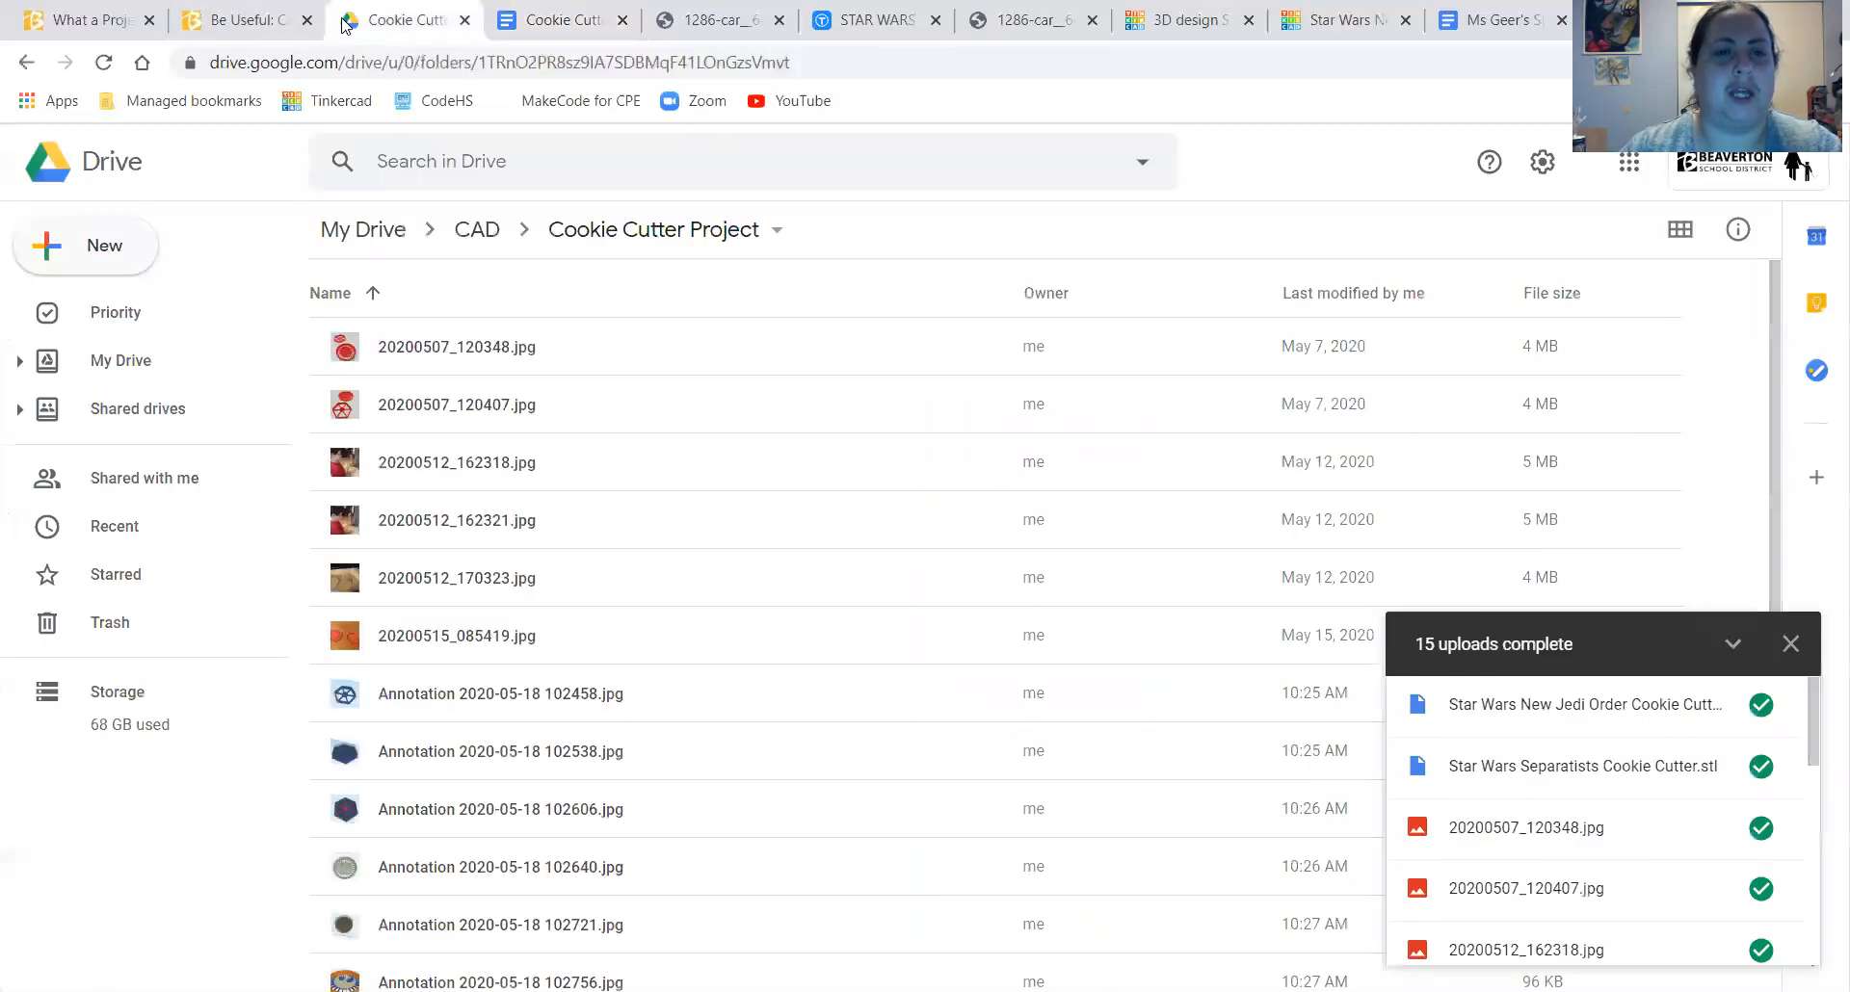
pyautogui.scroll(-3, 575, 546)
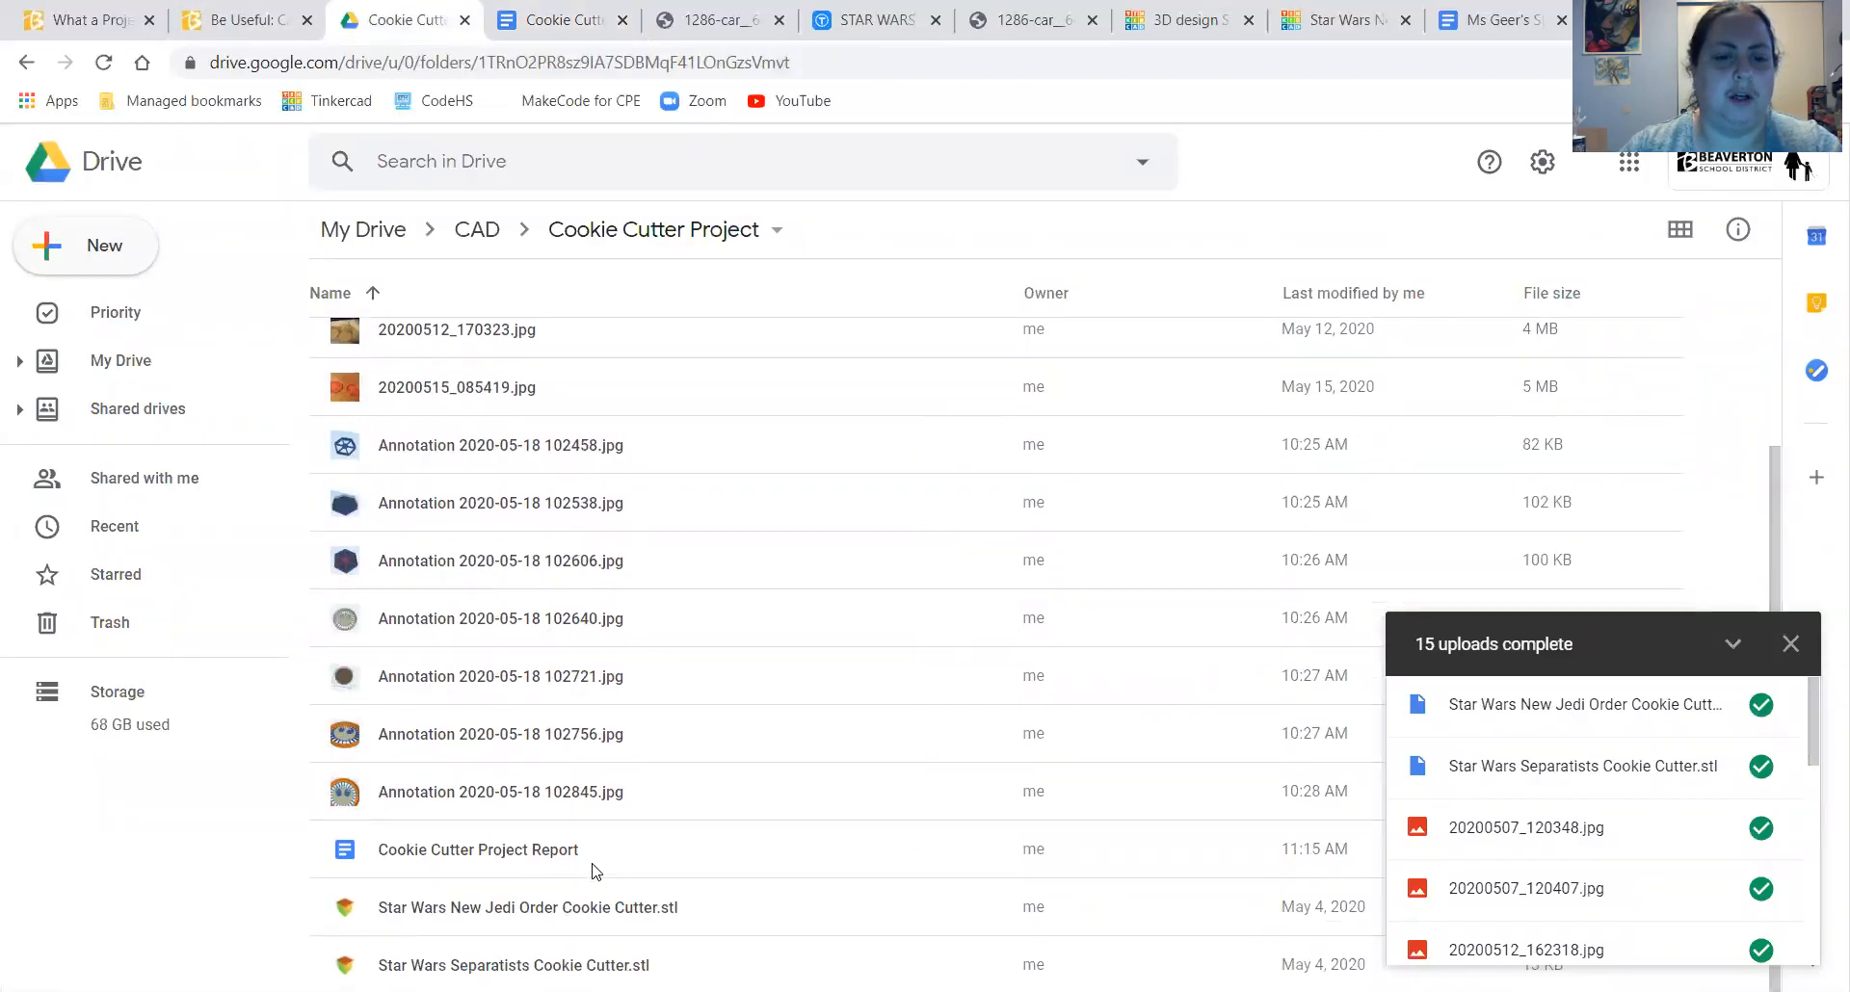
pyautogui.click(596, 964)
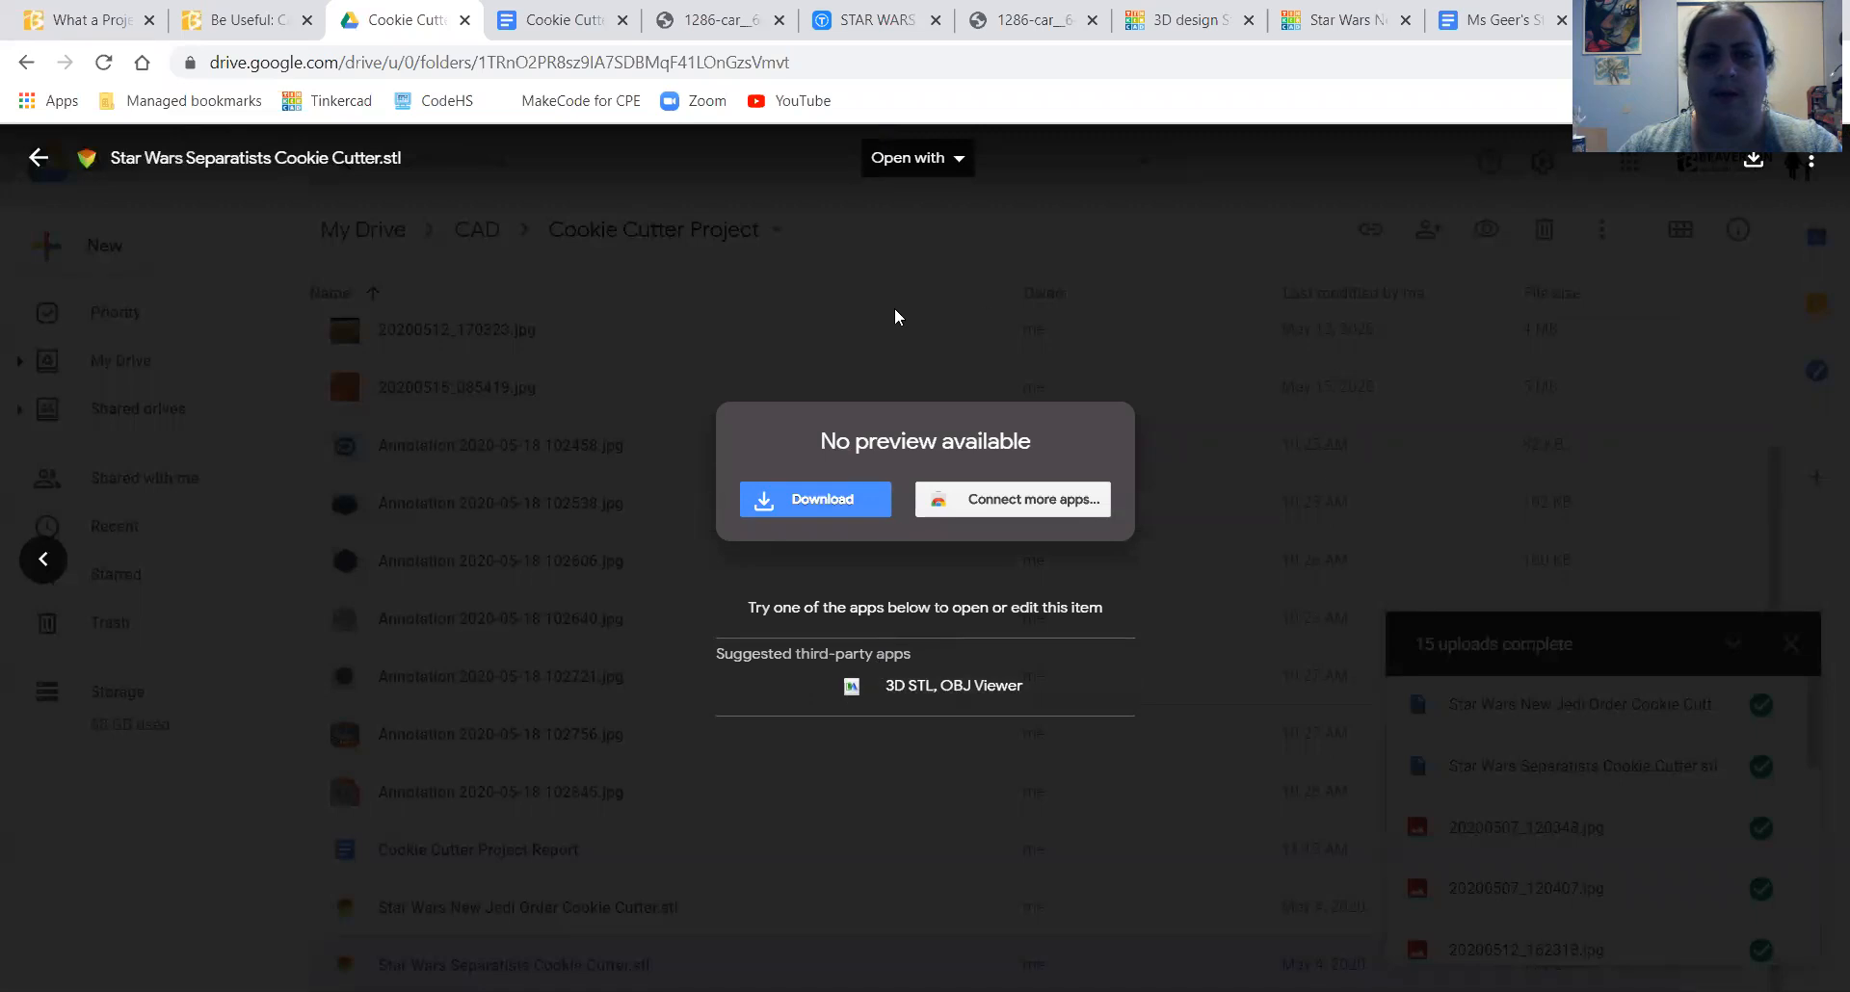
pyautogui.click(348, 359)
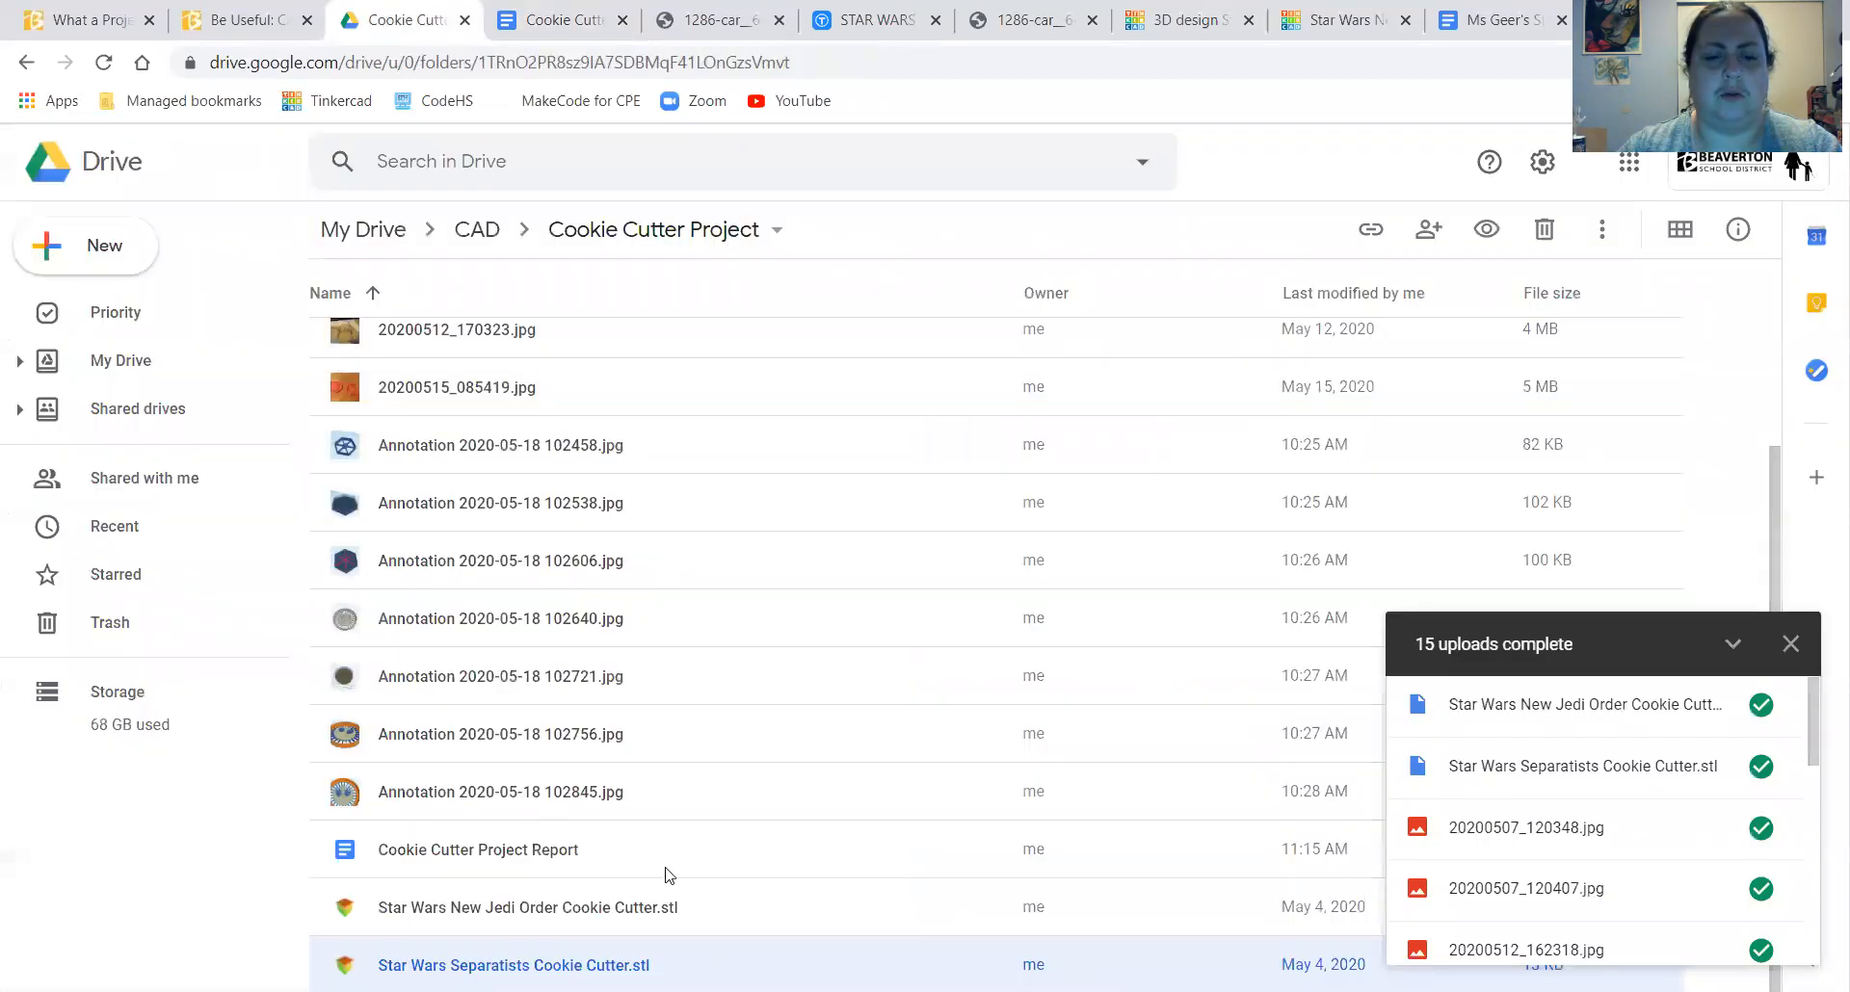
pyautogui.rightClick(858, 963)
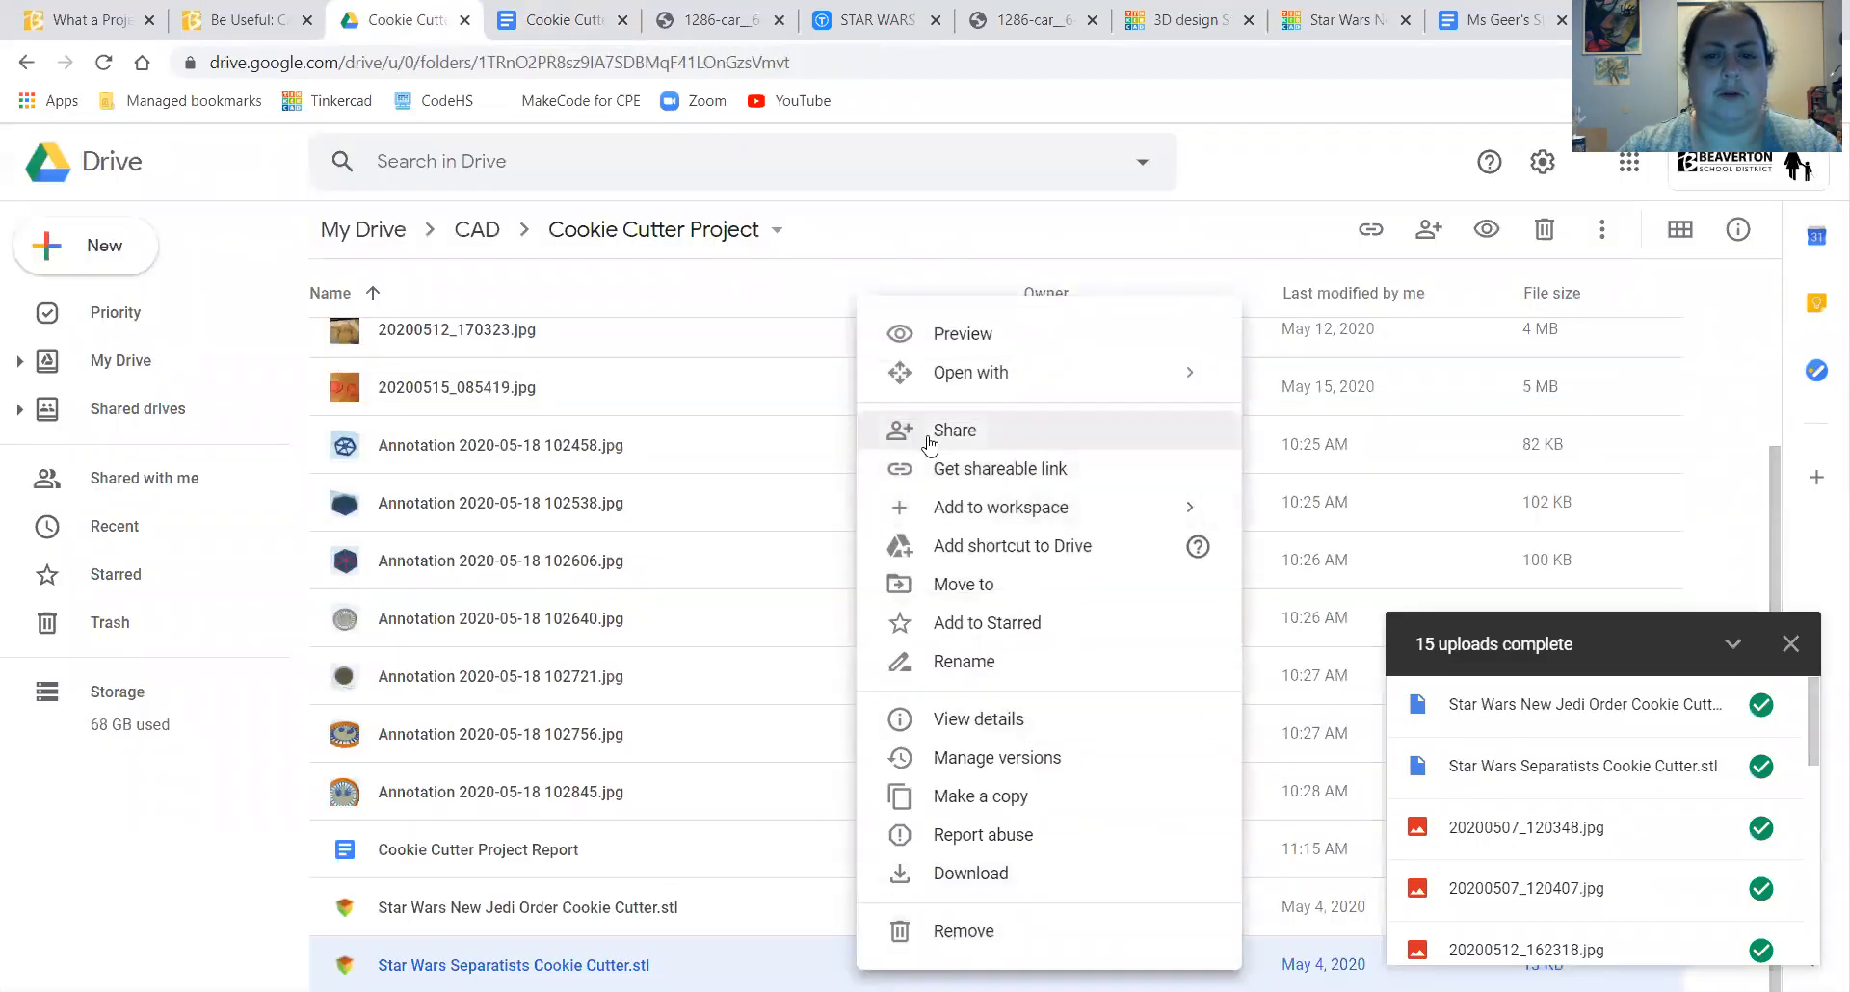
pyautogui.click(893, 430)
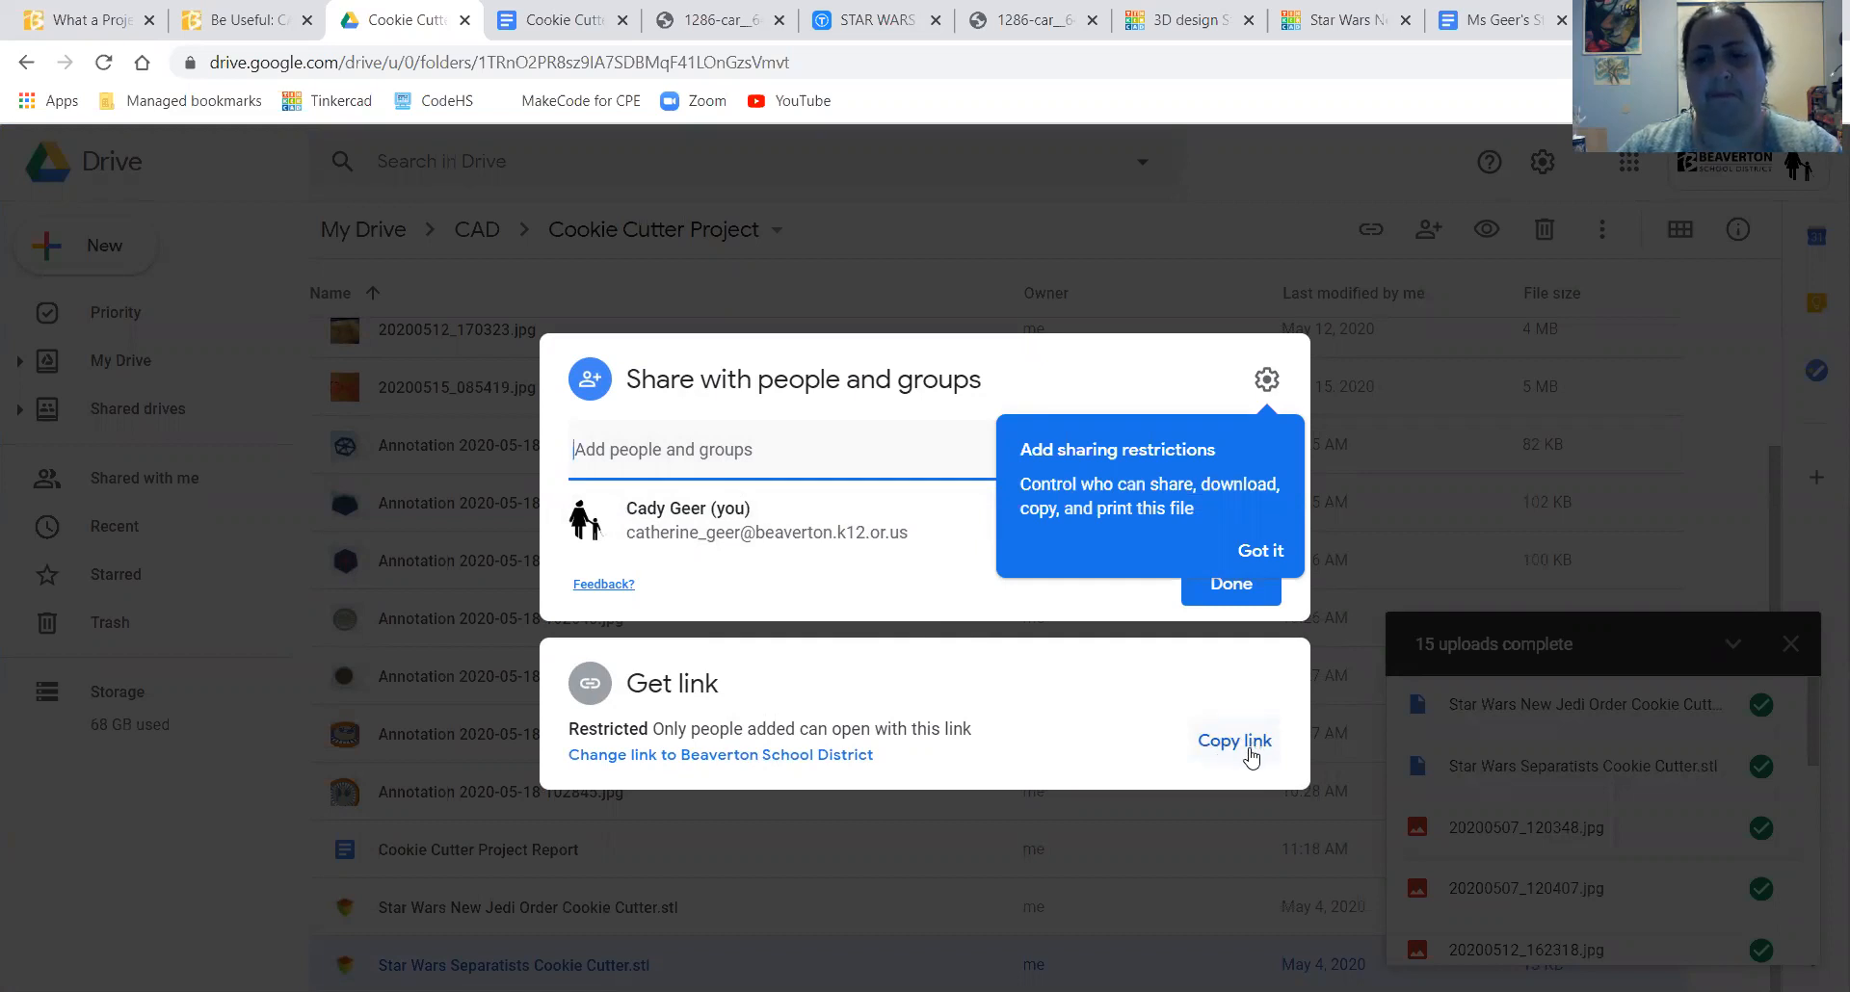
pyautogui.click(1236, 742)
# - Return to the Cookie Cutter Project Report and link the "Link to stl file" text to the copied sharing link
pyautogui.click(554, 20)
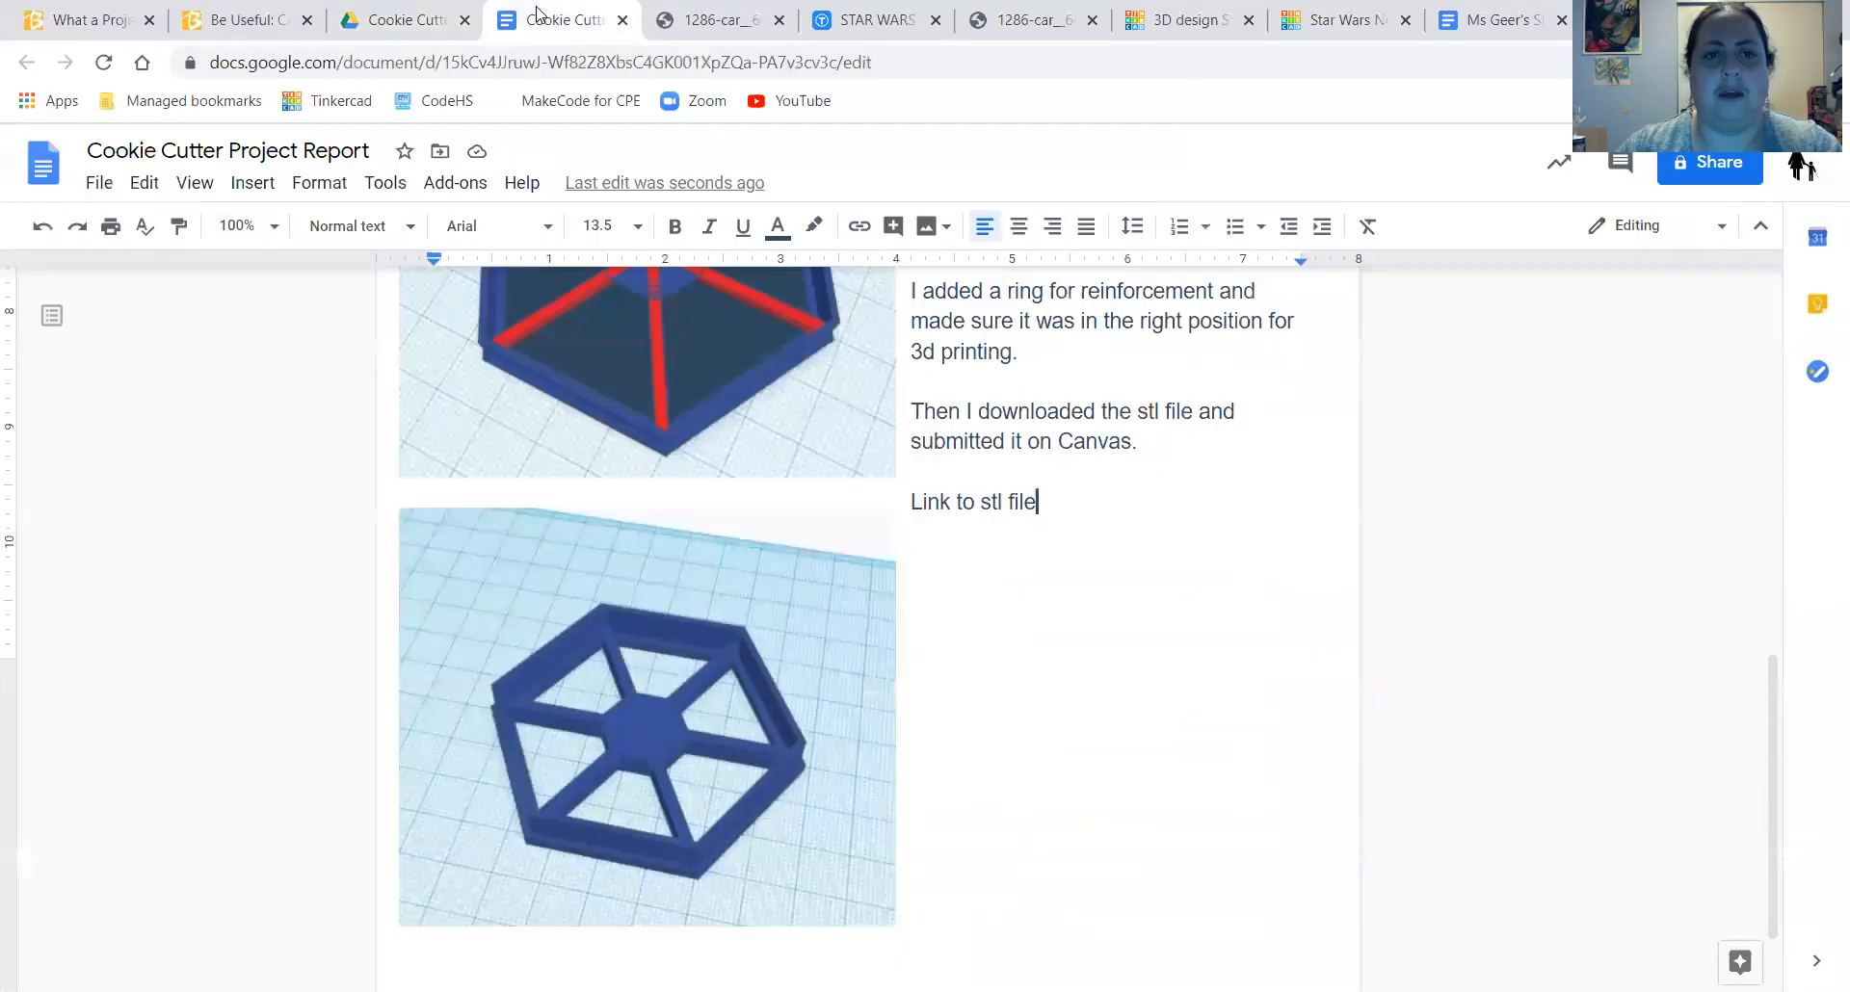
pyautogui.moveTo(1052, 501); pyautogui.dragTo(944, 487)
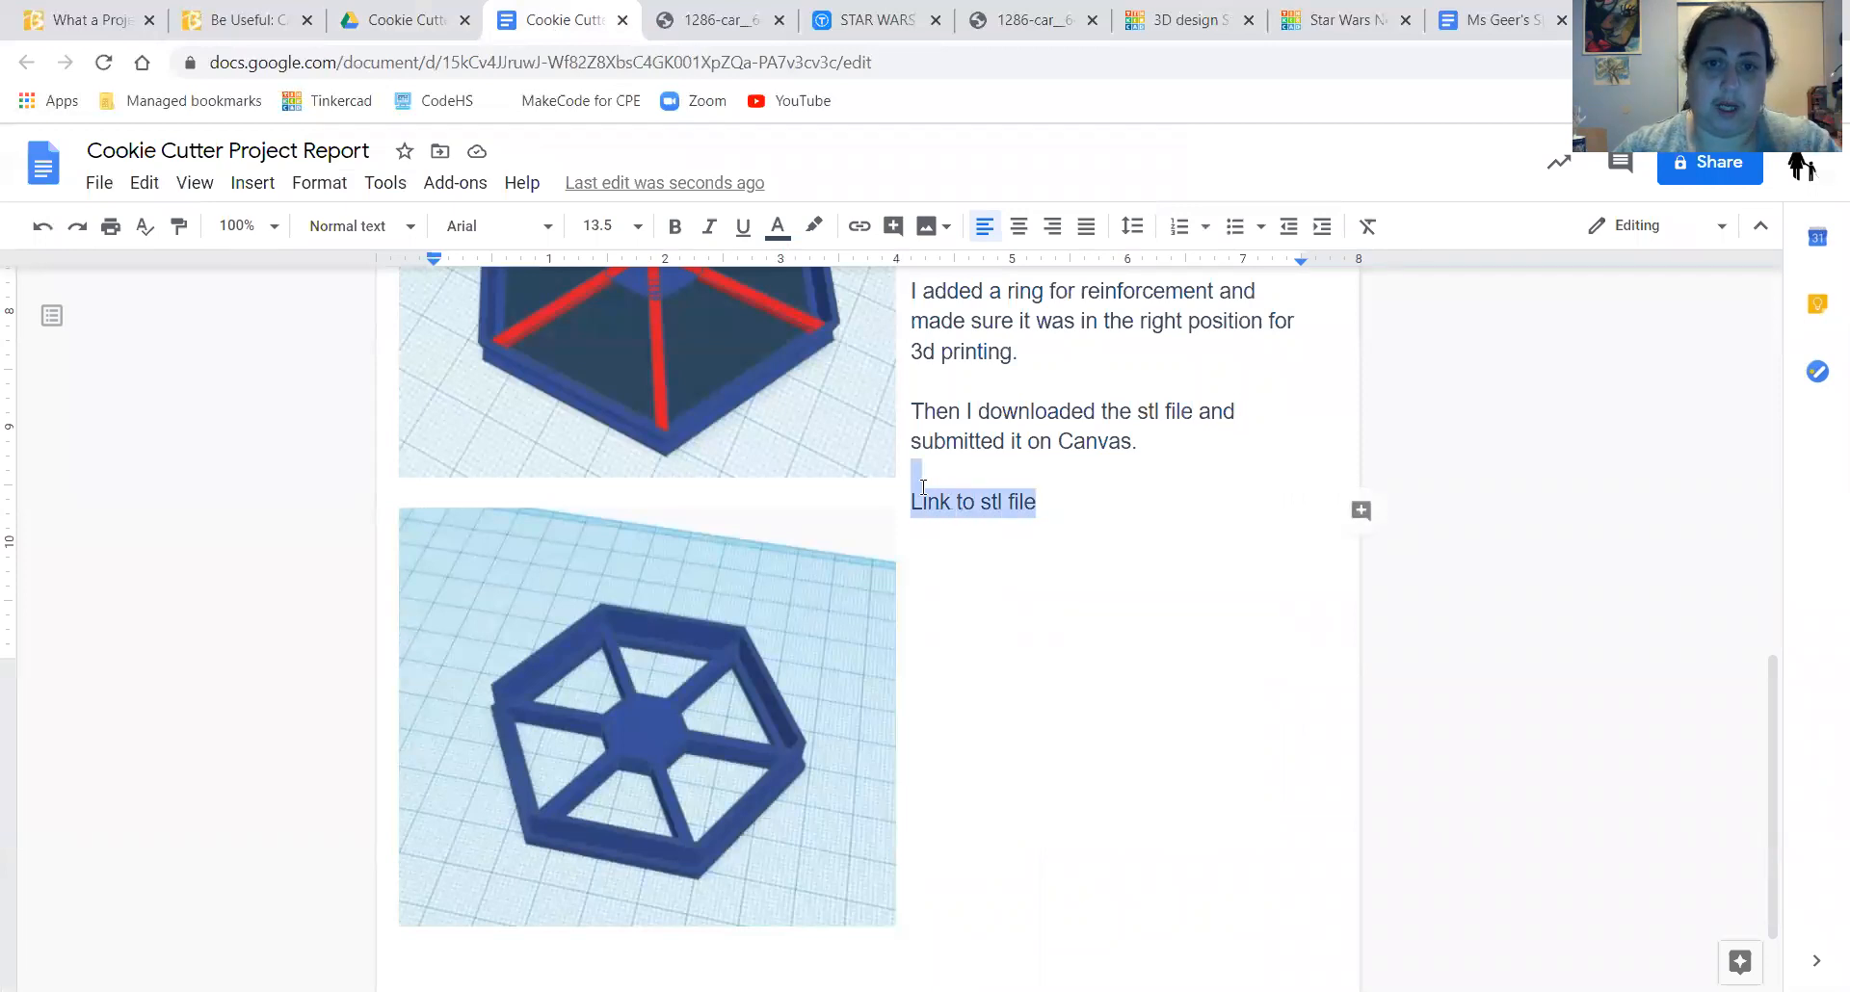
pyautogui.click(859, 227)
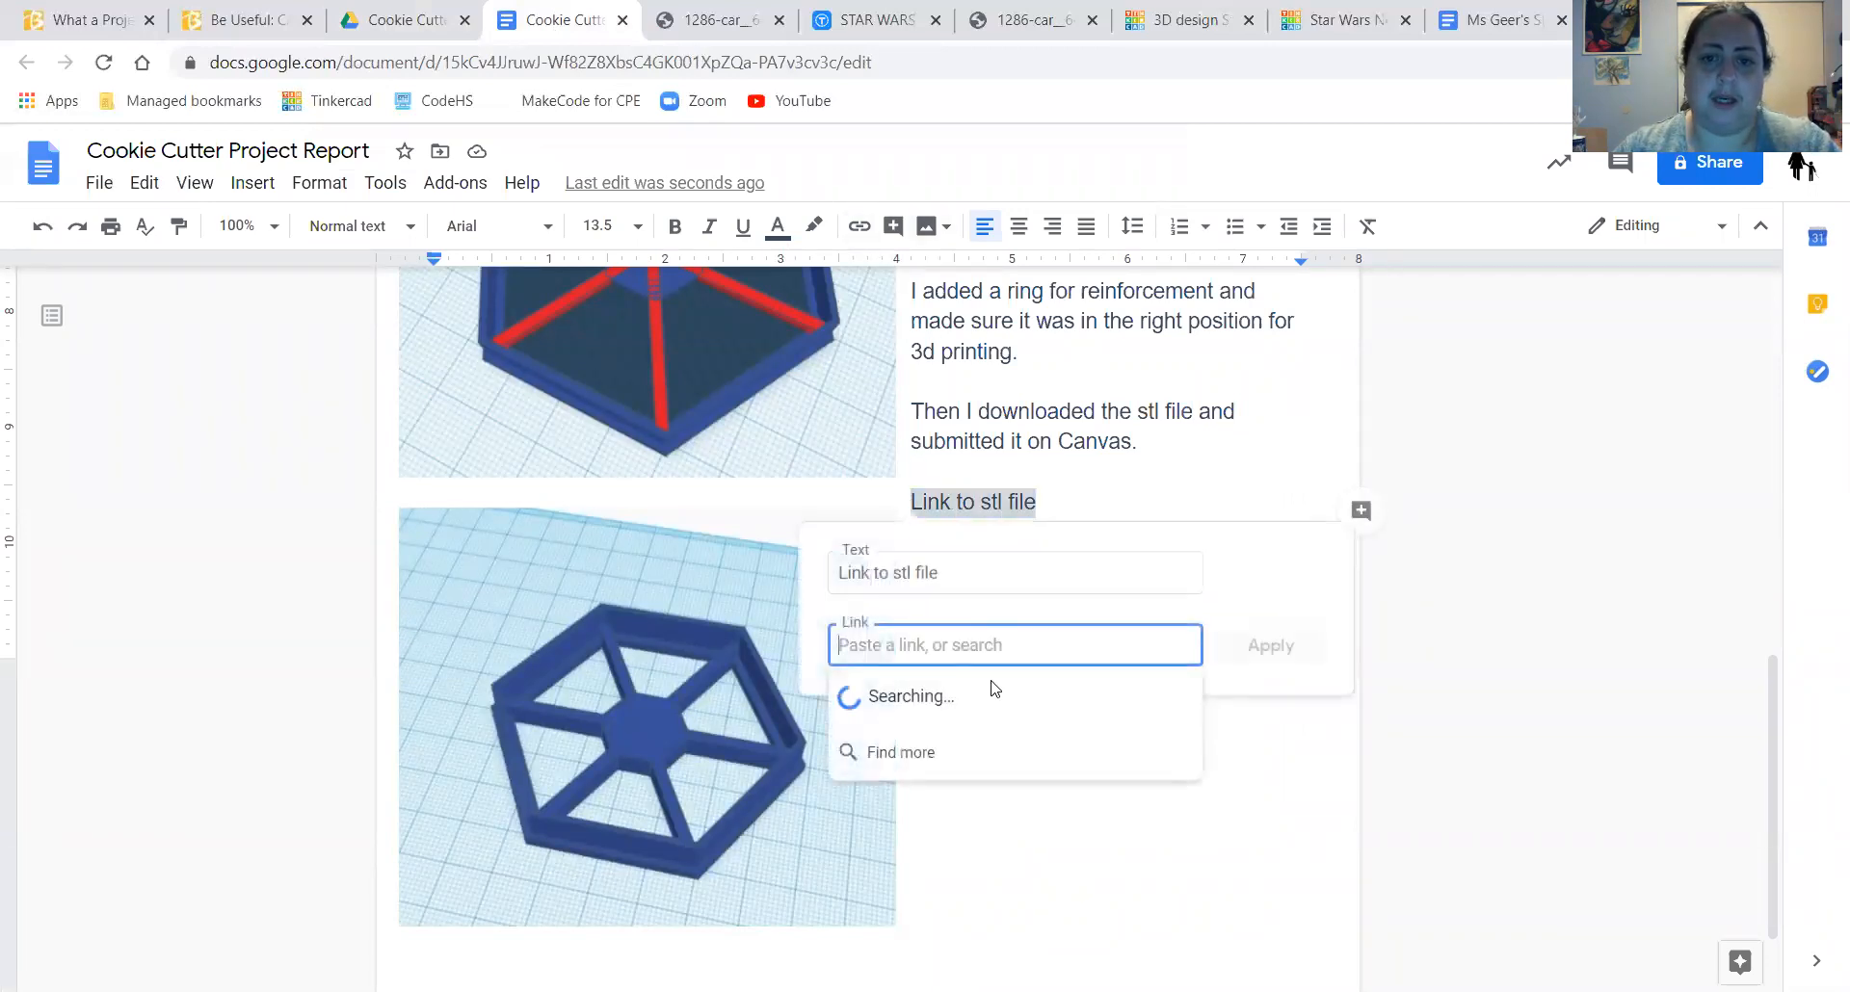
pyautogui.hotkey('ctrl', 'v')
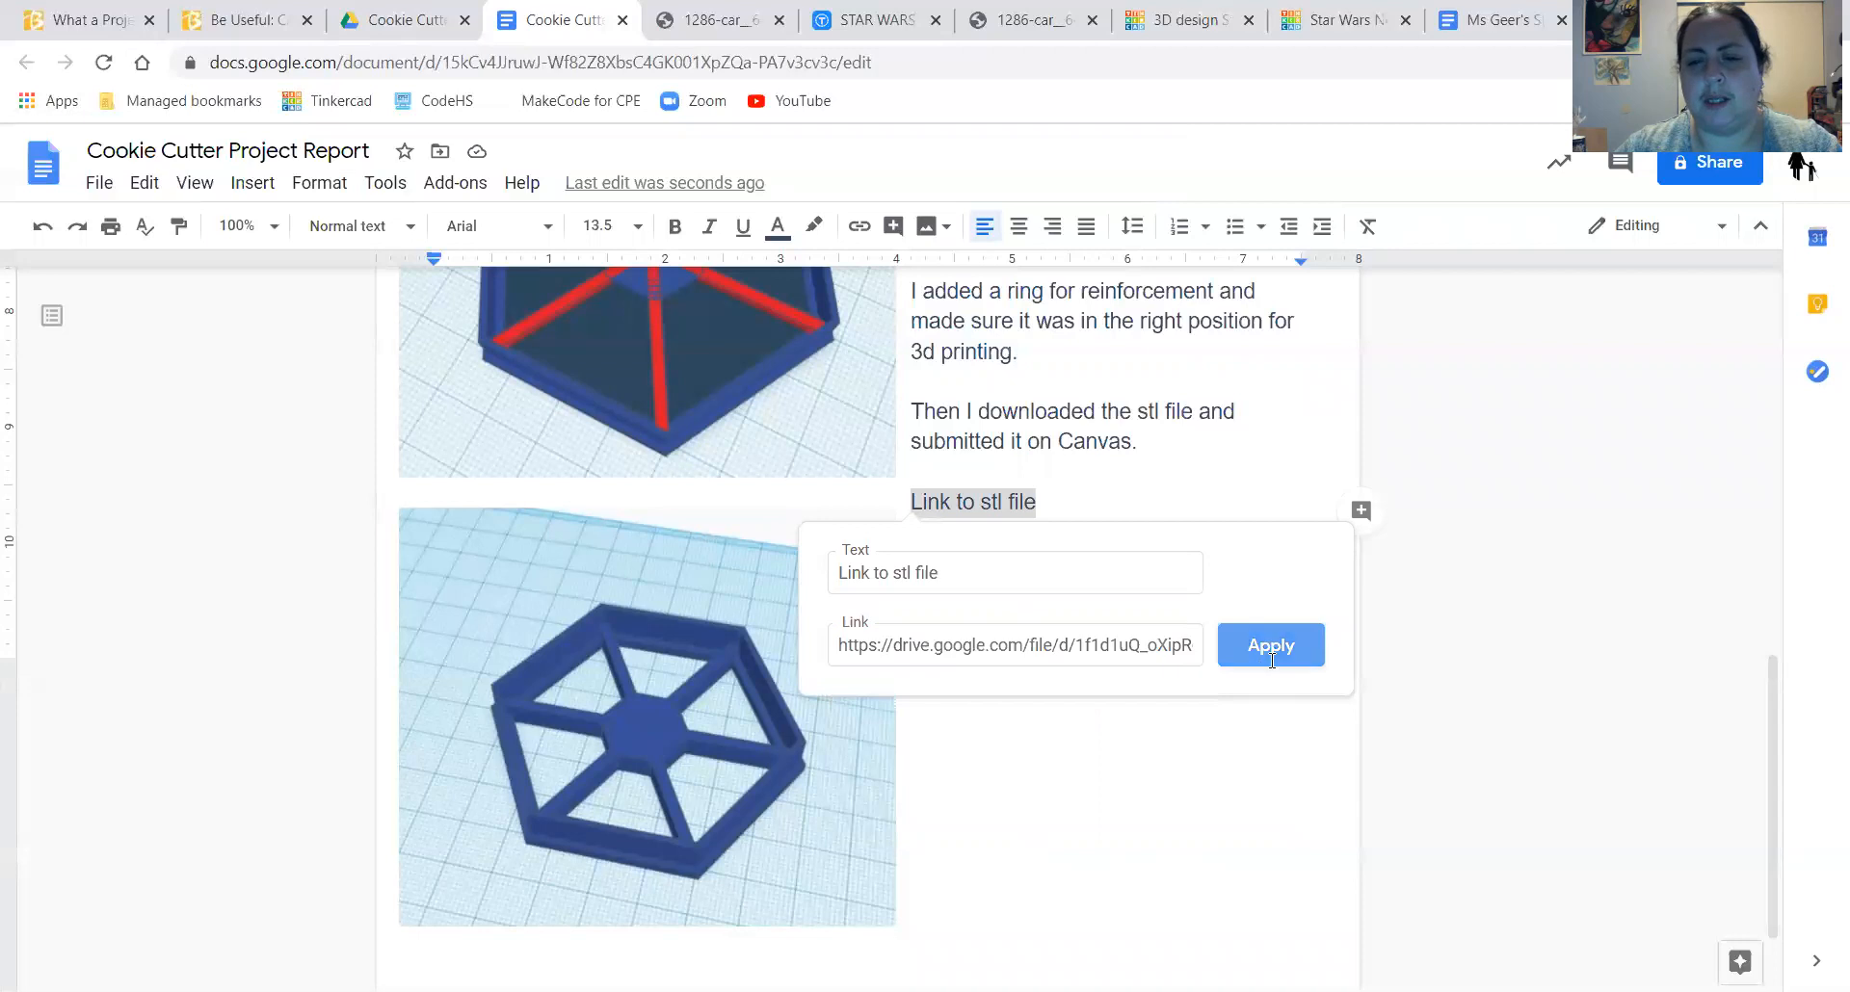
pyautogui.click(1271, 646)
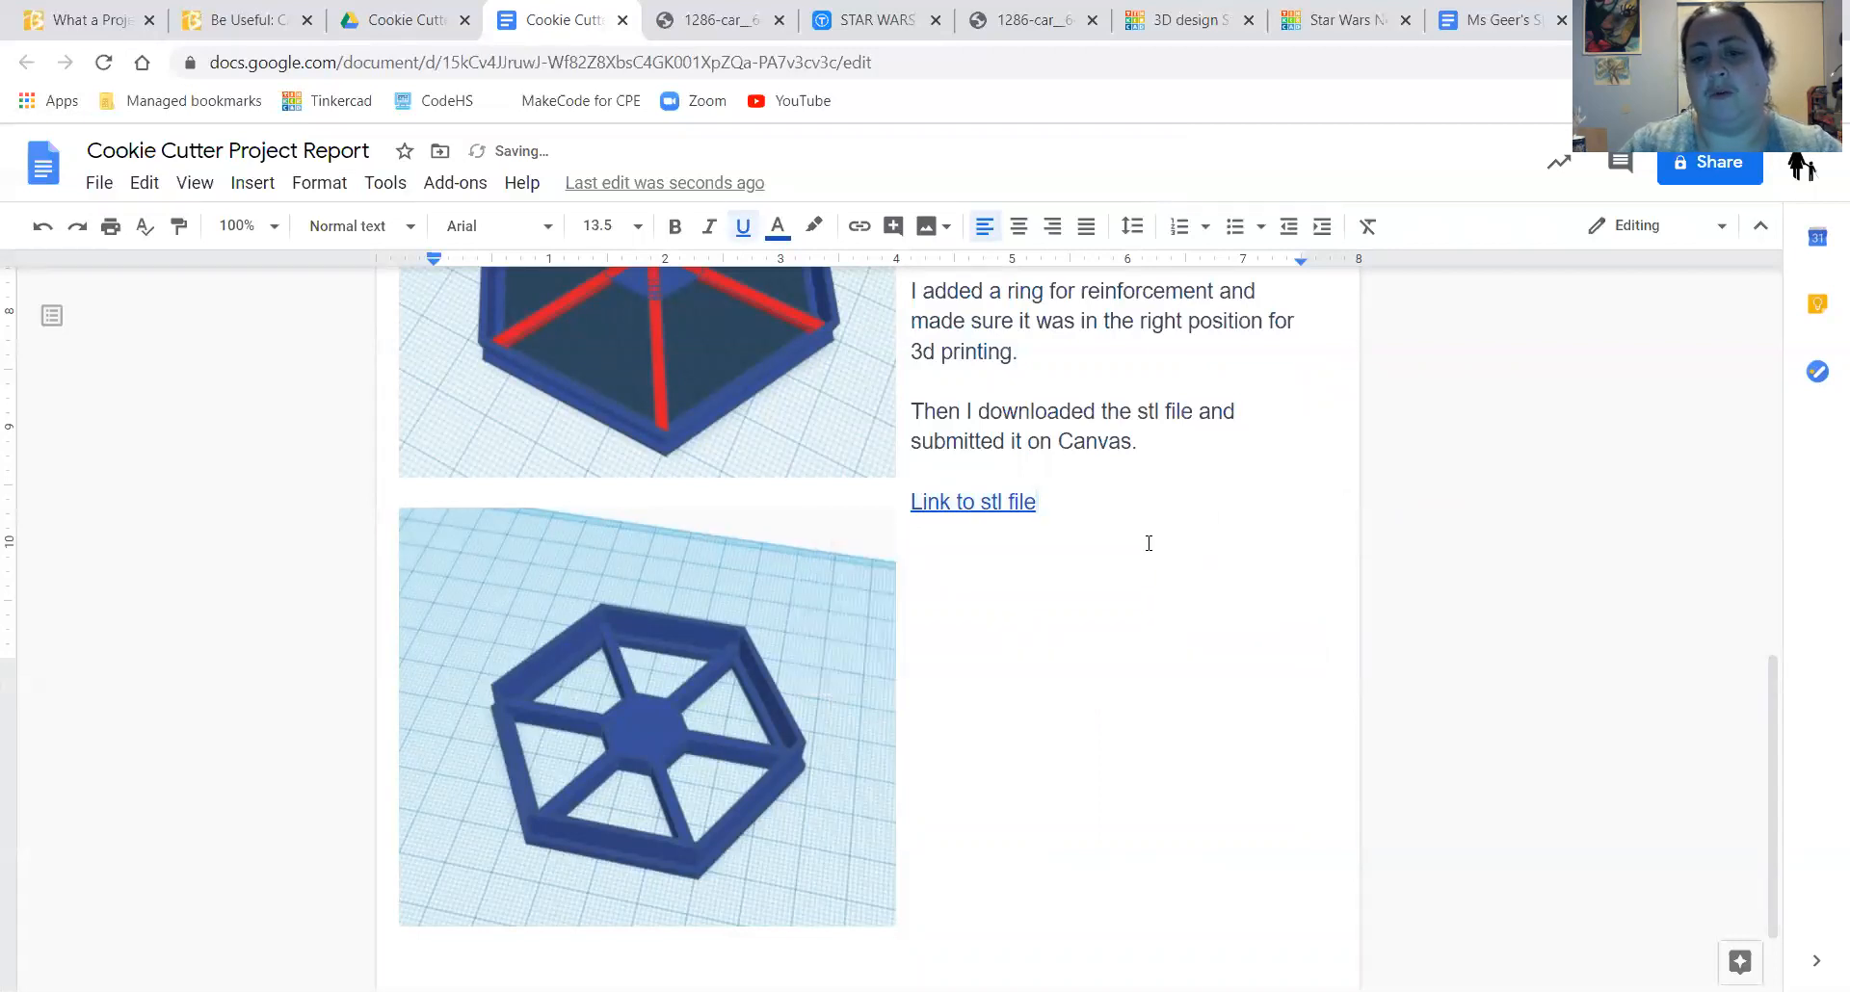
# - Start a new page and insert four photos from Google Drive: red cutters on white, dough rolling, baked cookies, and cutters on the wooden table
pyautogui.hotkey('ctrl', 'Return')
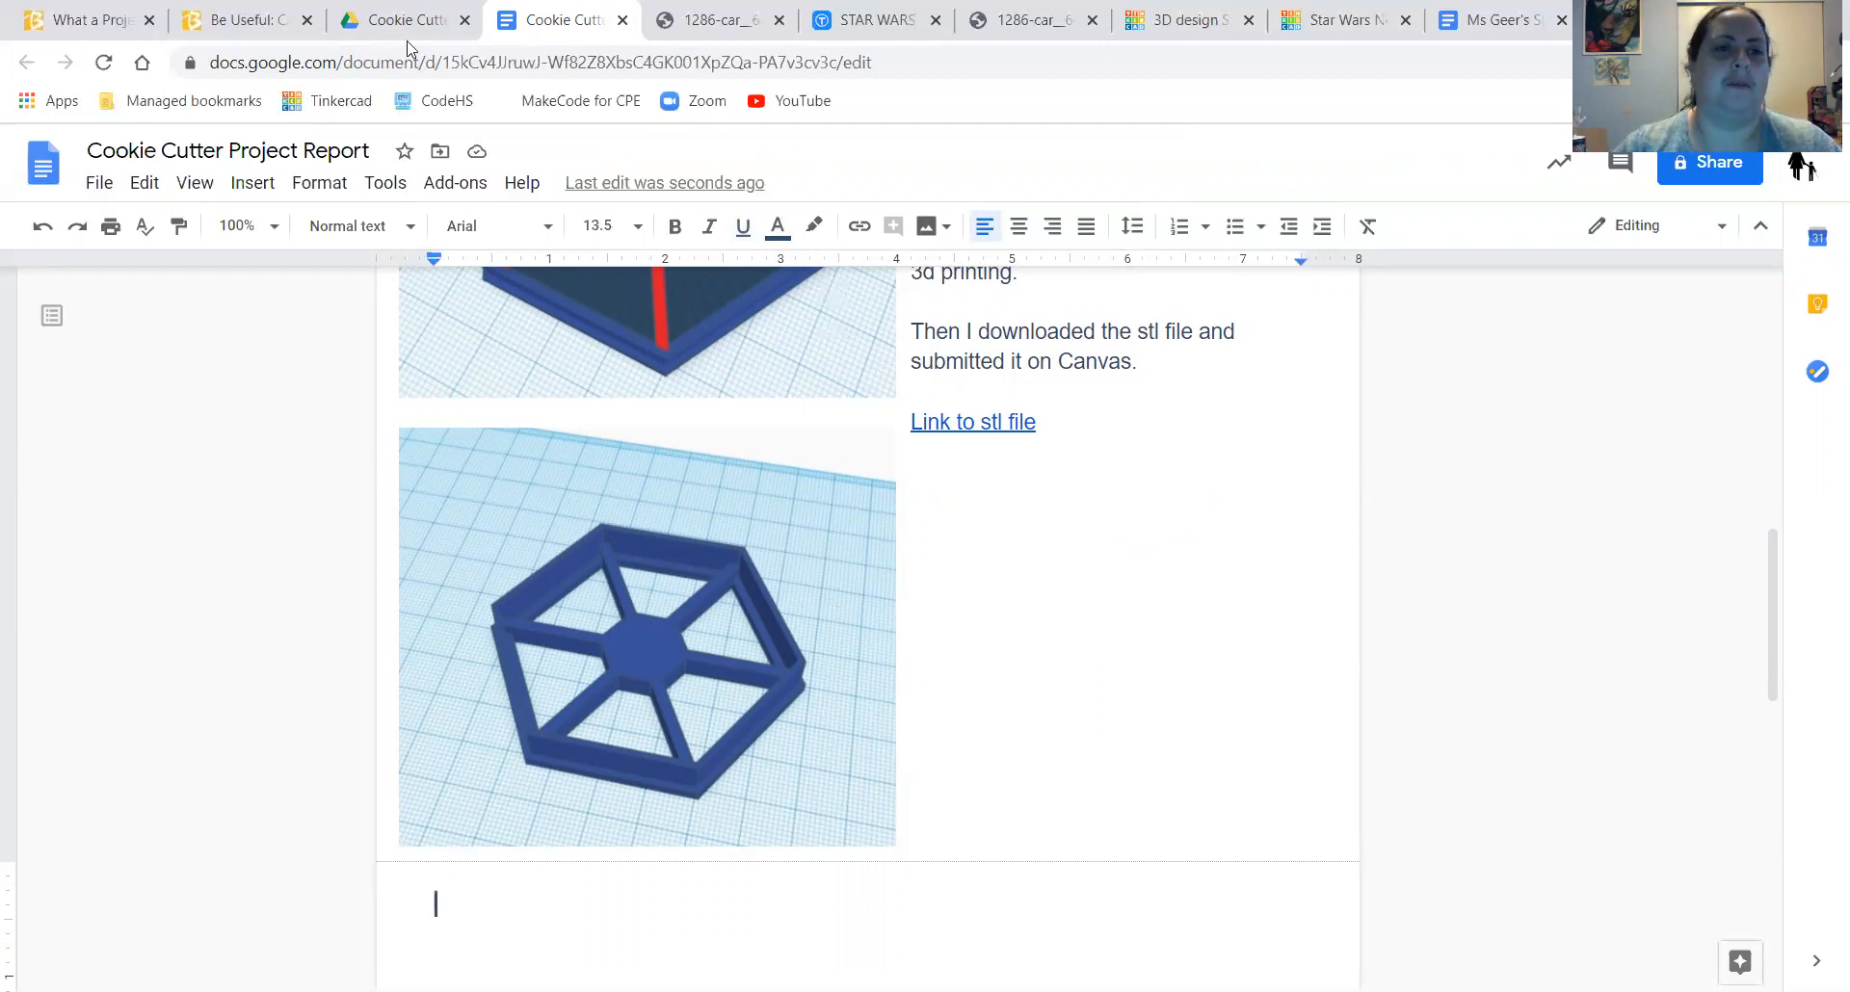
pyautogui.click(266, 189)
pyautogui.moveTo(272, 225)
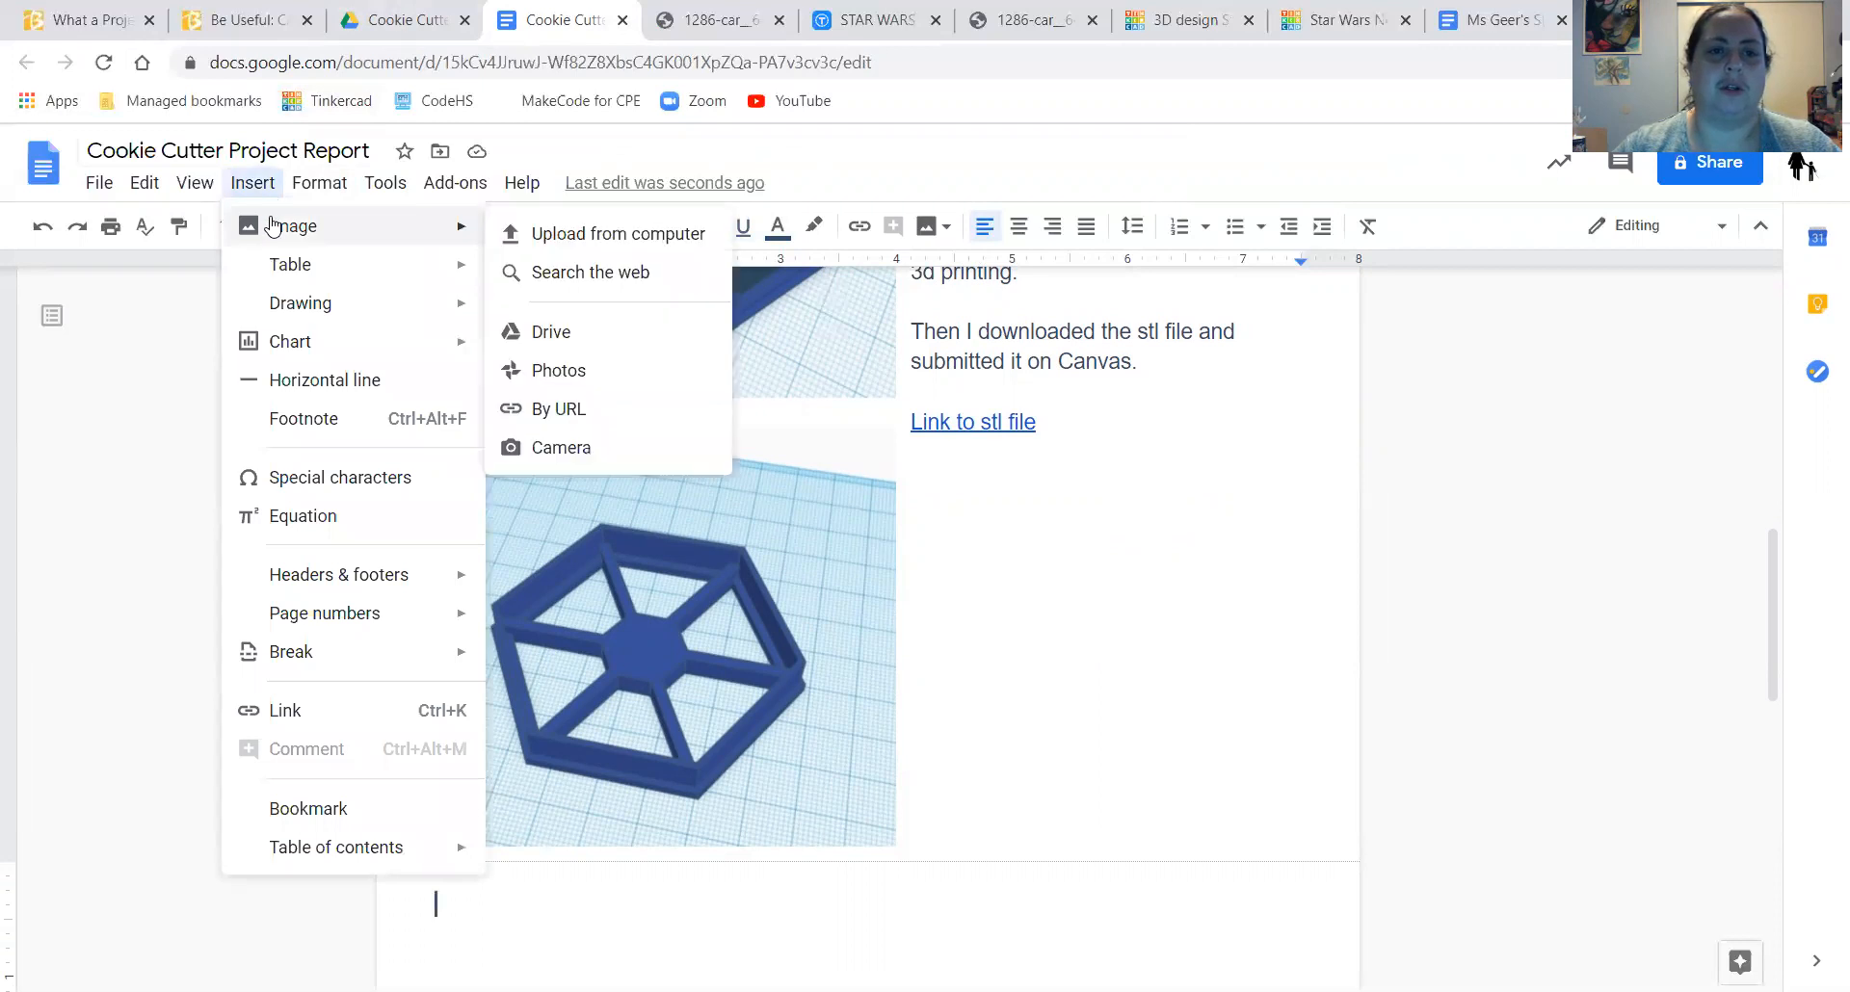
pyautogui.click(576, 332)
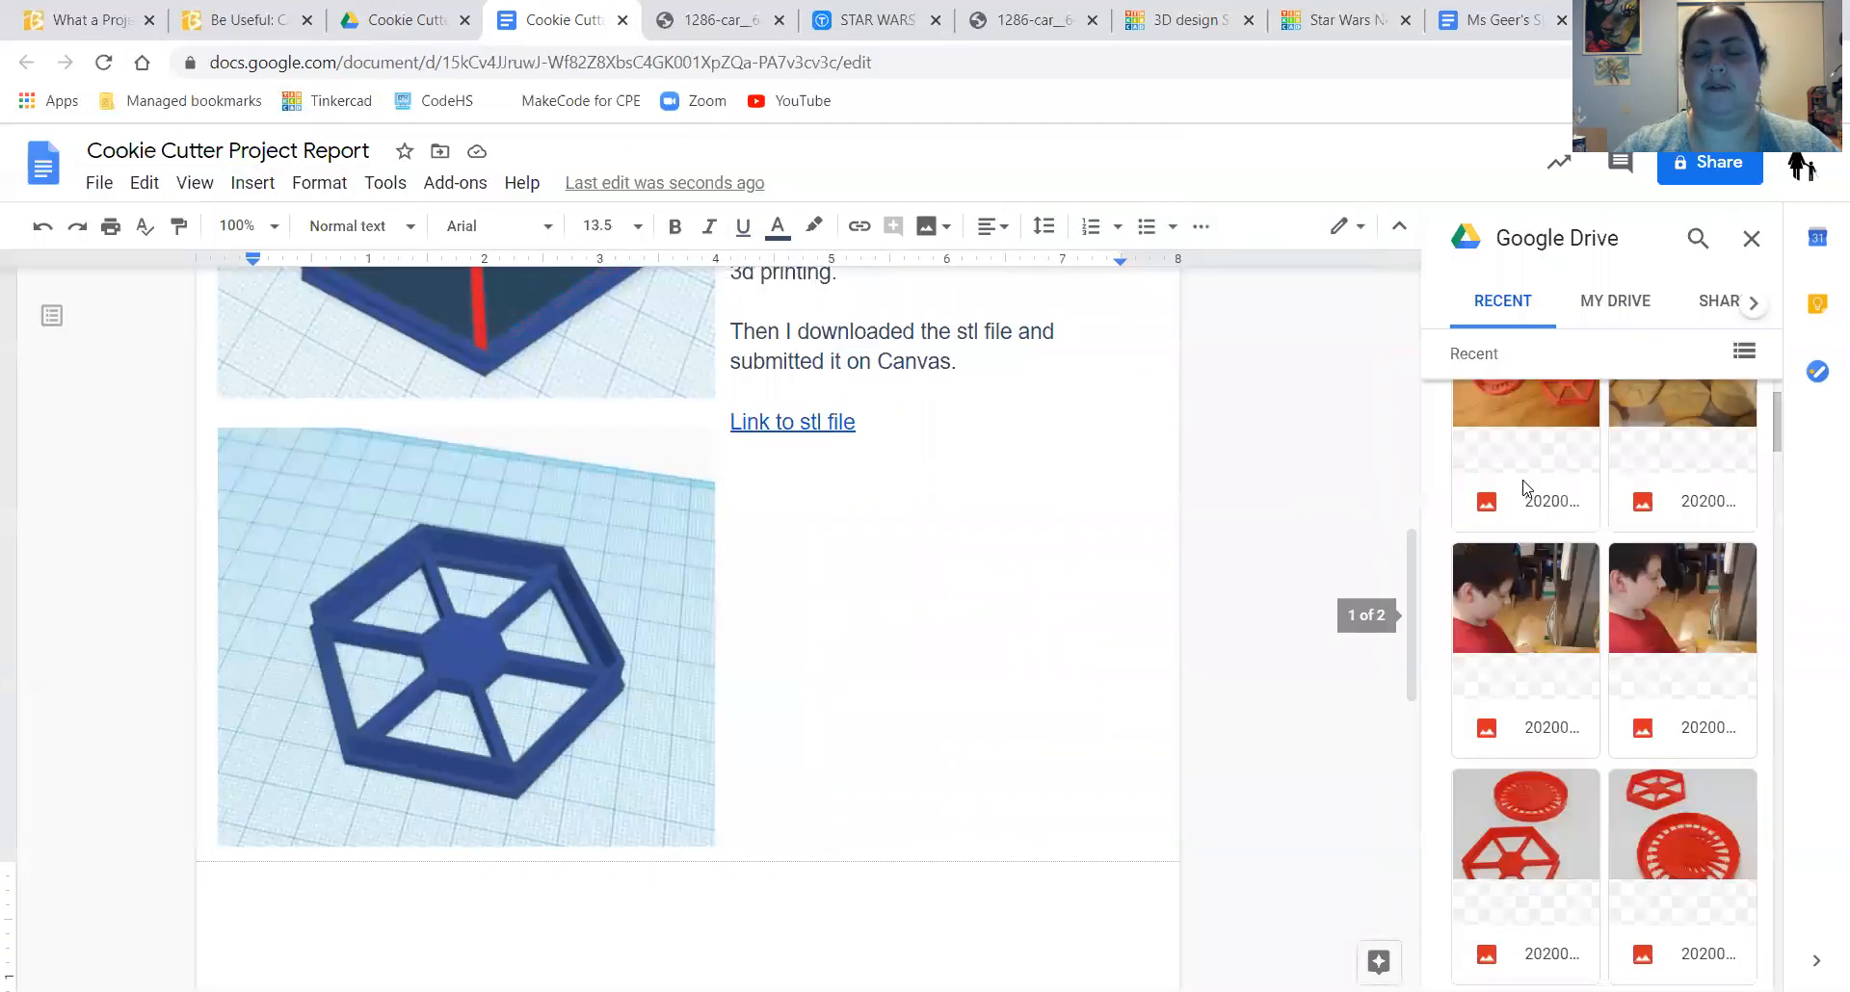
pyautogui.scroll(2, 1613, 530)
pyautogui.scroll(-1, 1612, 559)
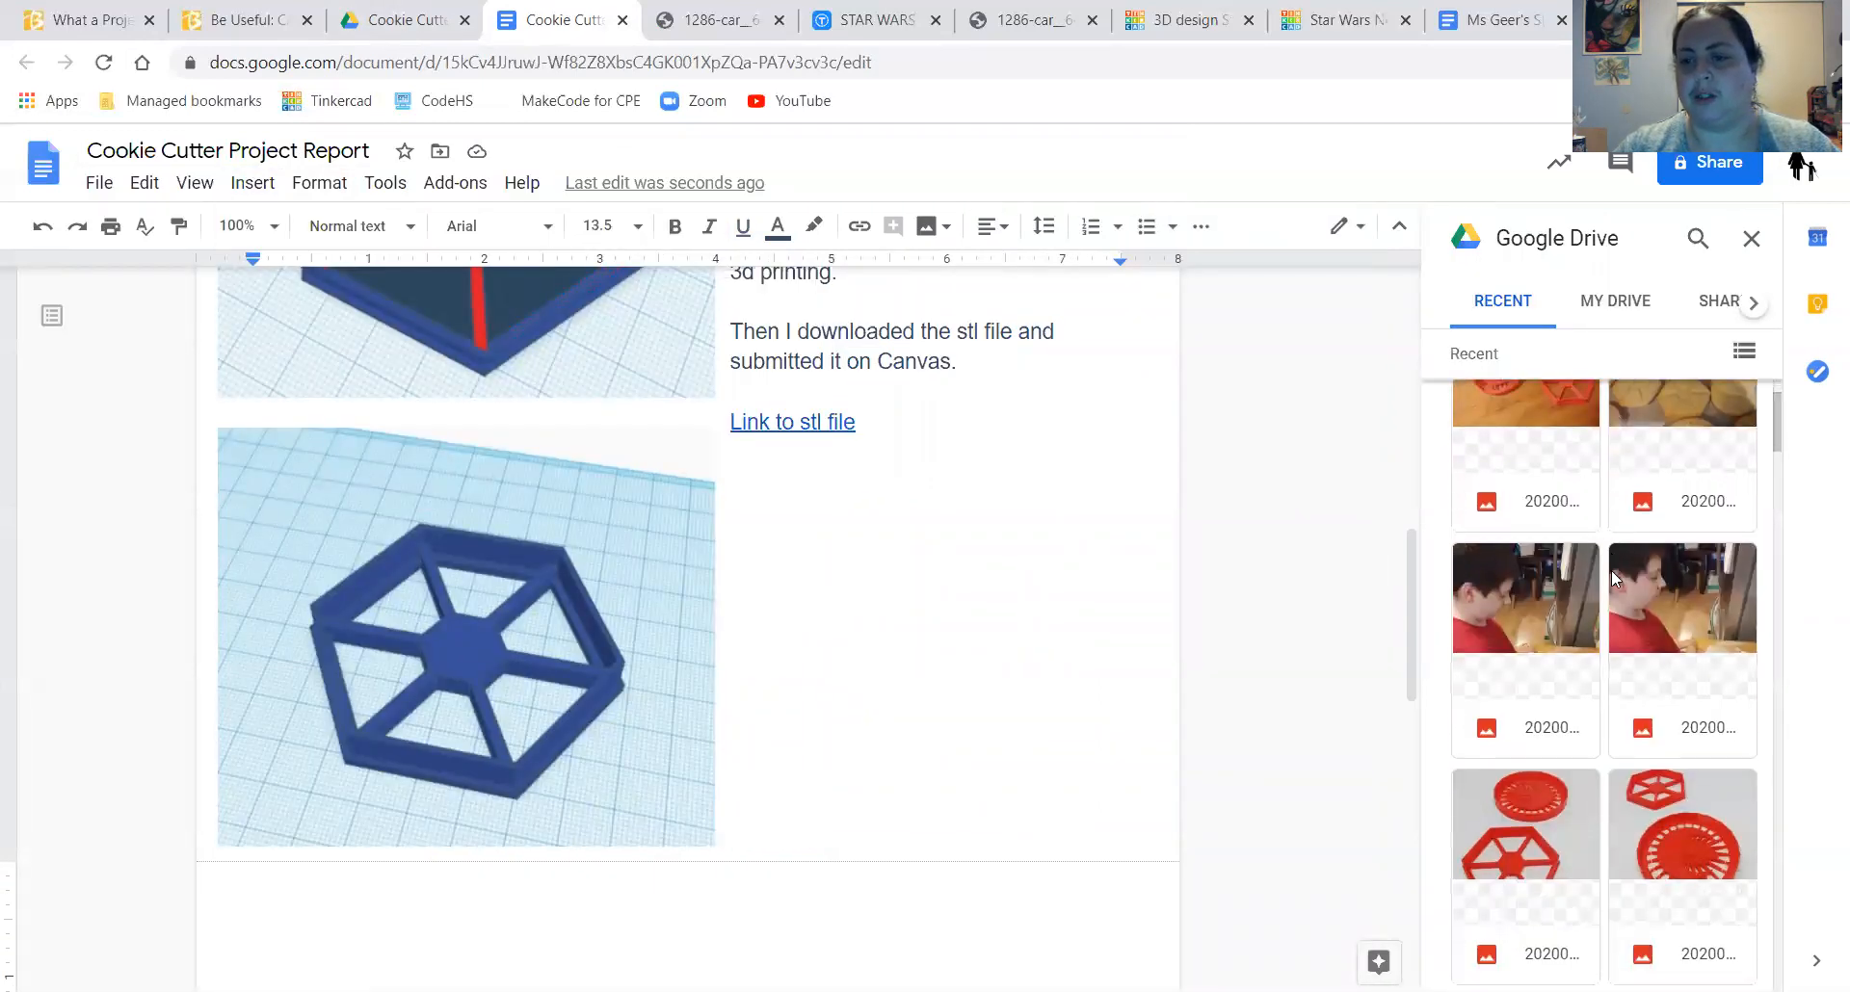
pyautogui.click(1561, 872)
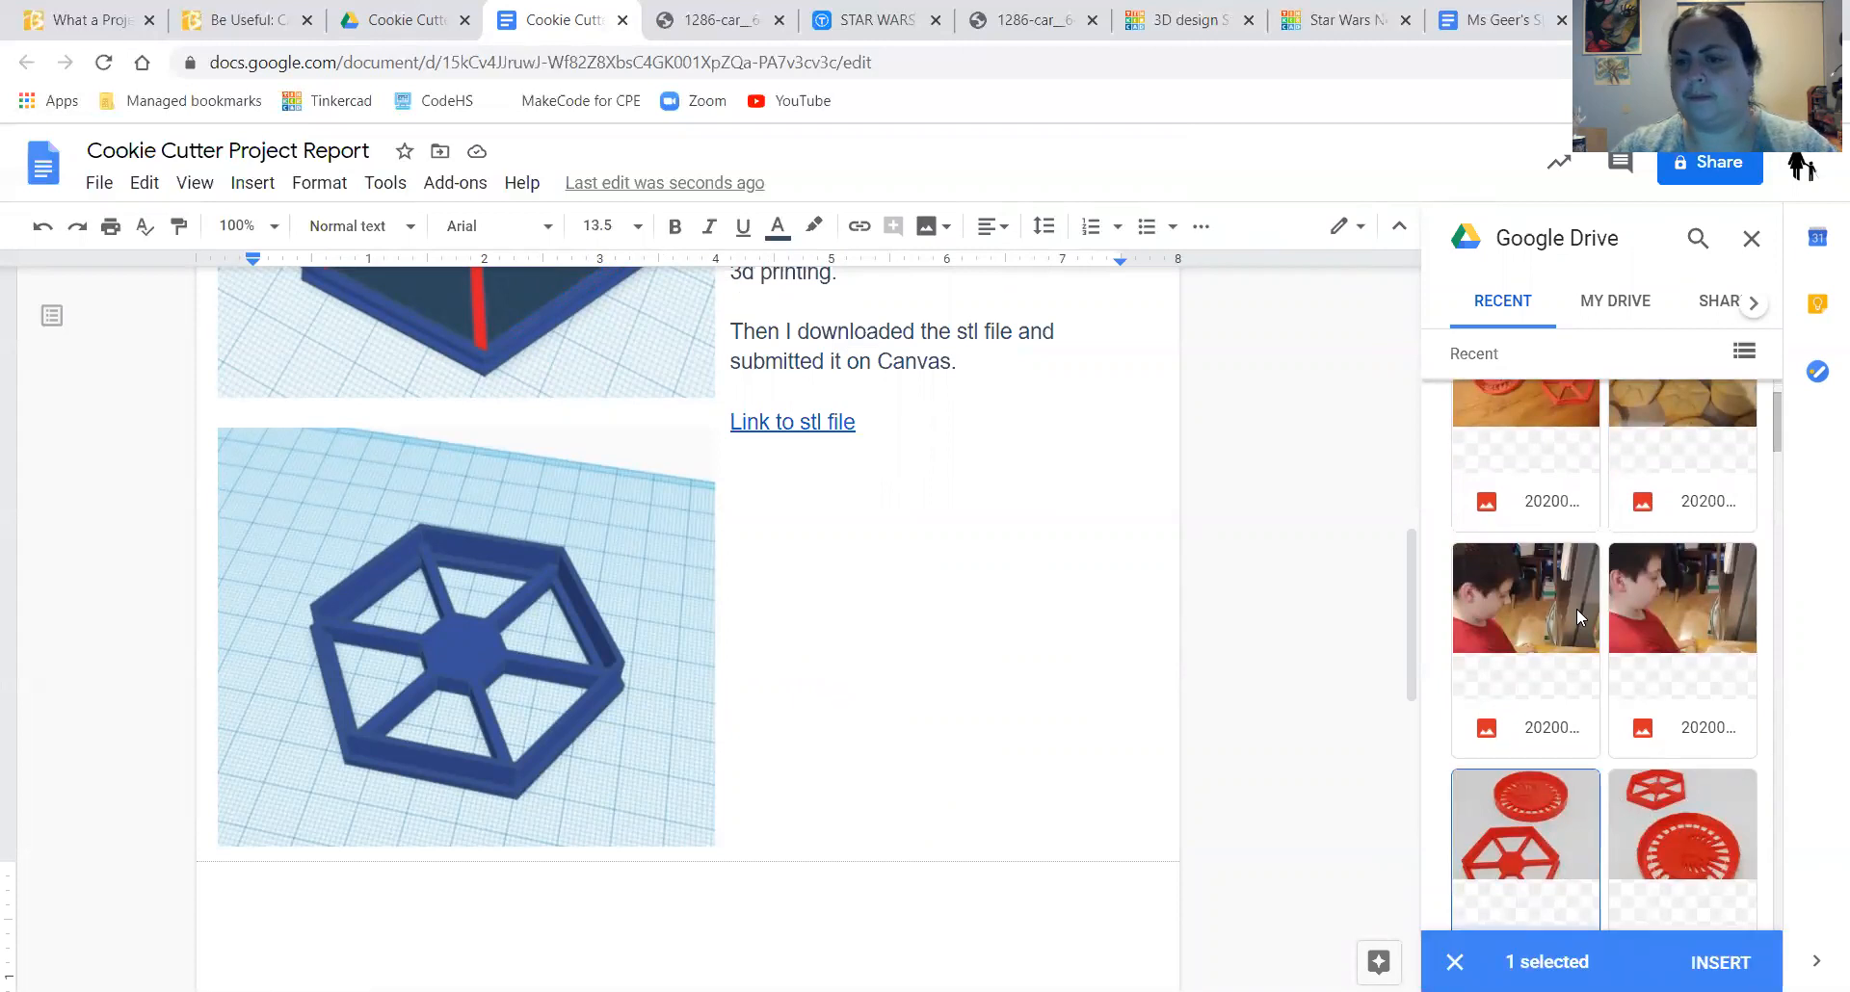
pyautogui.scroll(1, 1576, 608)
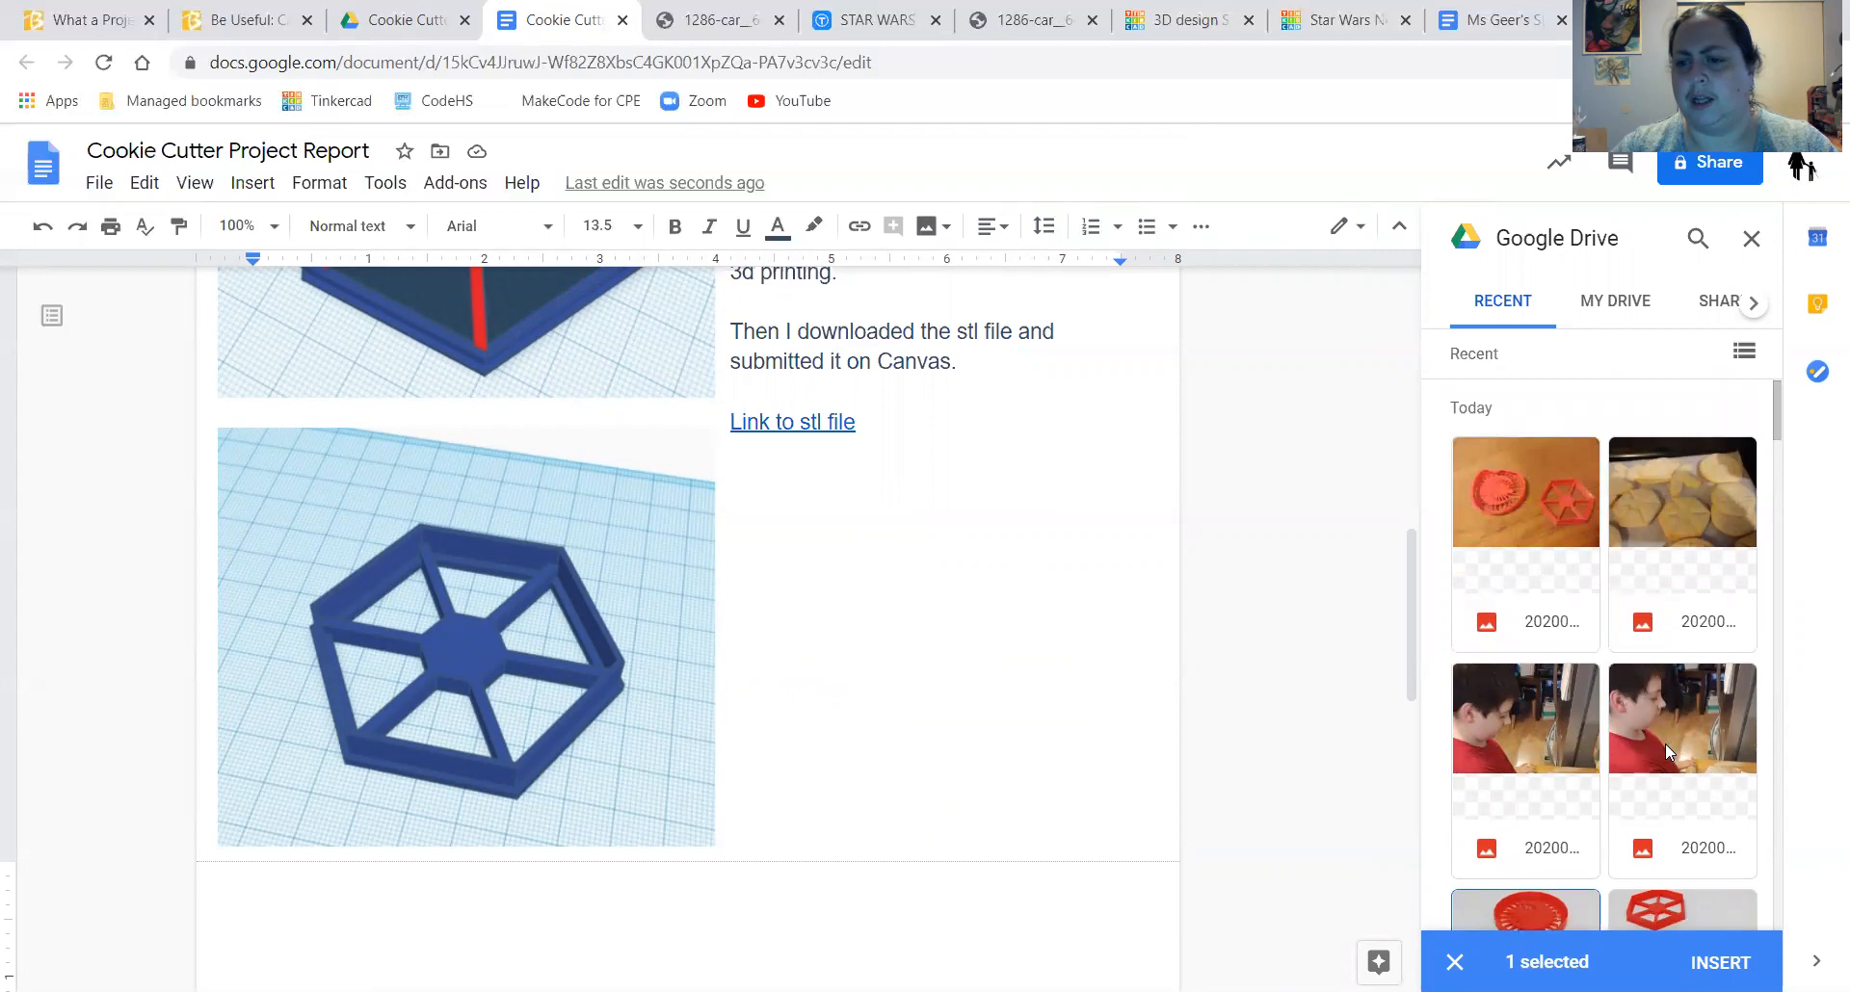
pyautogui.click(1547, 744)
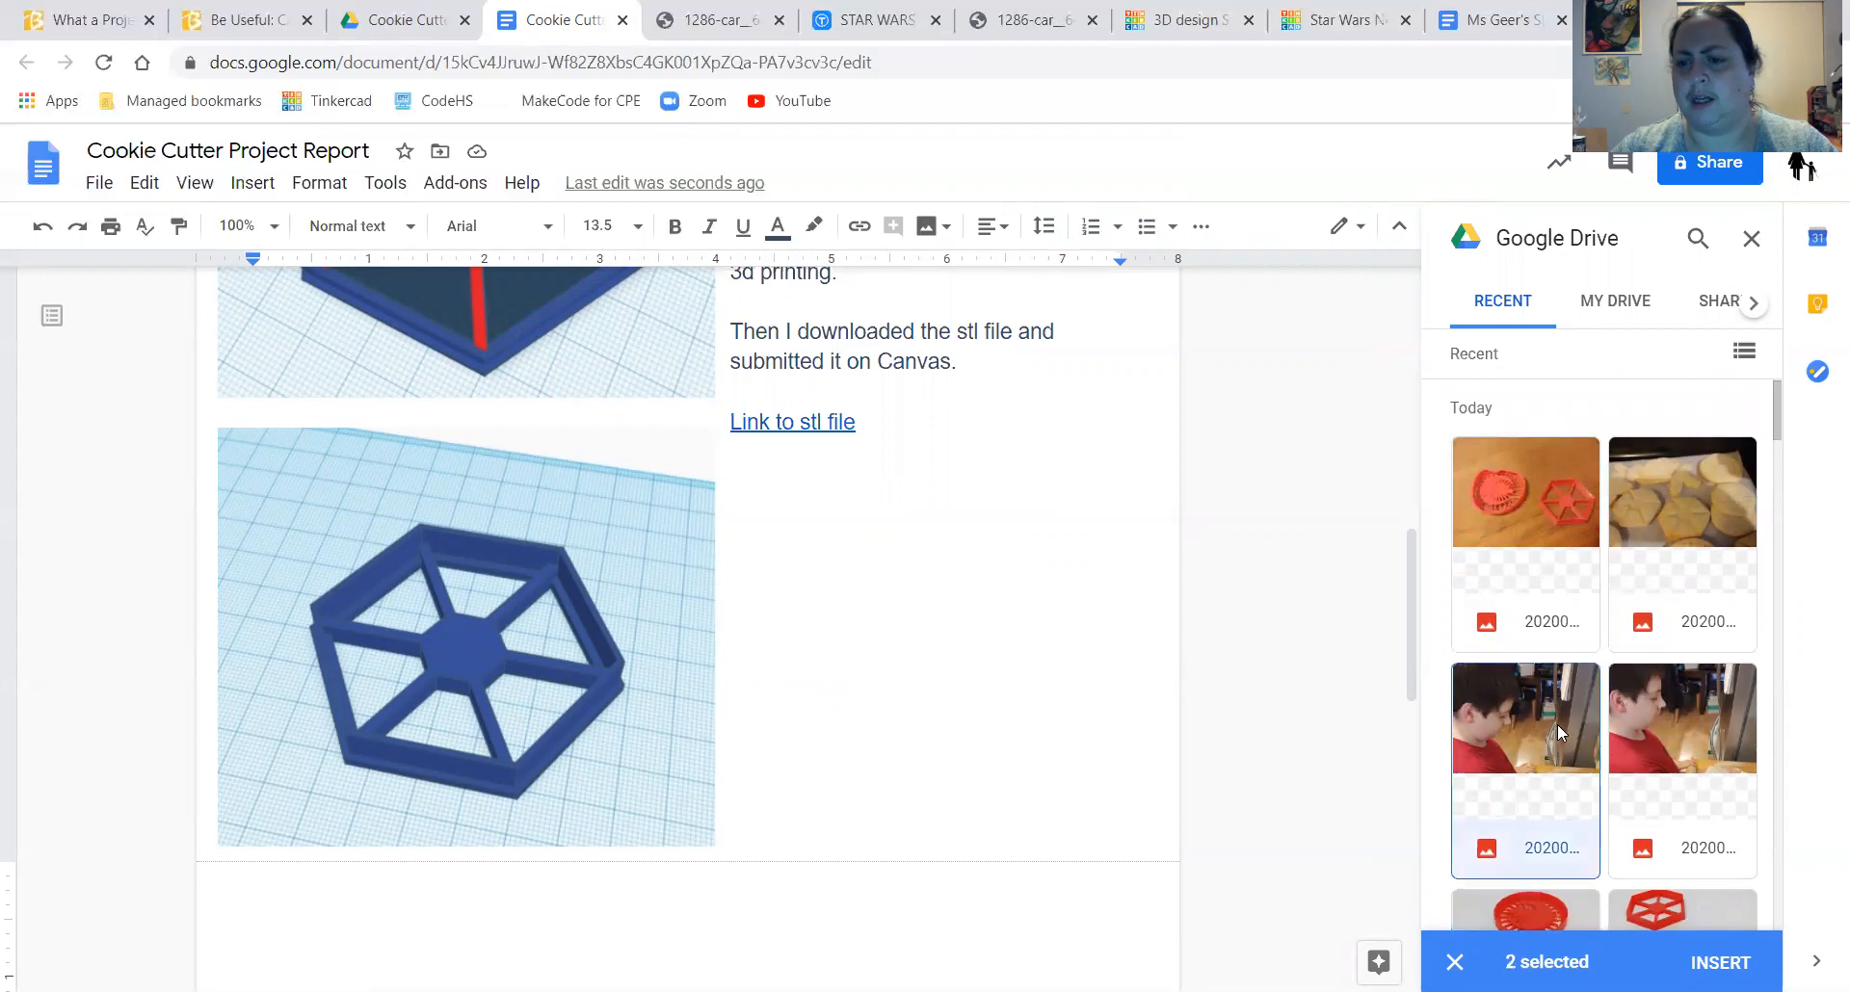
pyautogui.click(1643, 526)
pyautogui.click(1495, 520)
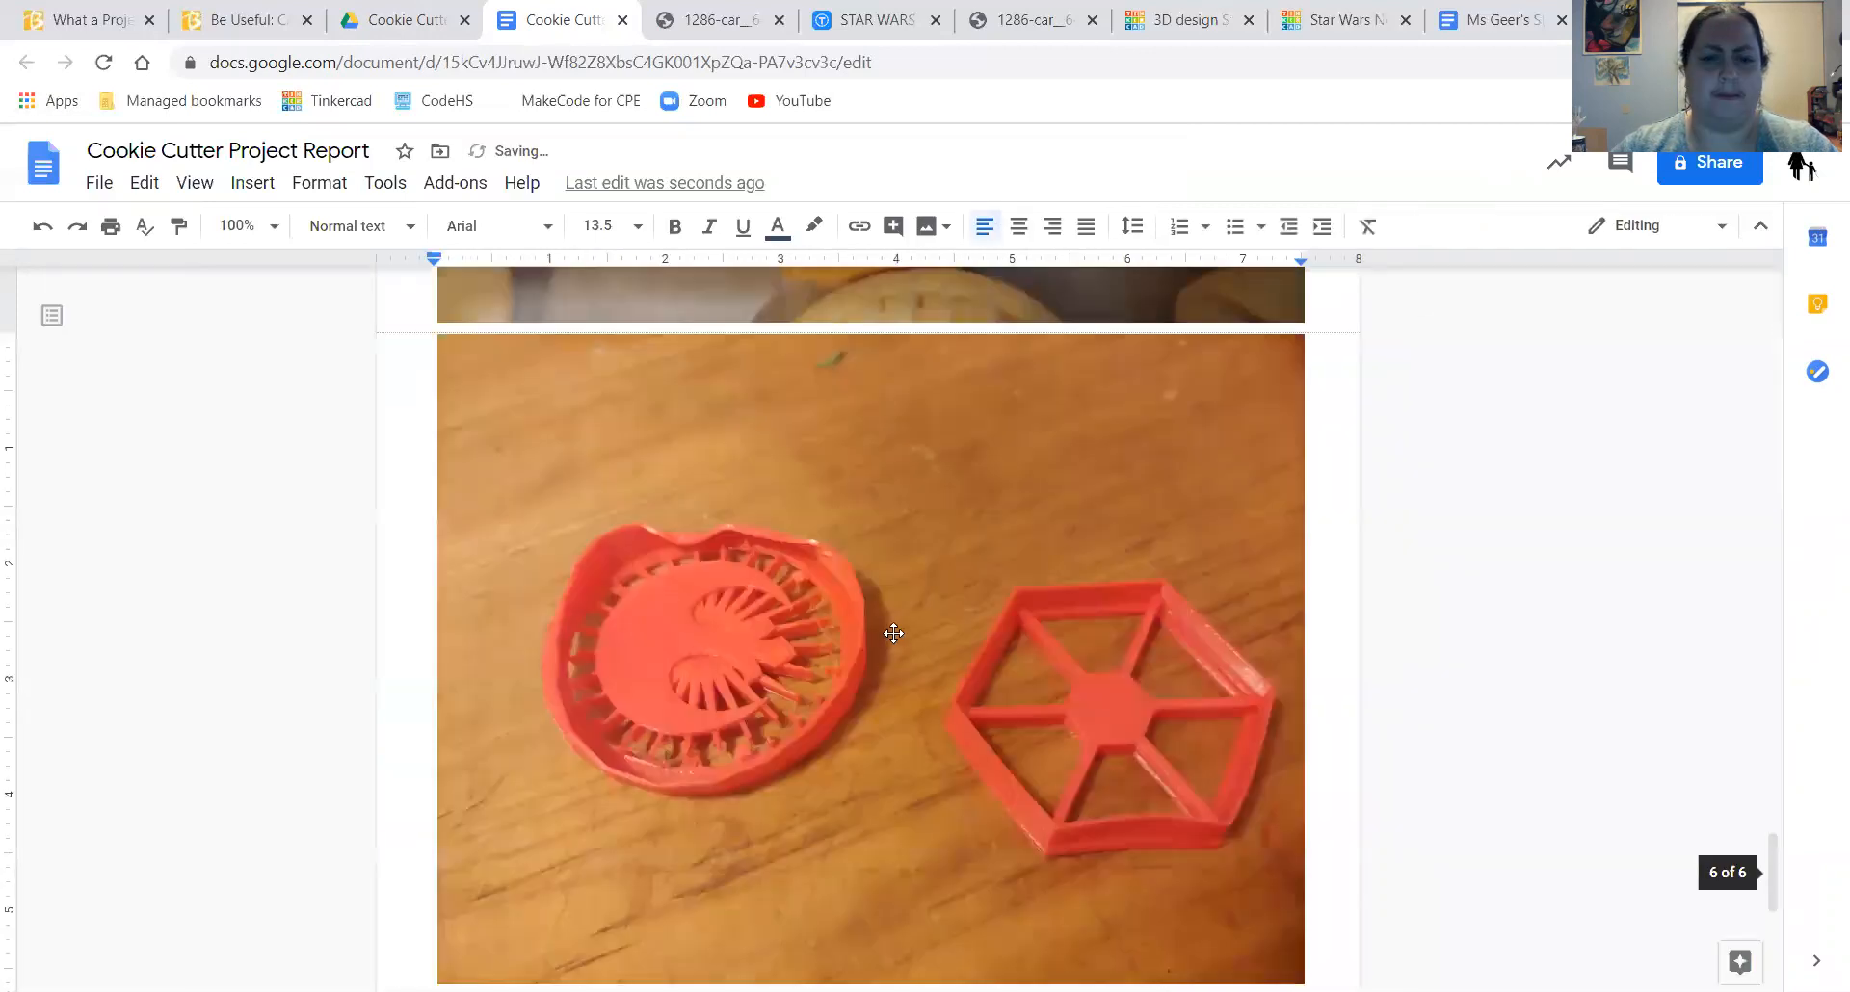
# - Set the photo of the red cutters on white to wrap text and shrink it to about 5 inches wide
pyautogui.scroll(-15, 891, 616)
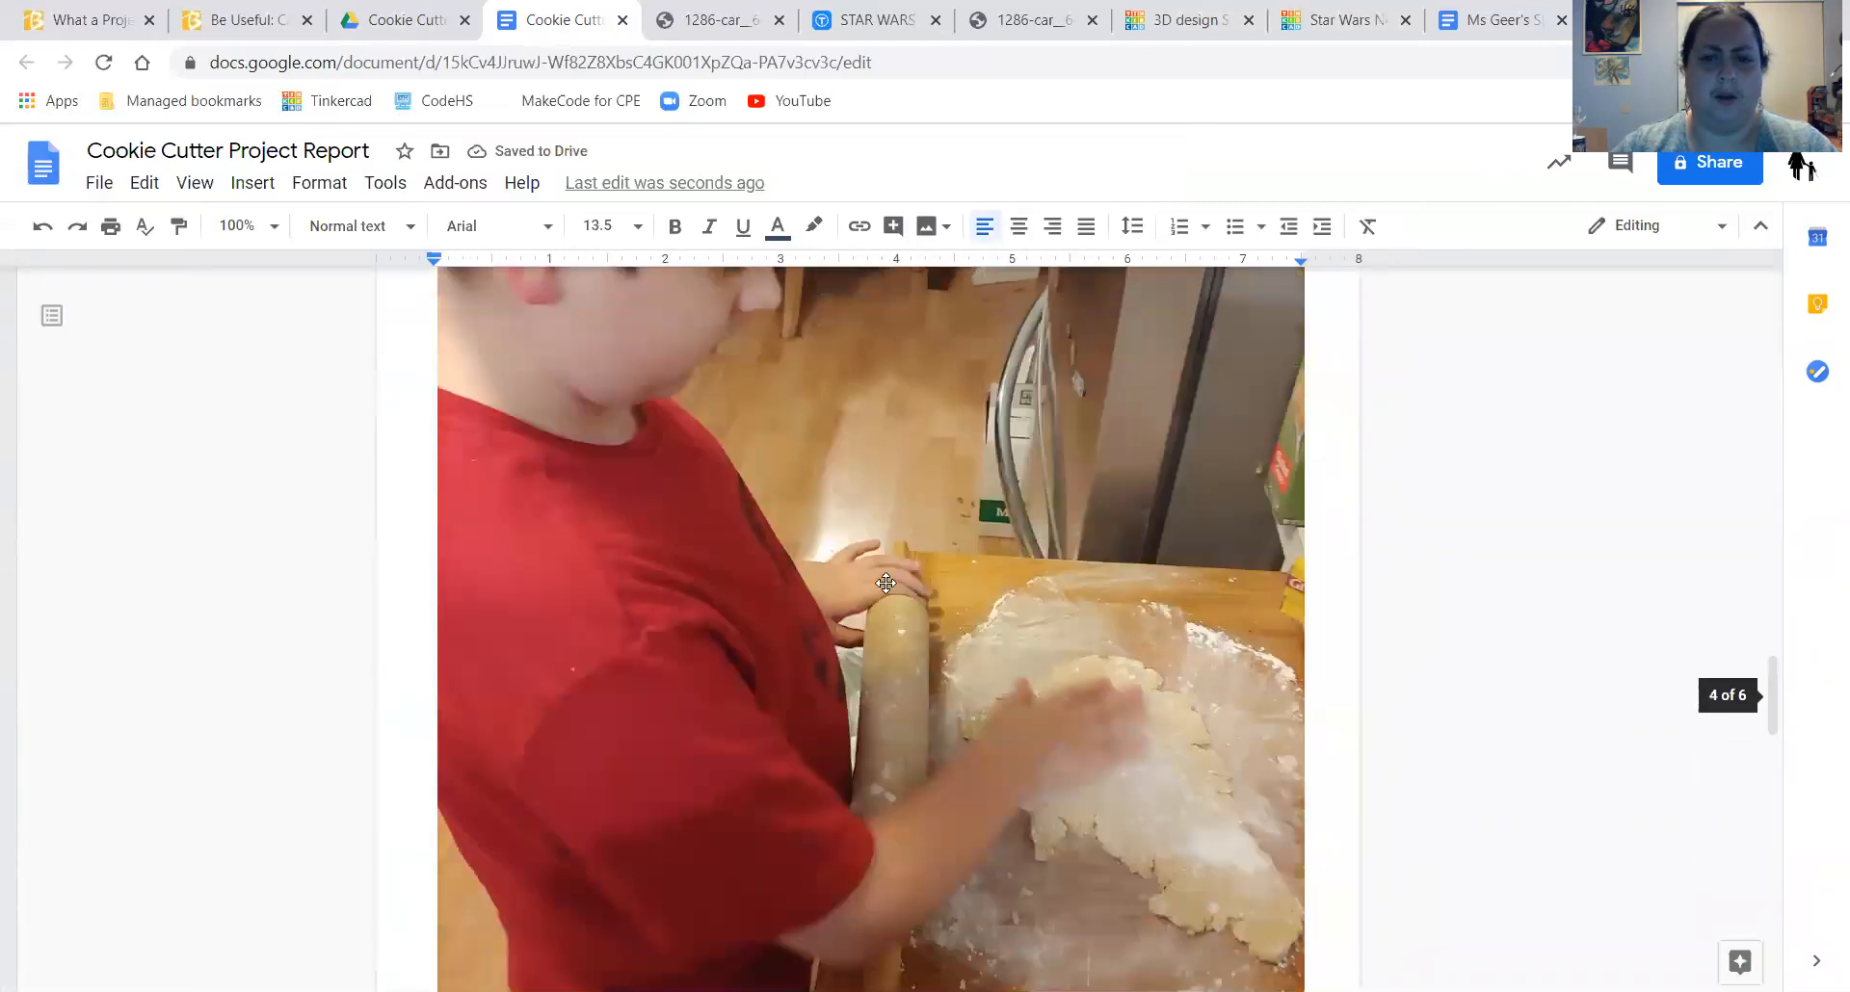
pyautogui.scroll(15, 885, 578)
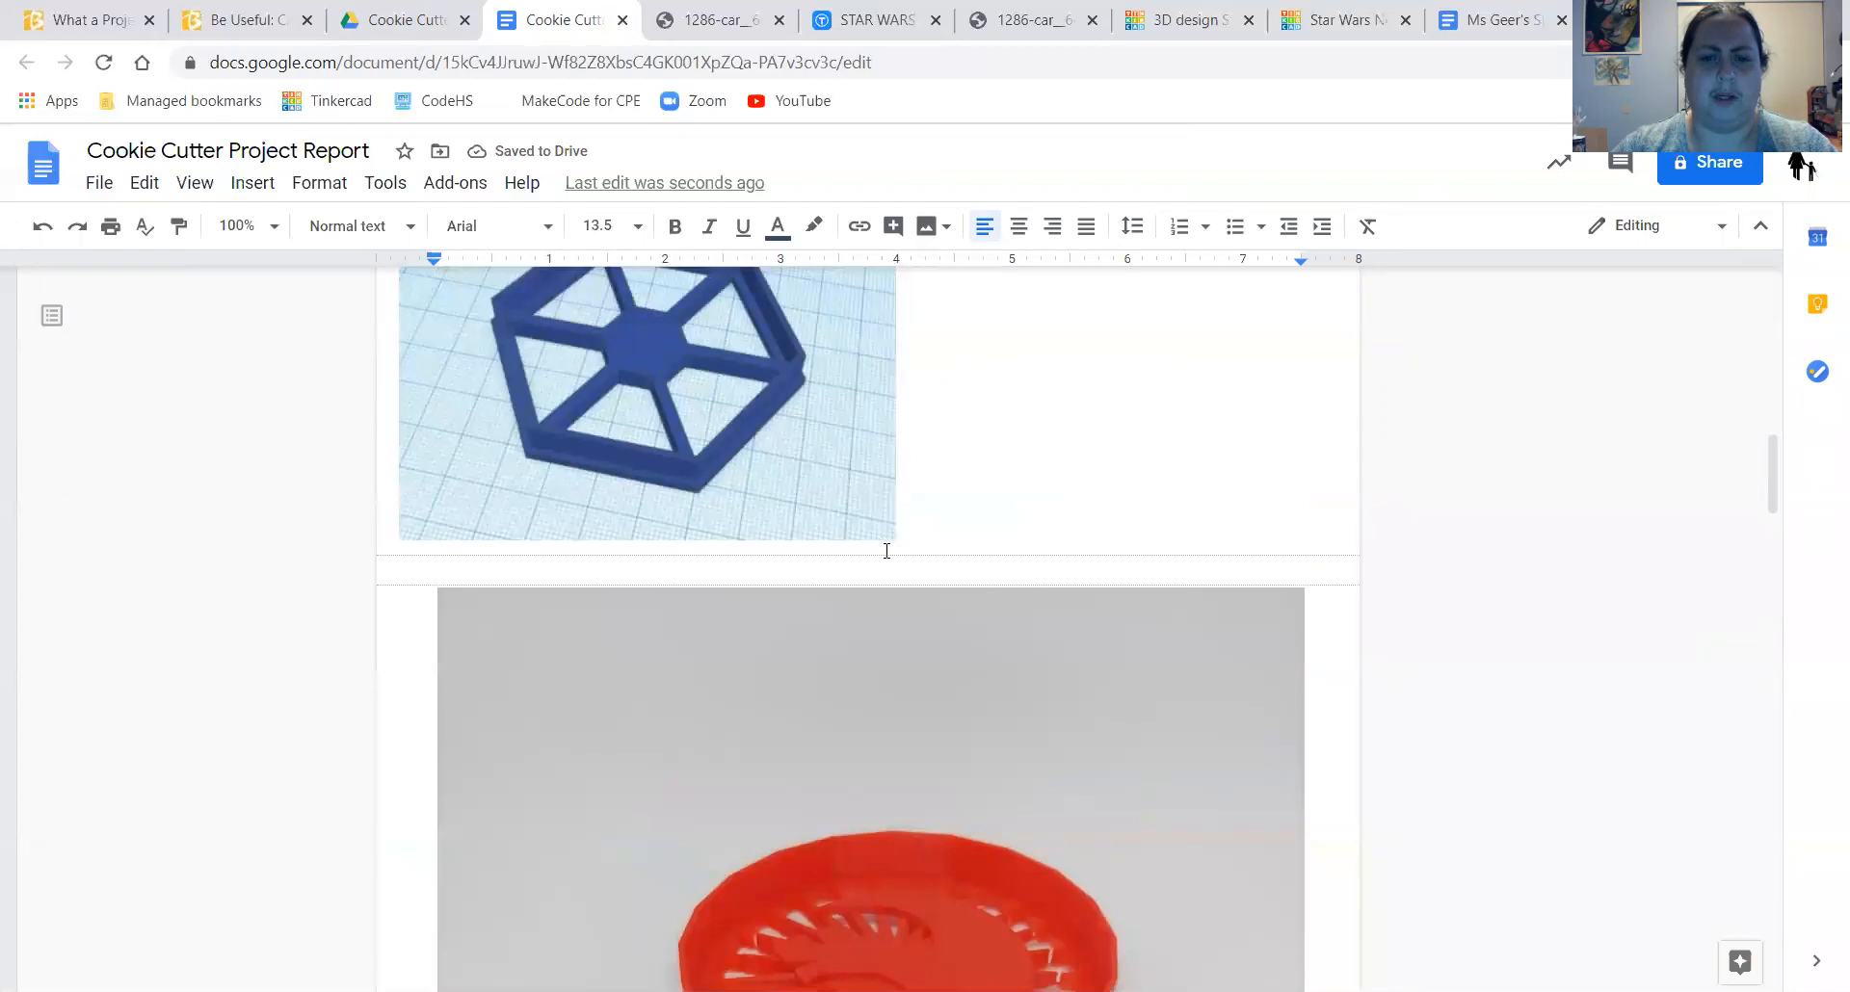
pyautogui.scroll(-6, 882, 552)
pyautogui.click(882, 552)
pyautogui.scroll(-8, 742, 639)
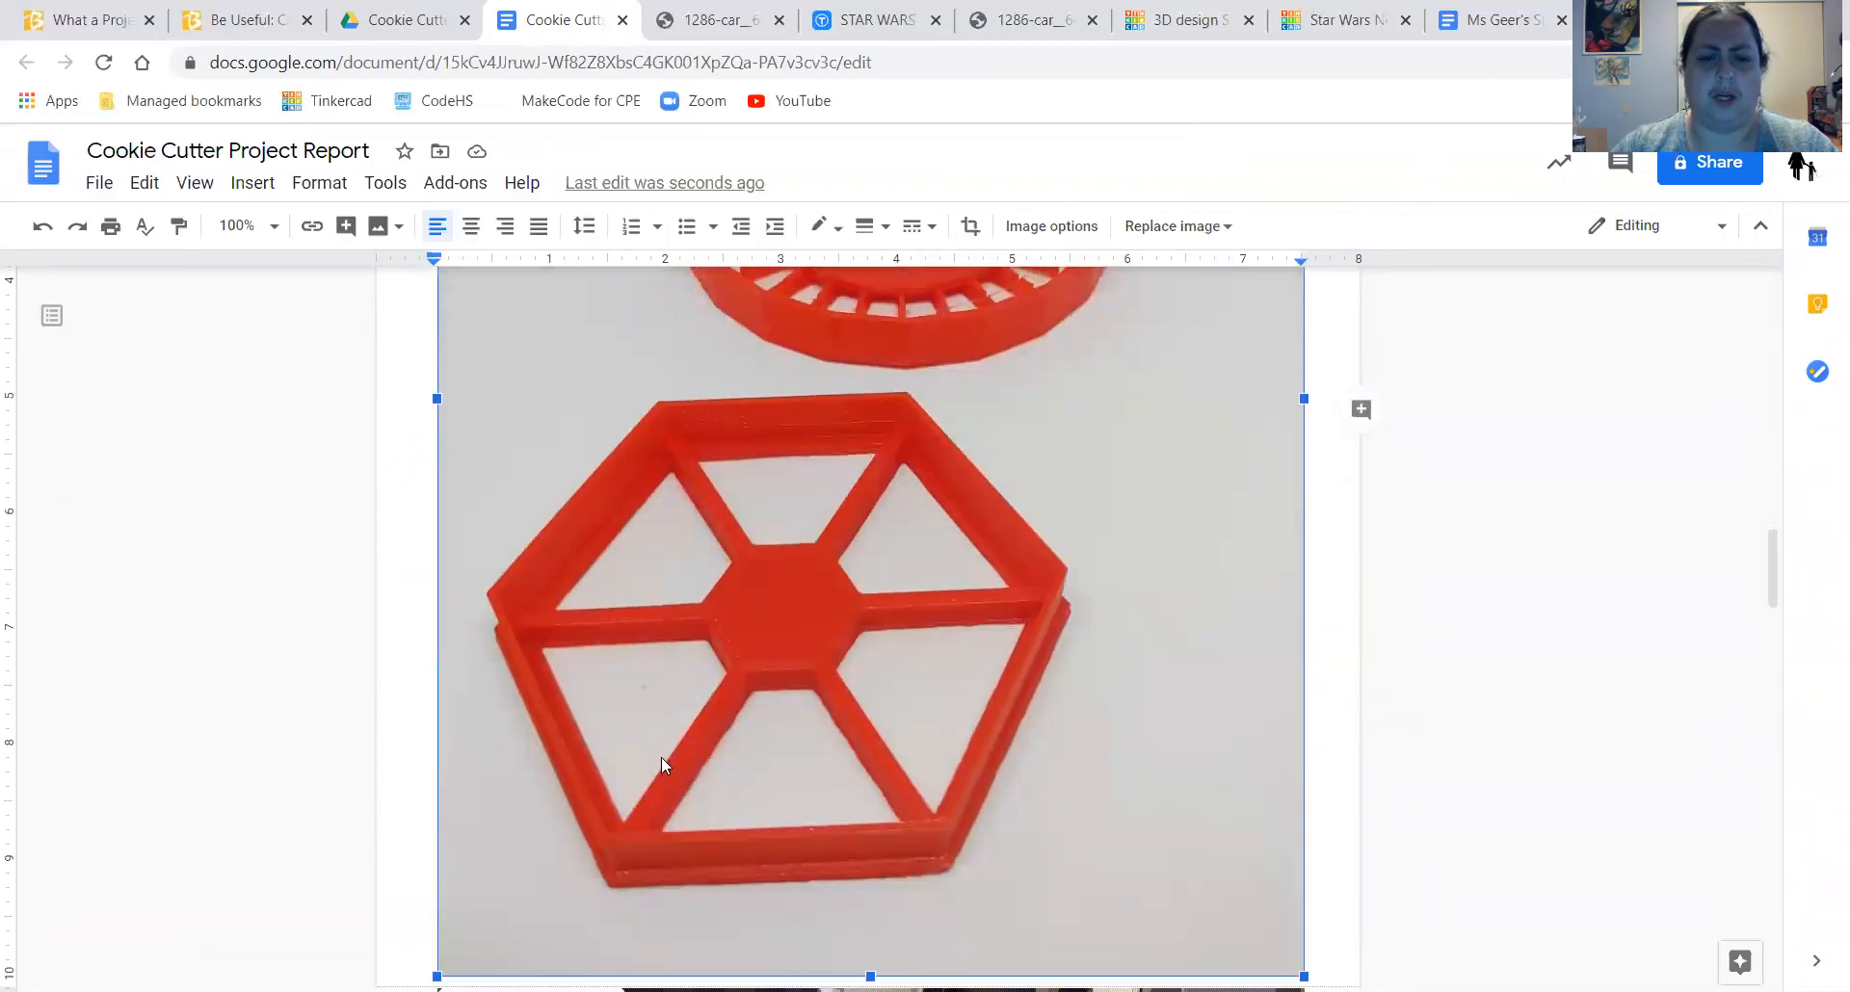
pyautogui.click(508, 700)
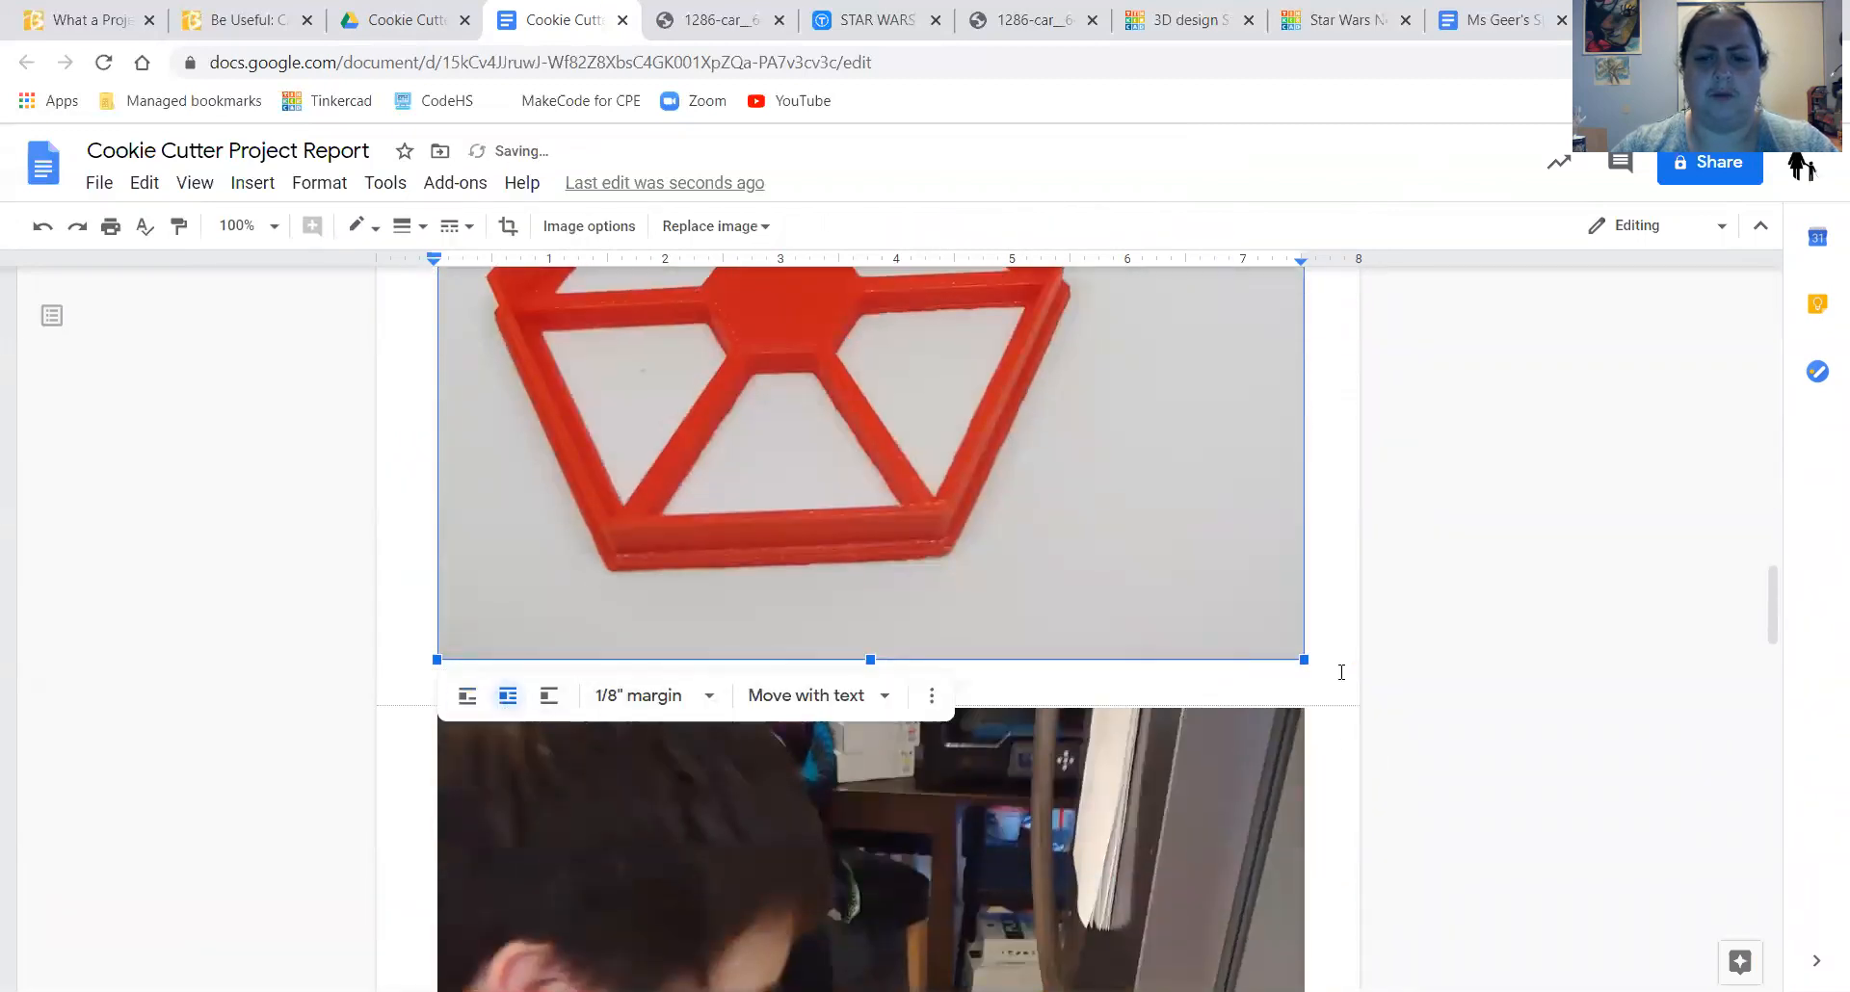
pyautogui.moveTo(1302, 661); pyautogui.dragTo(1015, 273)
pyautogui.scroll(8, 882, 506)
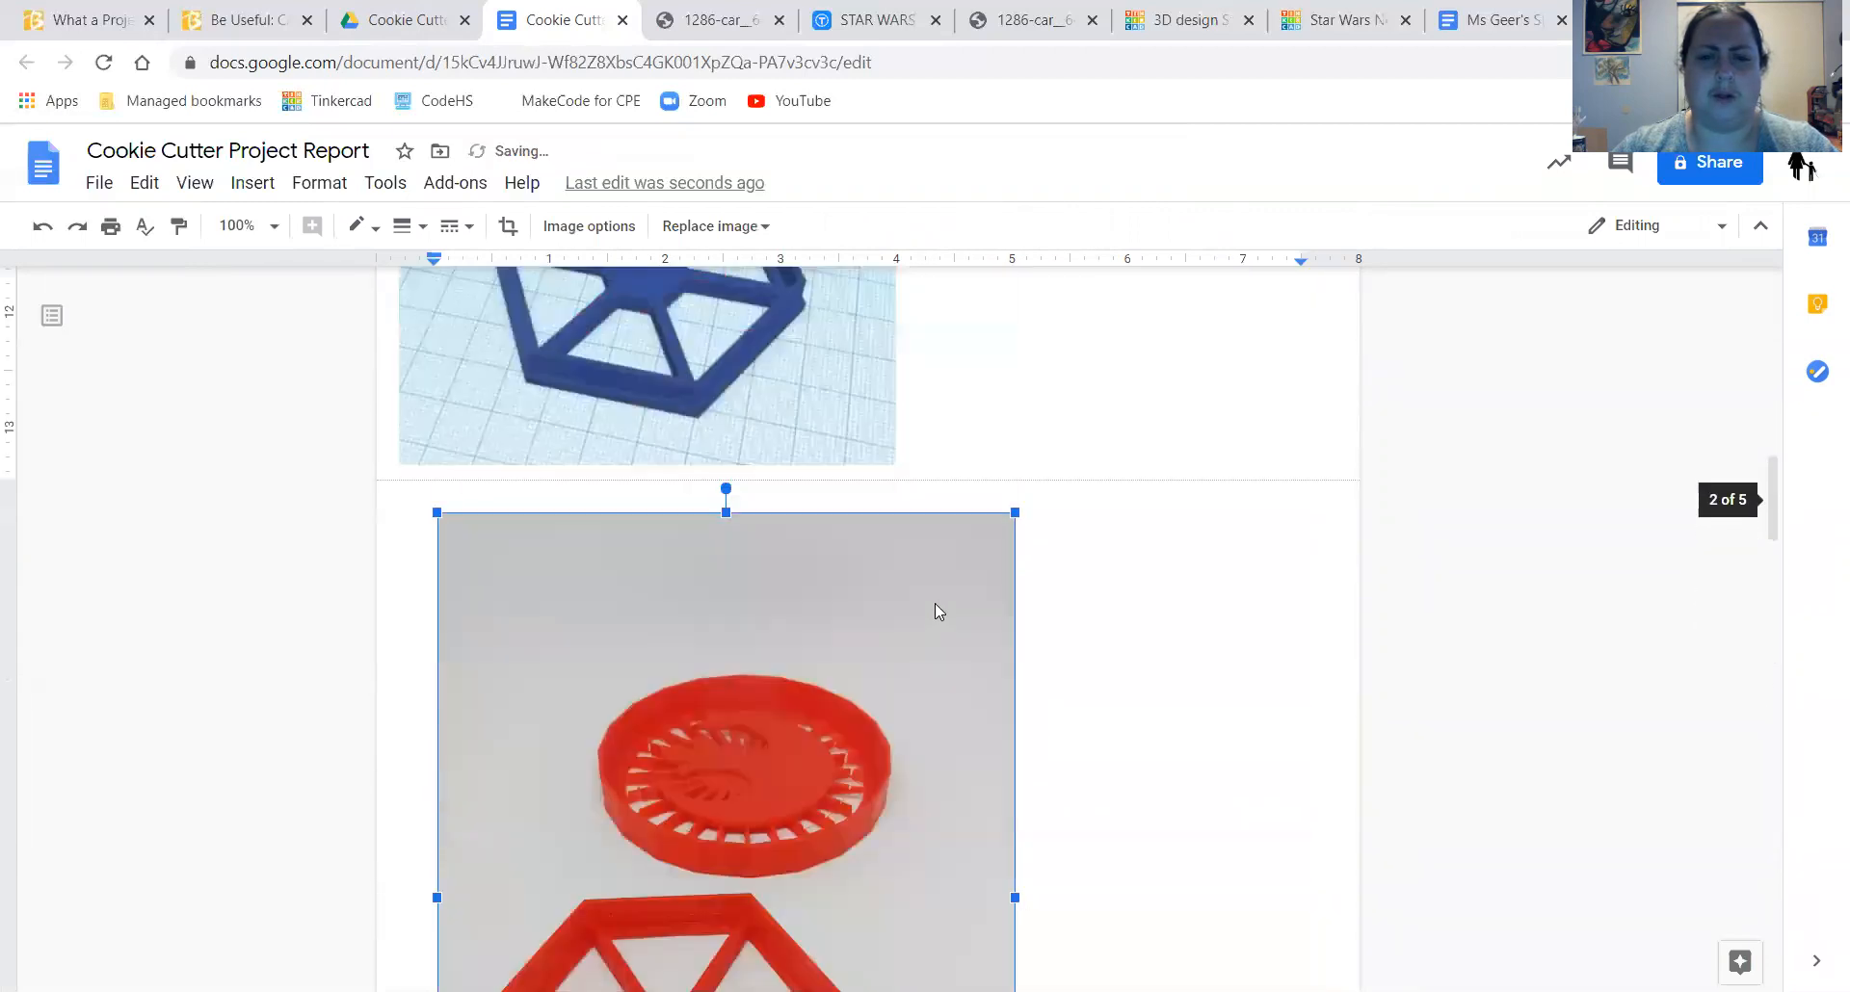
# - Line up the white-background cutter photo with the images above and reduce it to about their width, roughly 4.3 inches
pyautogui.scroll(-6, 824, 654)
pyautogui.moveTo(854, 659); pyautogui.dragTo(813, 356)
pyautogui.scroll(8, 821, 425)
pyautogui.scroll(-5, 825, 475)
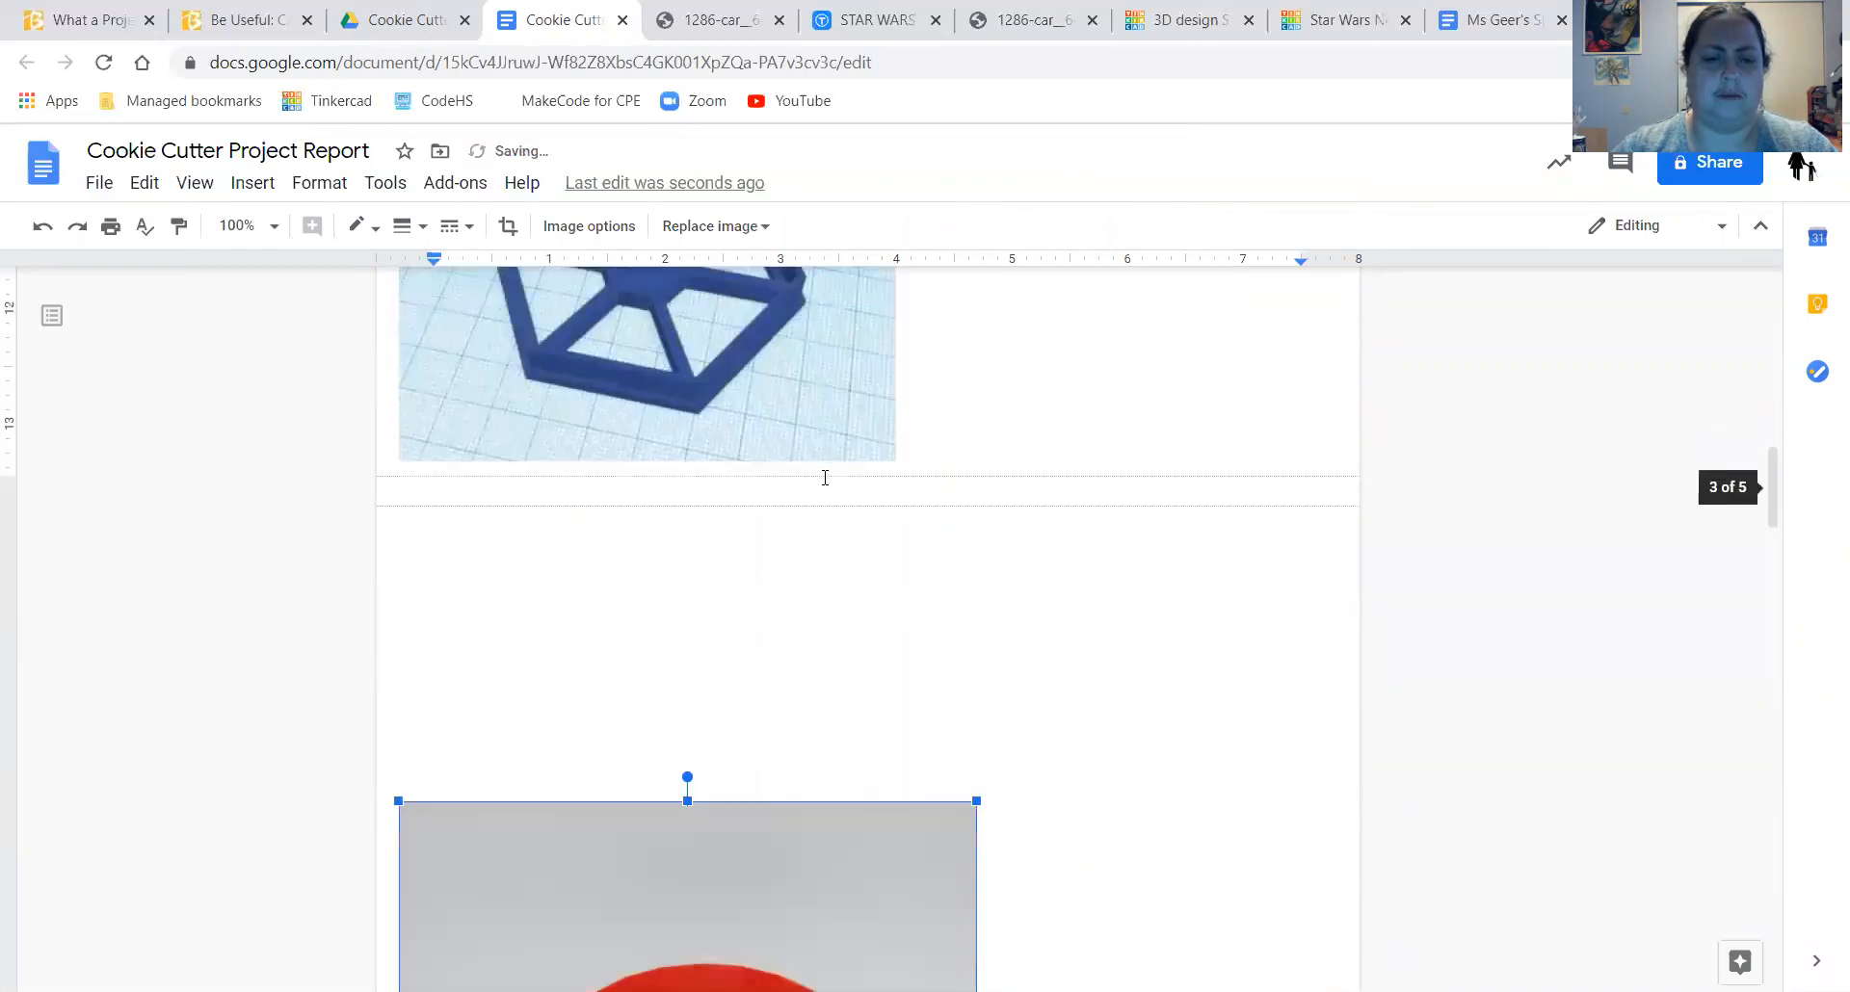
pyautogui.moveTo(720, 627); pyautogui.dragTo(720, 592)
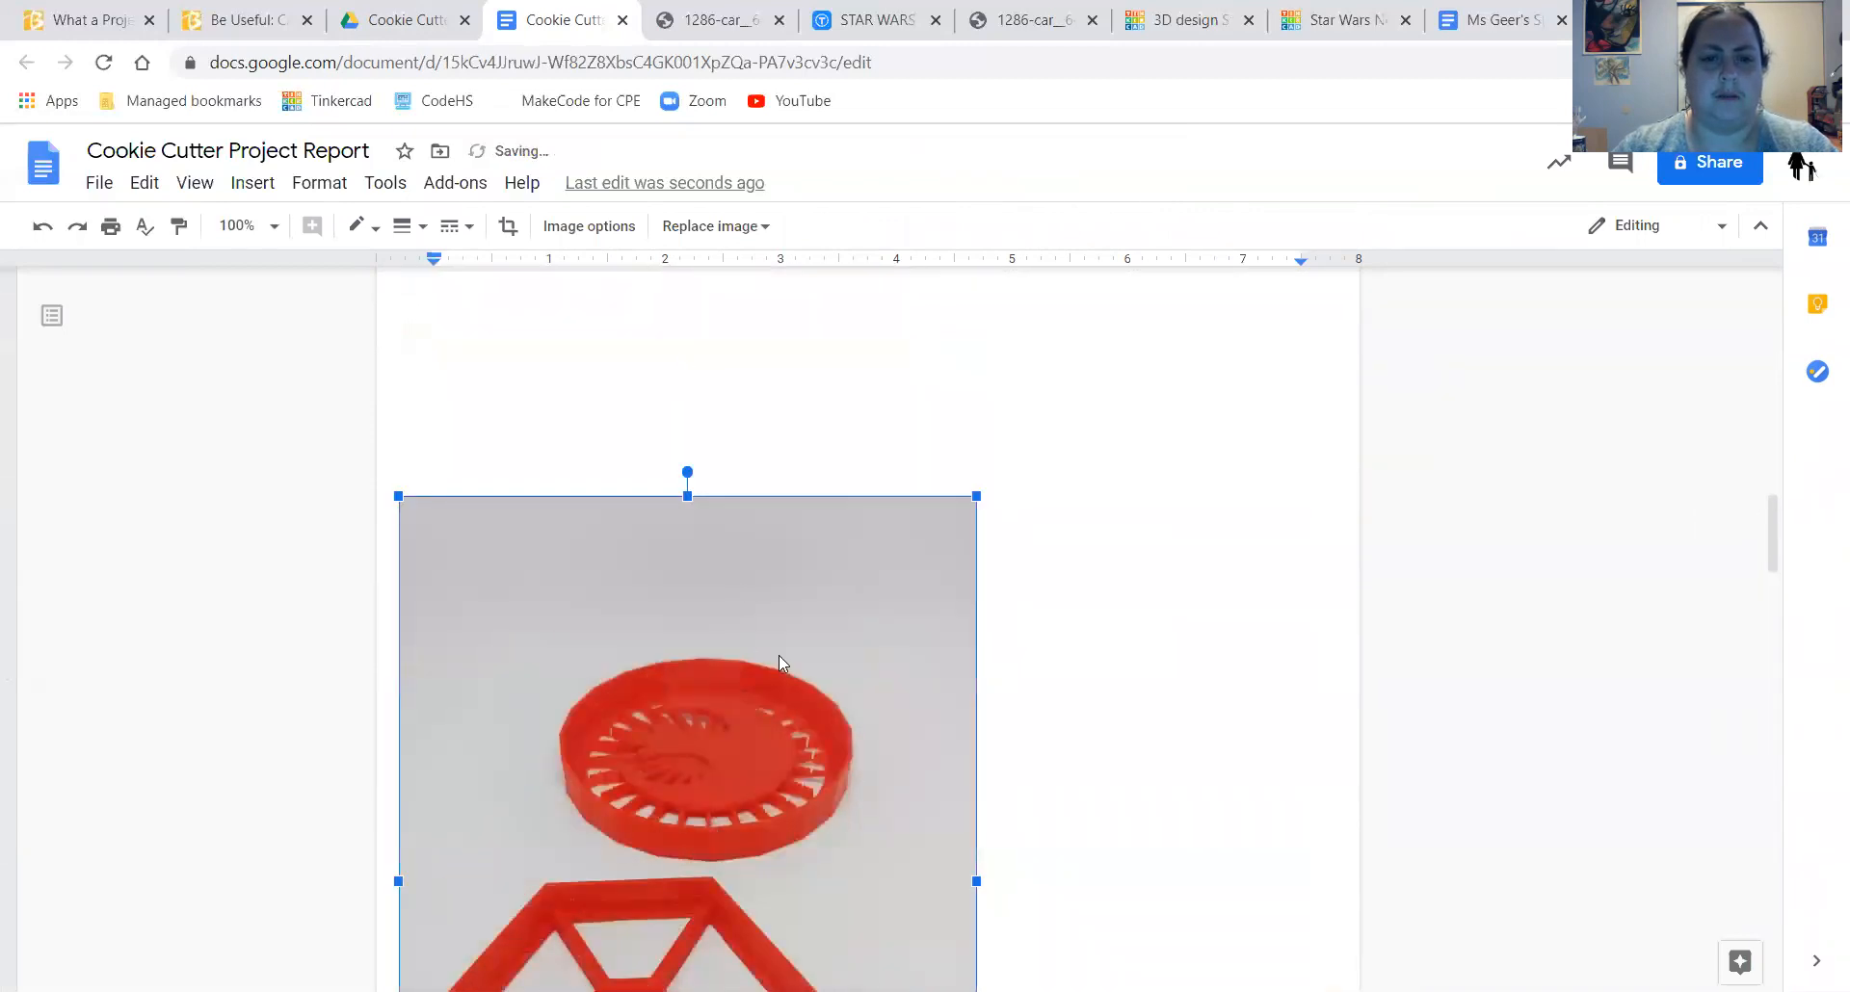
pyautogui.moveTo(971, 498); pyautogui.dragTo(752, 619)
# - Set the dough-rolling photo to wrap text and shrink it to about 6.25 inches wide
pyautogui.scroll(-5, 751, 626)
pyautogui.click(752, 632)
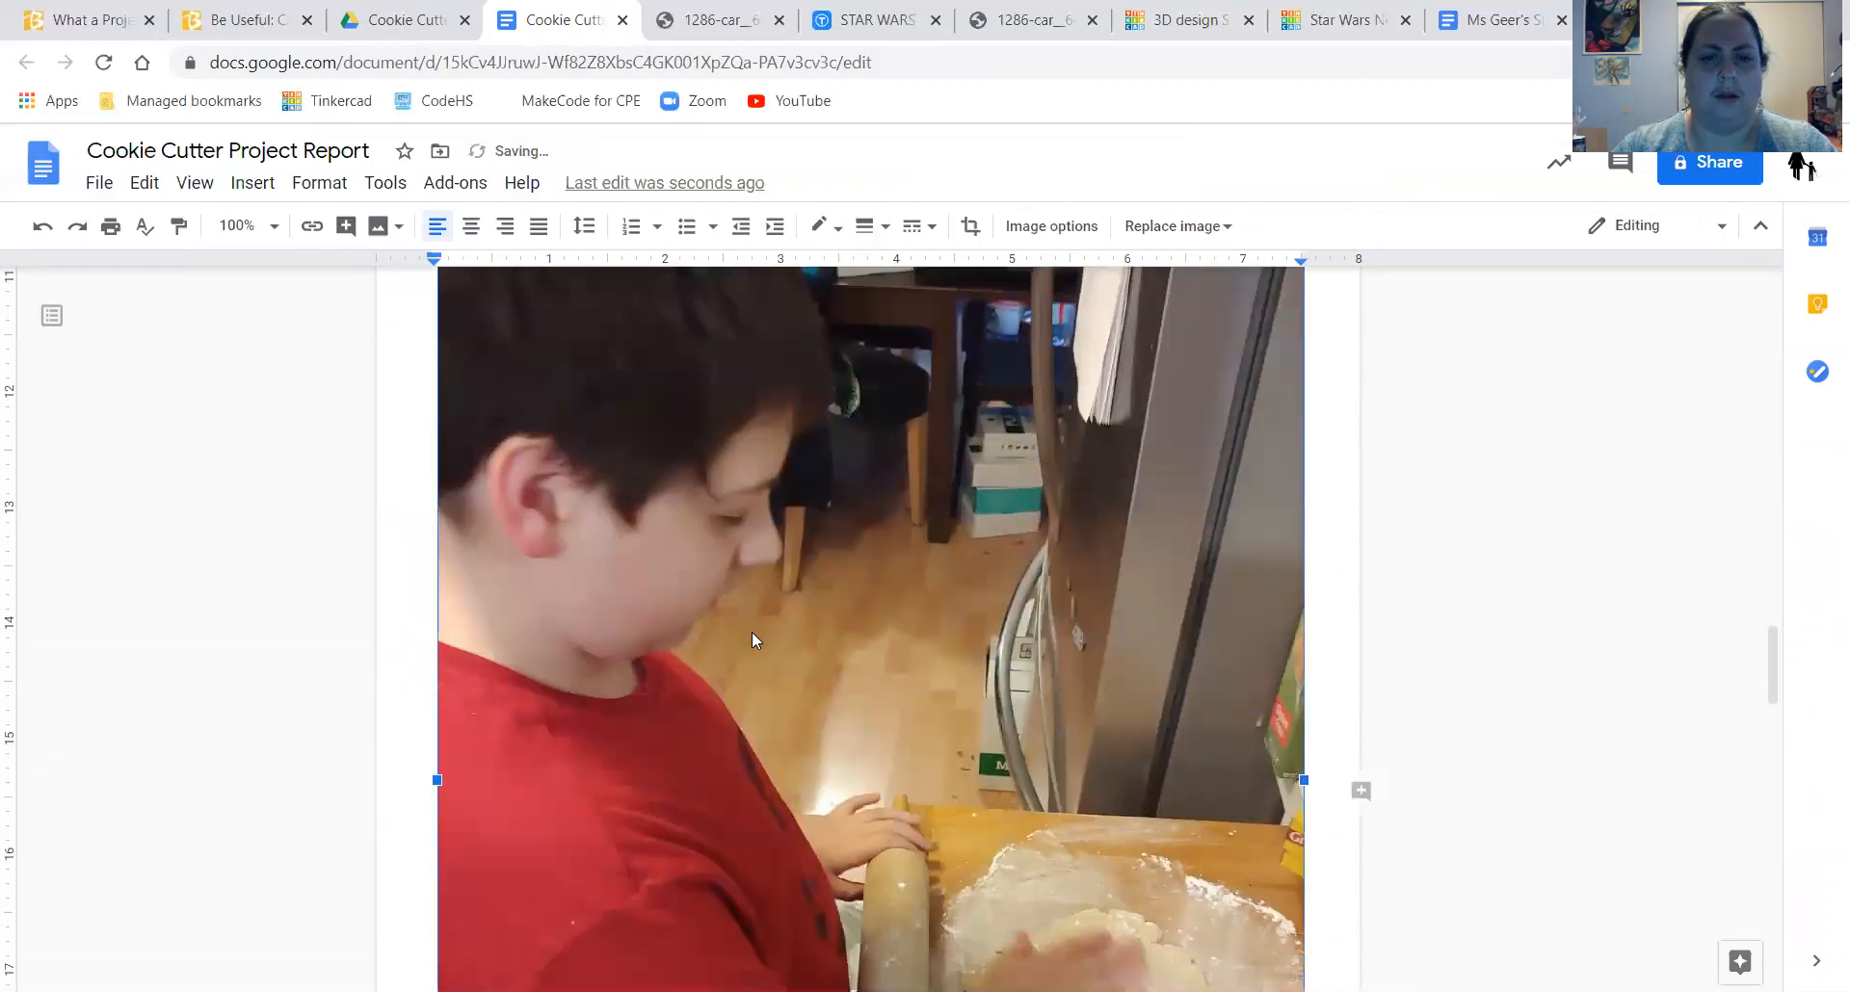
pyautogui.scroll(-5, 751, 633)
pyautogui.click(499, 673)
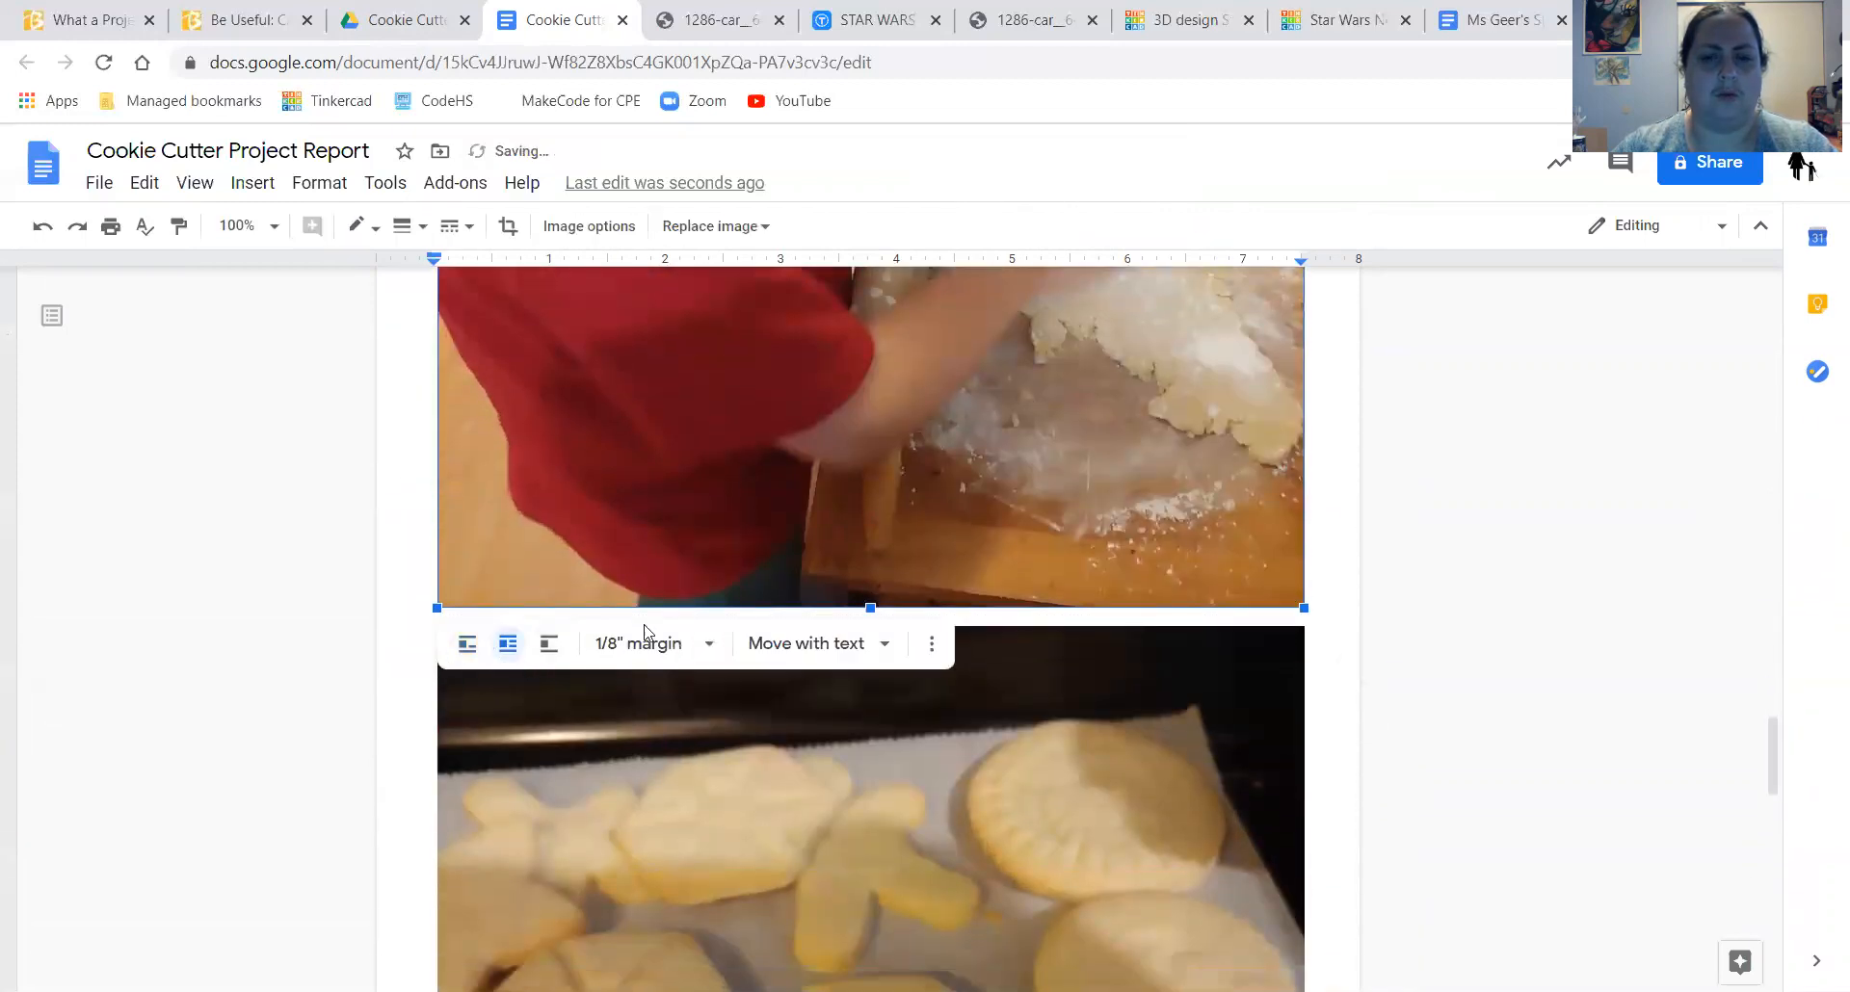
pyautogui.scroll(5, 651, 620)
pyautogui.scroll(1, 899, 583)
pyautogui.moveTo(1306, 538); pyautogui.dragTo(969, 732)
pyautogui.scroll(-8, 919, 771)
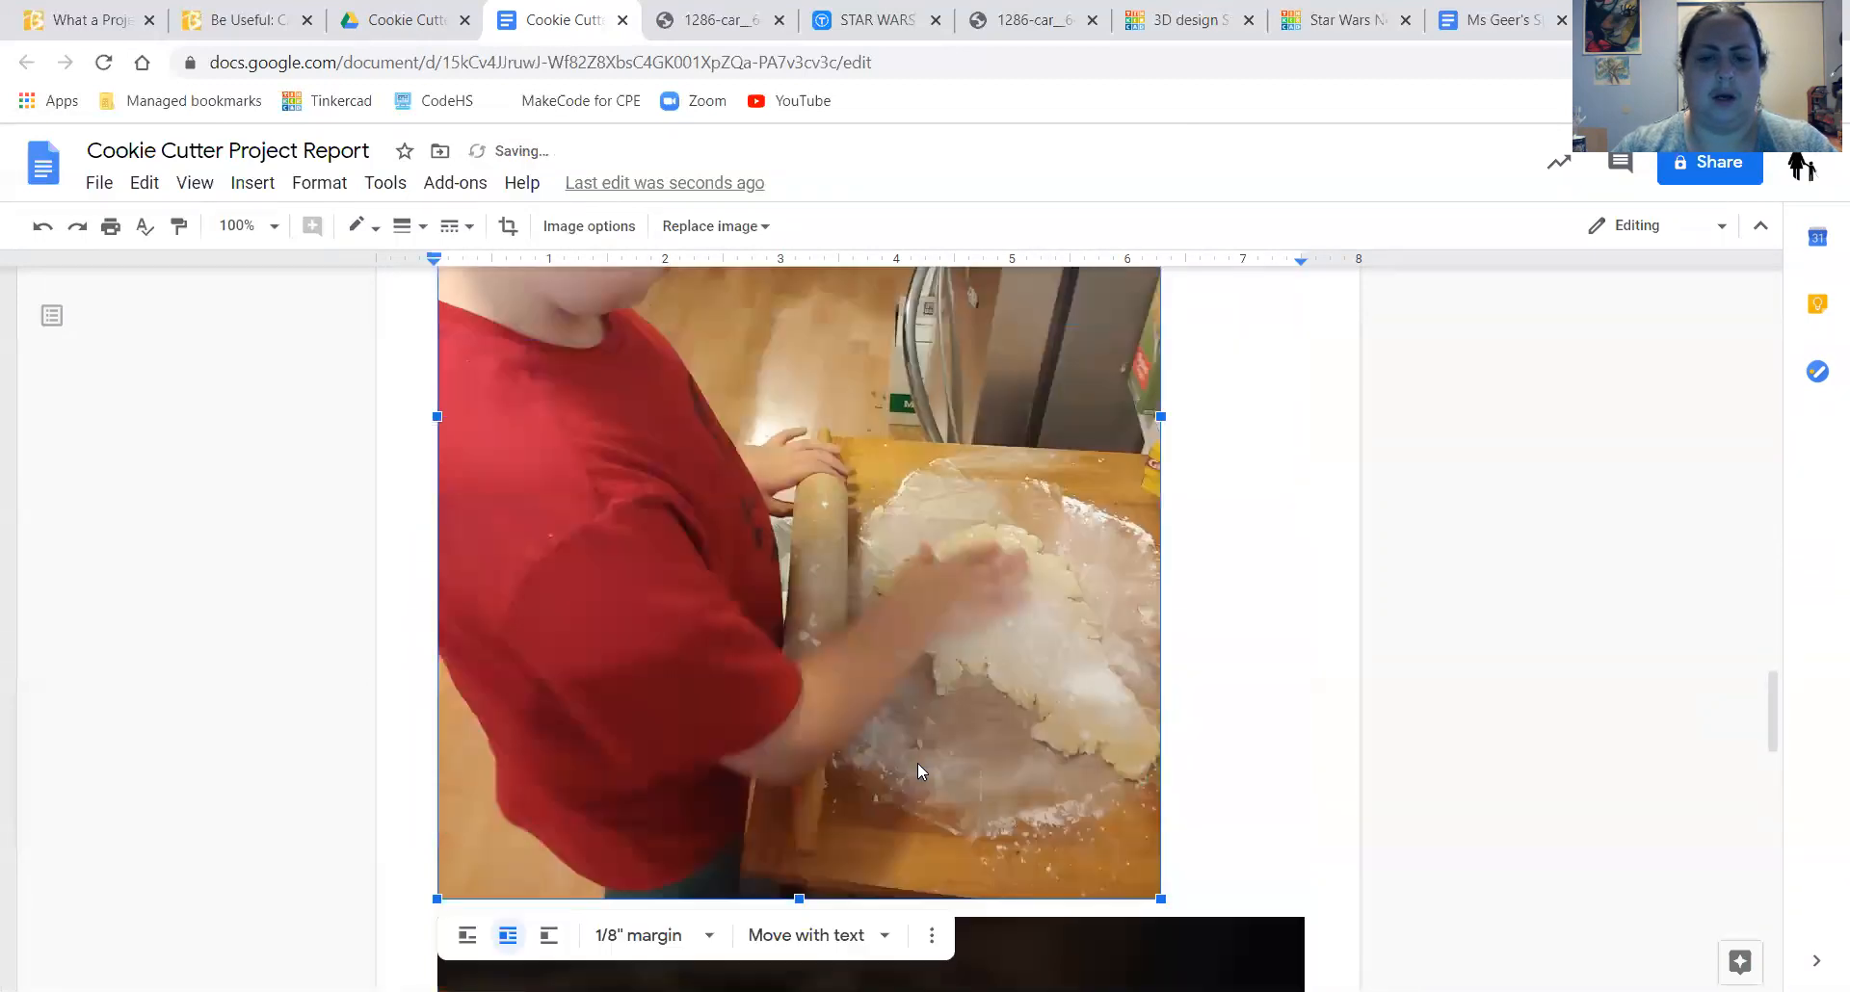
# - Reduce the dough-rolling photo further to about 5 inches wide and move it lower on the page
pyautogui.scroll(-1, 917, 768)
pyautogui.moveTo(1152, 780); pyautogui.dragTo(964, 590)
pyautogui.moveTo(765, 468); pyautogui.dragTo(759, 787)
# - Shrink the baked cookies photo to about 5 inches wide and set it to wrap text
pyautogui.scroll(-10, 1012, 799)
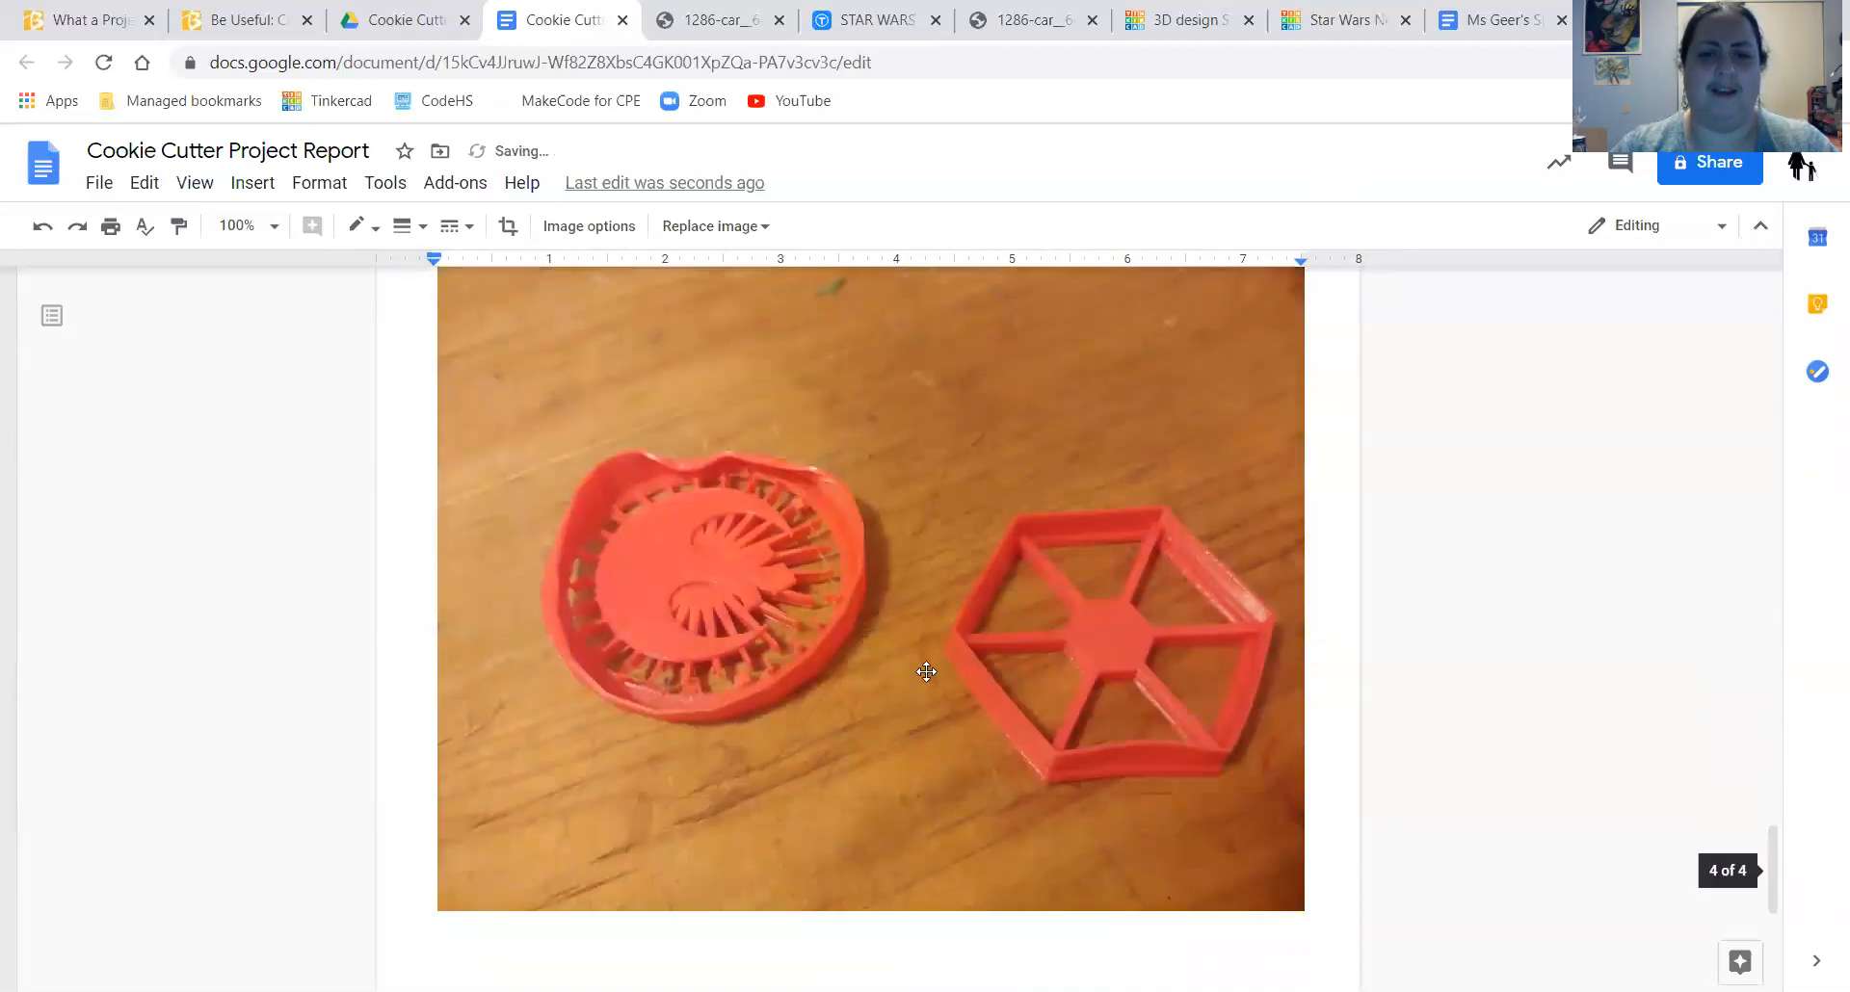
pyautogui.scroll(5, 934, 669)
pyautogui.click(968, 587)
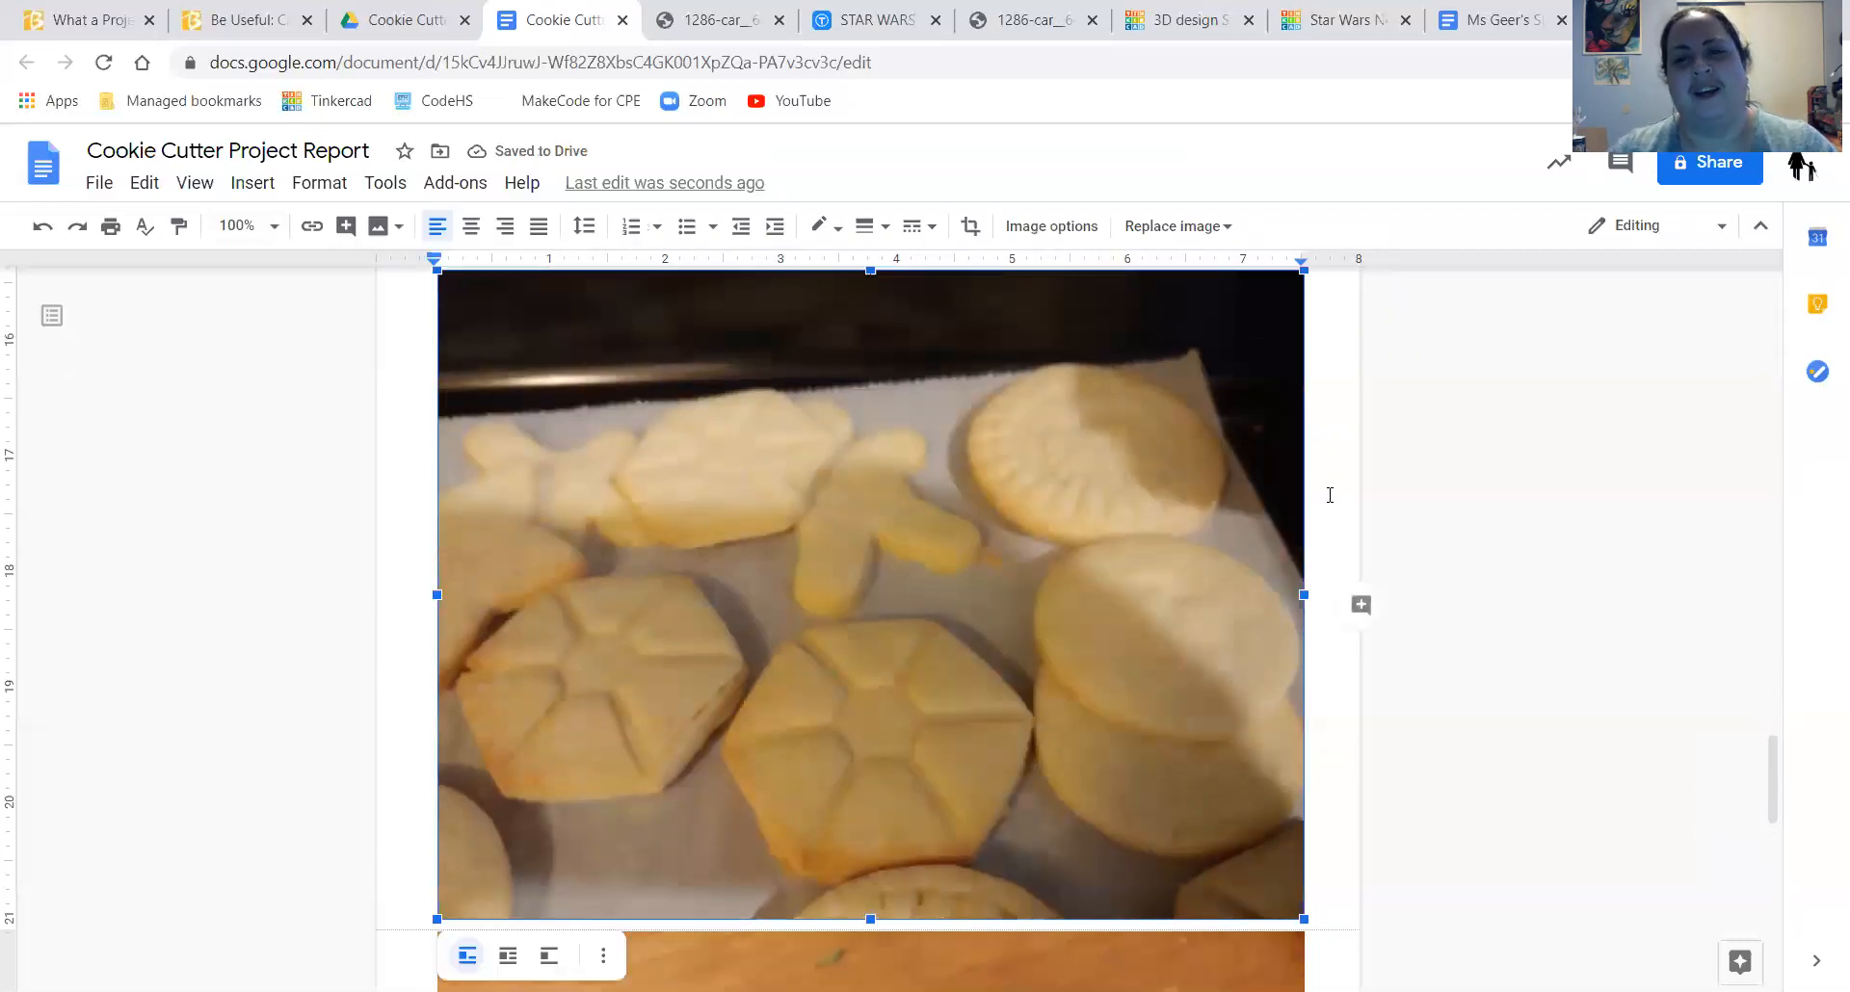
pyautogui.scroll(3, 1305, 508)
pyautogui.moveTo(1270, 534); pyautogui.dragTo(995, 730)
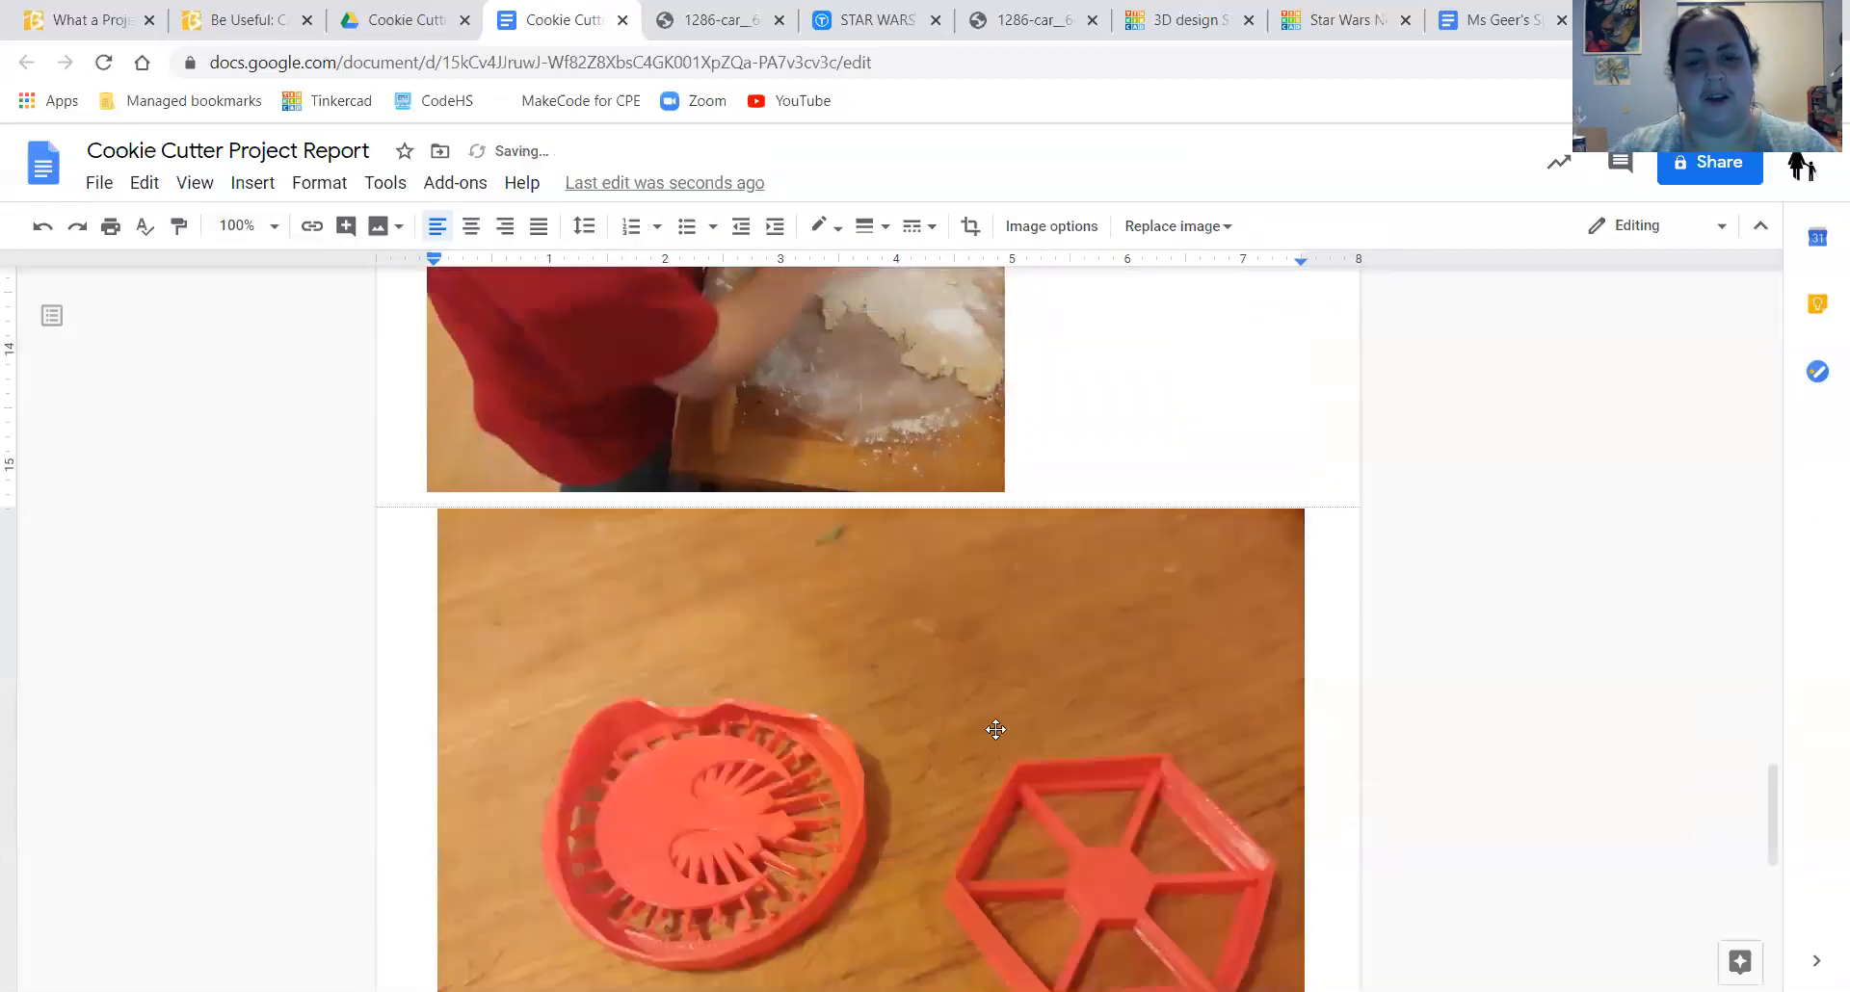
pyautogui.scroll(-6, 1156, 719)
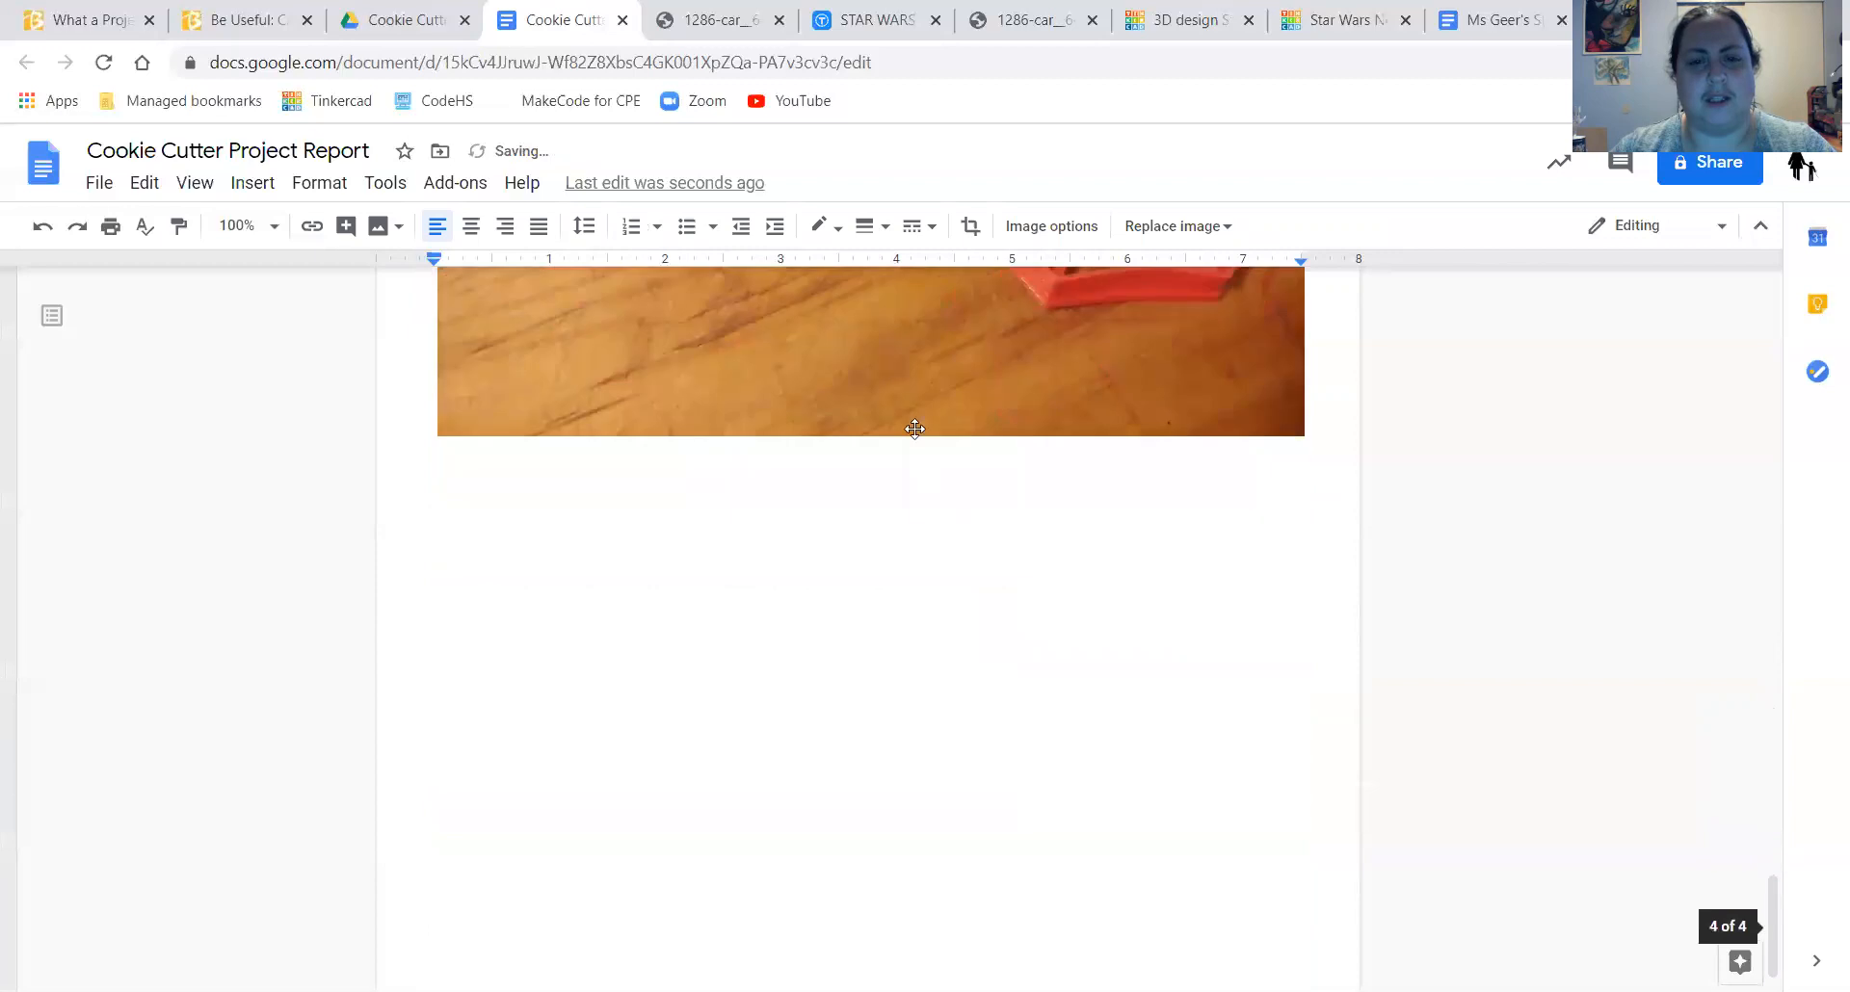
pyautogui.click(910, 426)
pyautogui.scroll(15, 927, 482)
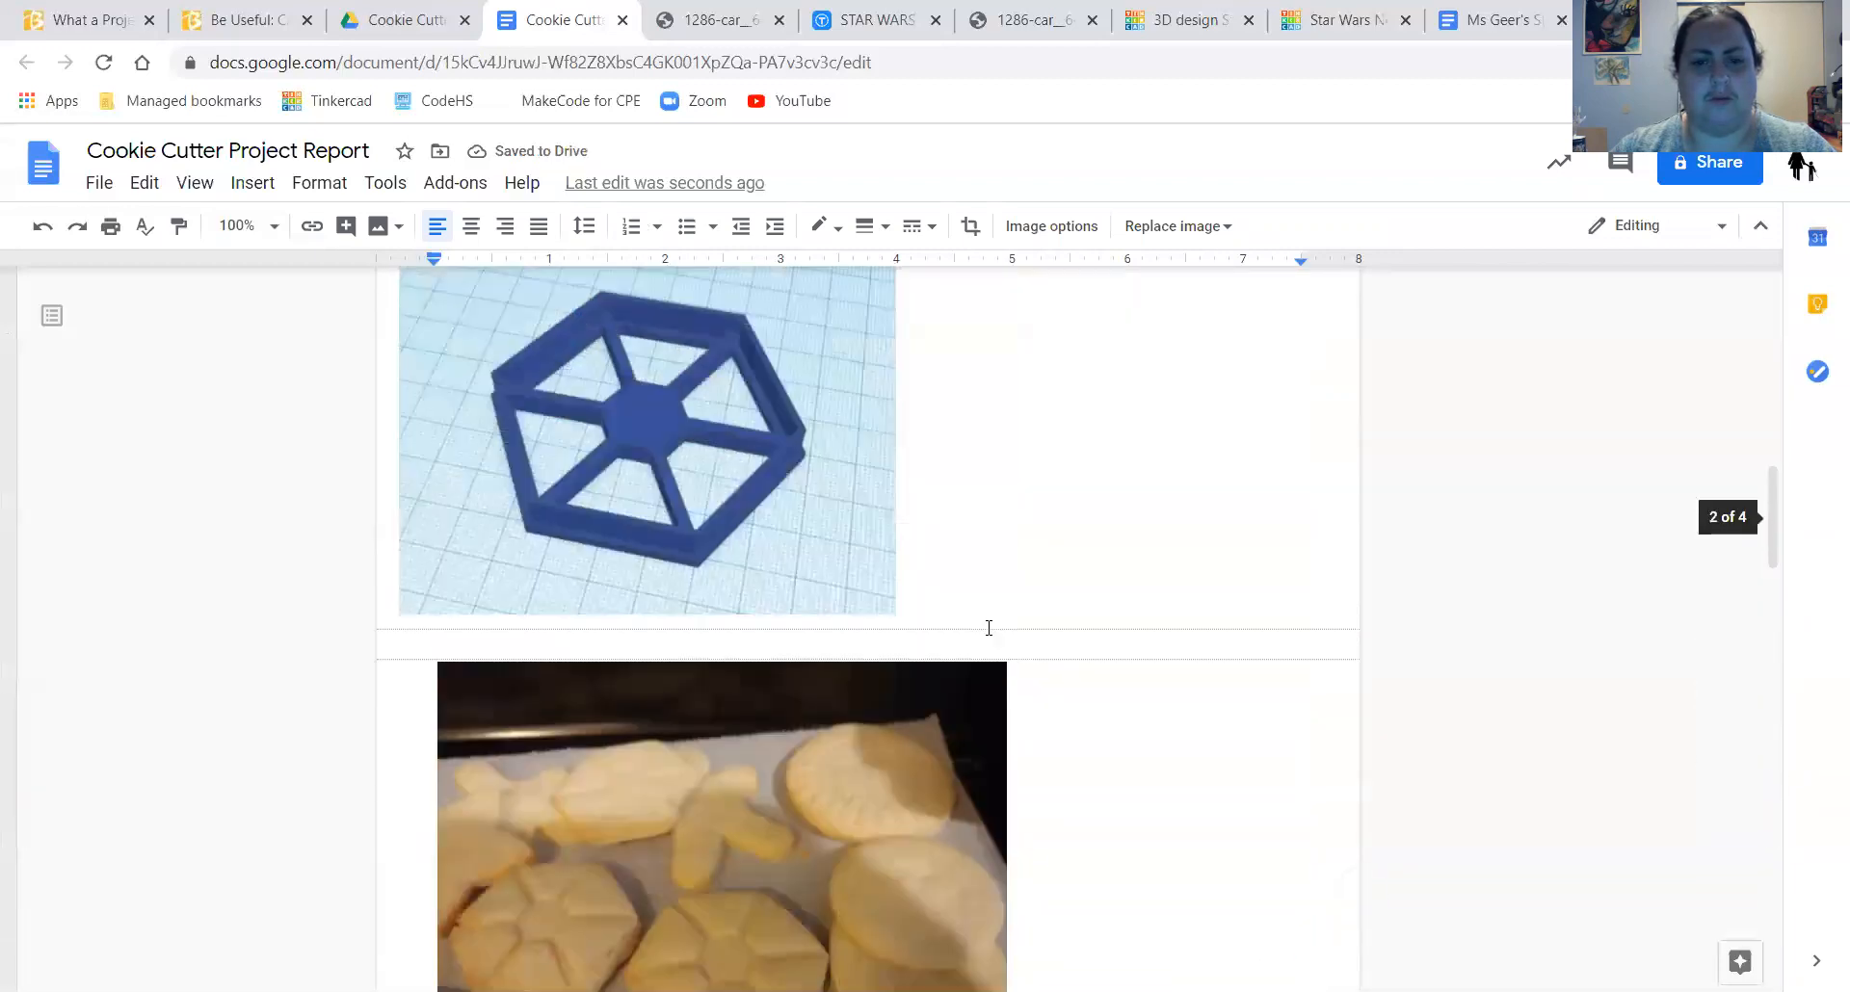
pyautogui.scroll(-4, 989, 628)
pyautogui.click(879, 513)
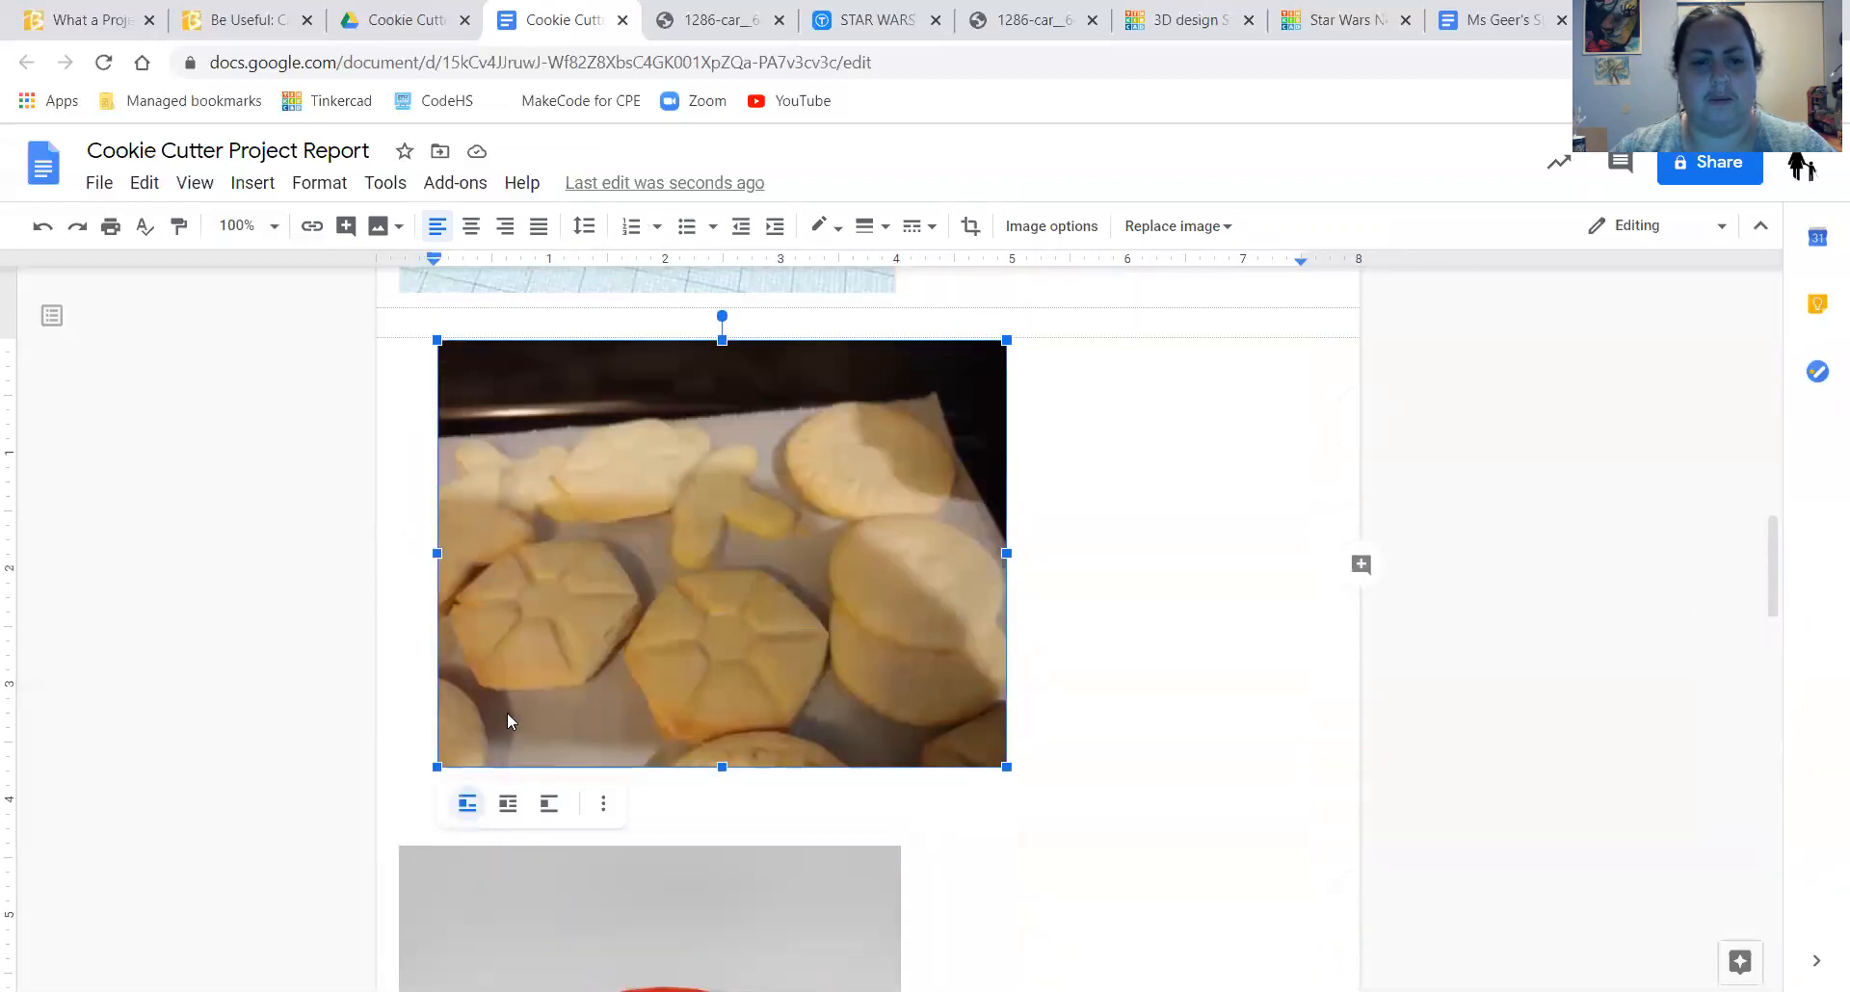
pyautogui.click(508, 802)
pyautogui.scroll(-4, 674, 646)
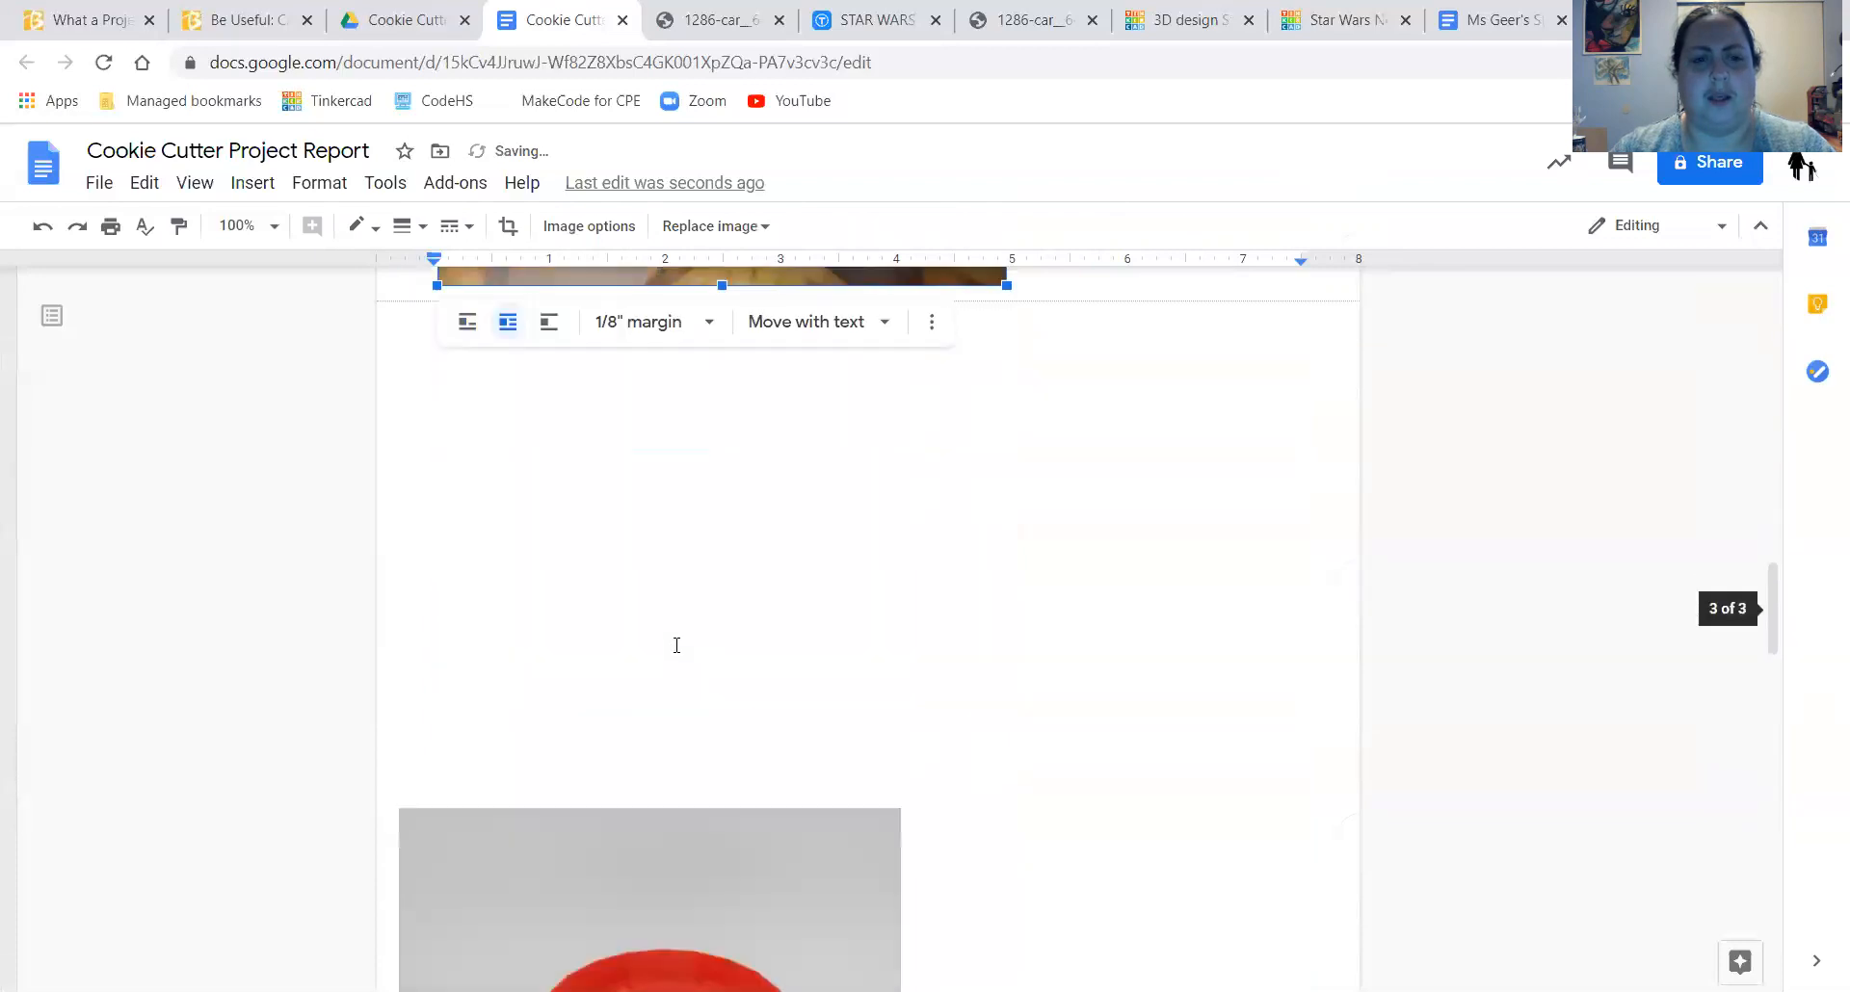
# - Shrink the photo of the cutters on the wooden table to about 5 inches wide and set it to wrap text
pyautogui.scroll(-10, 679, 652)
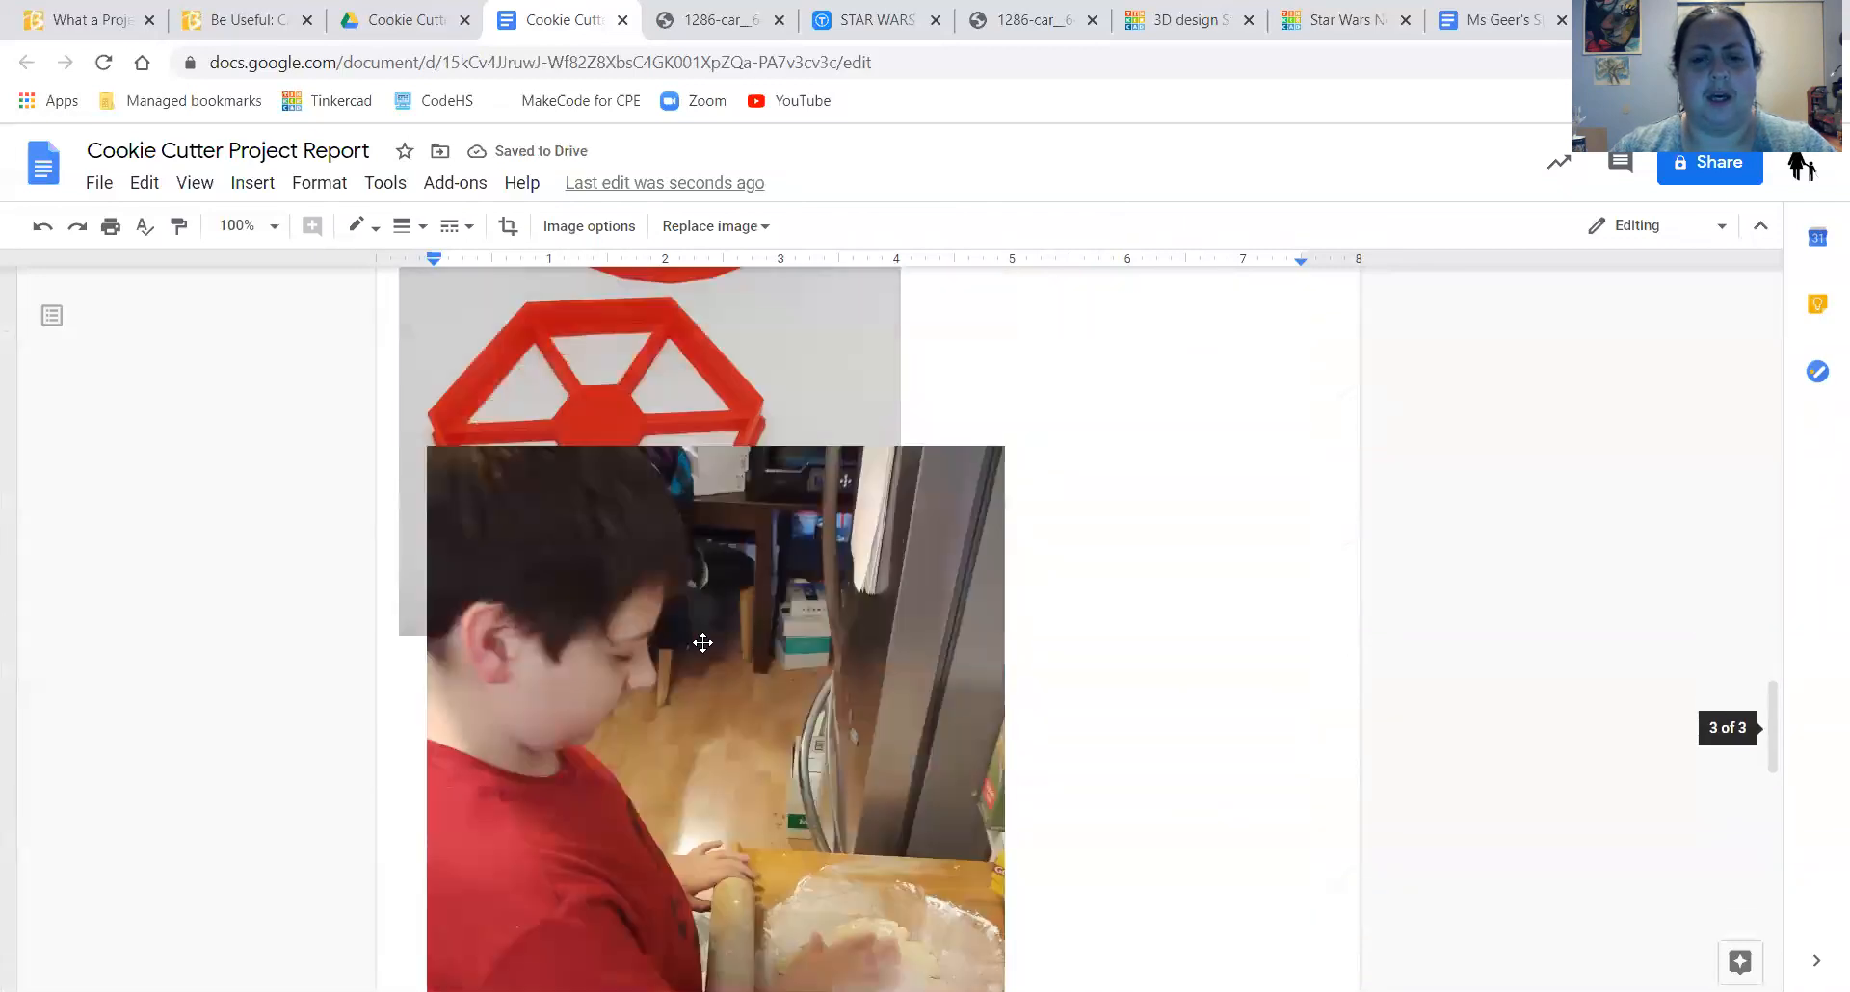
pyautogui.click(908, 669)
pyautogui.moveTo(1304, 343); pyautogui.dragTo(897, 578)
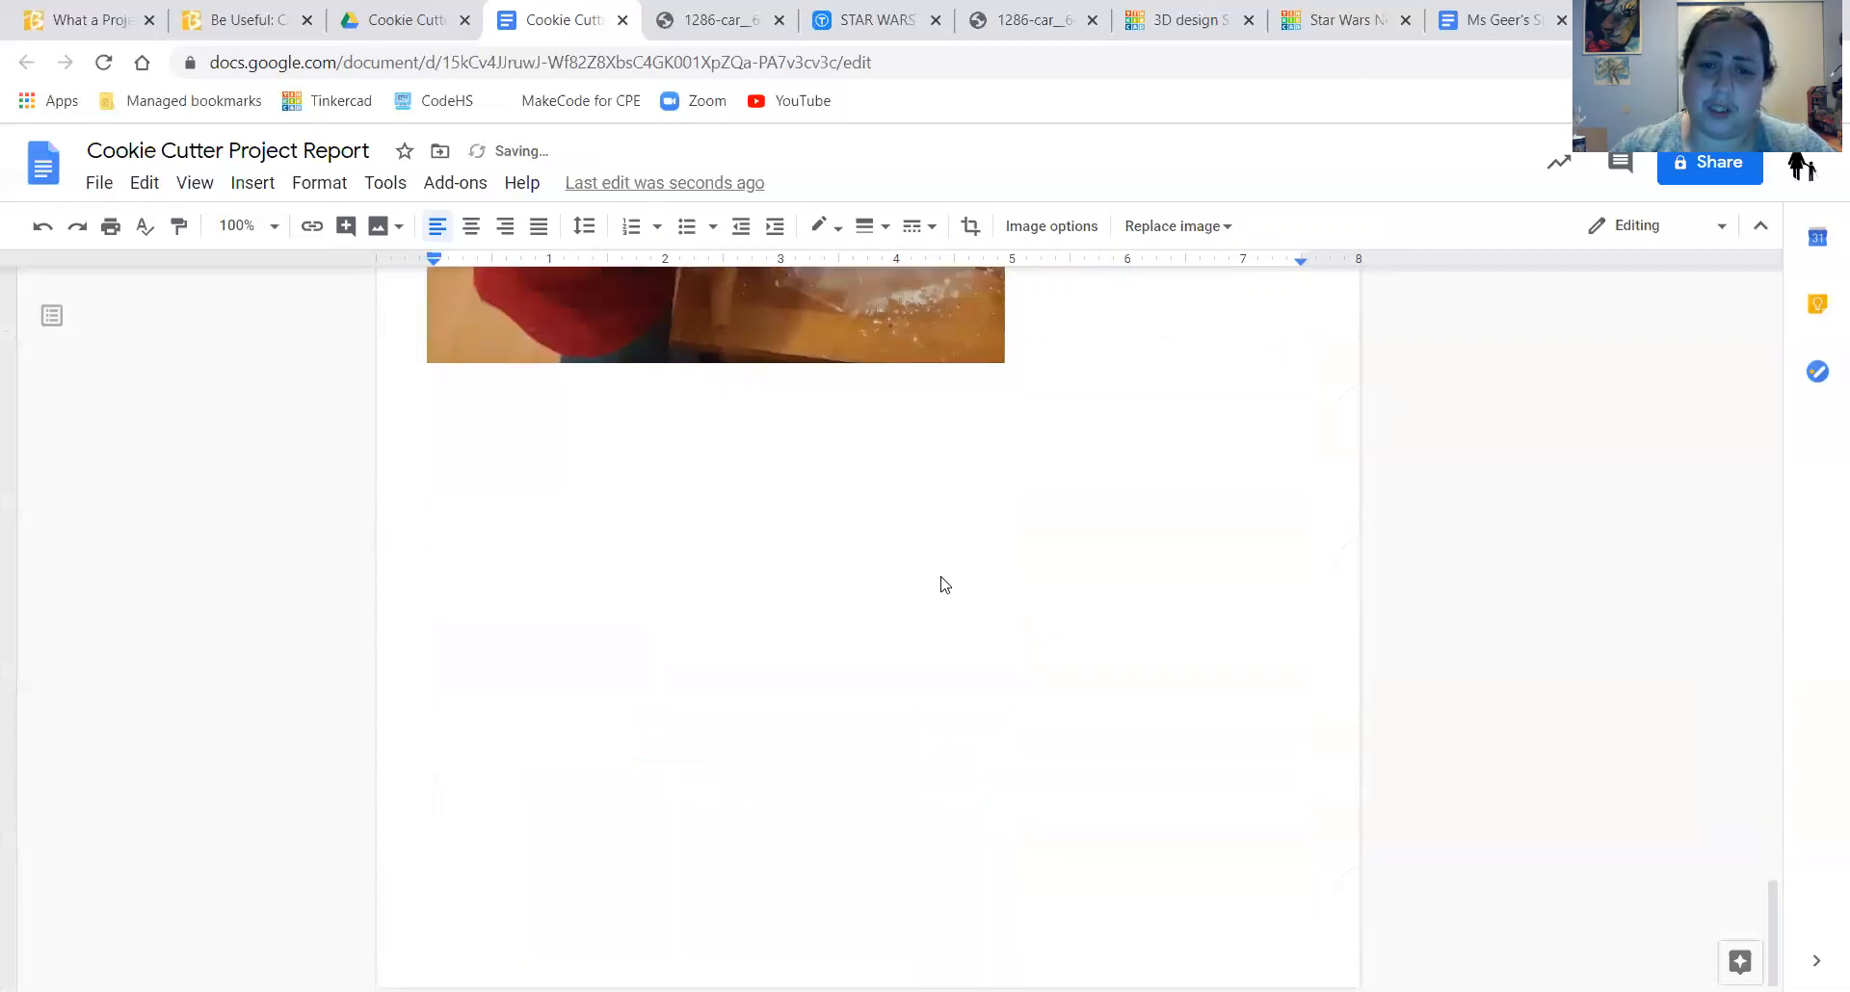
pyautogui.scroll(14, 953, 586)
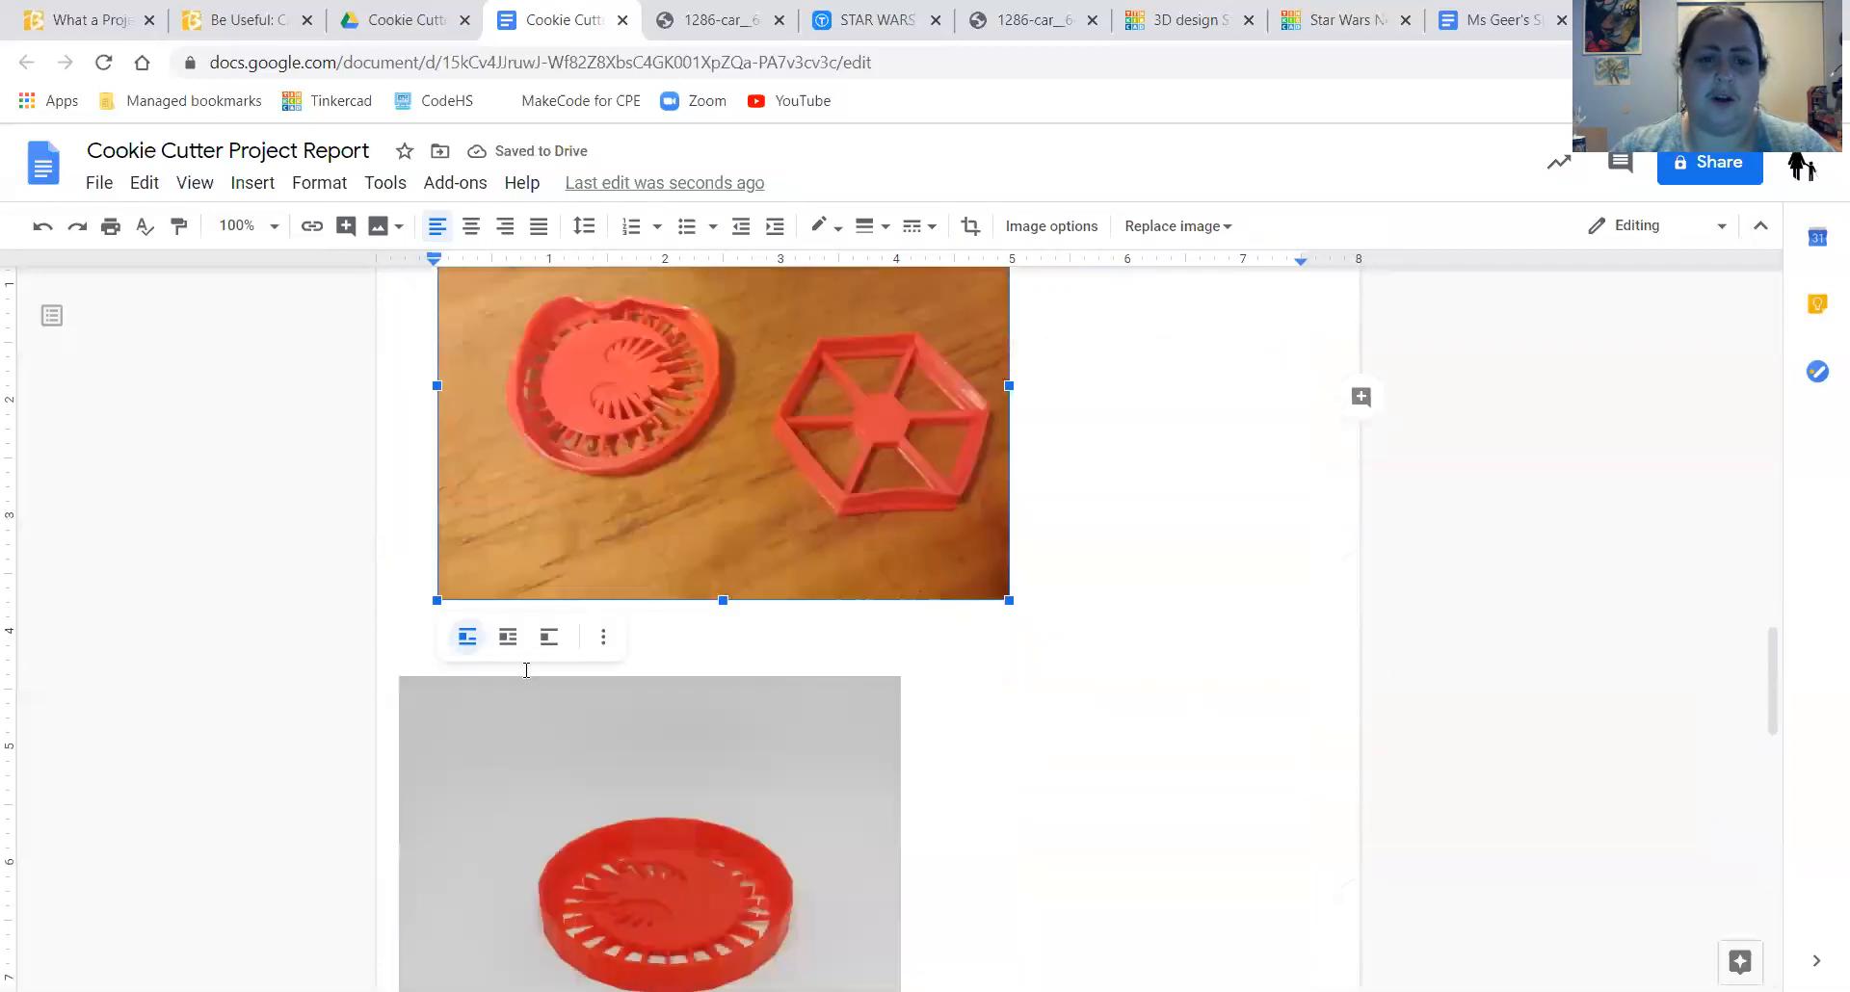
pyautogui.click(510, 639)
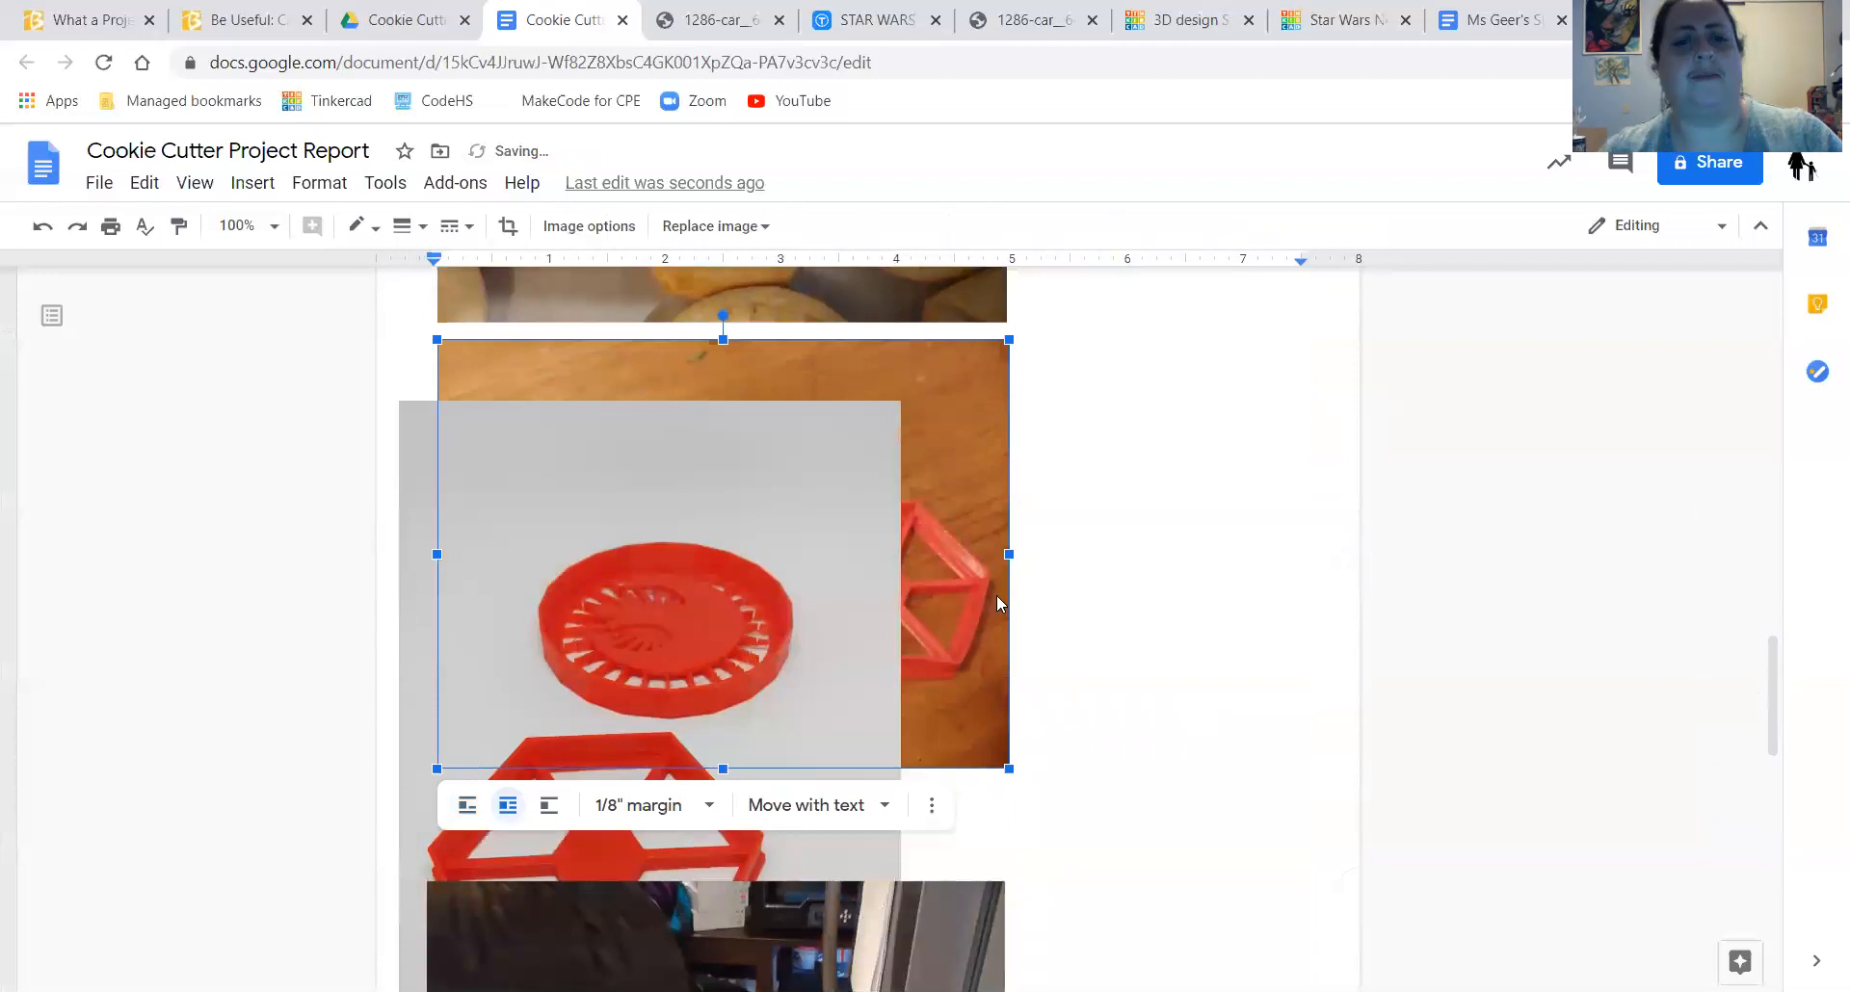
# - Move the baked cookies photo down and to the right, and shift the wooden-table photo toward the right margin
pyautogui.scroll(4, 981, 395)
pyautogui.moveTo(896, 674); pyautogui.dragTo(1154, 893)
pyautogui.scroll(4, 1100, 573)
pyautogui.moveTo(600, 758); pyautogui.dragTo(1027, 776)
# - Move the white-background cutter photo up near the start of the page after the blue cutter image
pyautogui.moveTo(522, 488); pyautogui.dragTo(538, 400)
pyautogui.scroll(3, 1129, 464)
pyautogui.scroll(-3, 685, 728)
pyautogui.moveTo(685, 520); pyautogui.dragTo(677, 546)
pyautogui.scroll(3, 1078, 619)
pyautogui.scroll(-2, 613, 782)
pyautogui.moveTo(619, 764)
pyautogui.mouseDown()
pyautogui.moveTo(618, 695)
pyautogui.moveTo(569, 951)
pyautogui.moveTo(604, 739)
pyautogui.mouseUp()
pyautogui.scroll(3, 989, 732)
pyautogui.scroll(1, 985, 732)
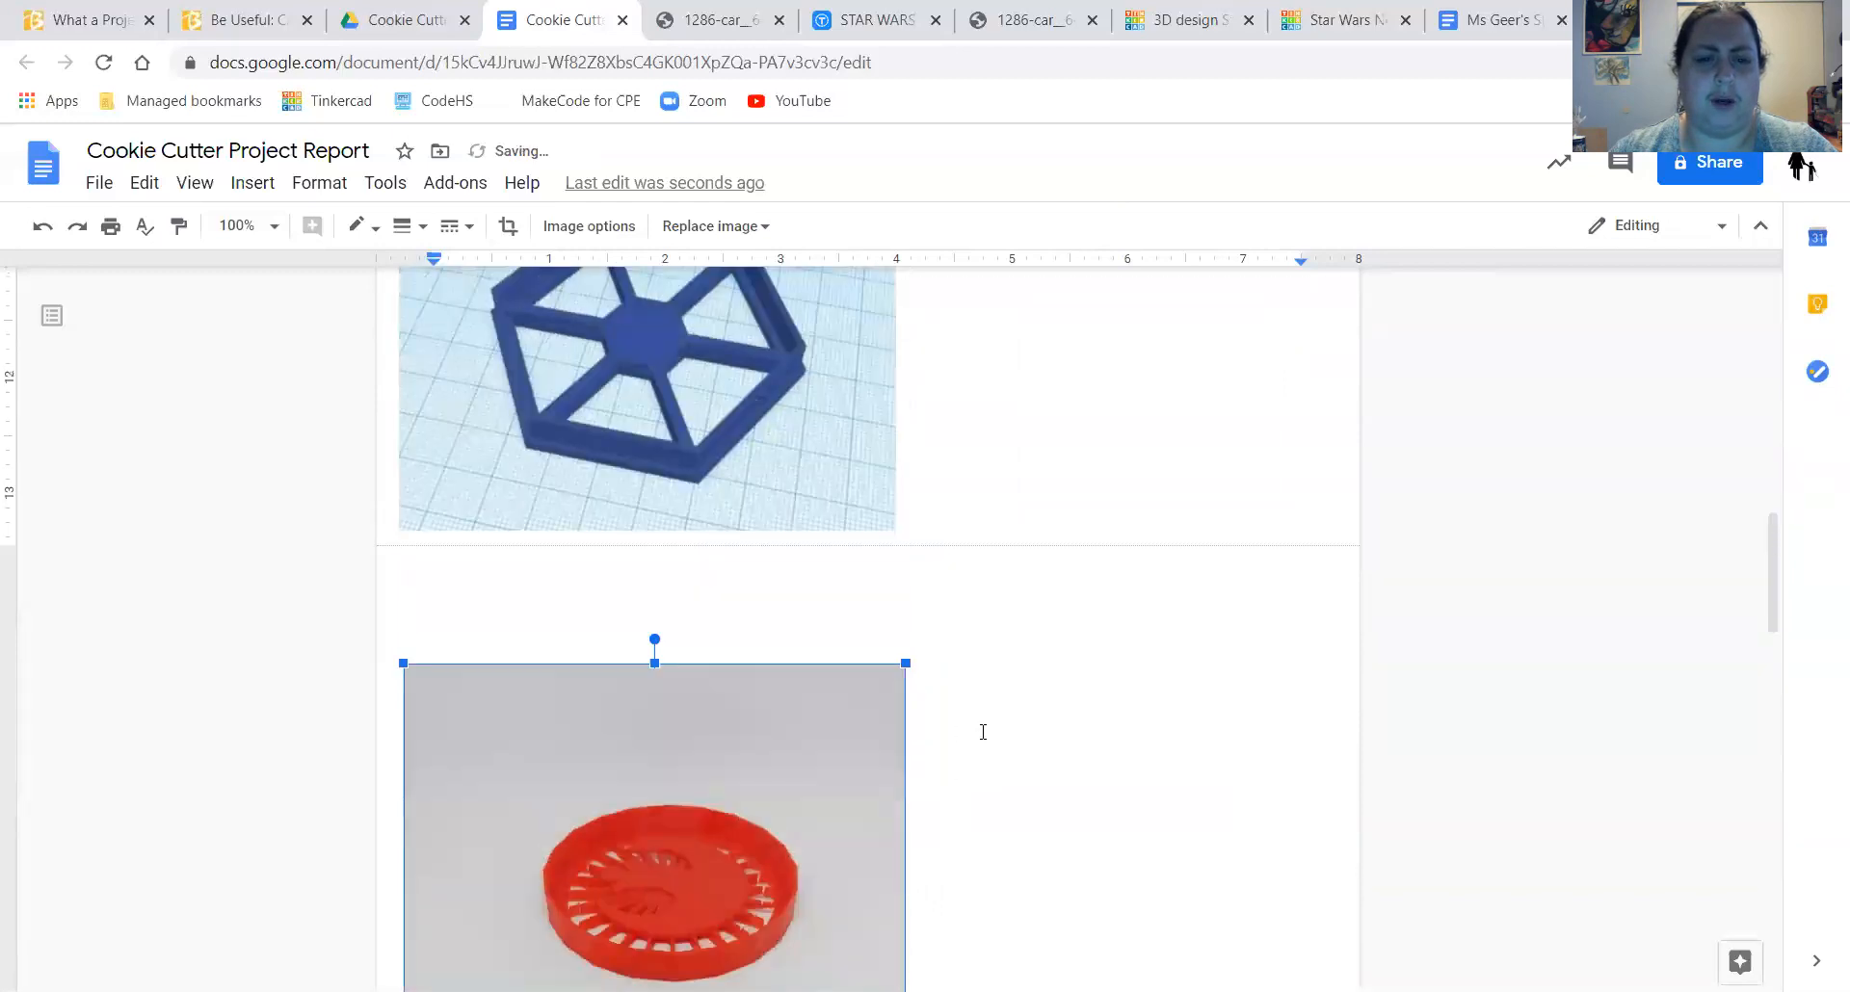
# - Reposition the white-background cutter photo farther up and bring its left edge close to the text margin
pyautogui.click(715, 609)
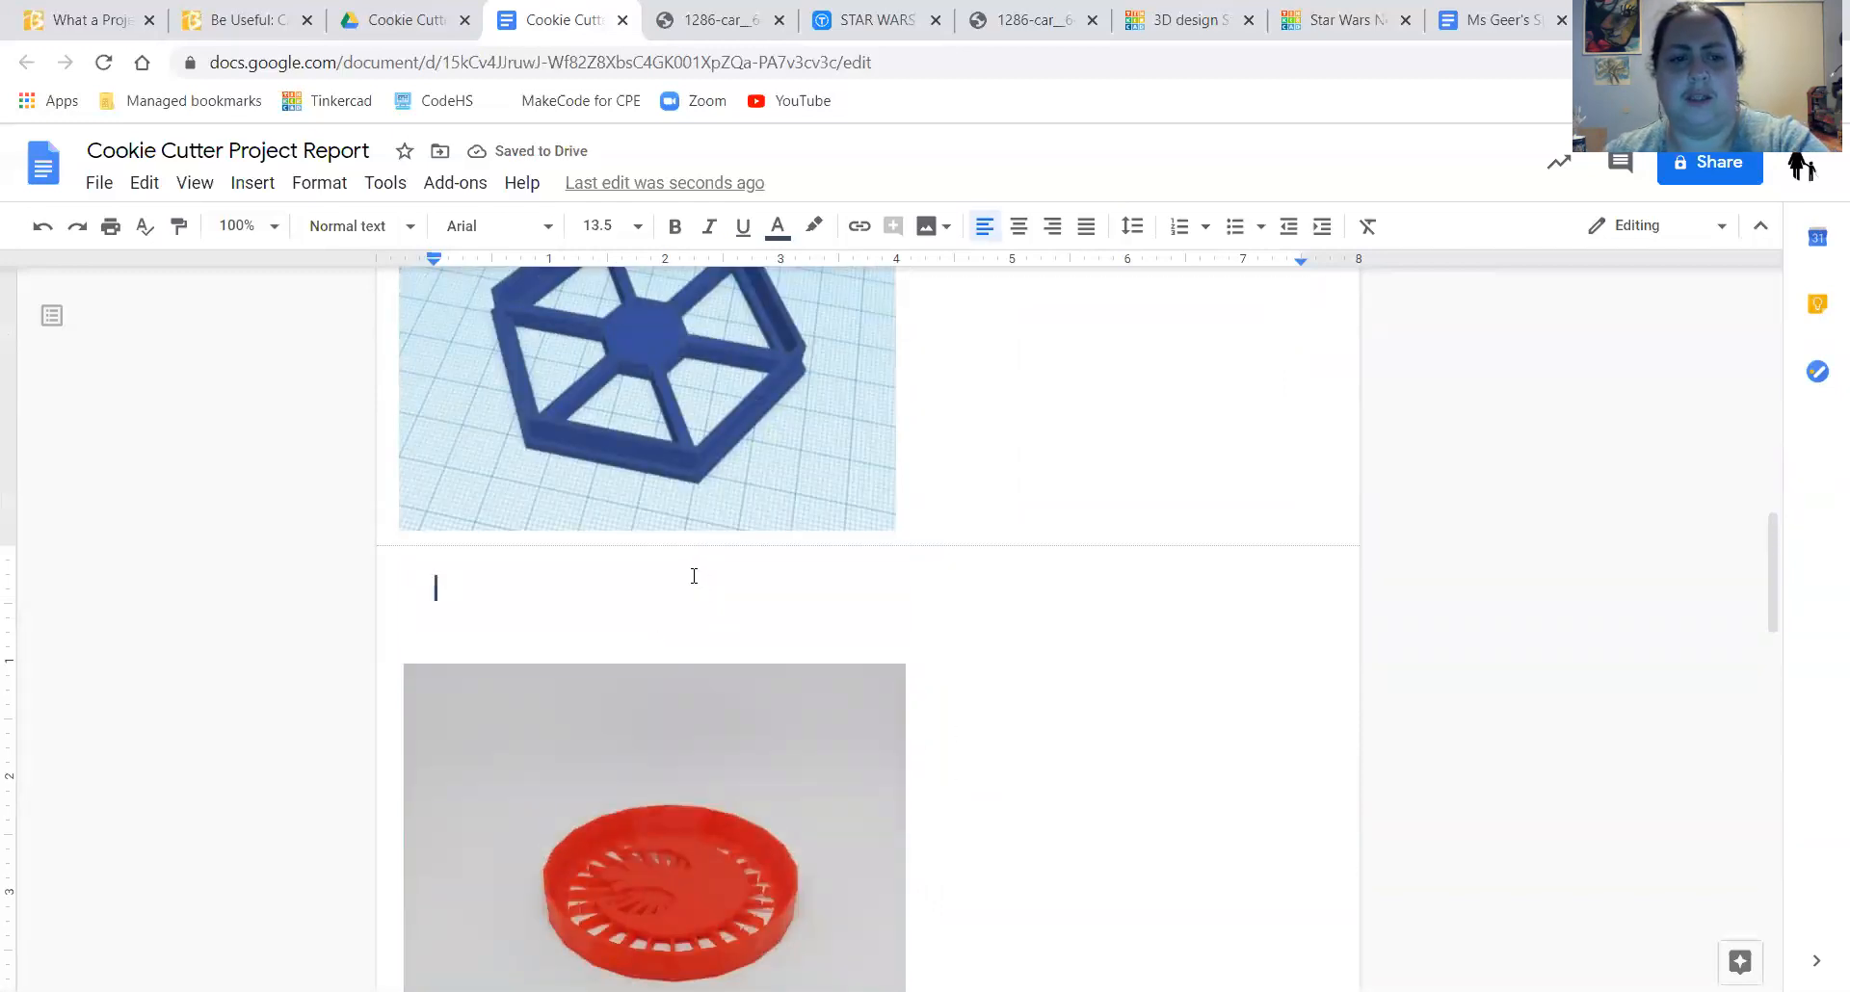
pyautogui.moveTo(610, 730); pyautogui.dragTo(616, 347)
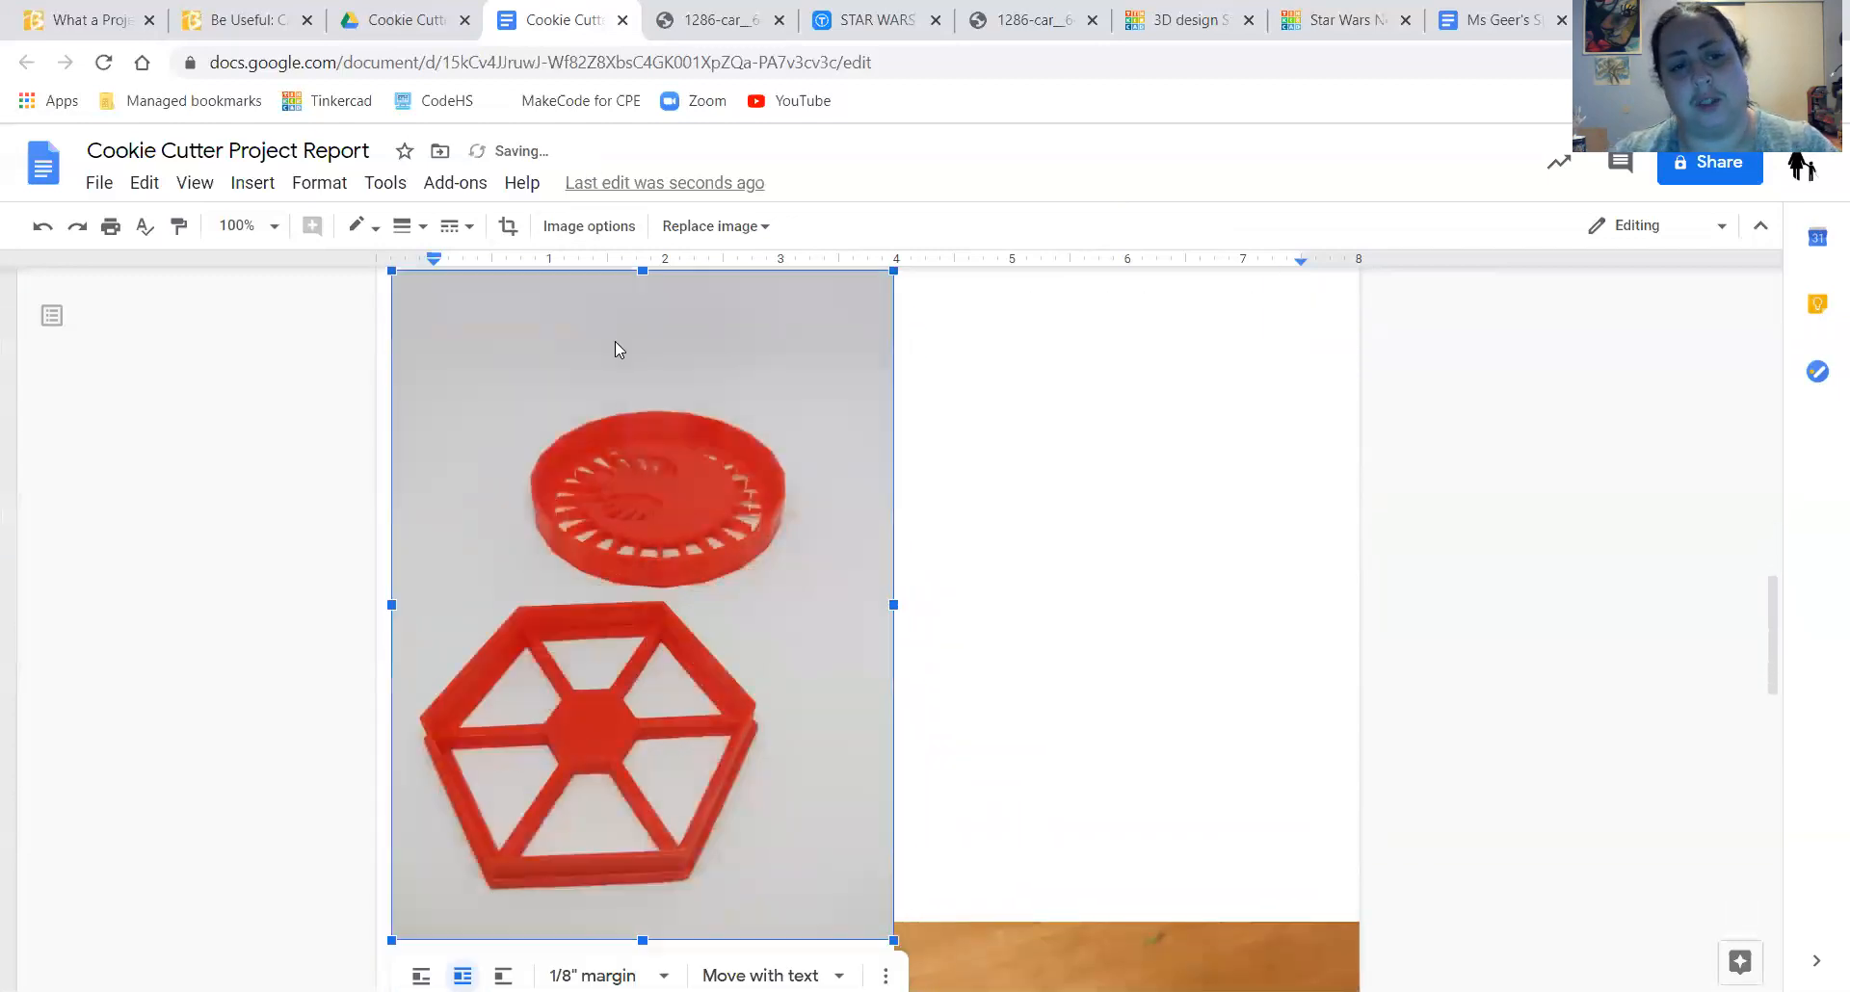
pyautogui.moveTo(742, 618); pyautogui.dragTo(777, 609)
pyautogui.scroll(-1, 1035, 621)
pyautogui.scroll(-3, 1035, 622)
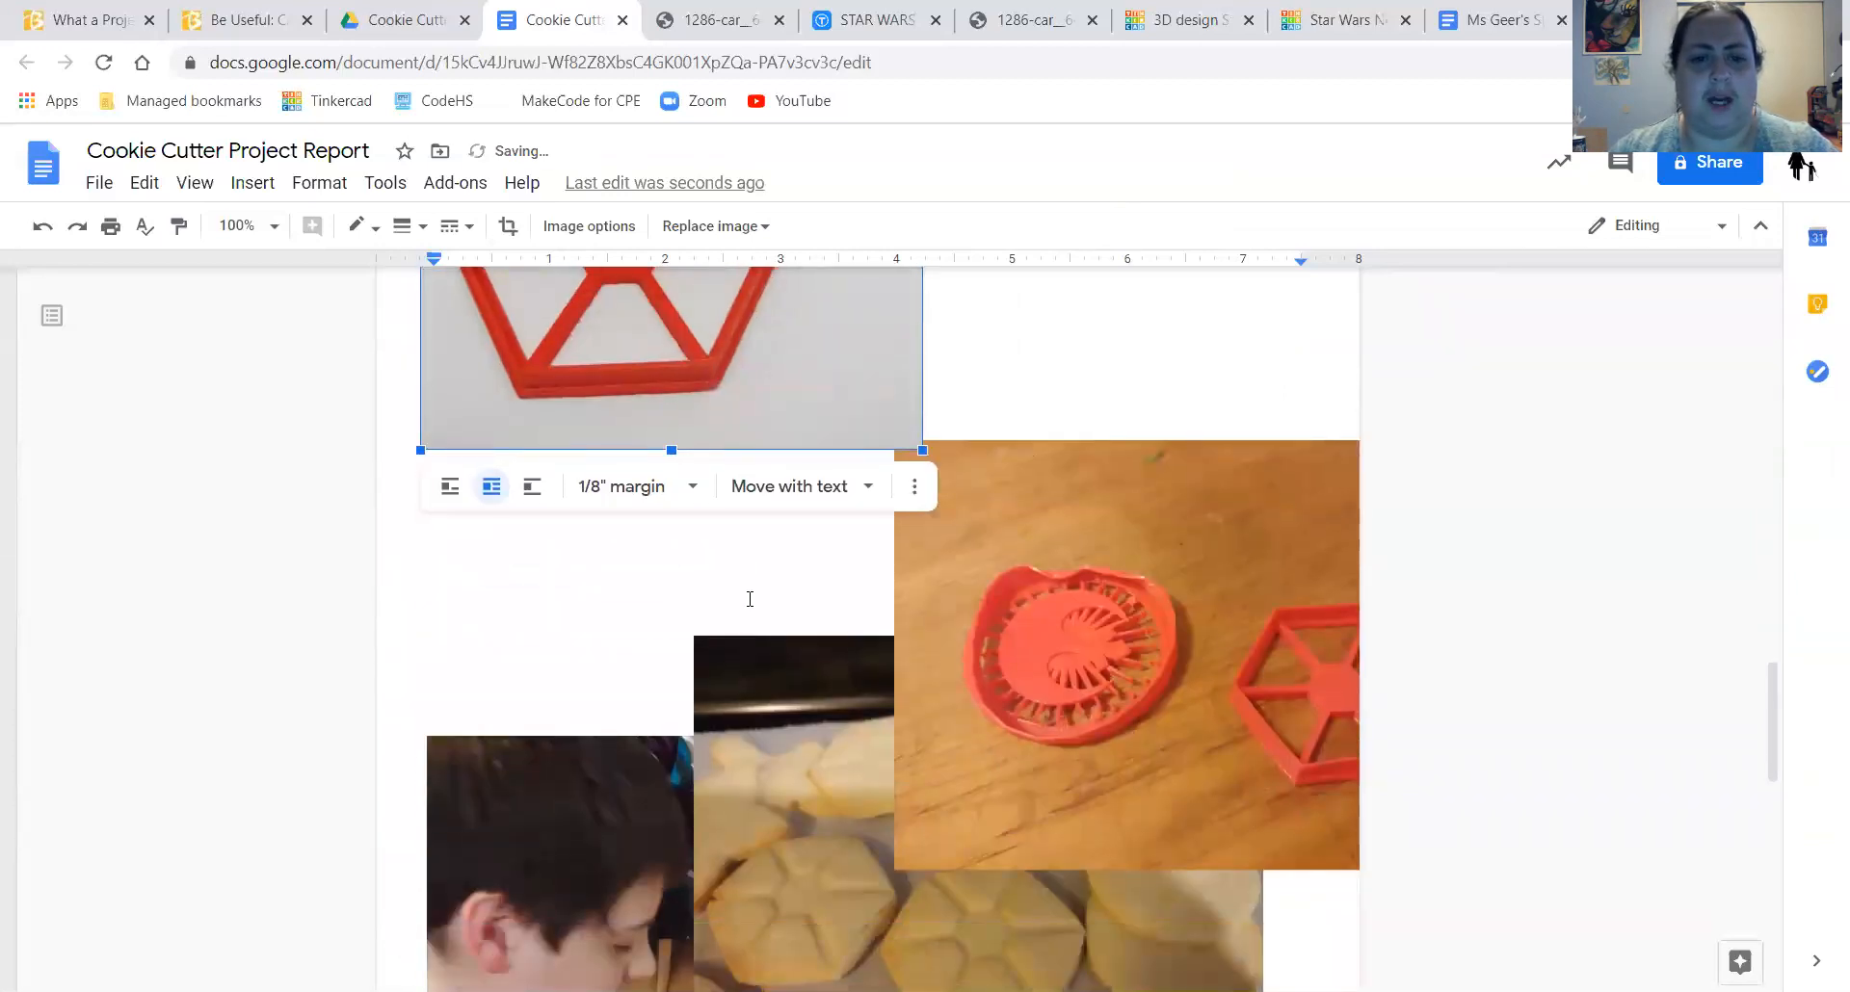
# - Move the dough-rolling photo up to the page's left margin, just below the red cookie cutters photo
pyautogui.scroll(-3, 759, 636)
pyautogui.moveTo(644, 636); pyautogui.dragTo(620, 499)
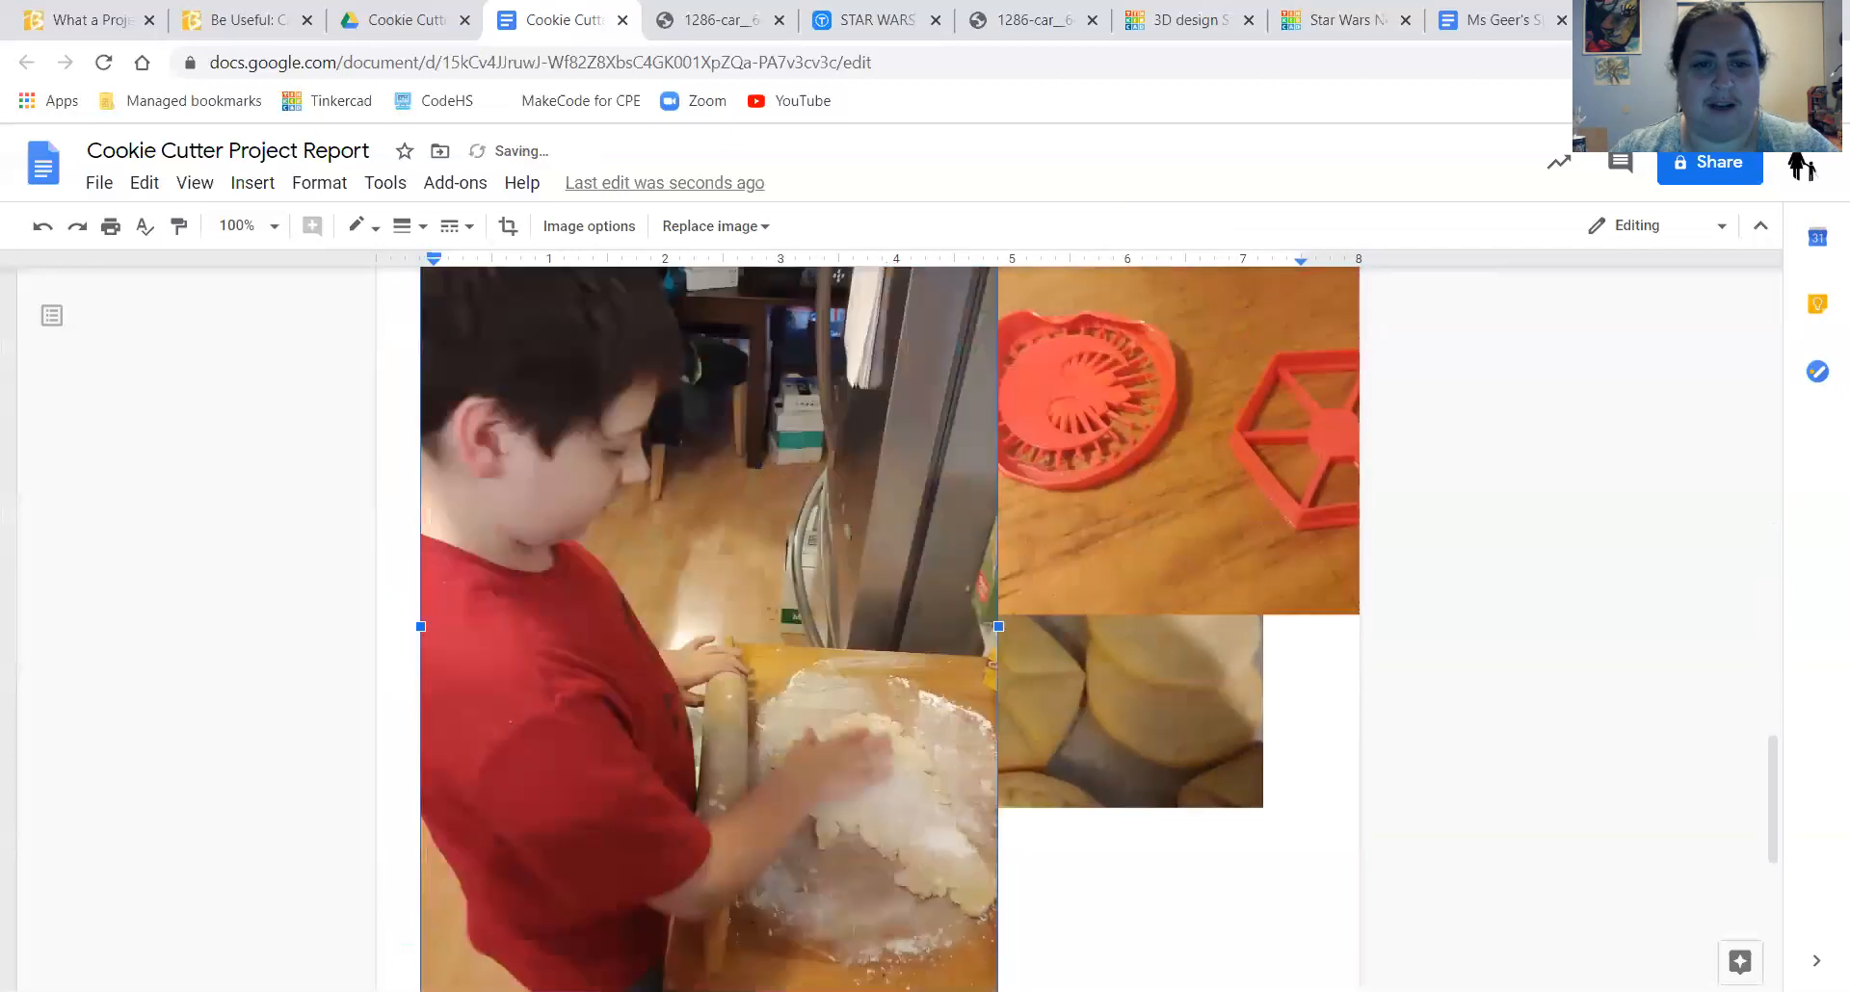
pyautogui.scroll(3, 889, 627)
pyautogui.scroll(-4, 1192, 902)
pyautogui.scroll(1, 1140, 644)
# - Move the baked cookies photo further down the page, clear of the two cookie cutter photos
pyautogui.moveTo(1139, 660); pyautogui.dragTo(879, 909)
pyautogui.scroll(-5, 1090, 764)
pyautogui.scroll(3, 1028, 673)
pyautogui.moveTo(939, 575); pyautogui.dragTo(947, 833)
pyautogui.scroll(-8, 1194, 785)
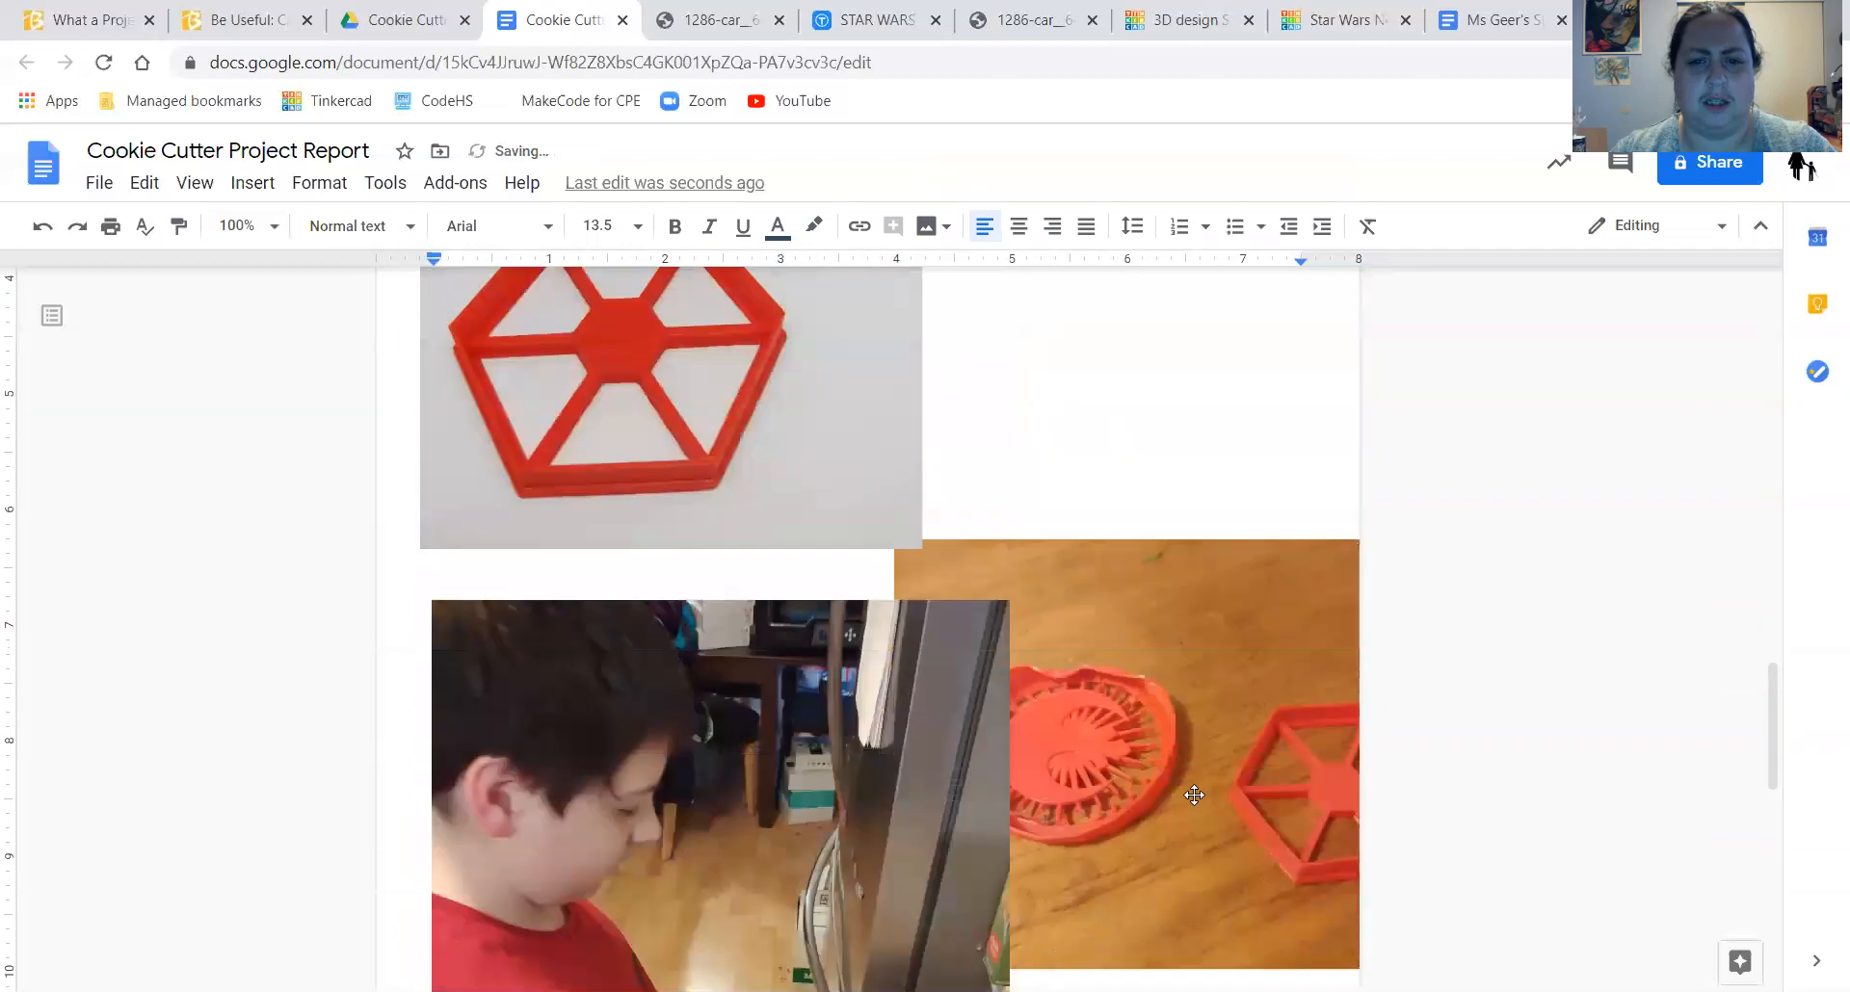
# - Move the dough-rolling photo slightly inward and further down the page
pyautogui.click(932, 821)
pyautogui.moveTo(932, 822); pyautogui.dragTo(954, 822)
pyautogui.scroll(-3, 1214, 819)
pyautogui.moveTo(817, 433); pyautogui.dragTo(836, 851)
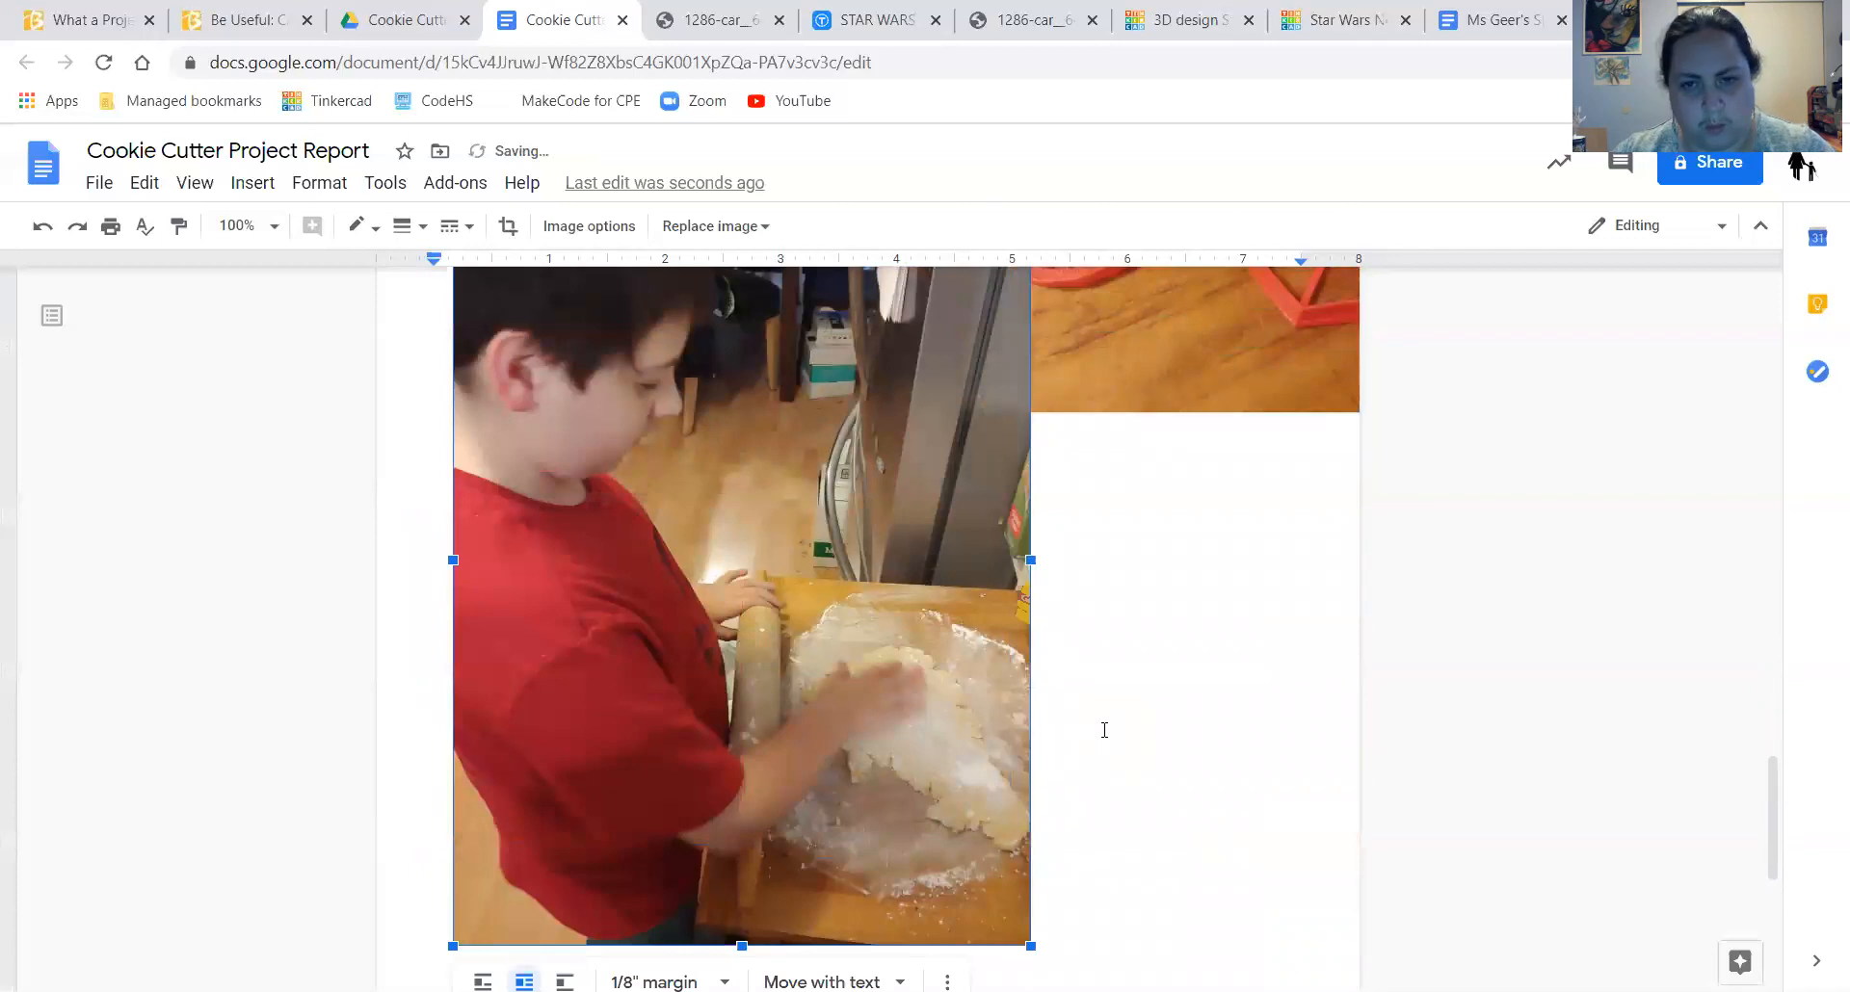
# - Caption the red cutters photo "Here is what the printed out version looked like. They printed with no supports."
pyautogui.click(1104, 730)
pyautogui.scroll(10, 1102, 729)
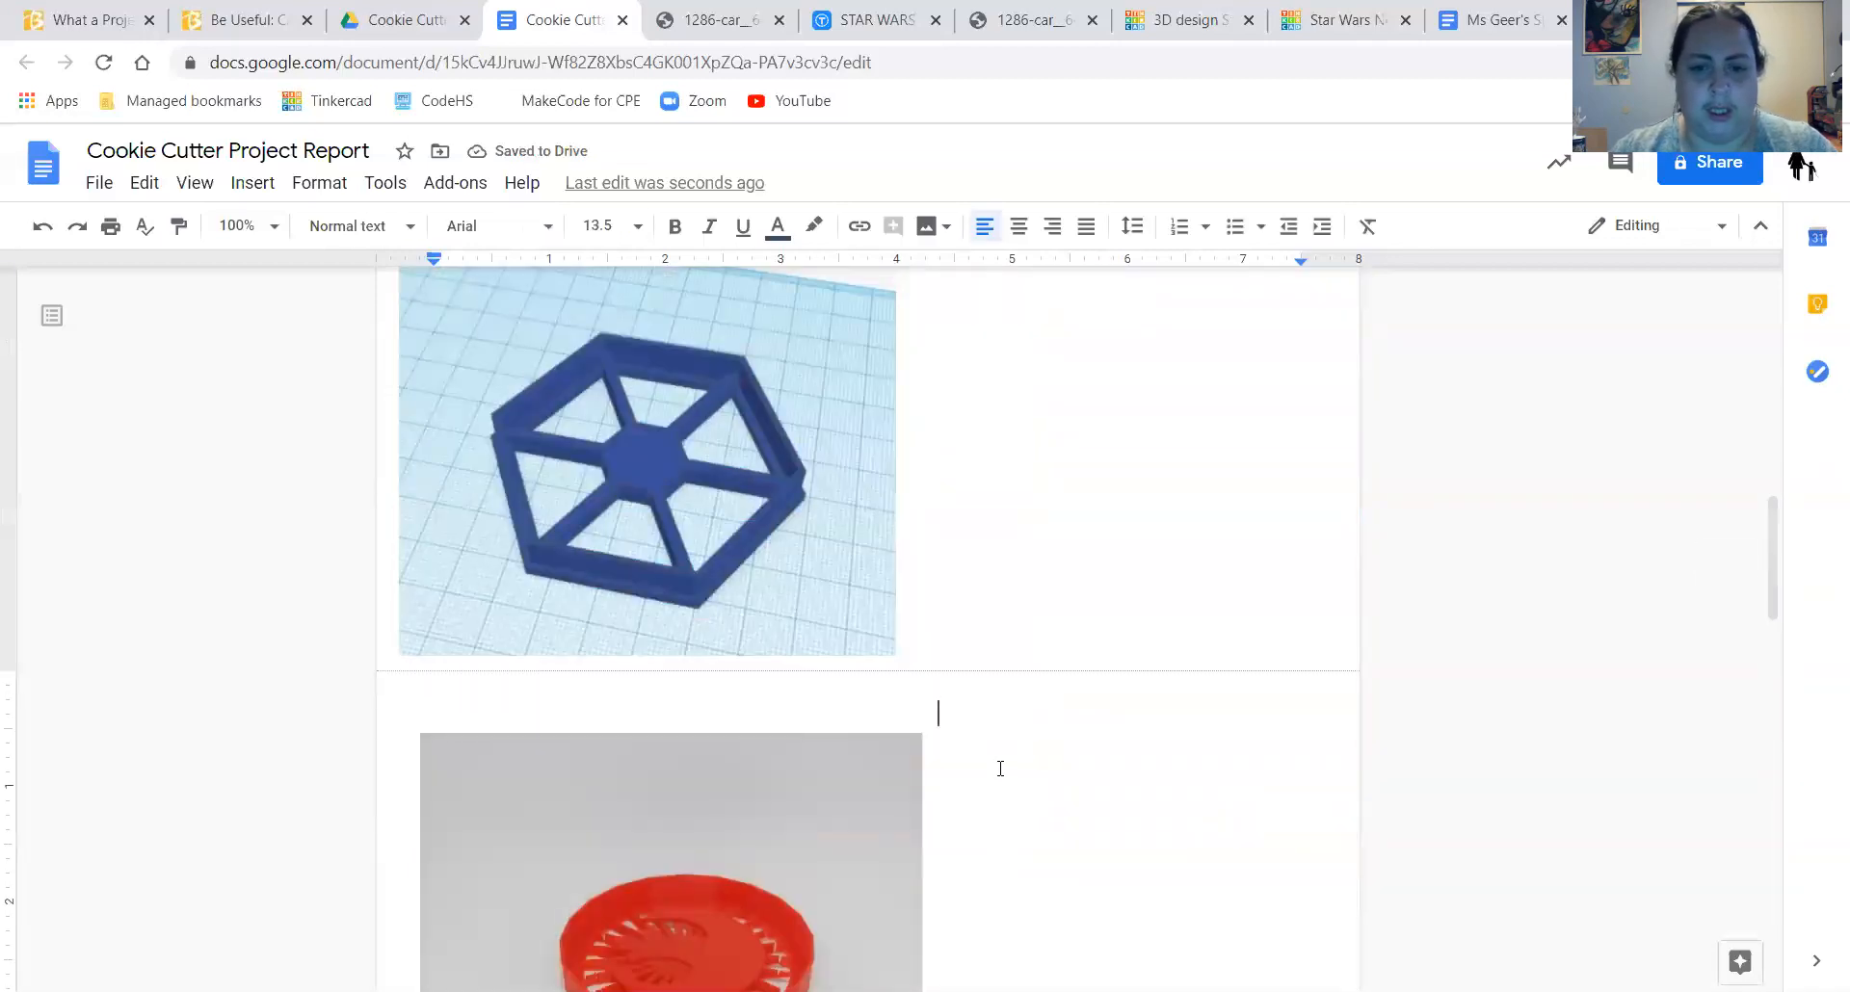
pyautogui.scroll(-3, 999, 732)
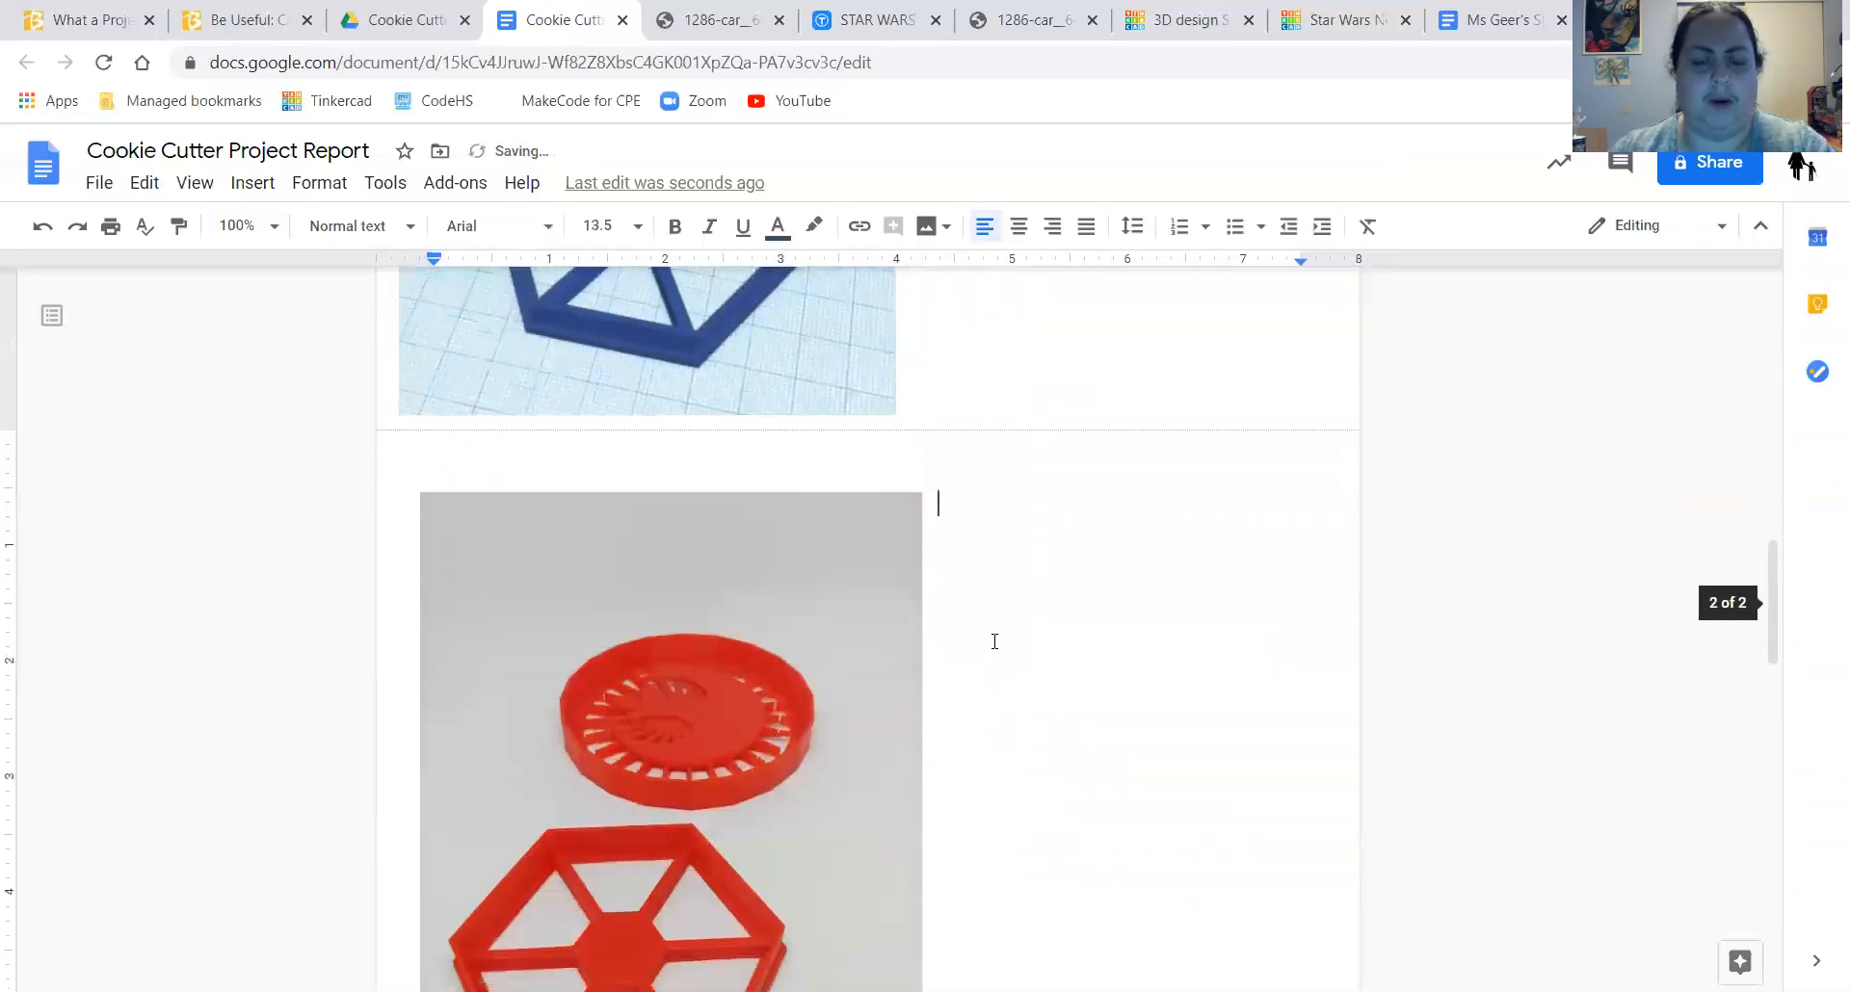
pyautogui.write('Here is what the printed out version looked like. They printed with no supports.')
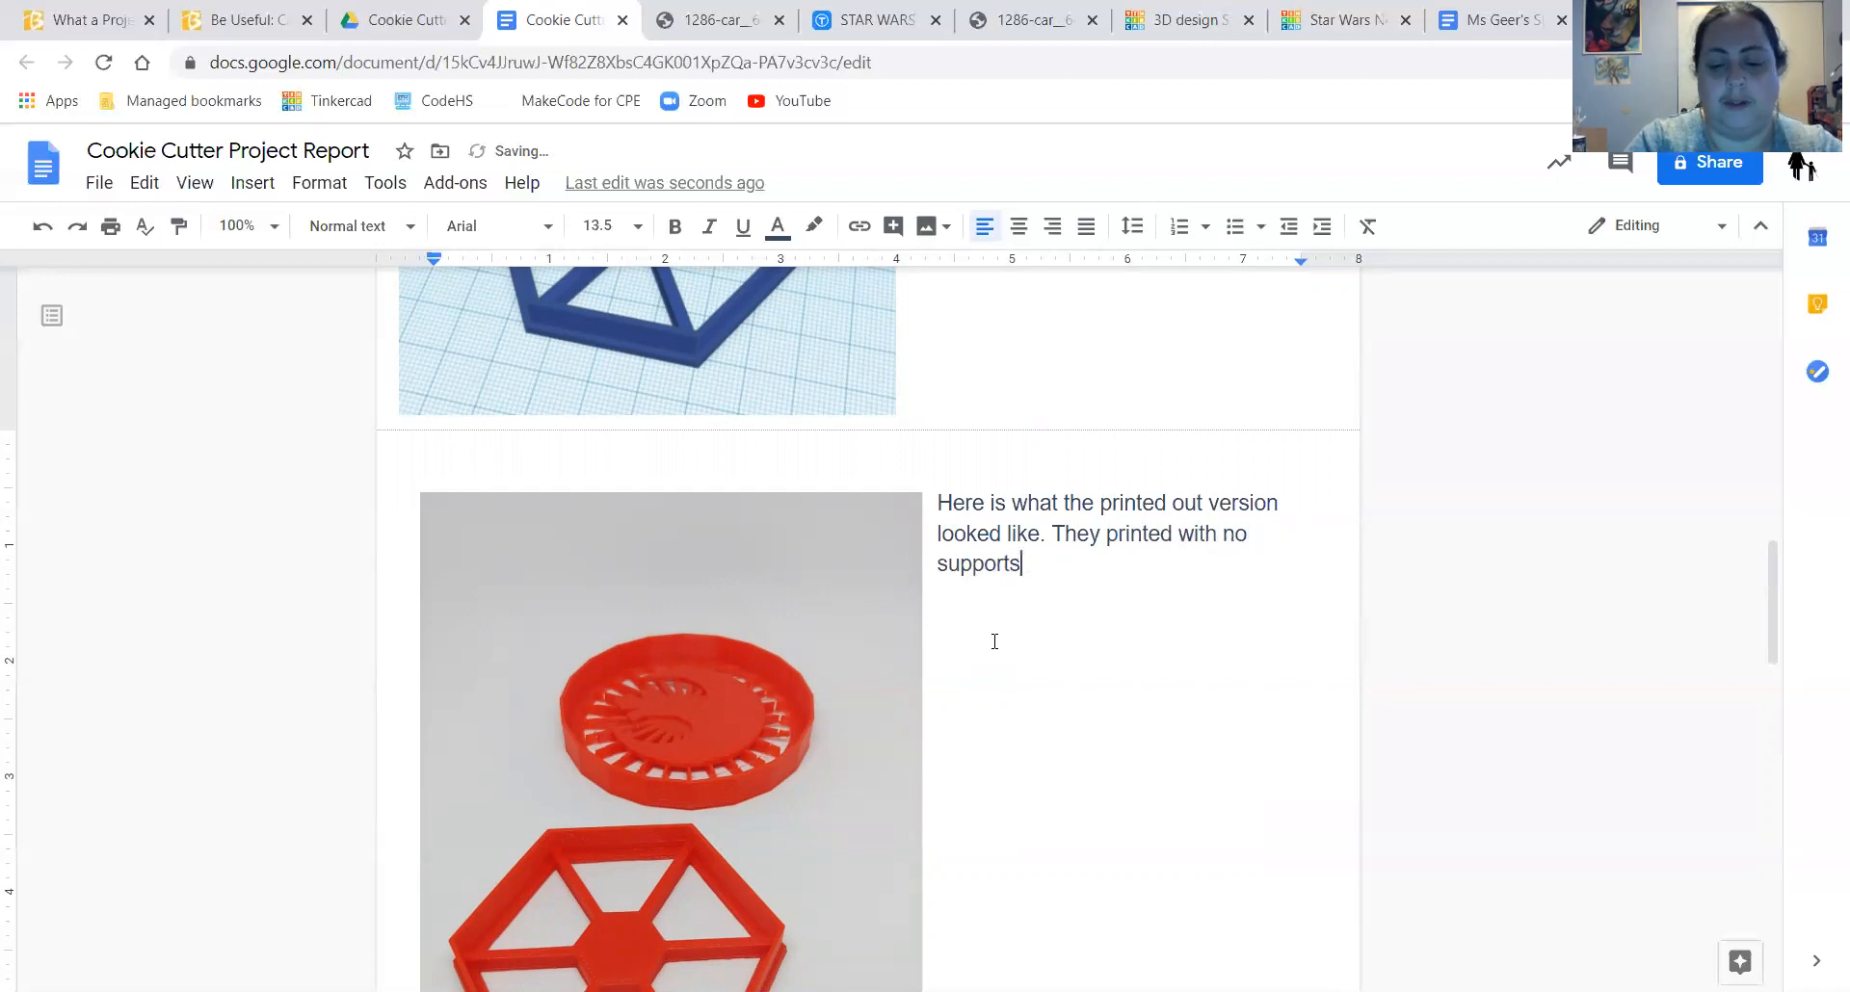
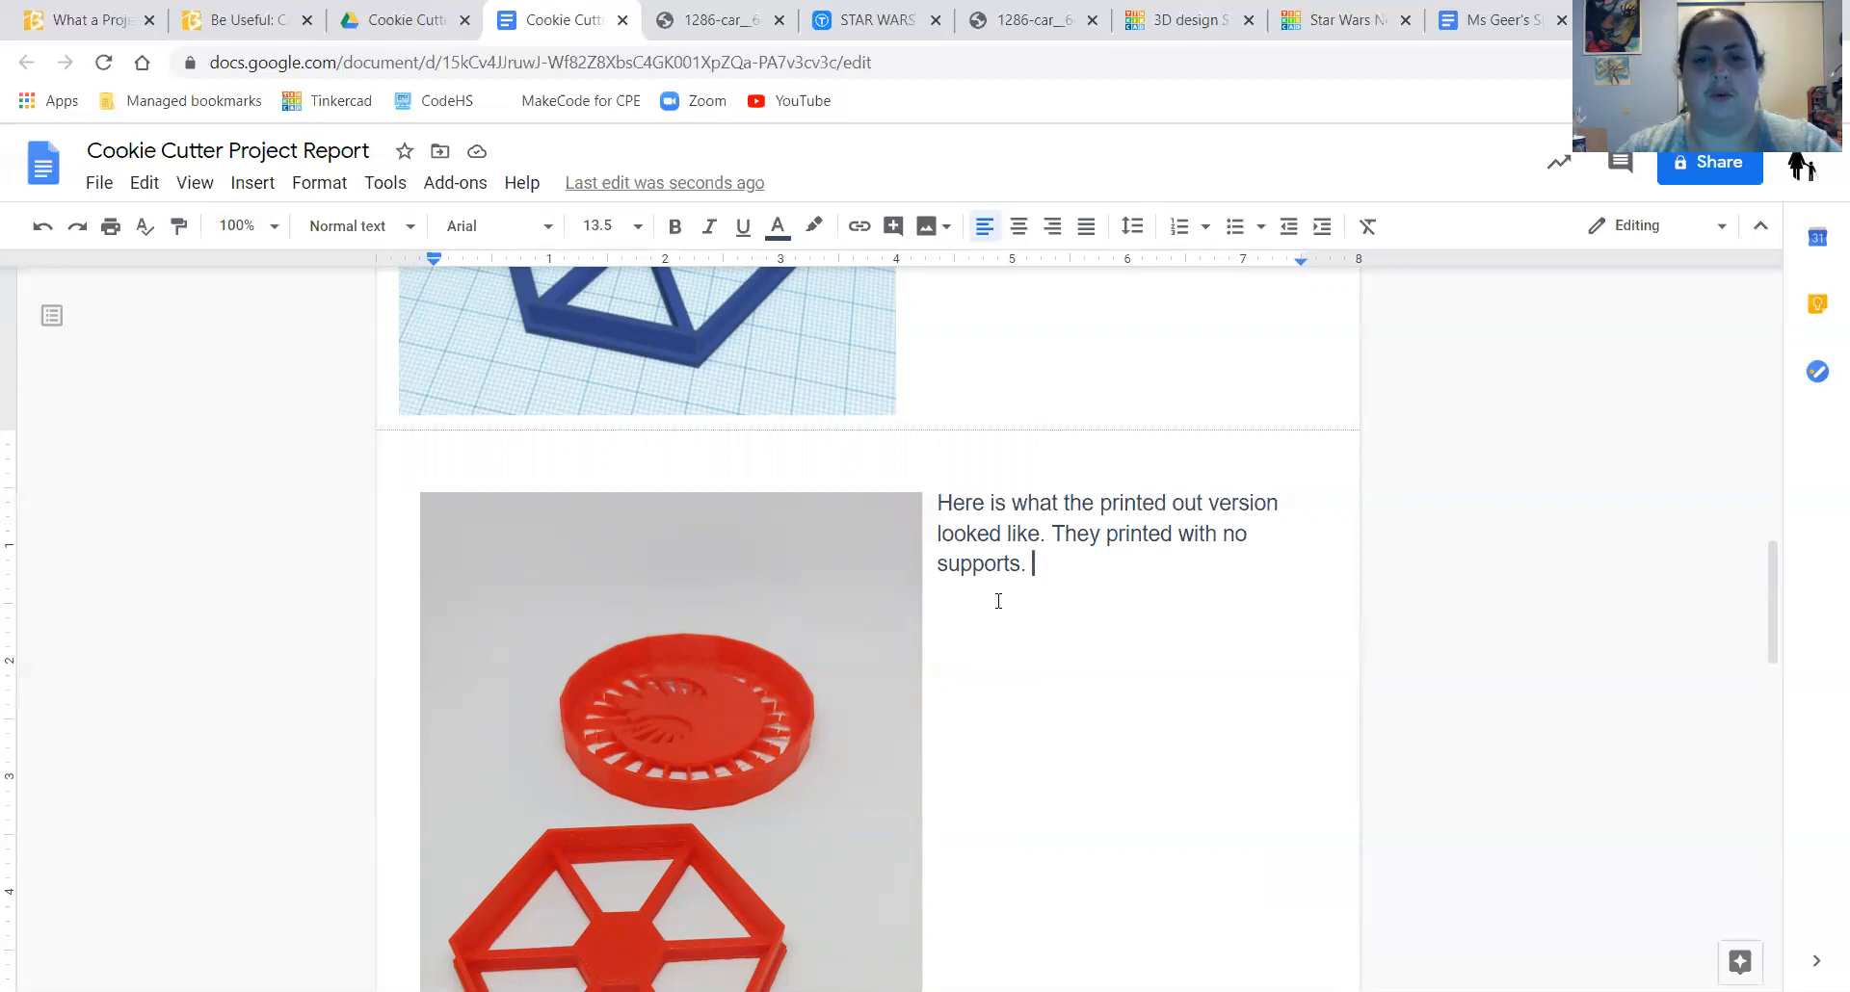
# - Bring the dough-rolling photo back up to the left margin beneath the red cutters photo
pyautogui.scroll(-8, 726, 665)
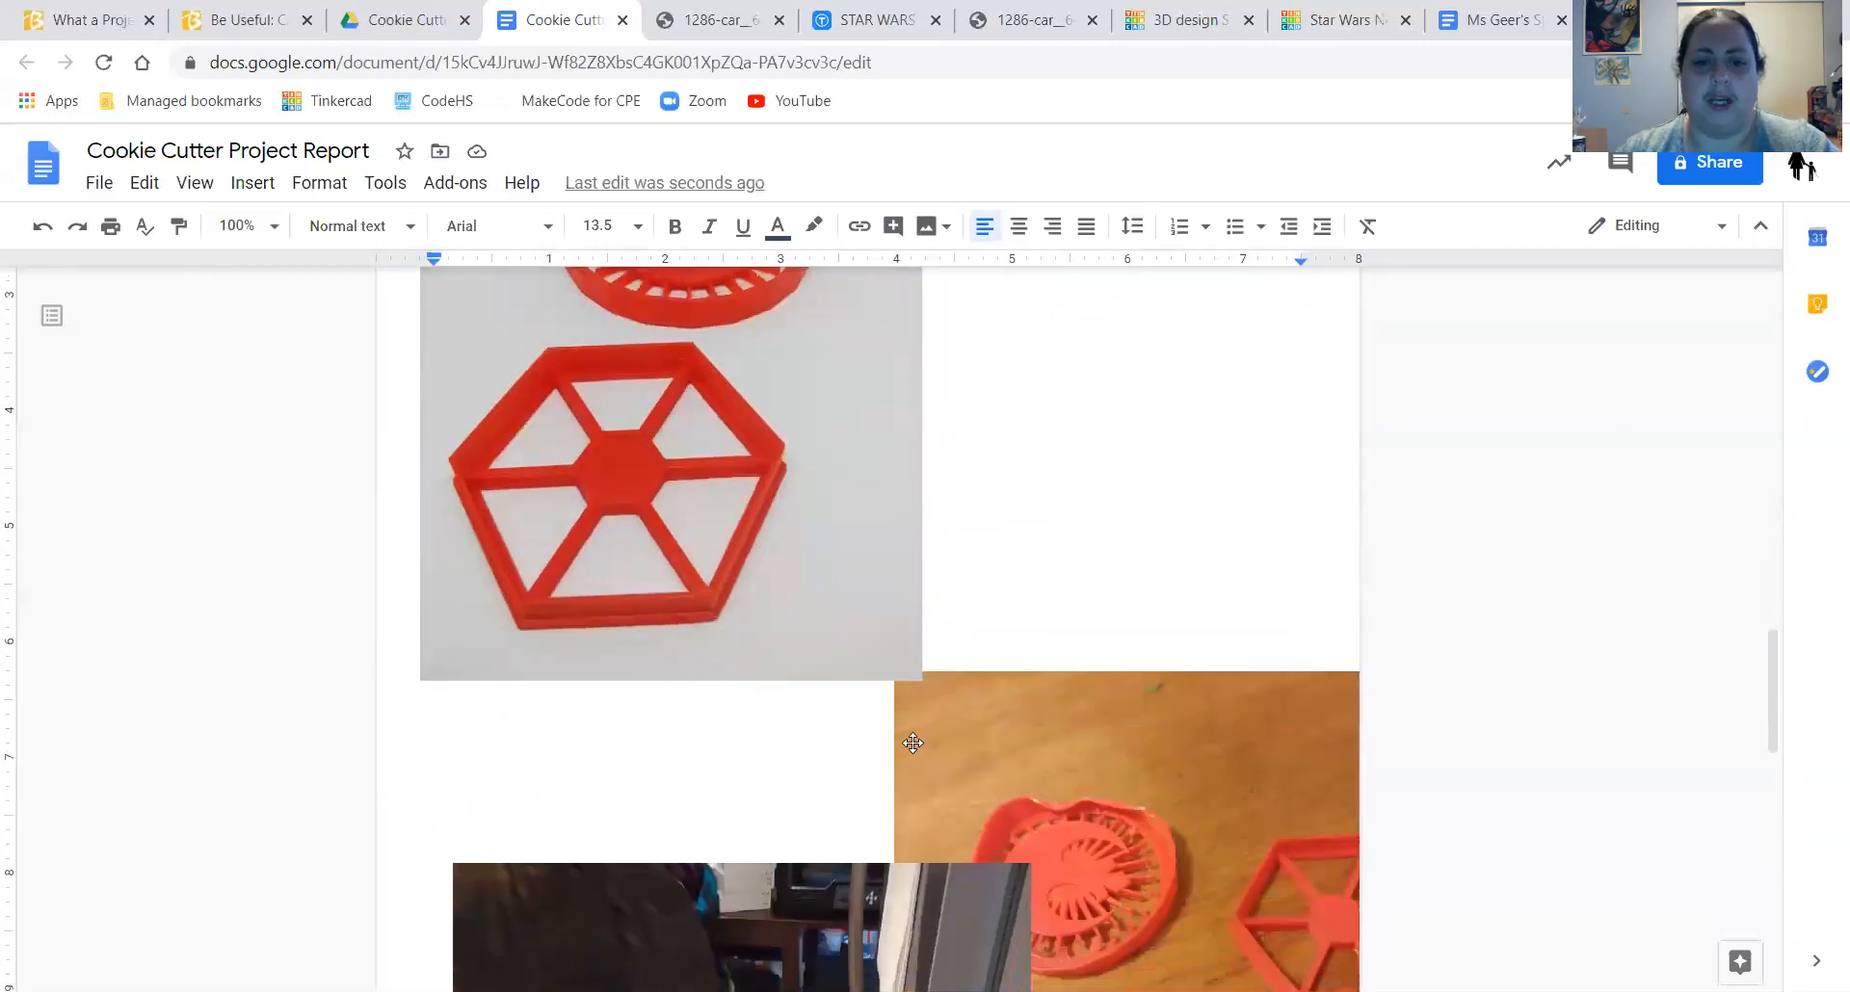
pyautogui.moveTo(748, 757); pyautogui.dragTo(710, 612)
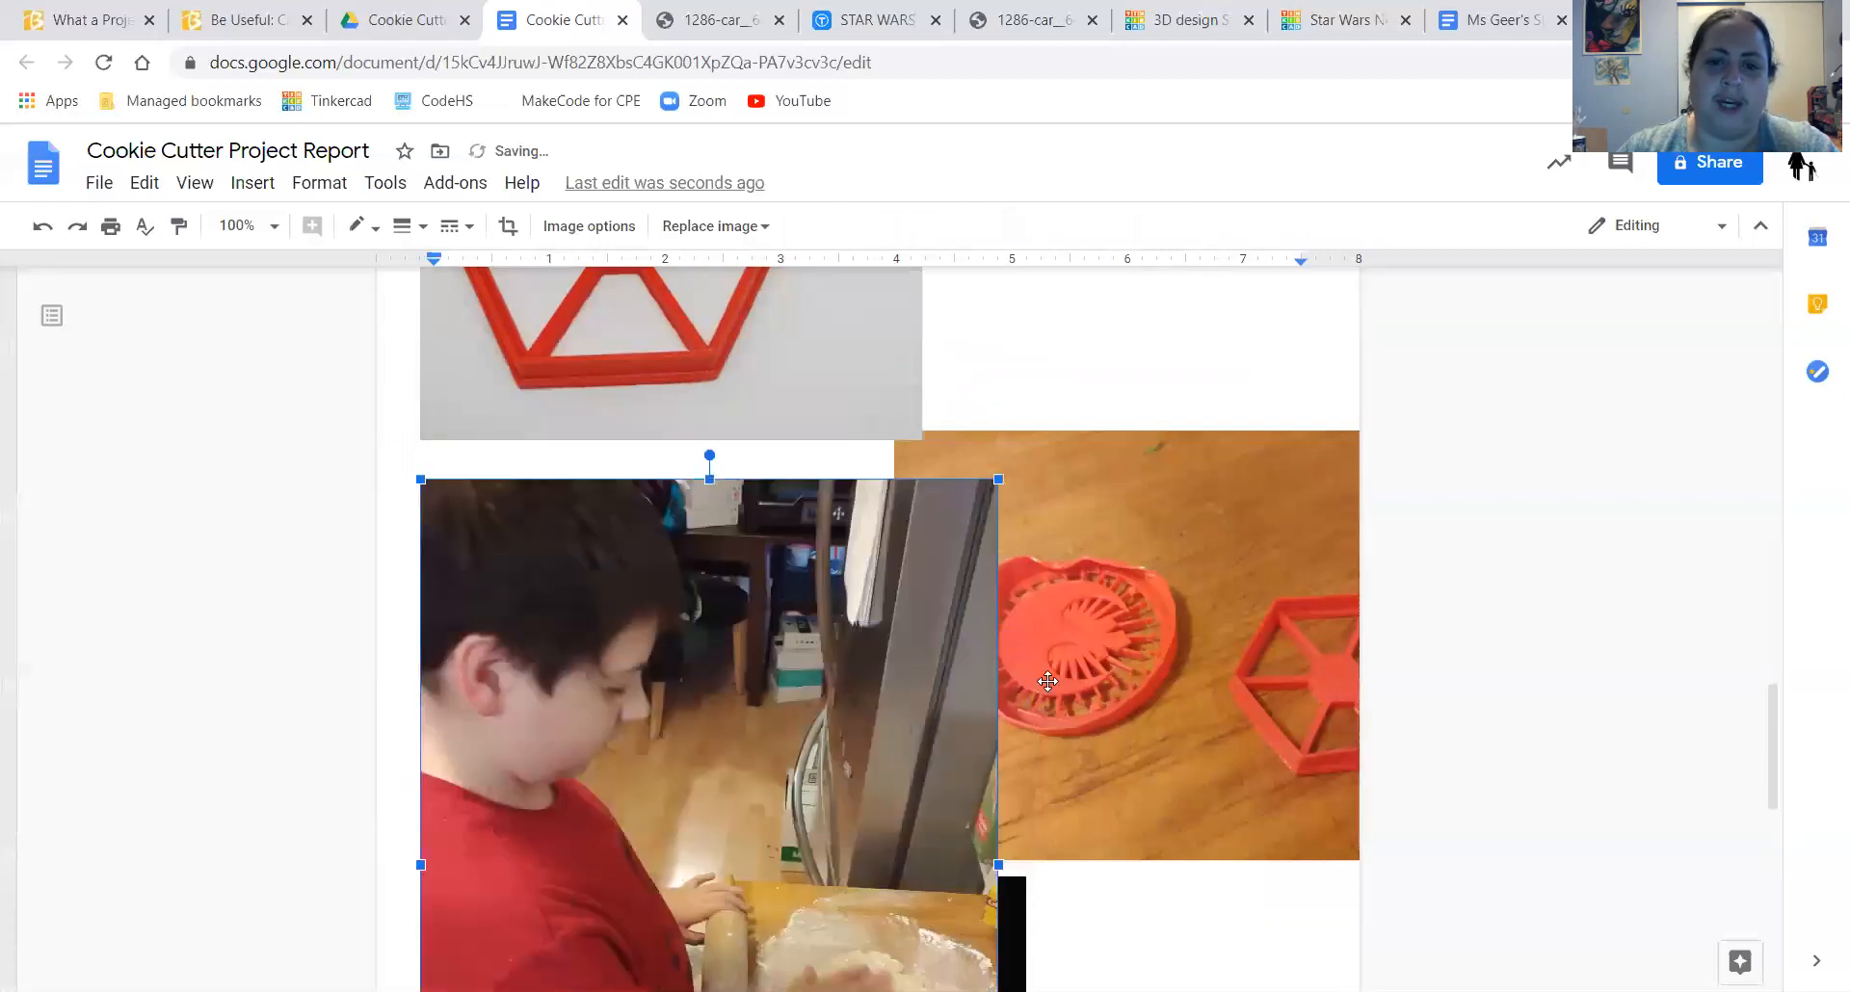
pyautogui.scroll(-4, 1187, 795)
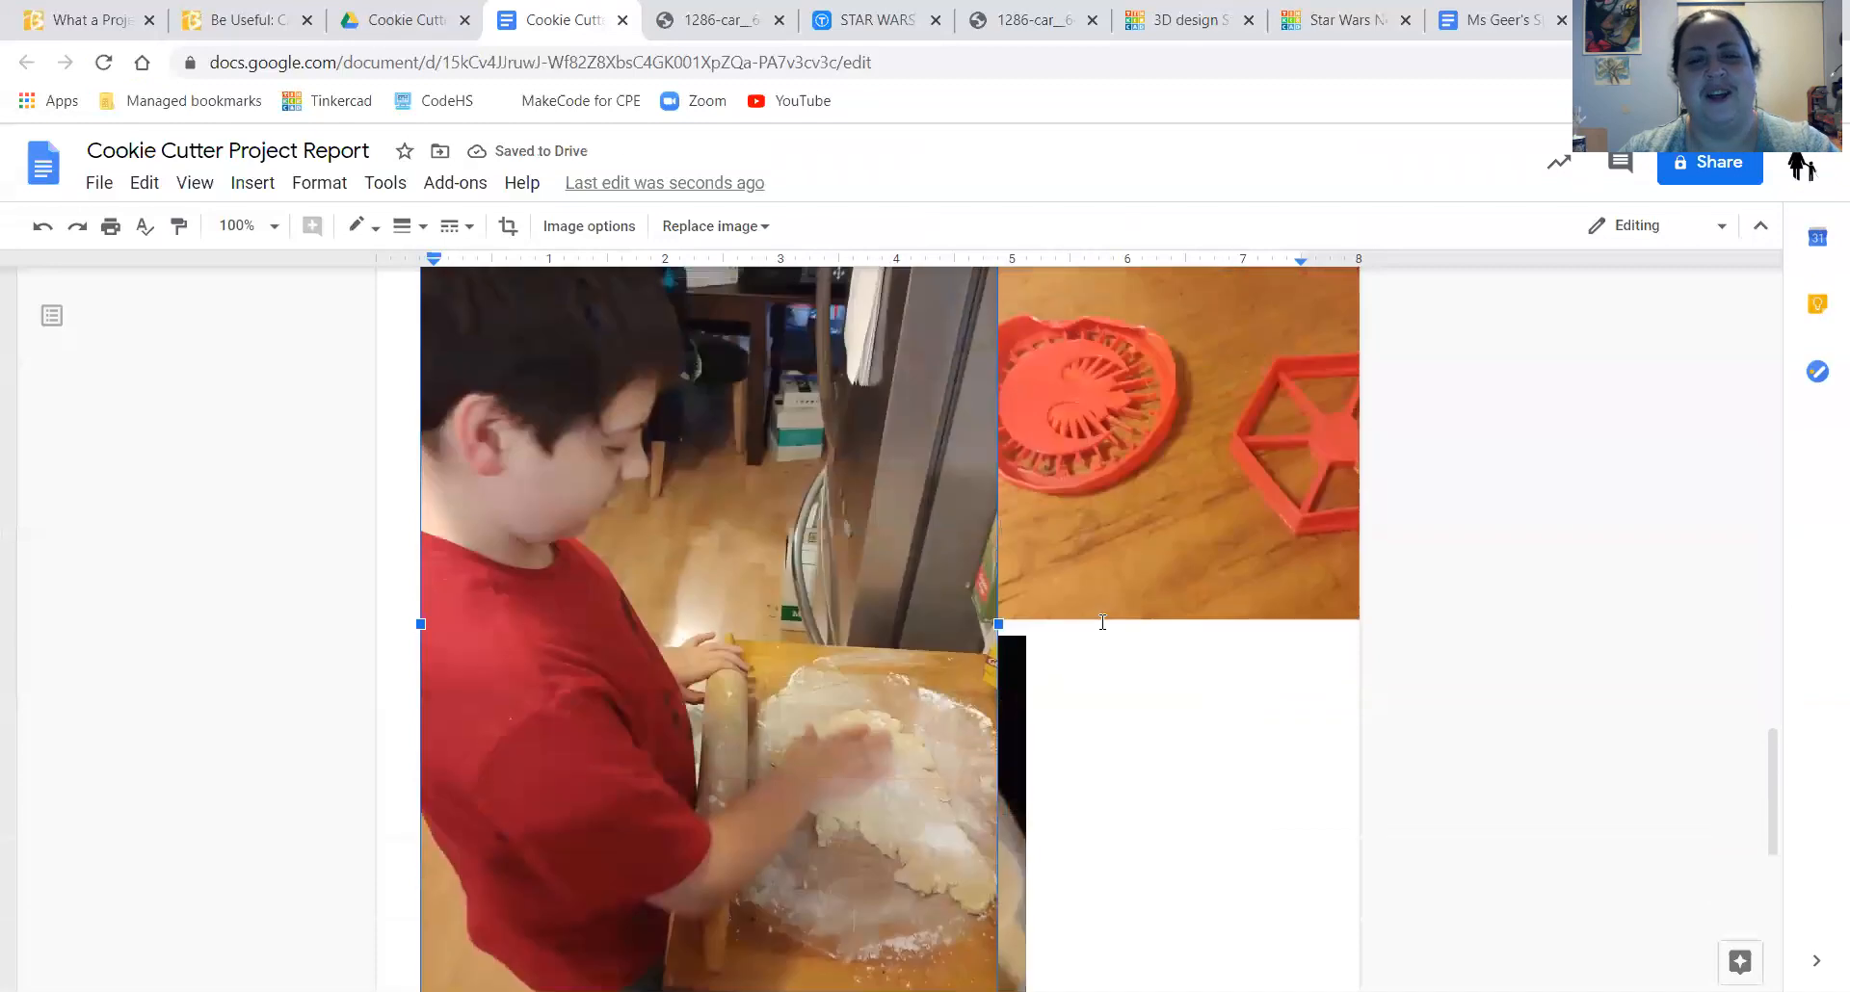
pyautogui.scroll(5, 703, 448)
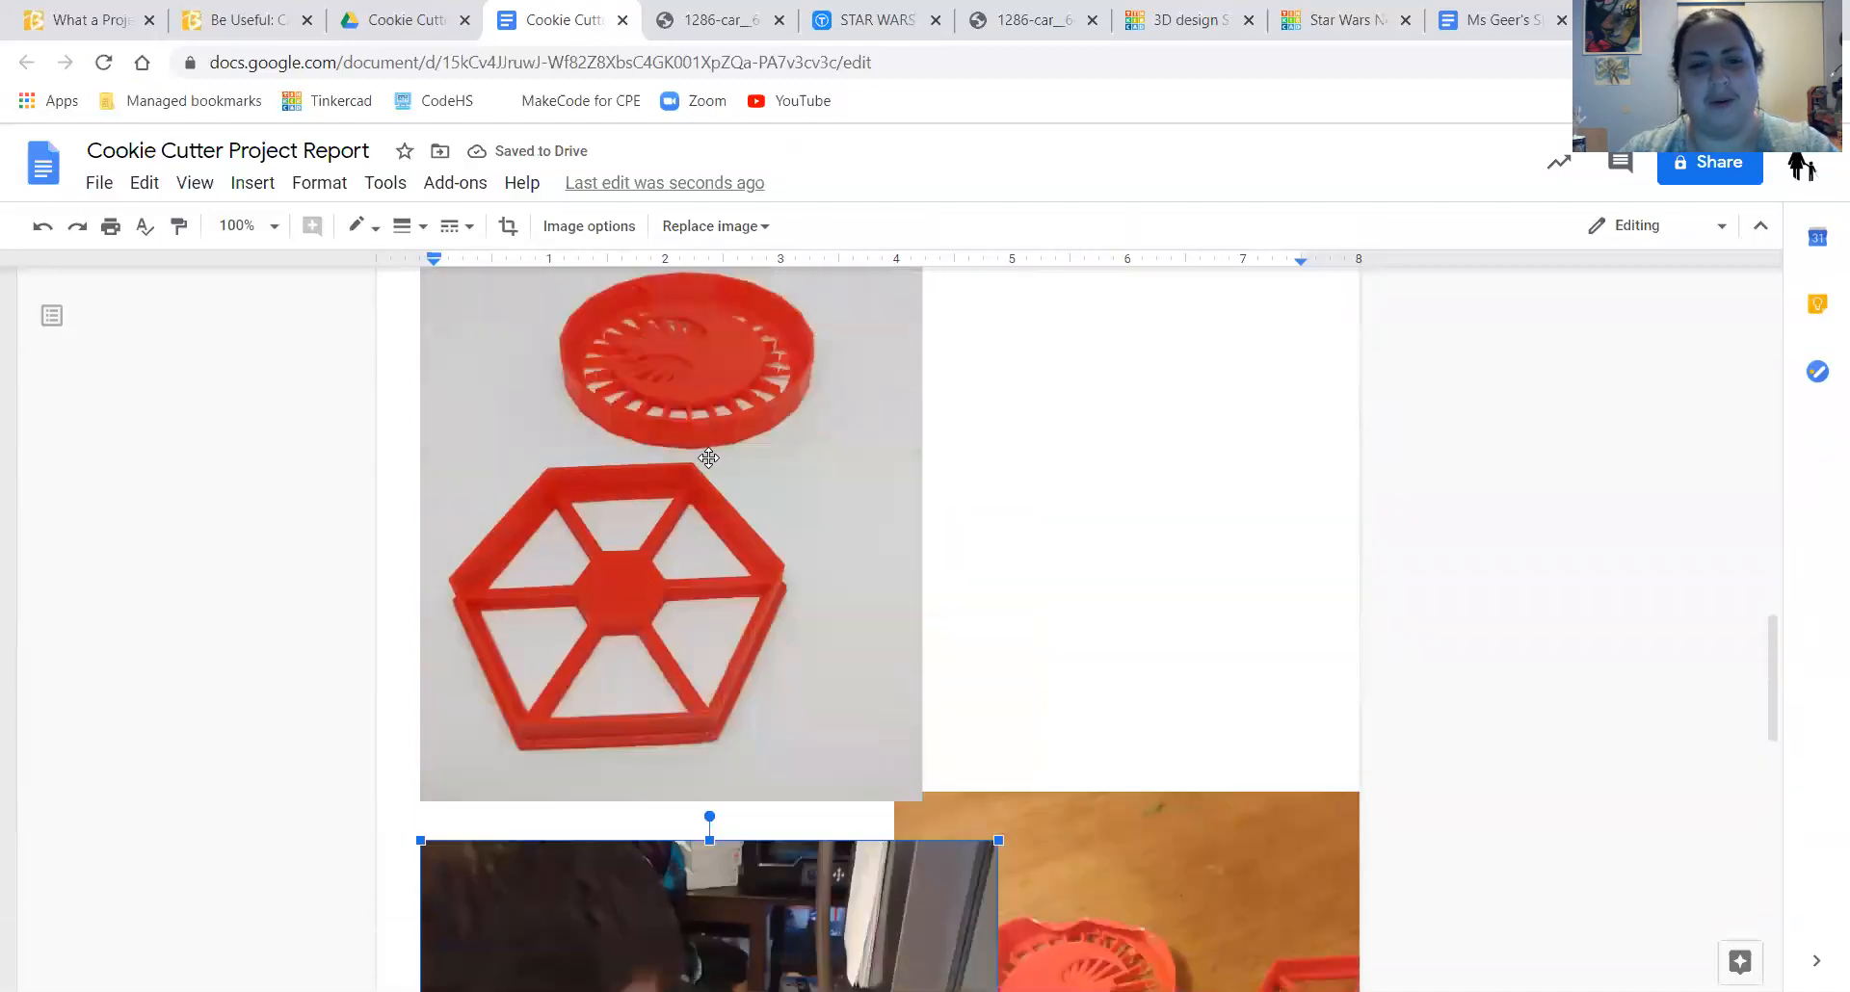
# - Add blank lines after the caption beside the red cutters photo
pyautogui.click(738, 545)
pyautogui.click(1136, 647)
pyautogui.scroll(1, 1119, 603)
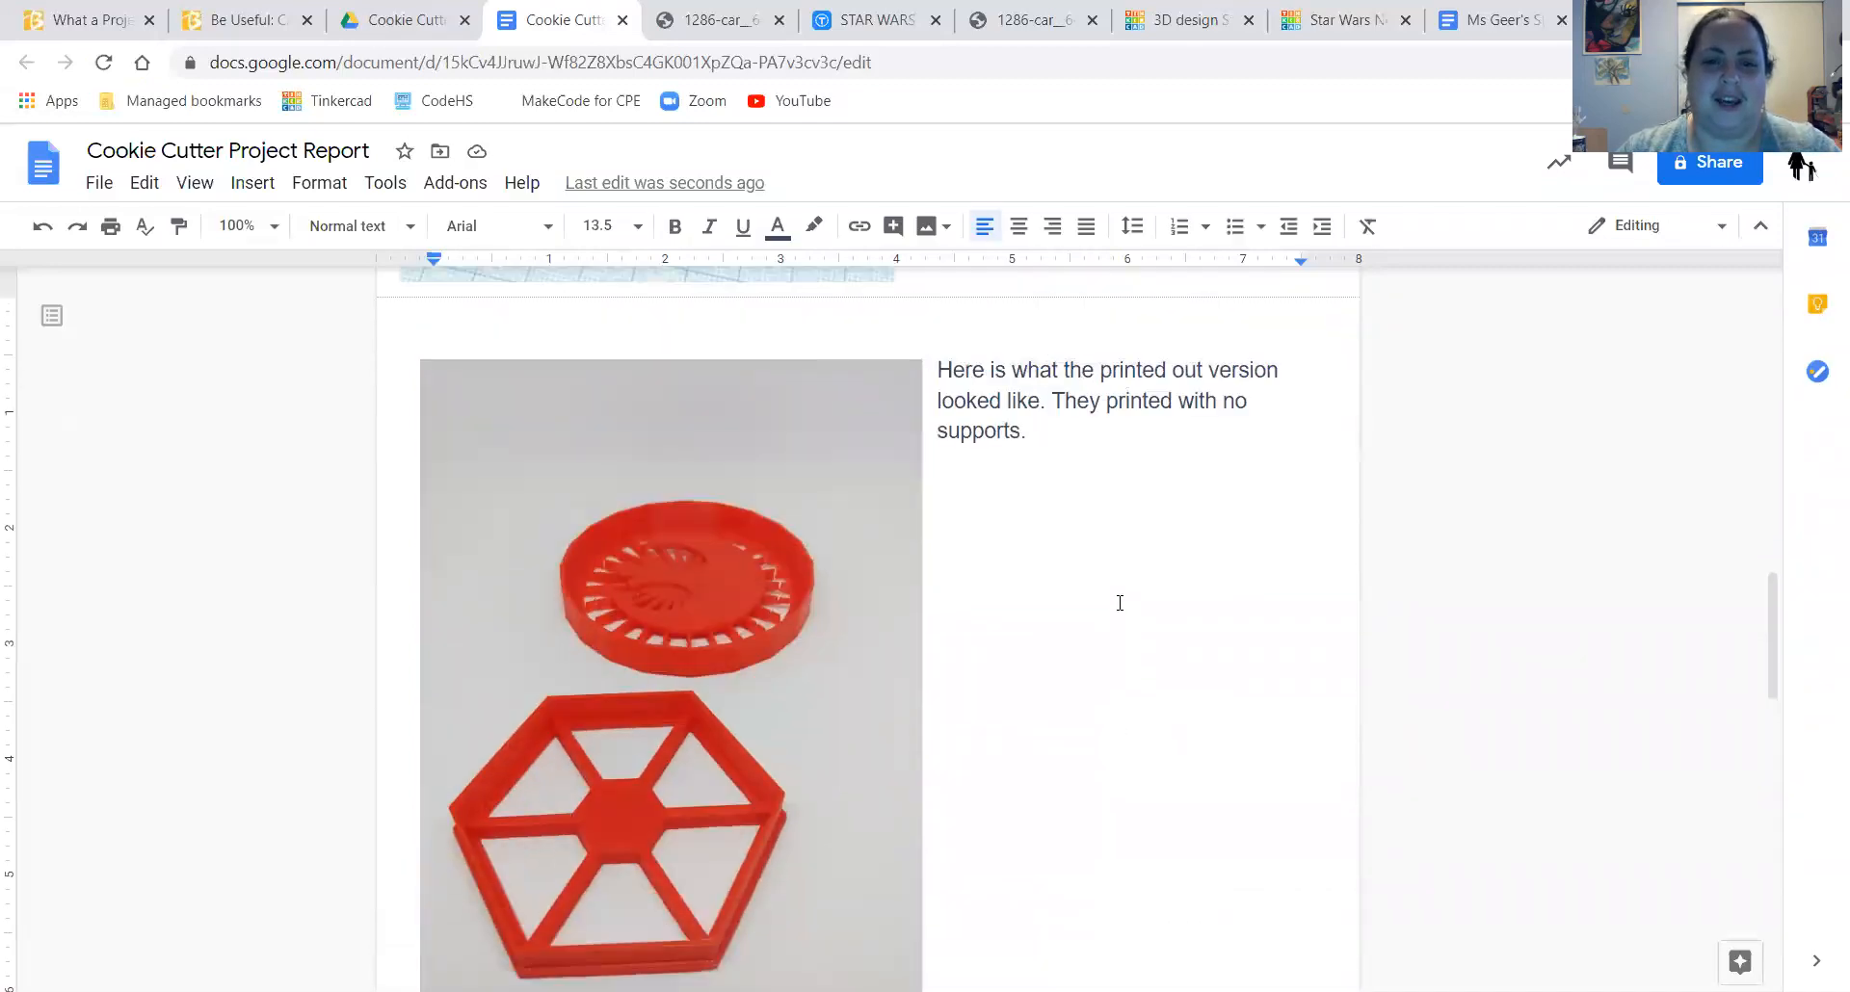
pyautogui.scroll(-3, 1112, 610)
pyautogui.scroll(2, 1112, 607)
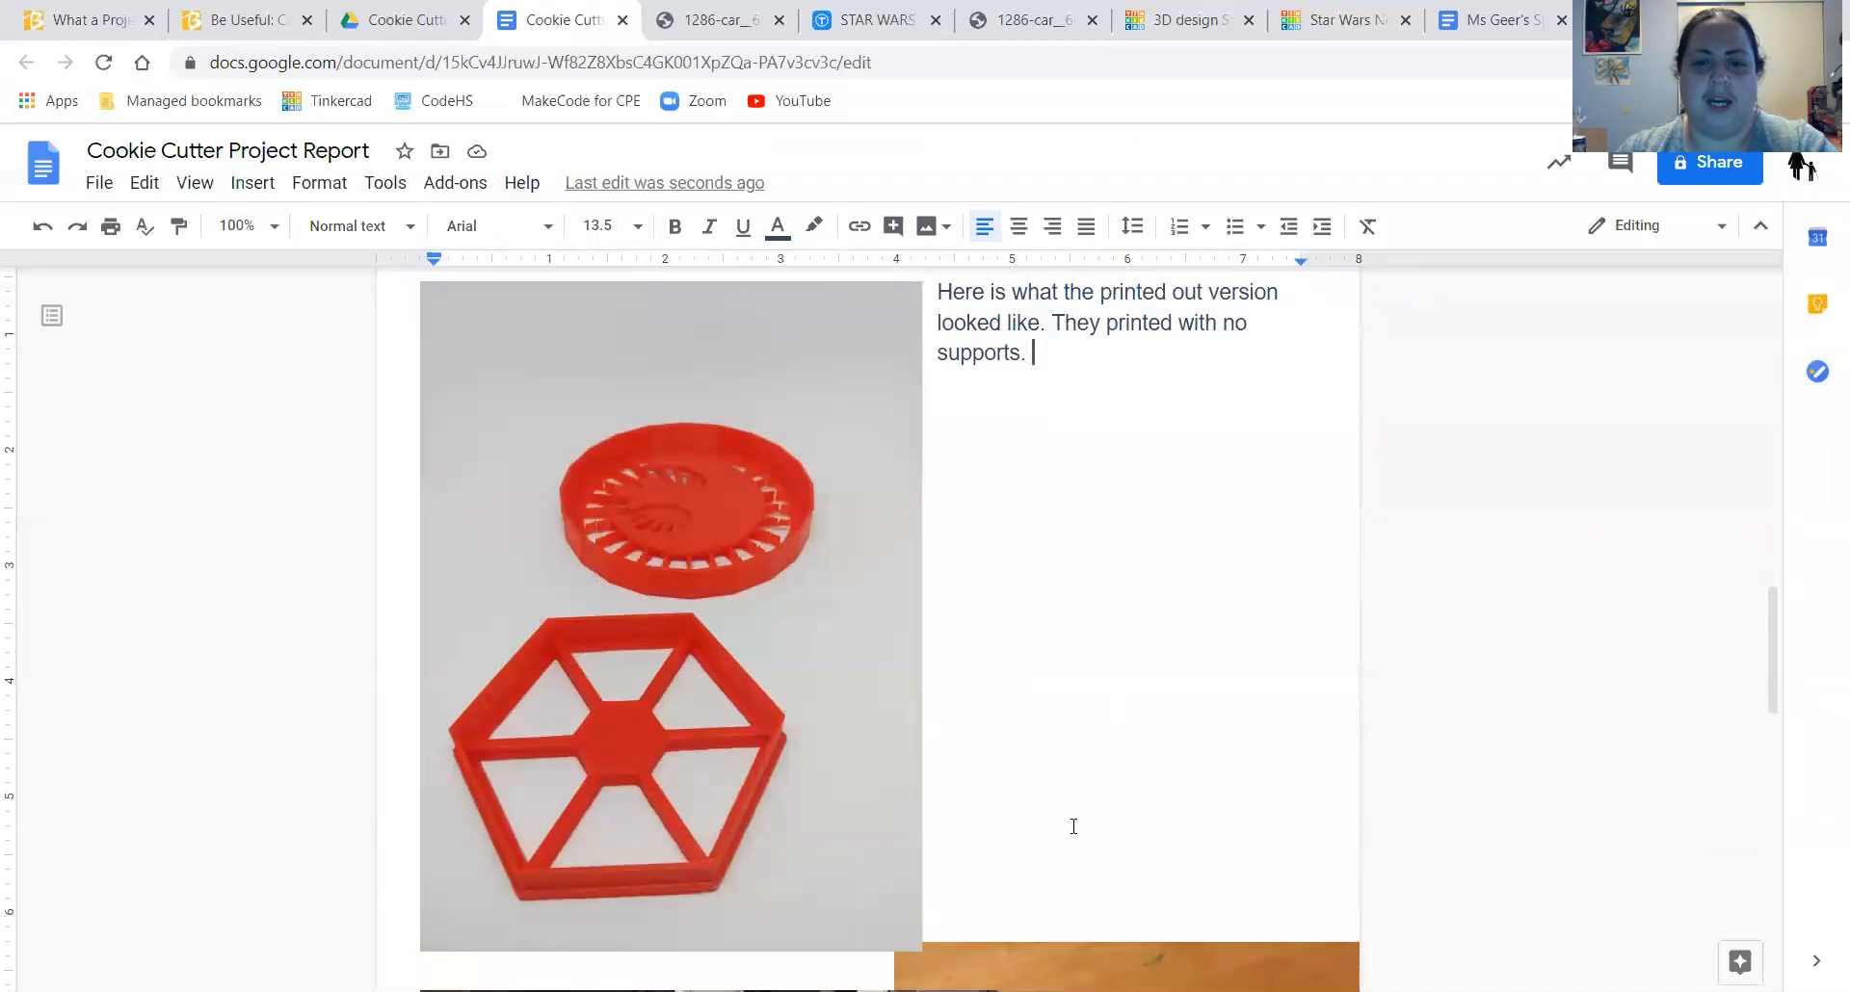
pyautogui.press('Return')
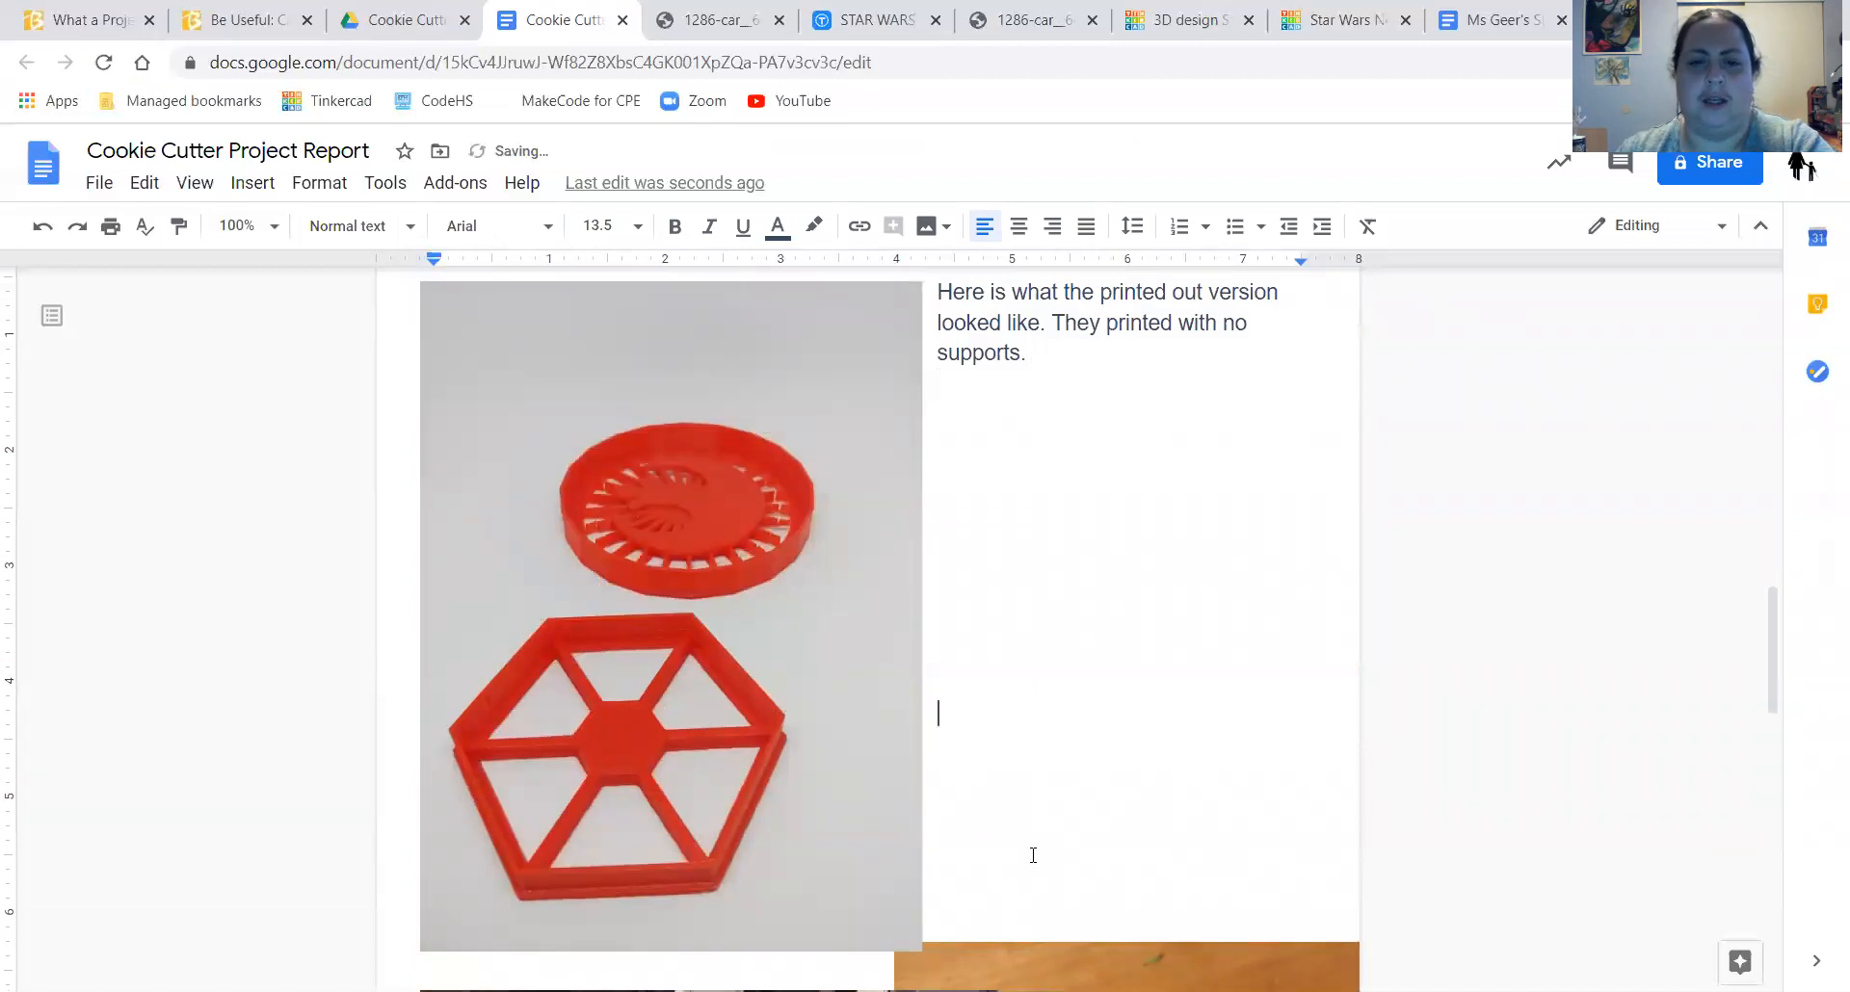
# - Adjust the dough-rolling photo so it lines up with the left margin directly under the red cutters photo
pyautogui.scroll(-11, 1033, 855)
pyautogui.scroll(4, 1032, 856)
pyautogui.click(865, 468)
pyautogui.moveTo(866, 468); pyautogui.dragTo(872, 477)
pyautogui.scroll(-2, 870, 474)
pyautogui.scroll(5, 1252, 724)
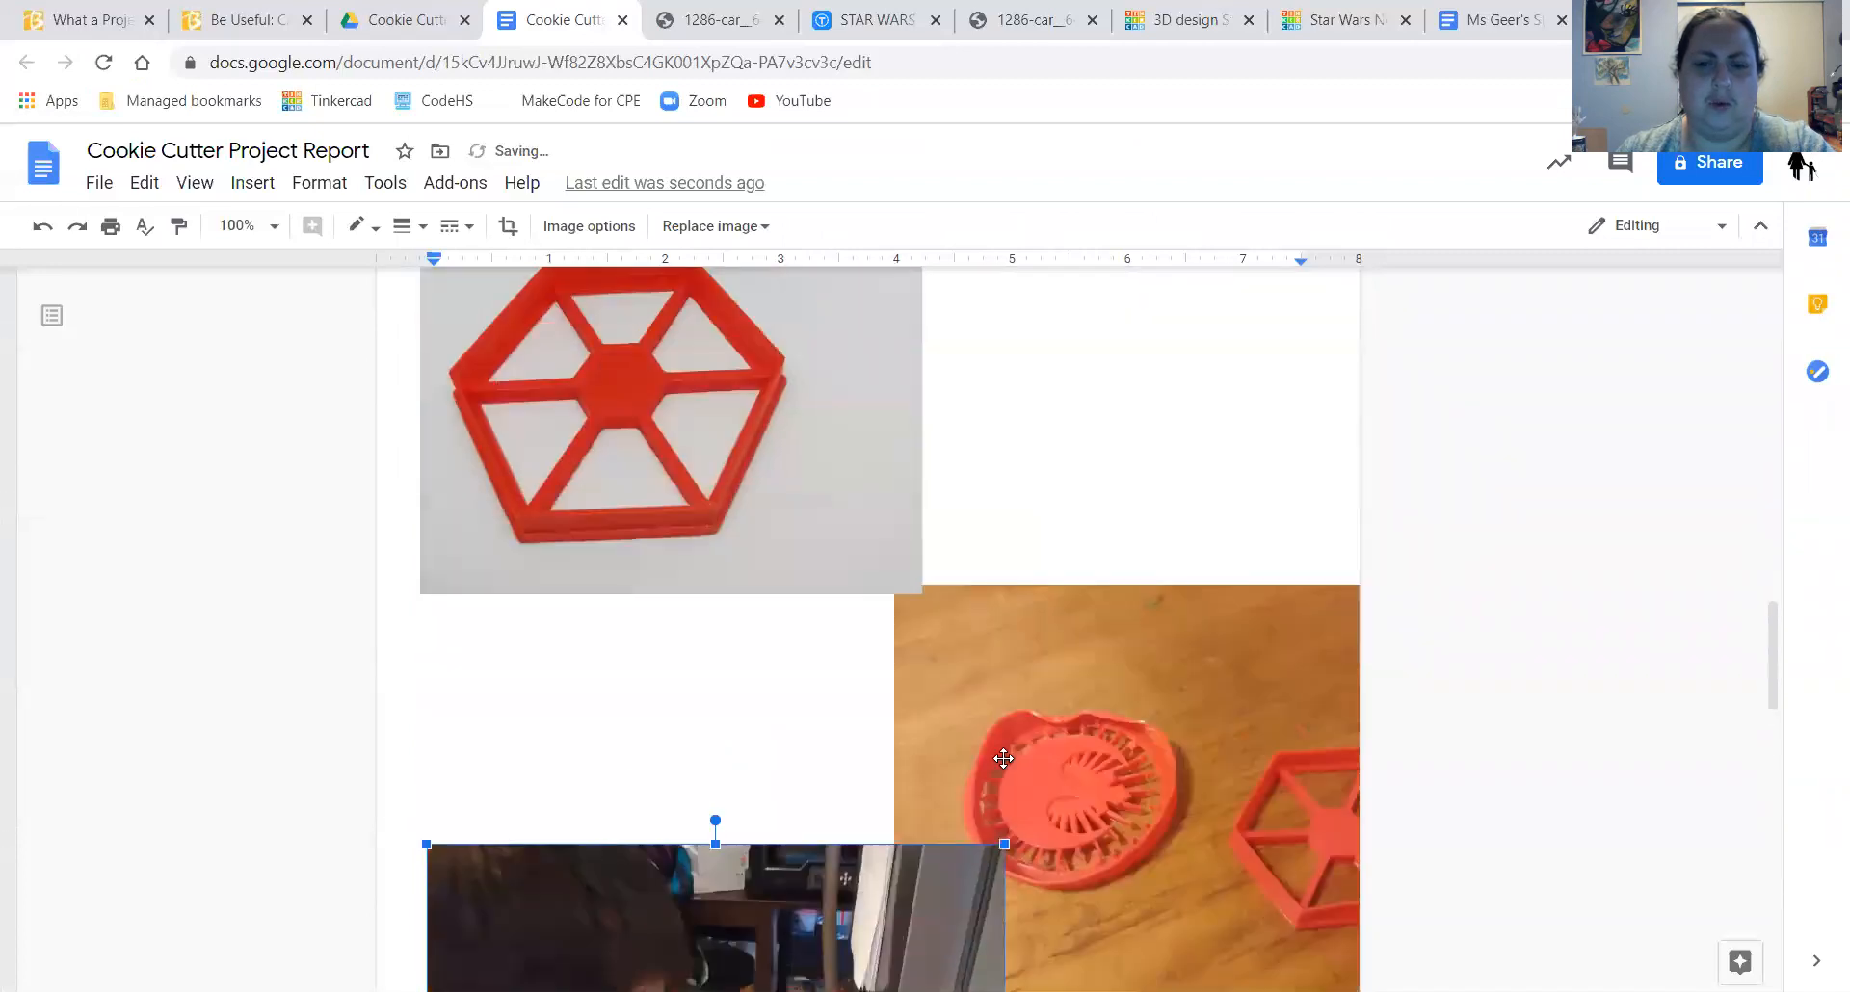
pyautogui.scroll(-2, 915, 751)
pyautogui.moveTo(826, 744); pyautogui.dragTo(807, 588)
# - Move the photo of the cutters on the wooden table down, over the lower part of the dough-rolling photo
pyautogui.moveTo(1156, 545); pyautogui.dragTo(790, 351)
pyautogui.scroll(-1, 1212, 912)
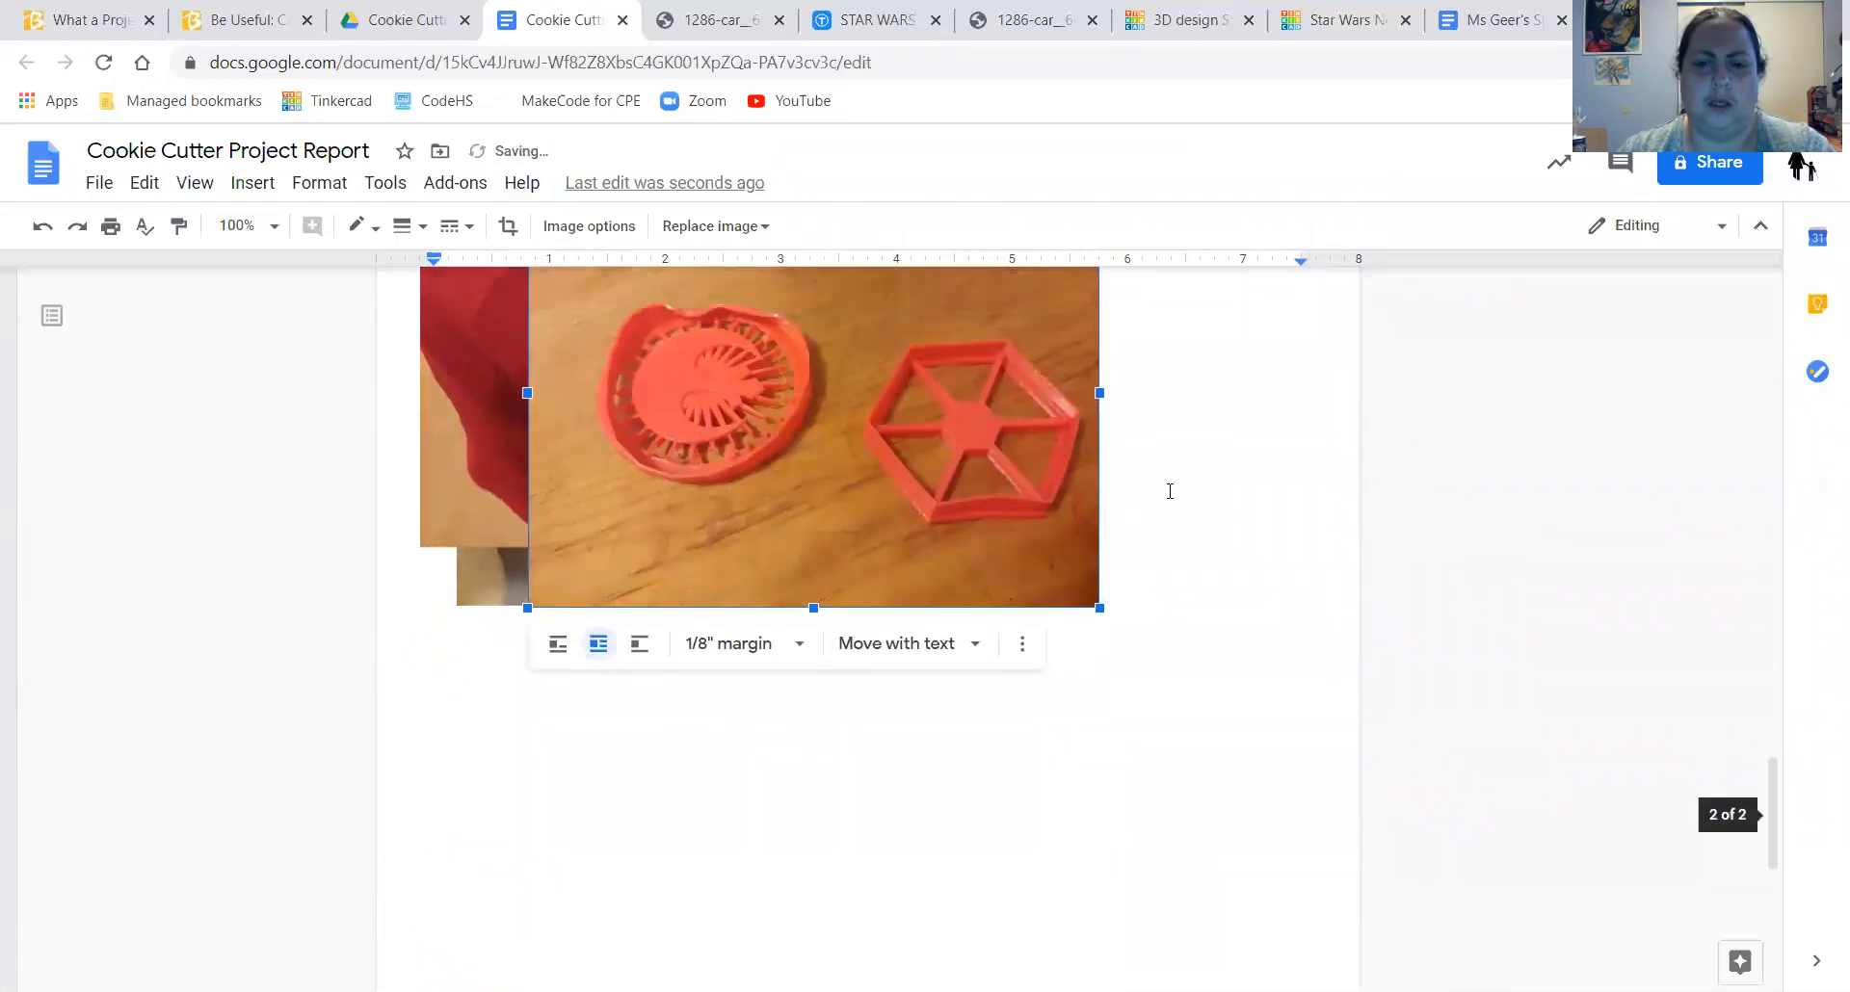
pyautogui.click(1170, 492)
# - Beside the dough-rolling photo, write that this is the author's son (with his name), "using the cookie cutter so make some Star Wars themed sugar cookie."
pyautogui.scroll(9, 1194, 603)
pyautogui.click(1045, 857)
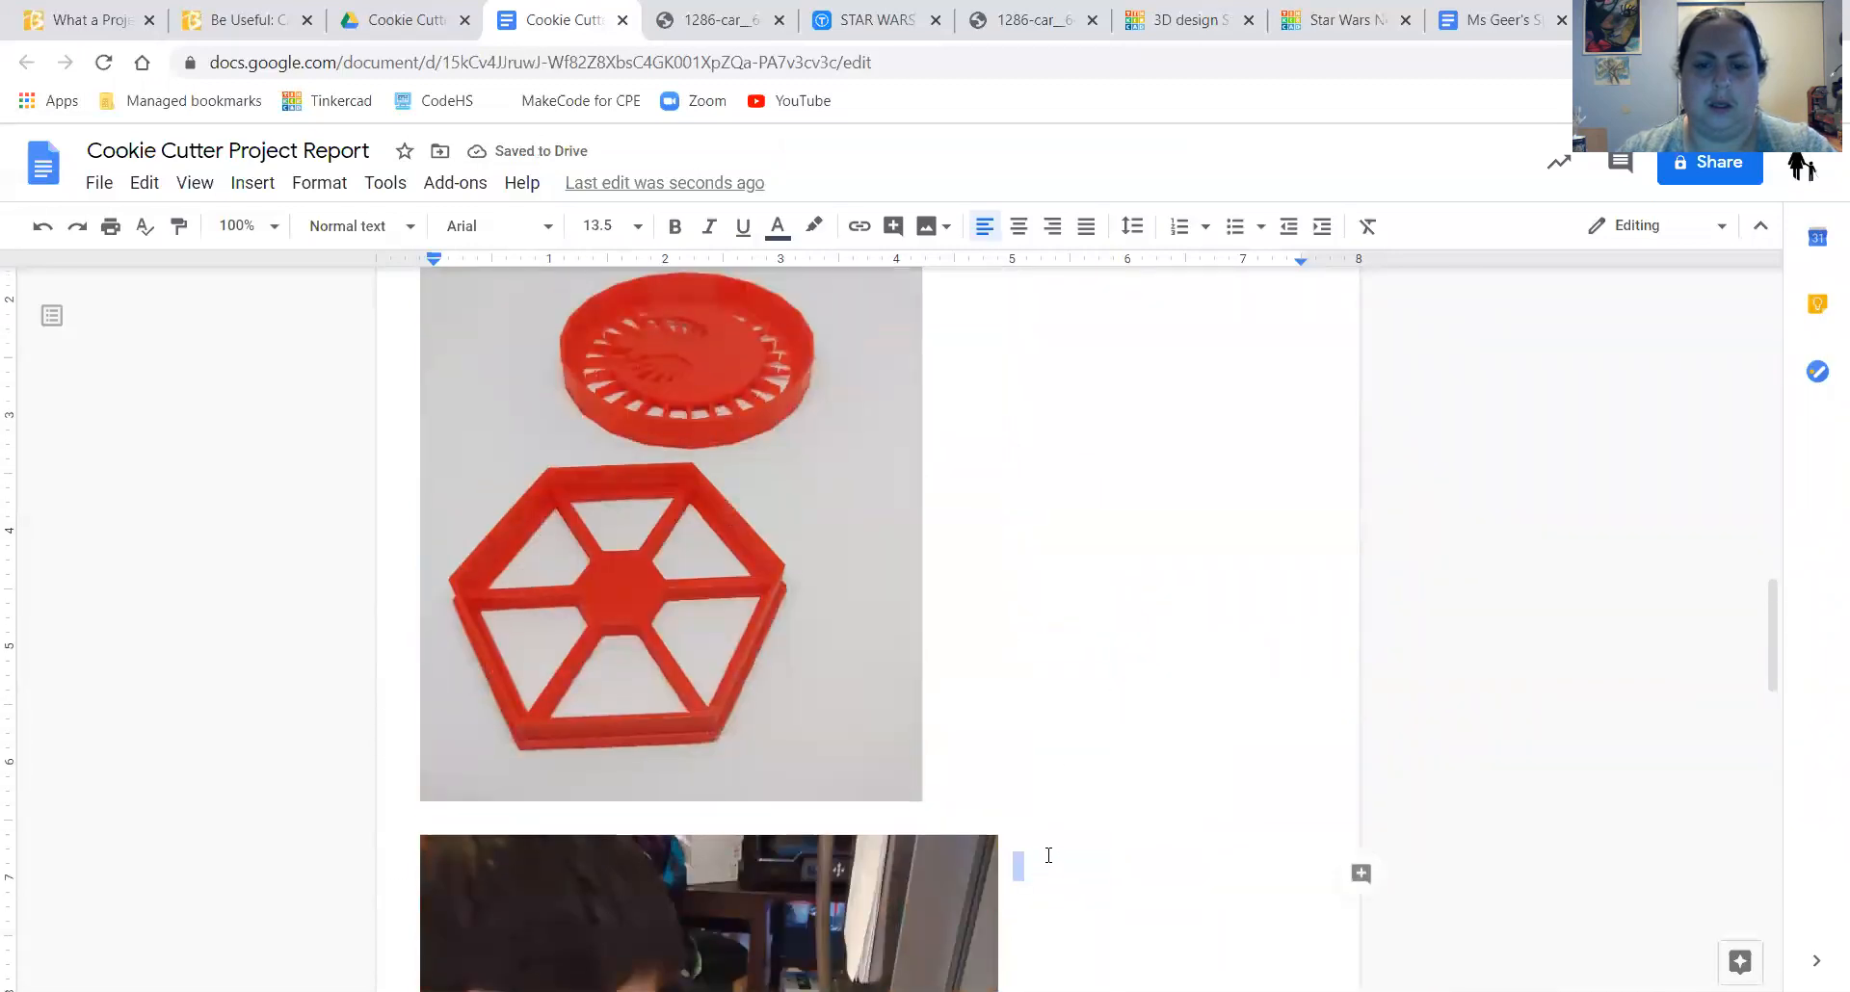
pyautogui.scroll(-4, 1048, 855)
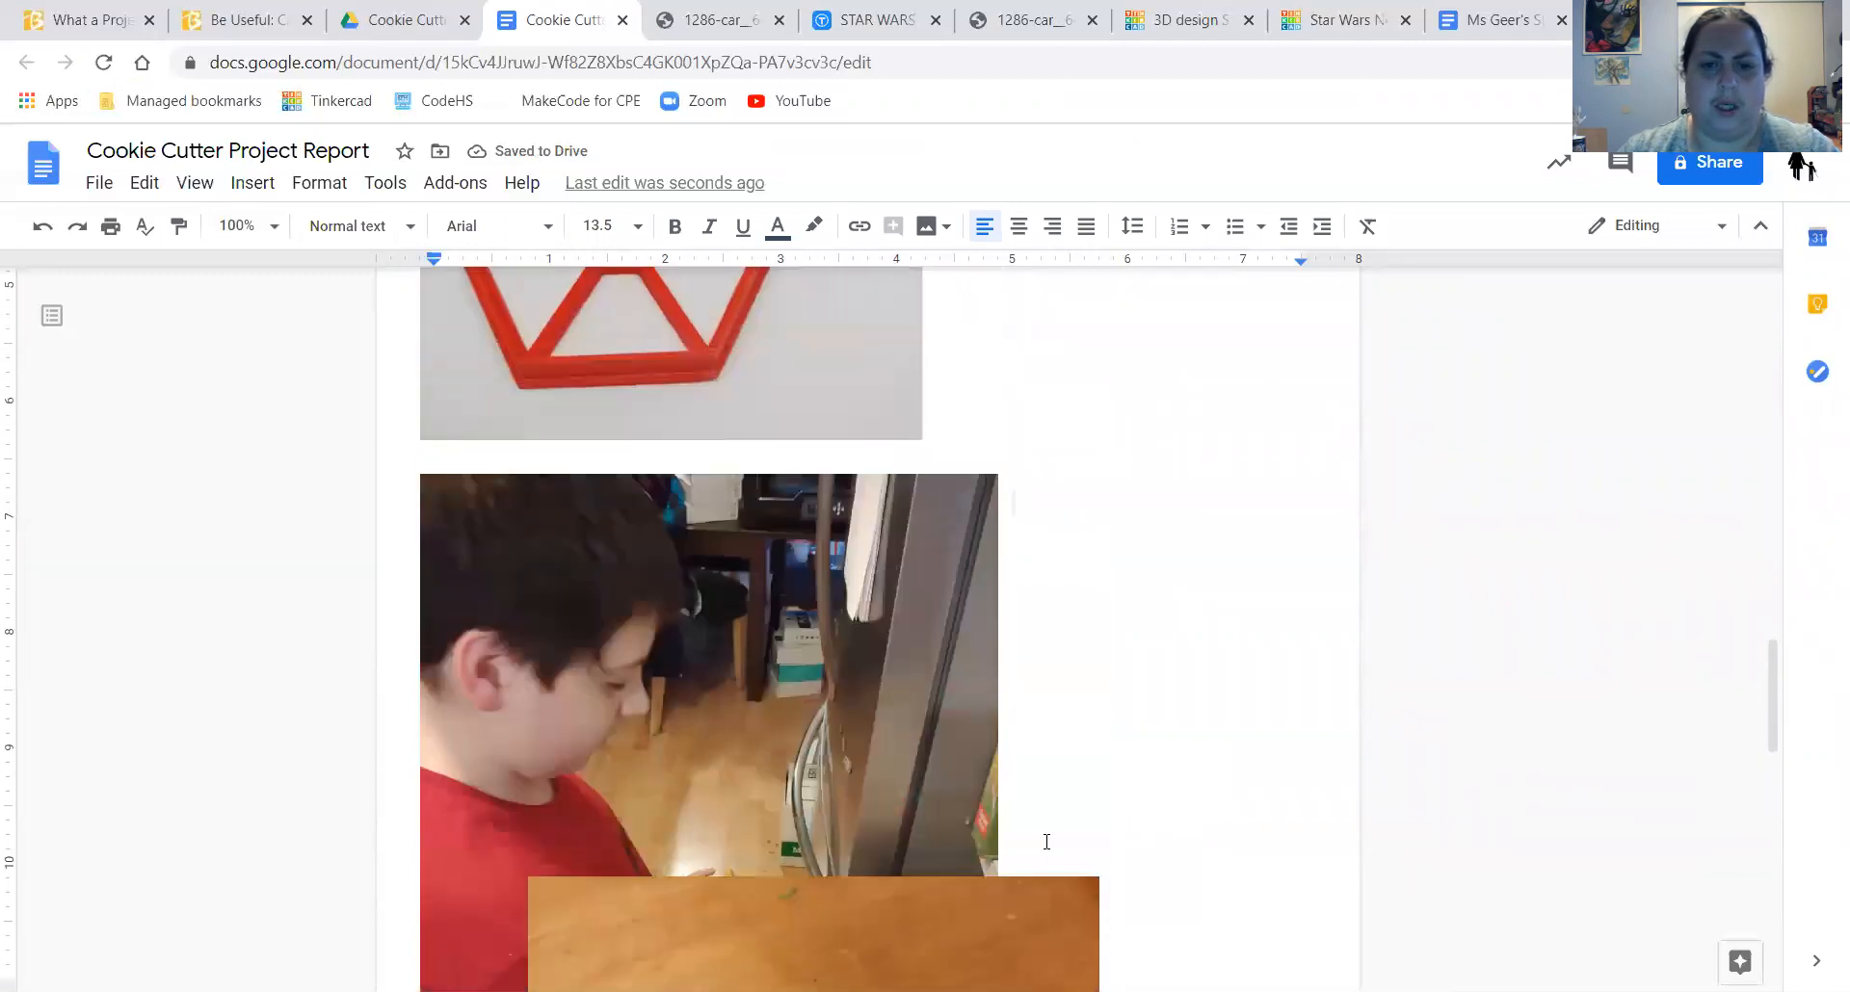
pyautogui.write('Here ')
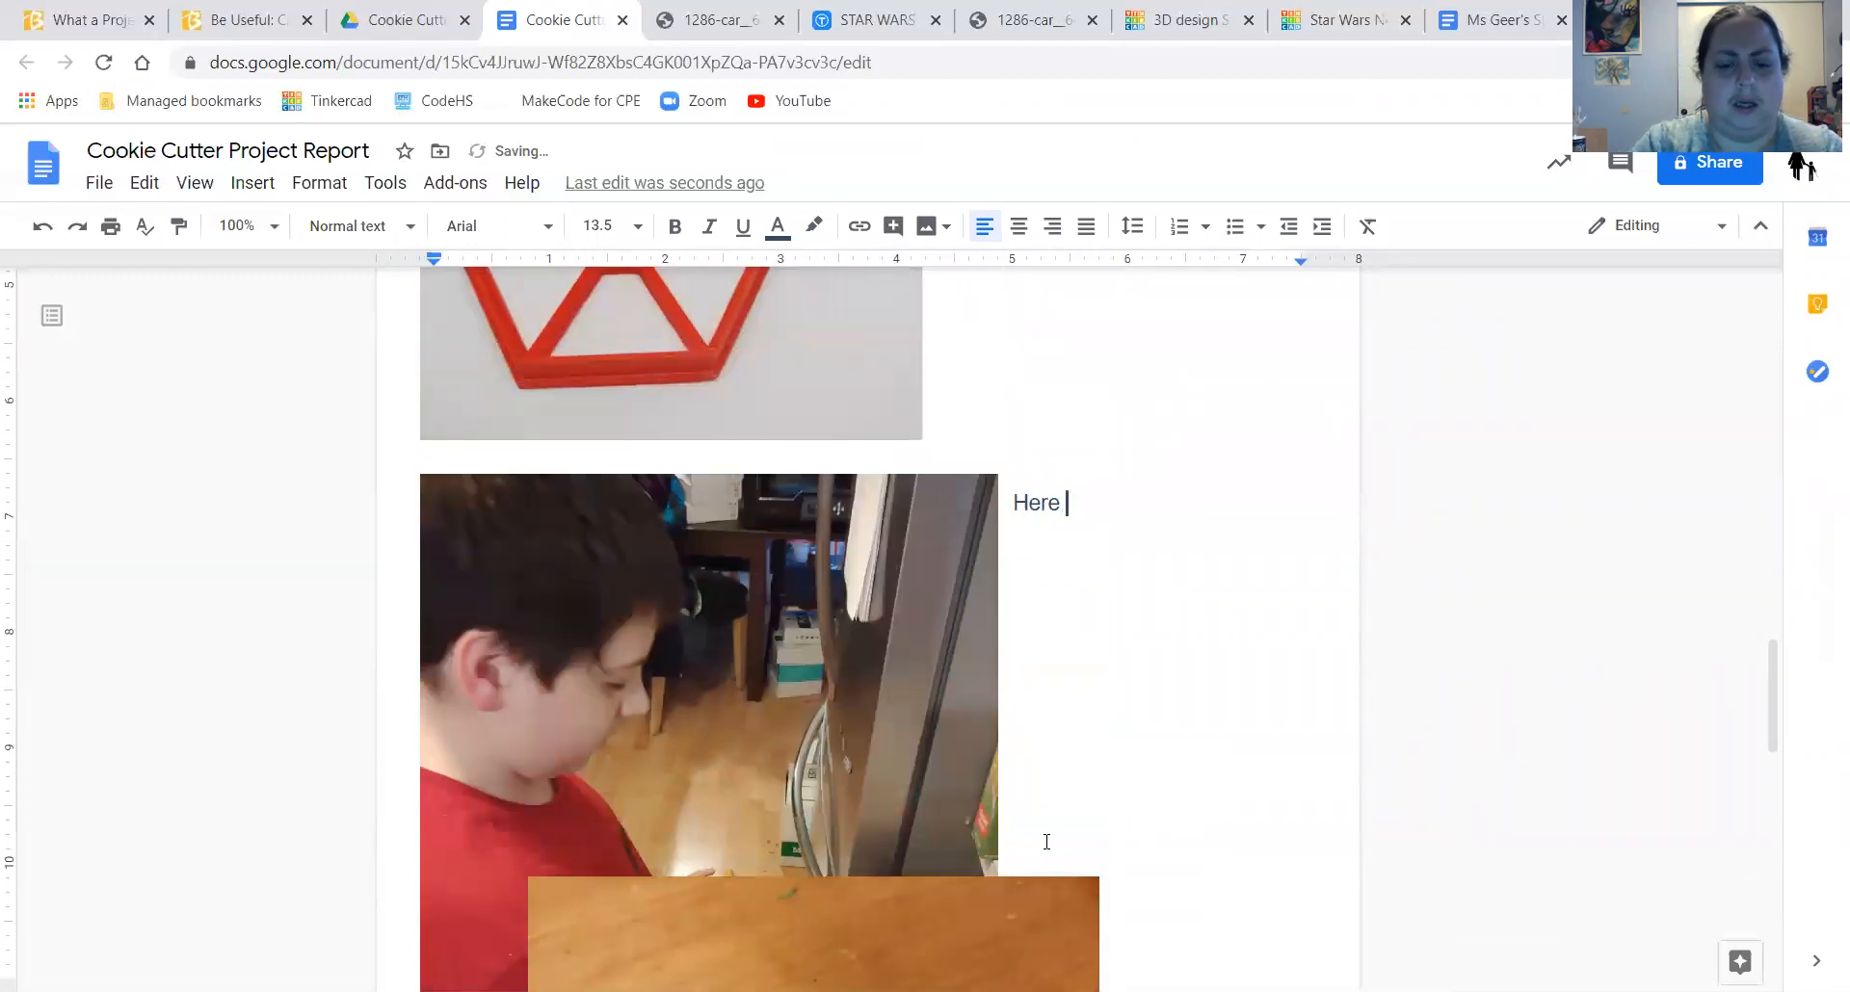
pyautogui.write('is my so')
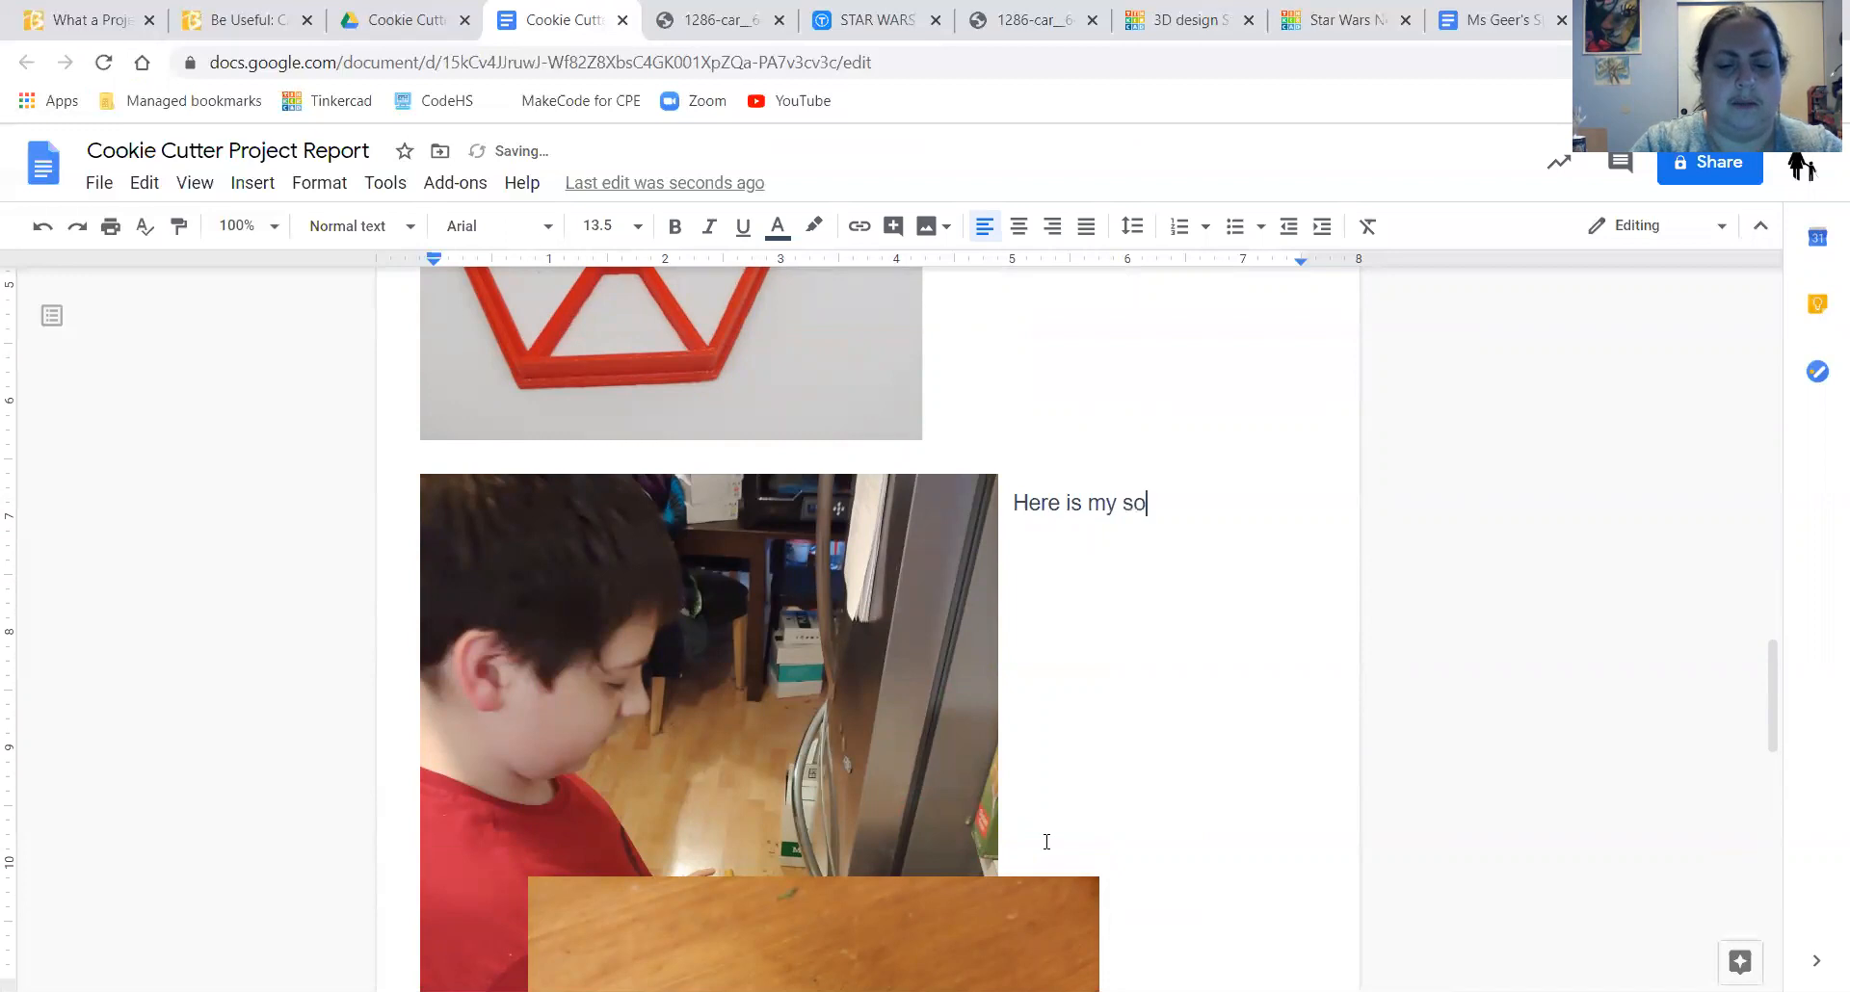
pyautogui.write('n Max, u')
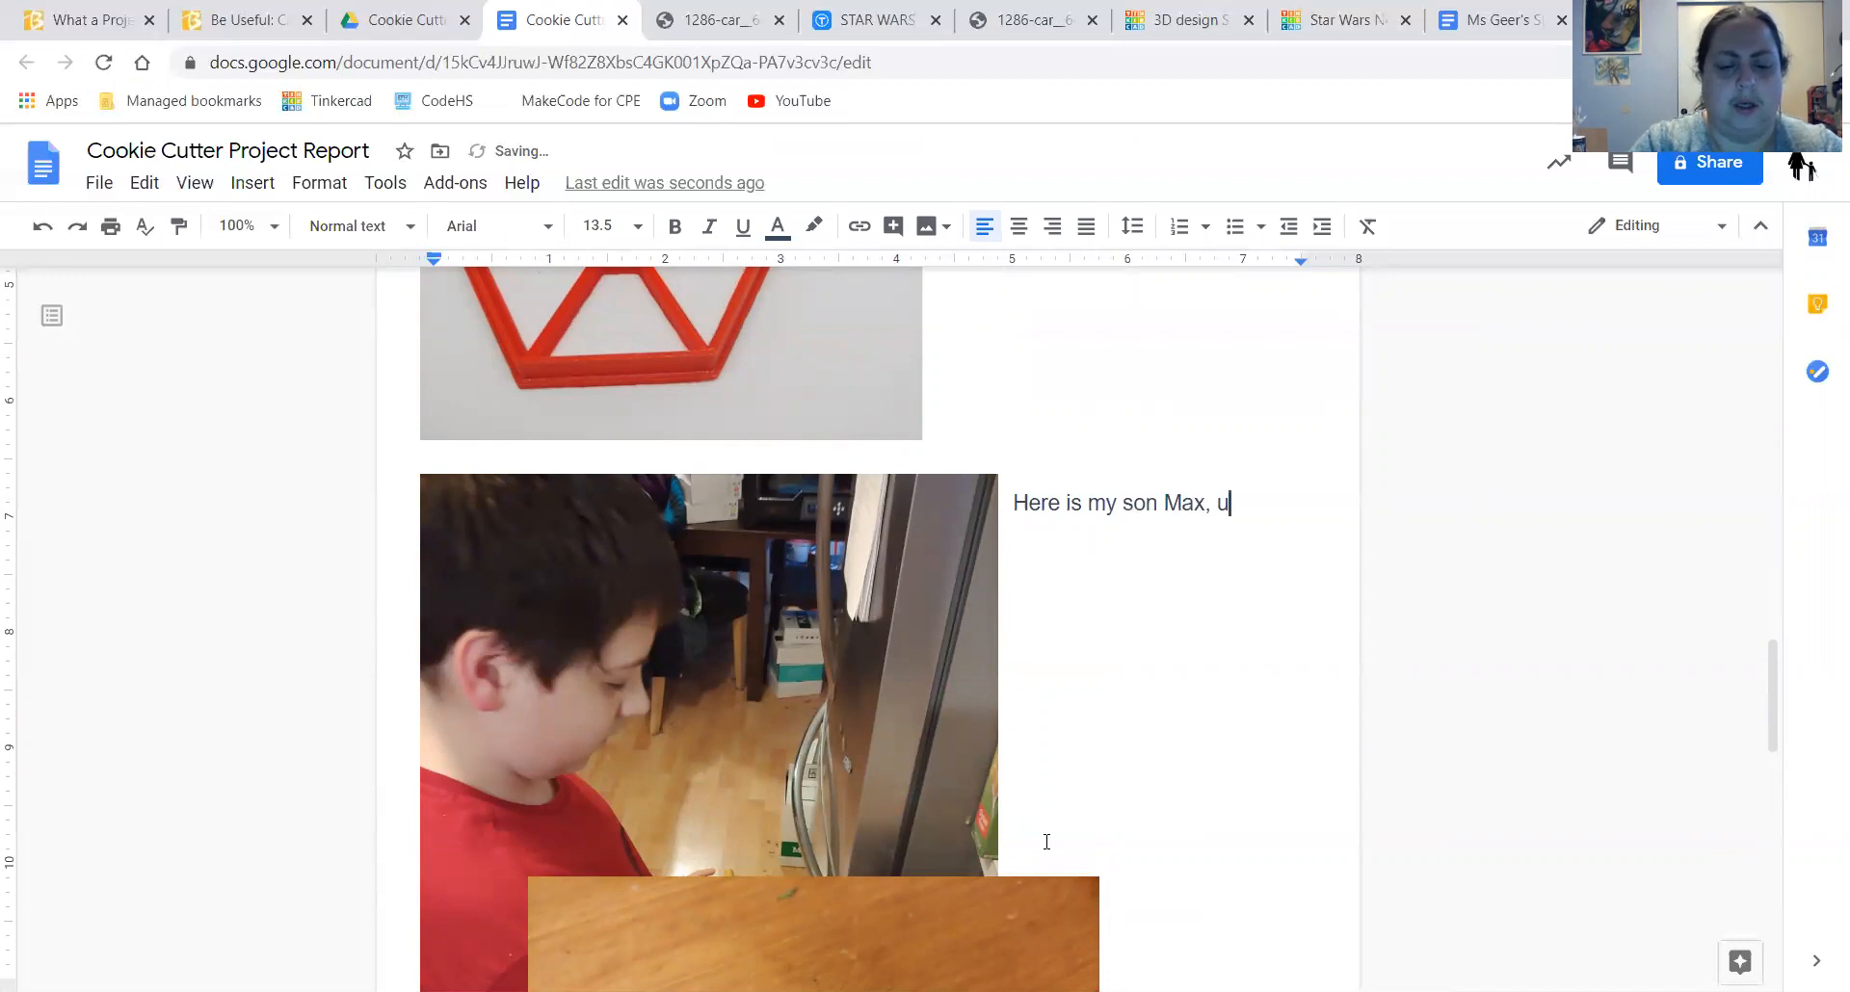
pyautogui.write('sing the cookie cutter so make some Start')
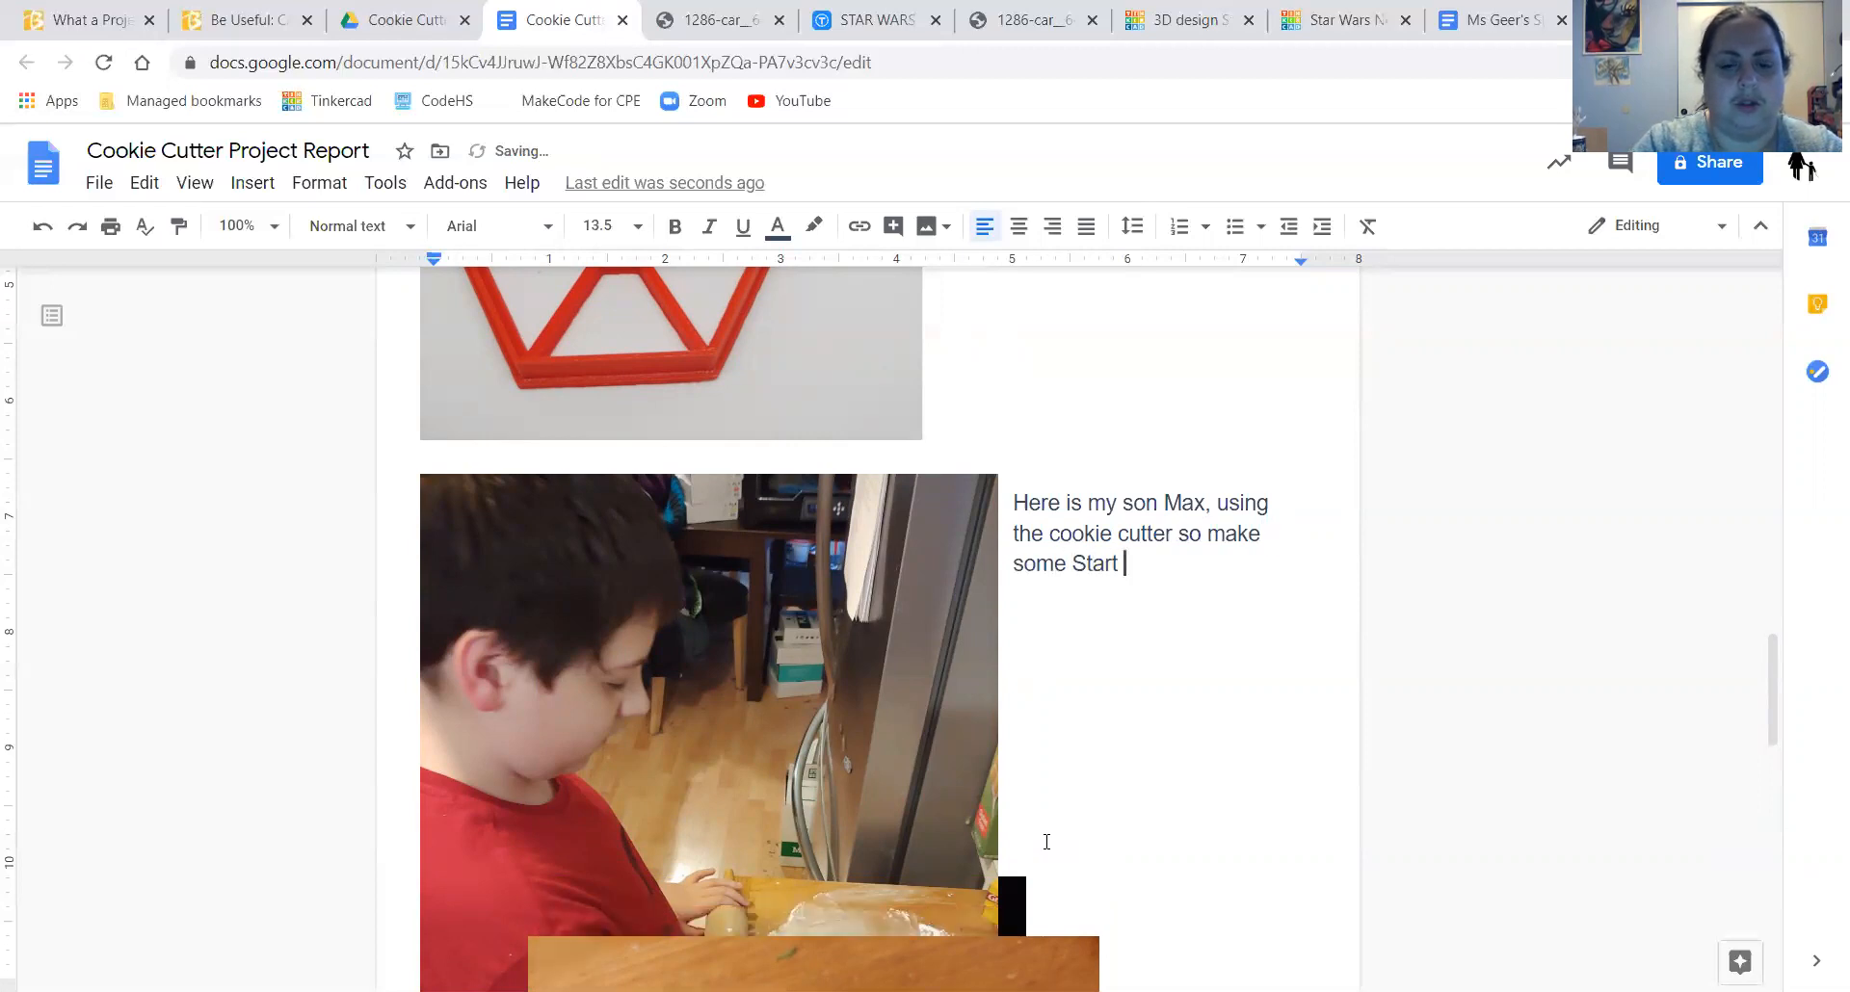
pyautogui.press('BackSpace')
pyautogui.write('Wars themed sugar cookie.')
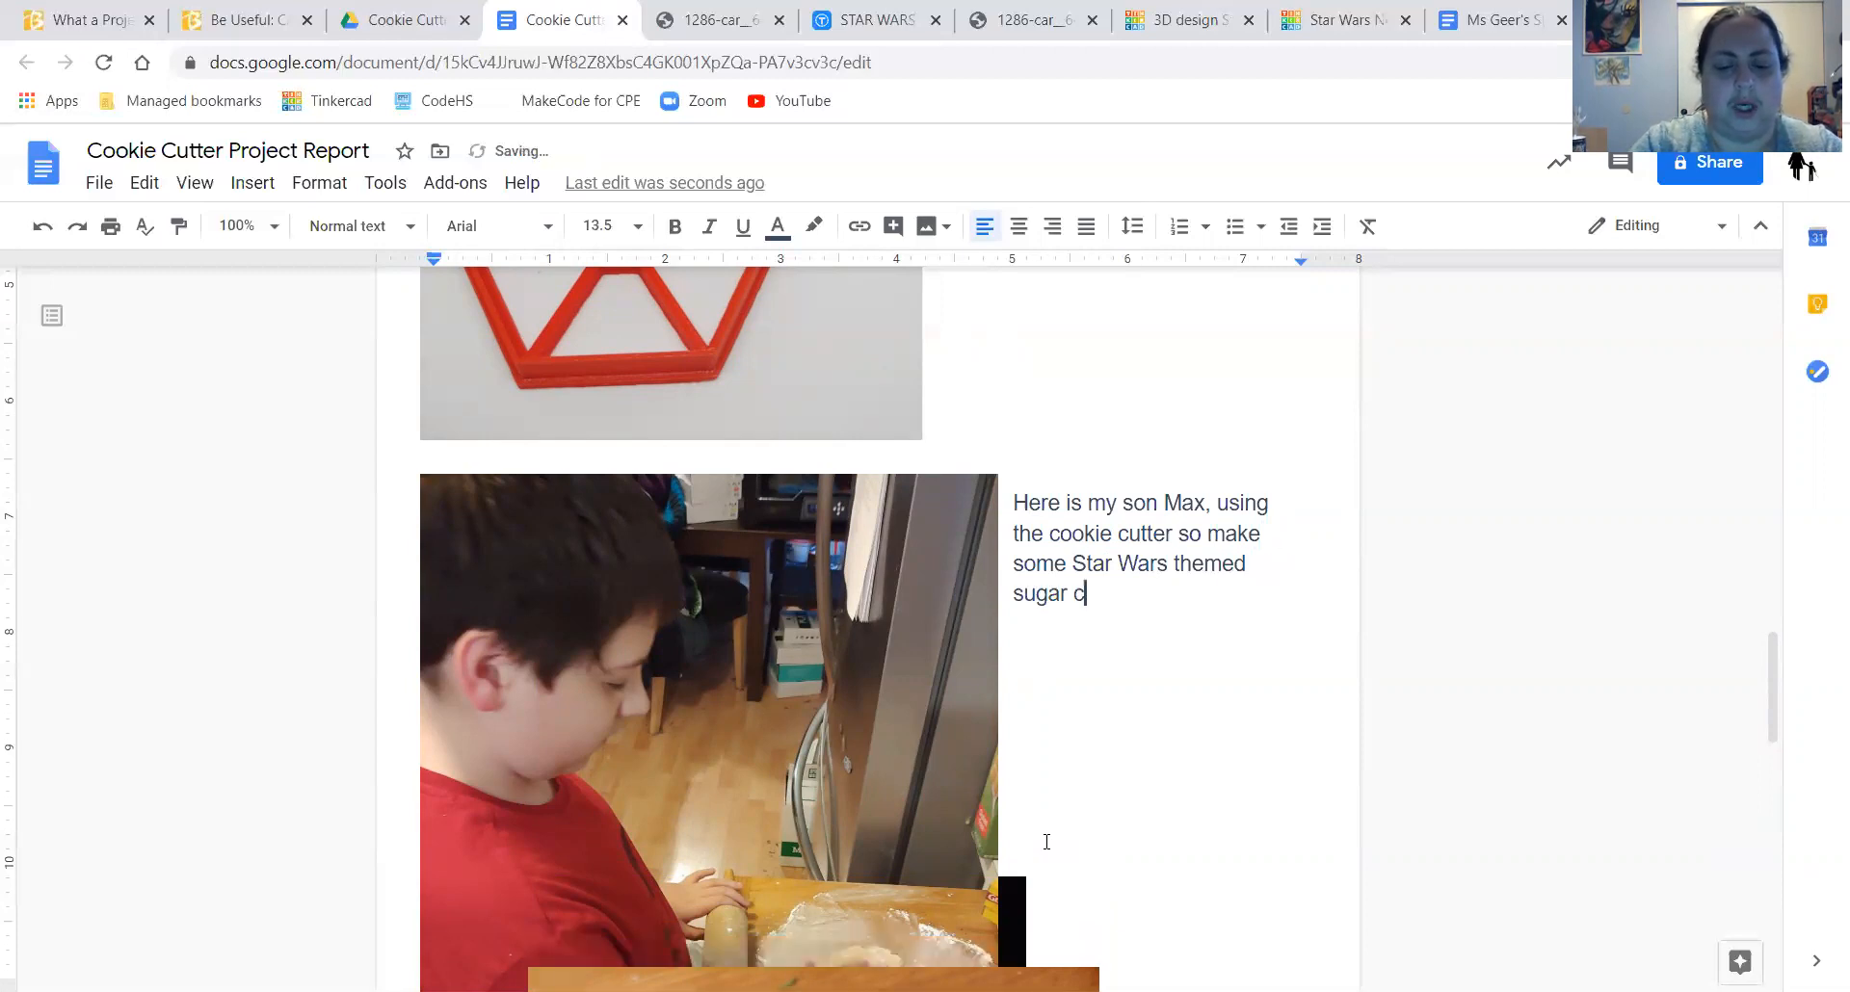
# - Start a new paragraph with "The" after a blank line, and correct "cookie" to "cookies" in the caption above
pyautogui.press('Return')
pyautogui.press('Return')
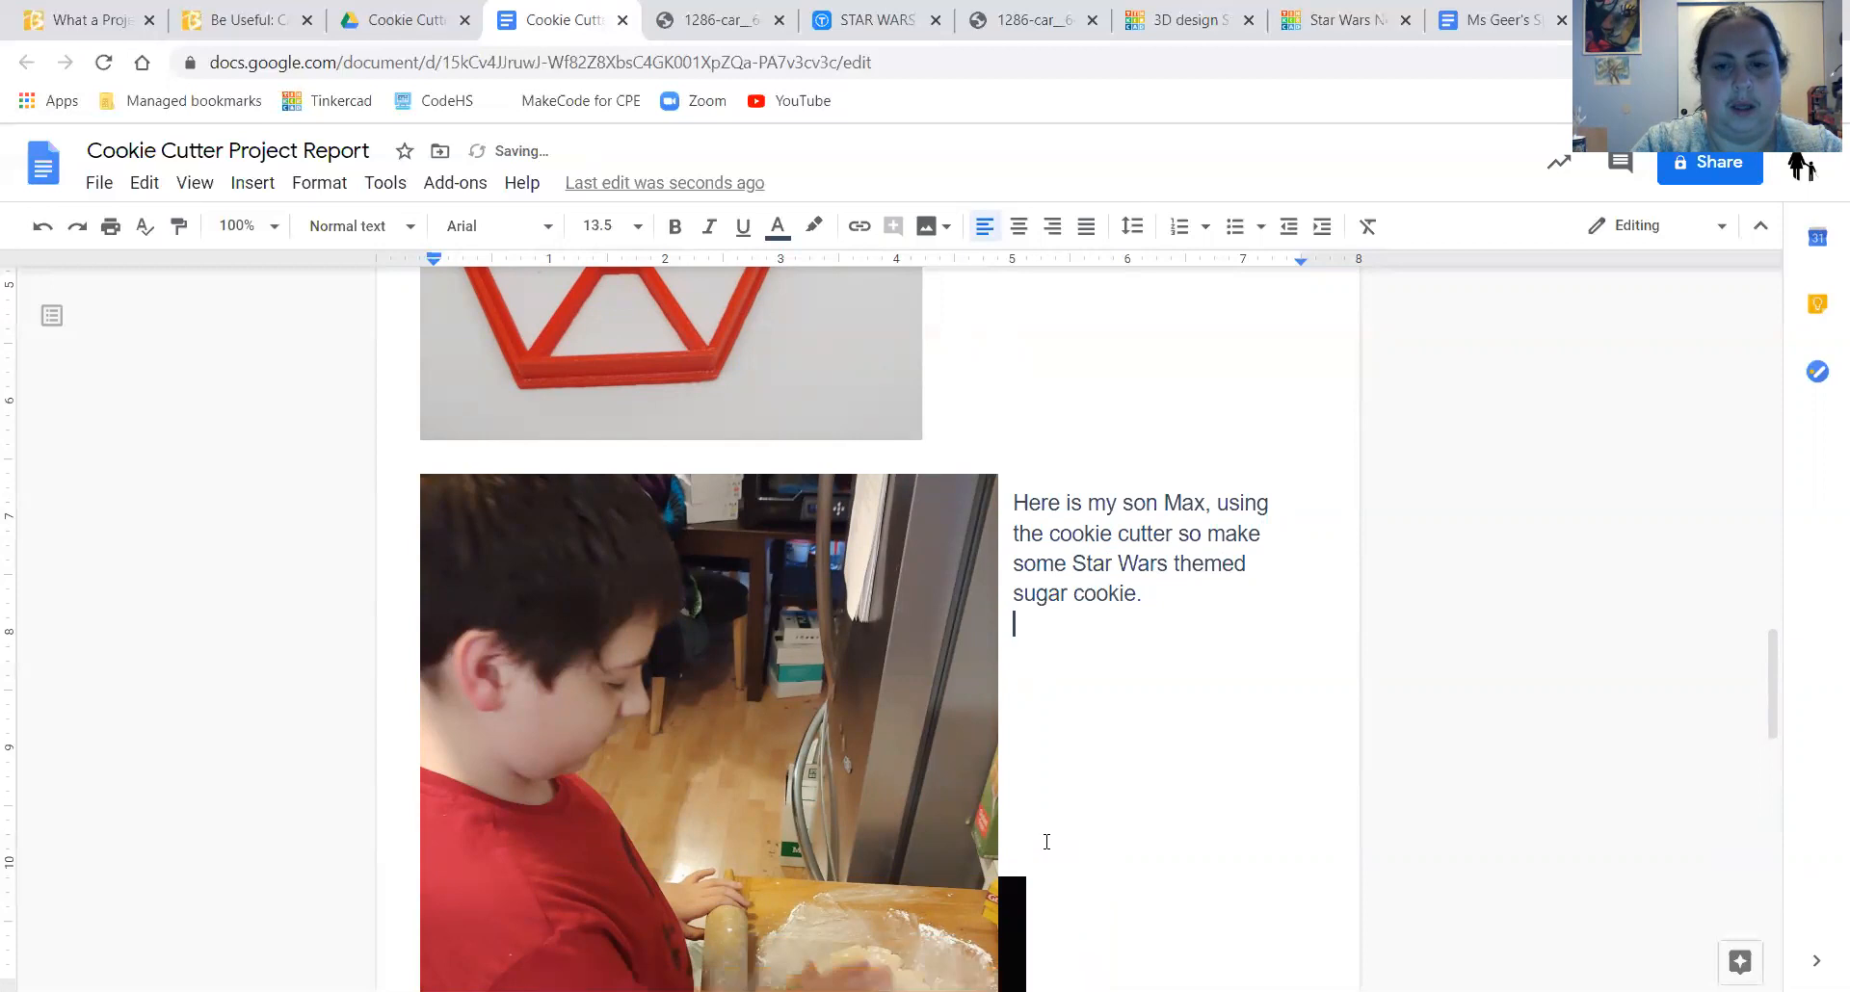
pyautogui.write('The')
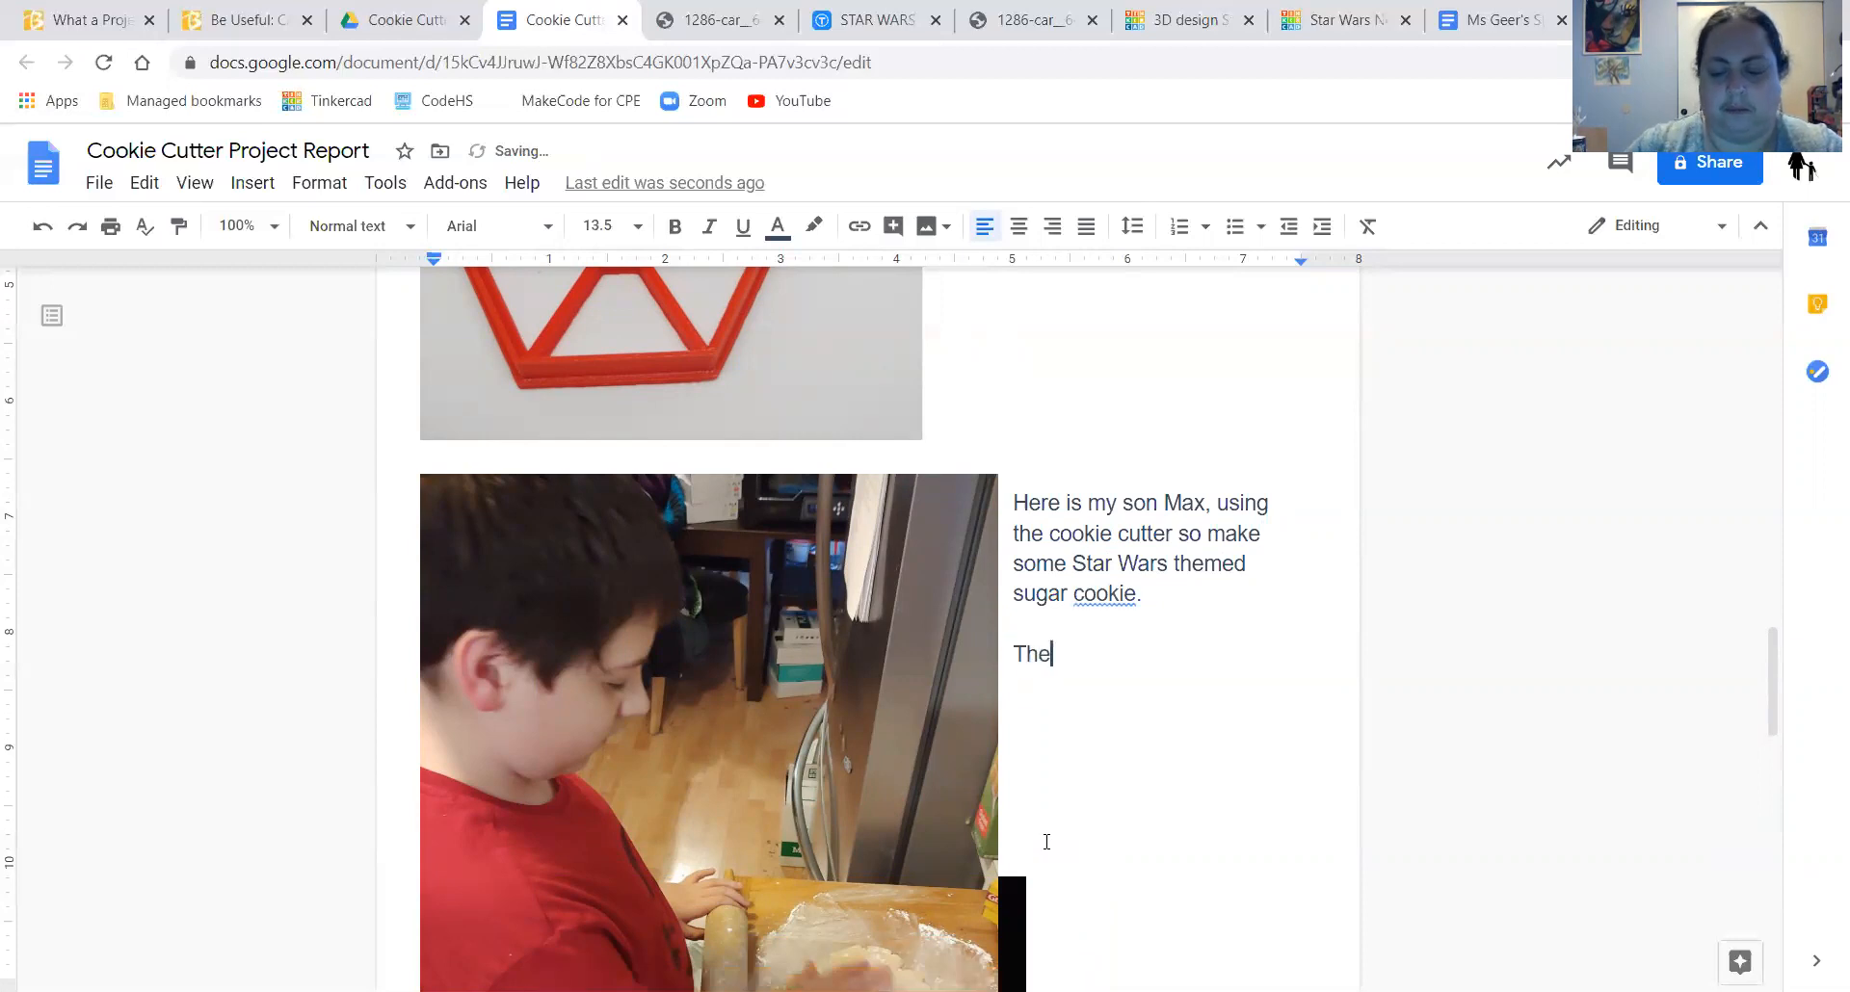
pyautogui.press('Left')
pyautogui.press('Left')
pyautogui.press('Left')
pyautogui.write('s')
pyautogui.press('Down')
pyautogui.press('Down')
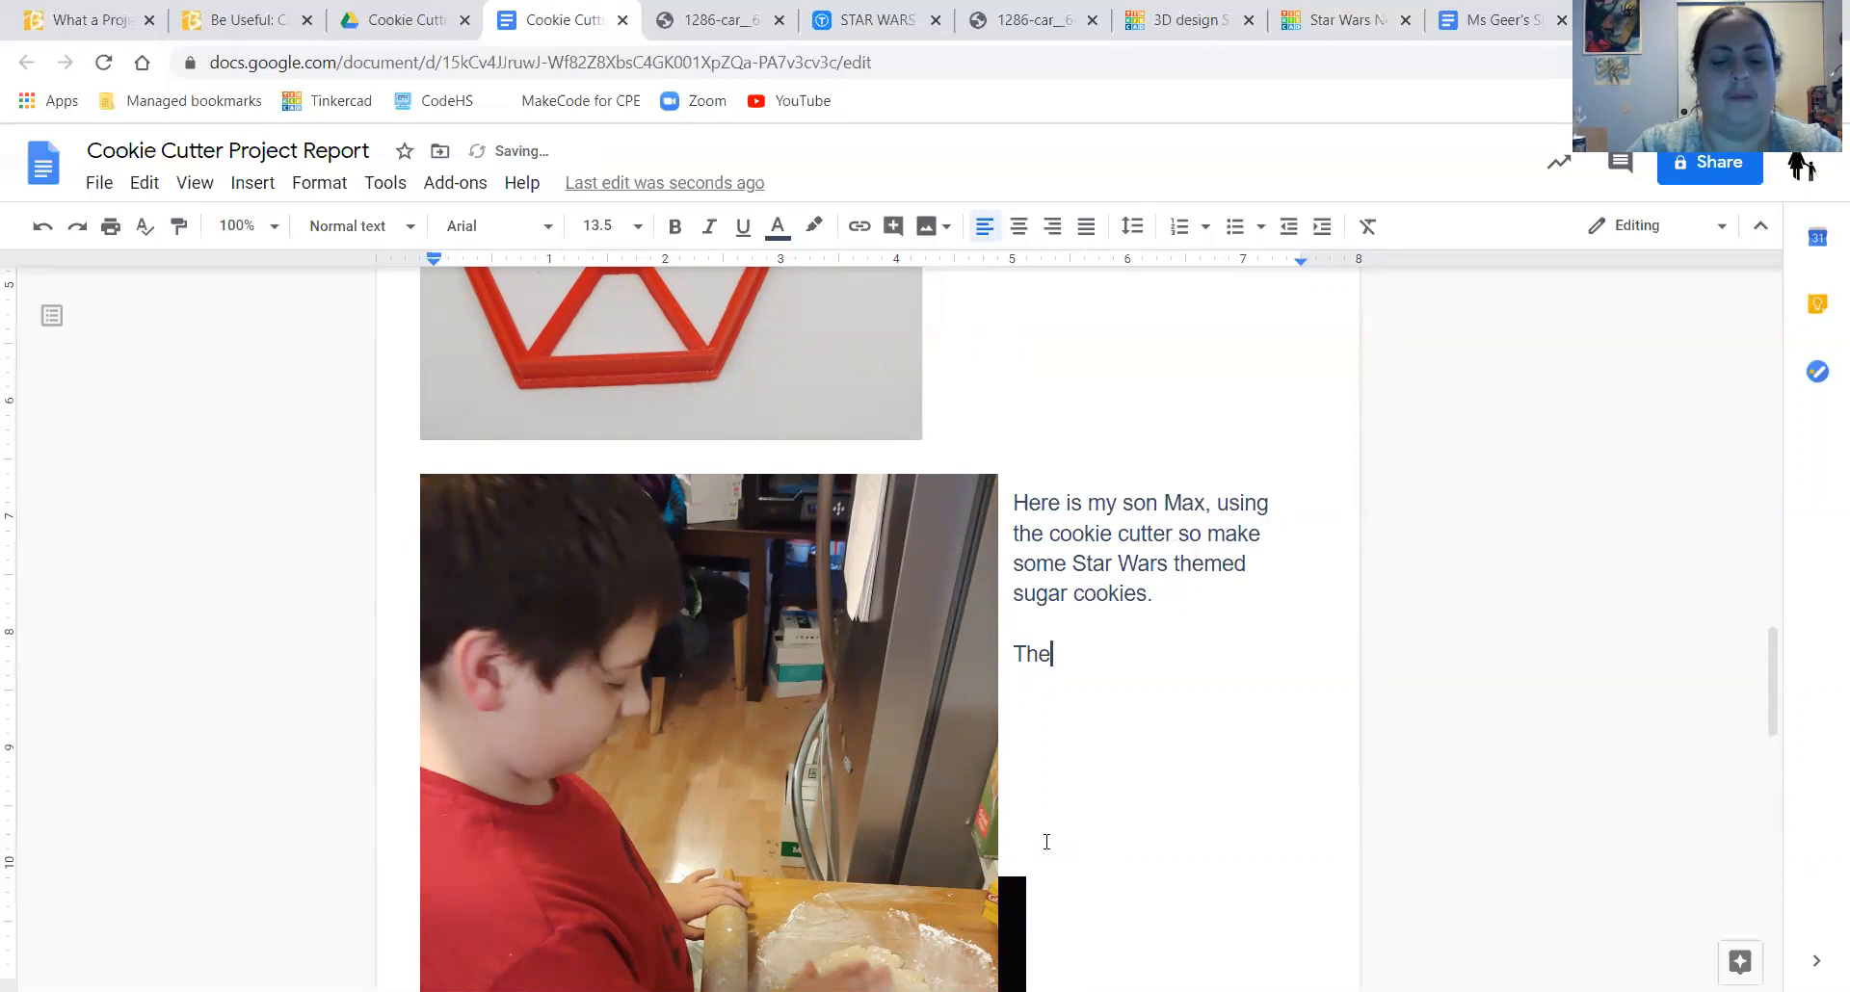
# - Continue the new paragraph with "cutters were ok, but the"
pyautogui.write('cu')
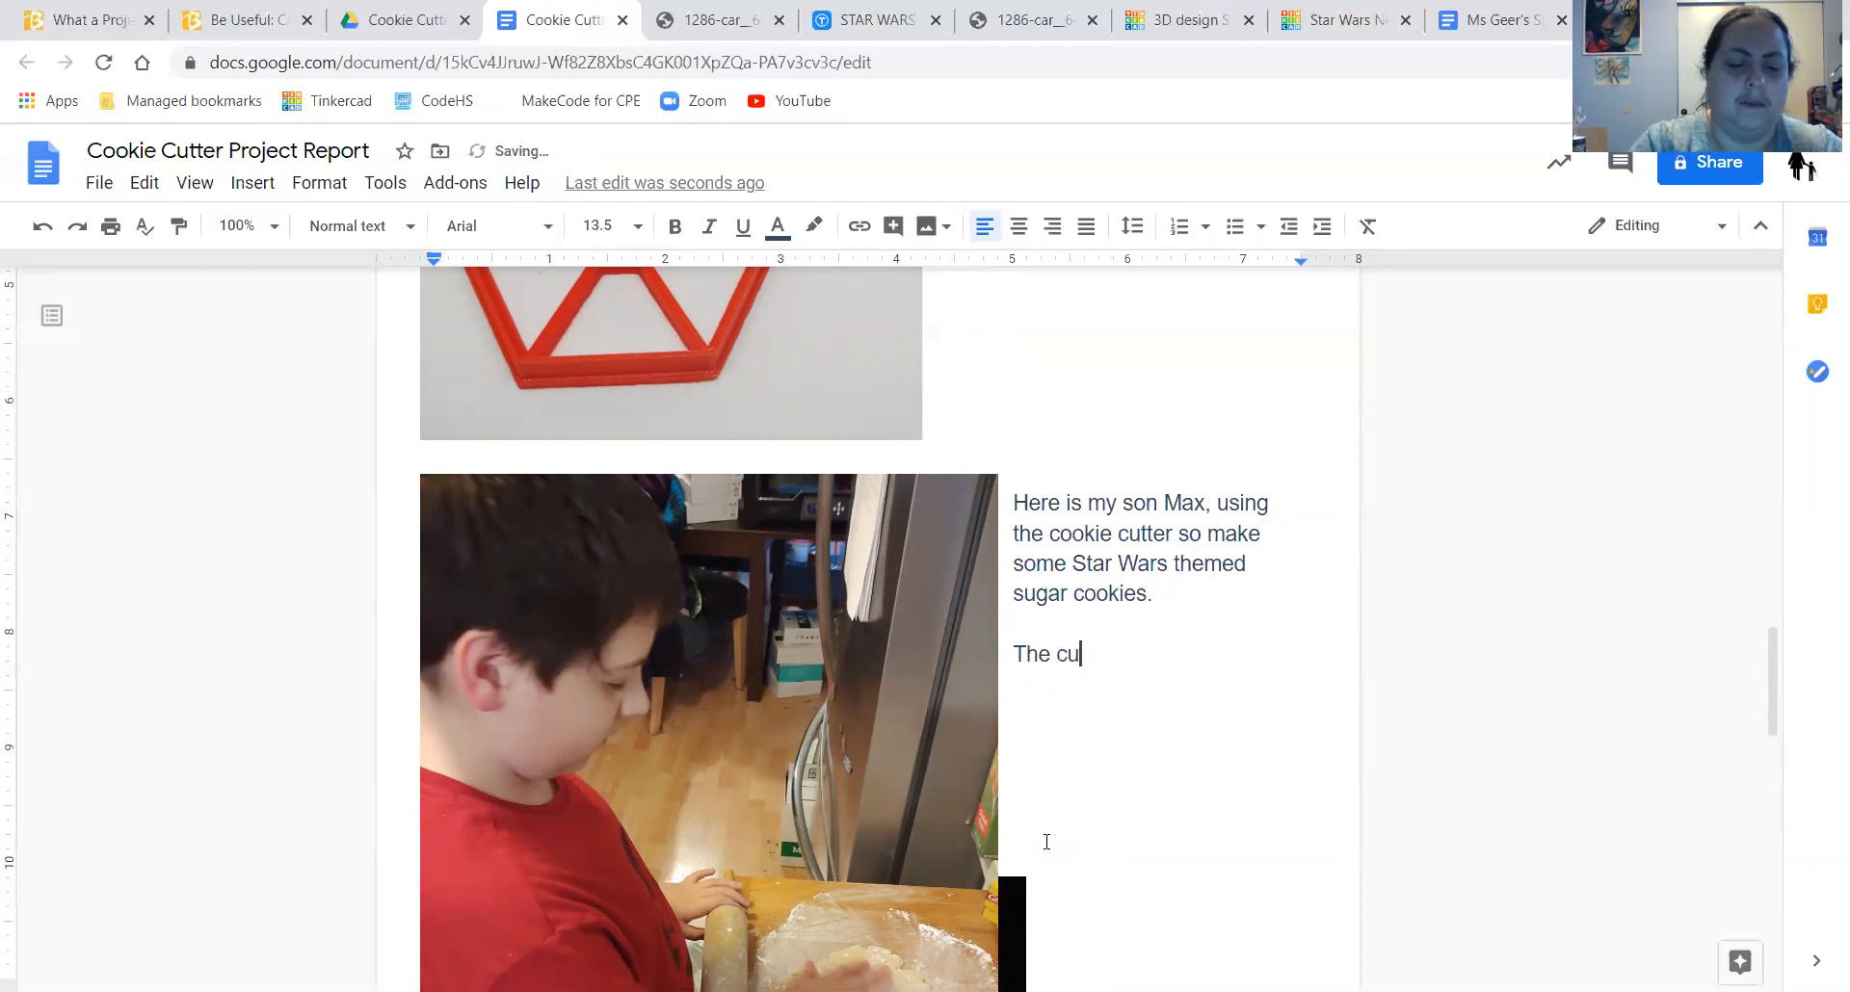
pyautogui.write('tters were ')
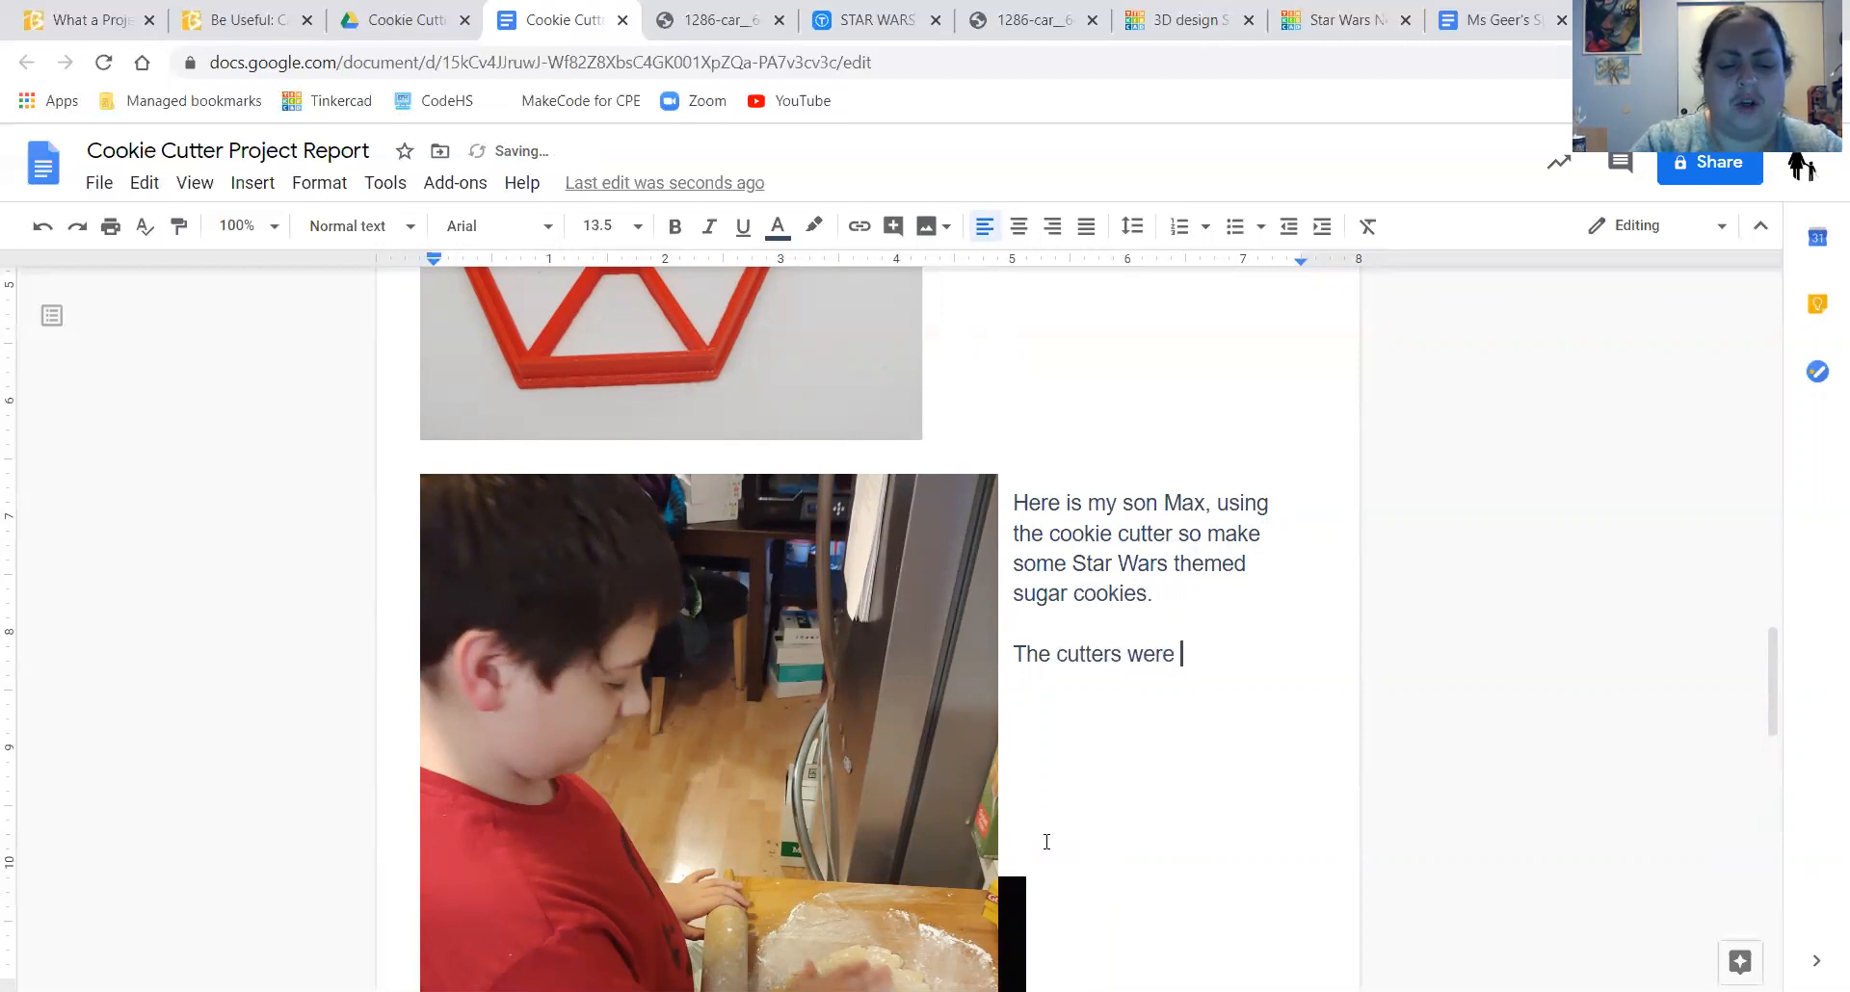
pyautogui.write('ok, but')
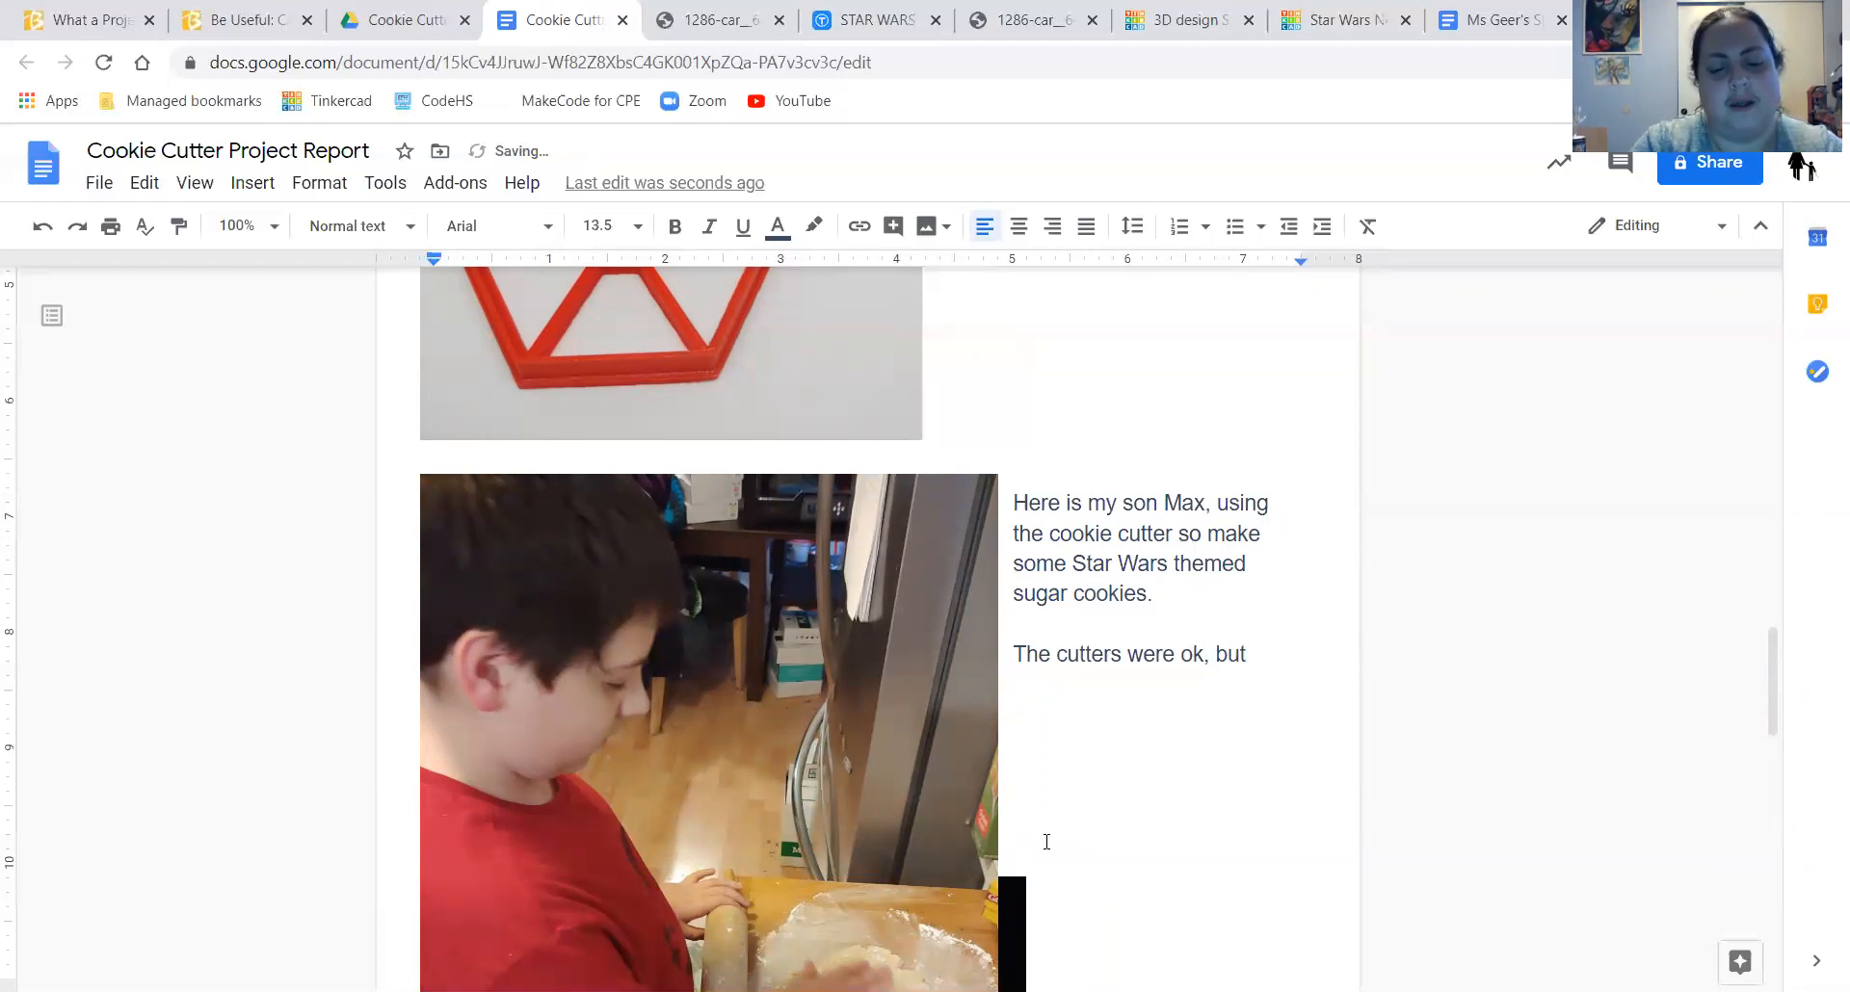
pyautogui.write(' the')
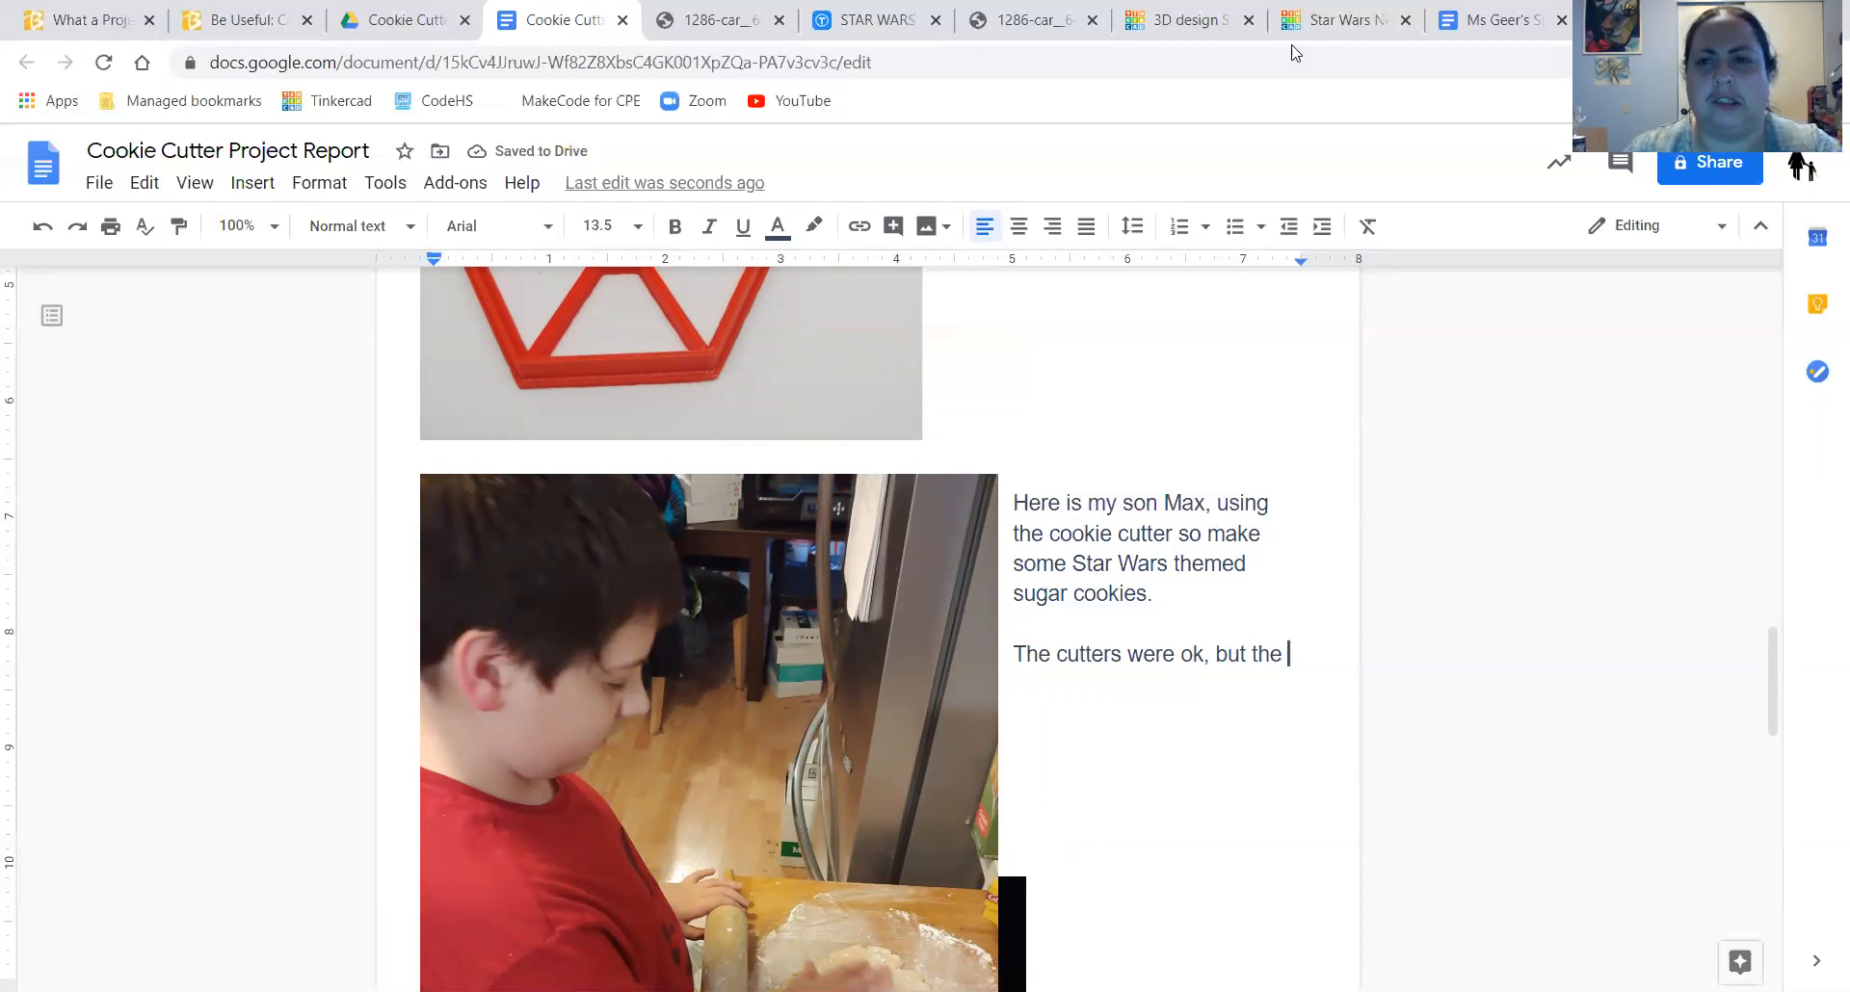
# - Look up the cutter's name in its Tinkercad design, and continue the report's sentence with "New Jedi Order one was a little flimsy."
pyautogui.click(1180, 19)
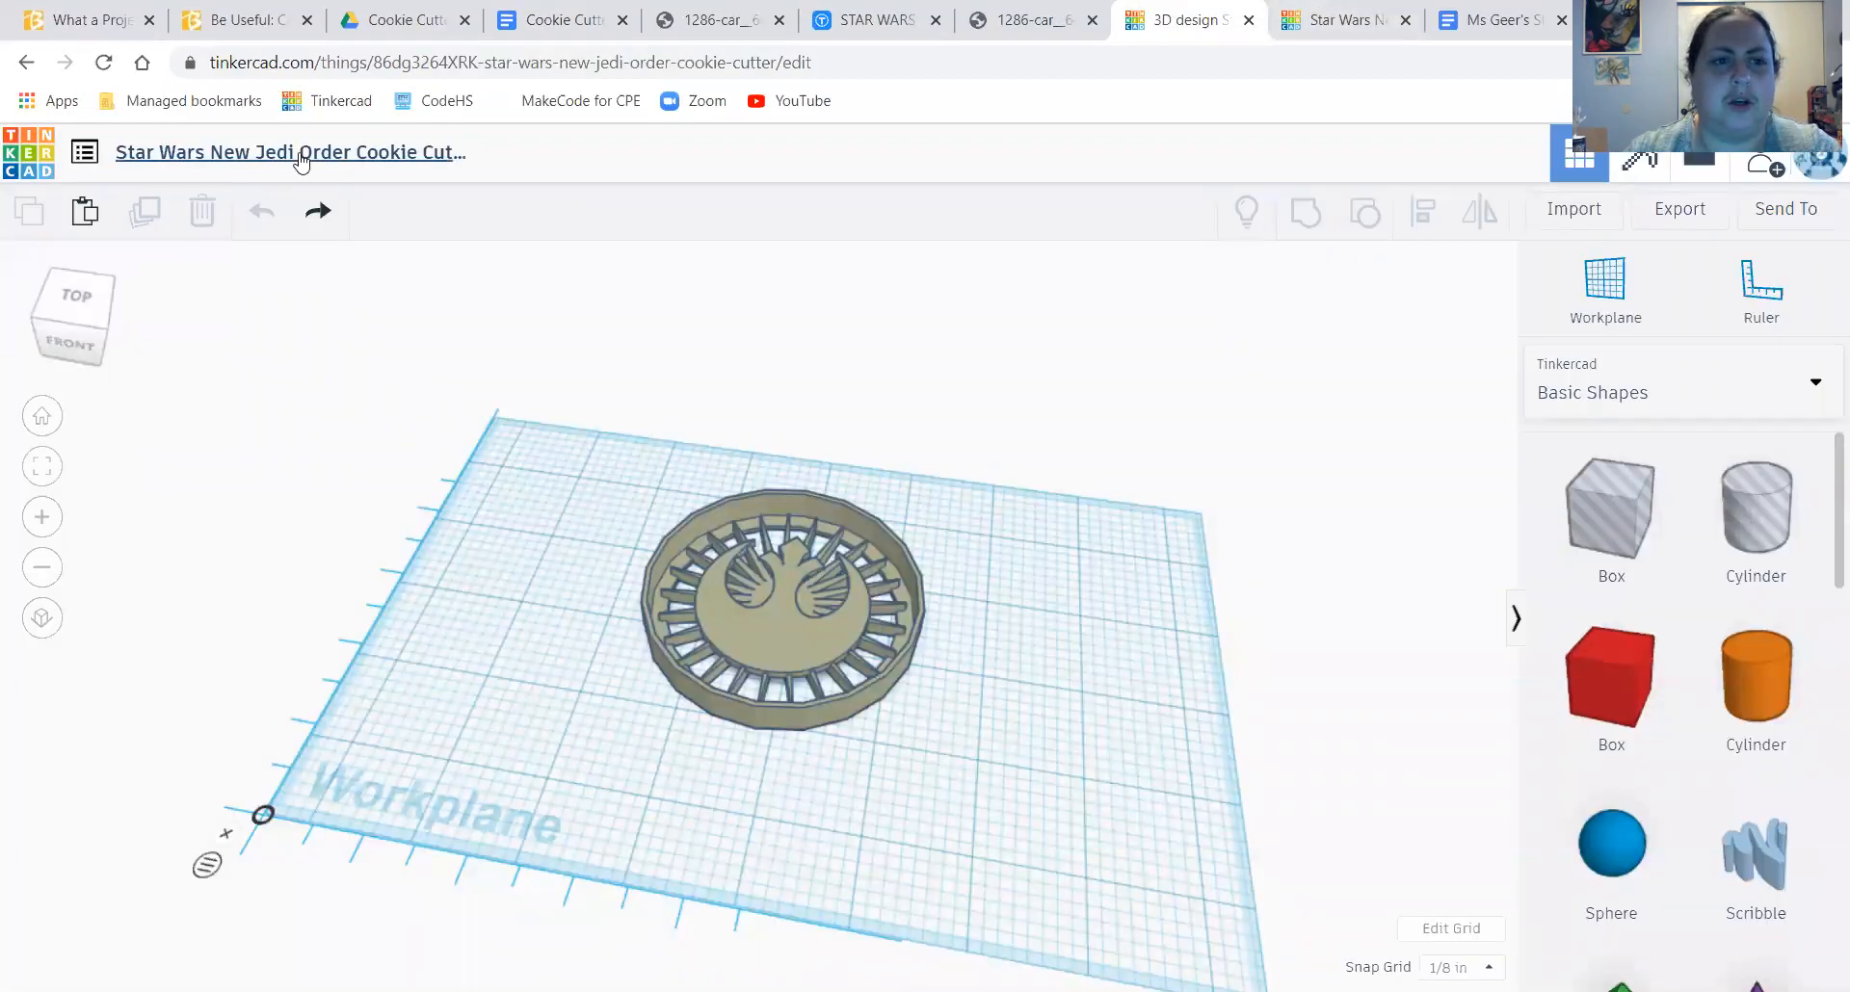
pyautogui.click(526, 18)
pyautogui.write('N')
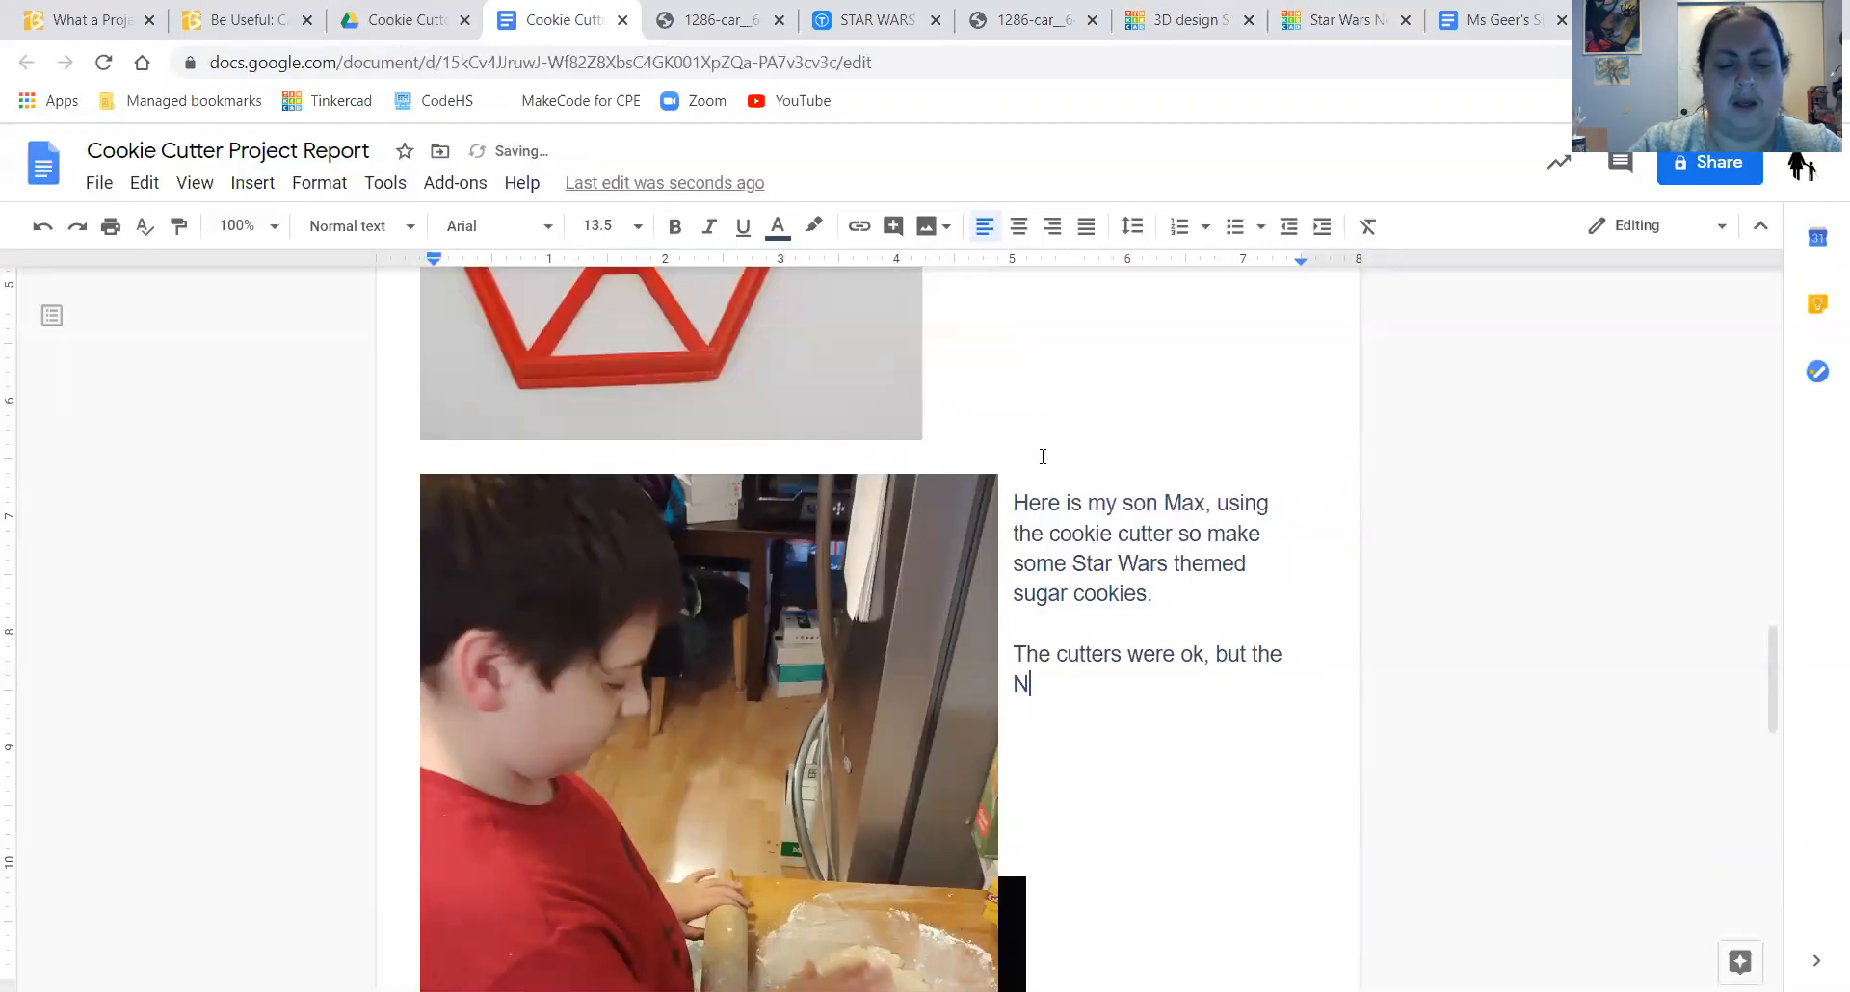
pyautogui.write('ew Jedi ')
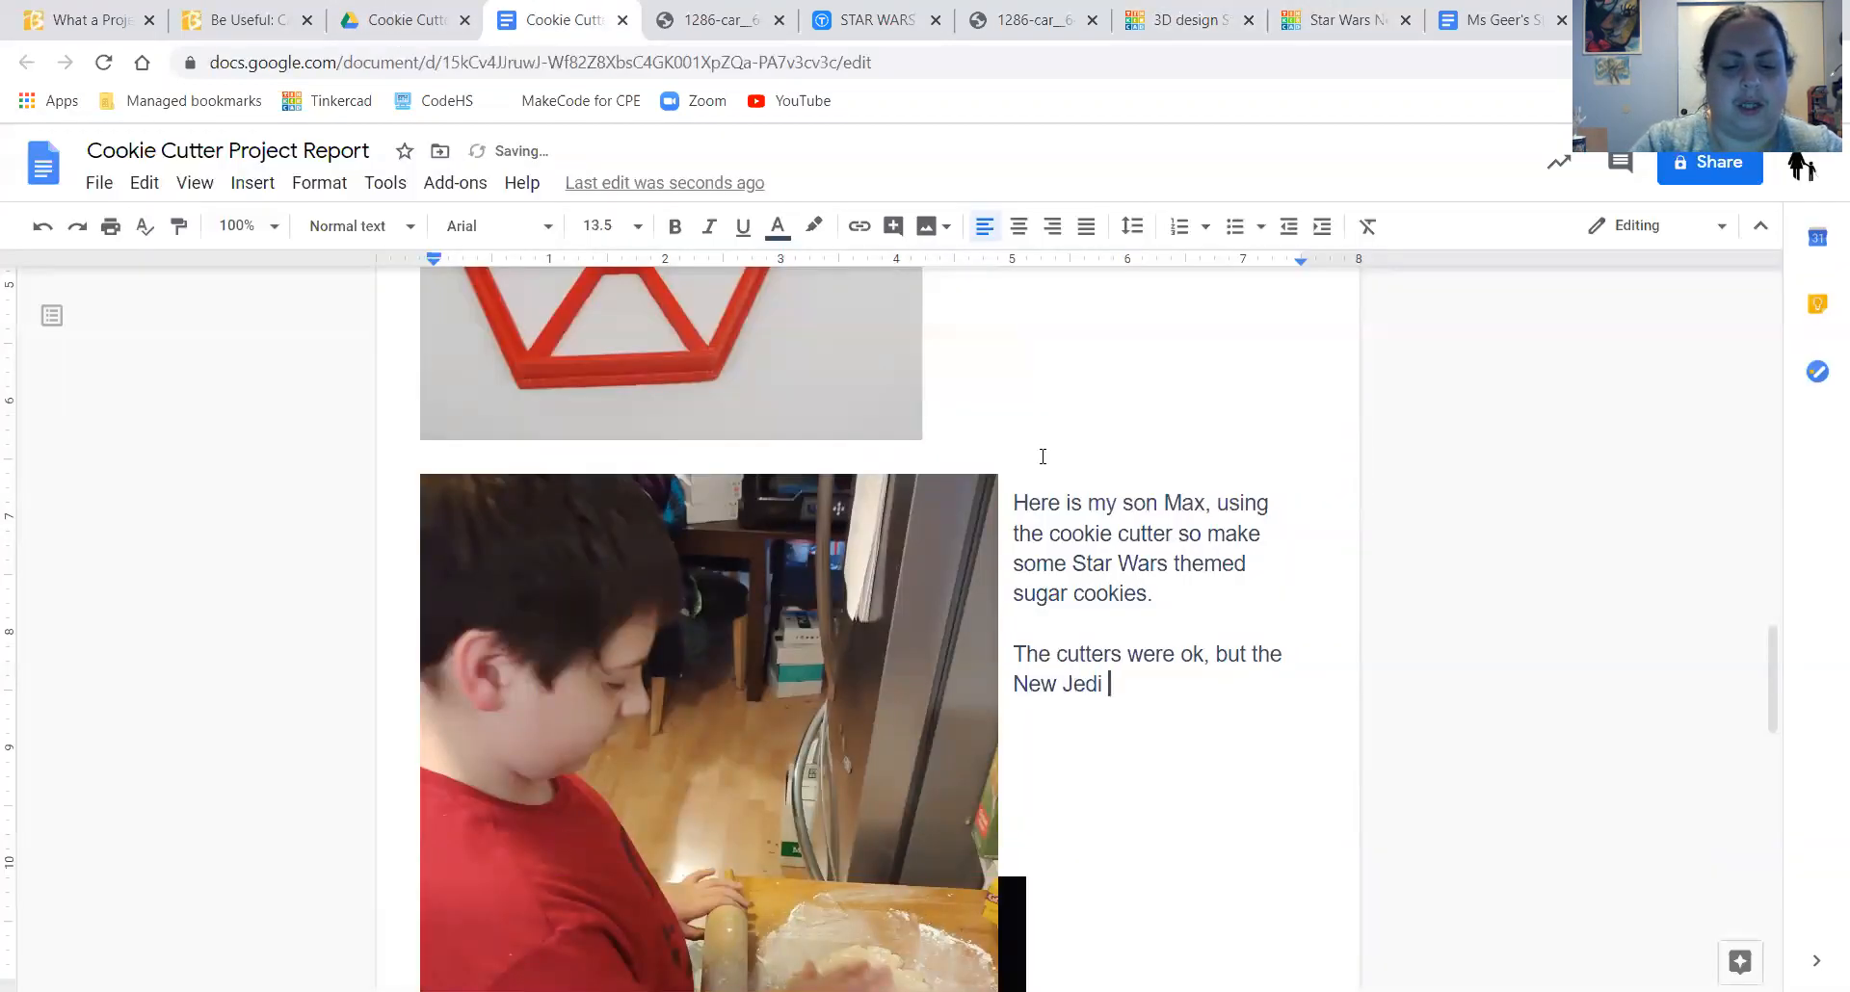
pyautogui.write('Order ')
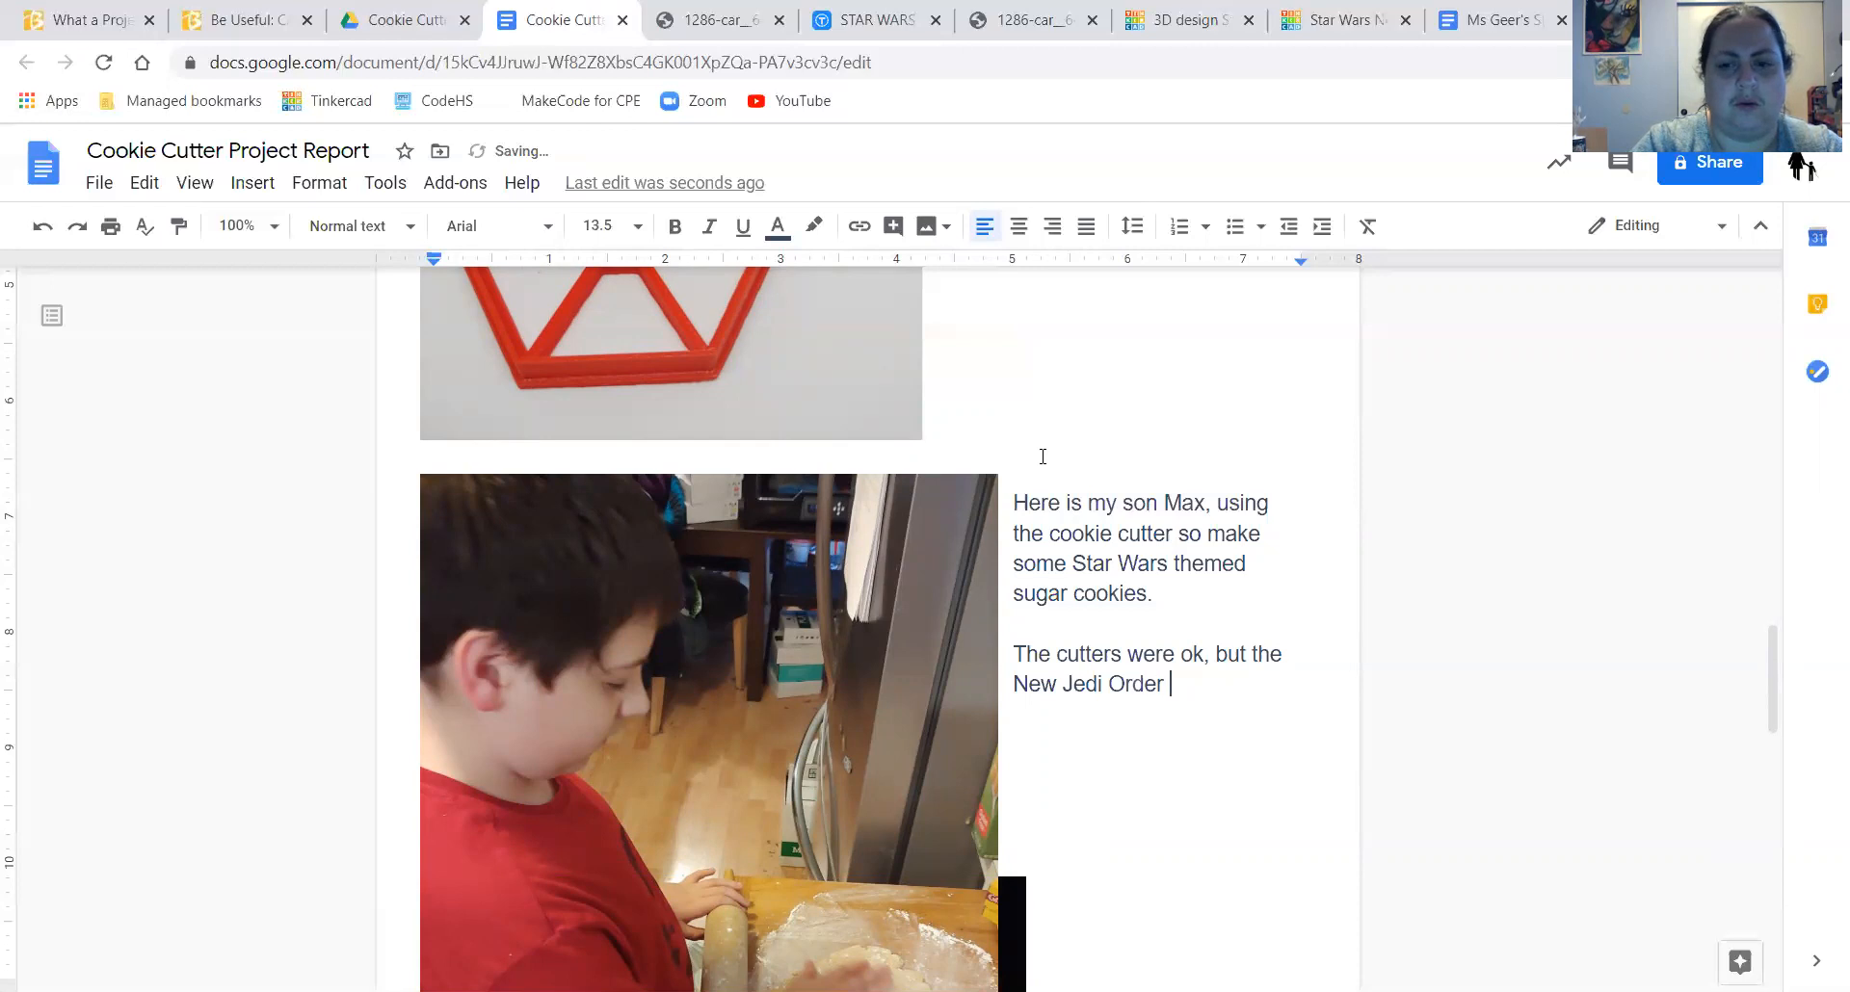
pyautogui.write('one was a lit')
pyautogui.write('tle flim')
pyautogui.write('sy')
pyautogui.write('. I')
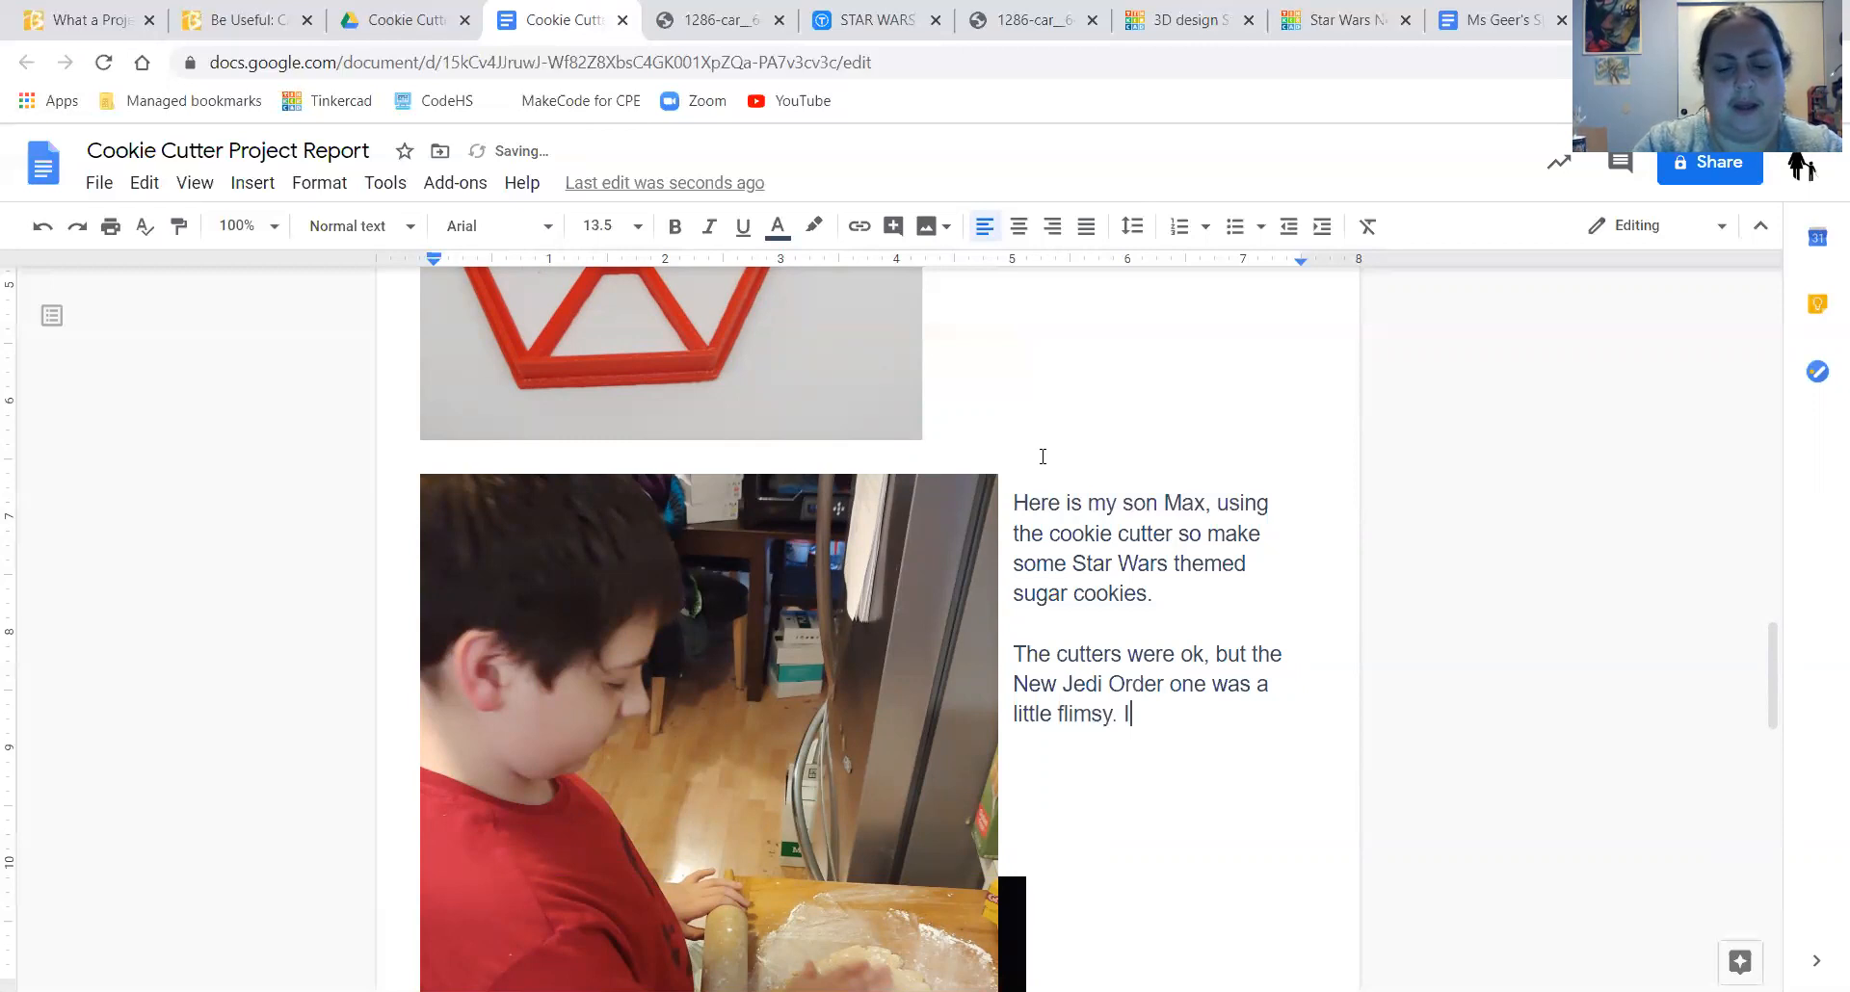
# - Begin the following sentence of the paragraph with "If I were to make it again, I would add"
pyautogui.write('f I were to ')
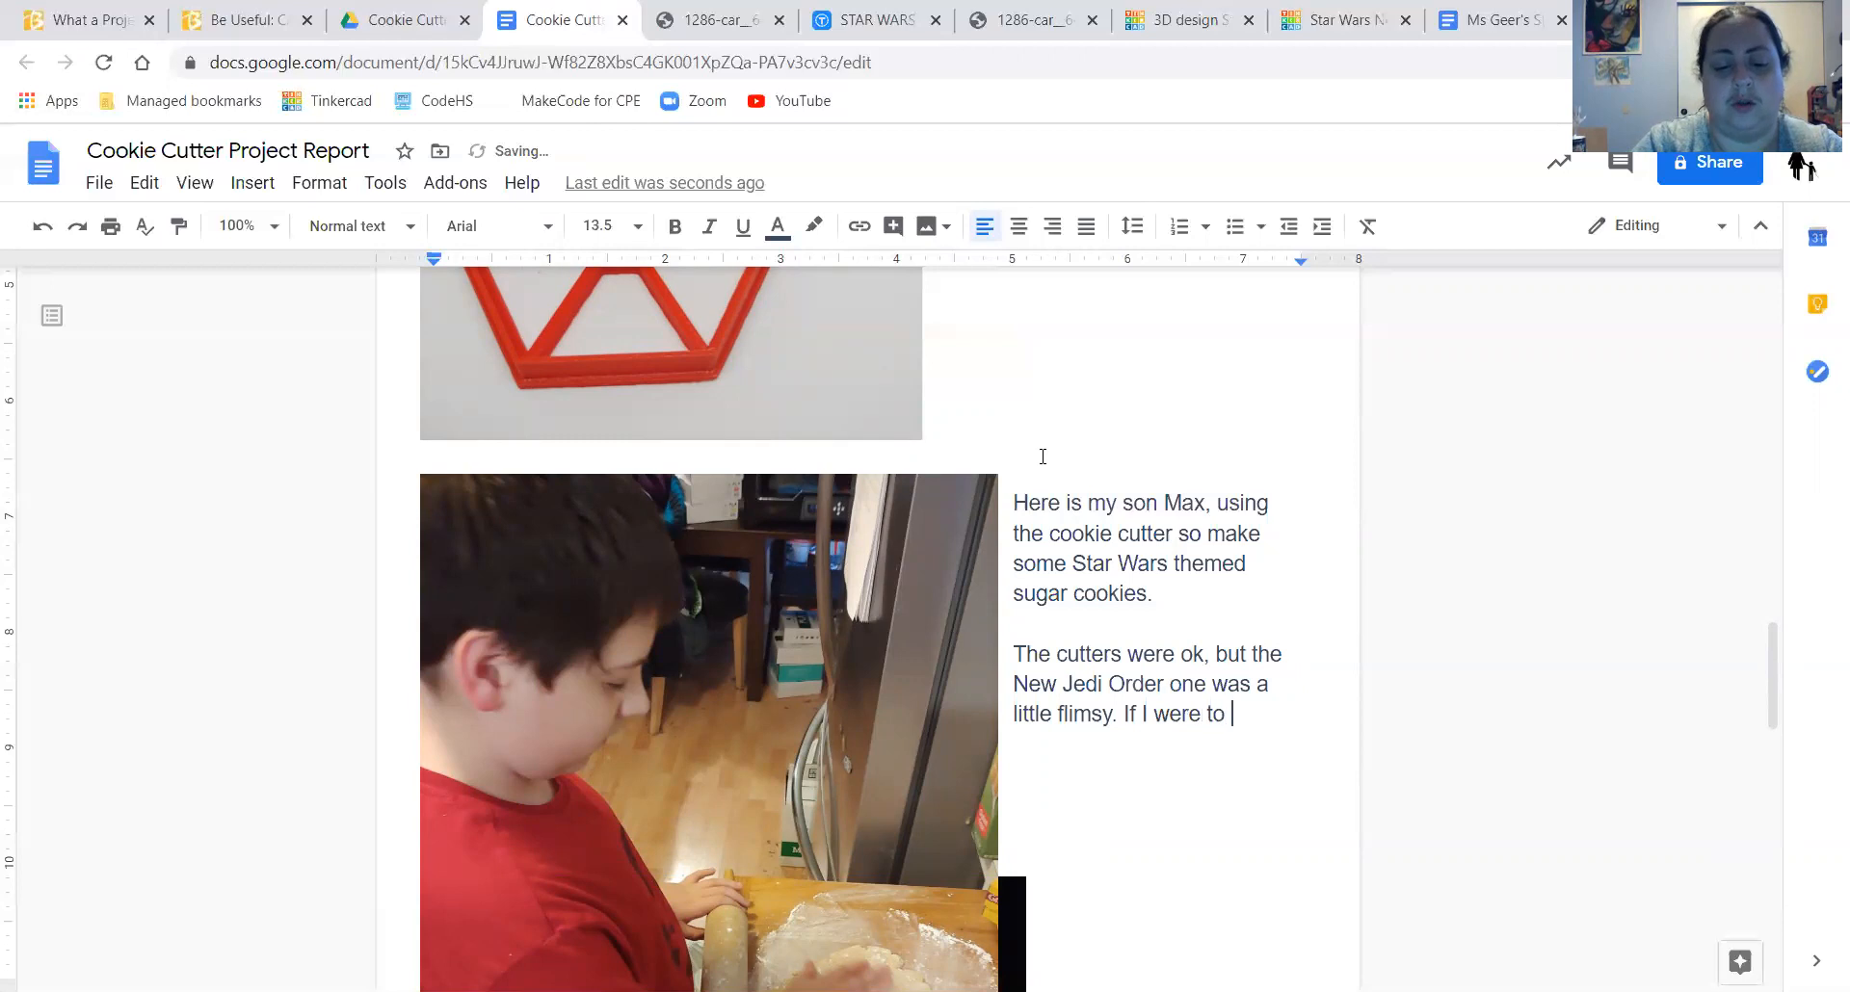
pyautogui.write('make it aga')
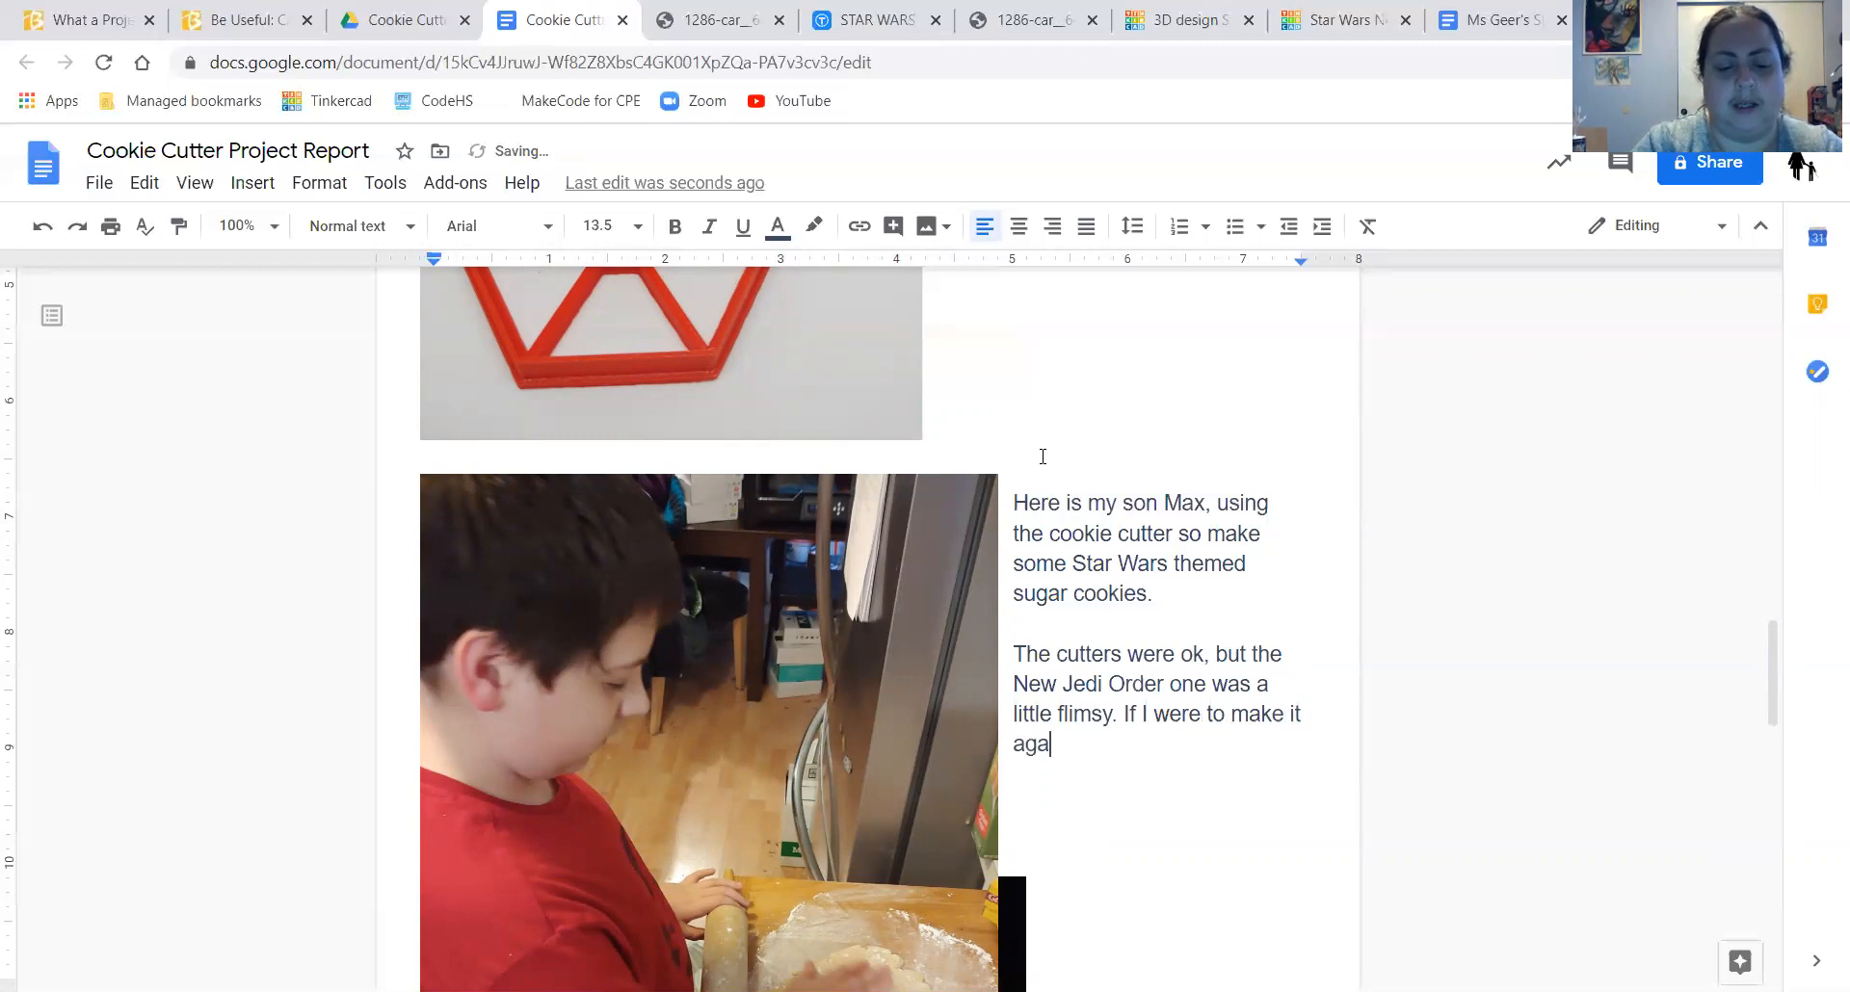
pyautogui.write('in, I would add')
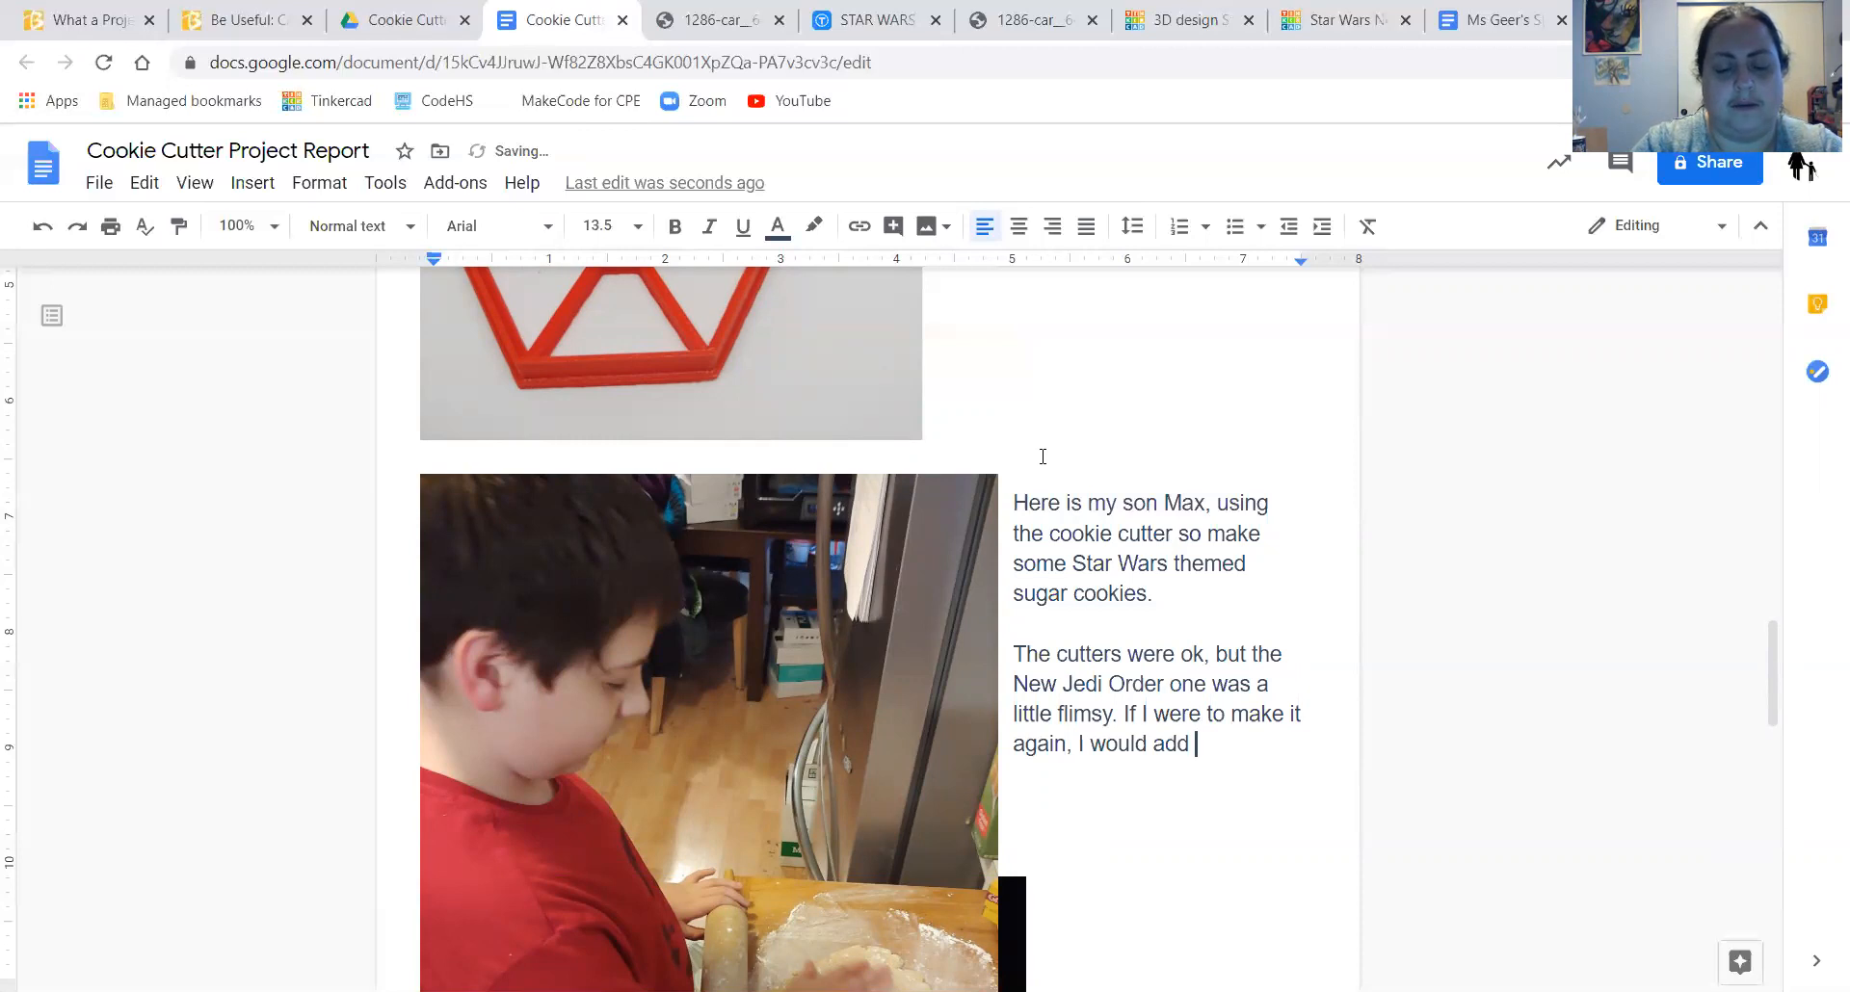
pyautogui.write(' m')
pyautogui.press('BackSpace')
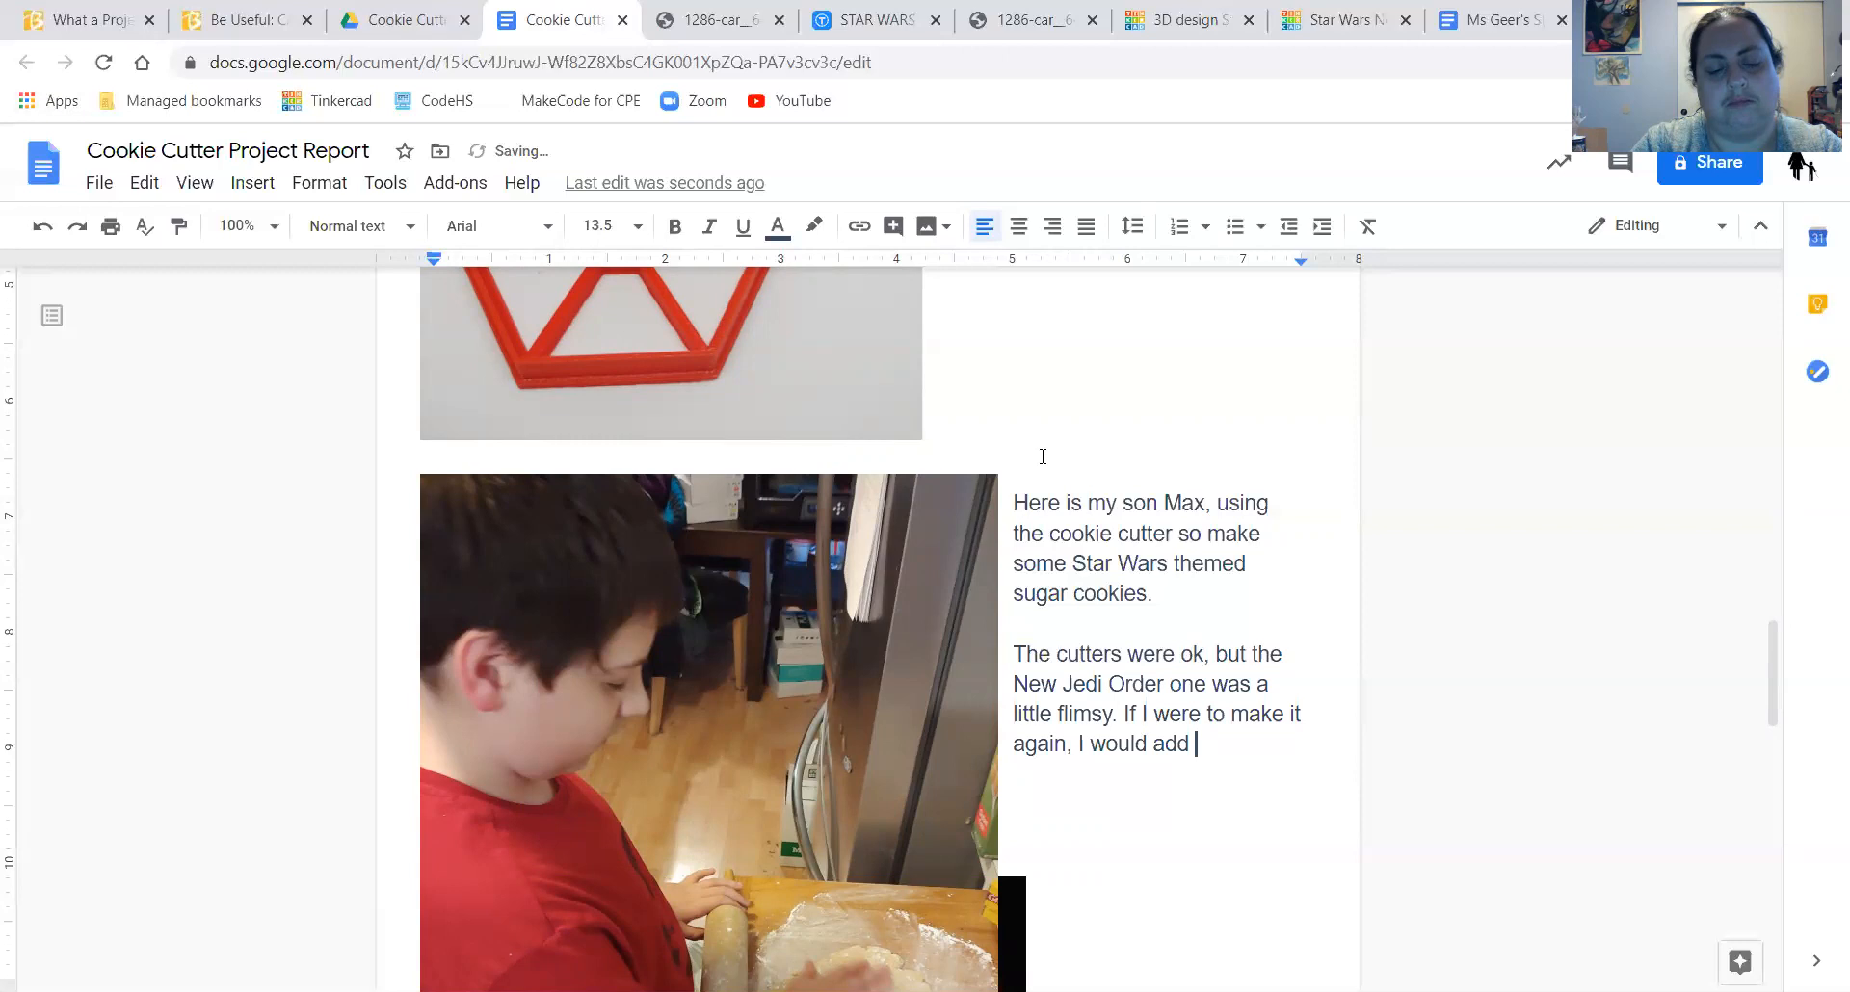
pyautogui.write('more s')
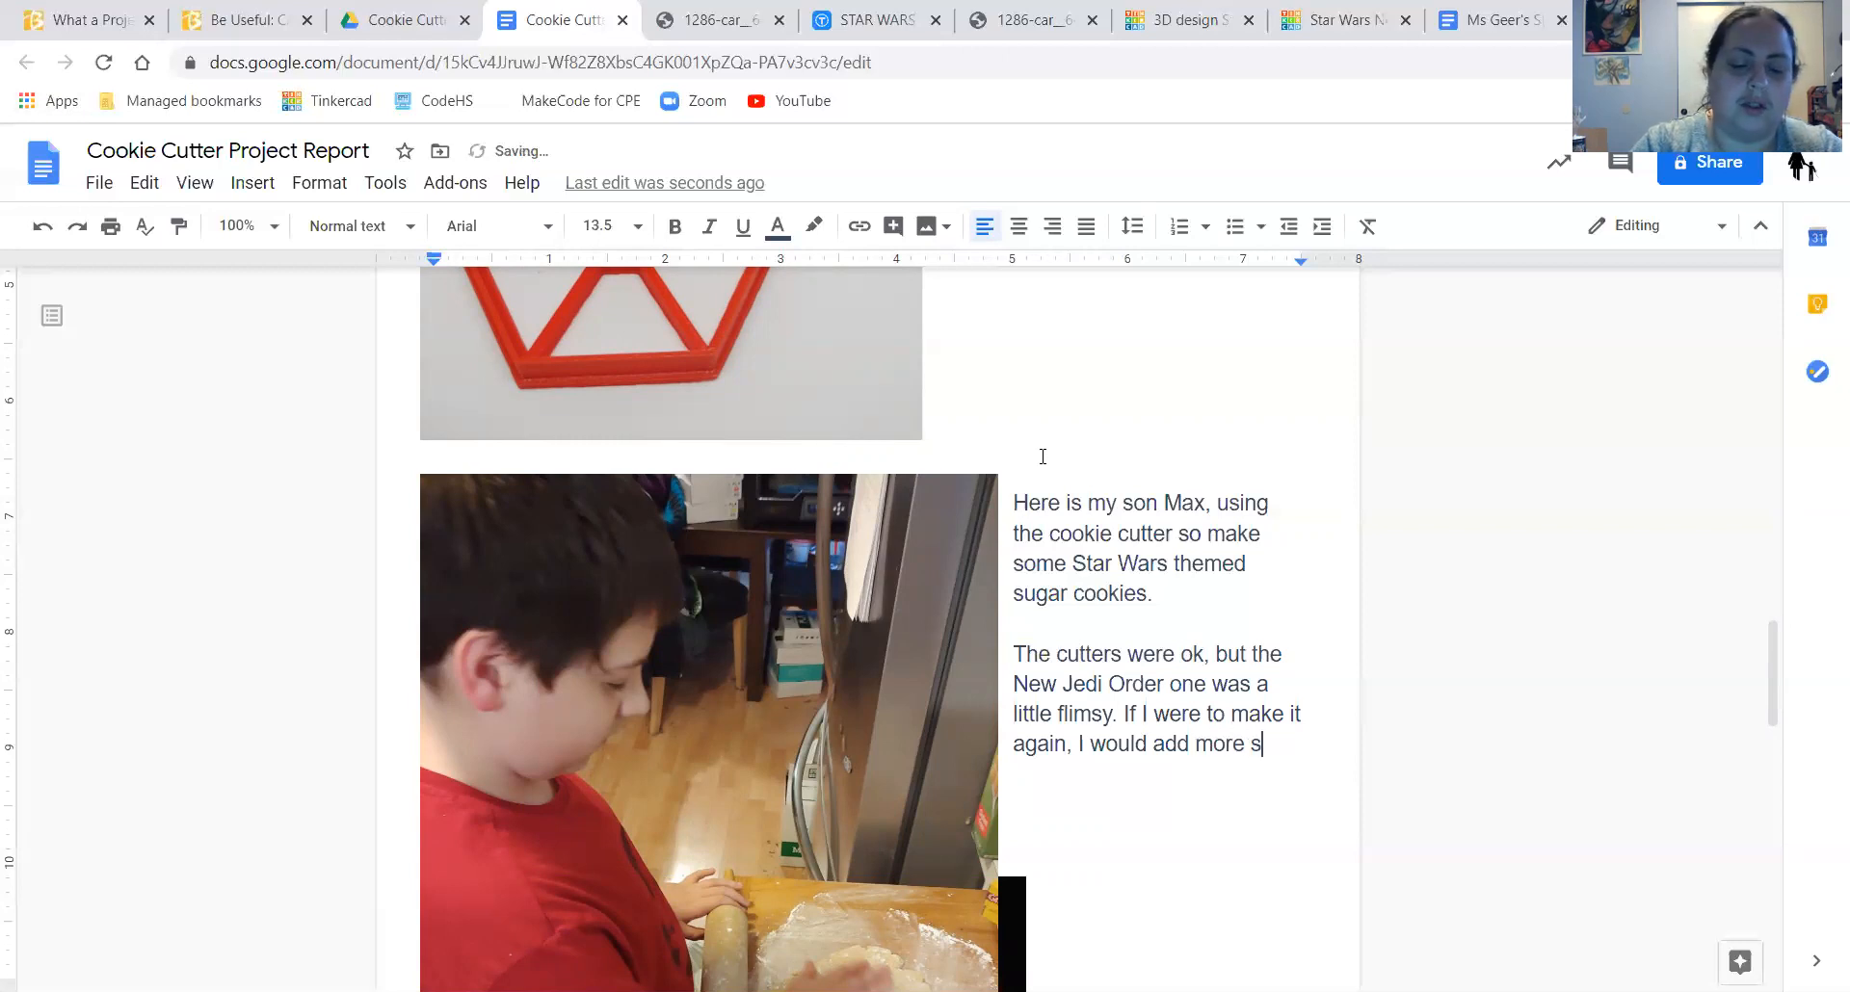
pyautogui.press('BackSpace')
pyautogui.press('BackSpace')
pyautogui.press('BackSpace')
pyautogui.press('BackSpace')
pyautogui.press('BackSpace')
pyautogui.press('BackSpace')
pyautogui.press('BackSpace')
pyautogui.press('BackSpace')
pyautogui.press('BackSpace')
pyautogui.press('BackSpace')
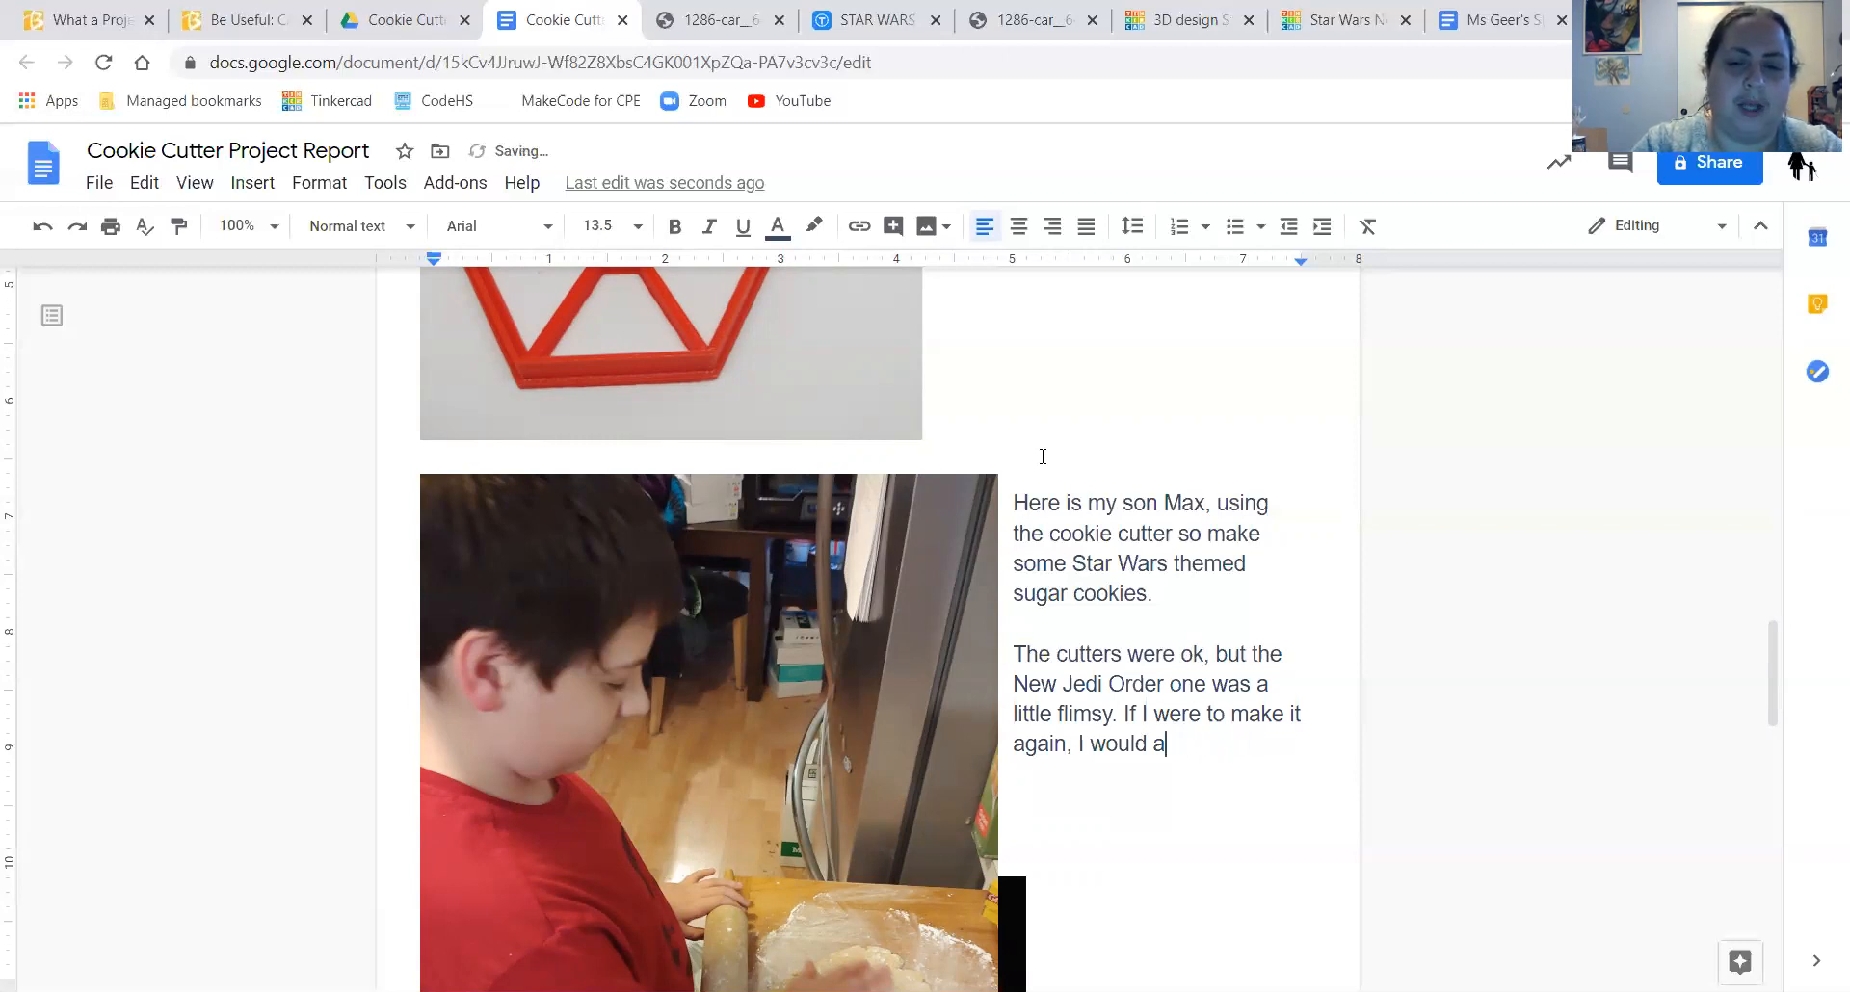
# - Complete the sentence with "add a more supportive ring and perhaps a bar support or two across the middle."
pyautogui.write('add')
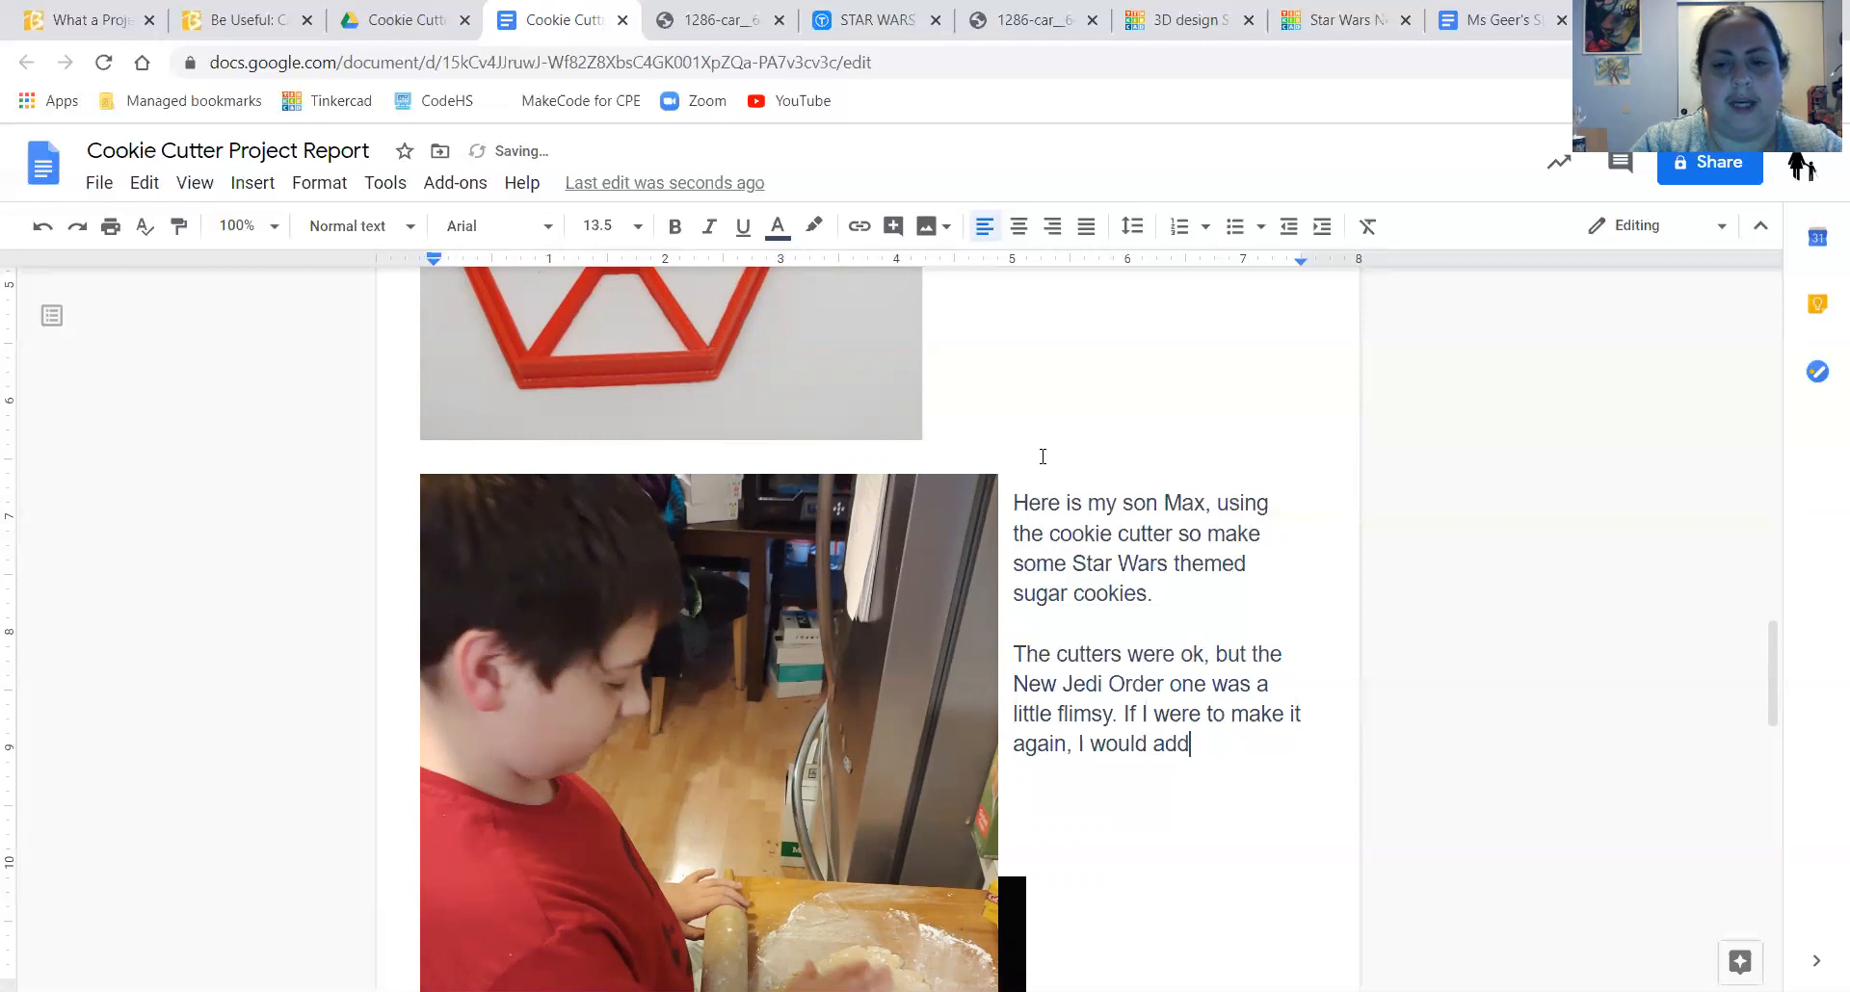
pyautogui.write(' a more s')
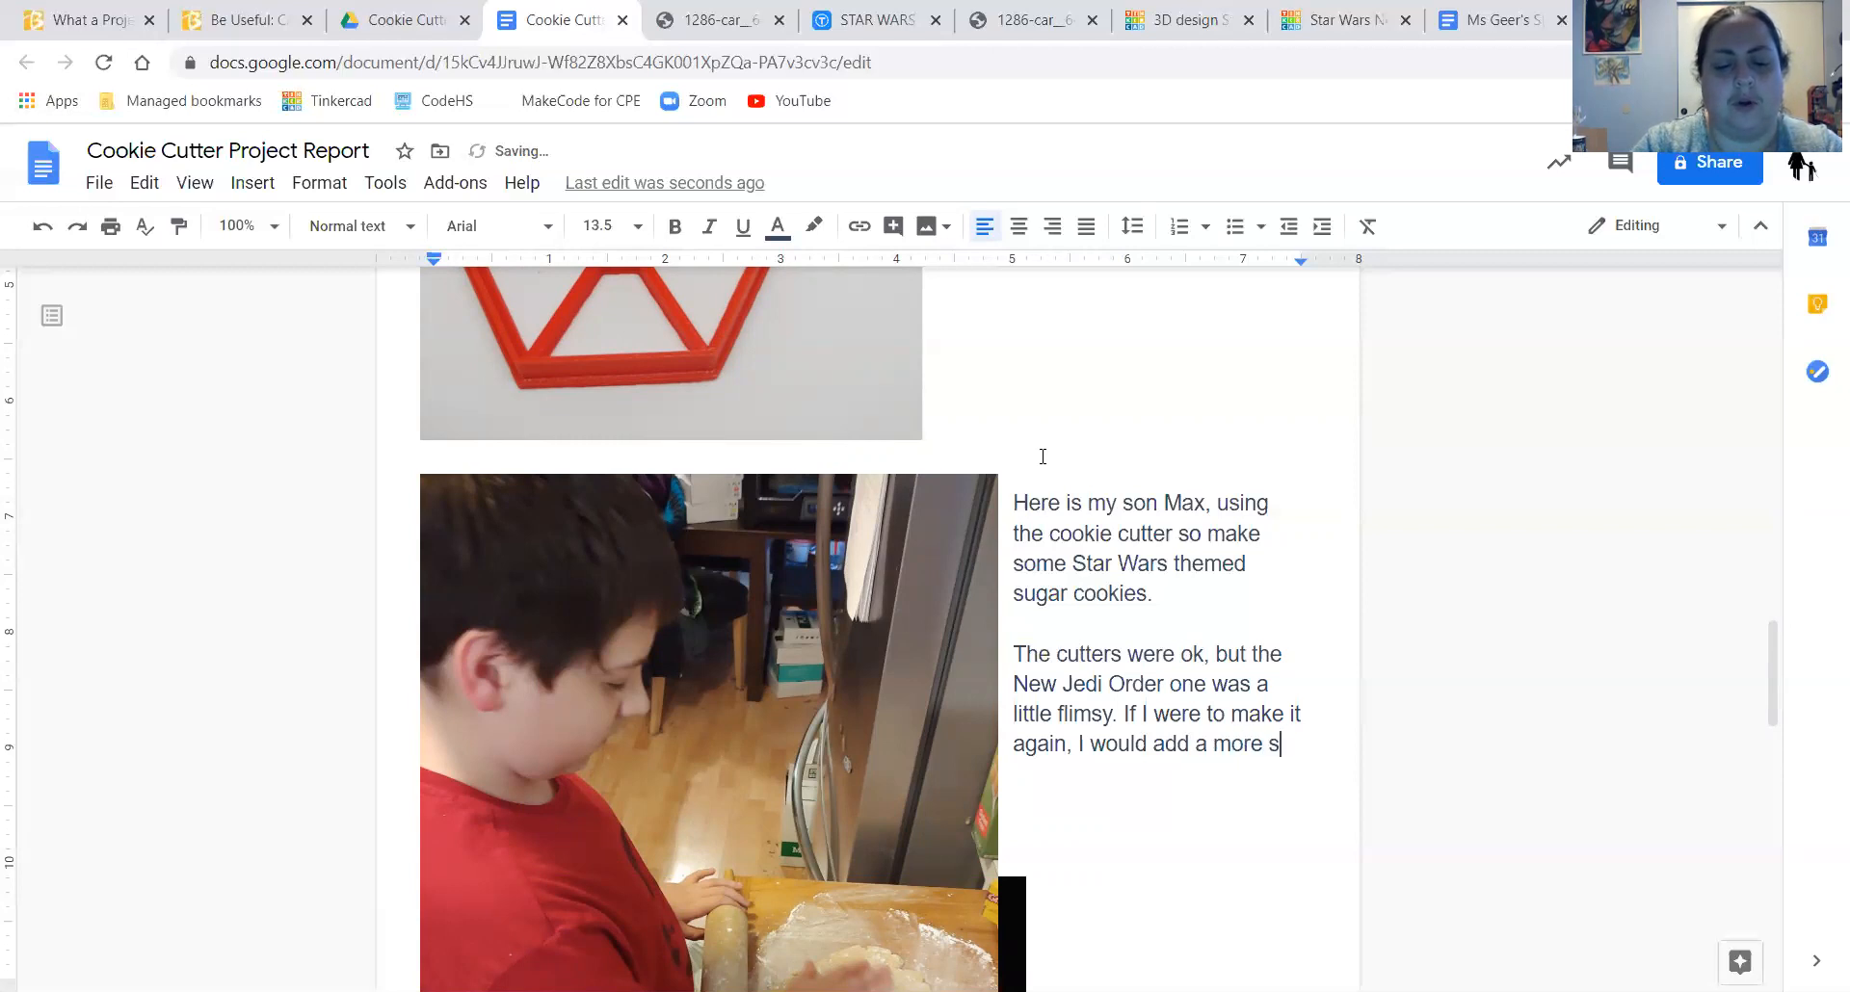
pyautogui.write('upportive')
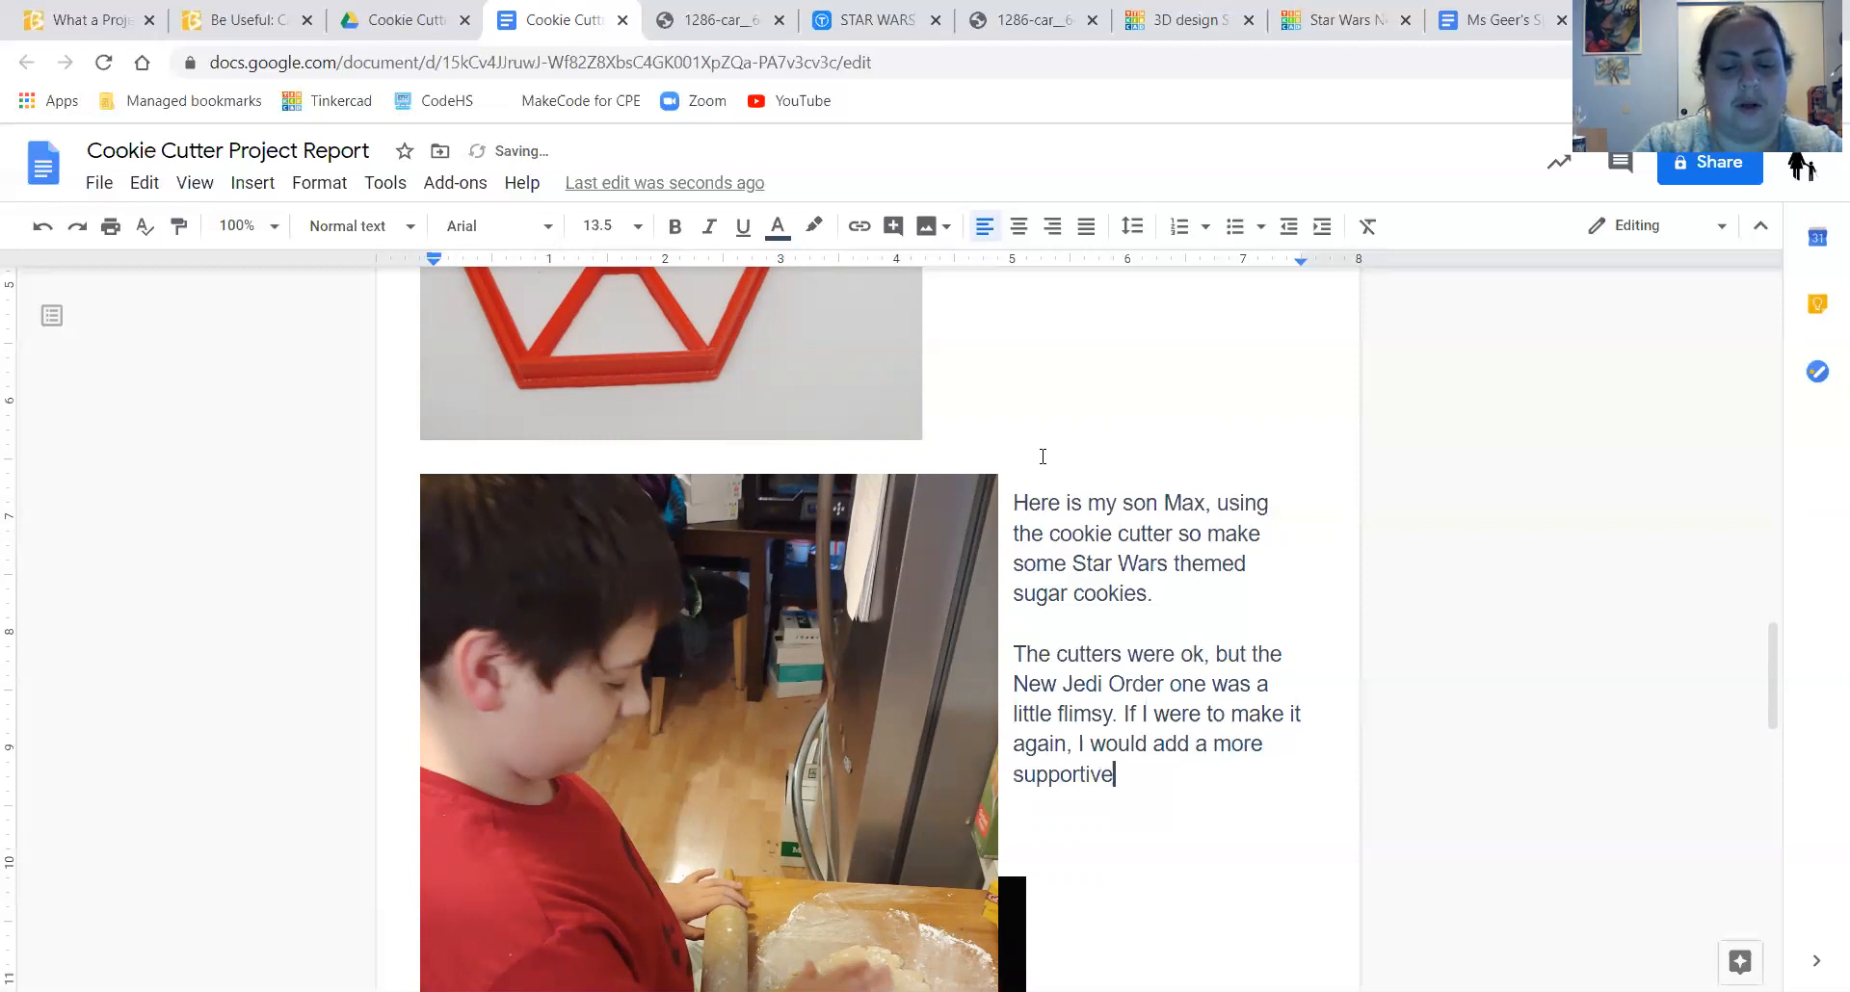
pyautogui.write(' ring and per')
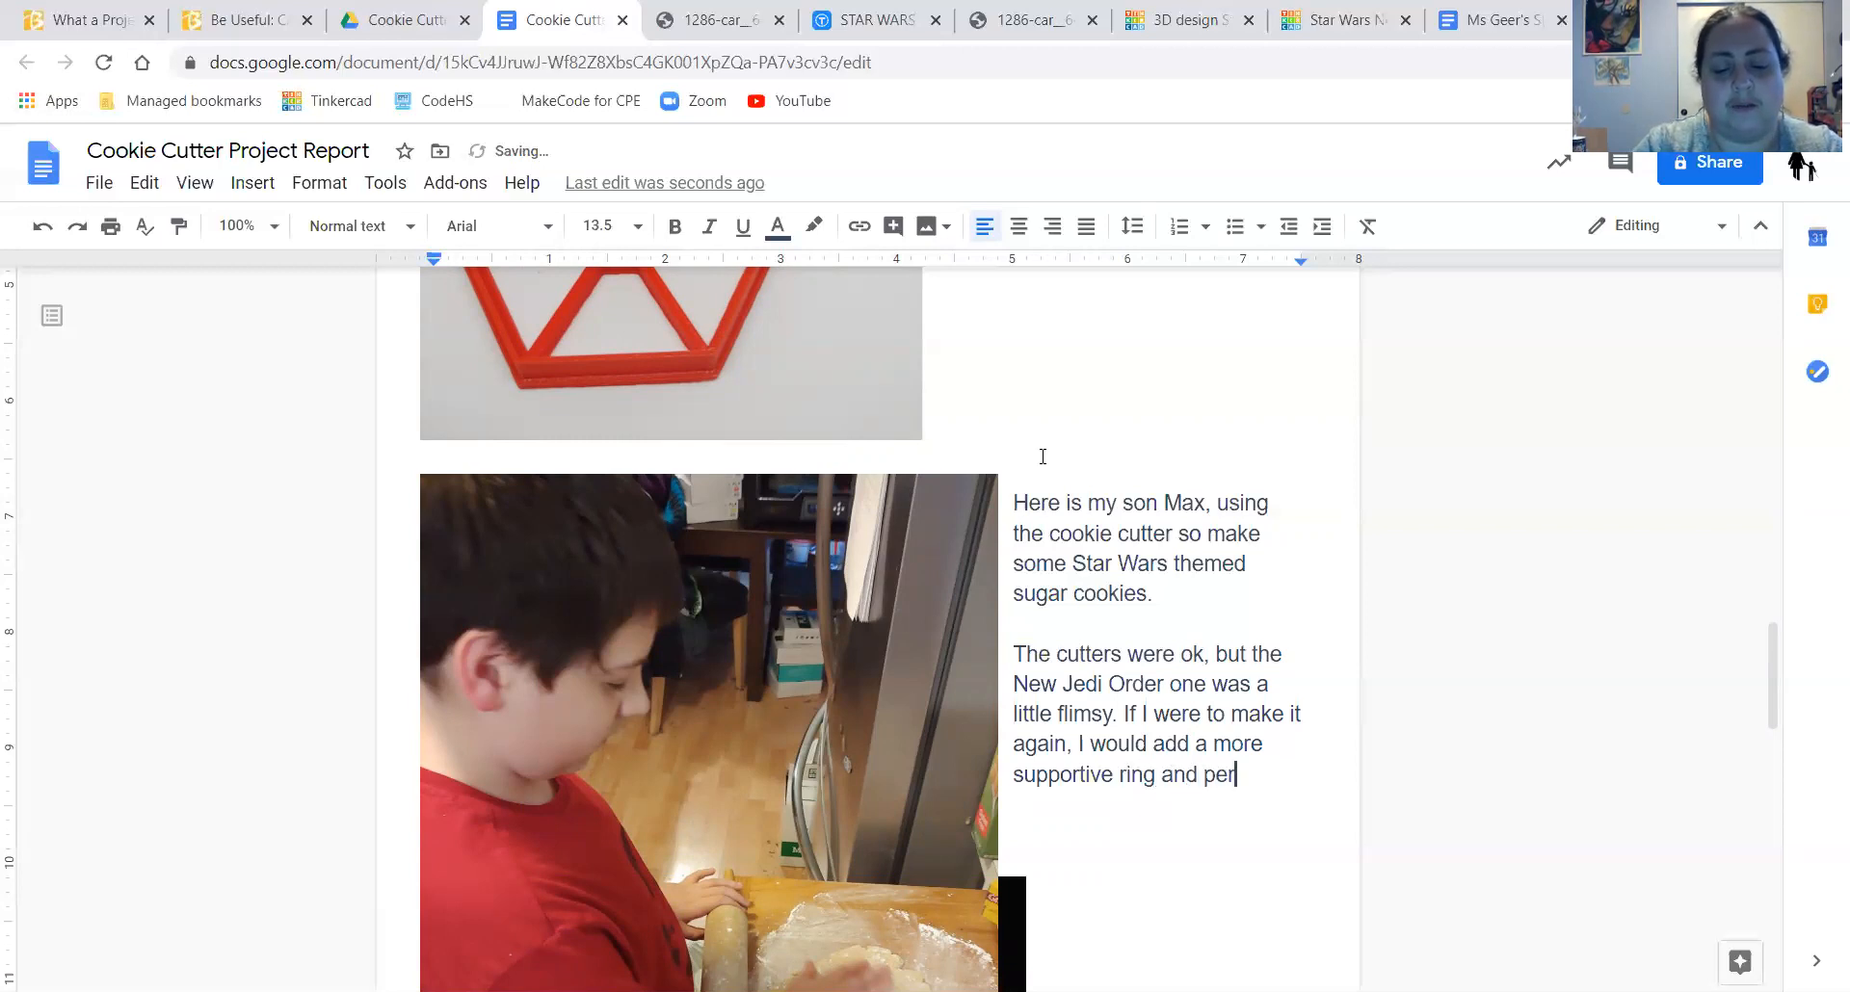
pyautogui.write('haps a bar')
pyautogui.write('uppor')
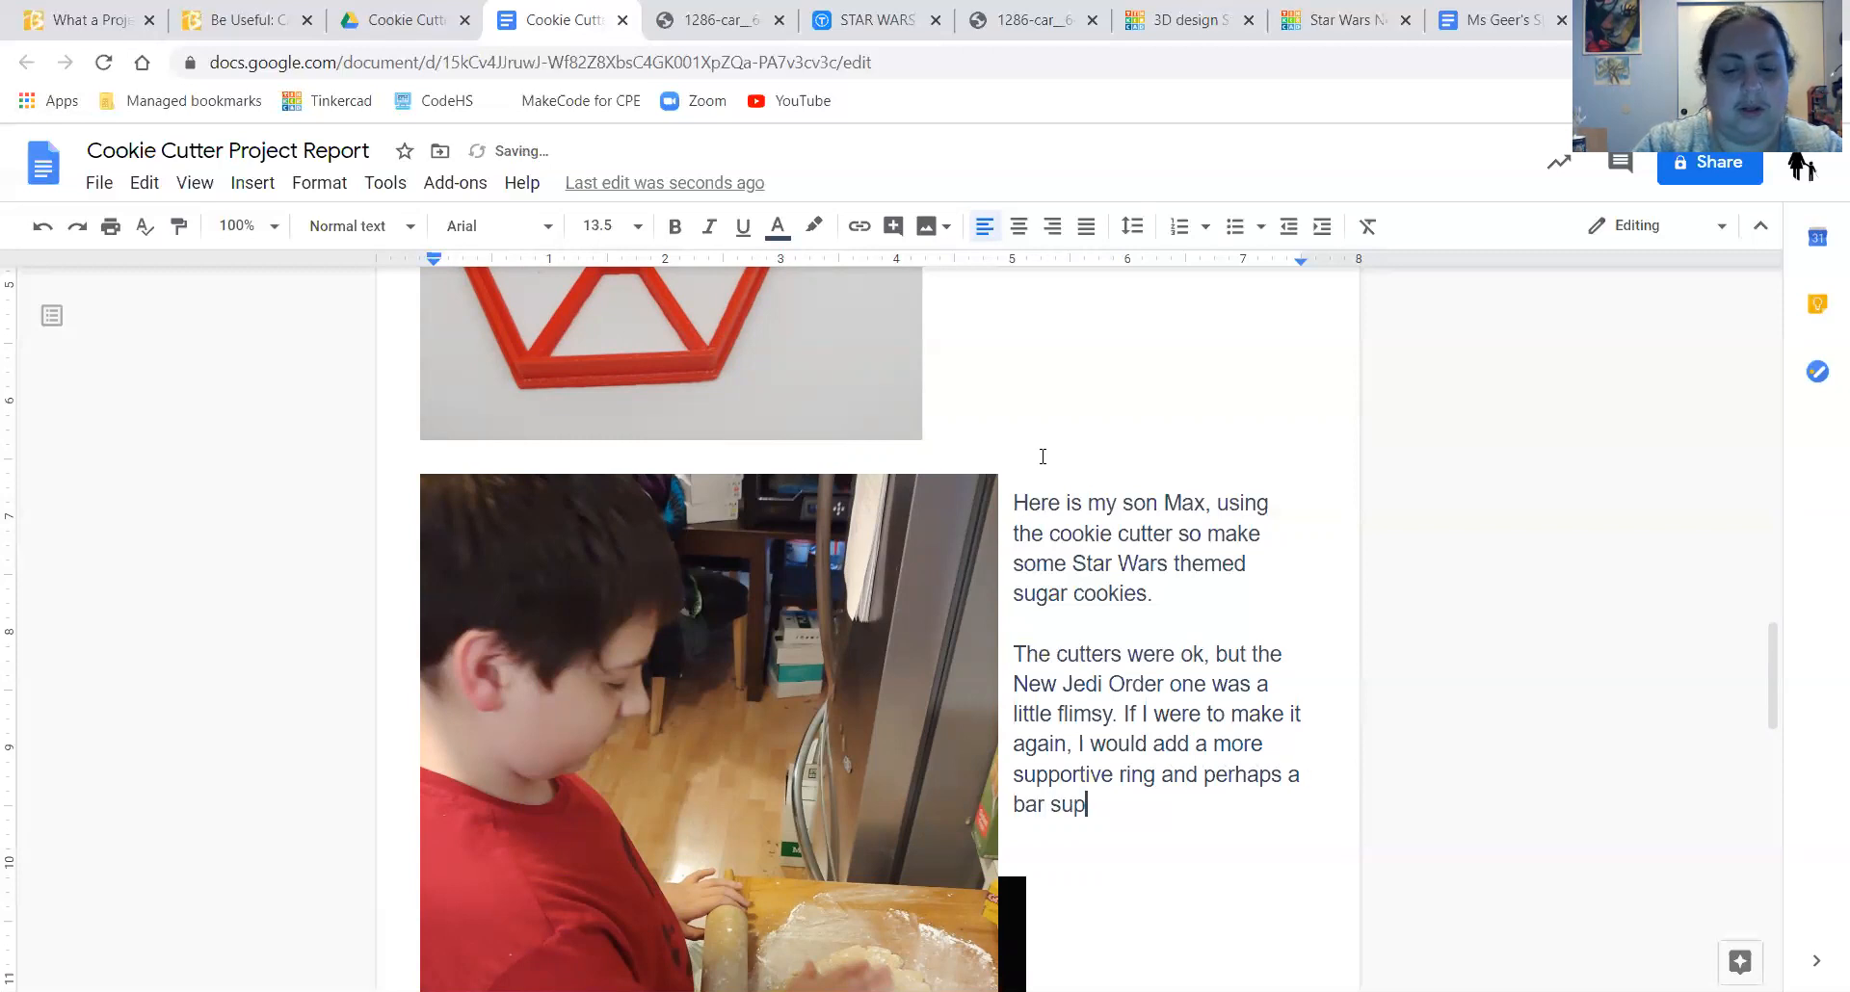
pyautogui.write('t or two across the mid')
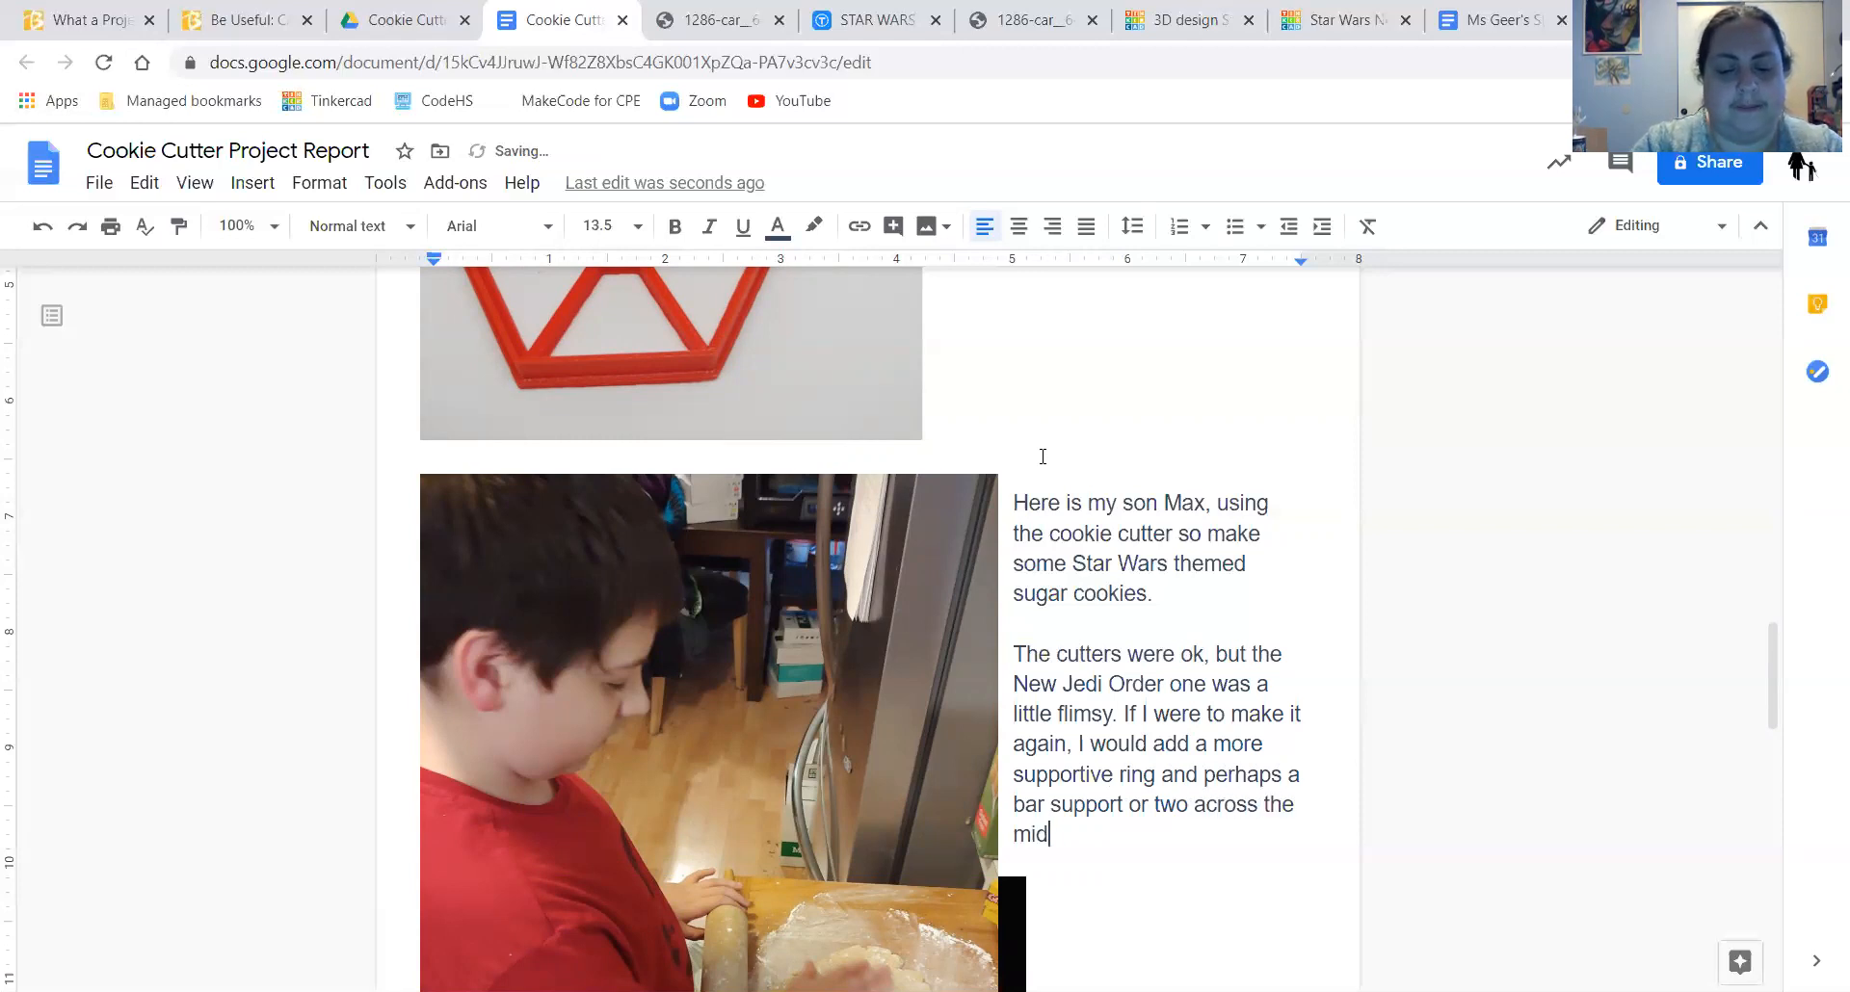
pyautogui.write('dle. It was ')
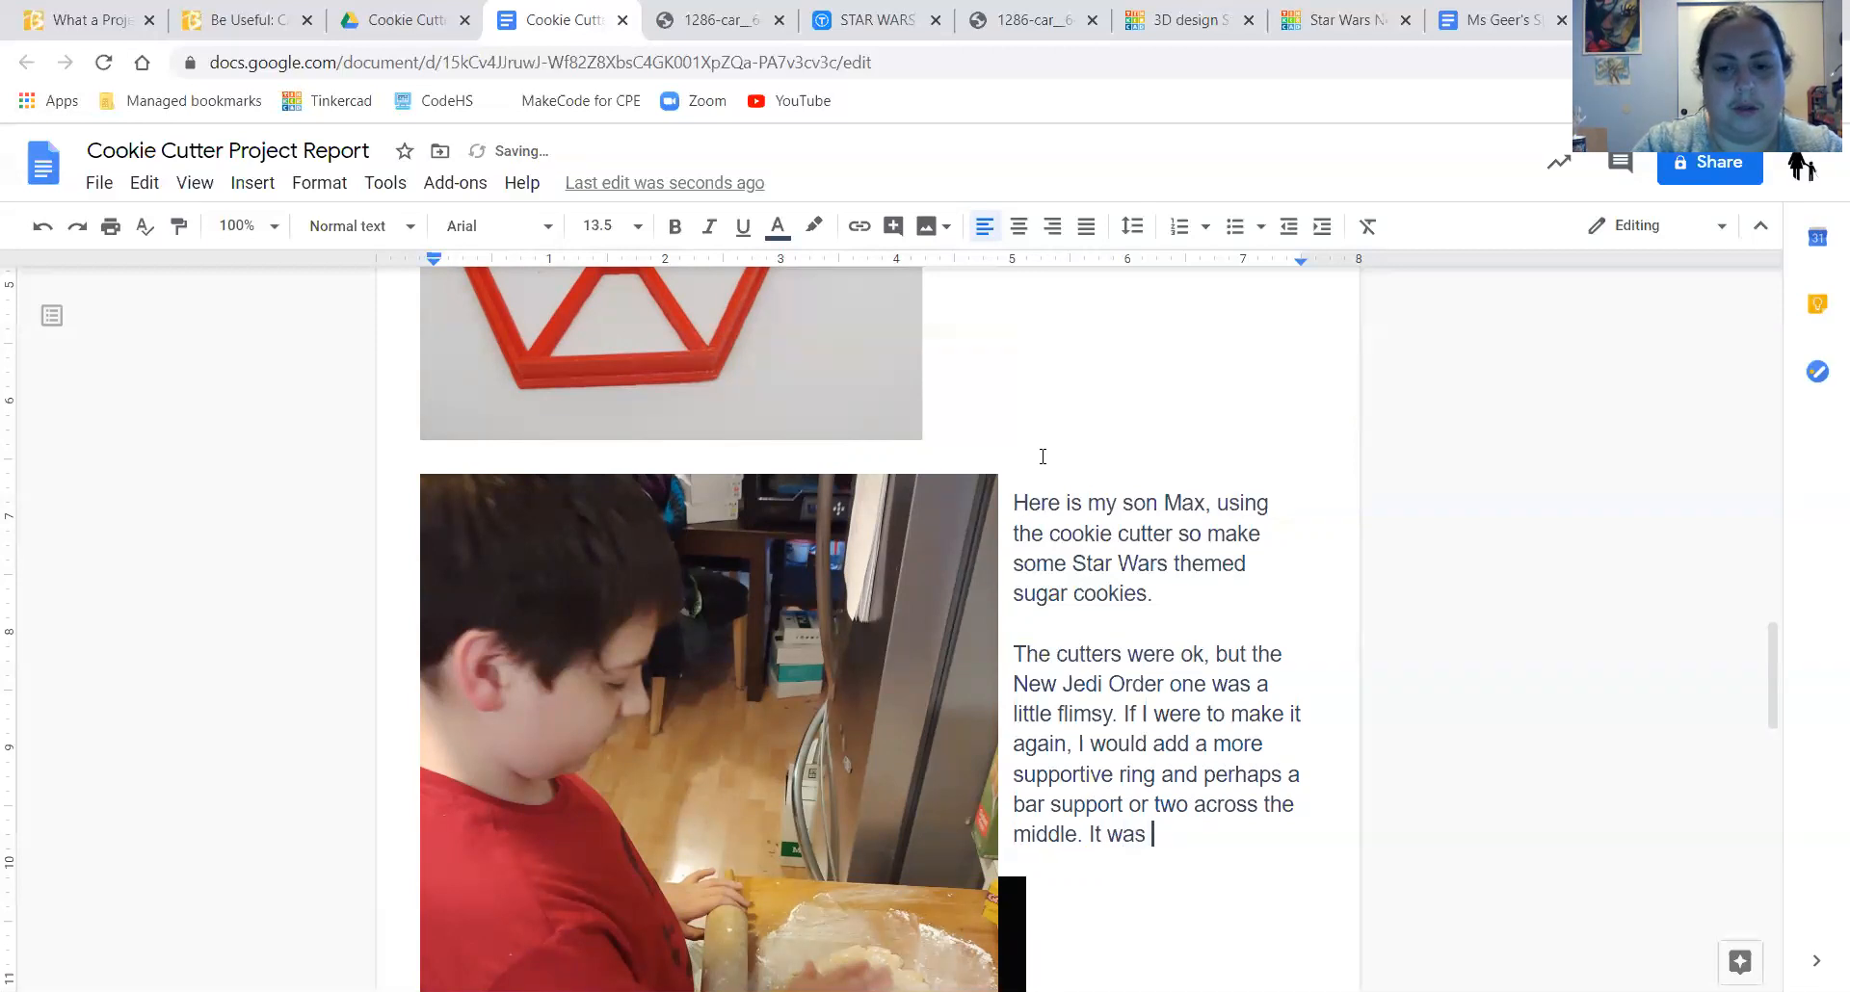
# - Finish the paragraph with the sentence "It was also a little tall, making for cookie a bit too think."
pyautogui.write('also a l')
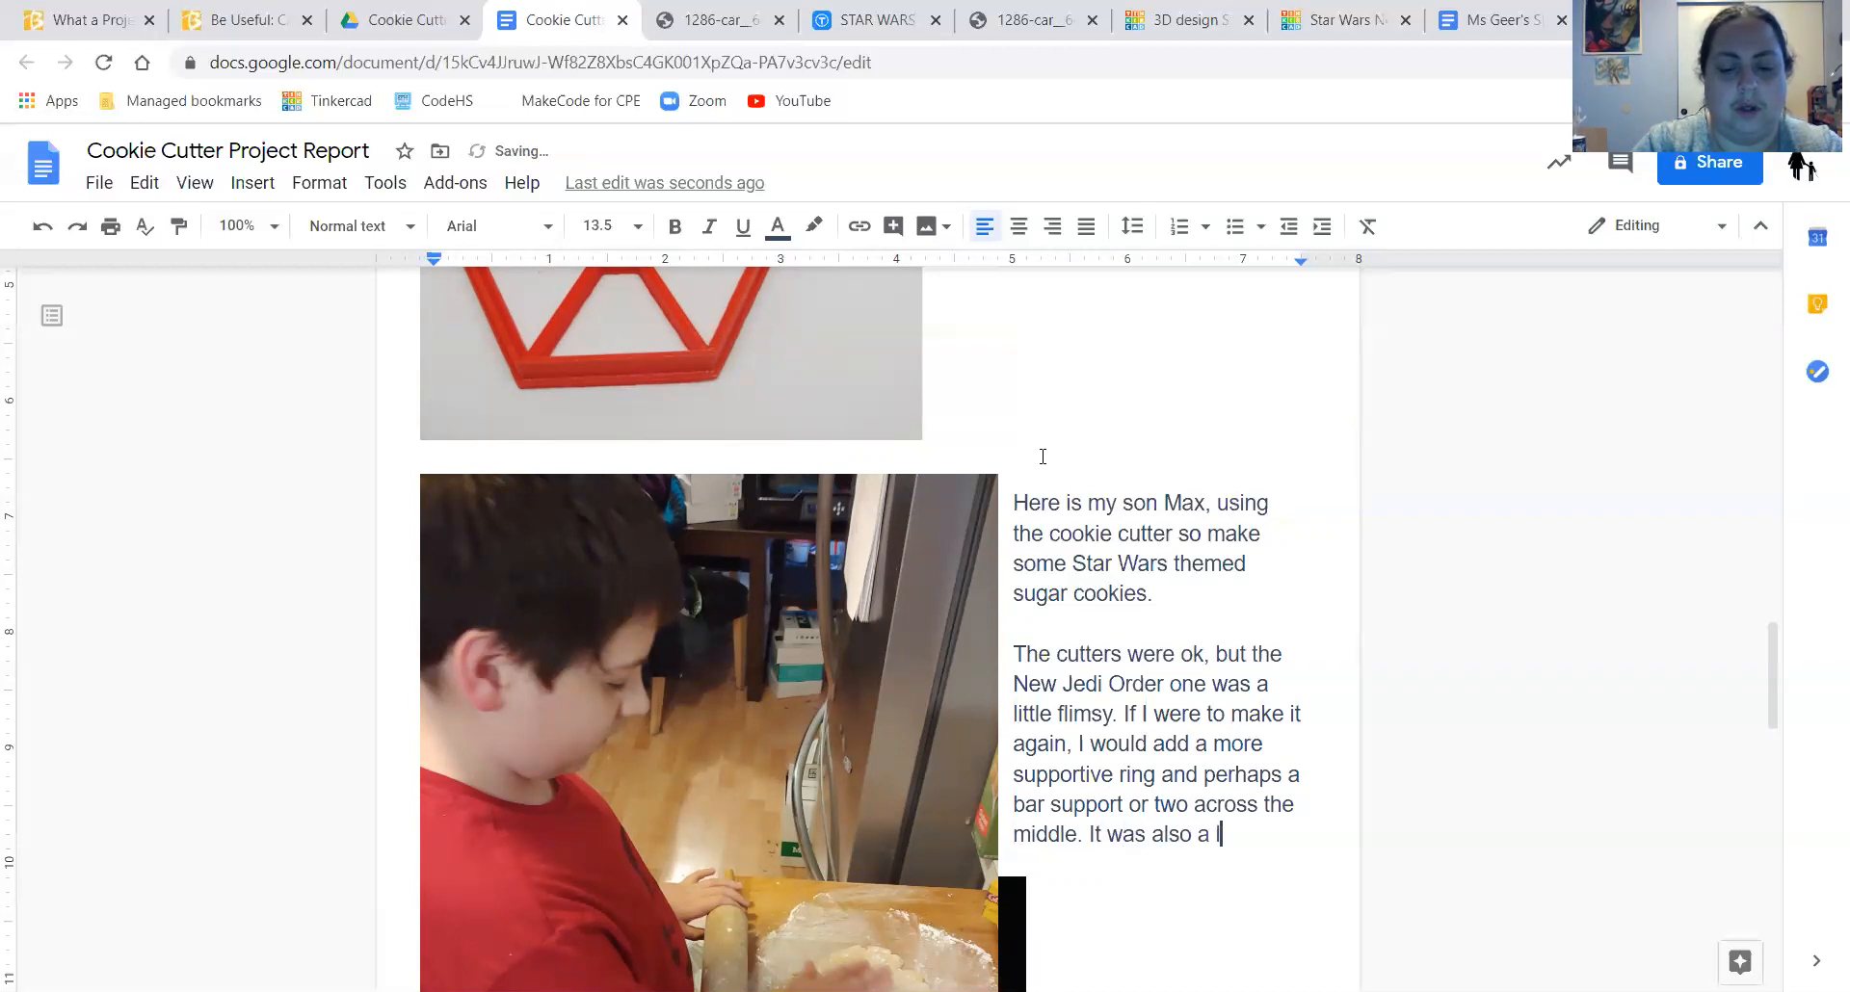
pyautogui.write('ittle ')
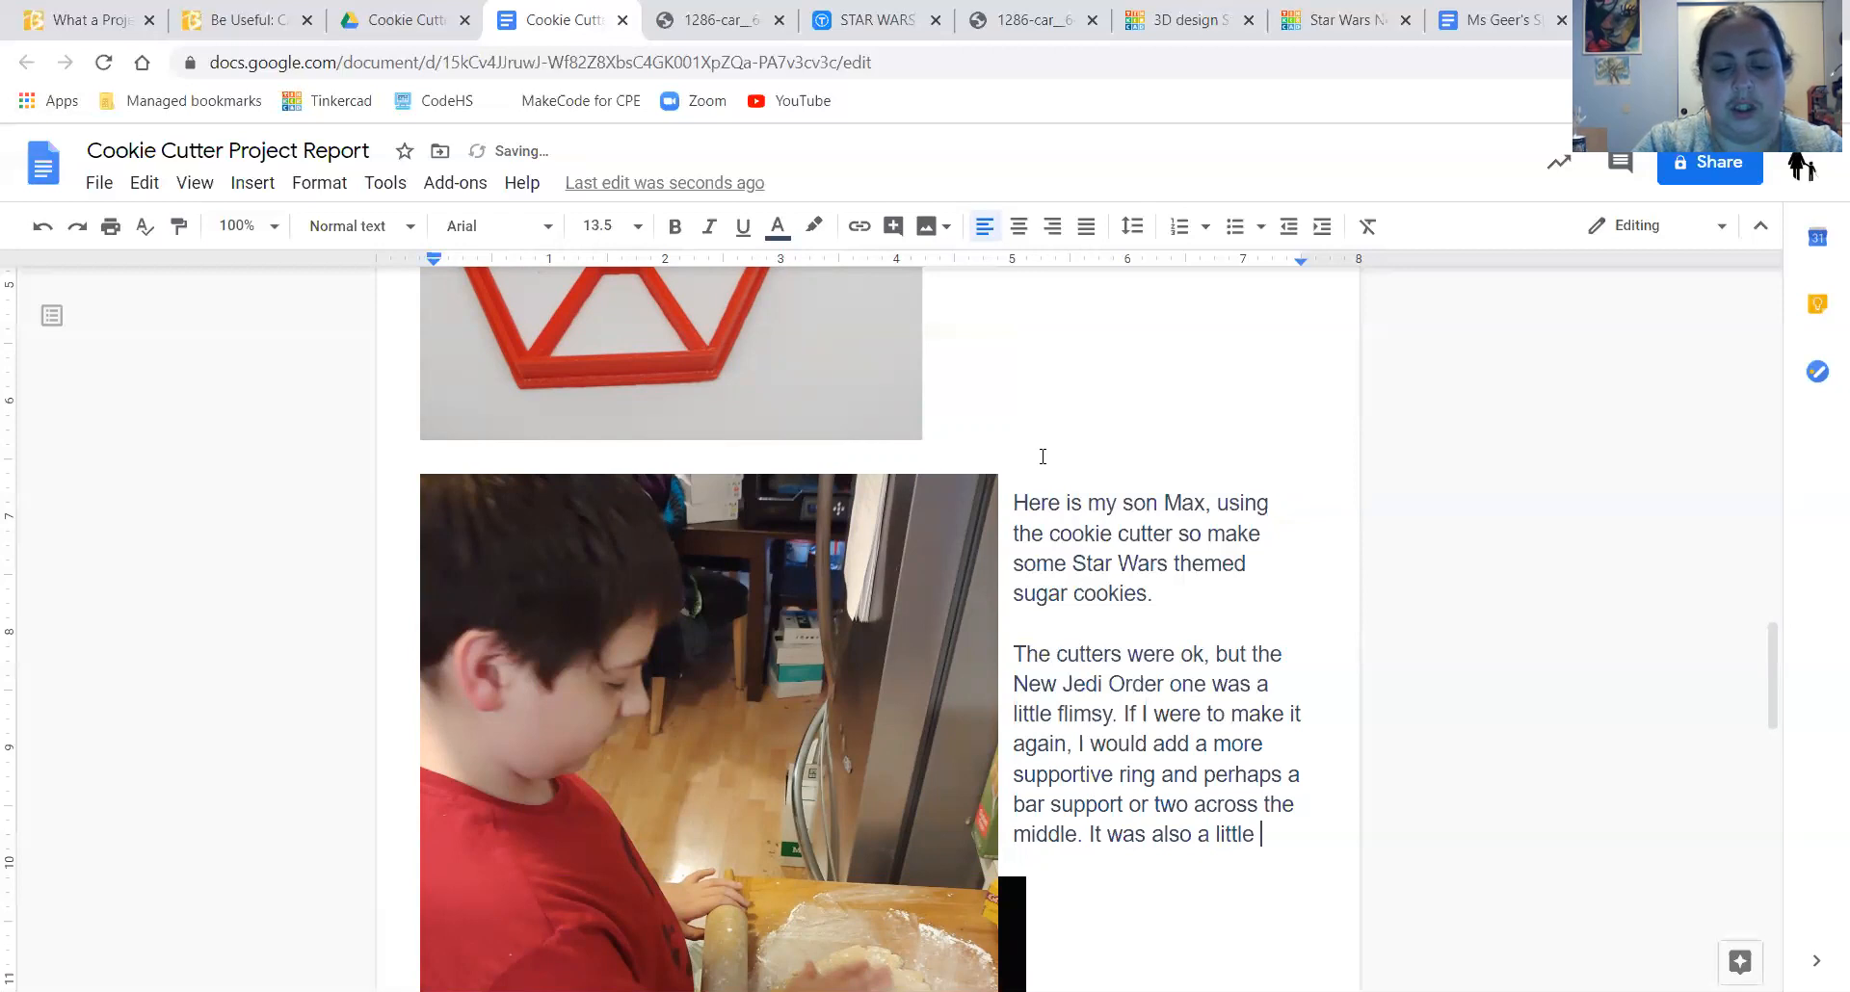
pyautogui.write('tall, ')
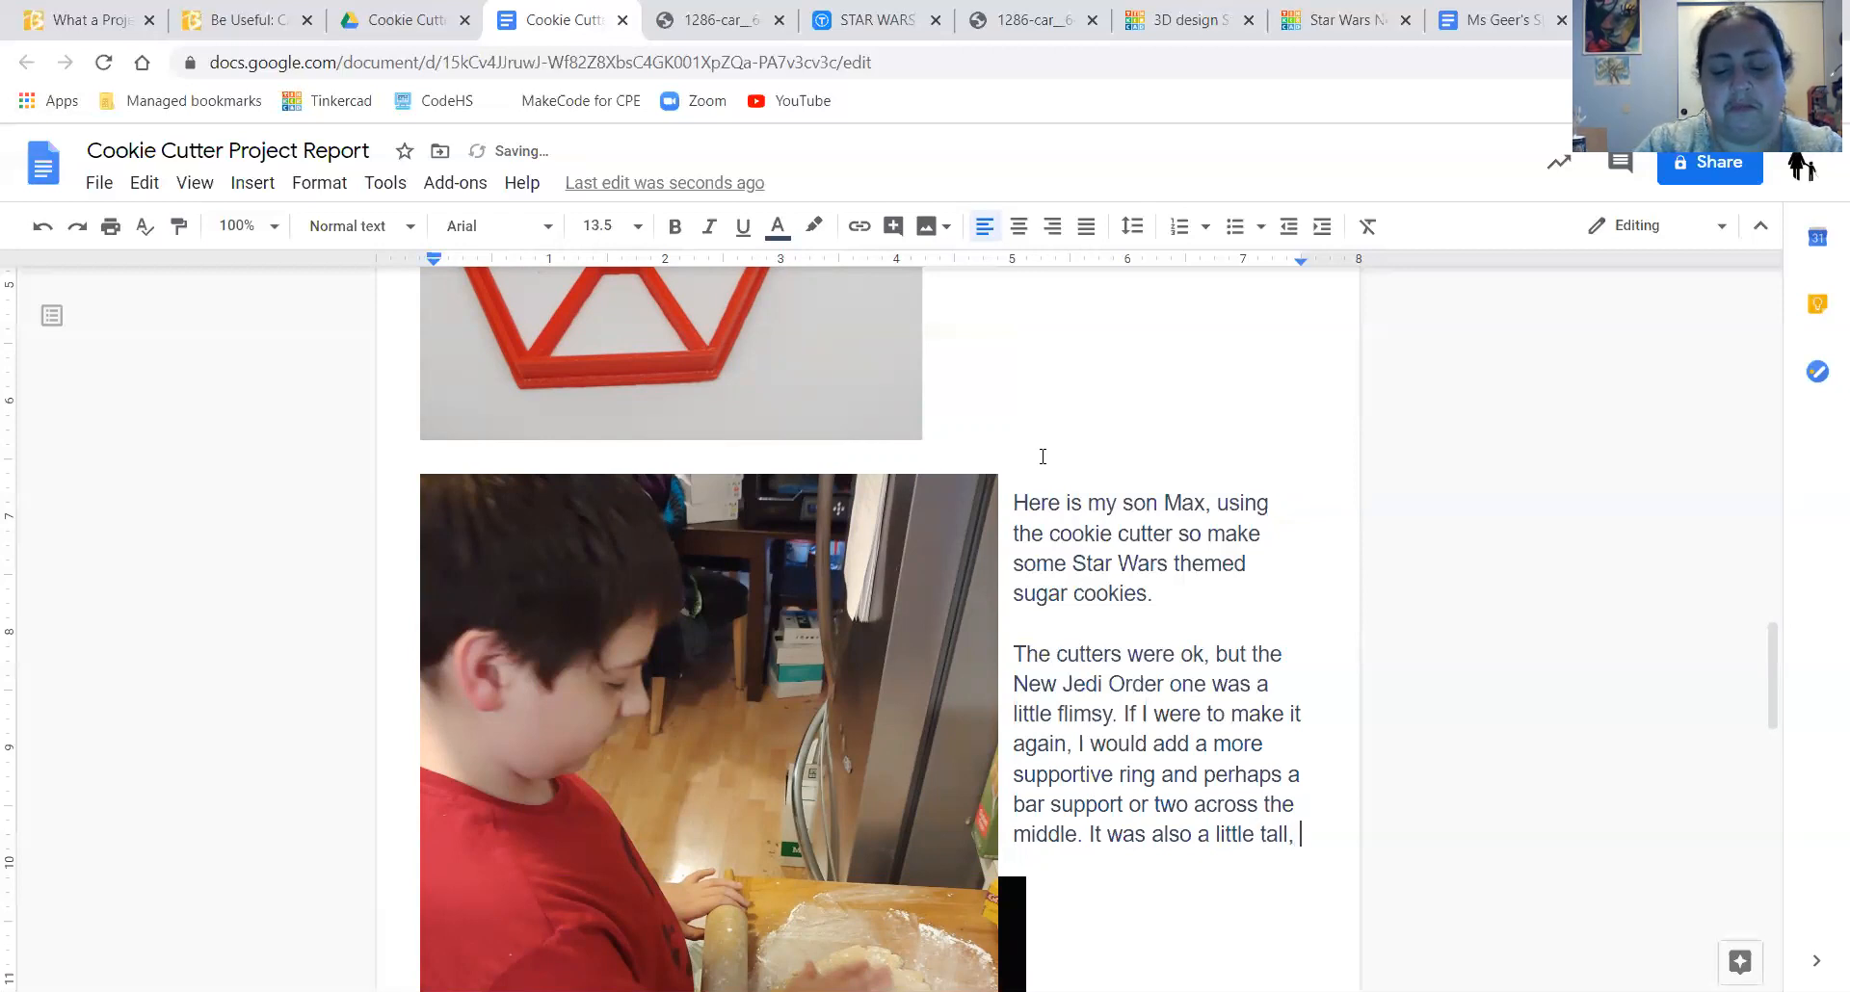
pyautogui.write('making for cookie a')
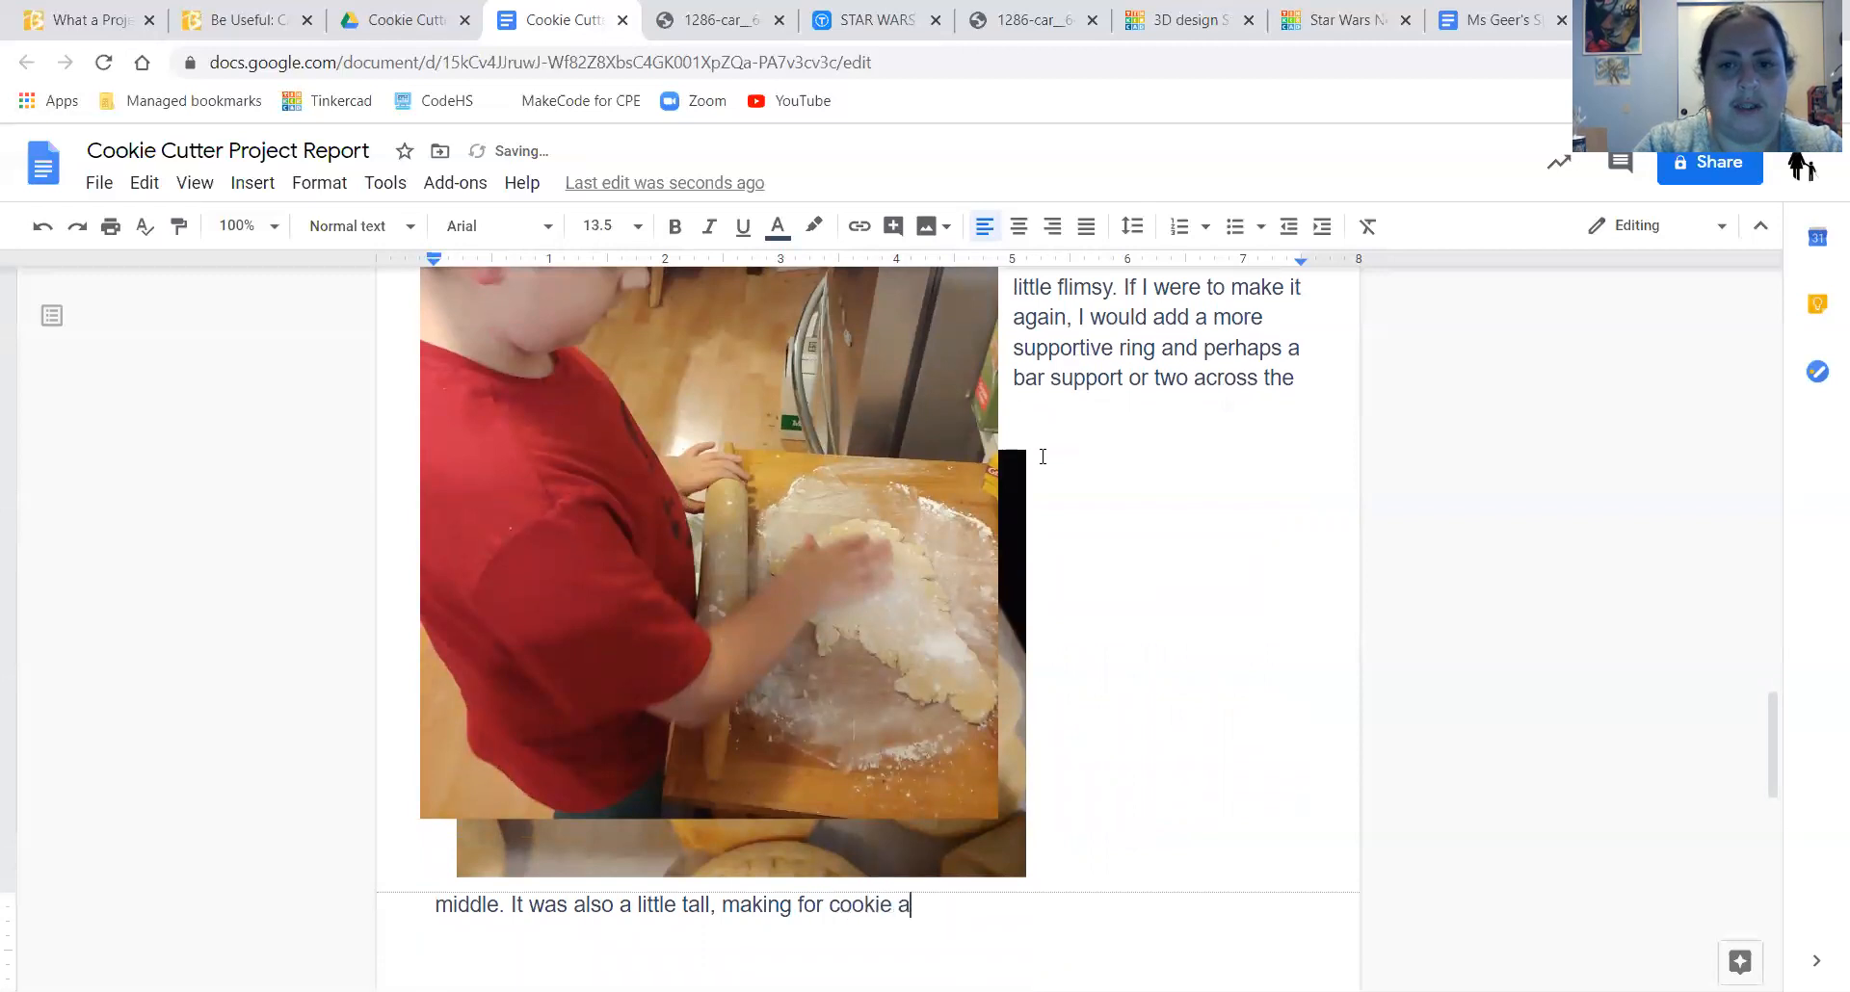
pyautogui.write(' bit too think.')
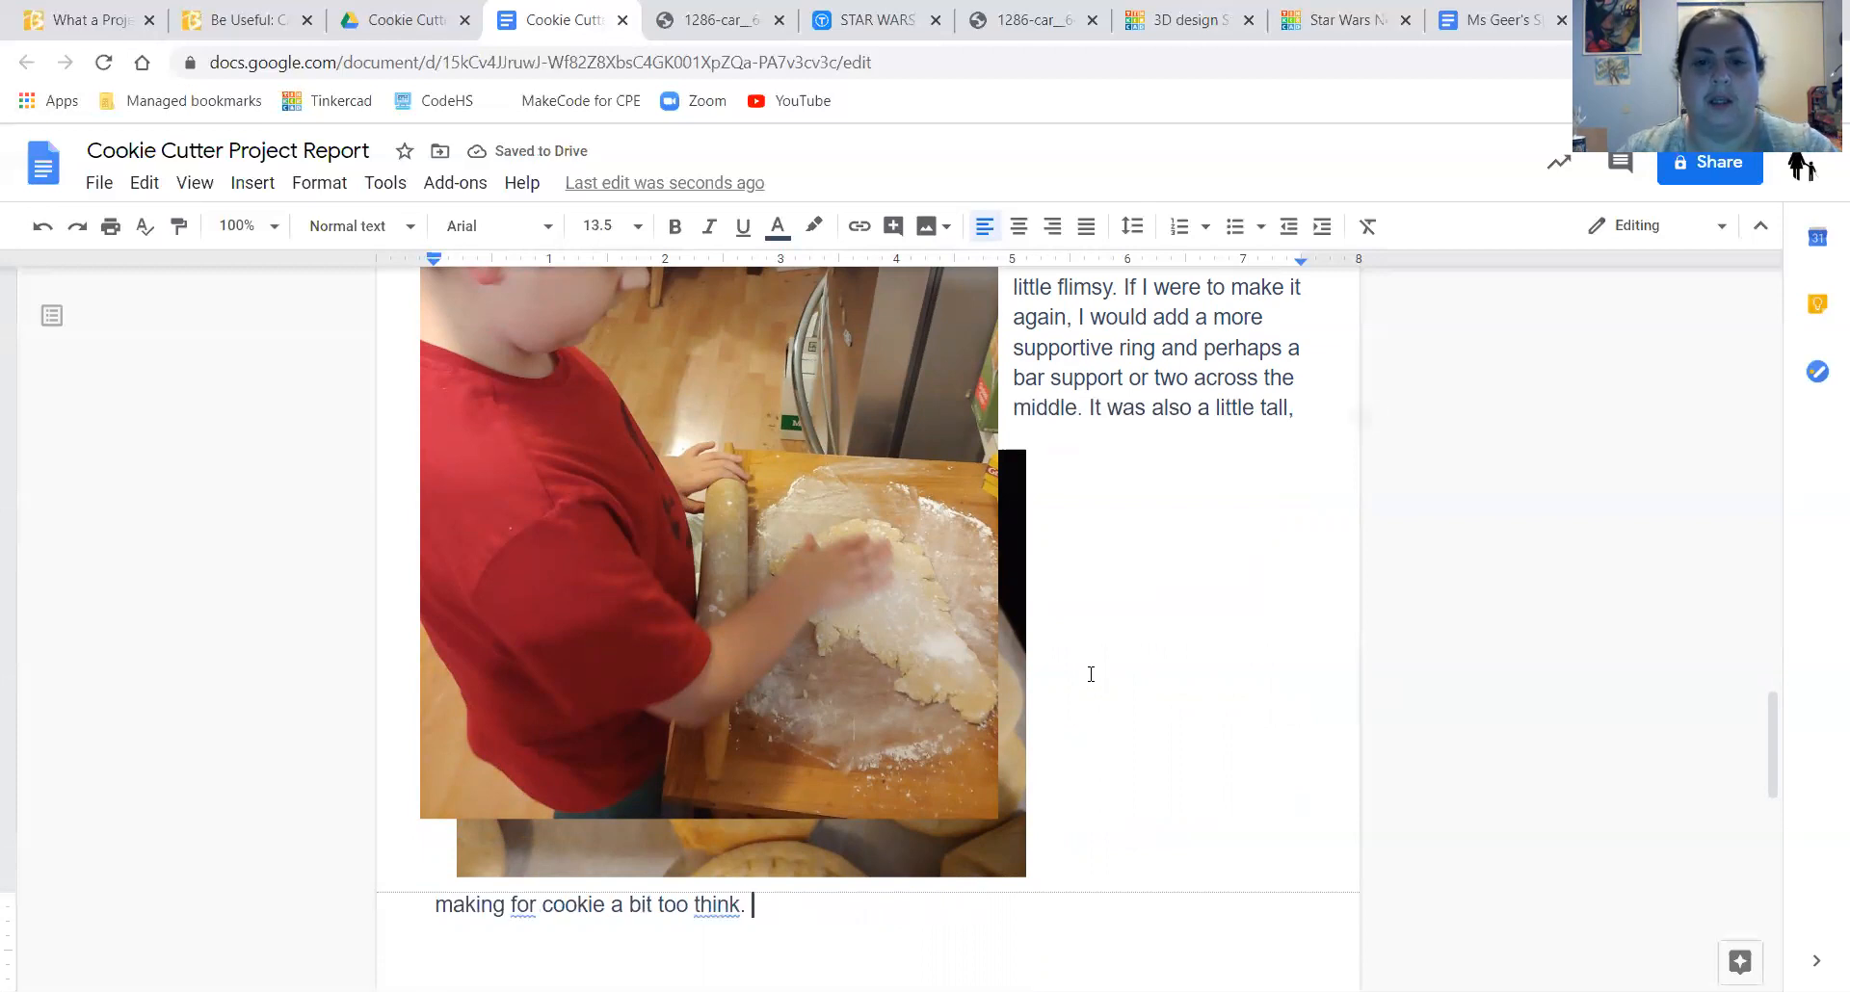
# - Align the baked-cookies photo with the left margin over the dough-rolling photo, and shift the cutters-on-table photo up and to the left
pyautogui.scroll(-3, 1040, 482)
pyautogui.moveTo(1019, 508); pyautogui.dragTo(982, 815)
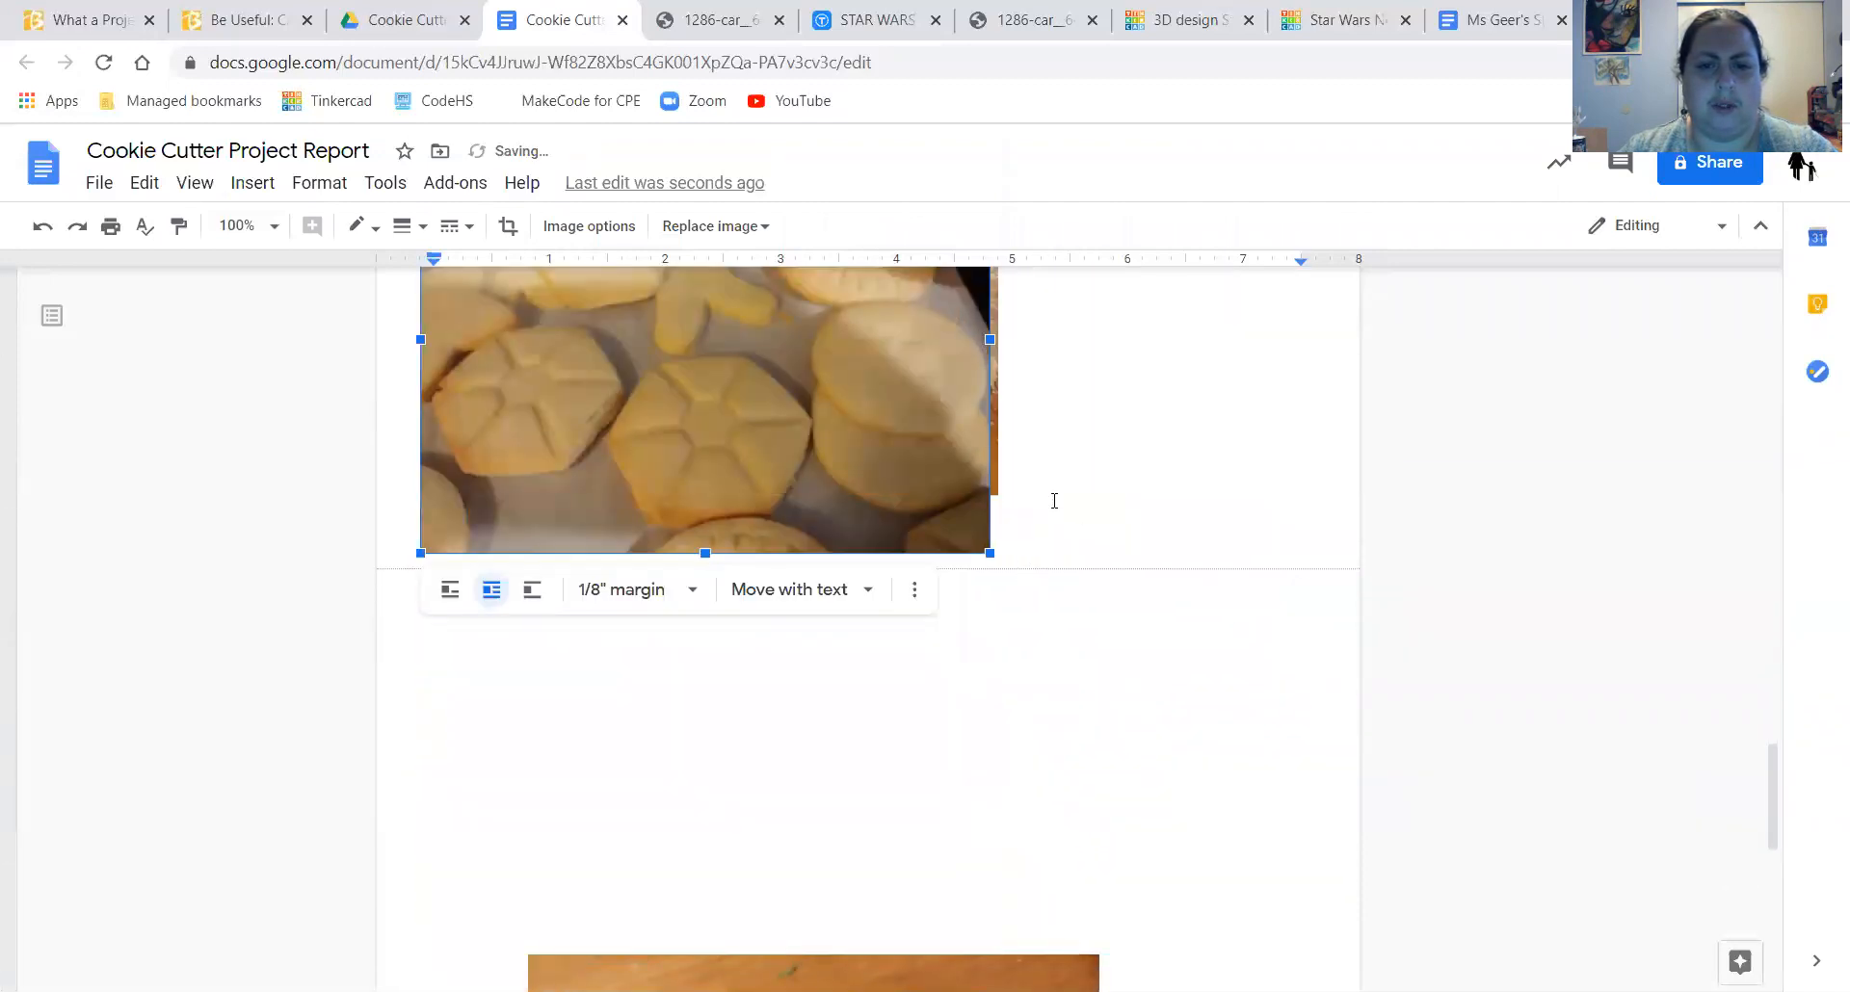
pyautogui.scroll(-5, 1094, 578)
pyautogui.moveTo(1046, 636); pyautogui.dragTo(967, 496)
pyautogui.scroll(7, 1118, 607)
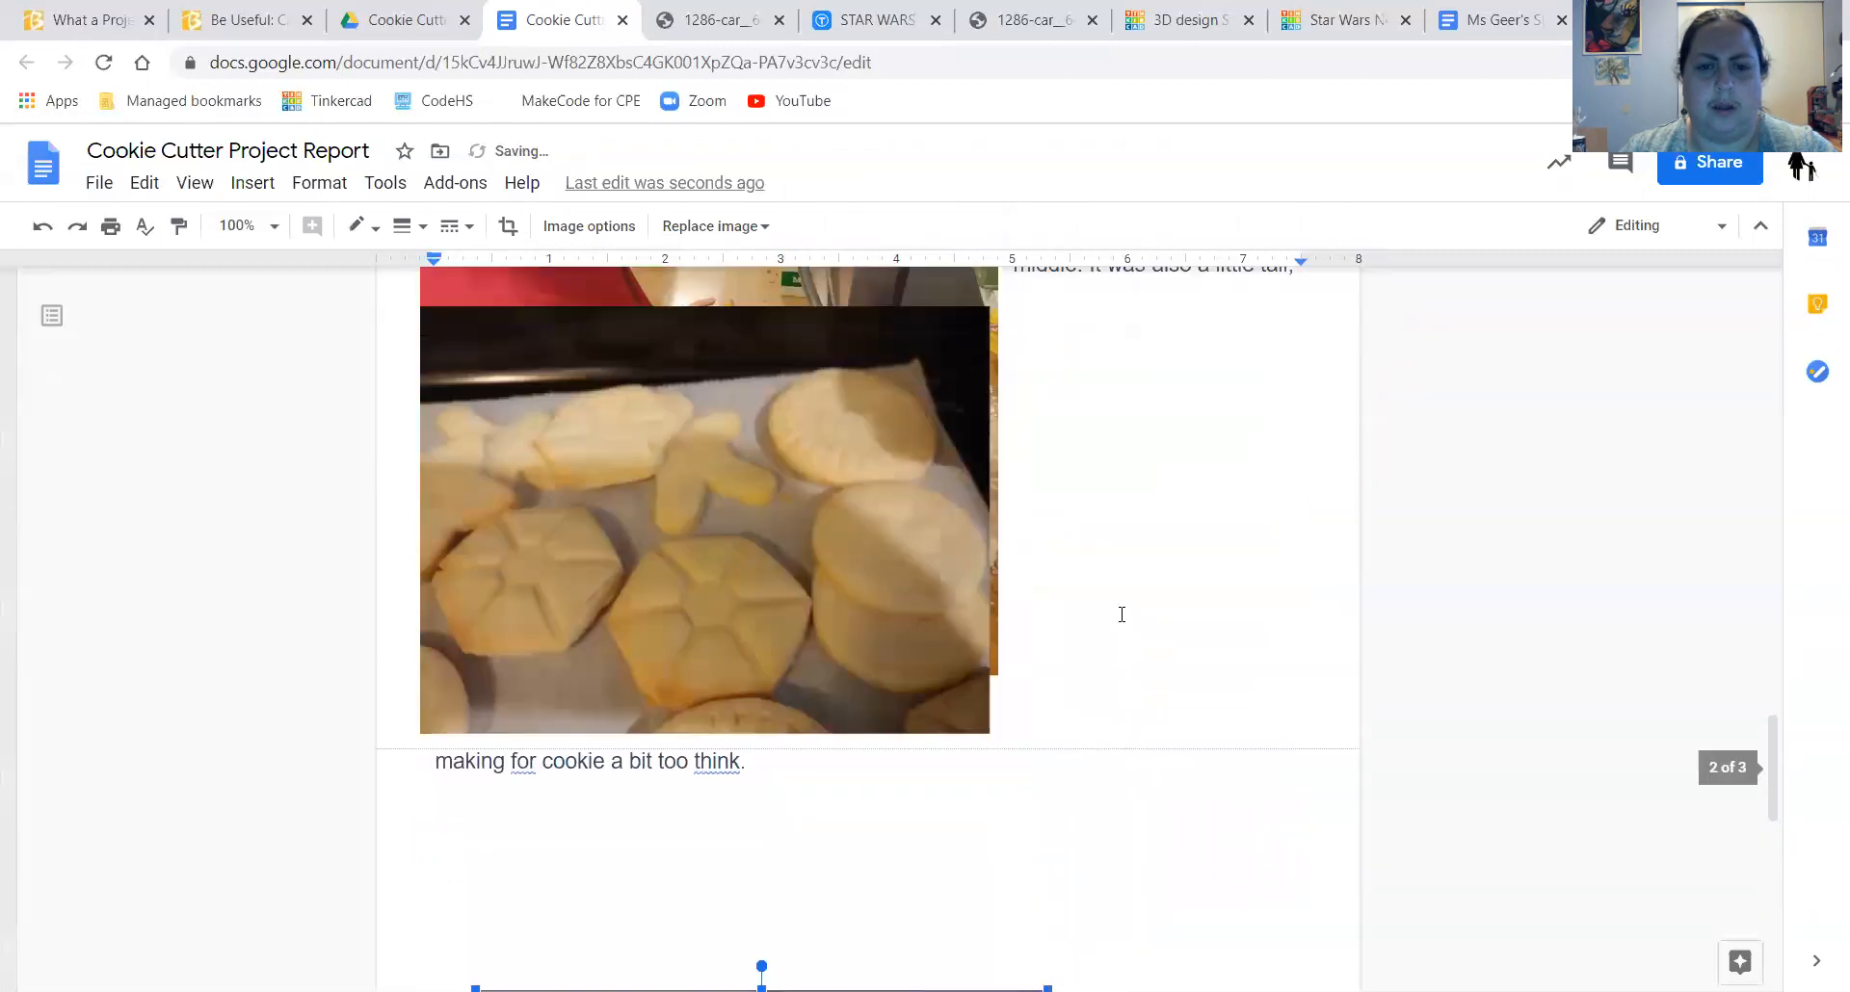
# - Try to move the baked-cookies photo down off the dough-rolling photo toward the following page
pyautogui.click(798, 682)
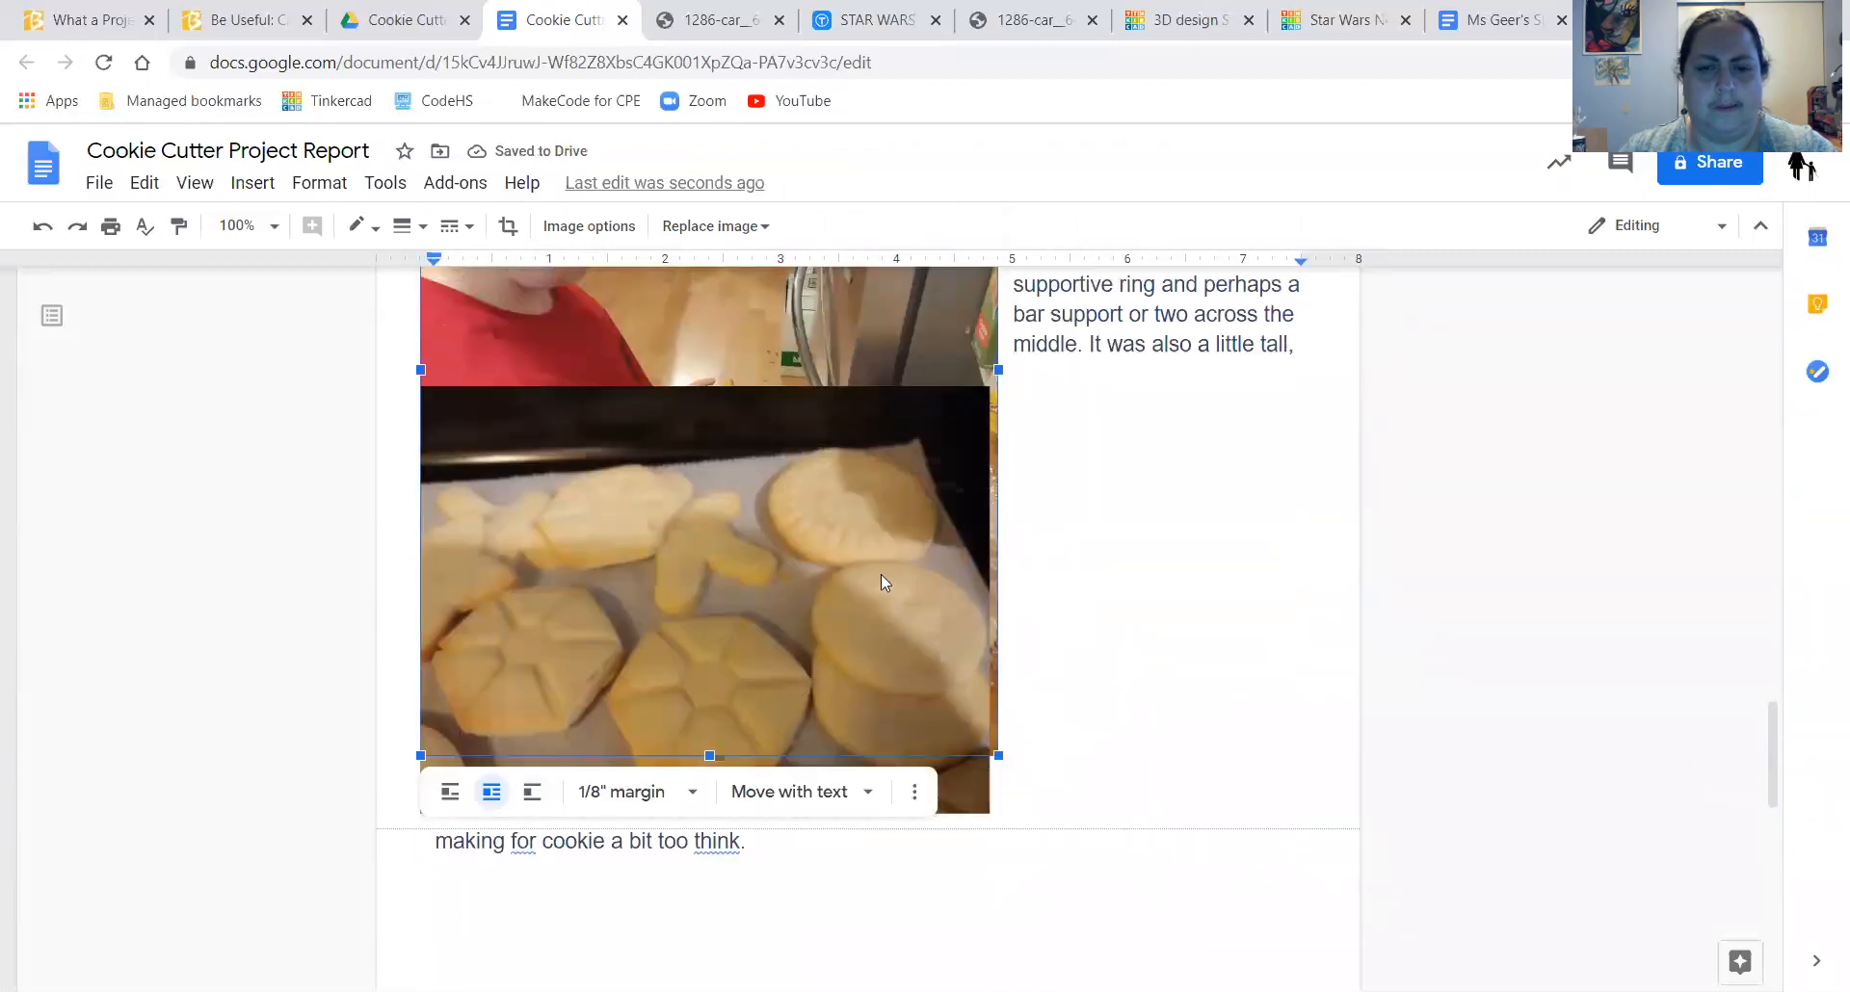
pyautogui.click(1191, 403)
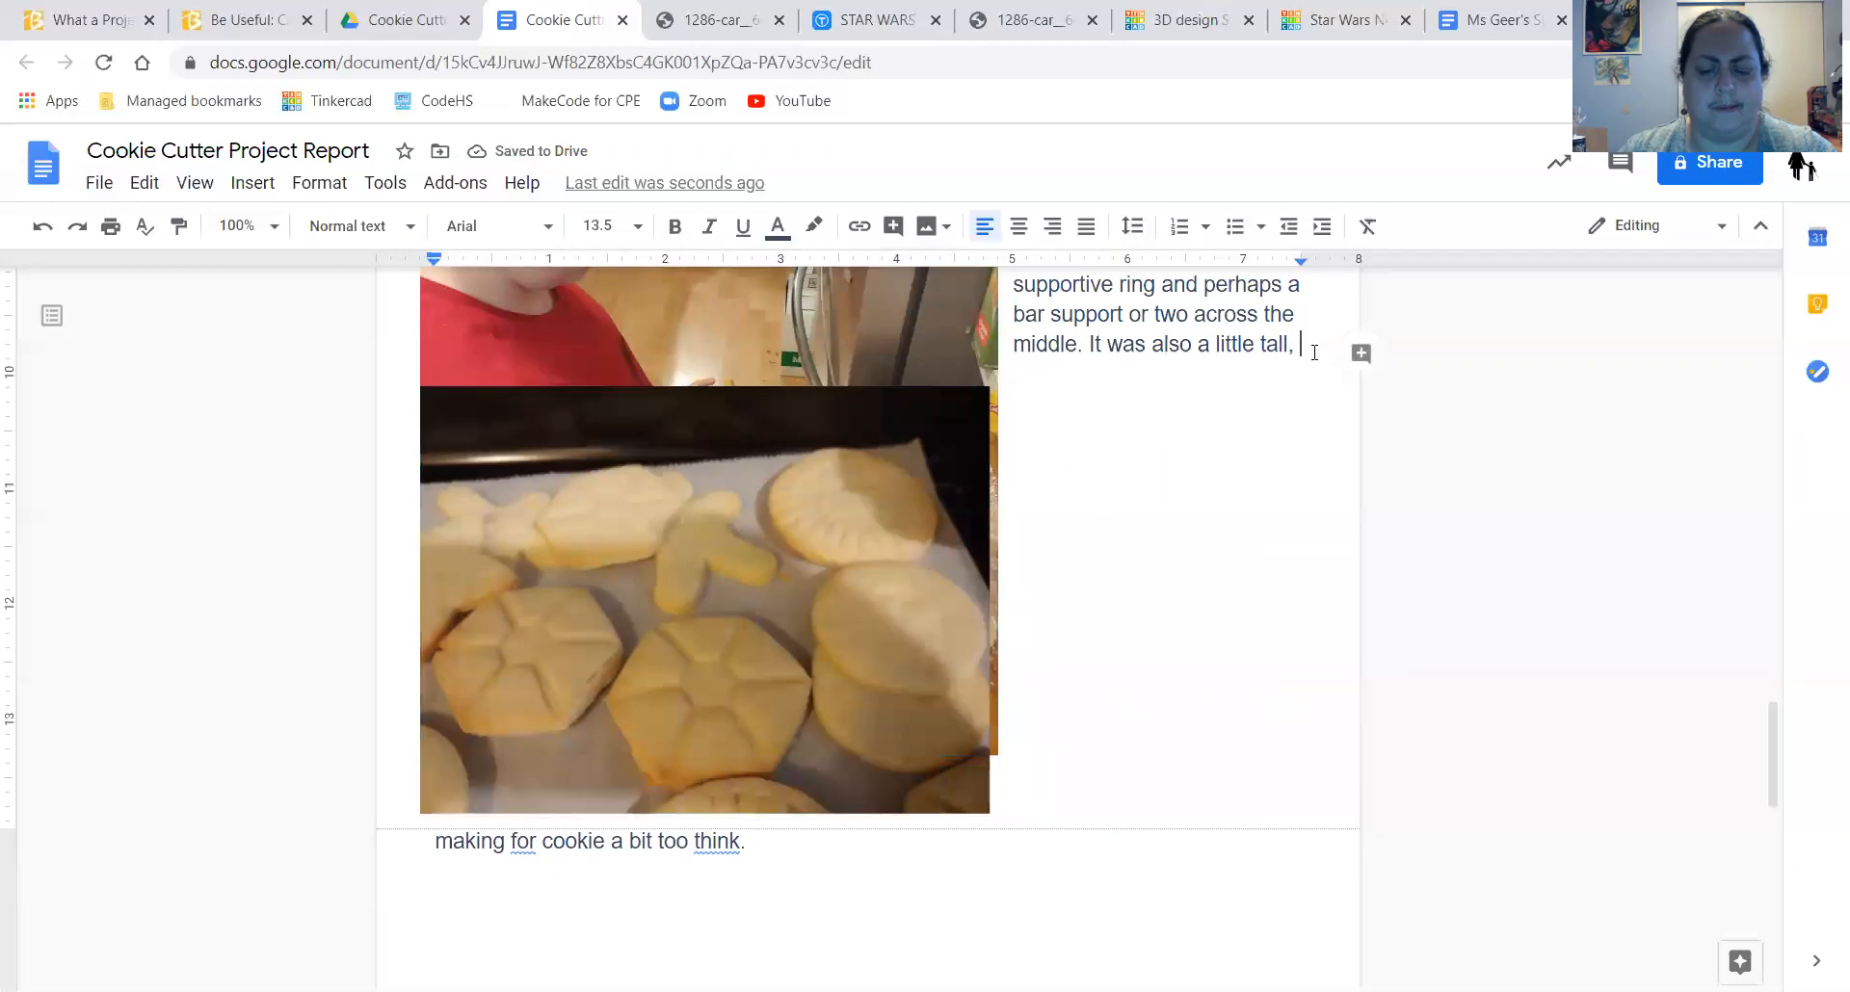
pyautogui.click(453, 841)
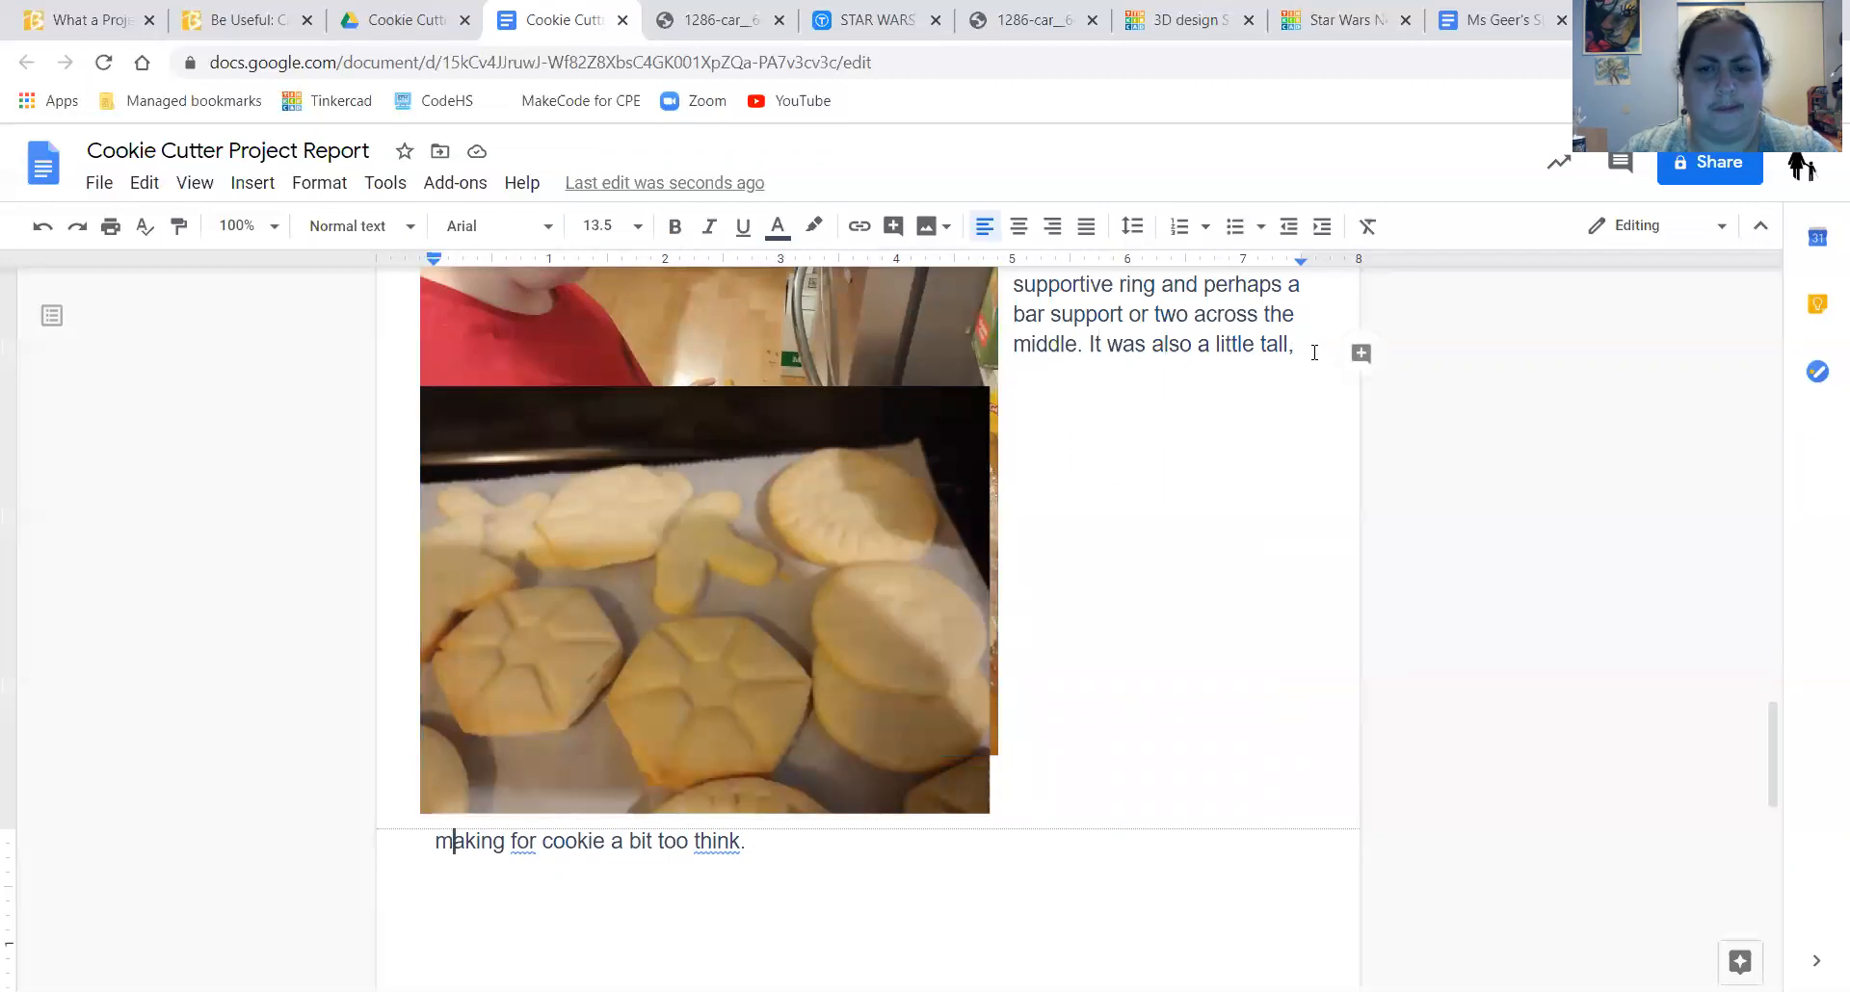
pyautogui.click(866, 344)
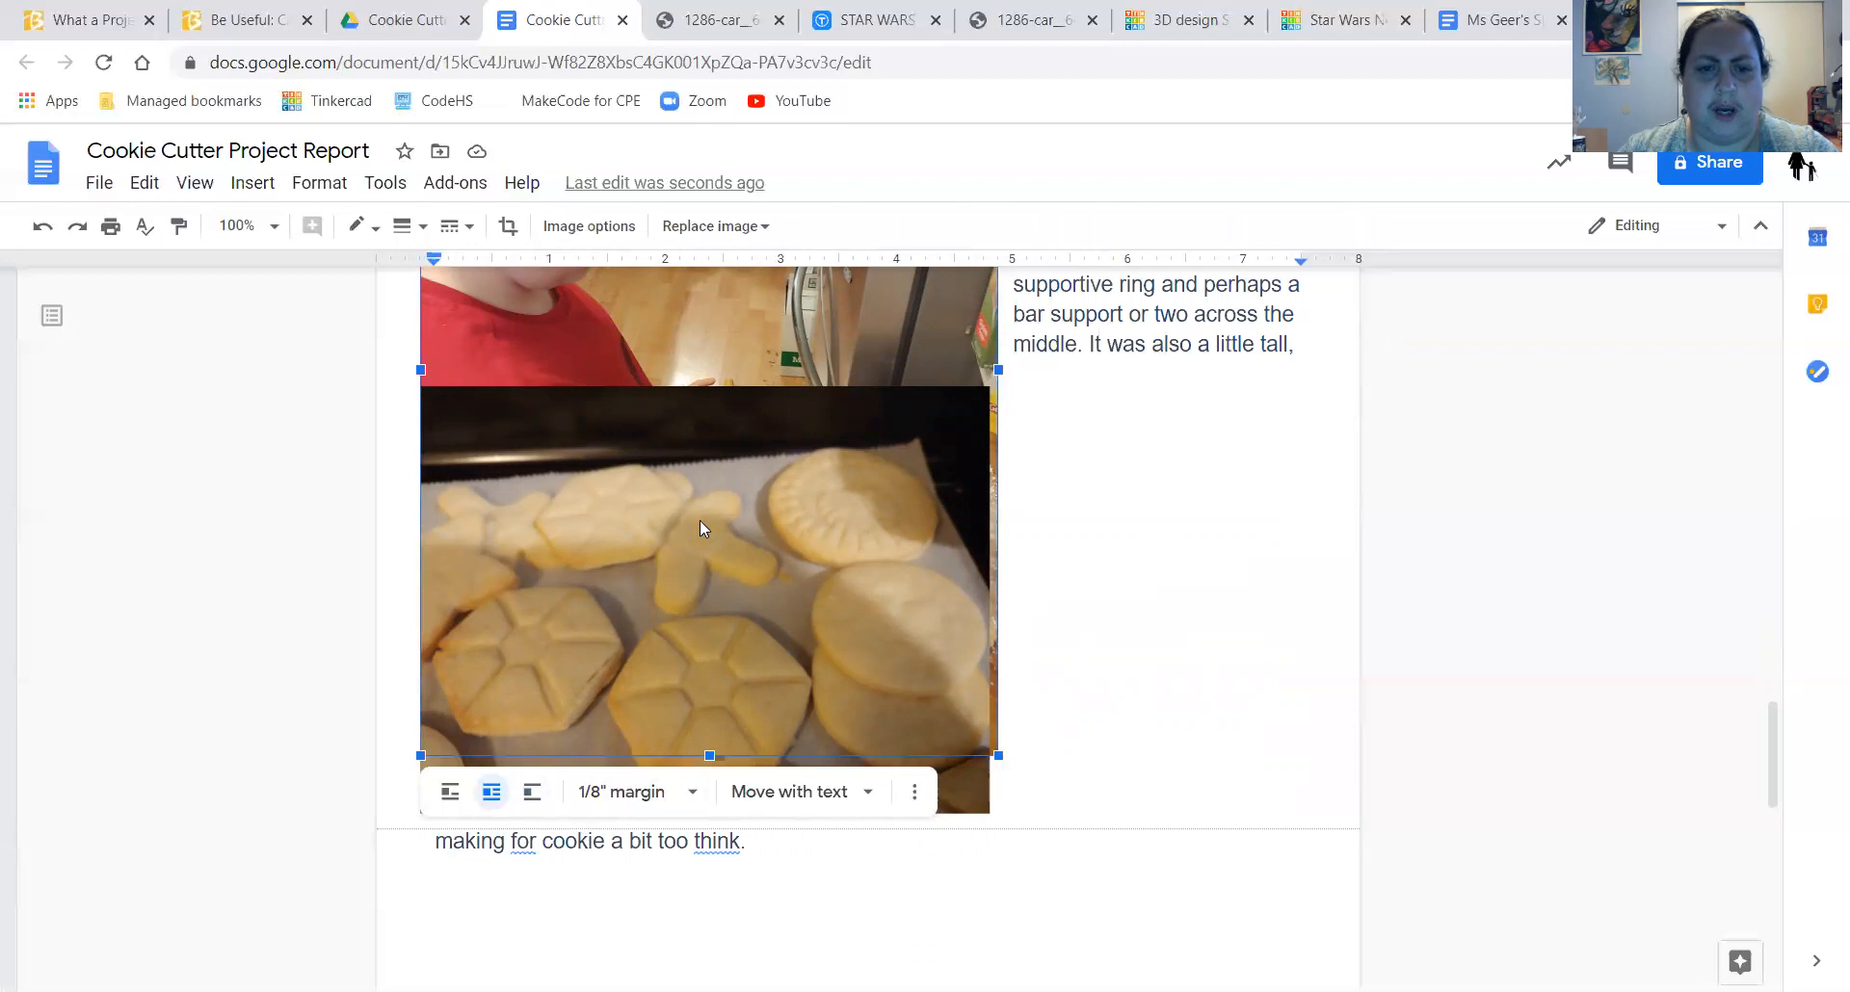
pyautogui.moveTo(832, 553); pyautogui.dragTo(842, 842)
pyautogui.scroll(-4, 749, 547)
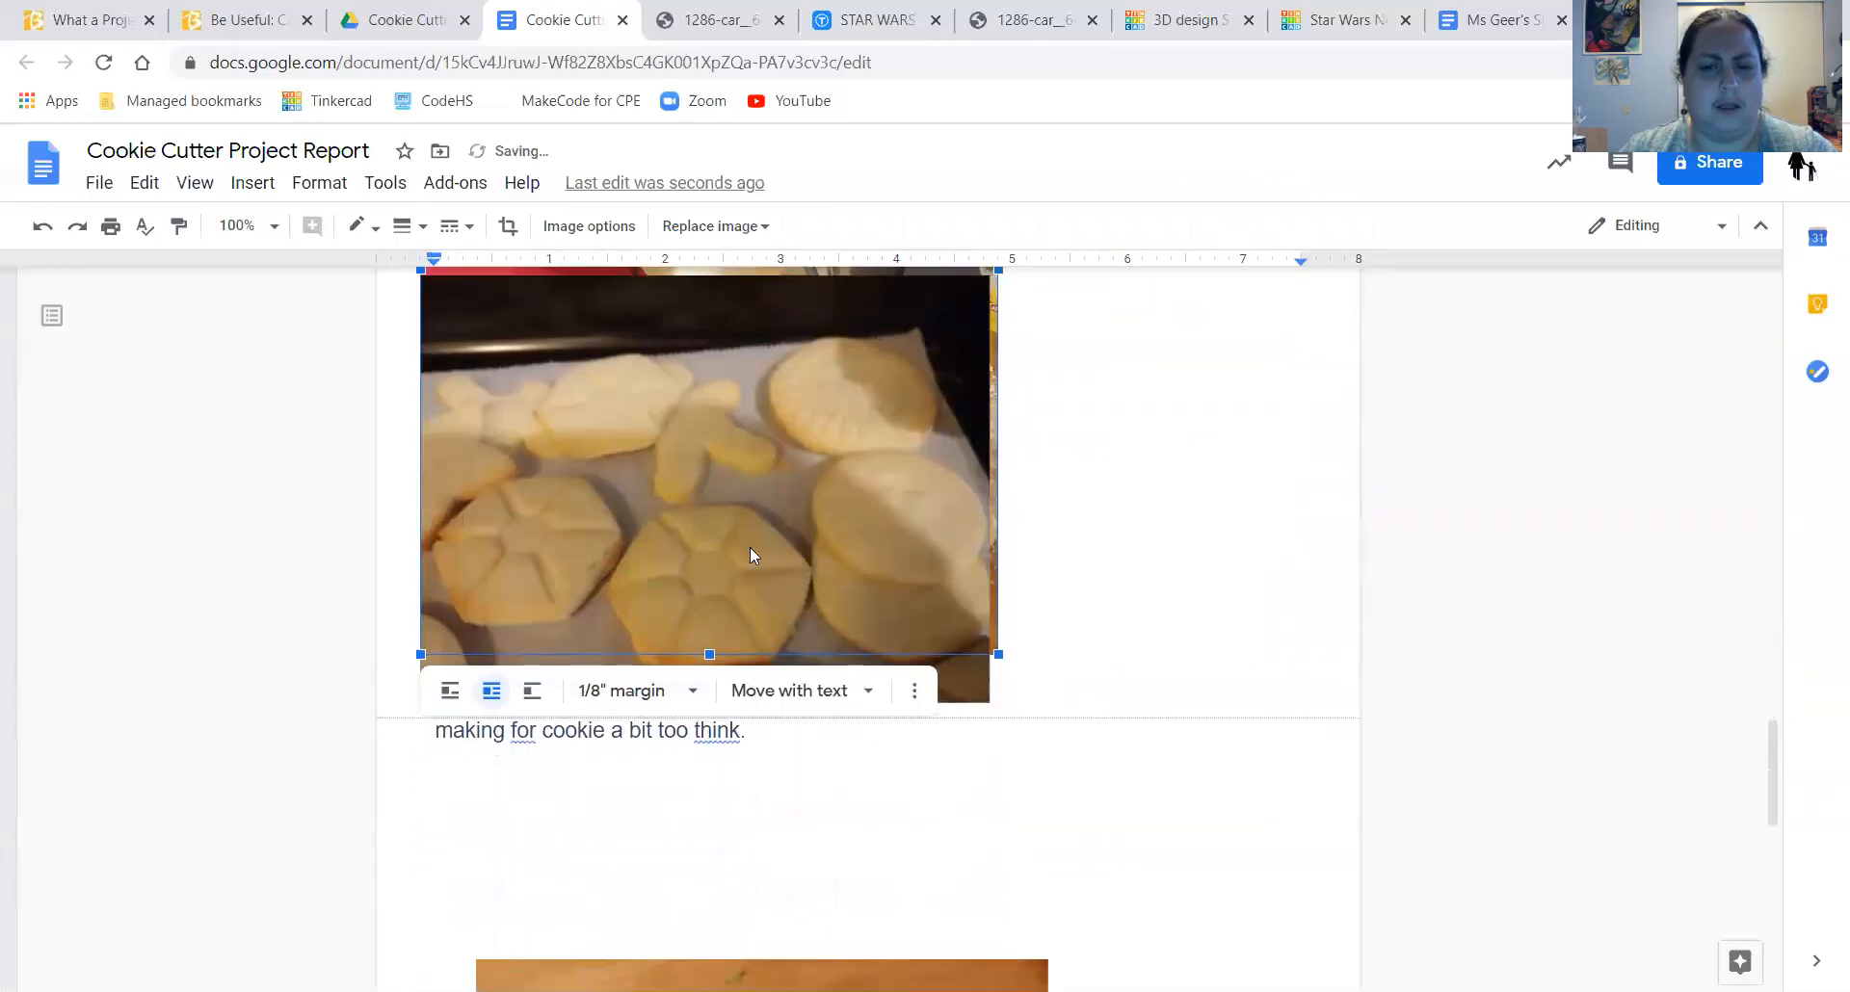
pyautogui.doubleClick(1106, 727)
pyautogui.click(938, 687)
pyautogui.scroll(-3, 939, 686)
pyautogui.scroll(4, 925, 675)
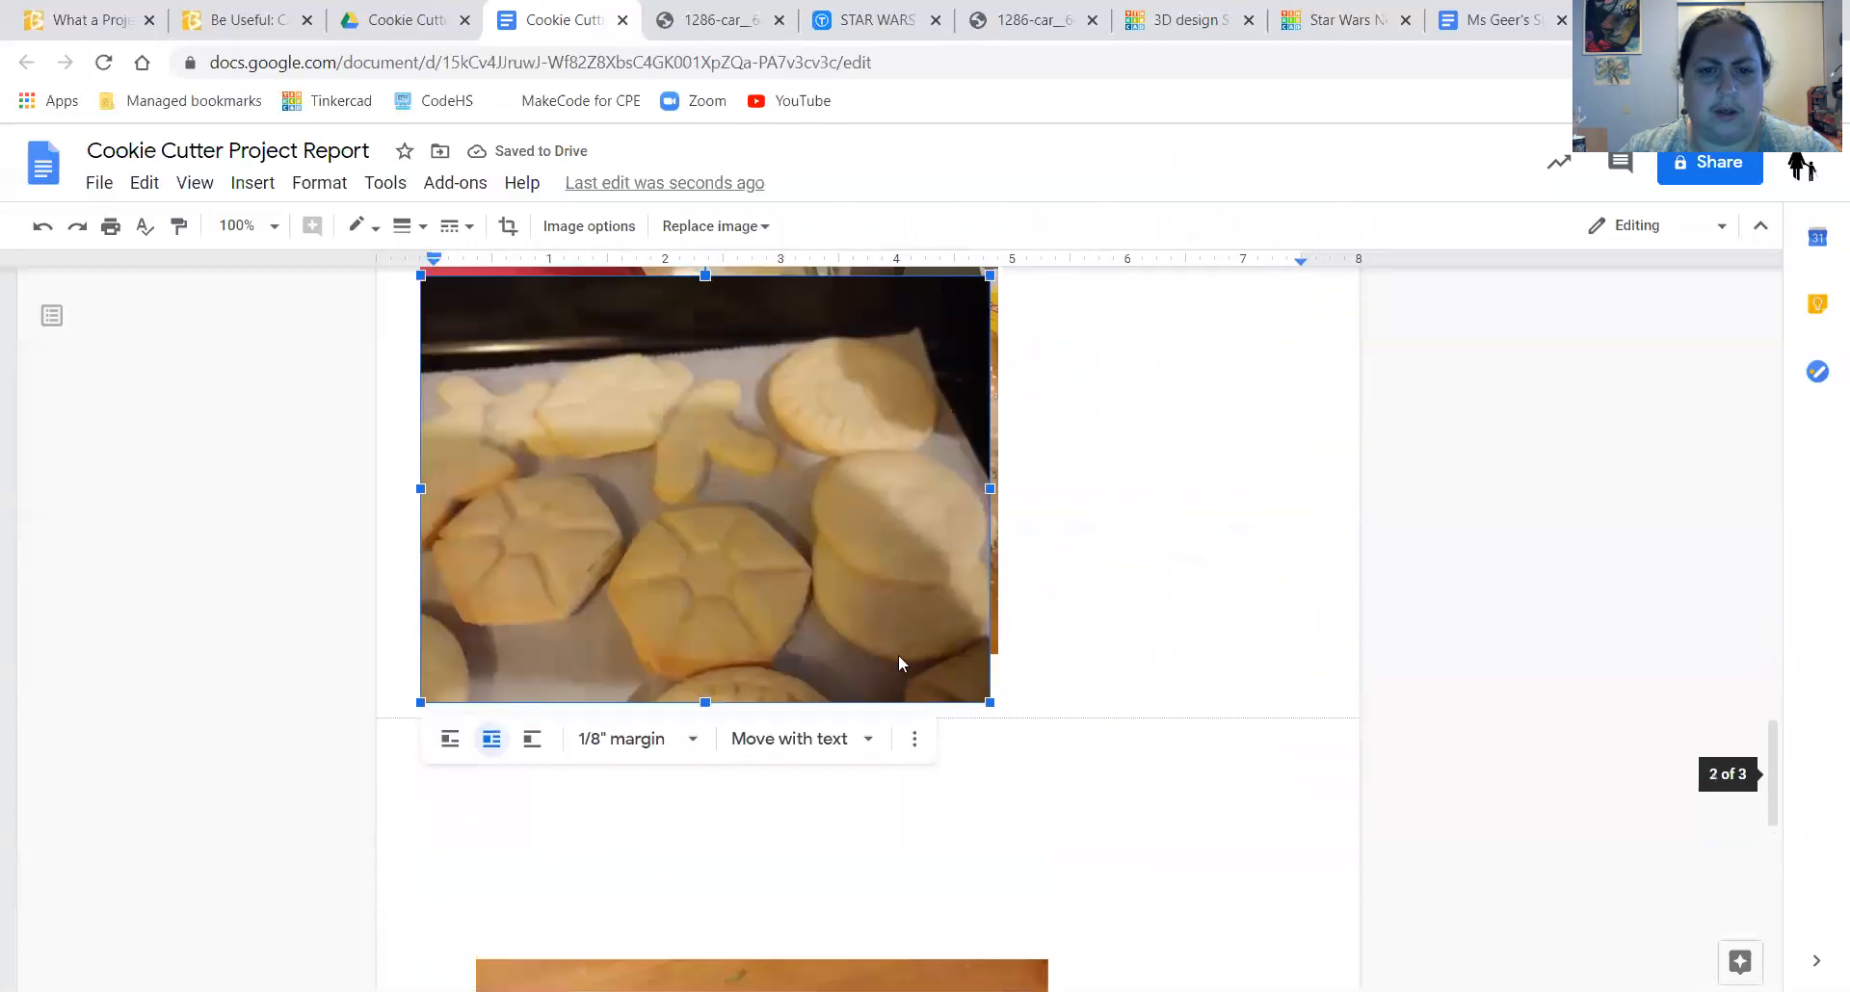
pyautogui.moveTo(838, 574); pyautogui.dragTo(844, 860)
pyautogui.scroll(-8, 1057, 867)
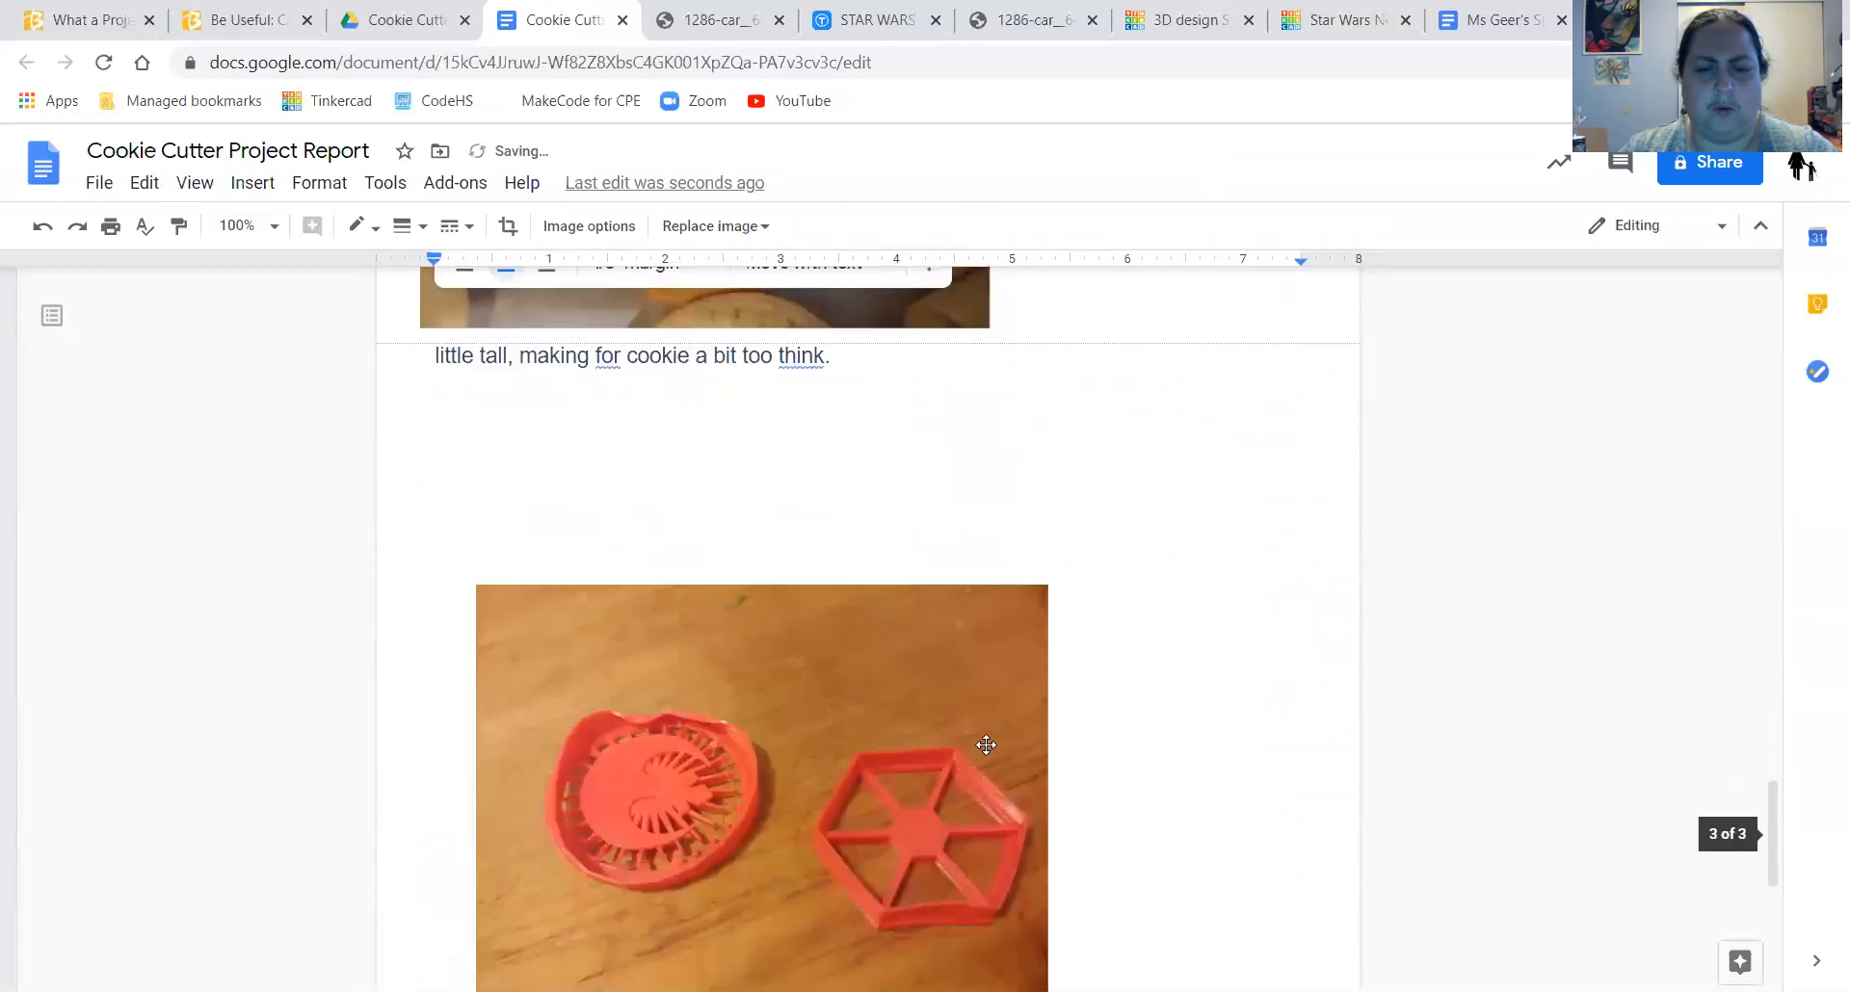
# - Move the baked-cookies photo down to the following page, below the caption's last line, and return to the caption text
pyautogui.scroll(5, 982, 748)
pyautogui.click(954, 777)
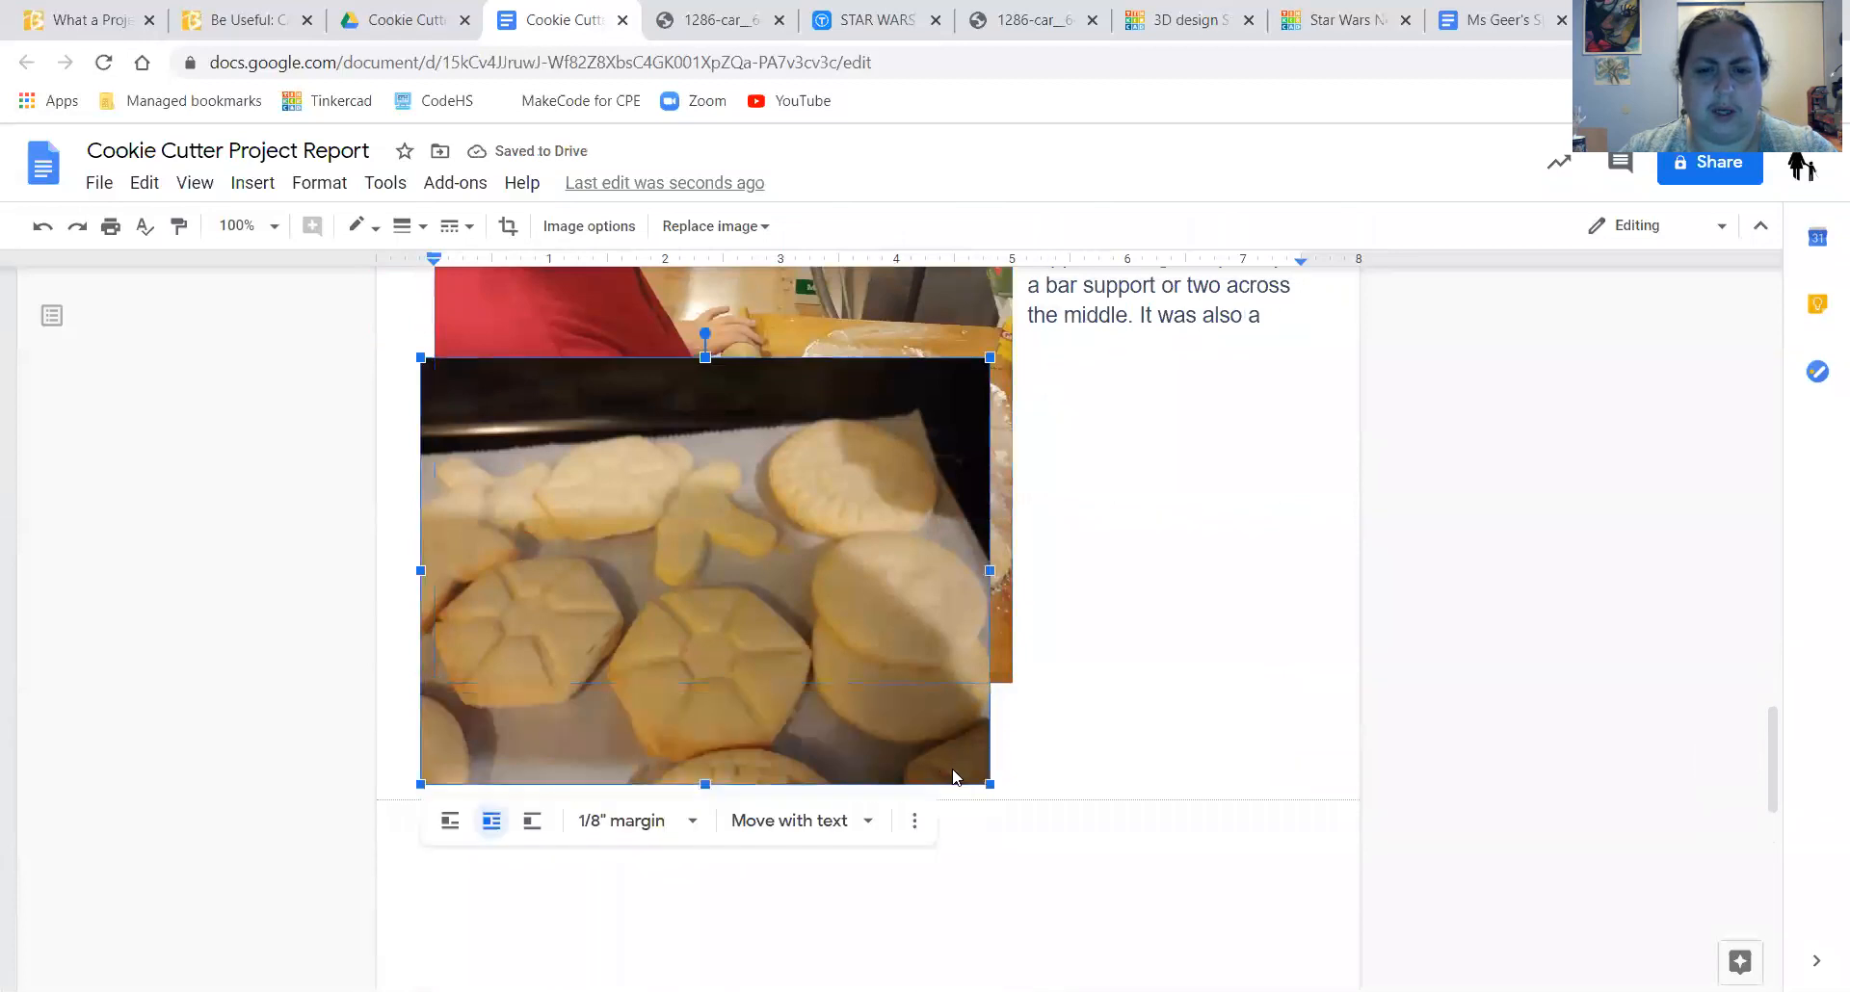
pyautogui.click(526, 832)
pyautogui.scroll(-3, 584, 539)
pyautogui.moveTo(603, 362); pyautogui.dragTo(603, 511)
pyautogui.scroll(5, 603, 510)
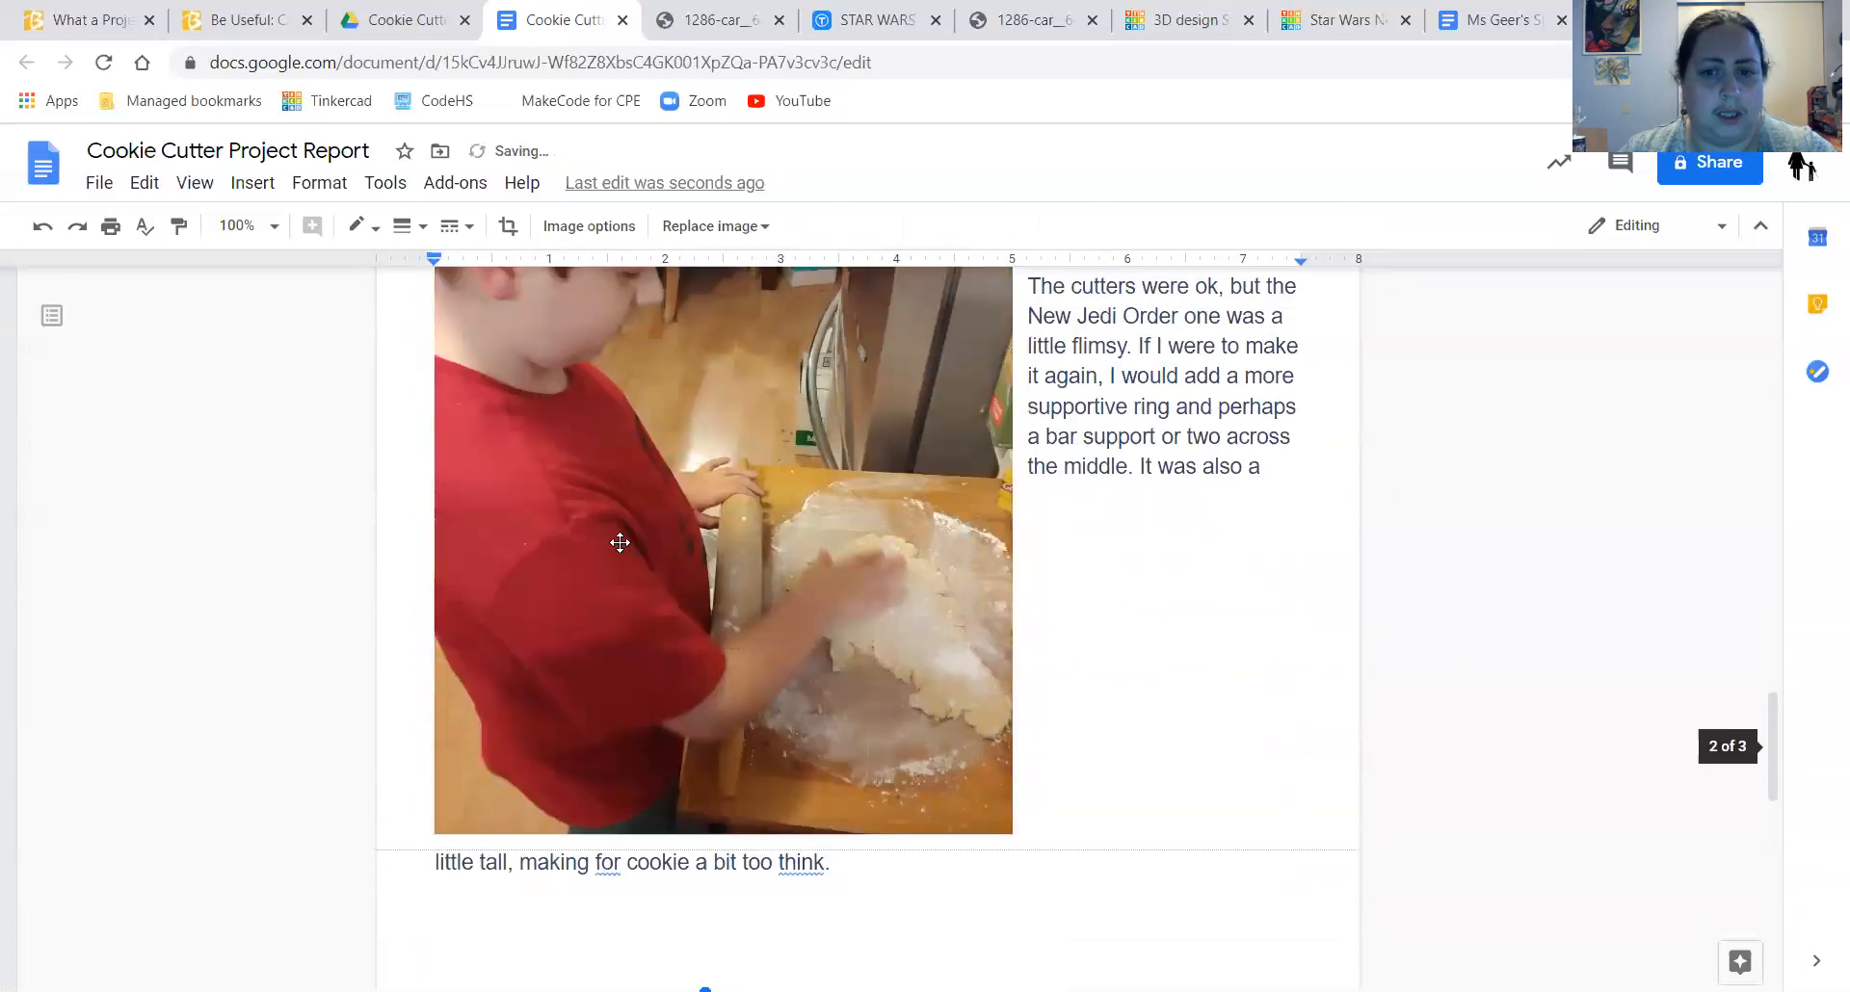
pyautogui.click(1204, 474)
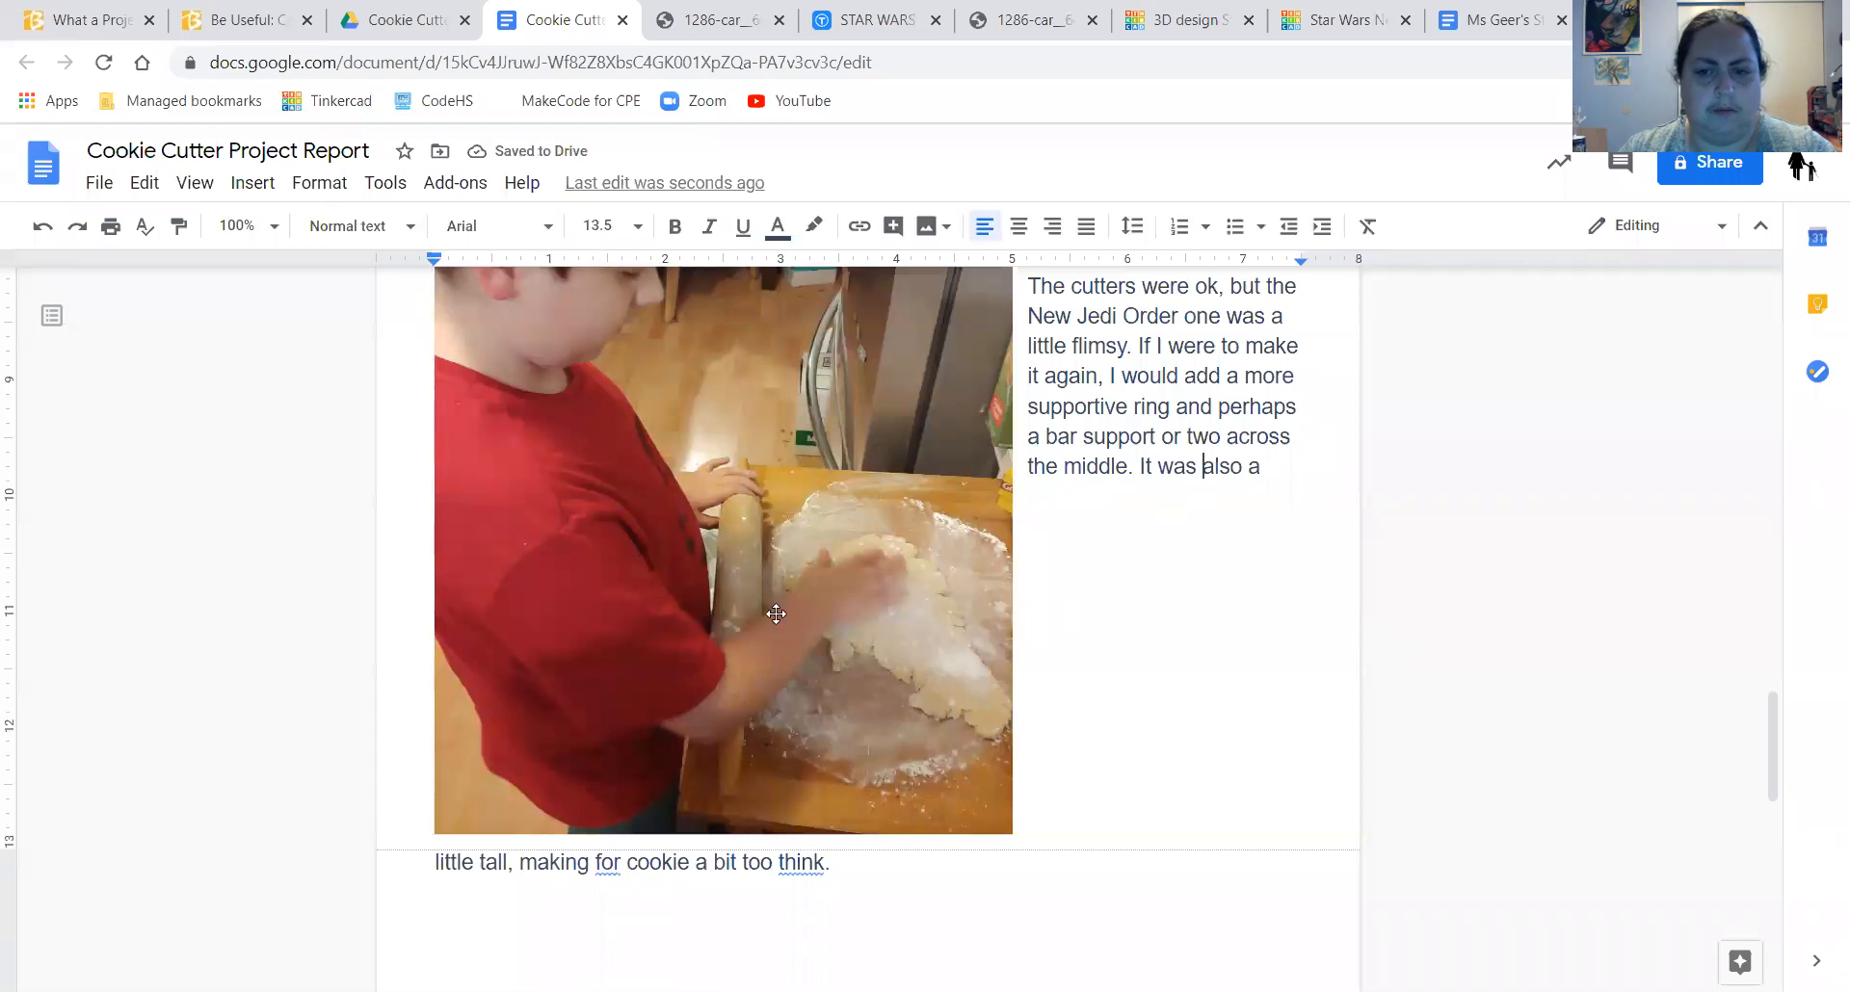
# - Try to pull the caption's last line back up beside the dough-rolling photo
pyautogui.click(776, 613)
pyautogui.click(1301, 470)
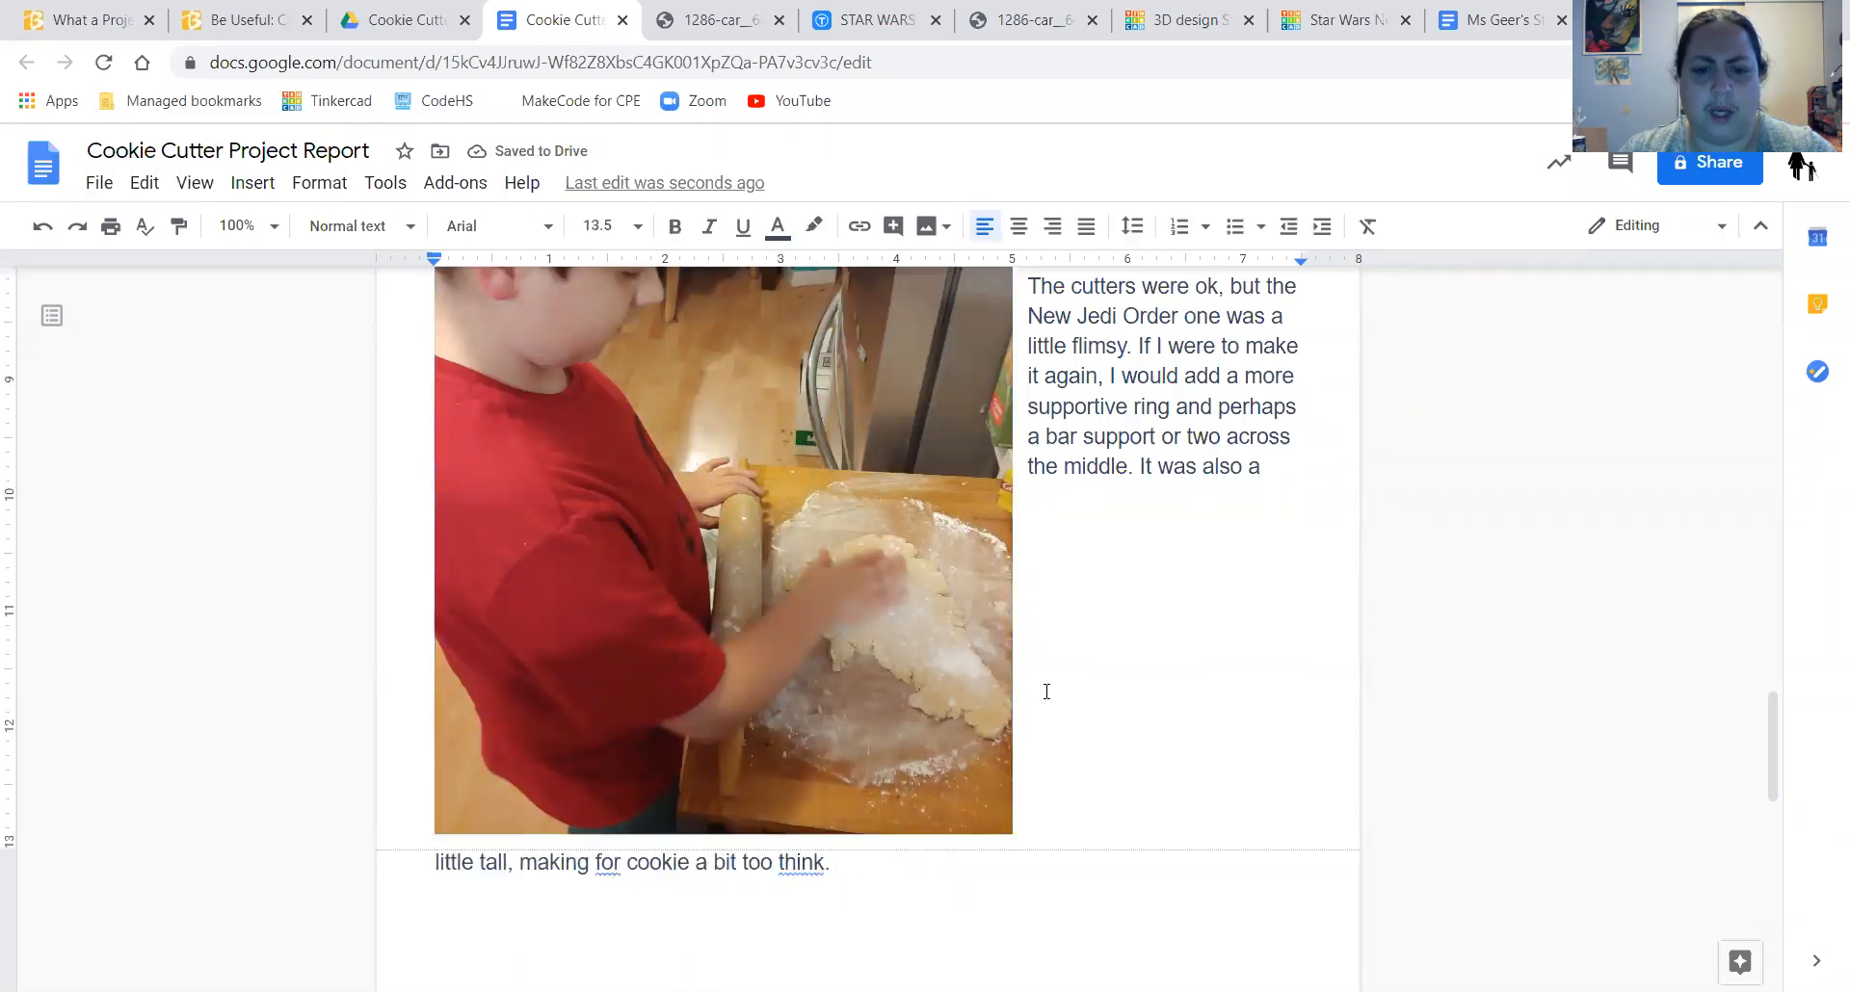
pyautogui.click(428, 864)
pyautogui.press('Delete')
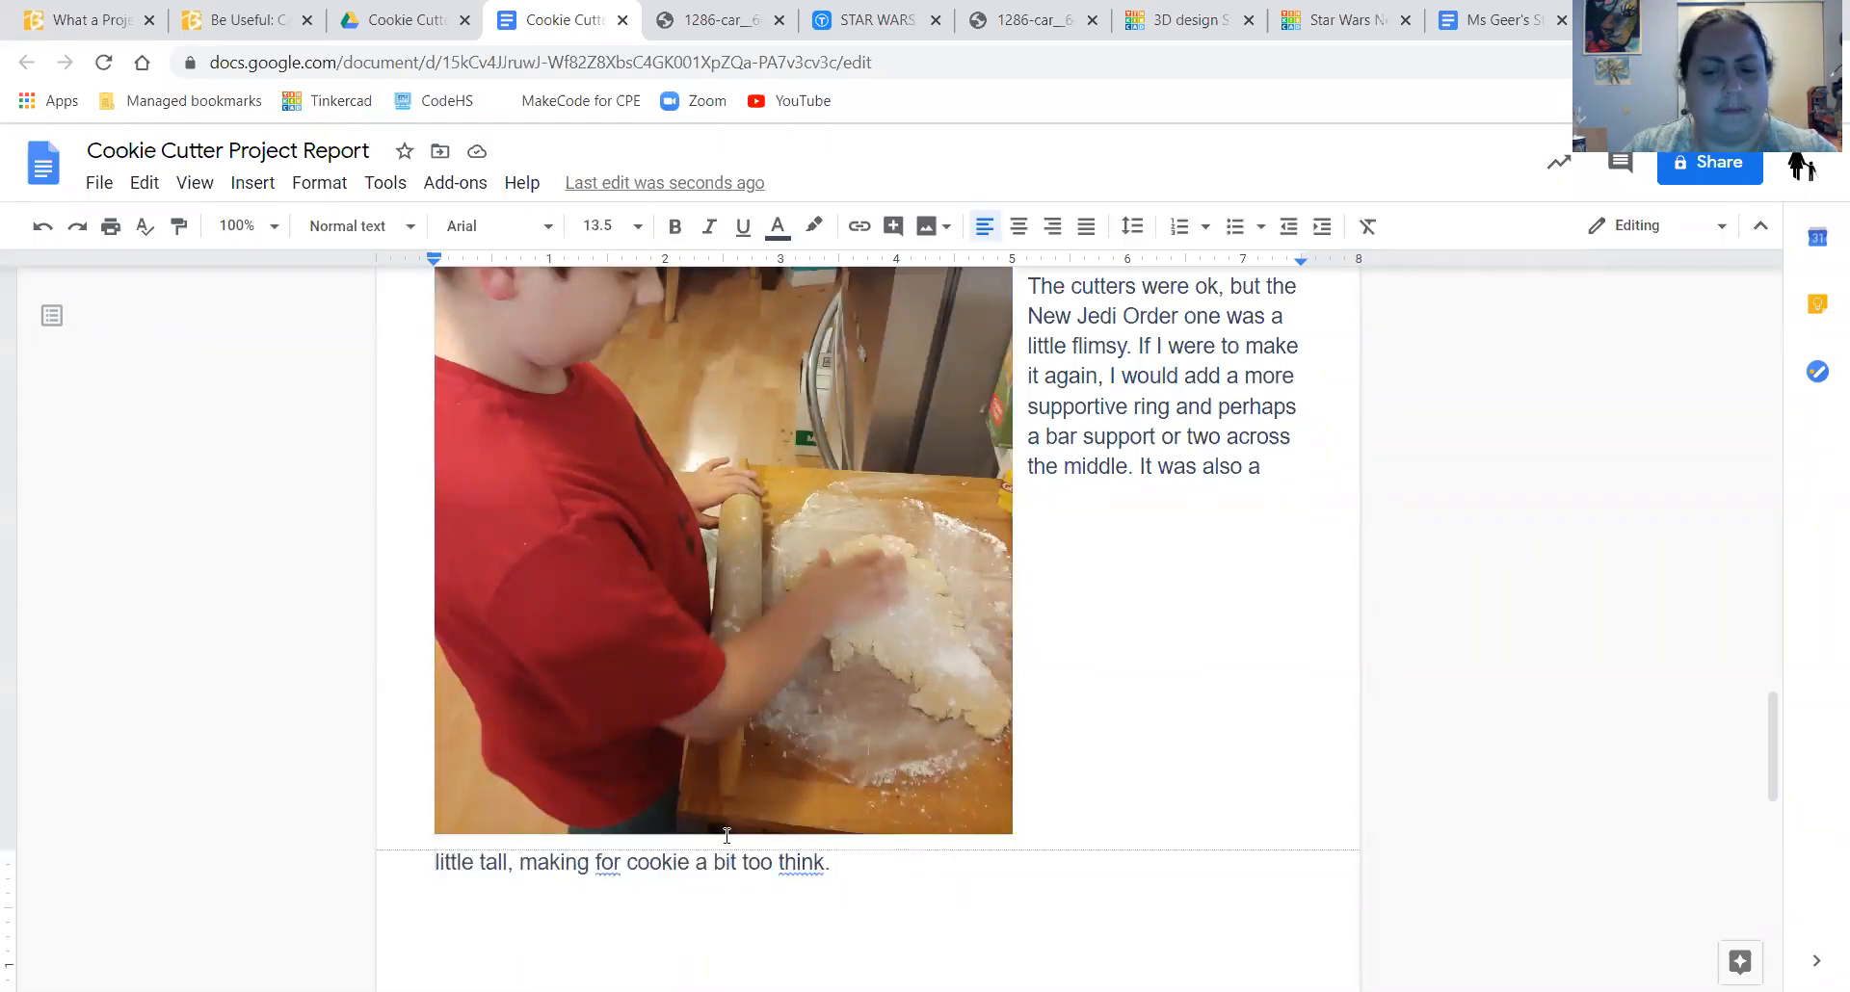
pyautogui.press('BackSpace')
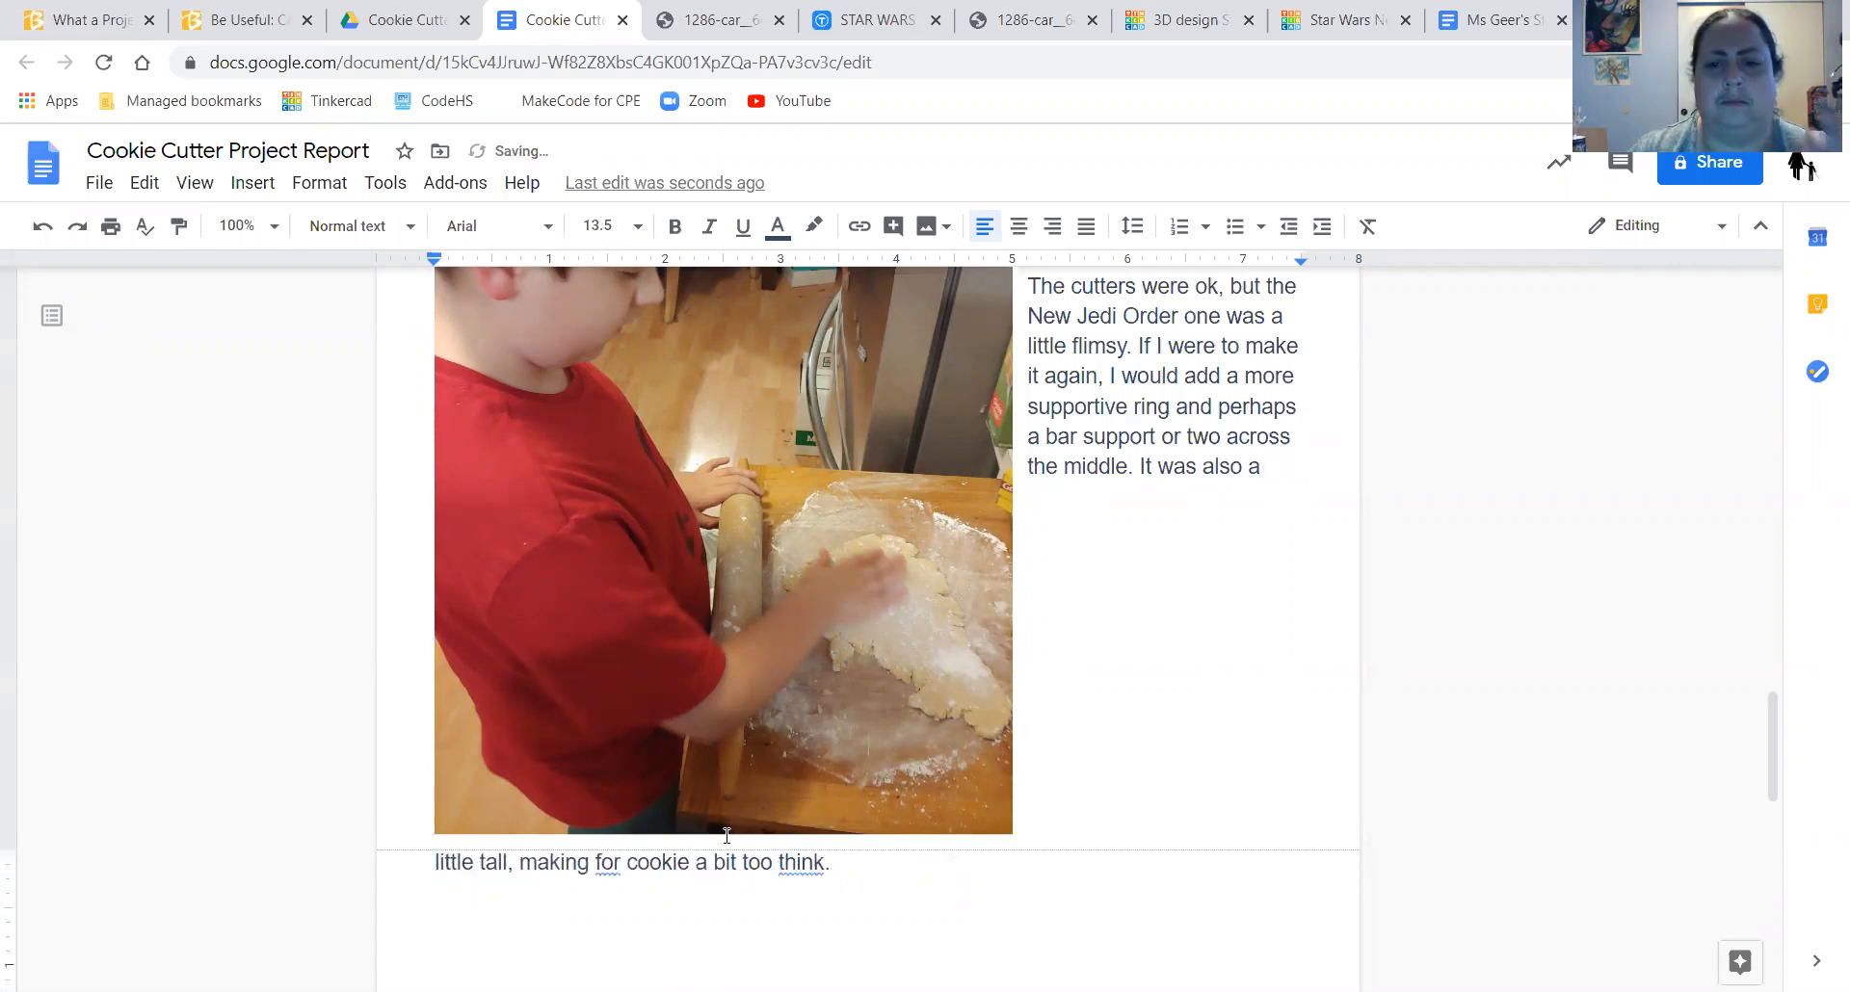
# - Try placing the dough-rolling photo in line with the text, and undo that layout change
pyautogui.click(449, 604)
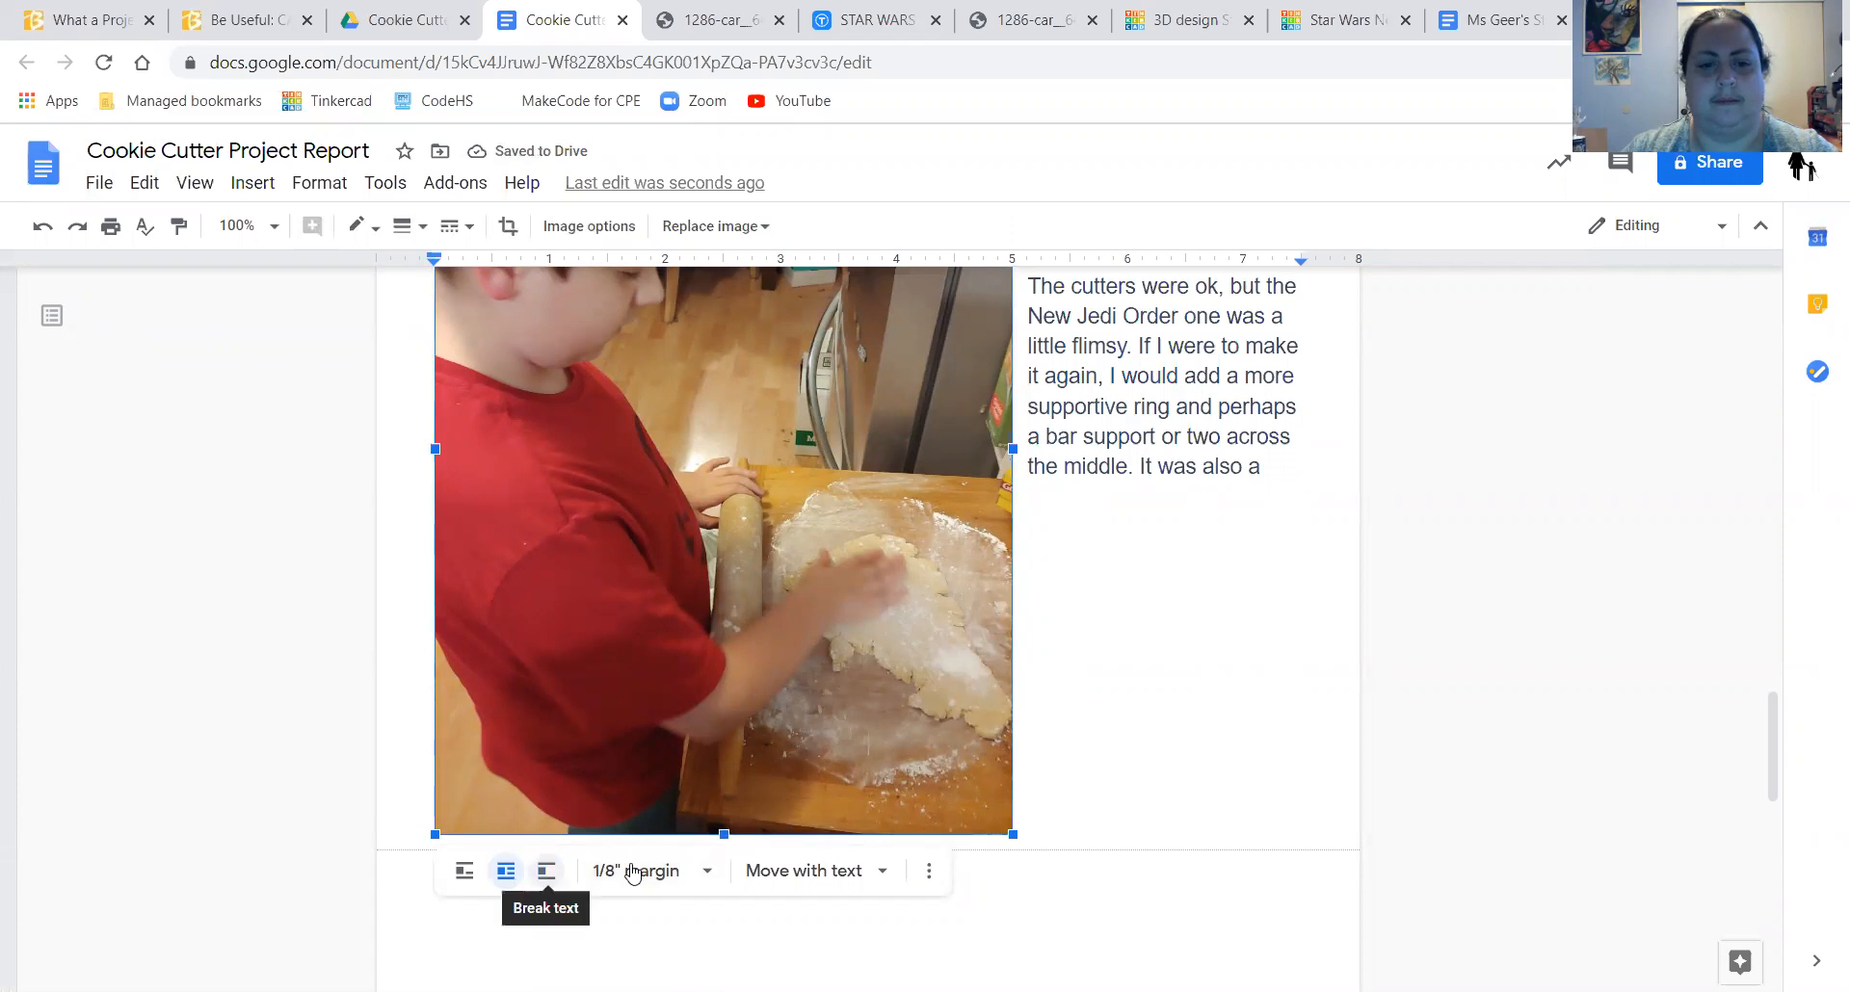
pyautogui.click(465, 871)
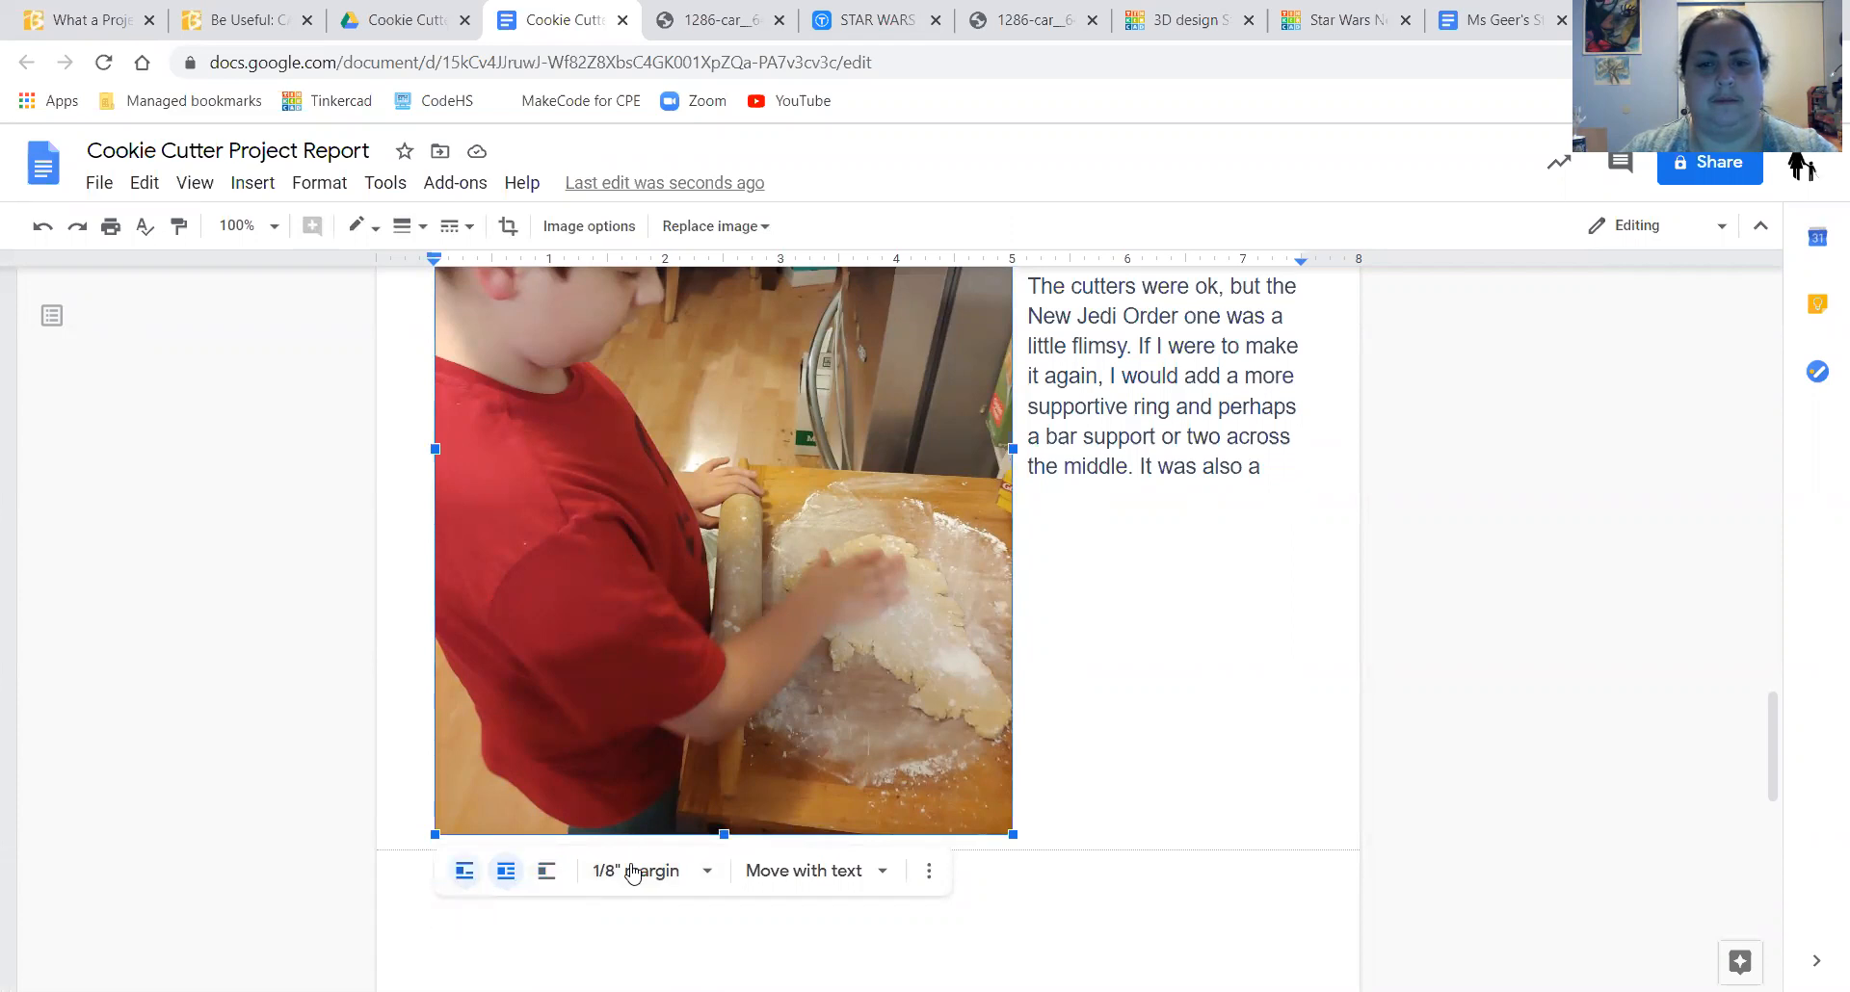
pyautogui.scroll(6, 1077, 732)
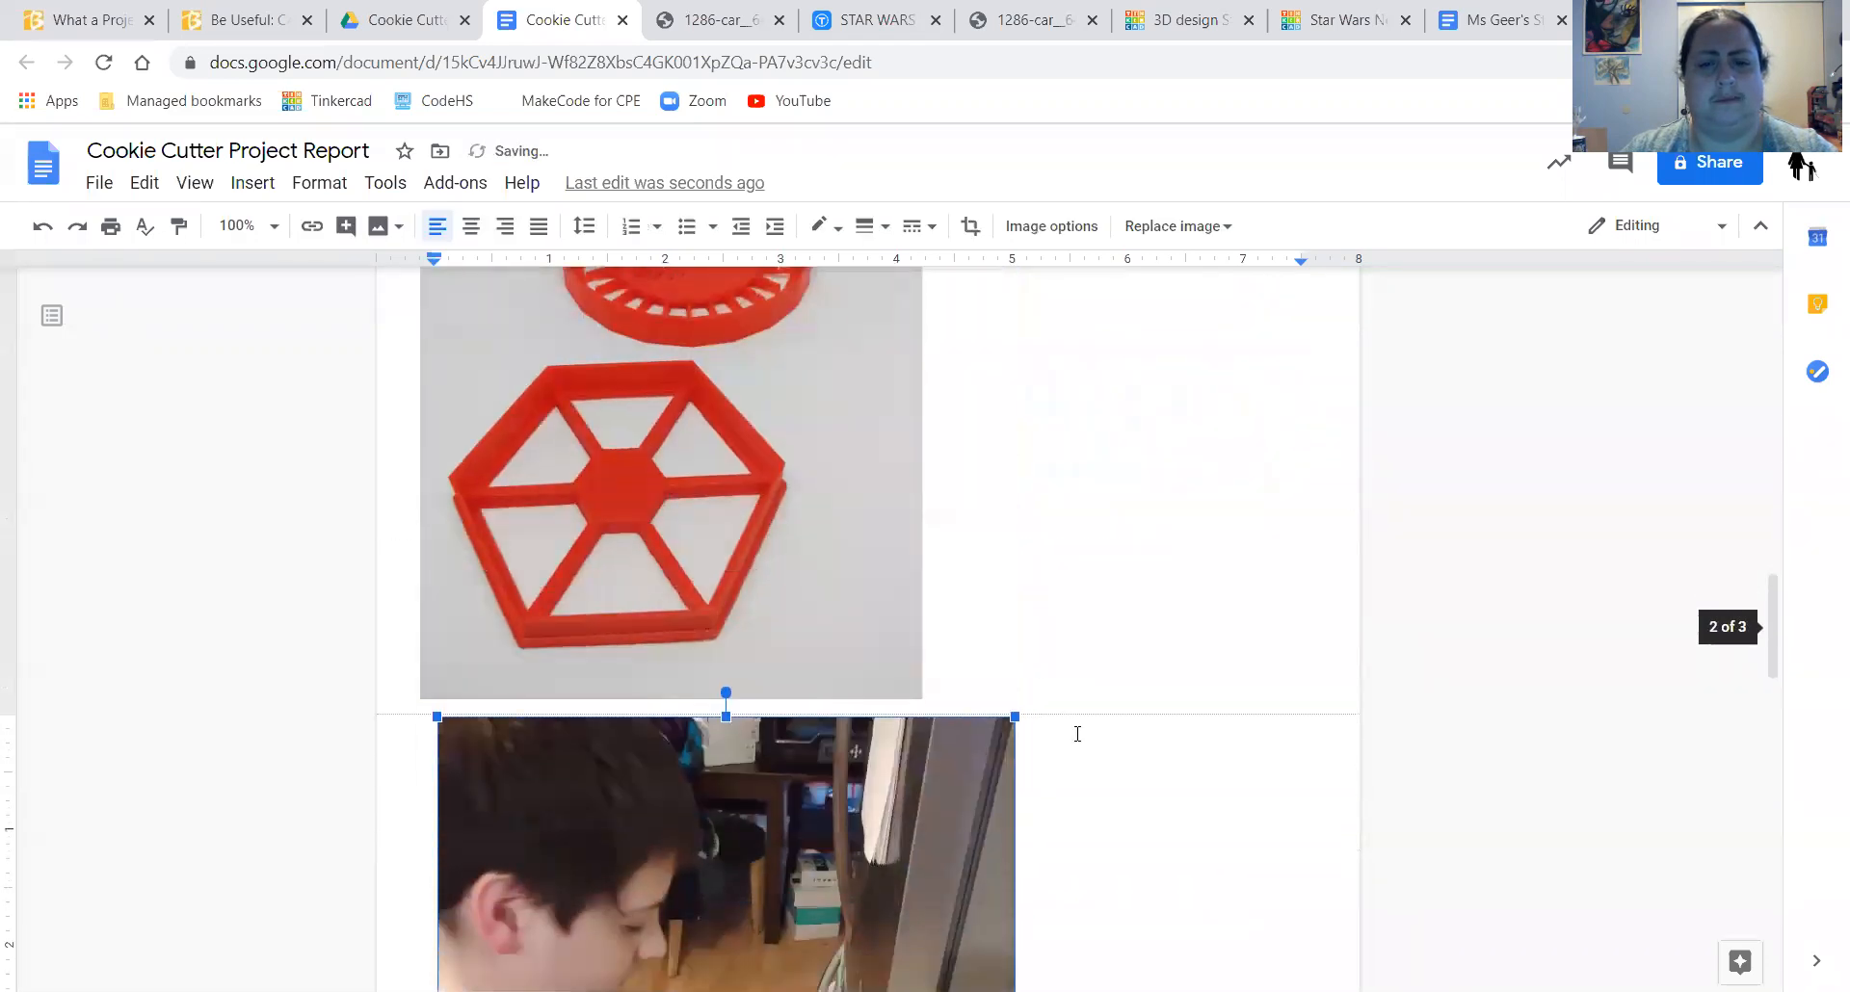
pyautogui.scroll(-6, 1077, 733)
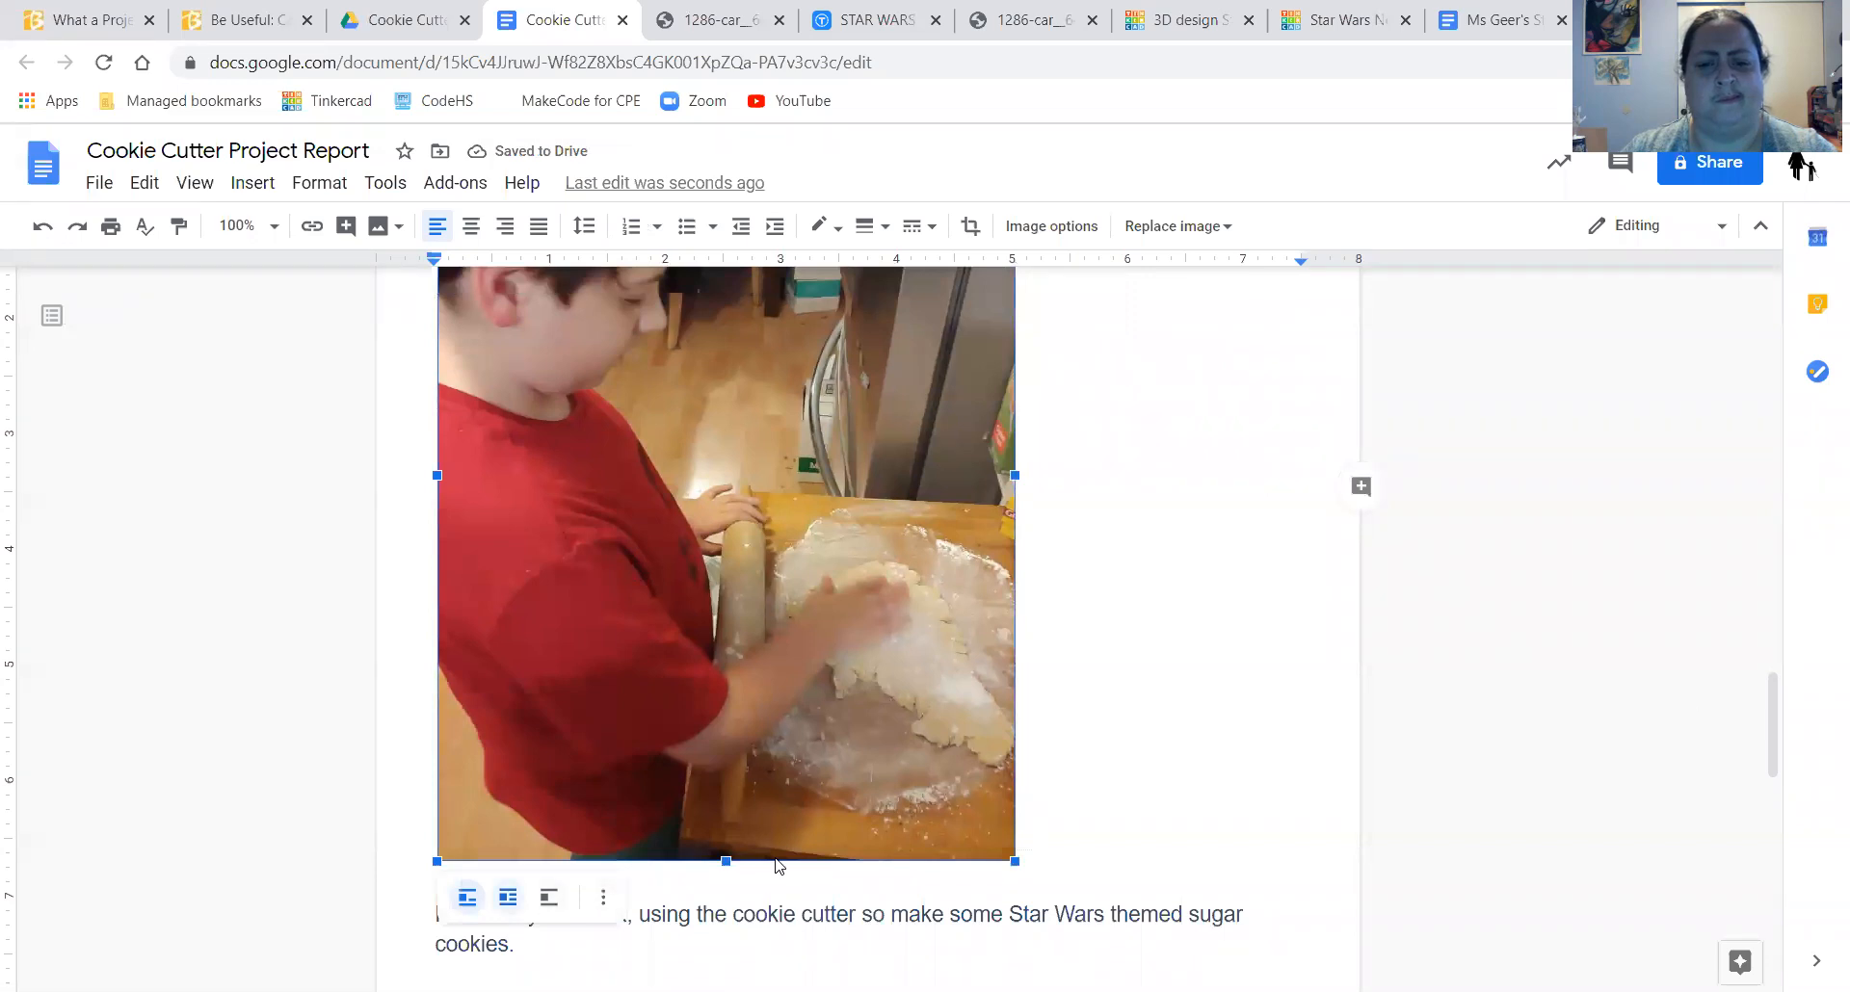
pyautogui.hotkey('ctrl', 'z')
# - Shrink the dough-rolling photo so its whole caption fits beside it, and correct "think" to "thick" and "cookie" to "cookies" in the caption
pyautogui.moveTo(1013, 859); pyautogui.dragTo(932, 801)
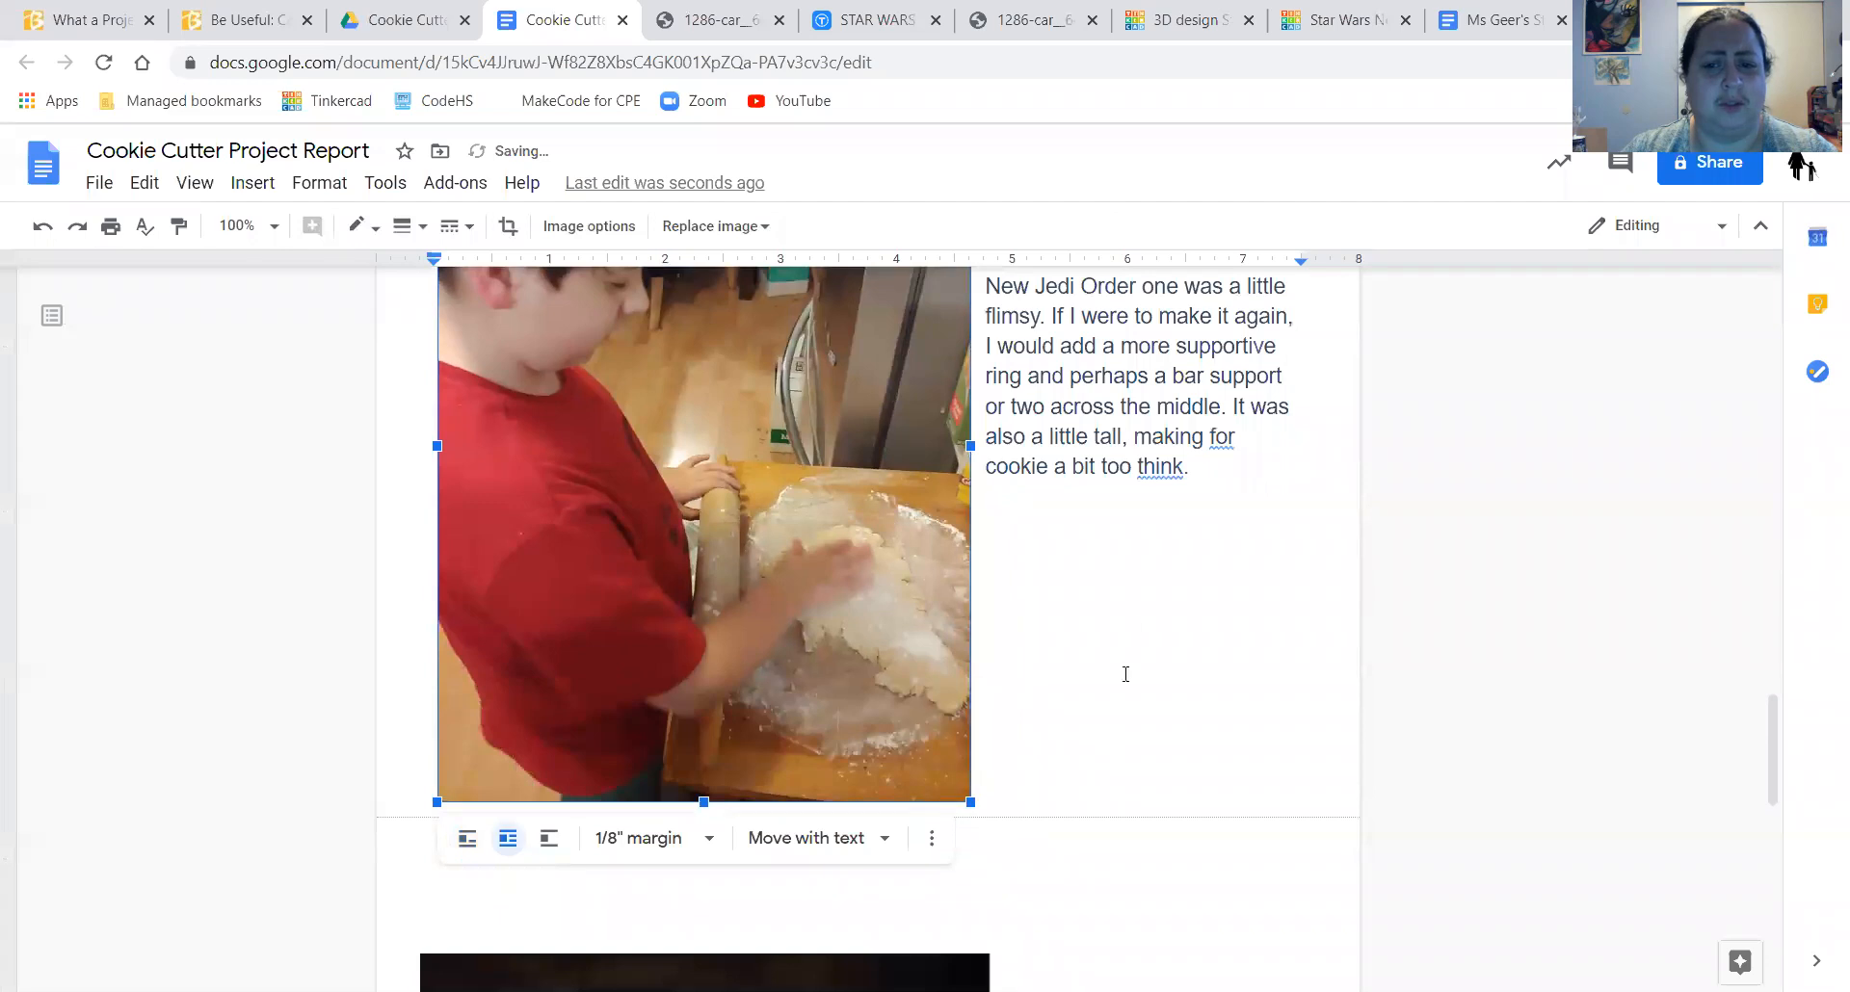
pyautogui.click(1162, 467)
pyautogui.rightClick(1164, 465)
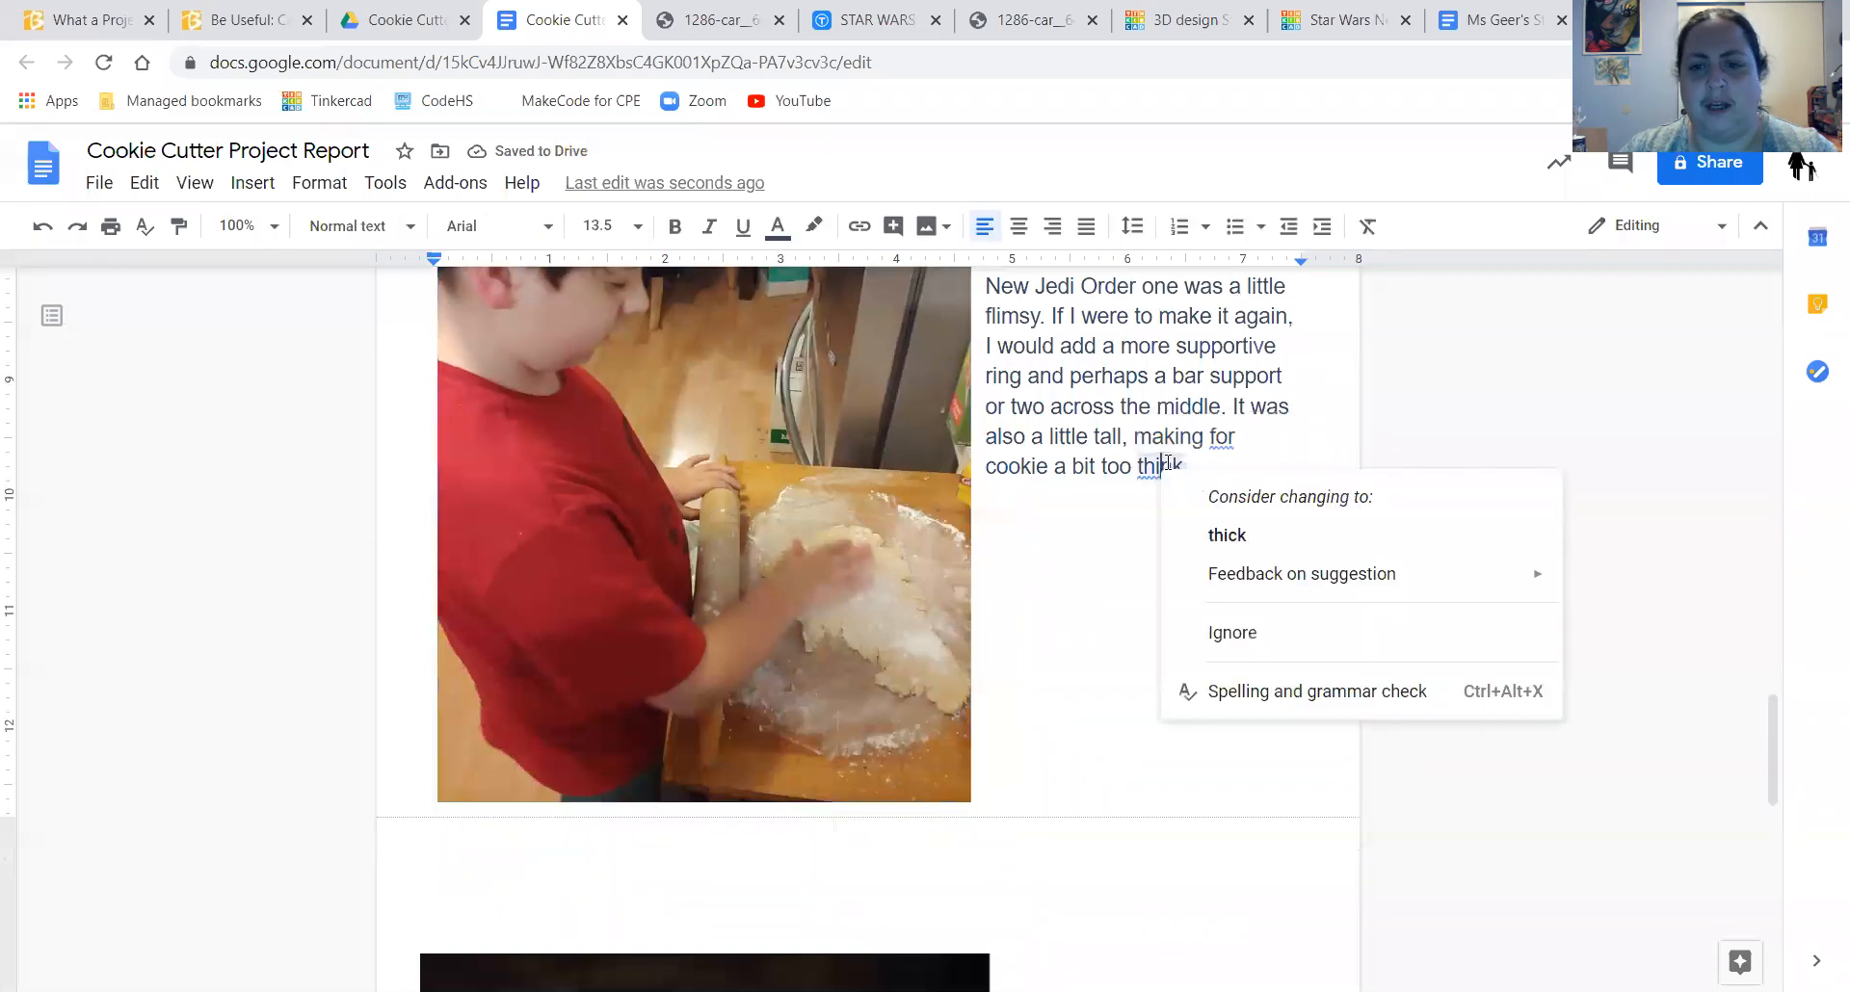
pyautogui.click(1224, 535)
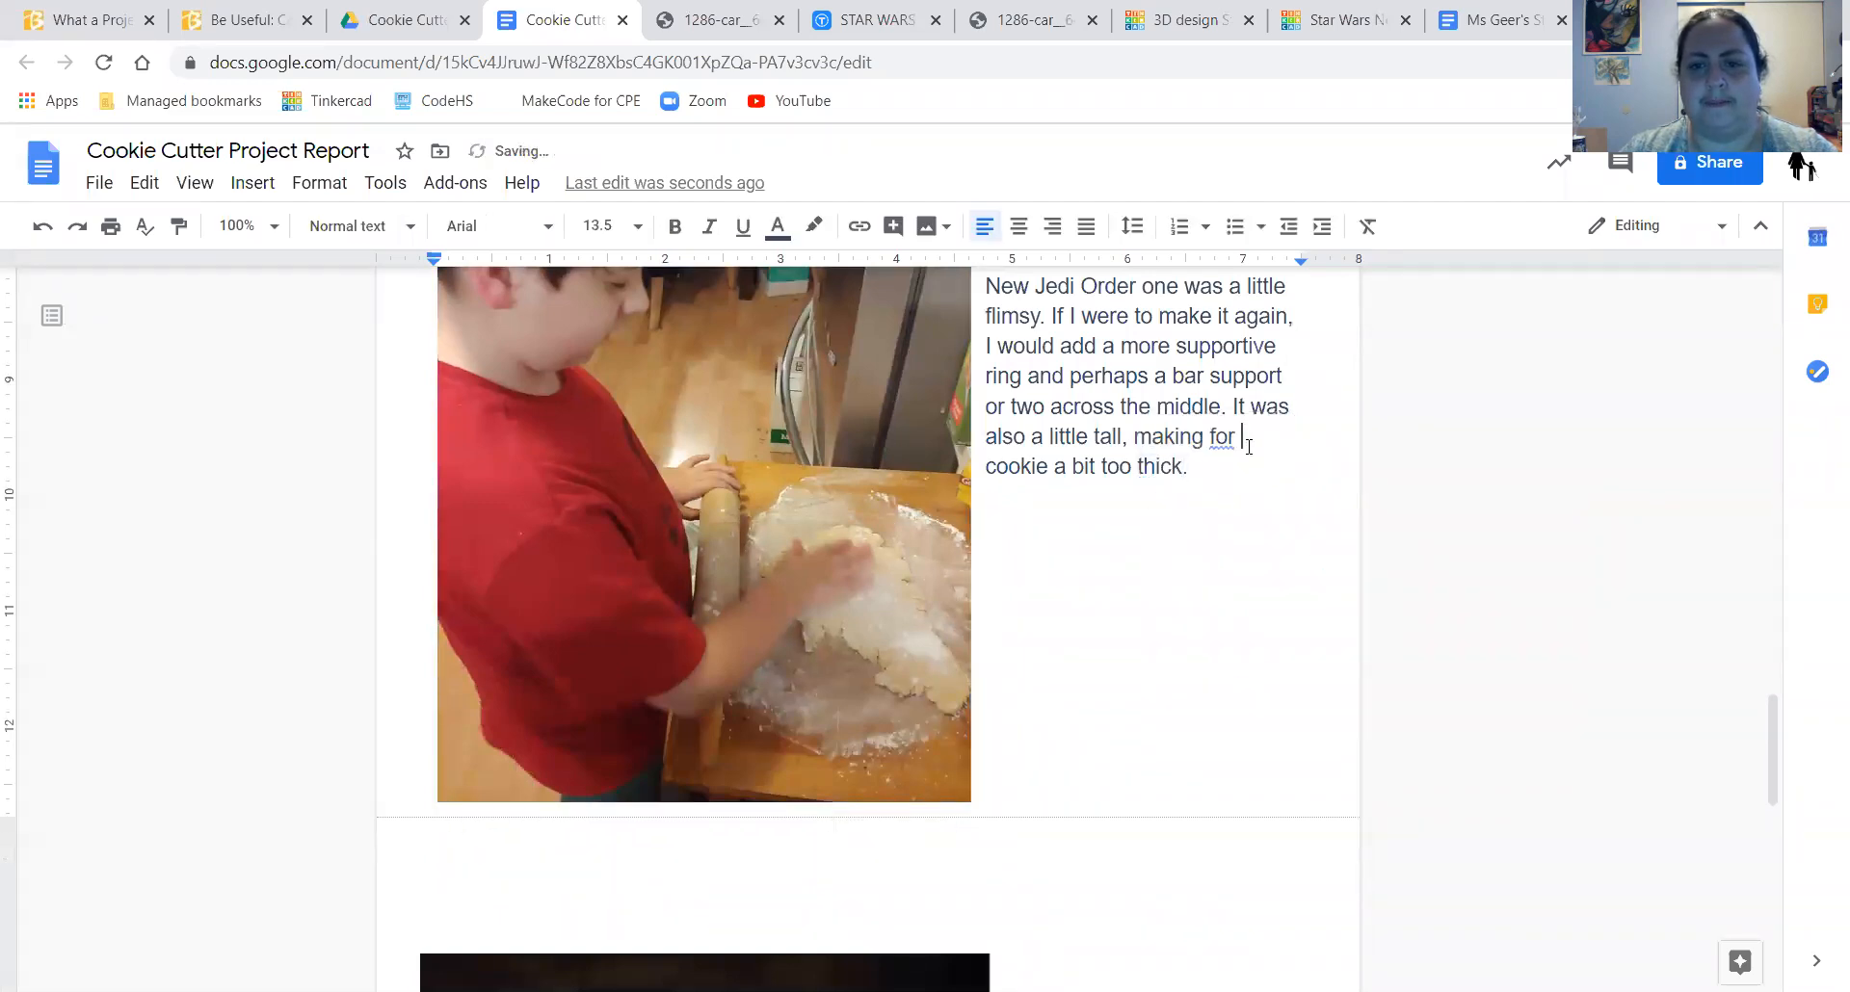
pyautogui.click(1046, 470)
pyautogui.write('s')
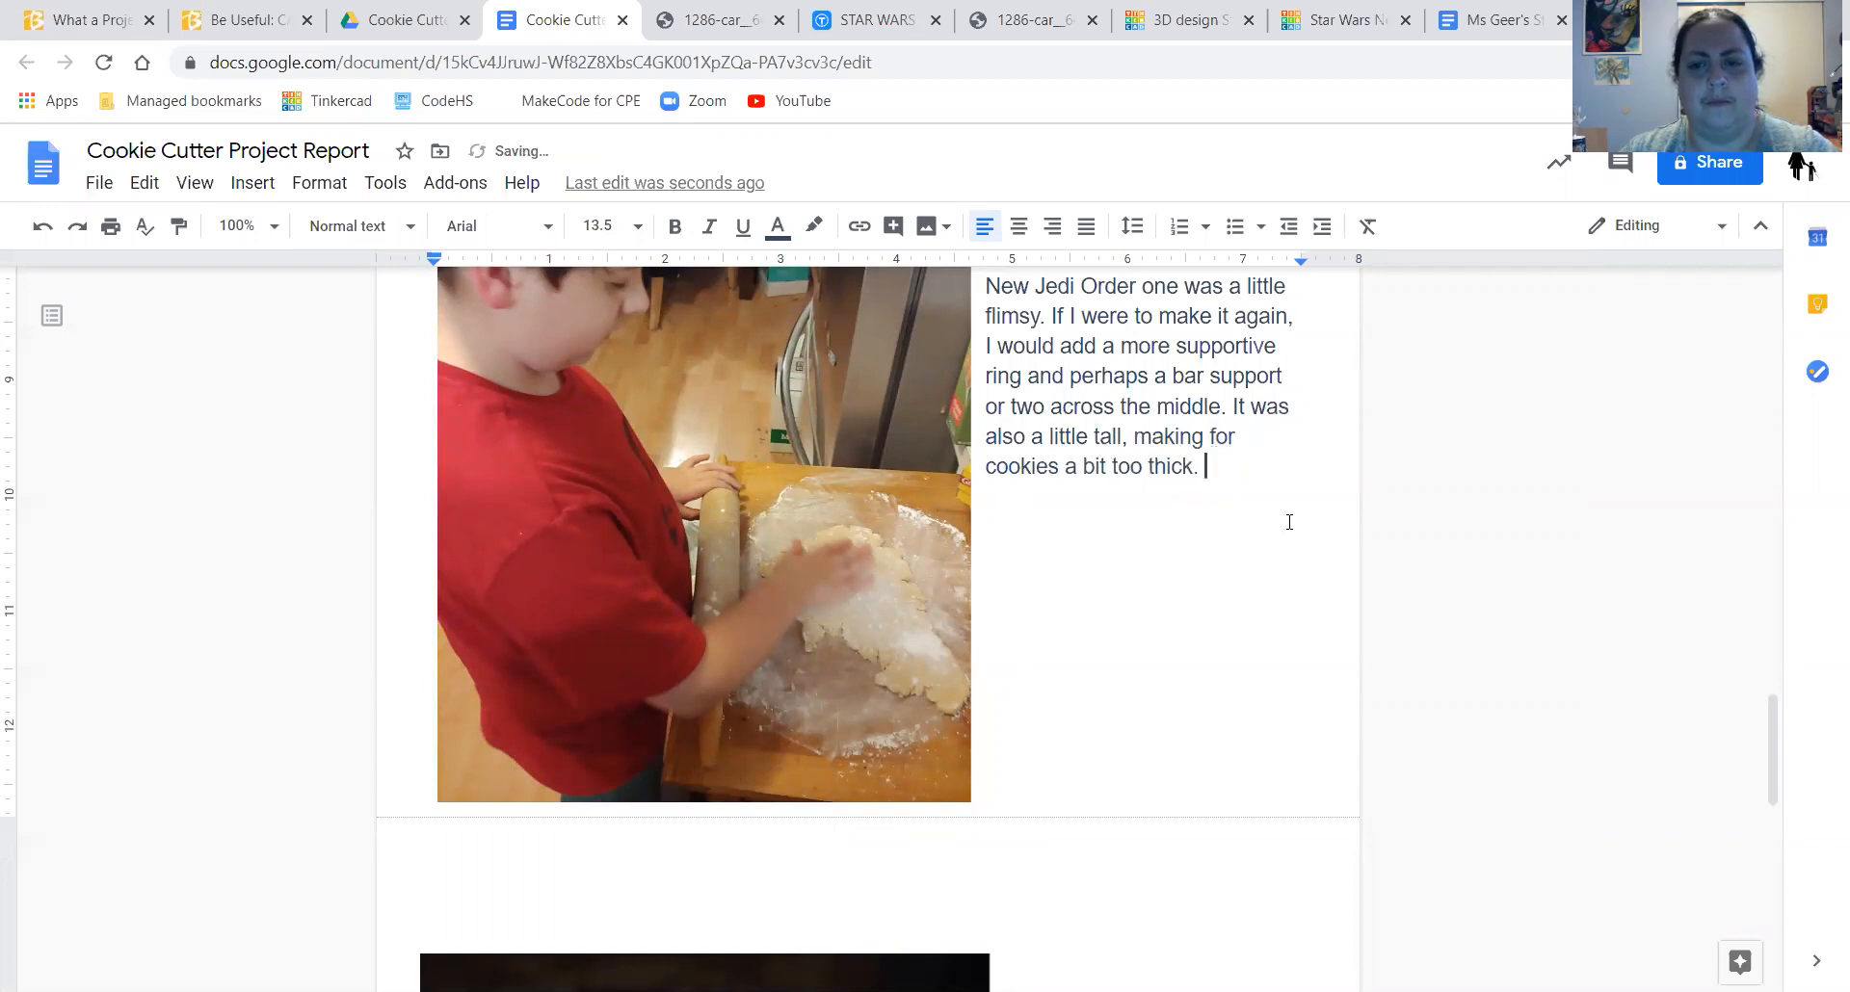
# - Move the baked-cookies photo to the left margin at the top of the last page and set it to wrap text
pyautogui.scroll(15, 1228, 663)
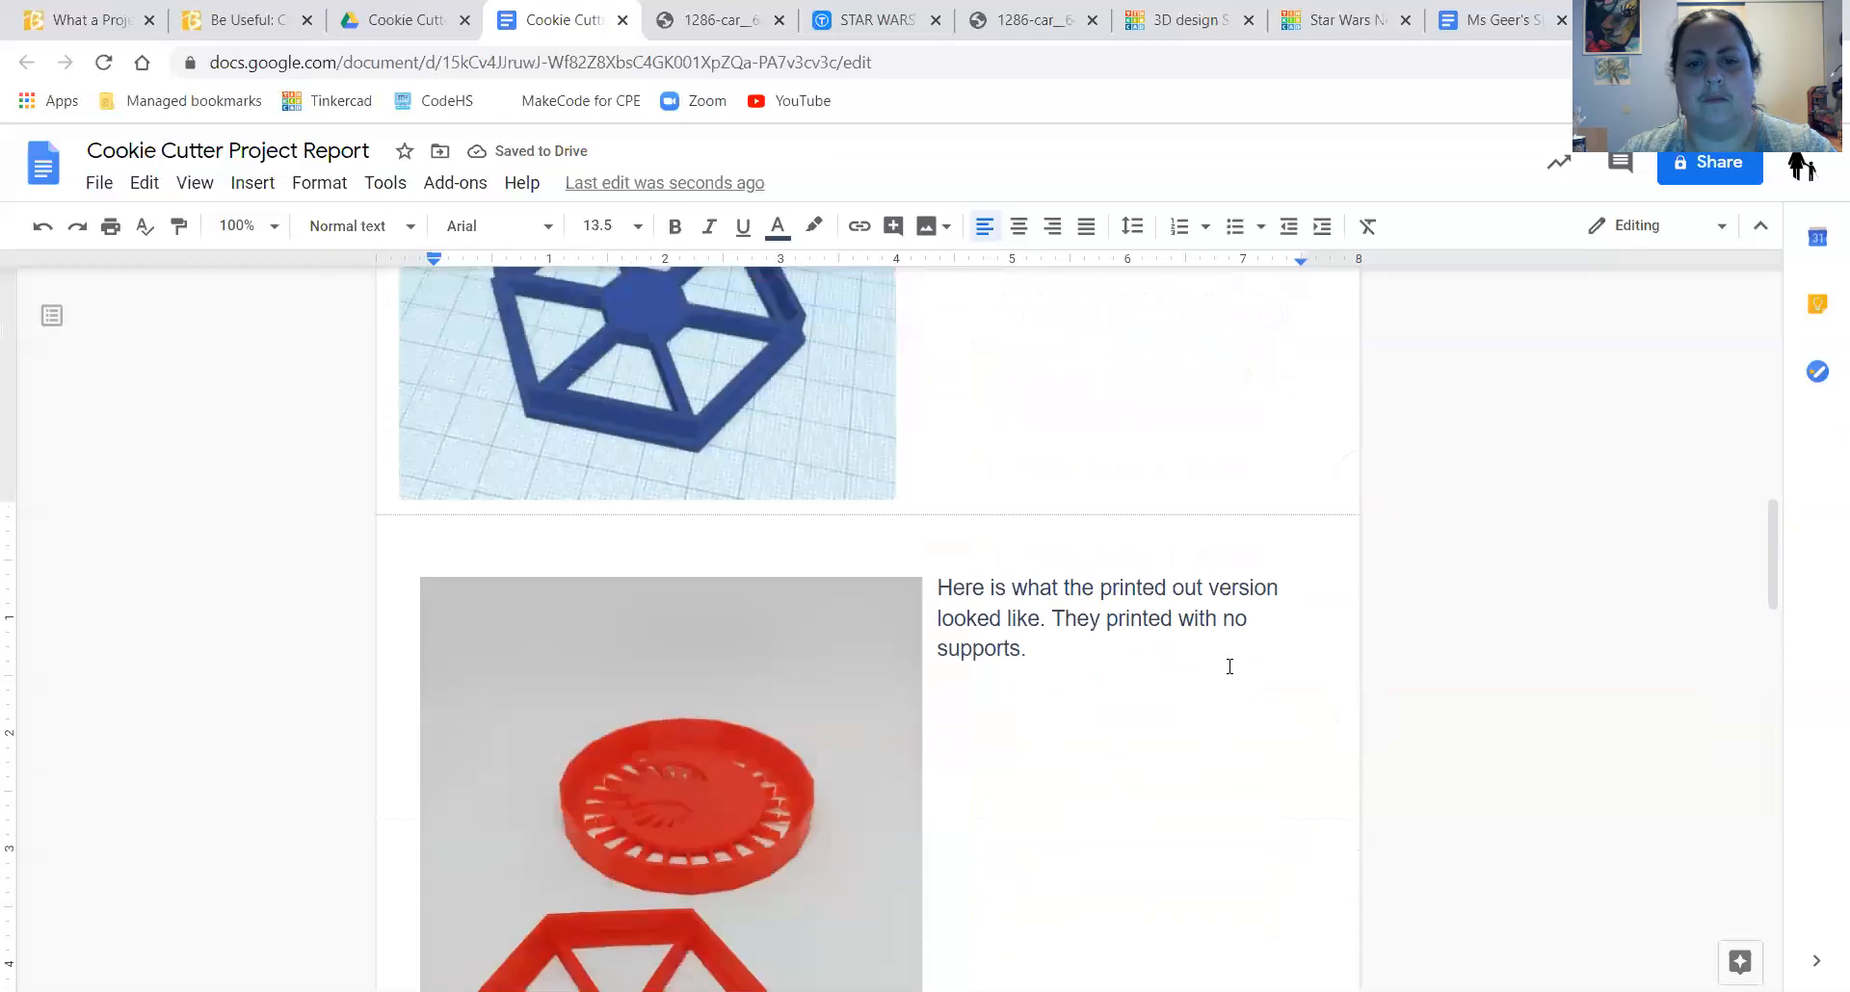
pyautogui.scroll(-5, 1229, 667)
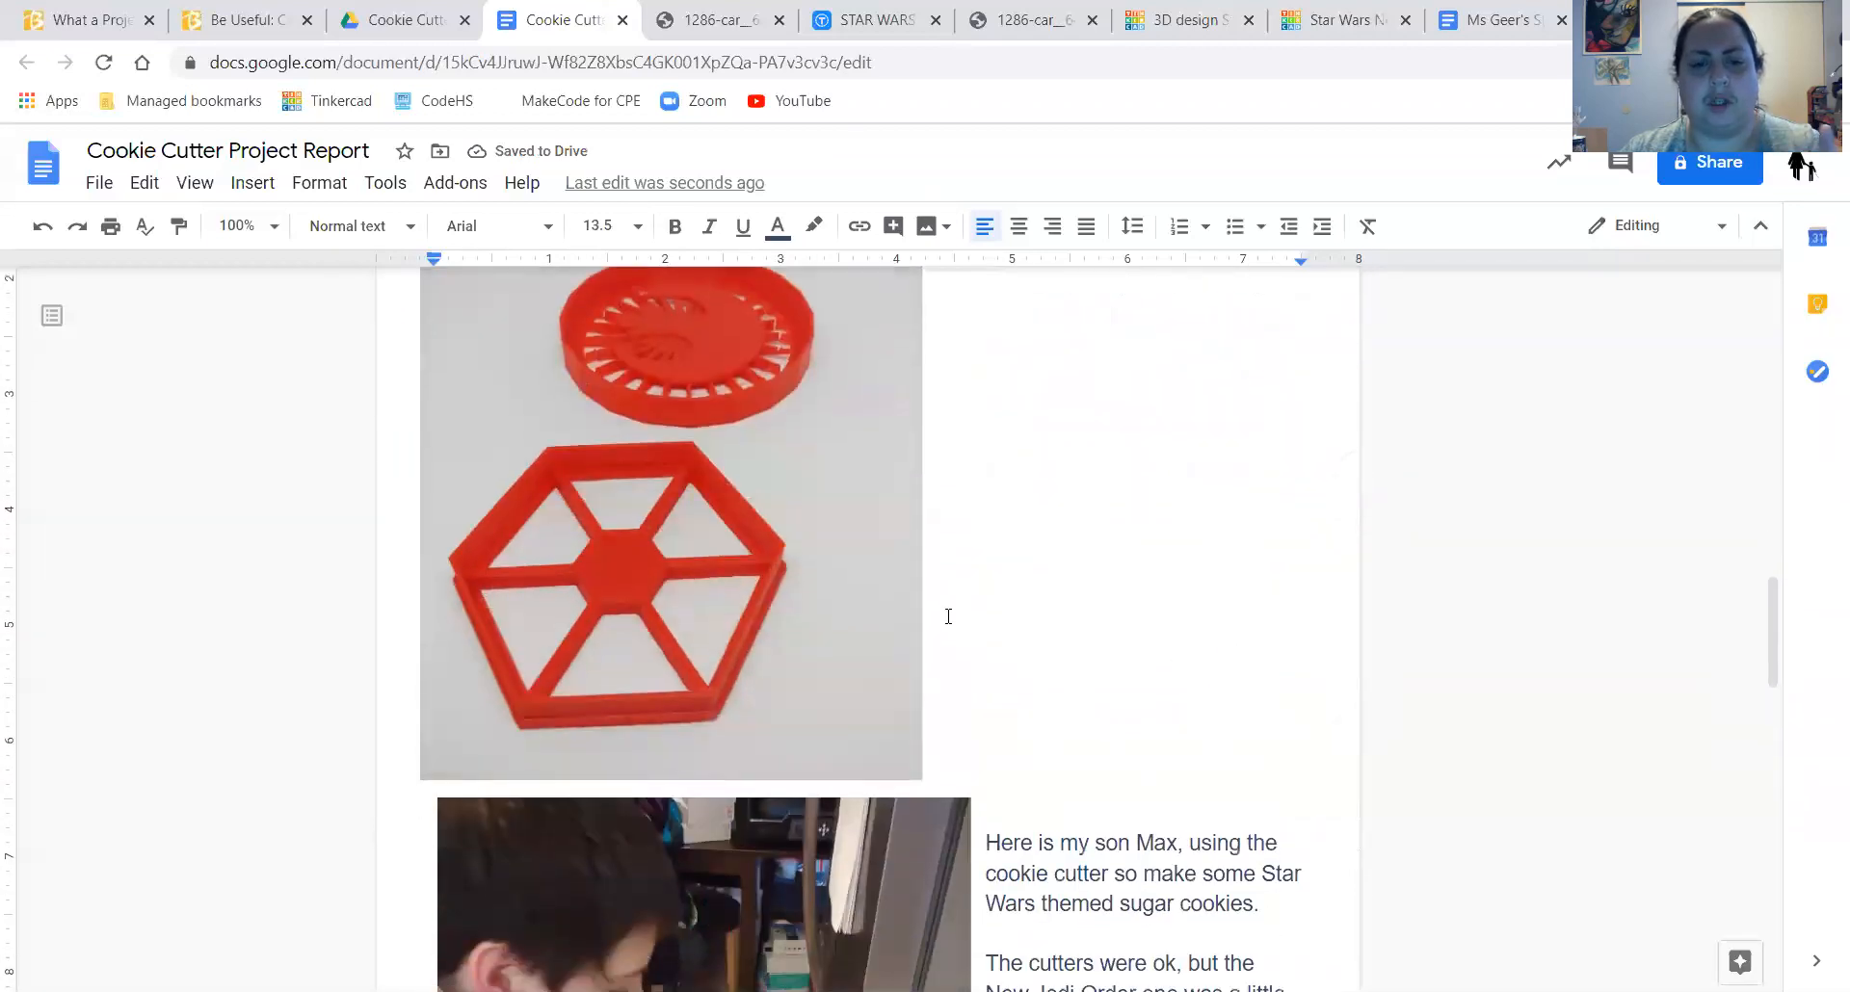
pyautogui.scroll(-8, 948, 617)
pyautogui.scroll(-7, 829, 637)
pyautogui.scroll(4, 809, 617)
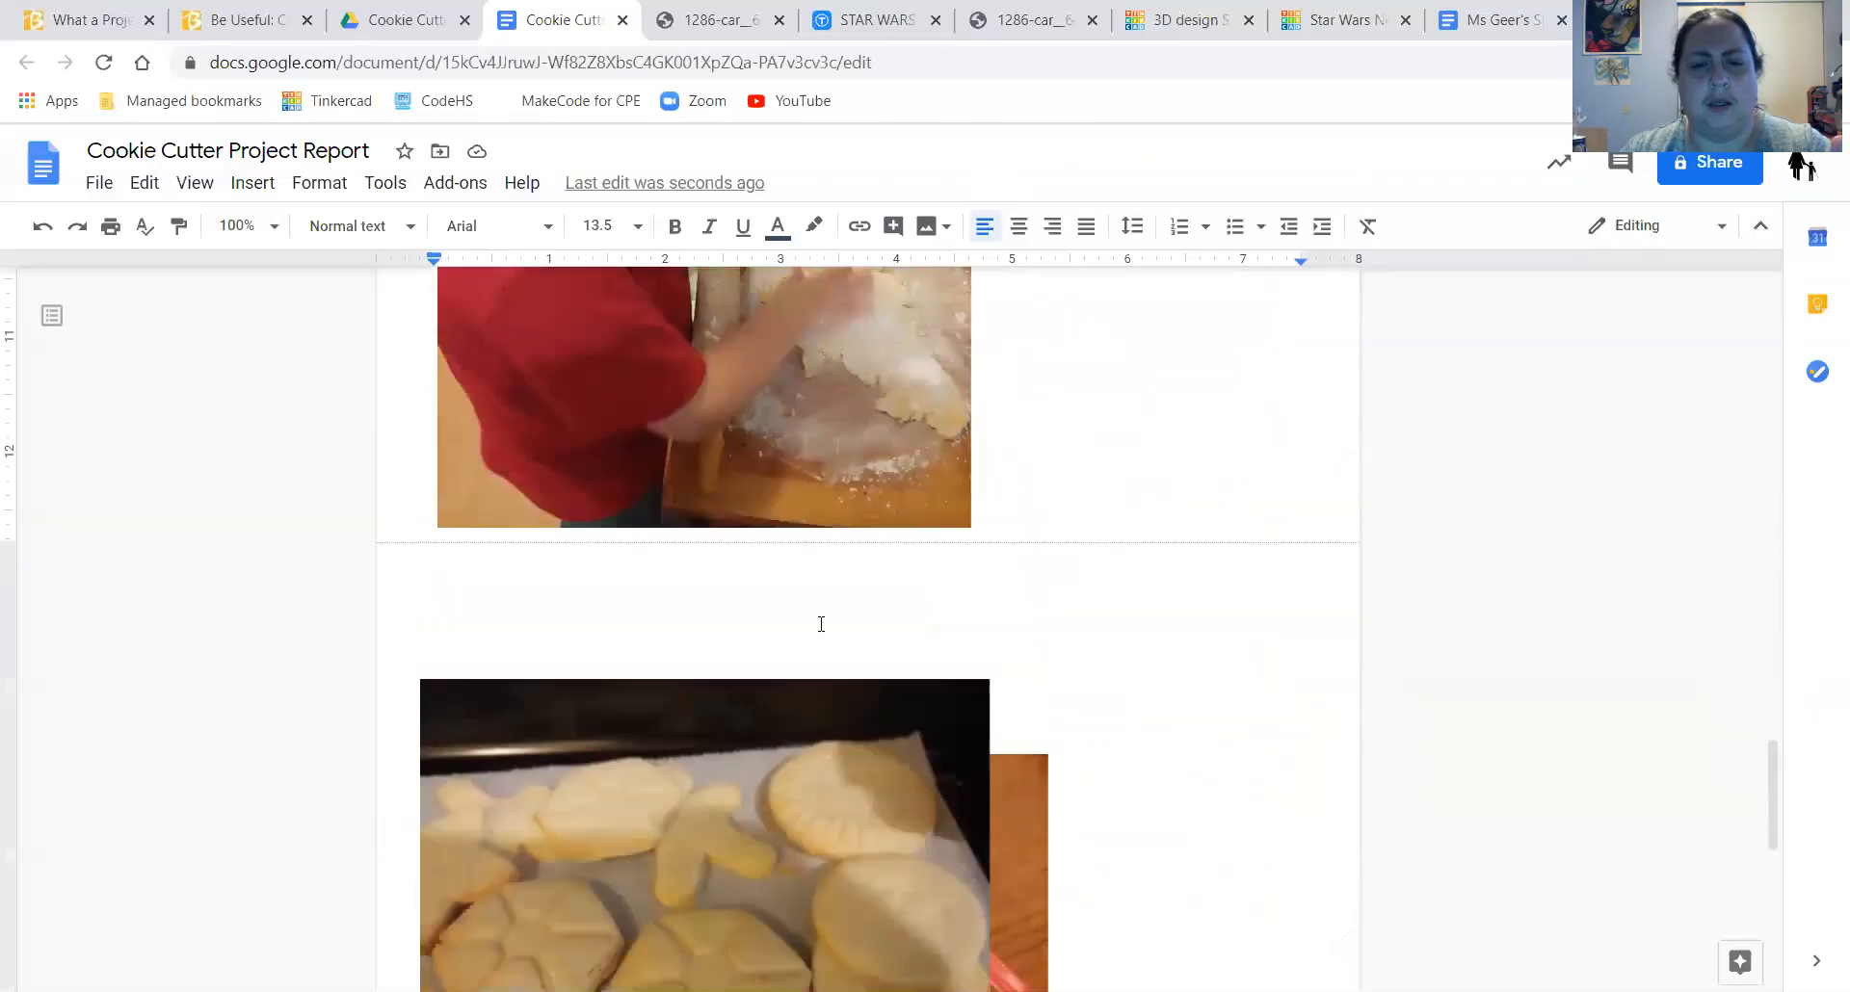
pyautogui.moveTo(827, 784); pyautogui.dragTo(838, 510)
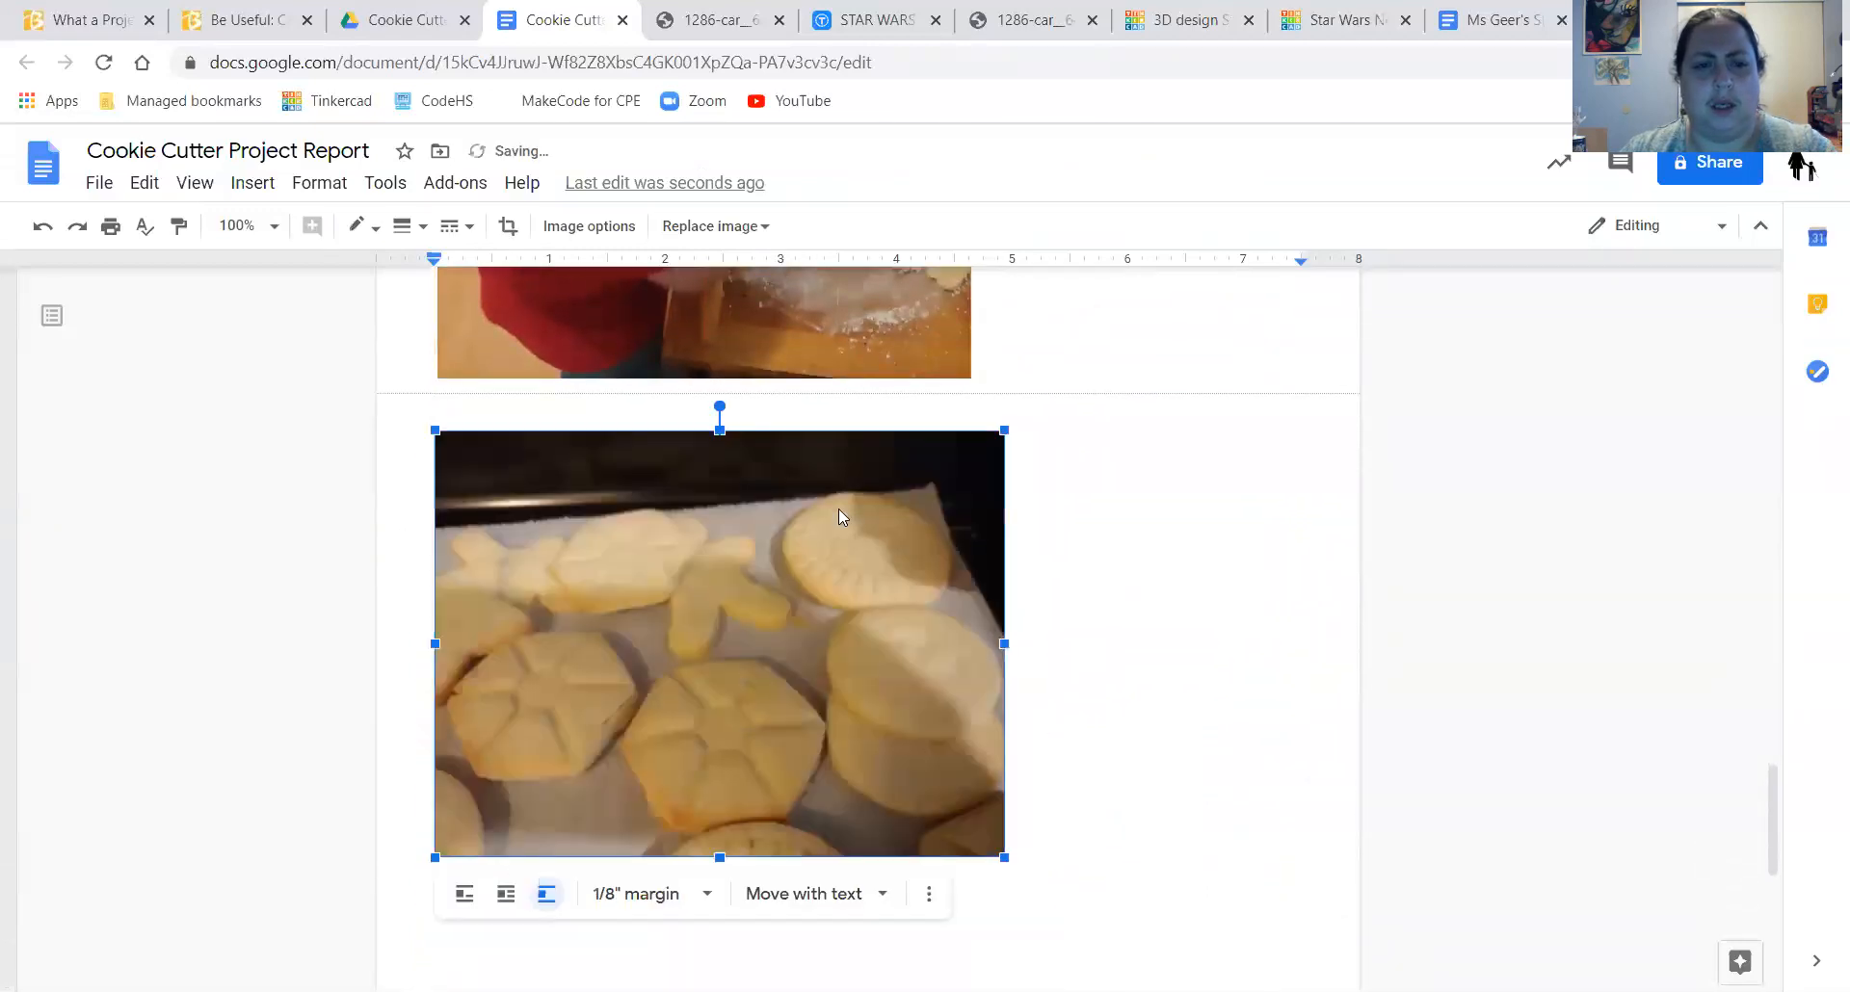
pyautogui.click(1177, 568)
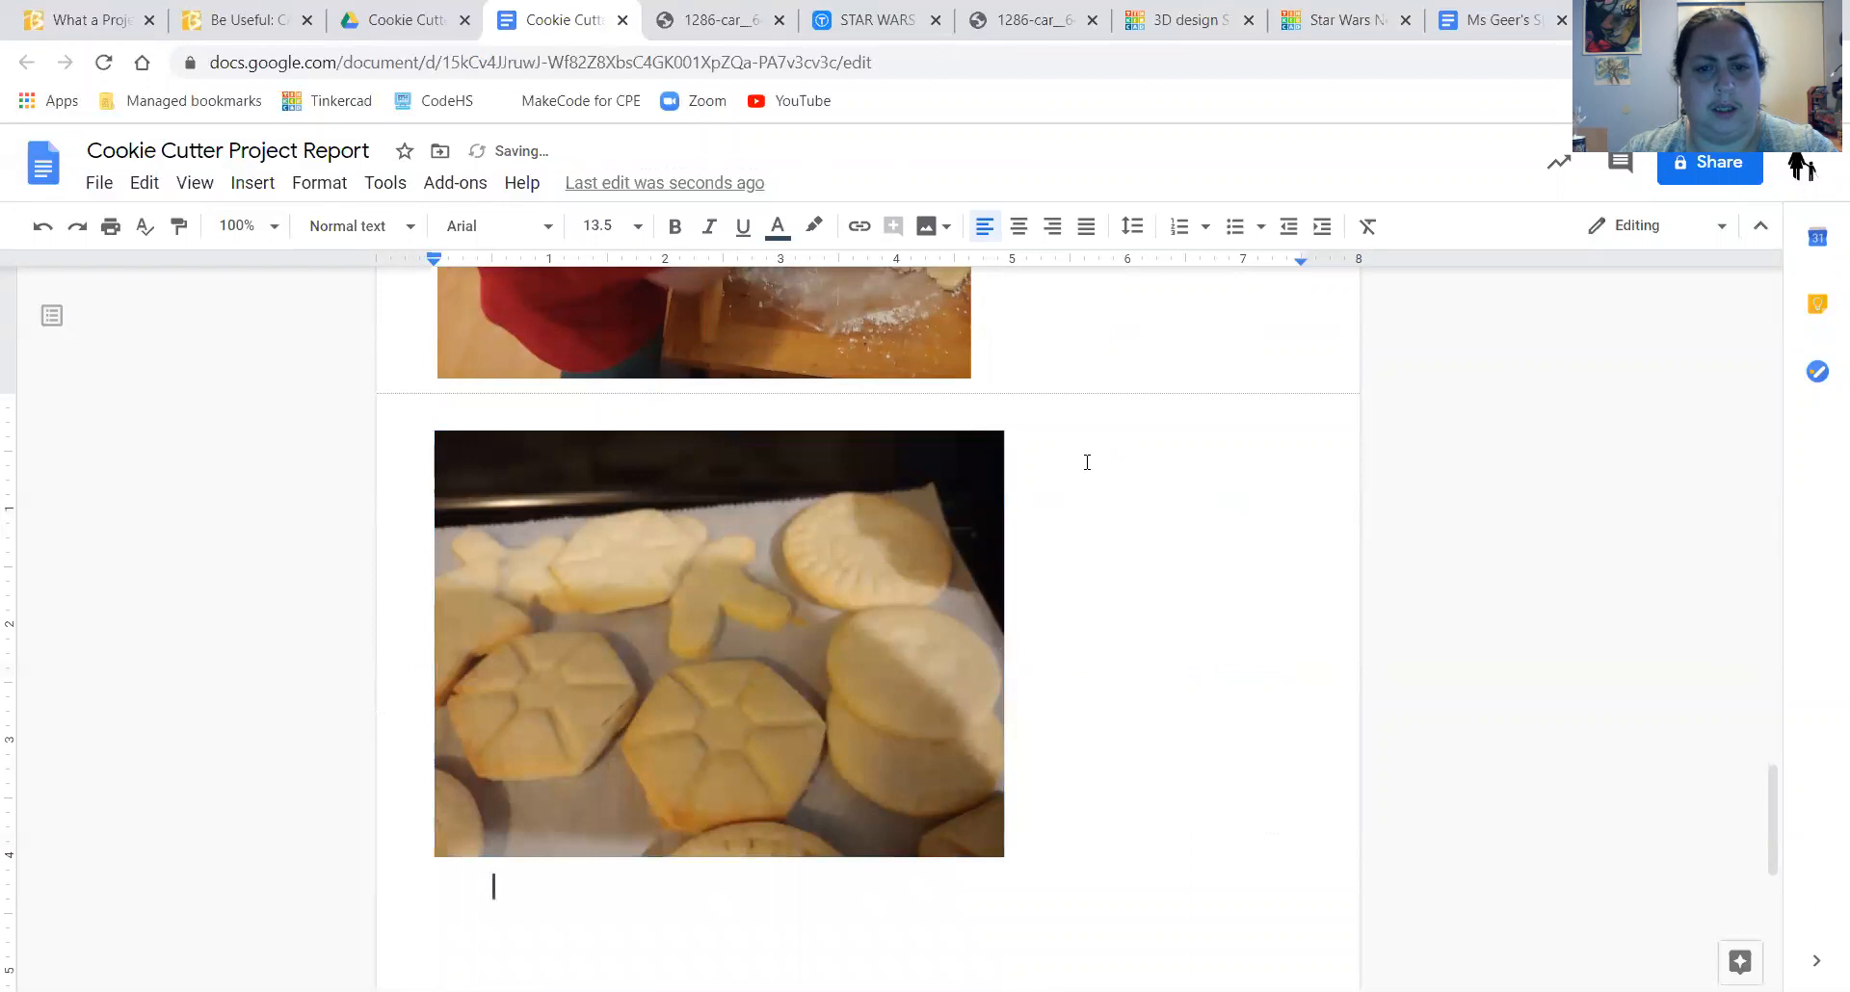
pyautogui.click(809, 664)
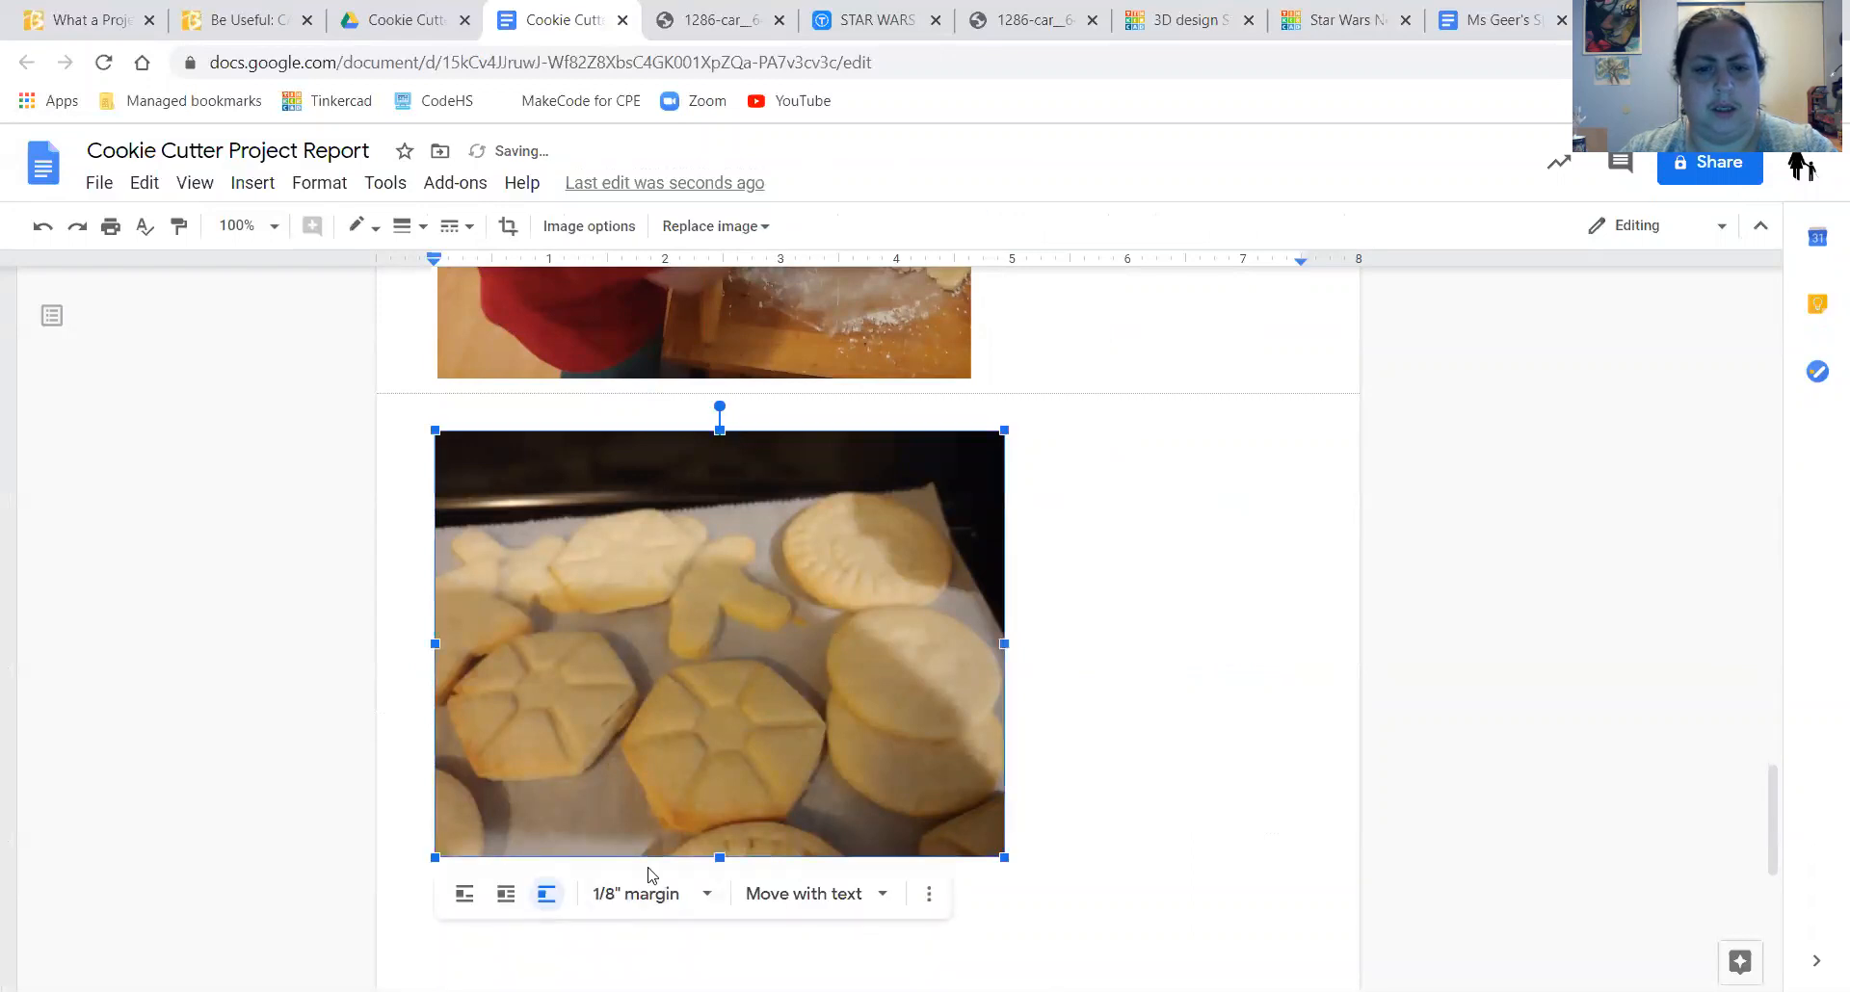
pyautogui.click(506, 894)
pyautogui.click(1088, 499)
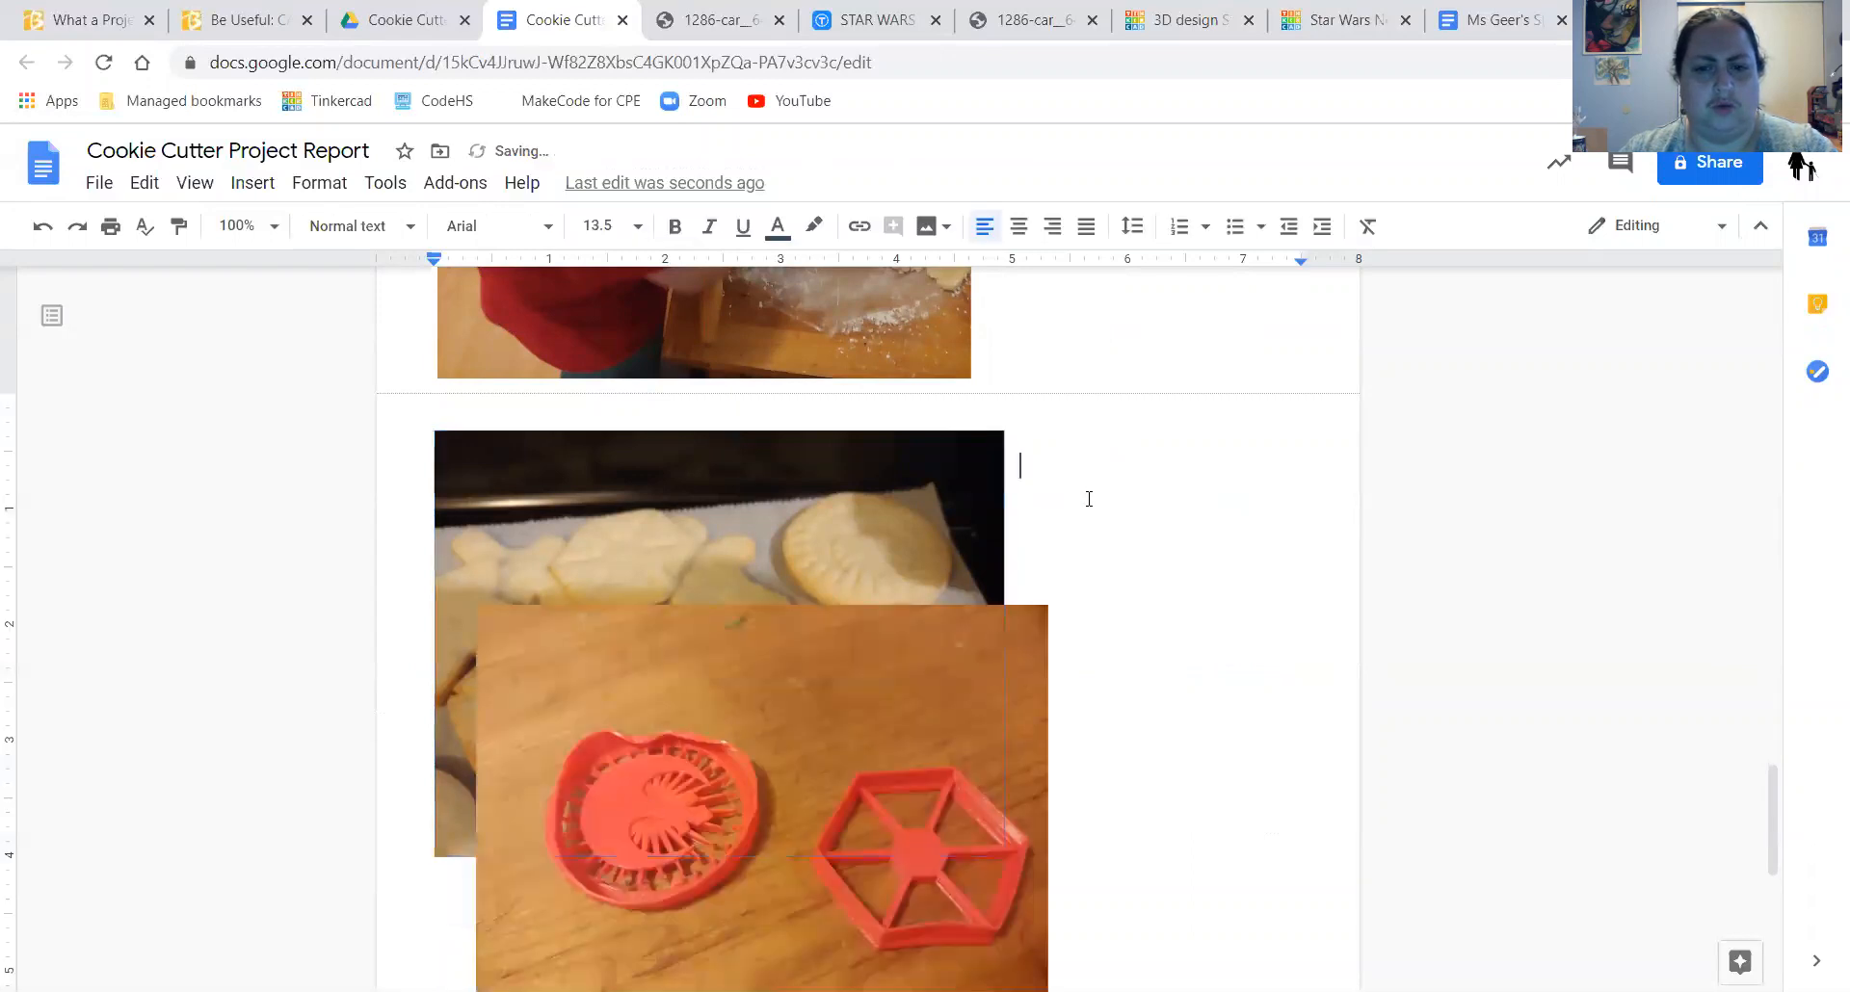
# - Write the caption "Here are the cookie made with the cookie cutters." beside the baked-cookies photo
pyautogui.write('Here a')
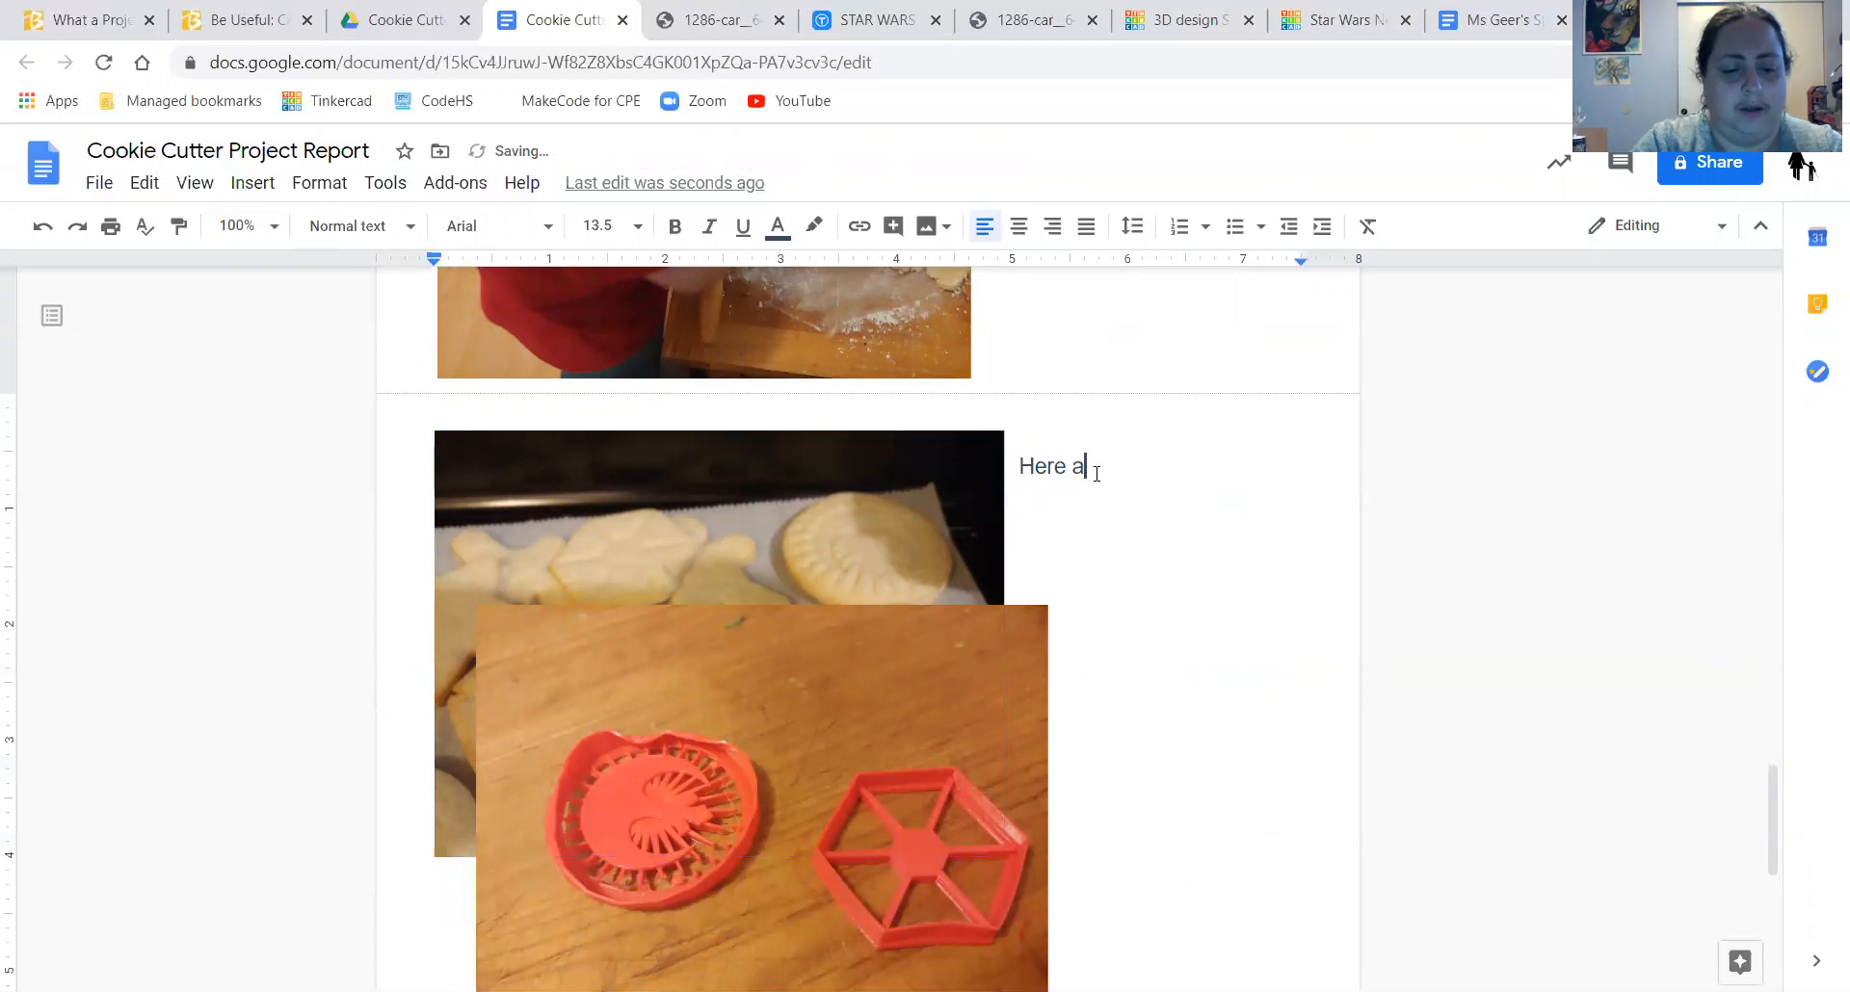
pyautogui.write('re the cookie')
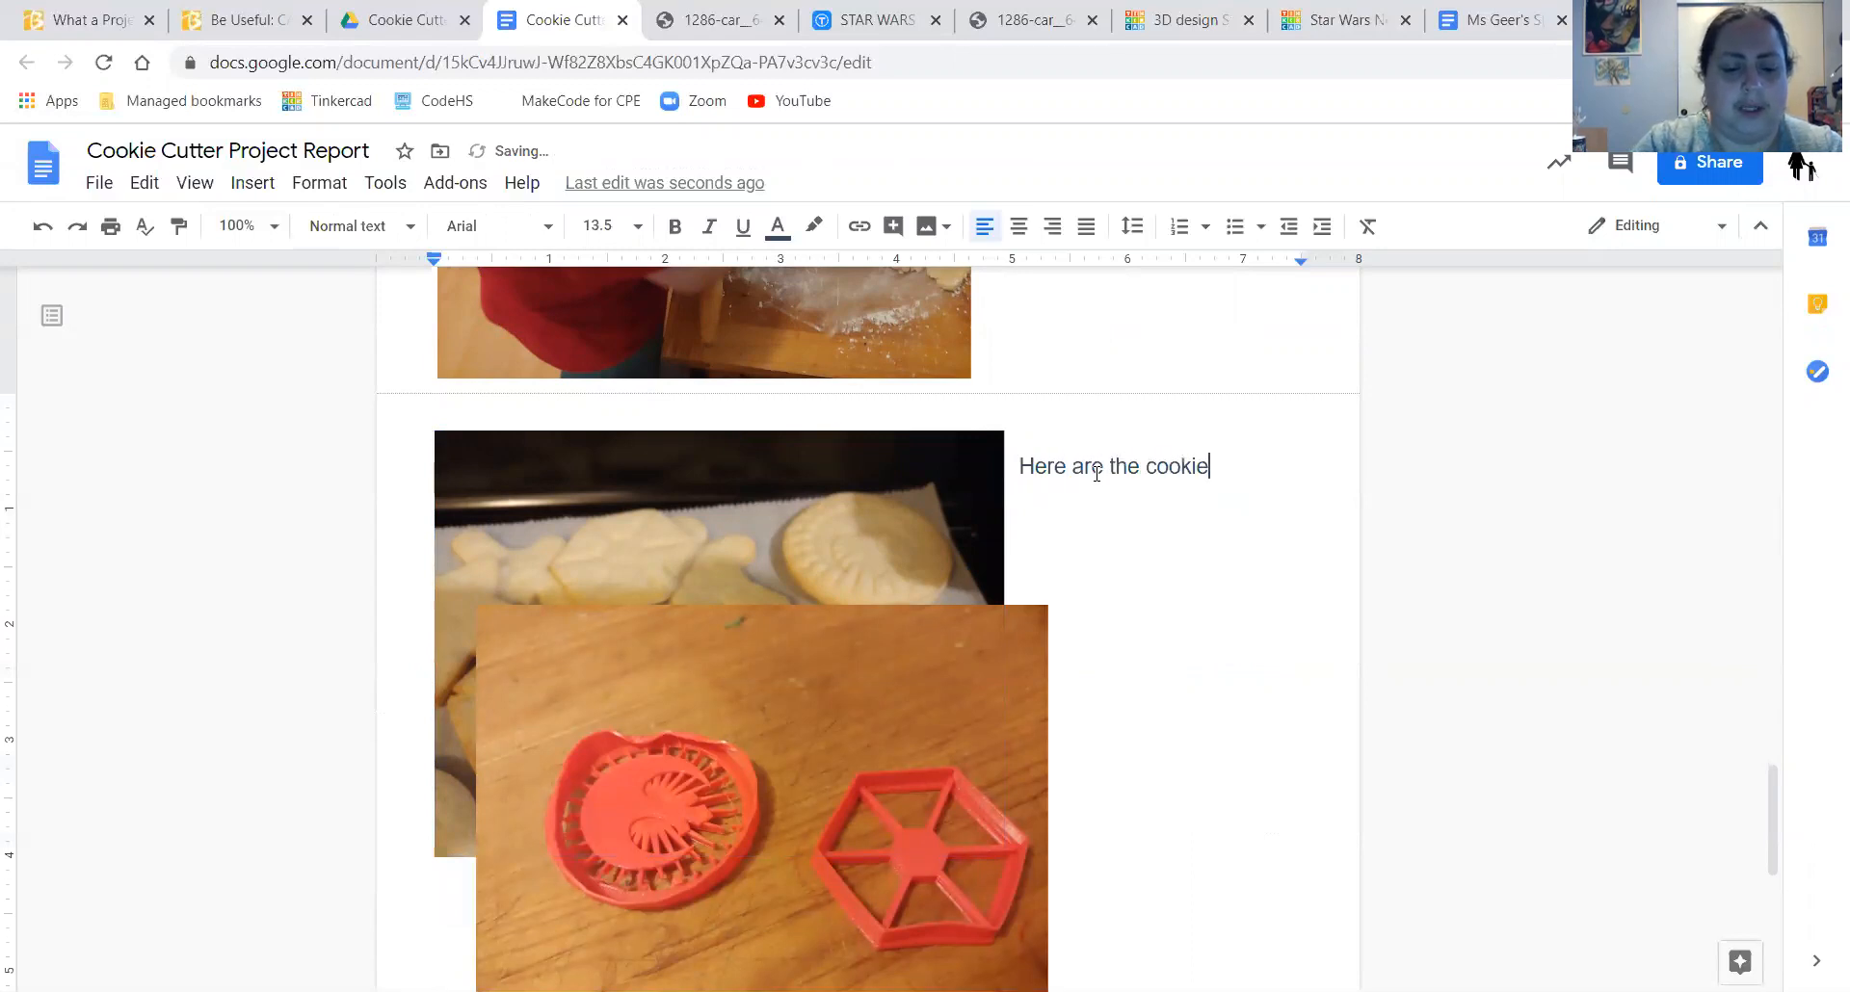
pyautogui.write(' made wi')
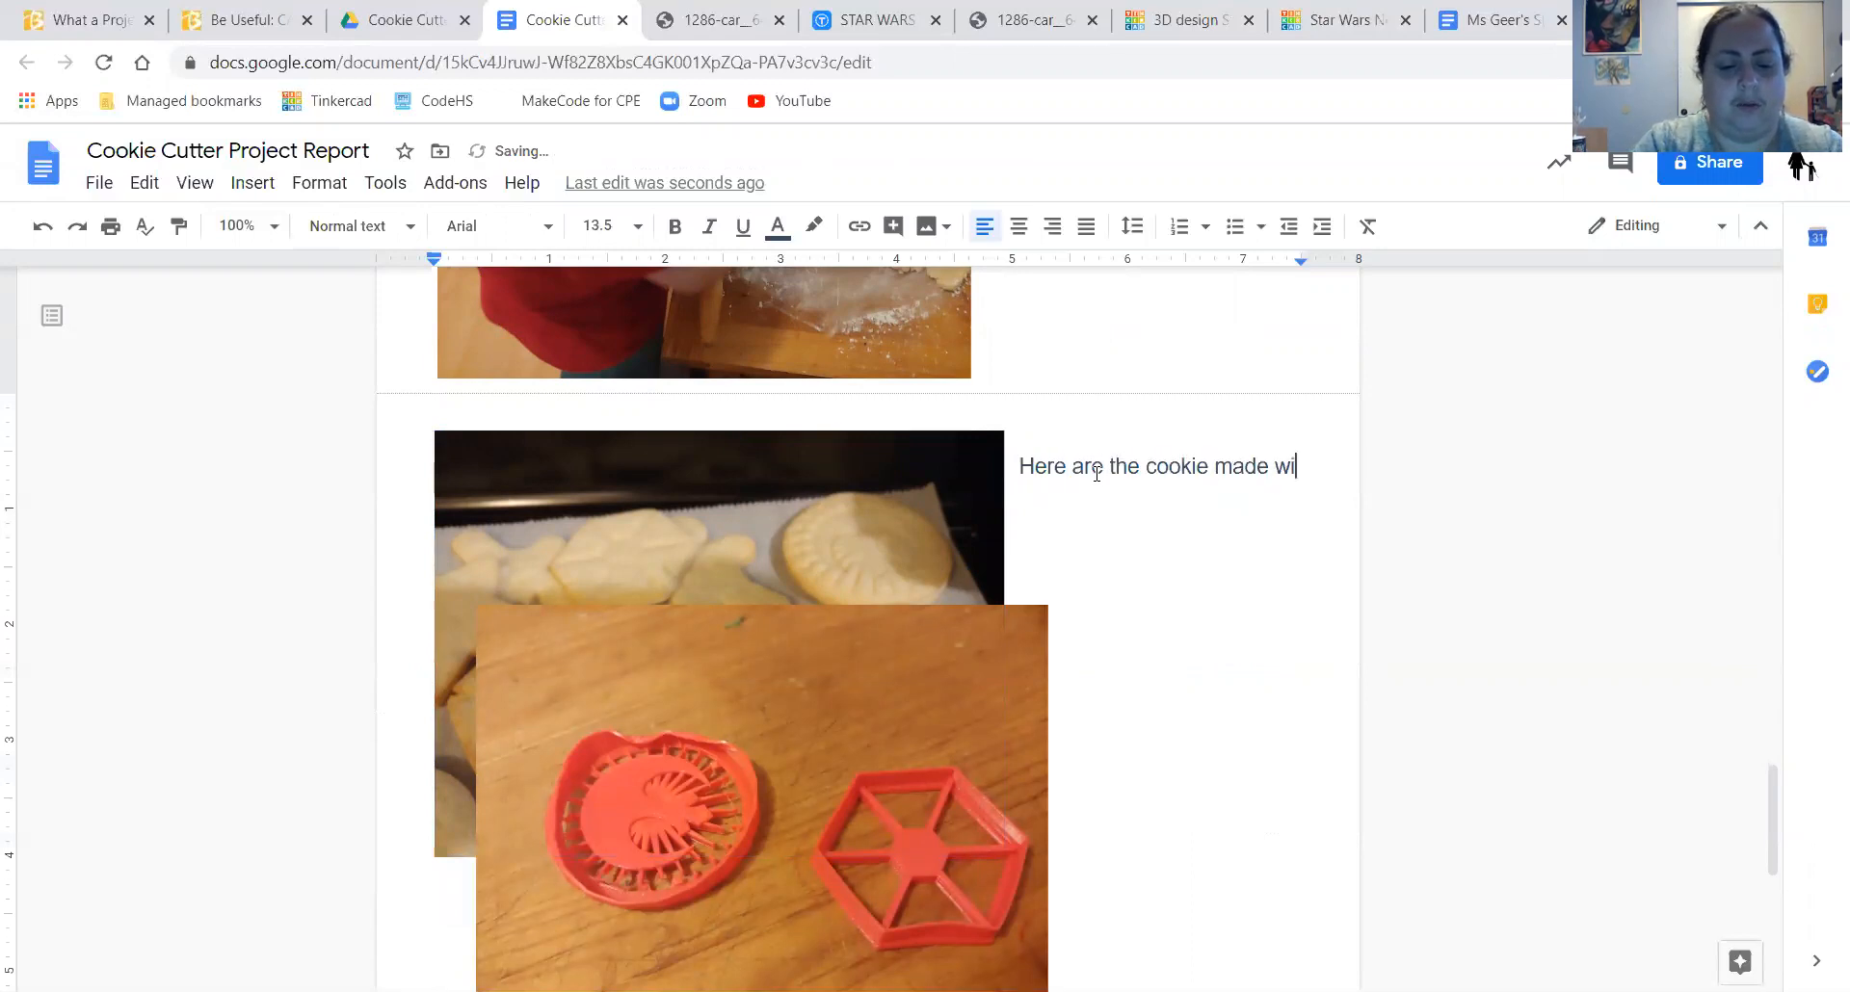
pyautogui.write('th the cook')
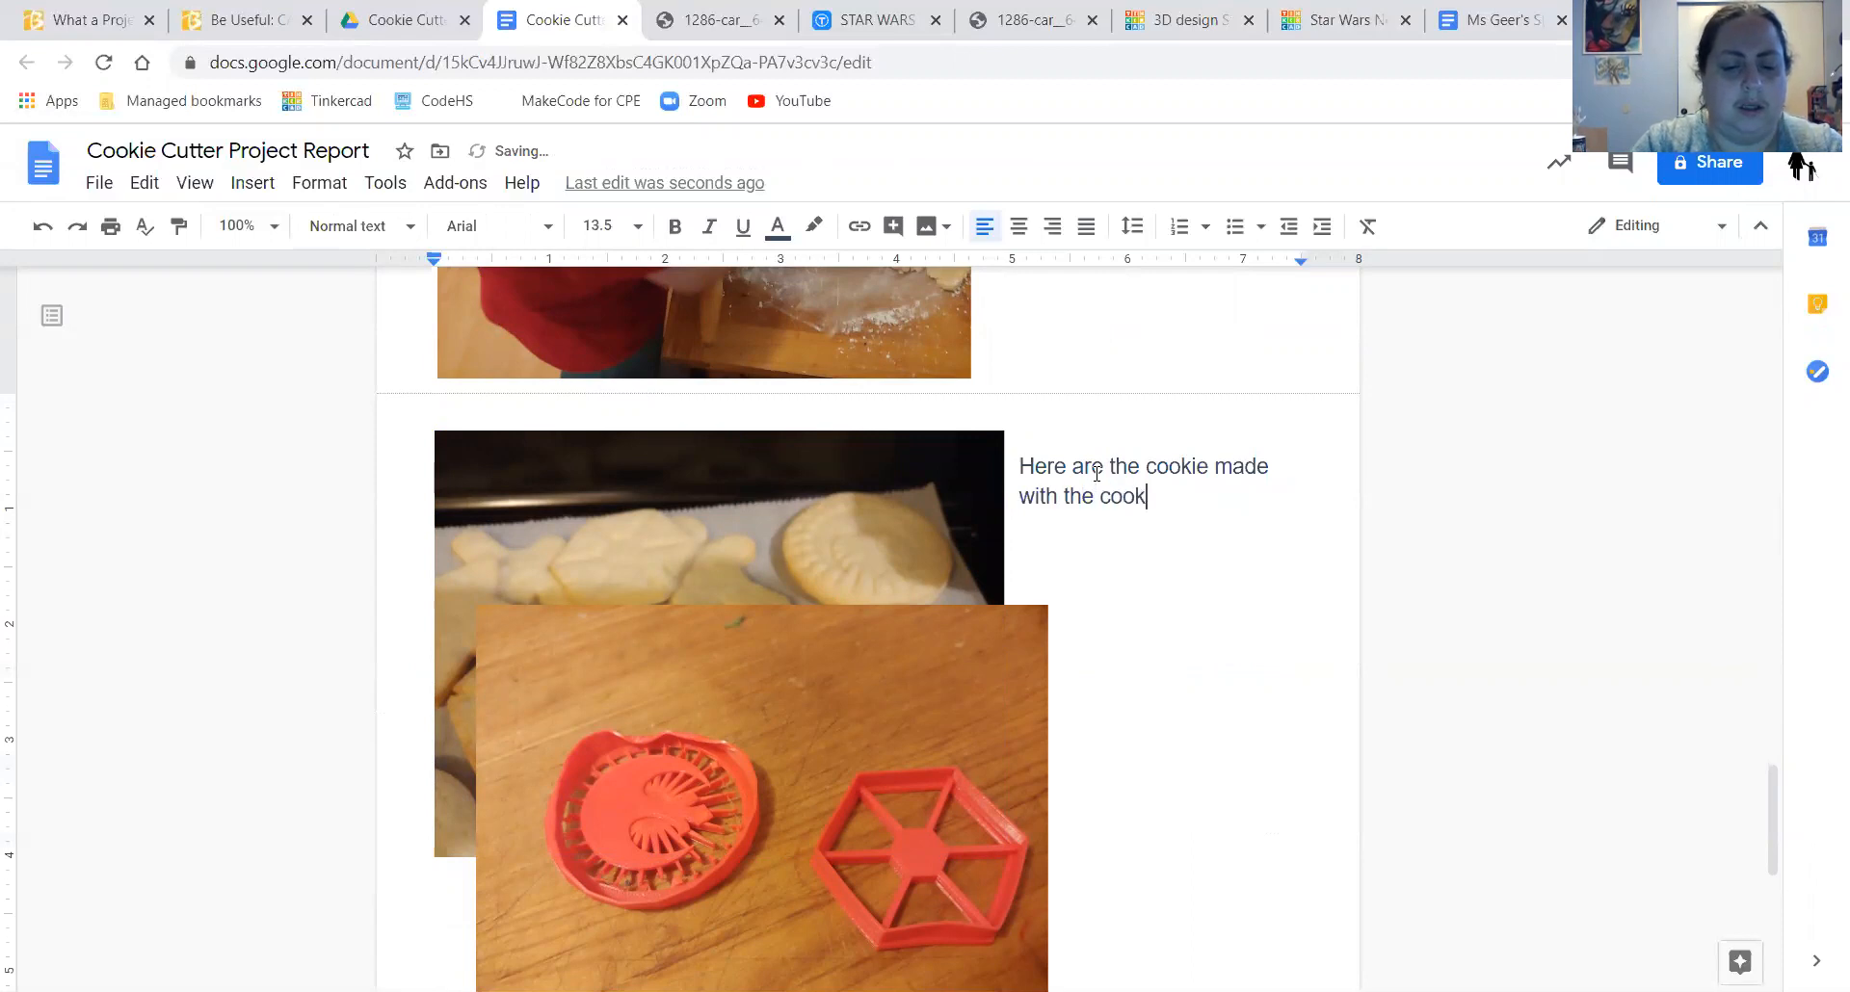
pyautogui.write('ie cutters.')
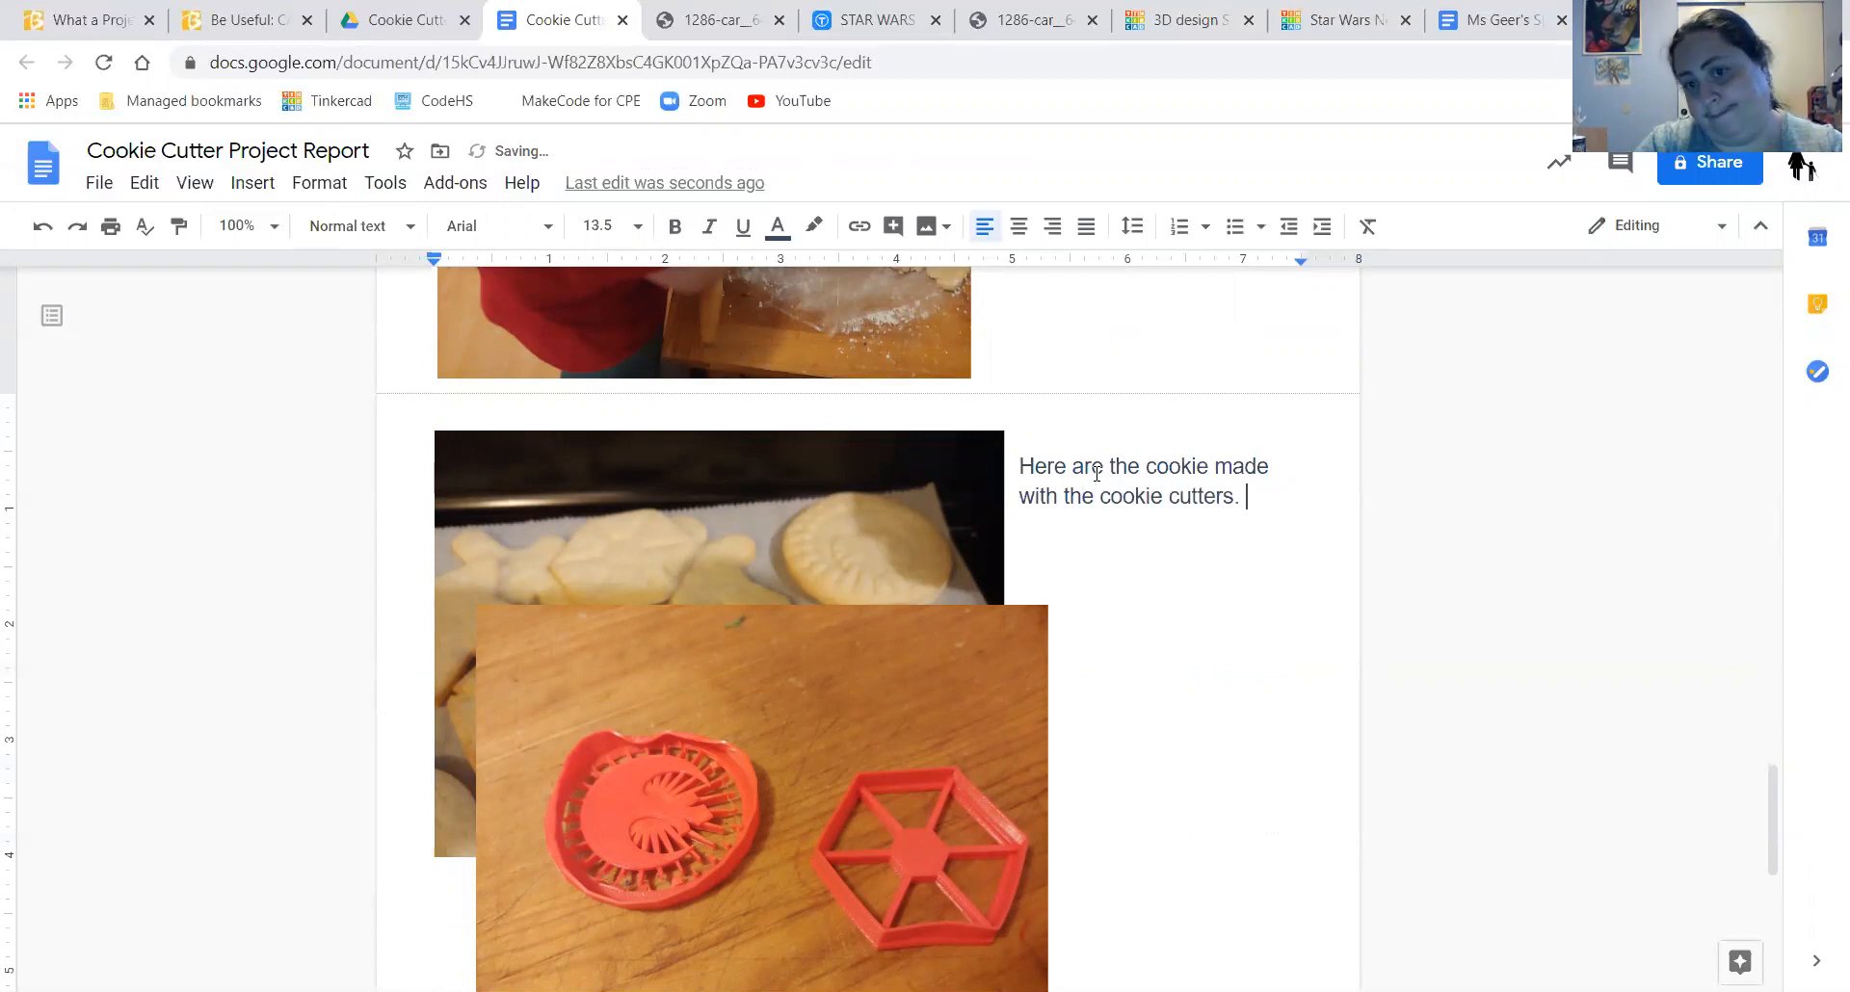
# - Move the cutters-on-table photo below the baked-cookies photo, aligned with the left margin
pyautogui.scroll(-3, 877, 578)
pyautogui.moveTo(867, 587); pyautogui.dragTo(866, 923)
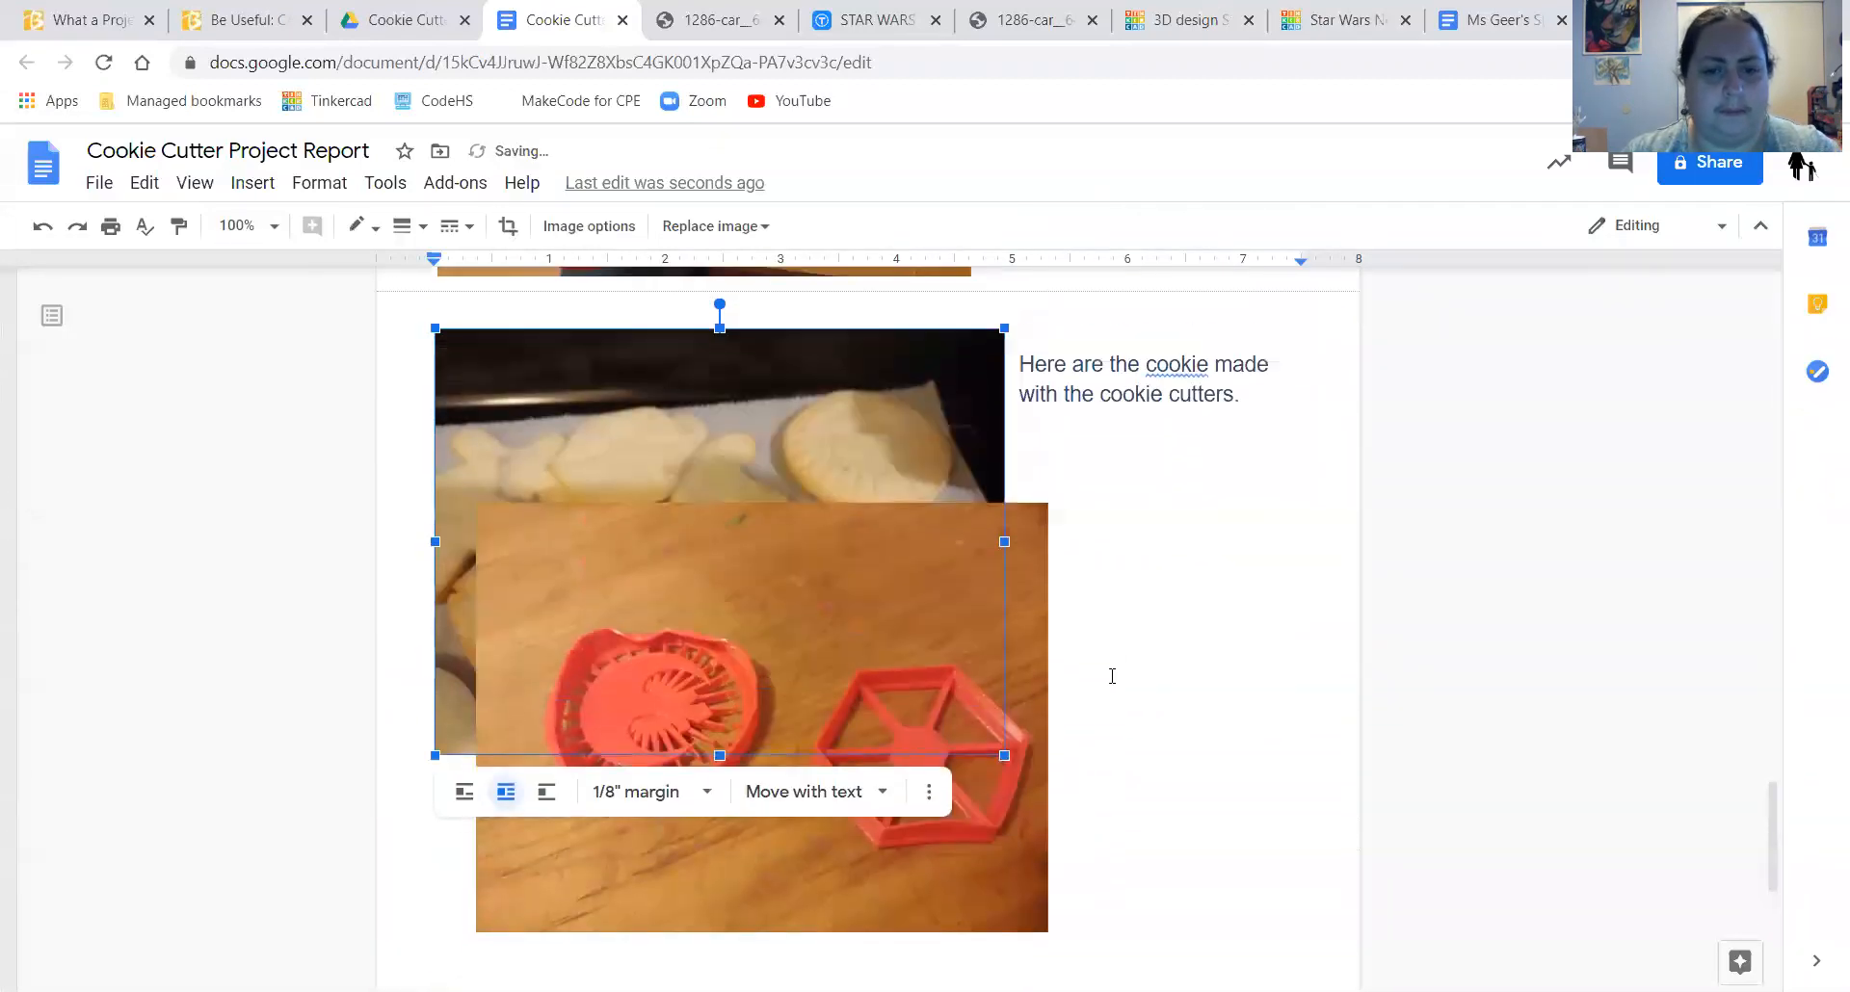
pyautogui.click(1139, 696)
pyautogui.click(1009, 804)
pyautogui.scroll(-3, 1025, 779)
pyautogui.moveTo(816, 514); pyautogui.dragTo(770, 723)
pyautogui.click(1171, 653)
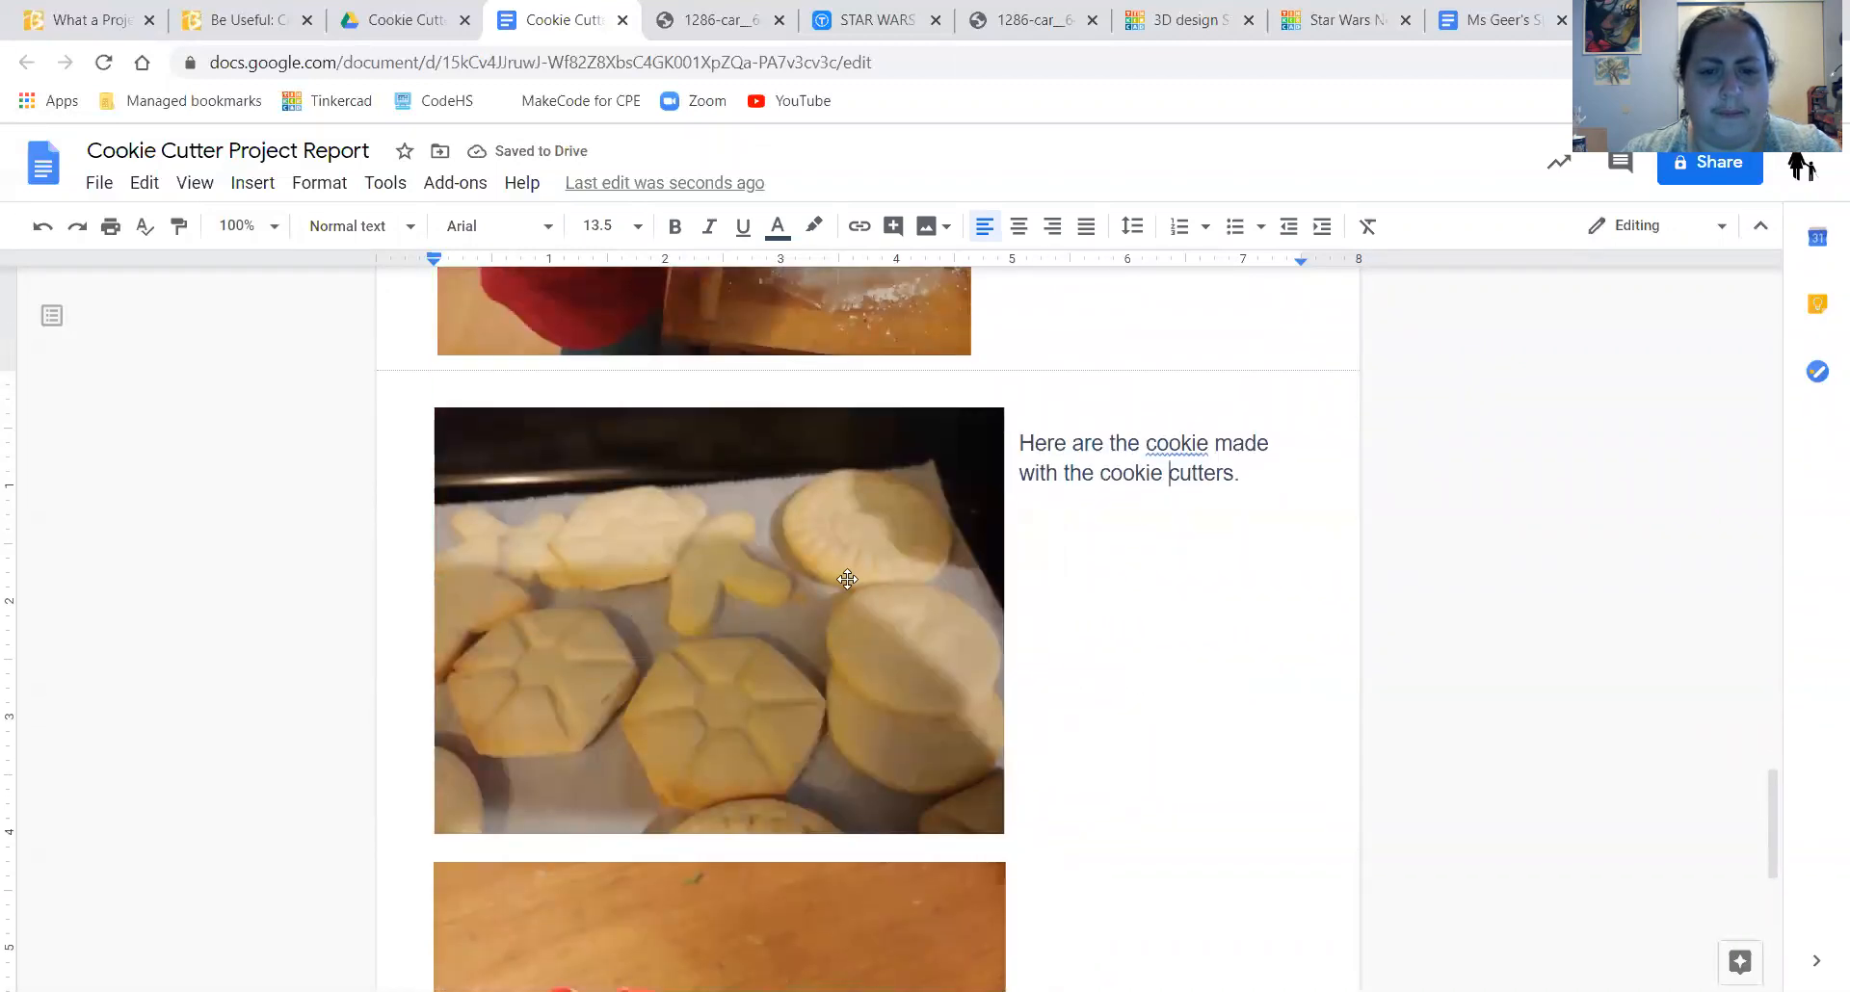
# - Start a new paragraph under the baked-cookies caption and correct "cookie made" to "cookies made" in its first sentence
pyautogui.click(1254, 472)
pyautogui.press('Return')
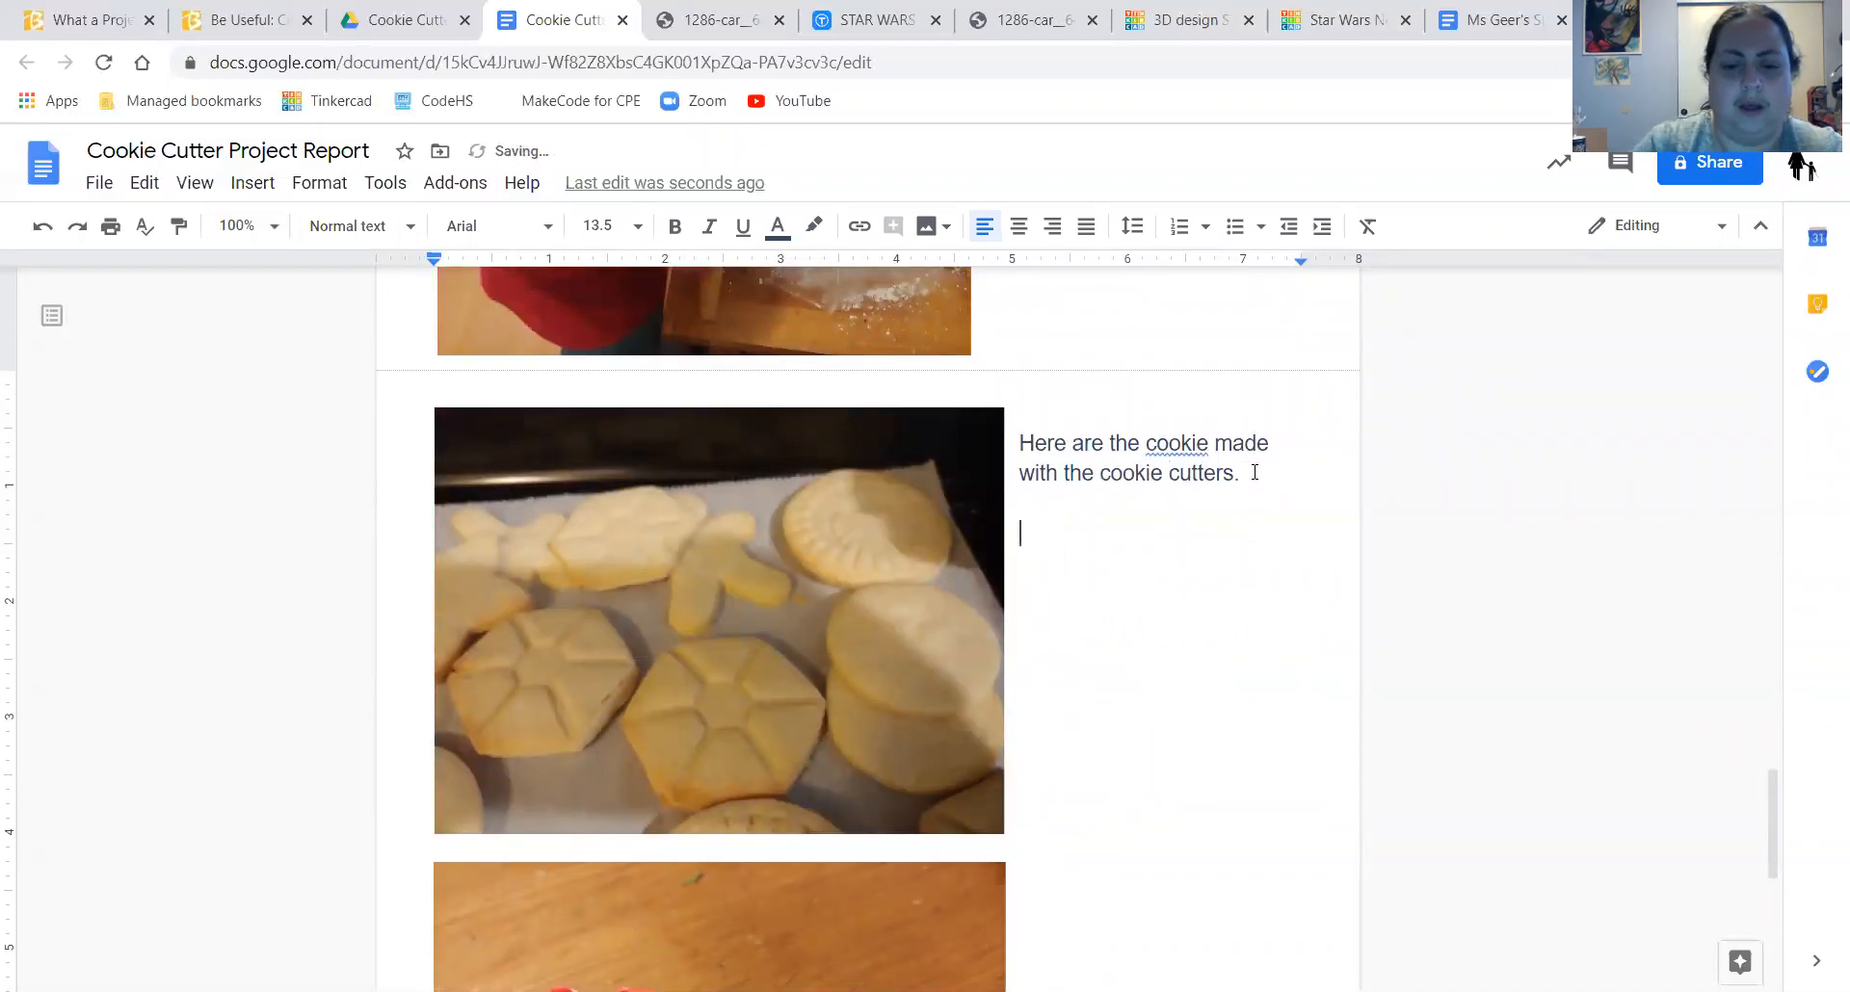
pyautogui.click(1214, 443)
pyautogui.write('s')
# - Write "You can see that the separatists ones came out a lot better than the New Order ones." as the caption's second paragraph
pyautogui.click(1223, 525)
pyautogui.write('You can see ')
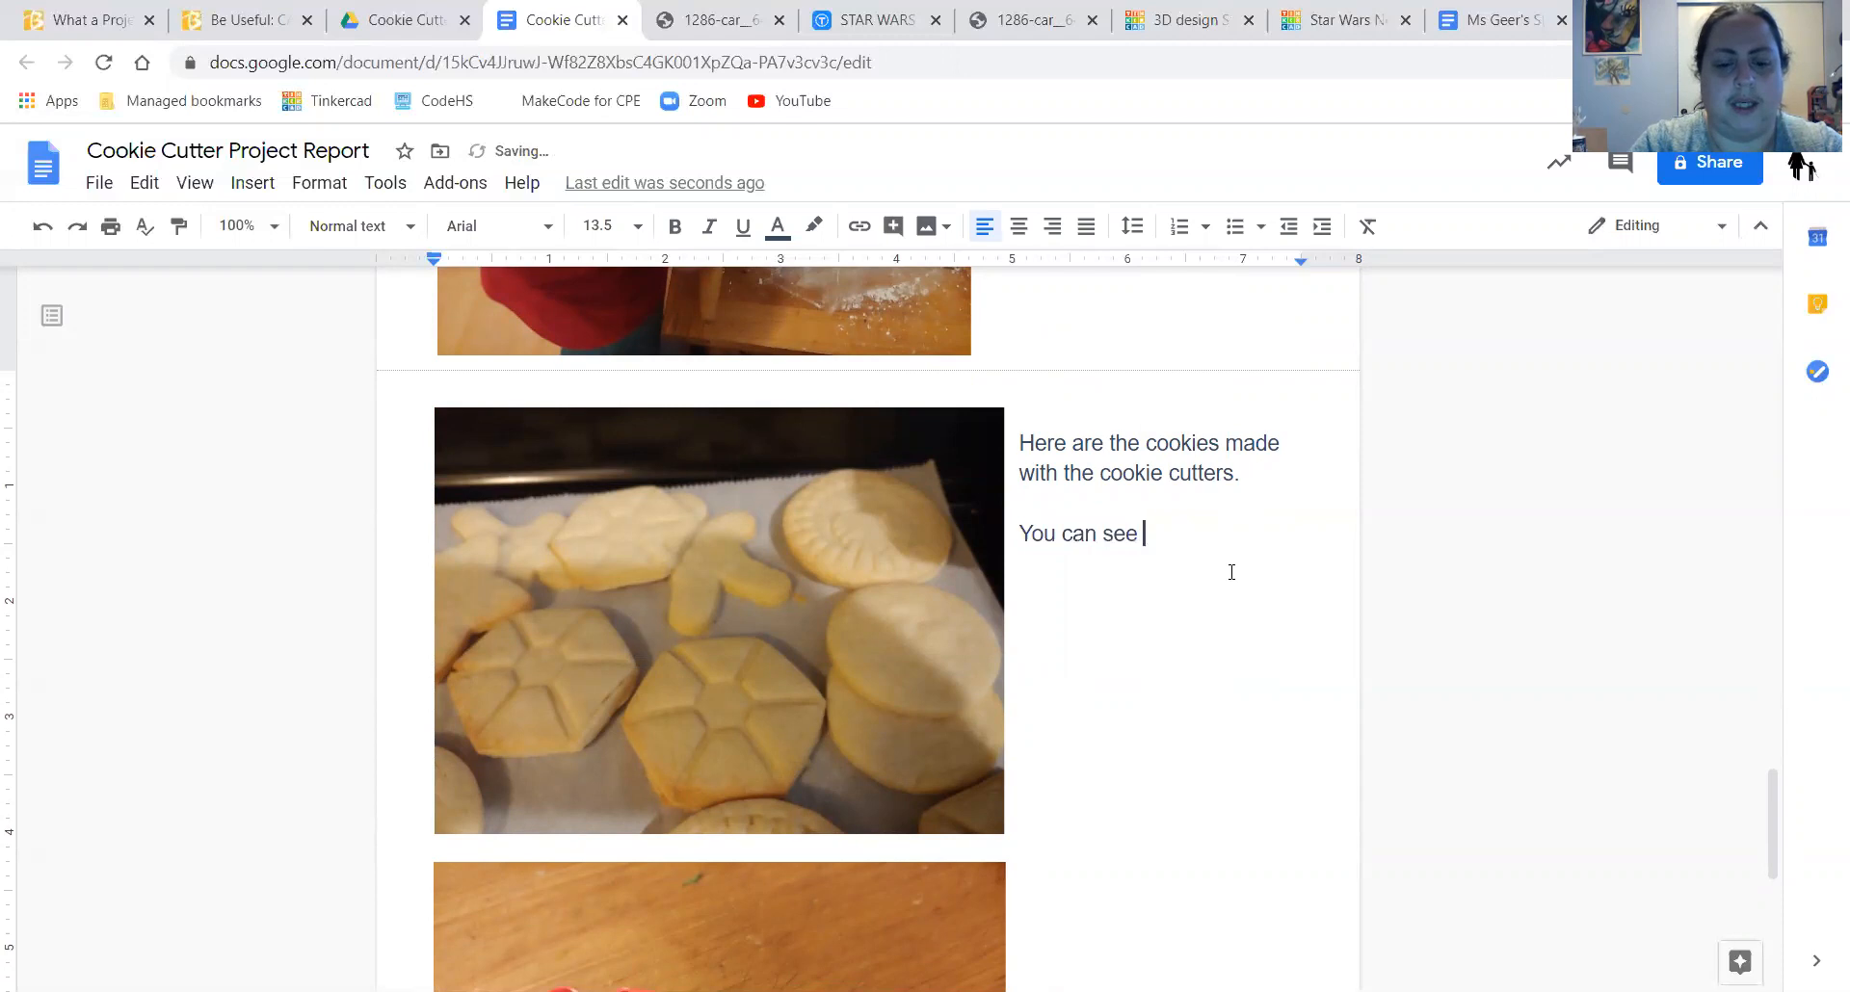
pyautogui.write('that the separatis')
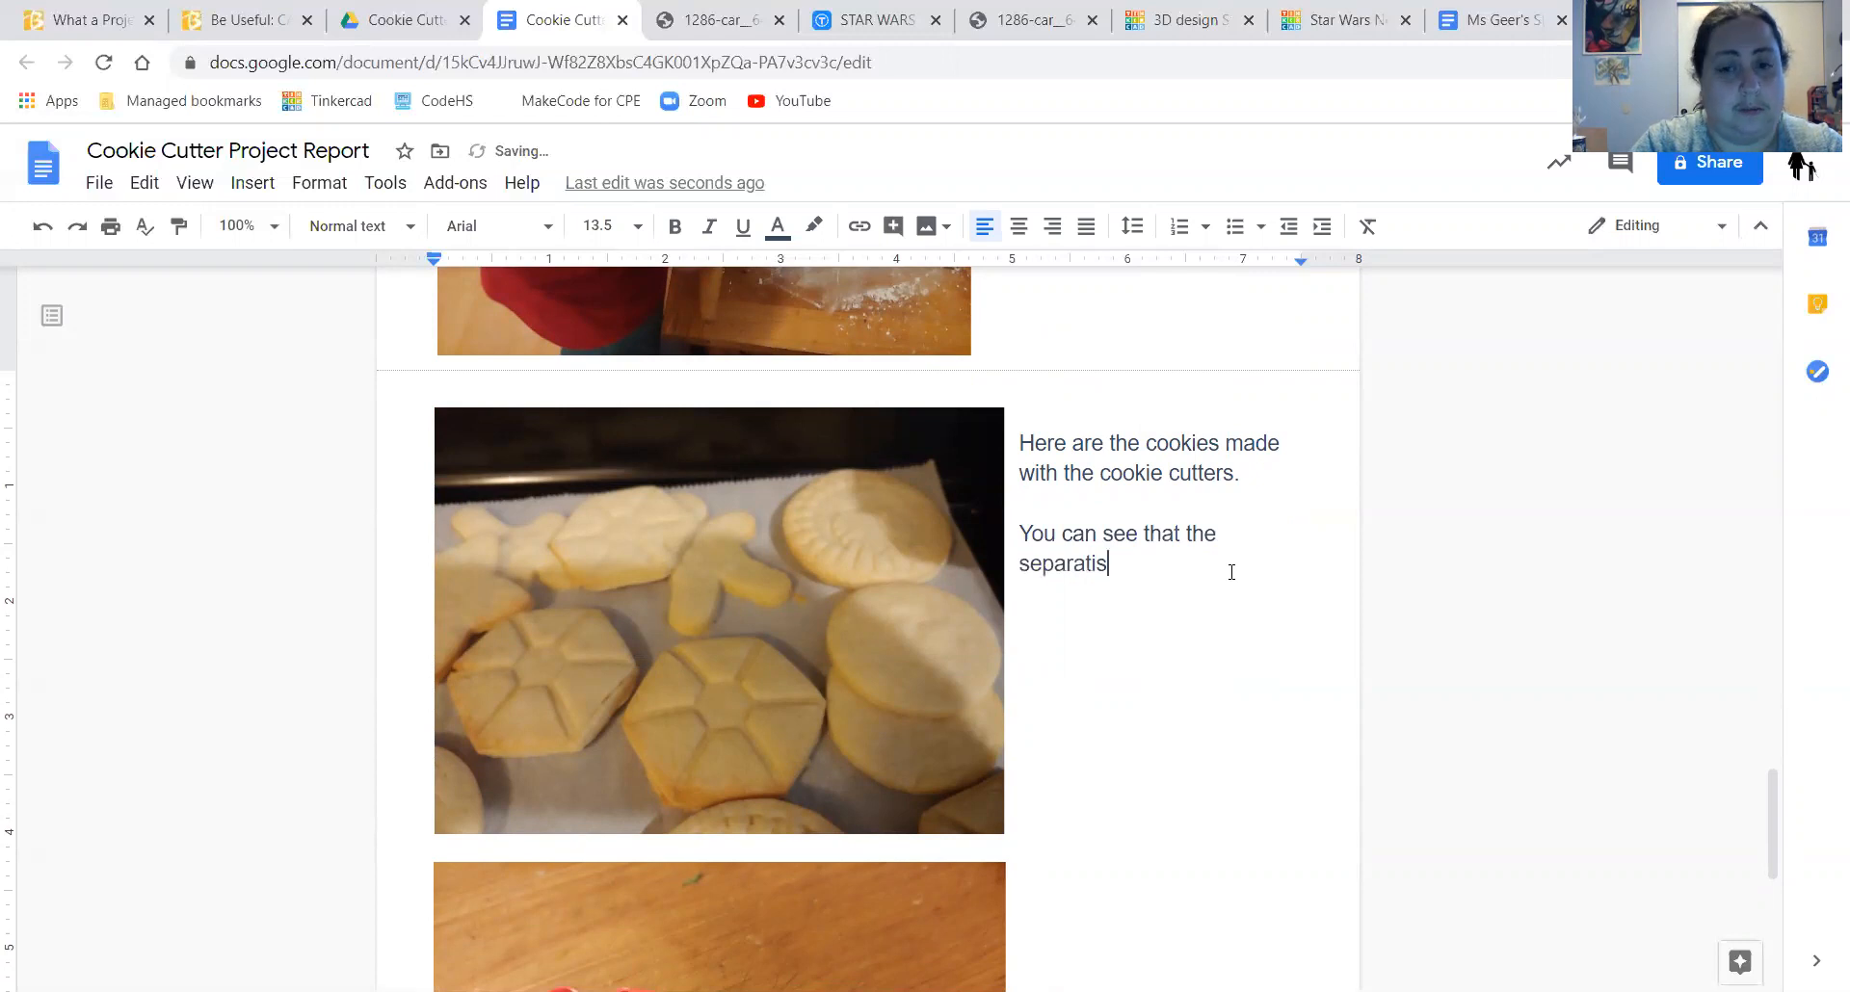
pyautogui.write('ts ones ')
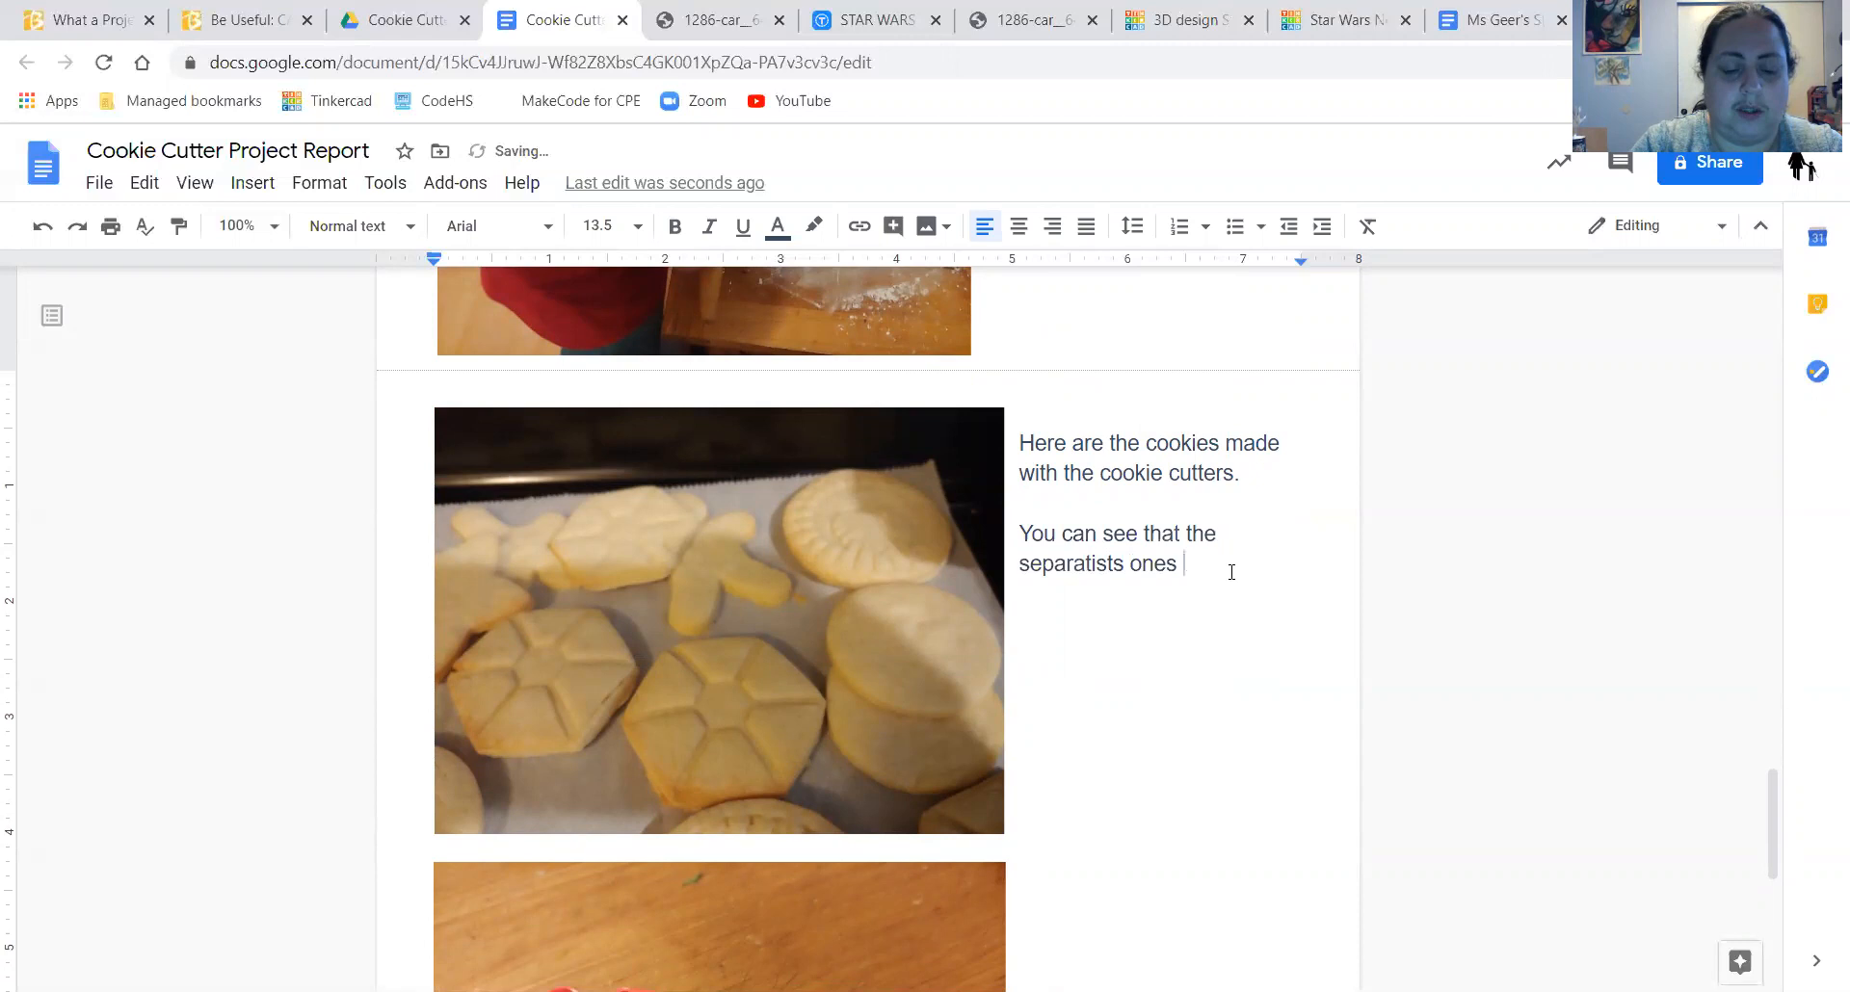
pyautogui.write('came out a lot be')
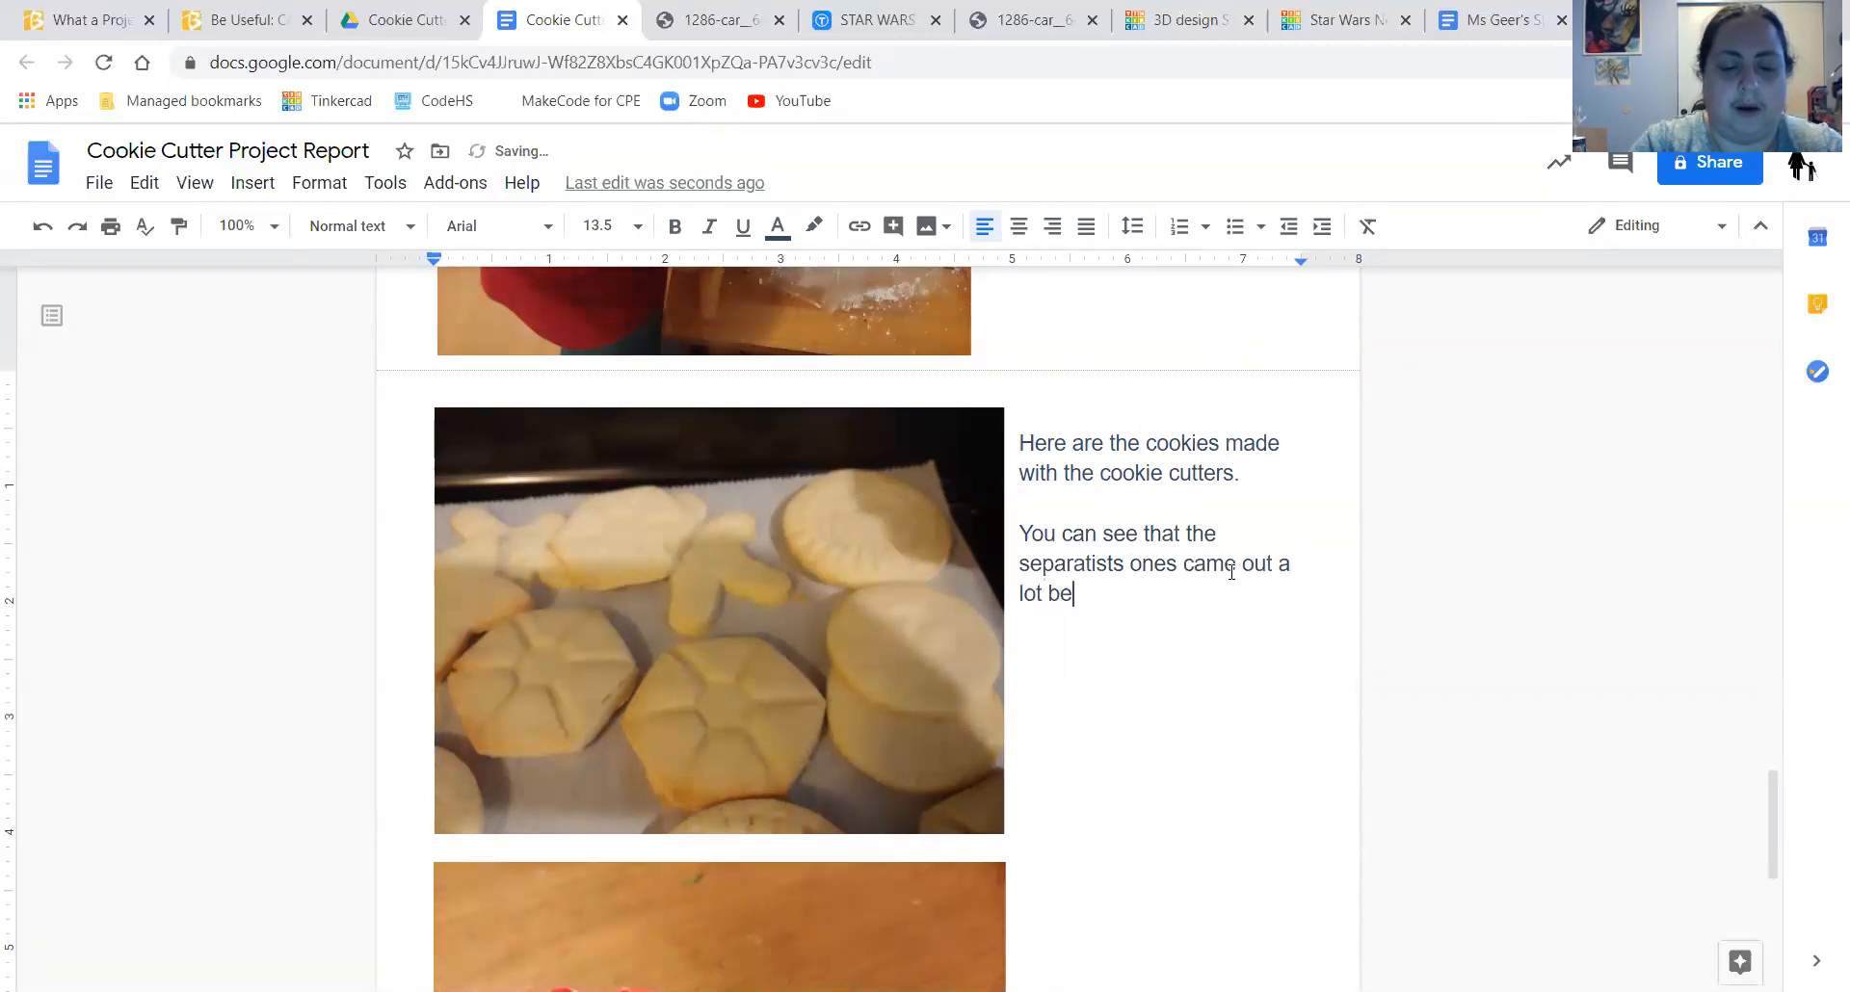
pyautogui.write('tter than the')
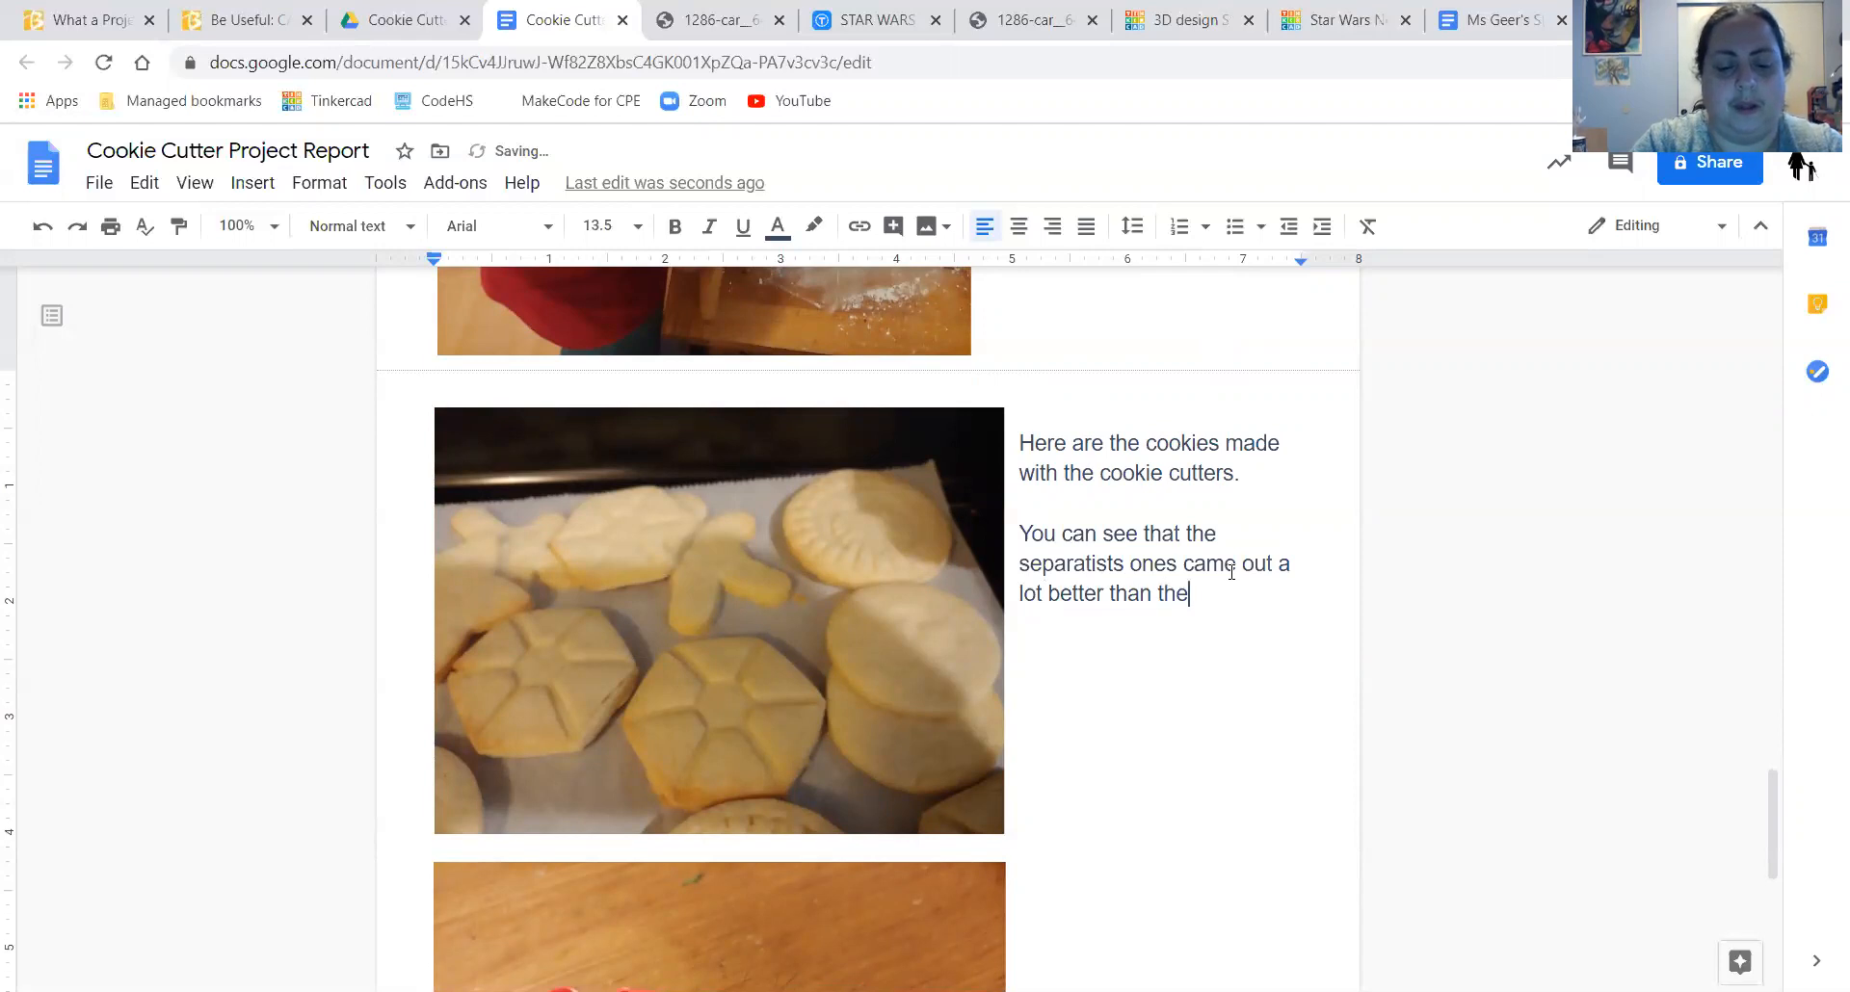
pyautogui.write(' New Order ')
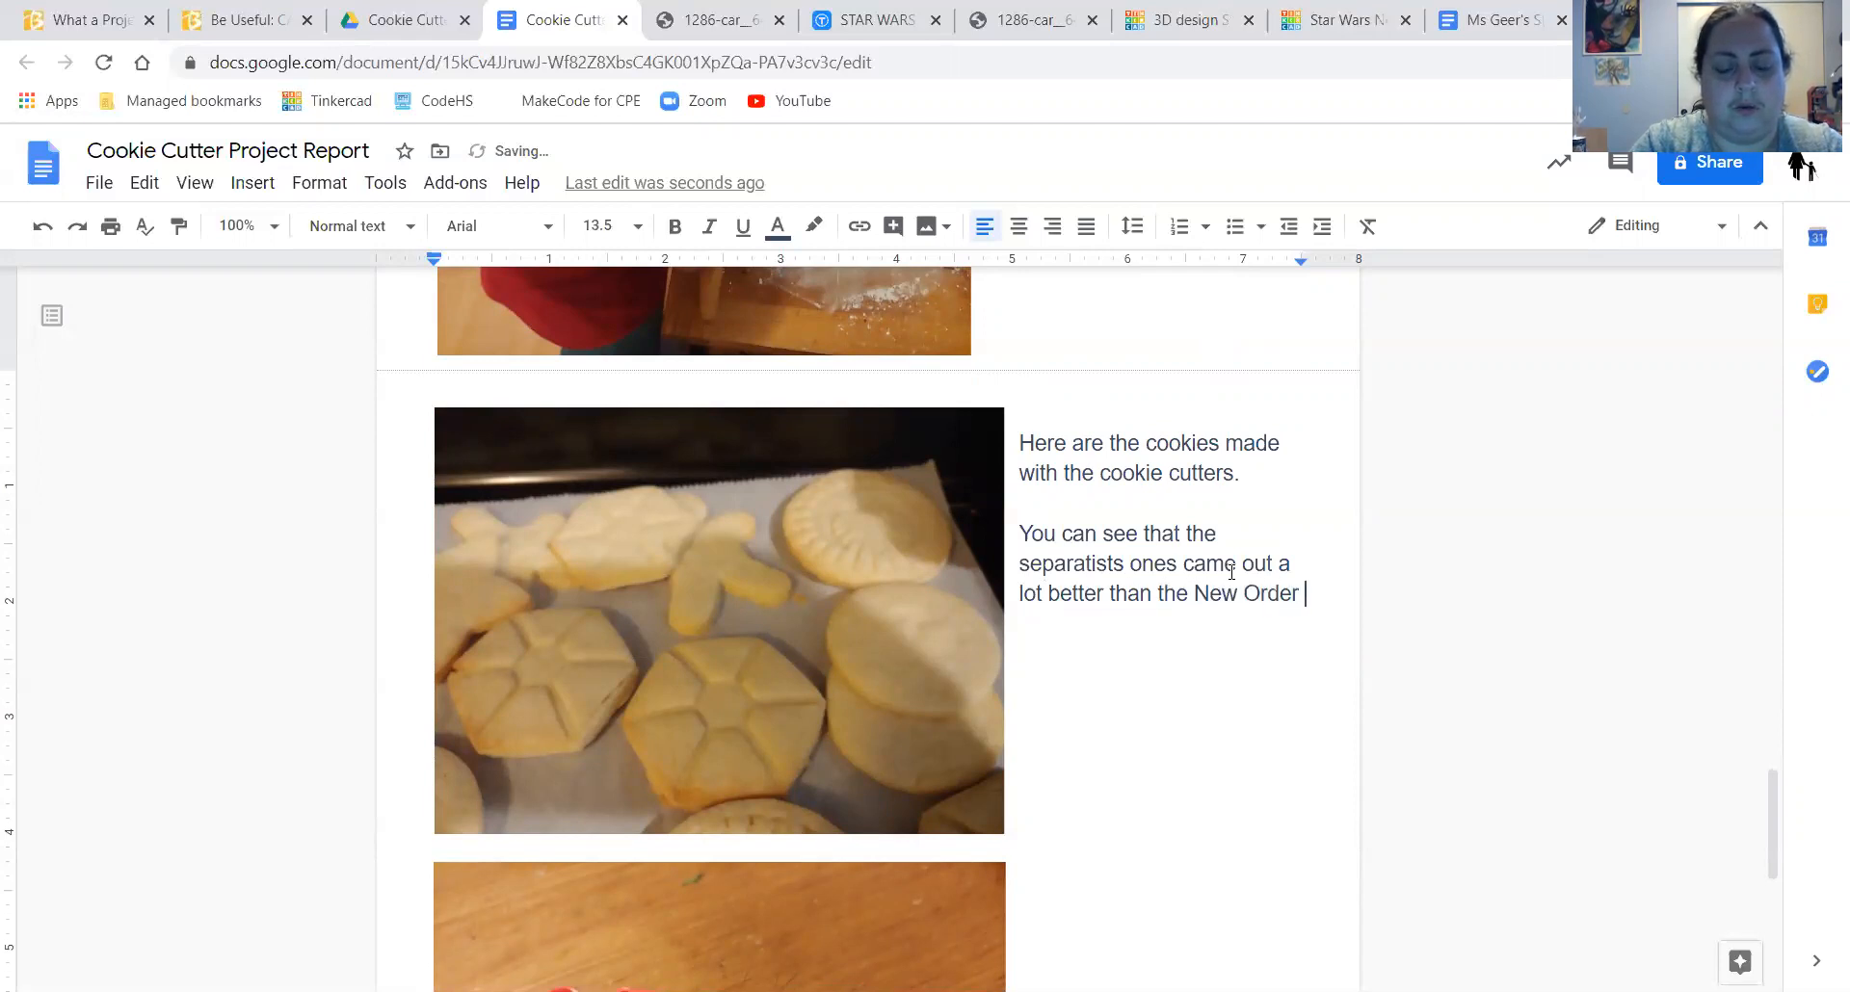
pyautogui.write('ones.')
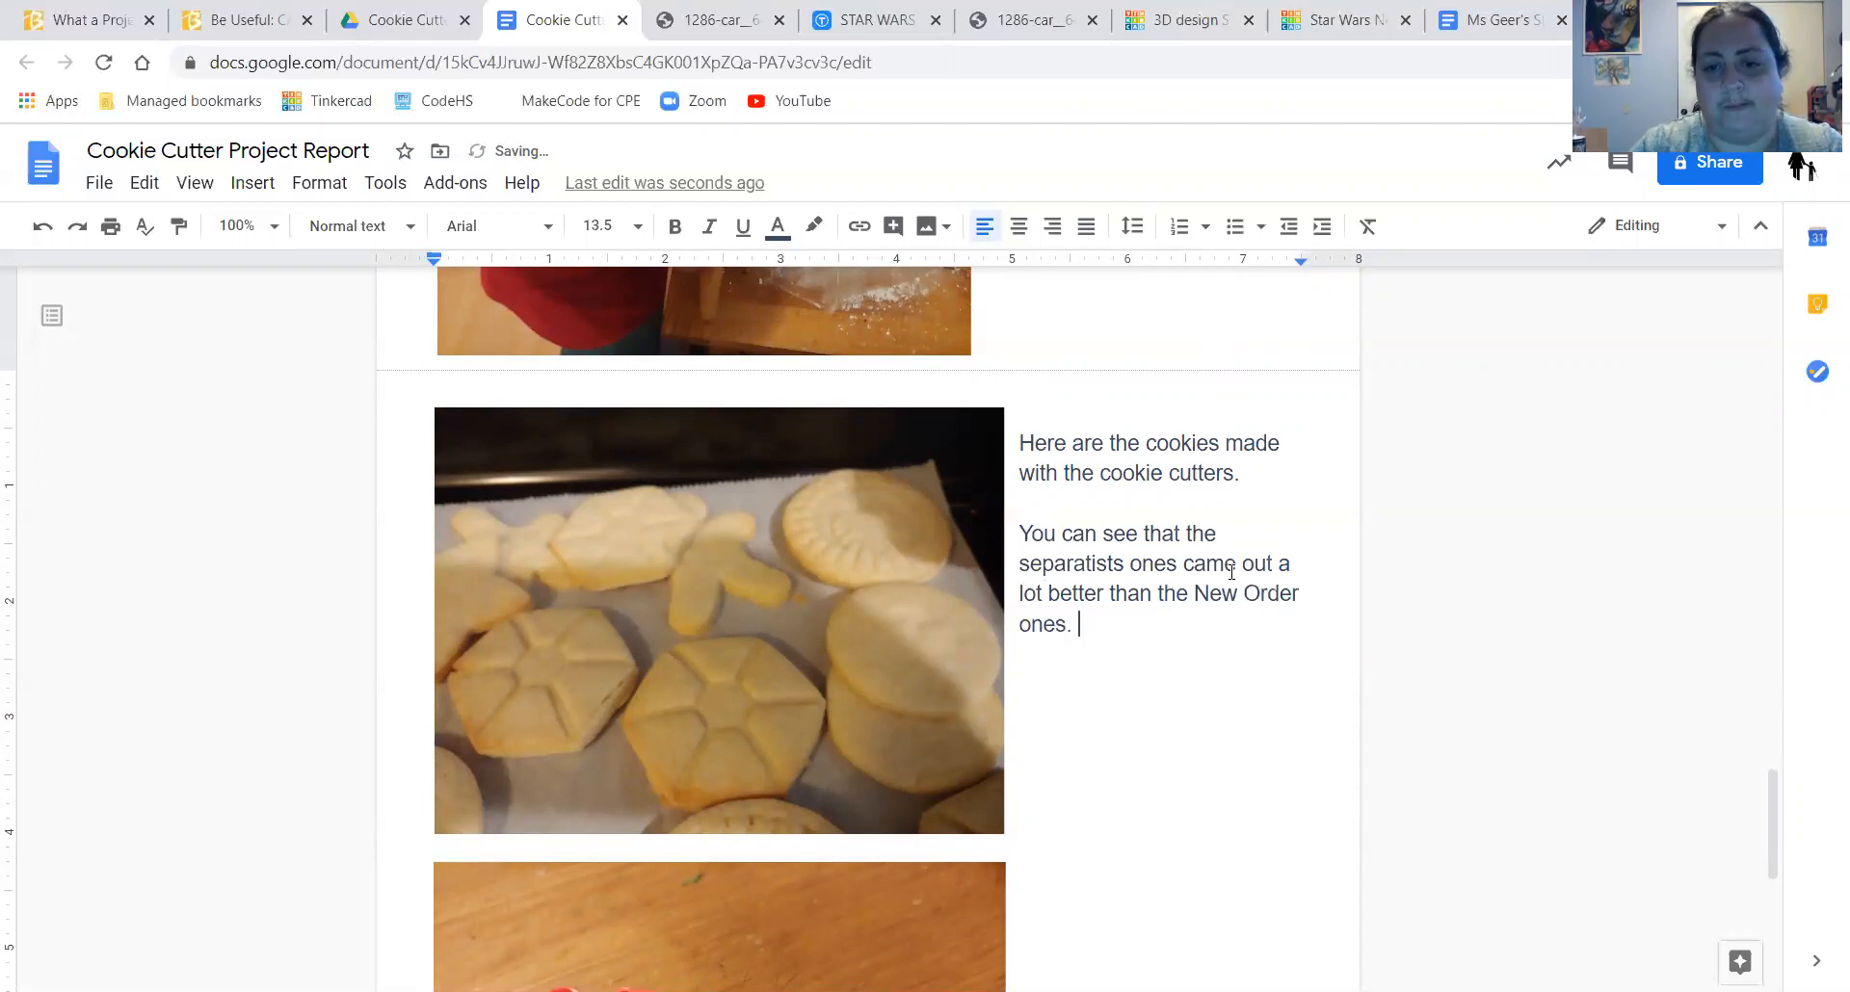
# - Capitalize "Separatists" in the caption's second paragraph and return to the end of that paragraph
pyautogui.click(1022, 563)
pyautogui.press('Delete')
pyautogui.write('S')
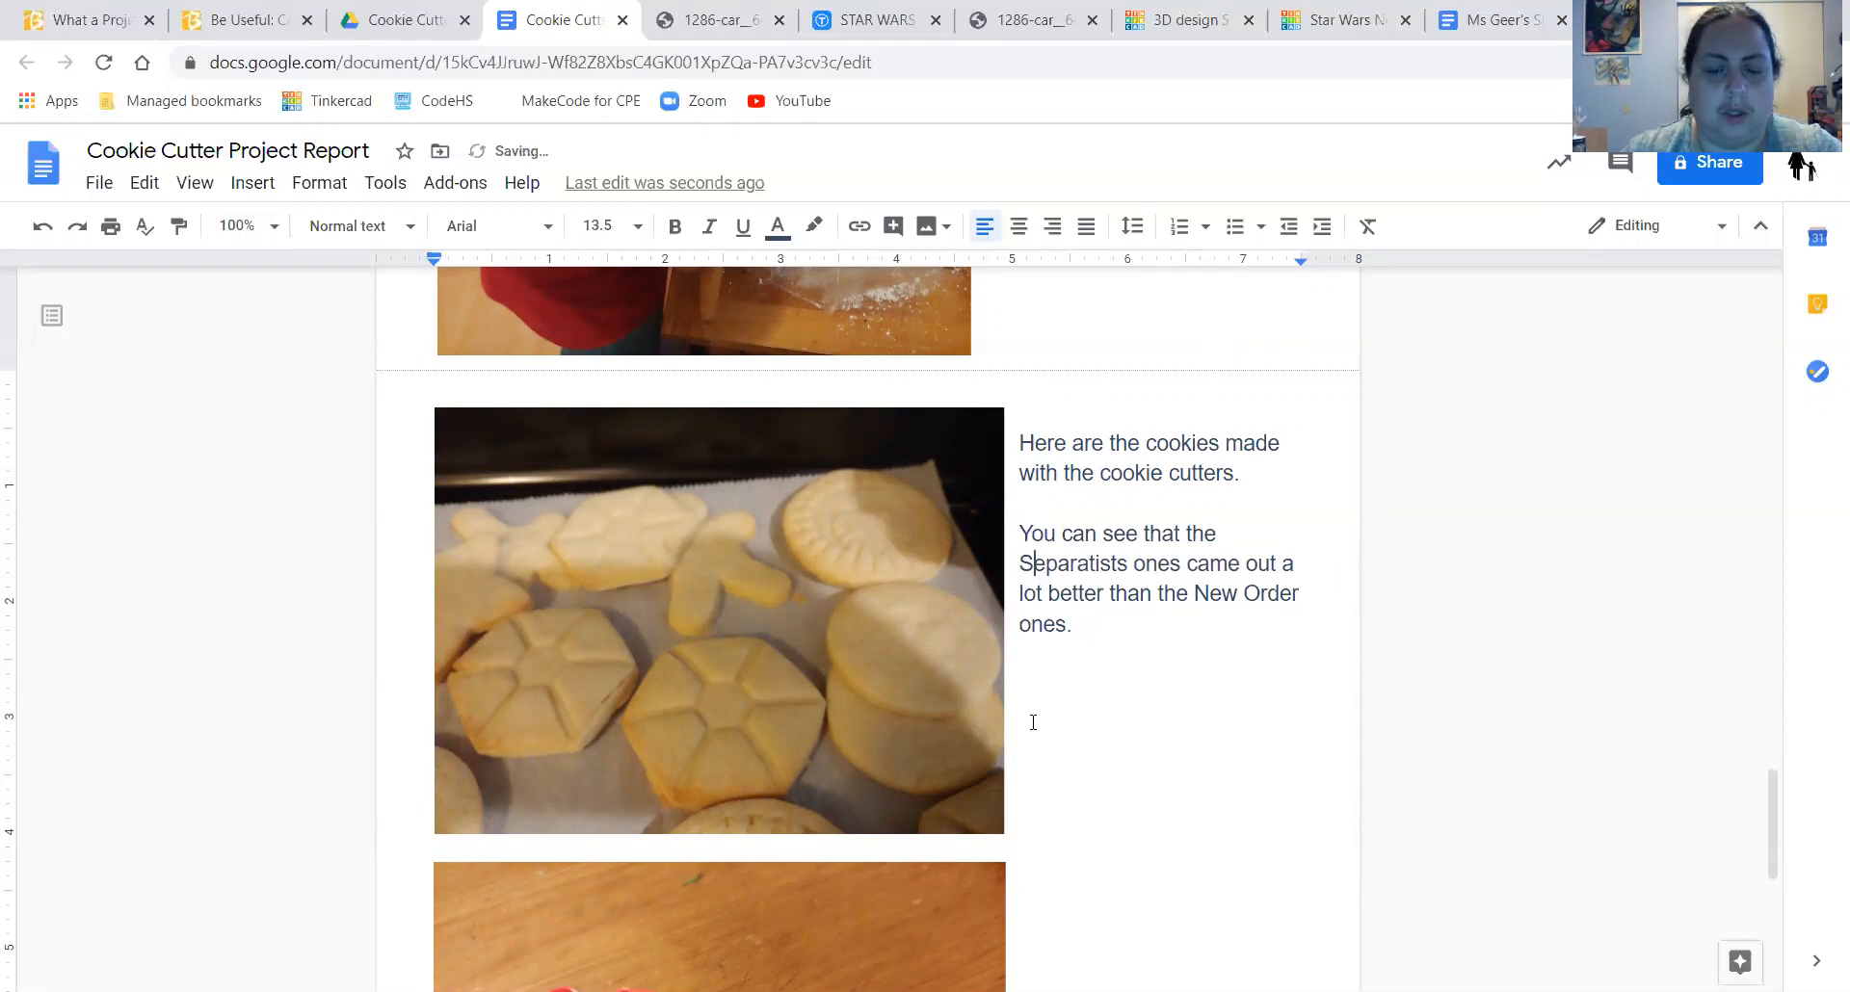
pyautogui.doubleClick(1115, 630)
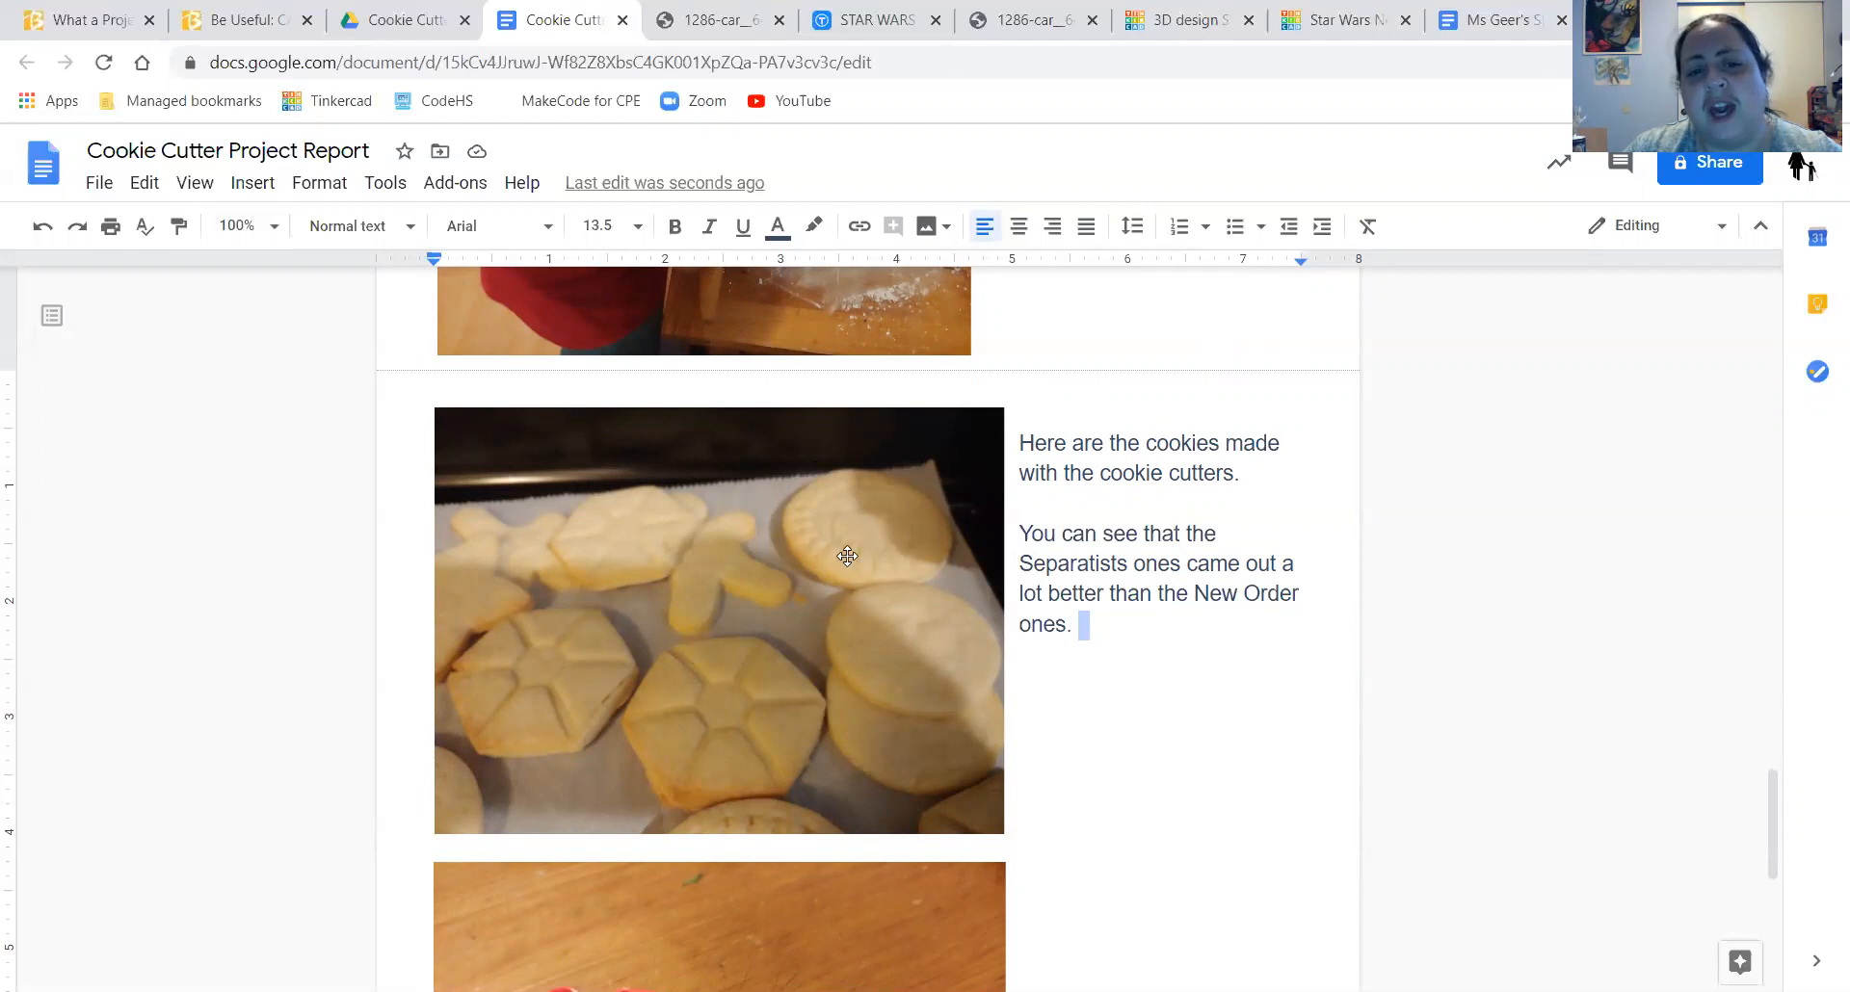
pyautogui.scroll(1, 847, 555)
pyautogui.scroll(8, 868, 633)
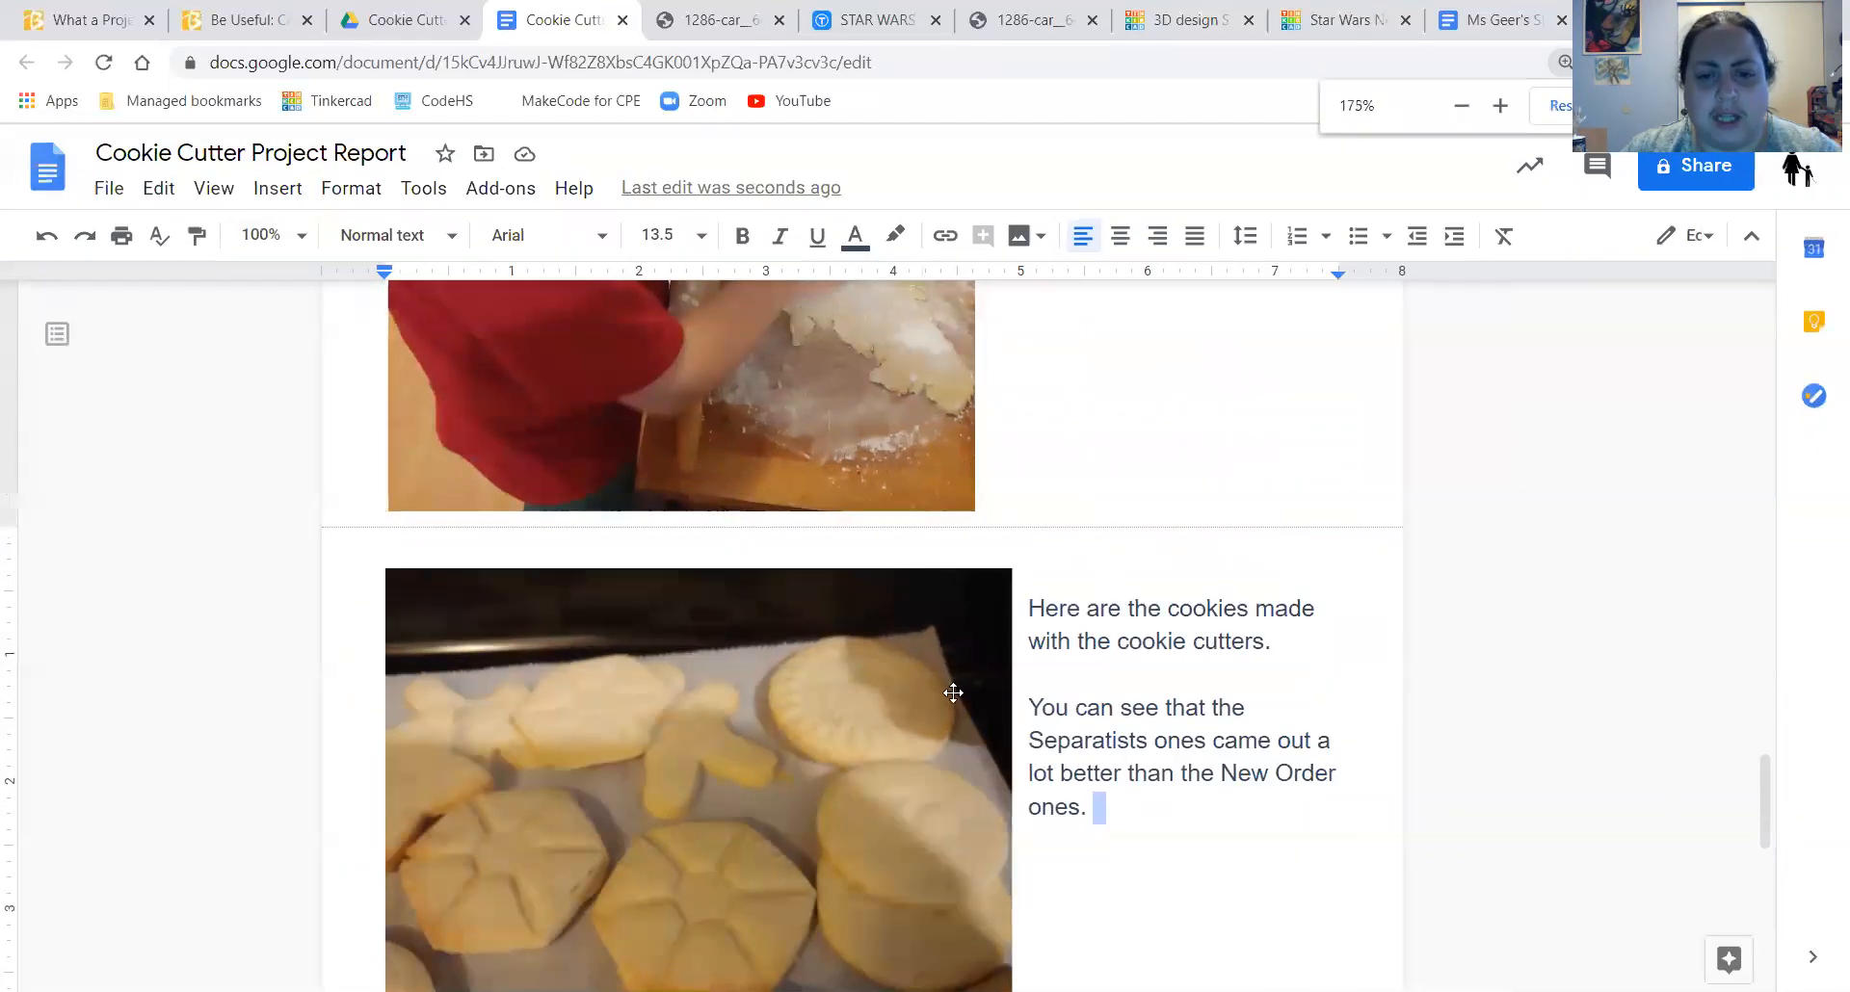
pyautogui.scroll(2, 1020, 834)
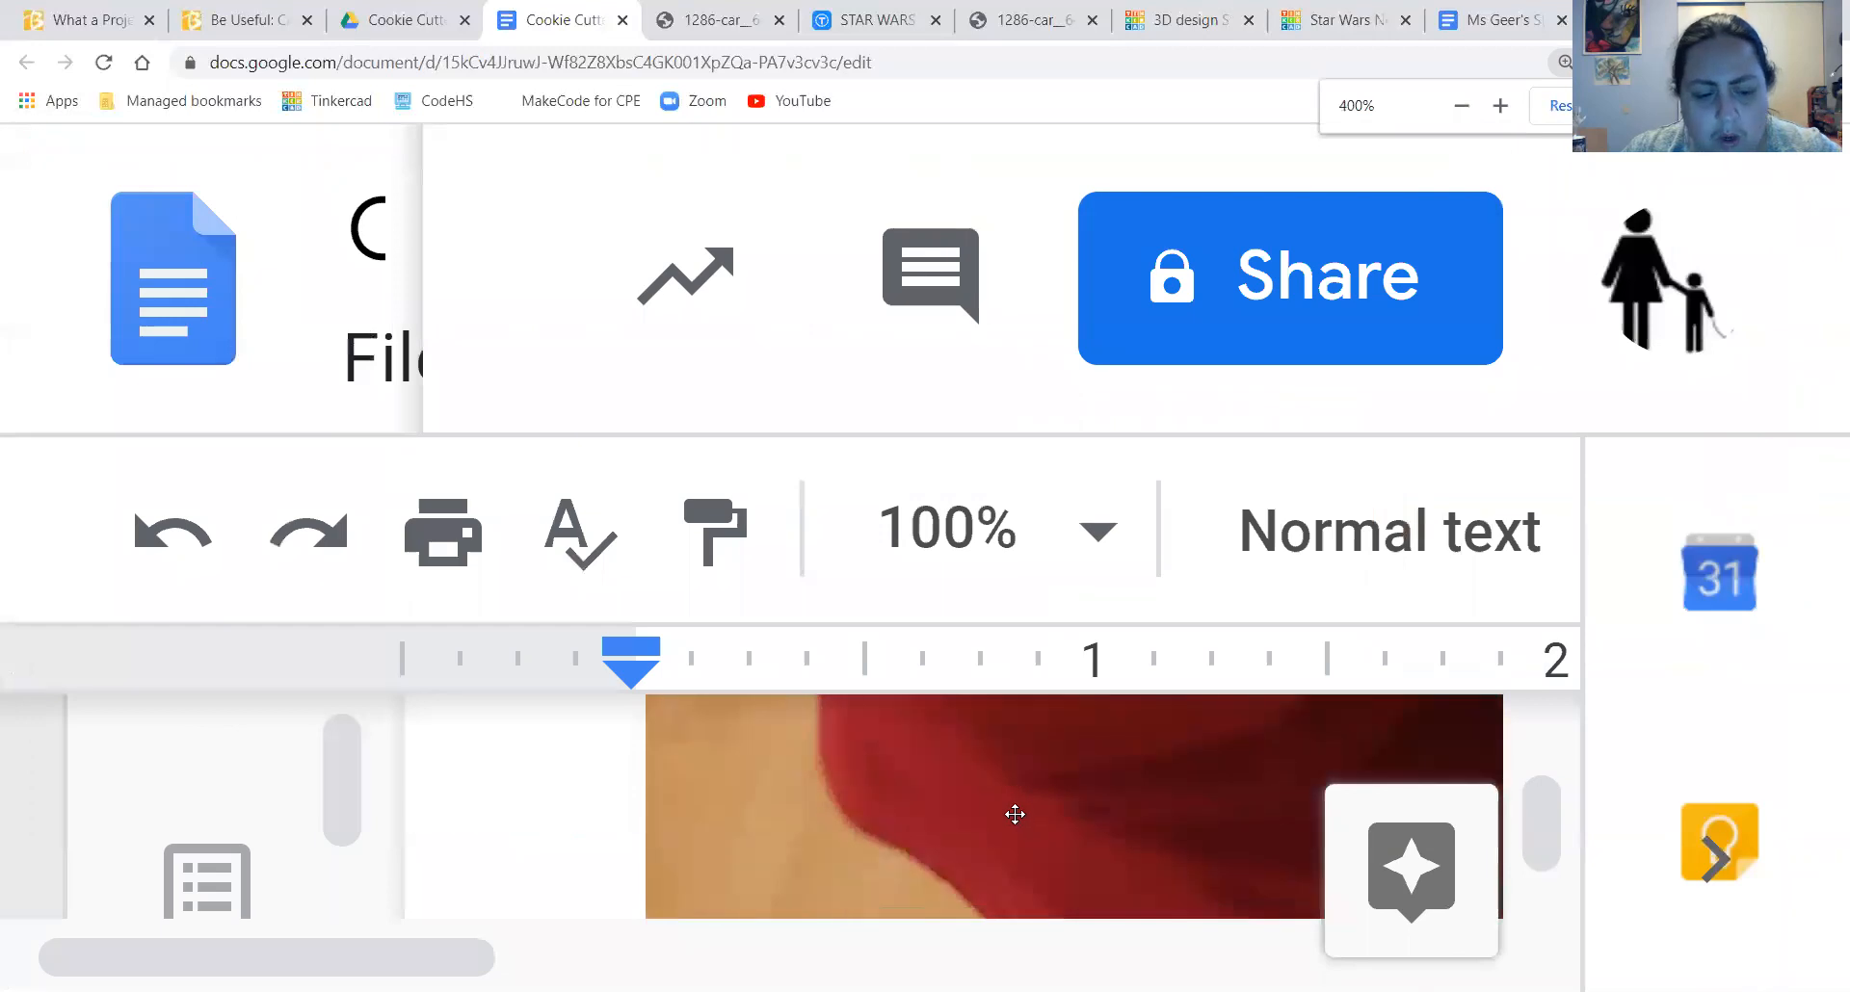
pyautogui.hotkey('ctrl', '0')
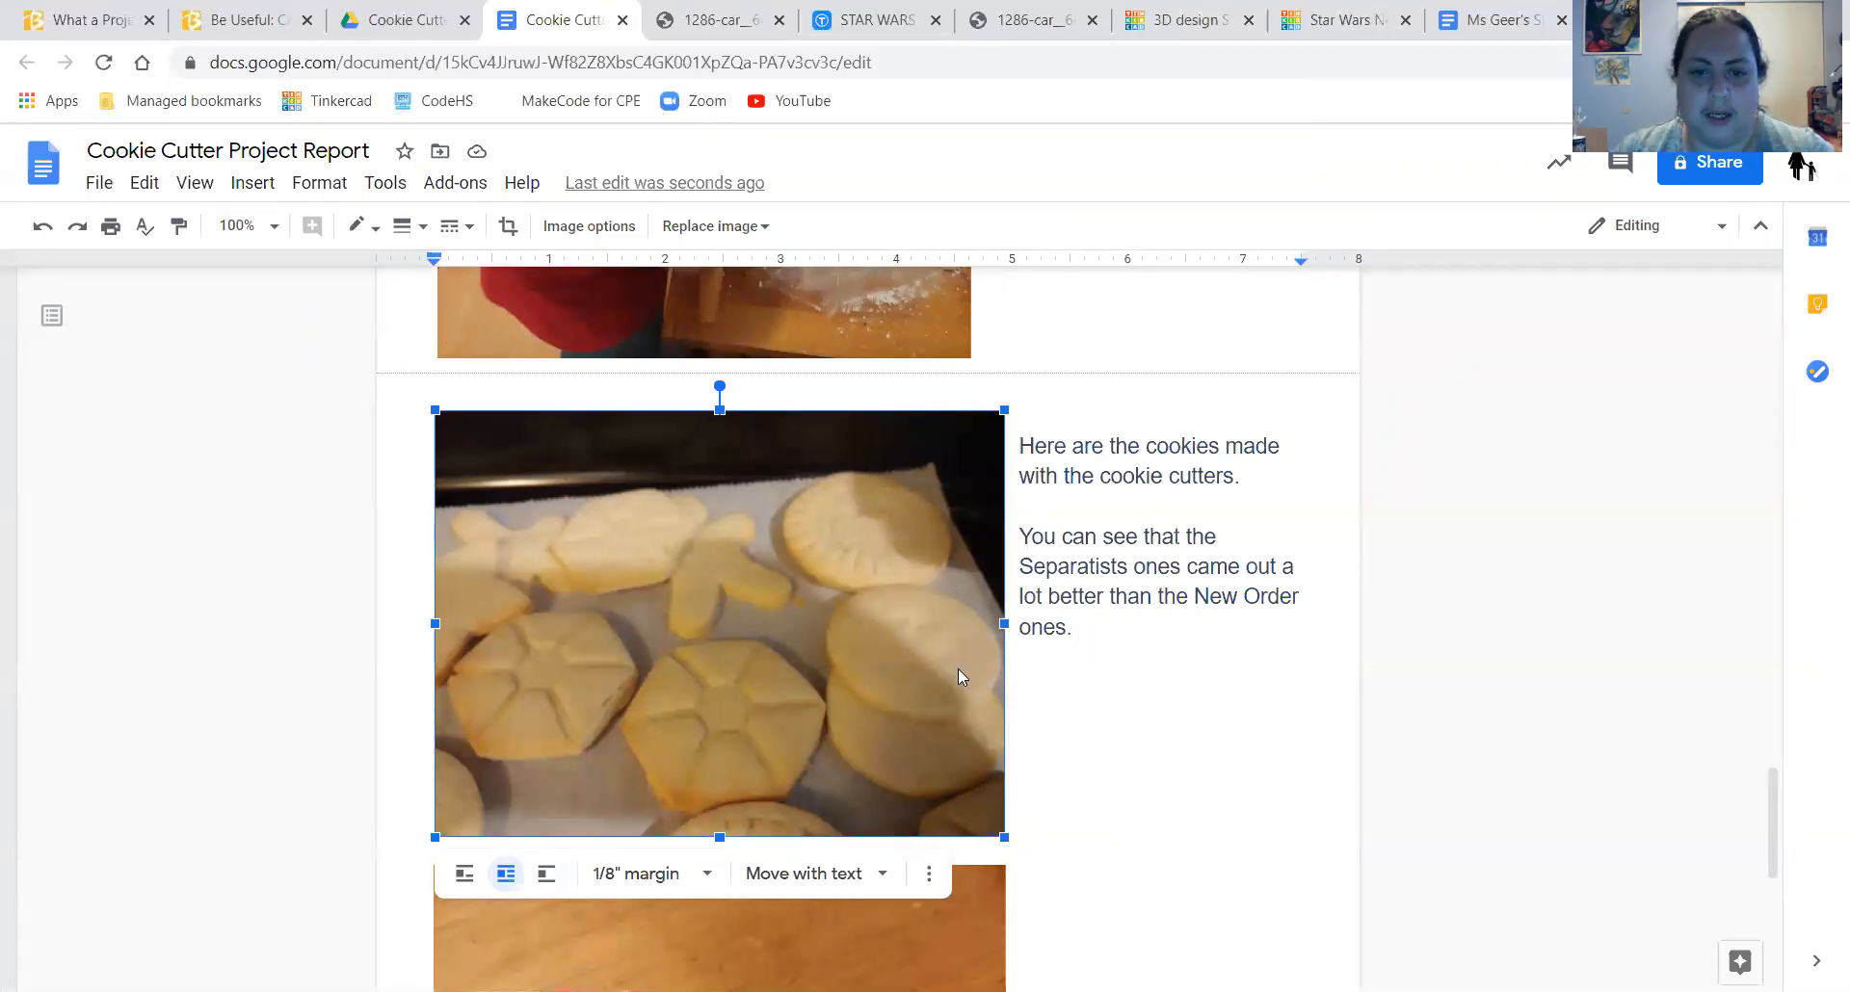
# - Add blank lines after the baked-cookies caption so the text cursor sits beside the cutters-on-table photo
pyautogui.scroll(-1, 874, 562)
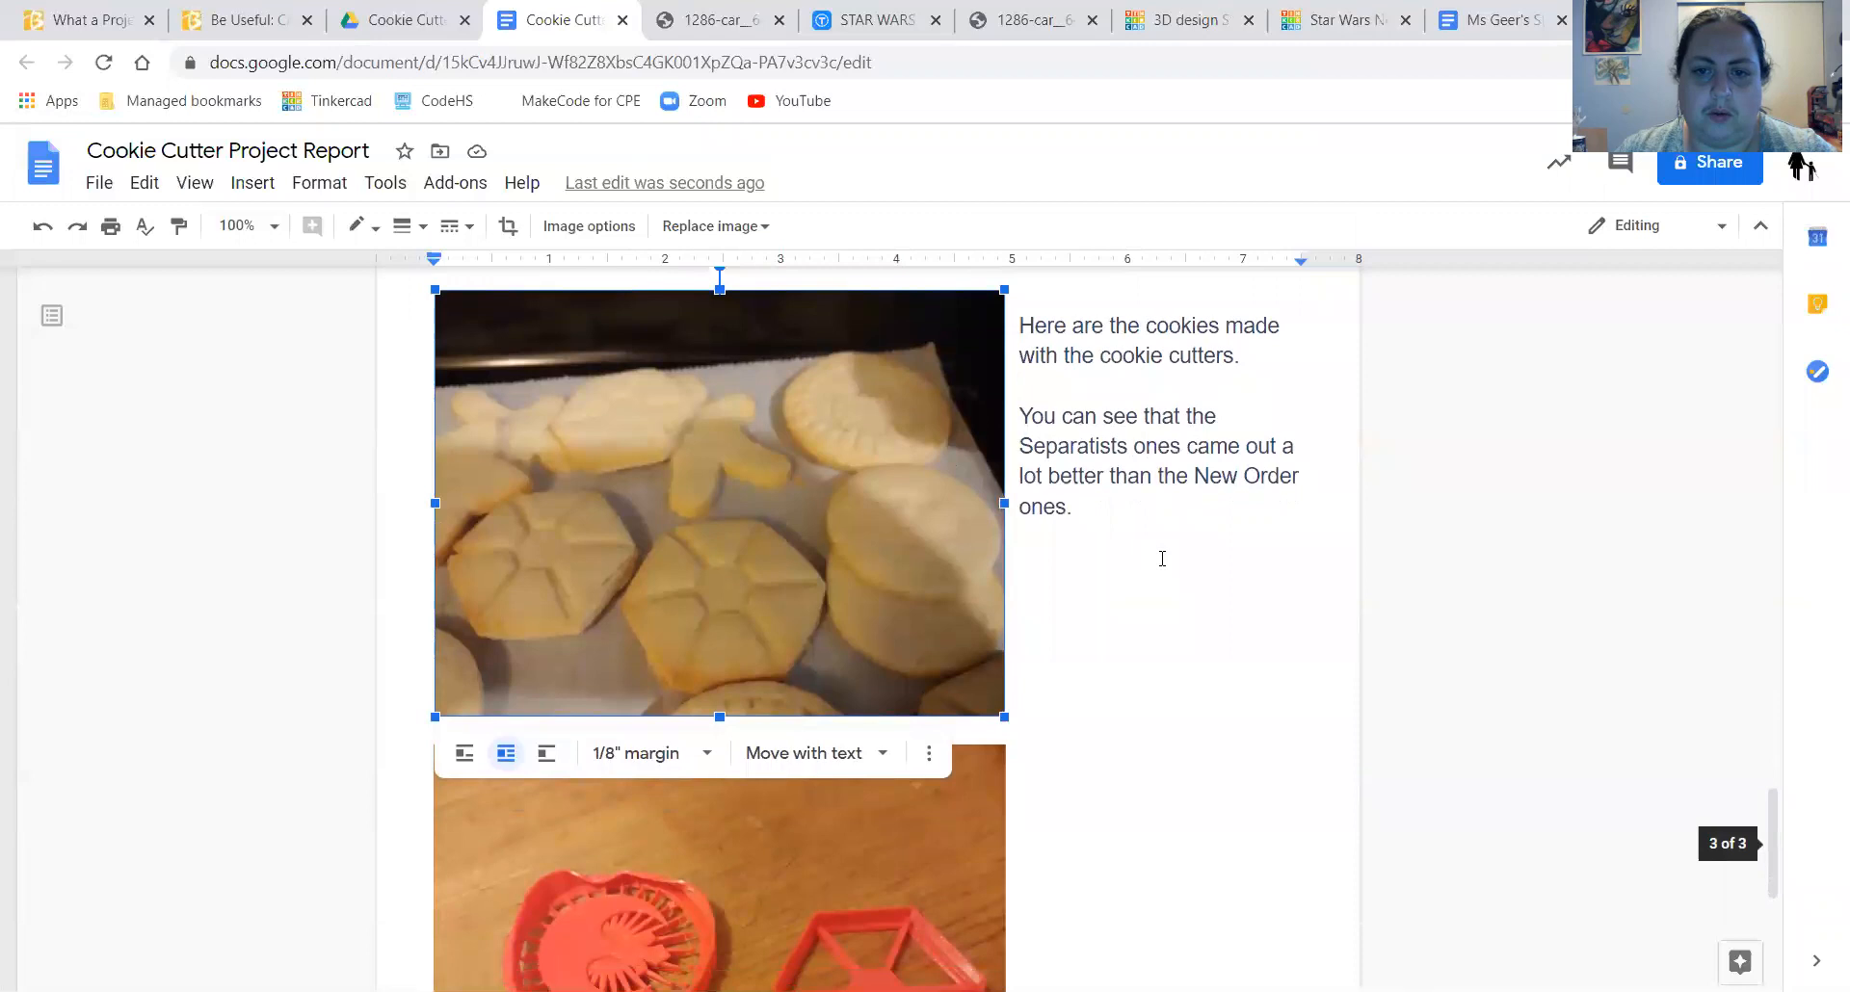
pyautogui.click(1131, 660)
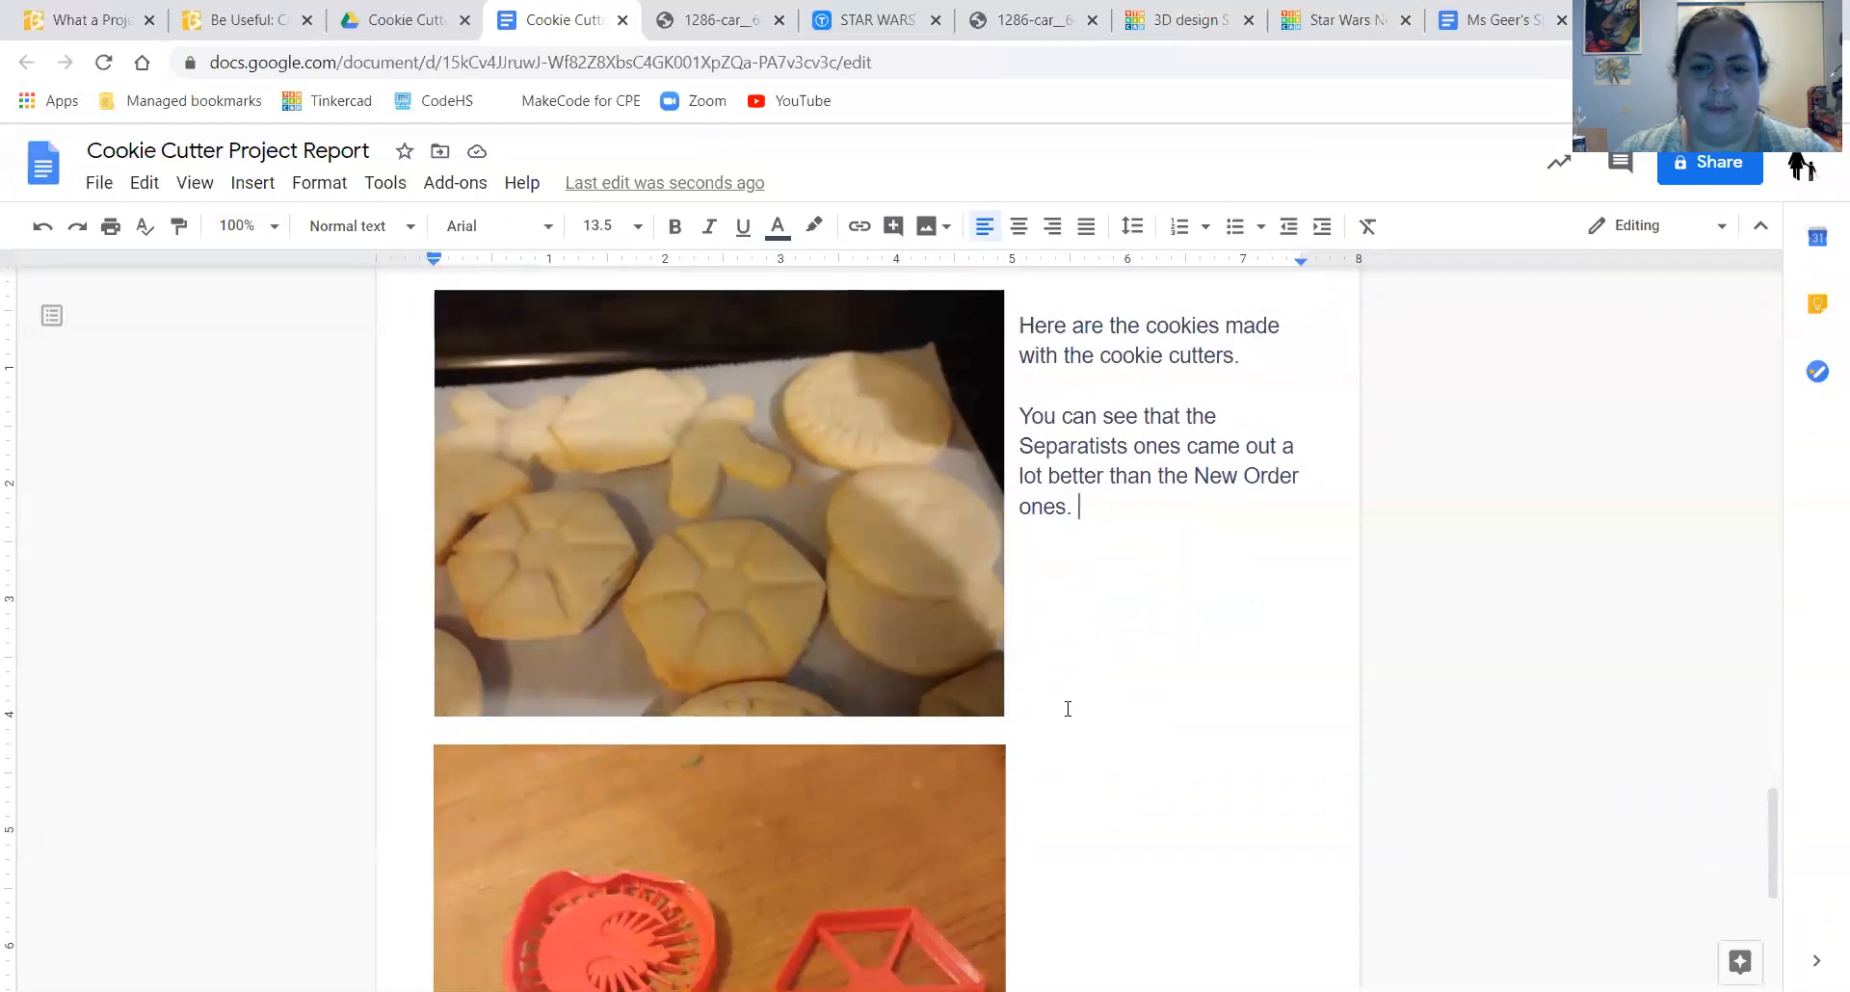
pyautogui.scroll(-2, 1071, 755)
pyautogui.click(1046, 539)
pyautogui.scroll(1, 1060, 573)
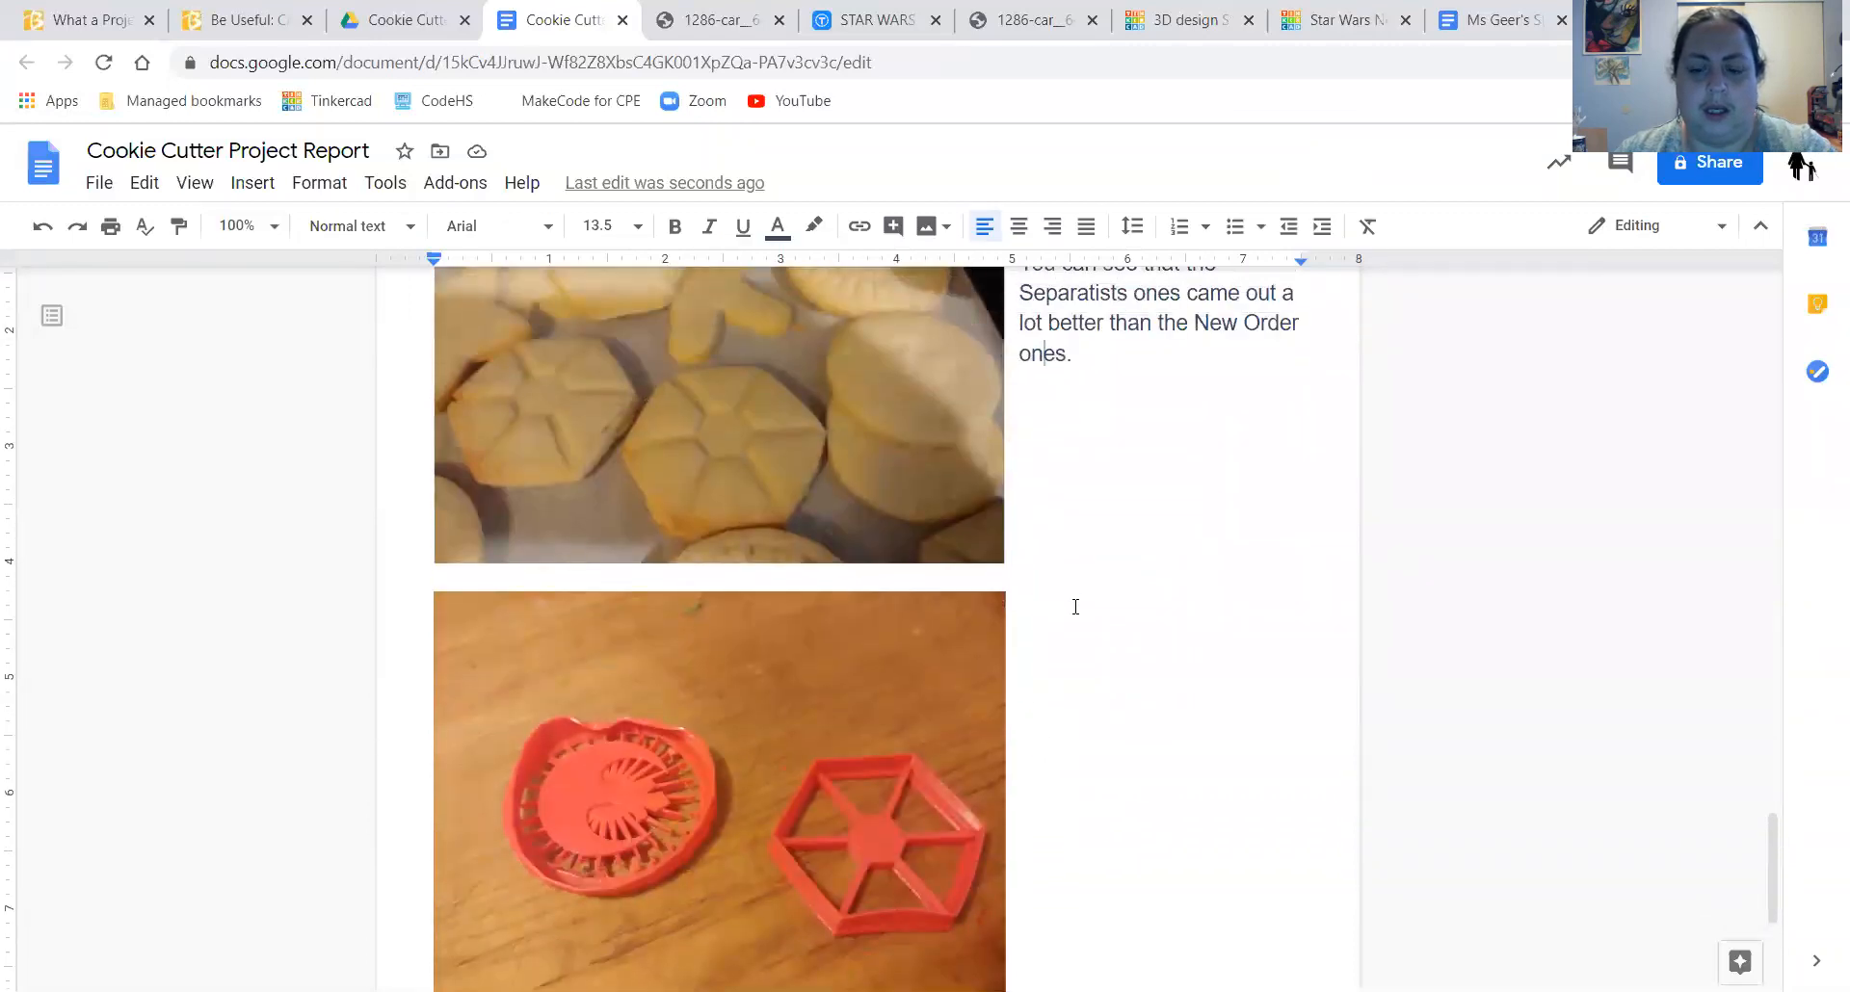
pyautogui.doubleClick(1206, 544)
pyautogui.press('Return')
pyautogui.press('Return')
pyautogui.press('Return')
pyautogui.press('Return')
pyautogui.press('Return')
pyautogui.press('Return')
pyautogui.press('Return')
pyautogui.press('Return')
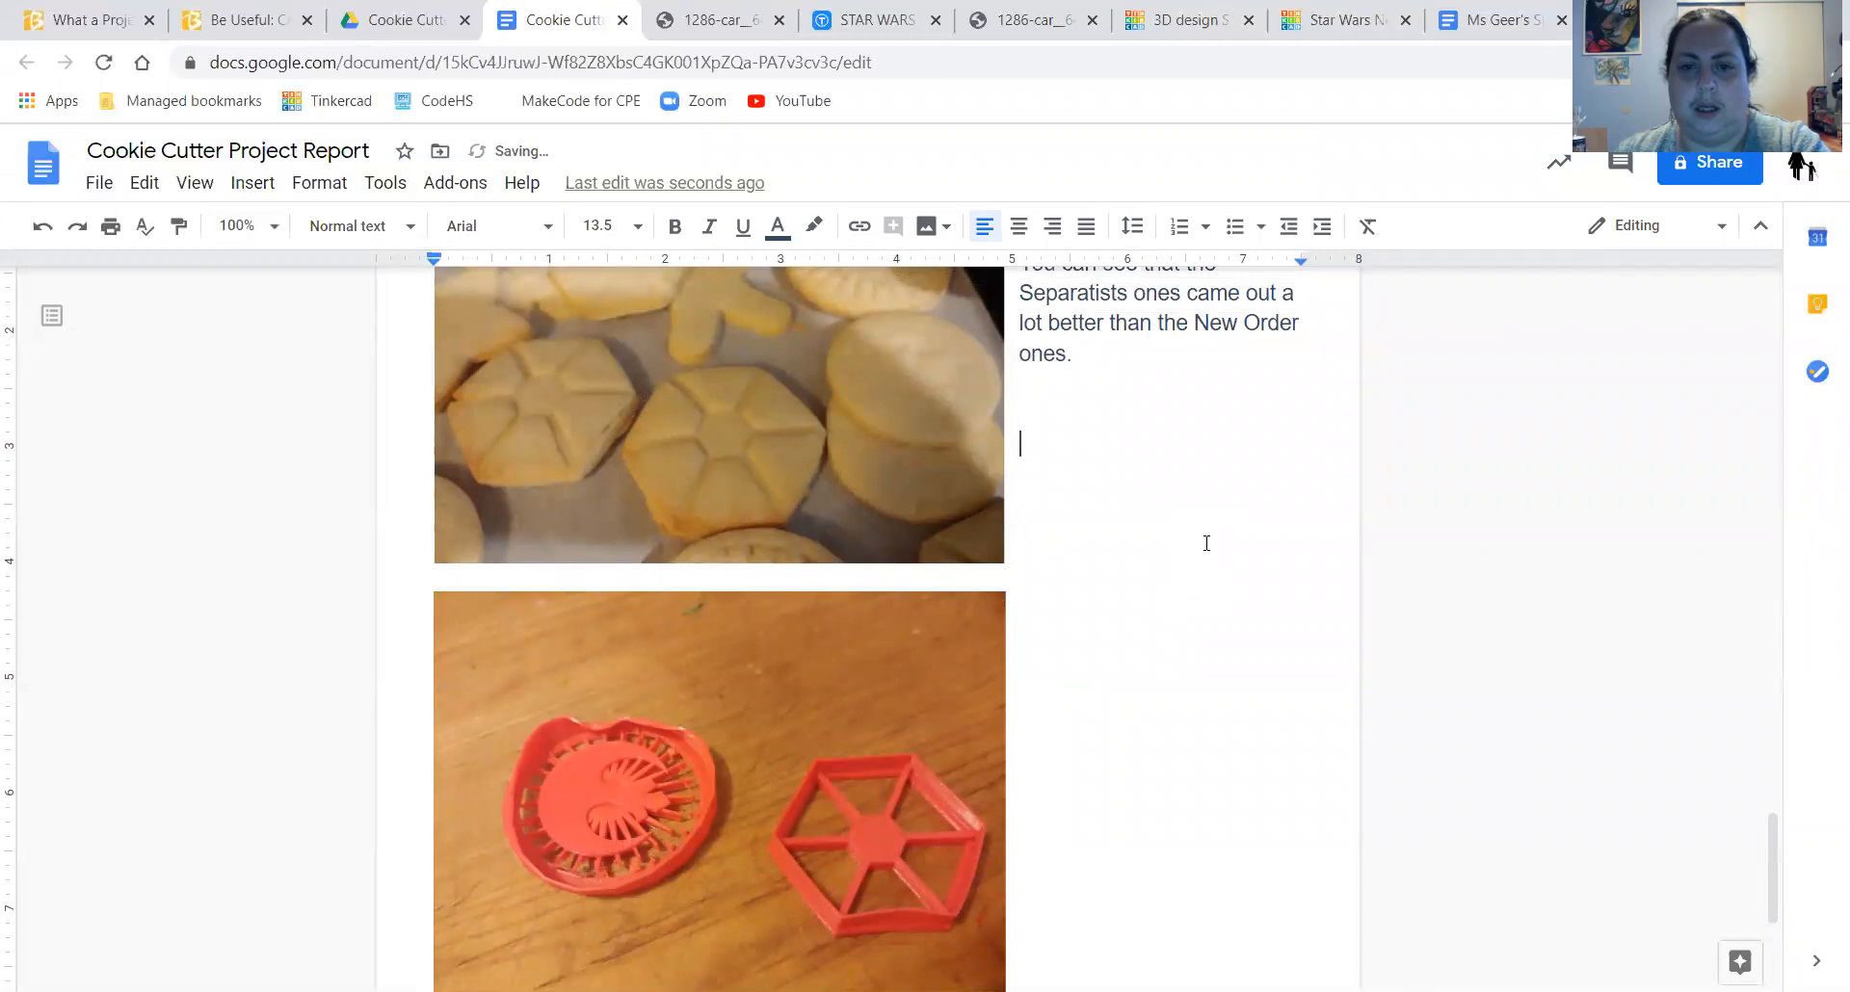
# - Write "When we were done, we put the cookie cutter through the dishwasher. Whoops! The high heat setting" beside the cutters-on-table photo
pyautogui.write('When we were done')
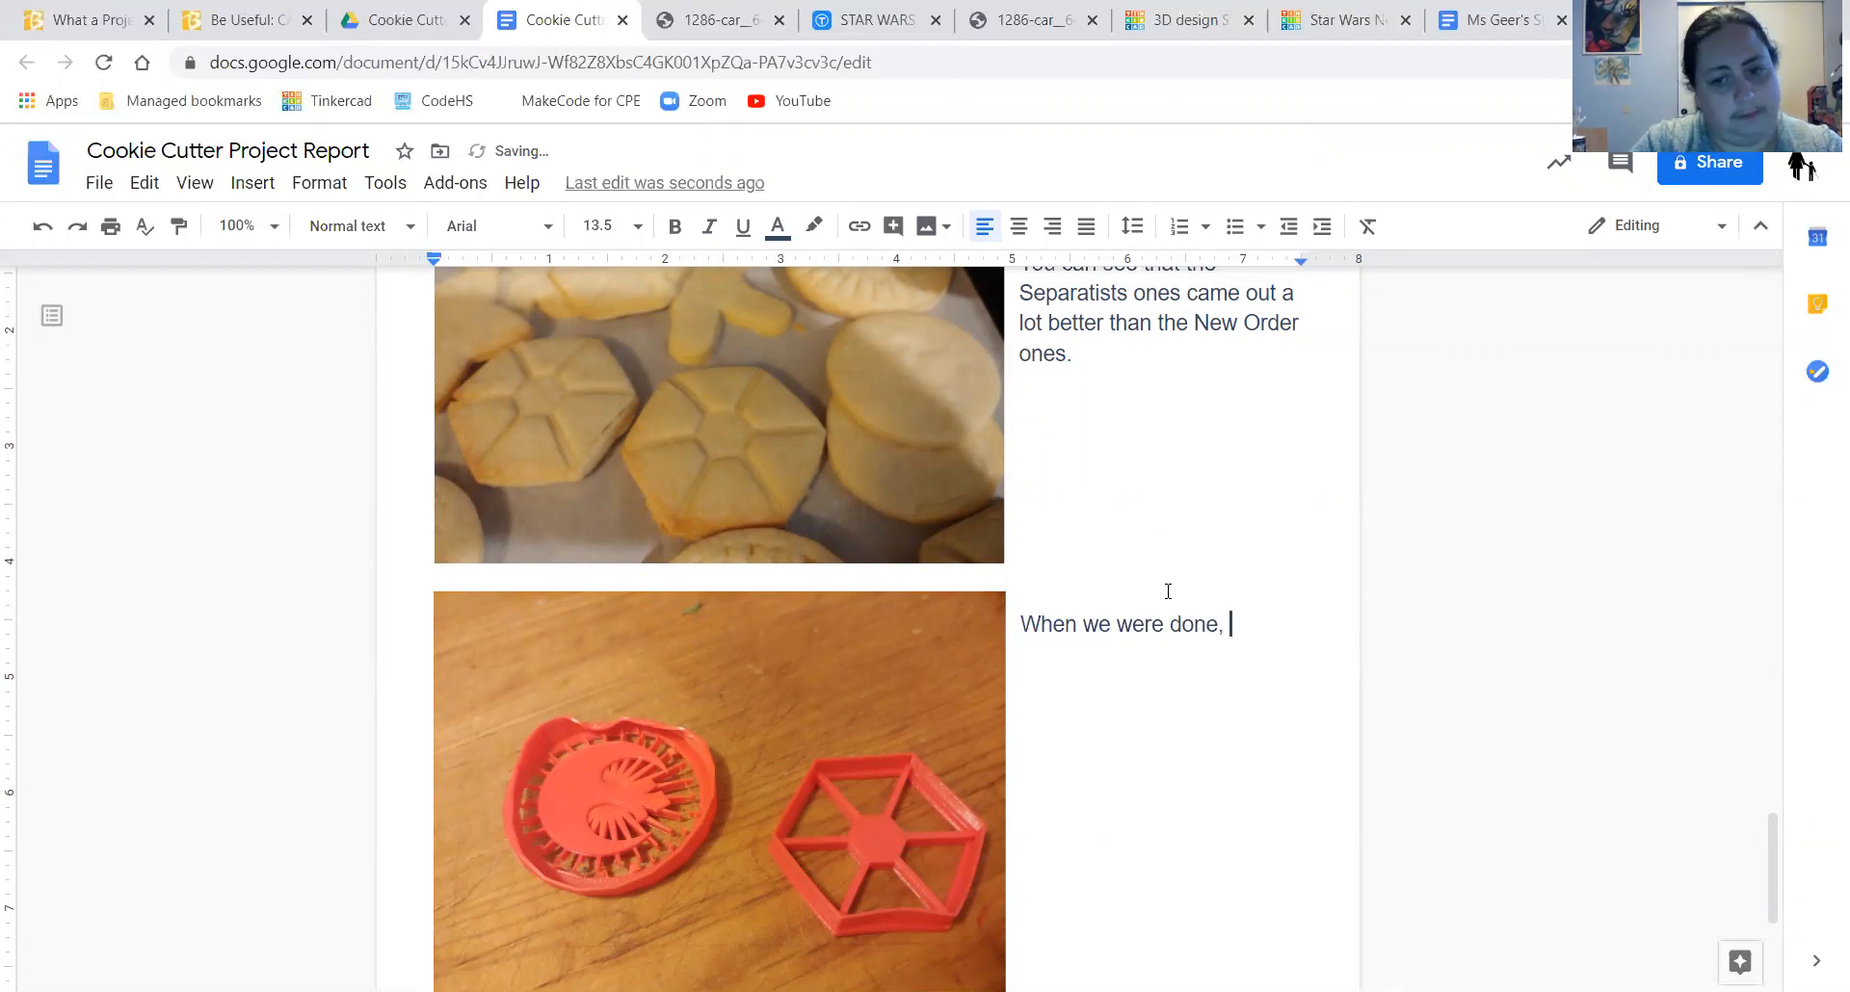
pyautogui.write(', we ')
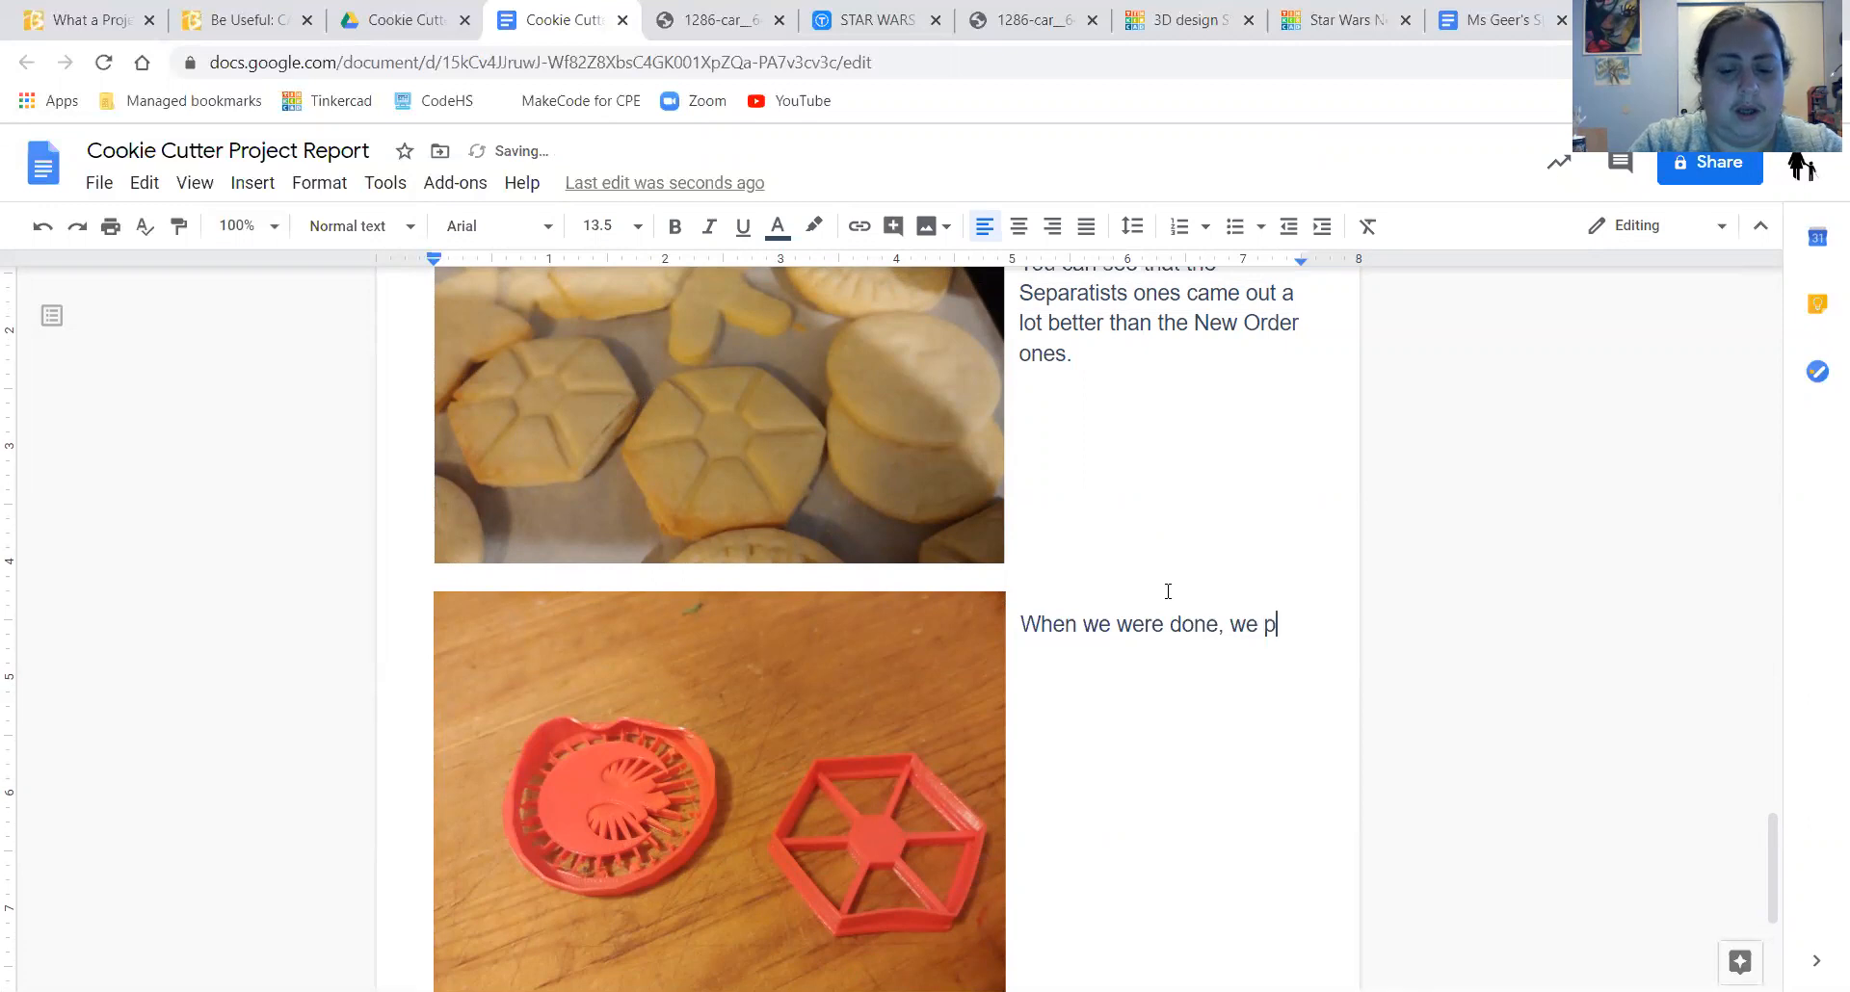
pyautogui.write('put the co')
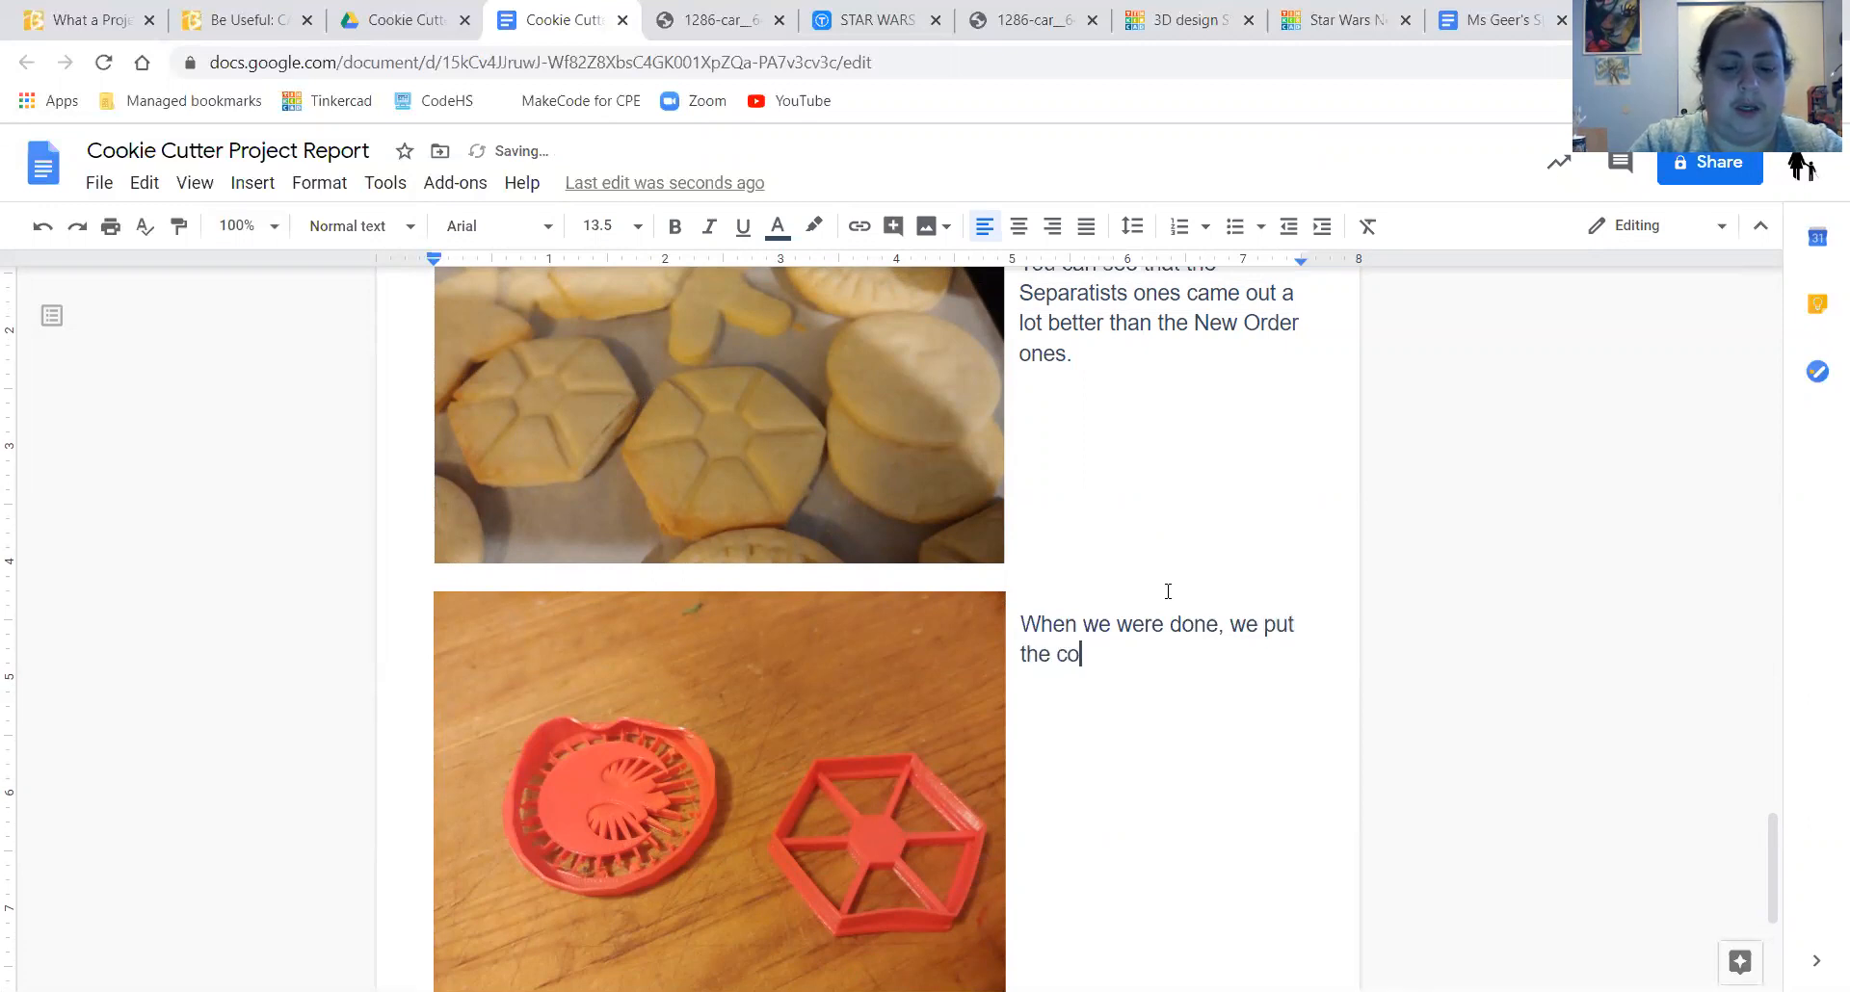
pyautogui.write('okie cutter through the')
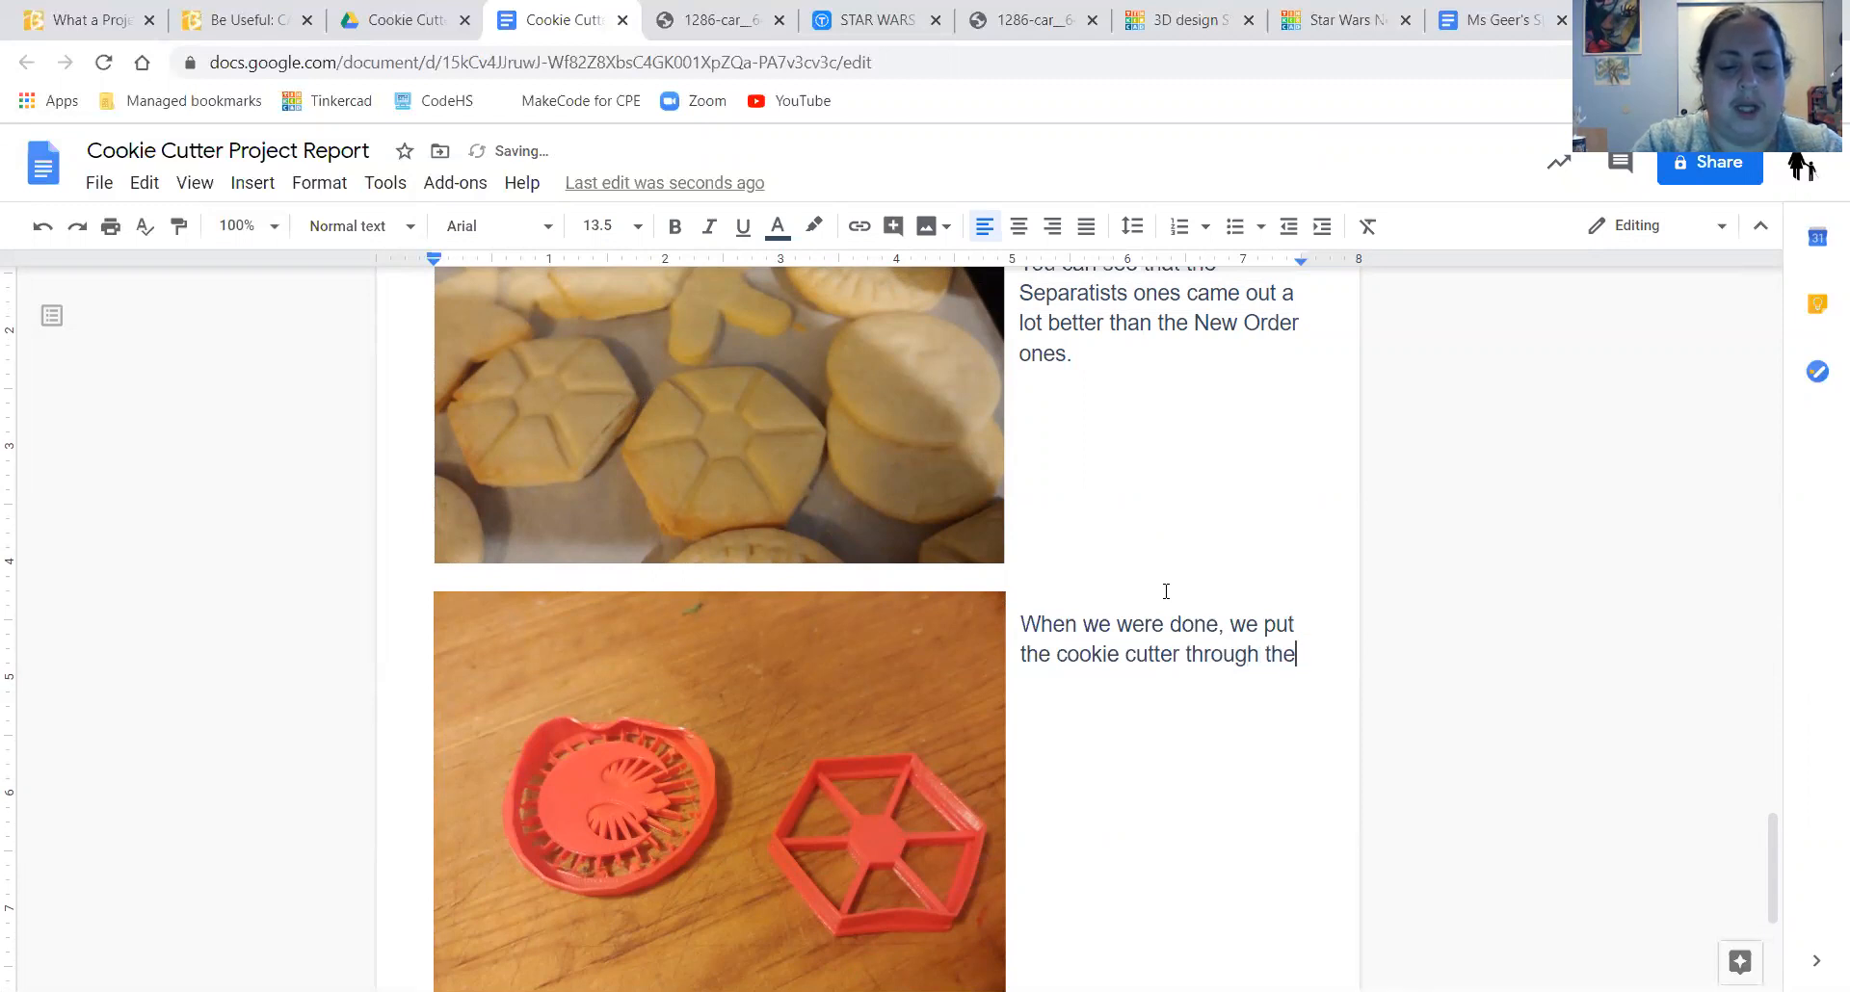
pyautogui.write(' dishwasher. Whoops')
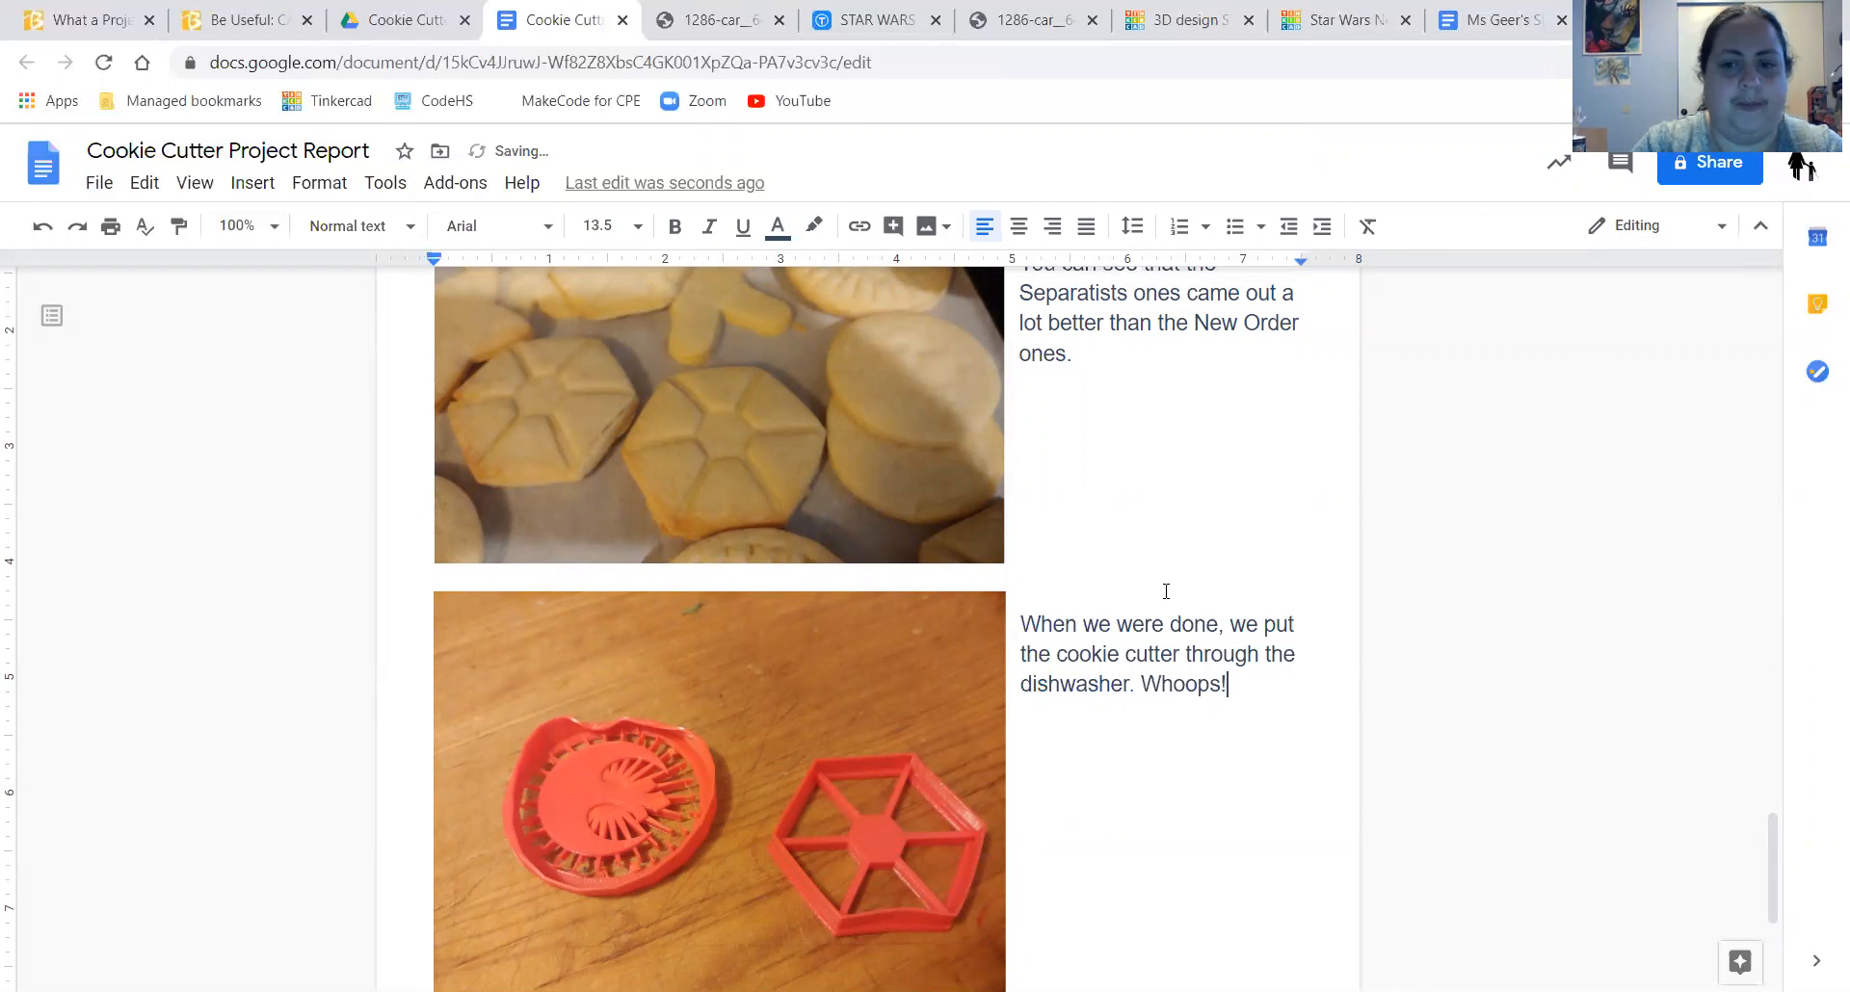
pyautogui.write('! The high heat setting')
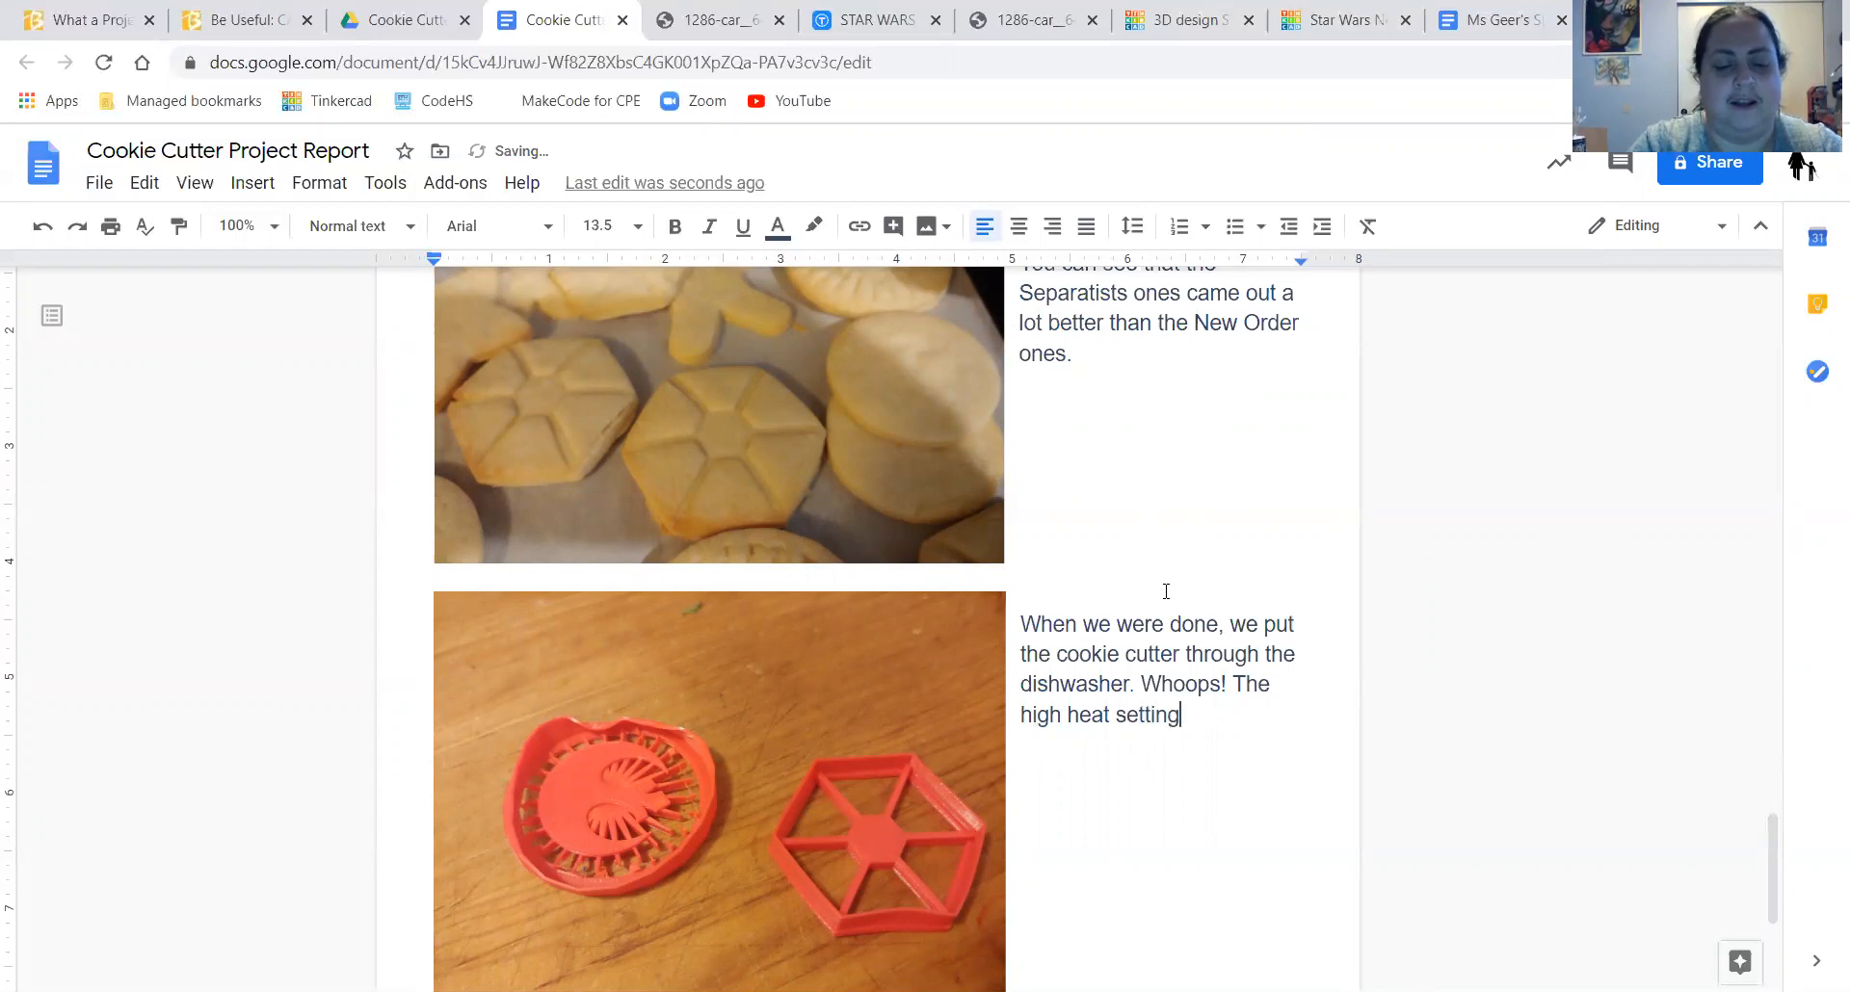
pyautogui.write(' d')
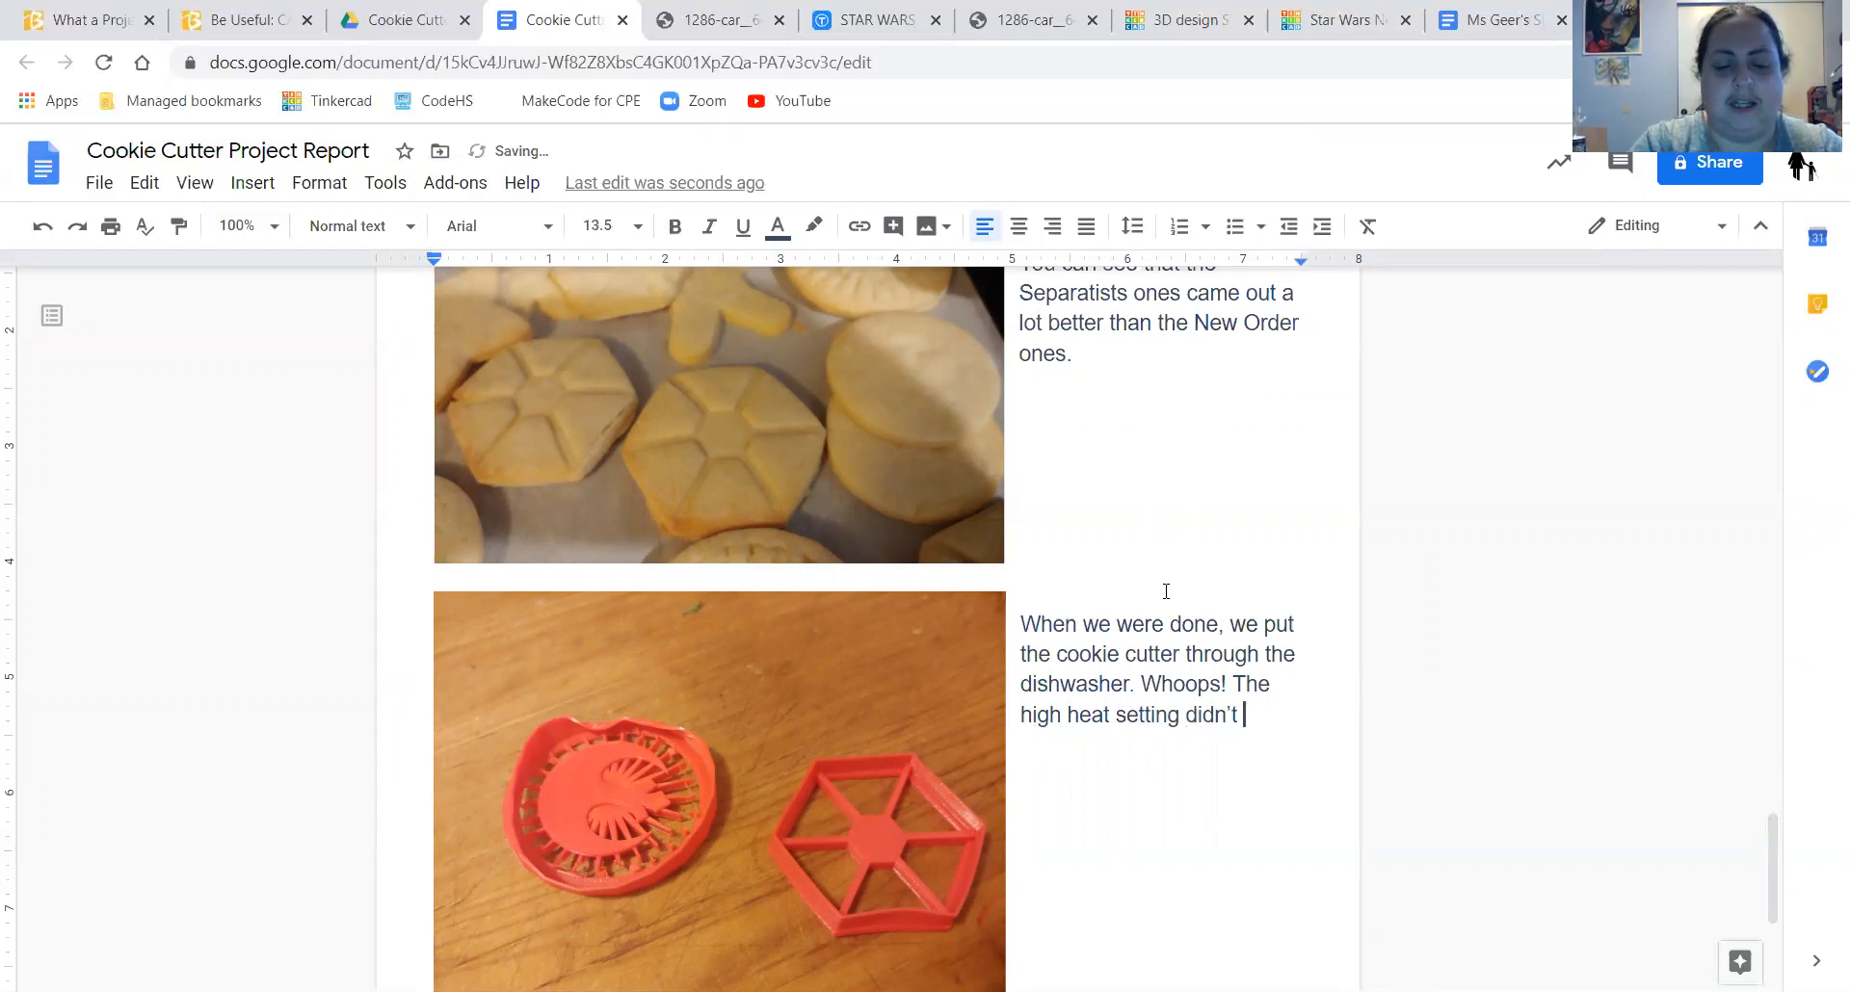
pyautogui.write("idn't reall")
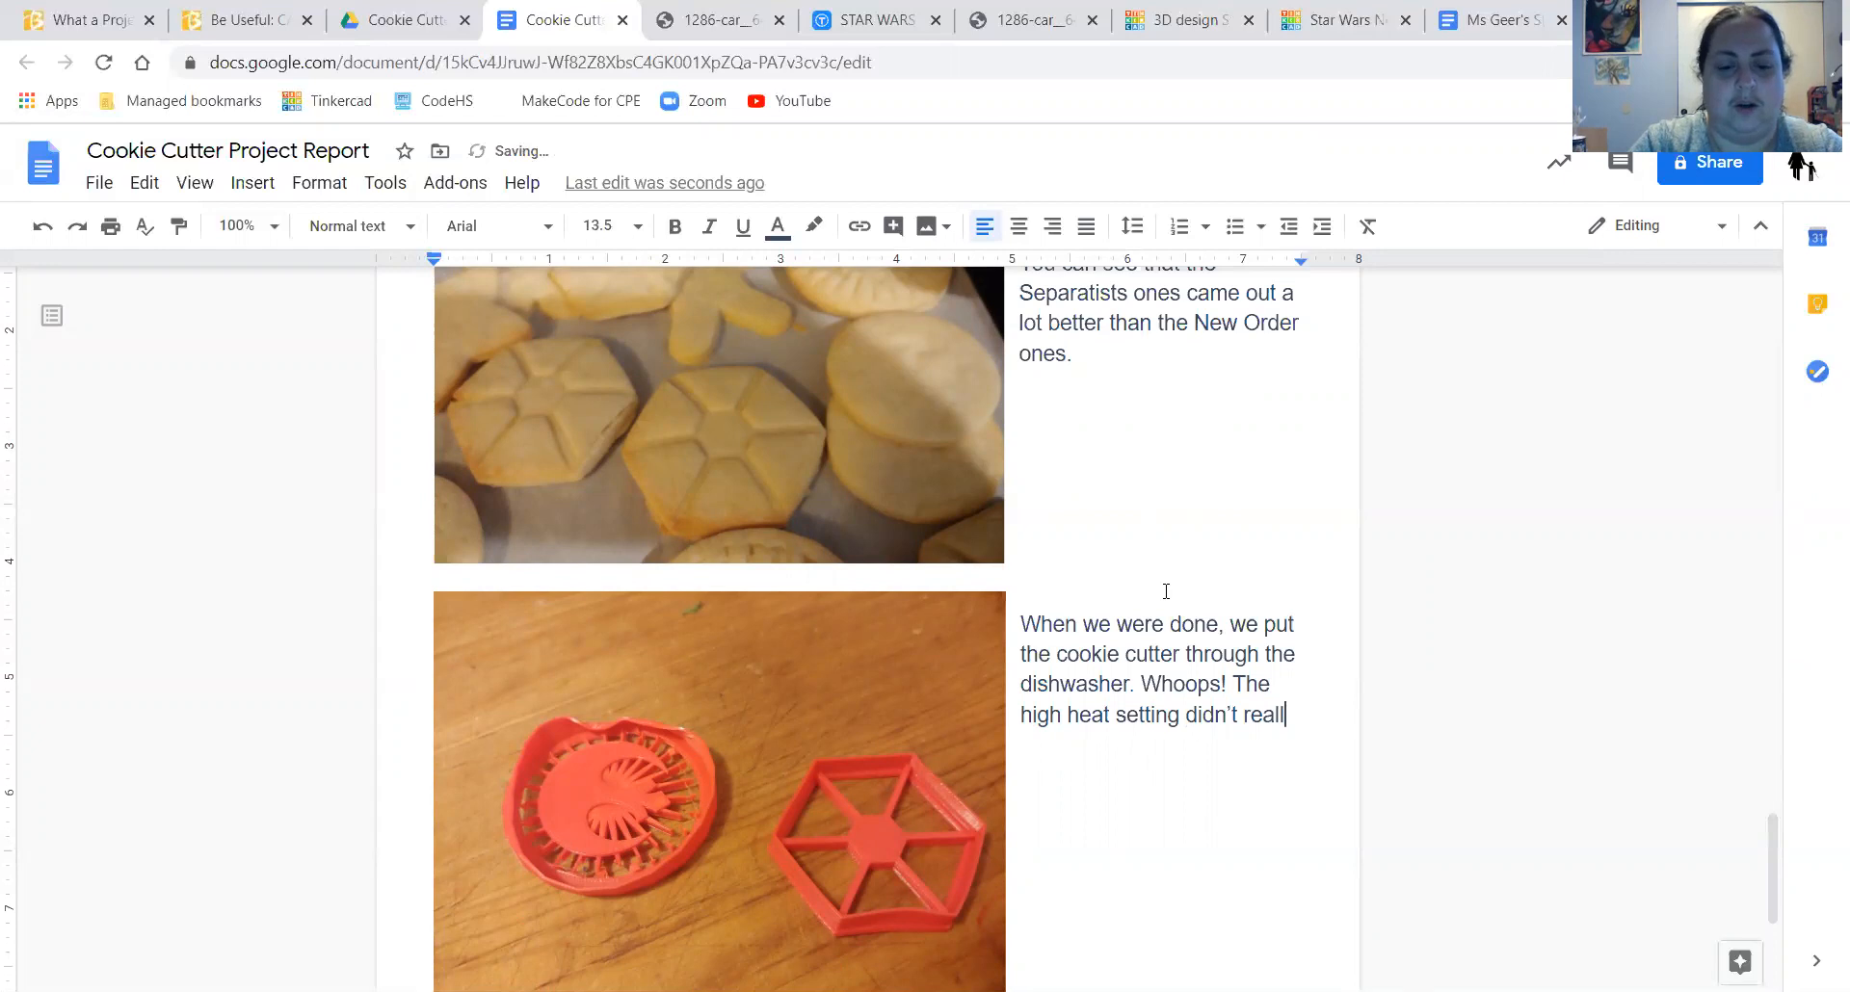
pyautogui.press('BackSpace')
pyautogui.press('BackSpace')
pyautogui.press('BackSpace')
pyautogui.press('BackSpace')
pyautogui.press('BackSpace')
pyautogui.press('BackSpace')
pyautogui.press('BackSpace')
pyautogui.press('BackSpace')
pyautogui.press('BackSpace')
pyautogui.press('BackSpace')
pyautogui.press('BackSpace')
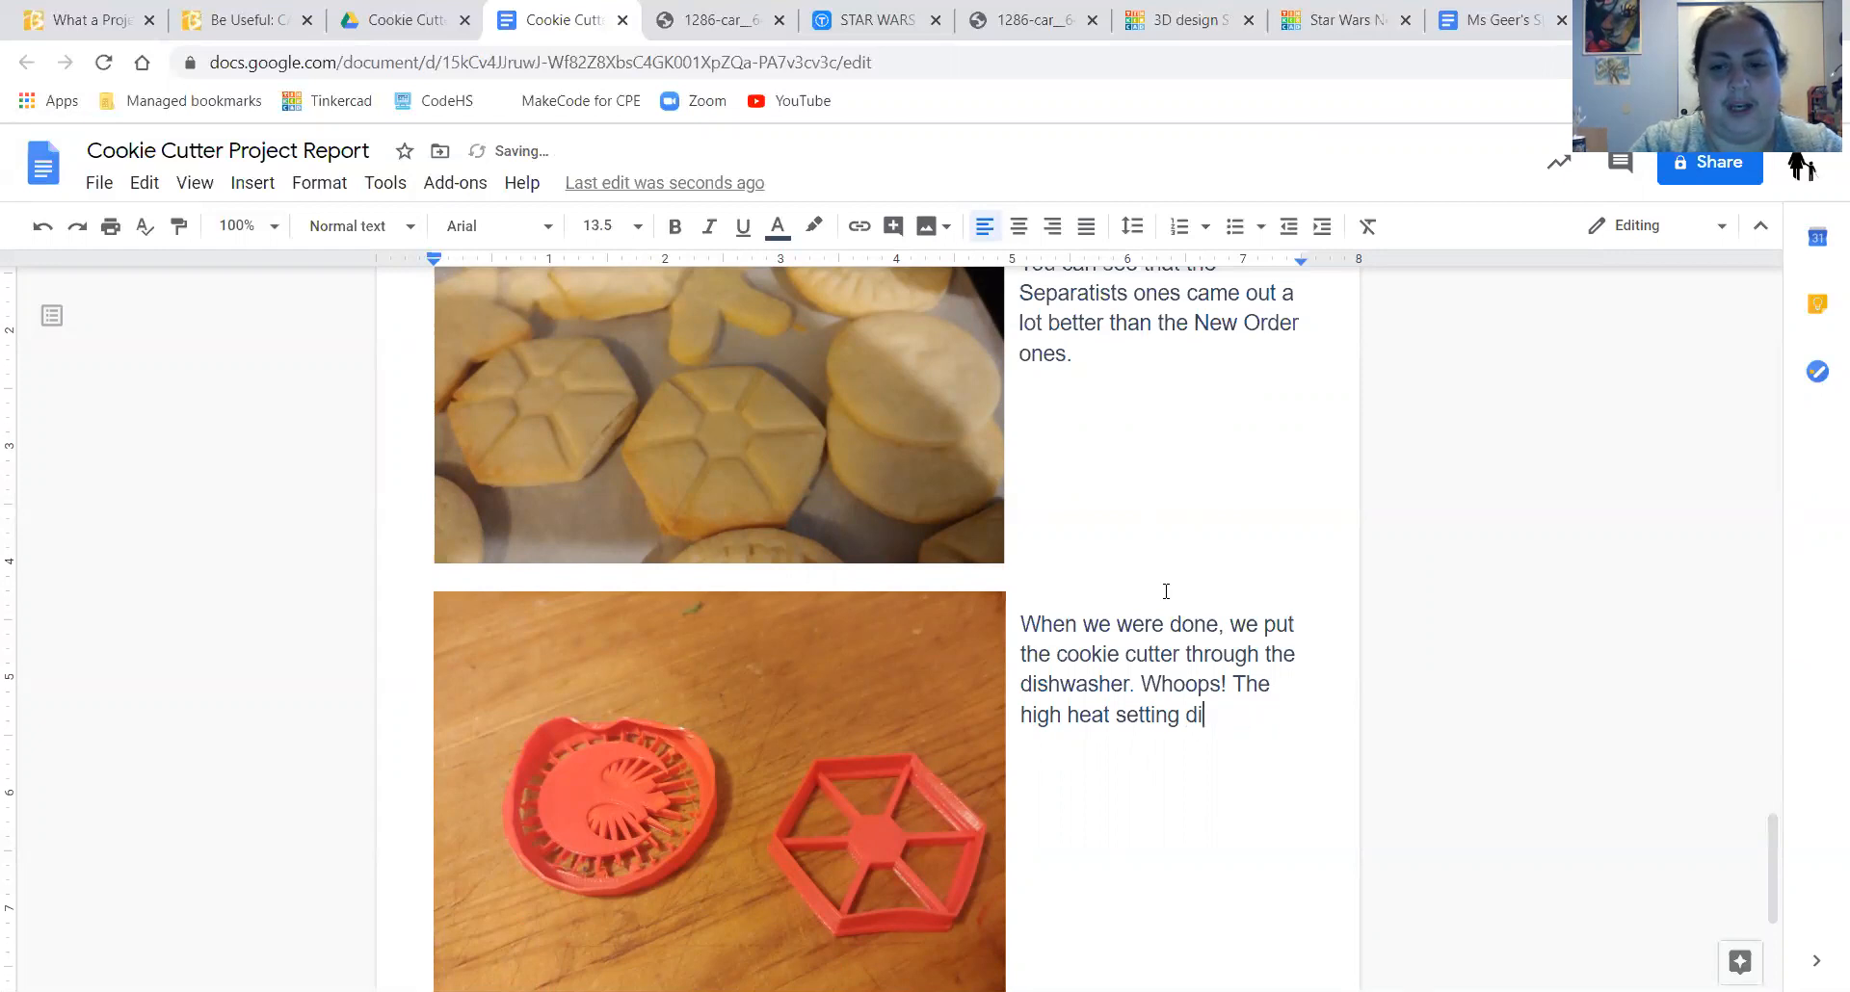
# - Finish the sentence with "sort of melted them a bit." and add "The New Order is toast - I've thrown it away."
pyautogui.write('sor')
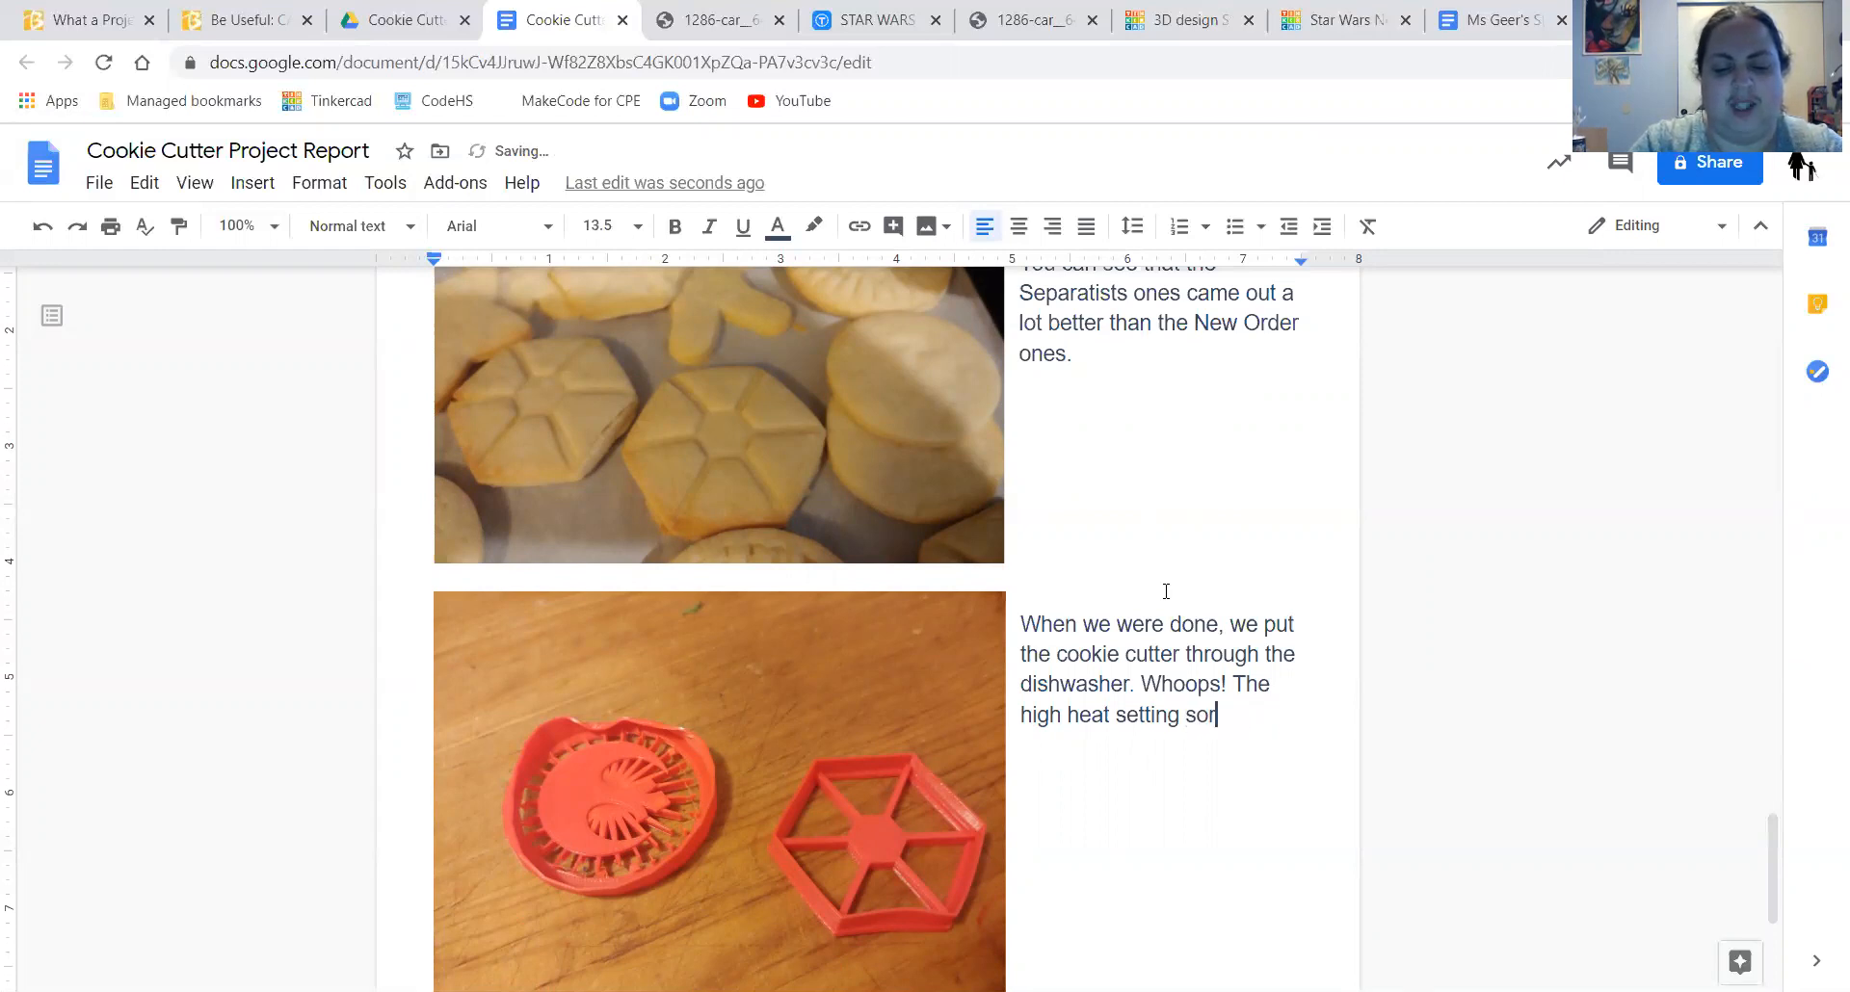
pyautogui.write('t of melte')
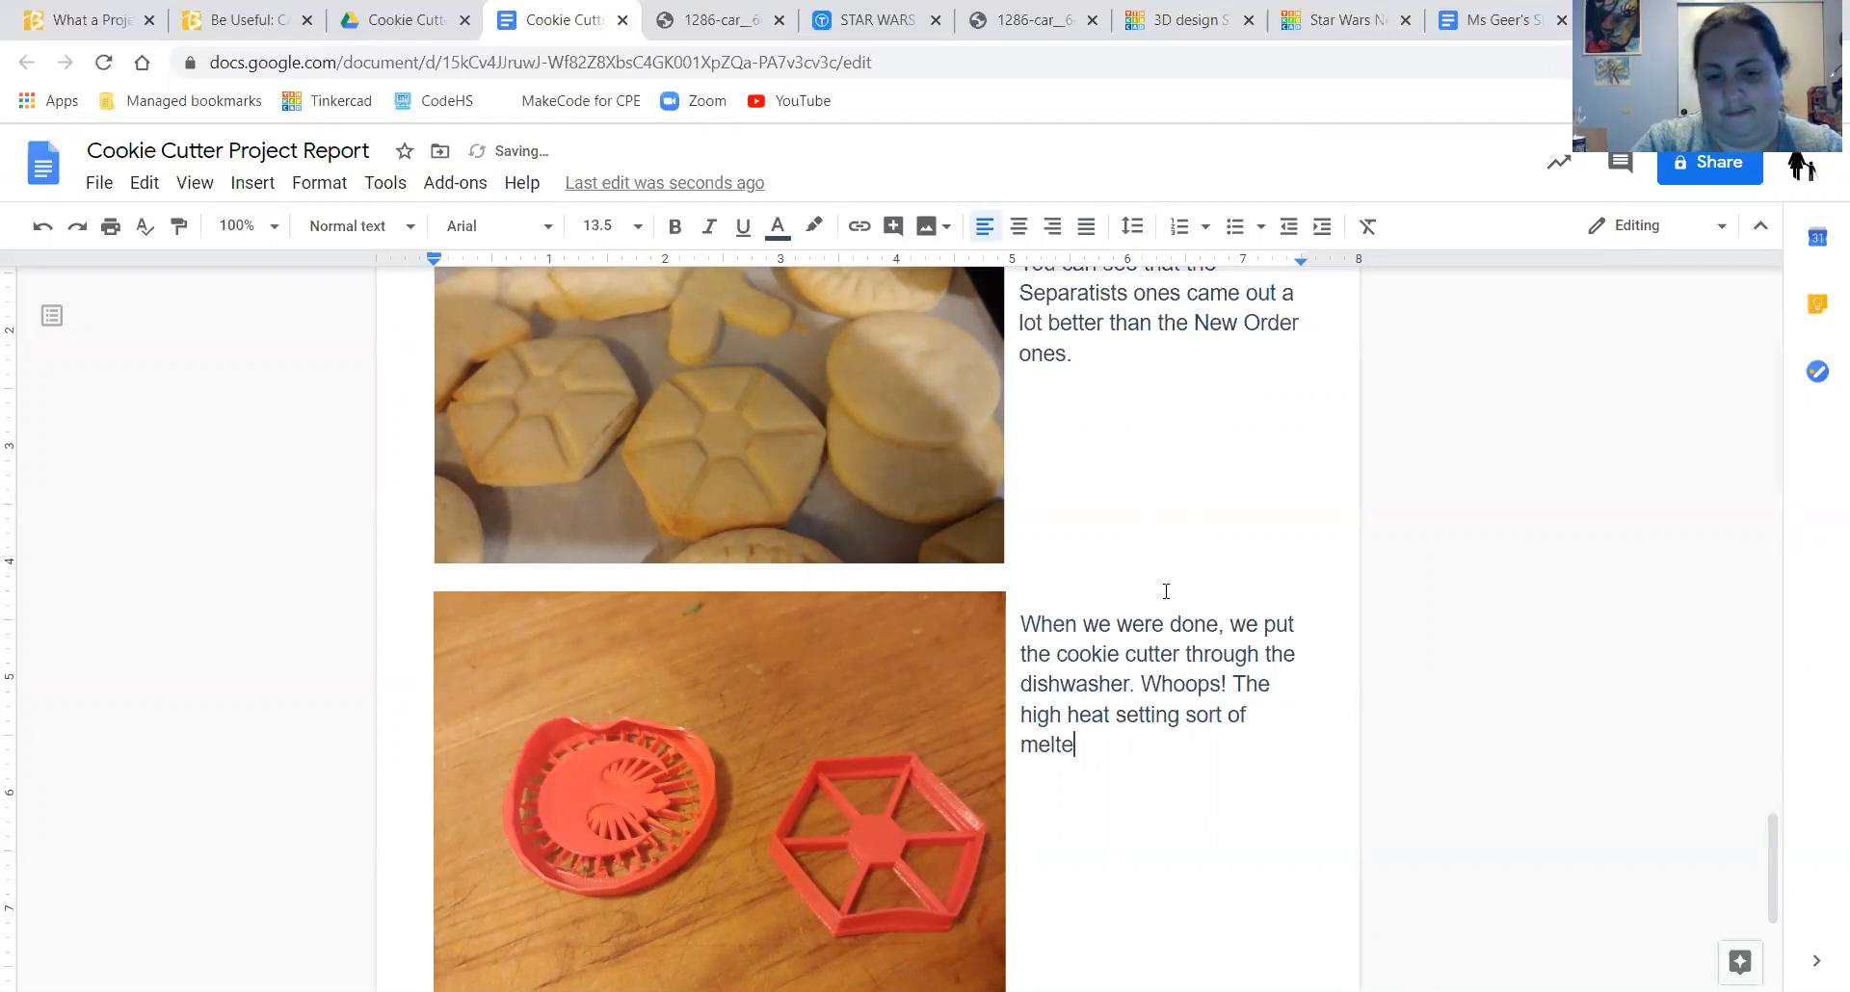
pyautogui.write('d them')
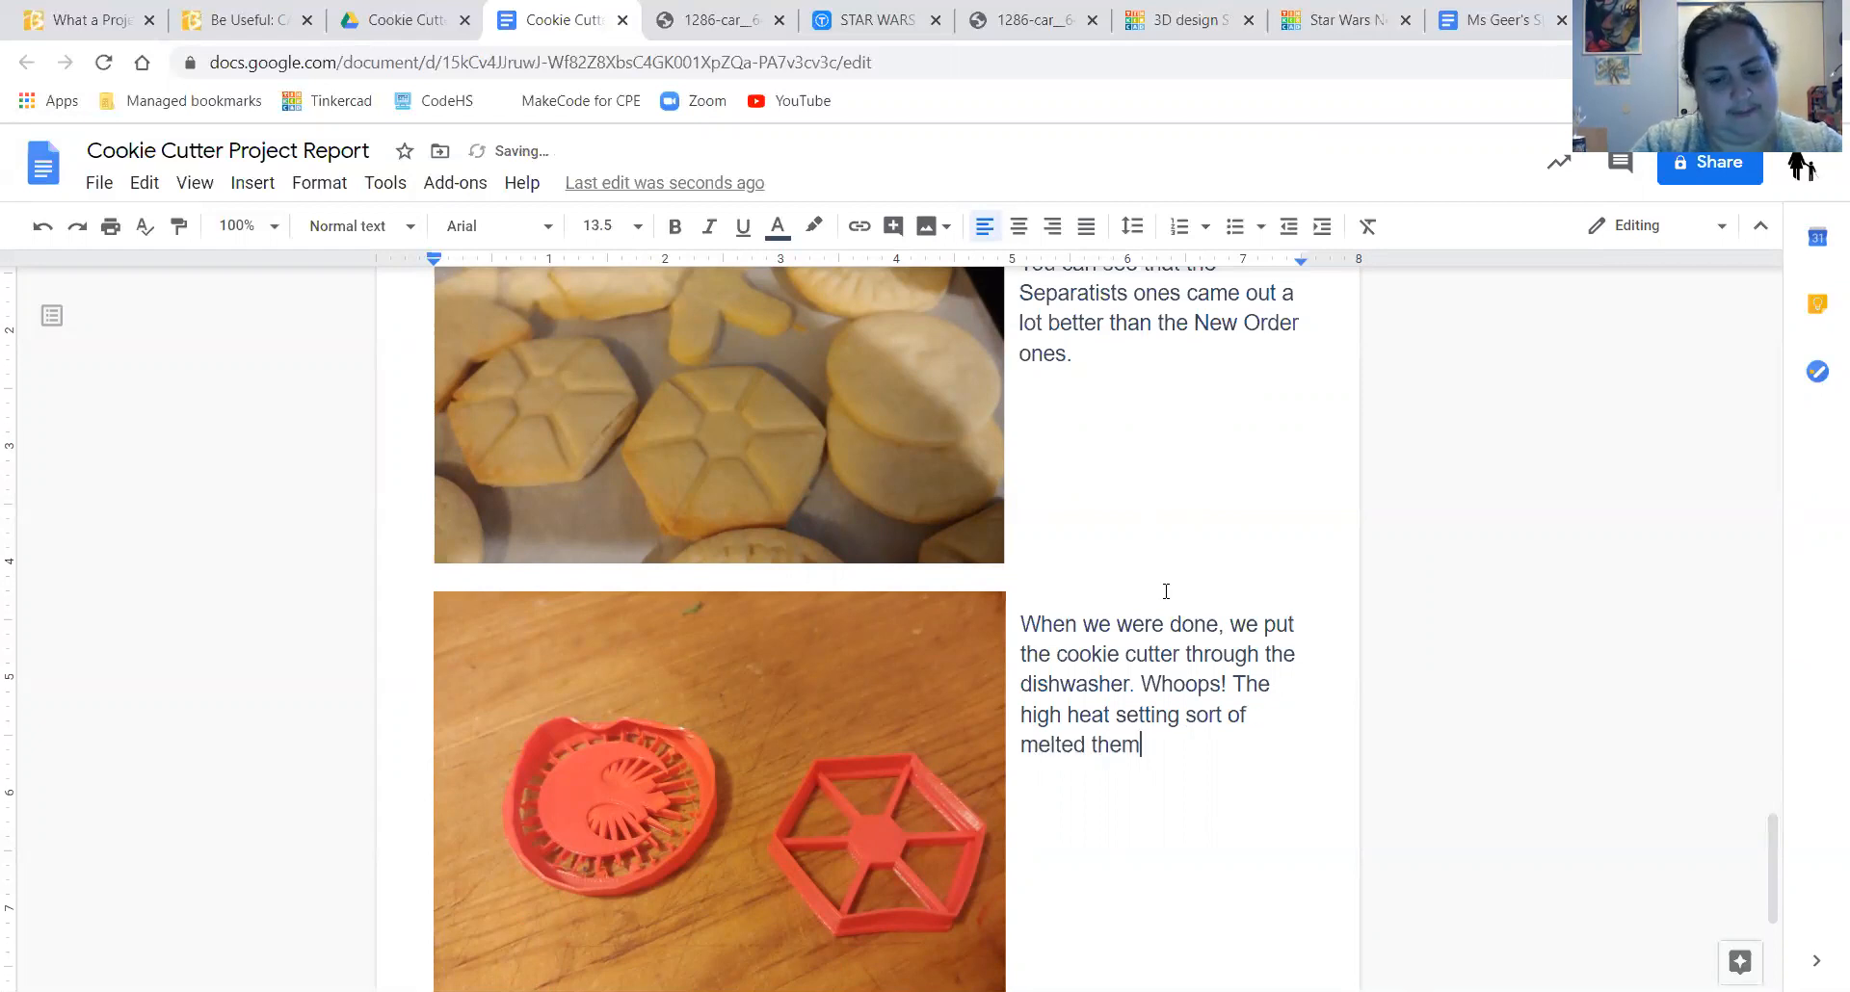
pyautogui.write(' a bit. The')
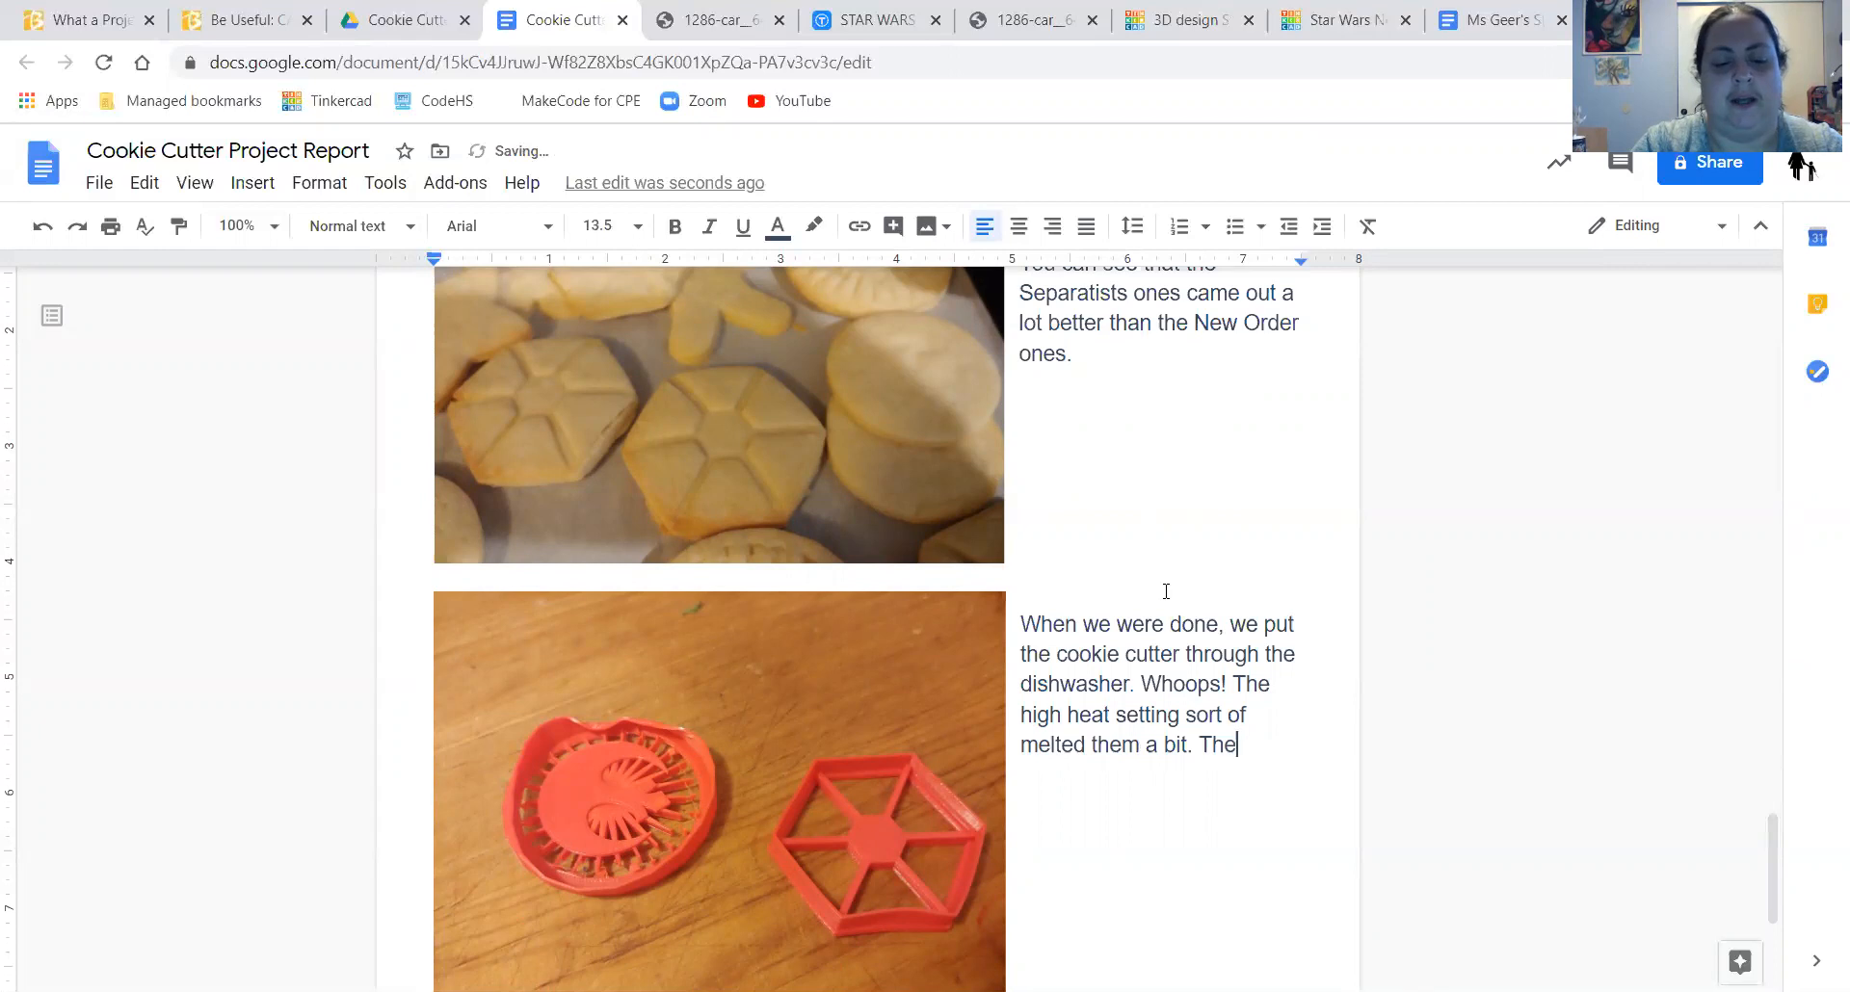
pyautogui.write(' New Order')
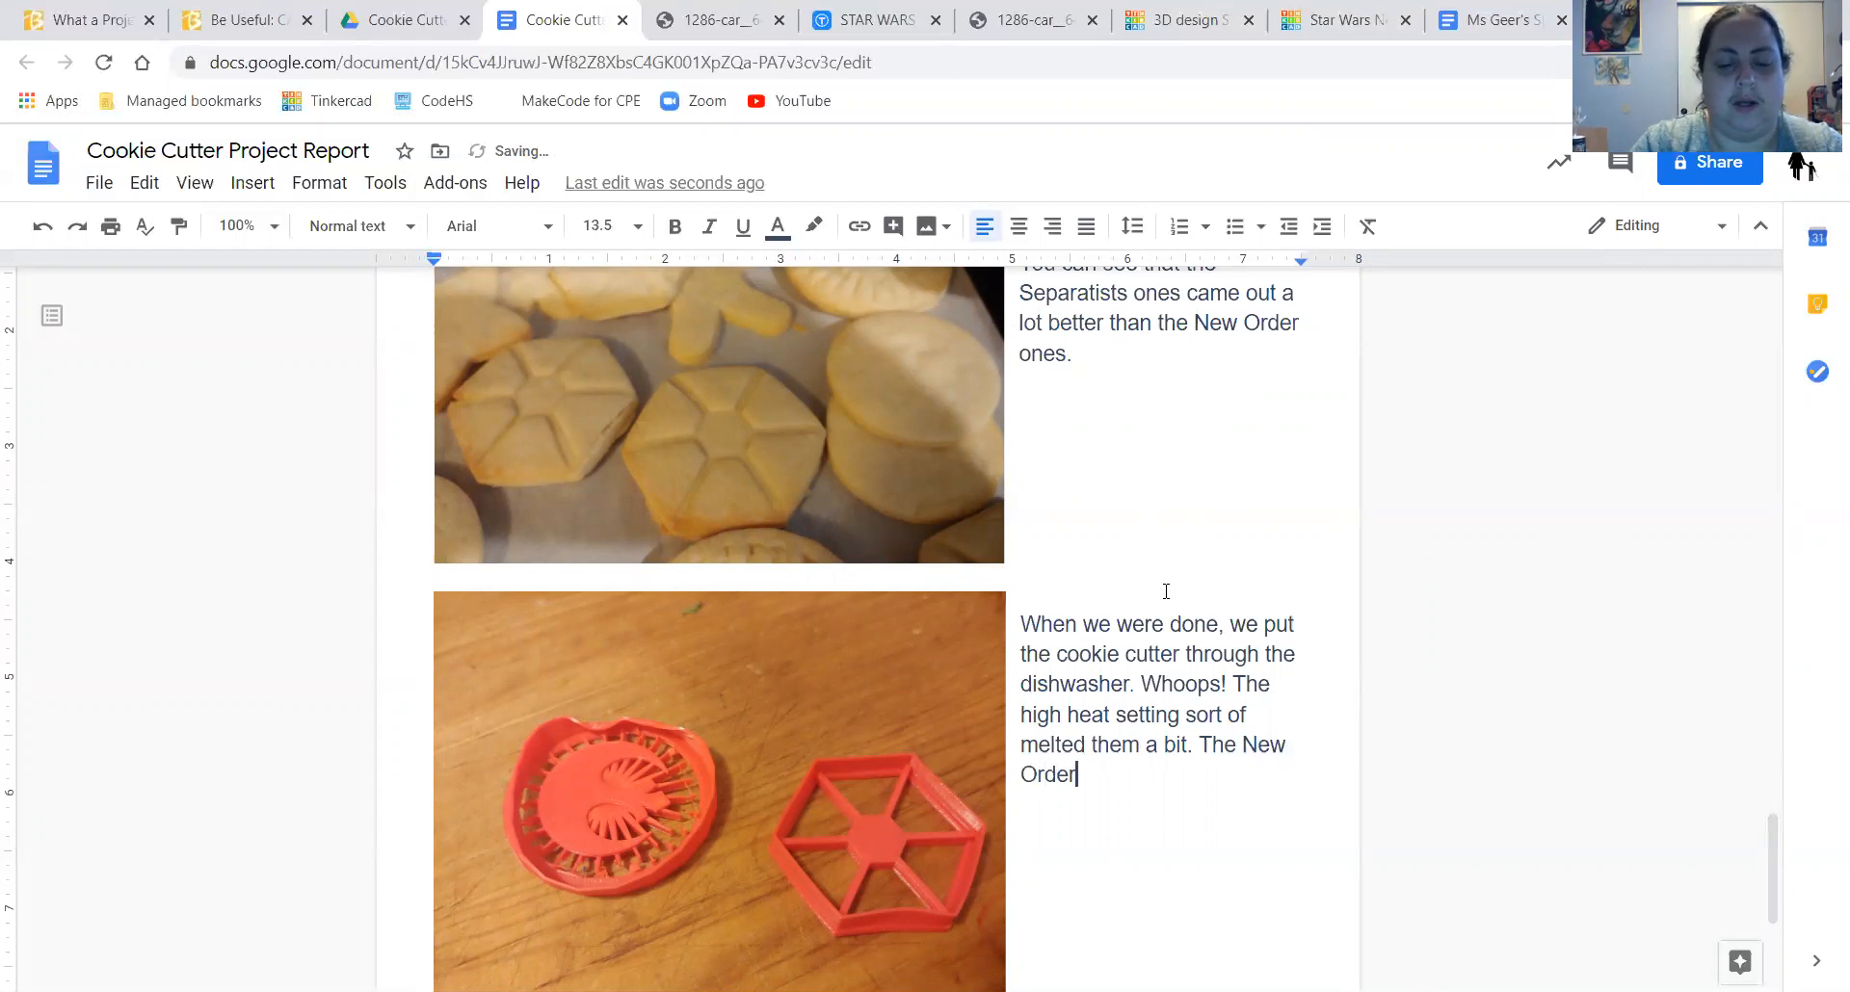
pyautogui.write(" is toast - I've thrown i")
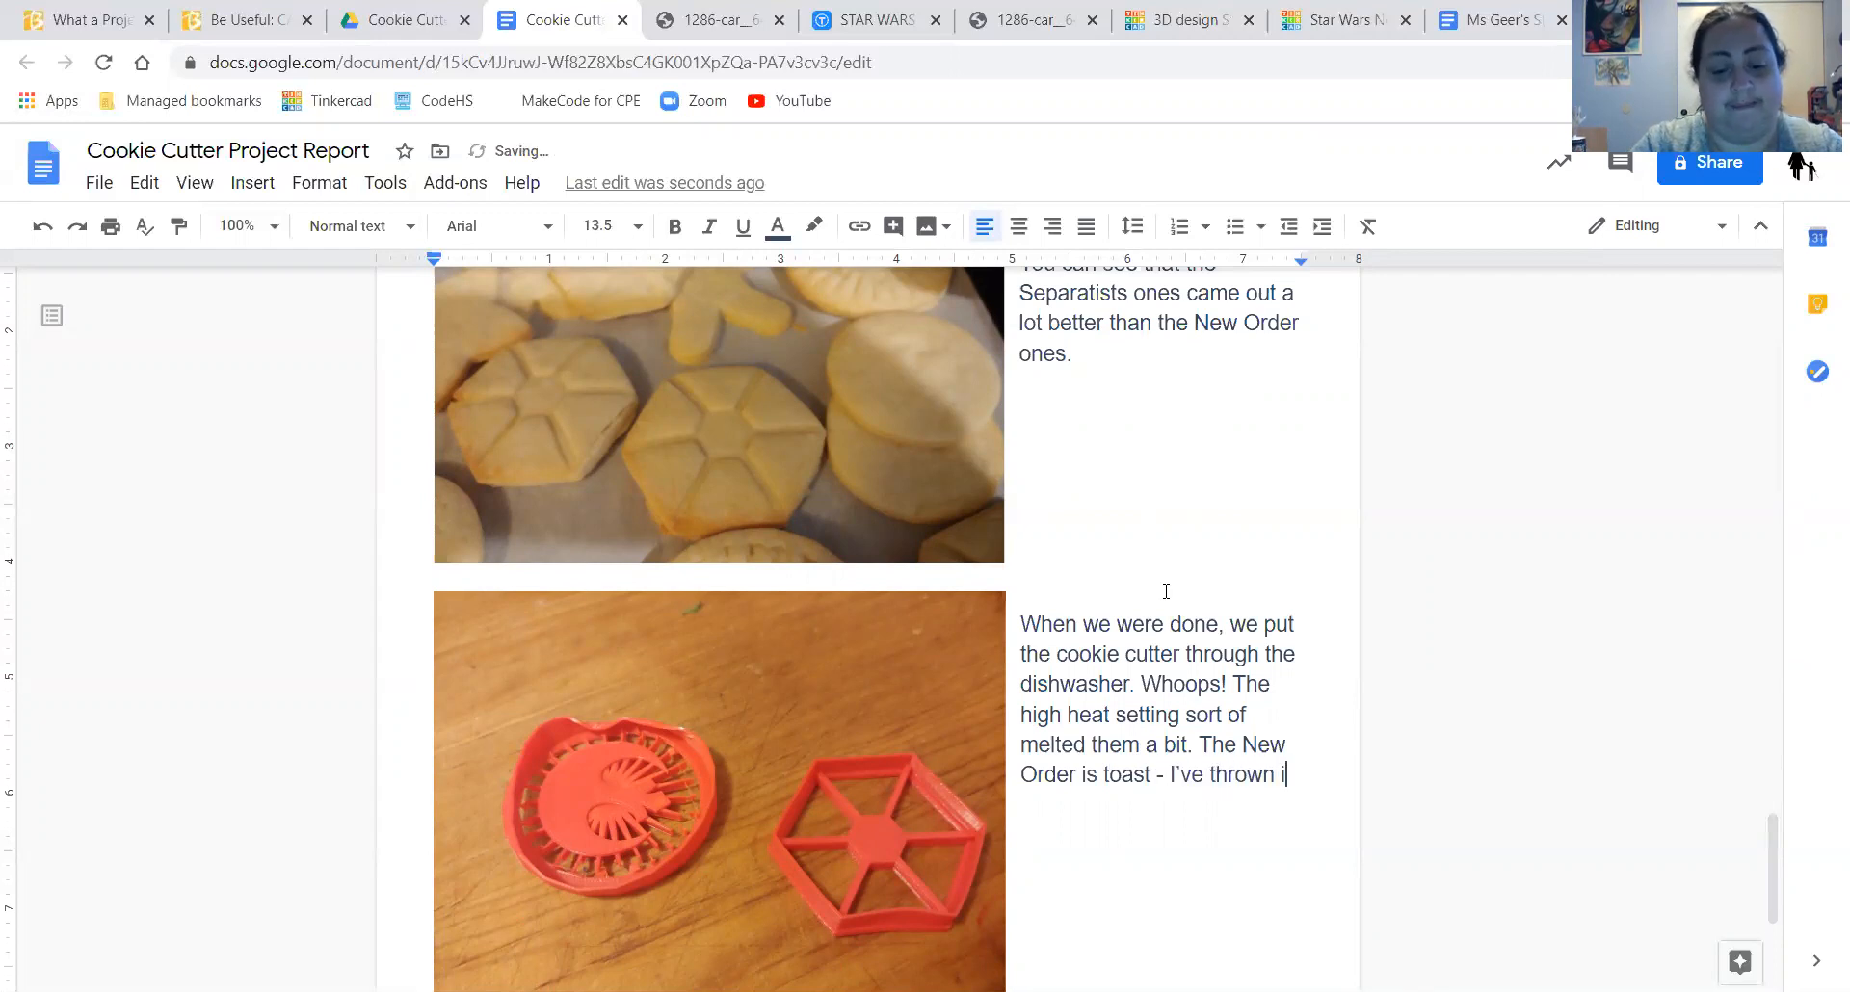
pyautogui.write('t away')
# - End the caption with "The Separatists one only got a little bent and we'll keep it."
pyautogui.write('. The')
pyautogui.write(' Sepa')
pyautogui.write('ratists ')
pyautogui.write('one')
pyautogui.write(' only go')
pyautogui.write('t a l')
pyautogui.write('ittle be')
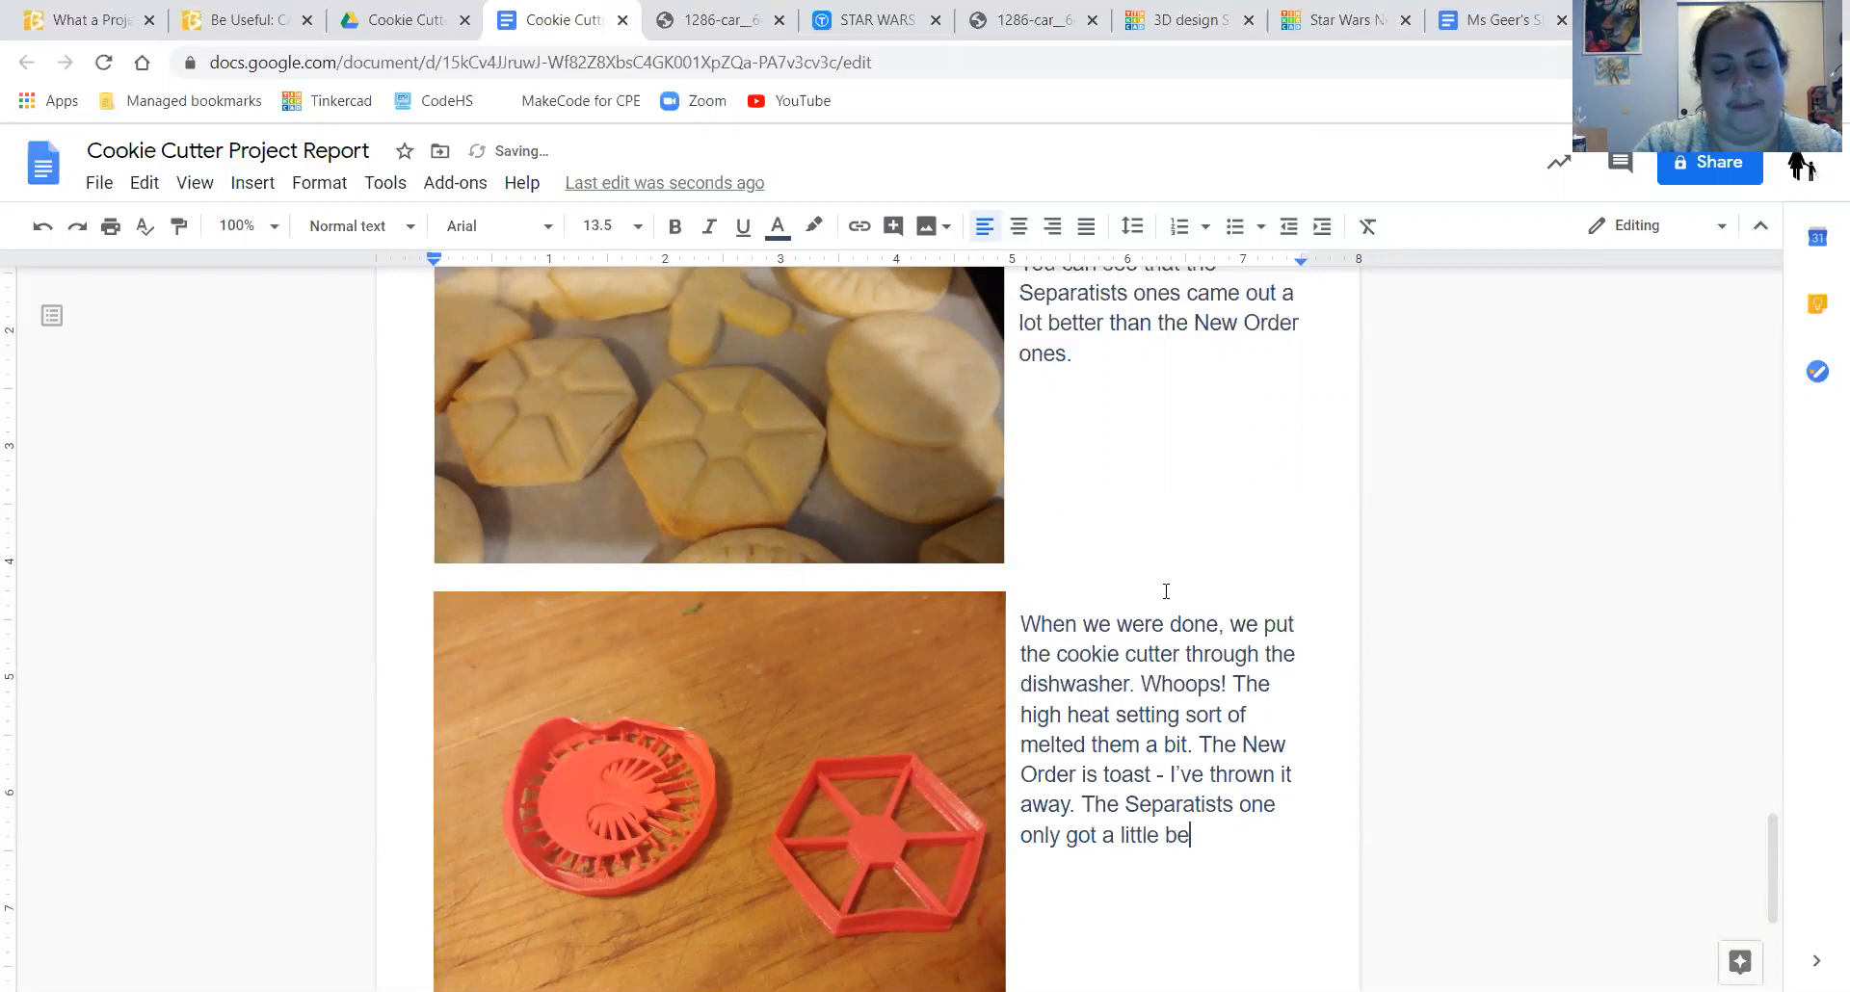
pyautogui.write('nt and ')
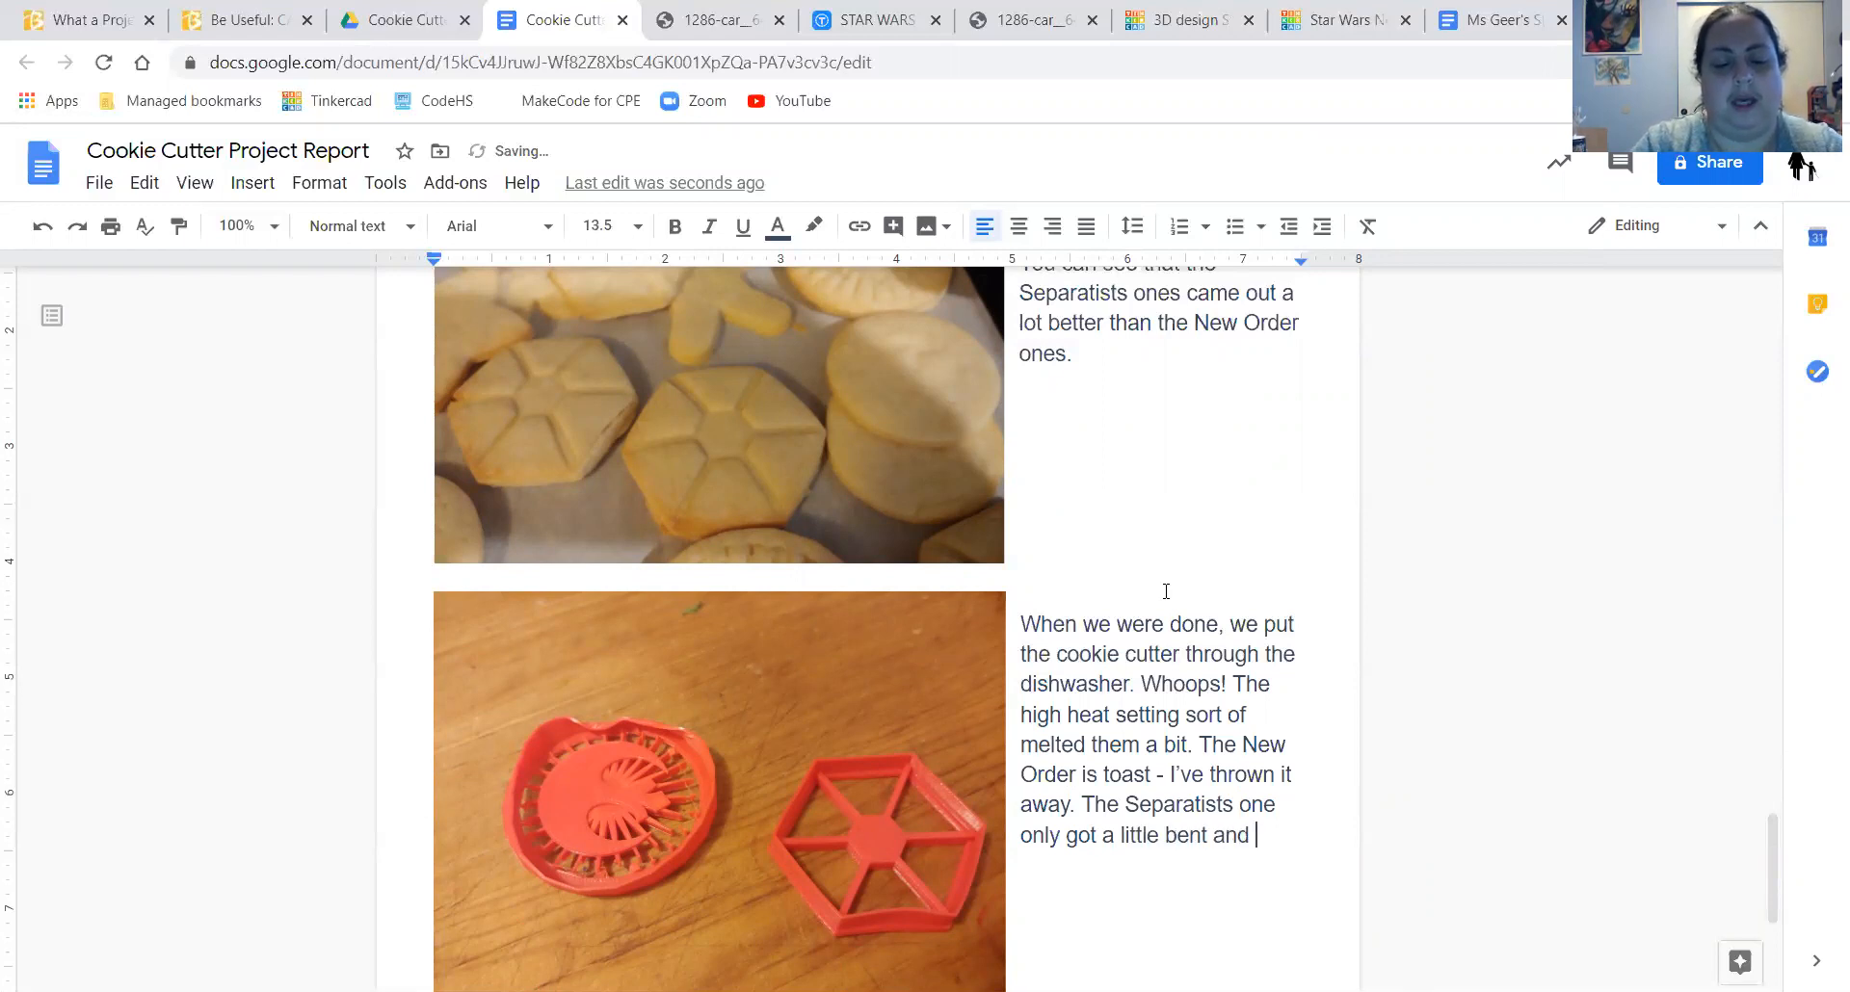
pyautogui.write("we'")
pyautogui.write('ll keep it.')
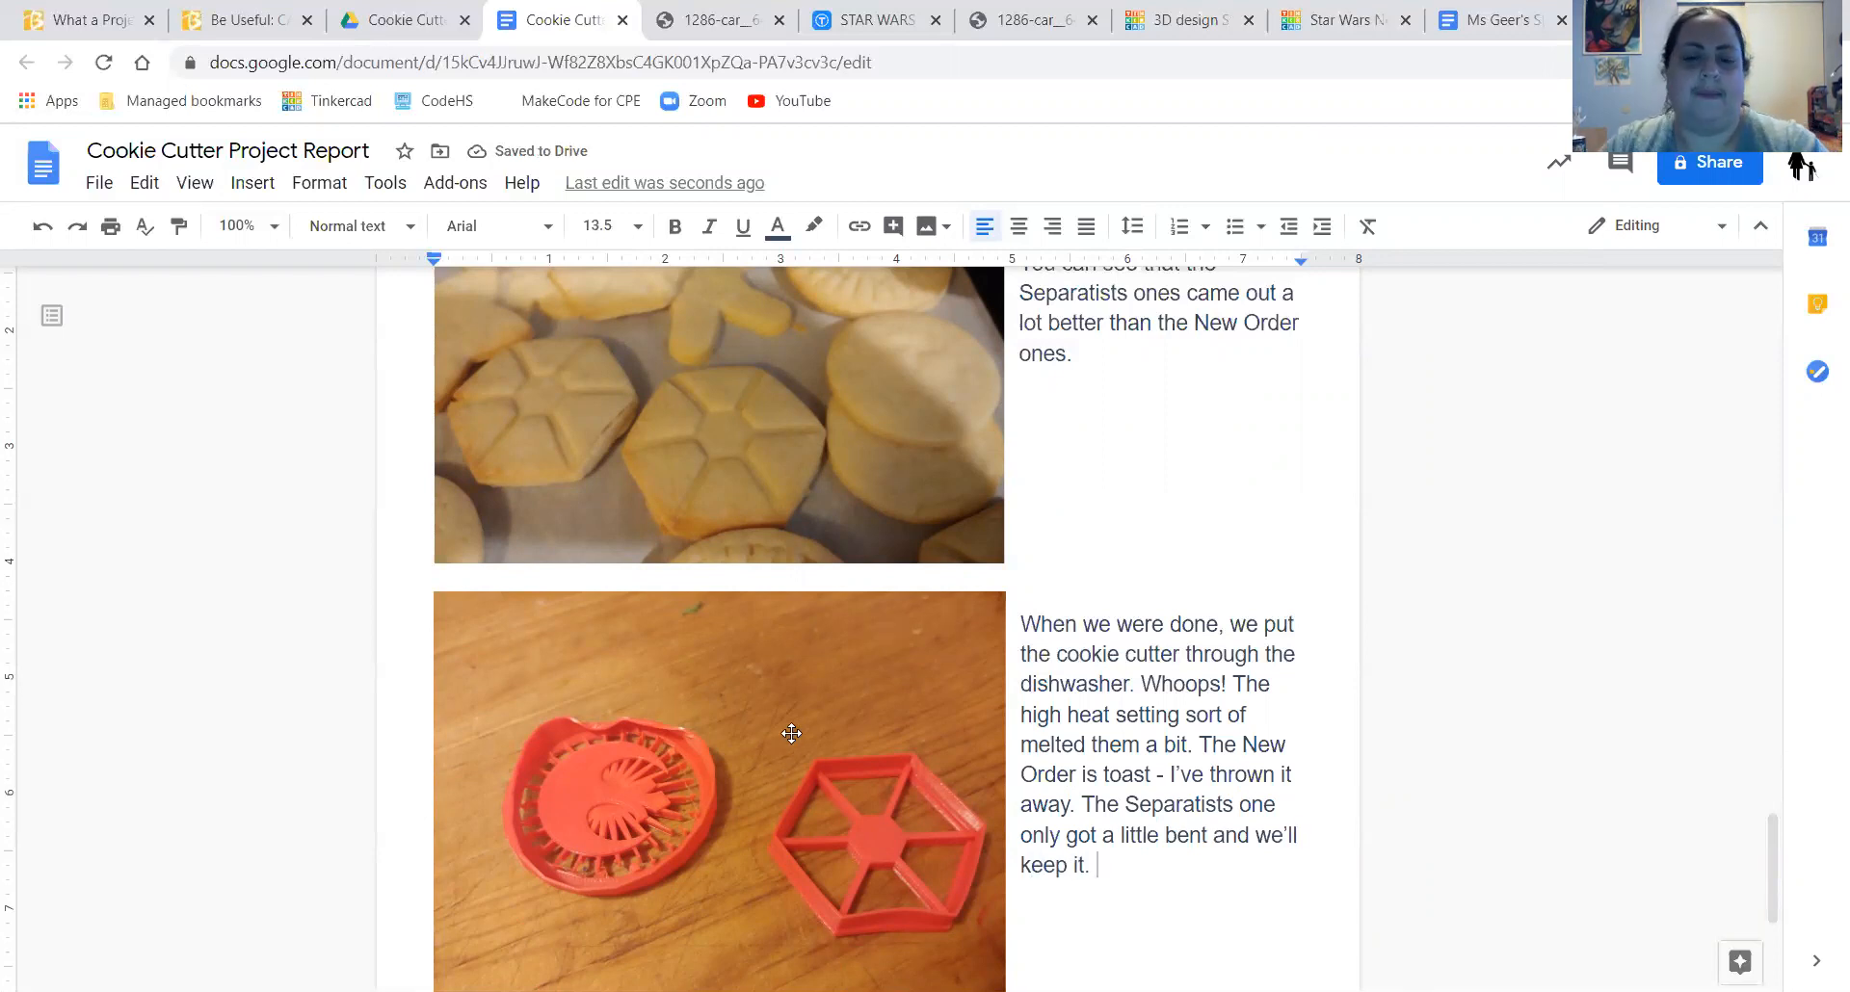
# - Add blank lines below the "Link to stl file" section, above the printed-version photo, to make room for more content
pyautogui.scroll(-1, 696, 799)
pyautogui.scroll(11, 697, 799)
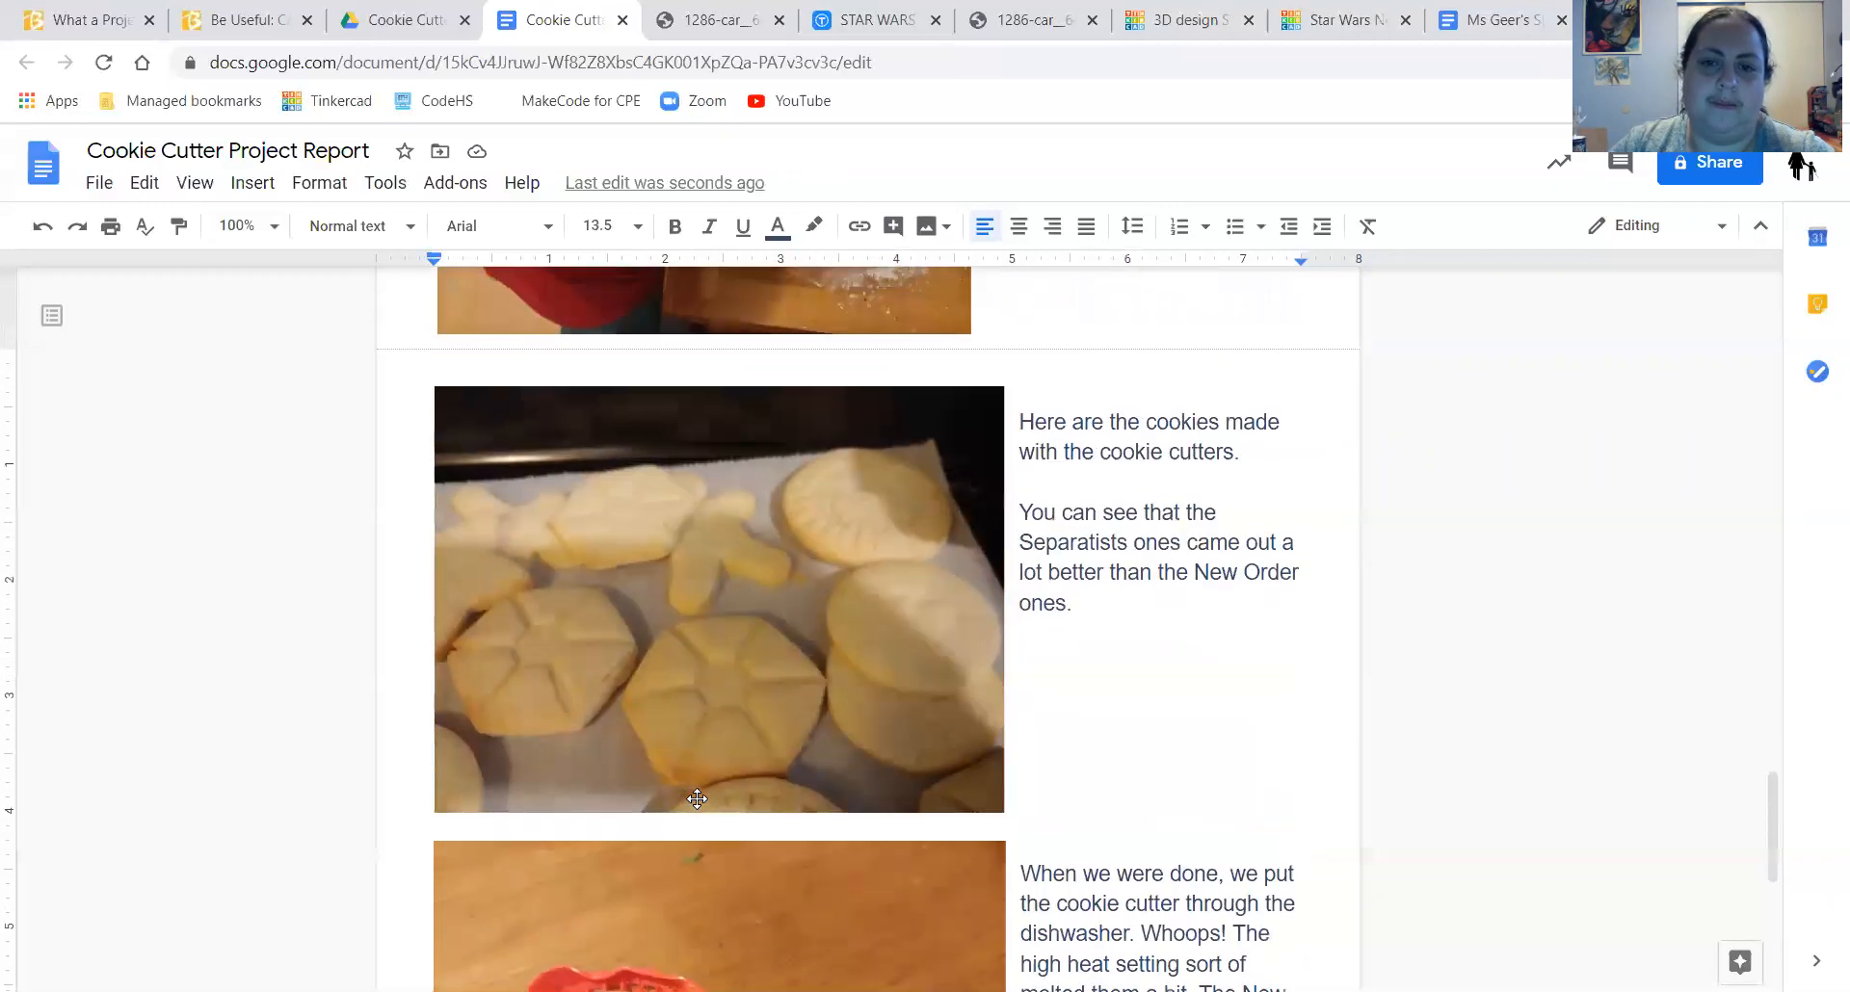
pyautogui.scroll(15, 697, 799)
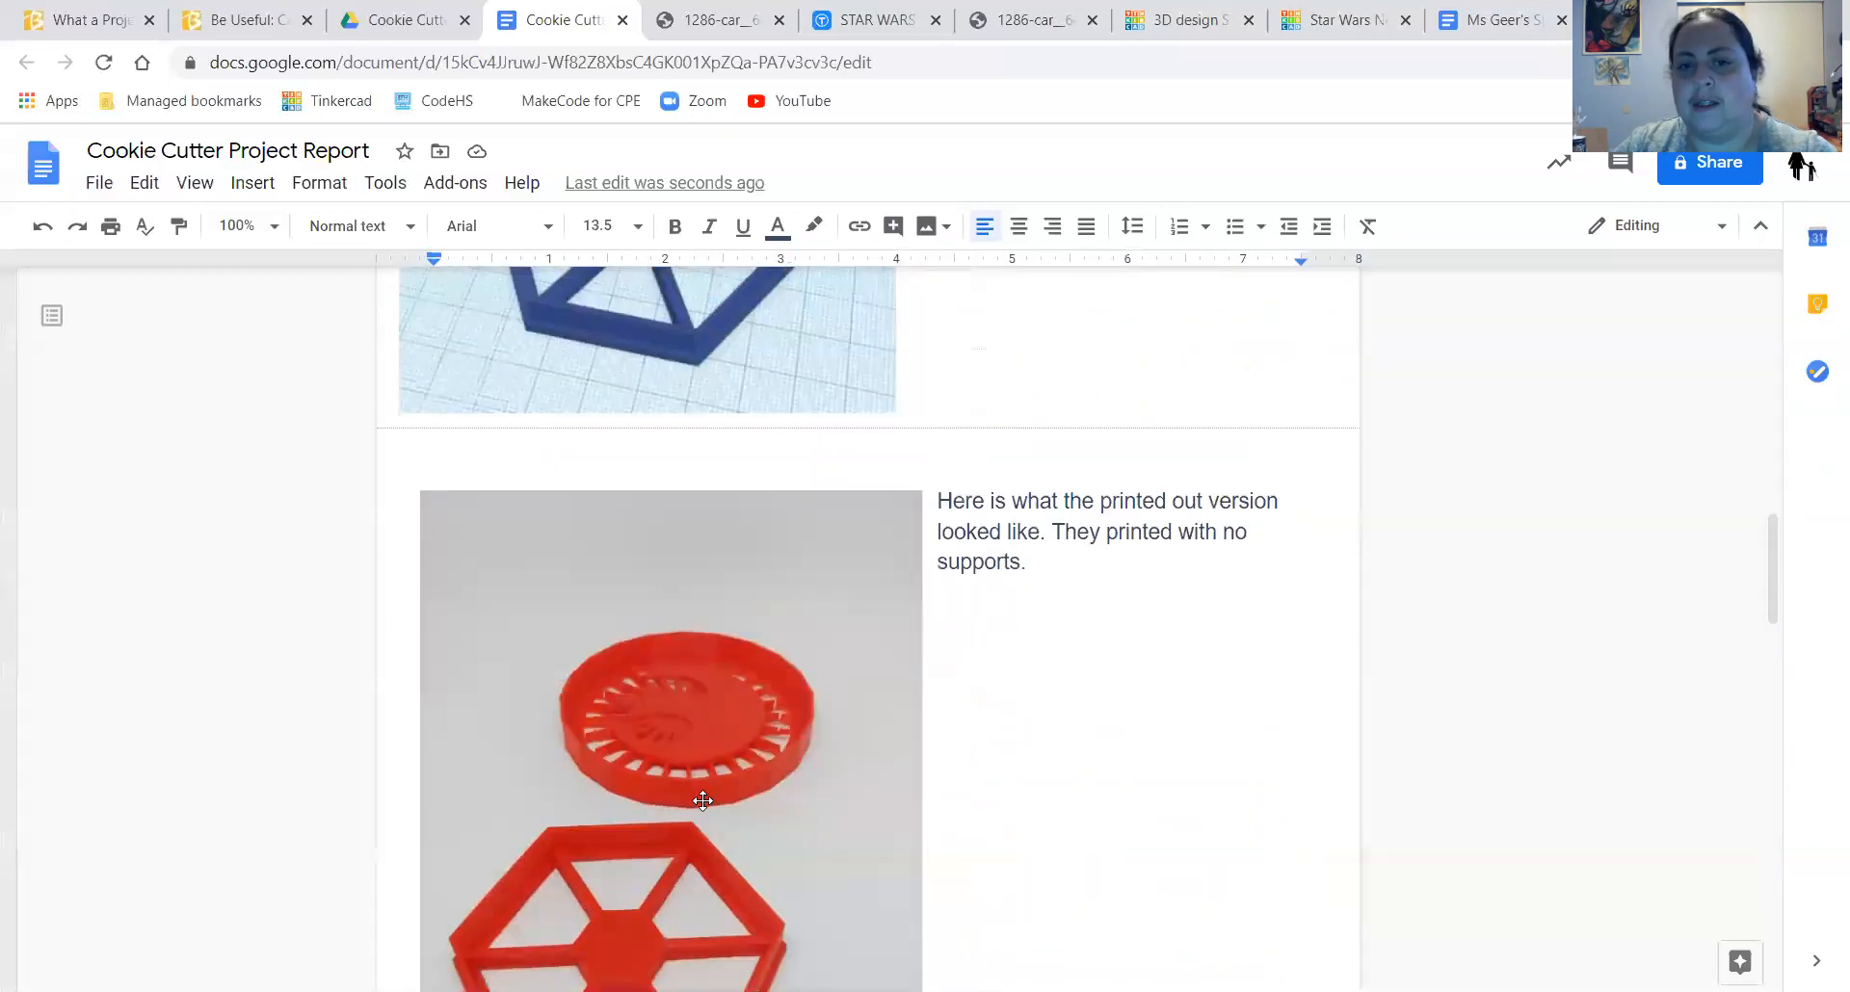
pyautogui.scroll(6, 722, 817)
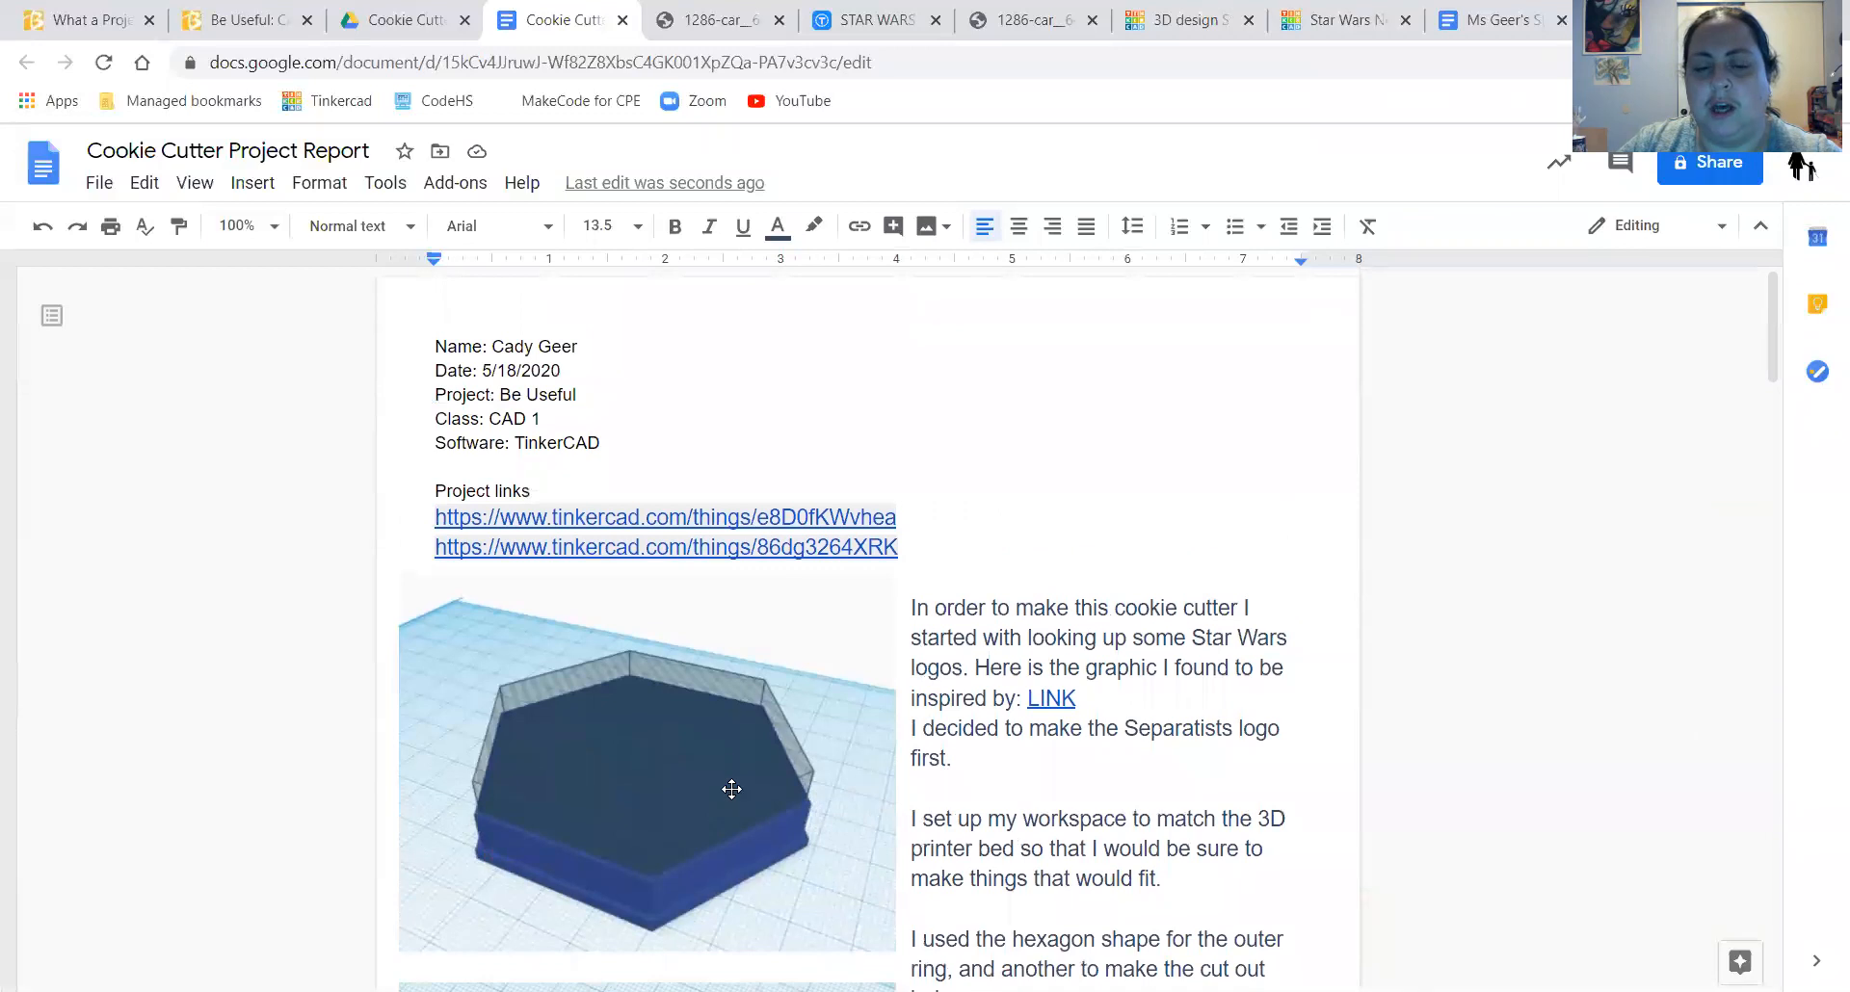
pyautogui.scroll(-7, 722, 736)
pyautogui.scroll(-6, 722, 736)
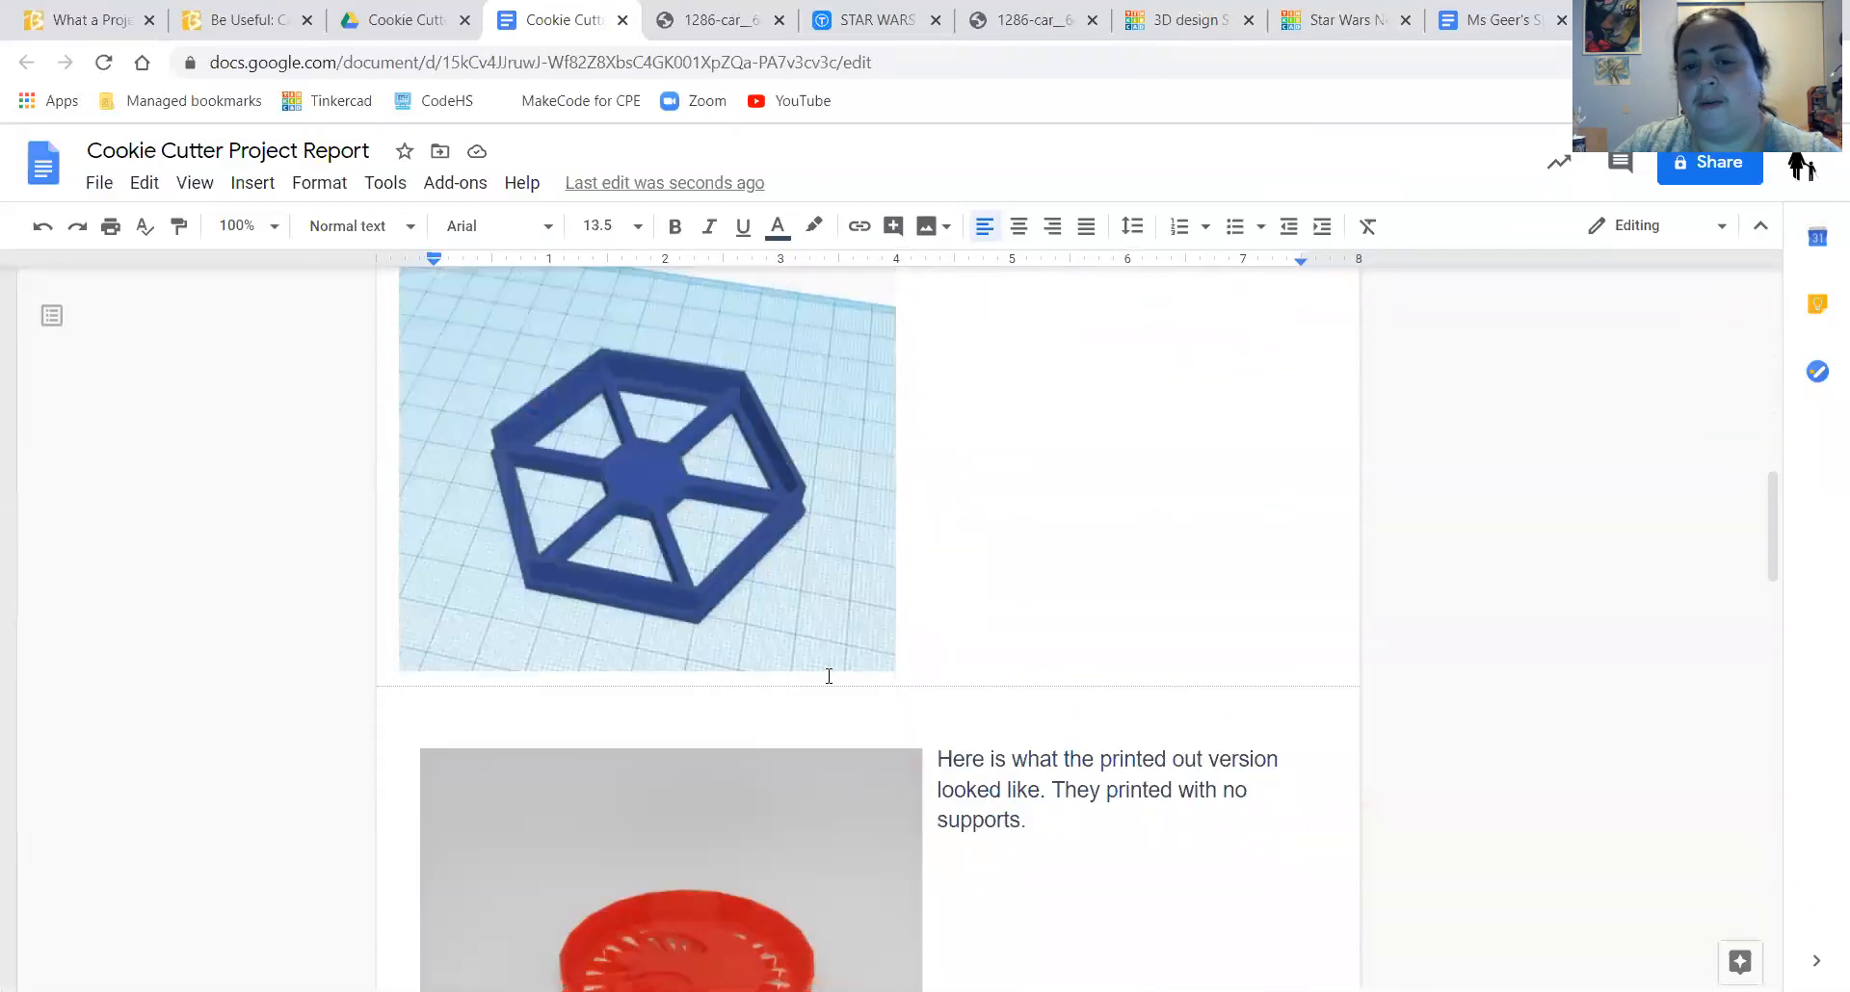
pyautogui.click(937, 619)
pyautogui.scroll(1, 1019, 711)
pyautogui.click(1019, 711)
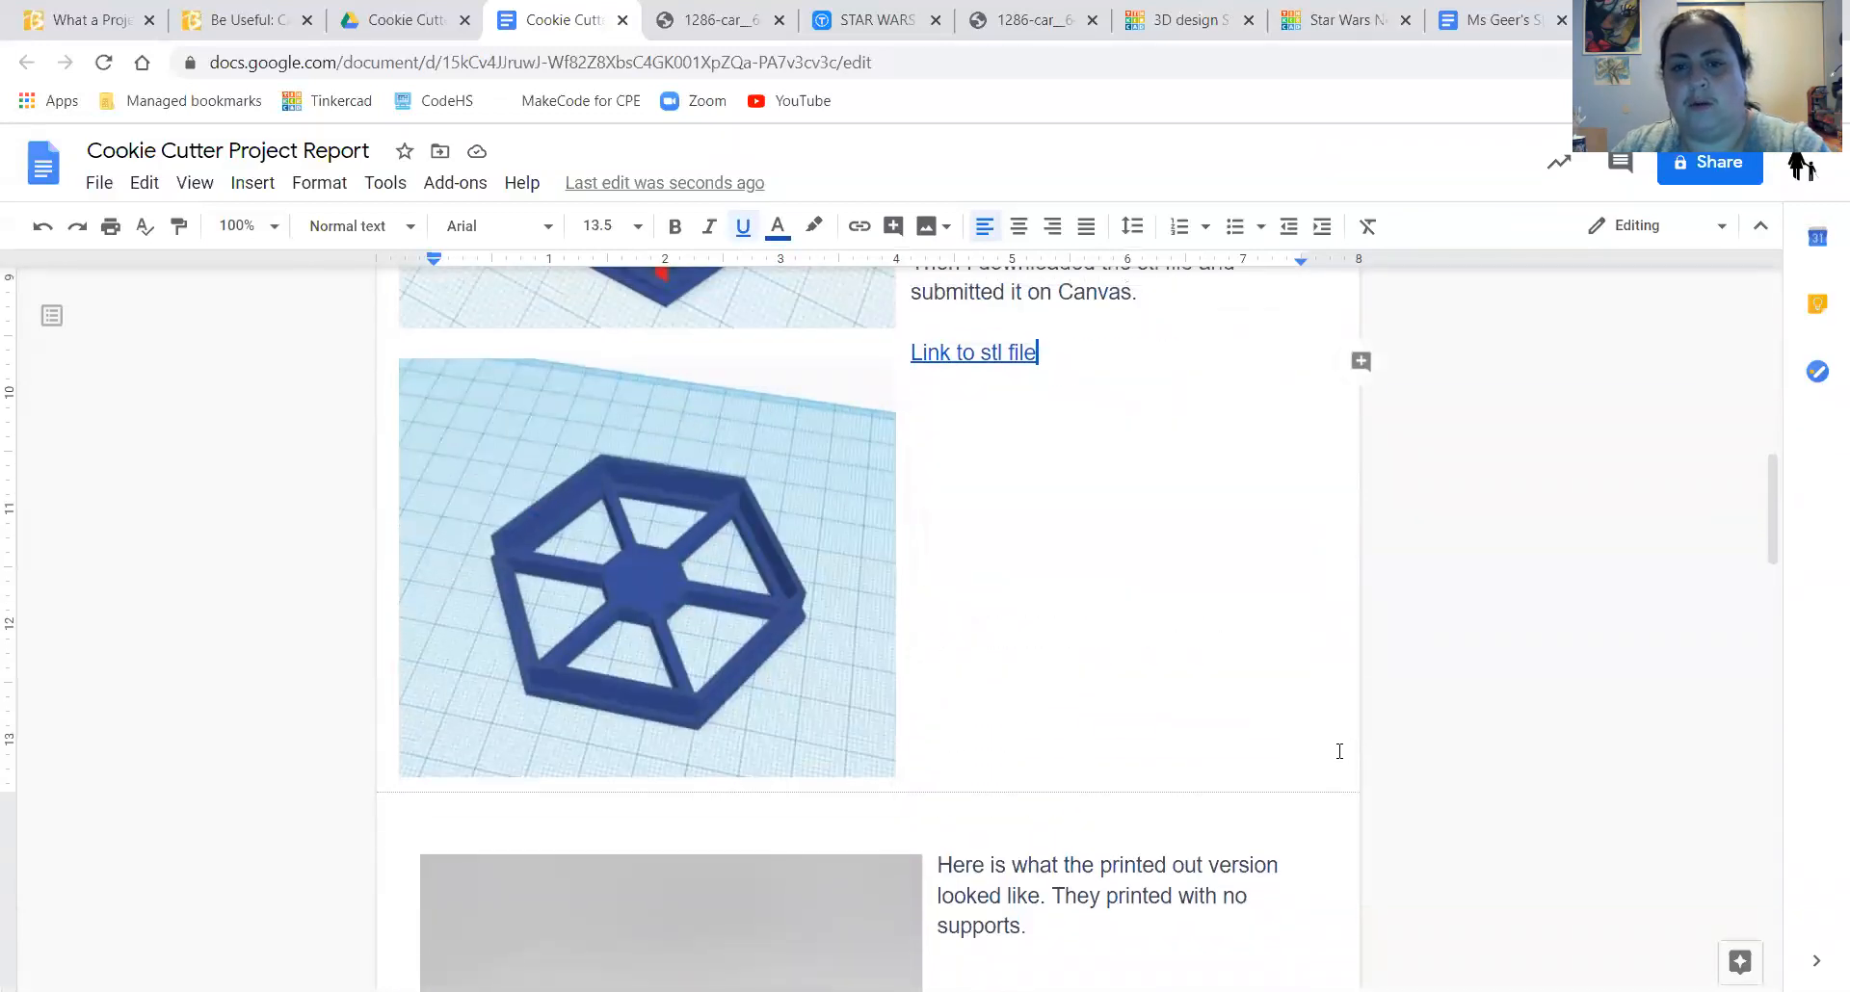
pyautogui.press('Down')
pyautogui.press('Return')
pyautogui.press('Return')
pyautogui.press('Return')
pyautogui.press('Return')
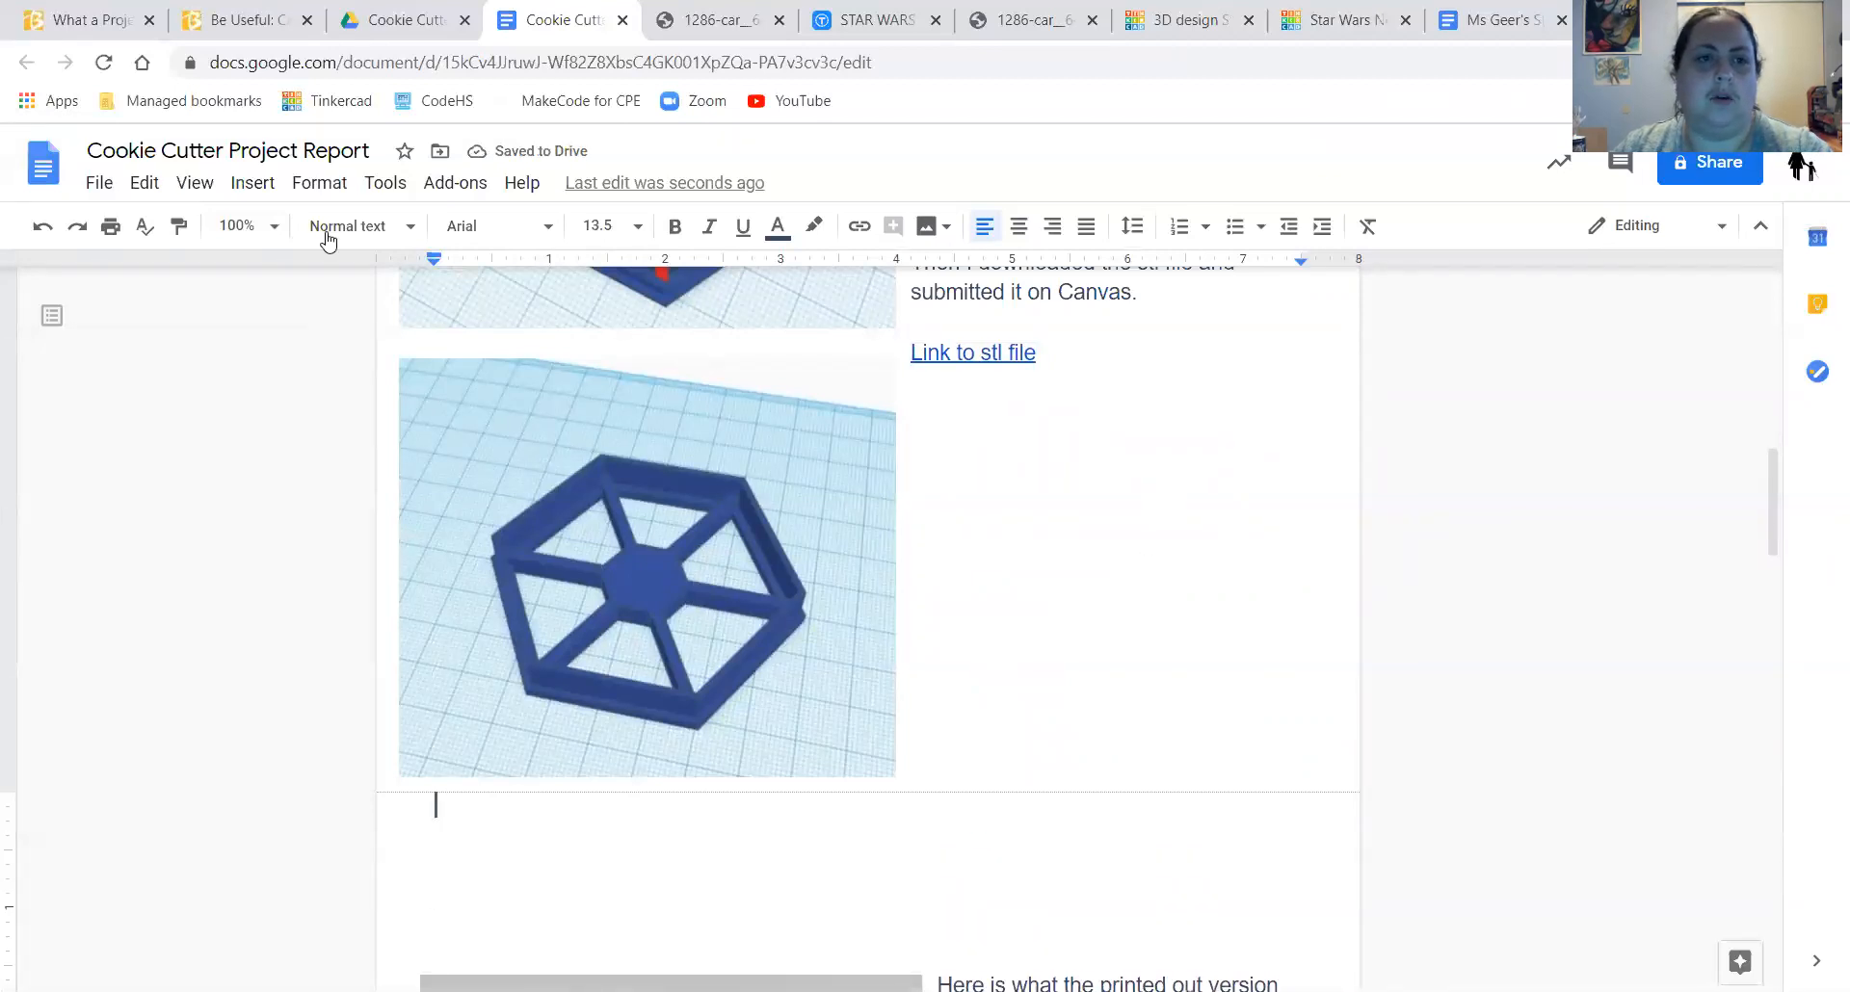
# - Browse the recent Google Drive images for insertion below the Separatists section and select a cutter design screenshot
pyautogui.click(255, 184)
pyautogui.moveTo(303, 229)
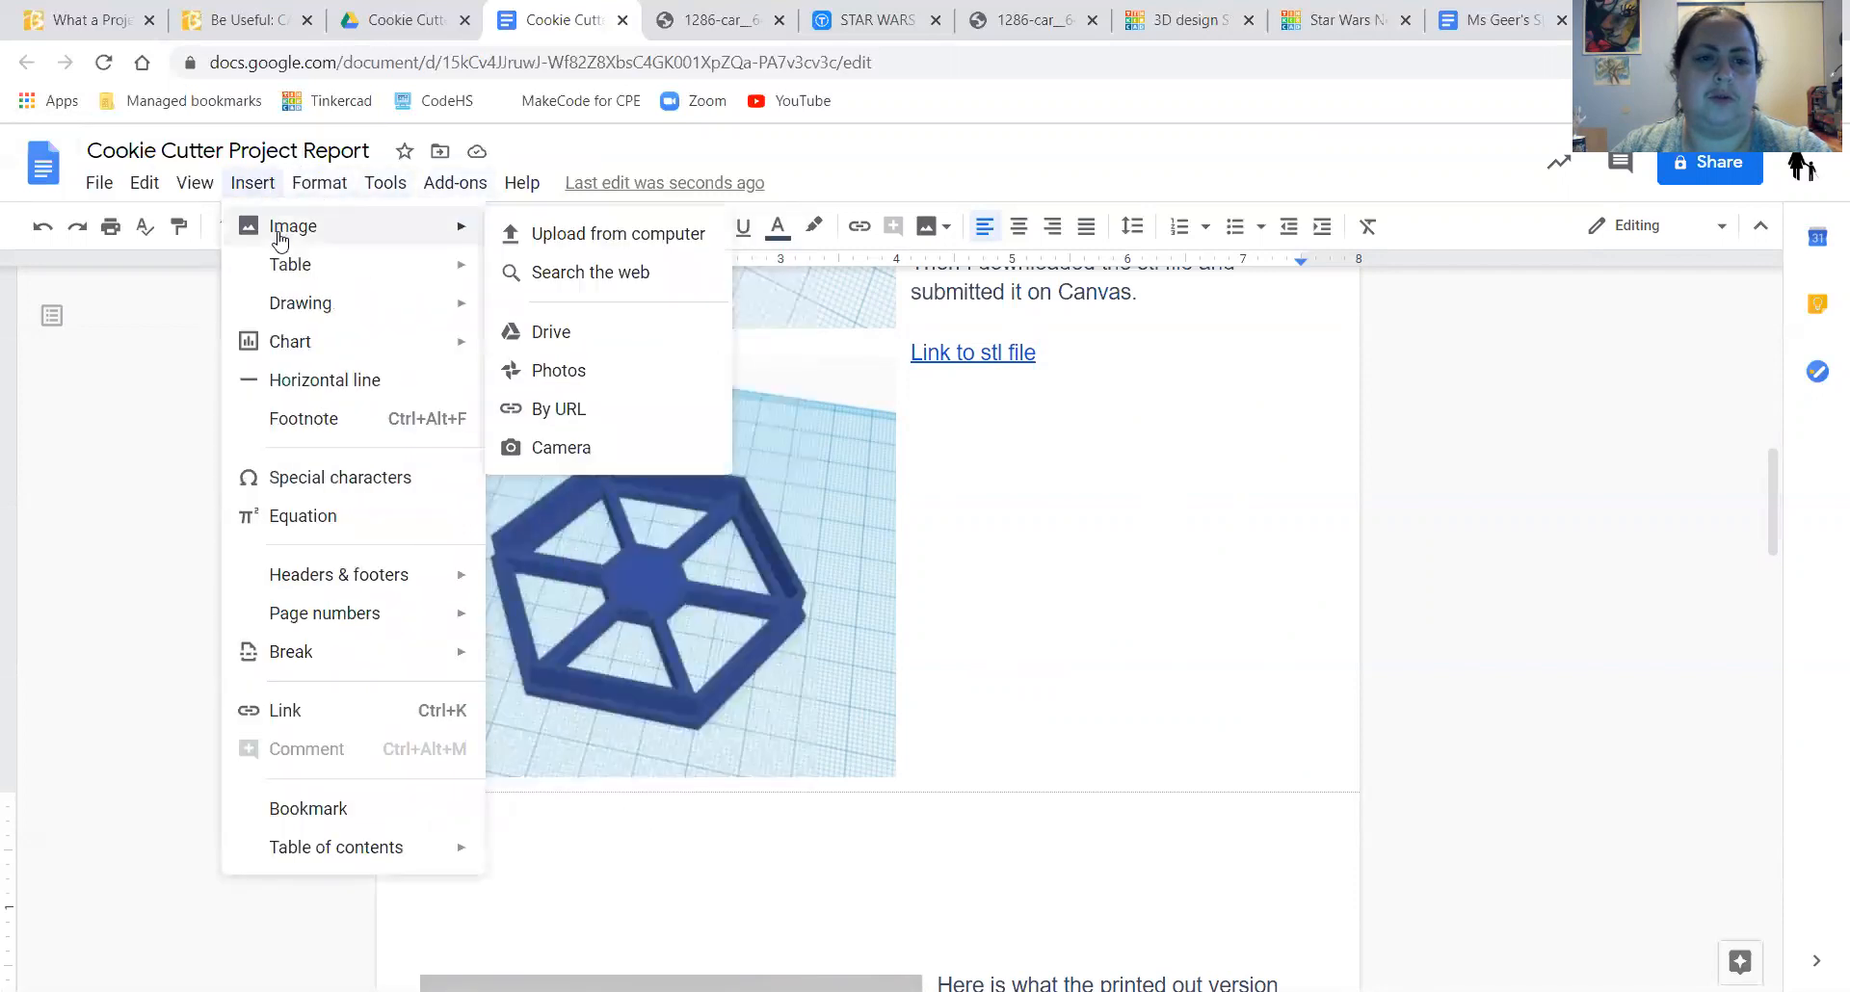
pyautogui.click(551, 333)
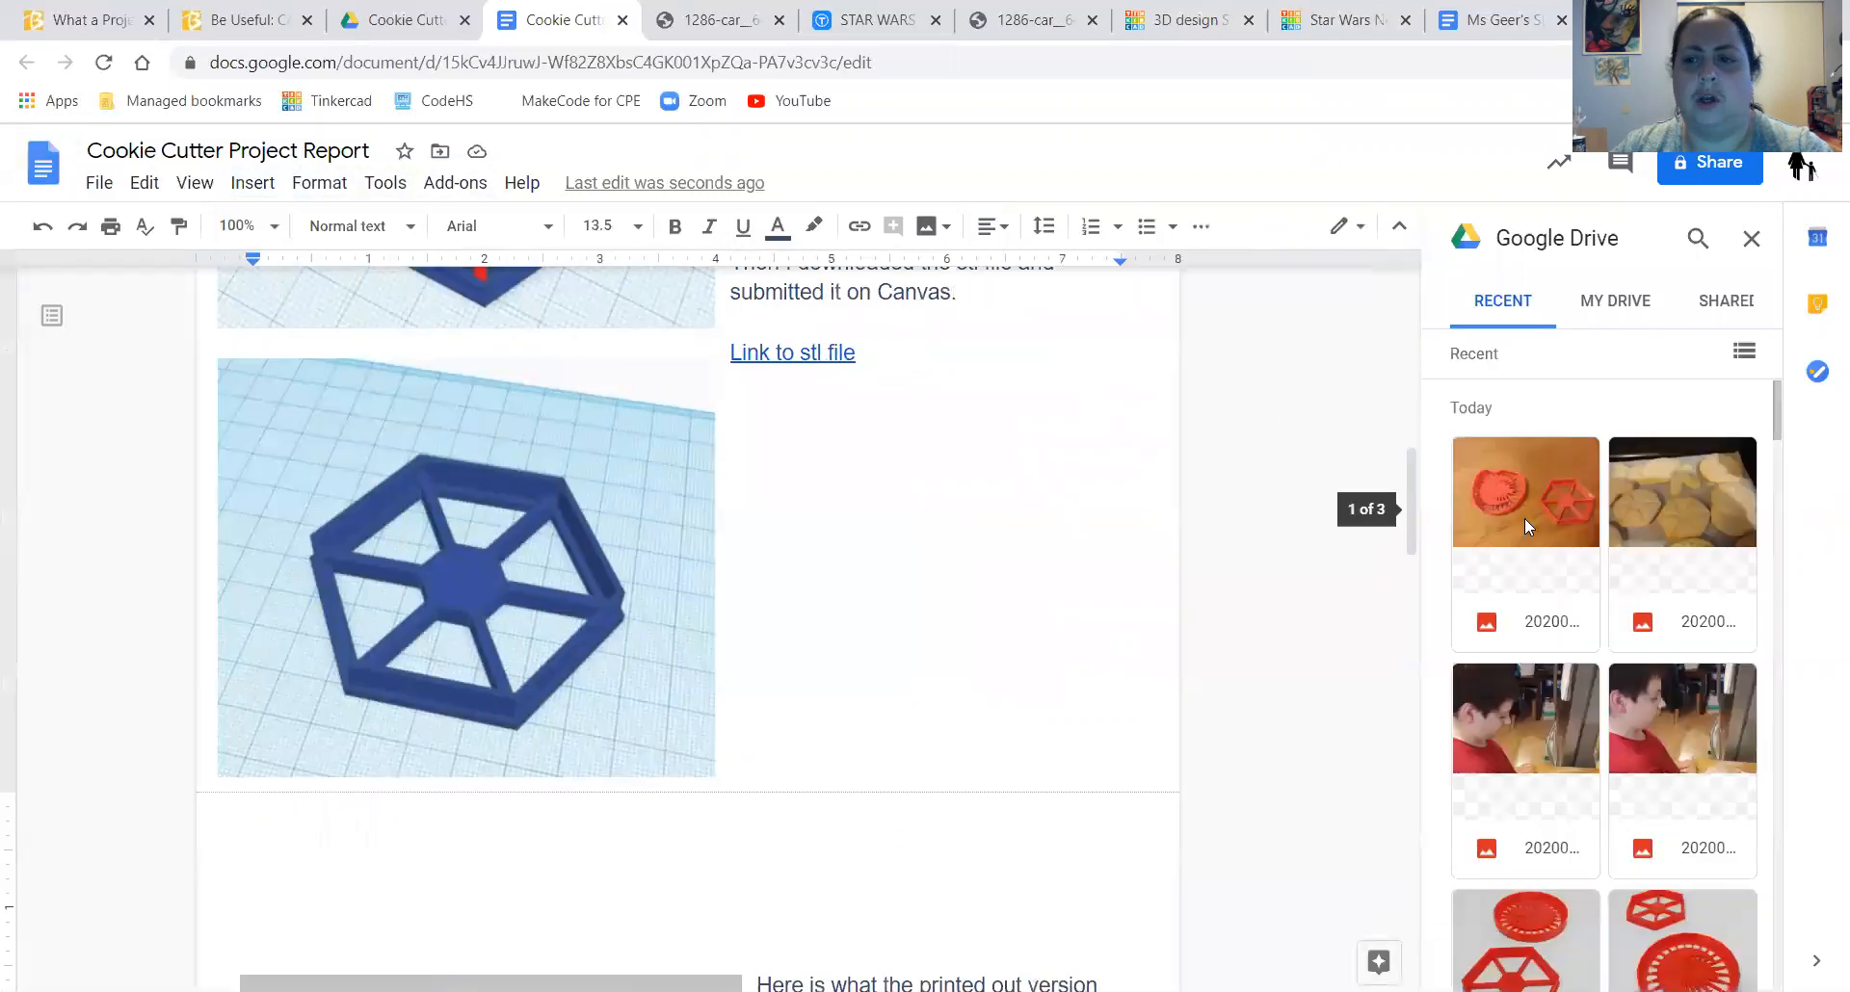
pyautogui.scroll(-2, 1657, 567)
pyautogui.scroll(-3, 1667, 566)
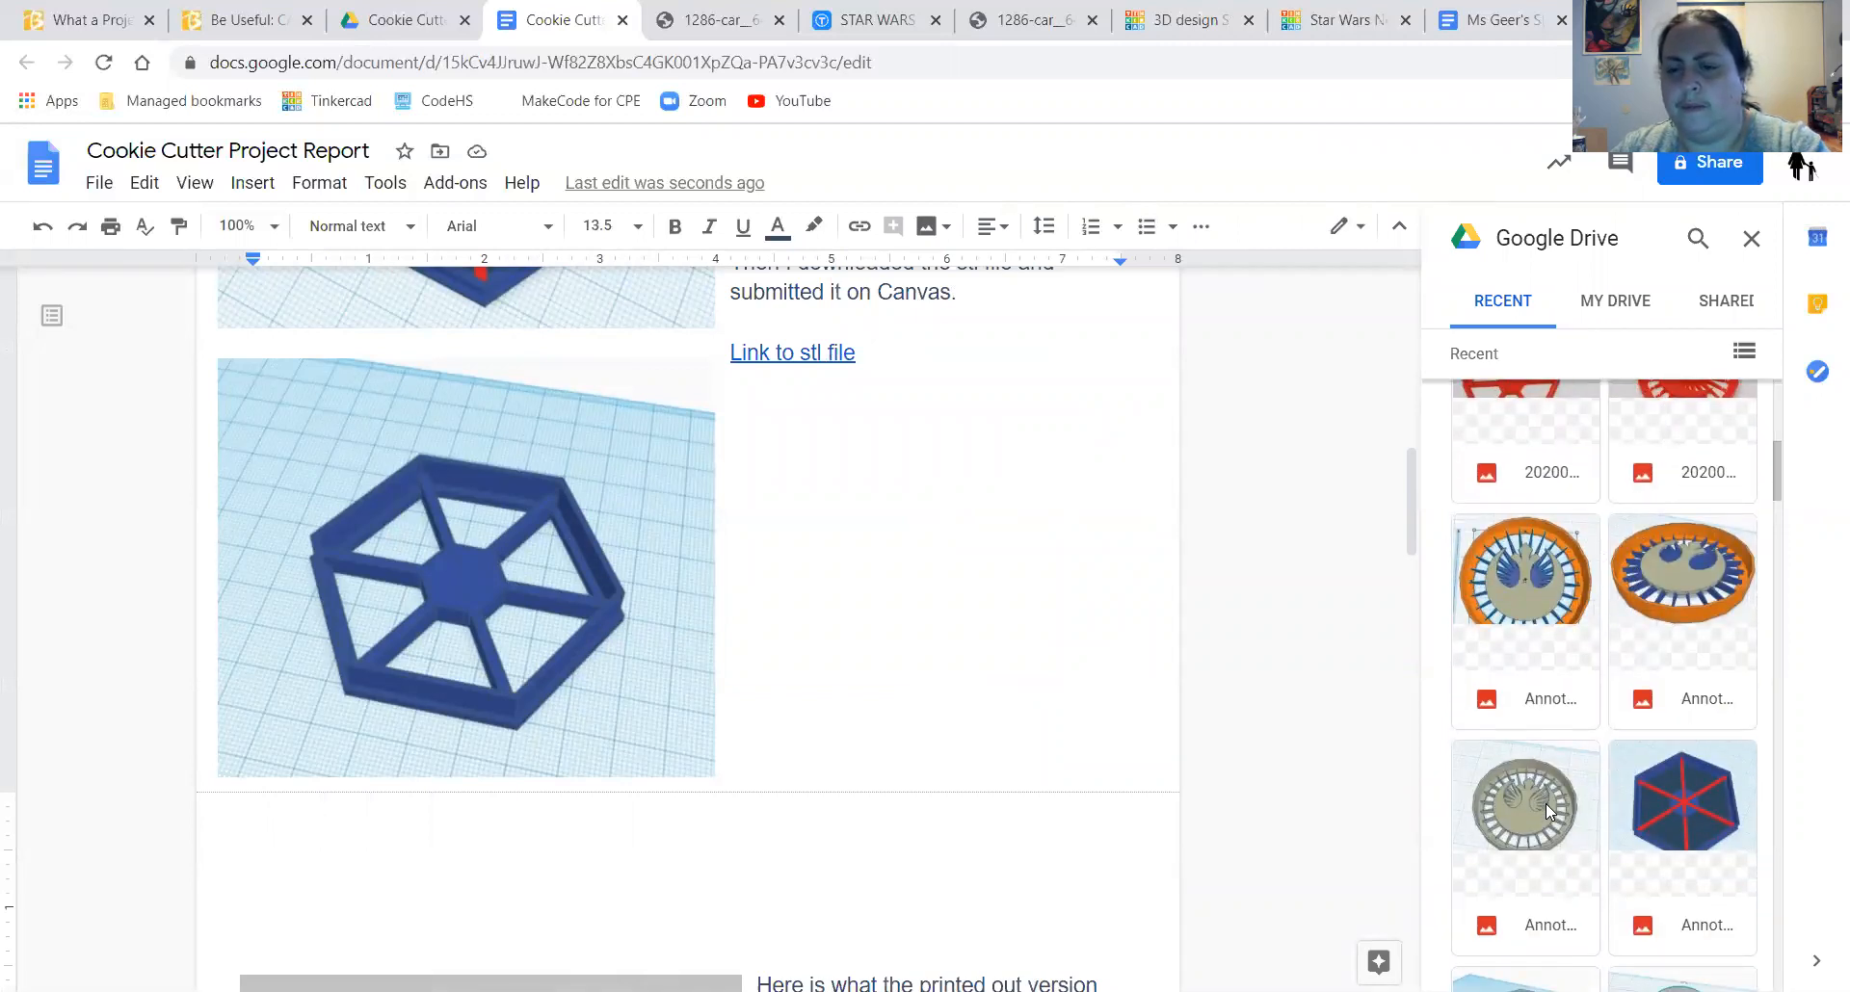
pyautogui.scroll(-2, 1547, 672)
pyautogui.scroll(-3, 1544, 679)
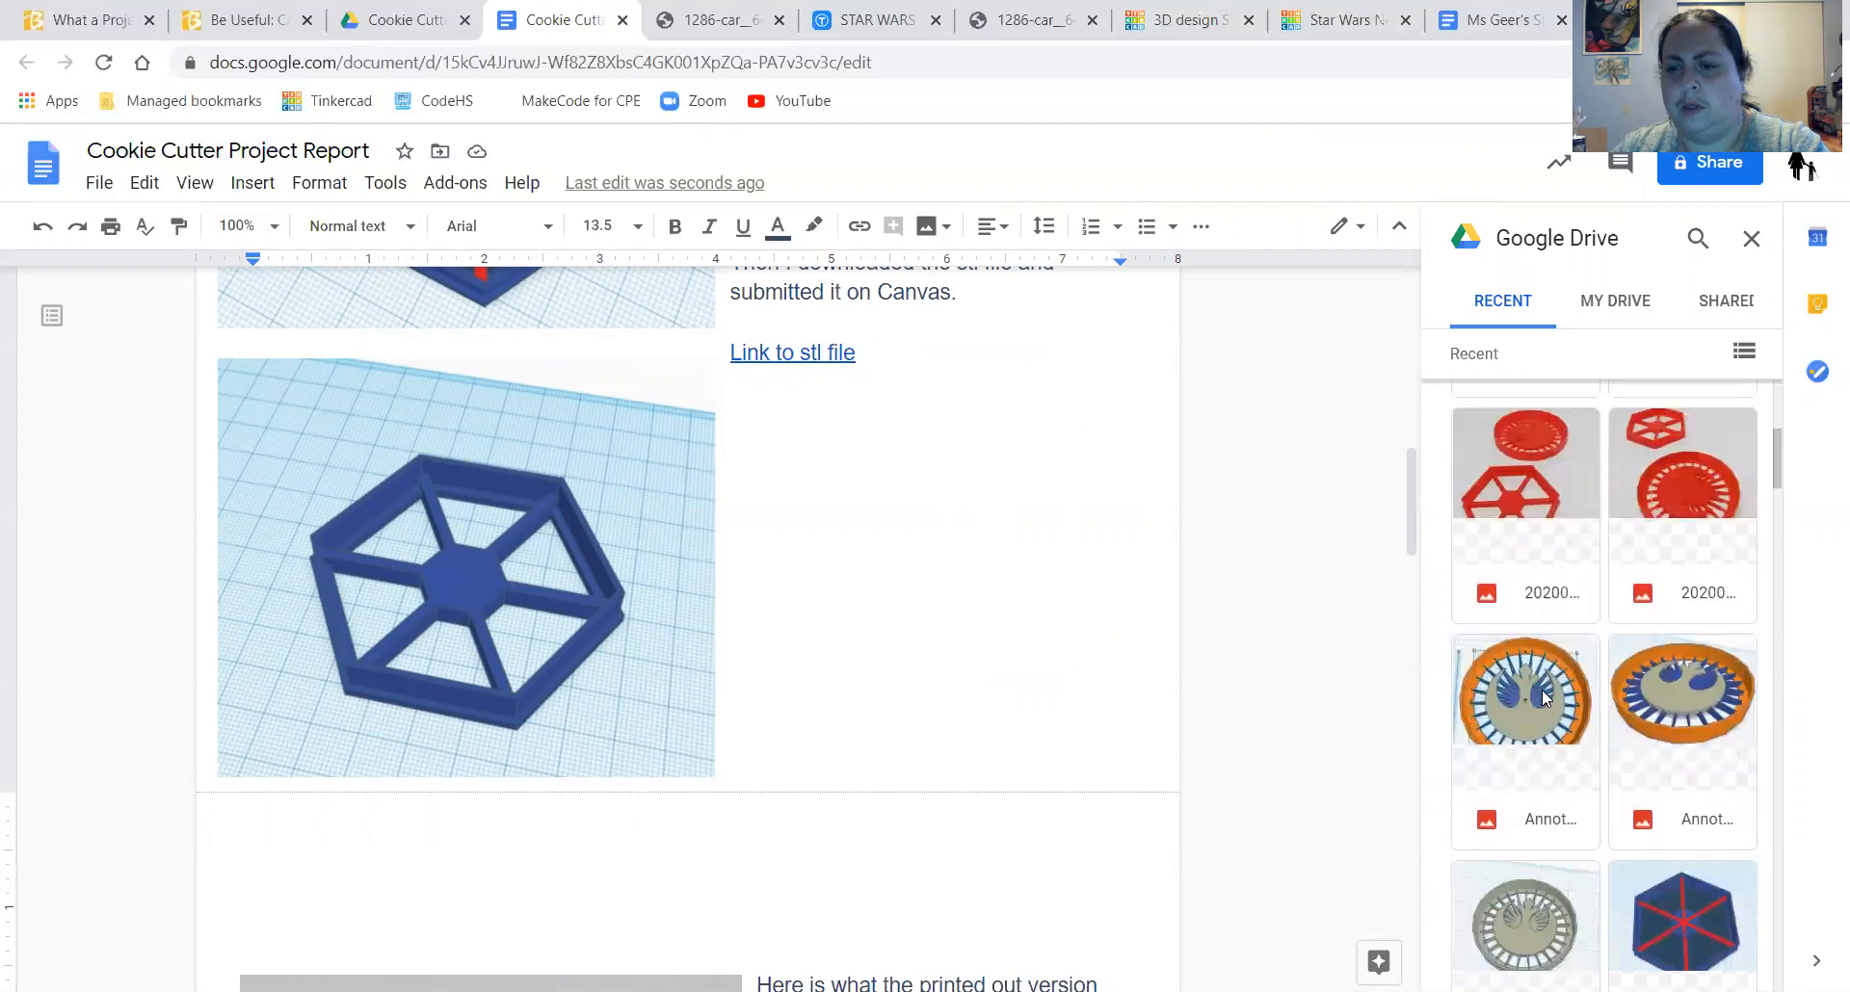
pyautogui.scroll(-2, 1545, 708)
pyautogui.scroll(2, 1544, 710)
pyautogui.click(1679, 618)
pyautogui.scroll(3, 1679, 619)
pyautogui.scroll(1, 1679, 621)
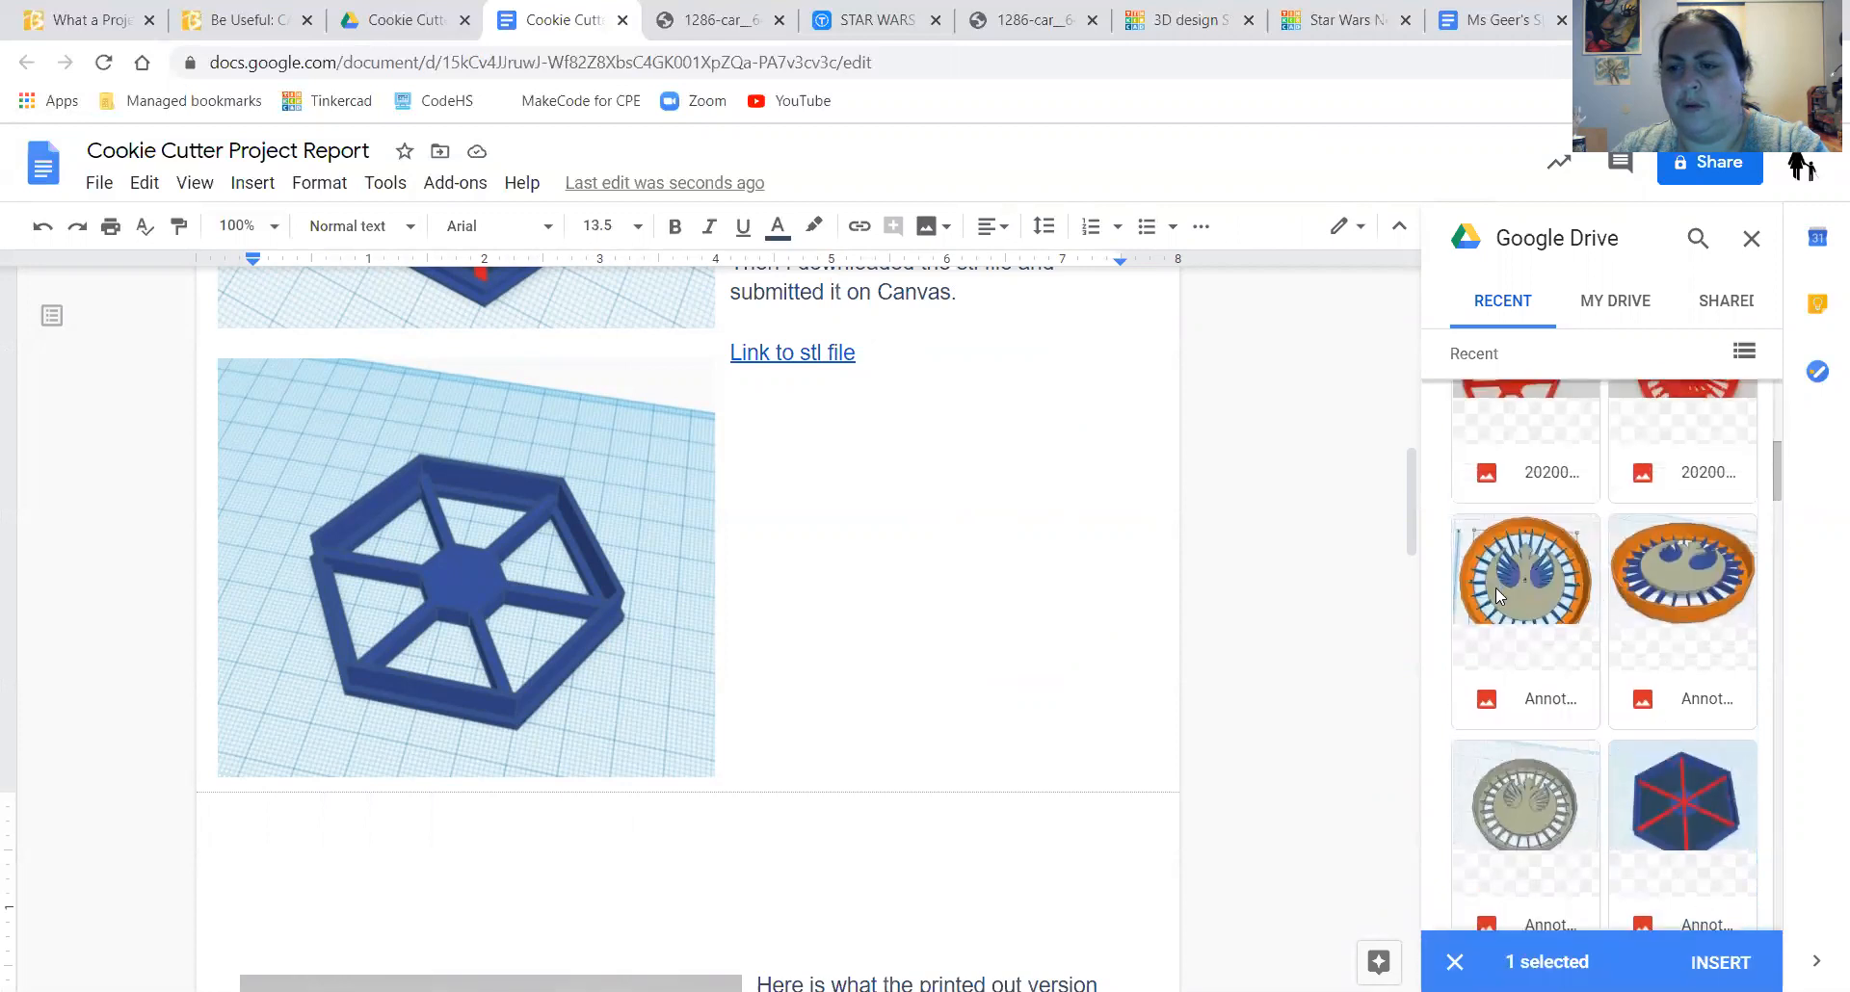
# - Adjust the selection to the two orange-rimmed and two blue hexagon cutter screenshots, leaving out the plain grey one, and insert them
pyautogui.keyDown('shift'); pyautogui.click(1508, 586); pyautogui.keyUp('shift')
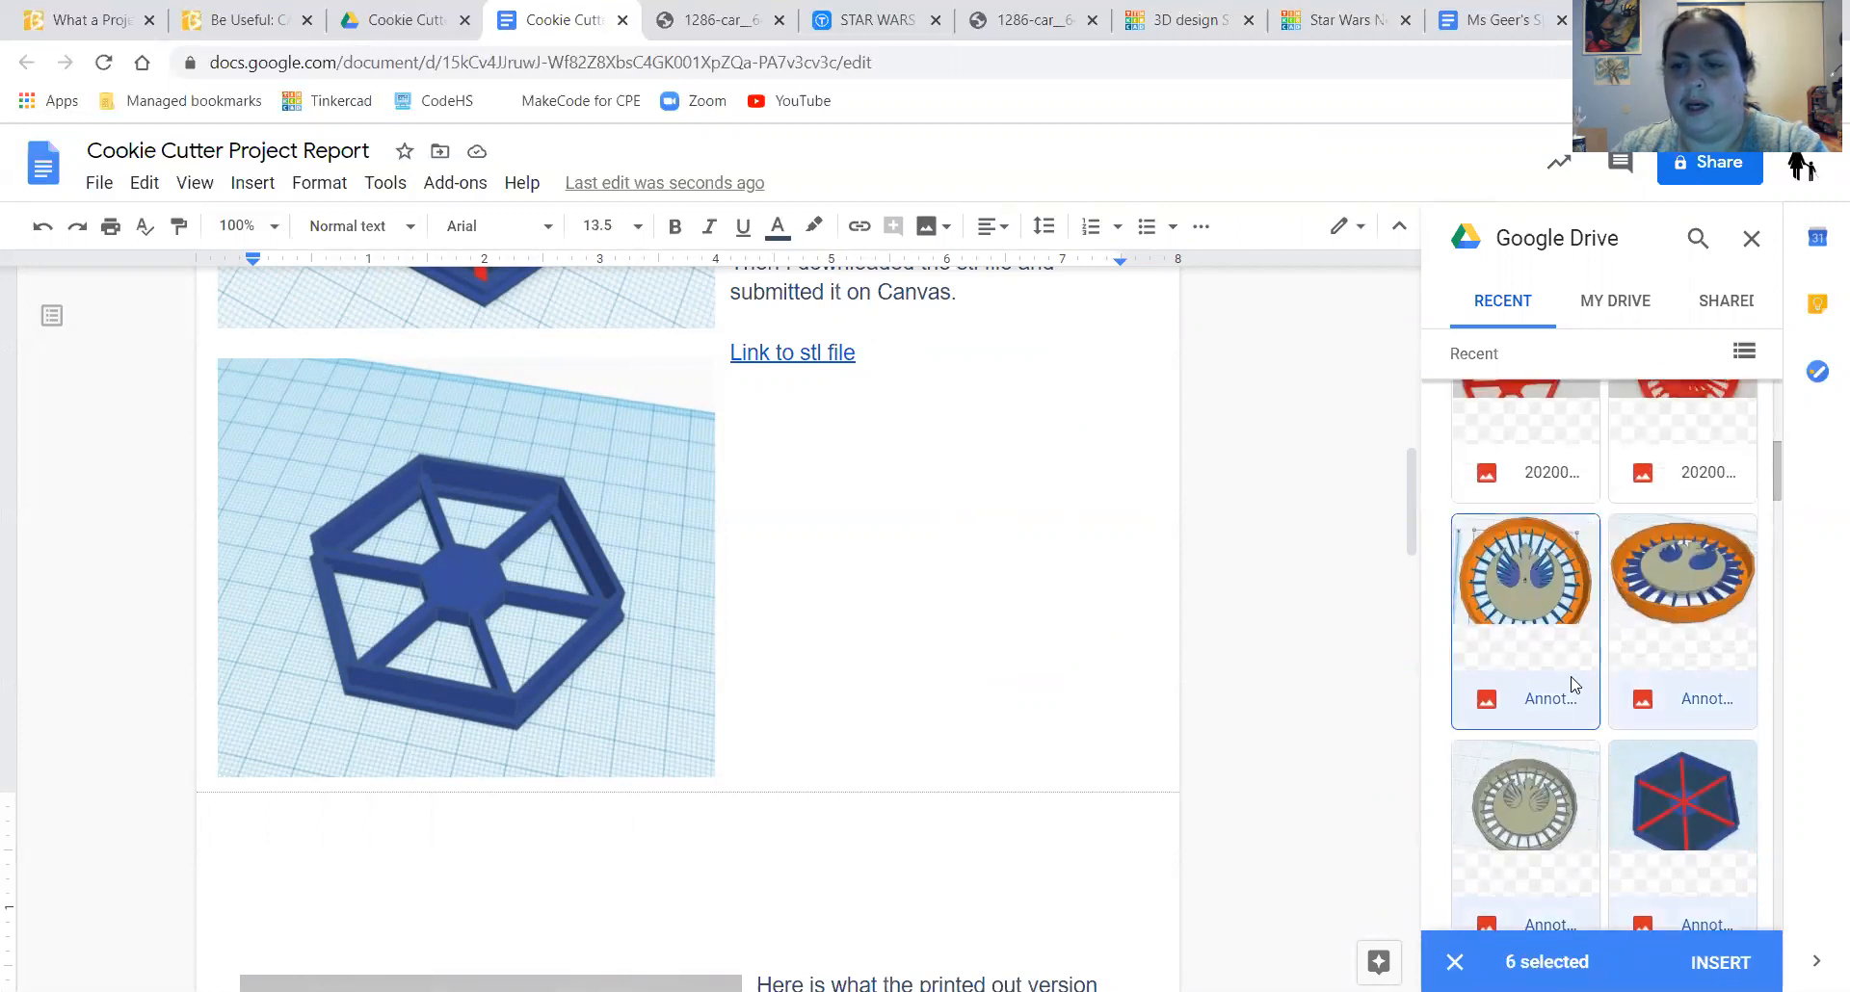
pyautogui.keyDown('ctrl'); pyautogui.click(1556, 785); pyautogui.keyUp('ctrl')
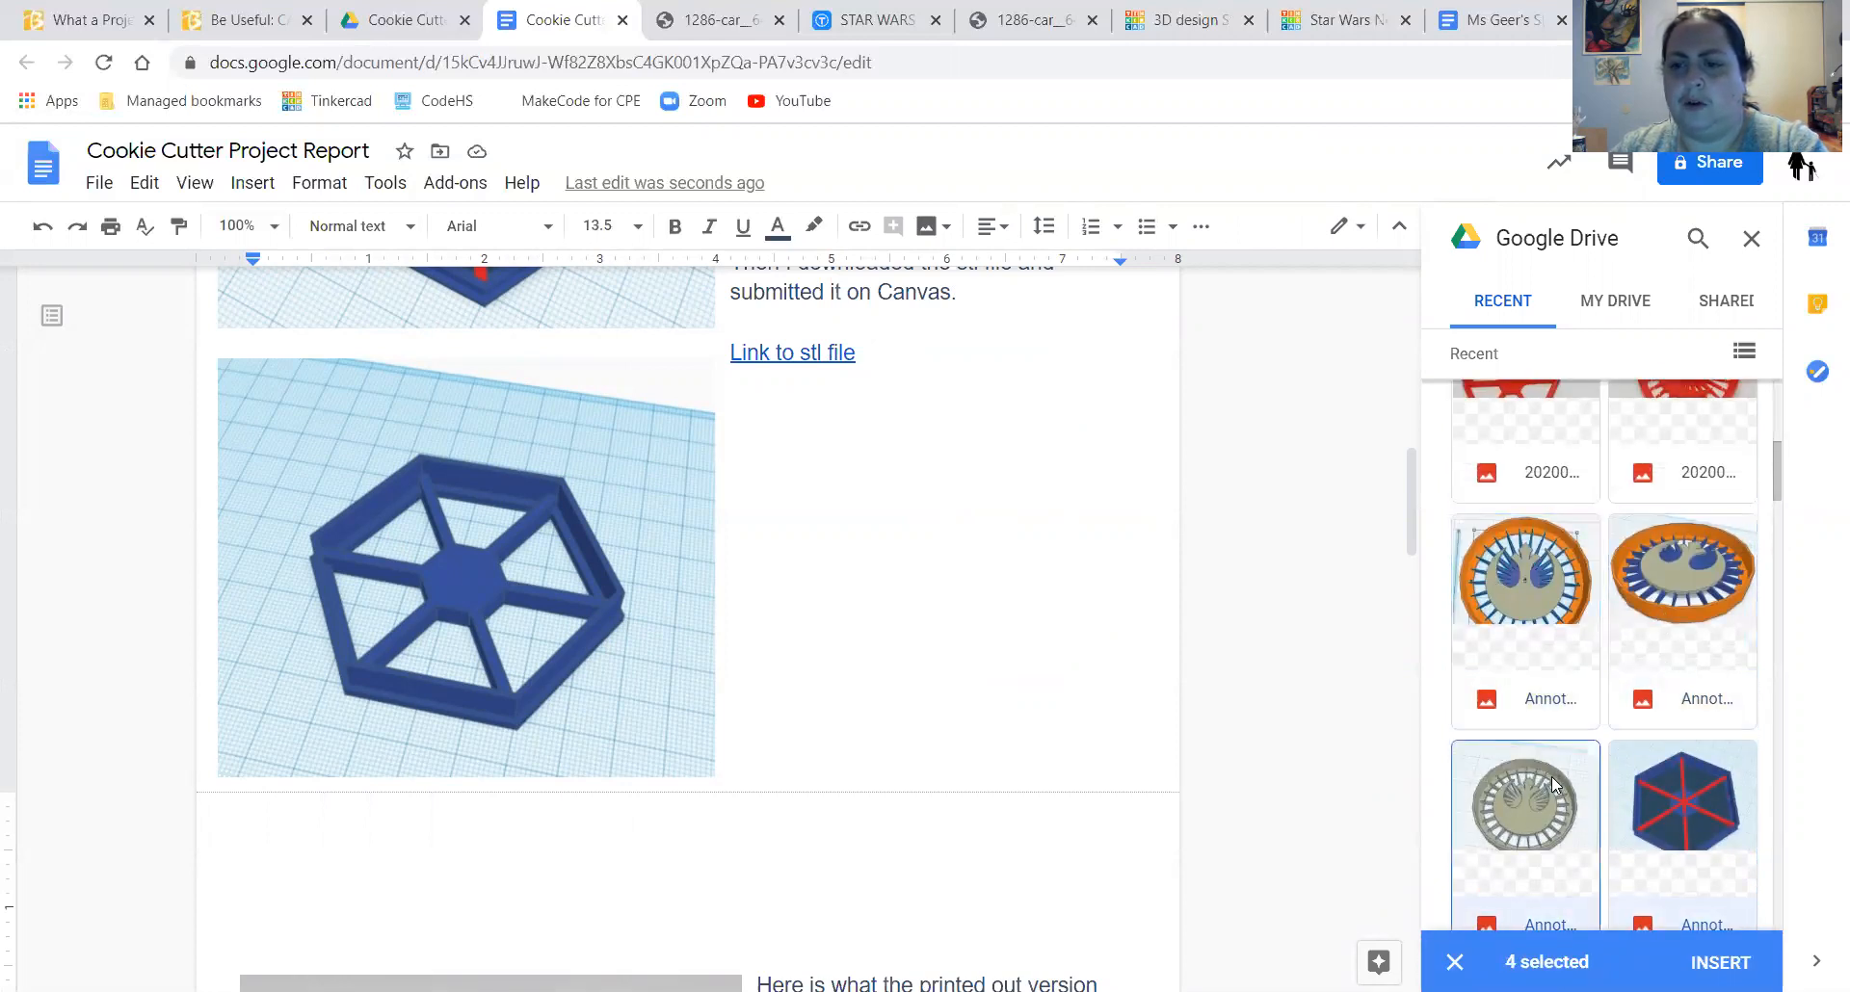
pyautogui.scroll(-4, 1657, 790)
pyautogui.keyDown('ctrl'); pyautogui.click(1677, 742); pyautogui.keyUp('ctrl')
pyautogui.scroll(4, 1667, 722)
pyautogui.keyDown('ctrl'); pyautogui.click(1562, 588); pyautogui.keyUp('ctrl')
pyautogui.keyDown('ctrl'); pyautogui.click(1667, 595); pyautogui.keyUp('ctrl')
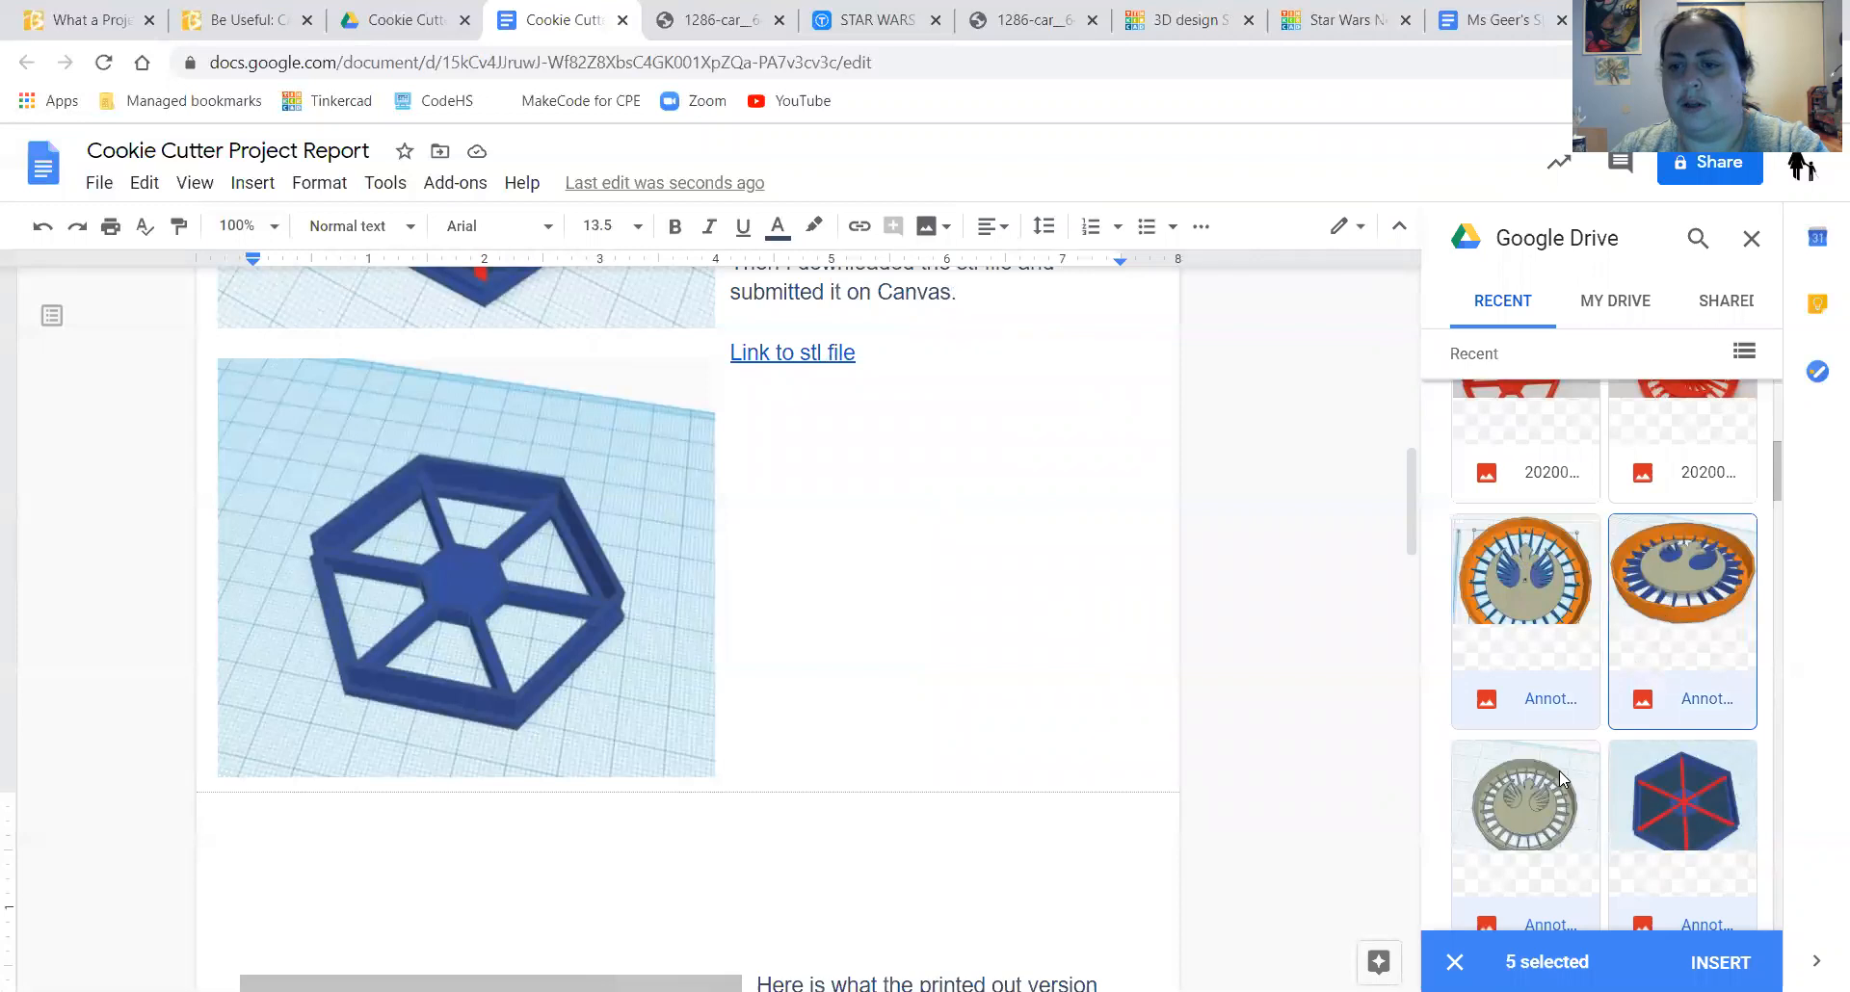
pyautogui.keyDown('ctrl'); pyautogui.click(1551, 785); pyautogui.keyUp('ctrl')
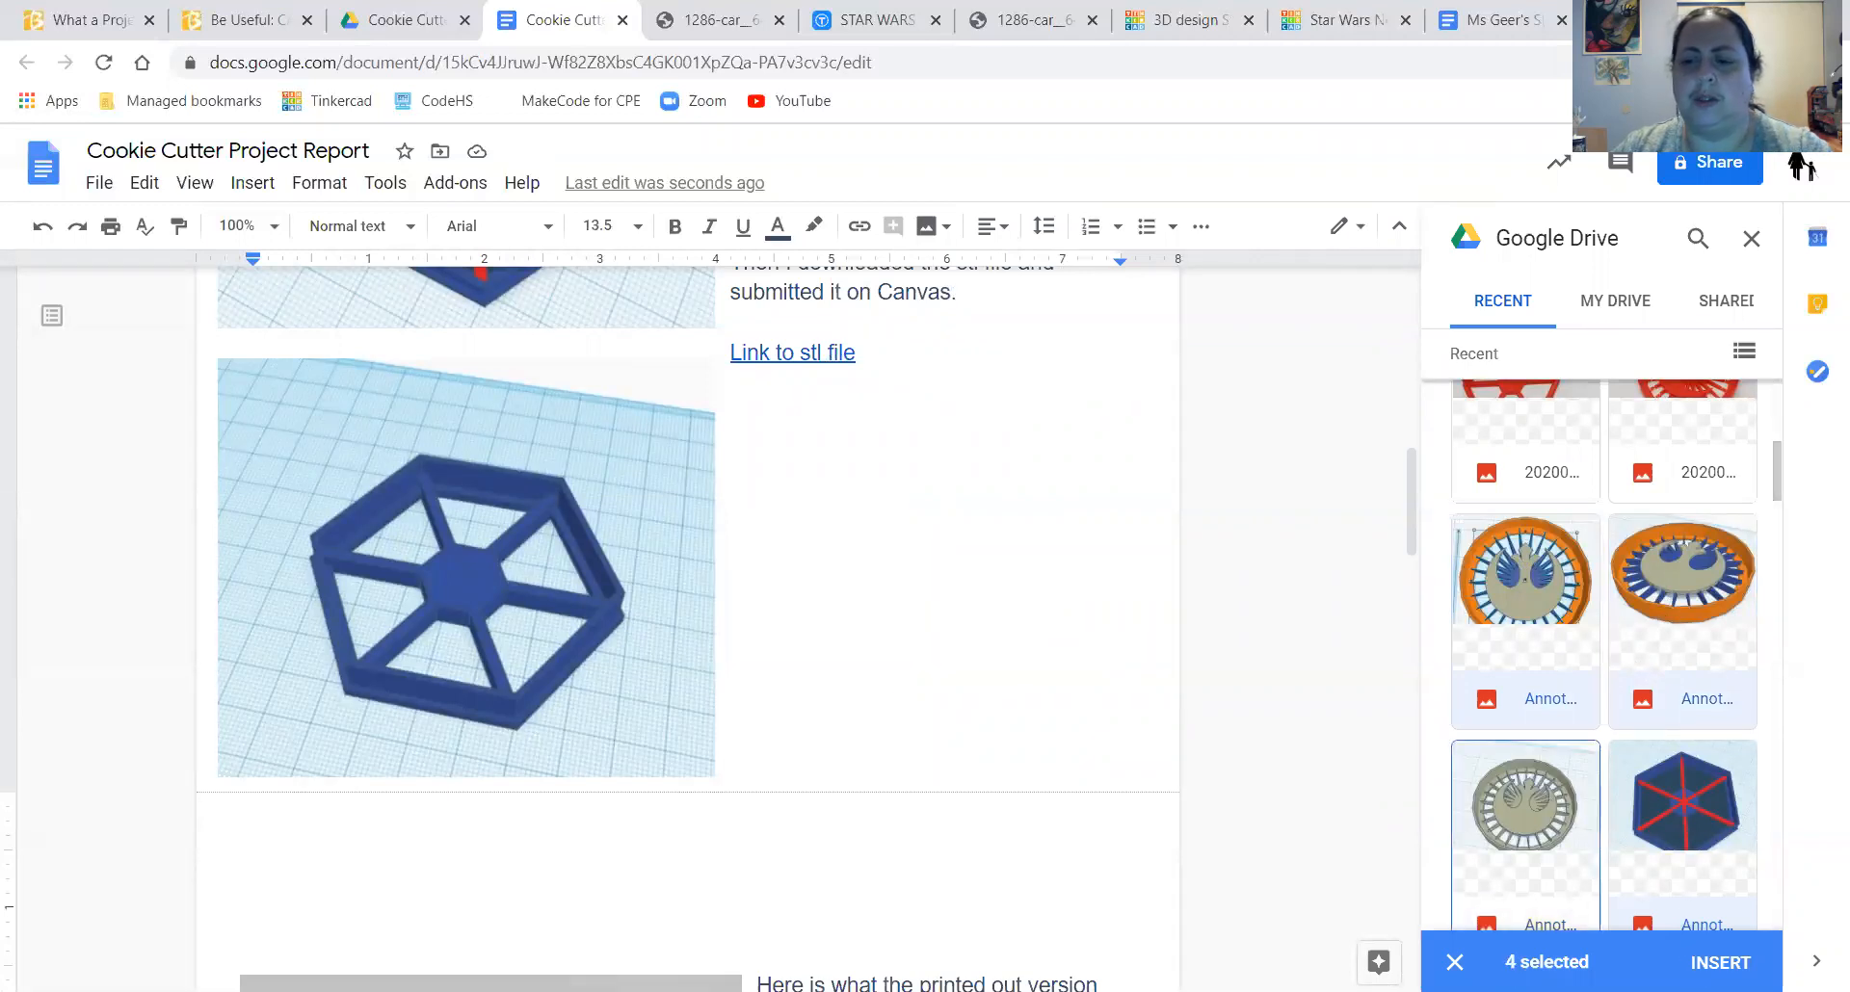
pyautogui.click(1720, 963)
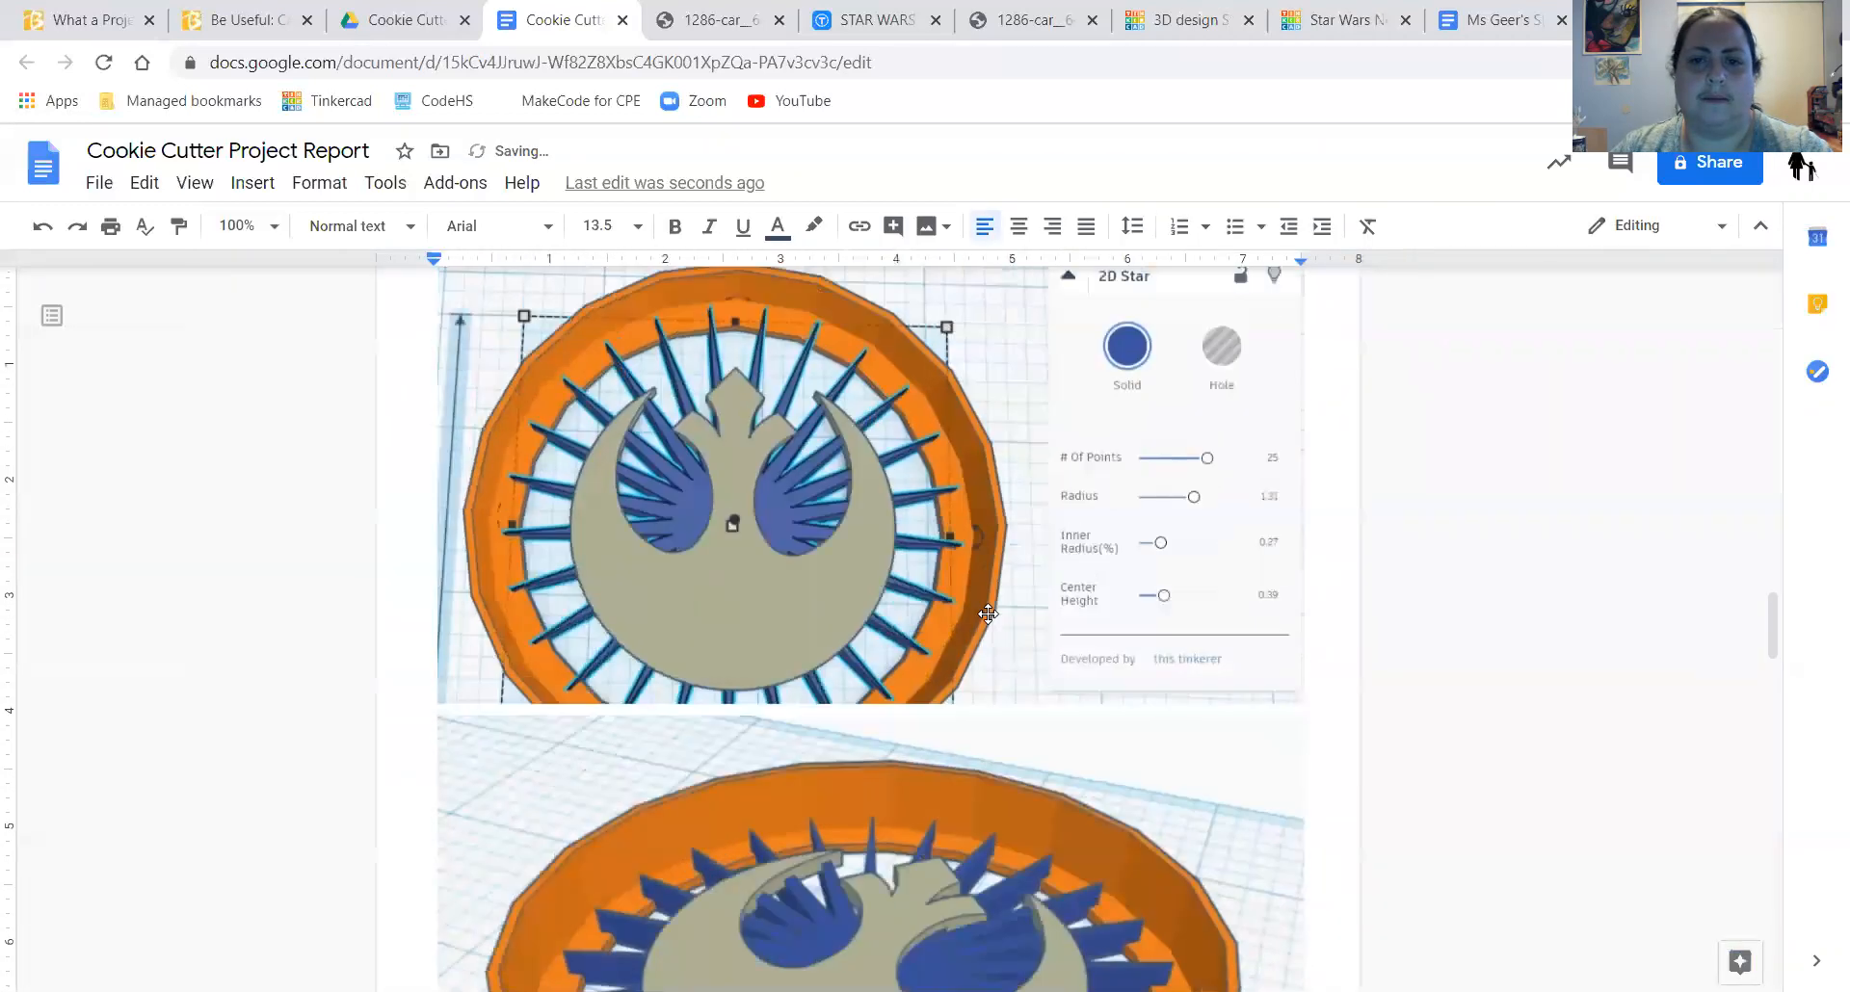
# - Delete the two newly inserted hexagon images that duplicate the ones in the Separatists section
pyautogui.scroll(10, 987, 614)
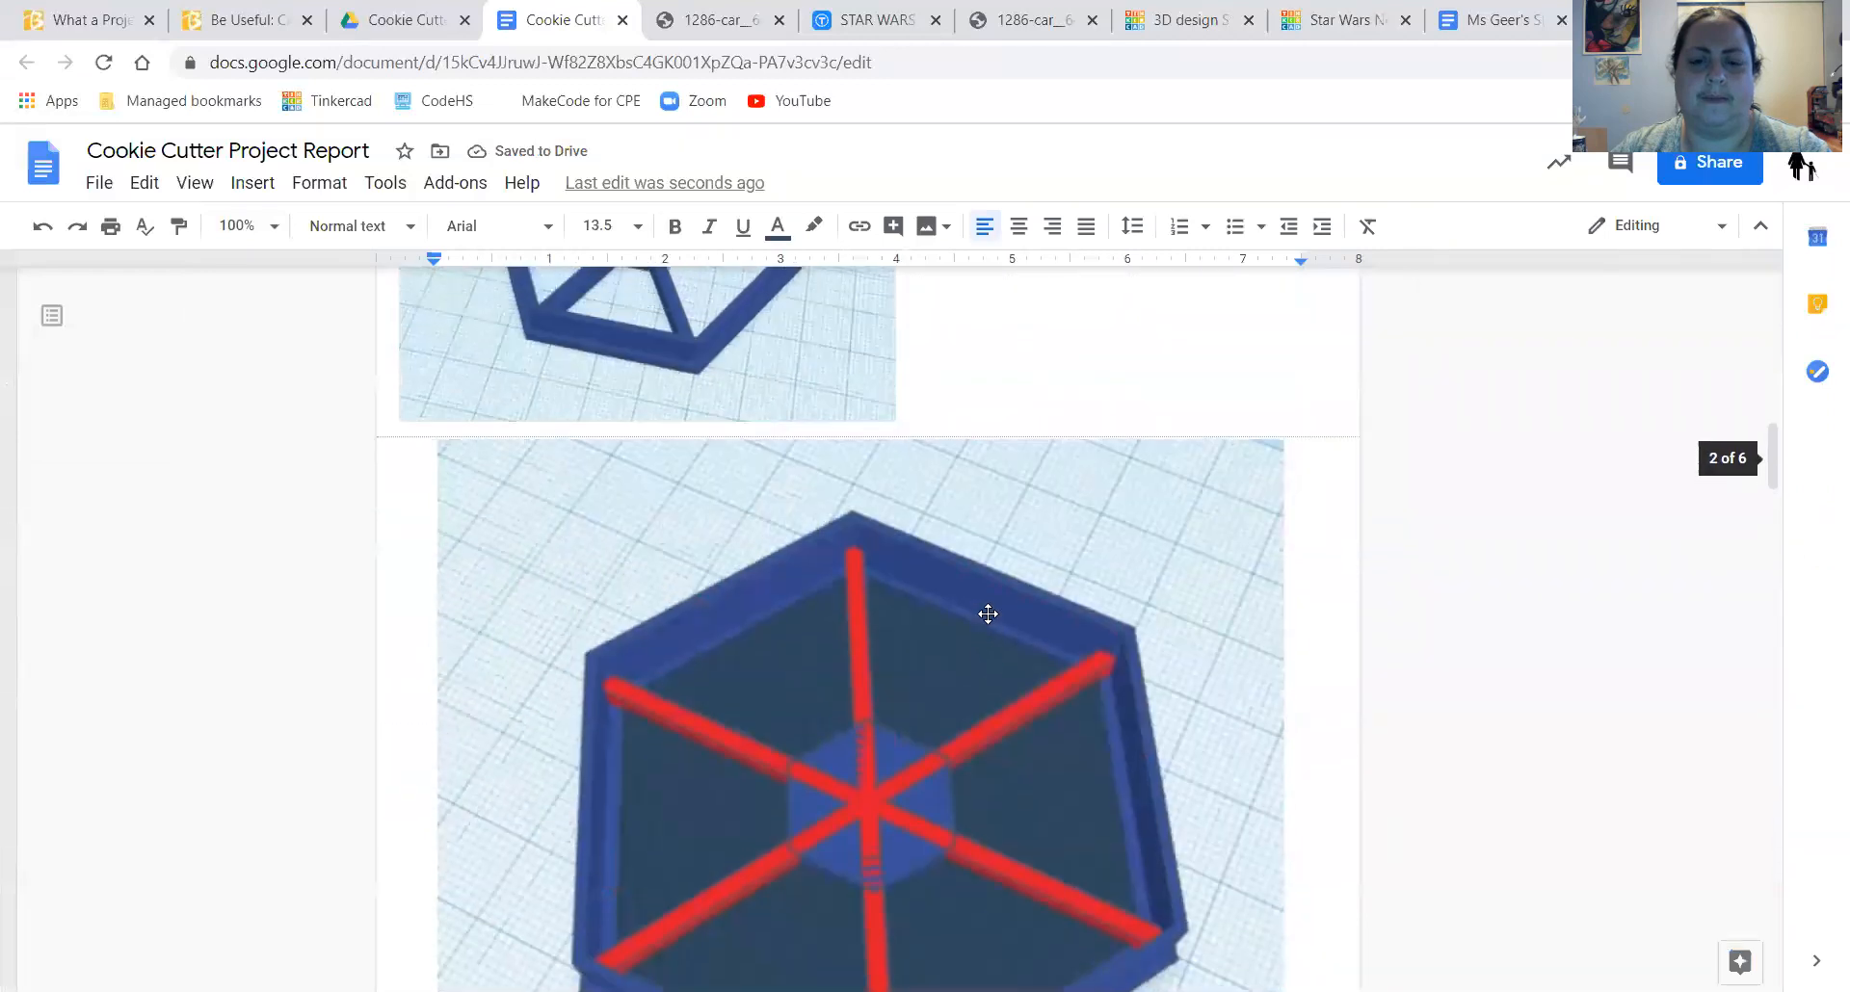
pyautogui.scroll(4, 987, 613)
pyautogui.scroll(6, 1021, 717)
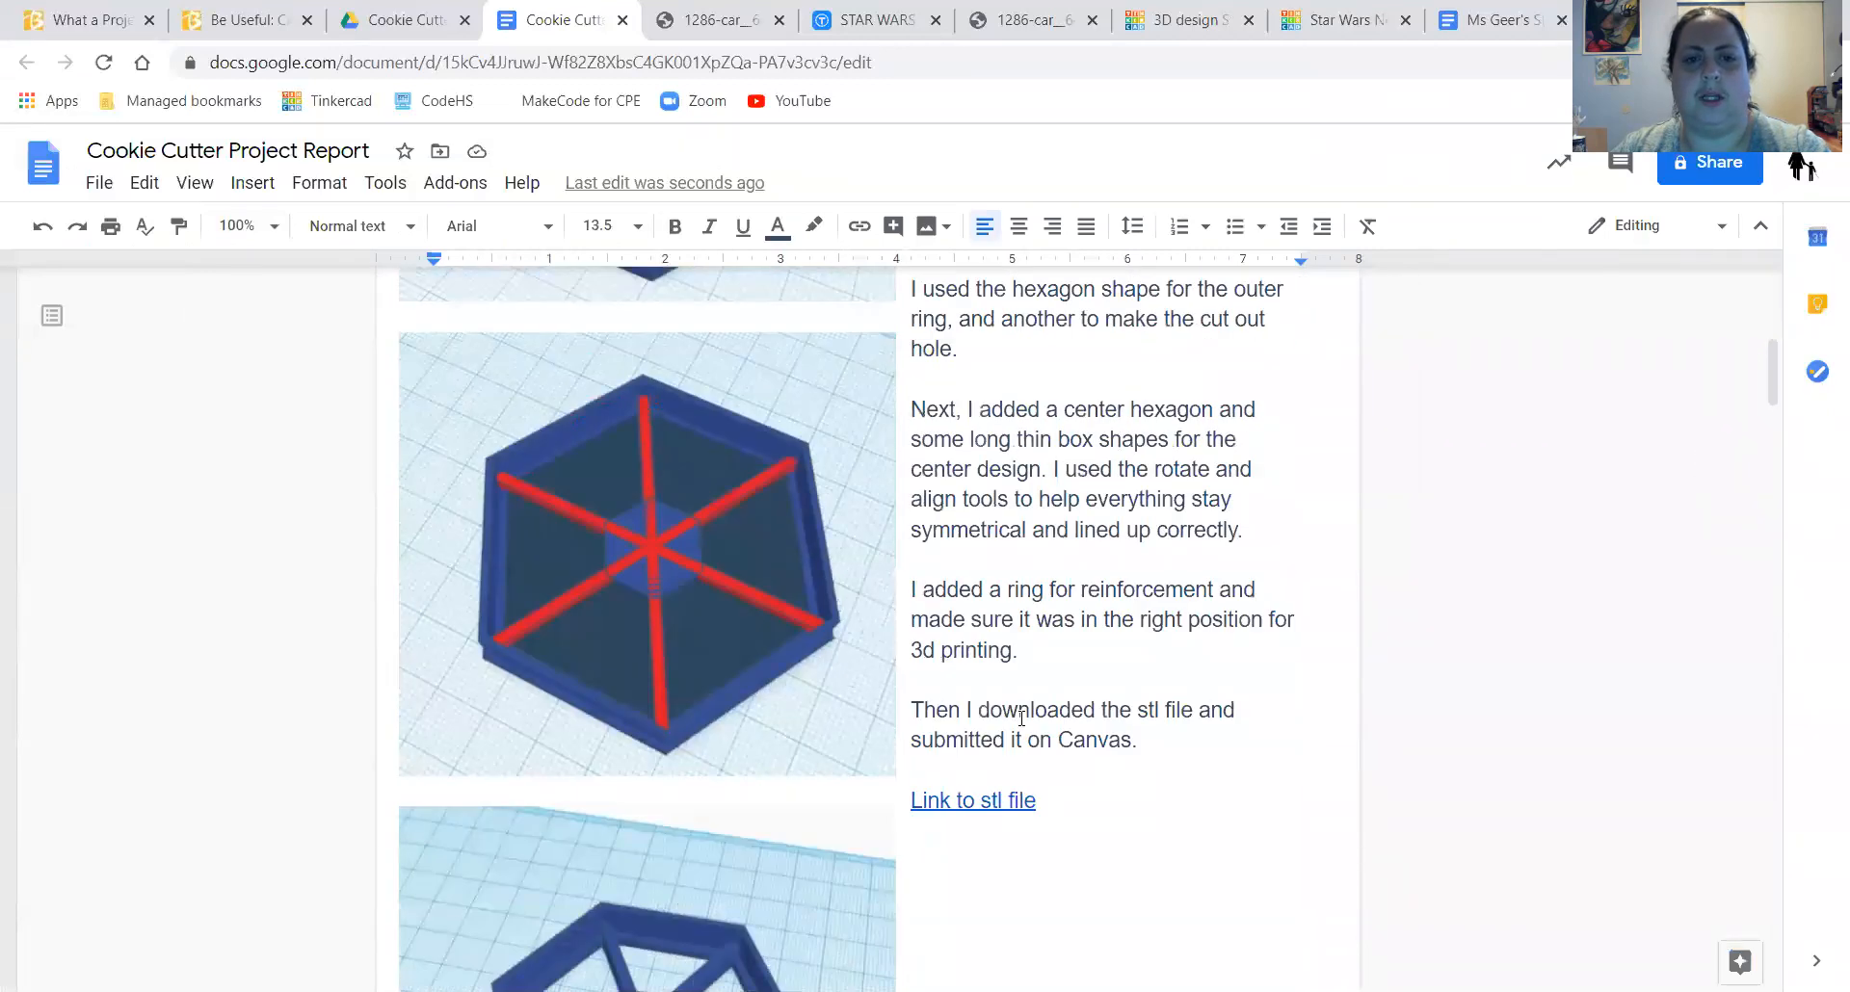
pyautogui.scroll(5, 1021, 718)
pyautogui.scroll(-15, 1016, 713)
pyautogui.click(1011, 713)
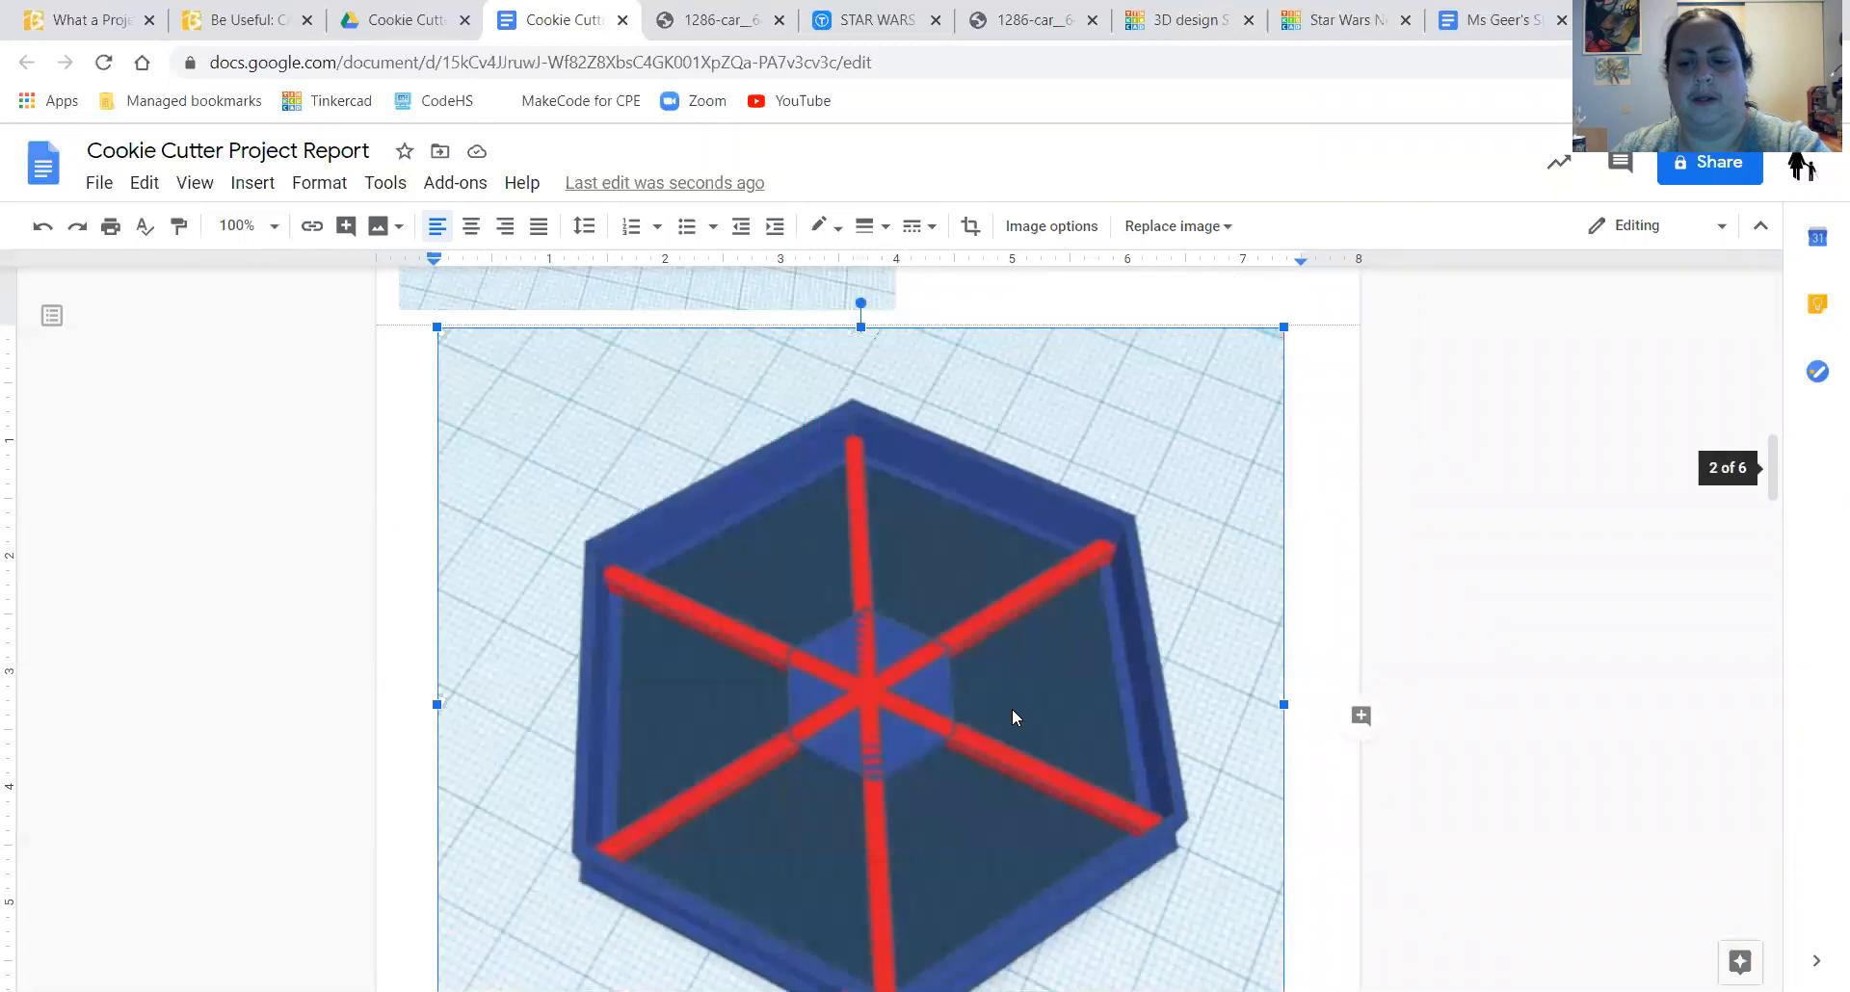
pyautogui.hotkey('ctrl', 'v')
pyautogui.click(984, 720)
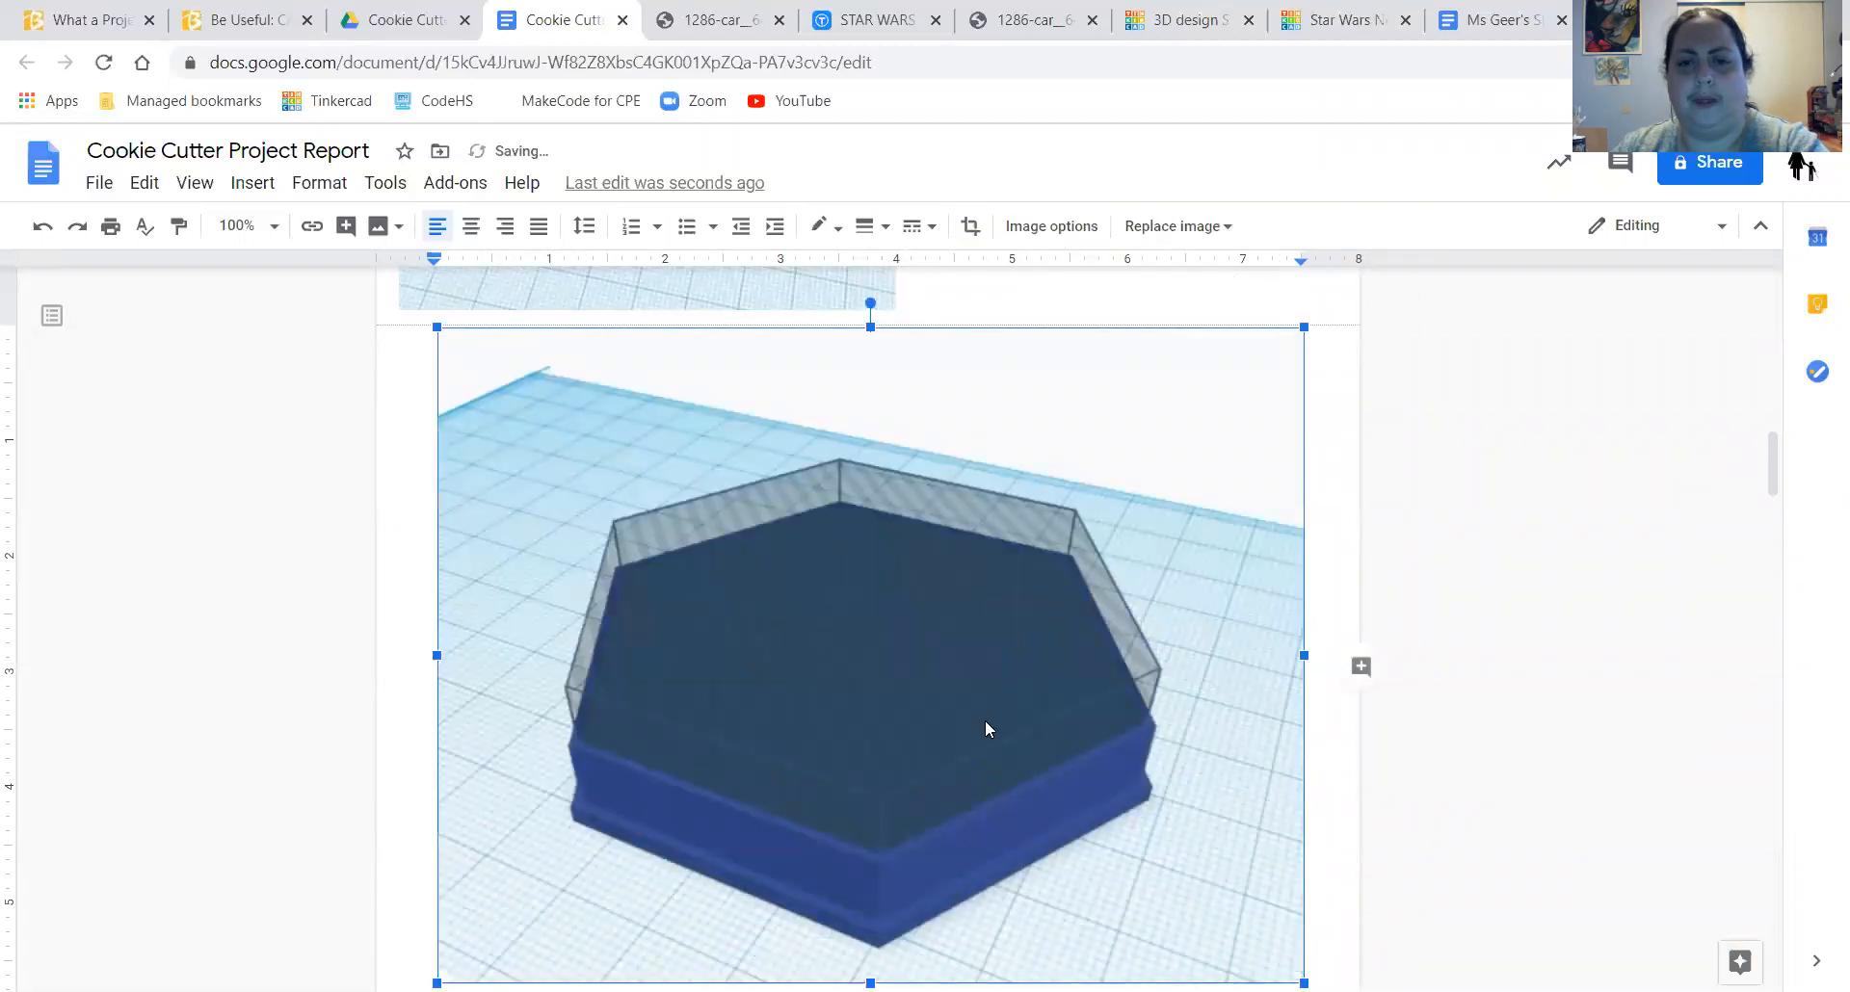
pyautogui.hotkey('ctrl', 'z')
# - Delete the top-view image of the orange-rimmed cutter with the 2D Star settings
pyautogui.scroll(-10, 985, 720)
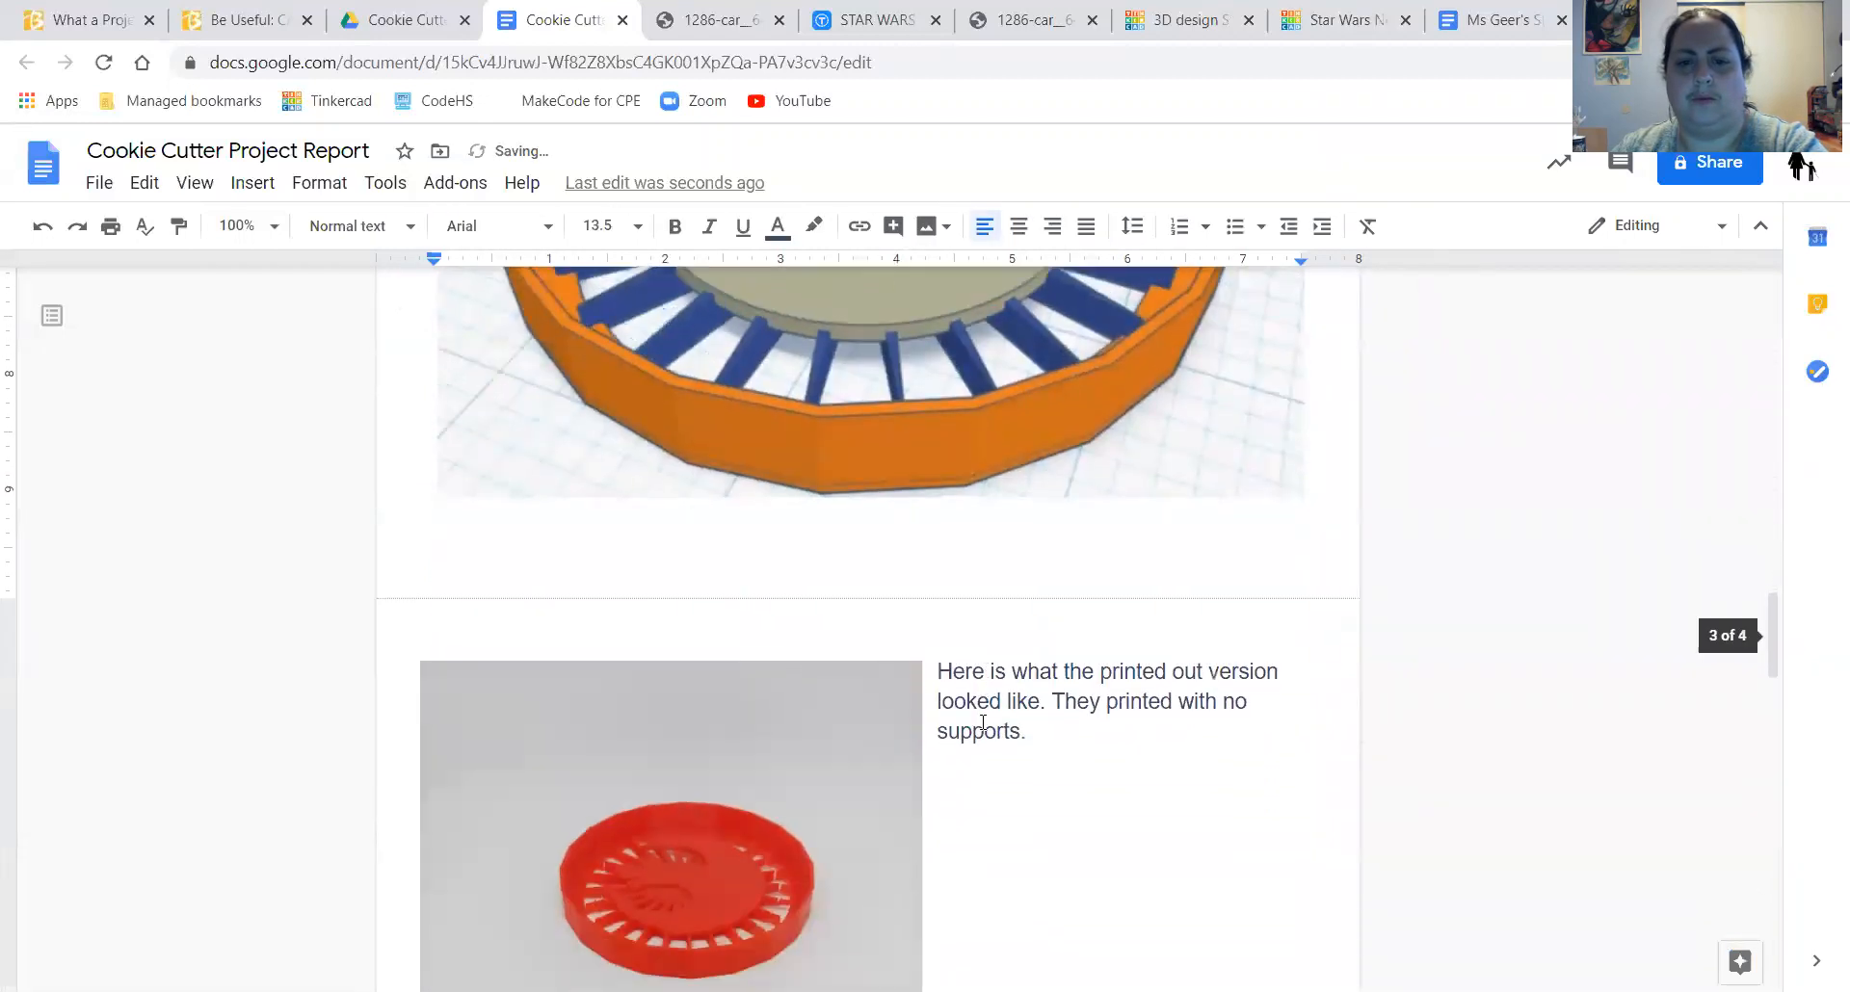
pyautogui.scroll(-15, 983, 723)
pyautogui.scroll(8, 966, 712)
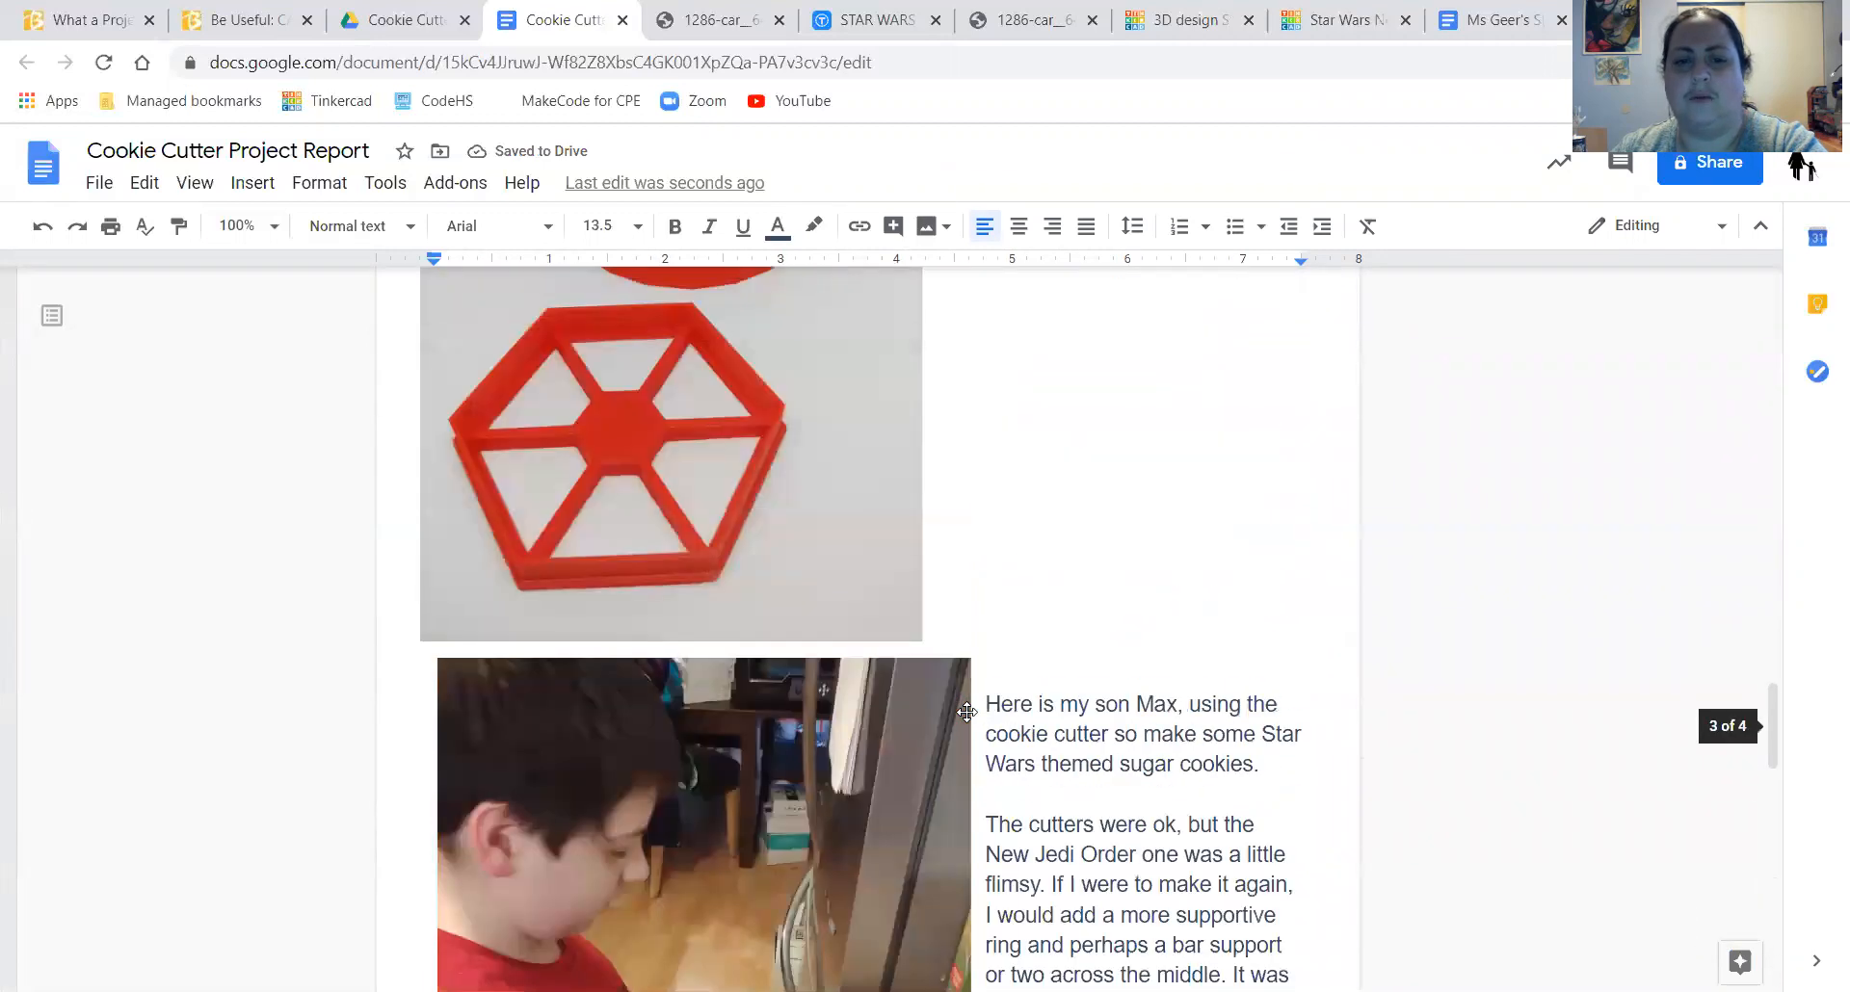
pyautogui.scroll(15, 967, 712)
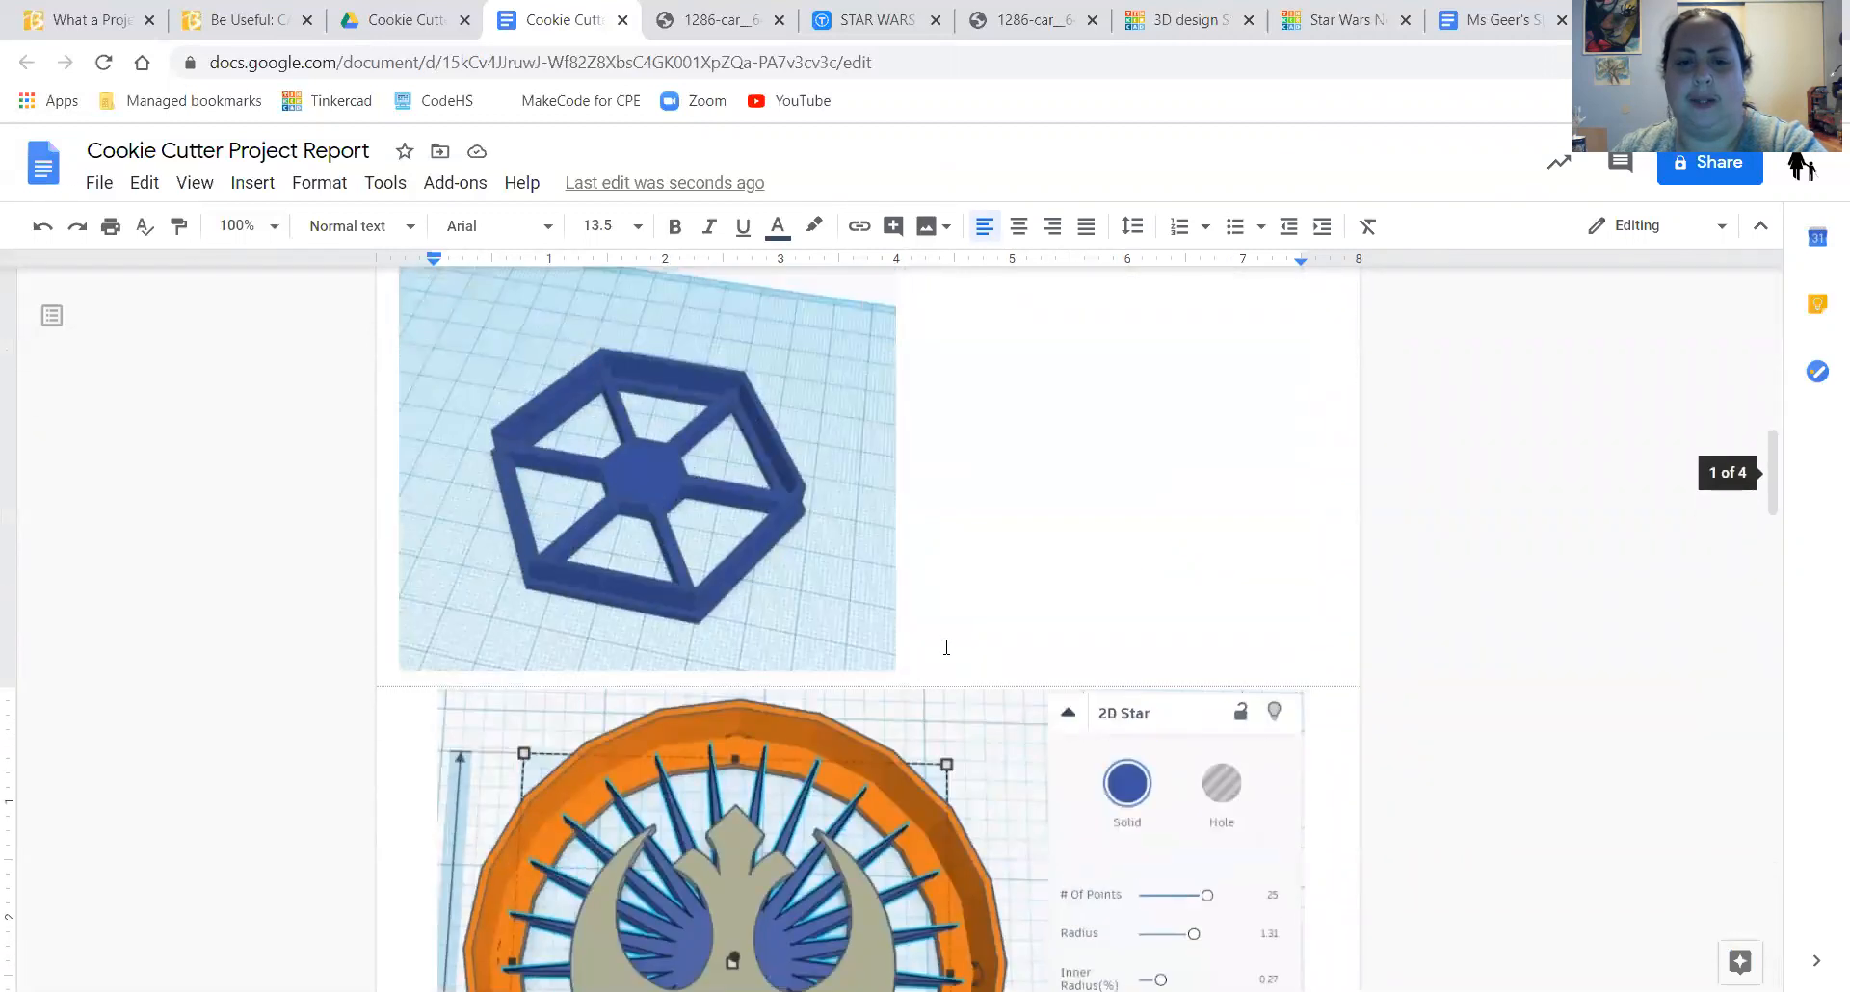
pyautogui.scroll(1, 946, 648)
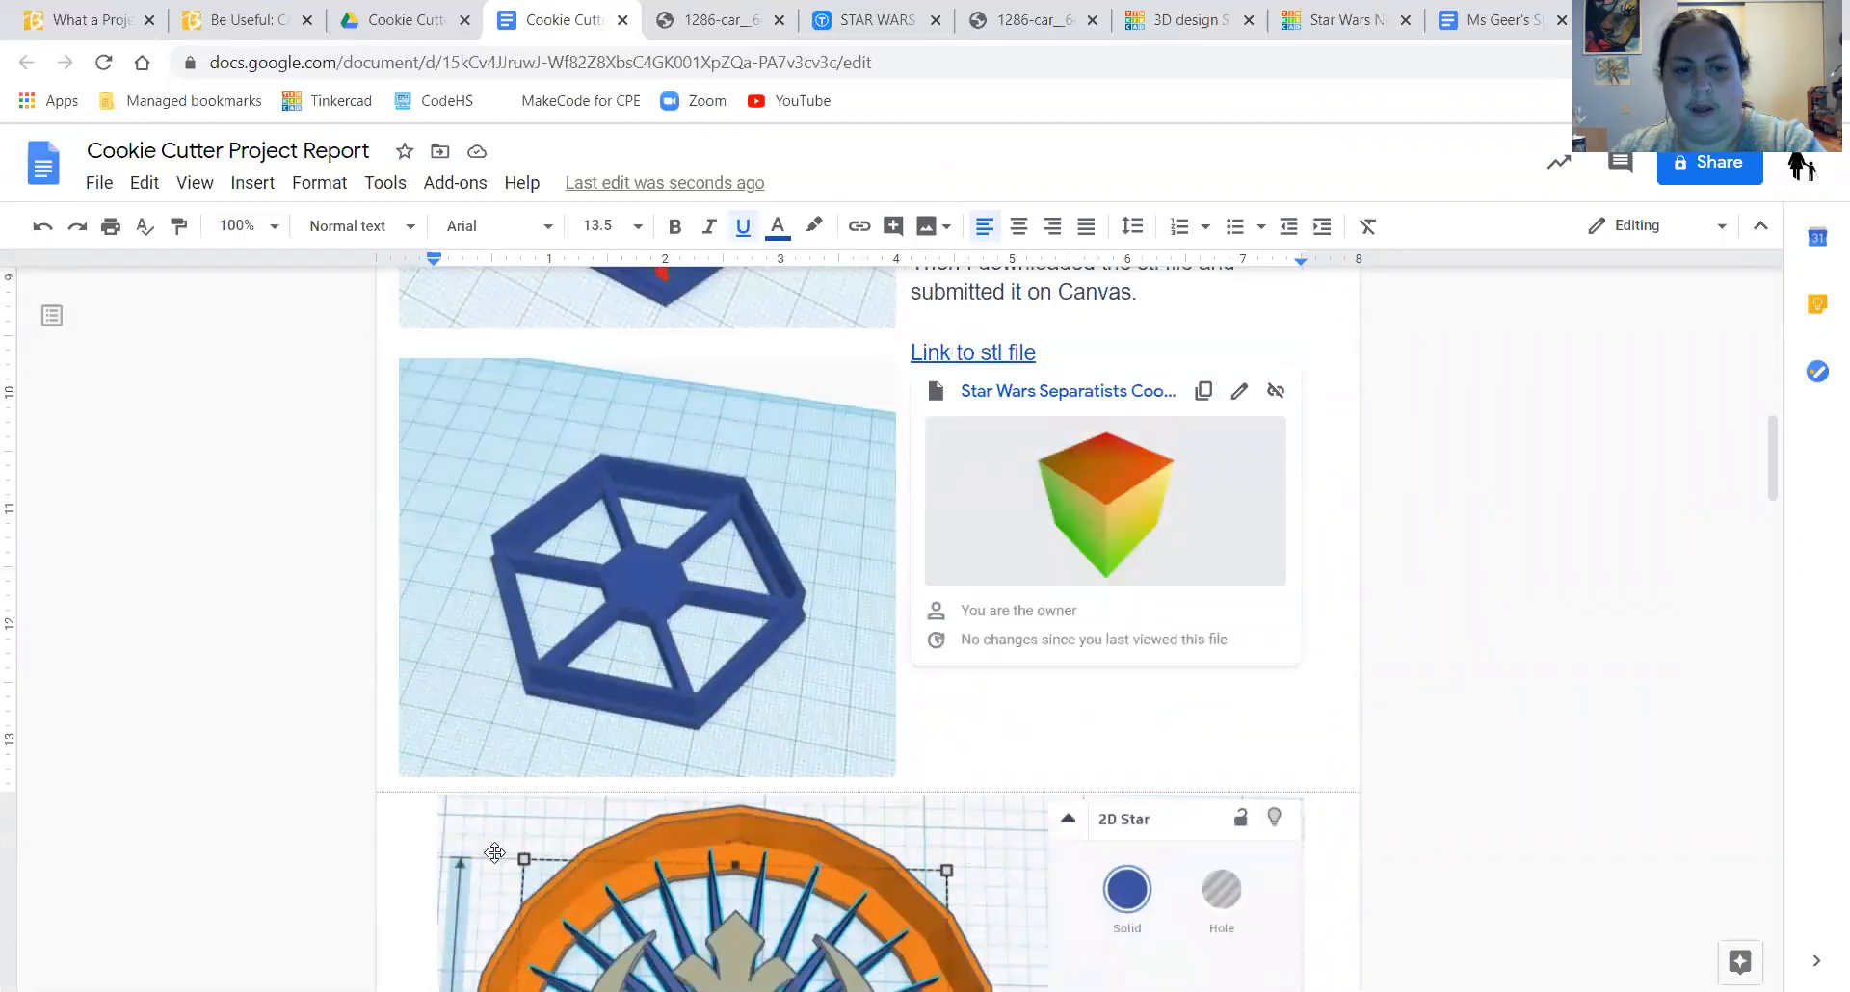
pyautogui.click(494, 852)
pyautogui.scroll(-5, 494, 852)
pyautogui.press('Delete')
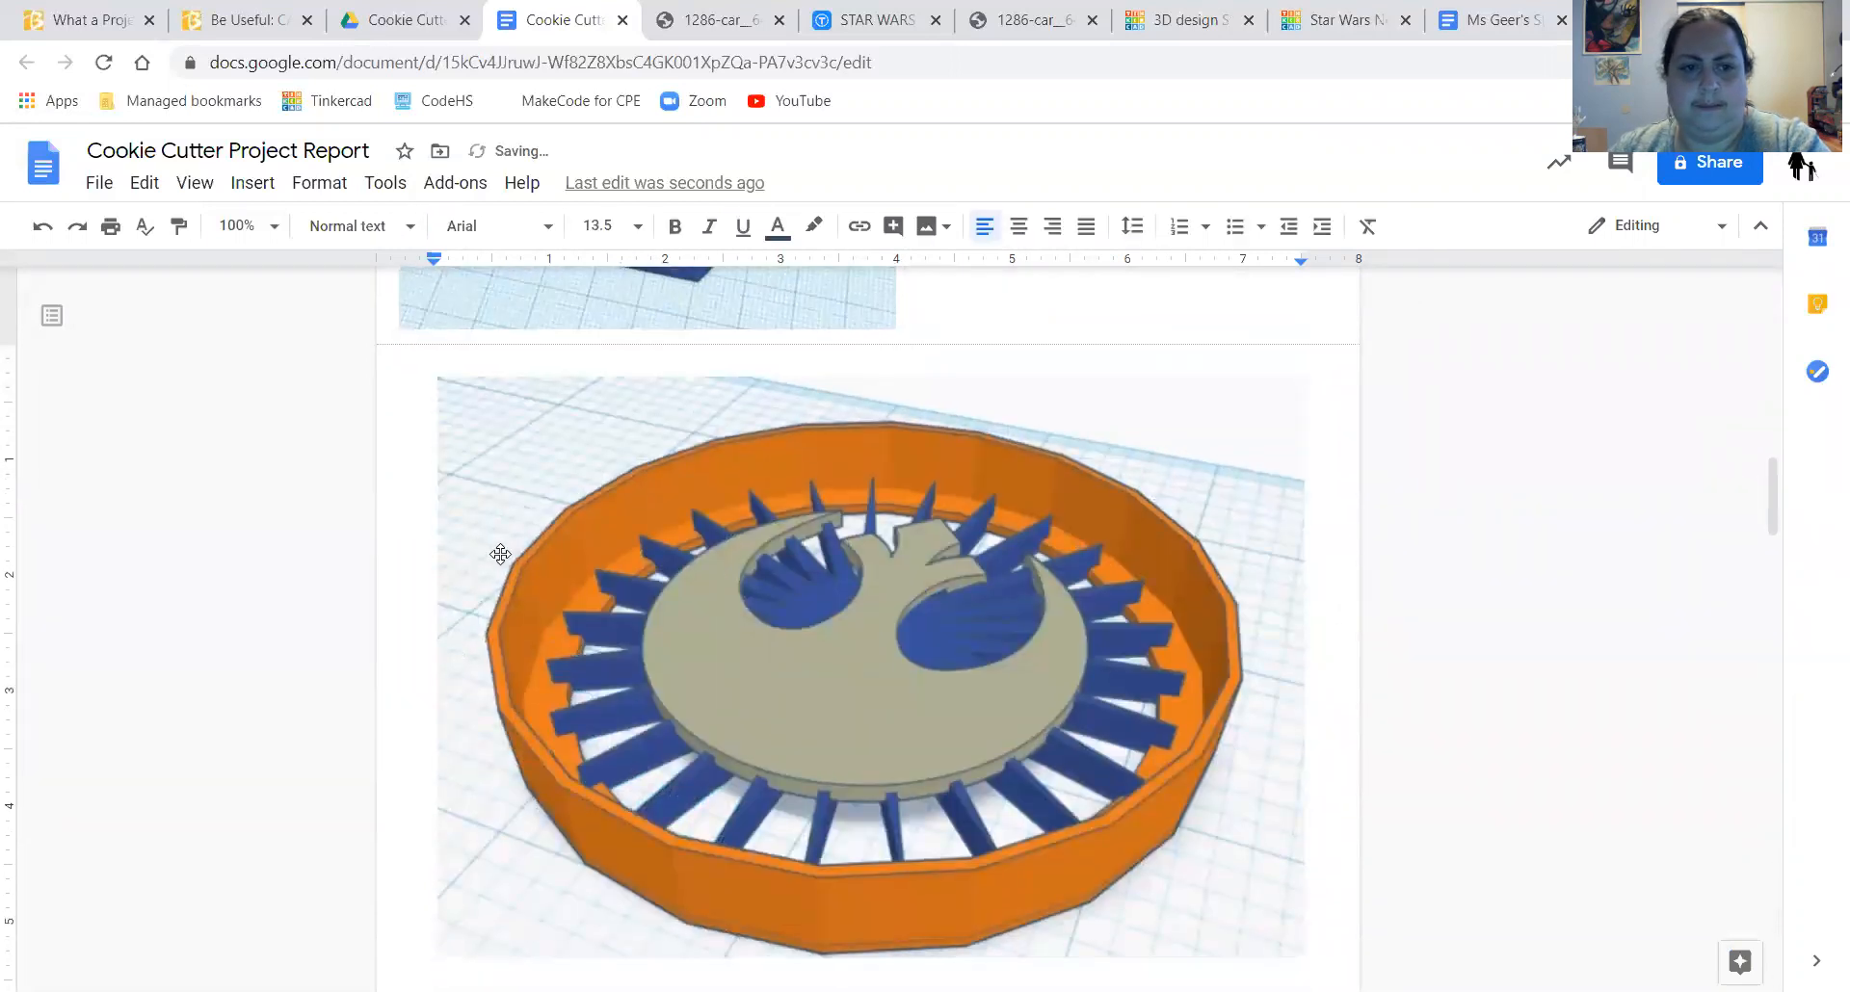
# - Check the remaining images in the report and undo the deletion of the top-view cutter image
pyautogui.scroll(5, 500, 554)
pyautogui.scroll(-11, 500, 554)
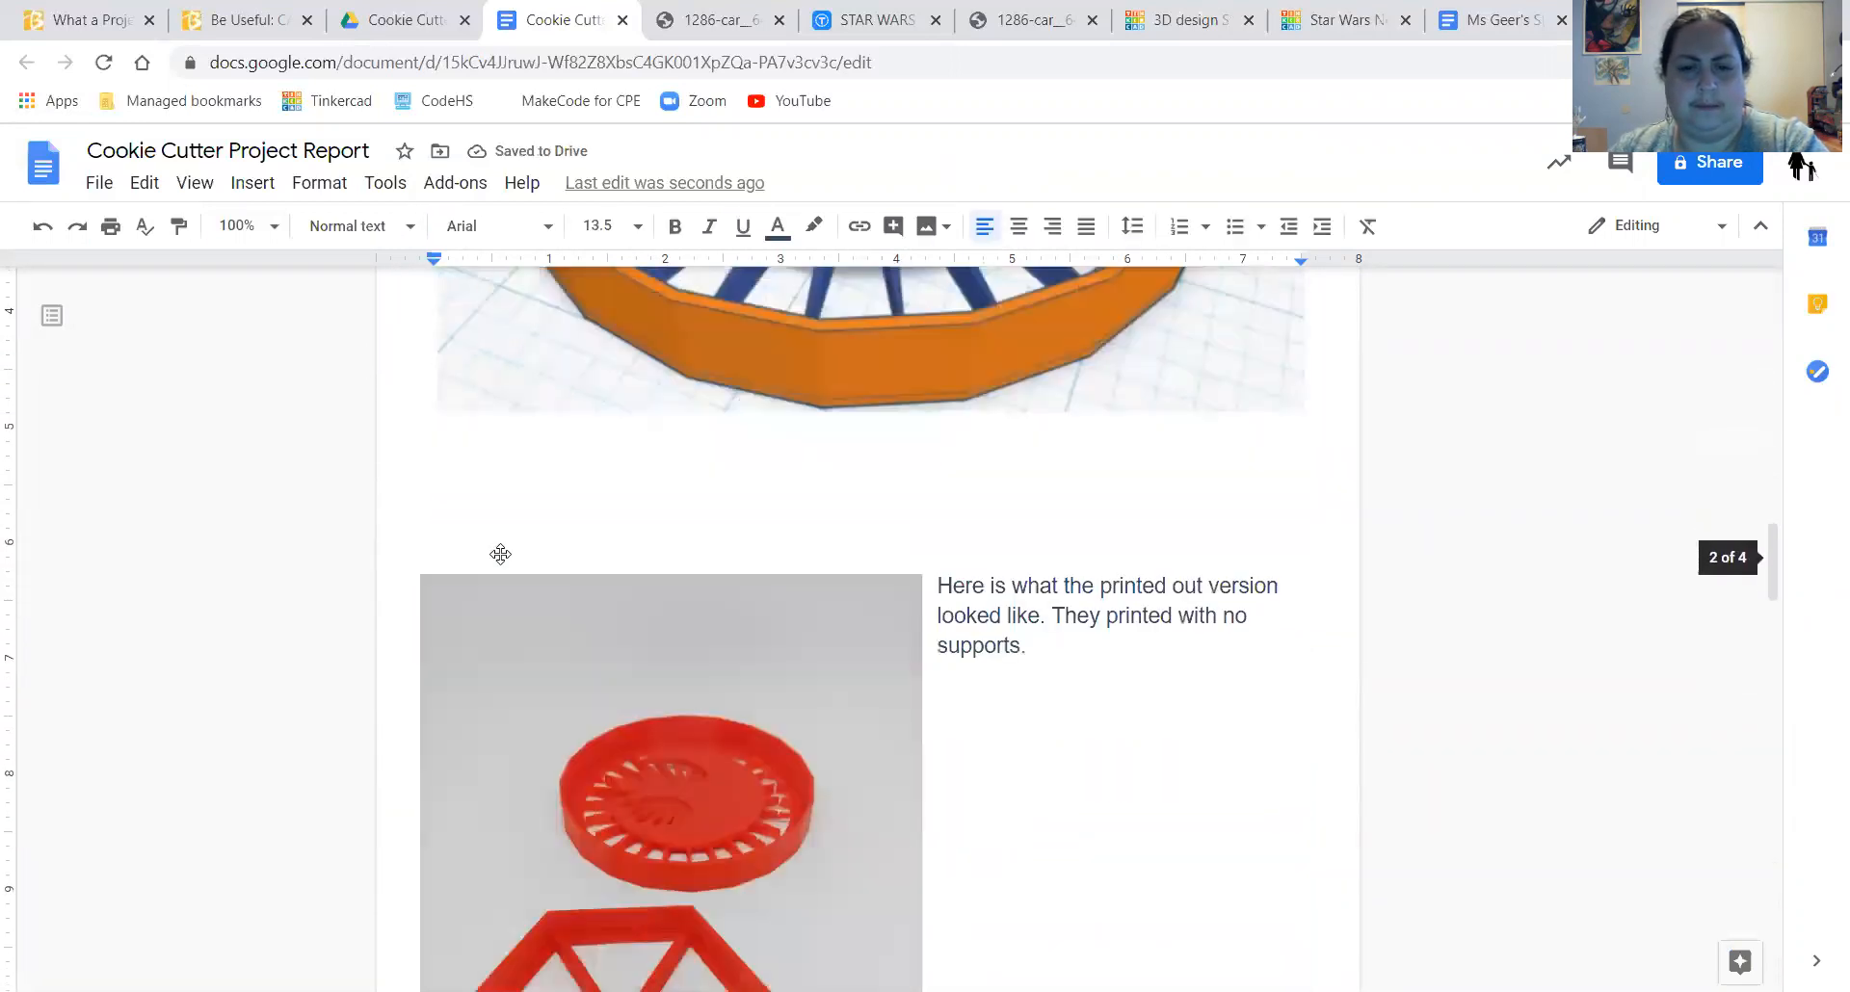
pyautogui.scroll(-20, 500, 554)
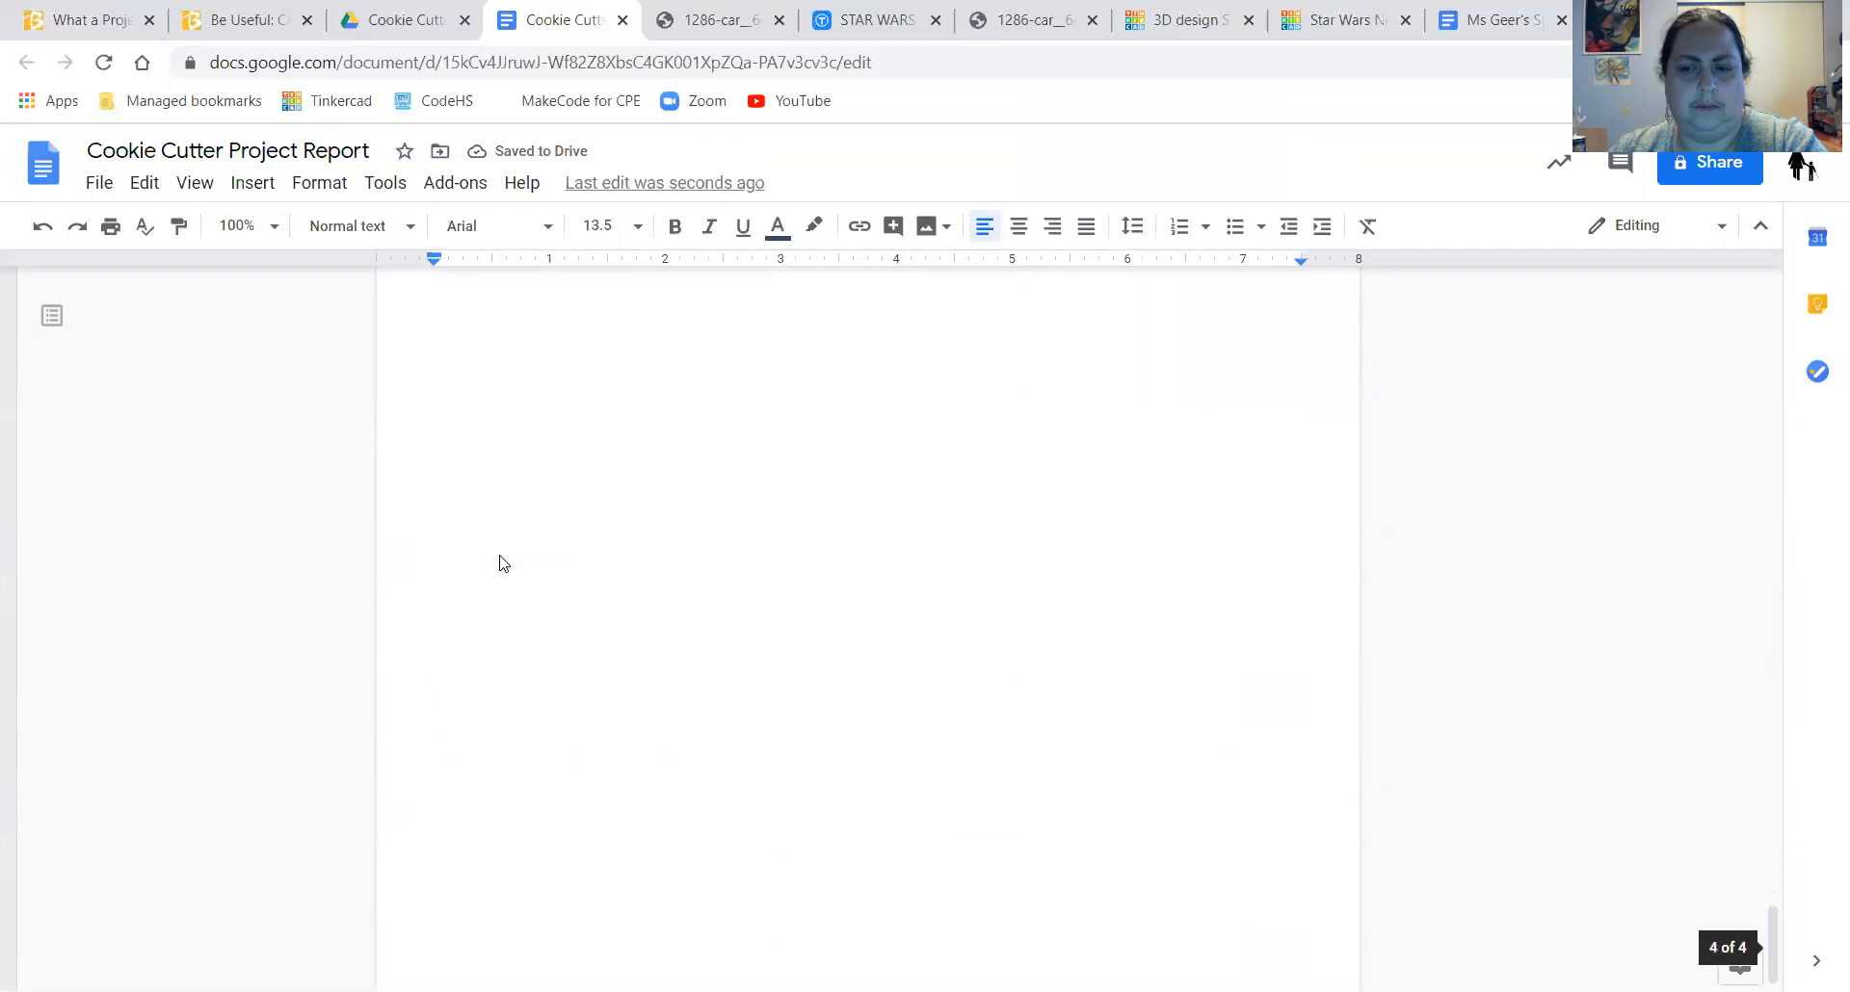
pyautogui.scroll(20, 500, 559)
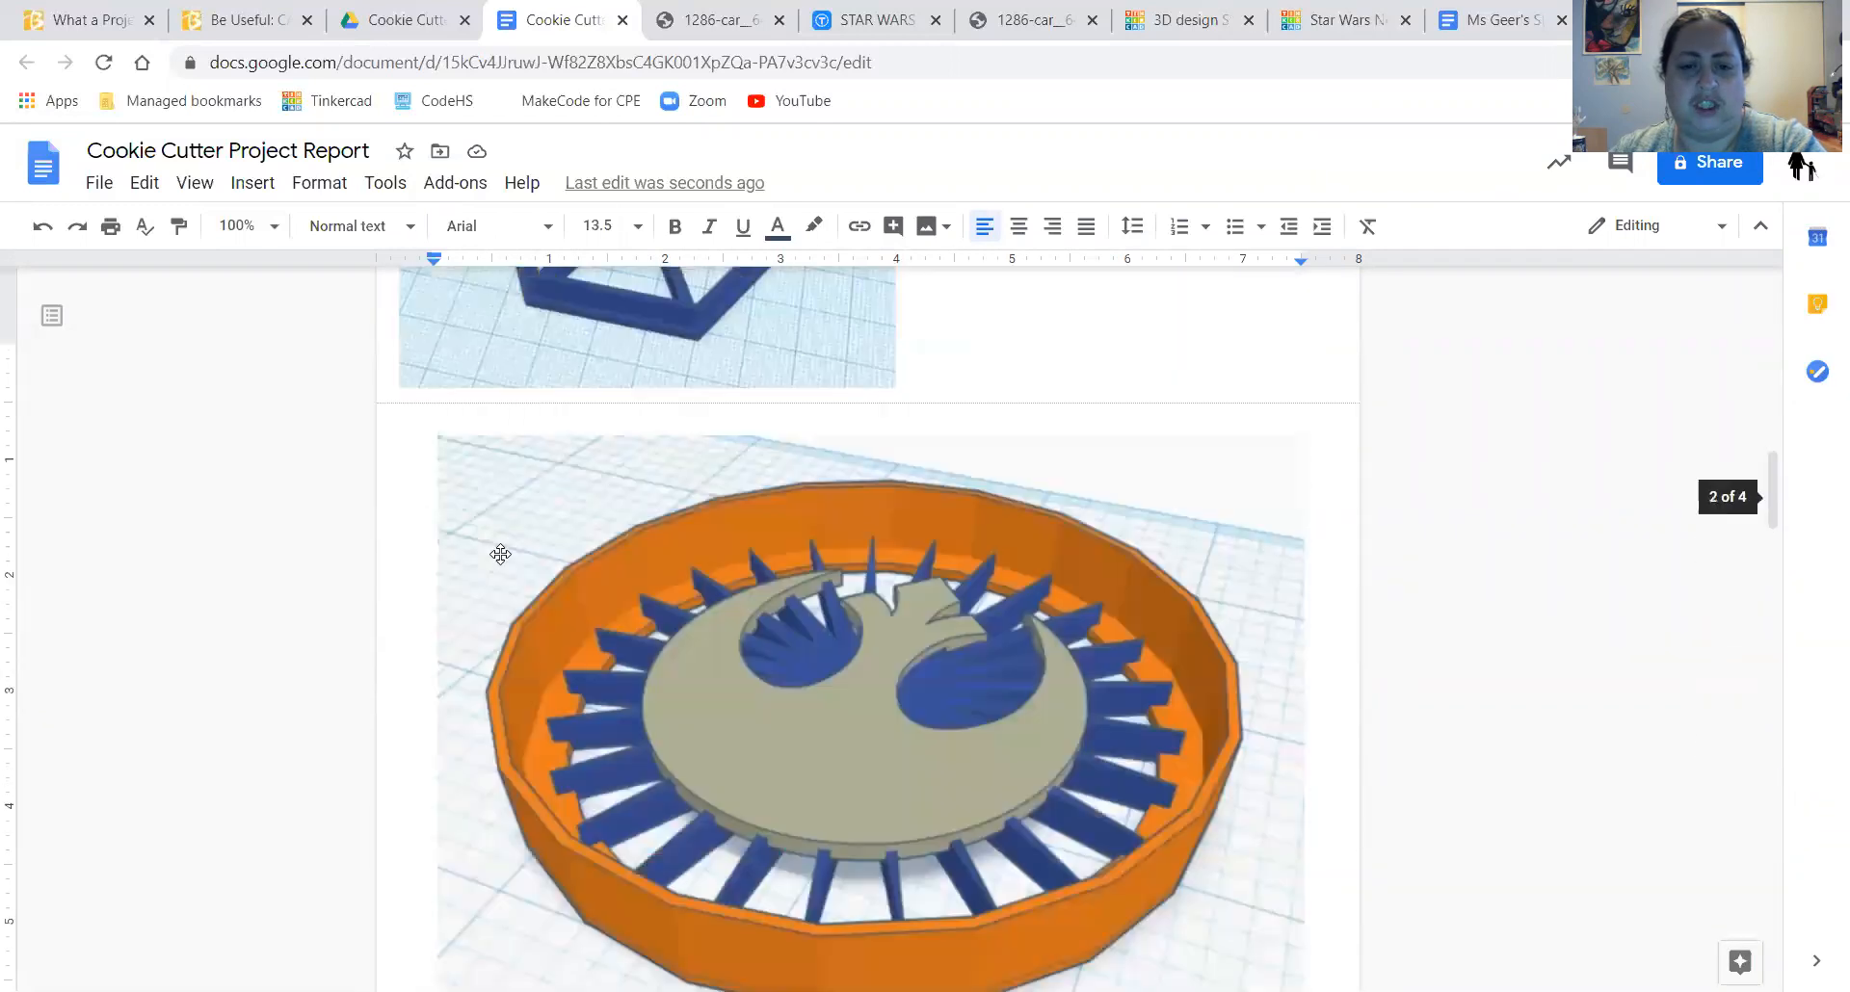
pyautogui.scroll(11, 500, 554)
pyautogui.scroll(-10, 500, 554)
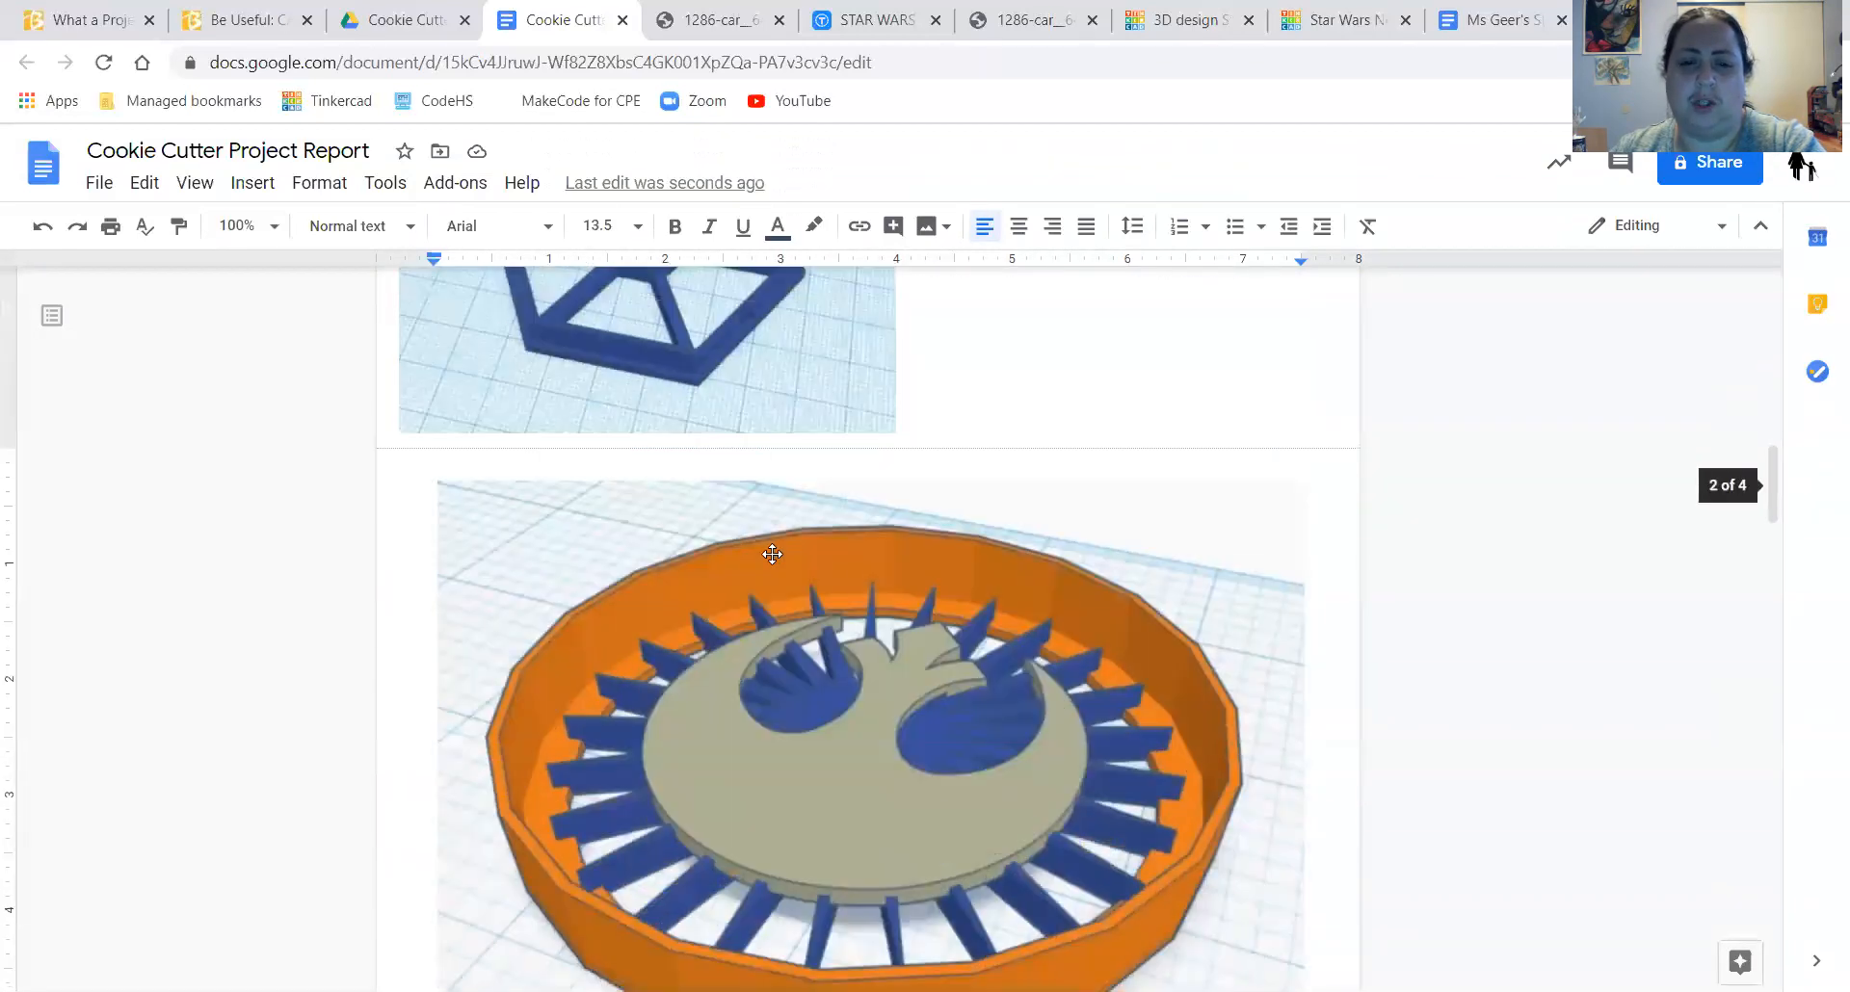
pyautogui.hotkey('ctrl', 'v')
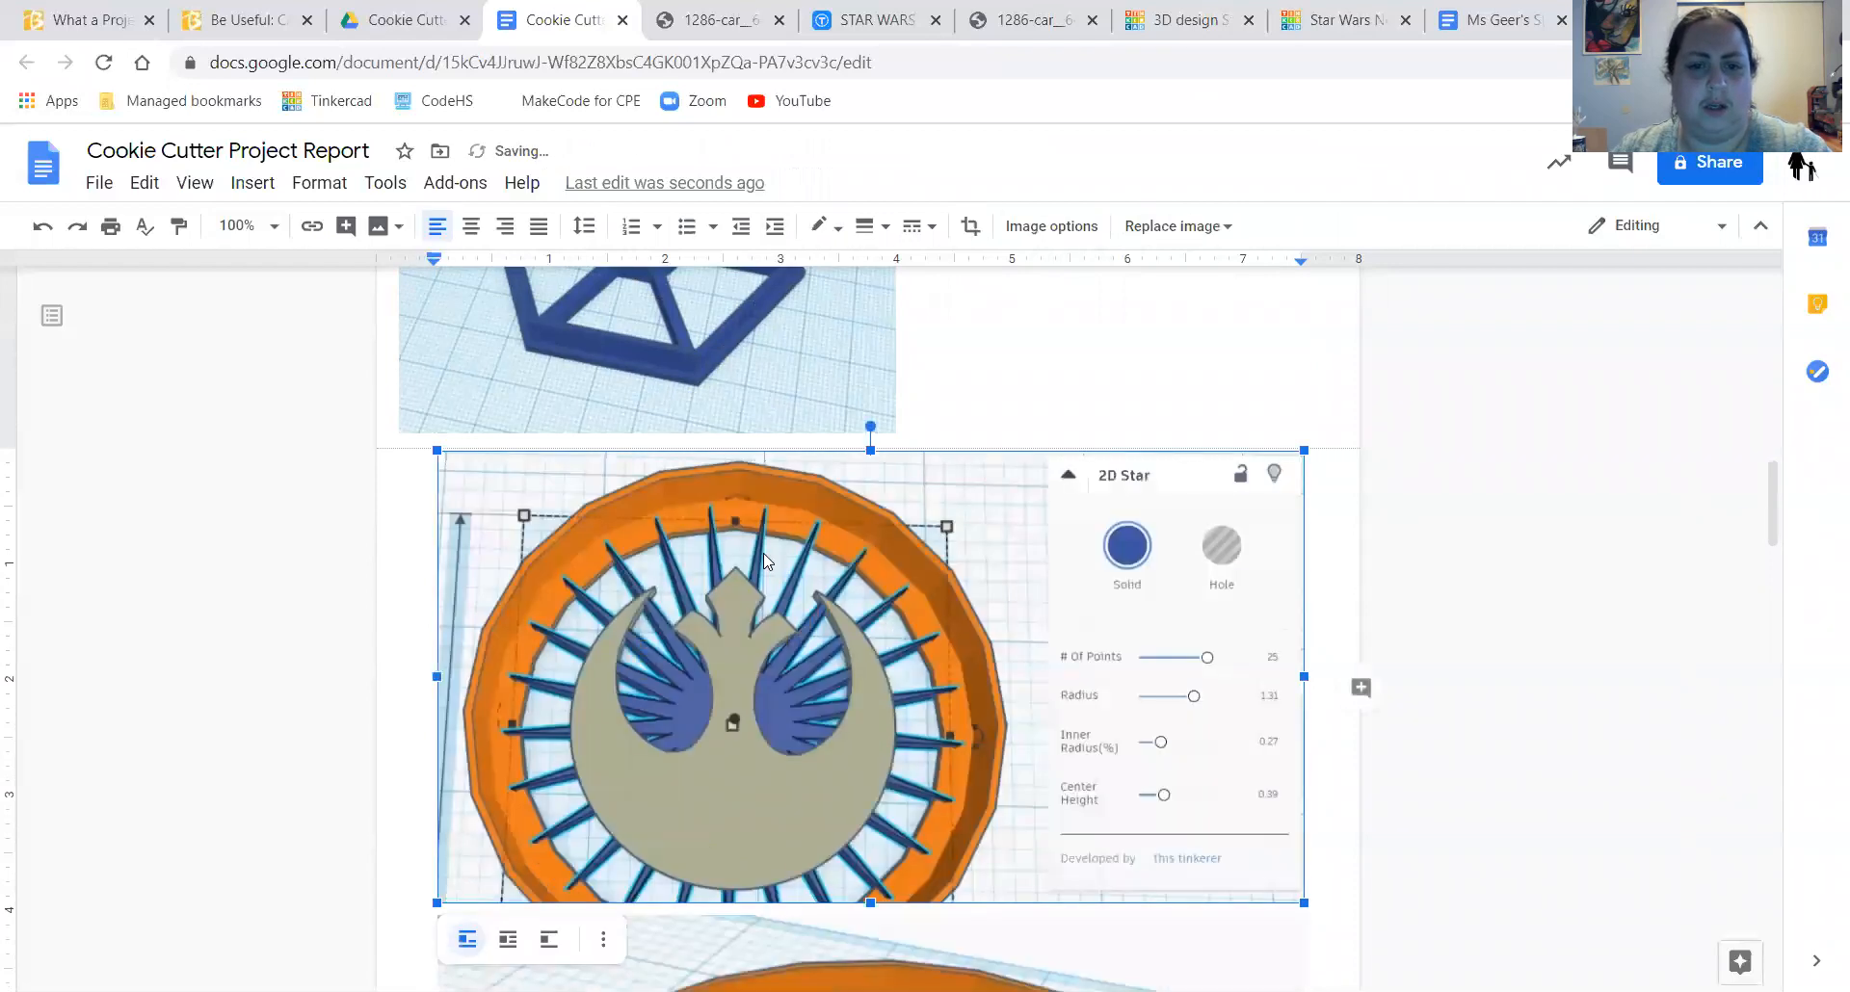
# - Set the orange cutter's top-view image to wrap text and shrink it to about 4.8 inches wide
pyautogui.click(1006, 370)
pyautogui.scroll(-4, 1050, 544)
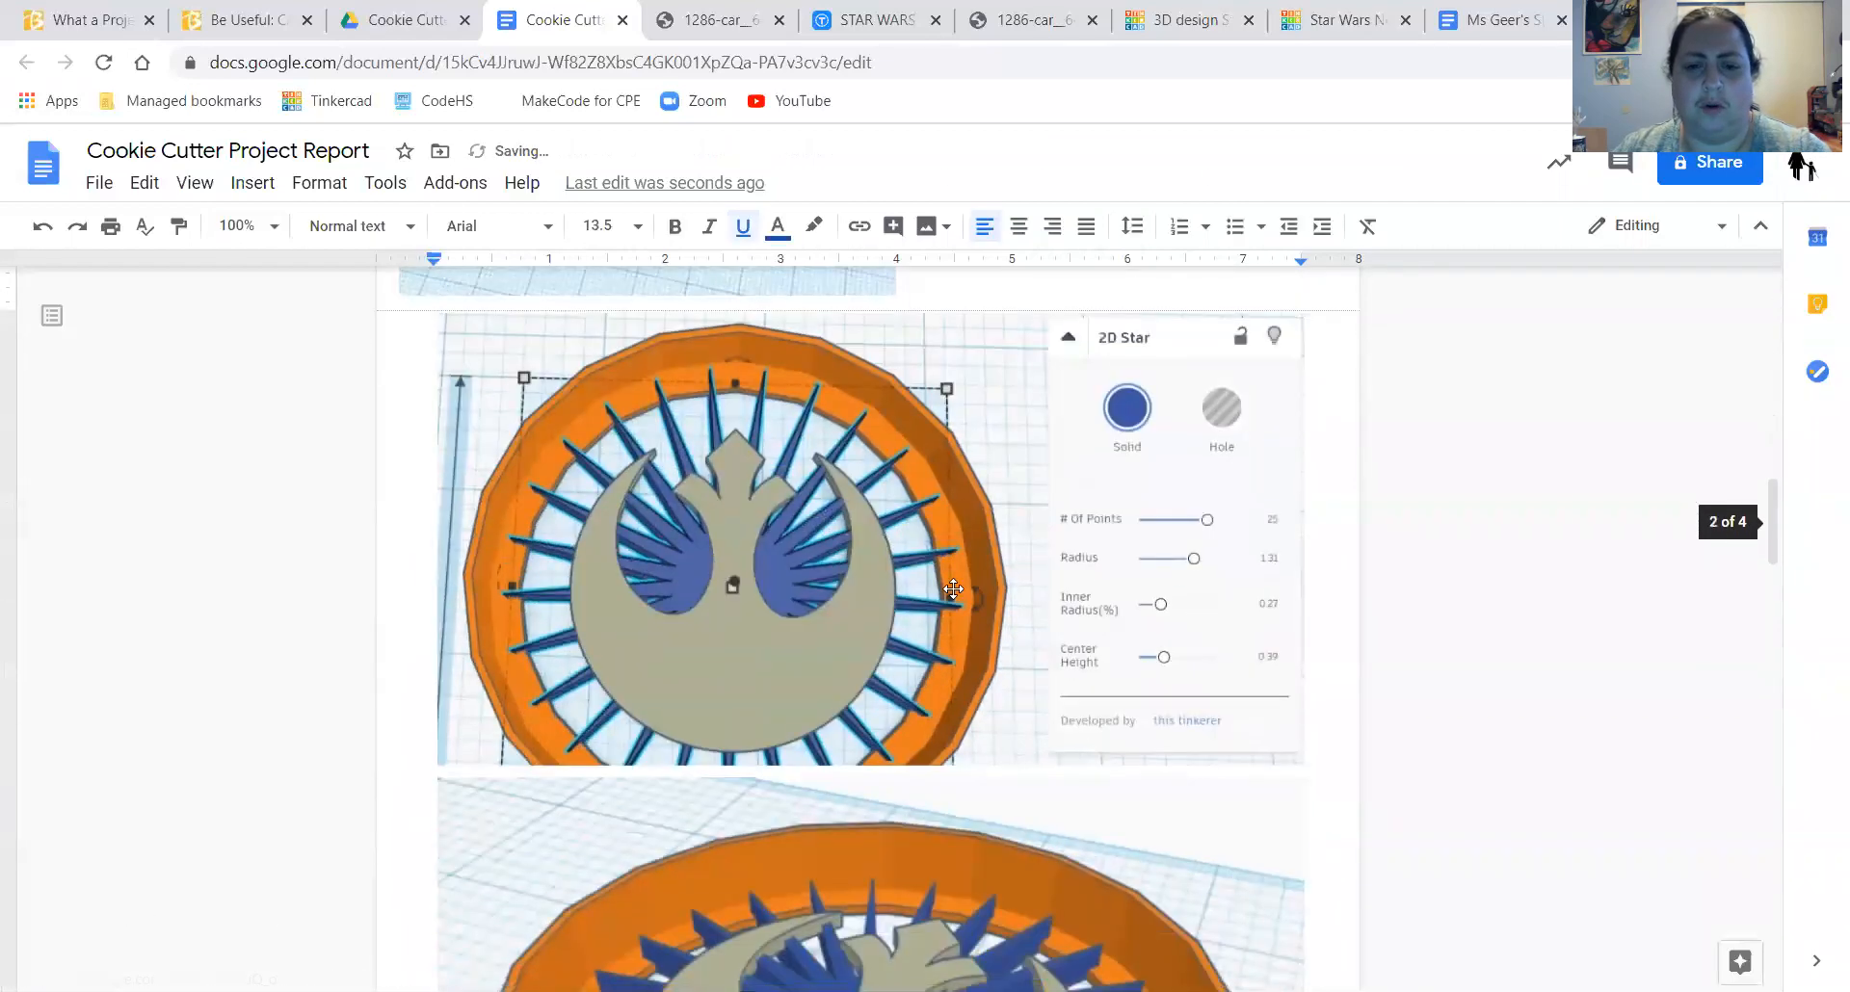
pyautogui.click(953, 589)
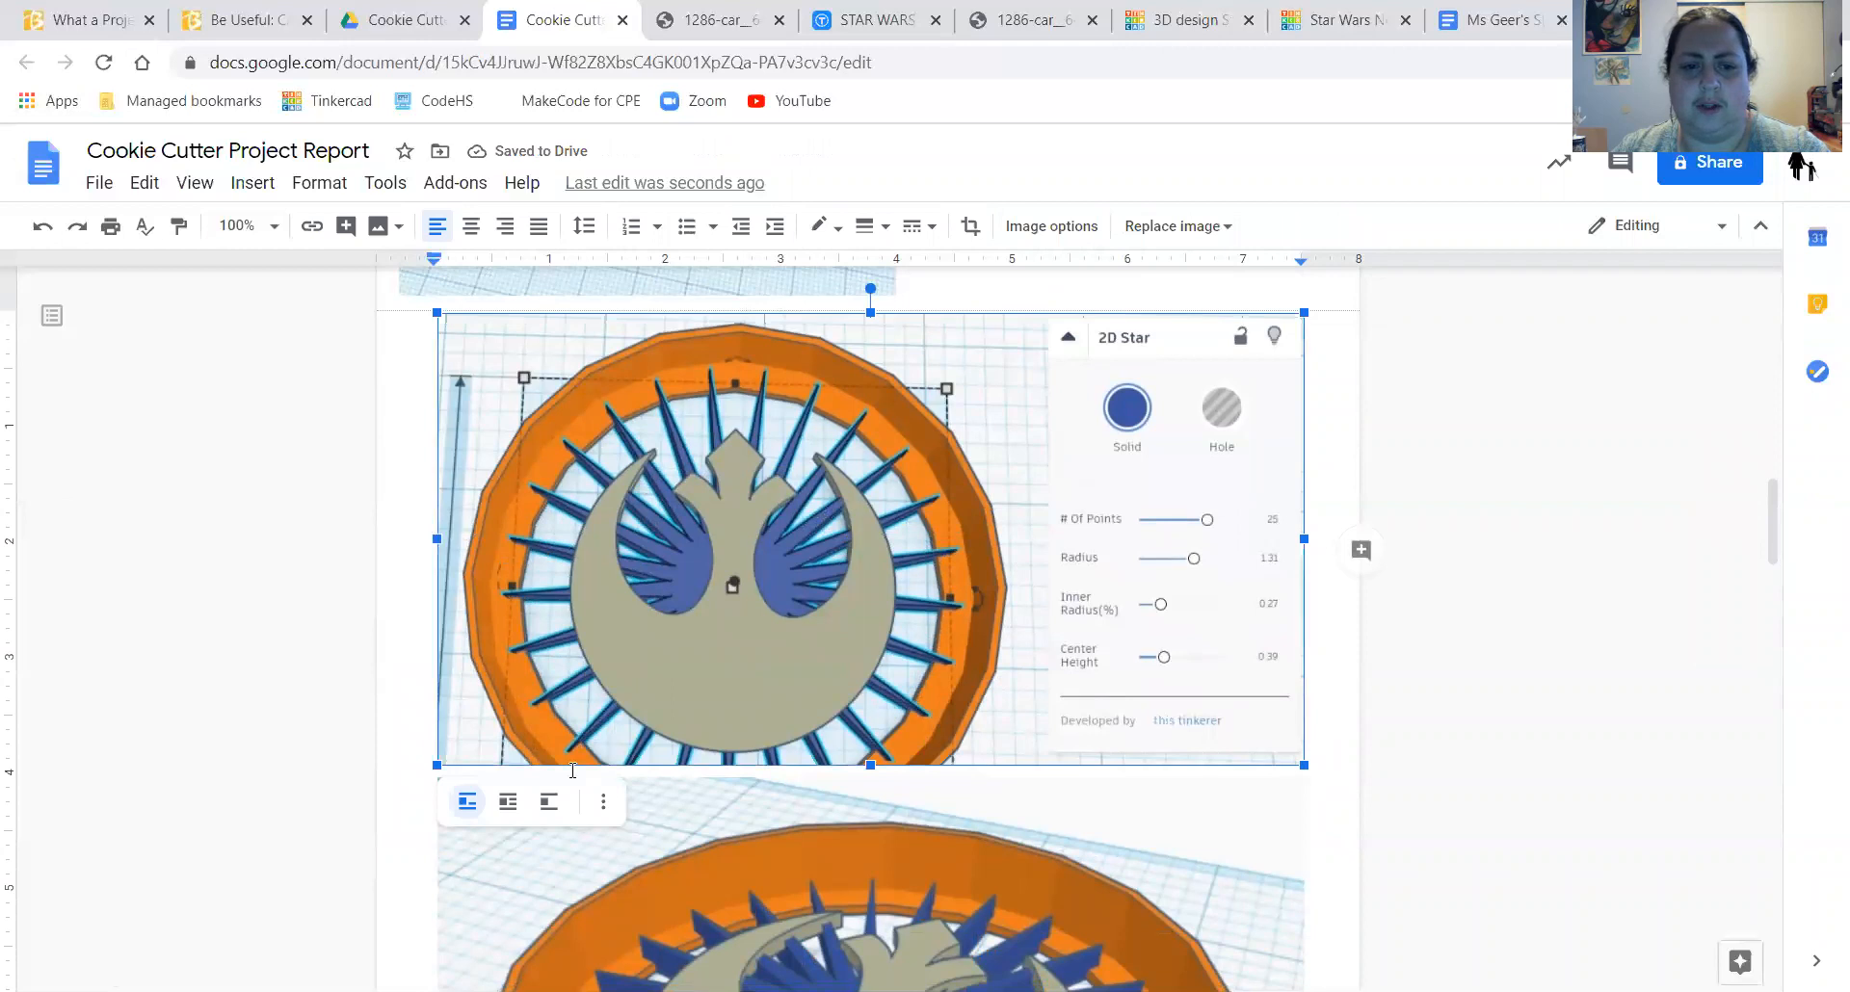
pyautogui.click(511, 804)
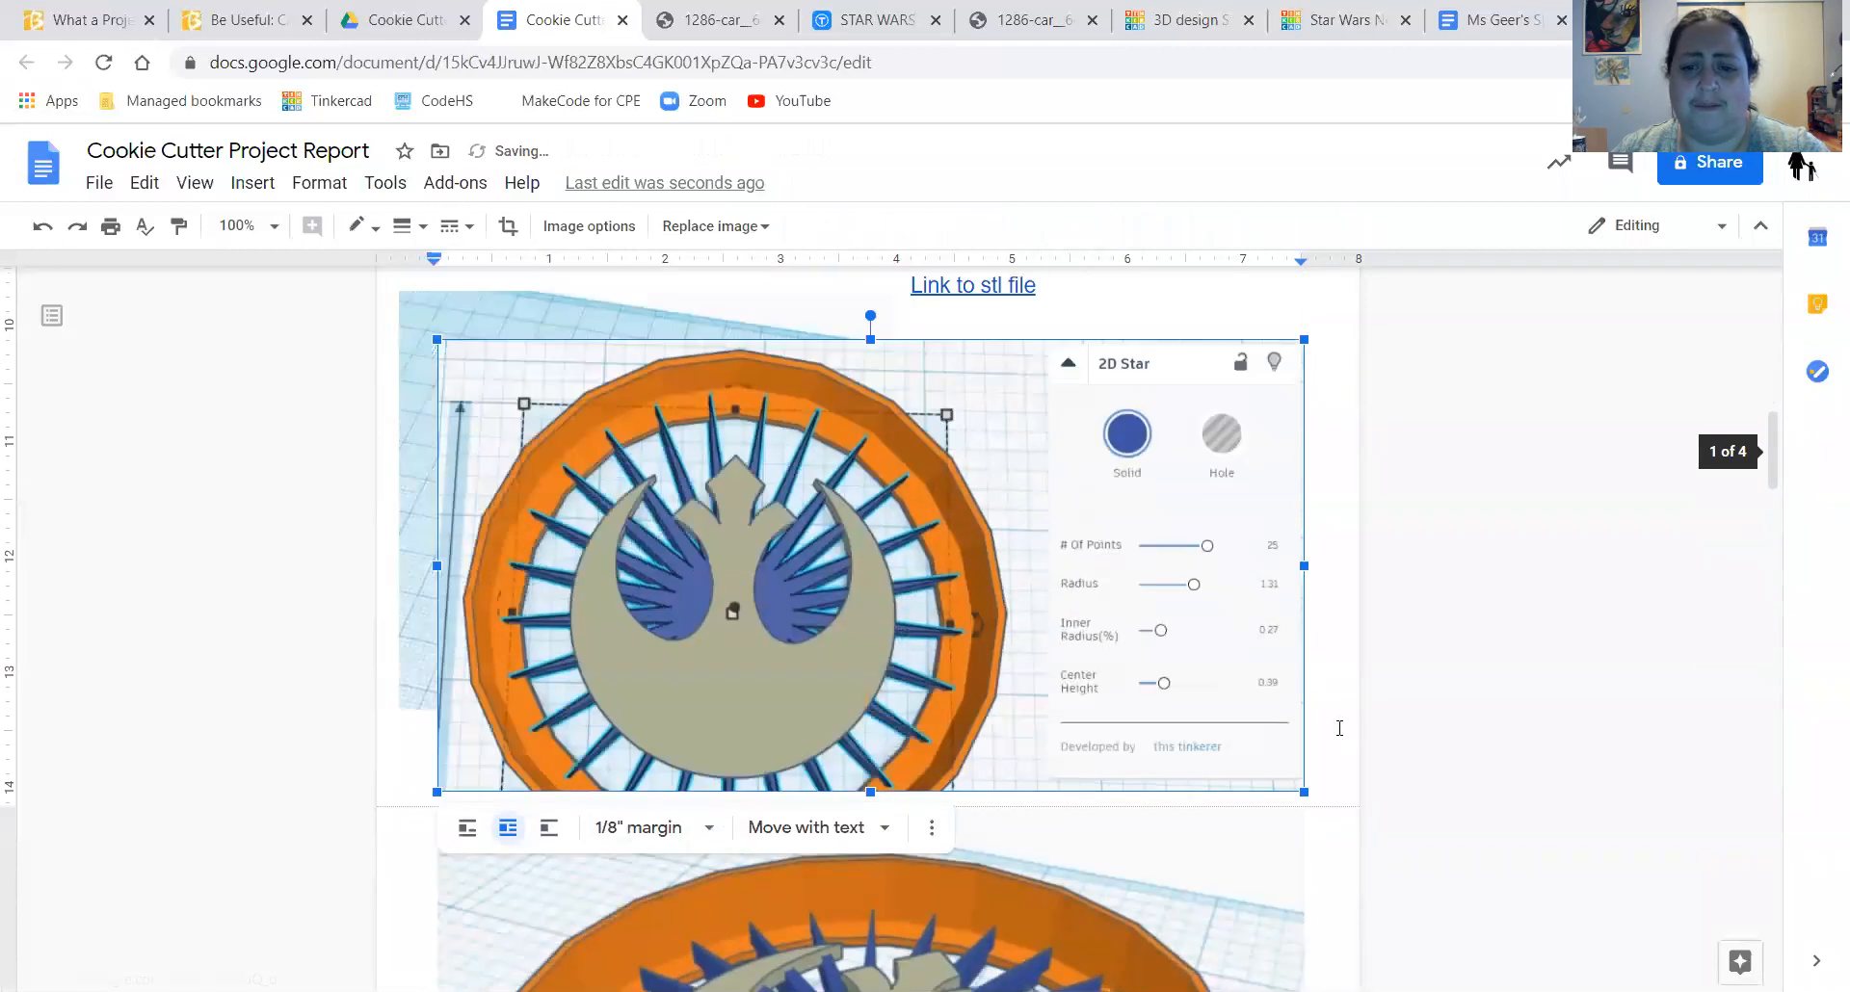
pyautogui.moveTo(1304, 792); pyautogui.dragTo(989, 628)
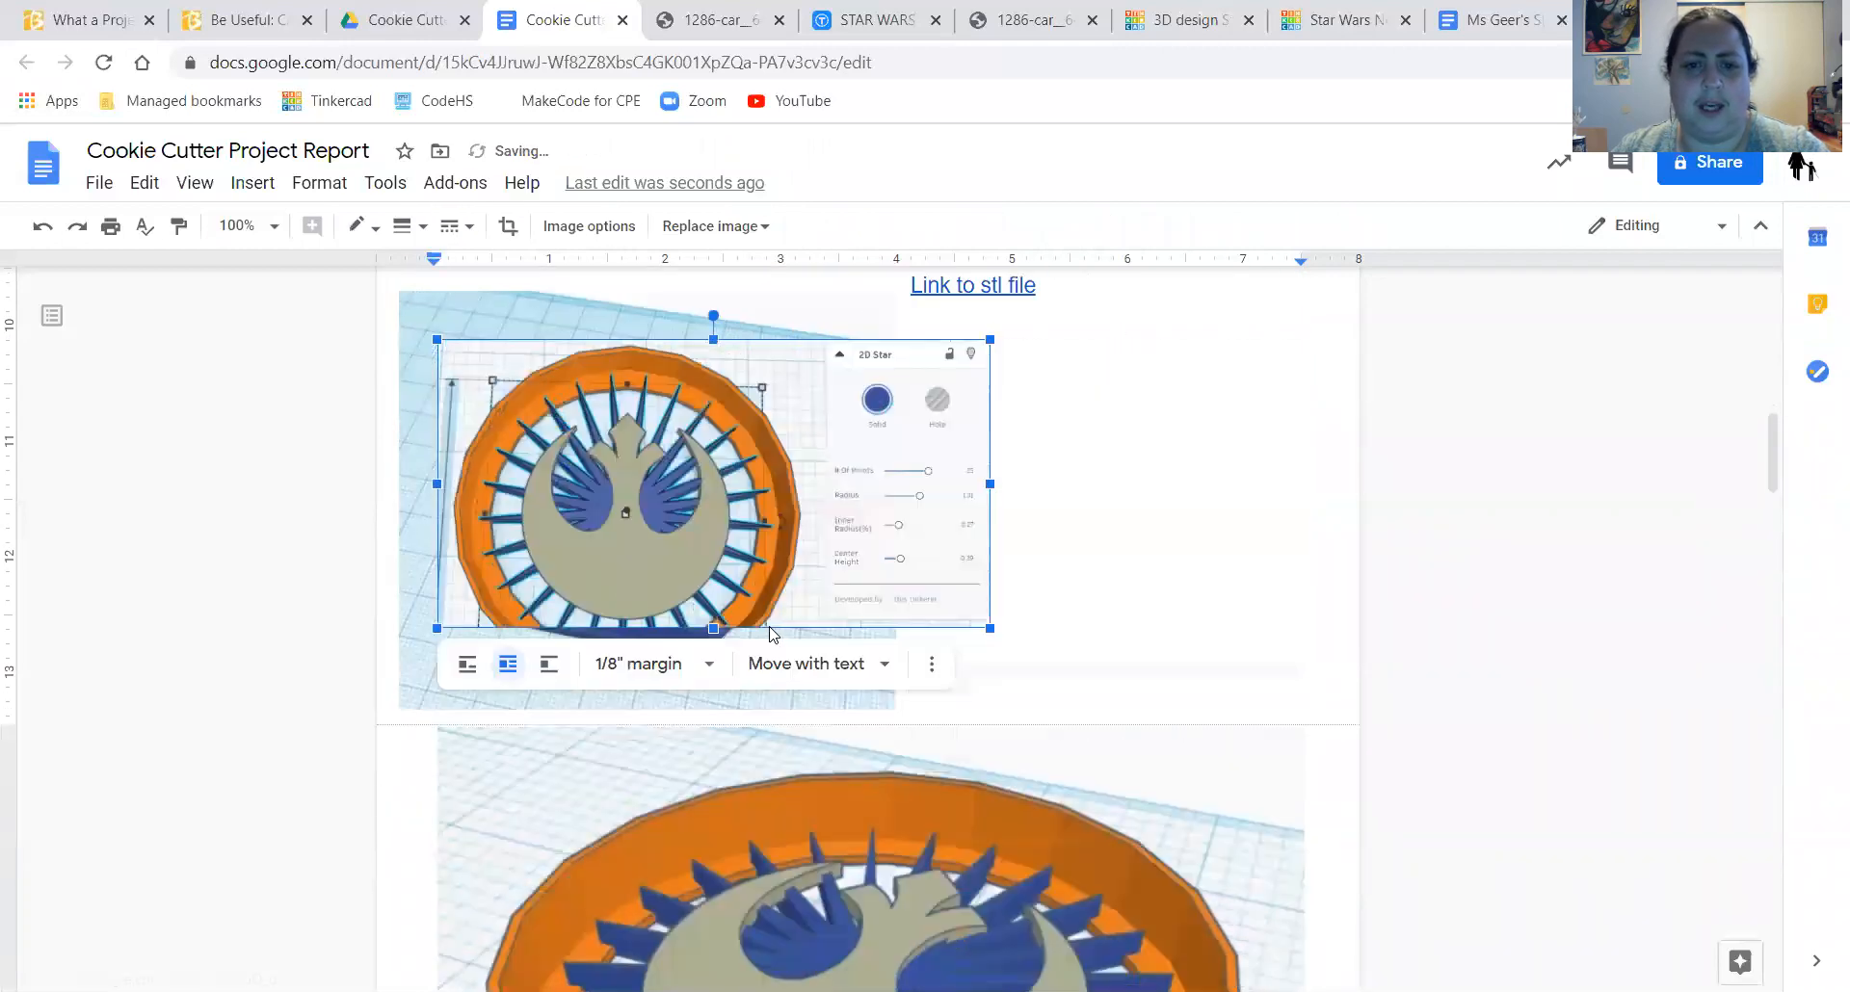
# - Move the top-view image off the blue hexagon cutter picture to the start of the following page
pyautogui.scroll(10, 770, 634)
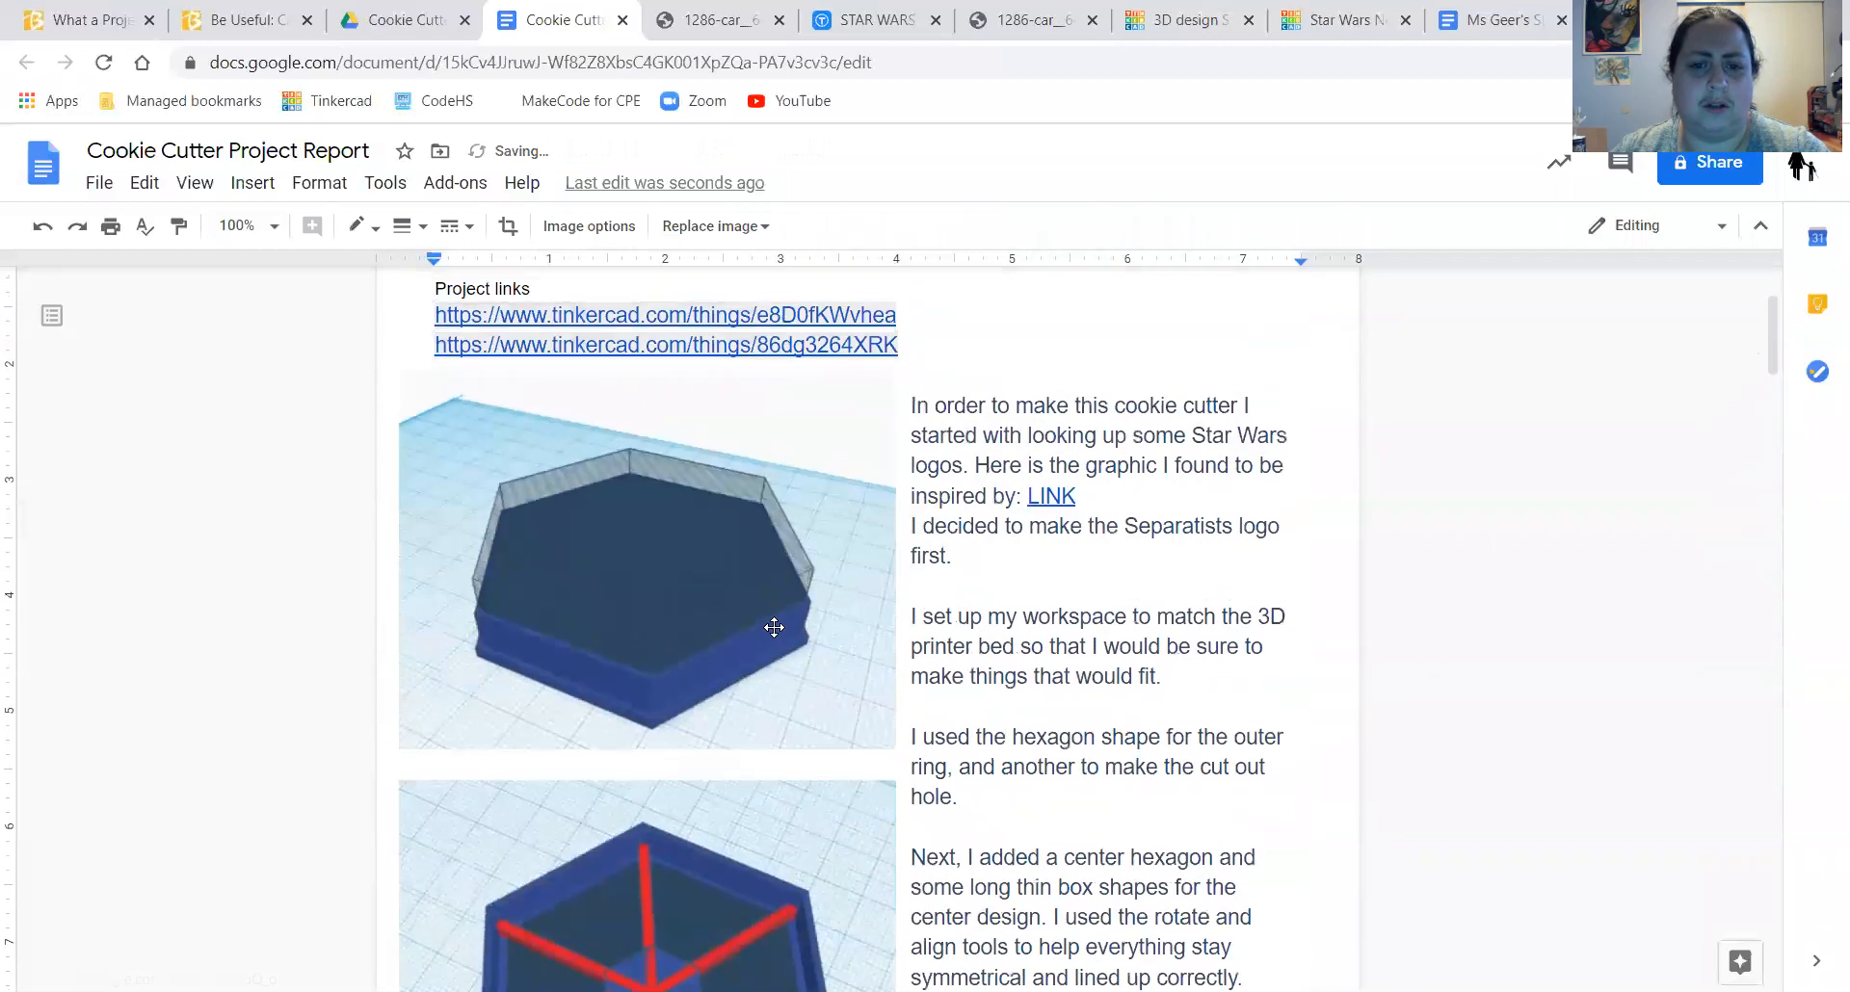
pyautogui.scroll(-7, 774, 627)
pyautogui.click(421, 630)
pyautogui.scroll(-4, 636, 585)
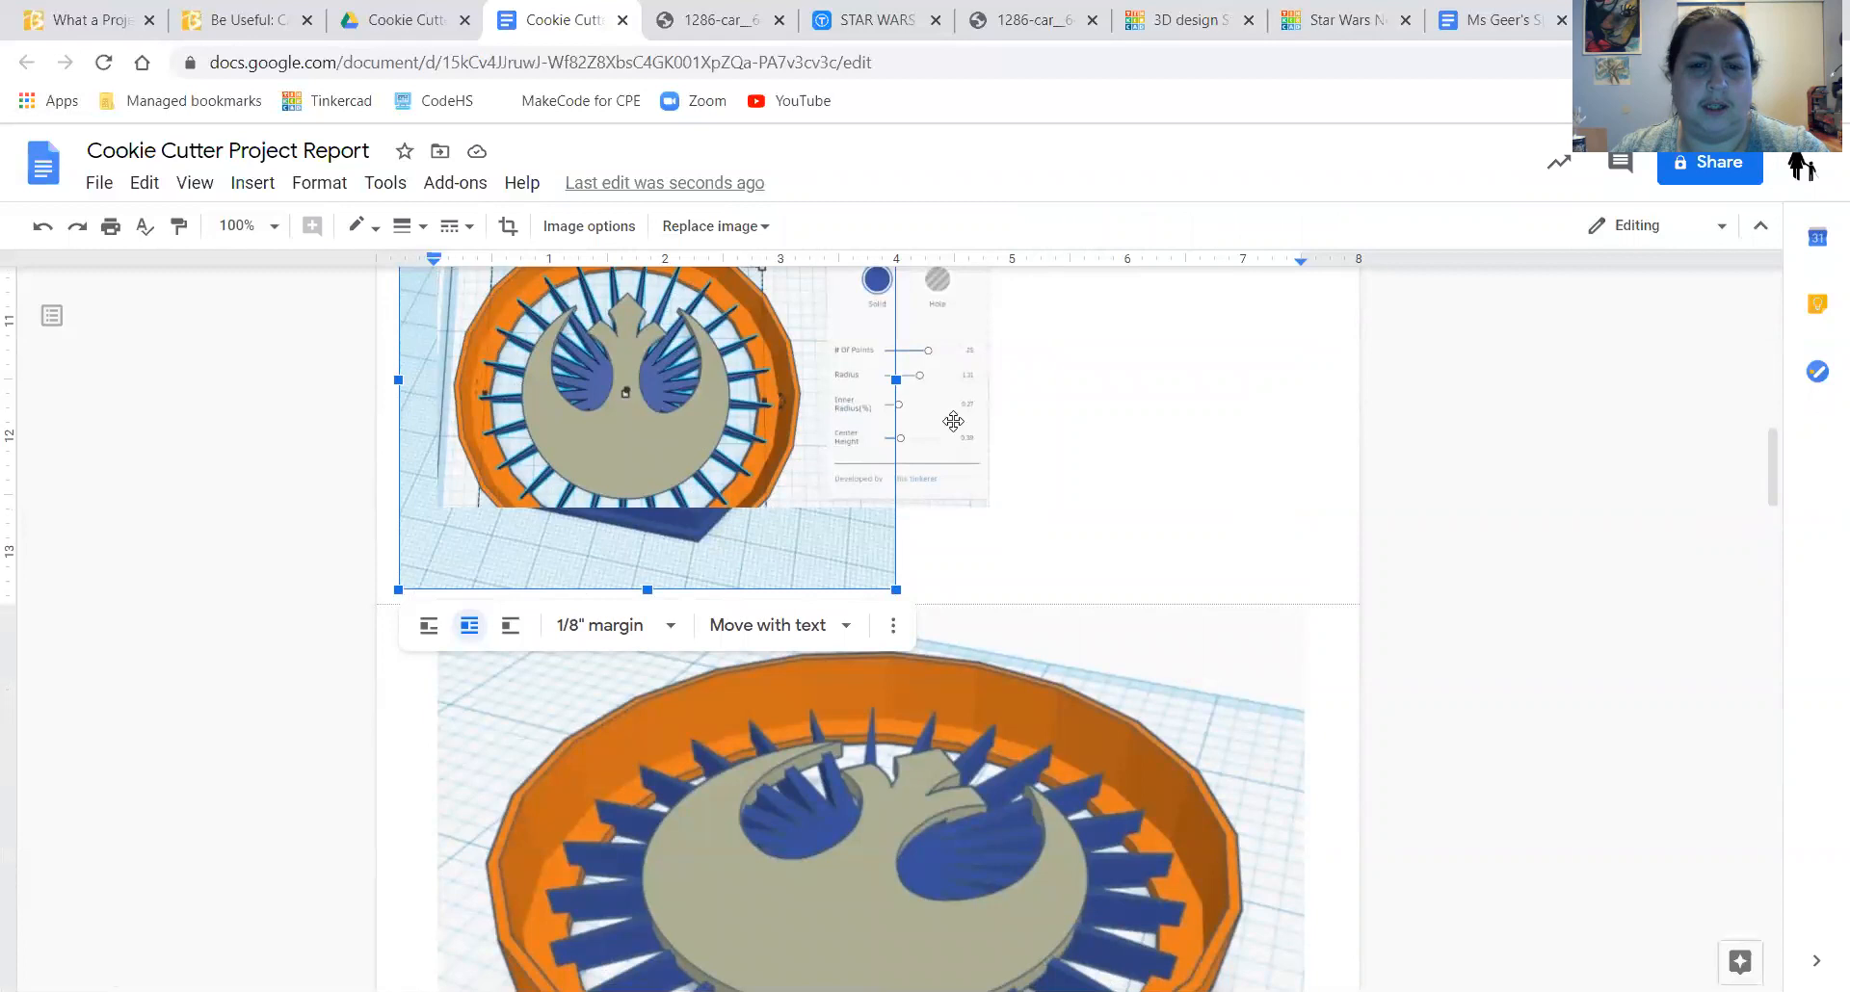
pyautogui.click(967, 420)
pyautogui.scroll(1, 973, 433)
pyautogui.moveTo(958, 503); pyautogui.dragTo(932, 768)
pyautogui.scroll(-2, 963, 812)
# - Review the report's first cutter images and explanatory text, from the project links down to the orange cutter's top-view image
pyautogui.scroll(8, 1112, 659)
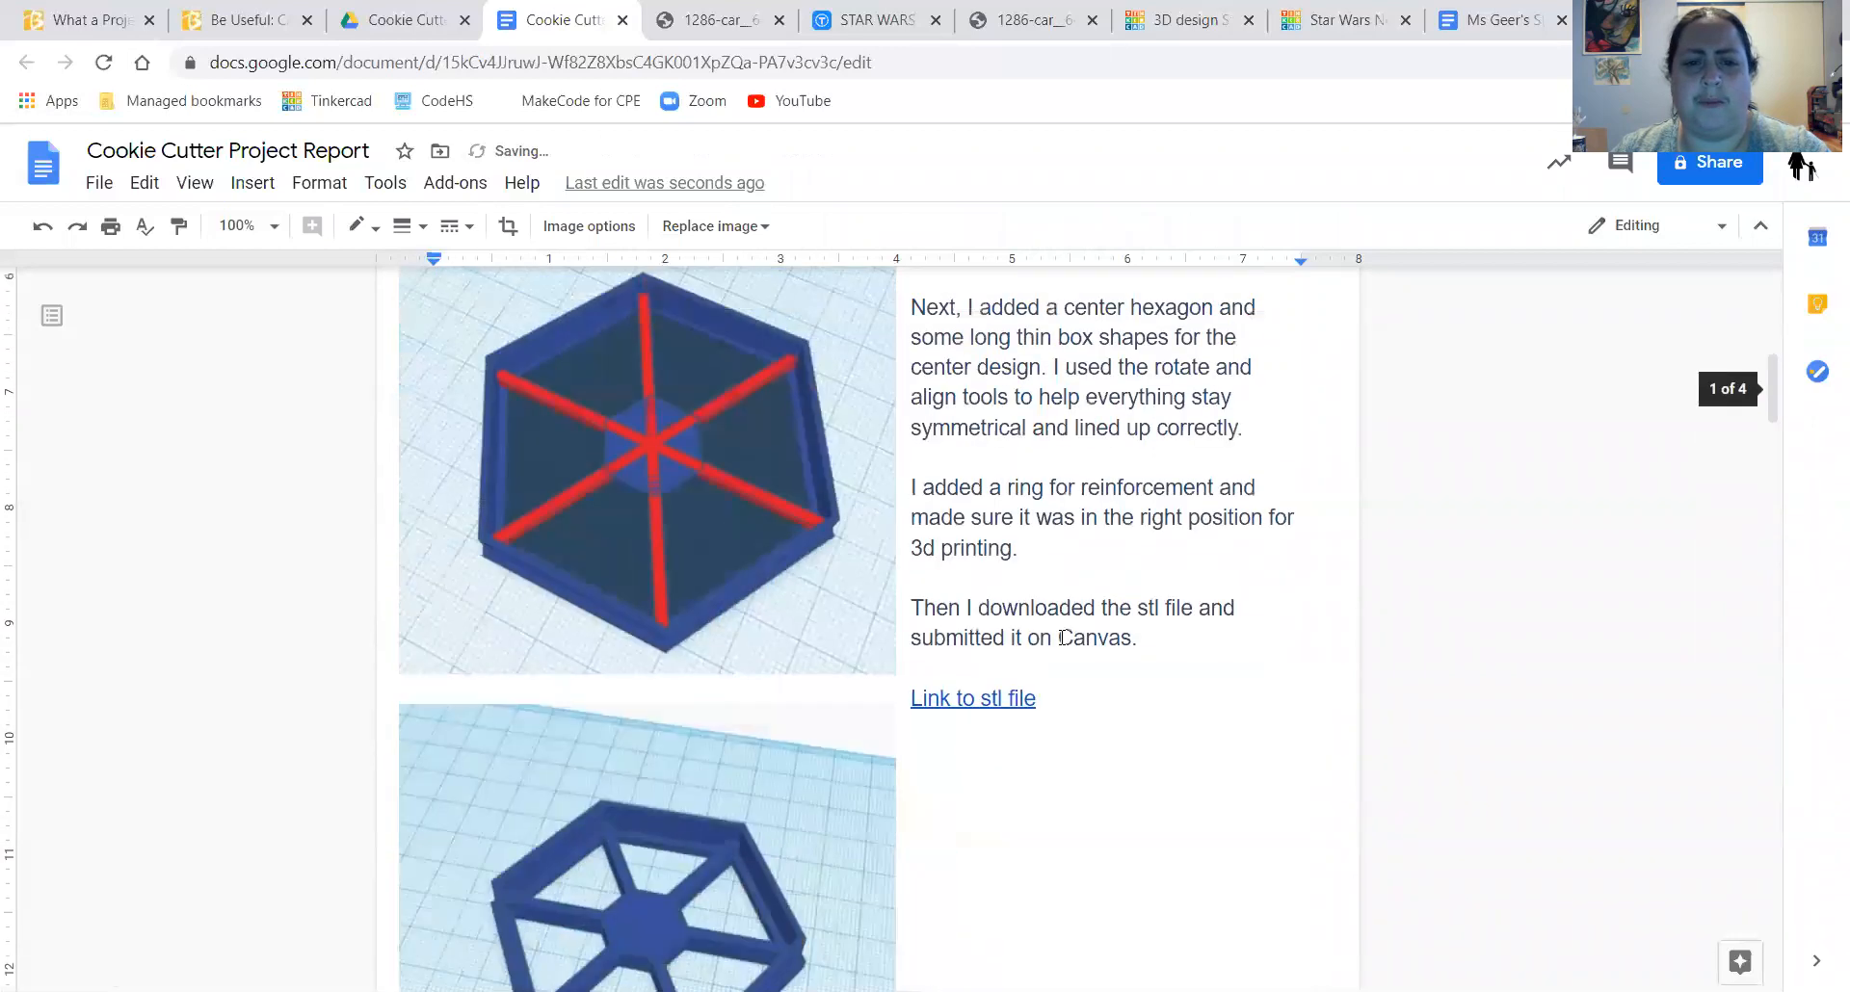
pyautogui.scroll(1, 879, 723)
pyautogui.scroll(2, 866, 582)
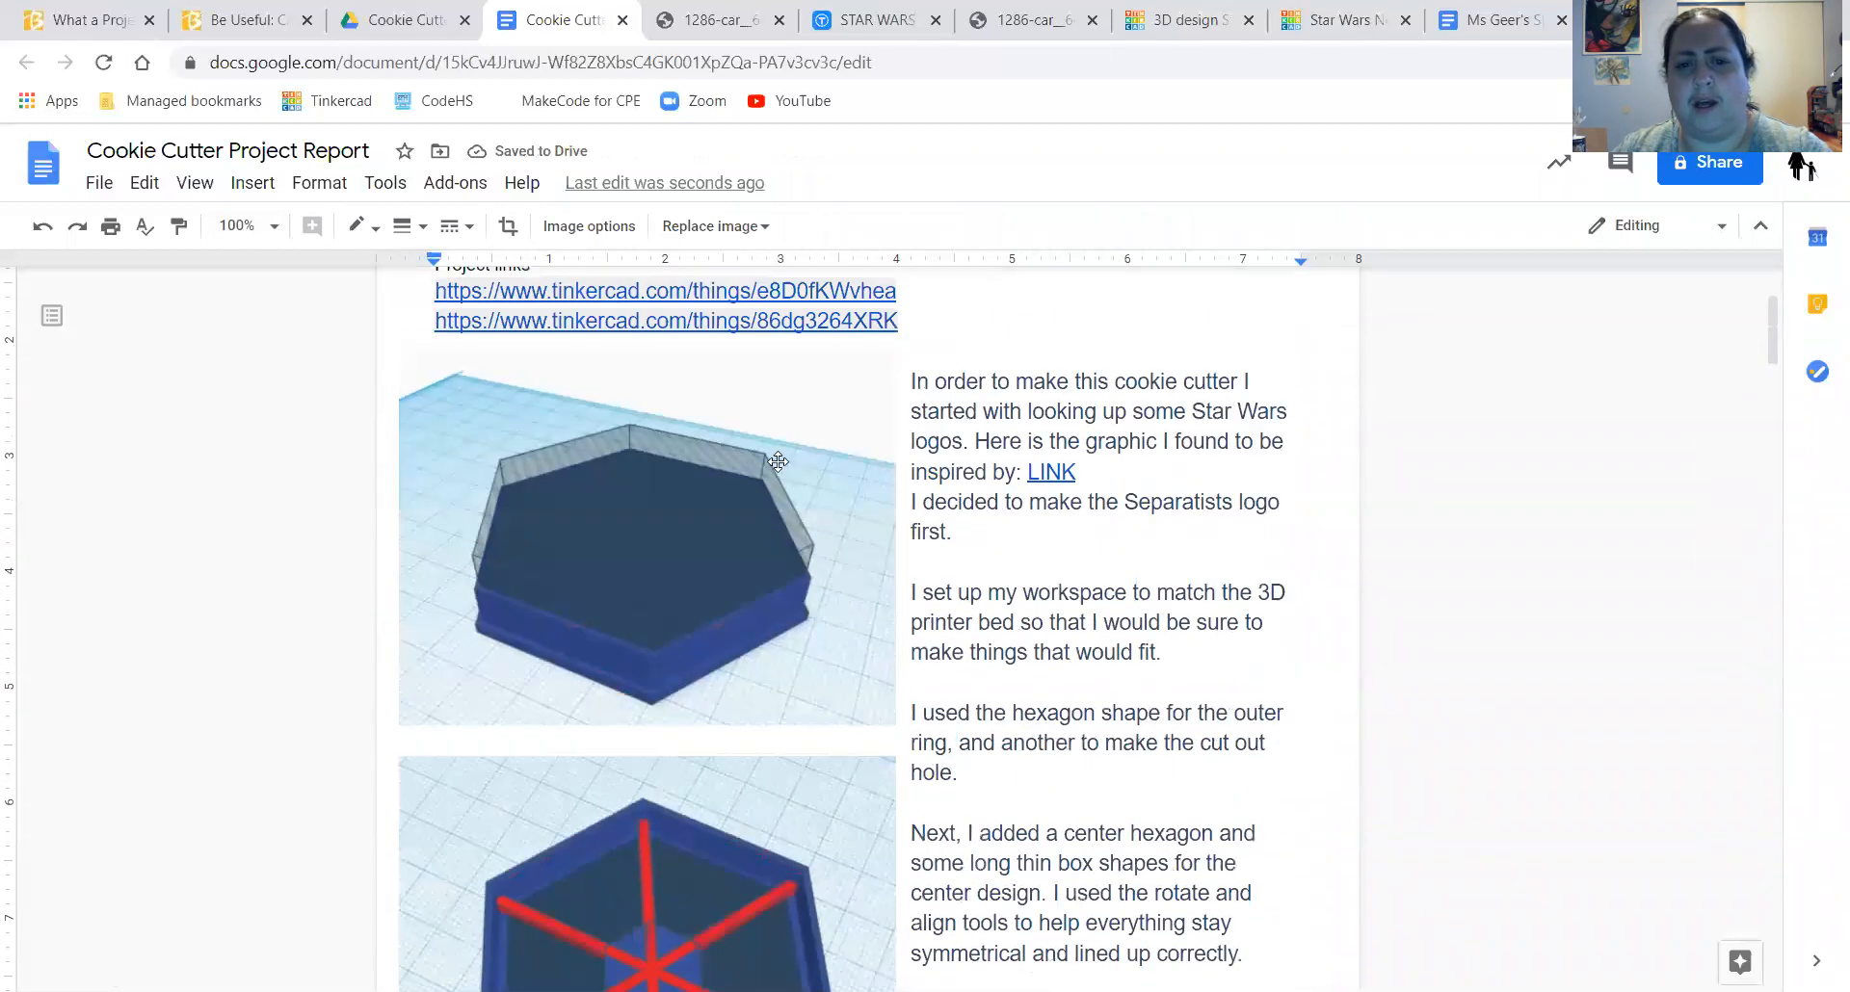
pyautogui.scroll(-9, 1177, 962)
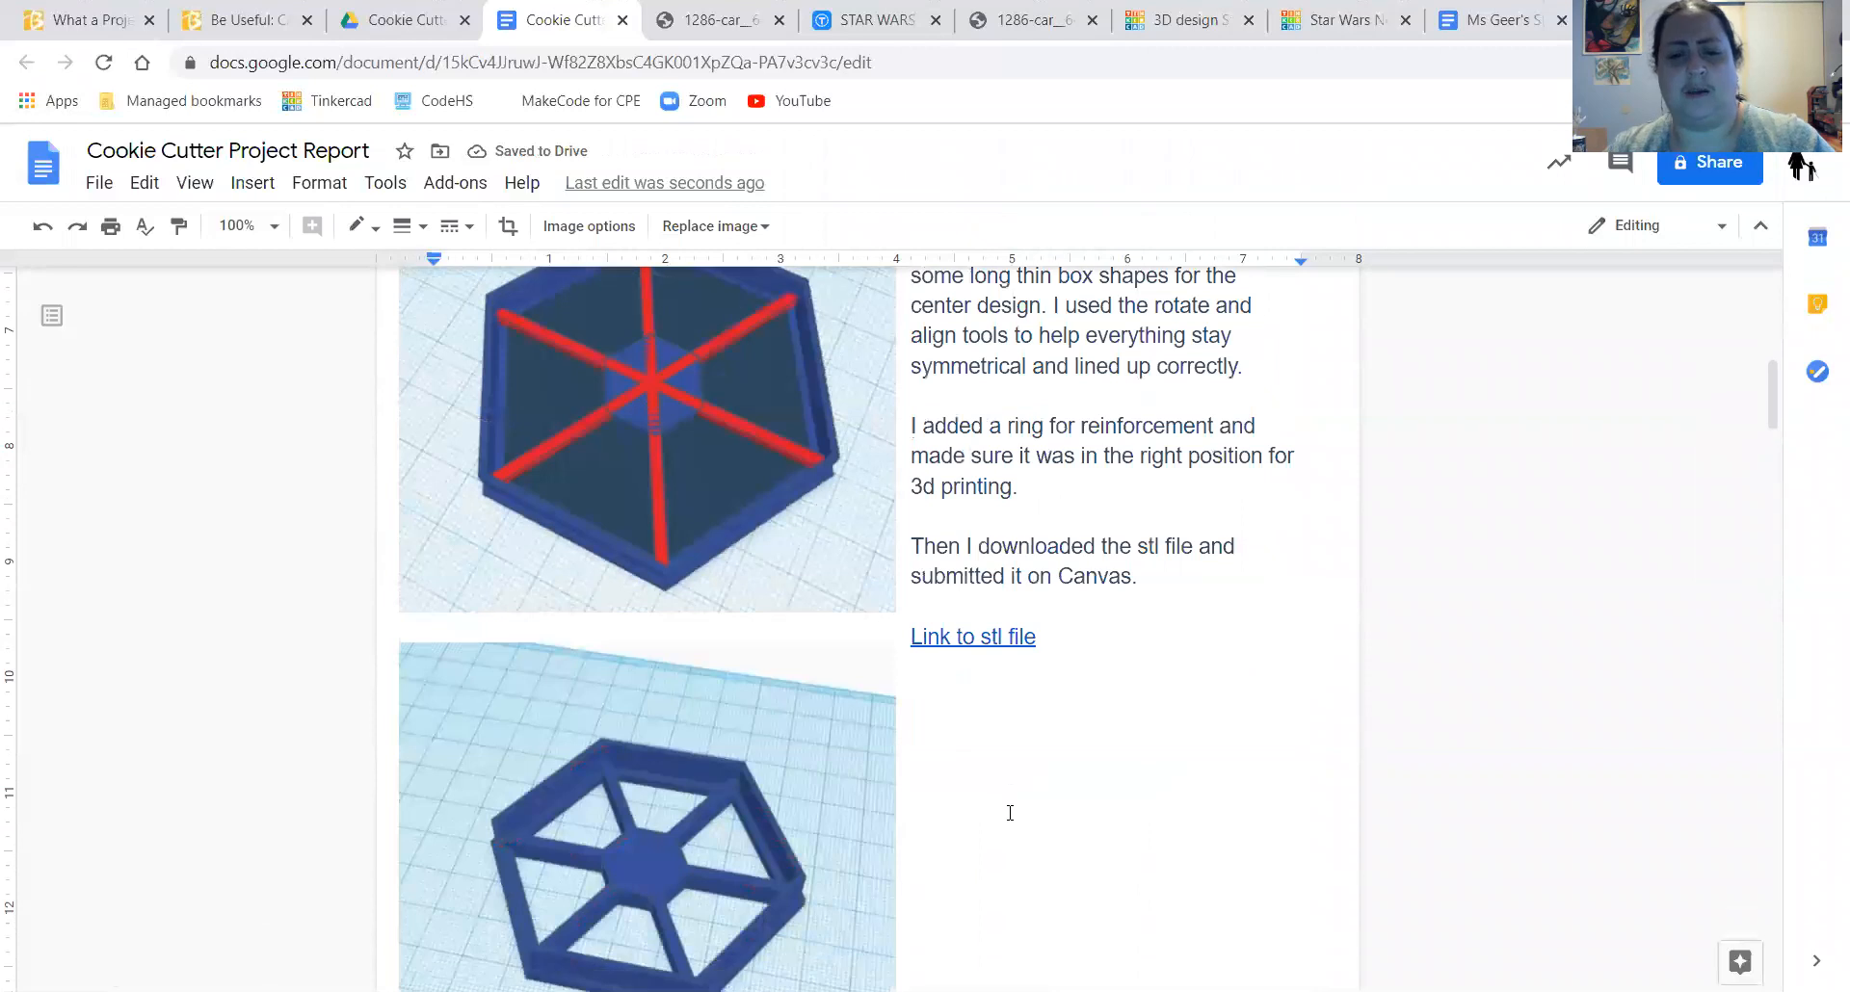
pyautogui.scroll(-4, 1023, 739)
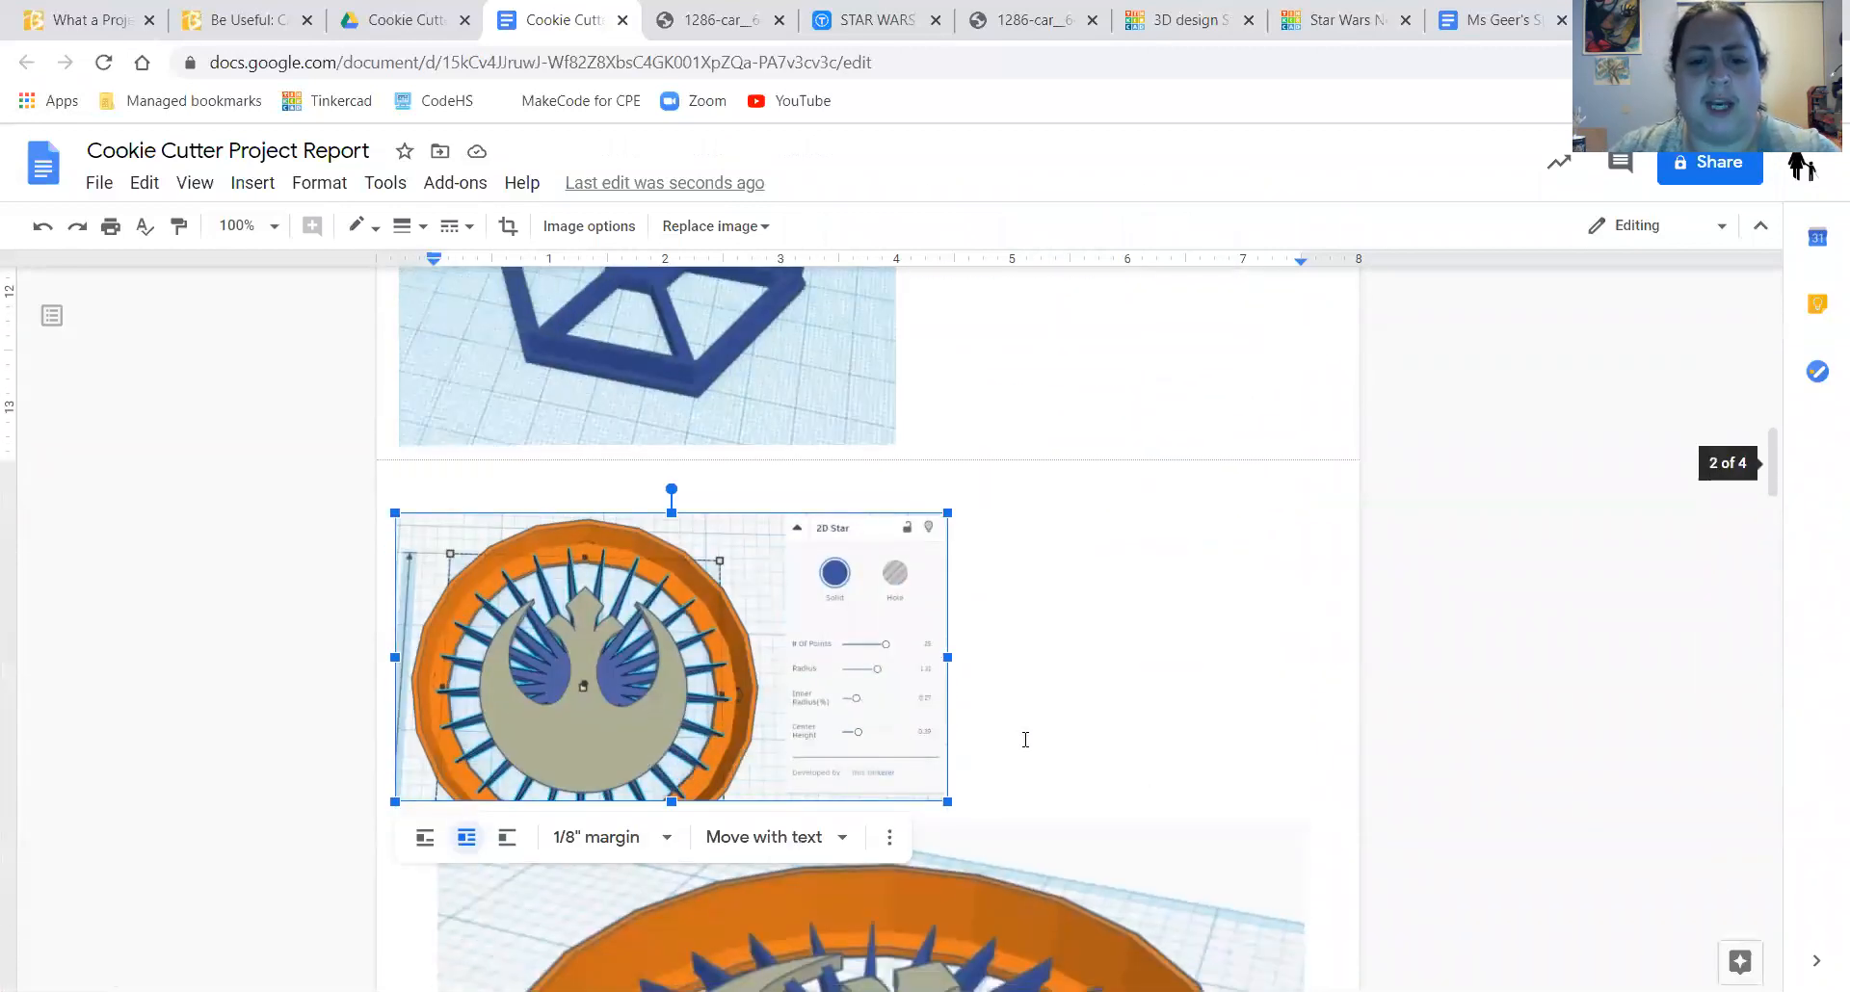
pyautogui.scroll(-5, 1036, 690)
pyautogui.click(1035, 695)
pyautogui.scroll(4, 1021, 655)
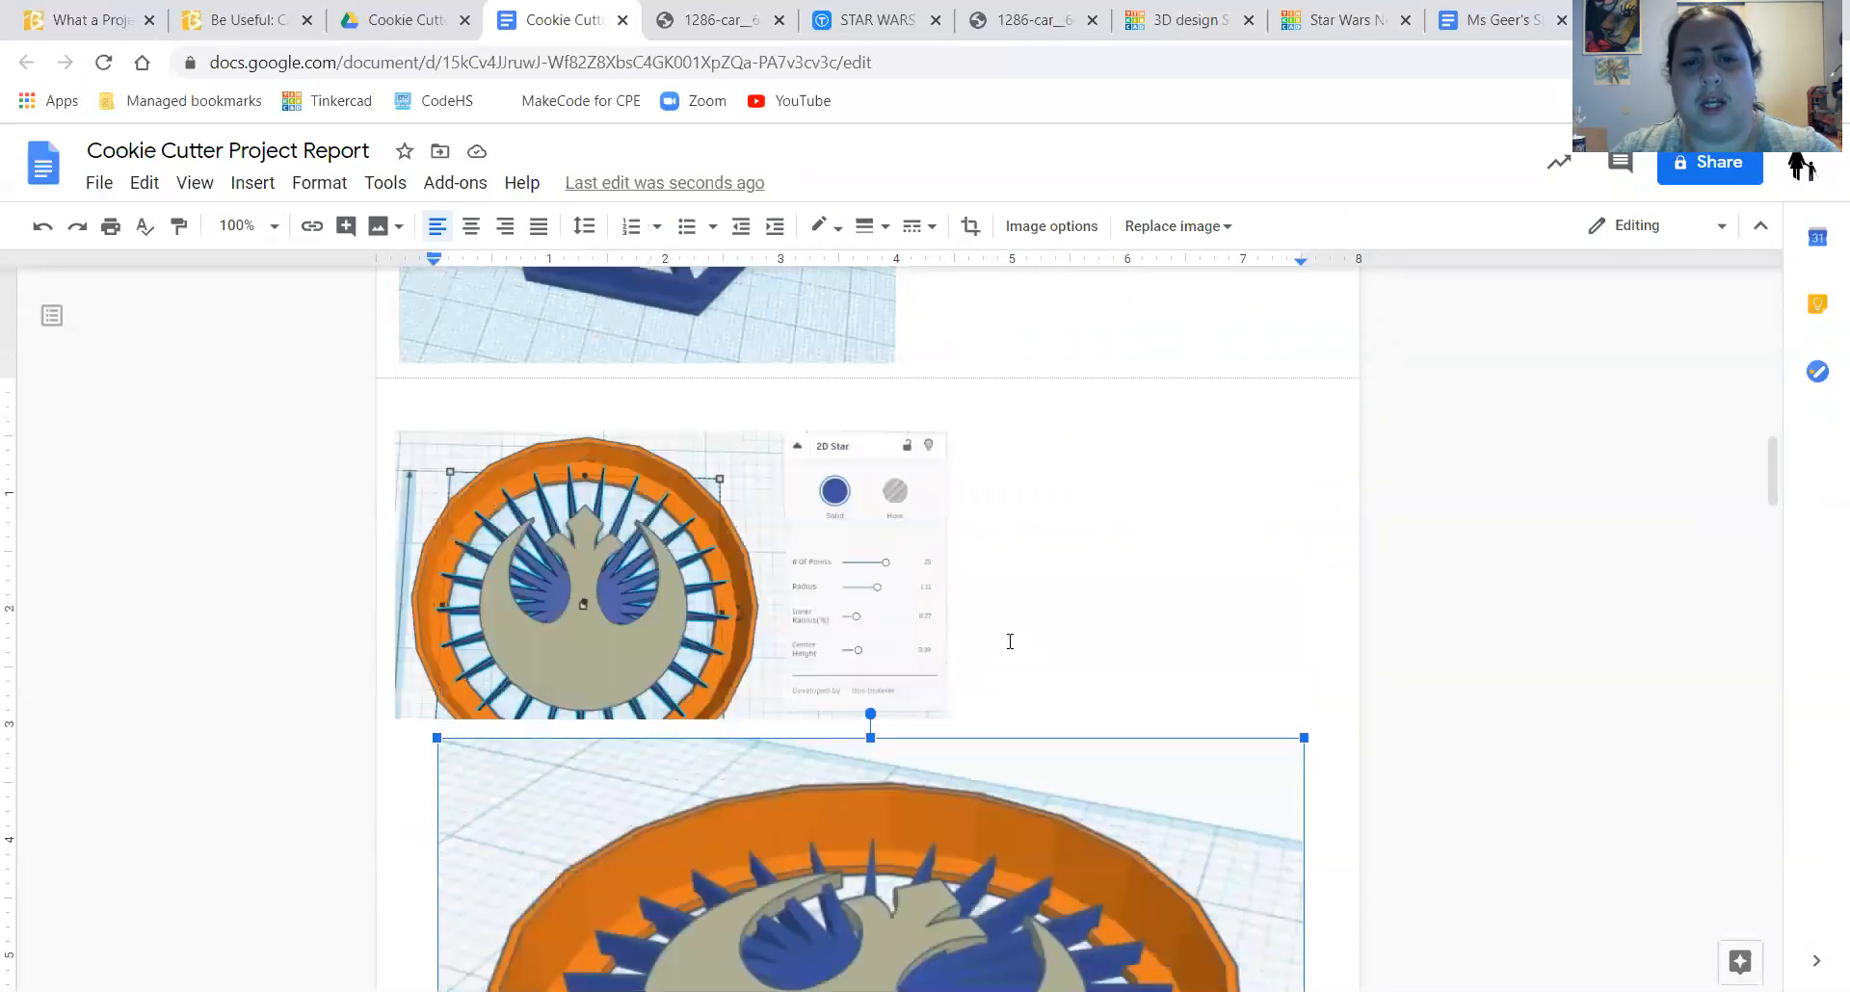
# - Enlarge the orange cutter's top-view image with the 2D Star settings to about 6.7 inches wide
pyautogui.click(729, 571)
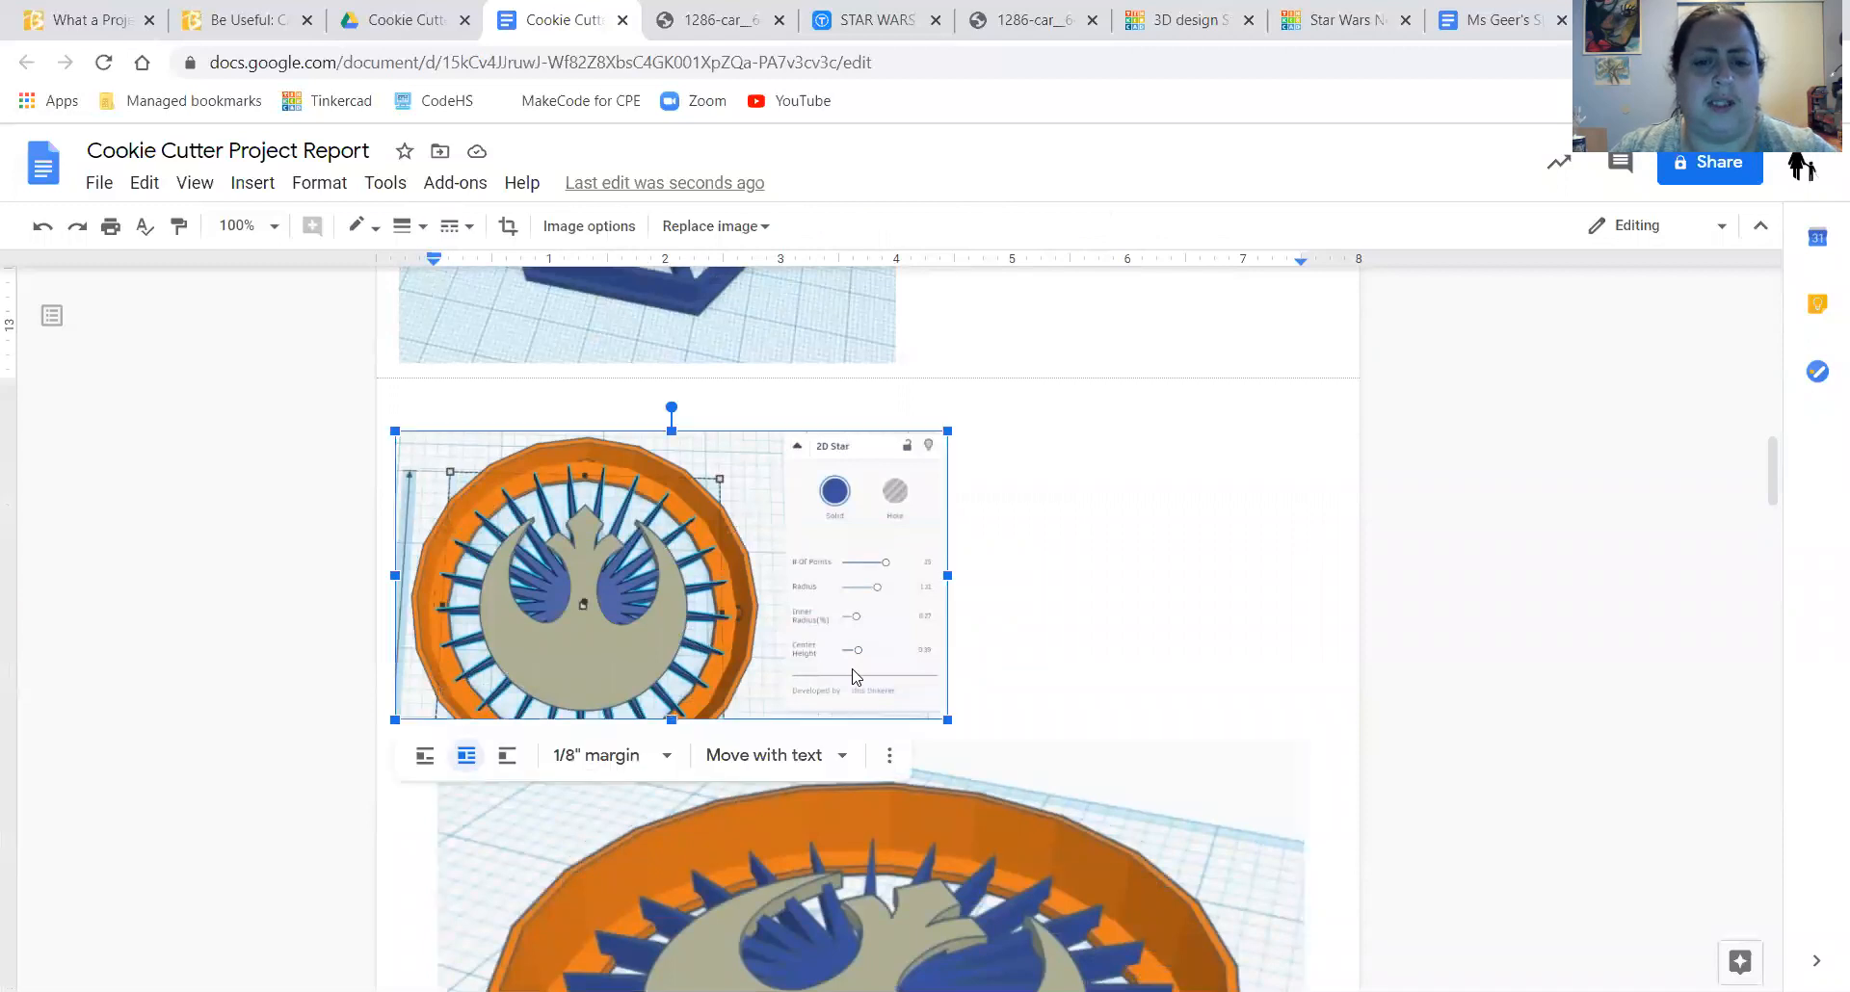
pyautogui.moveTo(942, 717); pyautogui.dragTo(1168, 835)
pyautogui.scroll(-4, 1263, 638)
pyautogui.click(810, 557)
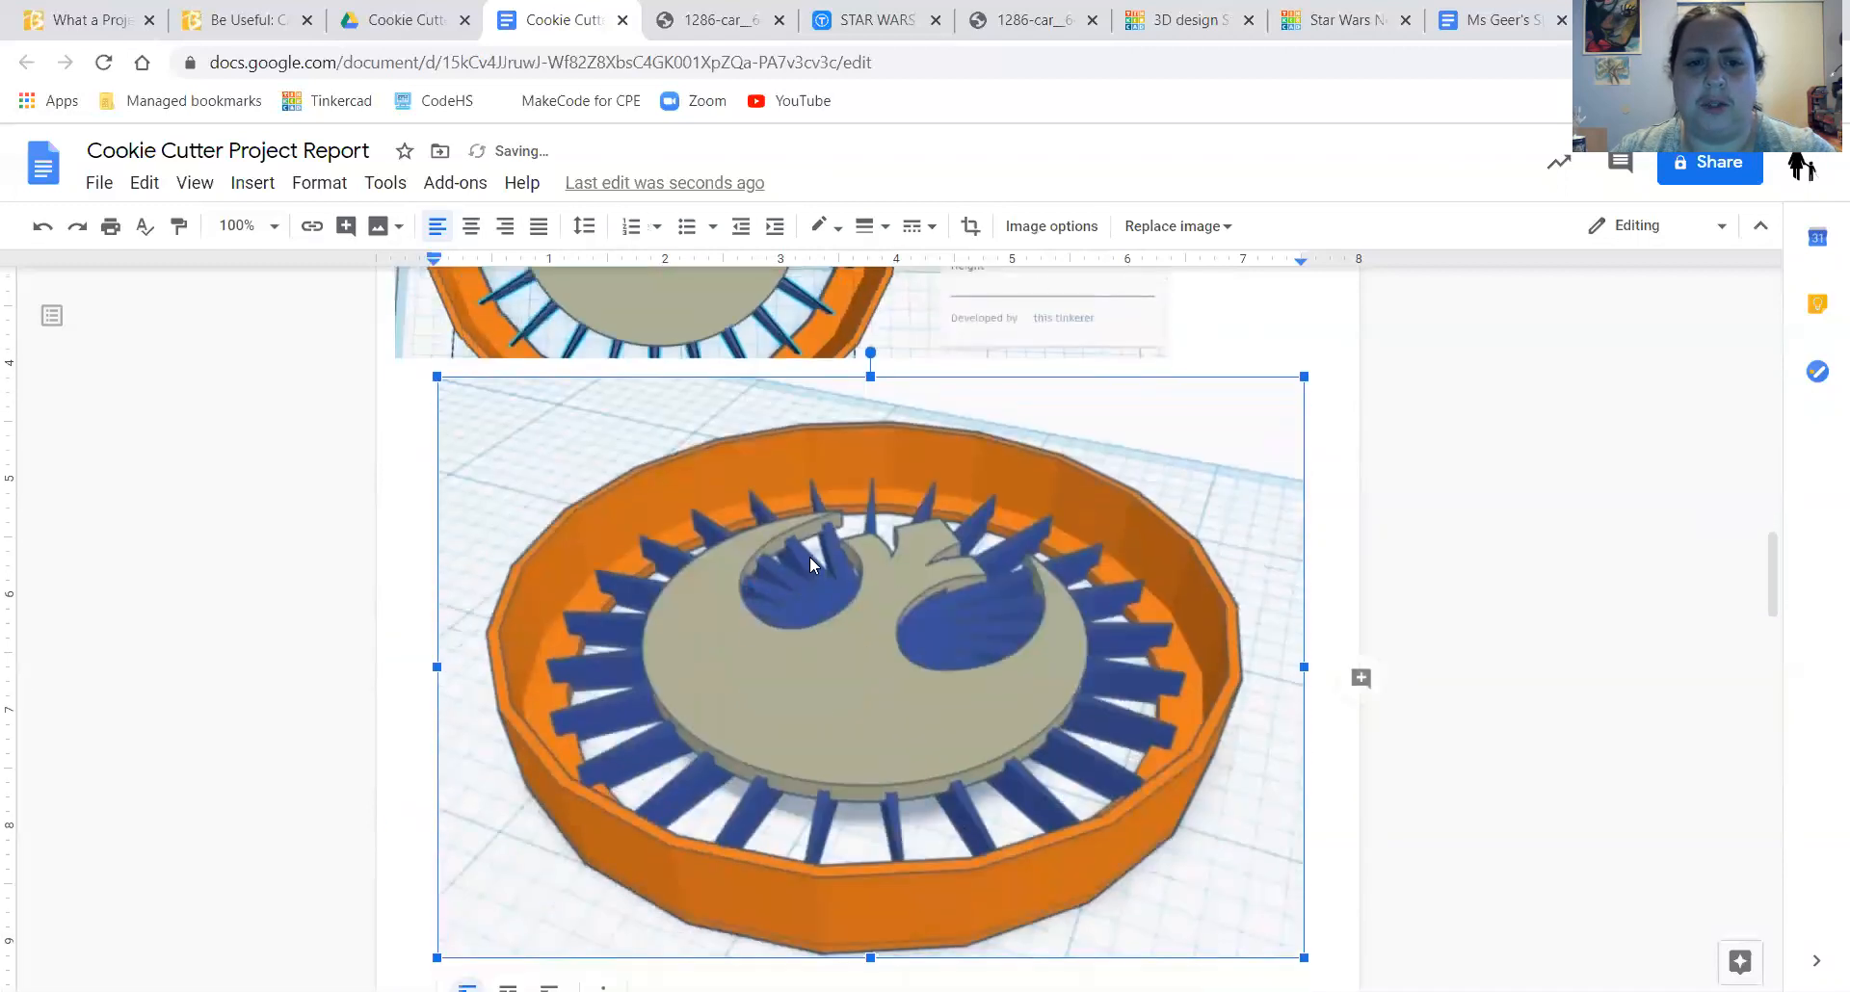
# - Compare the orange cutter's enlarged top-view image with the perspective image below it
pyautogui.scroll(3, 808, 559)
pyautogui.scroll(-4, 1198, 456)
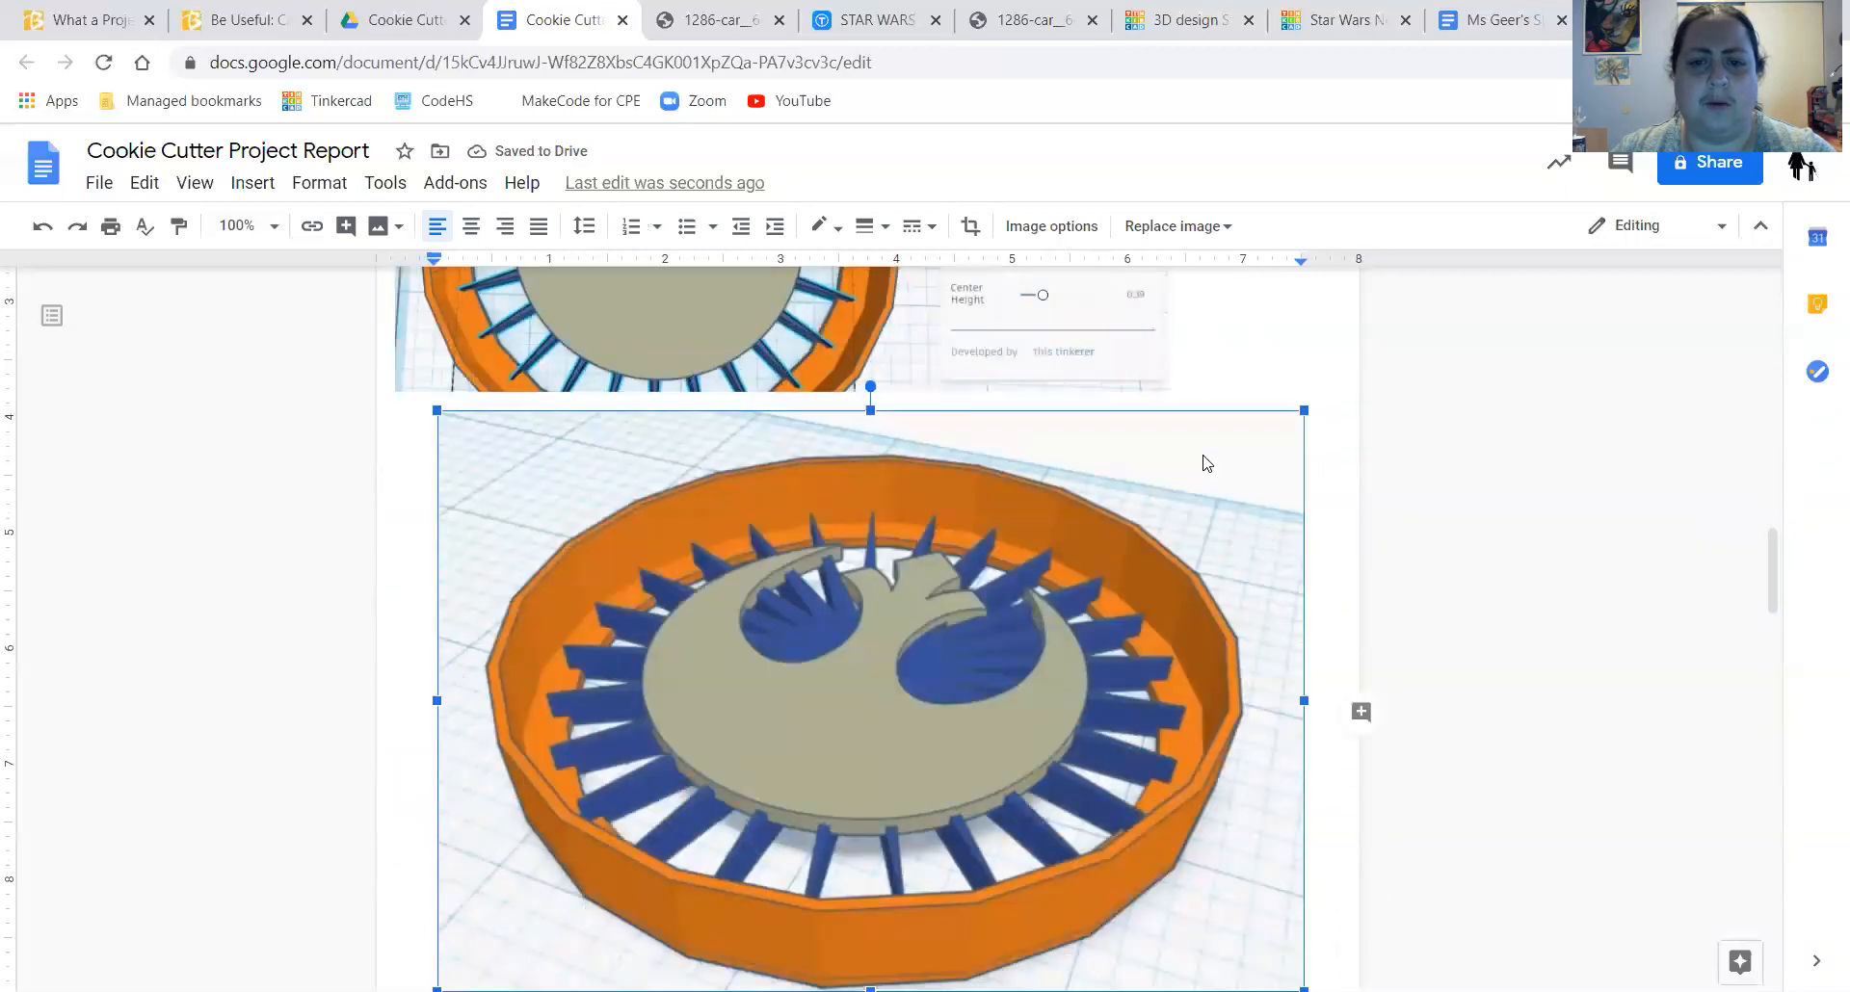
pyautogui.scroll(4, 1265, 454)
pyautogui.click(535, 405)
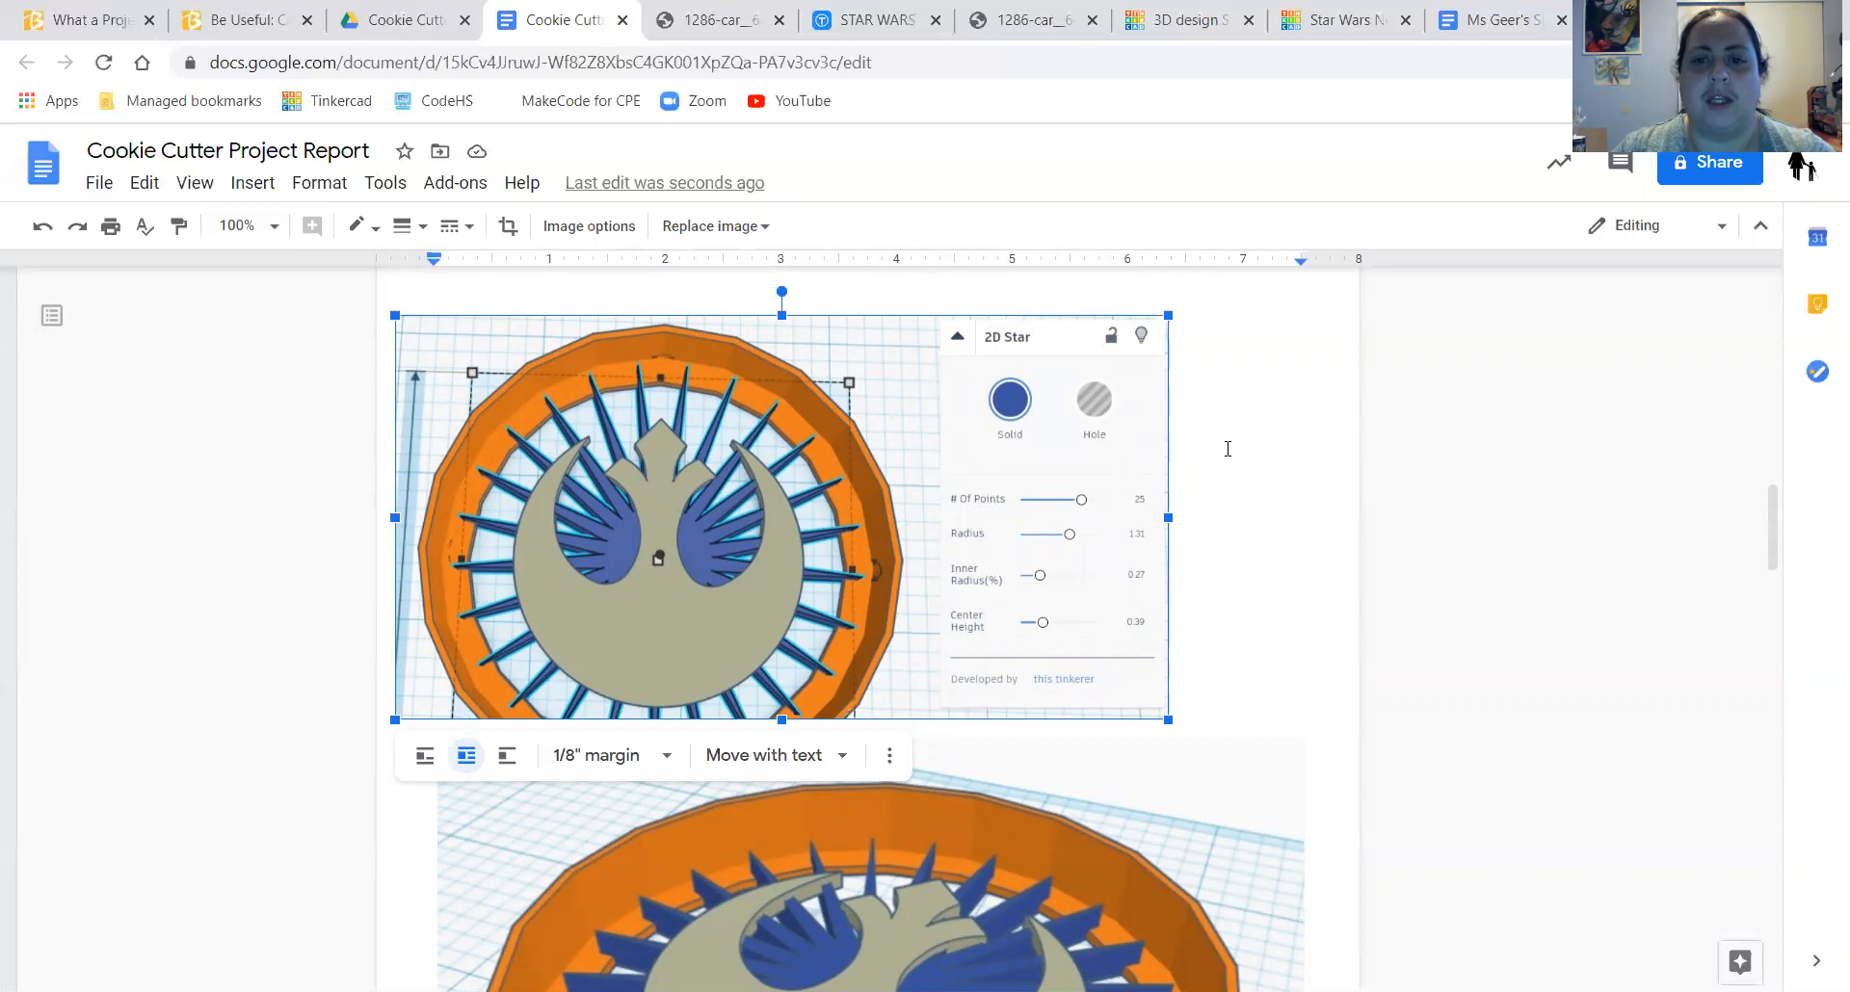
pyautogui.scroll(-4, 1228, 448)
pyautogui.click(1223, 453)
pyautogui.scroll(5, 1226, 445)
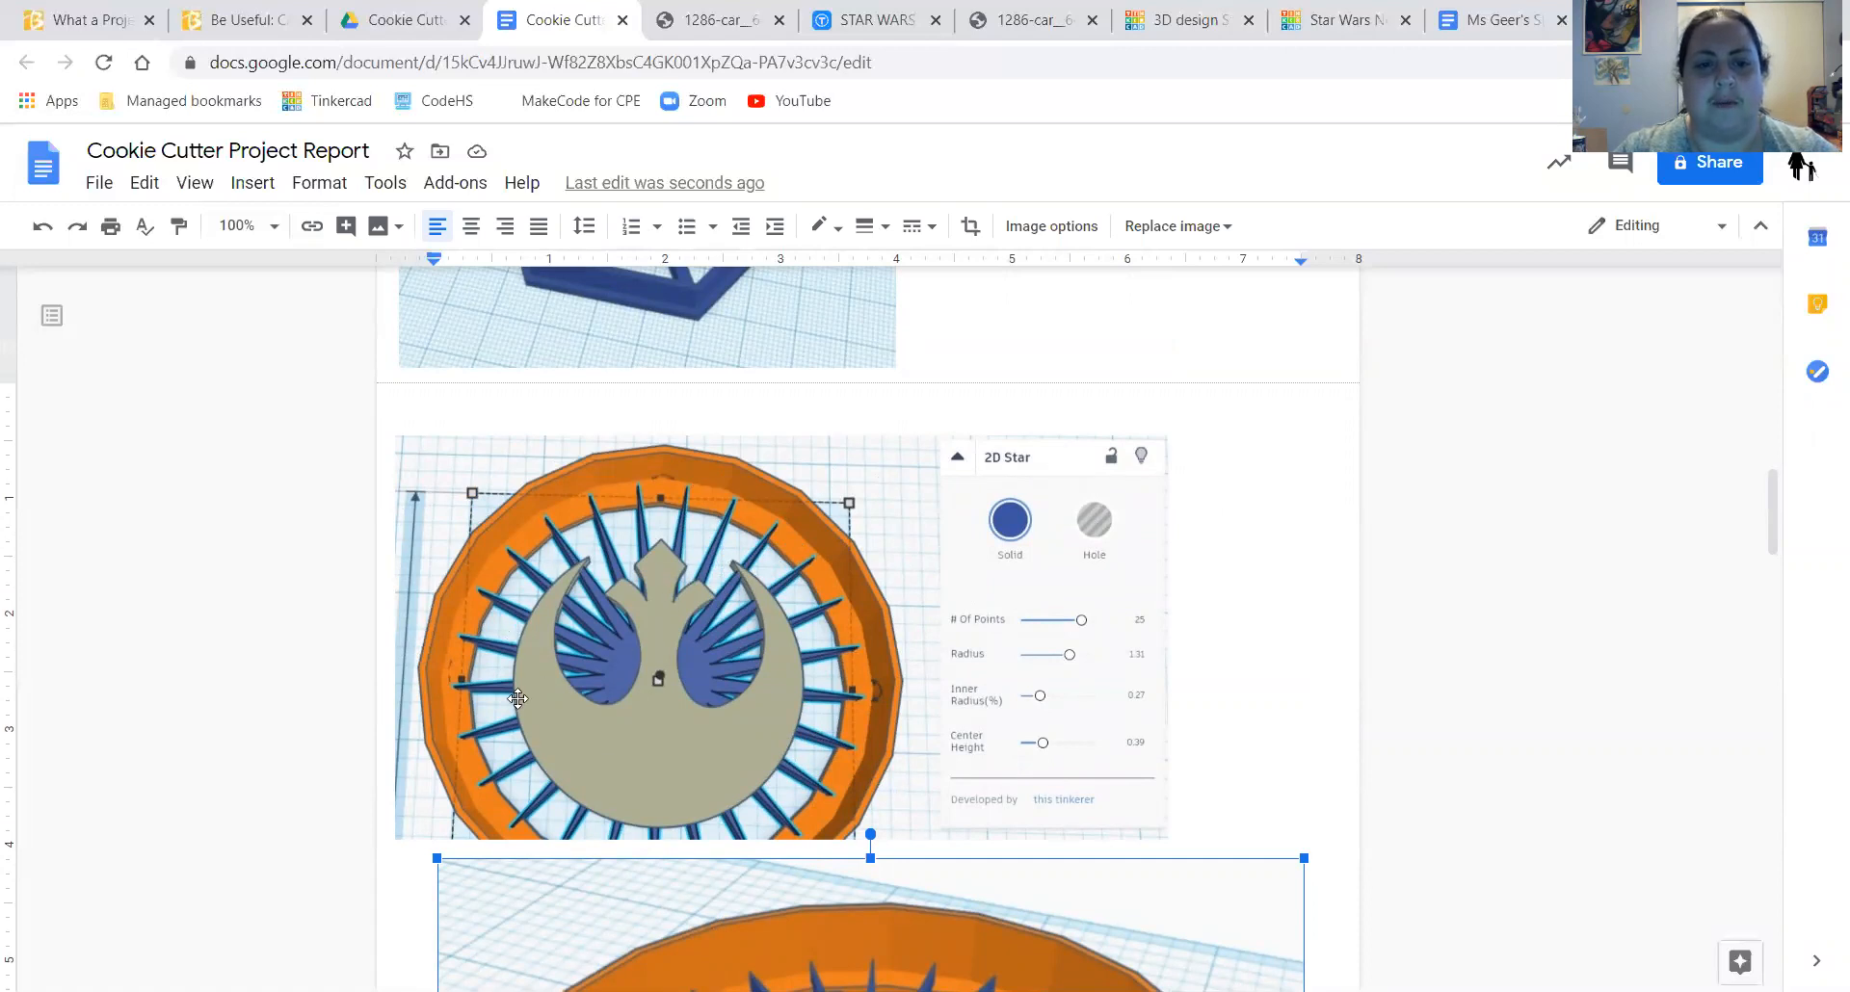
# - Switch to the Thingiverse page for STAR WARS Rebeldes and examine the model preview, its RebeldesLogo.stl file and the license terms
pyautogui.click(864, 27)
pyautogui.scroll(5, 1183, 403)
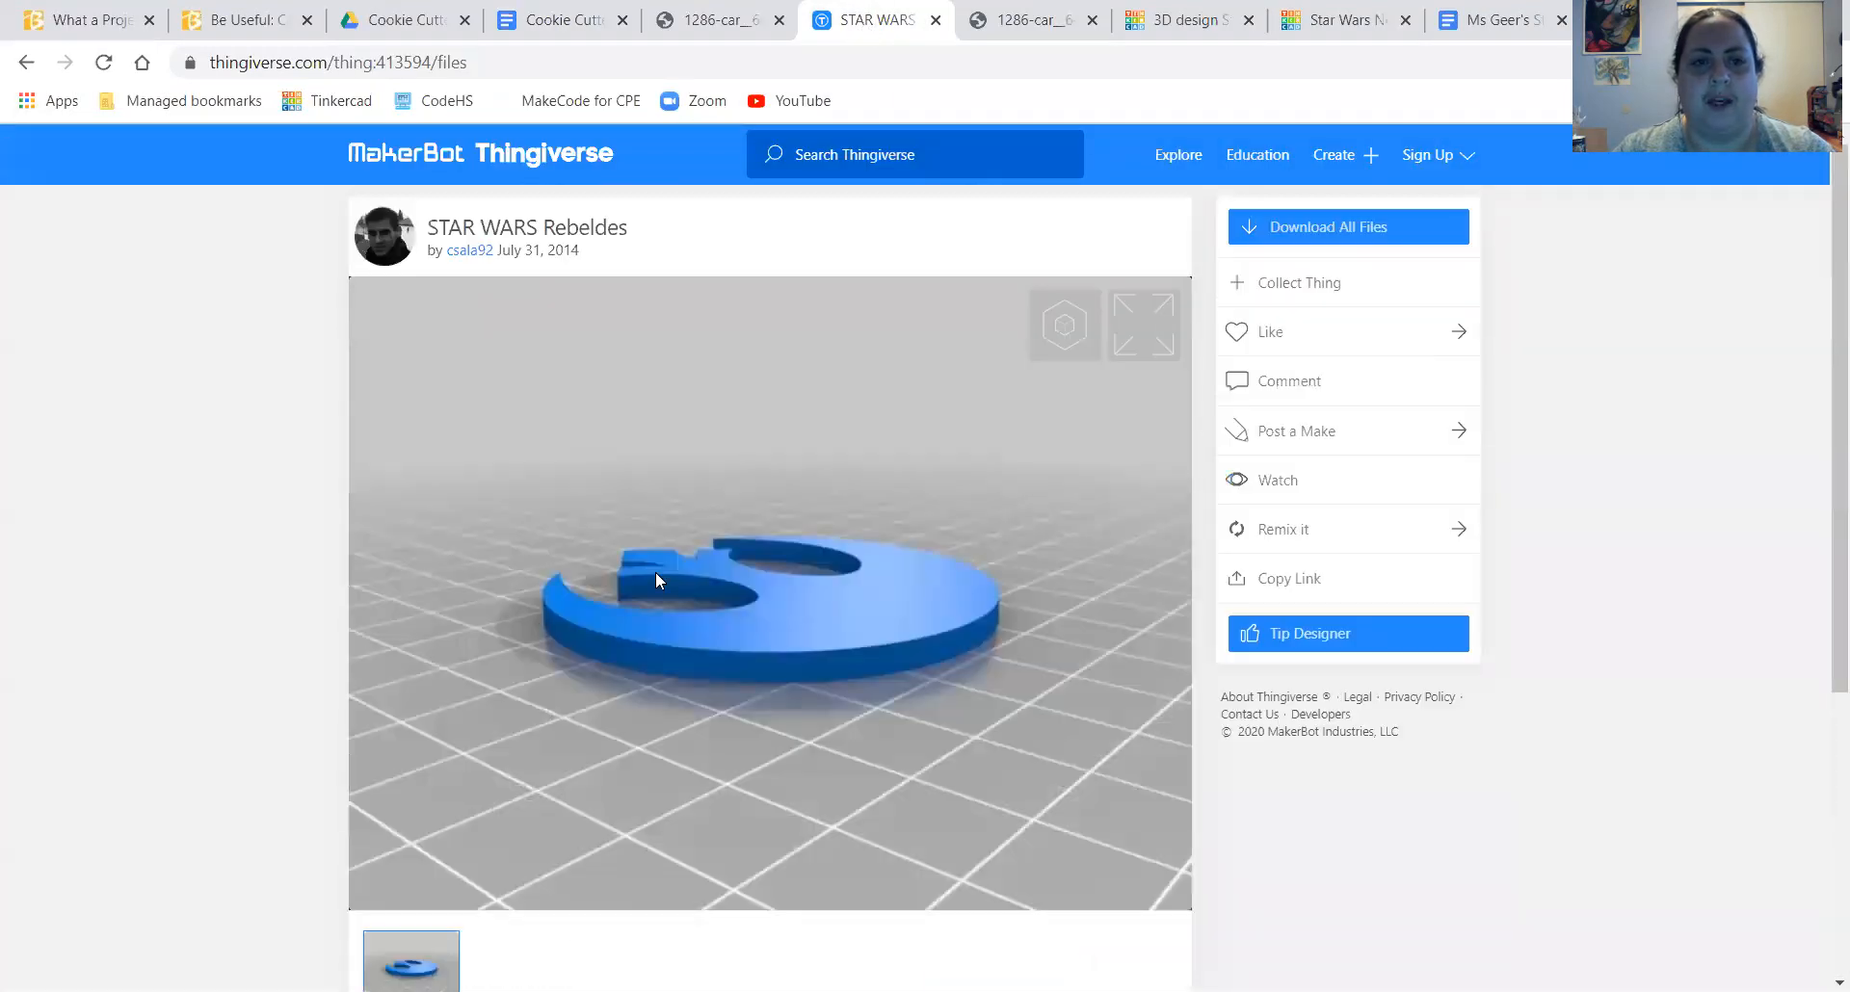
pyautogui.scroll(-5, 288, 556)
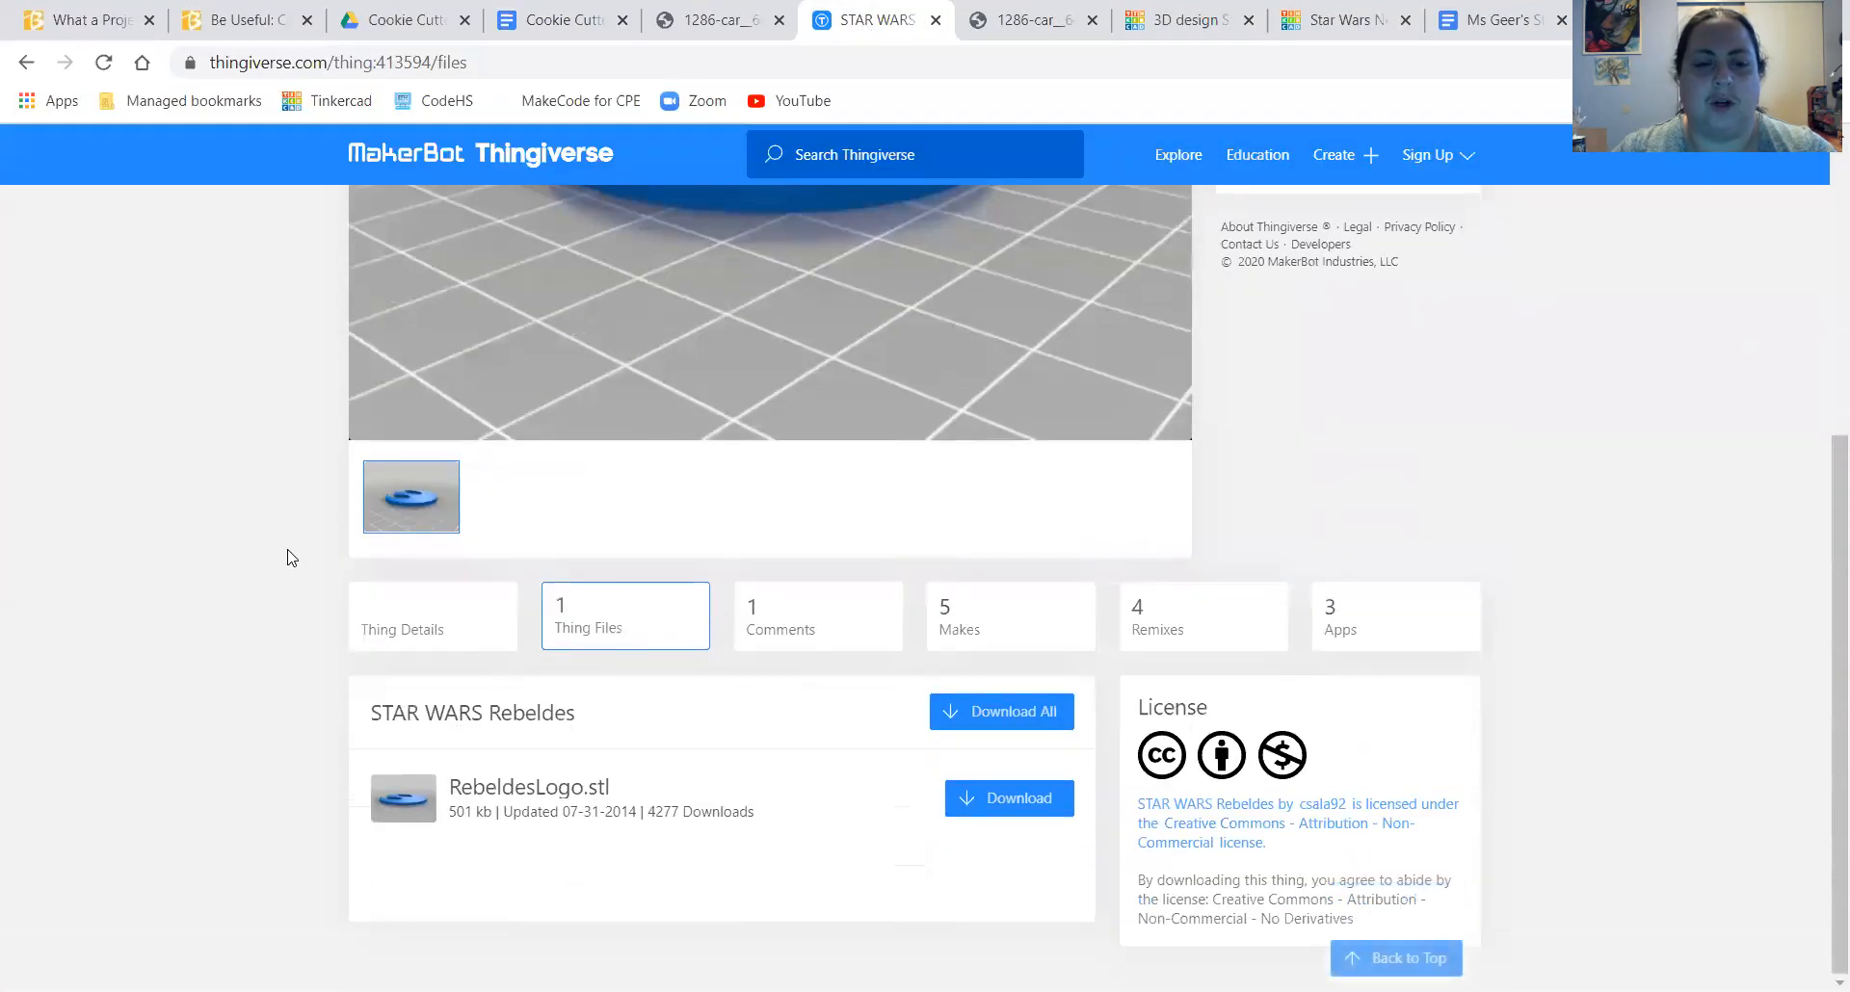
pyautogui.scroll(5, 292, 556)
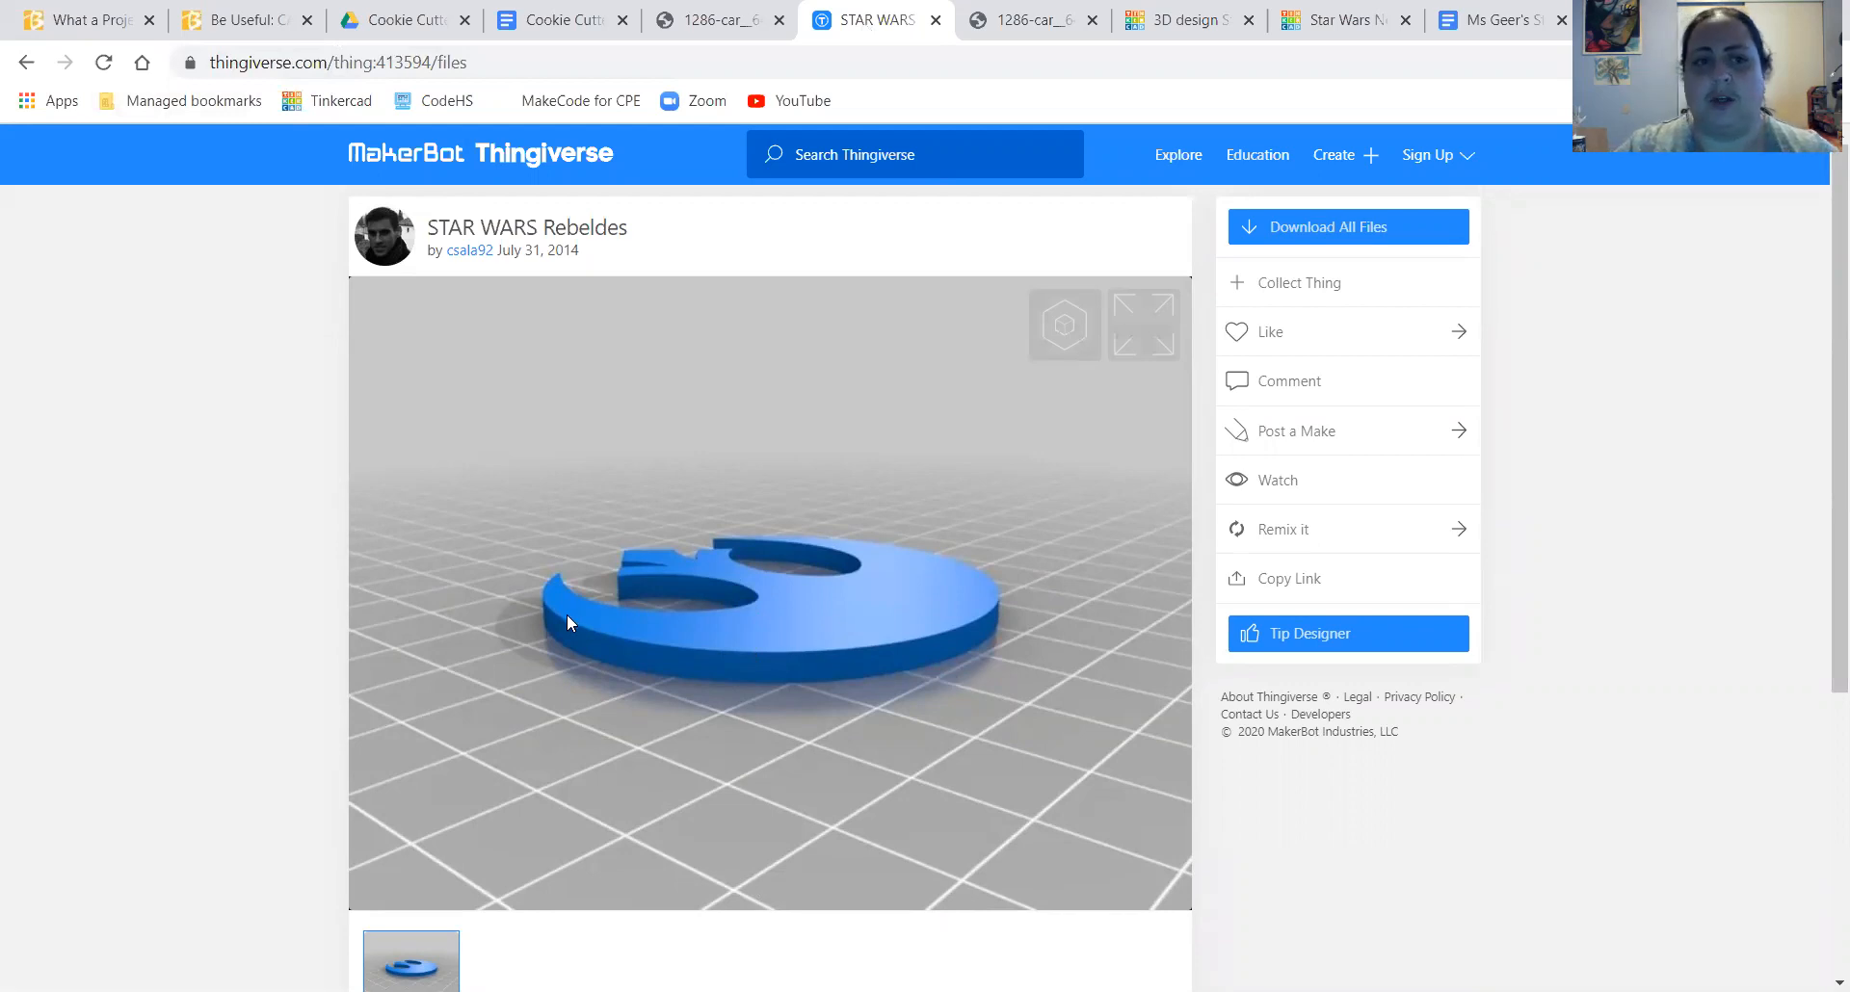
pyautogui.scroll(-5, 568, 615)
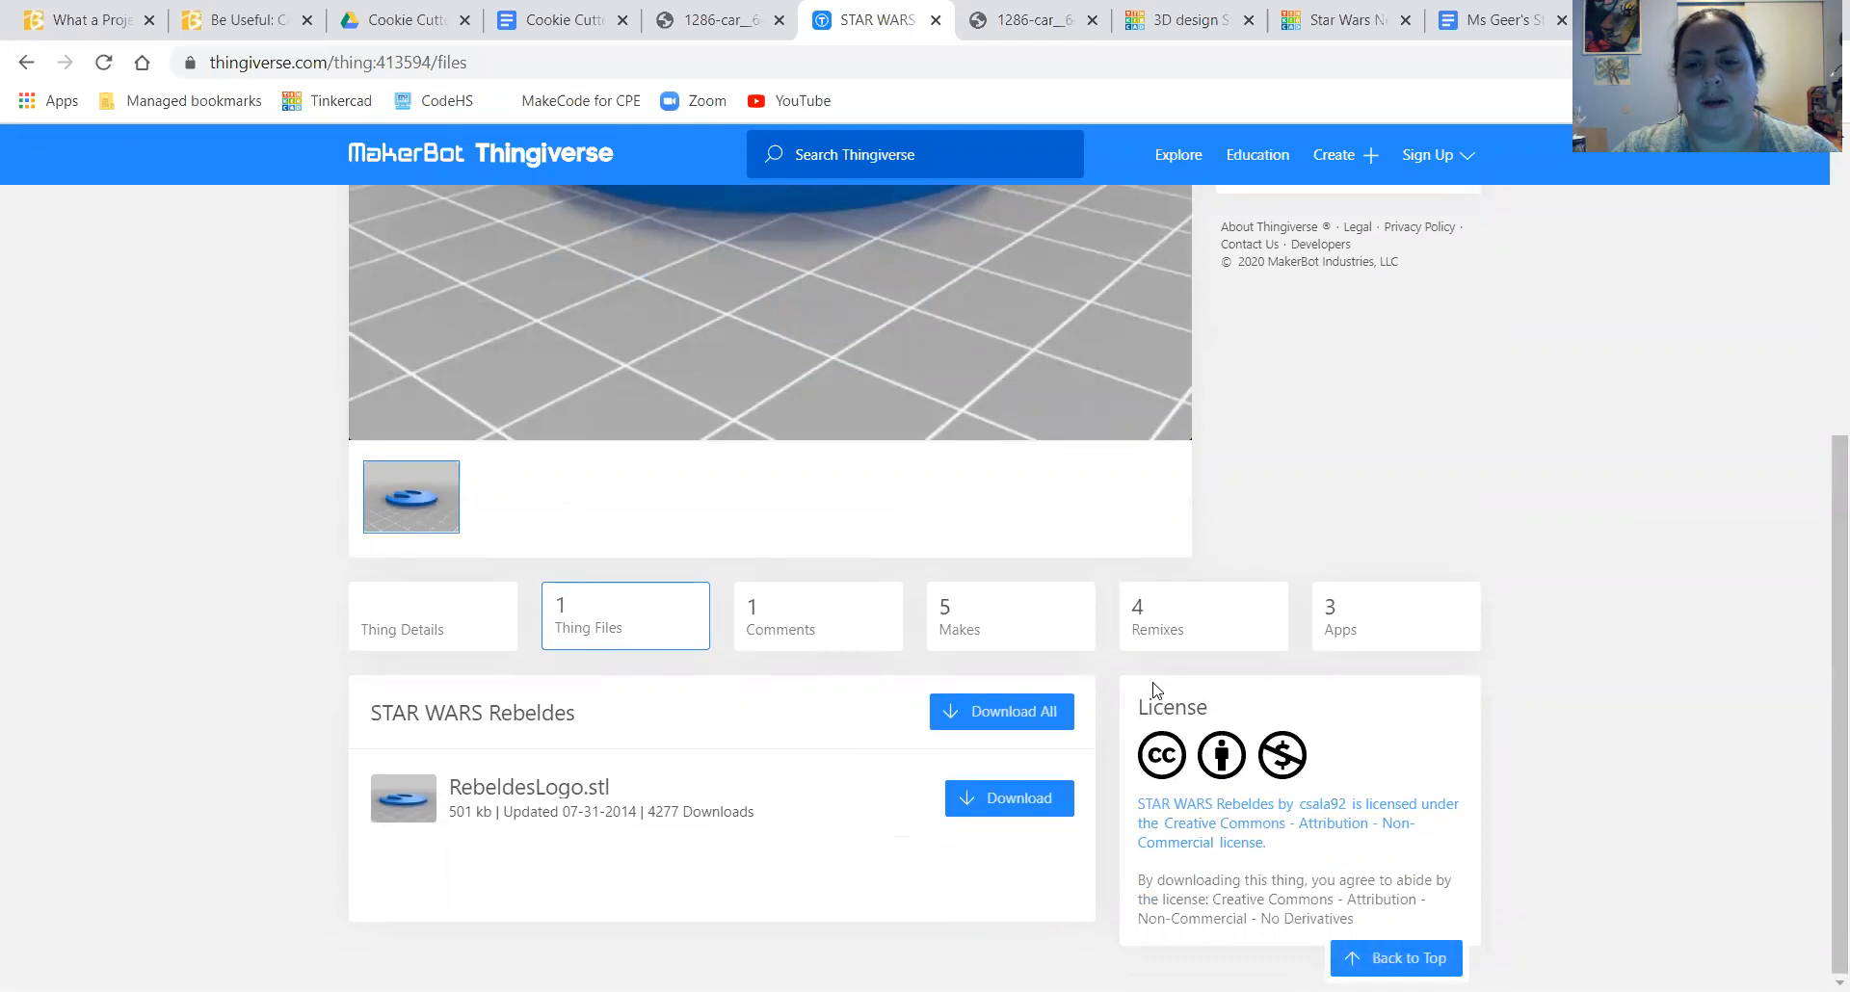
pyautogui.moveTo(1226, 717); pyautogui.dragTo(1139, 711)
pyautogui.click(1230, 713)
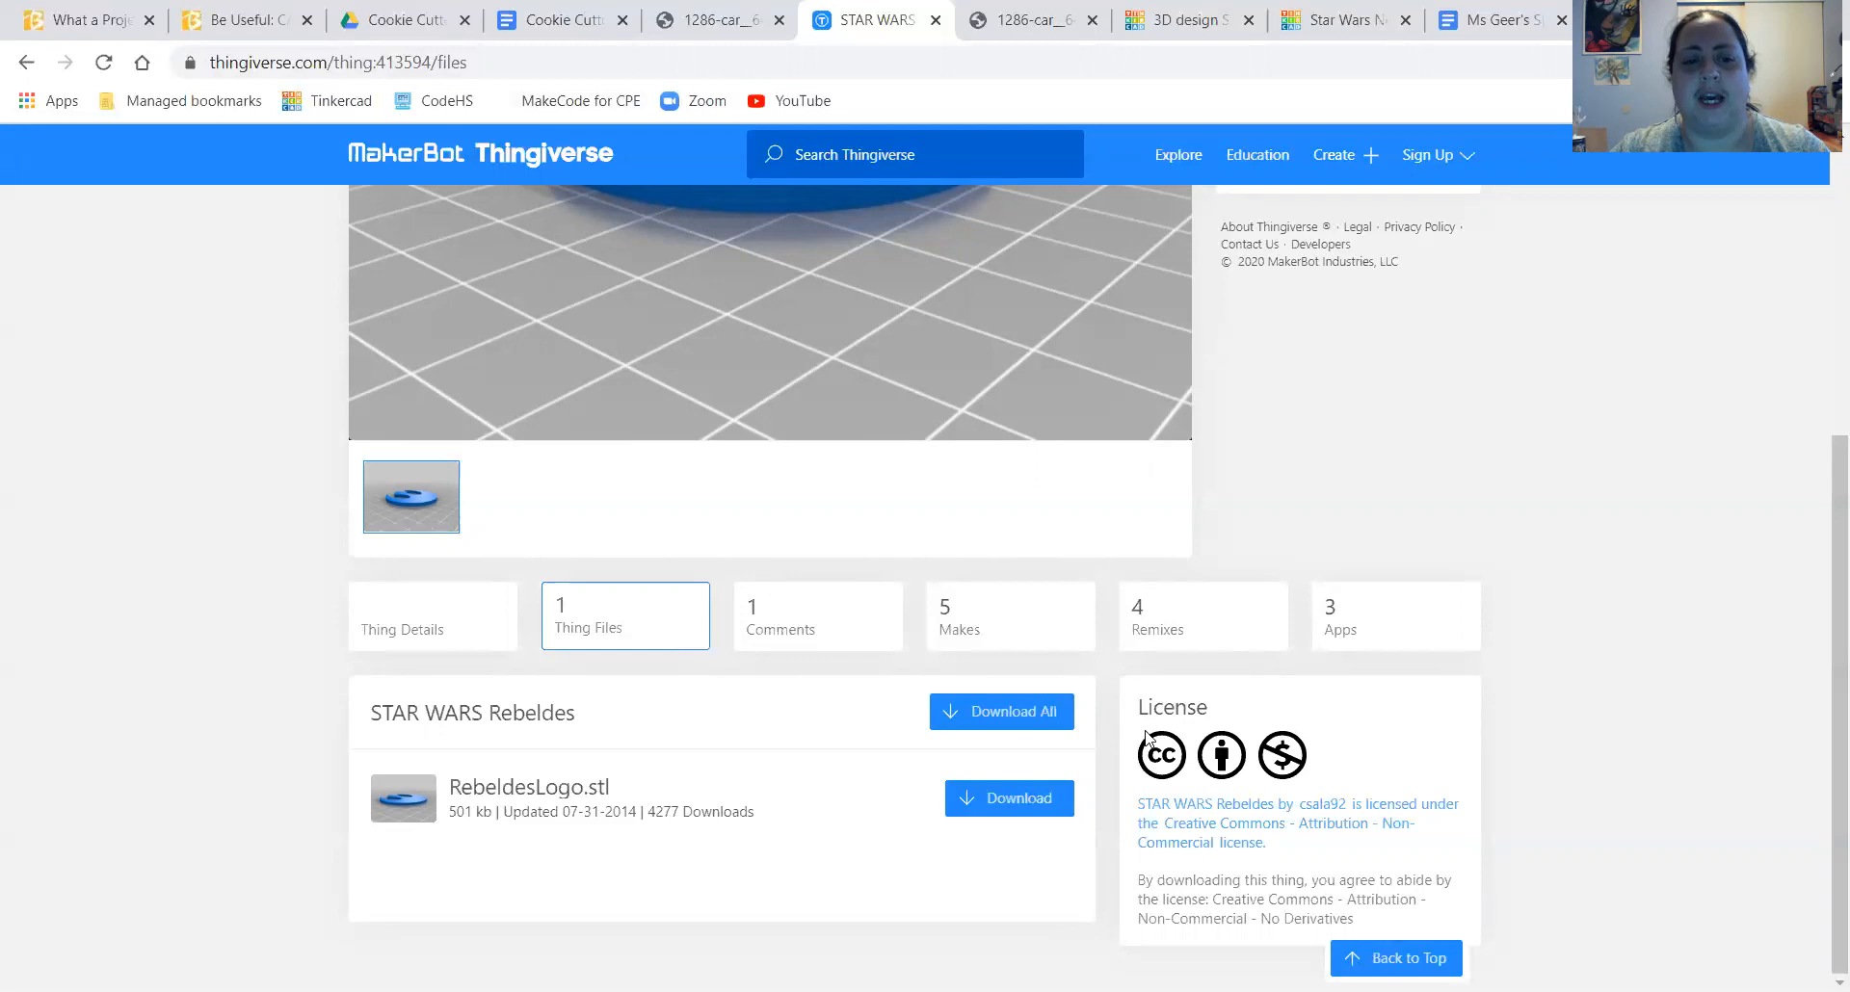
pyautogui.scroll(5, 852, 673)
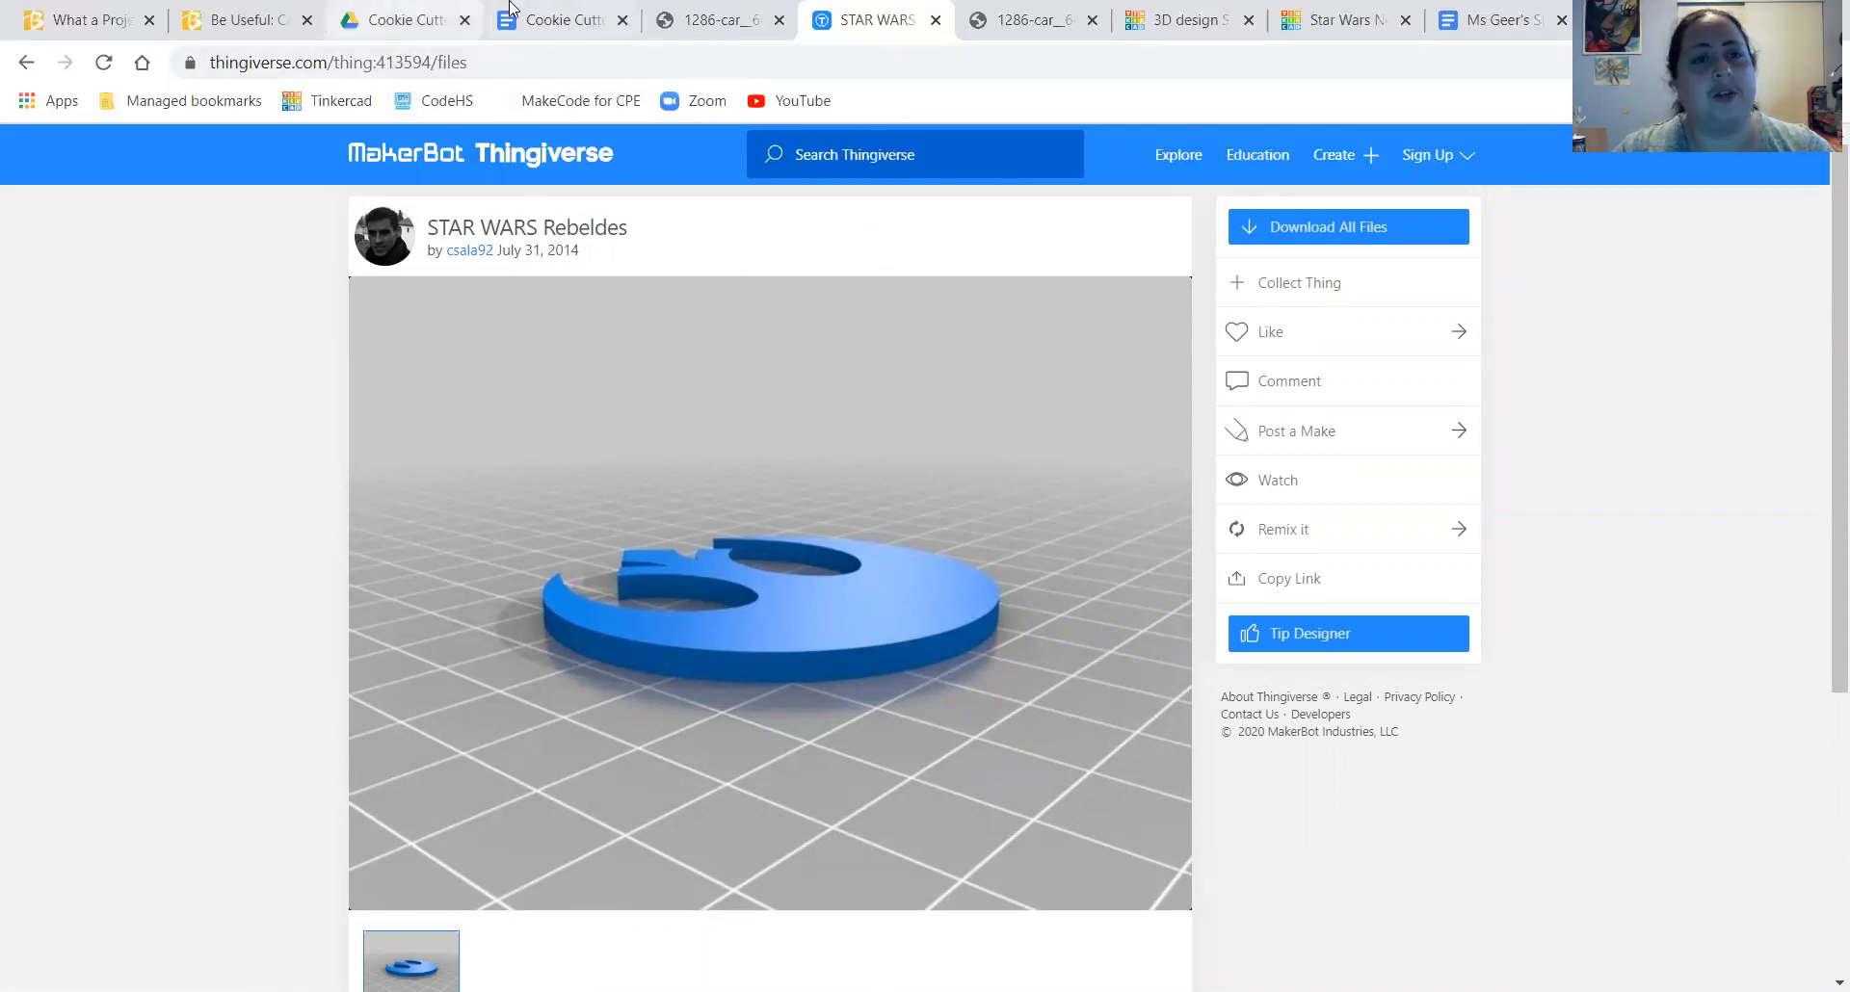
# - Return to the Cookie Cutter Project Report and look it over from the heading information to the orange cutter's top-view image
pyautogui.click(544, 20)
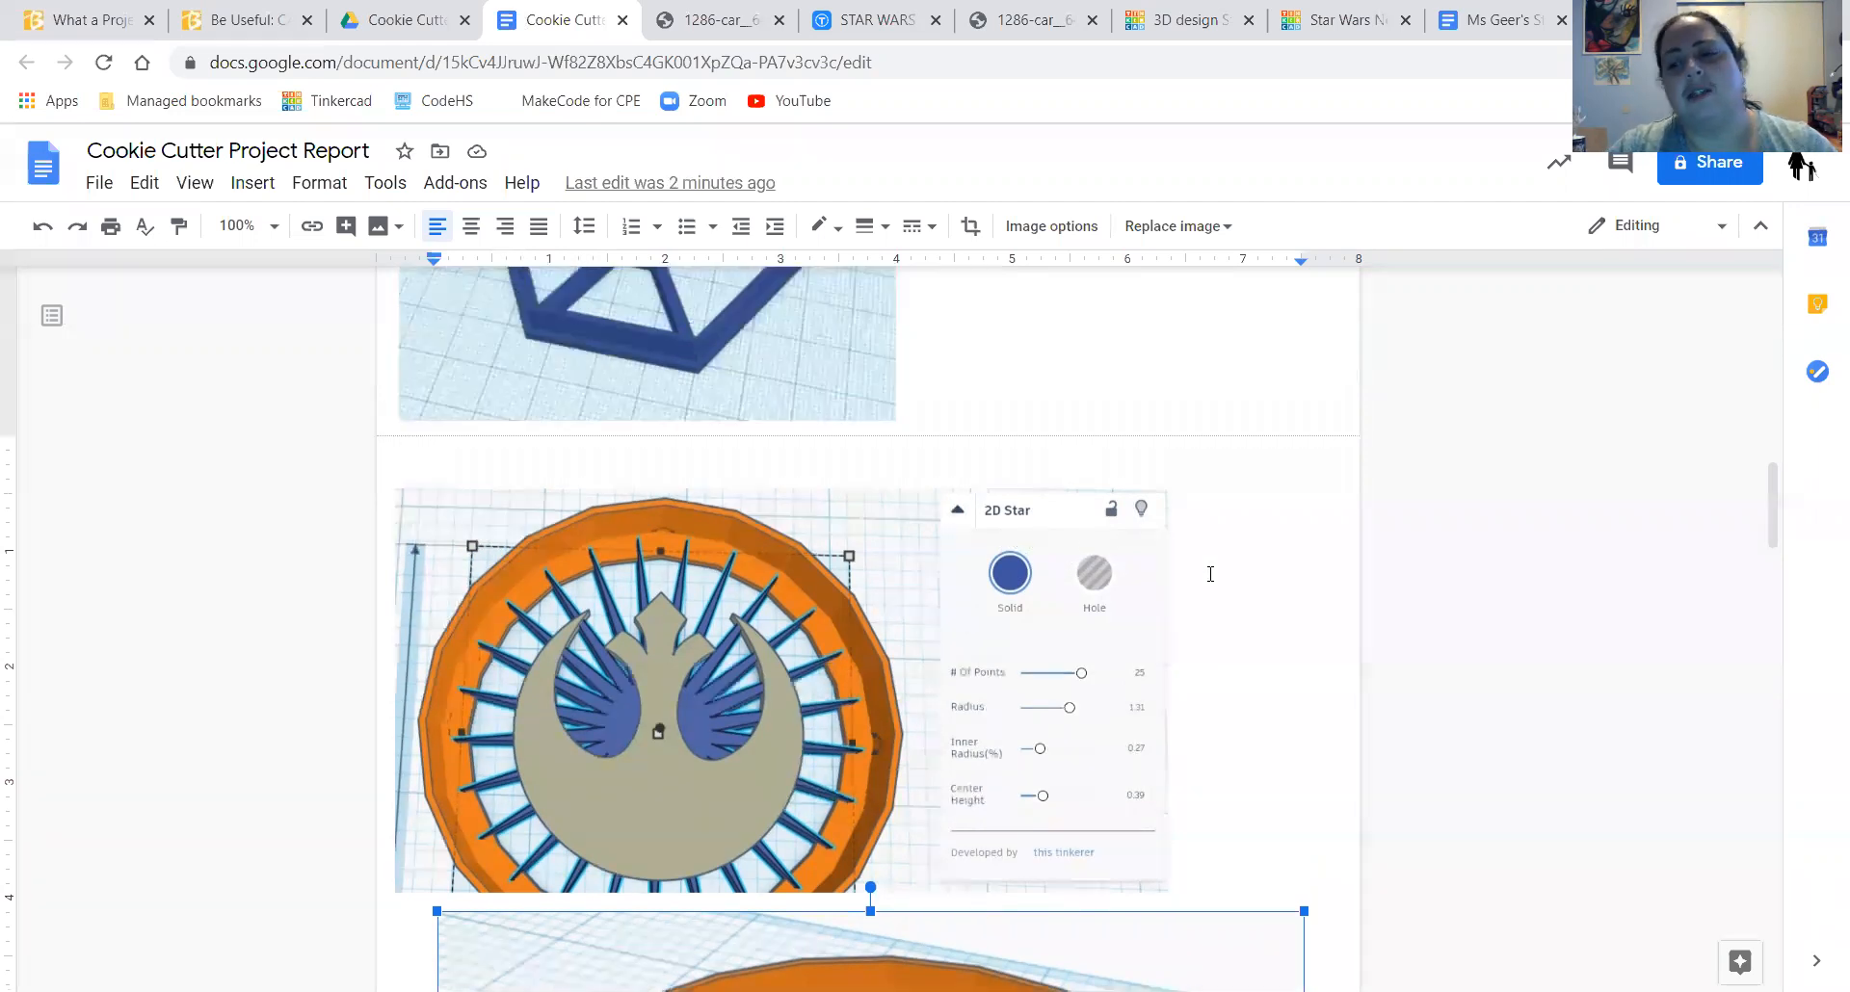
pyautogui.scroll(6, 1210, 571)
pyautogui.scroll(10, 1210, 568)
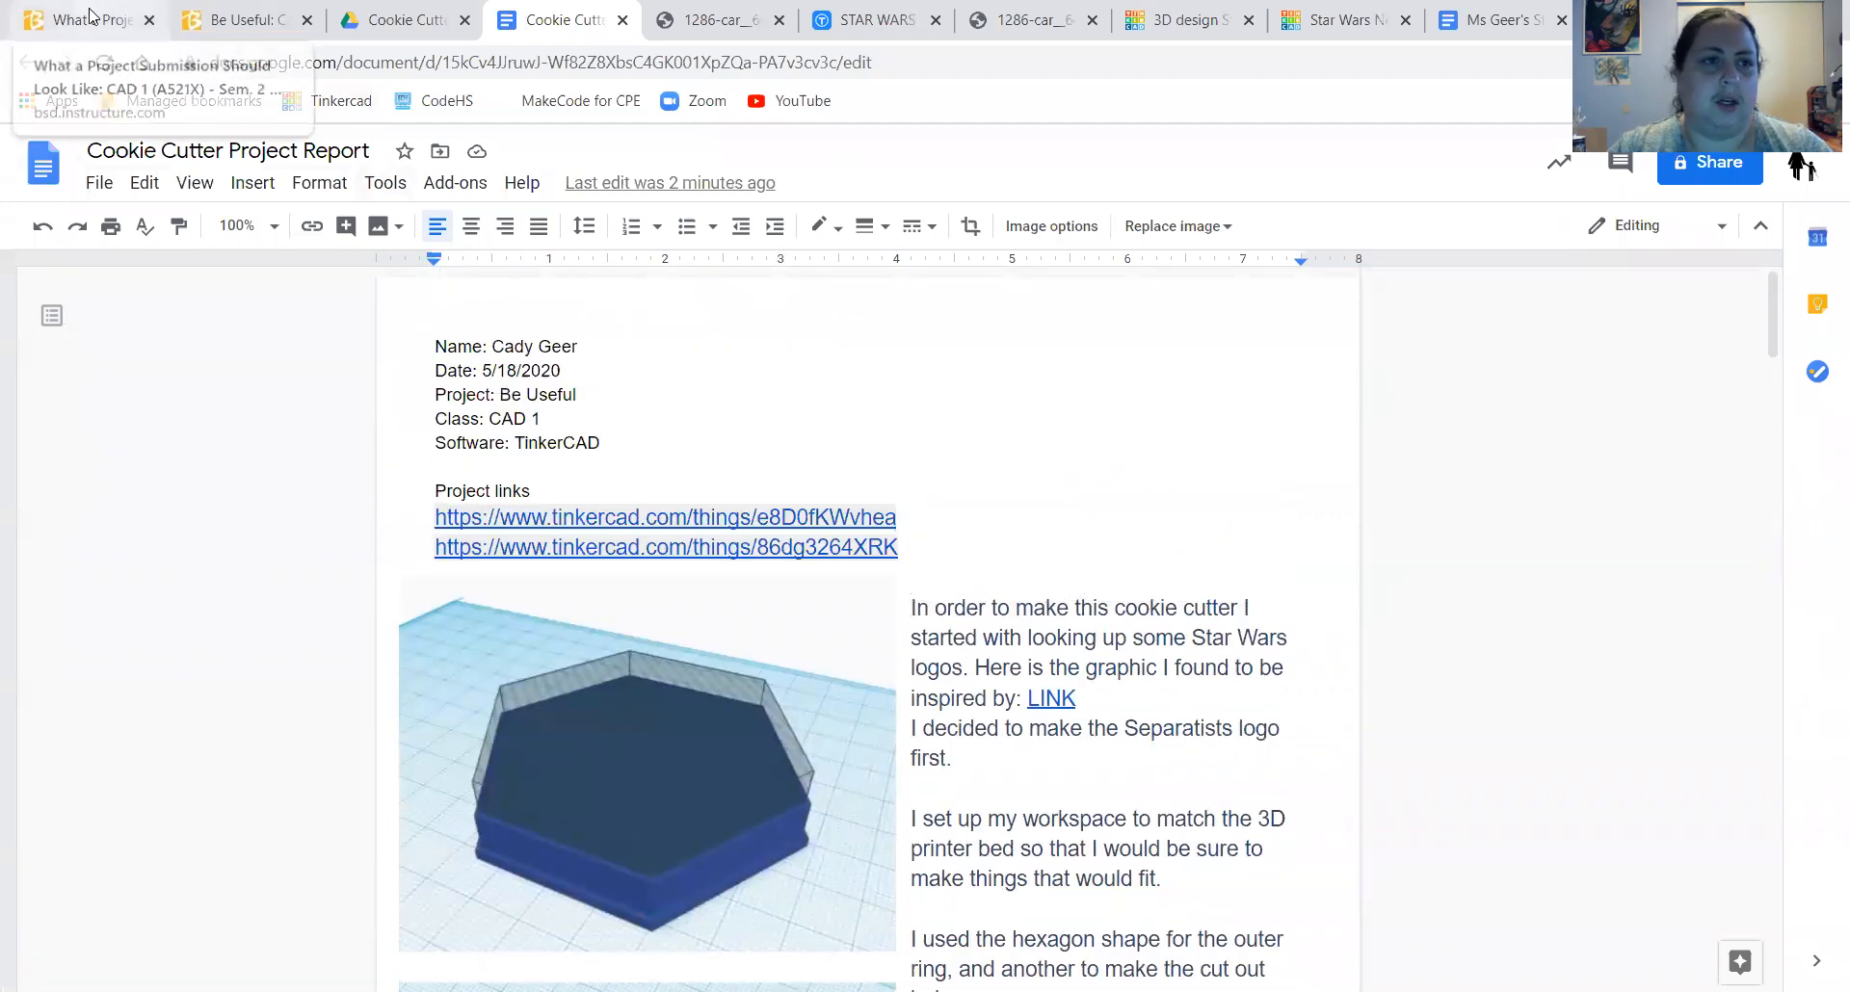
pyautogui.scroll(-8, 931, 712)
pyautogui.scroll(-8, 931, 712)
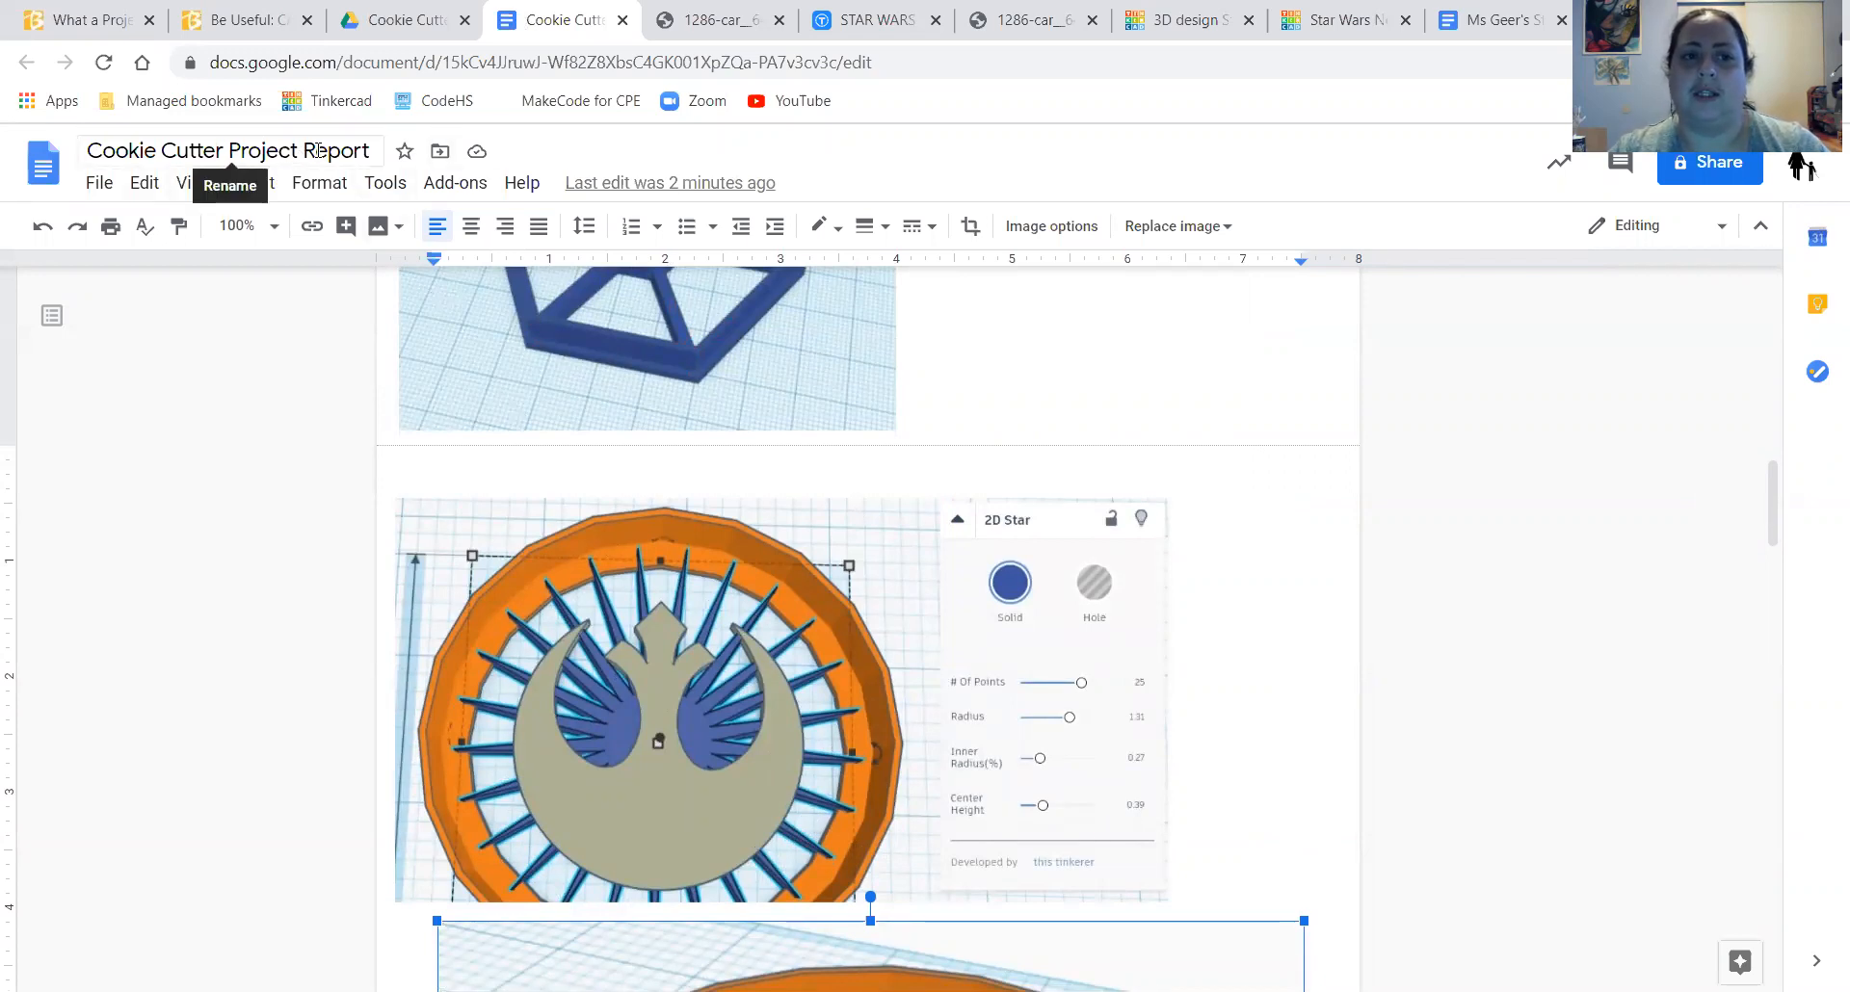
# - Switch to the Canvas page on what a project submission should look like and read the standards, highlighting "Cite resources used"
pyautogui.click(84, 20)
pyautogui.scroll(-2, 781, 628)
pyautogui.scroll(5, 780, 628)
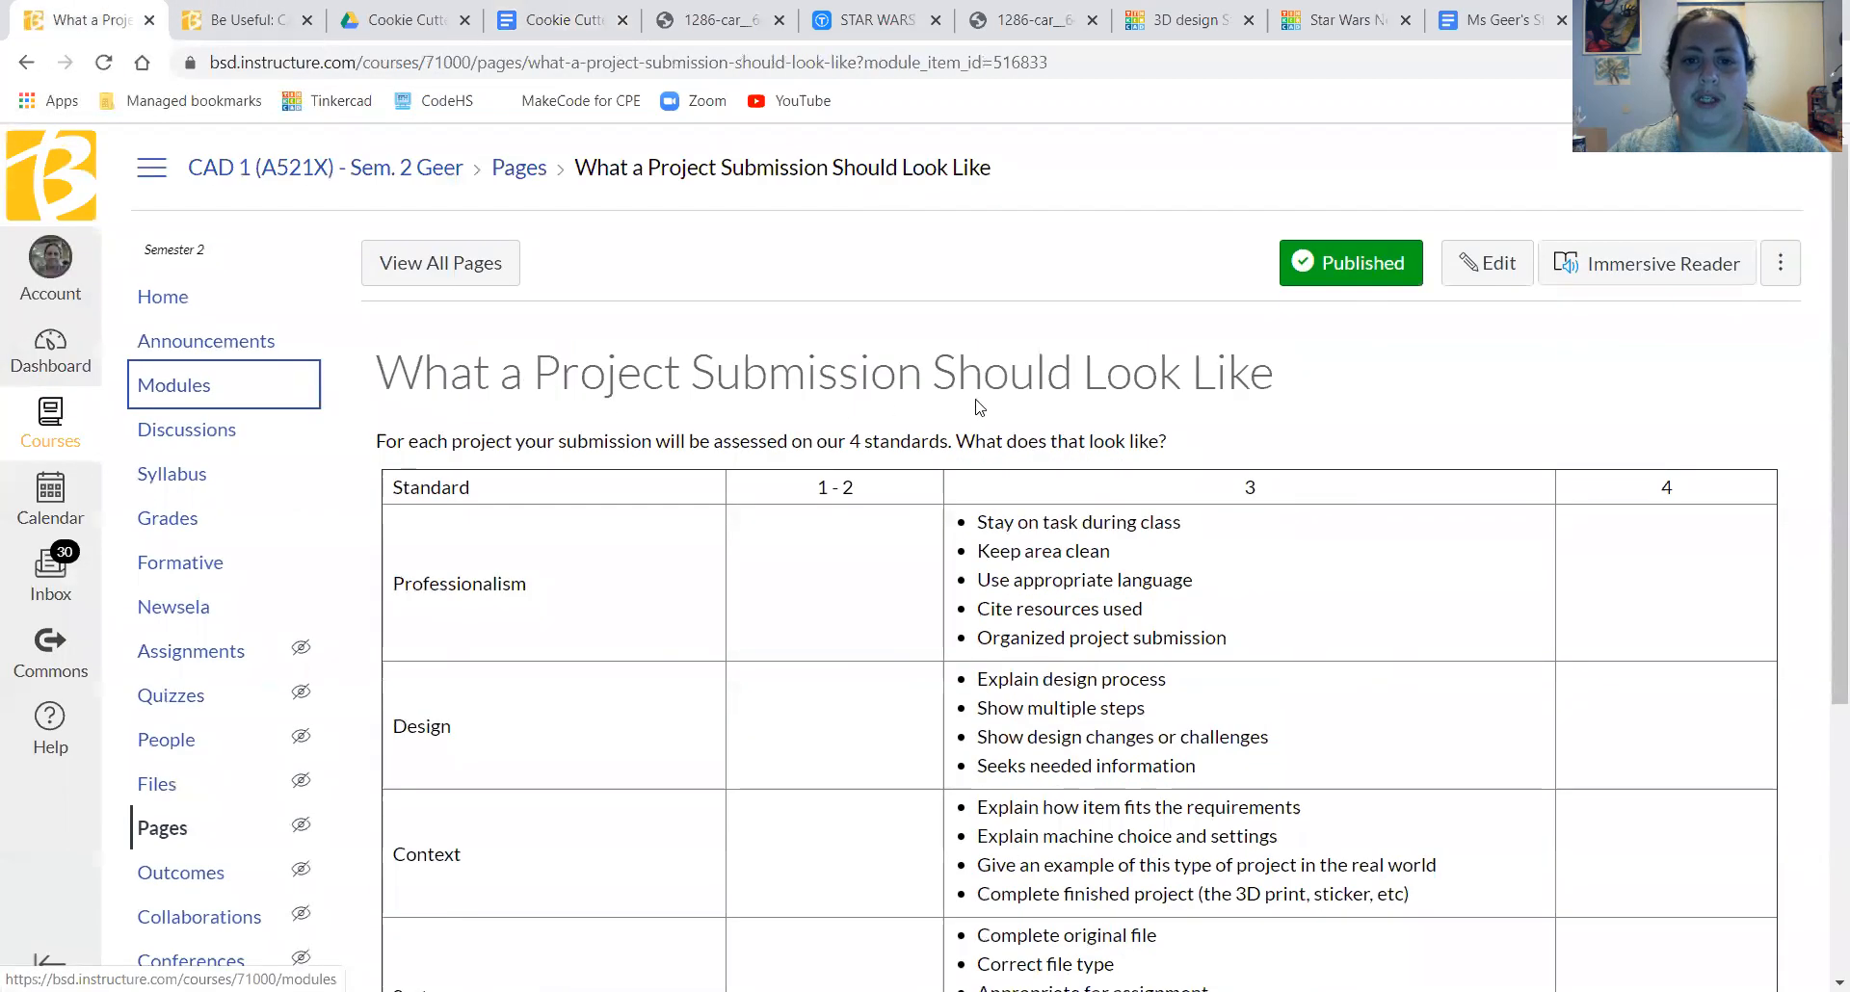
pyautogui.scroll(-4, 945, 479)
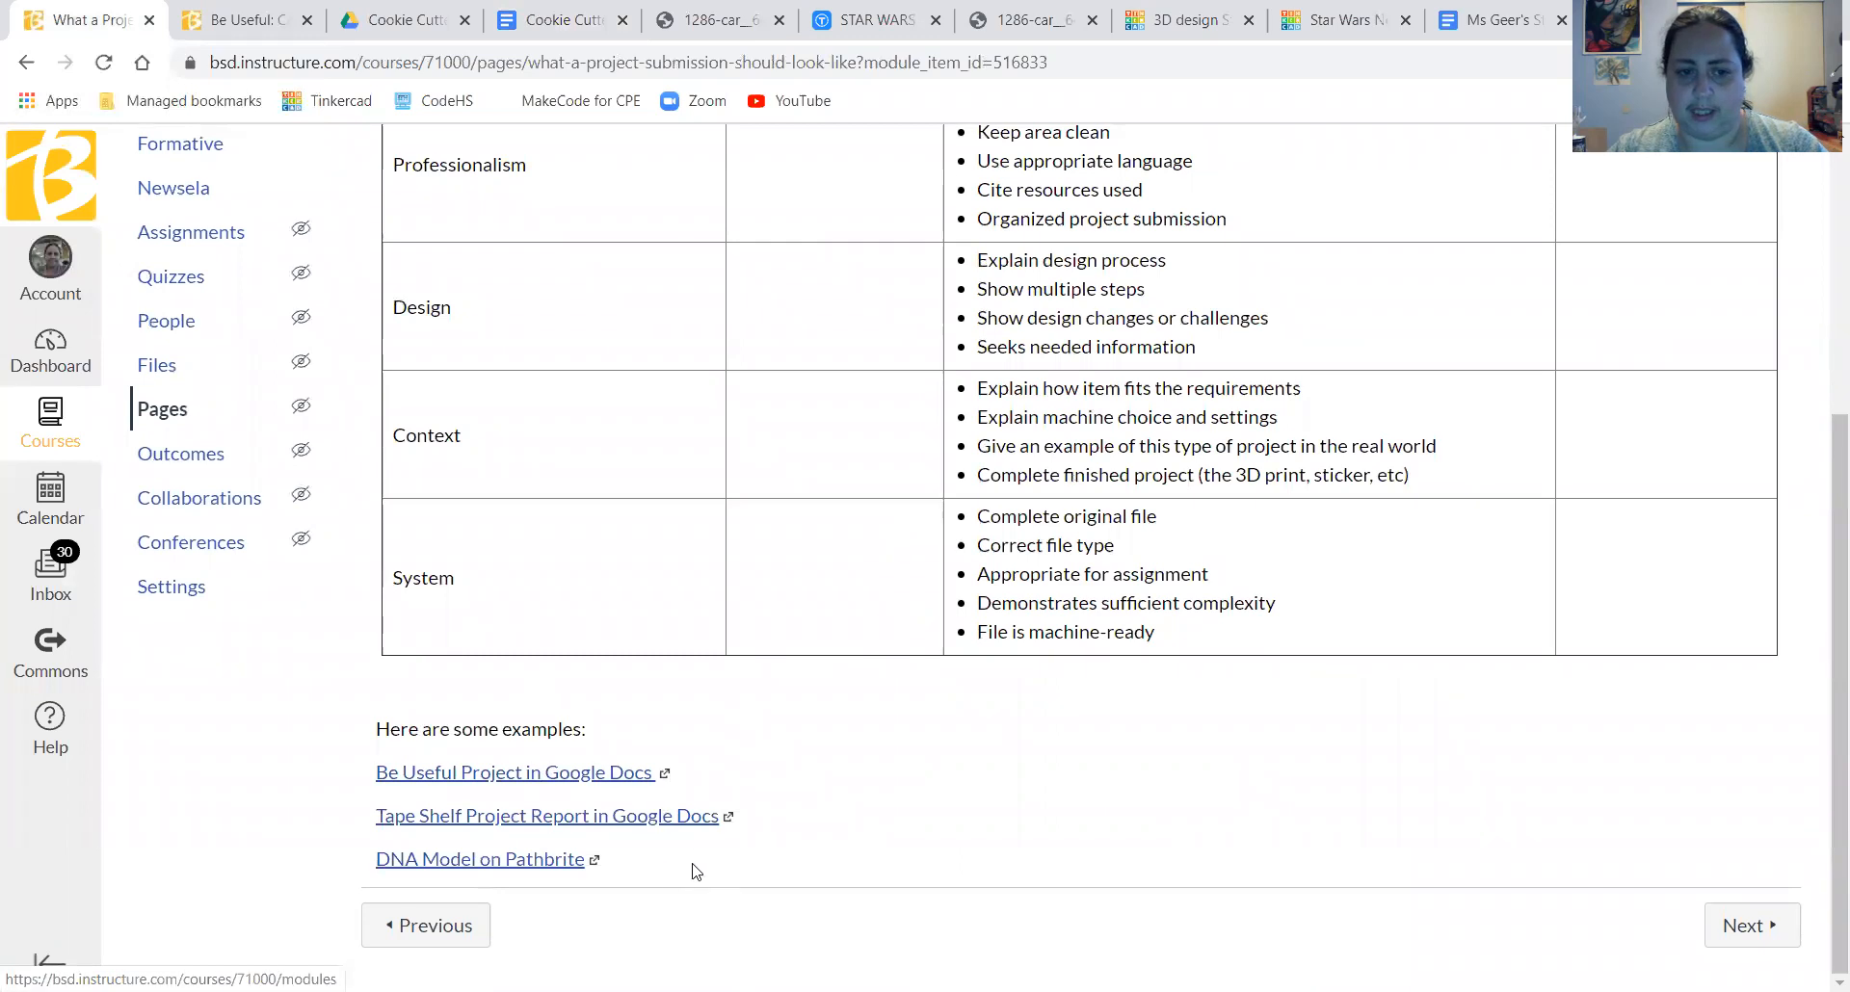
pyautogui.scroll(3, 1110, 614)
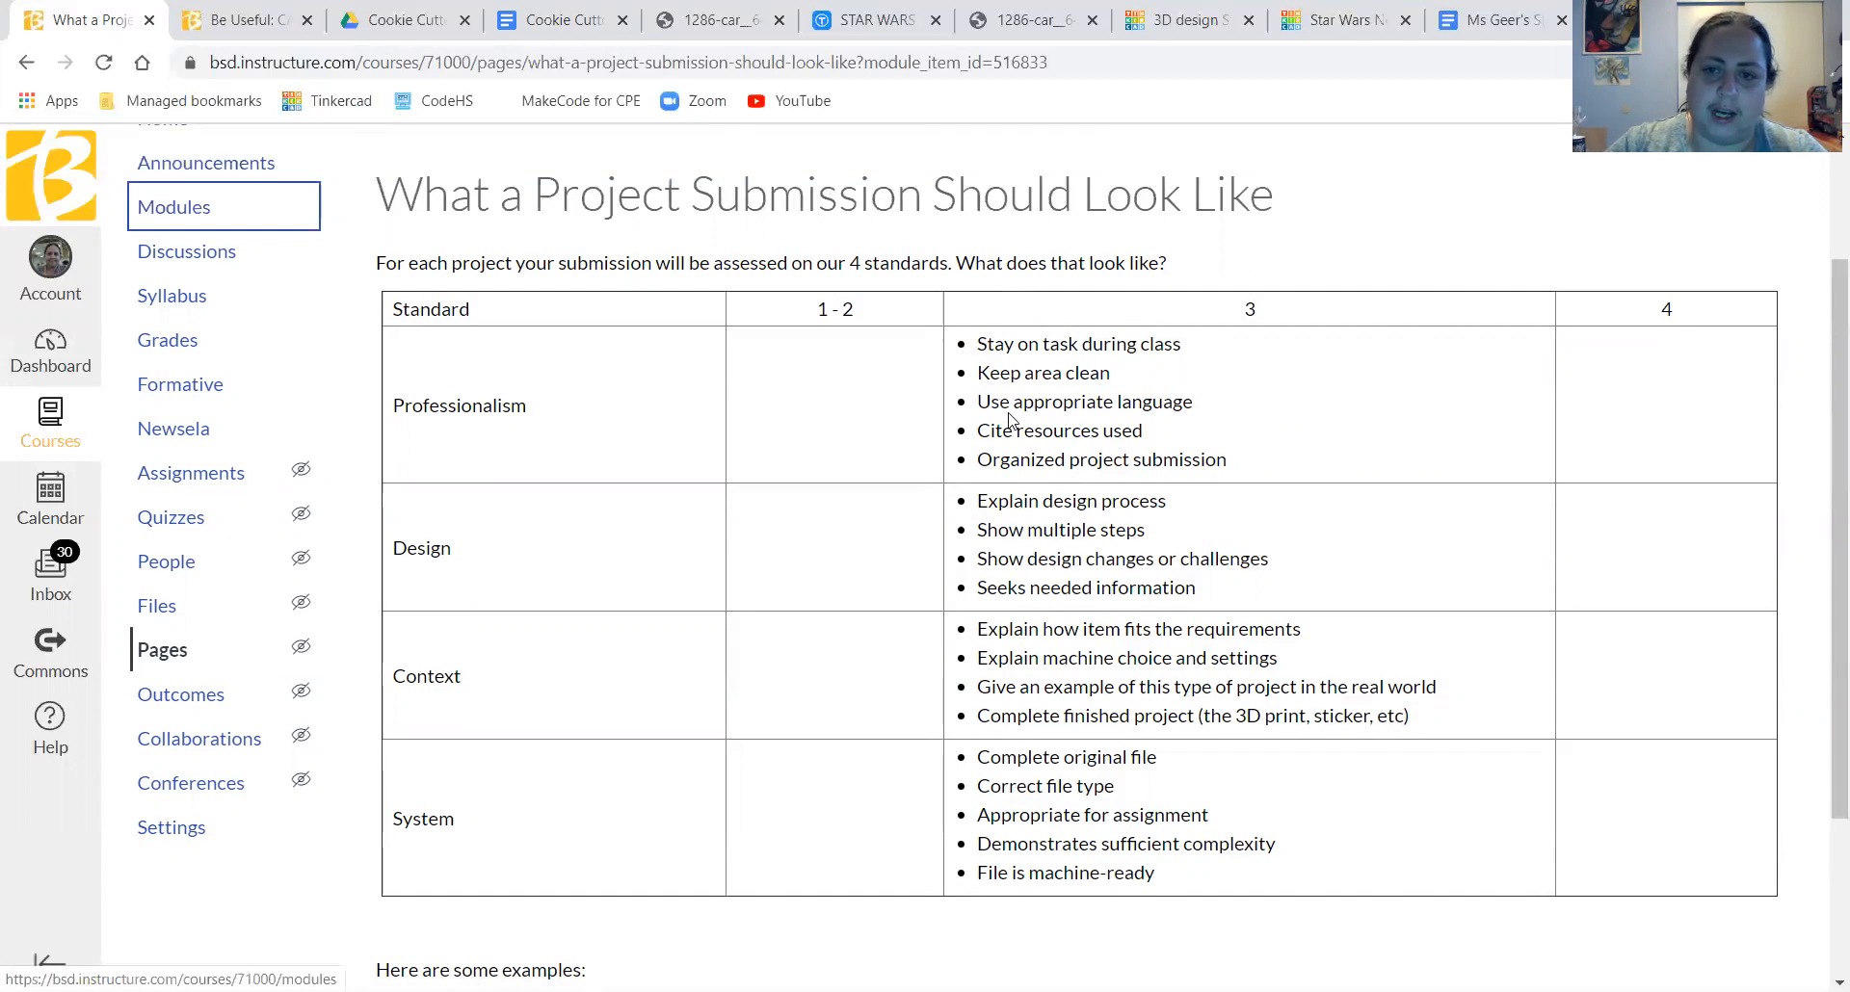
pyautogui.moveTo(980, 430); pyautogui.dragTo(1134, 430)
pyautogui.moveTo(1133, 430); pyautogui.dragTo(1143, 431)
pyautogui.rightClick(1143, 430)
pyautogui.click(1128, 430)
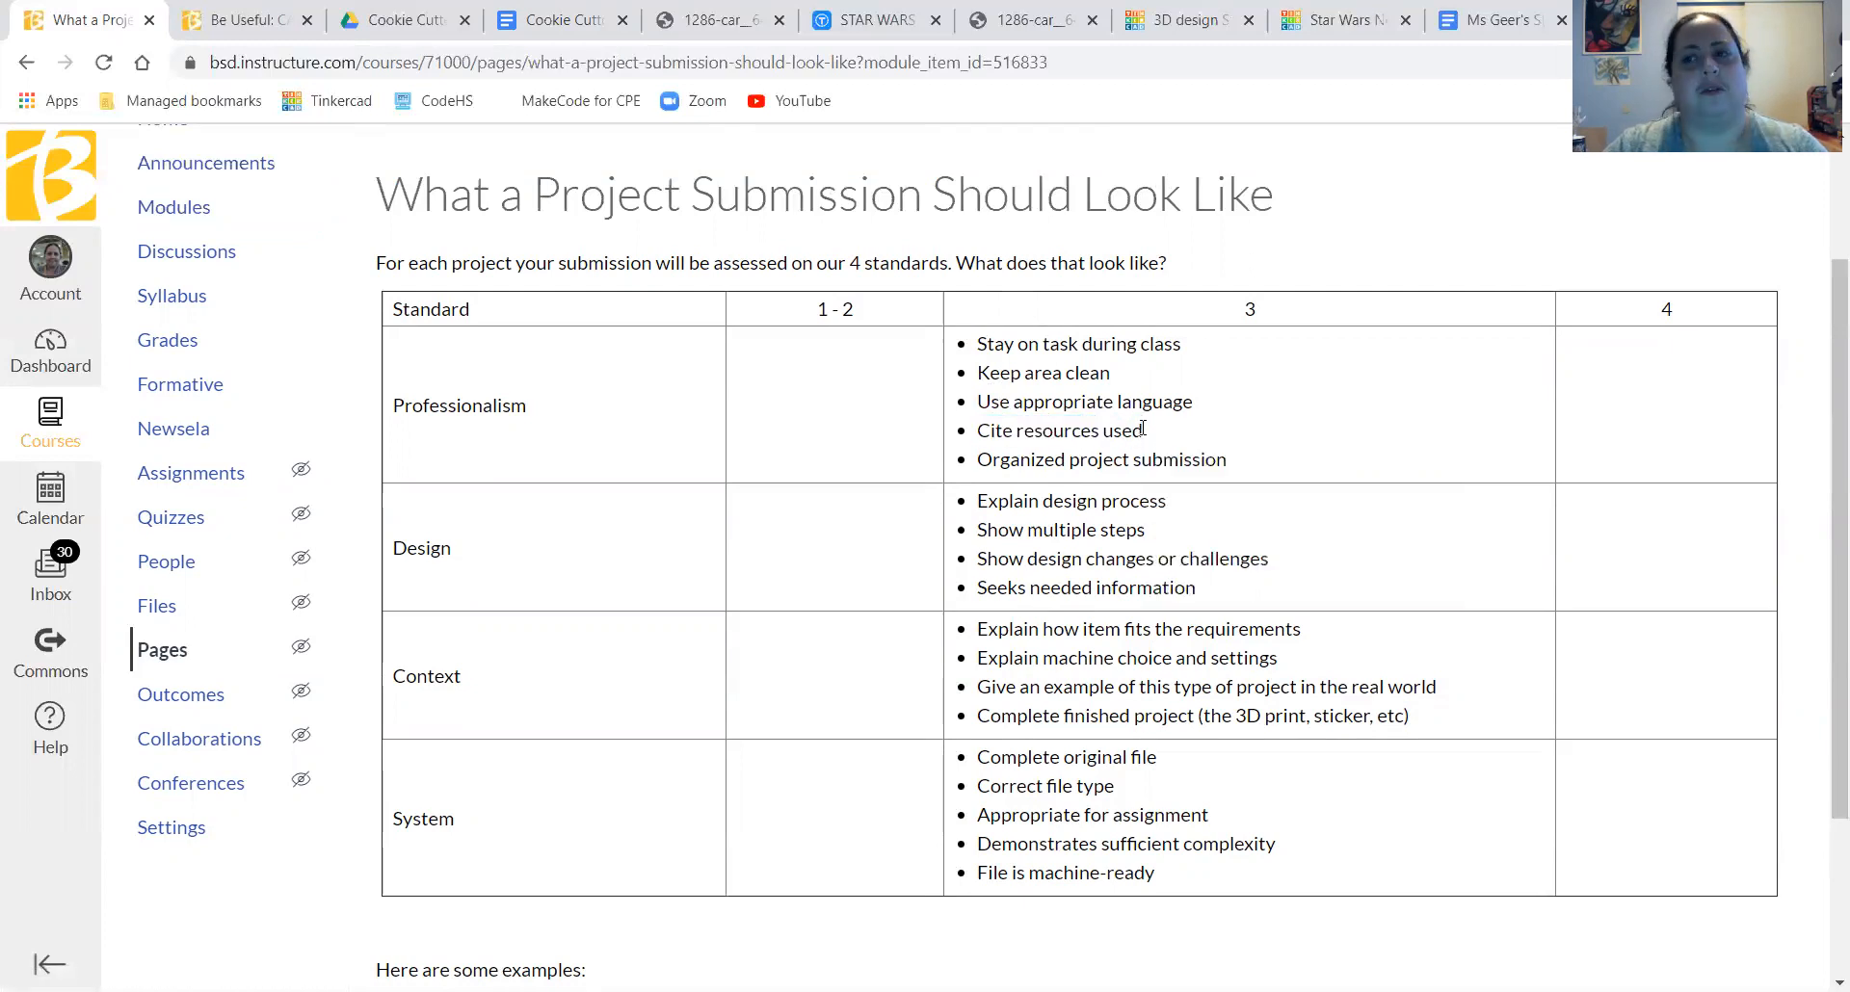
# - View the Star Wars logo graphic and the Thingiverse model page as resources to cite, and return to the Canvas standards page
pyautogui.click(1058, 17)
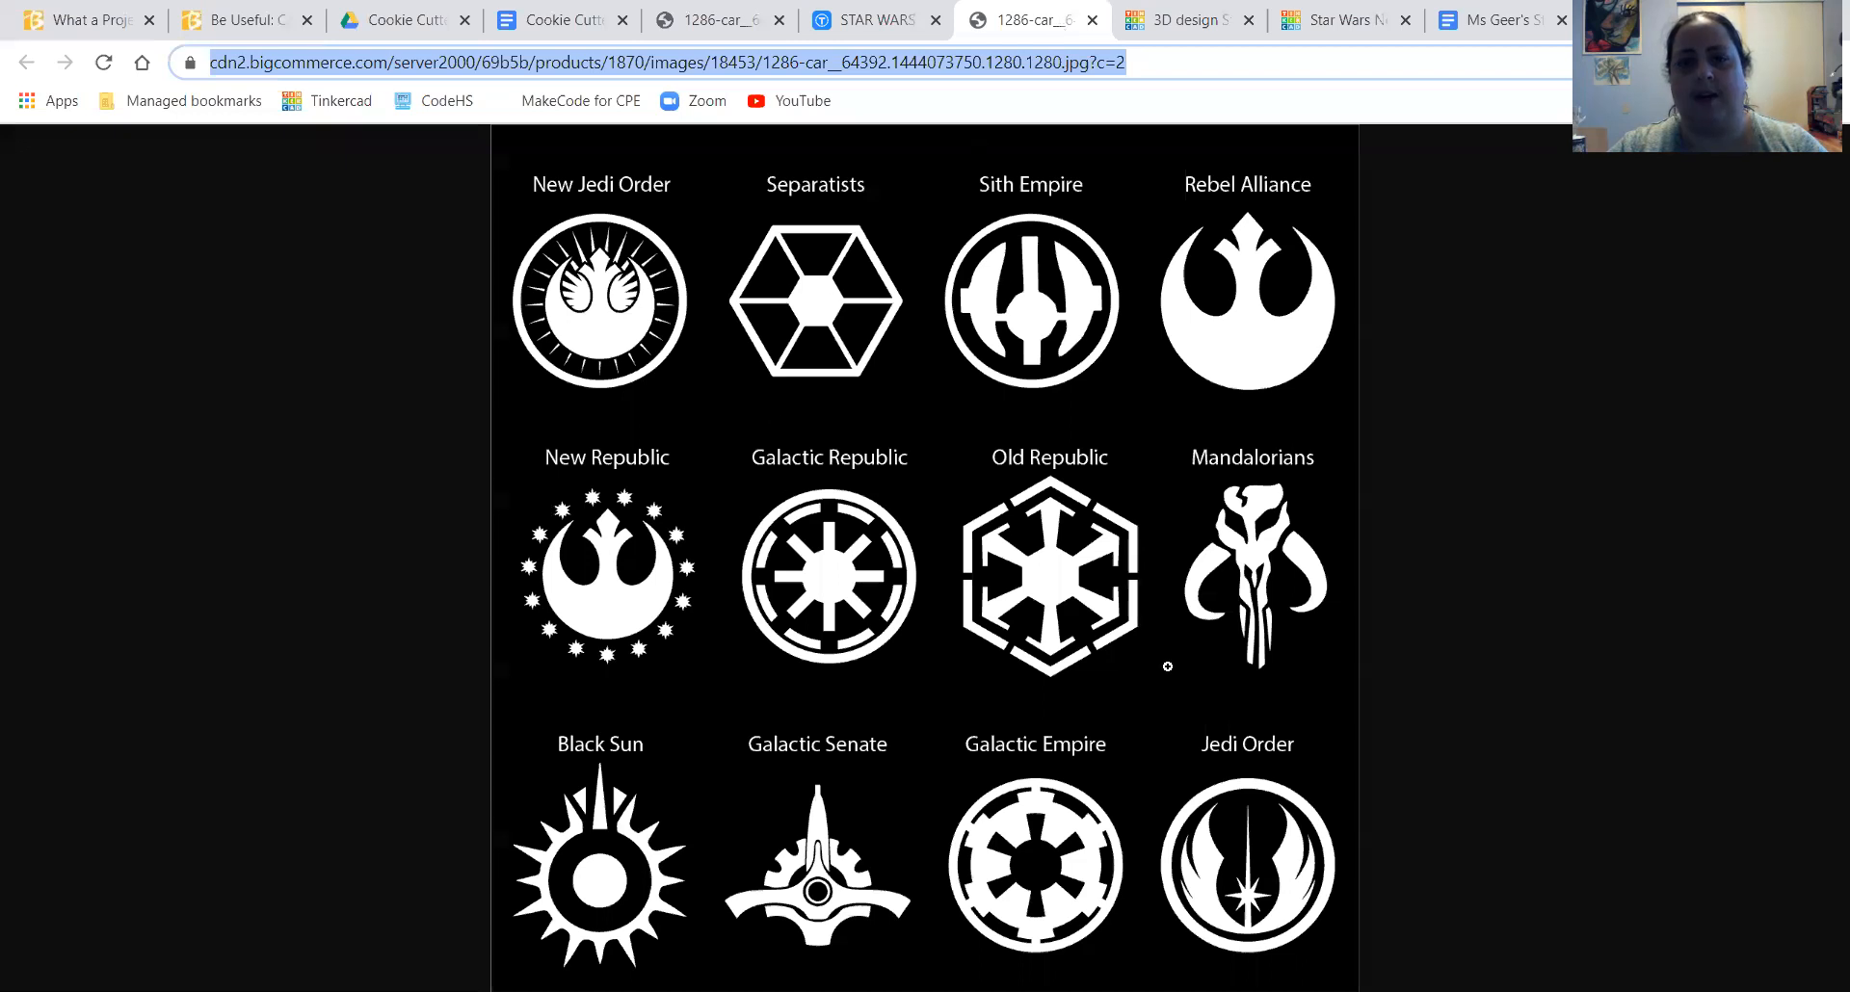
pyautogui.click(873, 21)
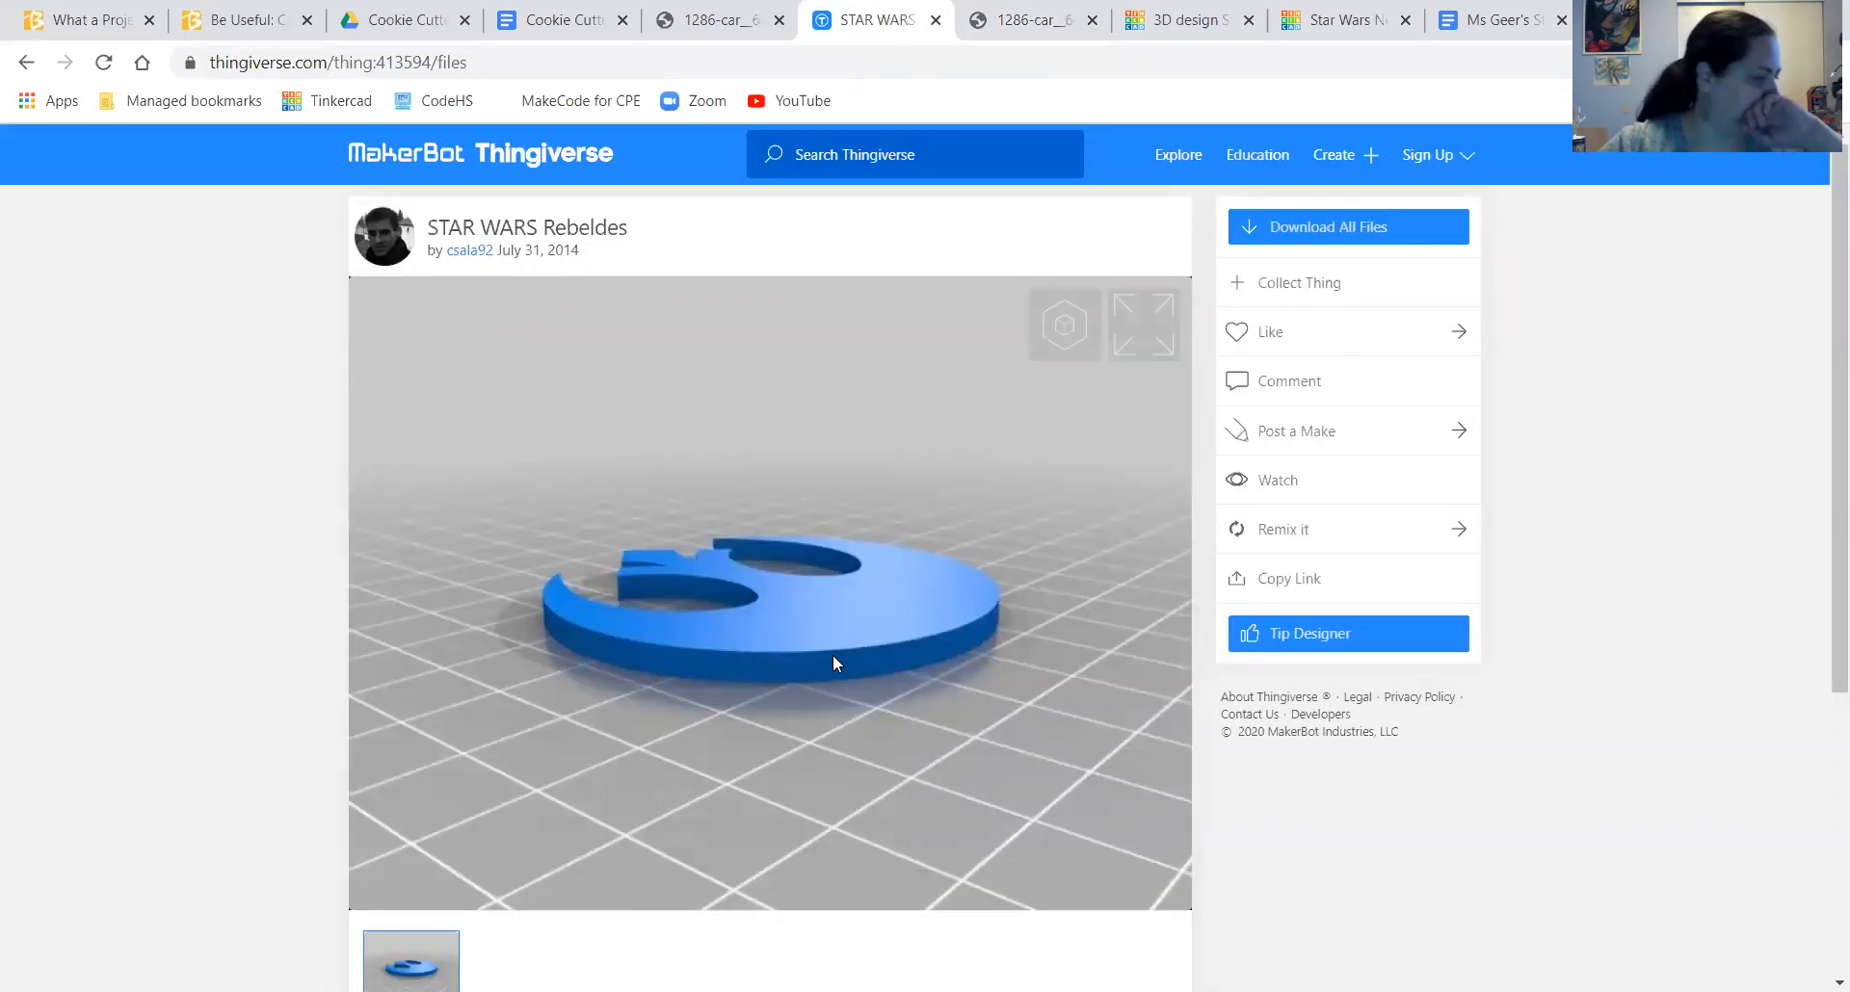
pyautogui.click(405, 21)
pyautogui.click(96, 15)
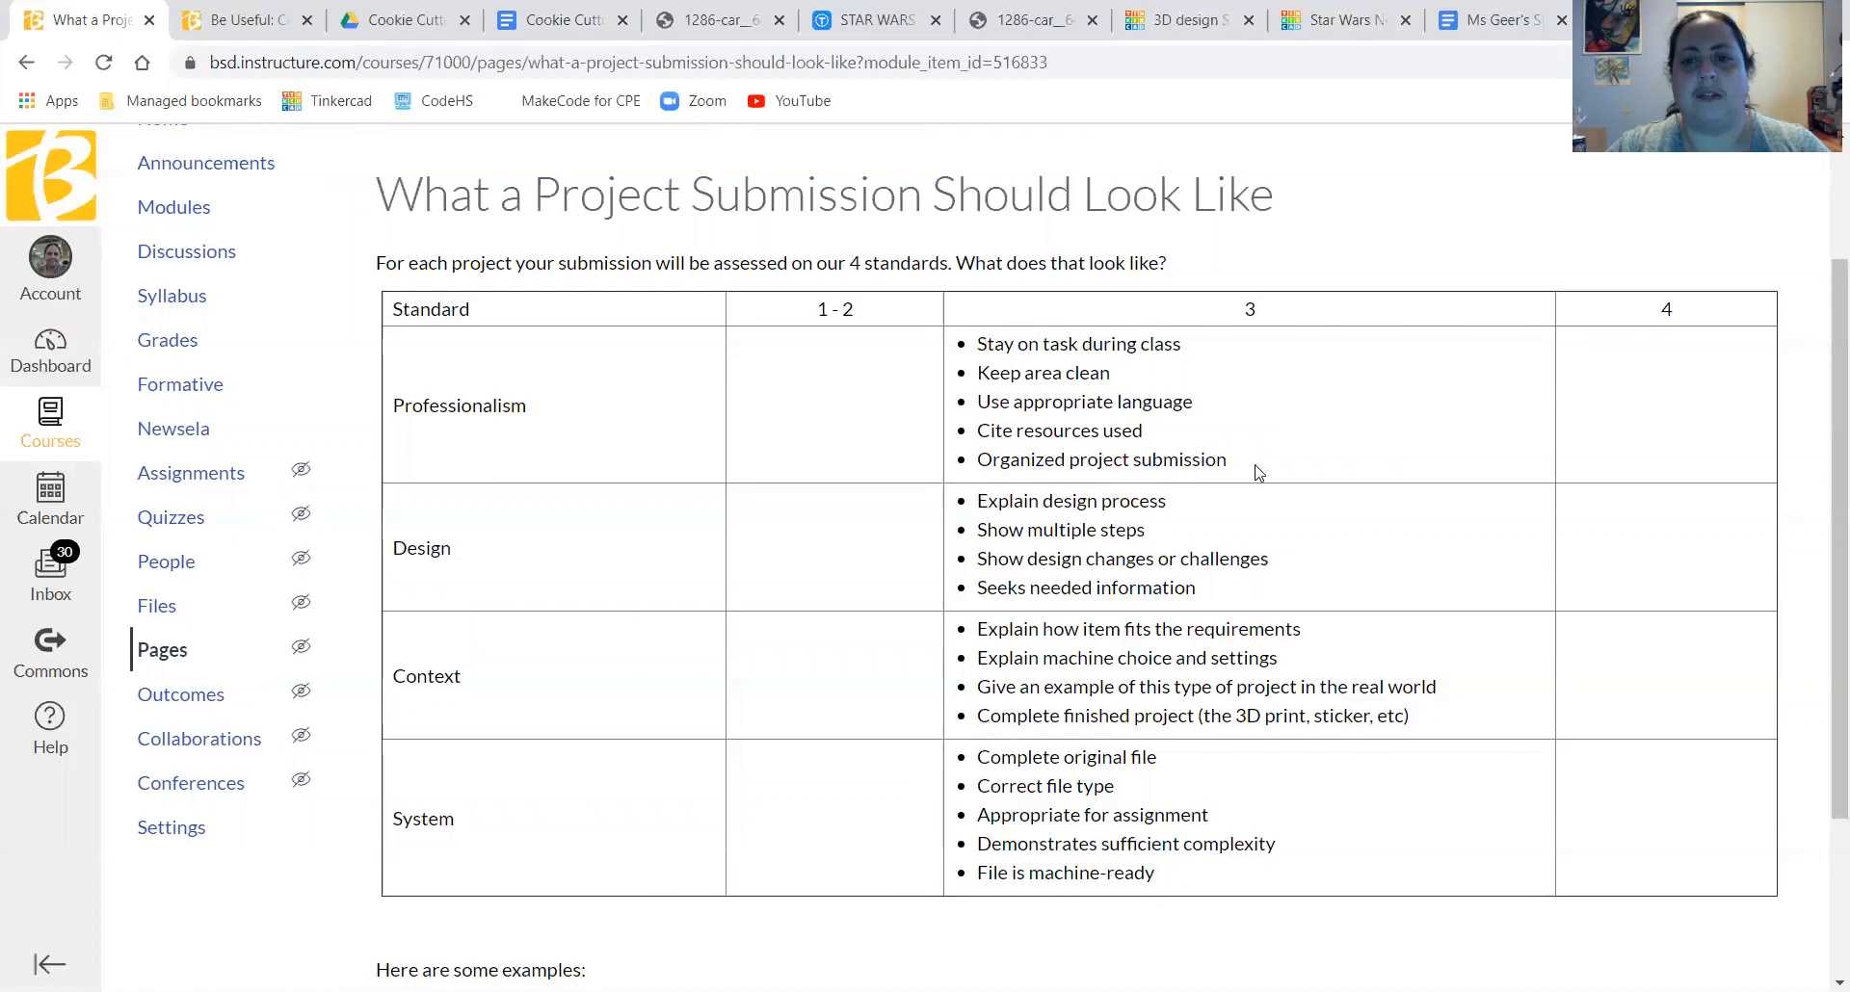
# - Review the report's design steps, printed cutters, baking photos and dishwasher results, and go back to the Canvas standards page
pyautogui.click(535, 11)
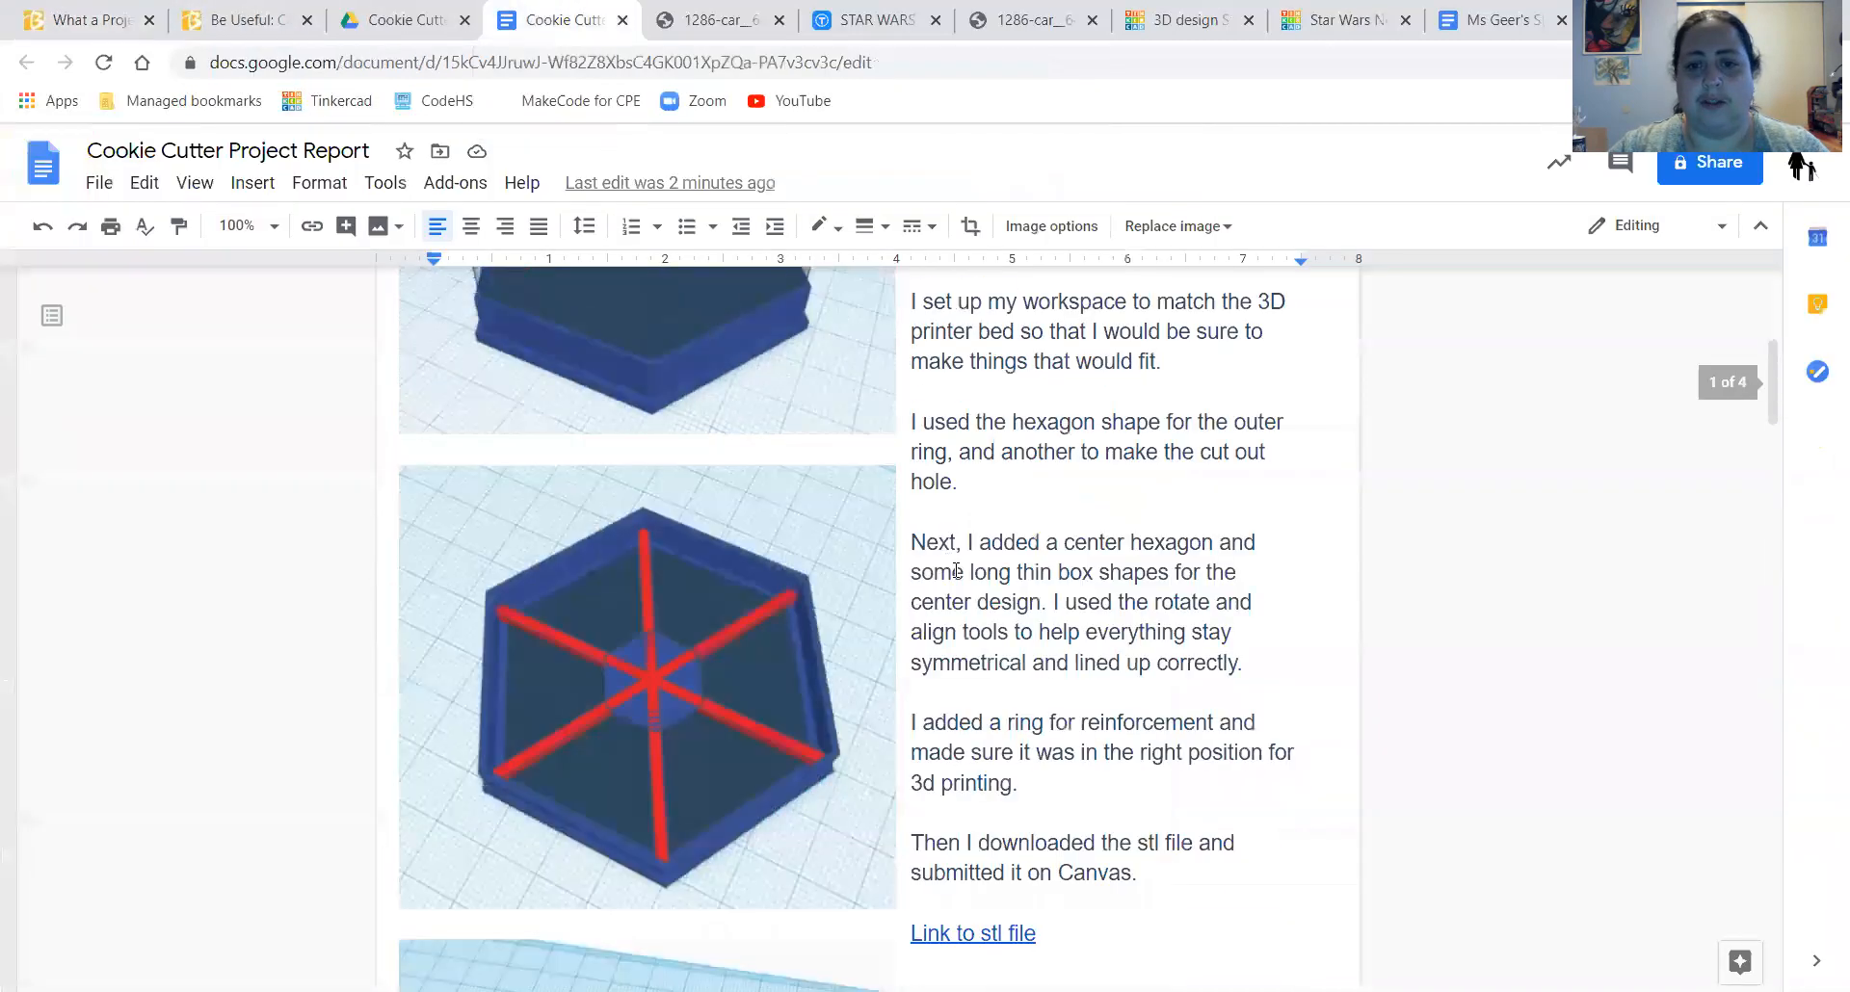
pyautogui.scroll(4, 957, 570)
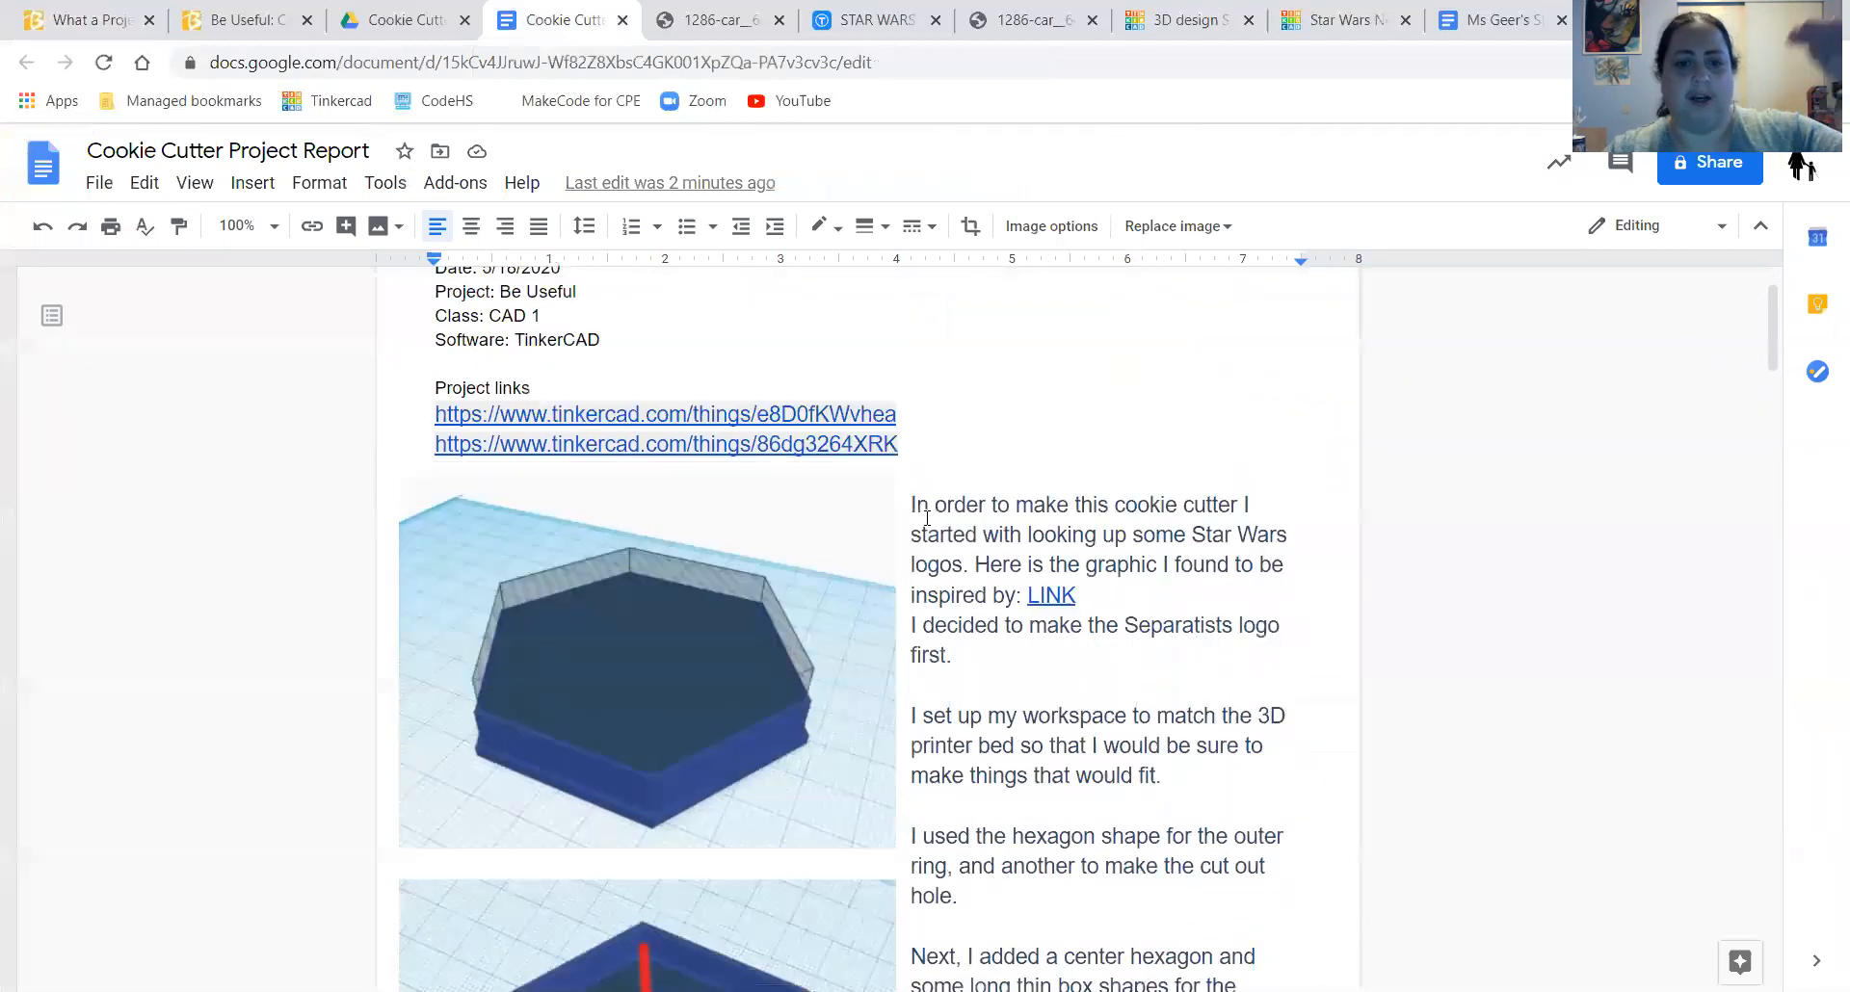
pyautogui.scroll(-12, 930, 540)
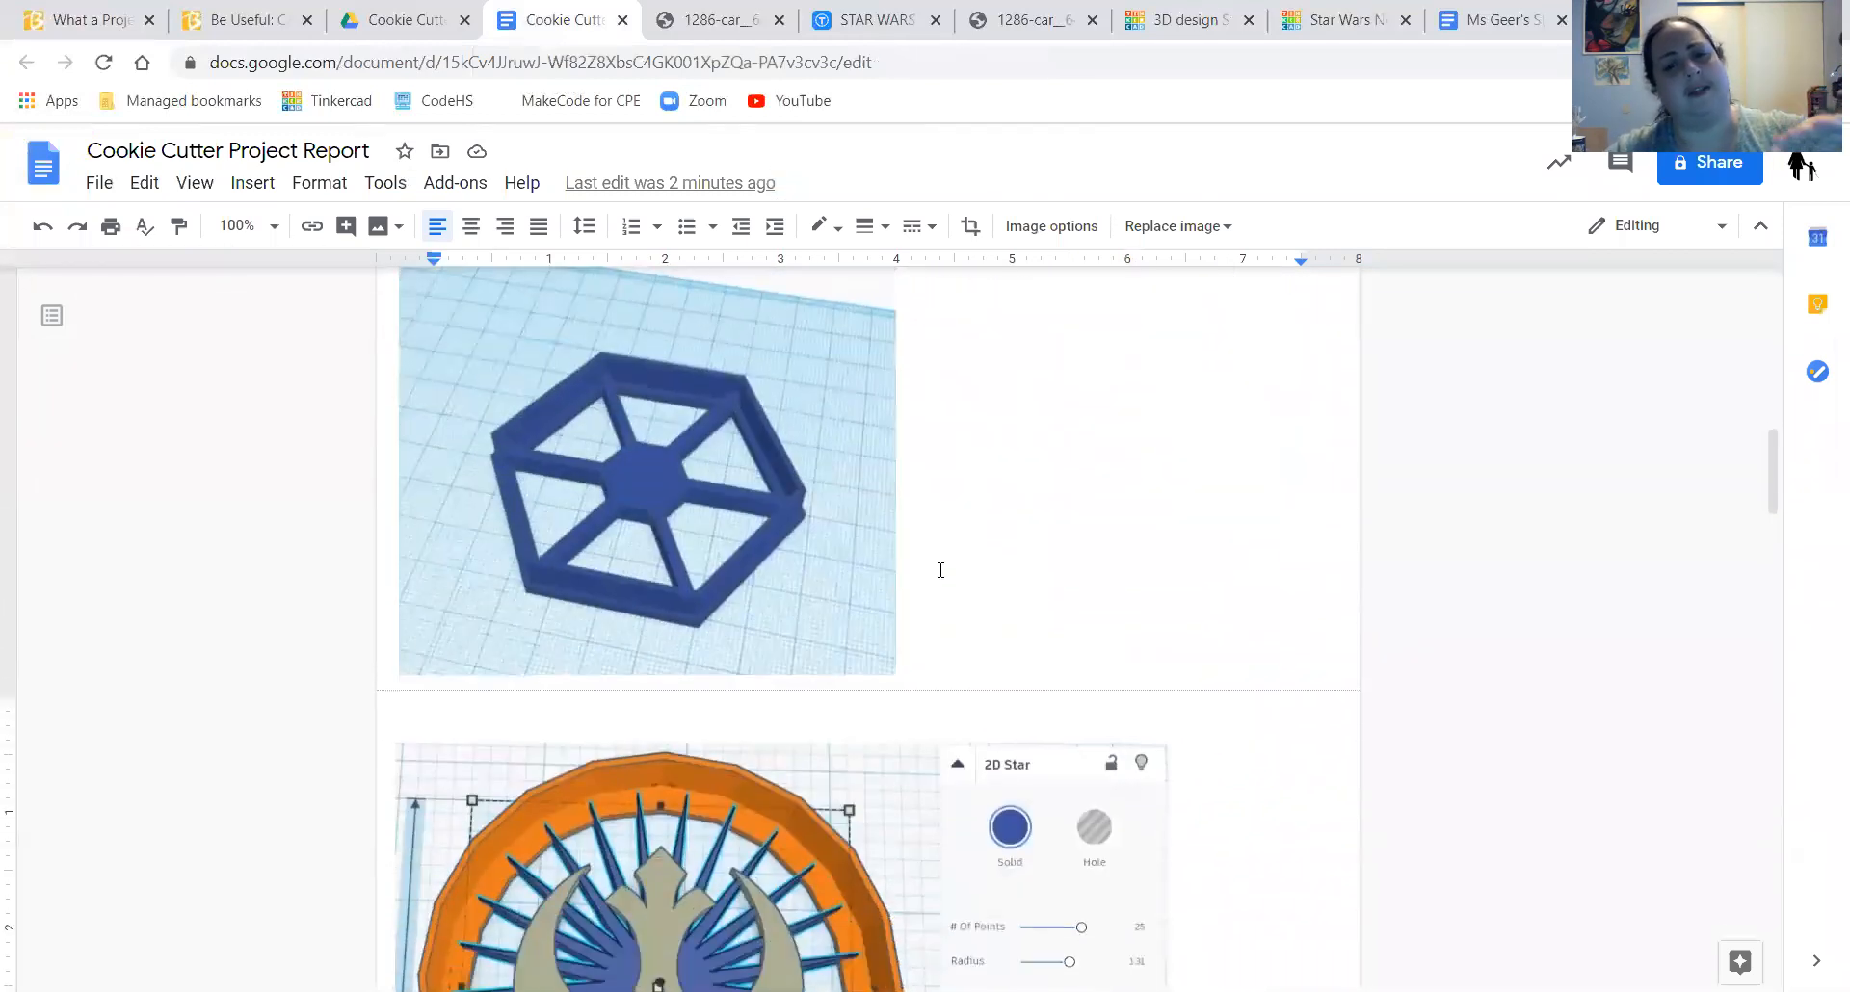
pyautogui.scroll(-14, 940, 570)
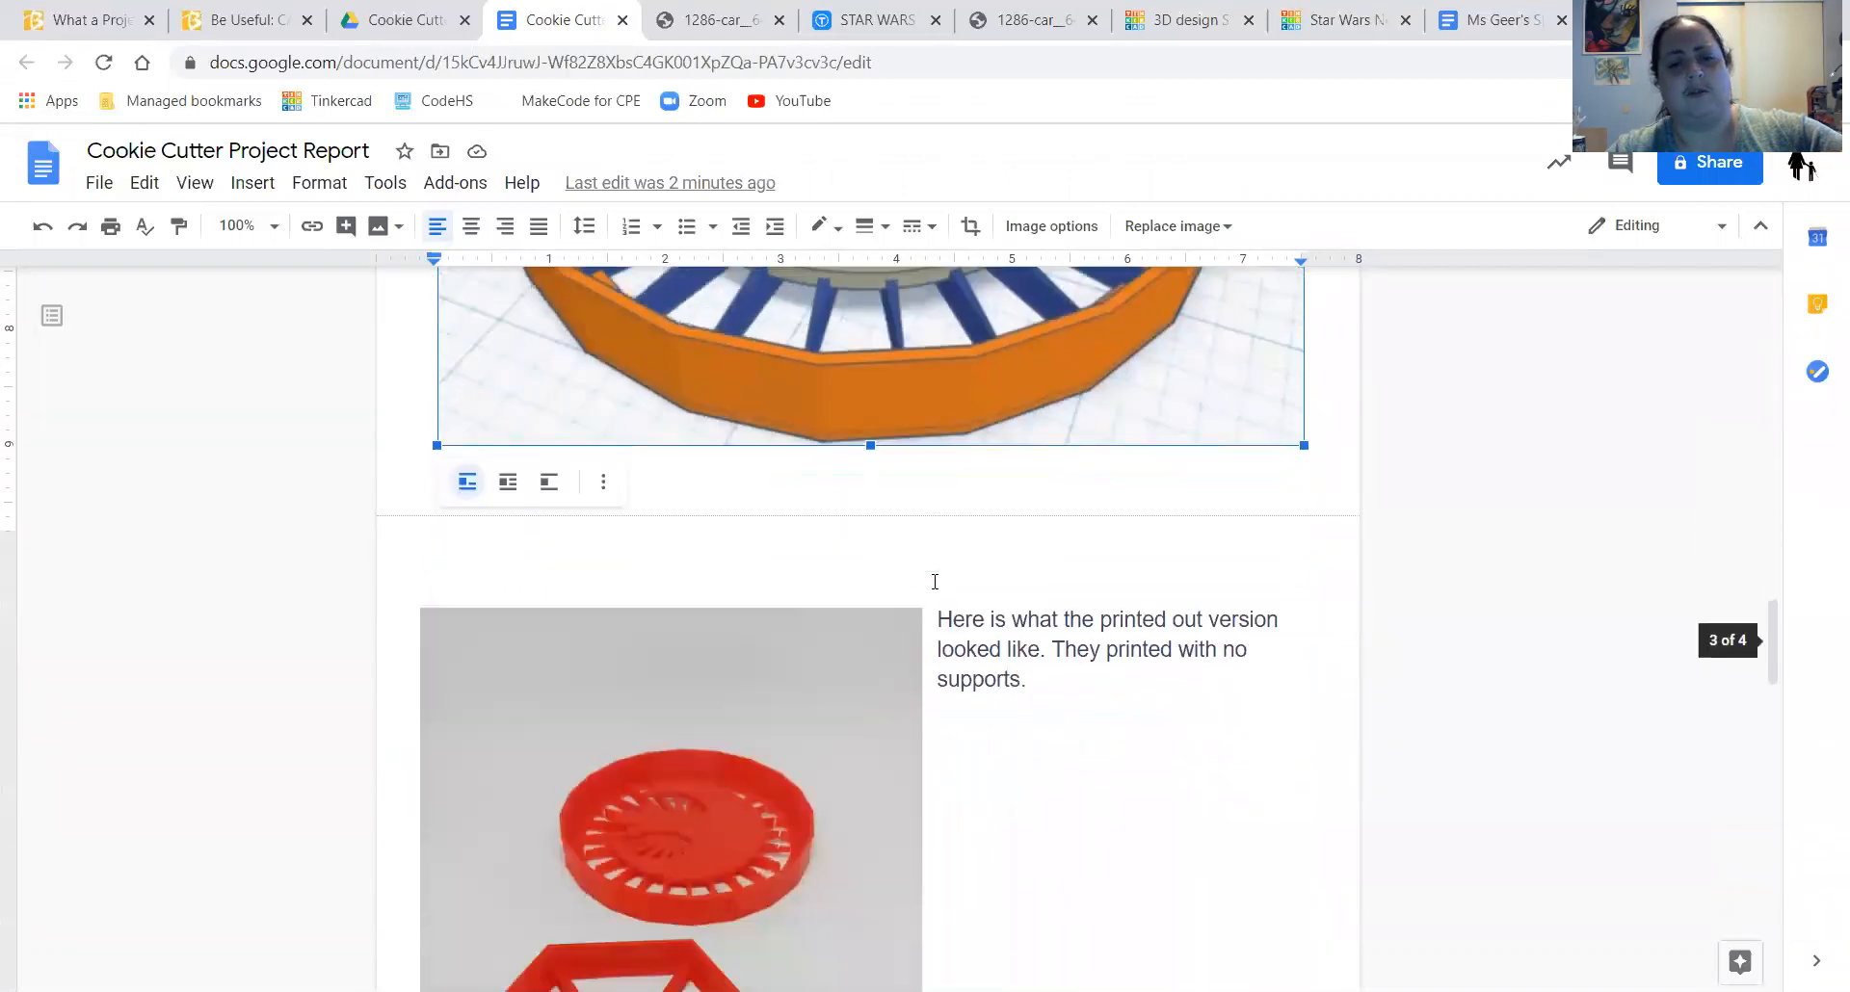
pyautogui.scroll(-9, 933, 582)
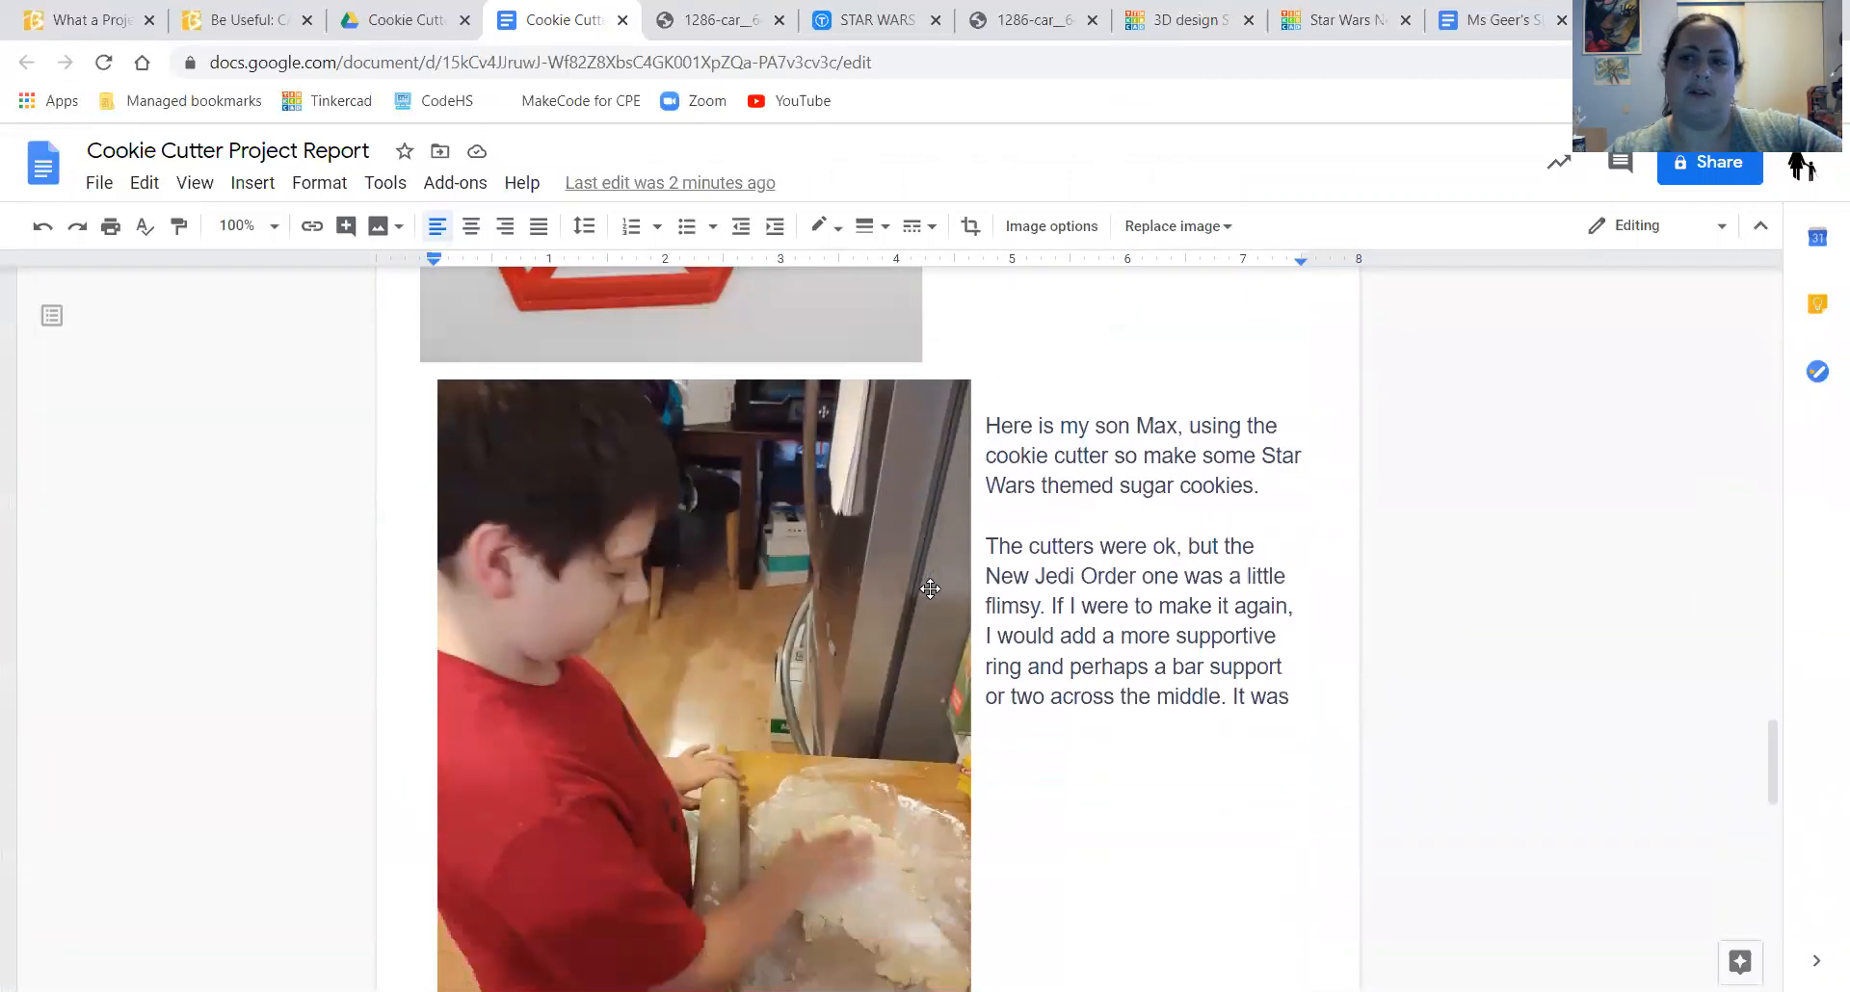
pyautogui.scroll(-8, 929, 588)
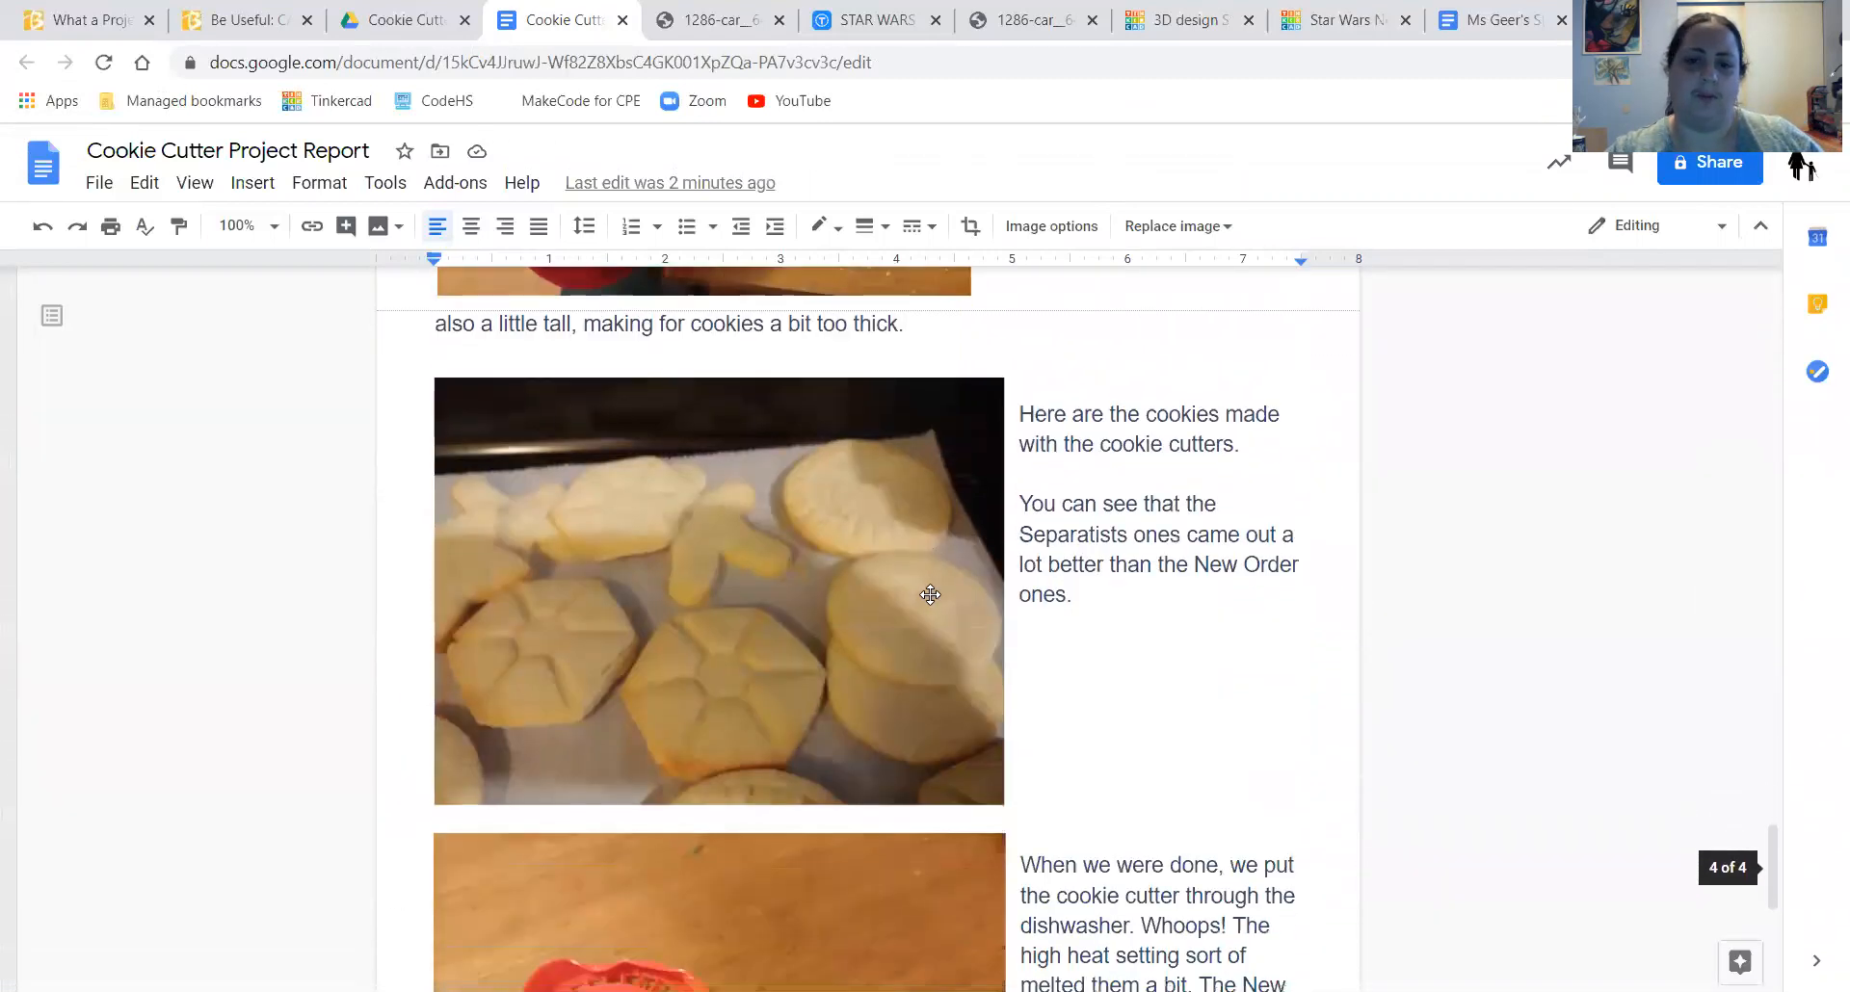
pyautogui.scroll(-6, 930, 594)
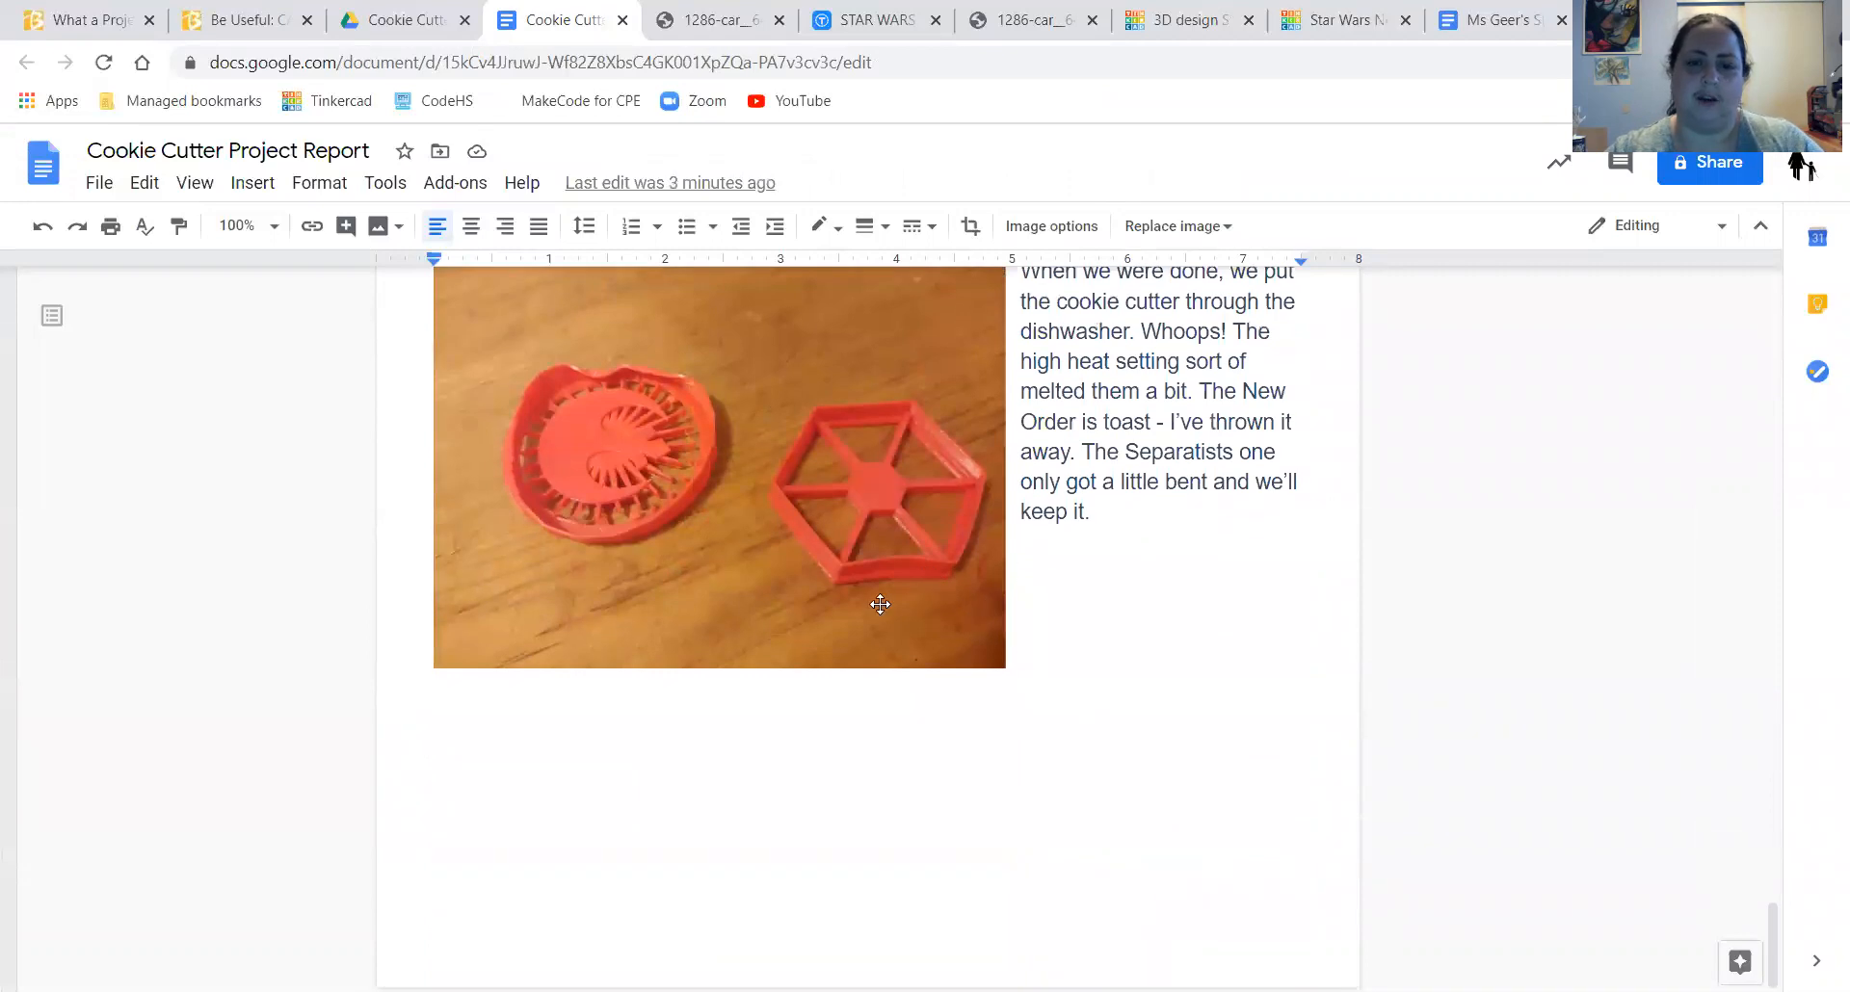
pyautogui.scroll(17, 1086, 520)
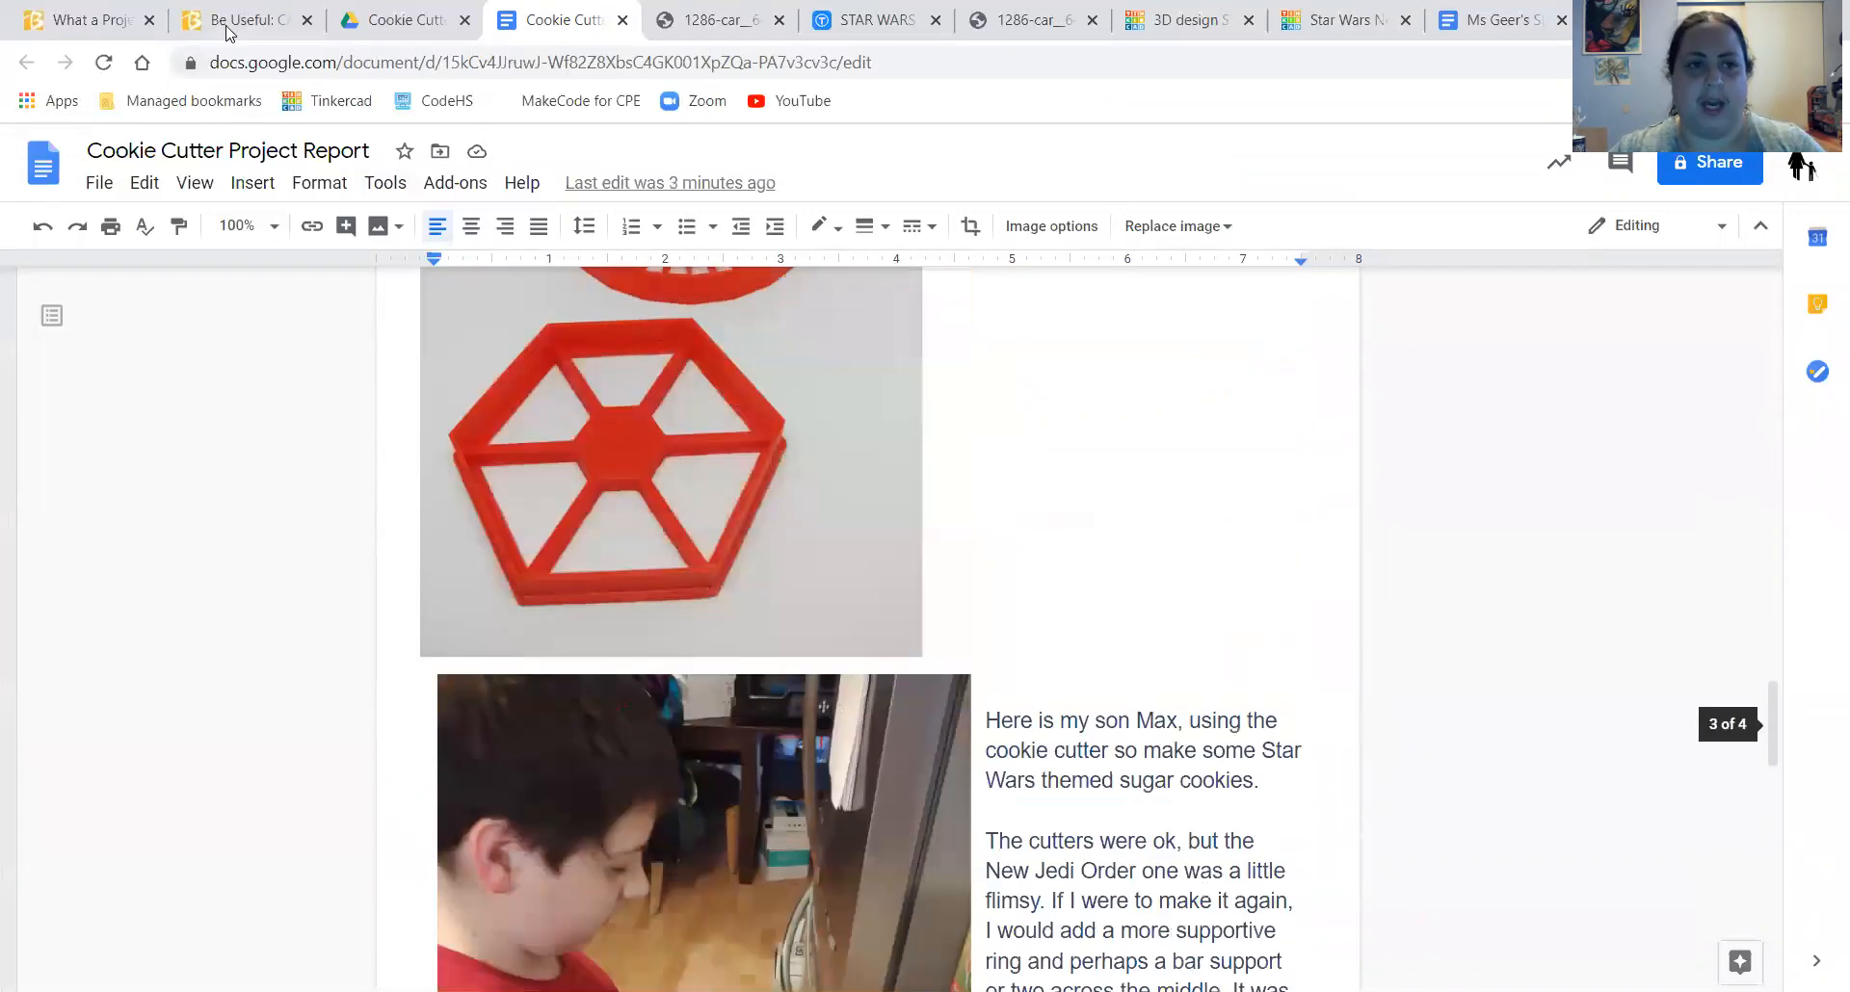
pyautogui.click(85, 21)
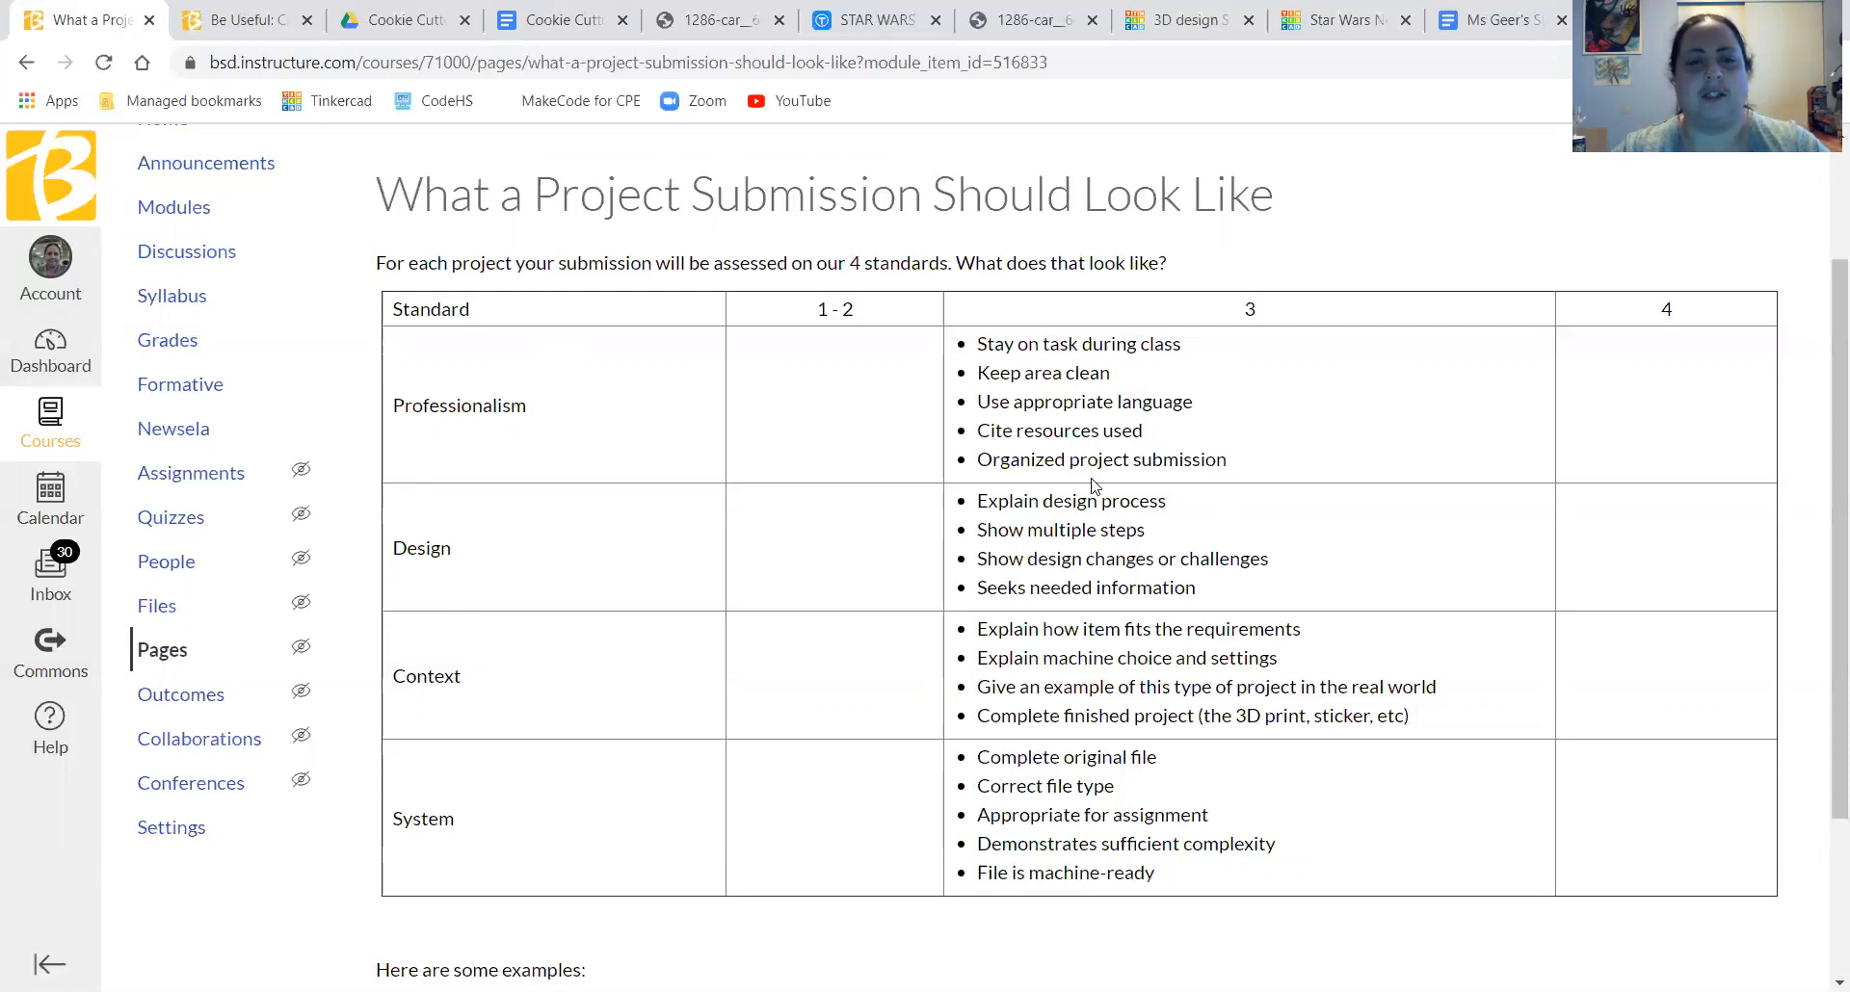
# - Switch to the Cookie Cutter Project Report and review the orange cutter's design image with its 2D Star settings
pyautogui.click(591, 17)
pyautogui.scroll(3, 879, 703)
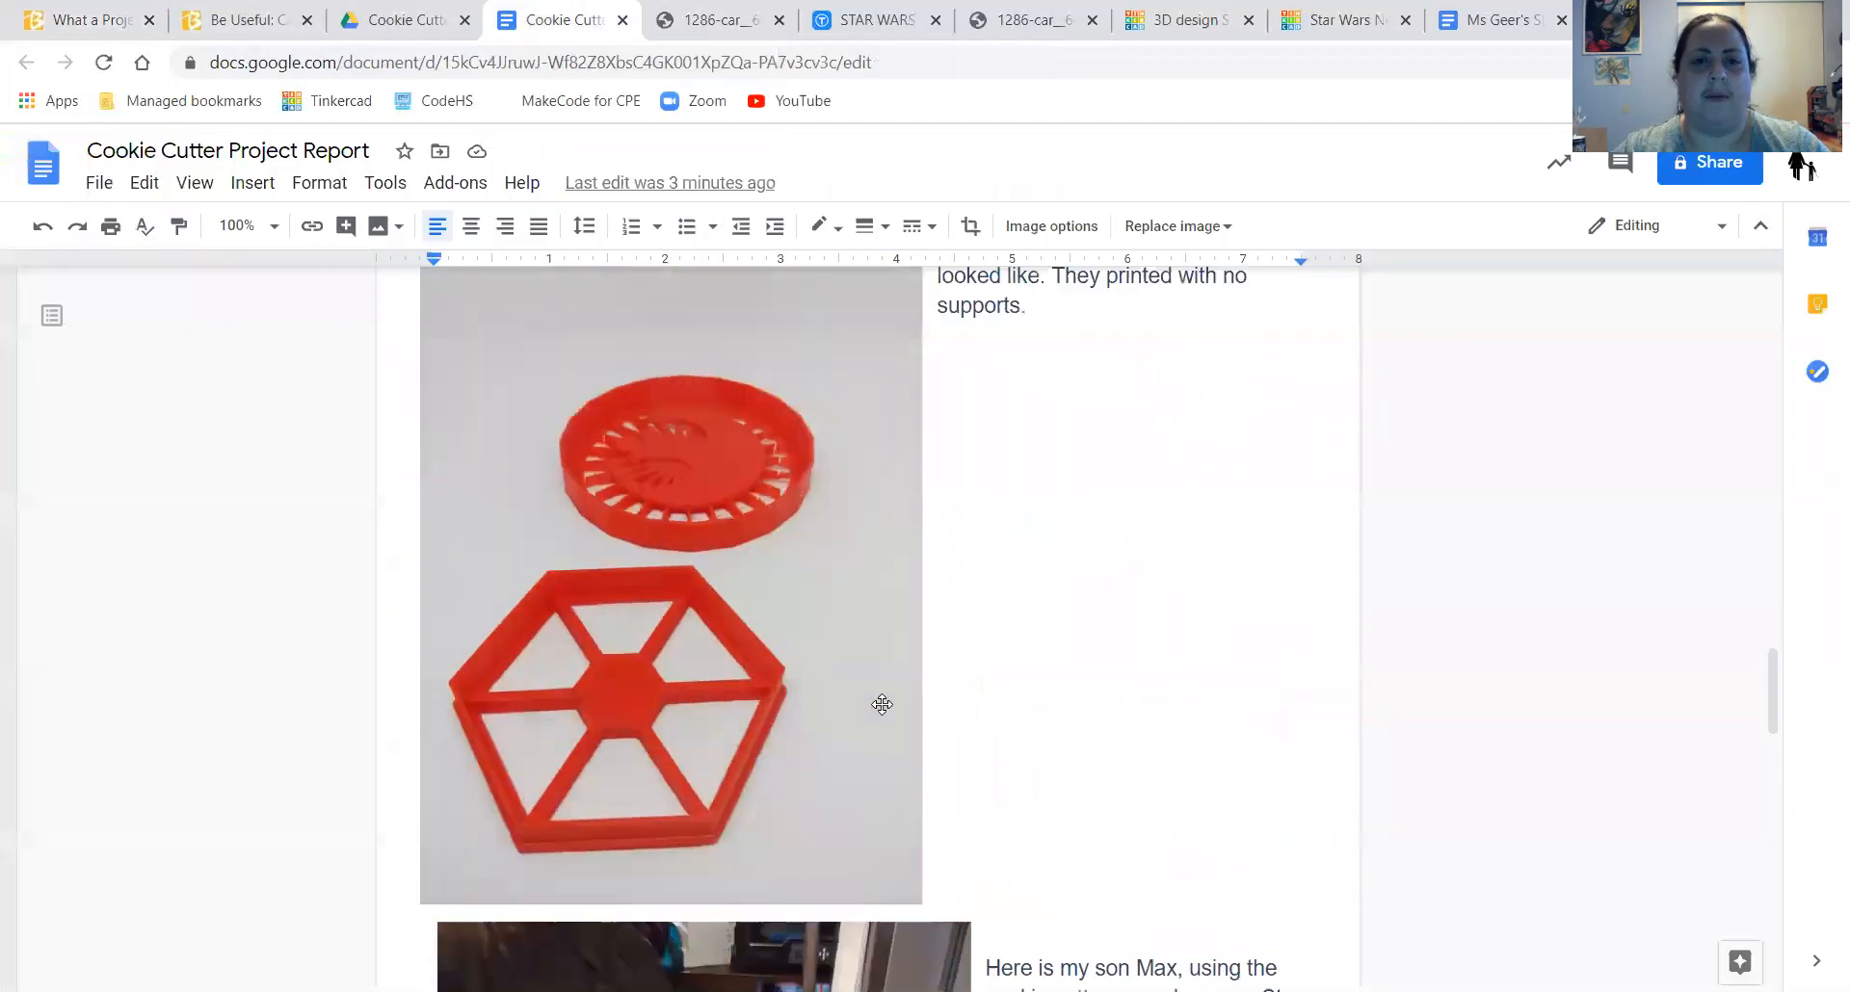
pyautogui.scroll(10, 883, 704)
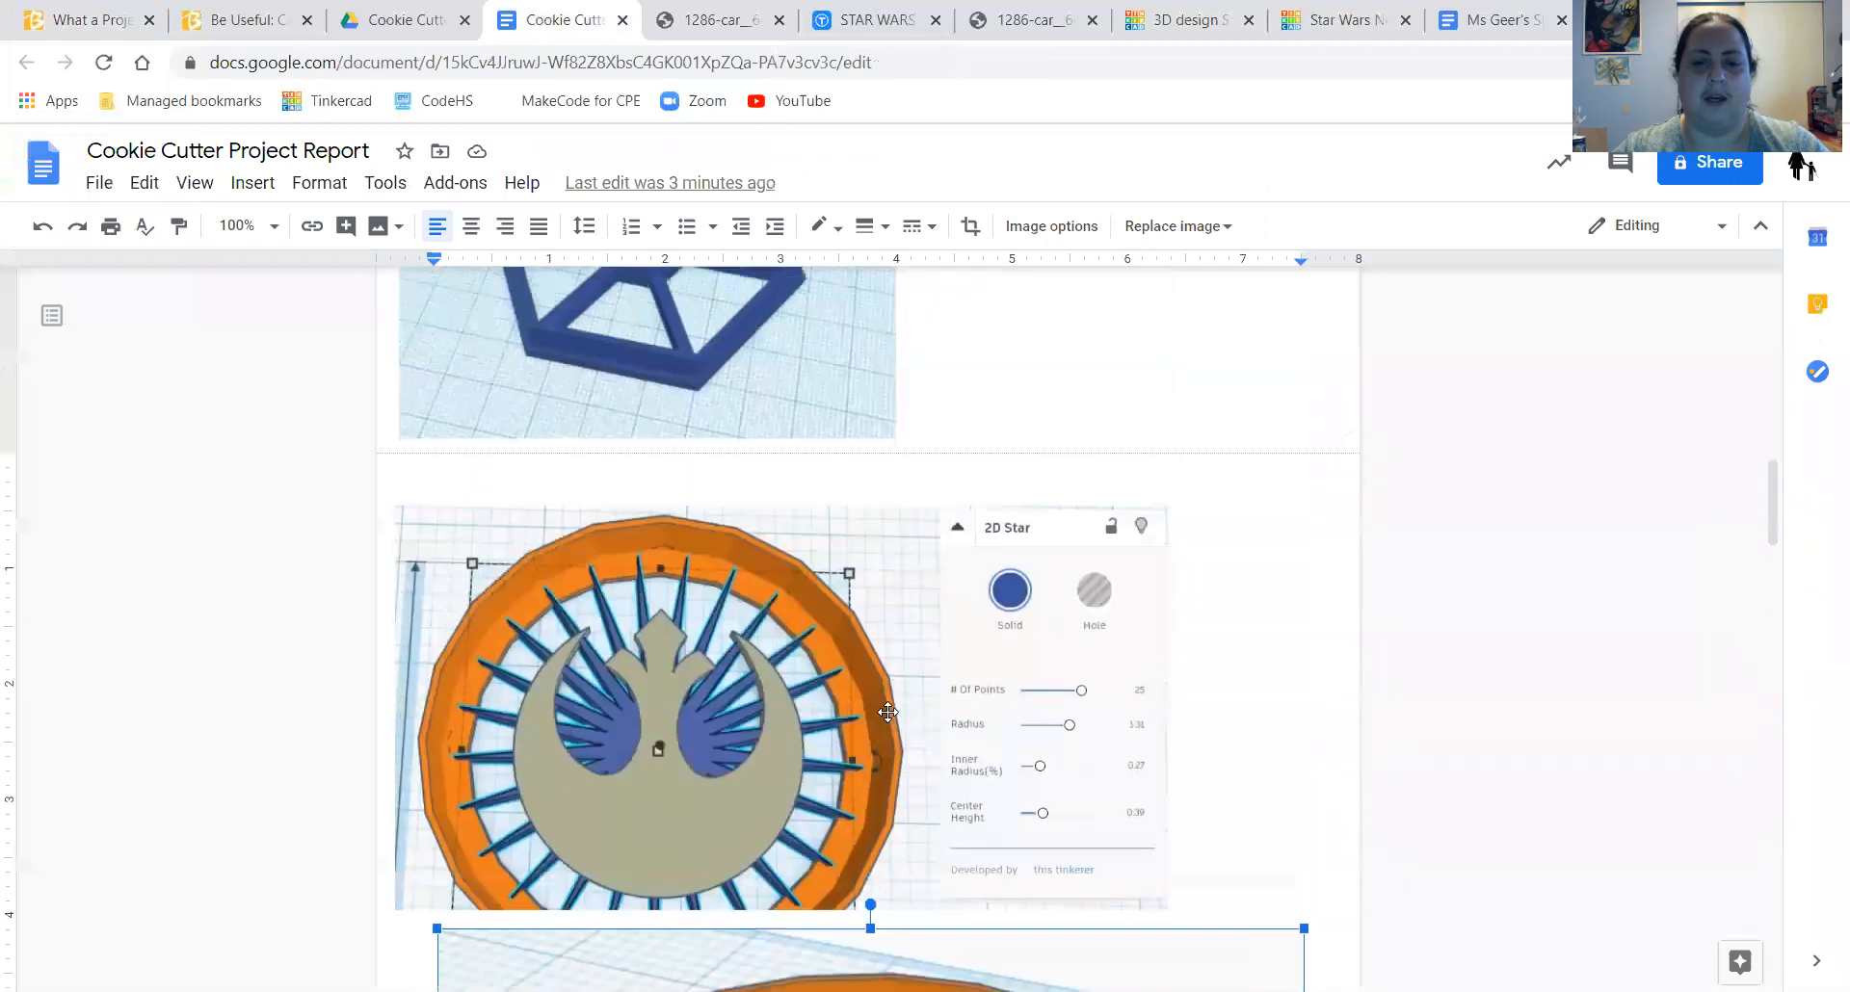
pyautogui.scroll(3, 888, 711)
pyautogui.scroll(-2, 819, 742)
pyautogui.scroll(-2, 739, 768)
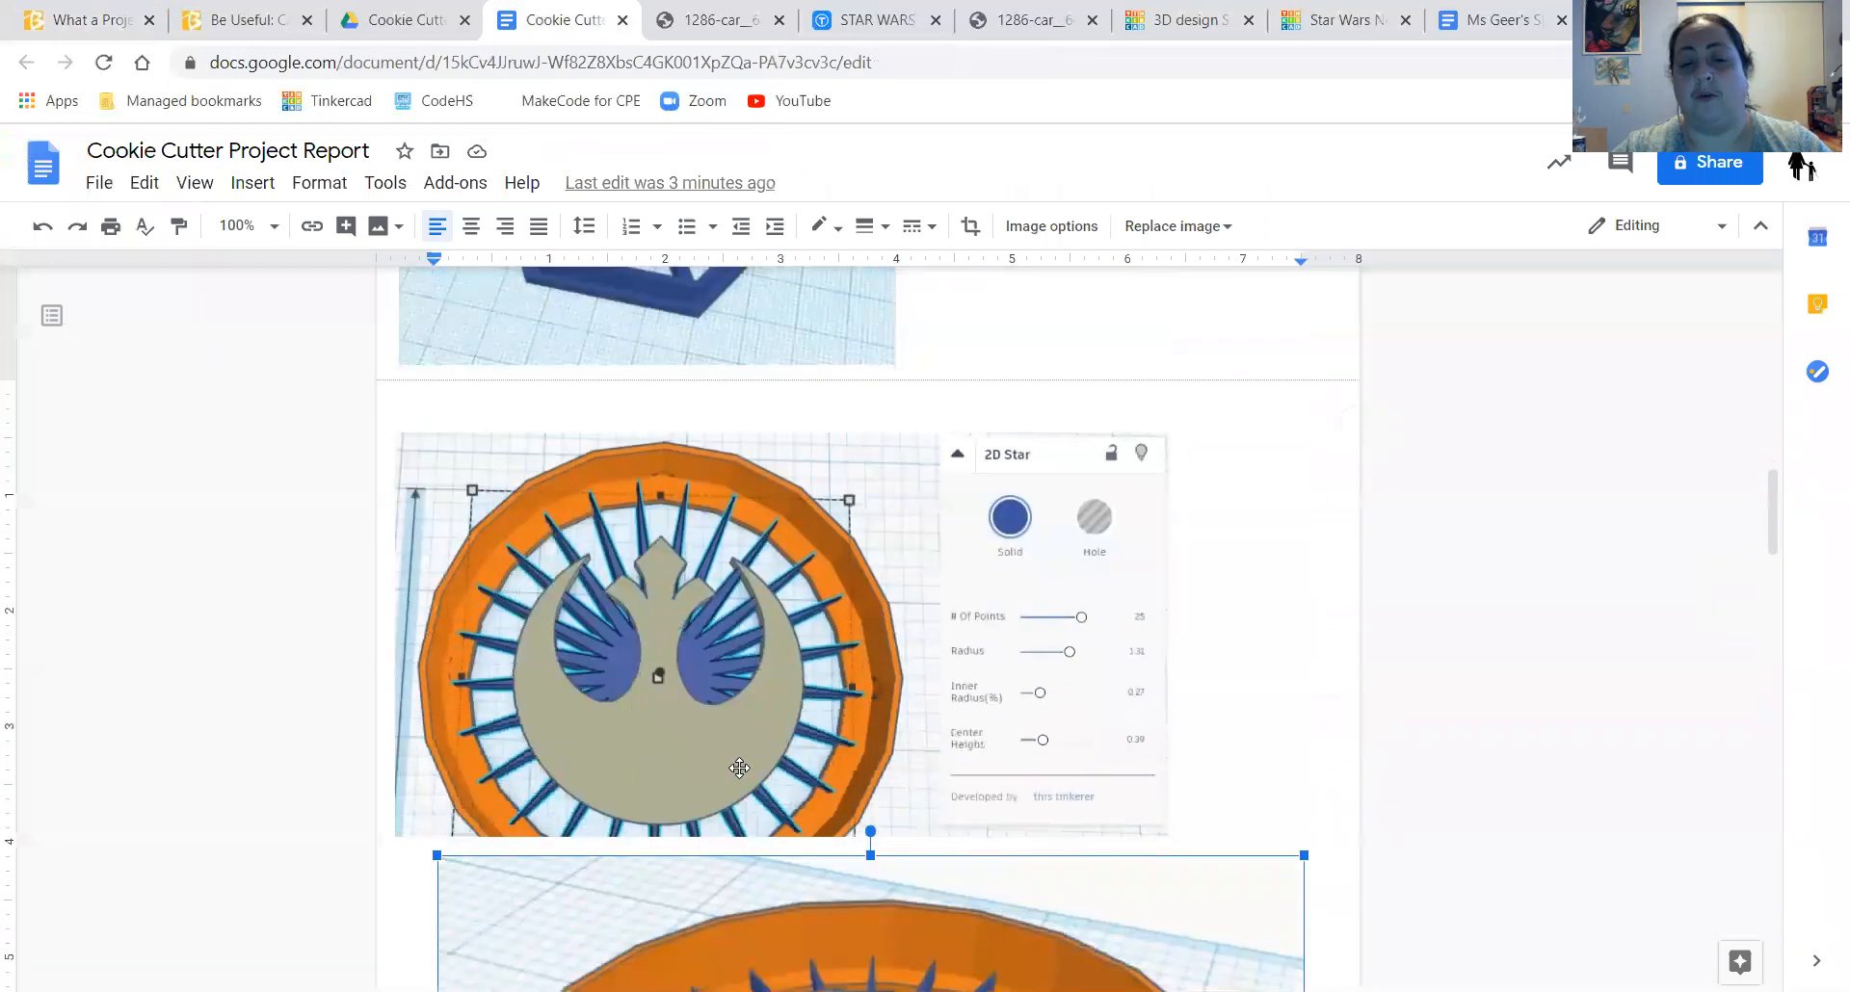
pyautogui.scroll(-1, 739, 768)
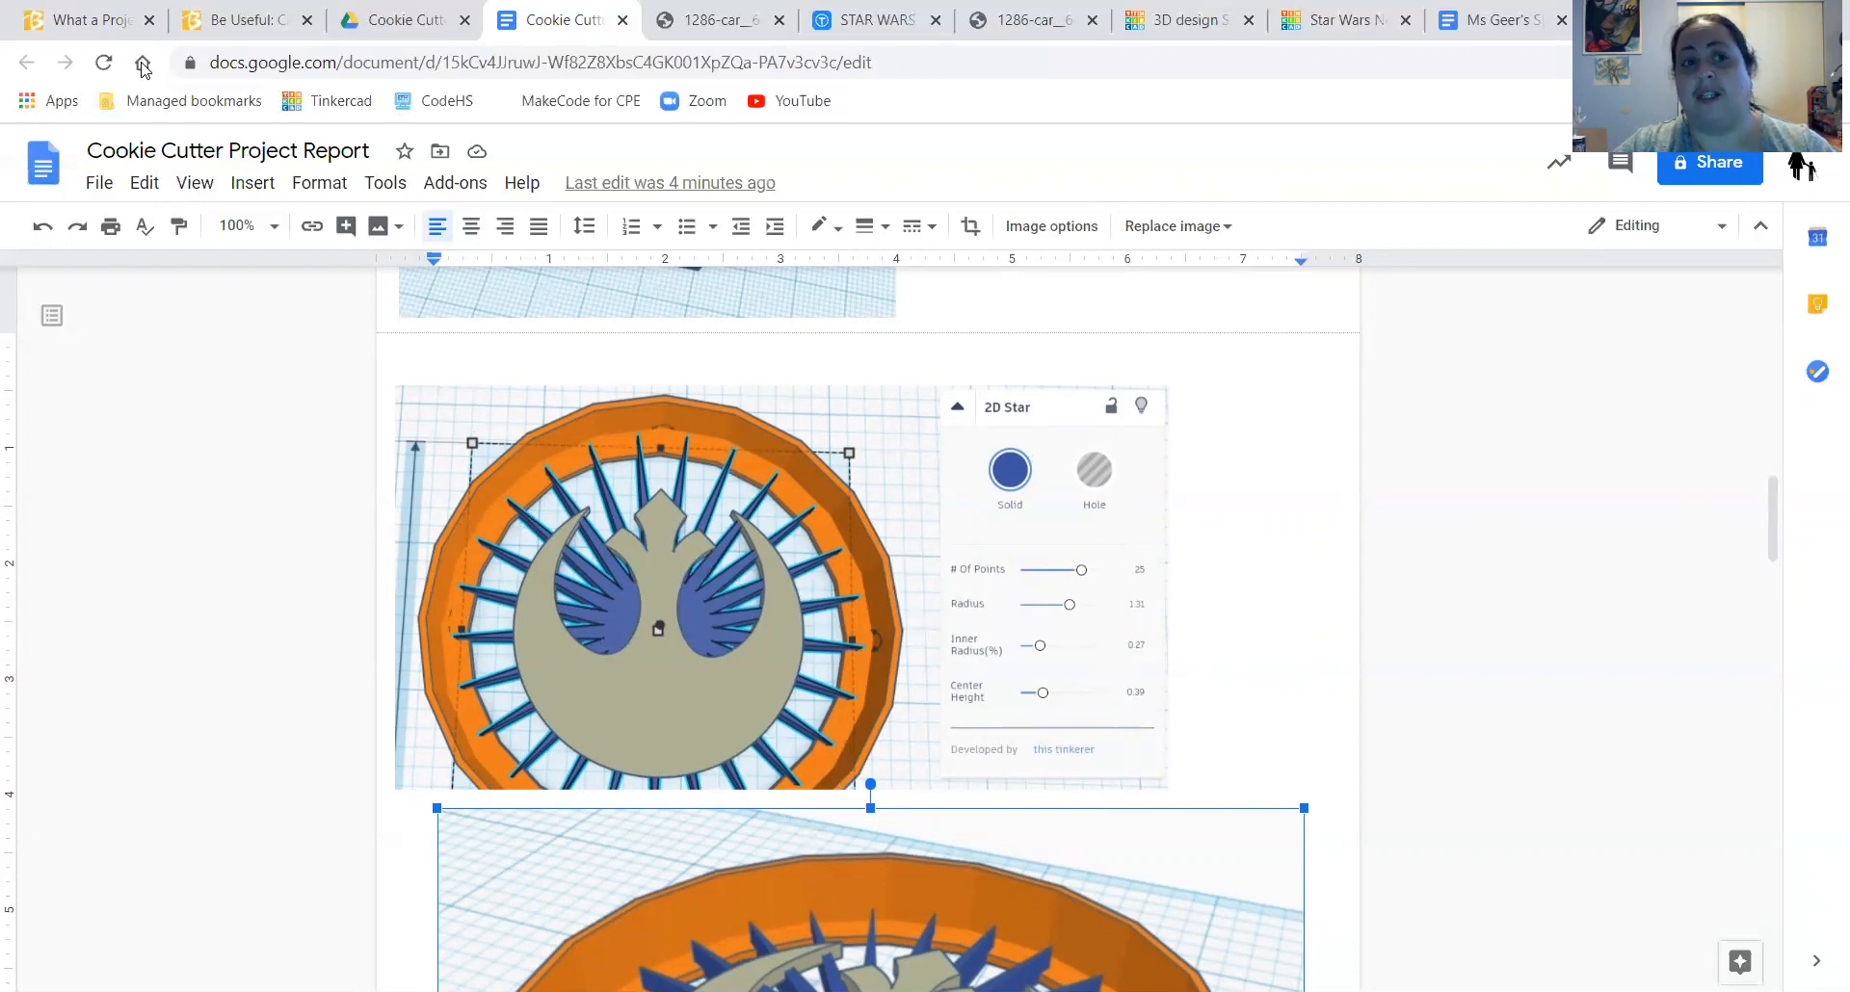
# - Return to the Canvas standards page and highlight the Context criterion "Explain machine choice and settings"
pyautogui.click(102, 32)
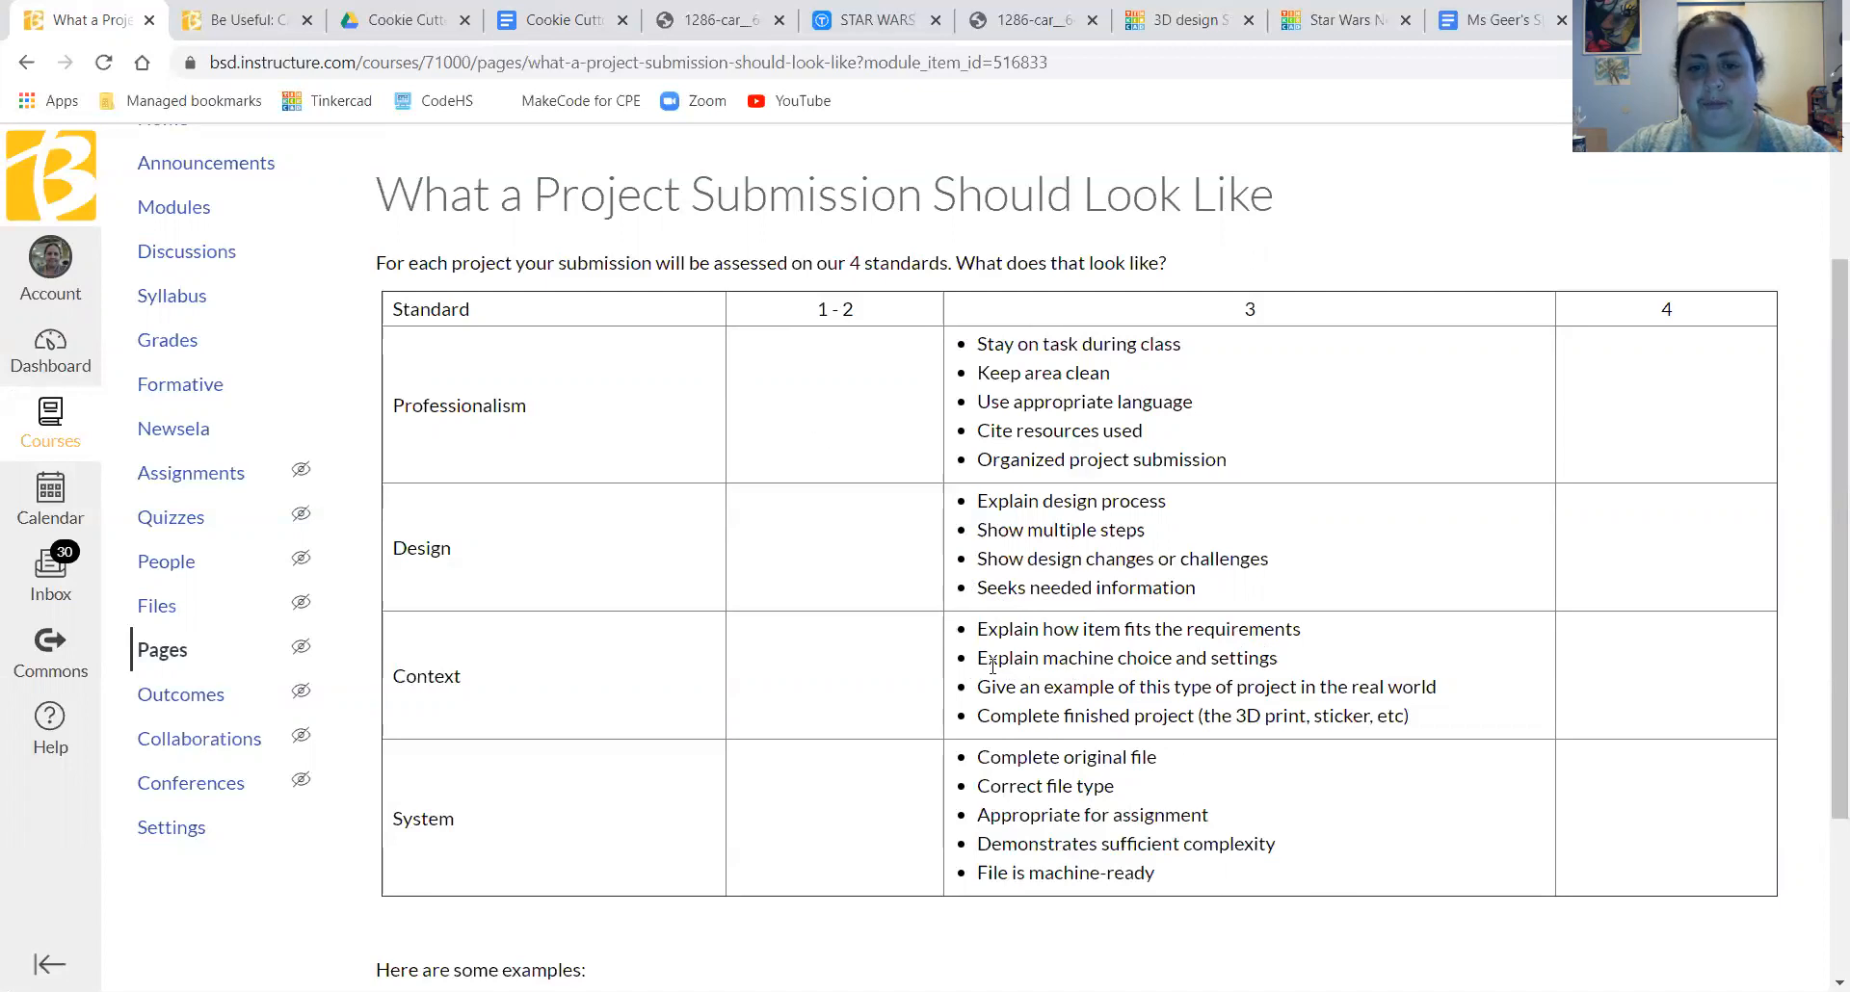
pyautogui.moveTo(988, 663); pyautogui.dragTo(1254, 659)
pyautogui.click(1255, 656)
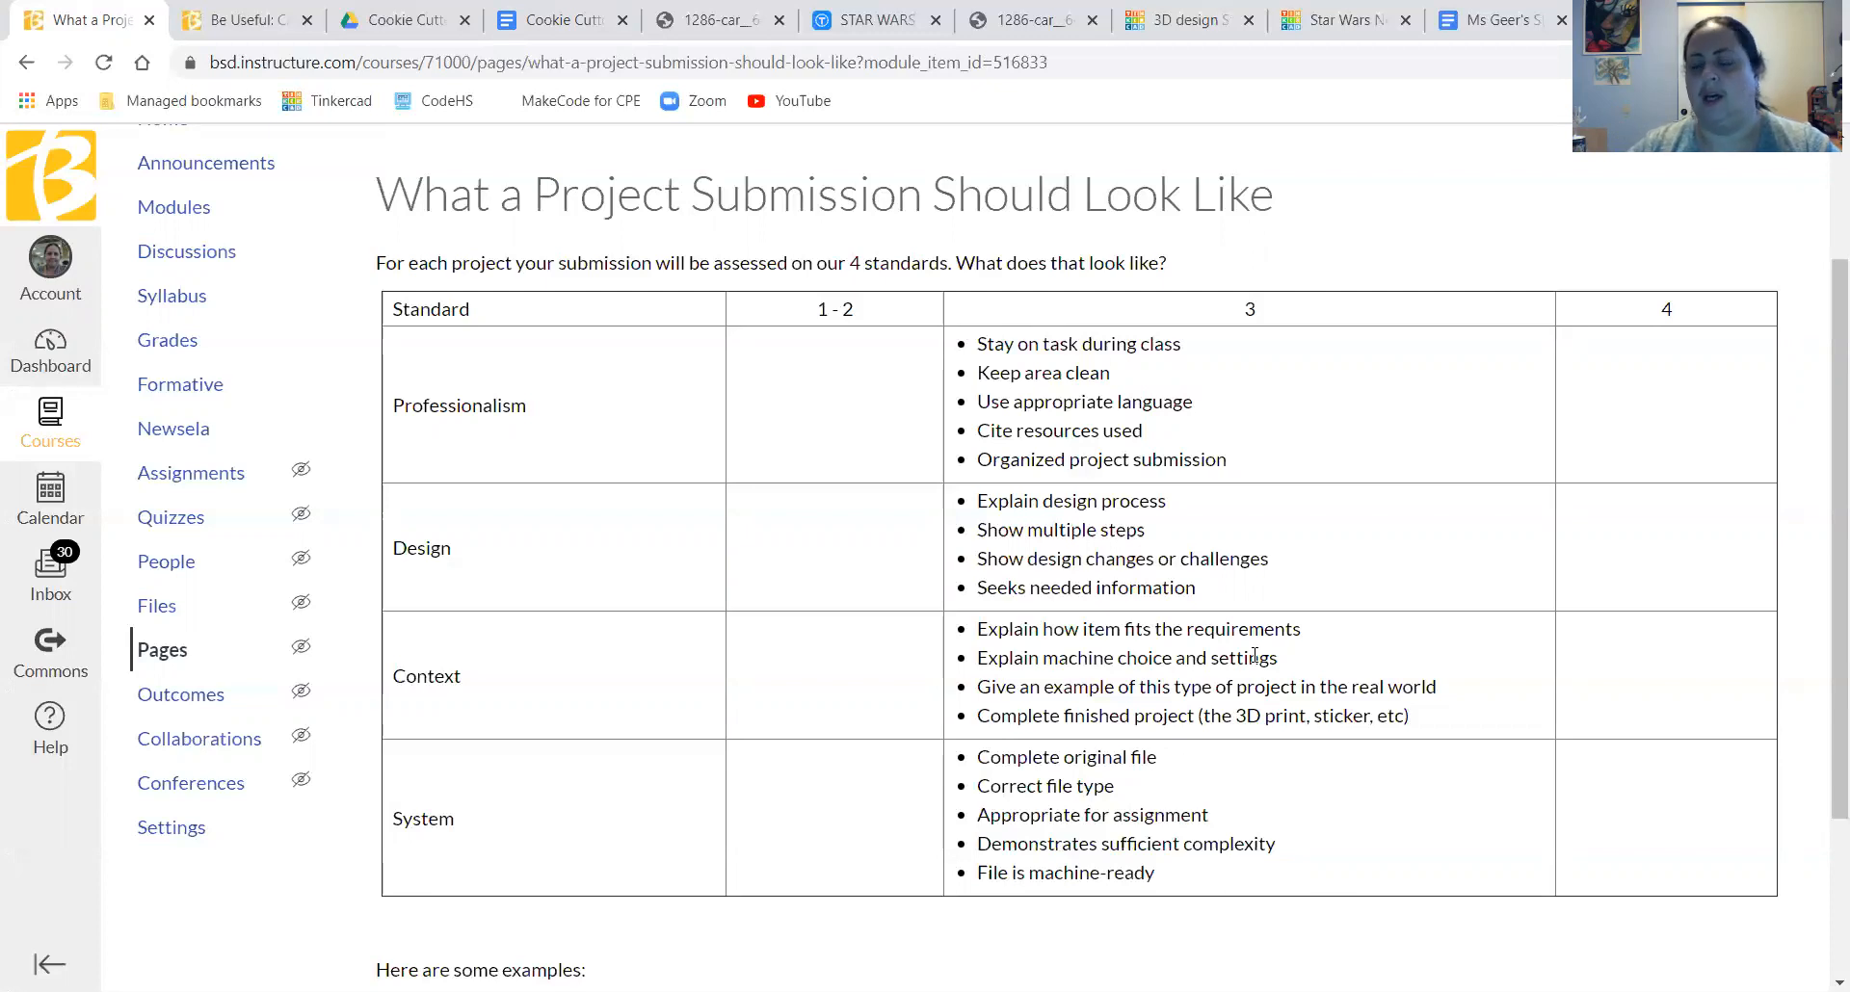
# - Go back to the report and highlight the sentence about setting up the workspace to match the 3D printer bed
pyautogui.click(525, 29)
pyautogui.scroll(10, 1070, 592)
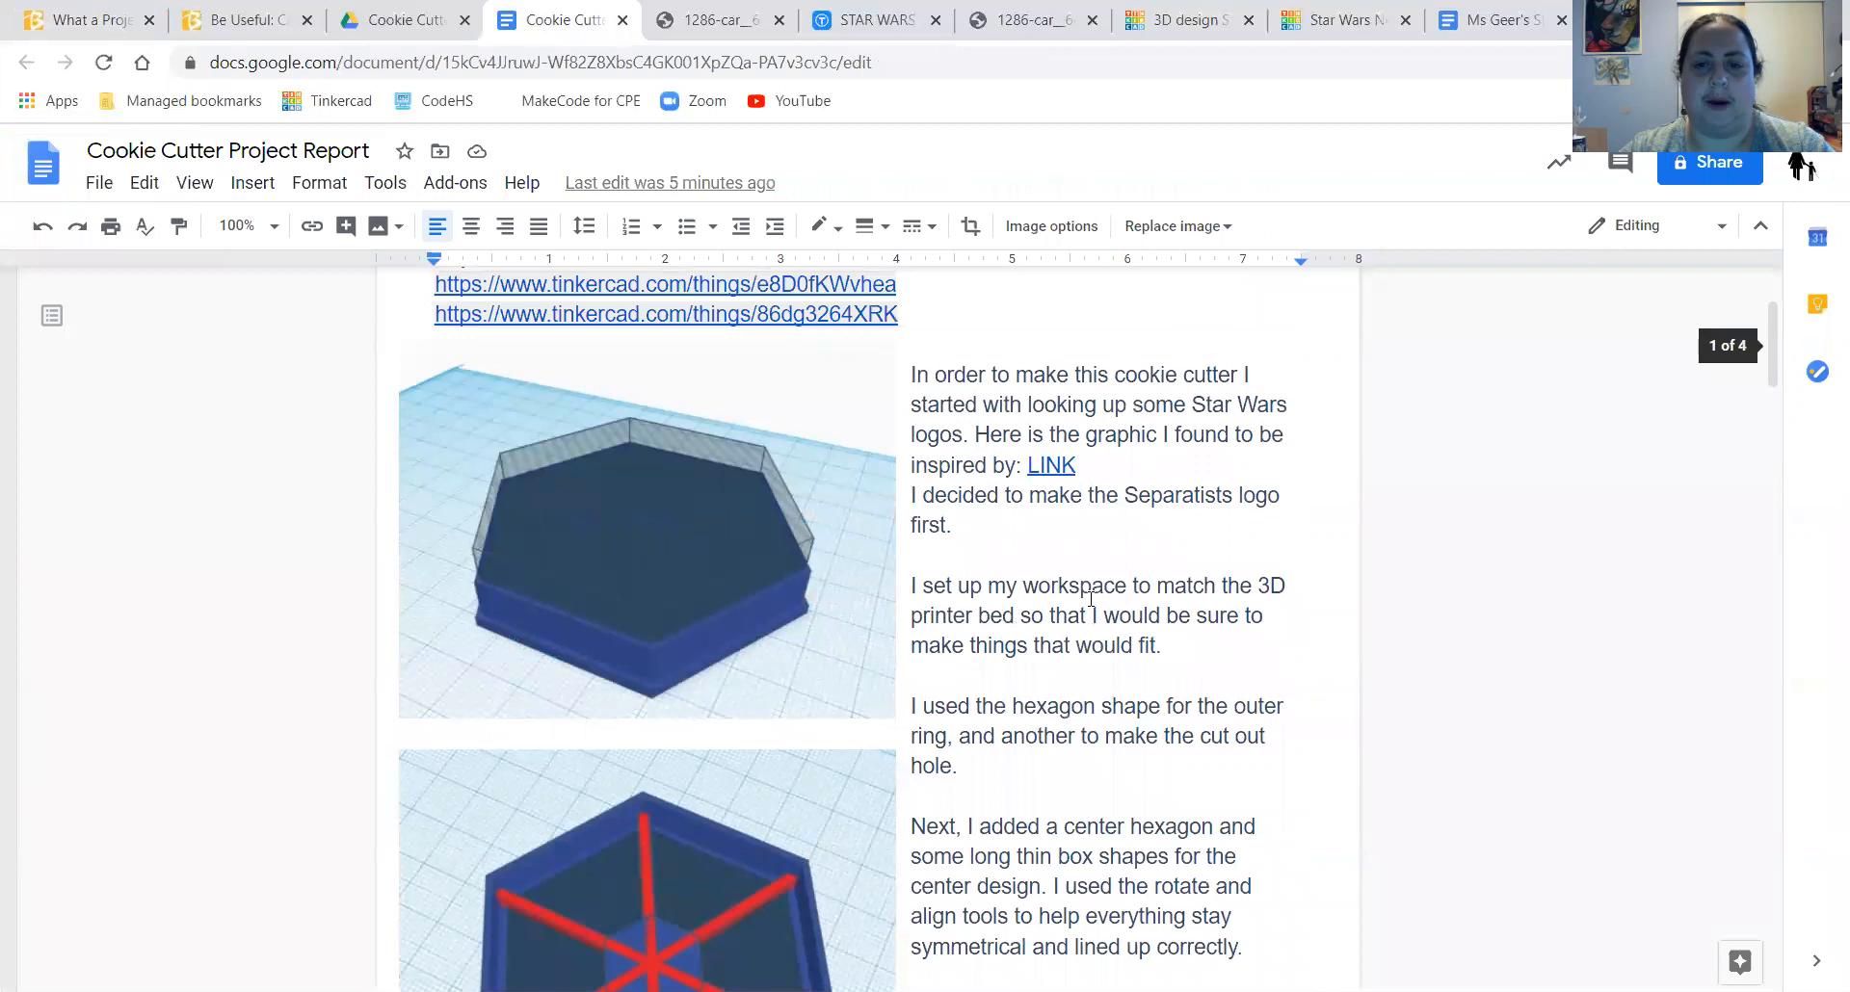
pyautogui.moveTo(960, 588); pyautogui.dragTo(1282, 612)
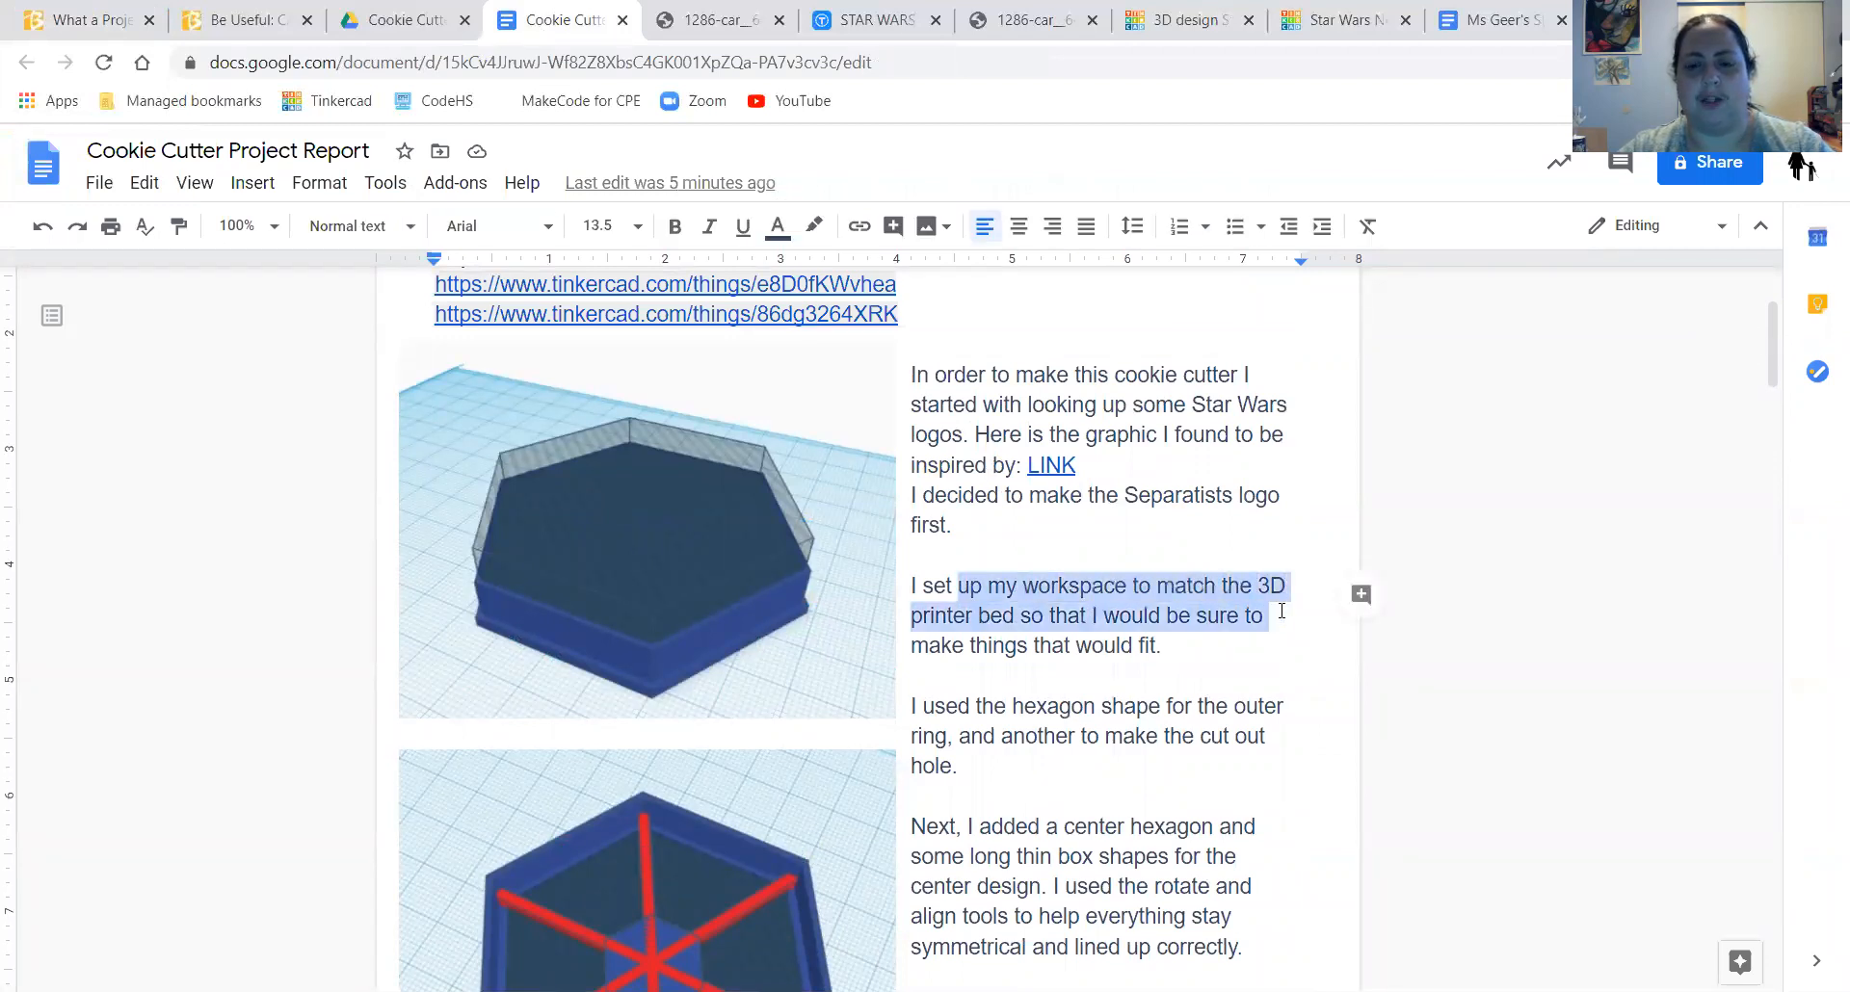
pyautogui.click(1161, 665)
# - After the reinforcement ring sentence, add "Because it is flat on the bottom and will need to support, this is the correct orientation."
pyautogui.scroll(-5, 1136, 655)
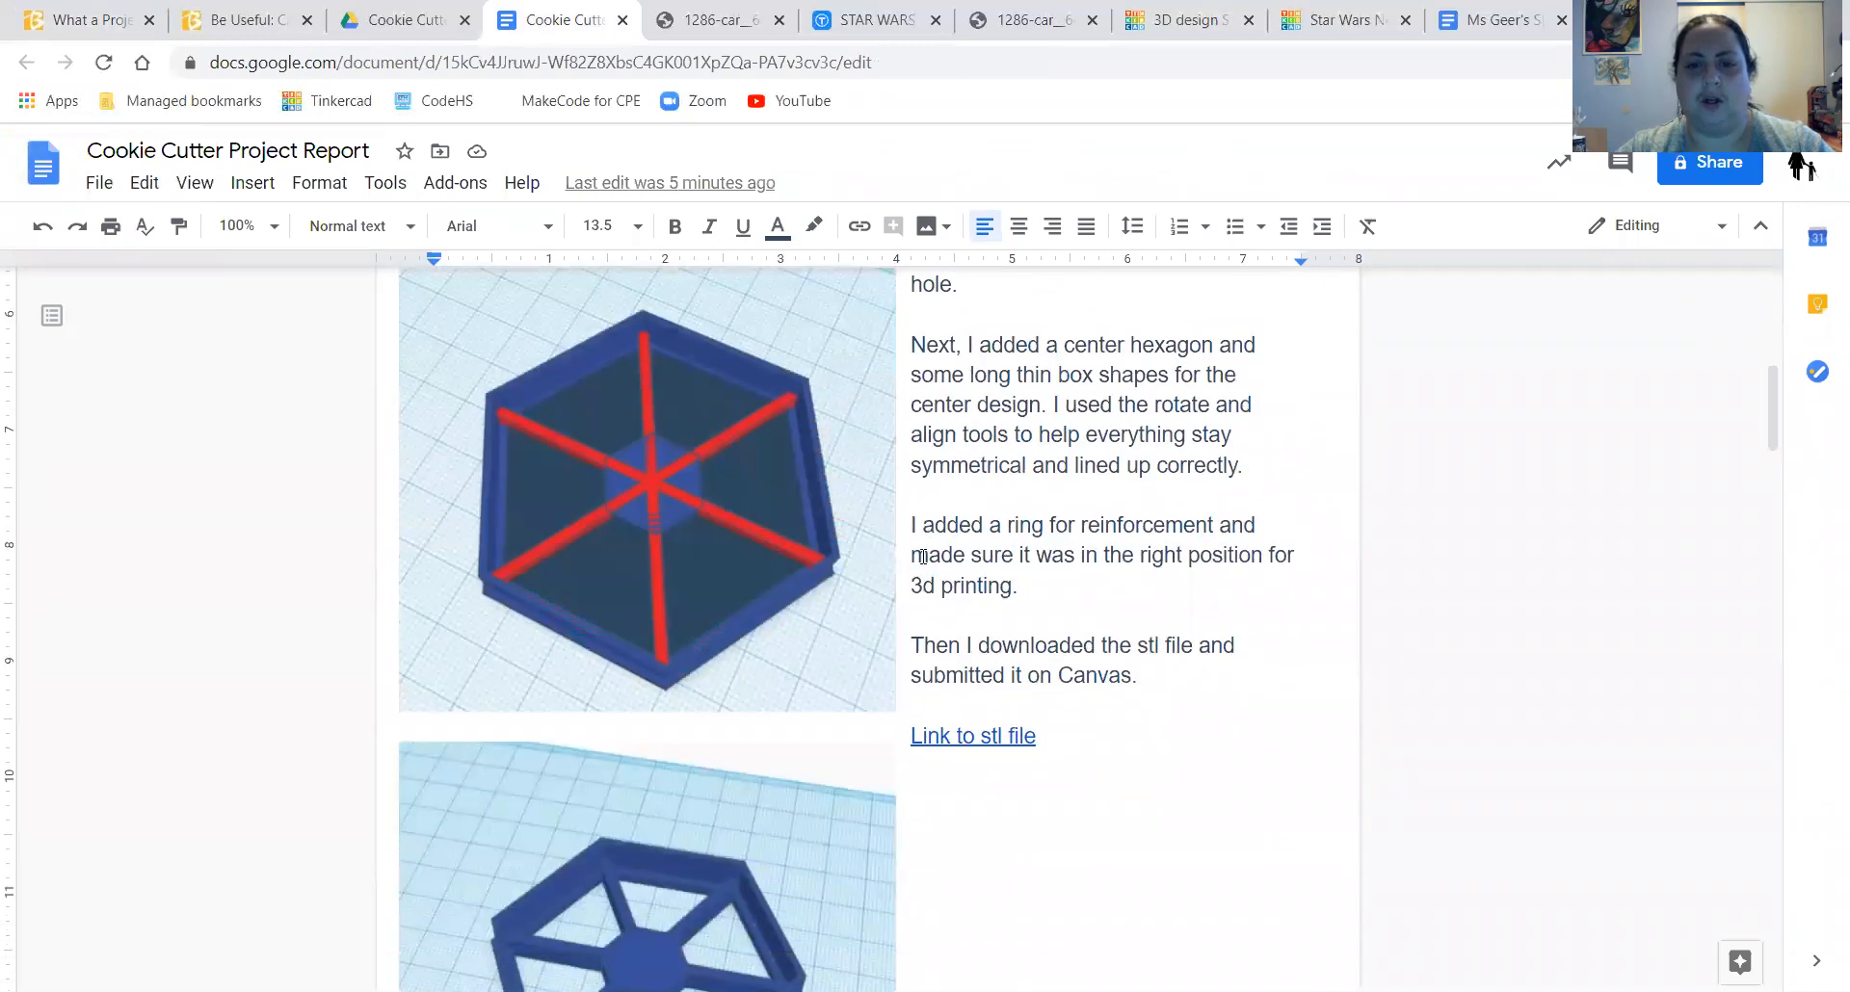
pyautogui.moveTo(1029, 547); pyautogui.dragTo(1216, 605)
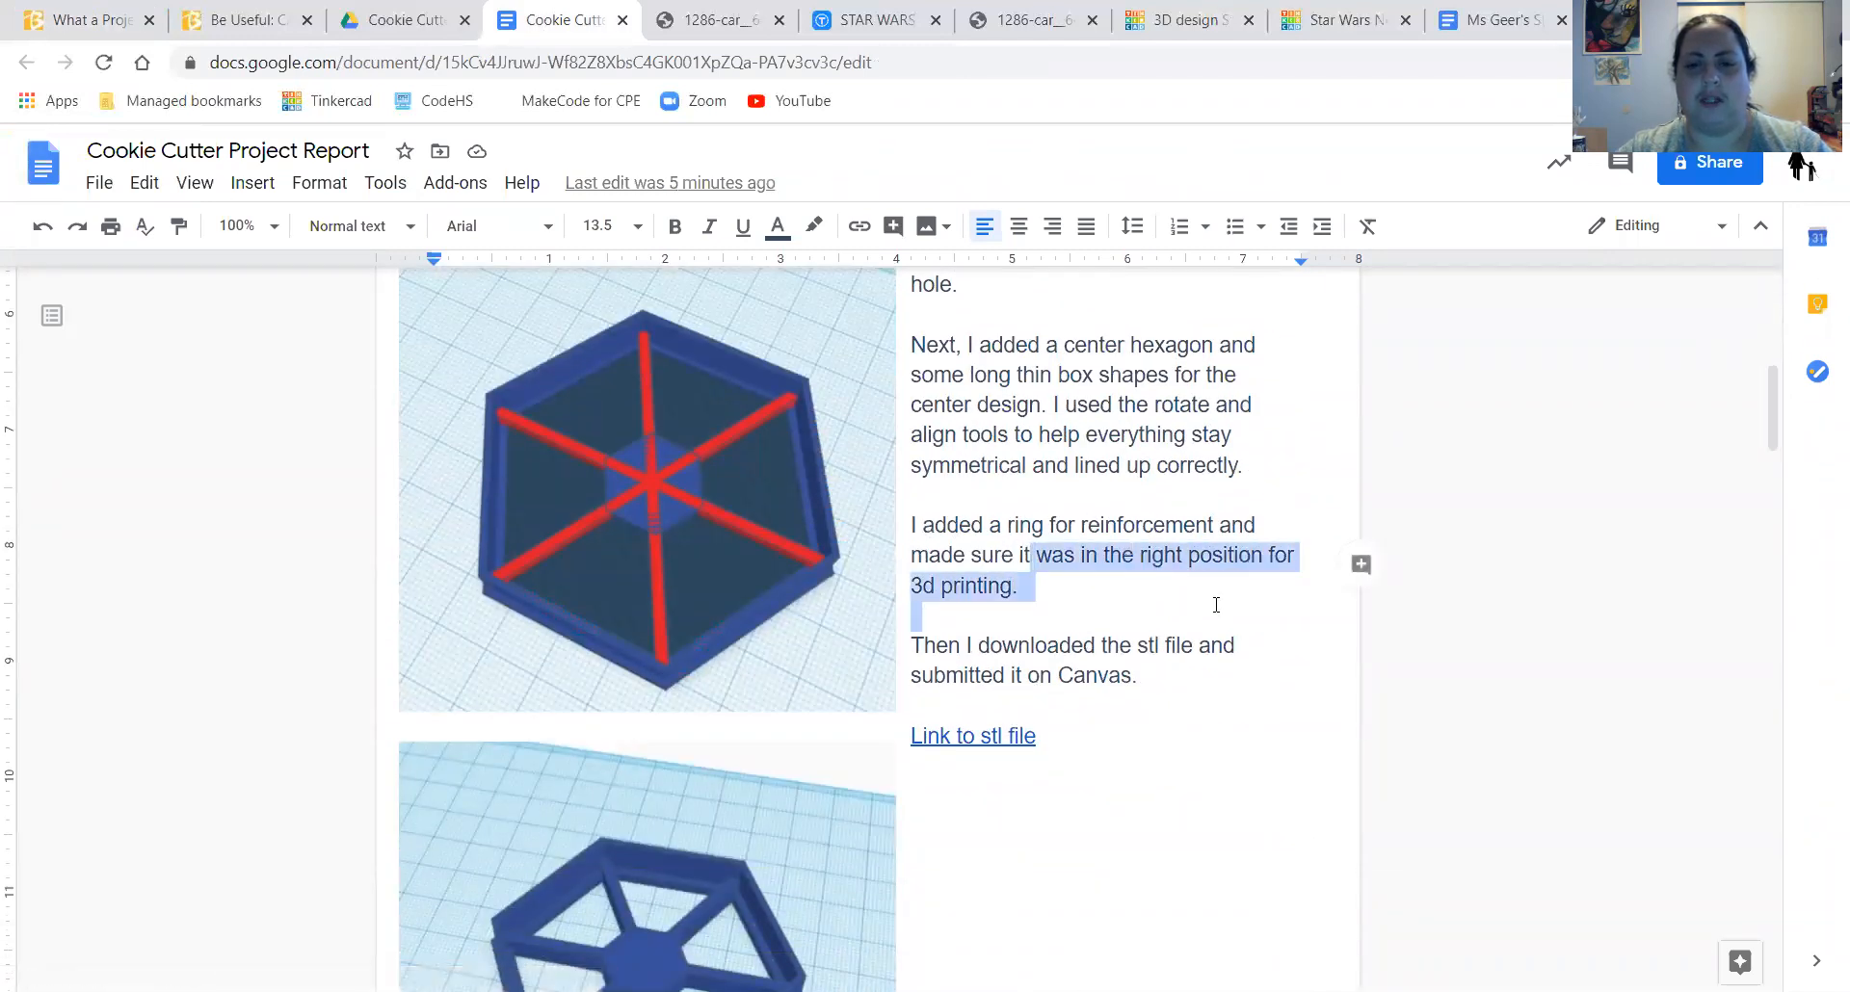
pyautogui.click(1029, 588)
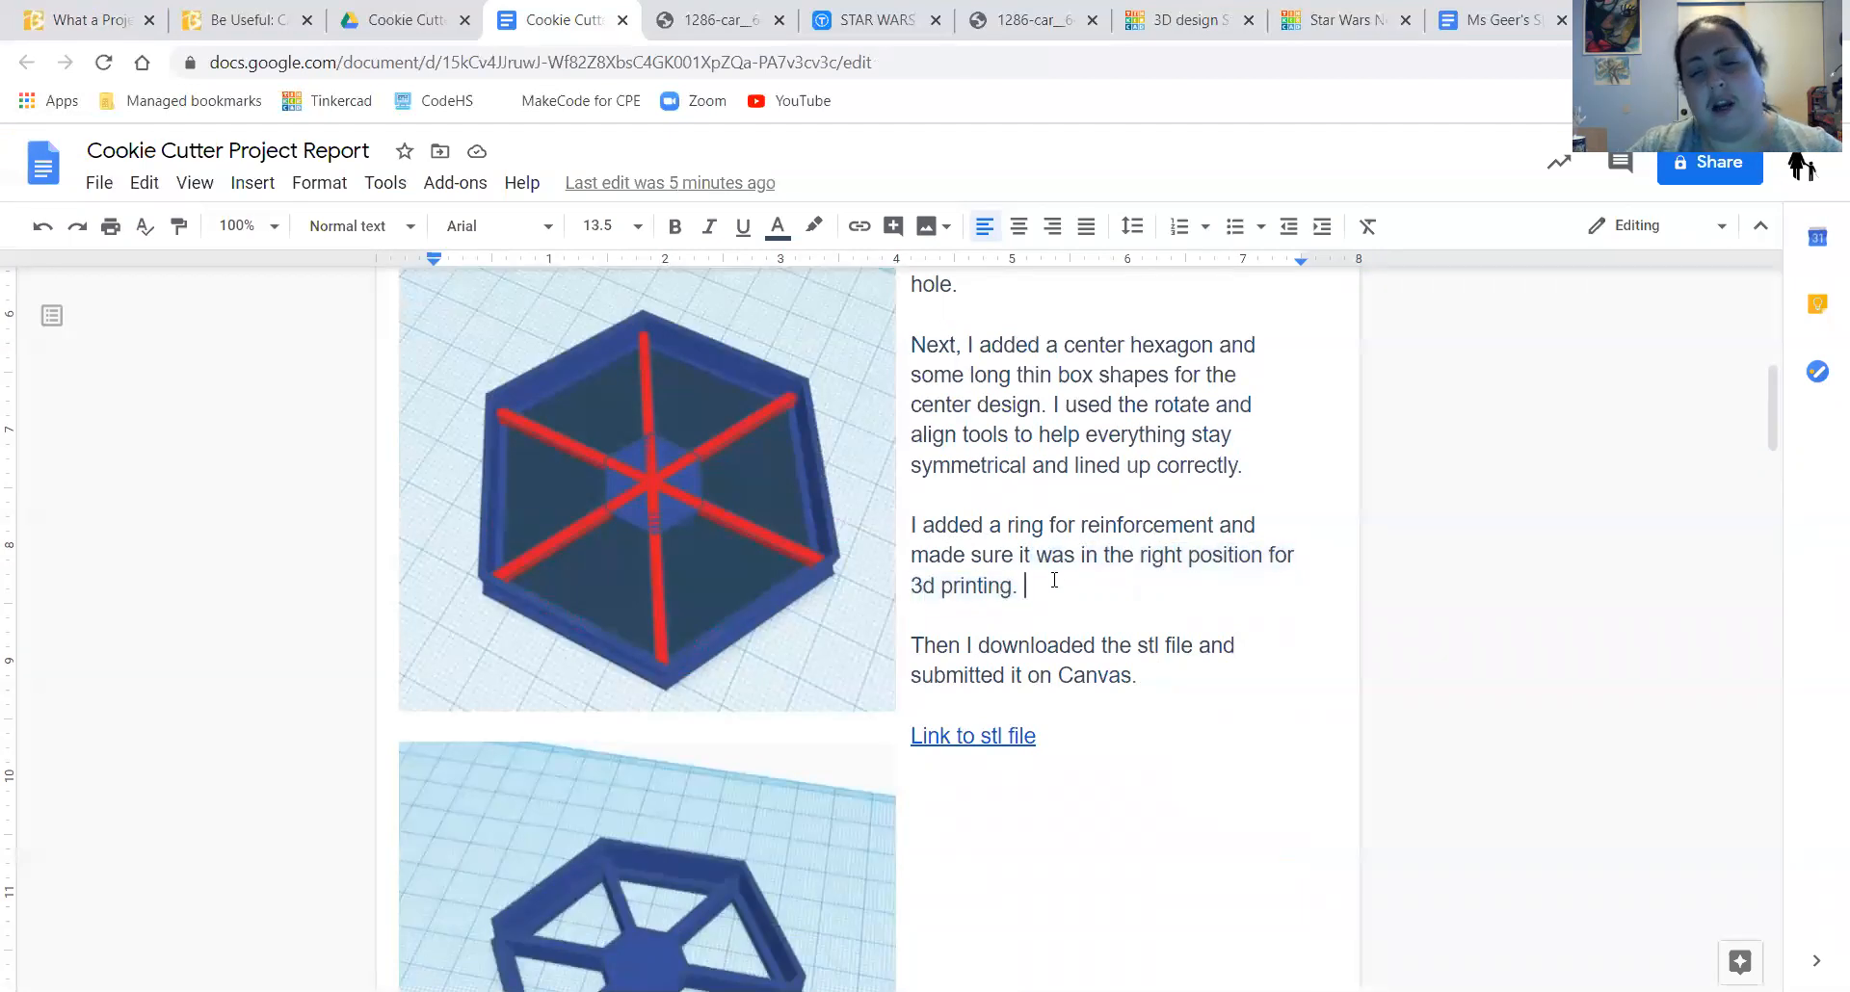
pyautogui.write('Because it is flat on the bott')
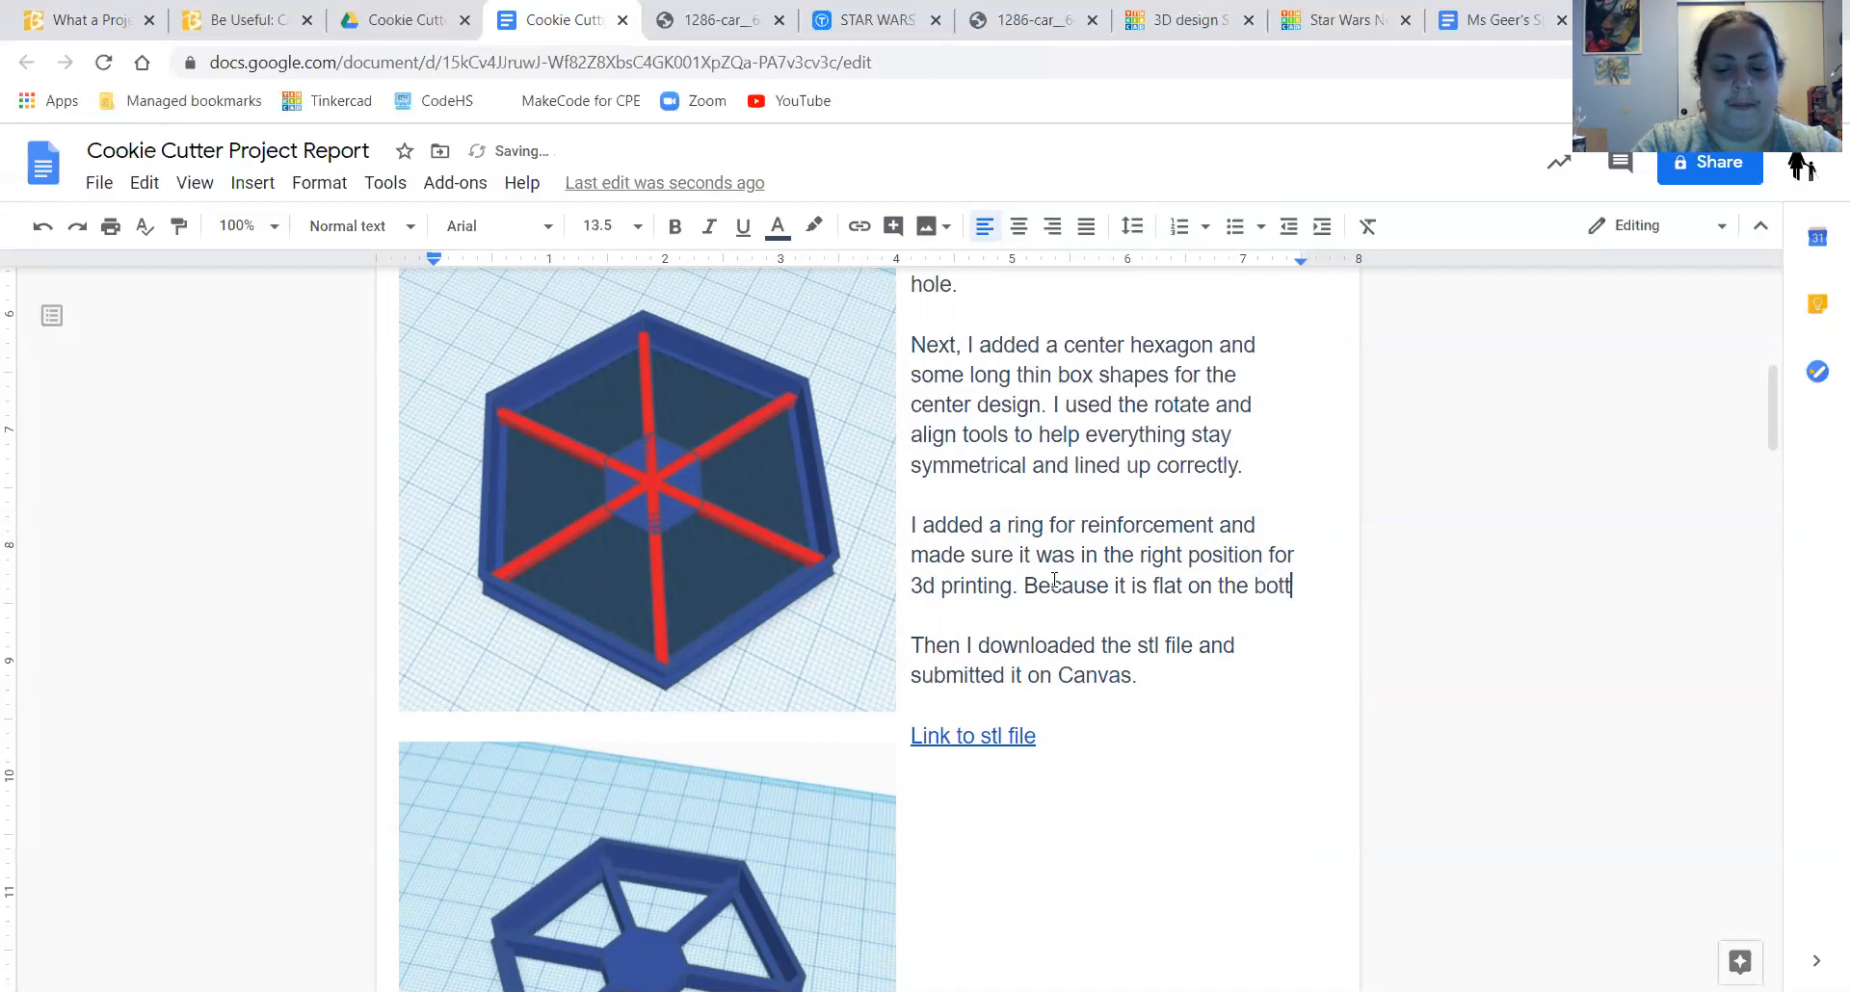
pyautogui.write('om and will need t')
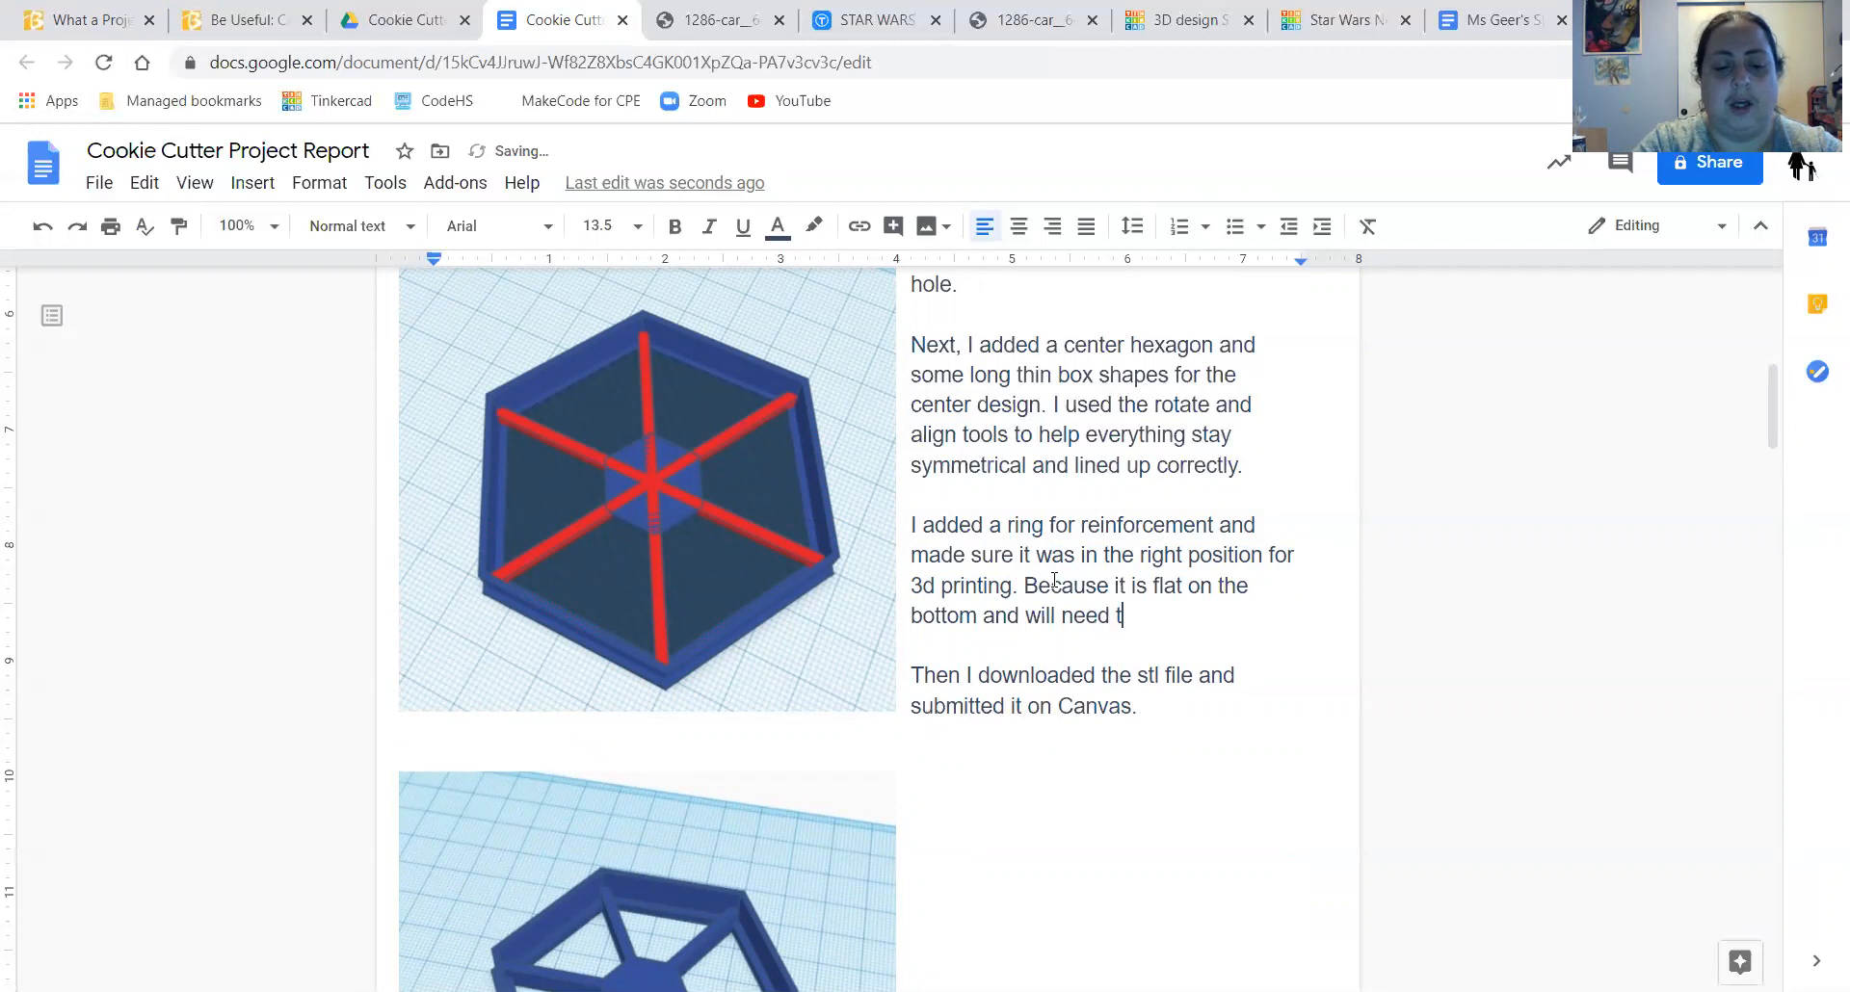
pyautogui.write('o support, this is ')
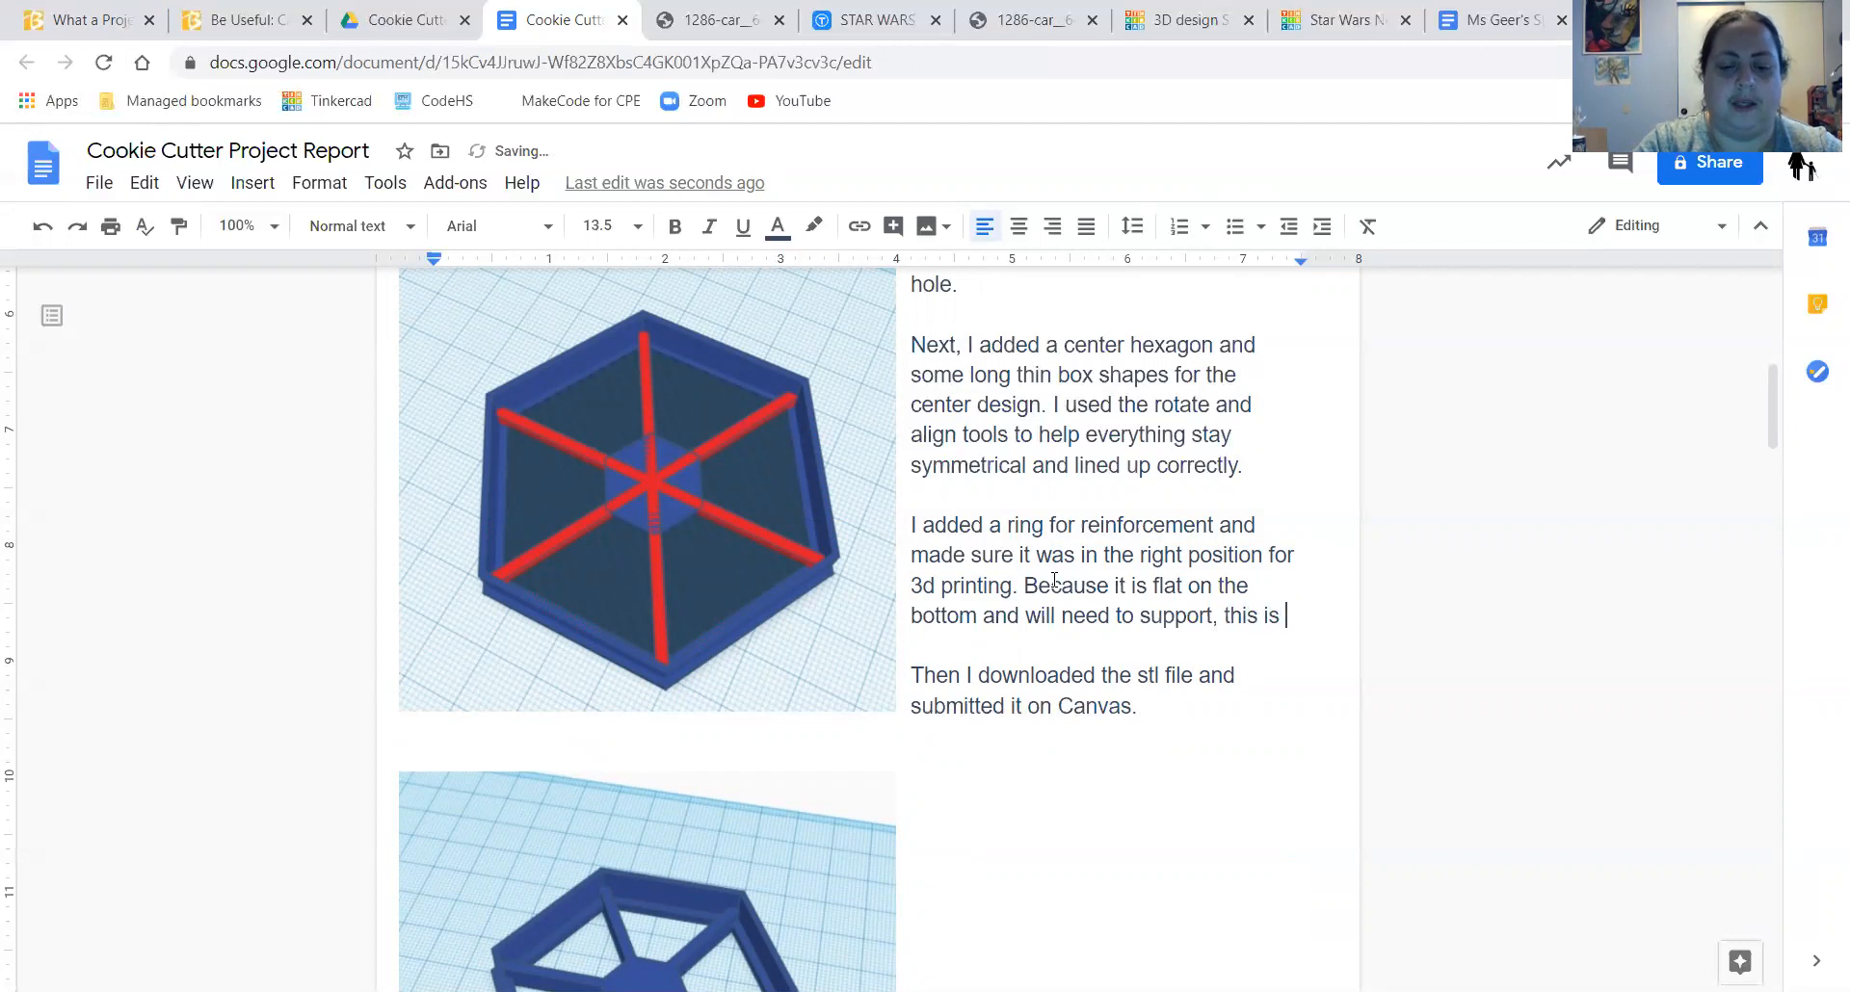
pyautogui.write('the cor')
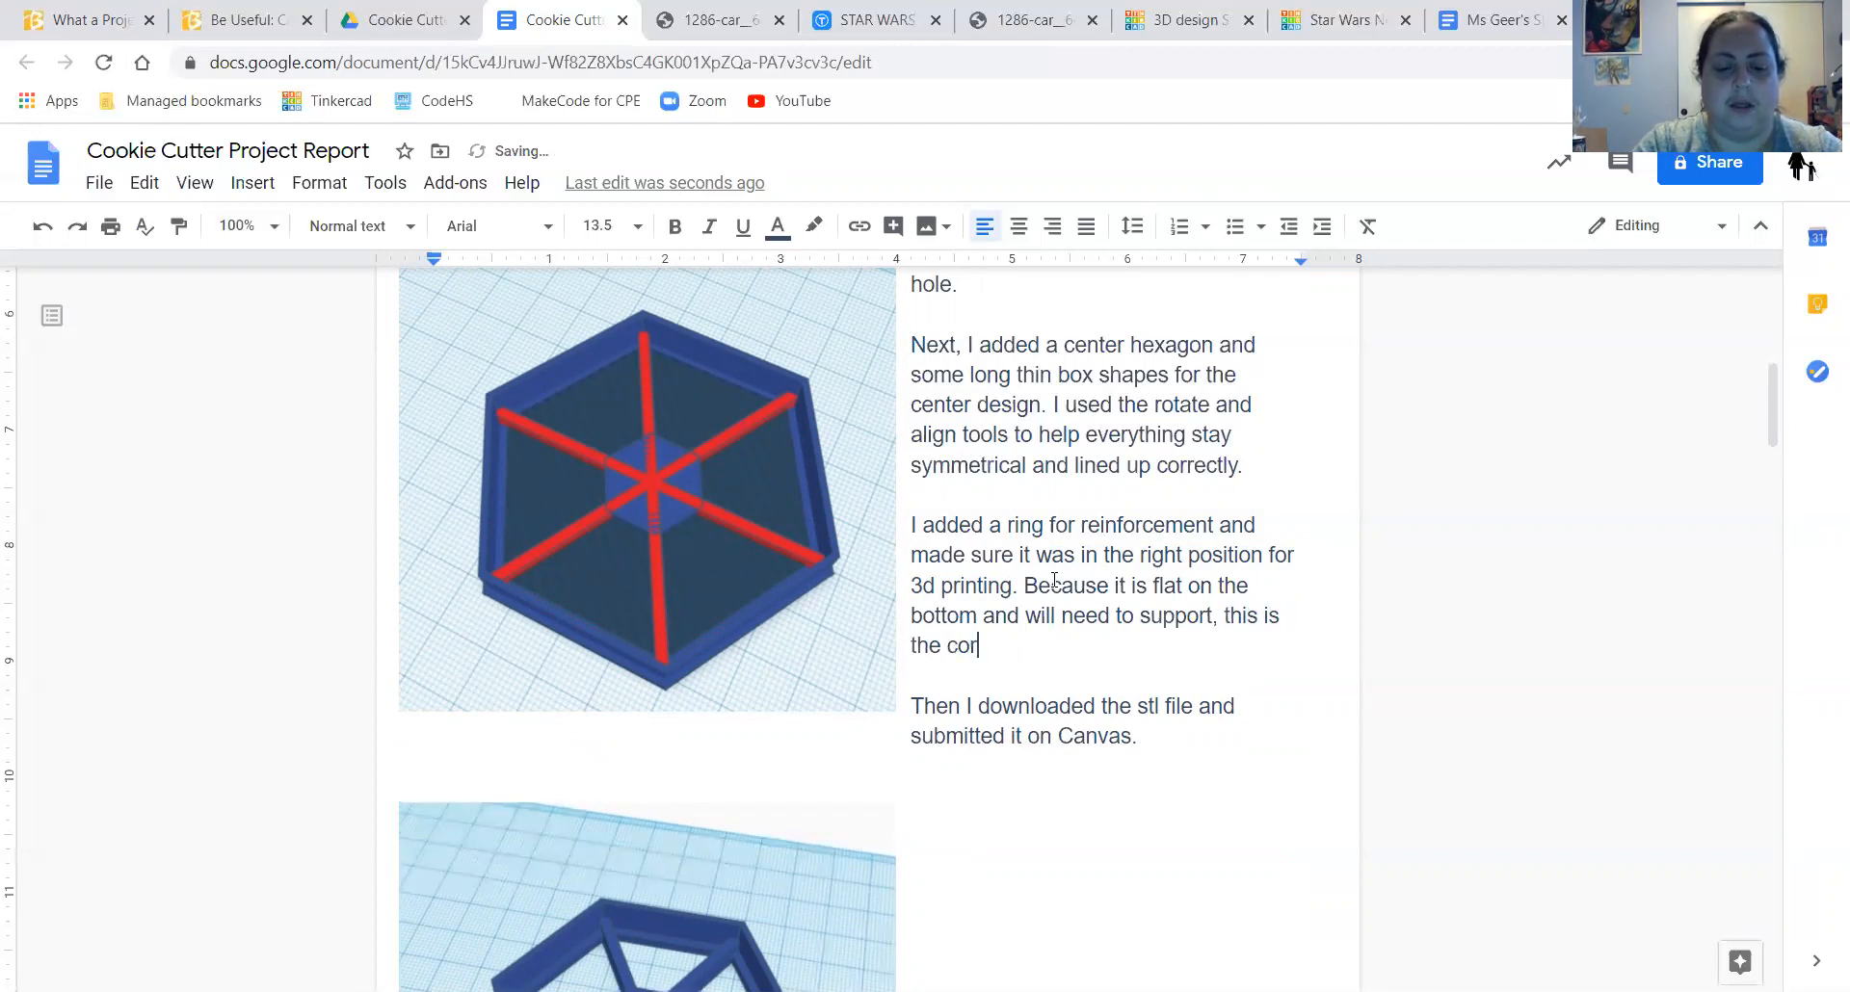
pyautogui.write('rect ori')
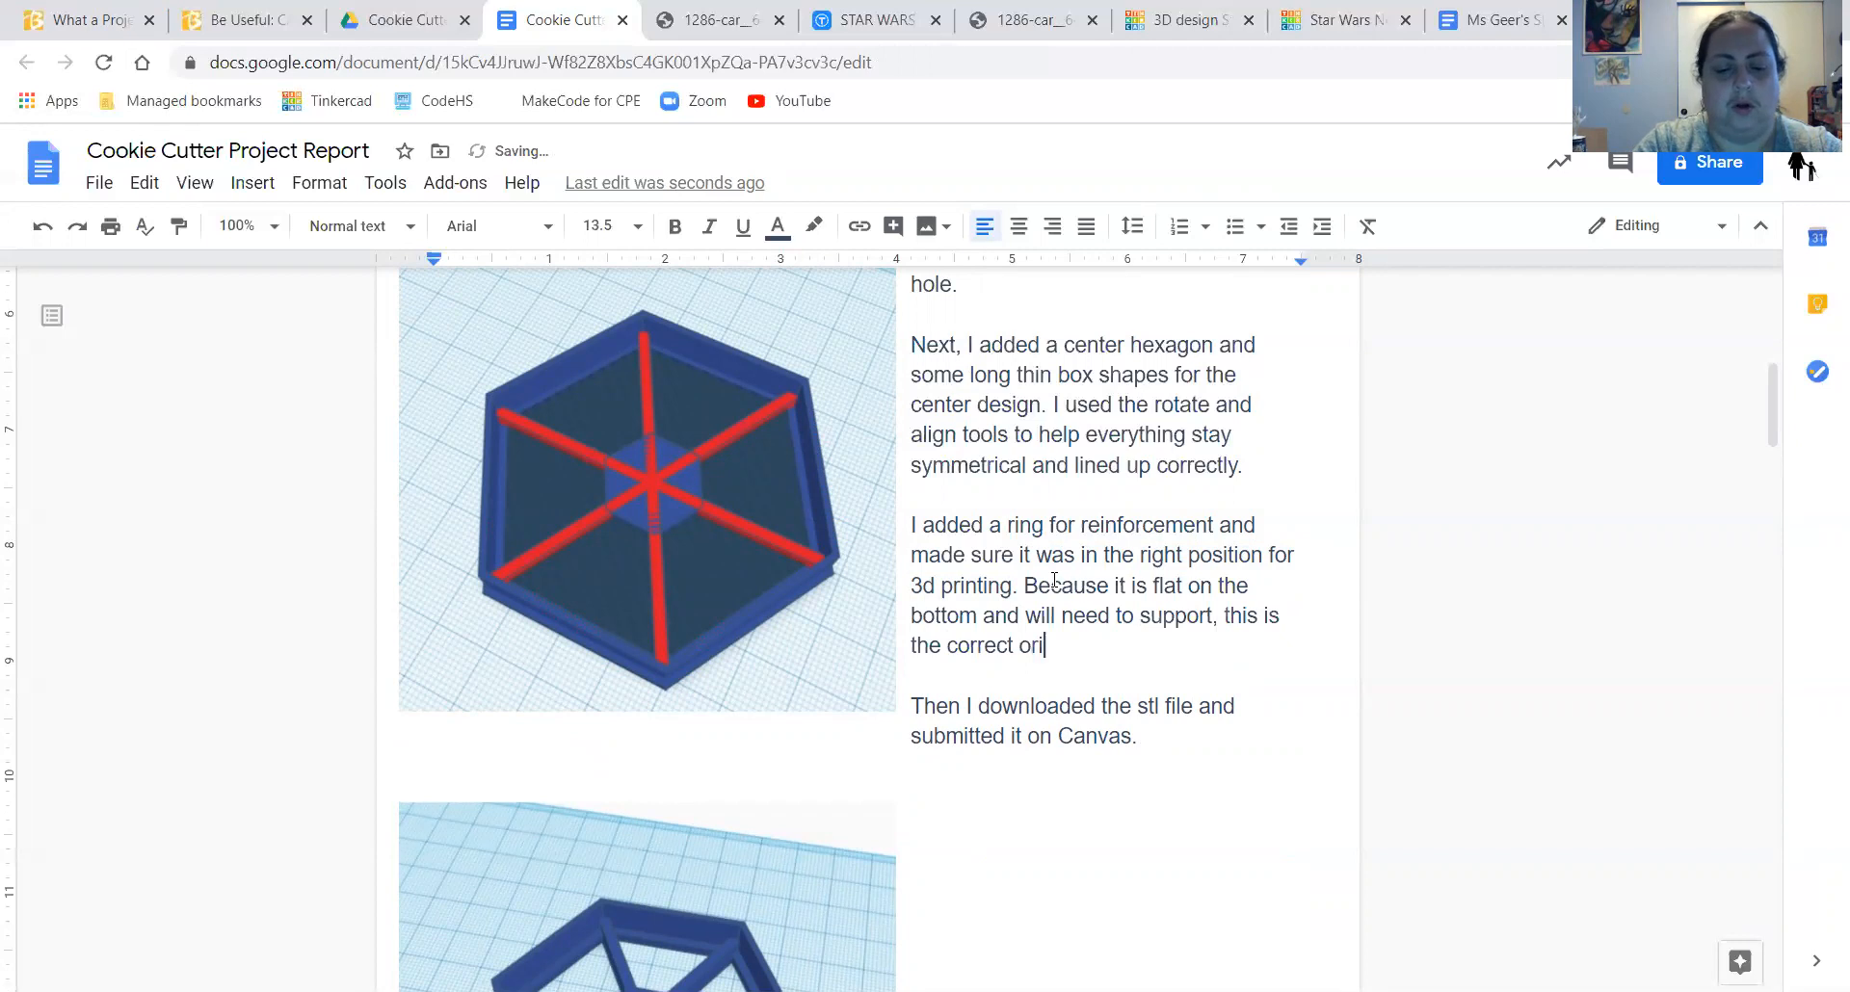
pyautogui.write('entation.')
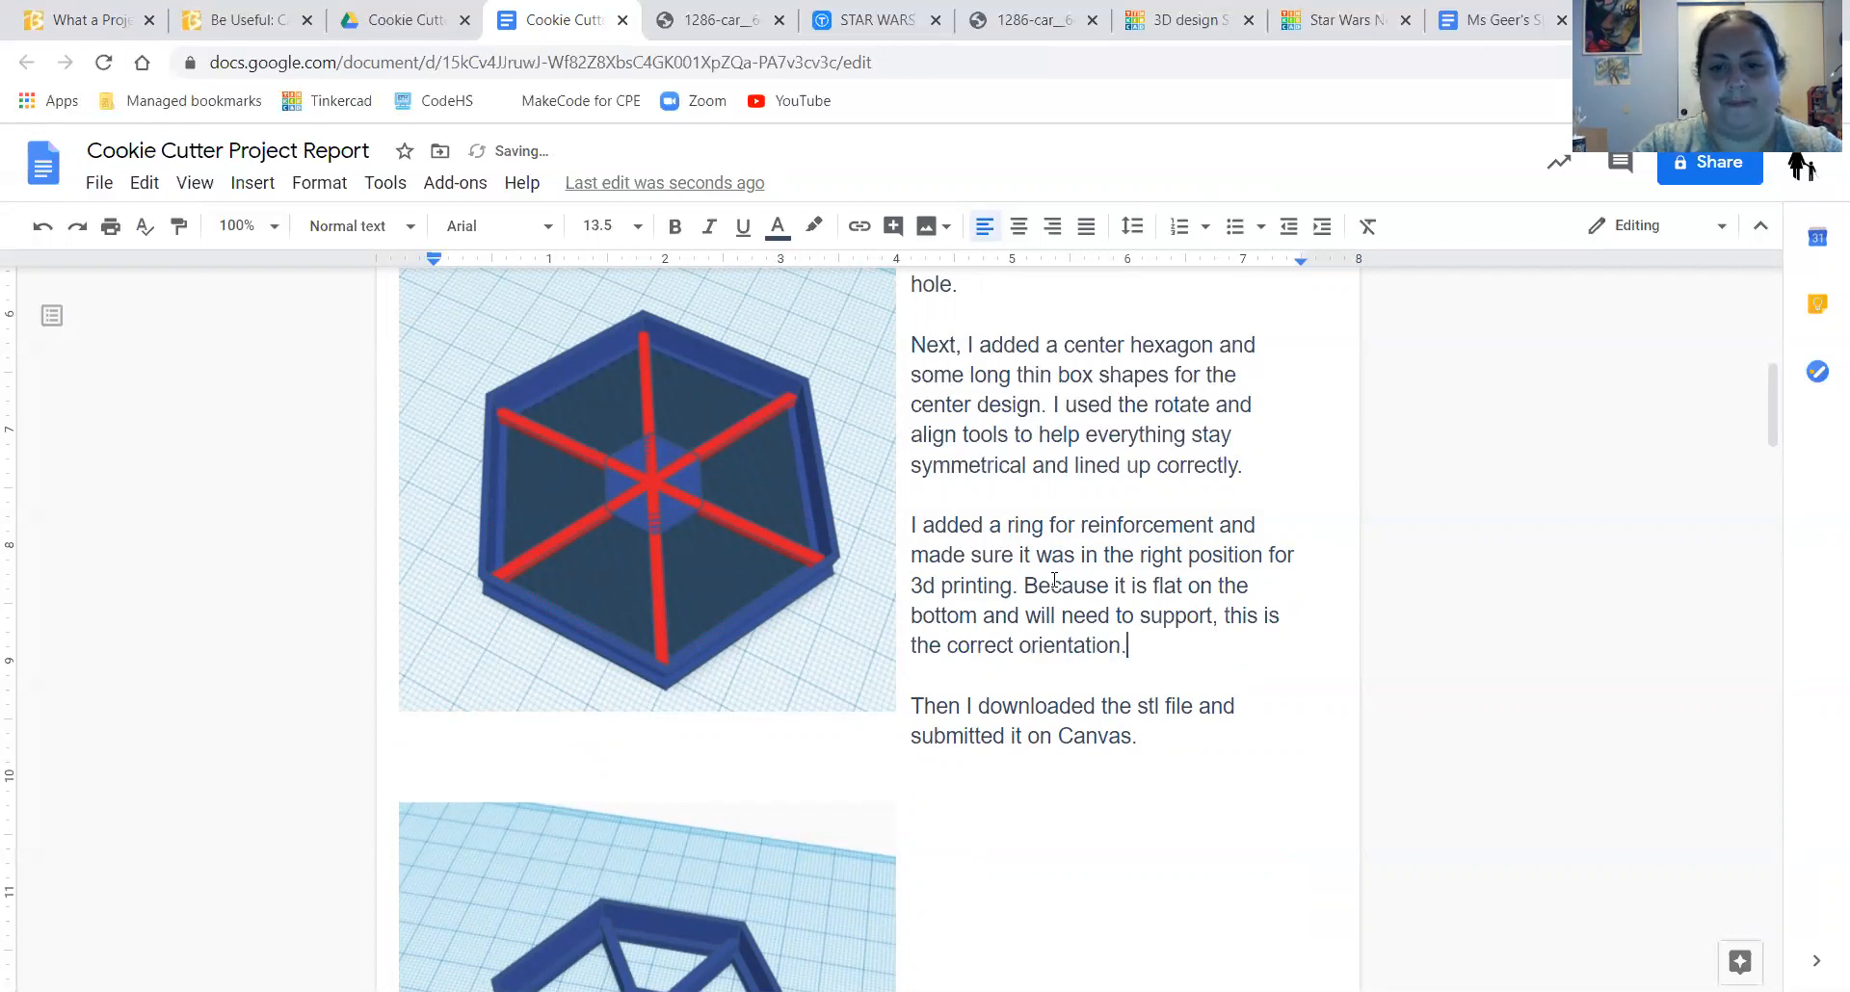
# - Move the finished hexagon cutter image up to just below the image with the red bars
pyautogui.click(711, 844)
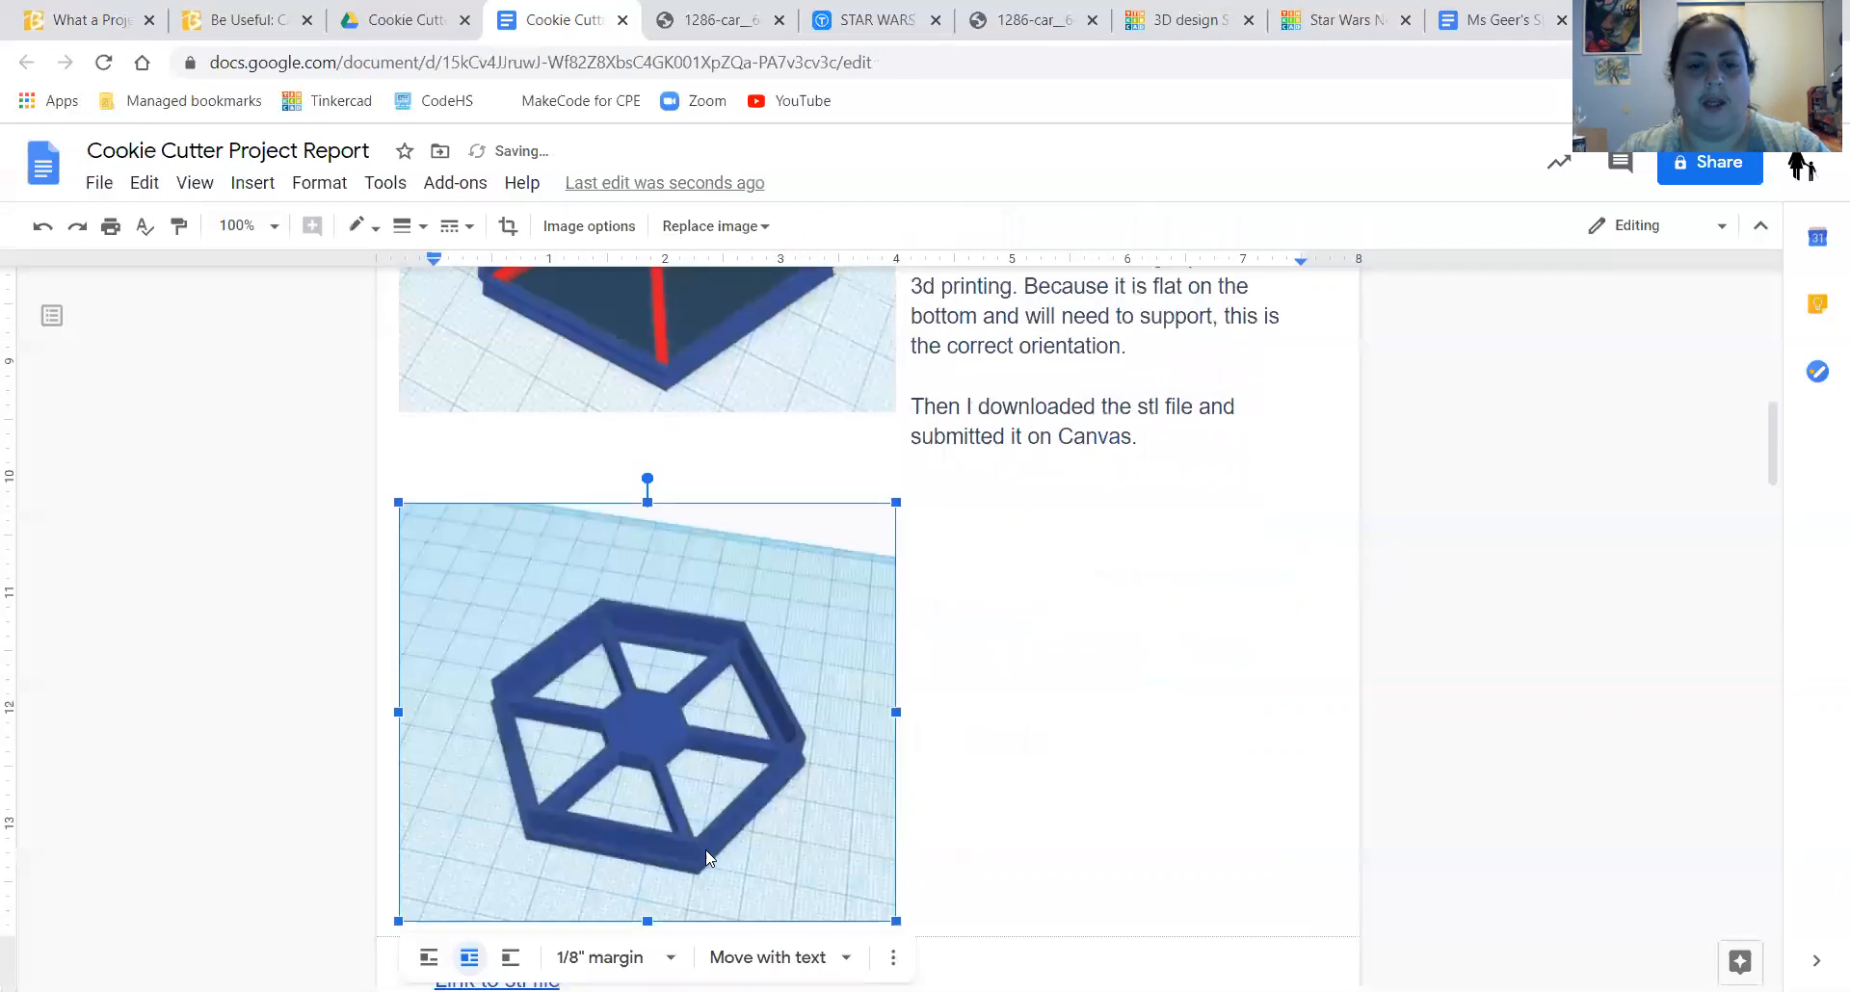
pyautogui.moveTo(681, 725); pyautogui.dragTo(686, 665)
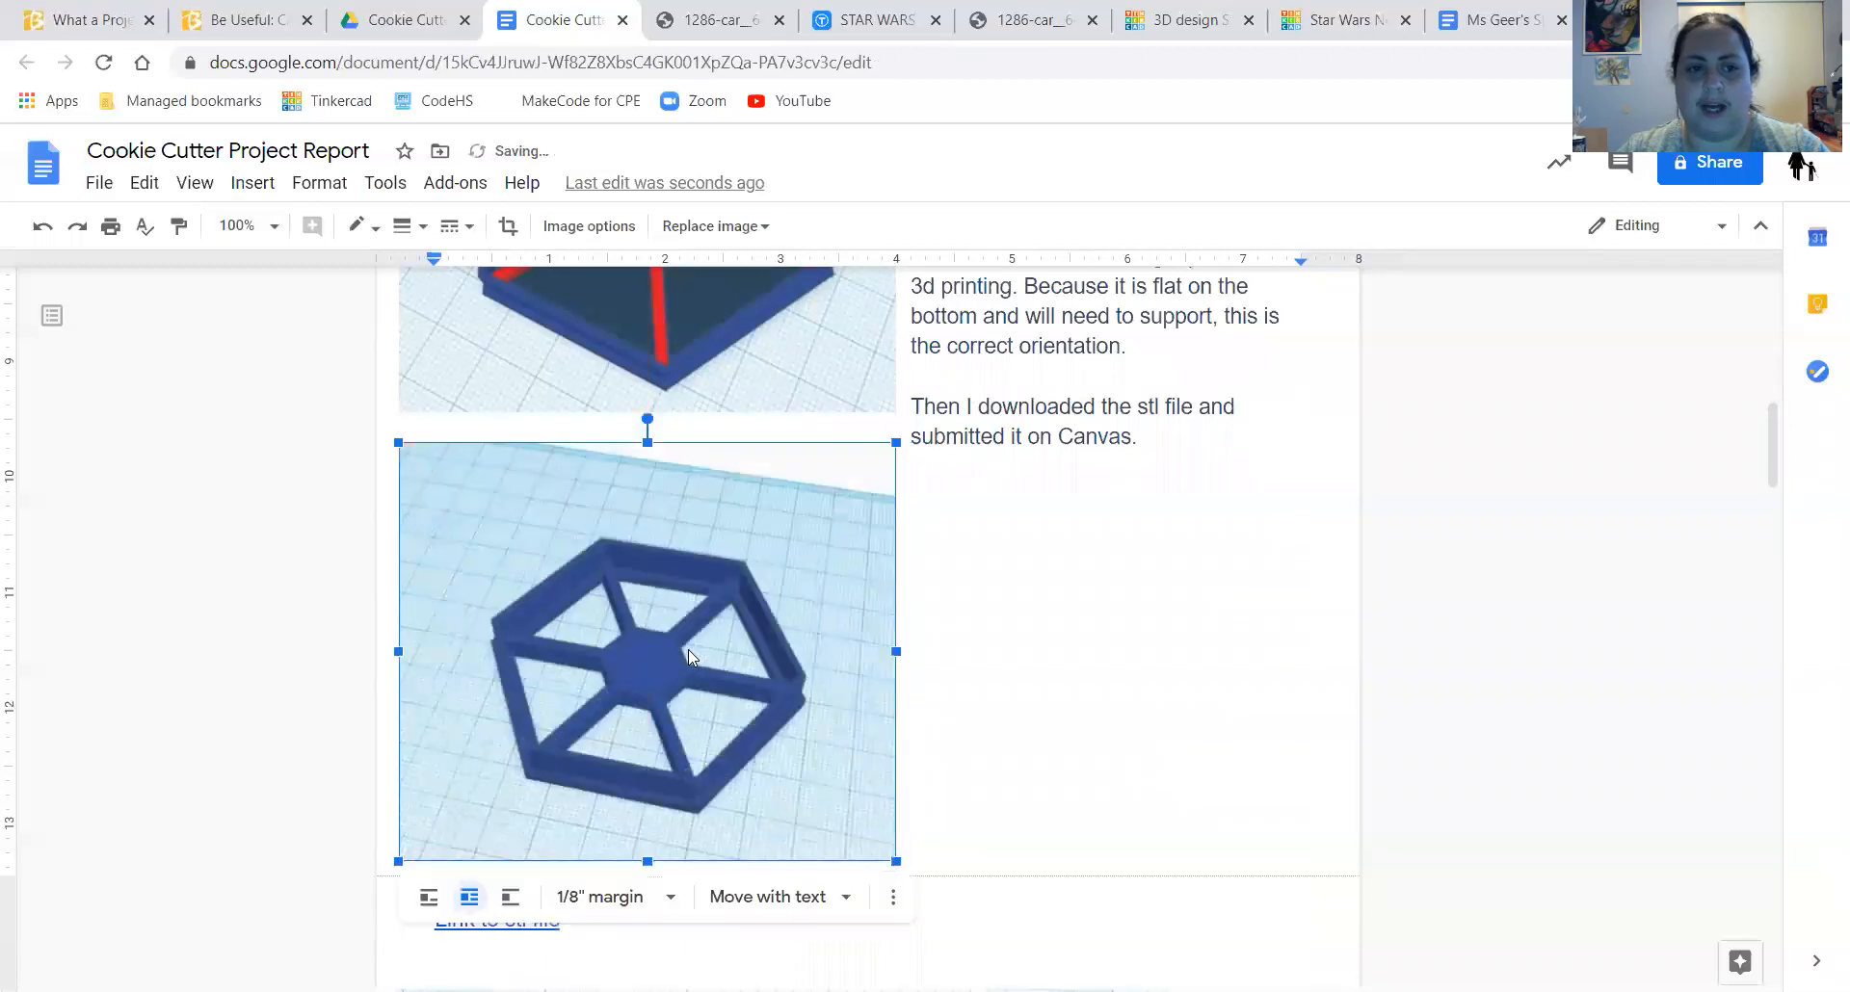
pyautogui.click(969, 696)
pyautogui.scroll(3, 1019, 639)
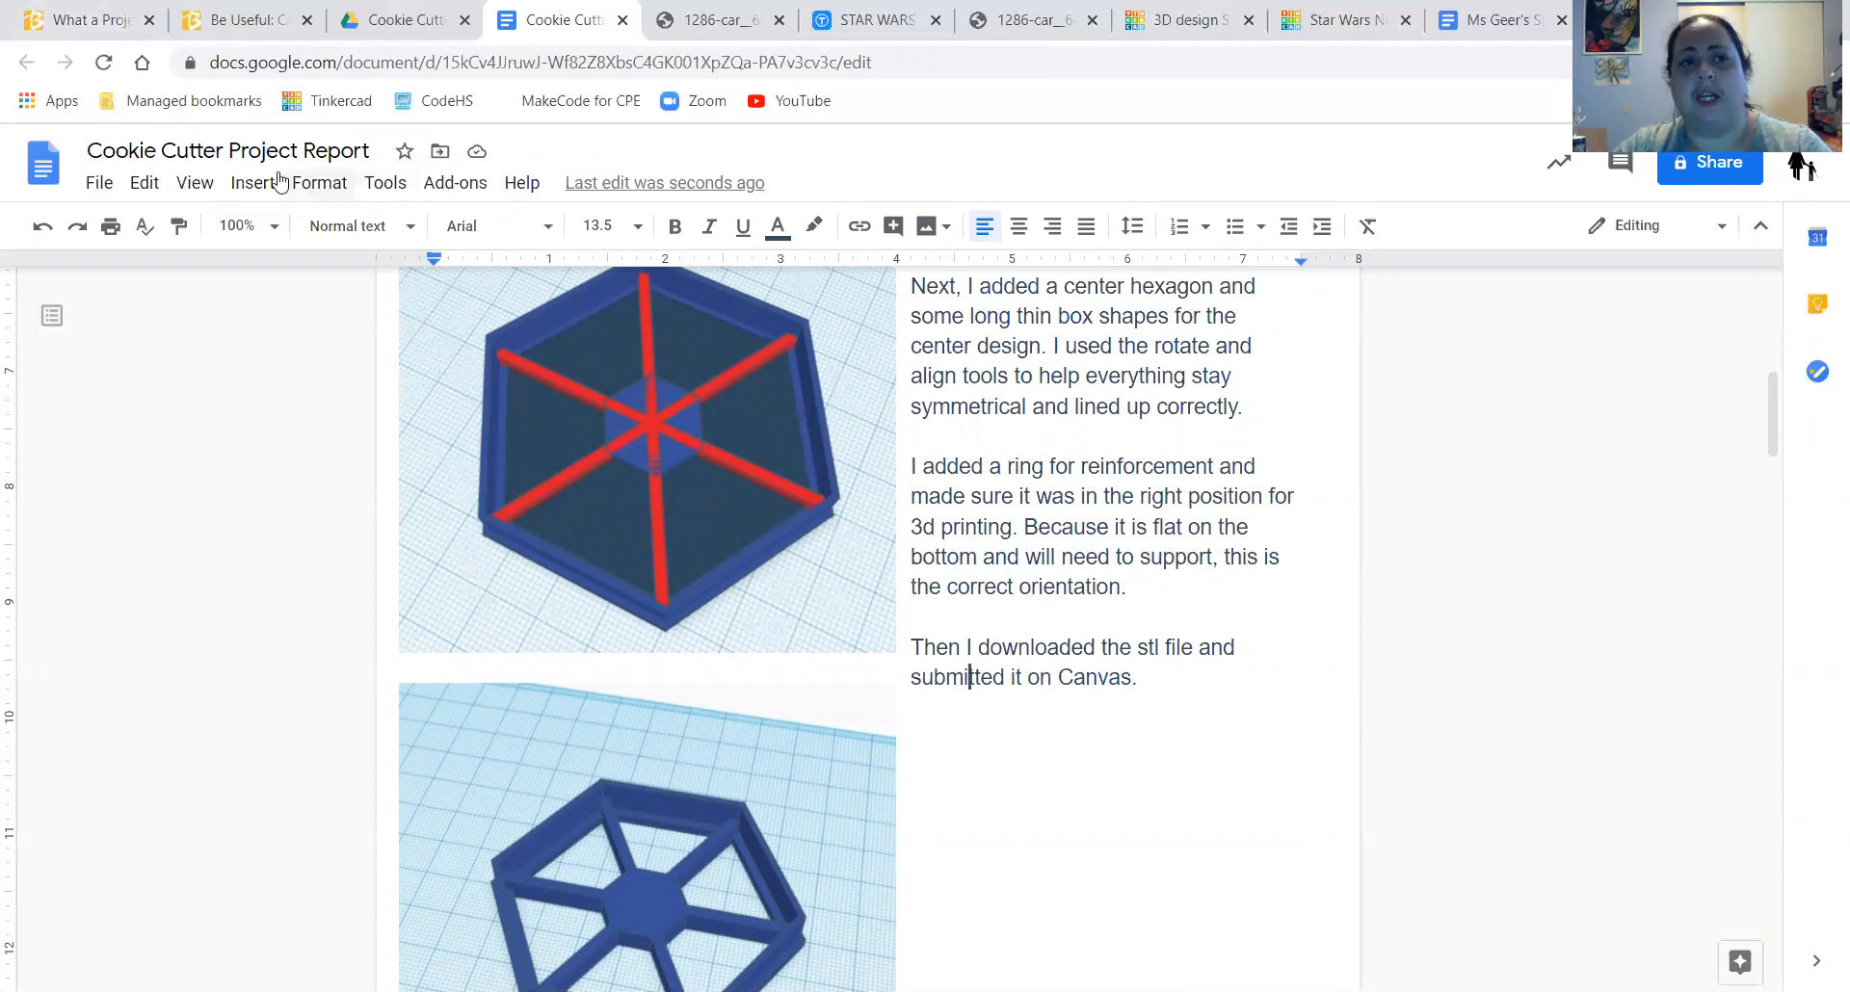
# - Highlight "Give an example of this type of project in the real world" on the Canvas page and review the report down to the baking photo
pyautogui.click(86, 19)
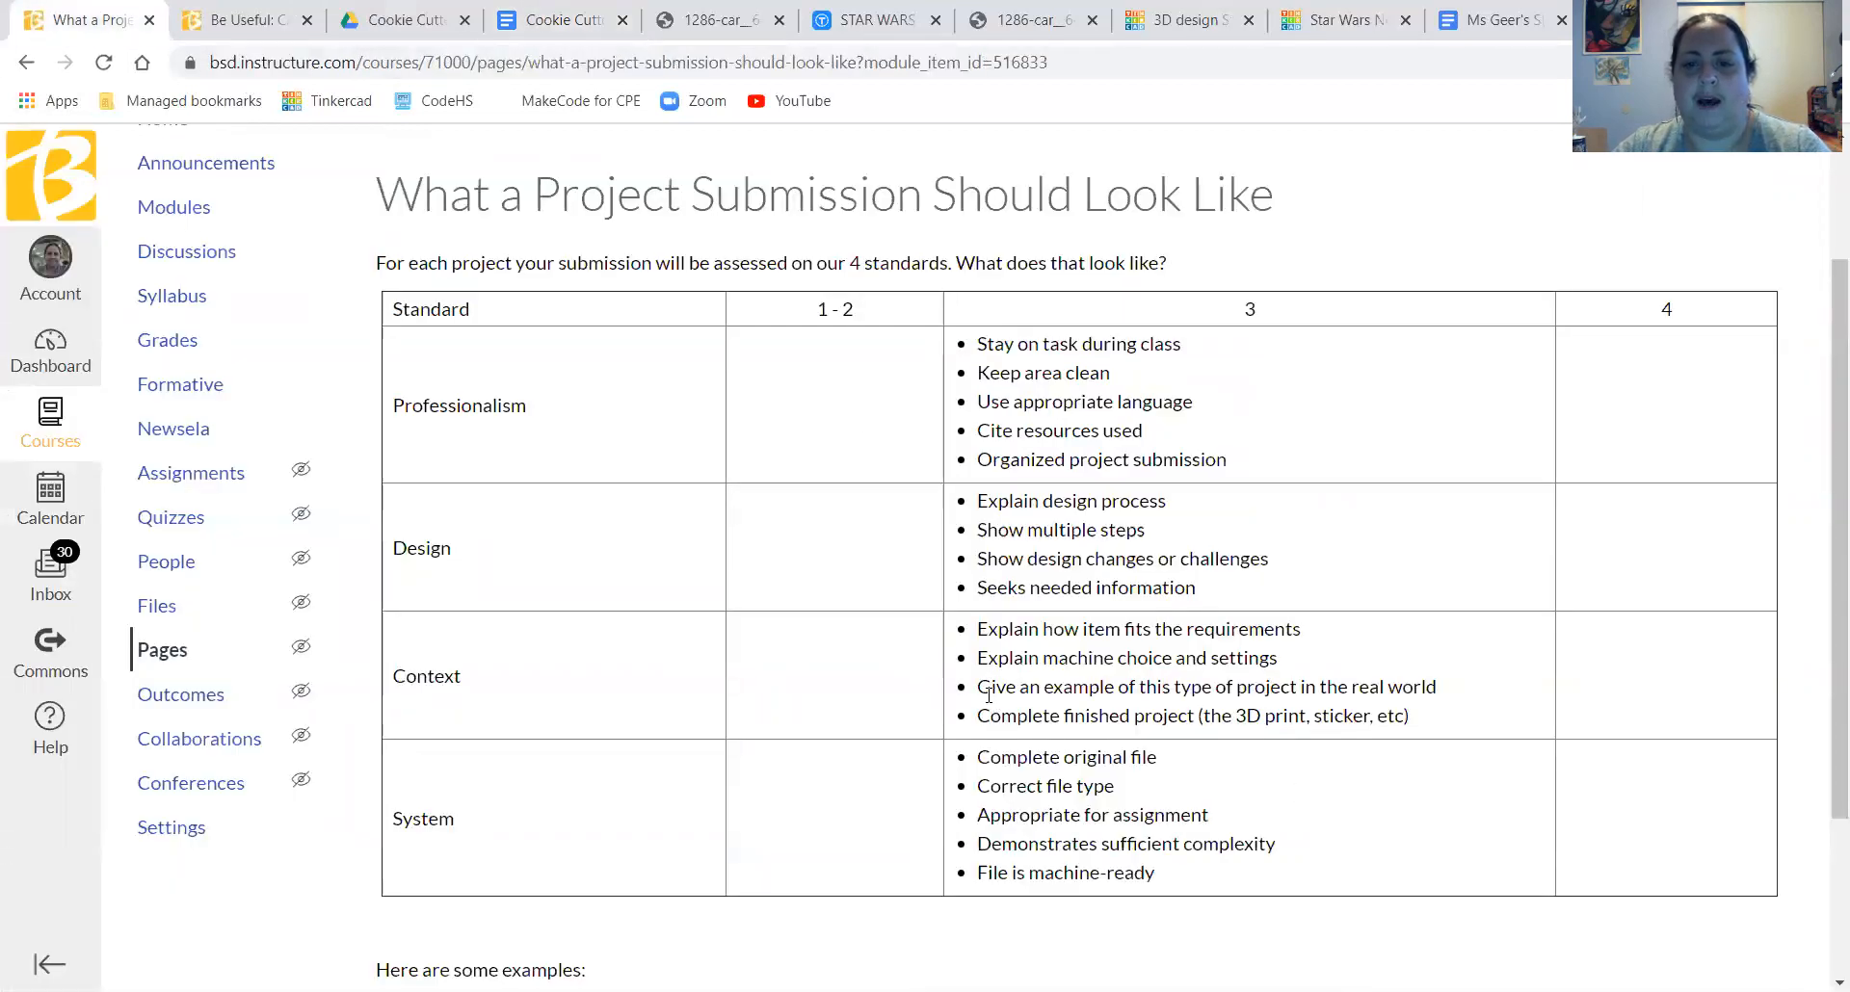
pyautogui.moveTo(978, 687); pyautogui.dragTo(1436, 692)
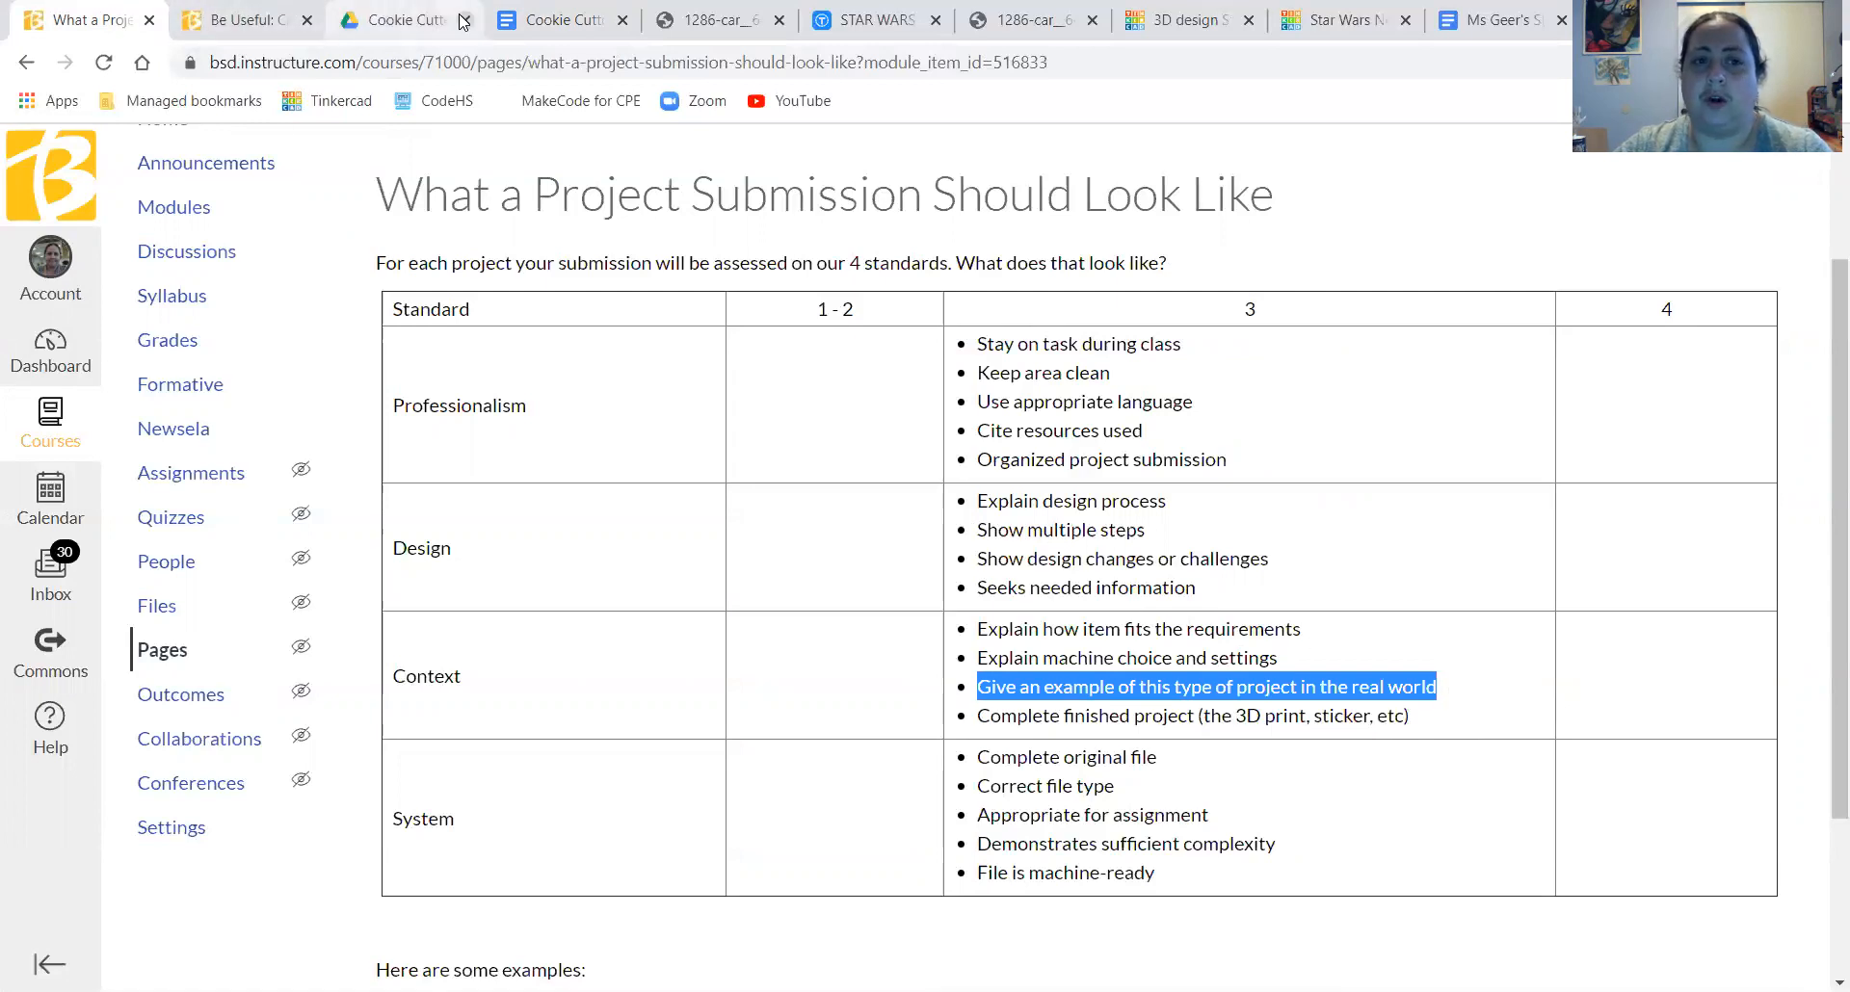
pyautogui.click(558, 20)
pyautogui.scroll(-10, 886, 639)
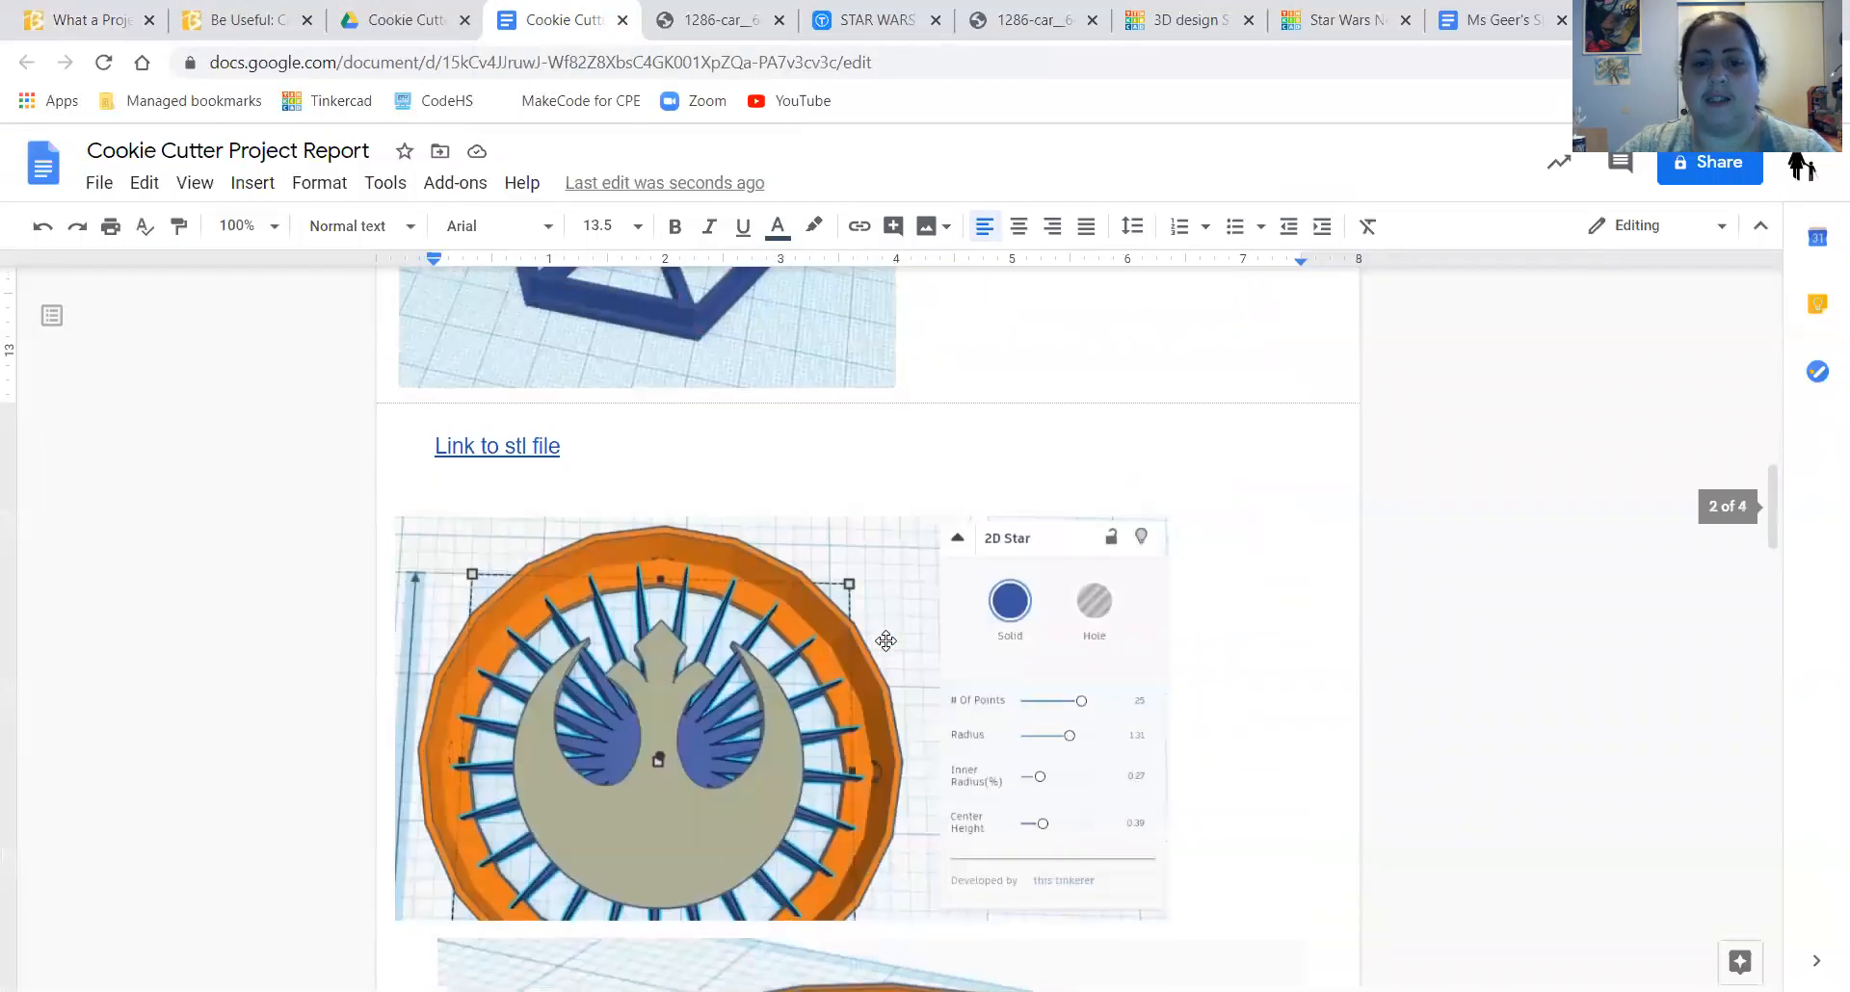
pyautogui.scroll(-10, 885, 639)
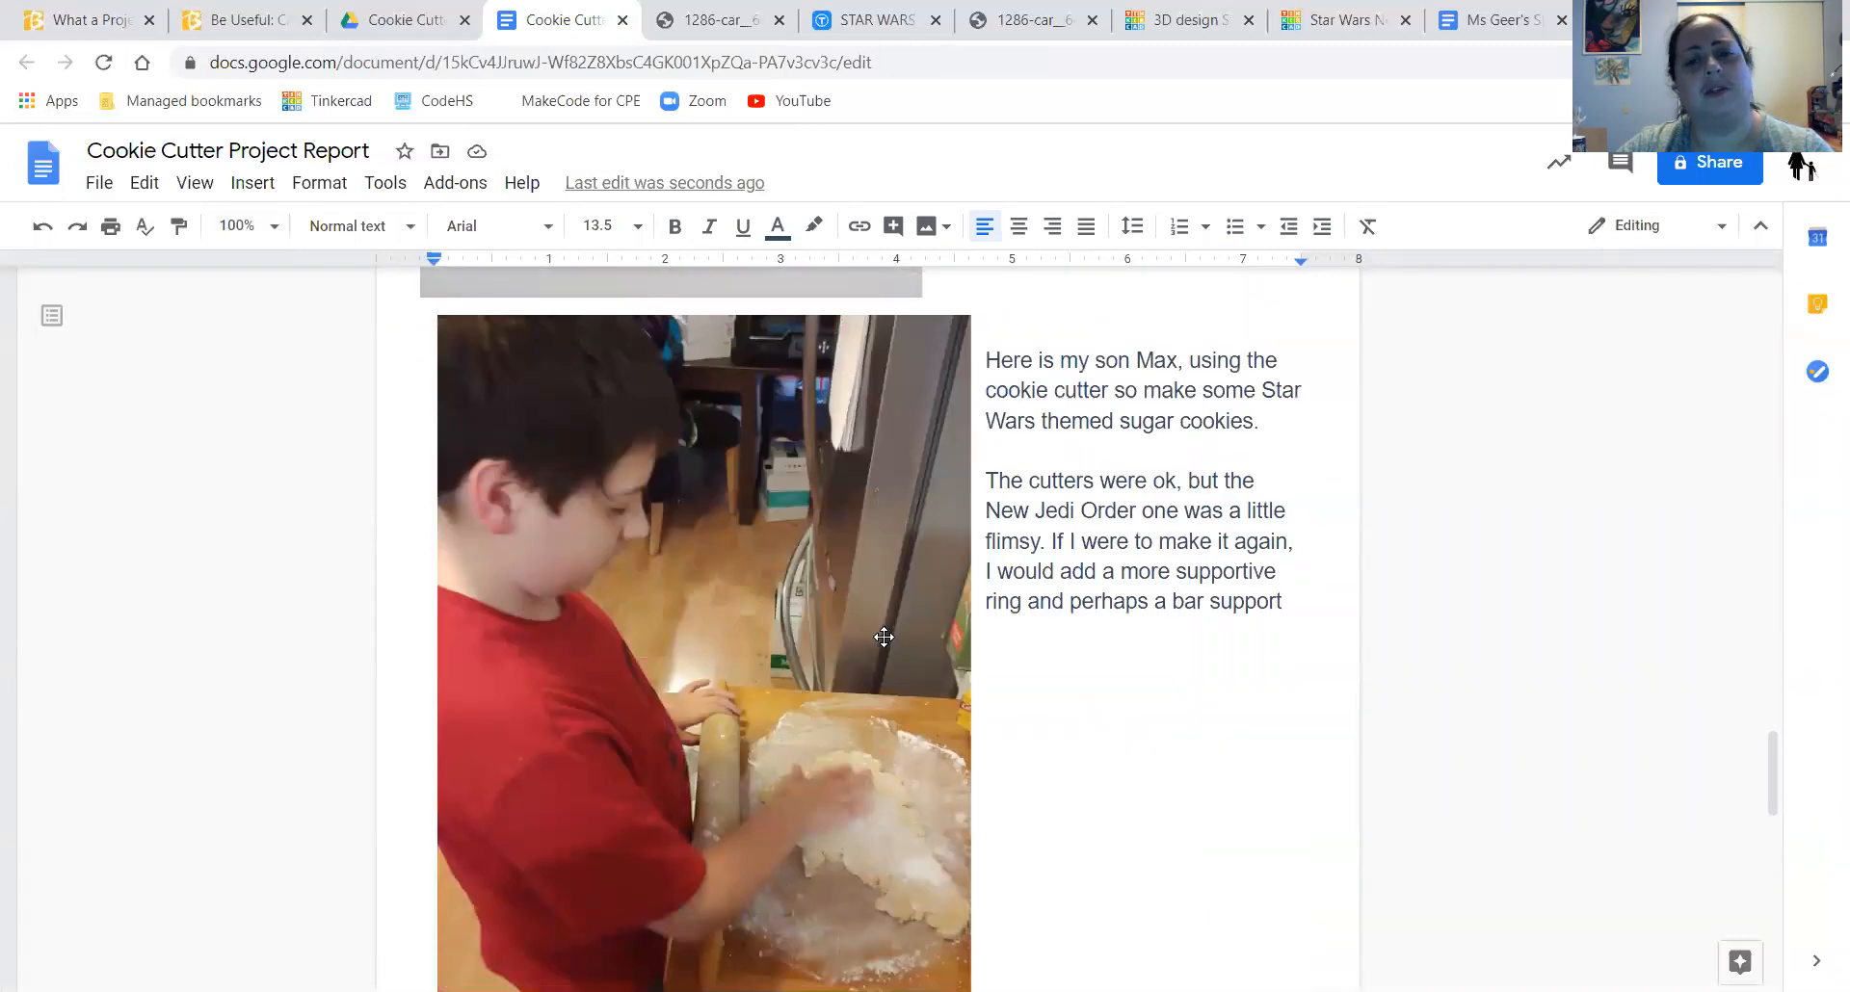
# - Go back to the Canvas standards page and highlight the finished-project criterion, followed by the whole group of Context criteria
pyautogui.click(53, 27)
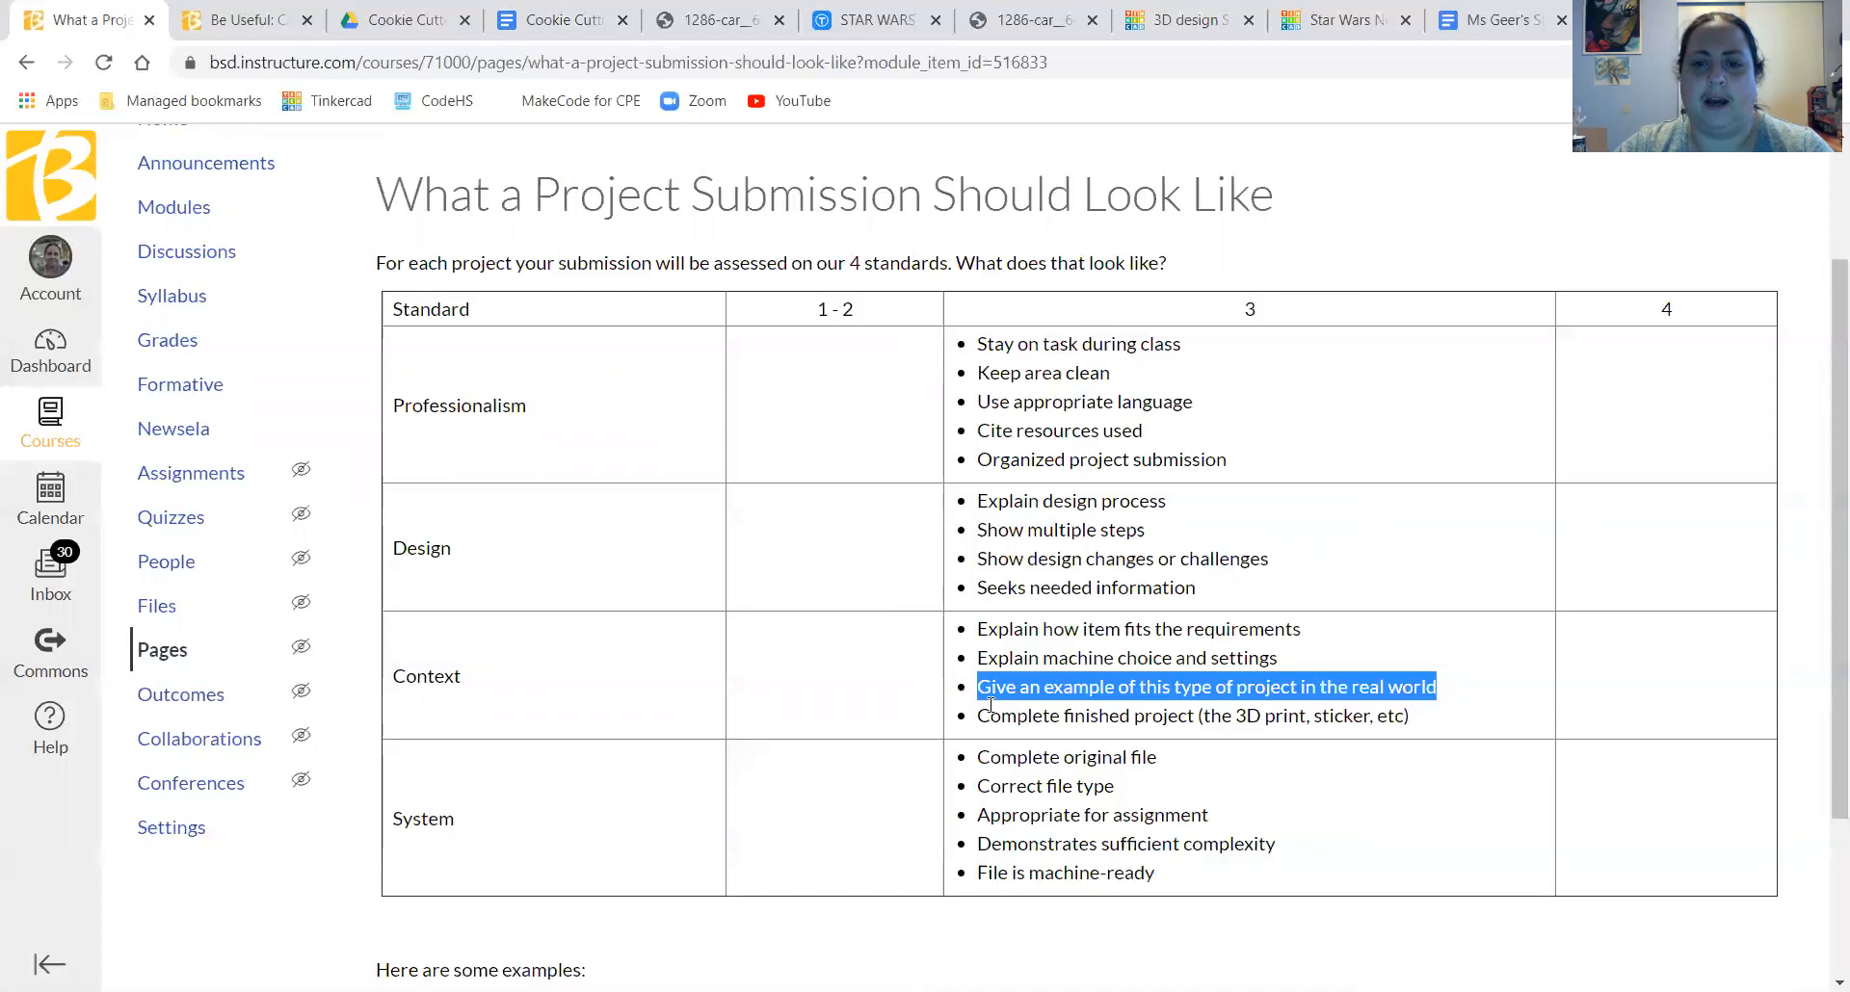
pyautogui.click(1050, 718)
pyautogui.moveTo(1050, 718); pyautogui.dragTo(1214, 720)
pyautogui.click(1243, 721)
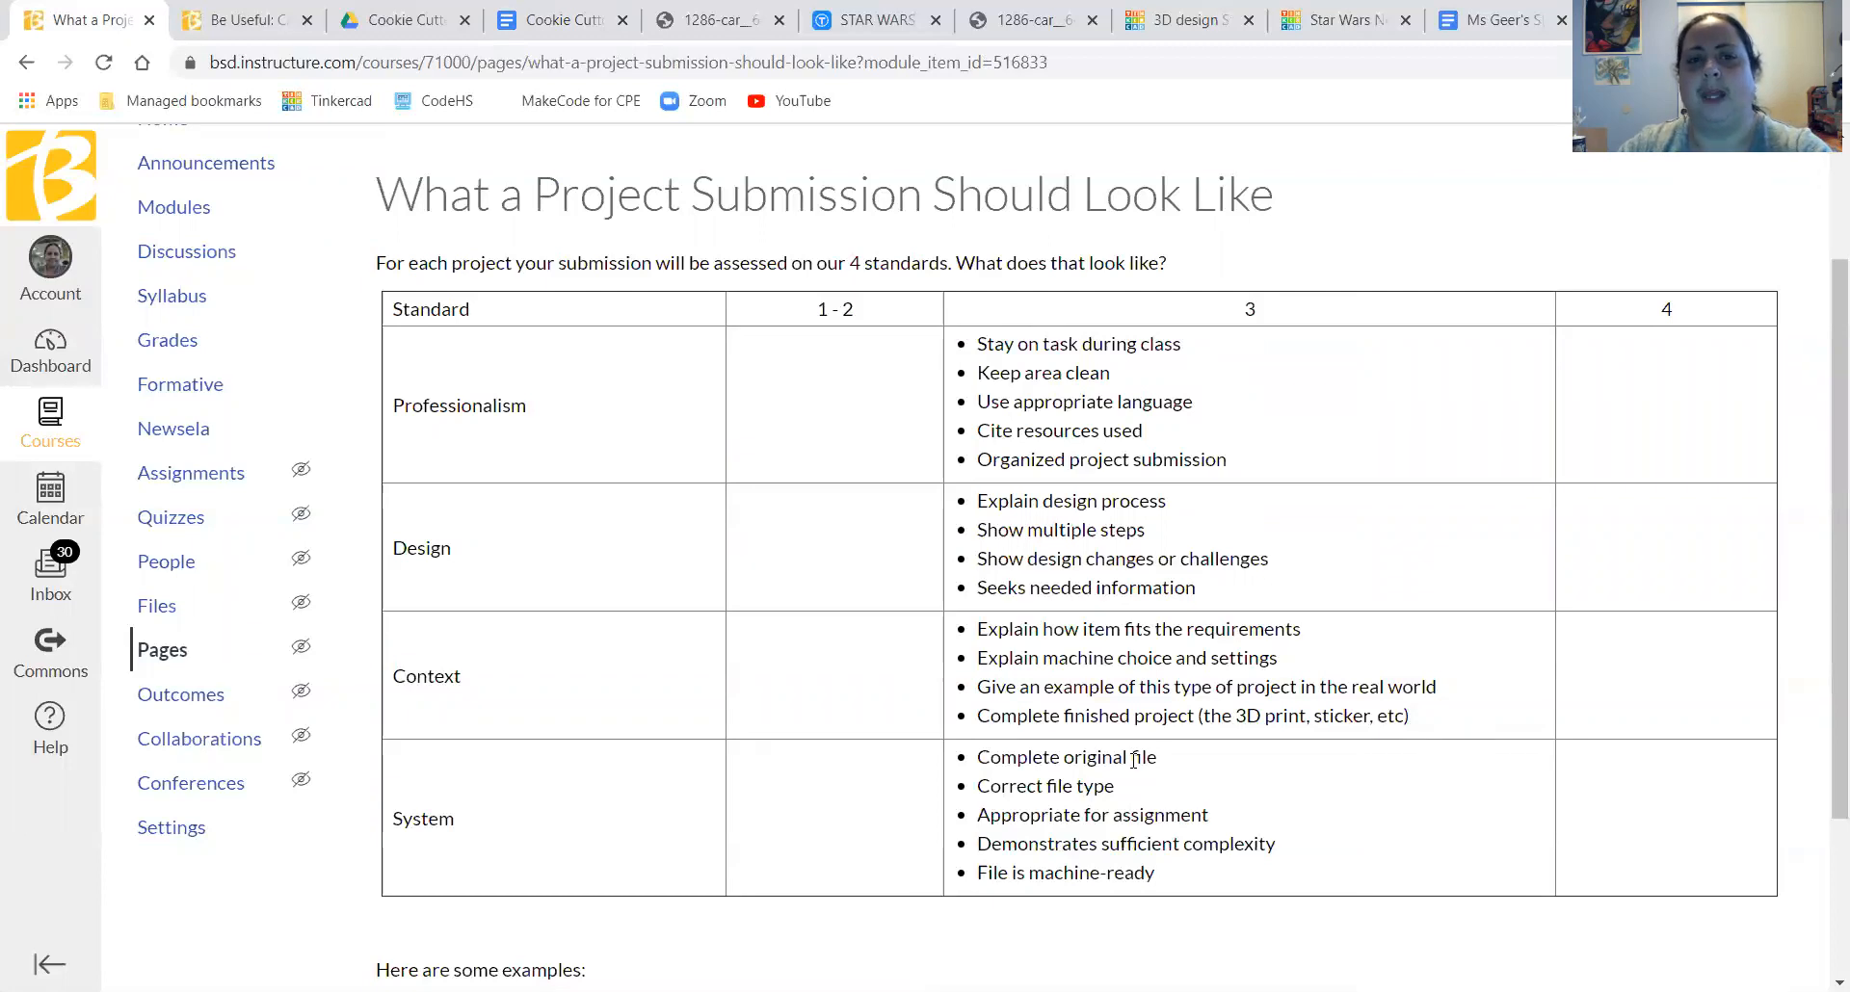
pyautogui.scroll(-2, 1133, 758)
pyautogui.scroll(2, 1133, 761)
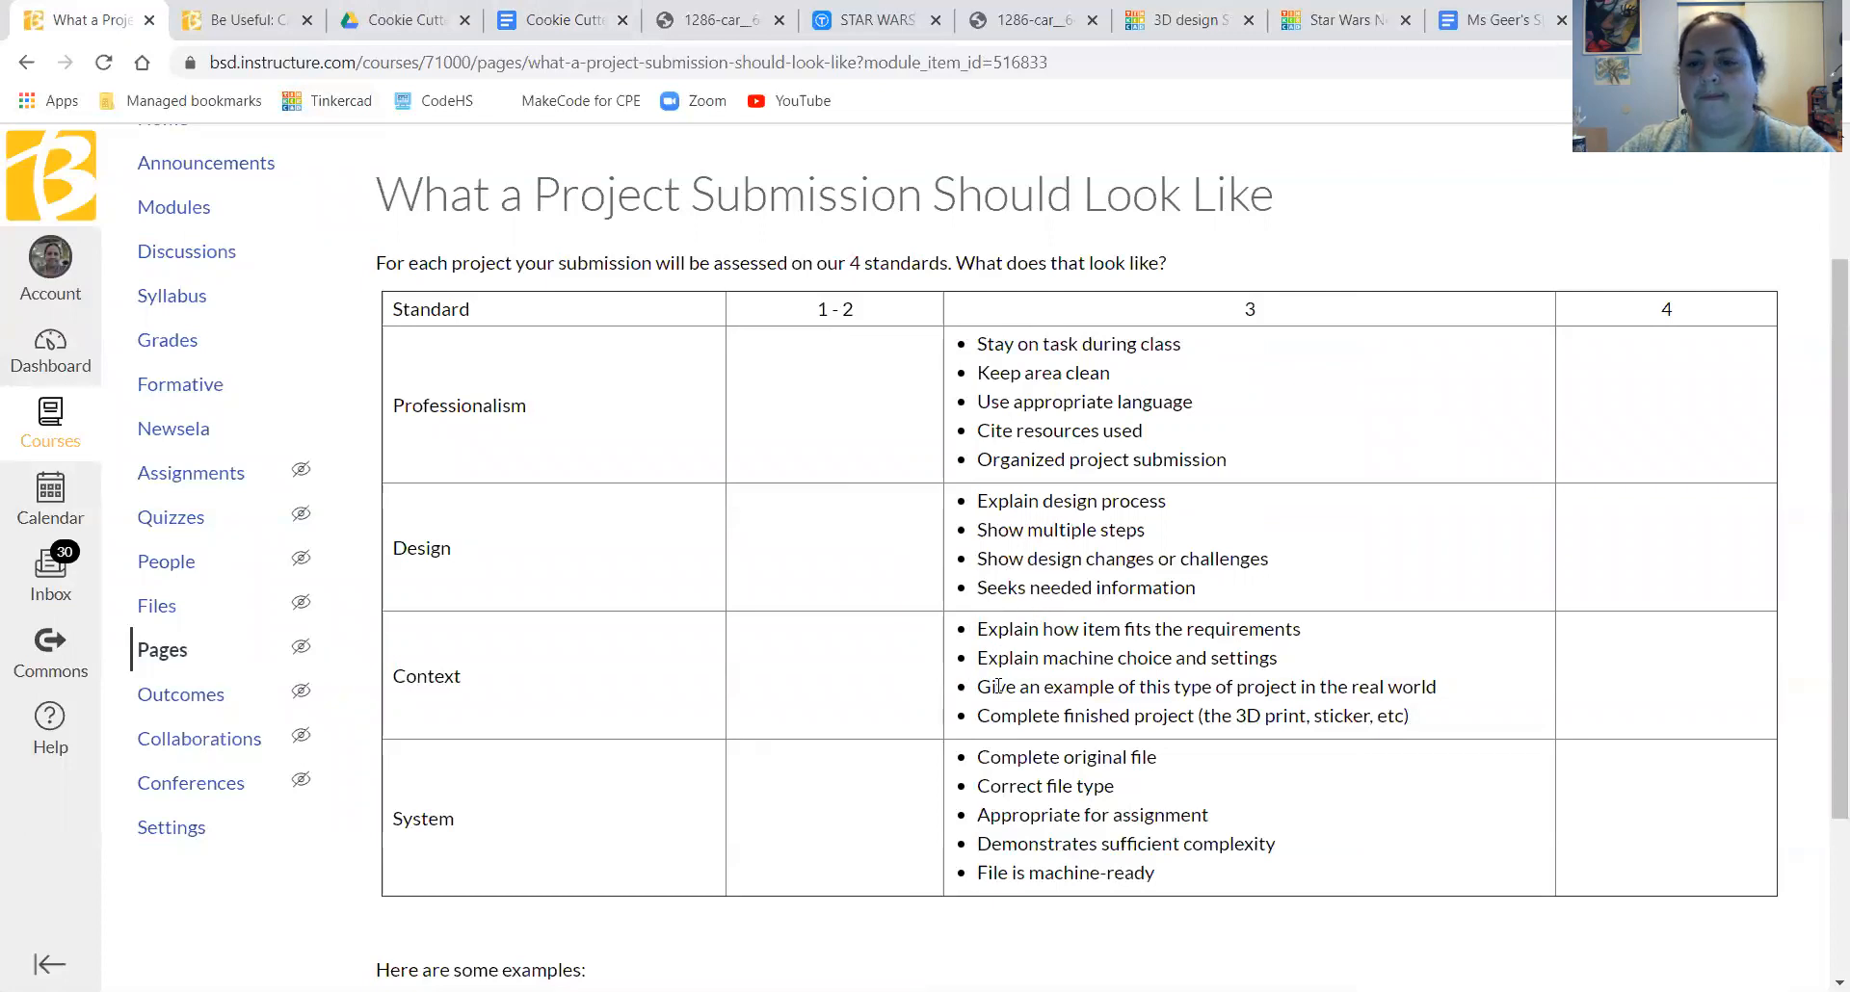
pyautogui.moveTo(986, 639); pyautogui.dragTo(1322, 720)
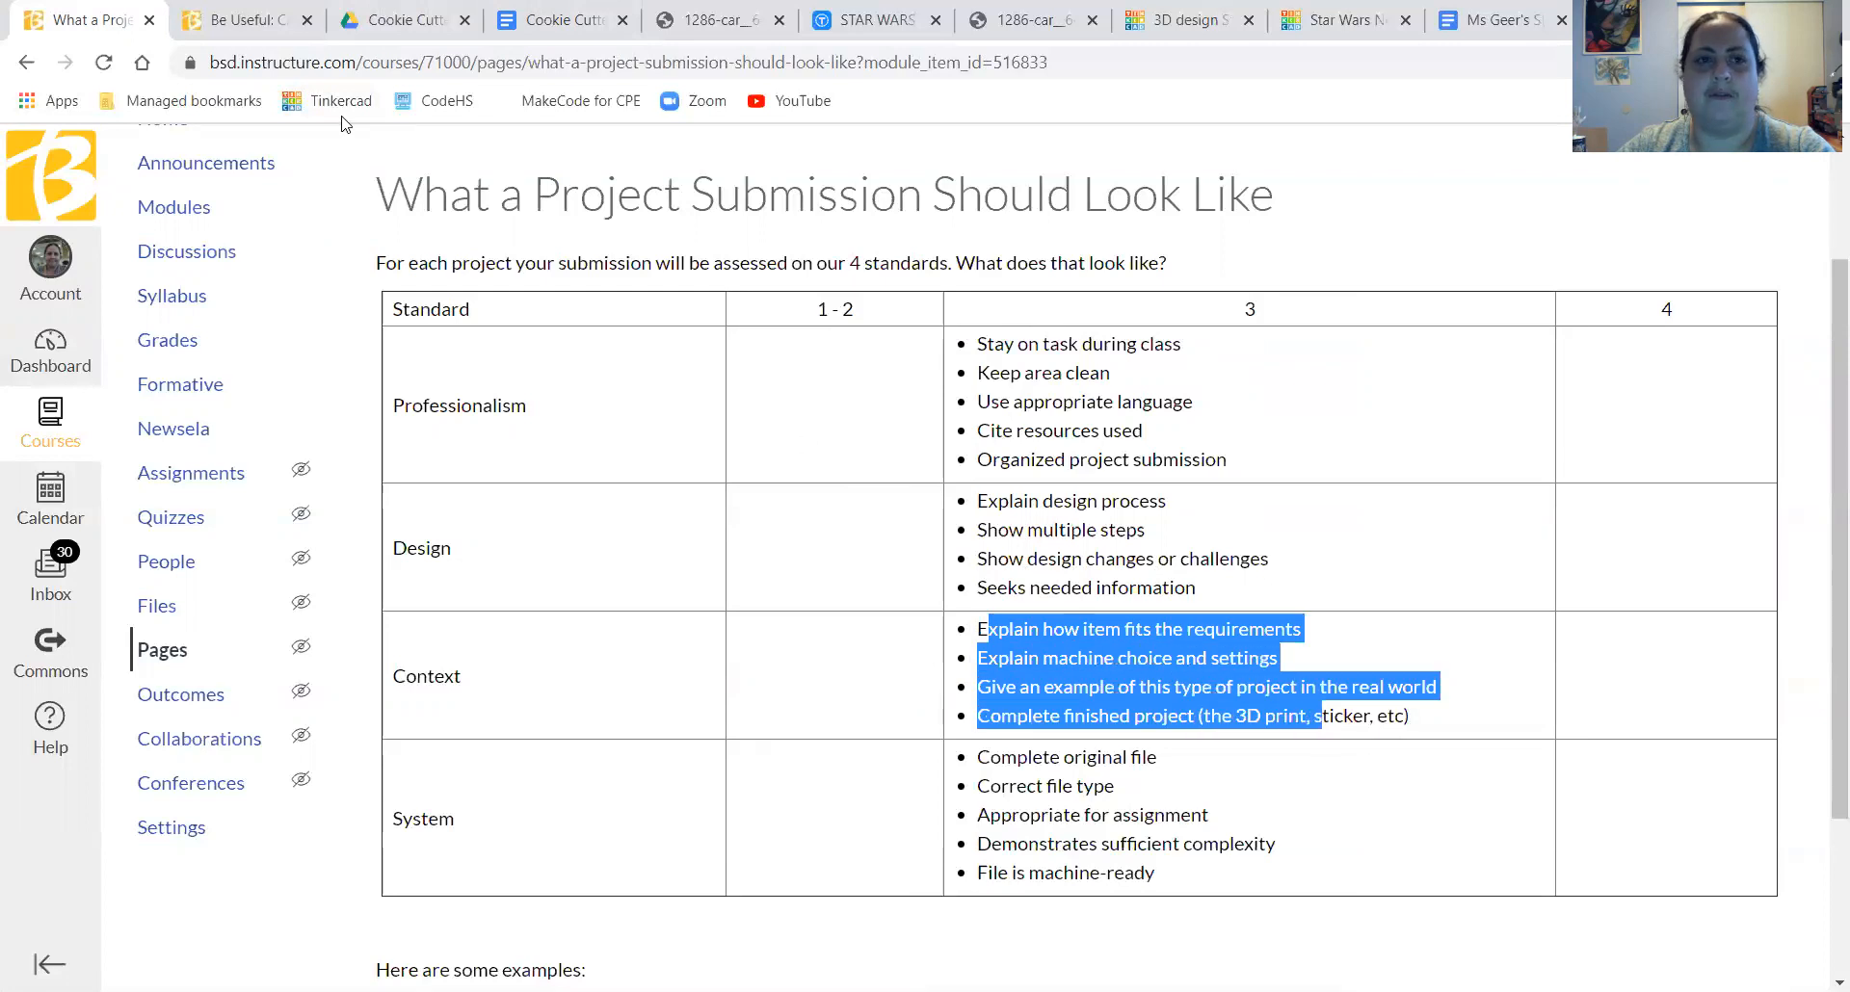
# - Return to the report and add a new line reading "I chose to make a cookie cutter" above the opening paragraph beside the first image
pyautogui.click(531, 22)
pyautogui.scroll(20, 800, 448)
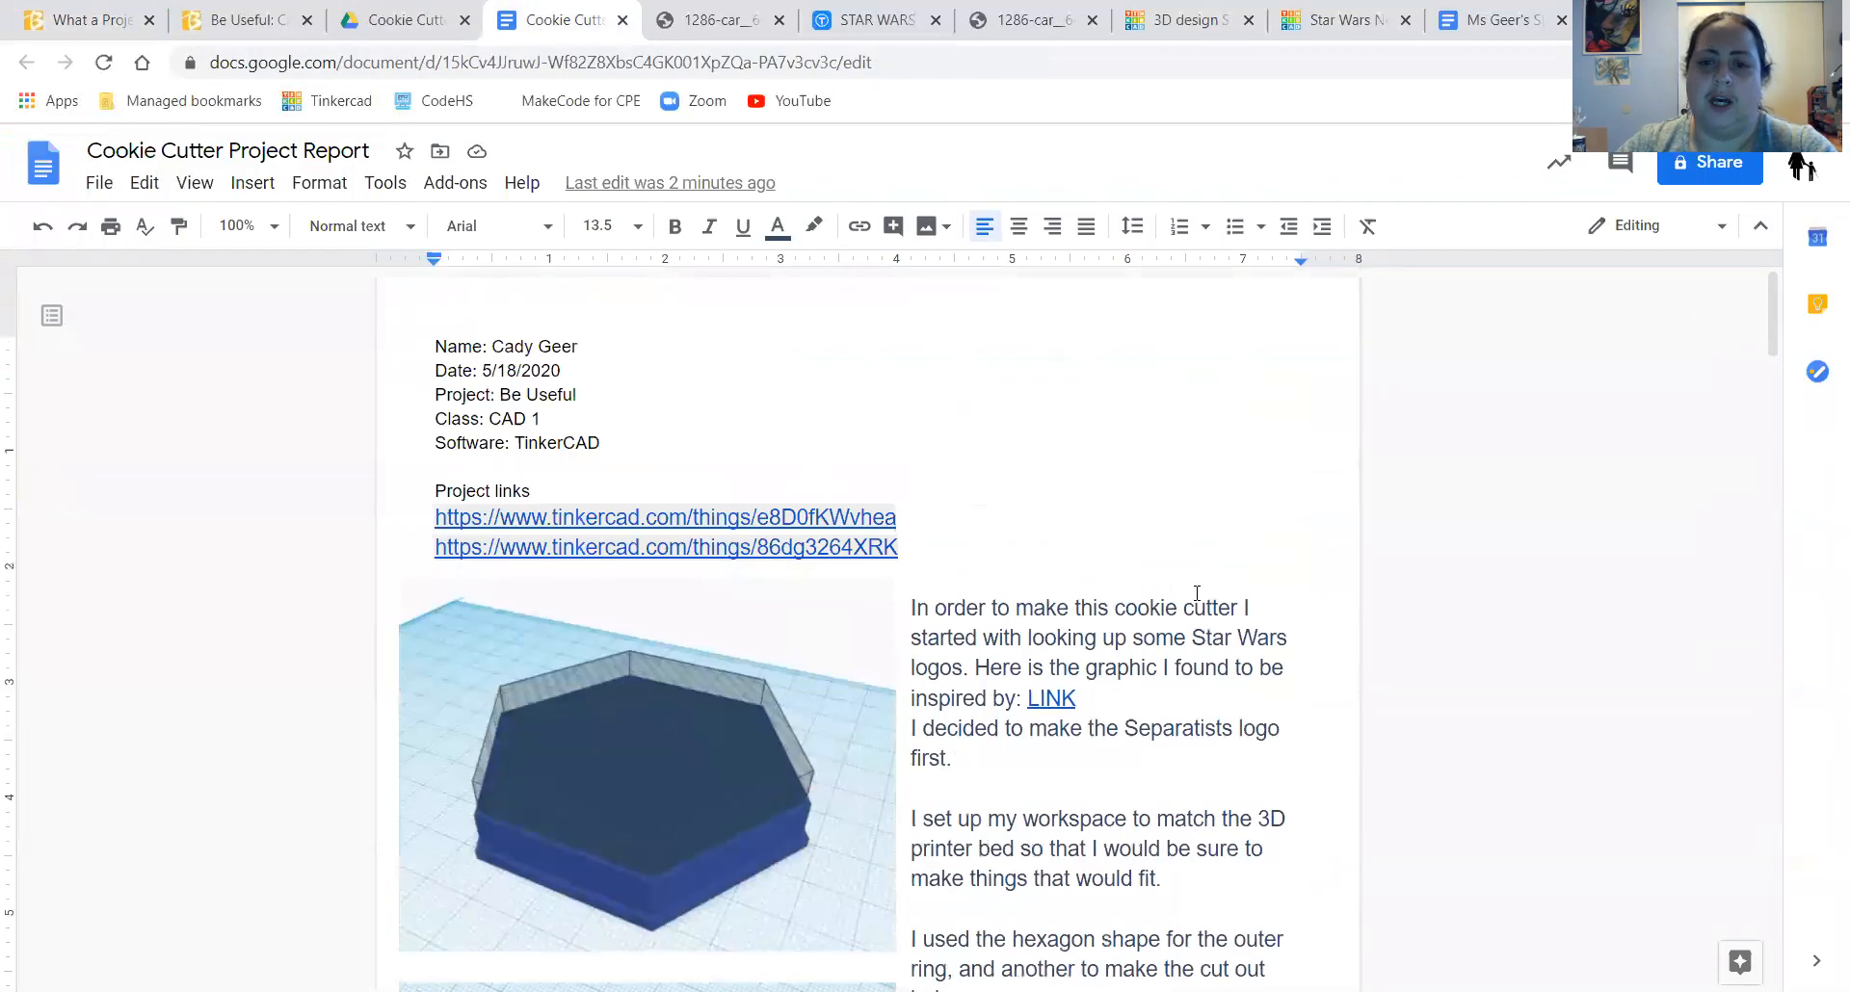
pyautogui.click(942, 576)
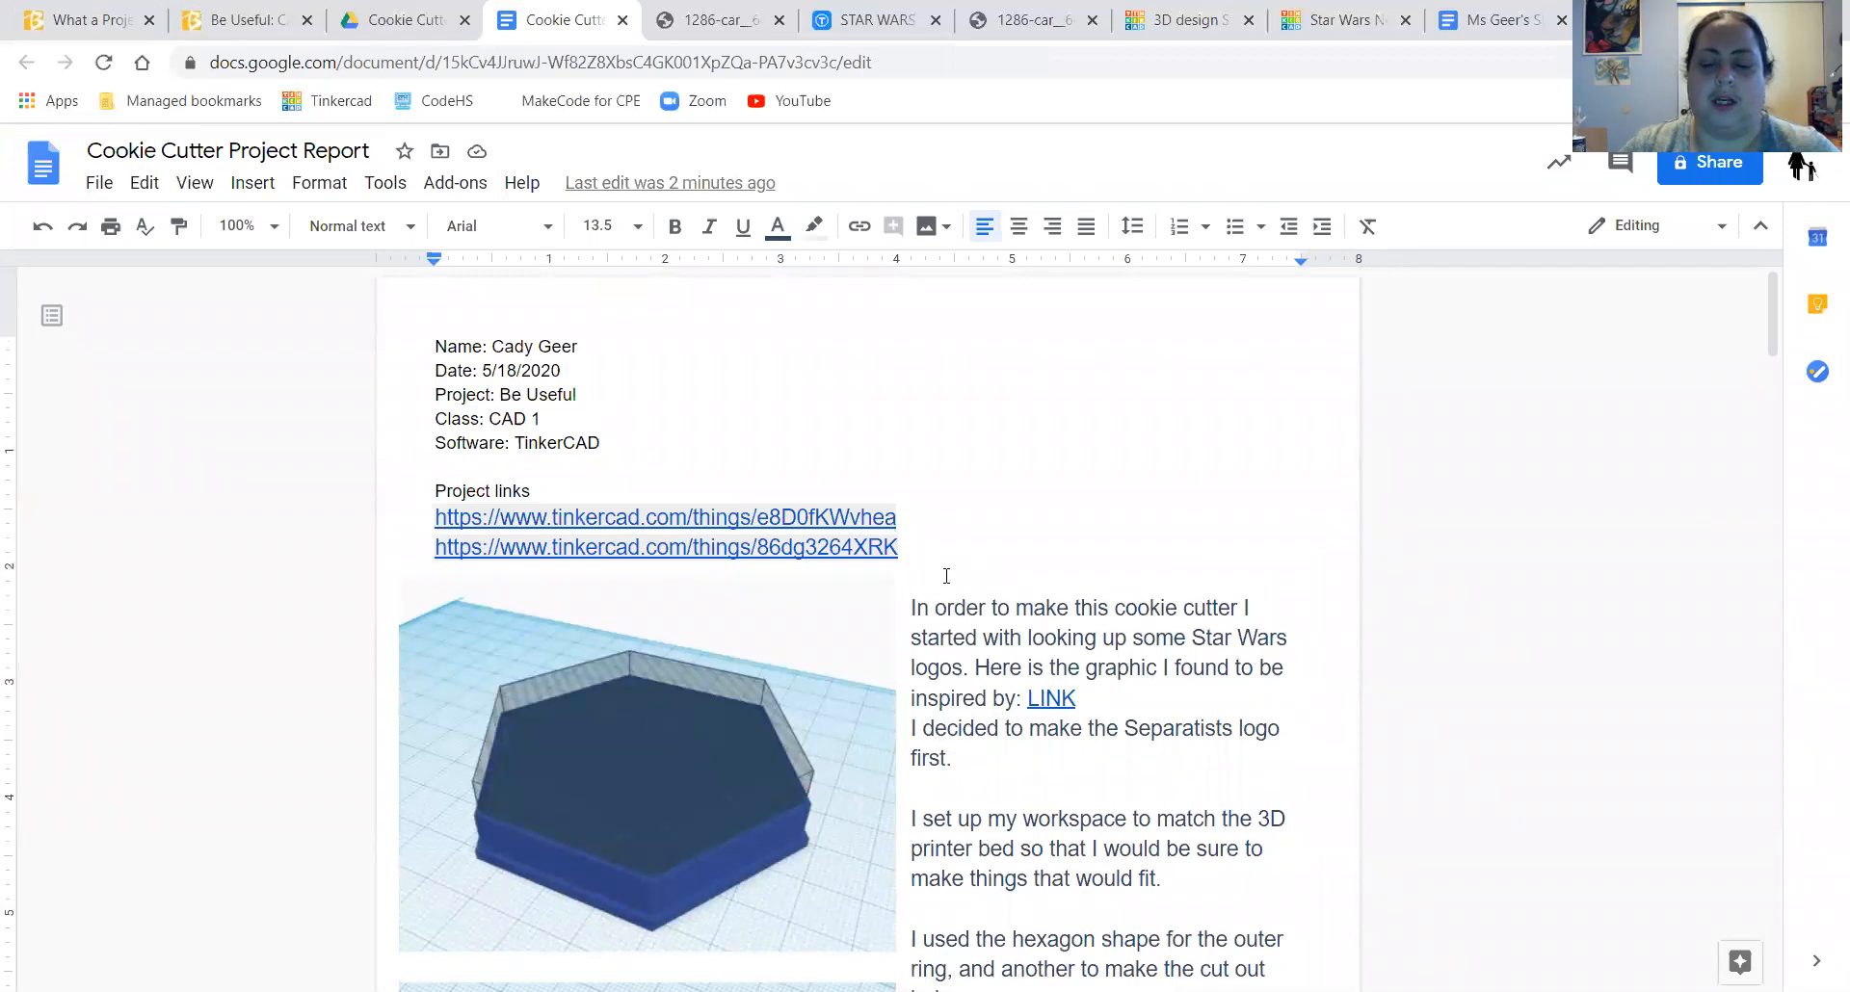
pyautogui.press('Return')
pyautogui.write('I chose to make a cookie cutter')
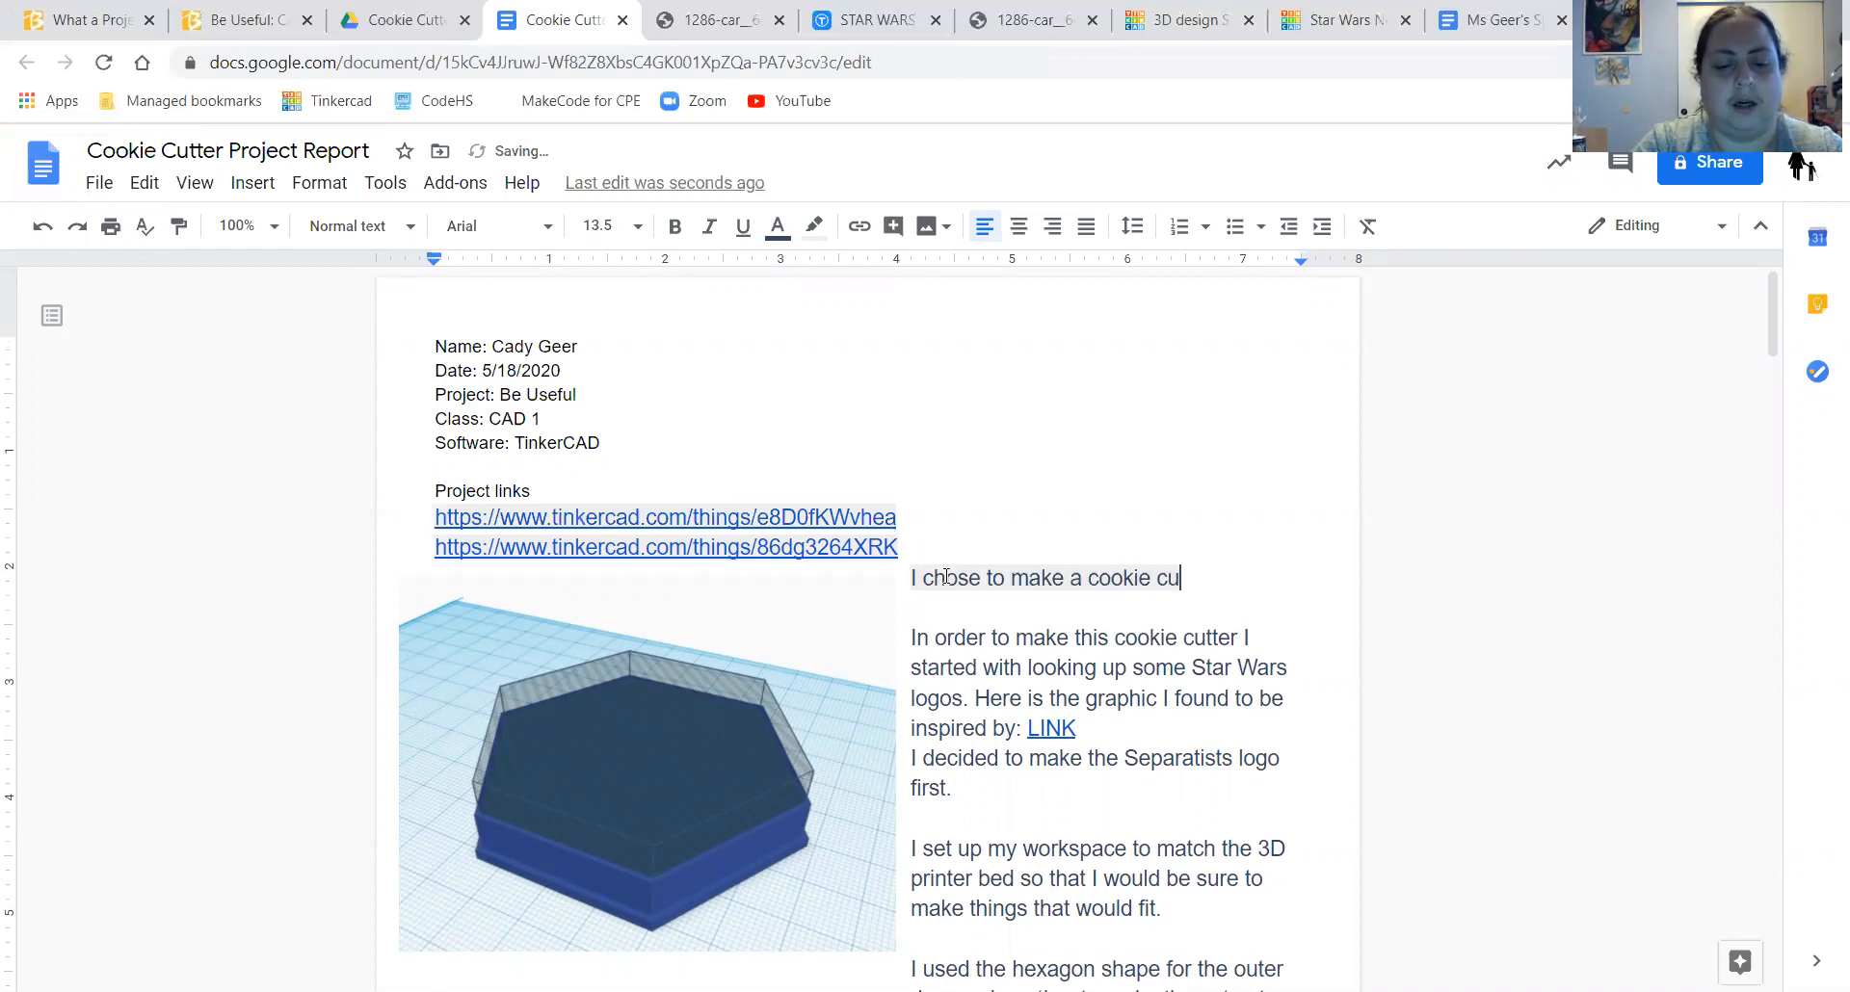
# - Remove the highlight color from the new opening line
pyautogui.moveTo(1300, 578); pyautogui.dragTo(908, 579)
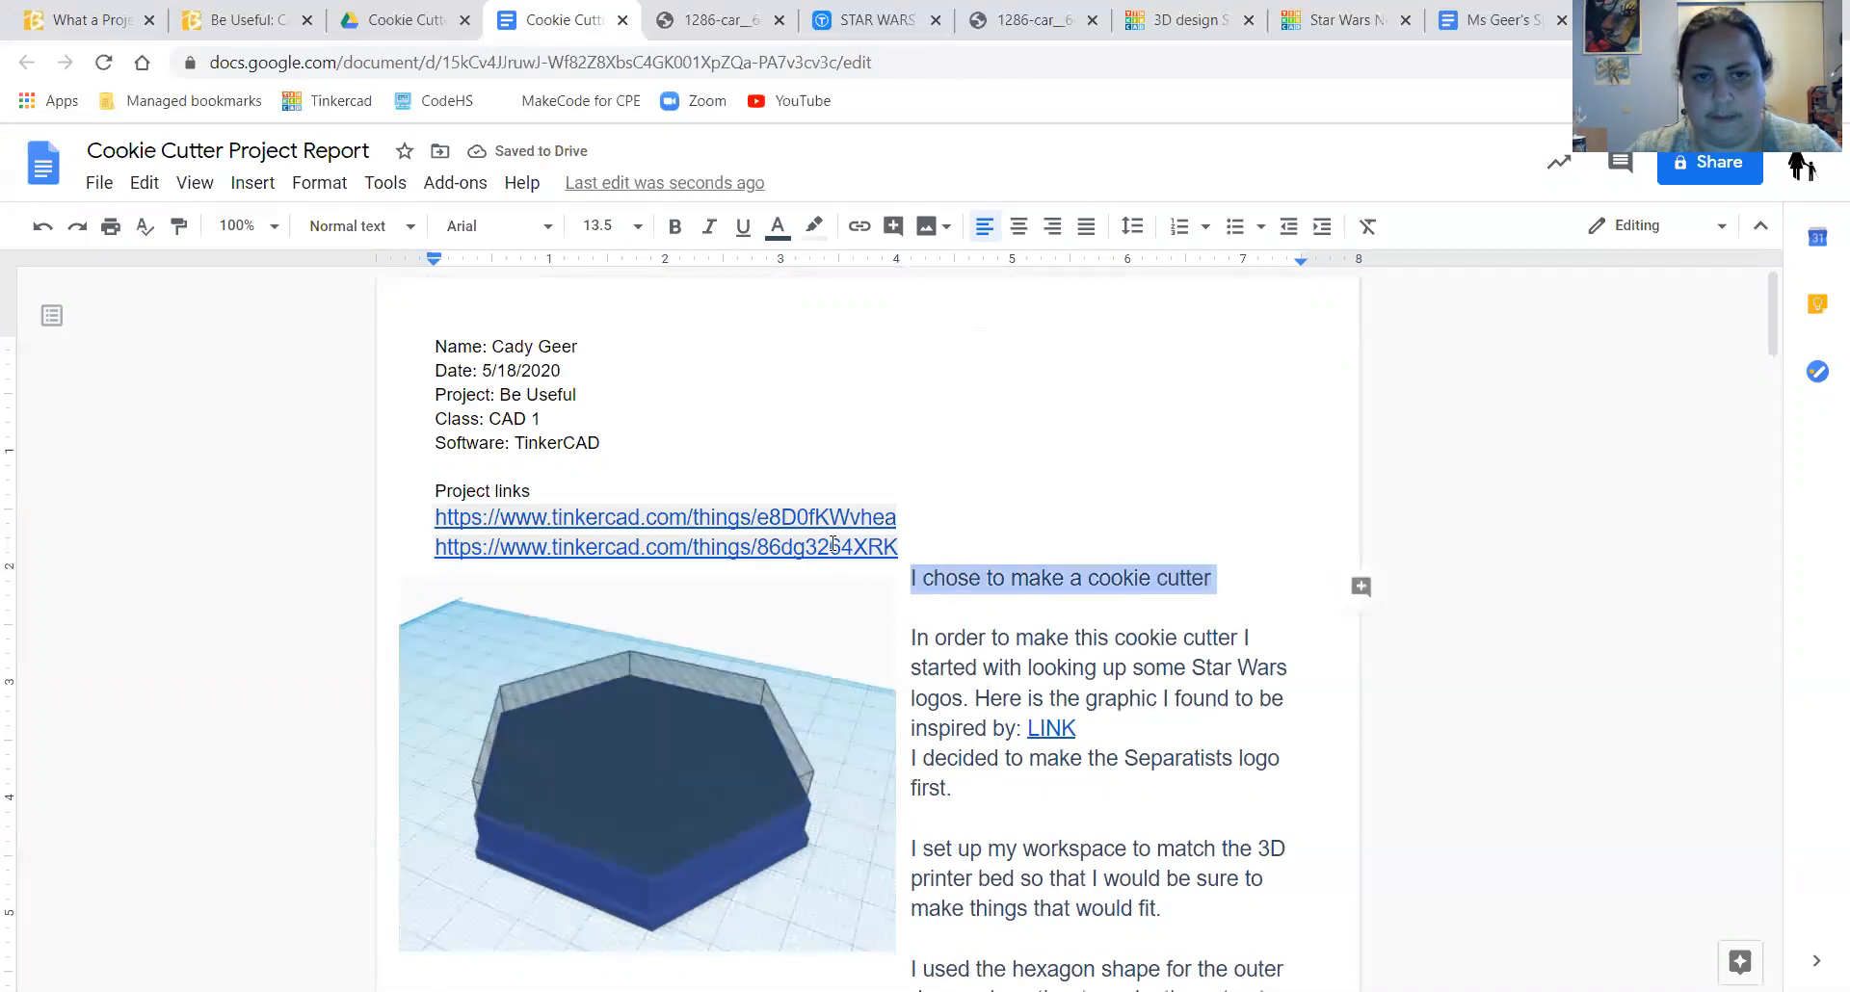
pyautogui.click(833, 234)
pyautogui.click(850, 273)
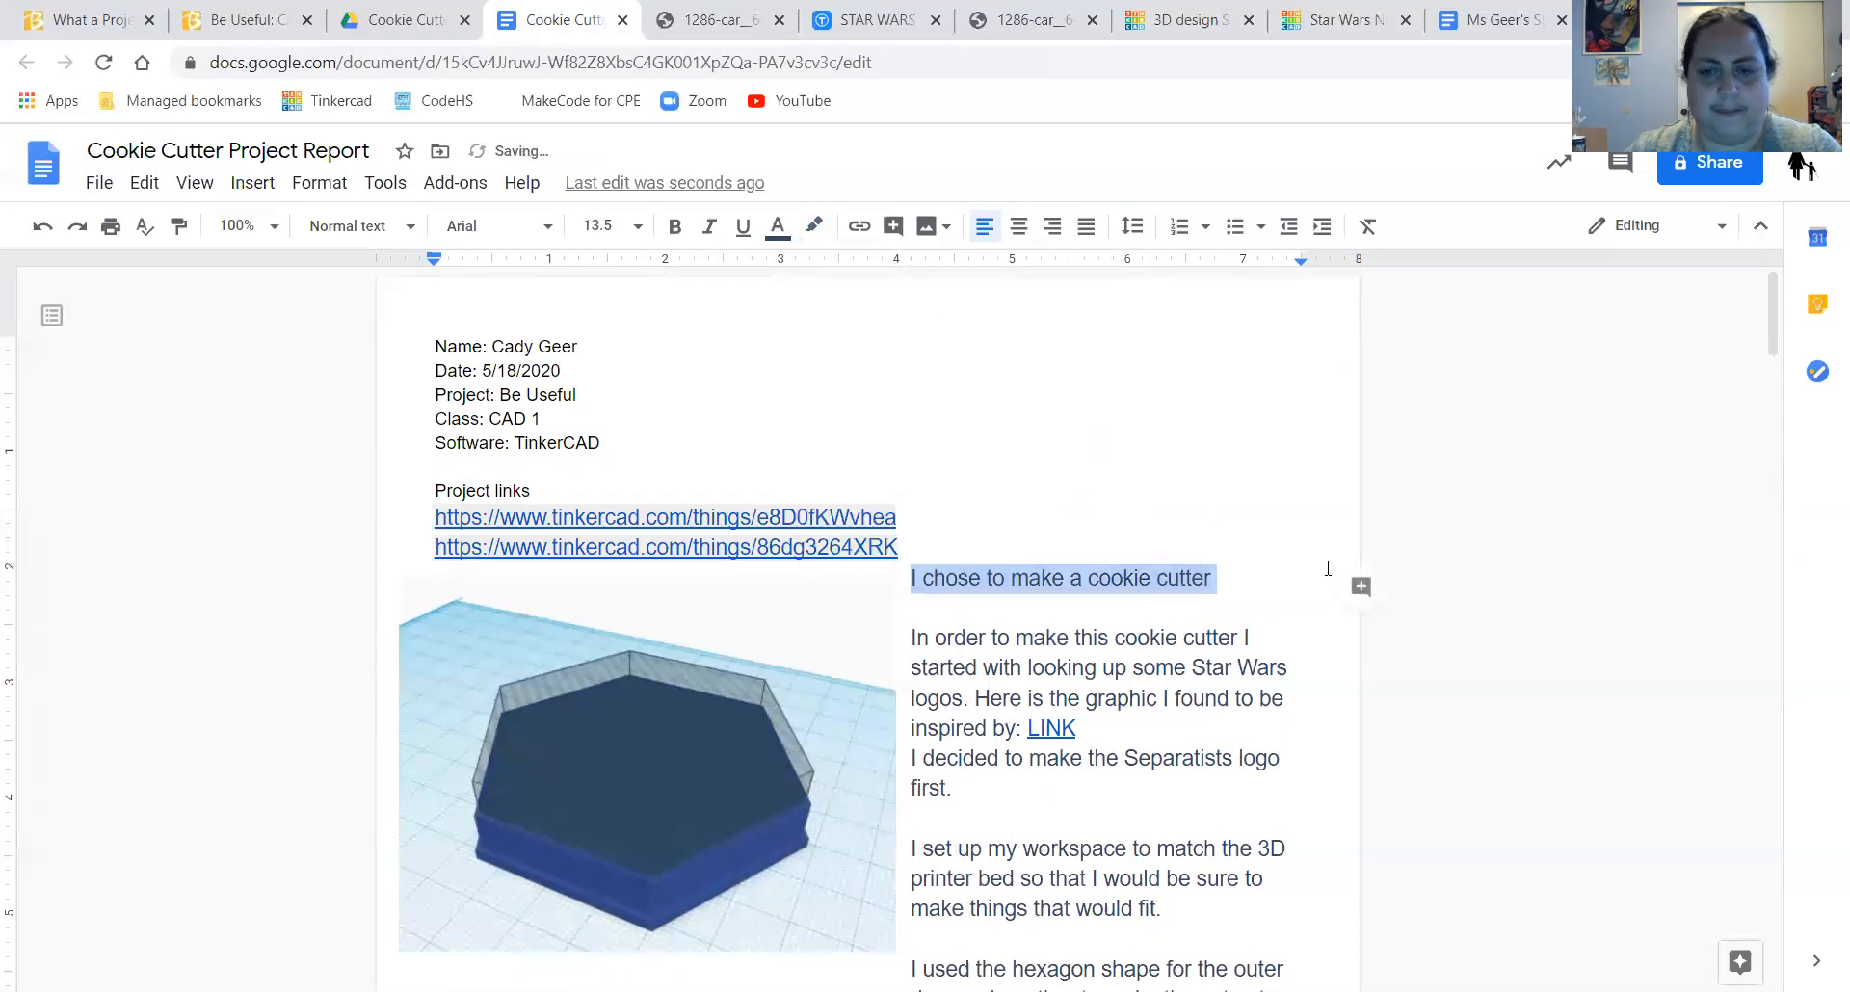
# - Continue the opening line with "for this project as I thought it would make a good video example and my"
pyautogui.click(1272, 579)
pyautogui.write('for t')
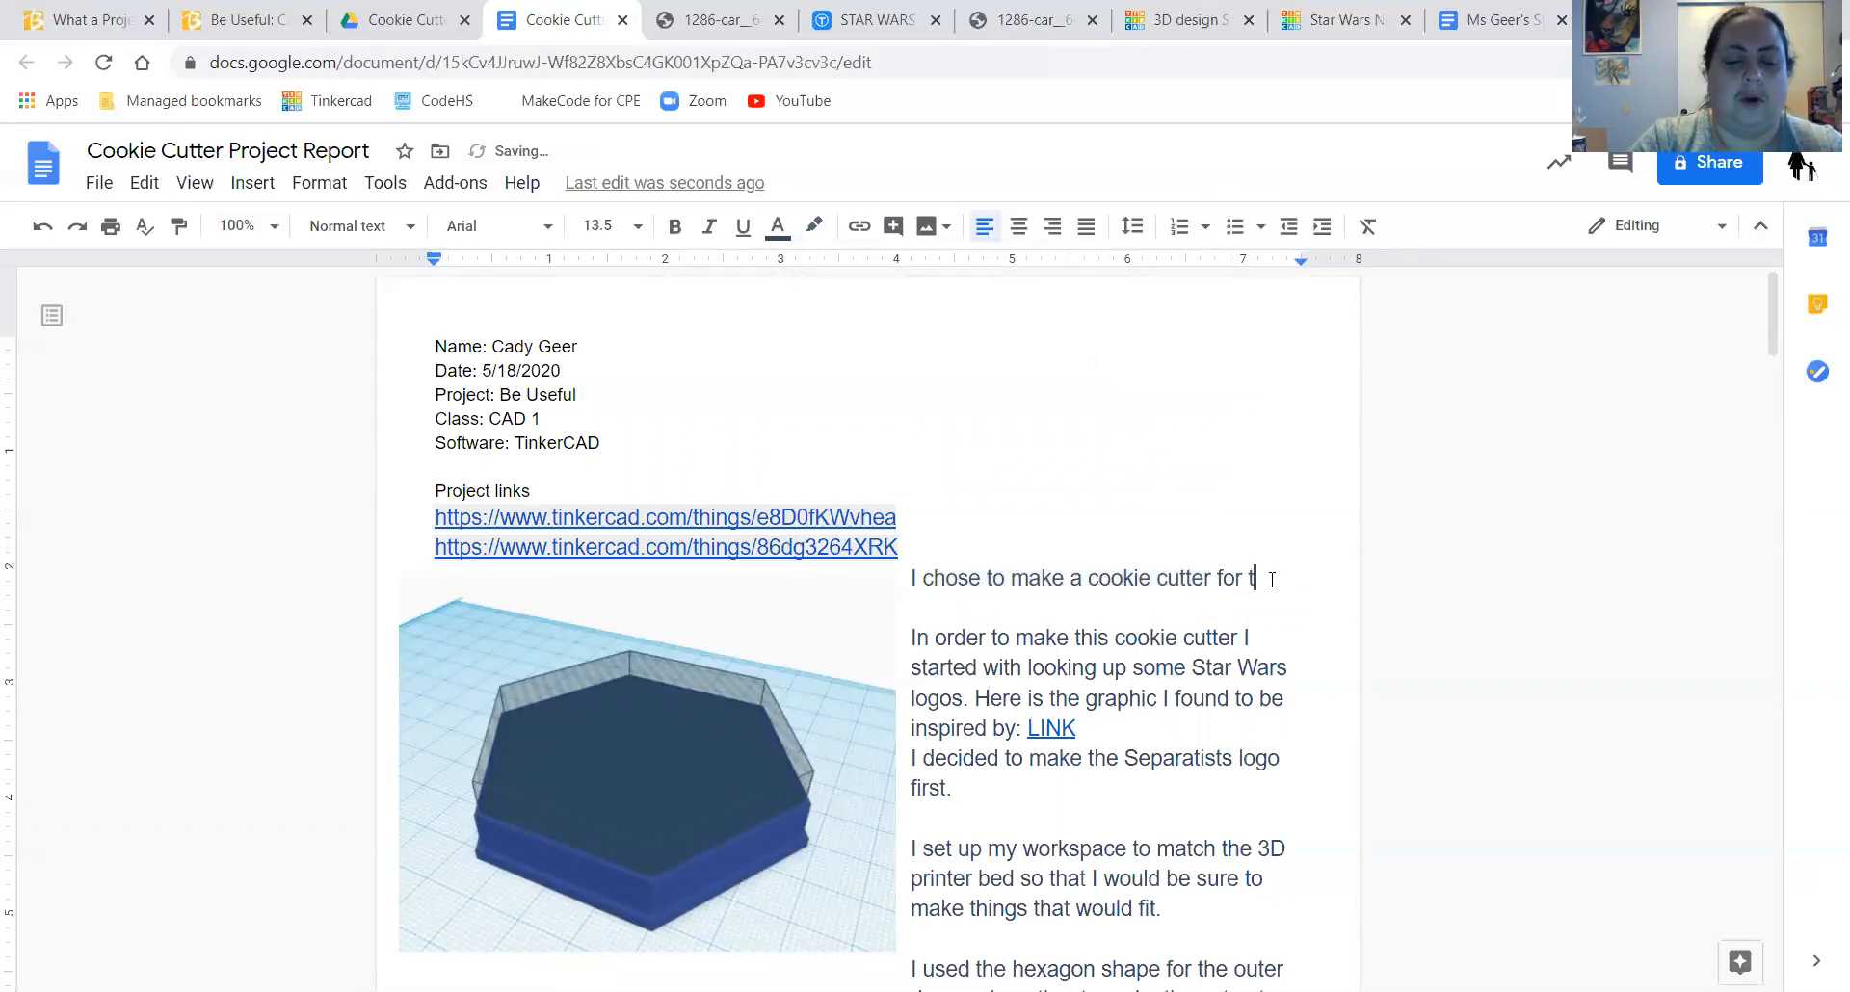
pyautogui.write('his project')
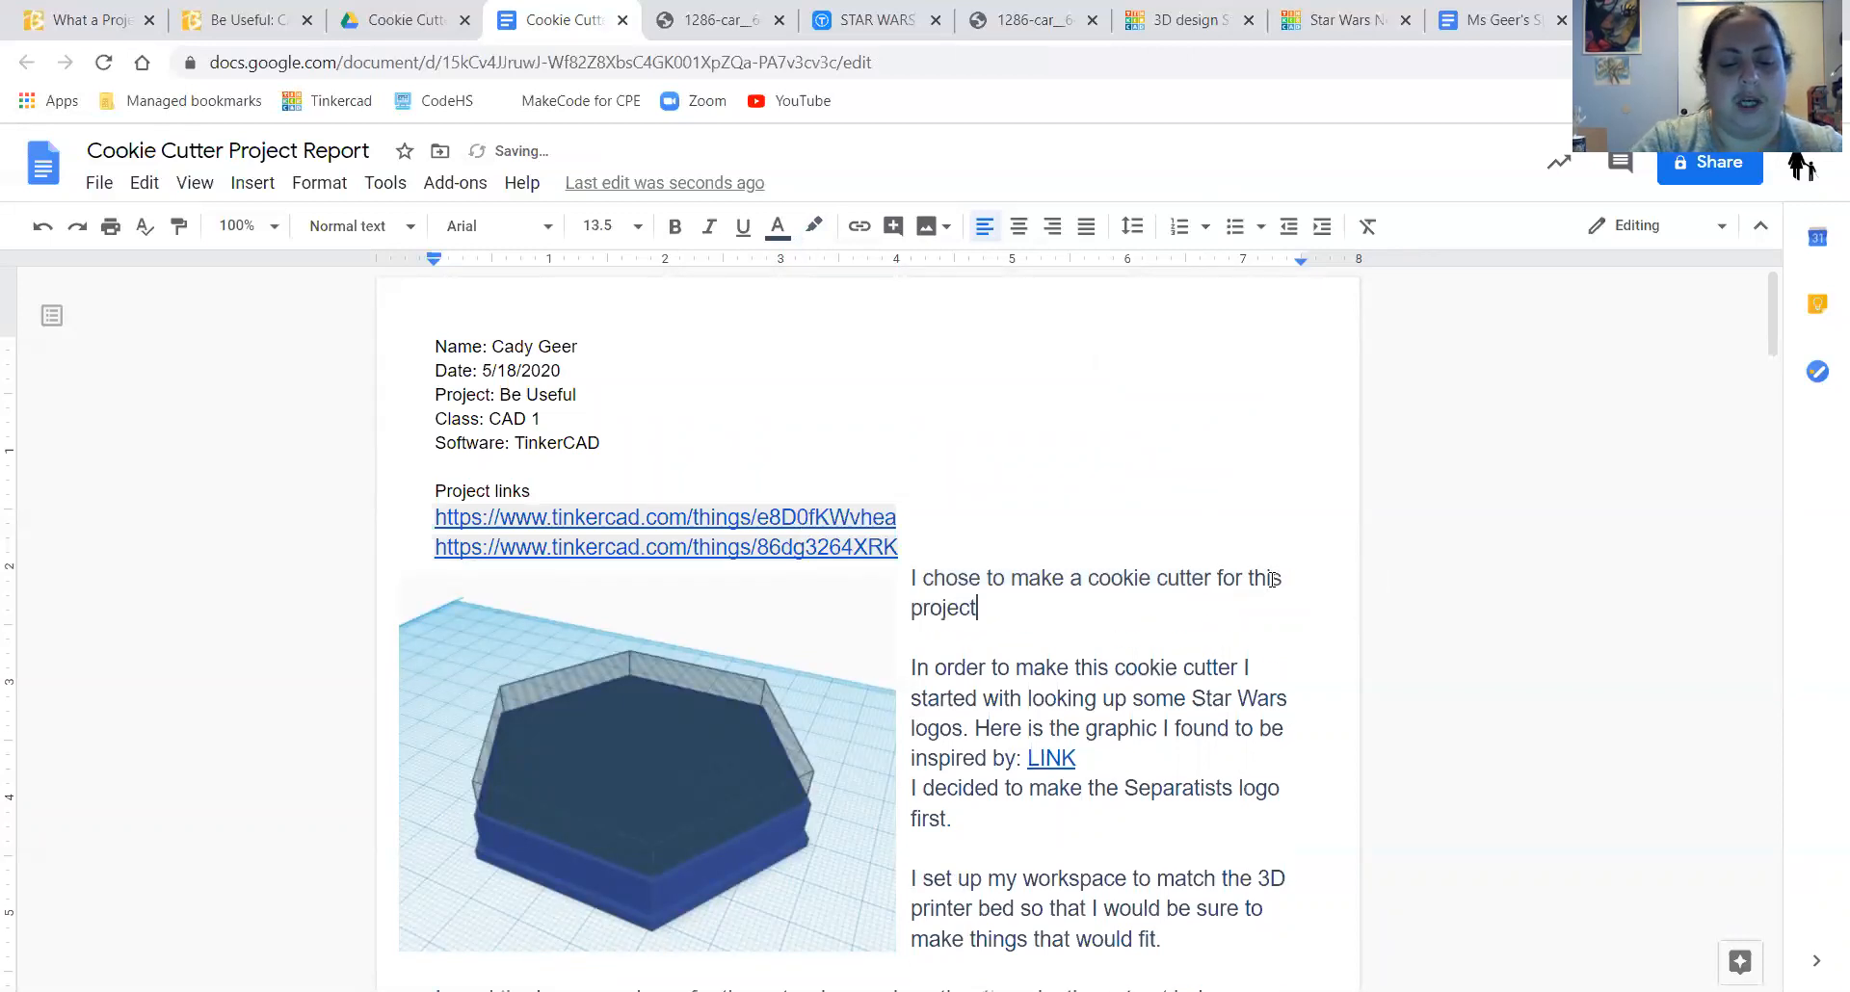
pyautogui.write(' as I thoug')
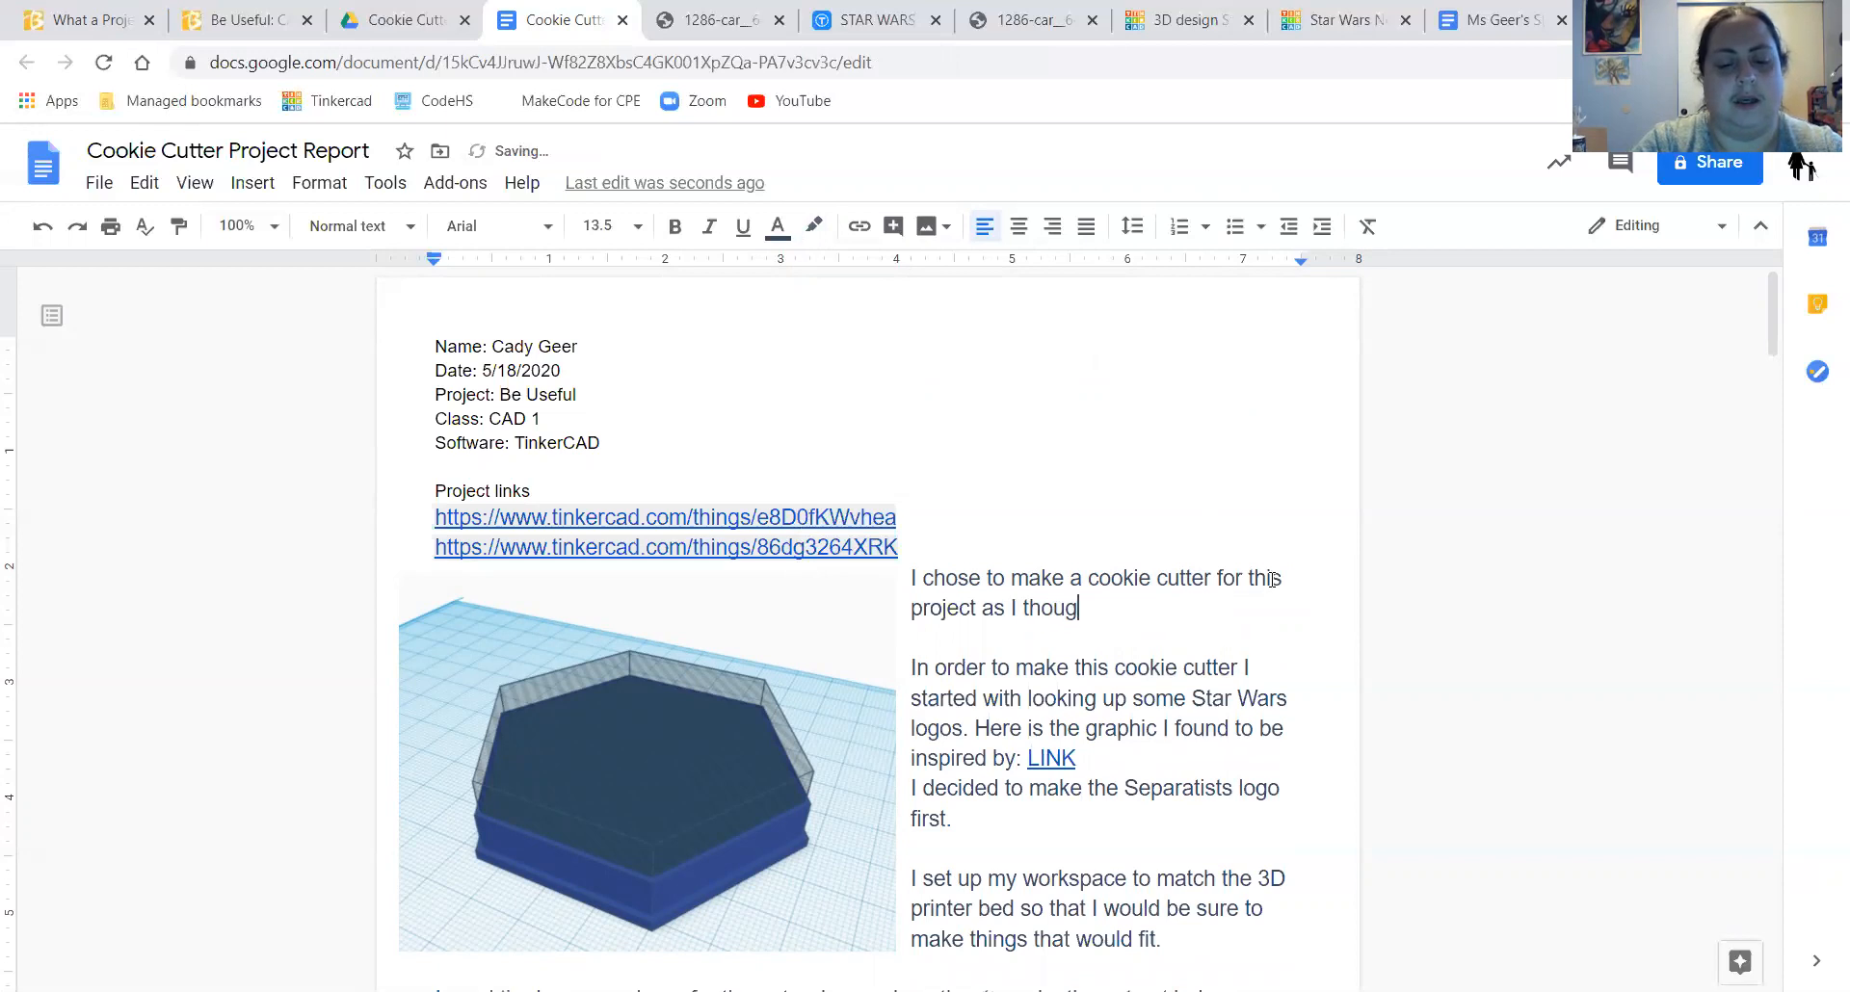
pyautogui.write('ht it wo')
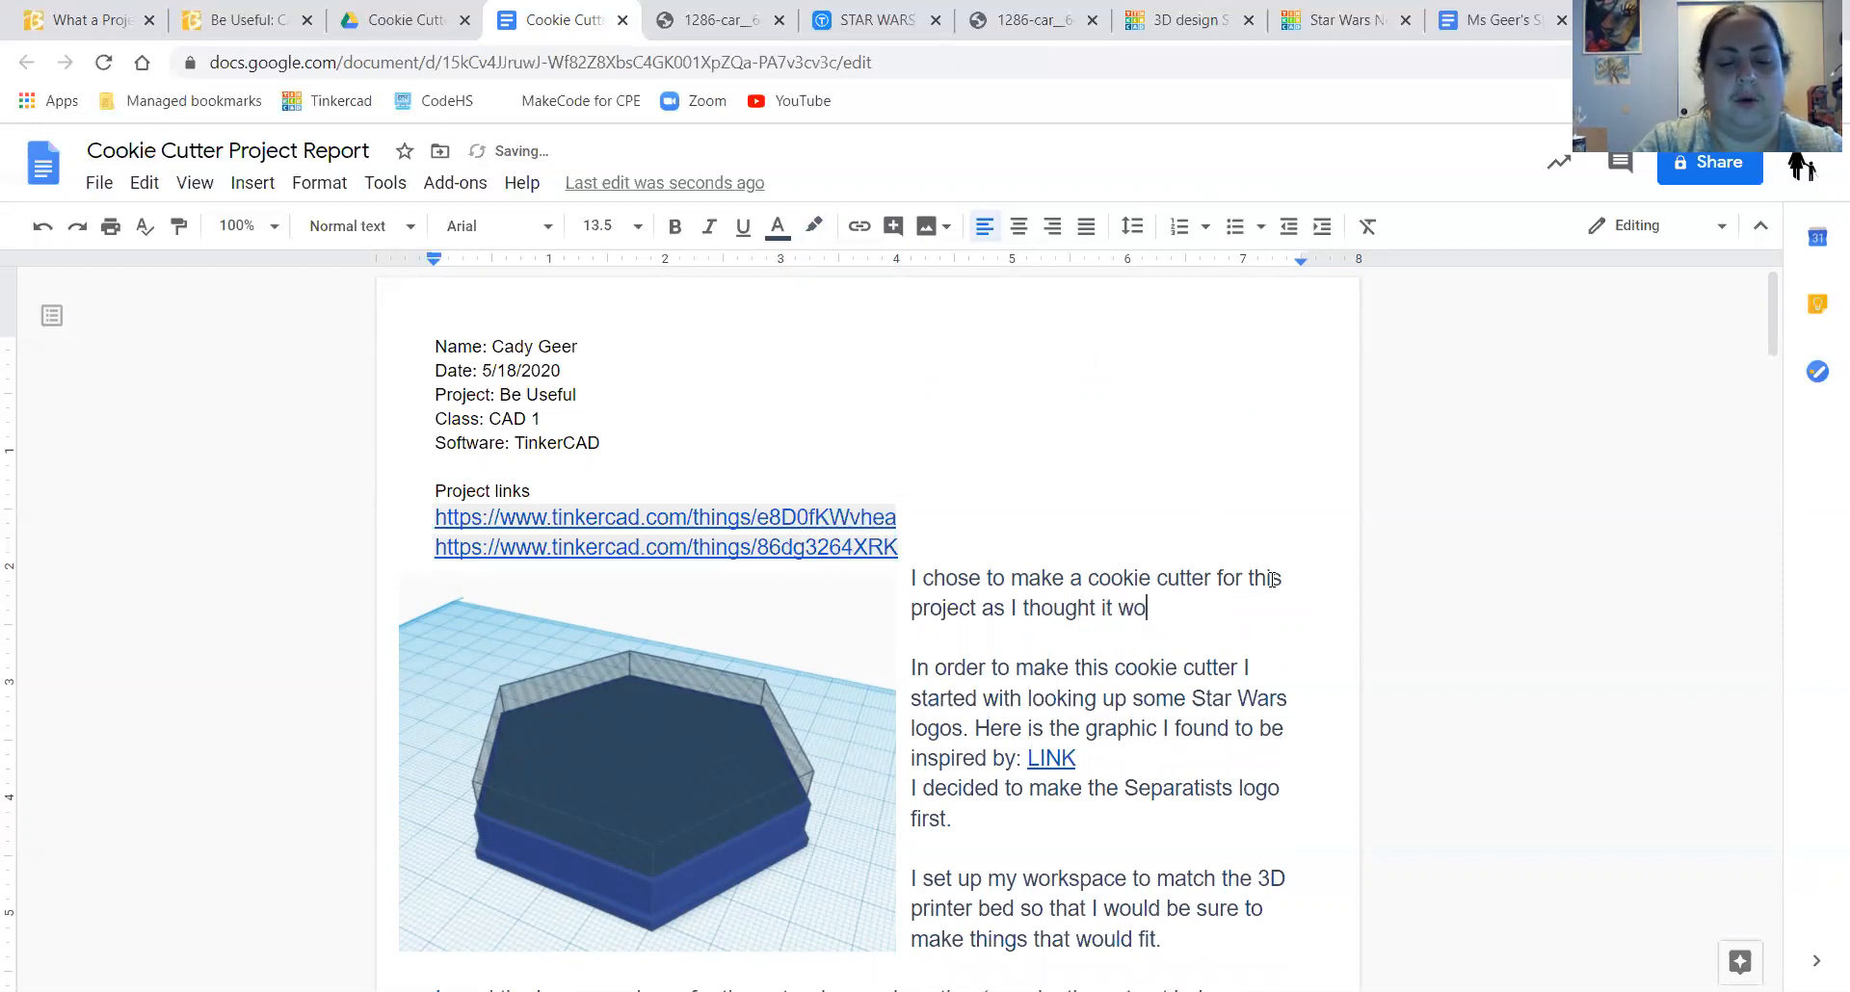
pyautogui.write('uld make a go')
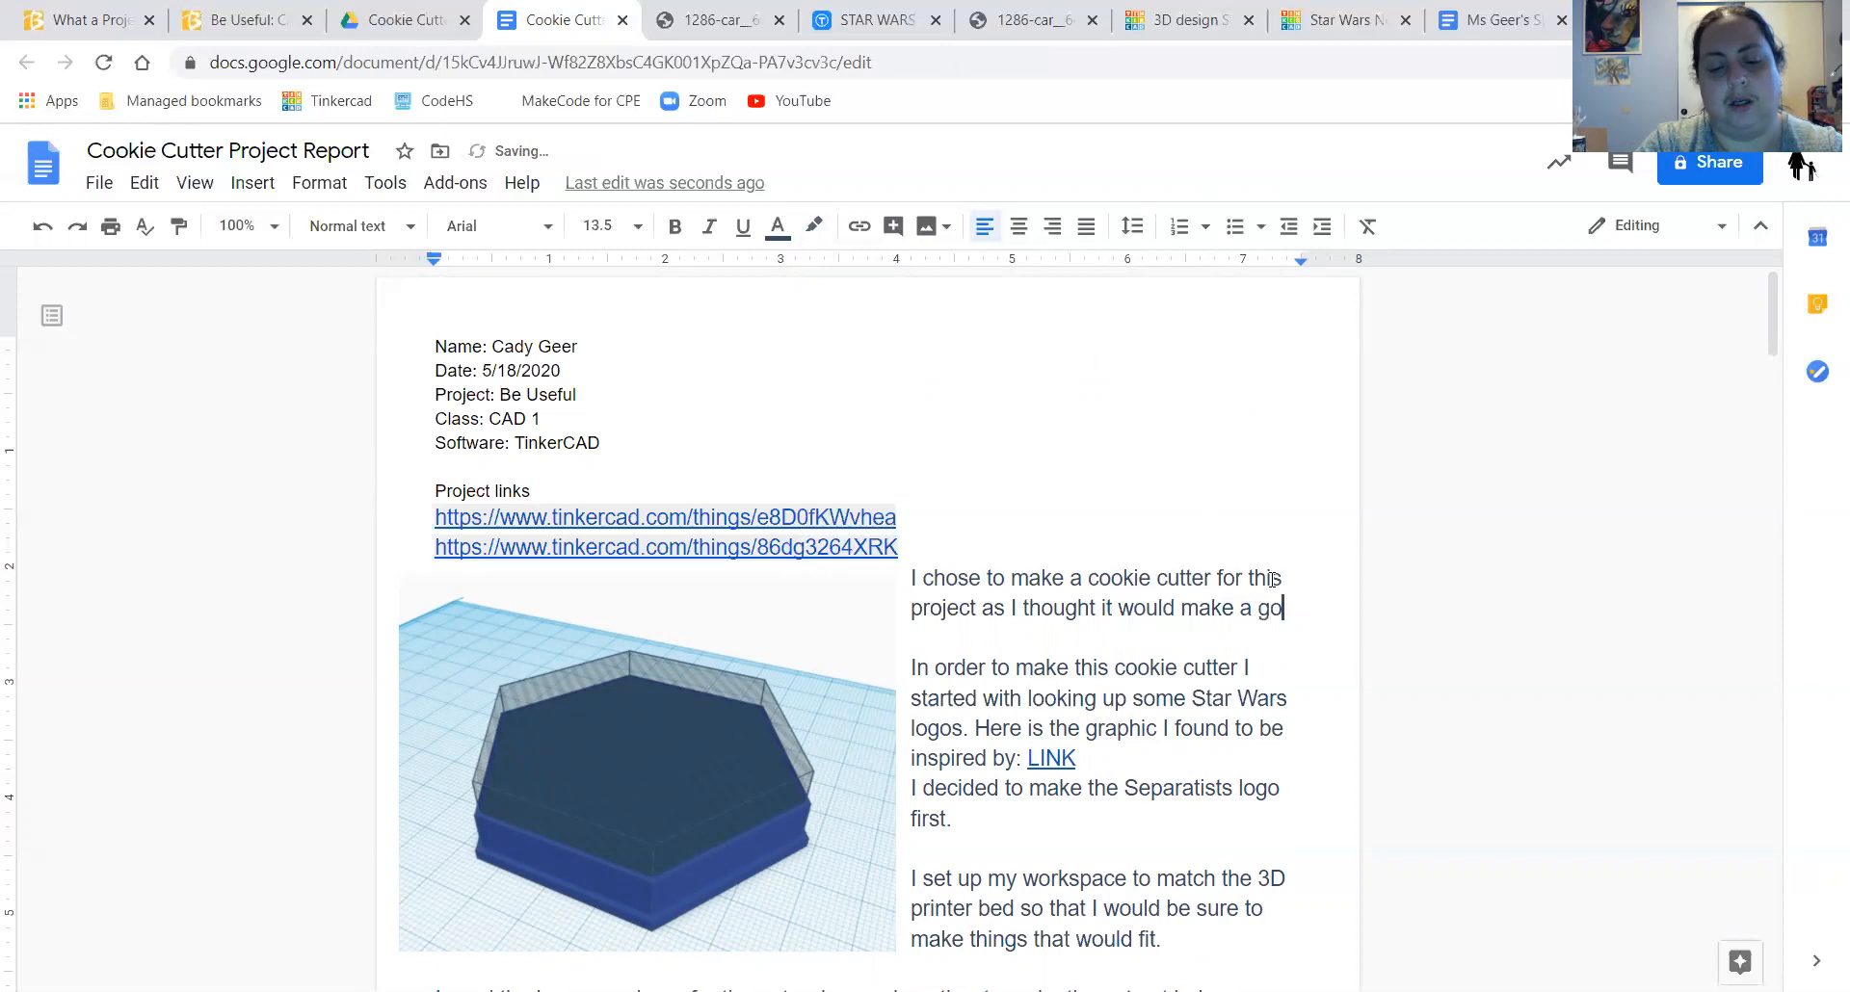
pyautogui.write('od video ex')
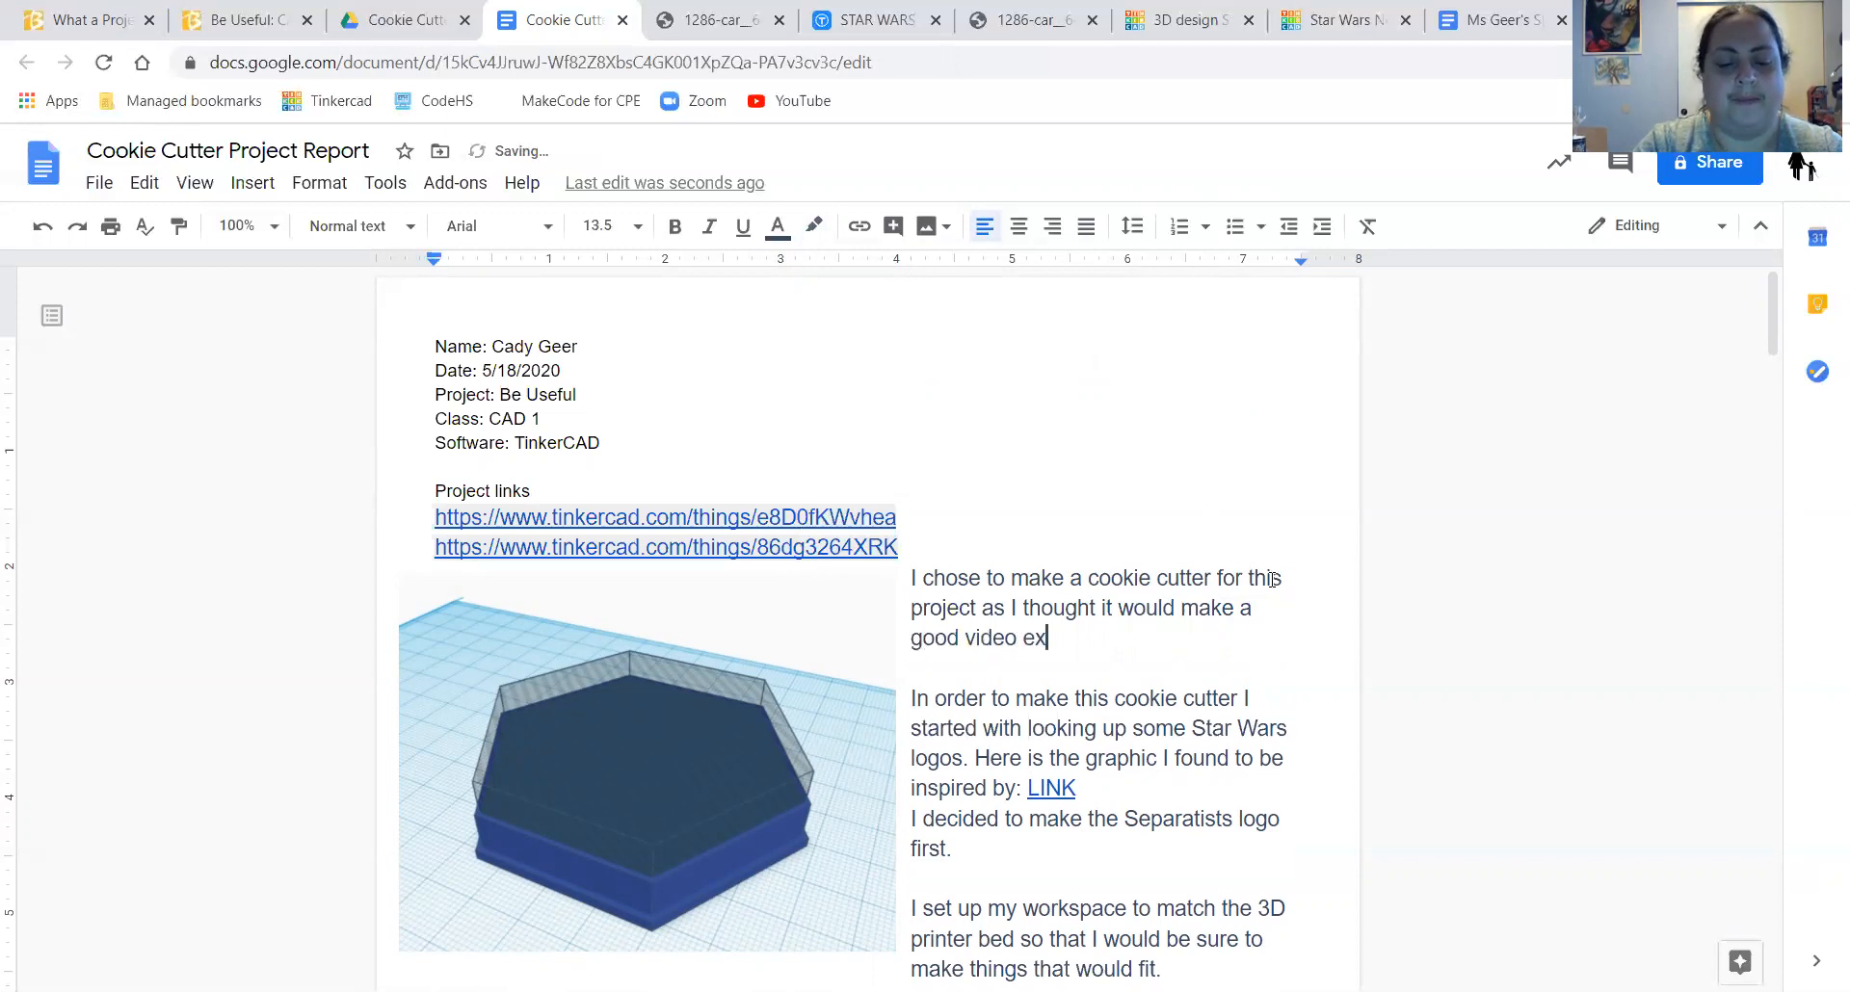
pyautogui.write('ample and my ')
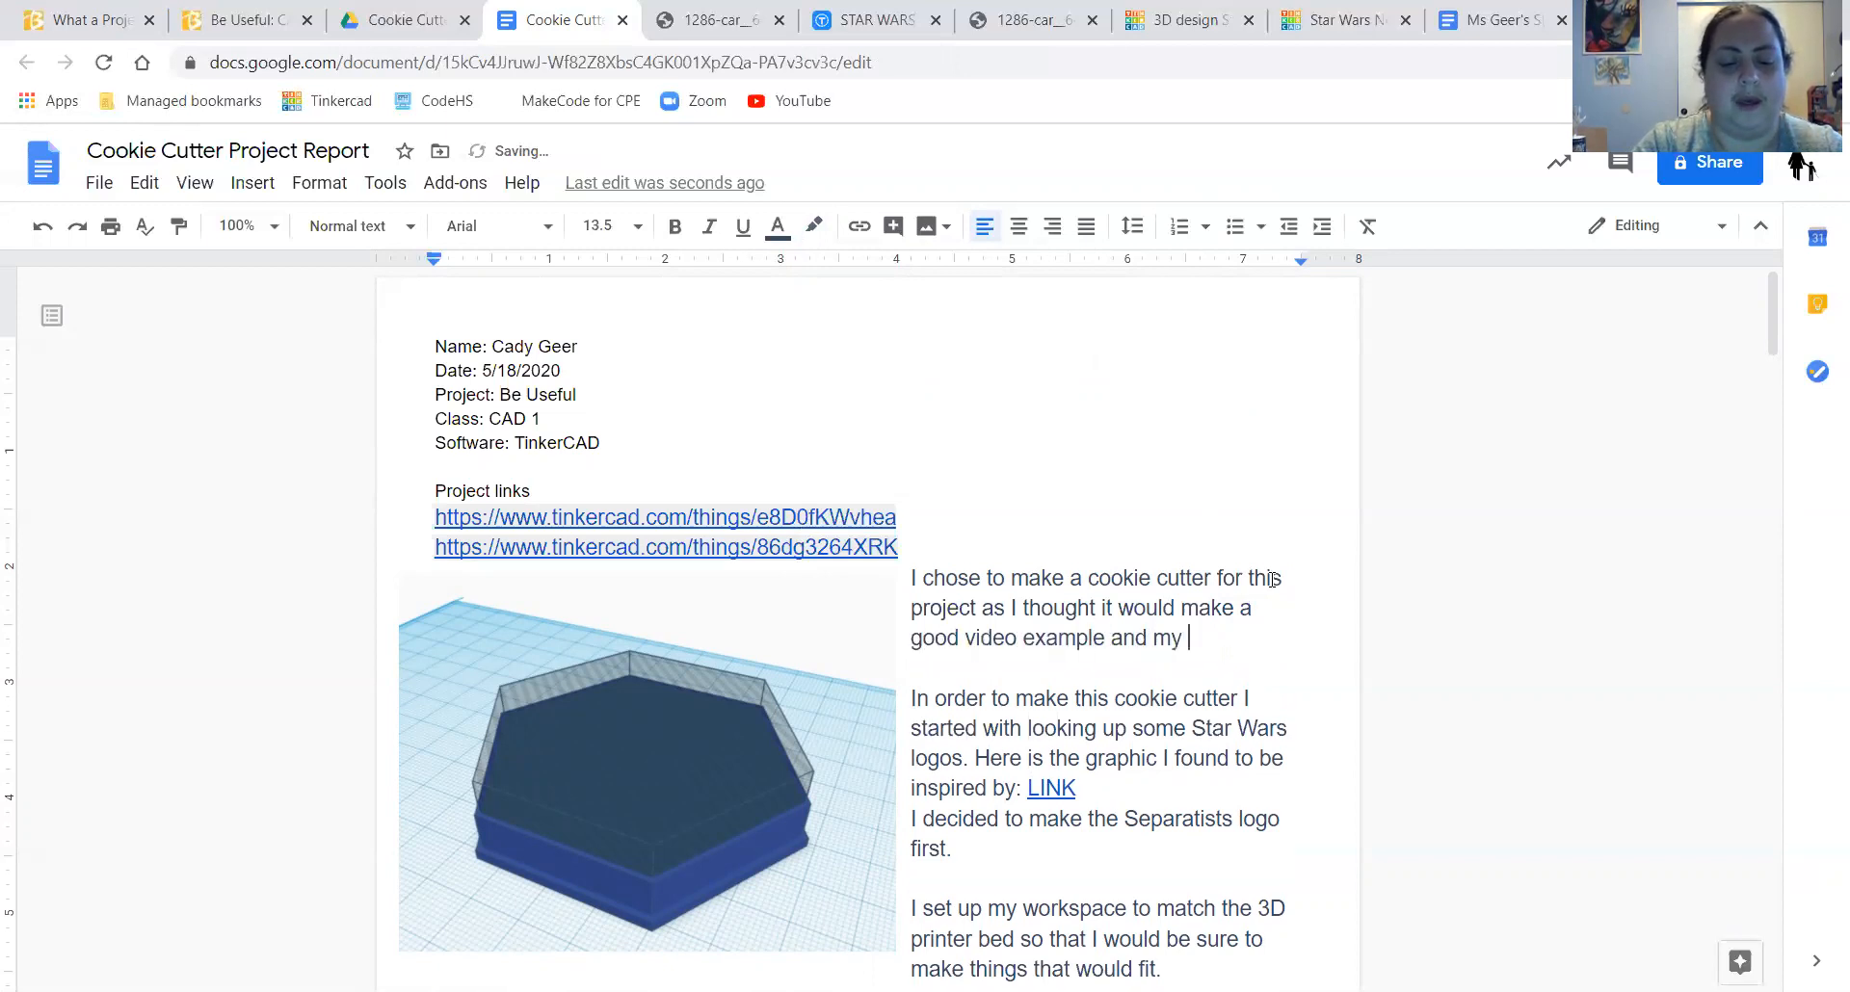
# - Finish the opening sentence with "son and I would have fun making cookies together. (Which we did.)"
pyautogui.write('son and I ')
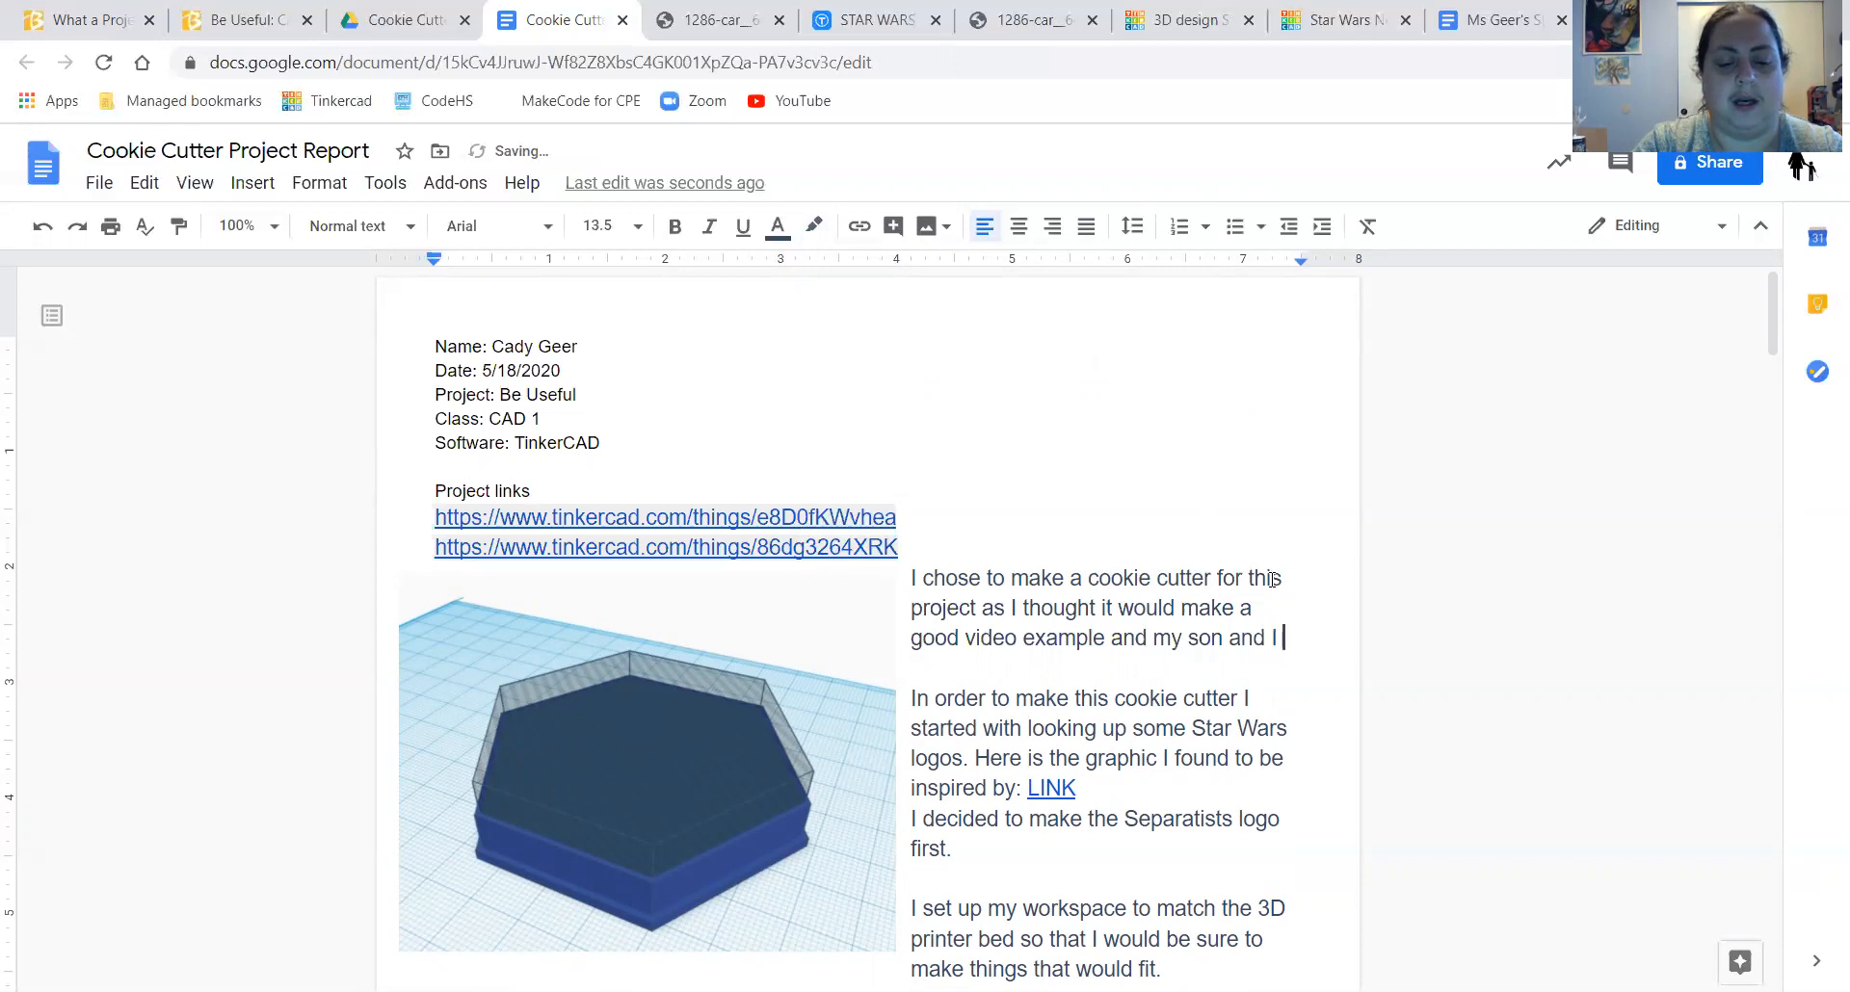
pyautogui.write('would have ')
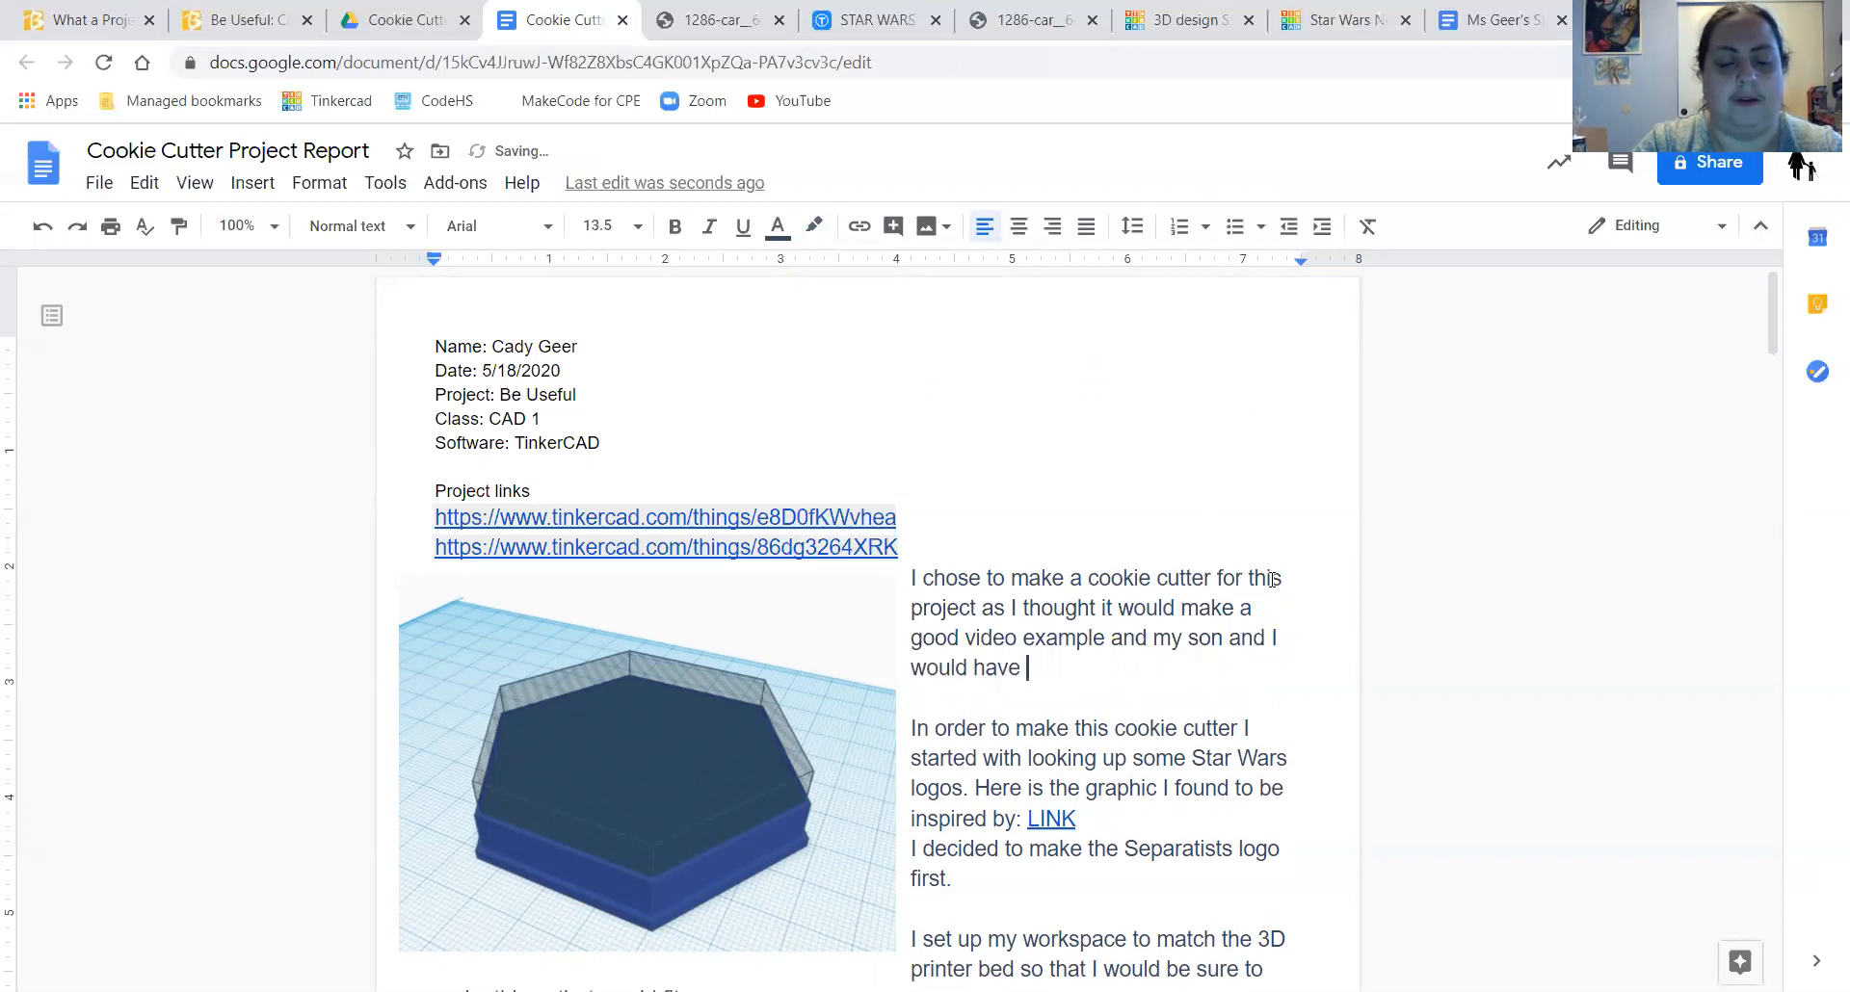
pyautogui.write('fun making ')
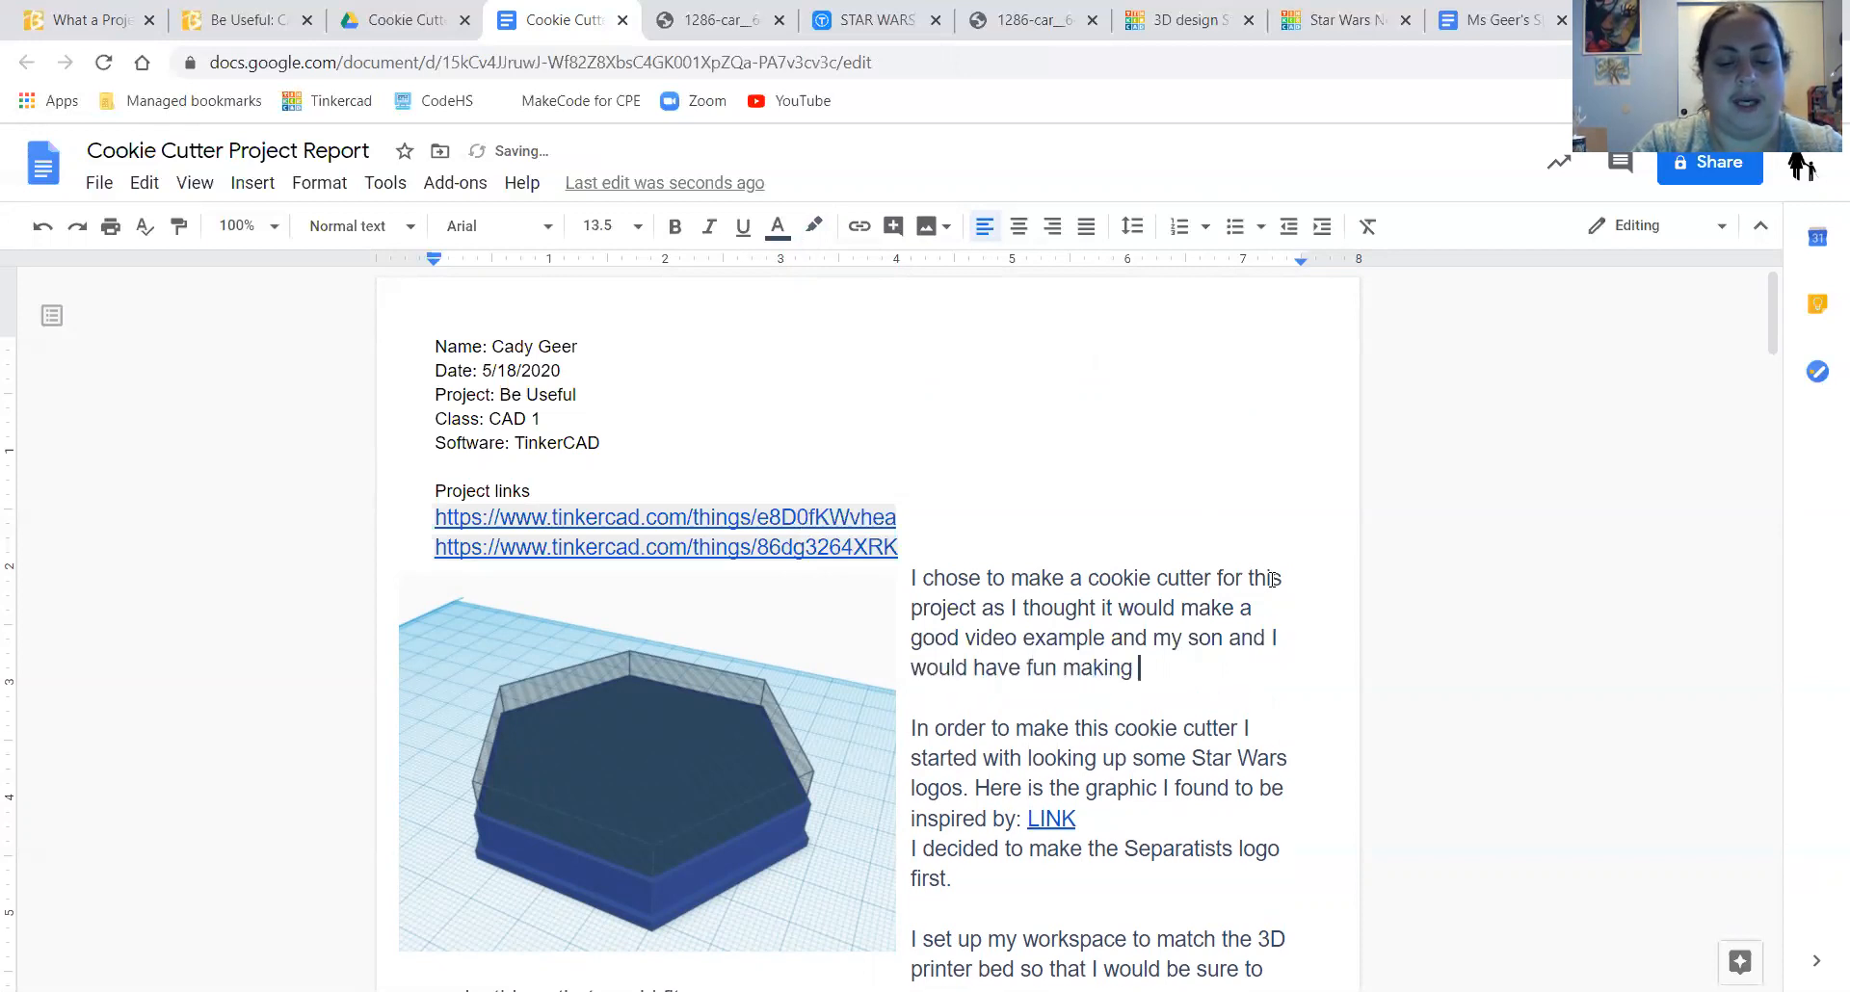
pyautogui.write('cookies t')
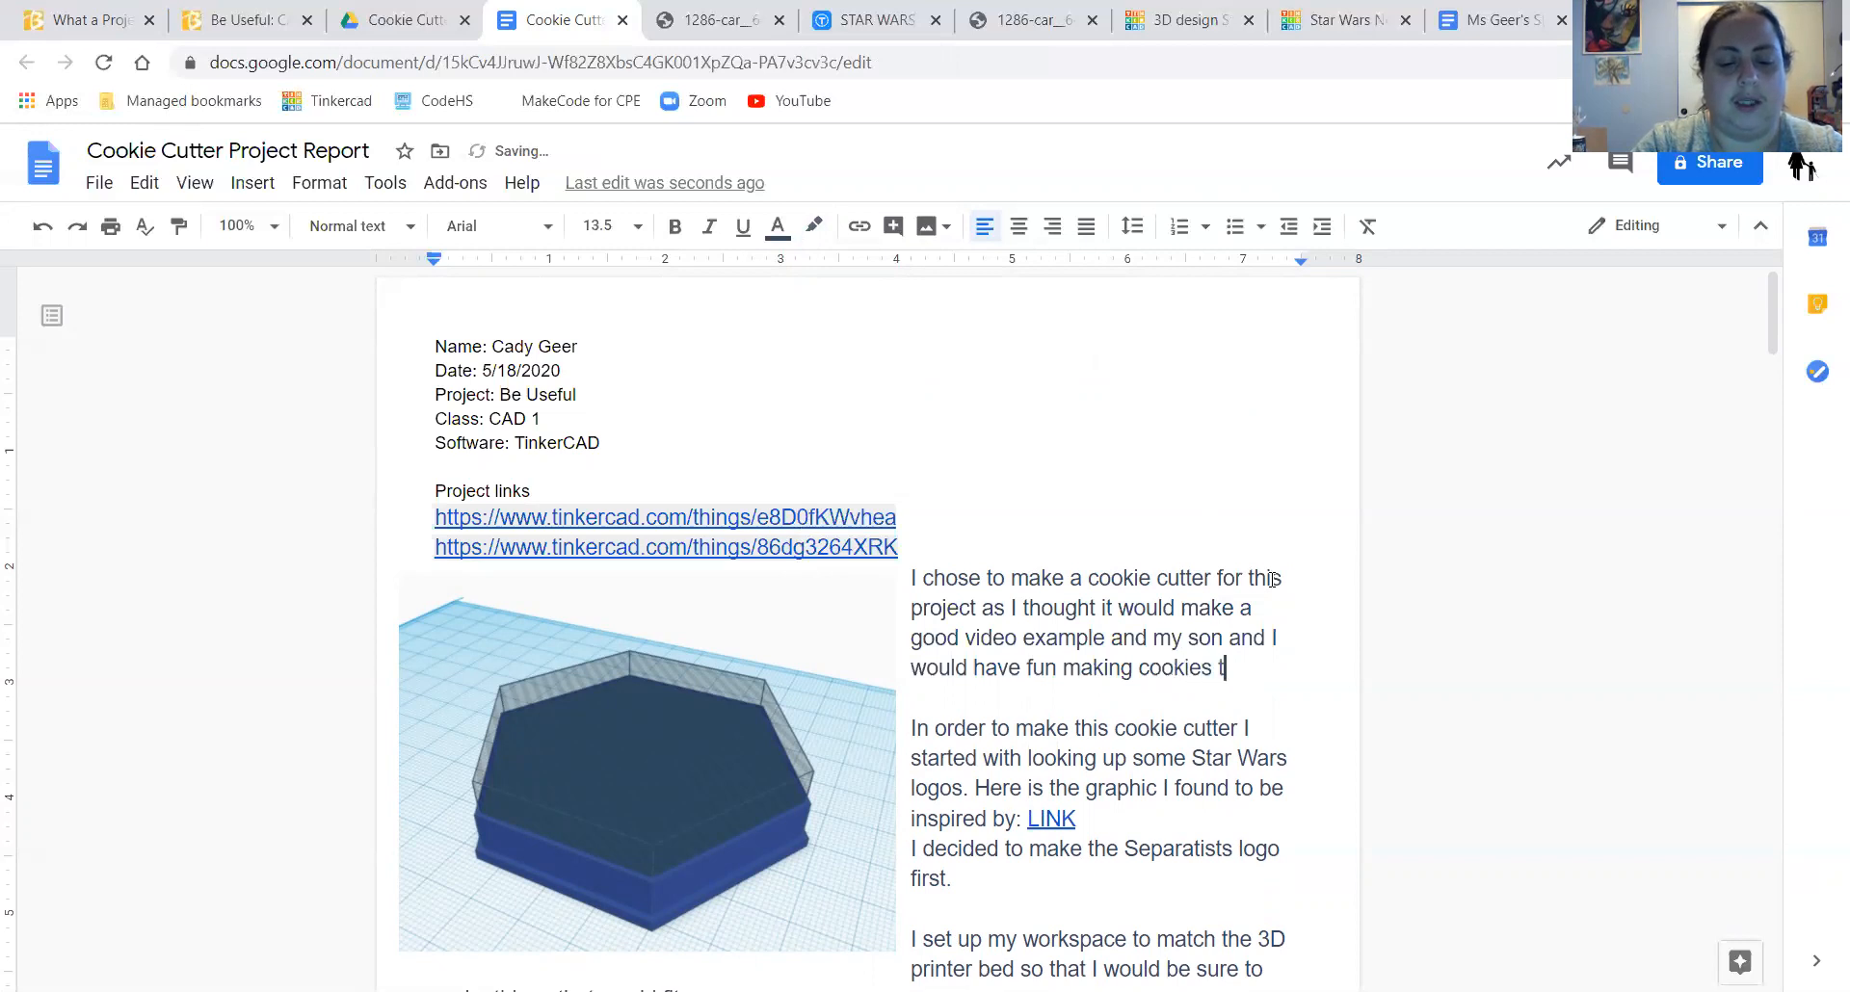
pyautogui.write('ogether. ')
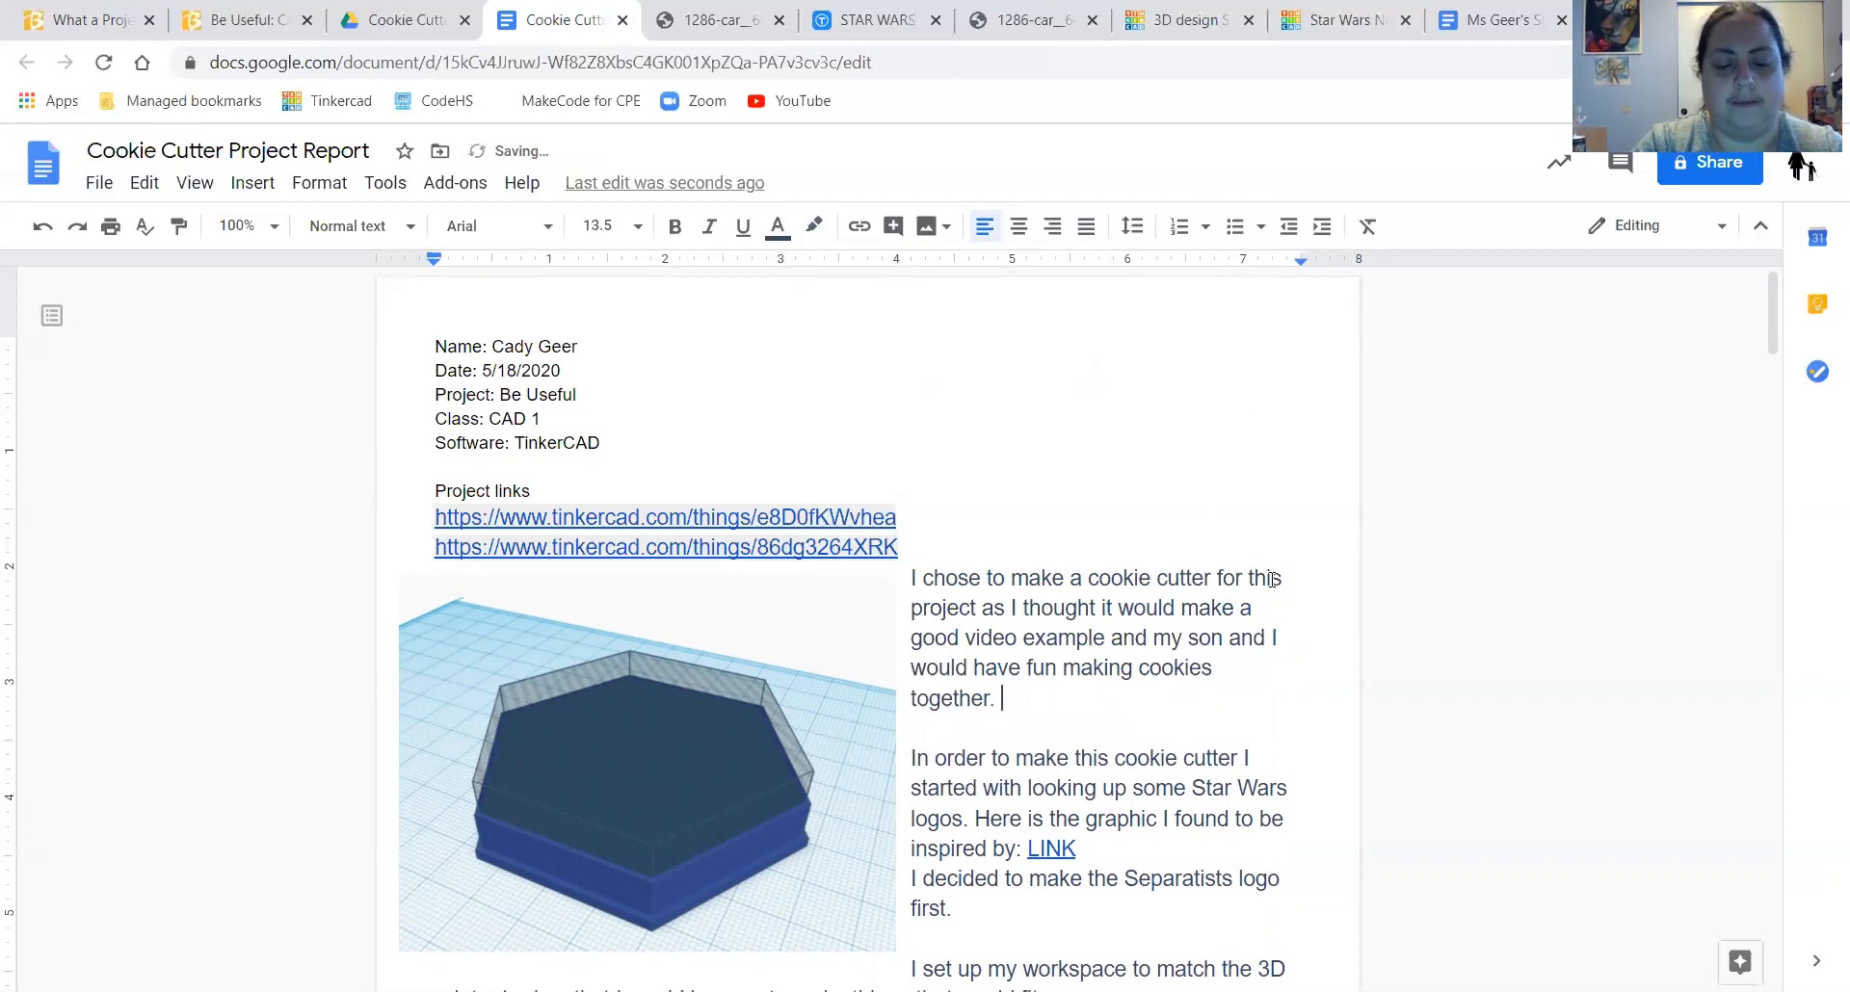
pyautogui.write('(Whi')
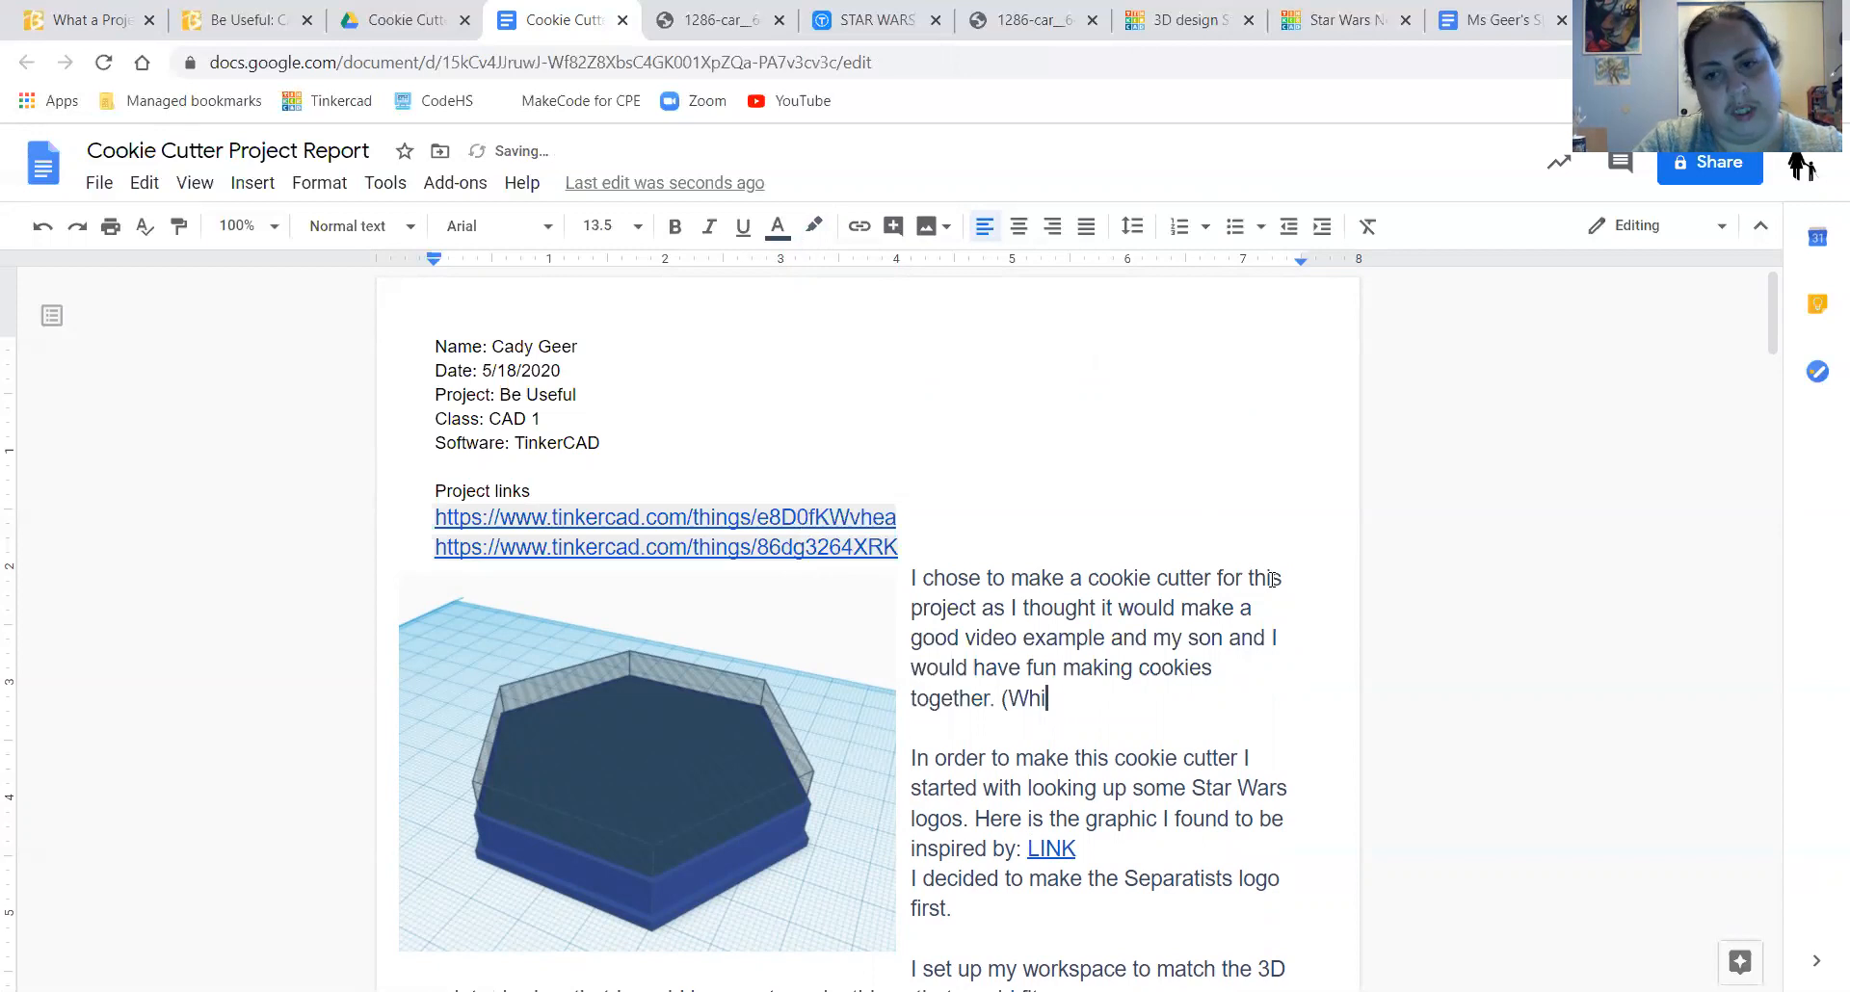
pyautogui.write('ch we ')
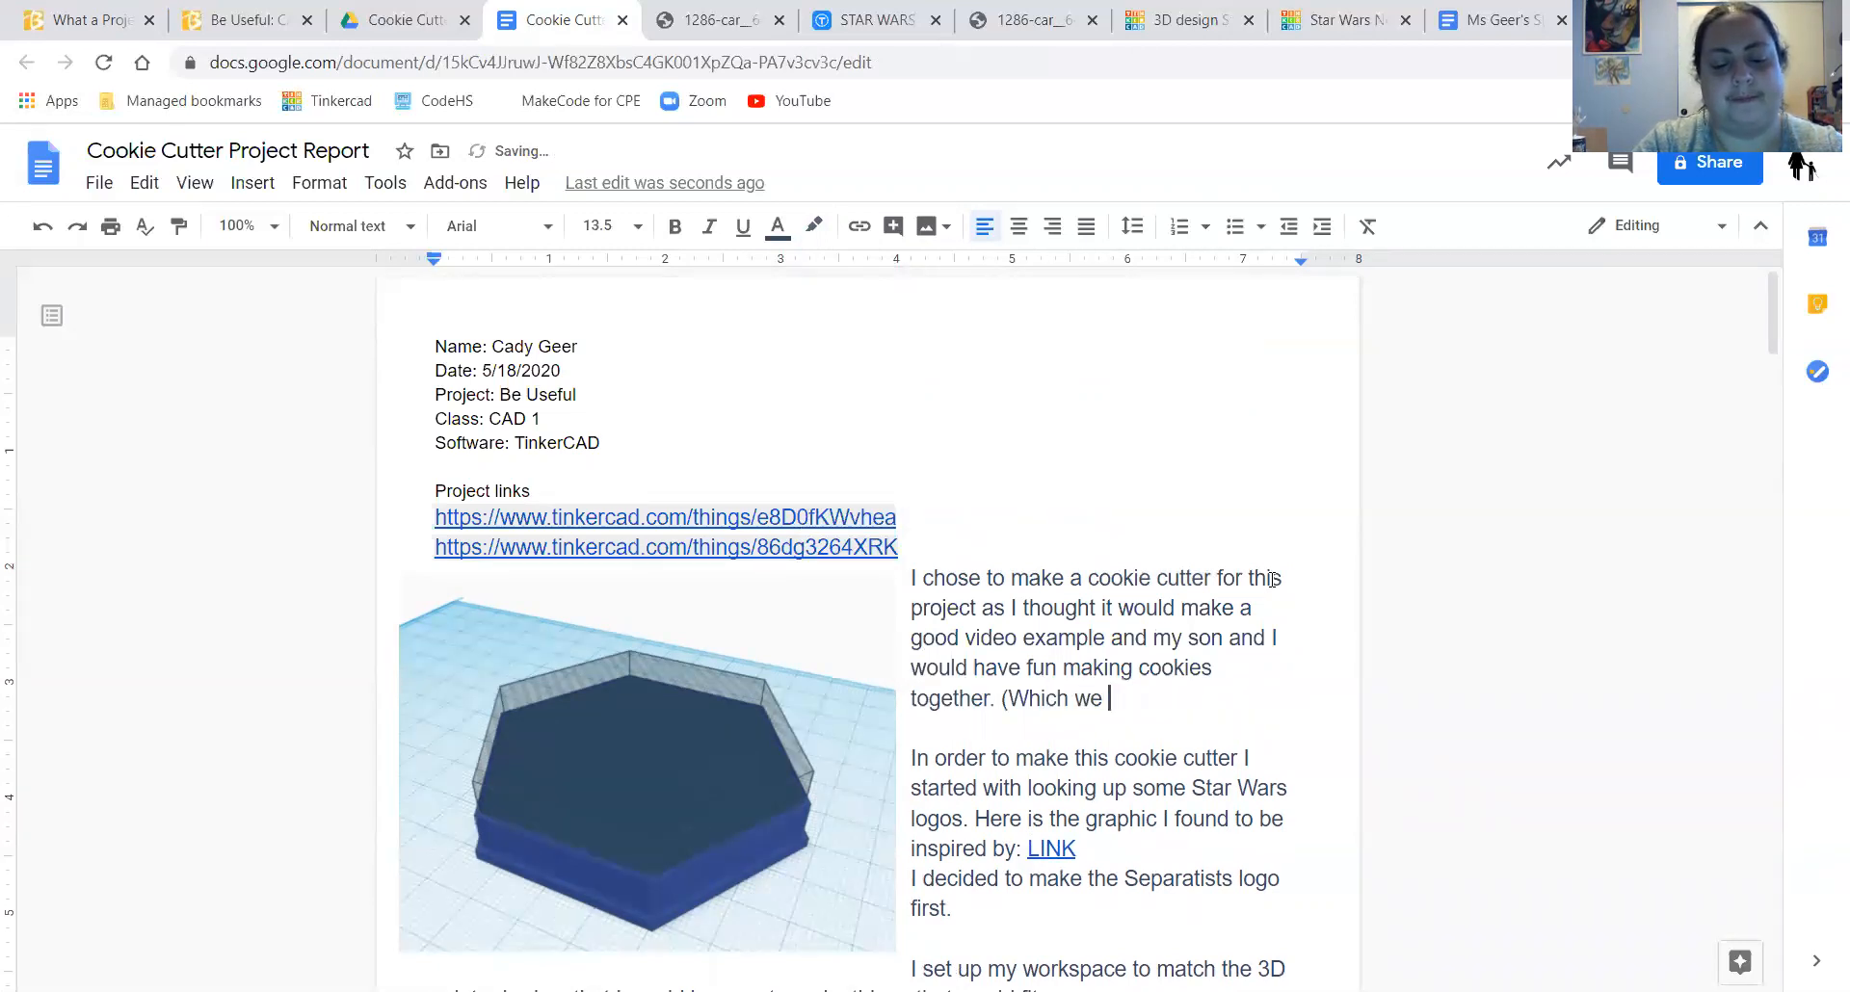
pyautogui.write('did.)')
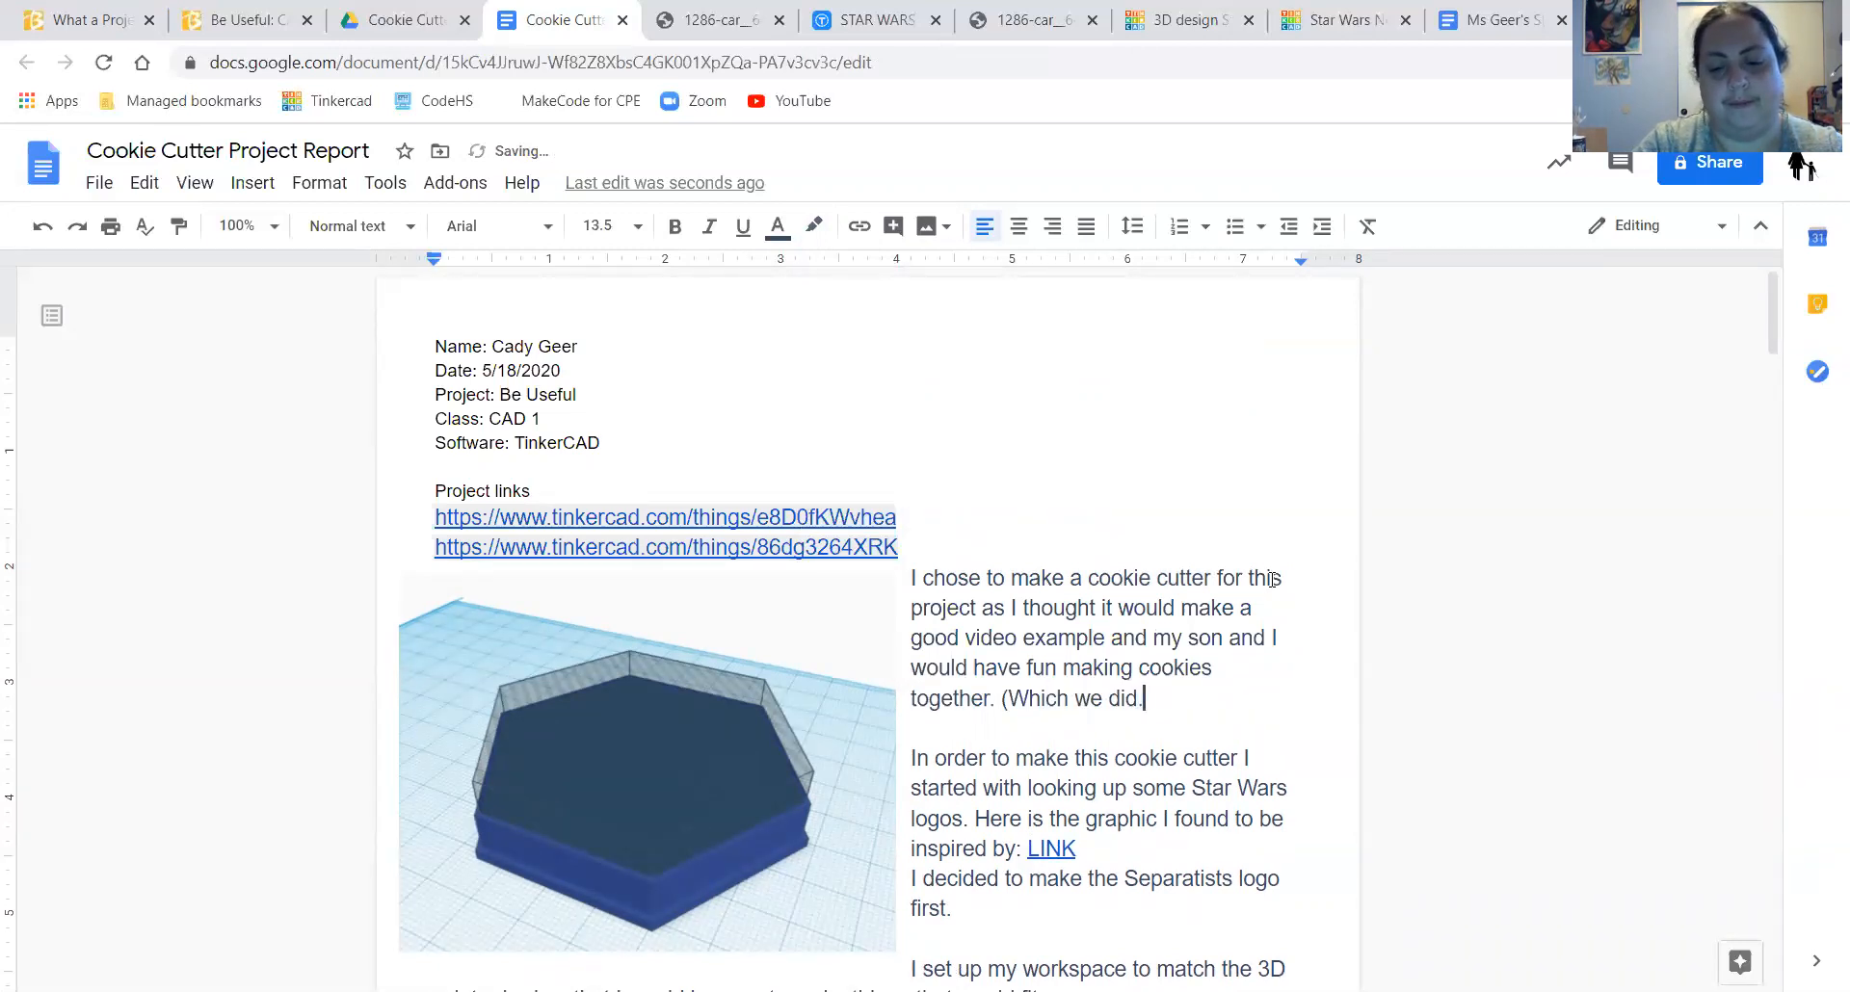
# - Start a new line directly below the opening sentence reading "I decided on the Star Wars theme"
pyautogui.press('Return')
pyautogui.press('Return')
pyautogui.write('I')
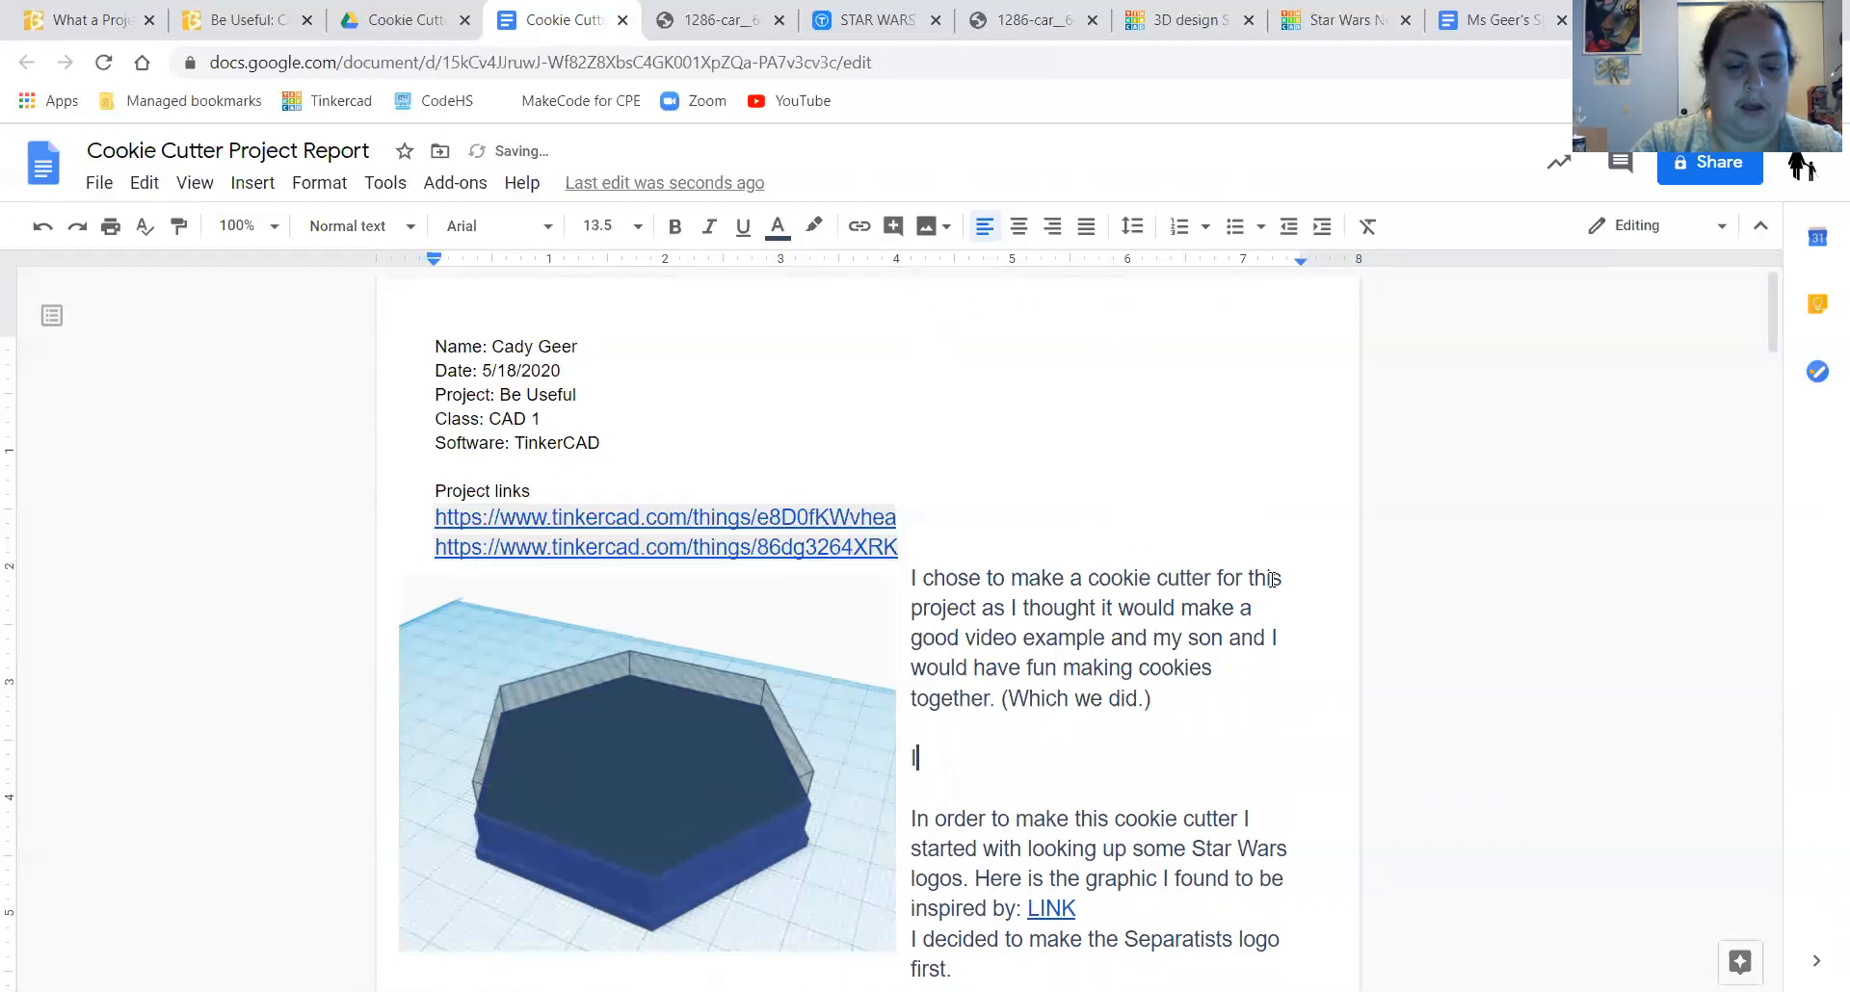
pyautogui.press('BackSpace')
pyautogui.press('BackSpace')
pyautogui.write('I d')
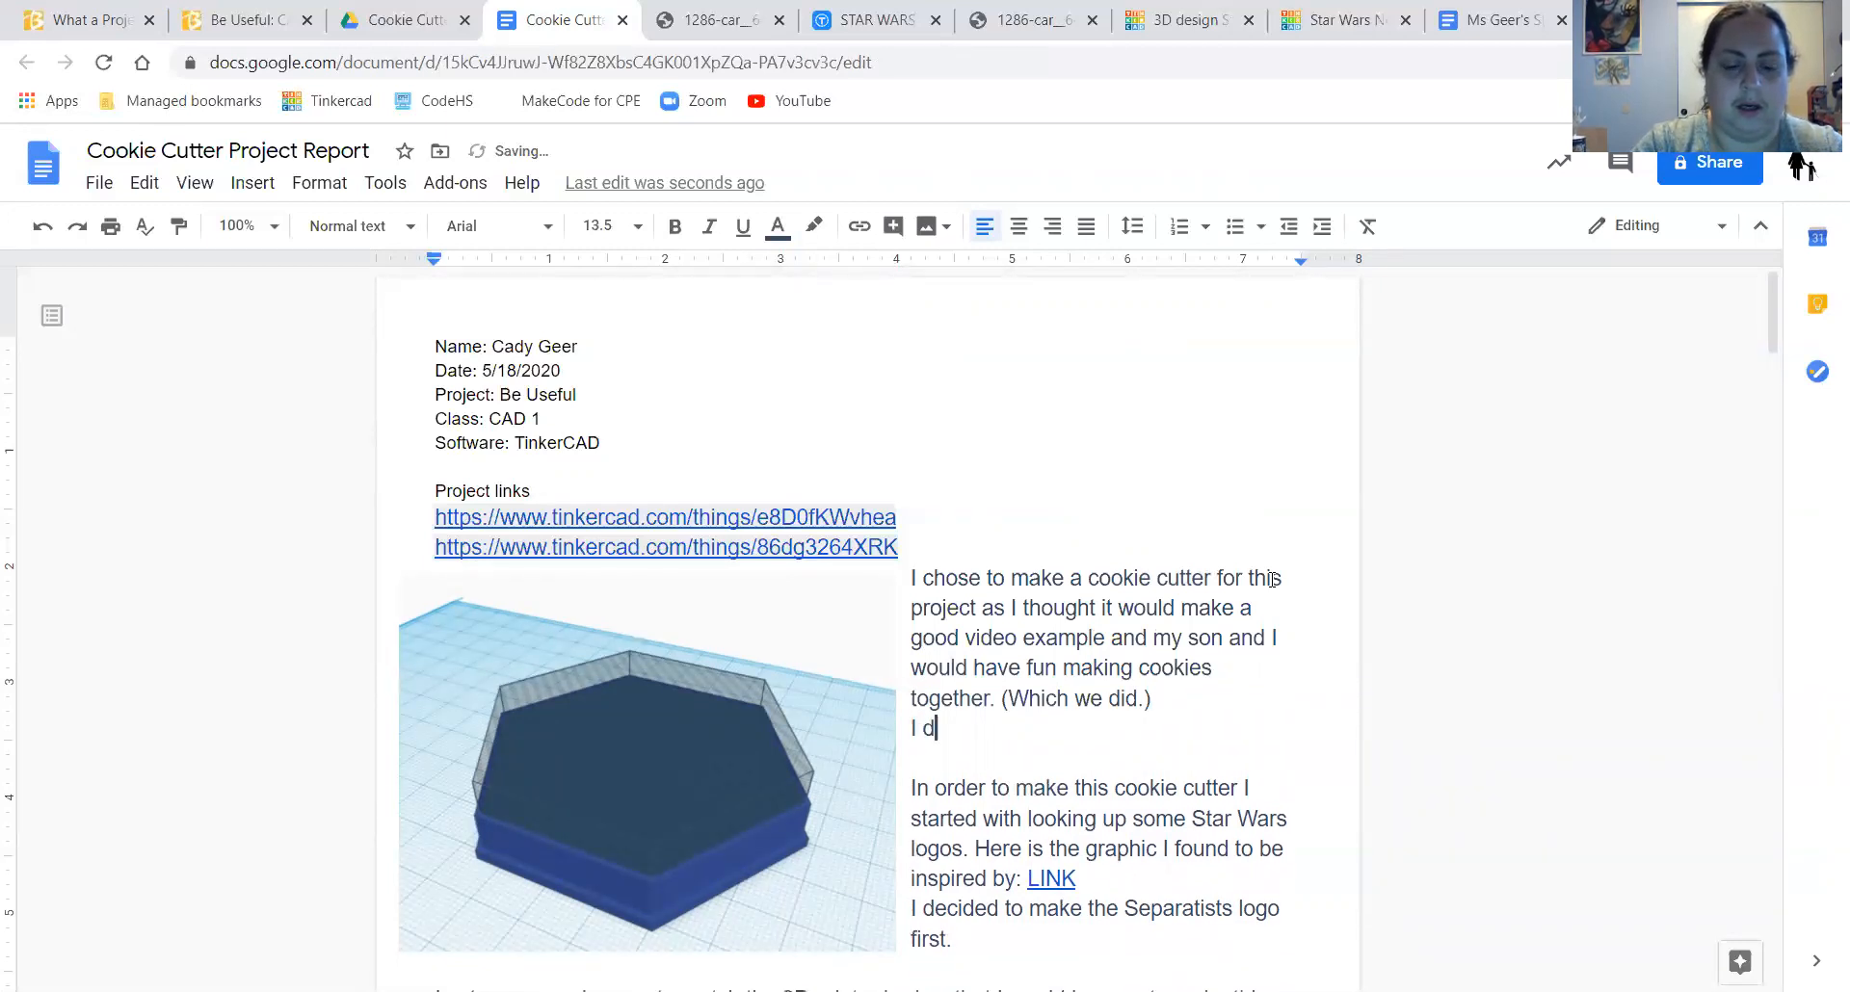
pyautogui.write('ecided on ')
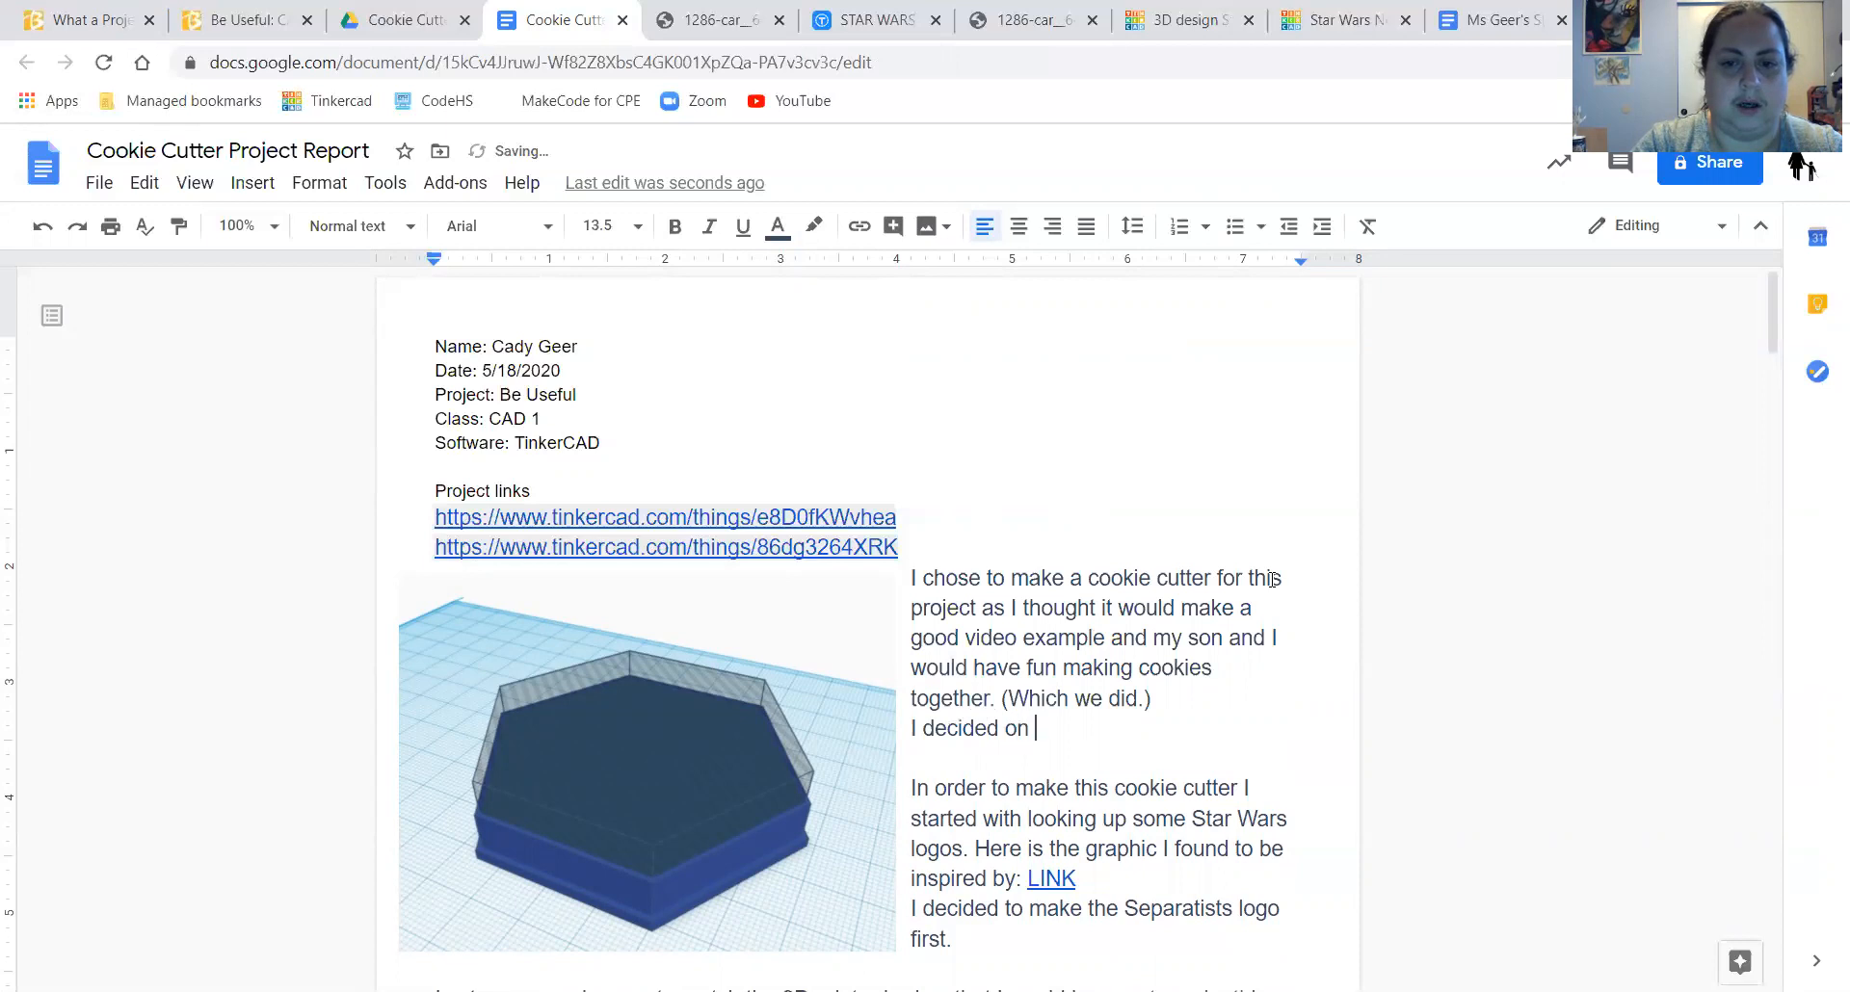
pyautogui.write('the Start')
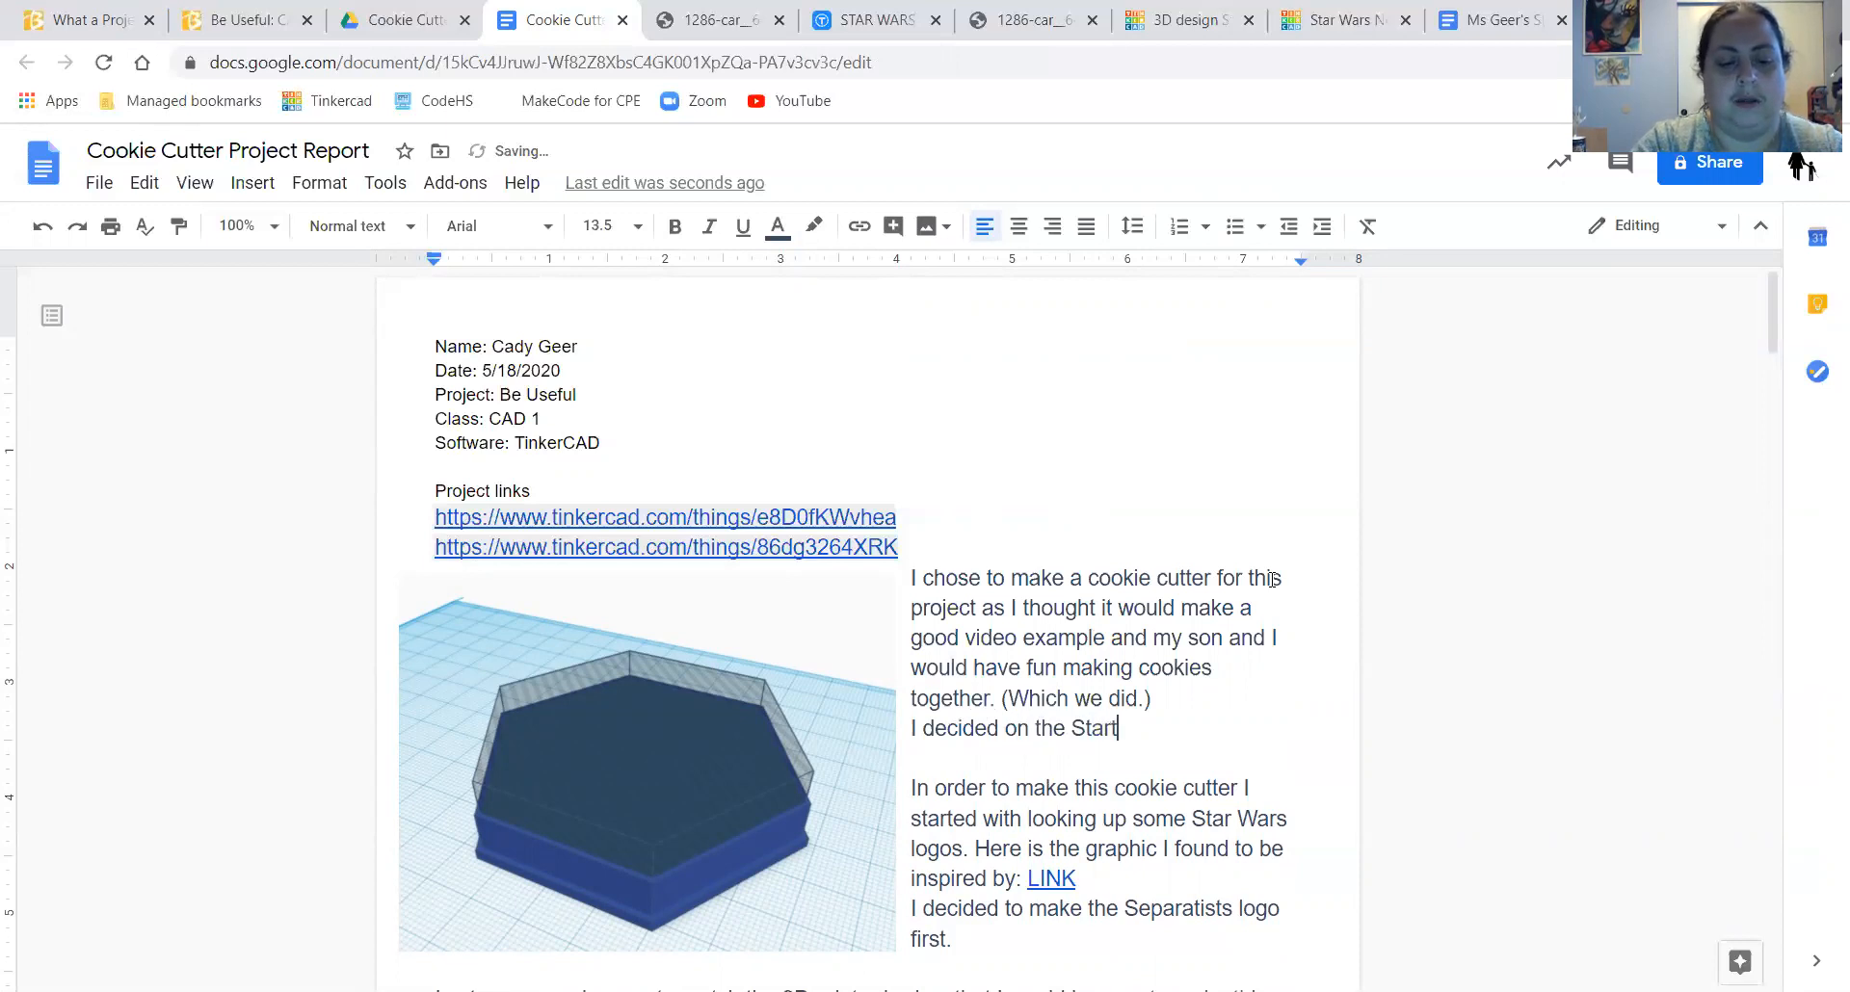
pyautogui.press('BackSpace')
pyautogui.press('BackSpace')
pyautogui.write('Wars ')
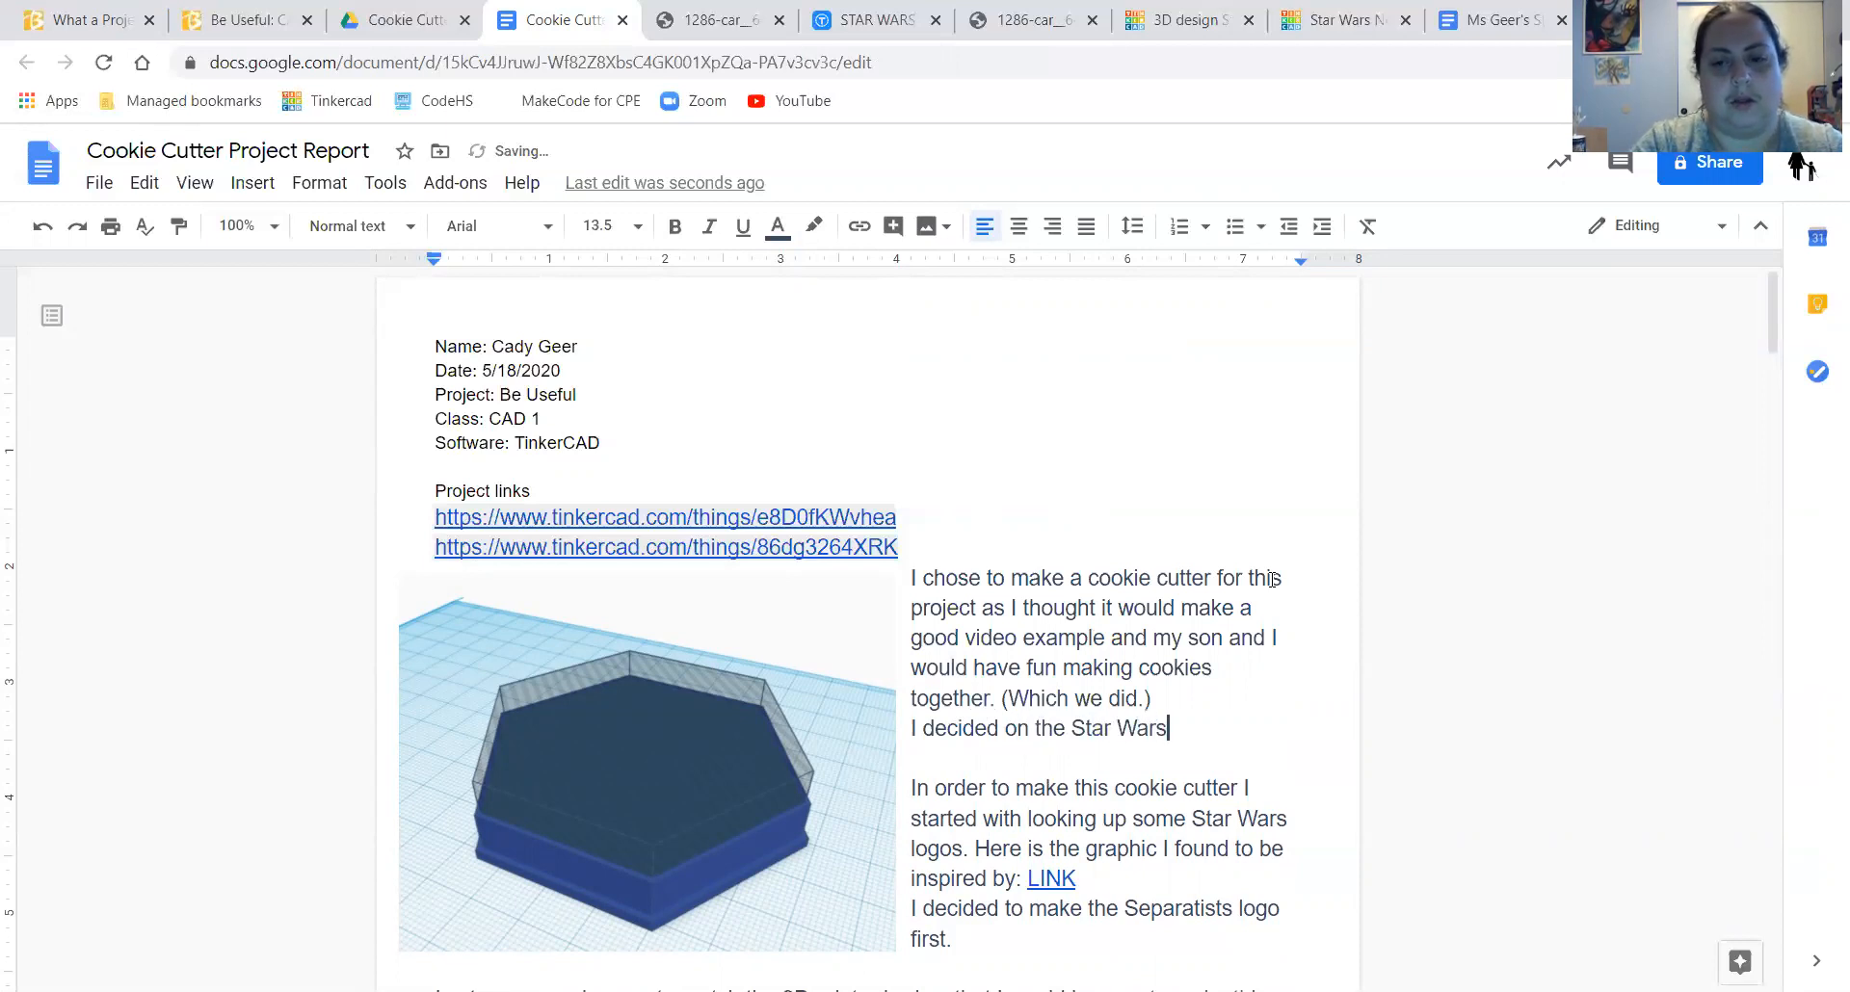
pyautogui.write('theme')
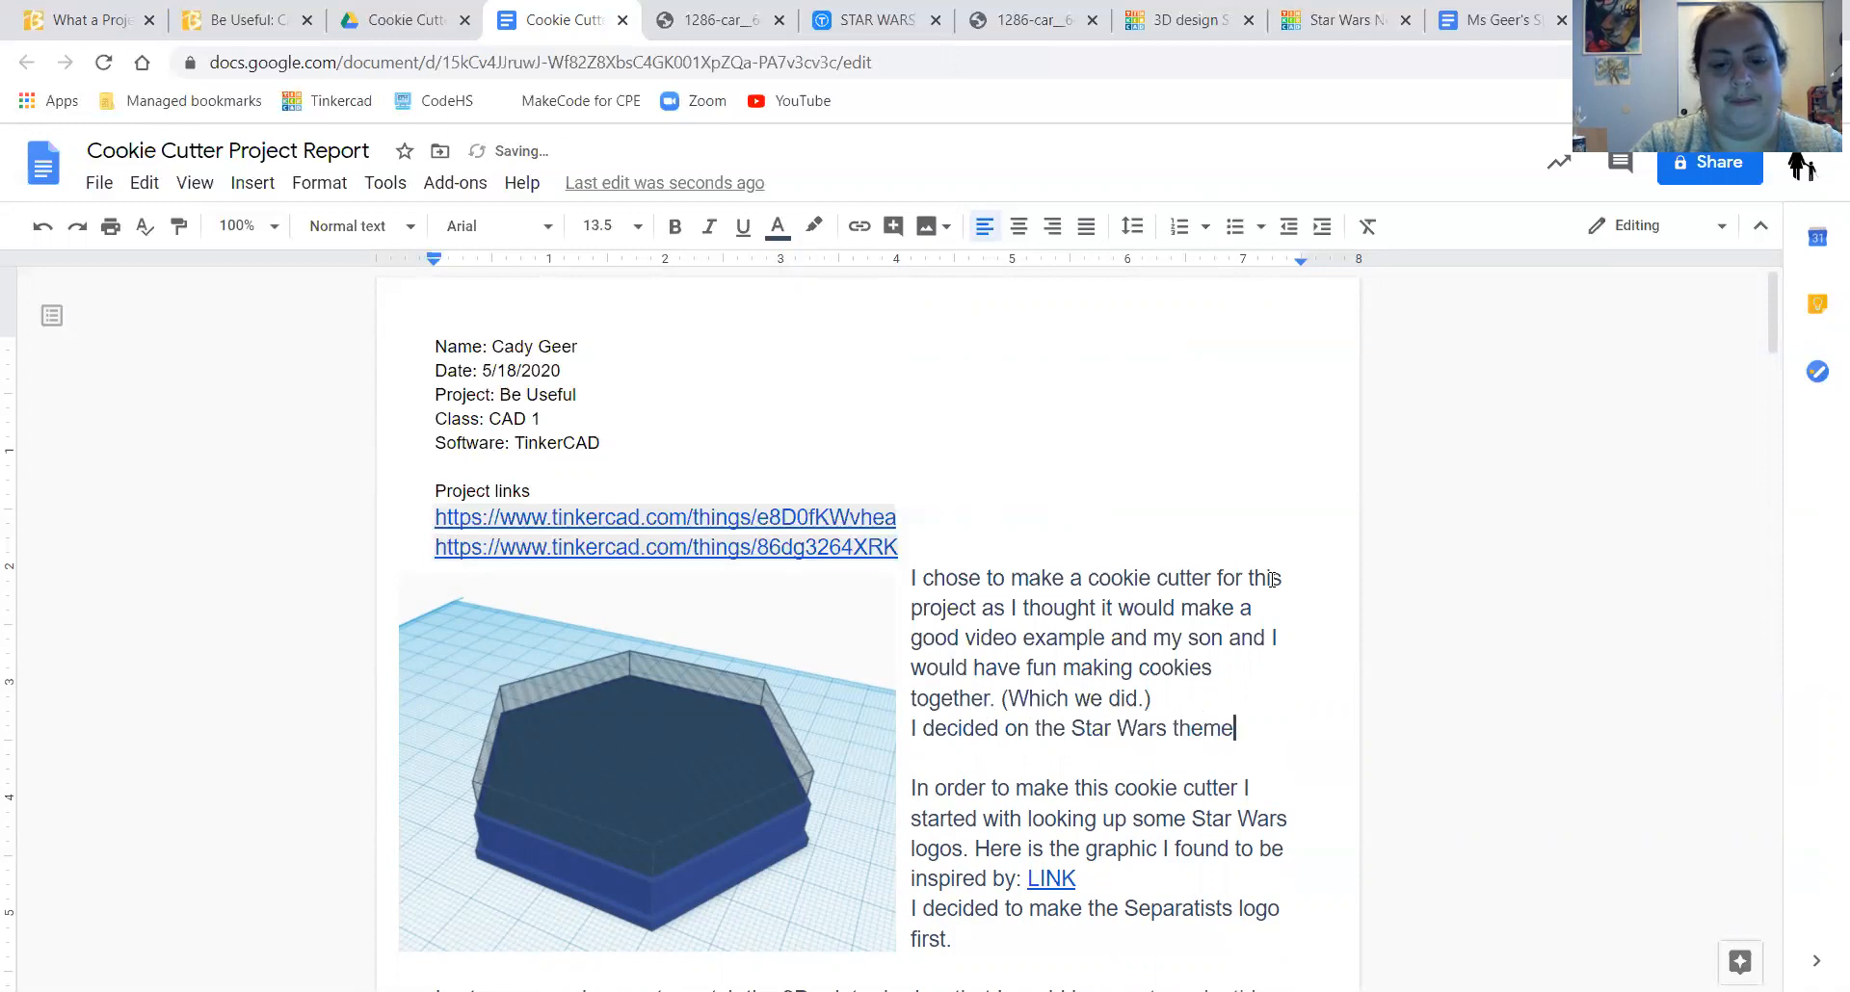
# - Complete the Star Wars theme line with "because it was May 4th (May the 4th be with you)."
pyautogui.write(' because it was May 4th ')
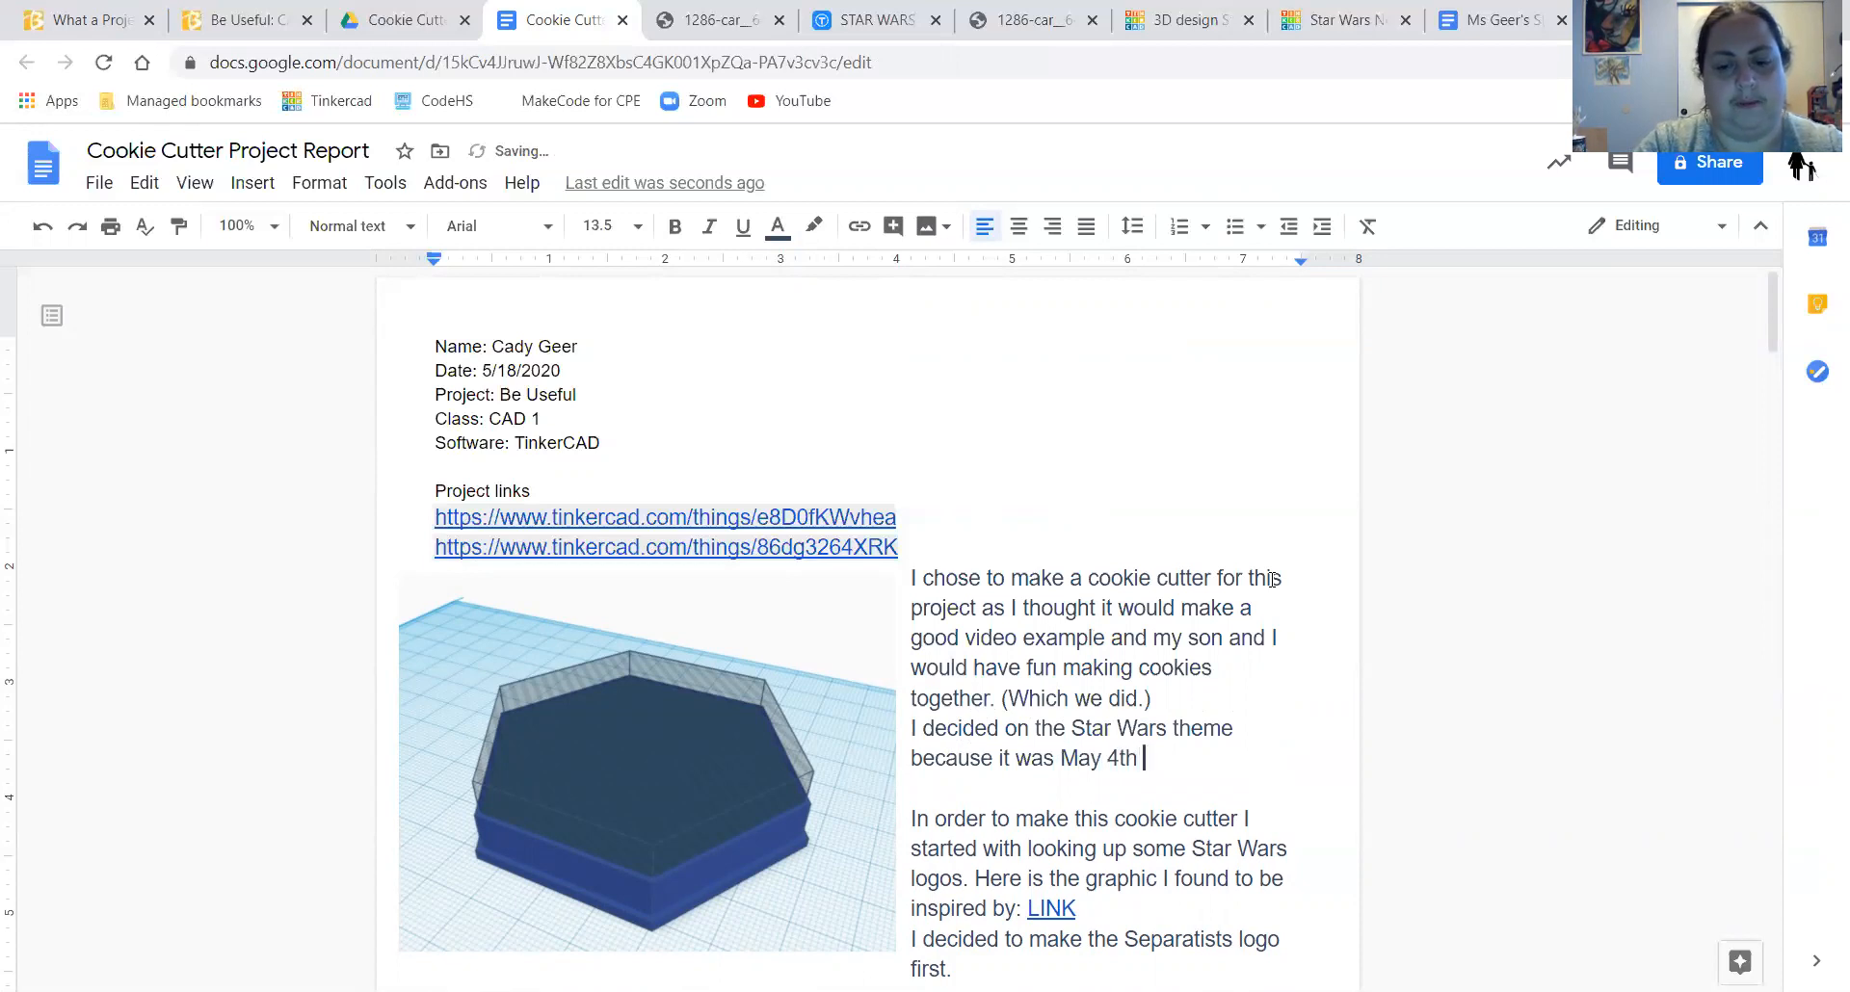
pyautogui.write('(May th')
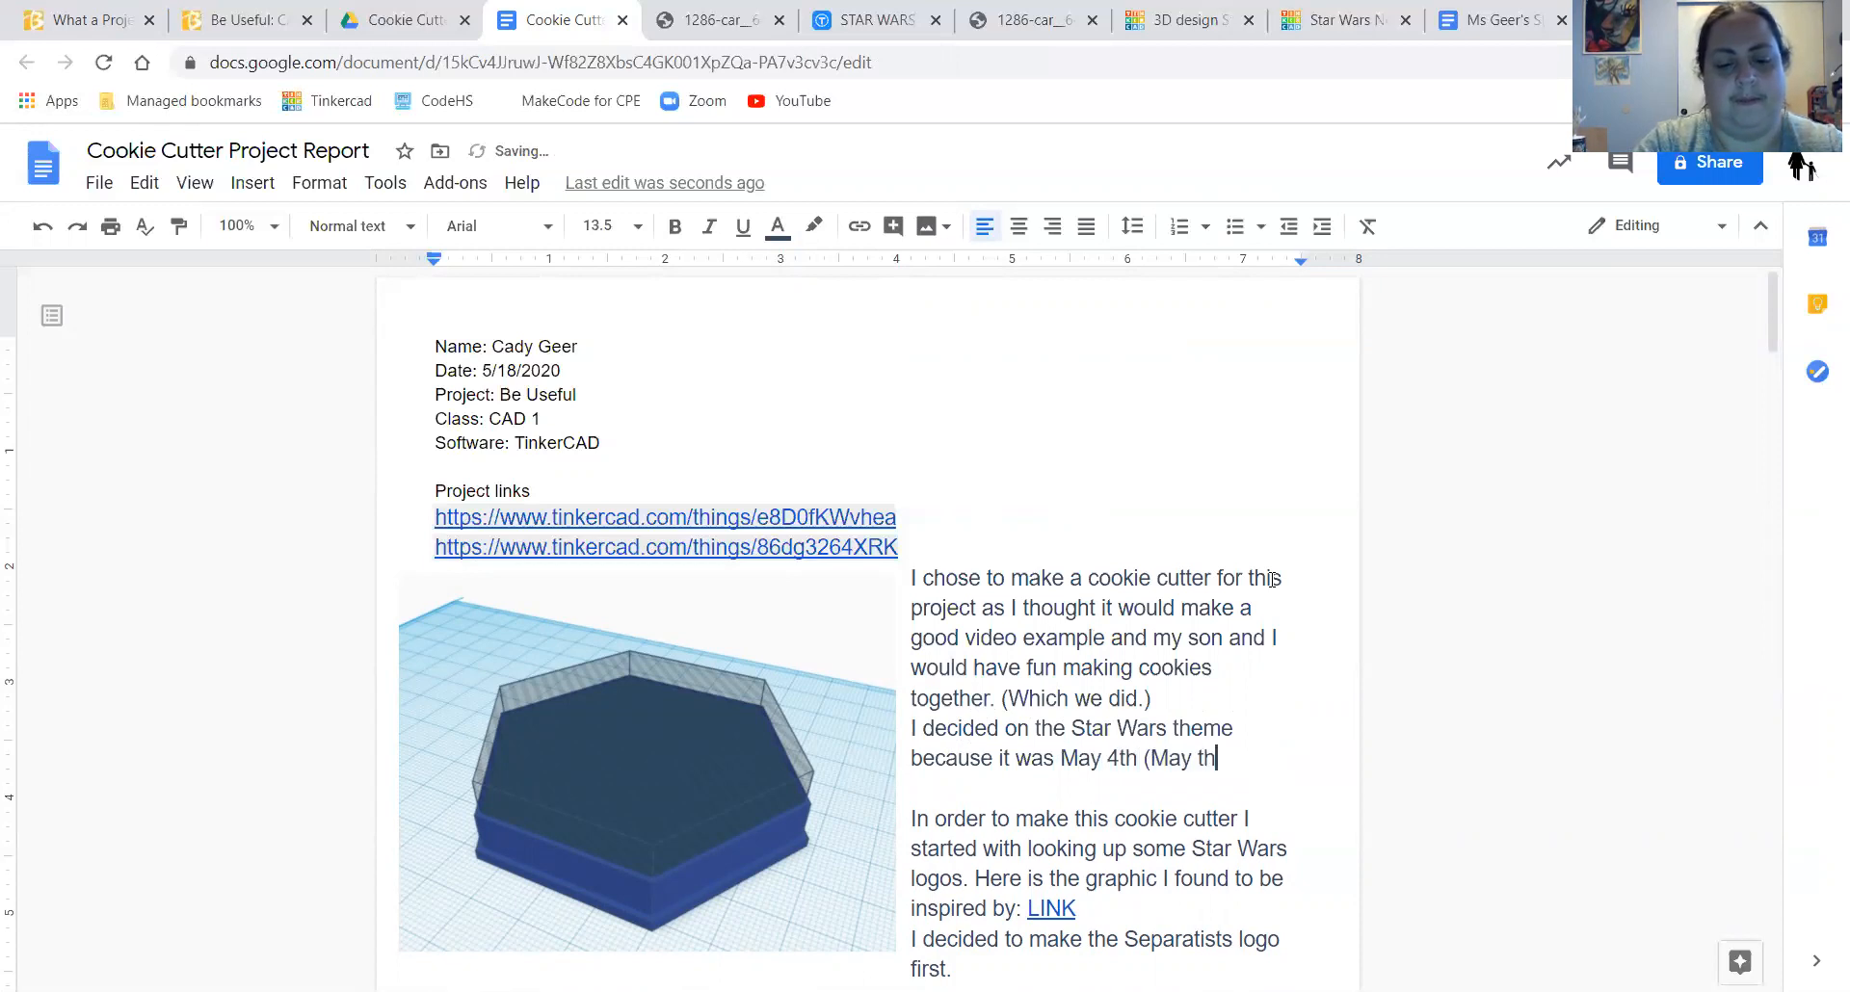
pyautogui.write('e 4th be ')
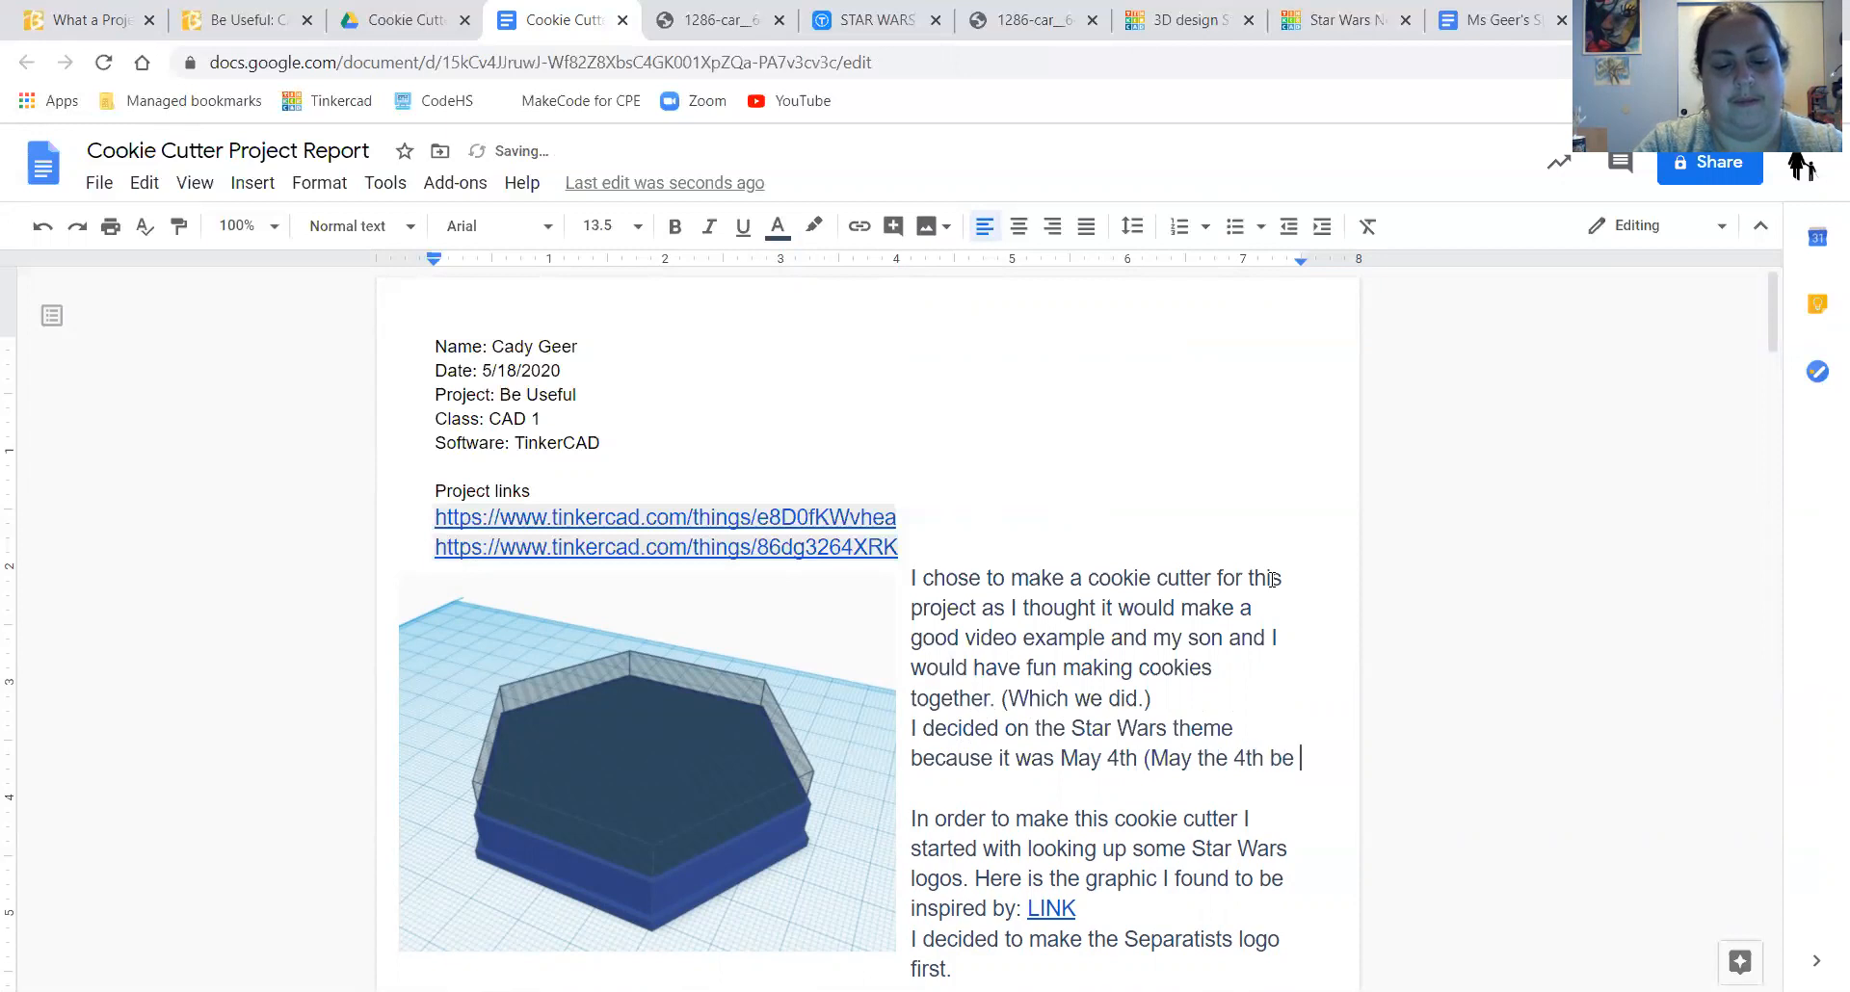
pyautogui.write('with you')
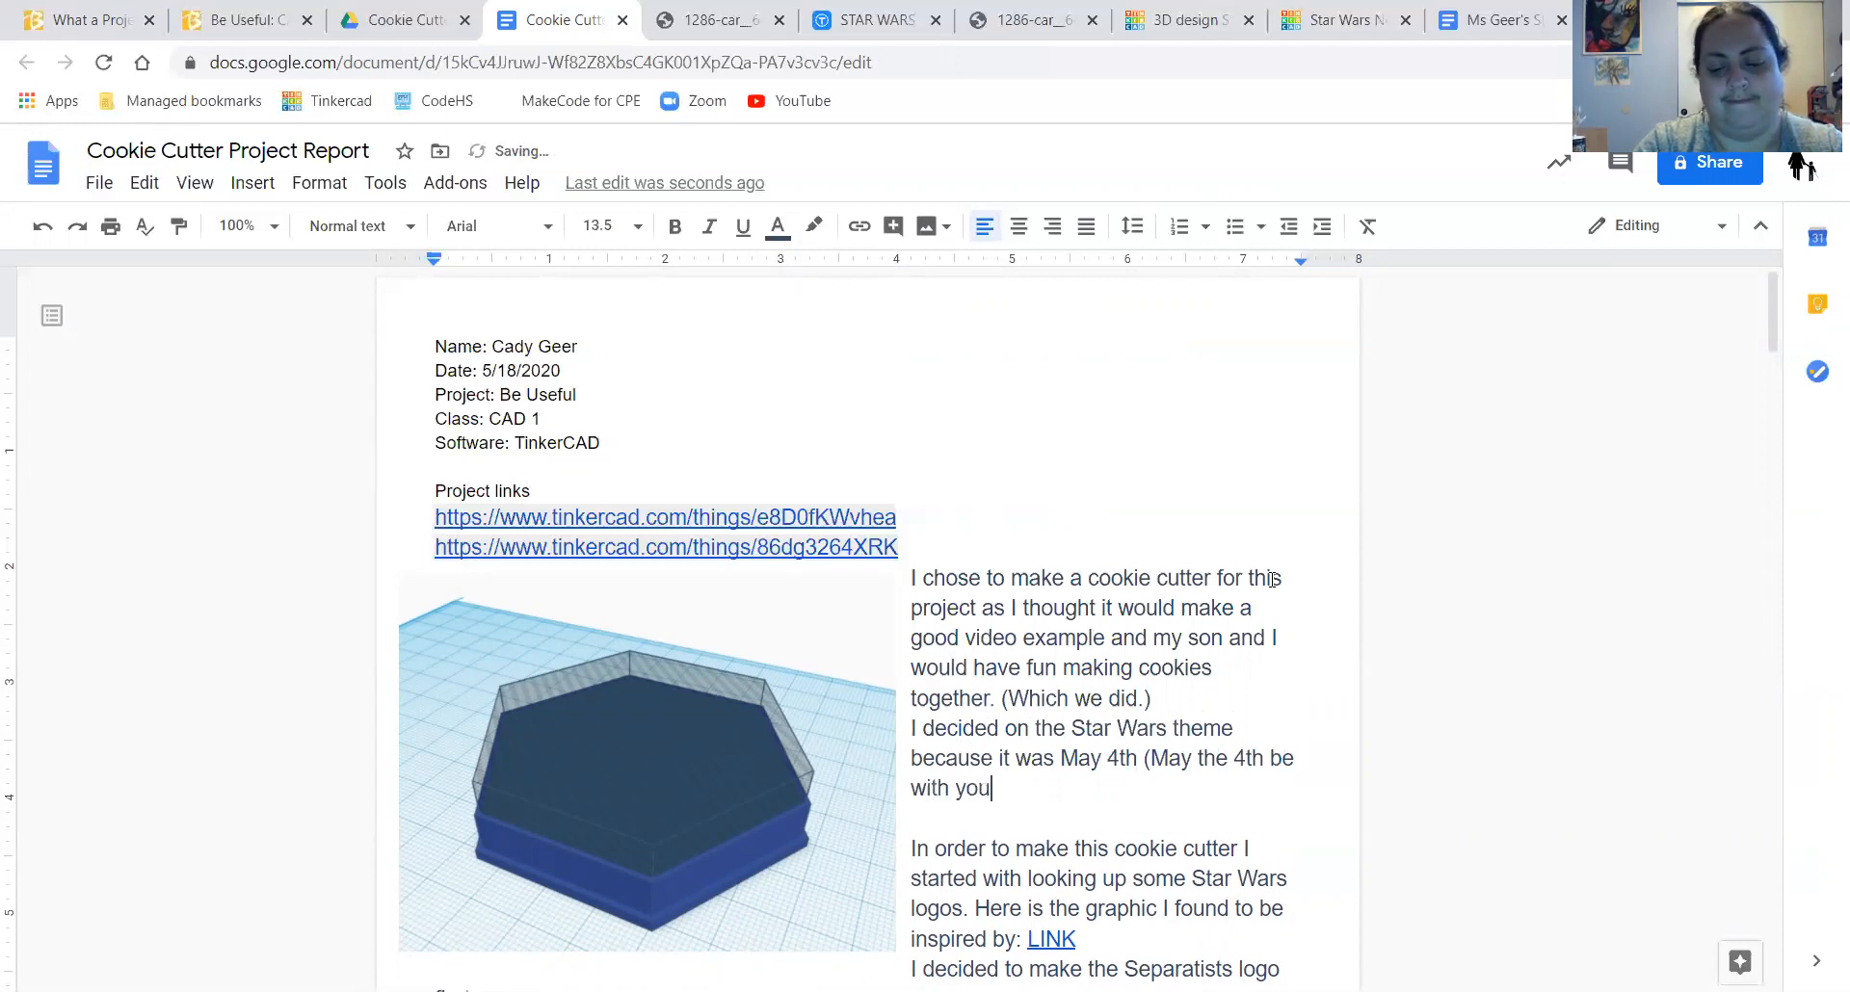
pyautogui.write('.)')
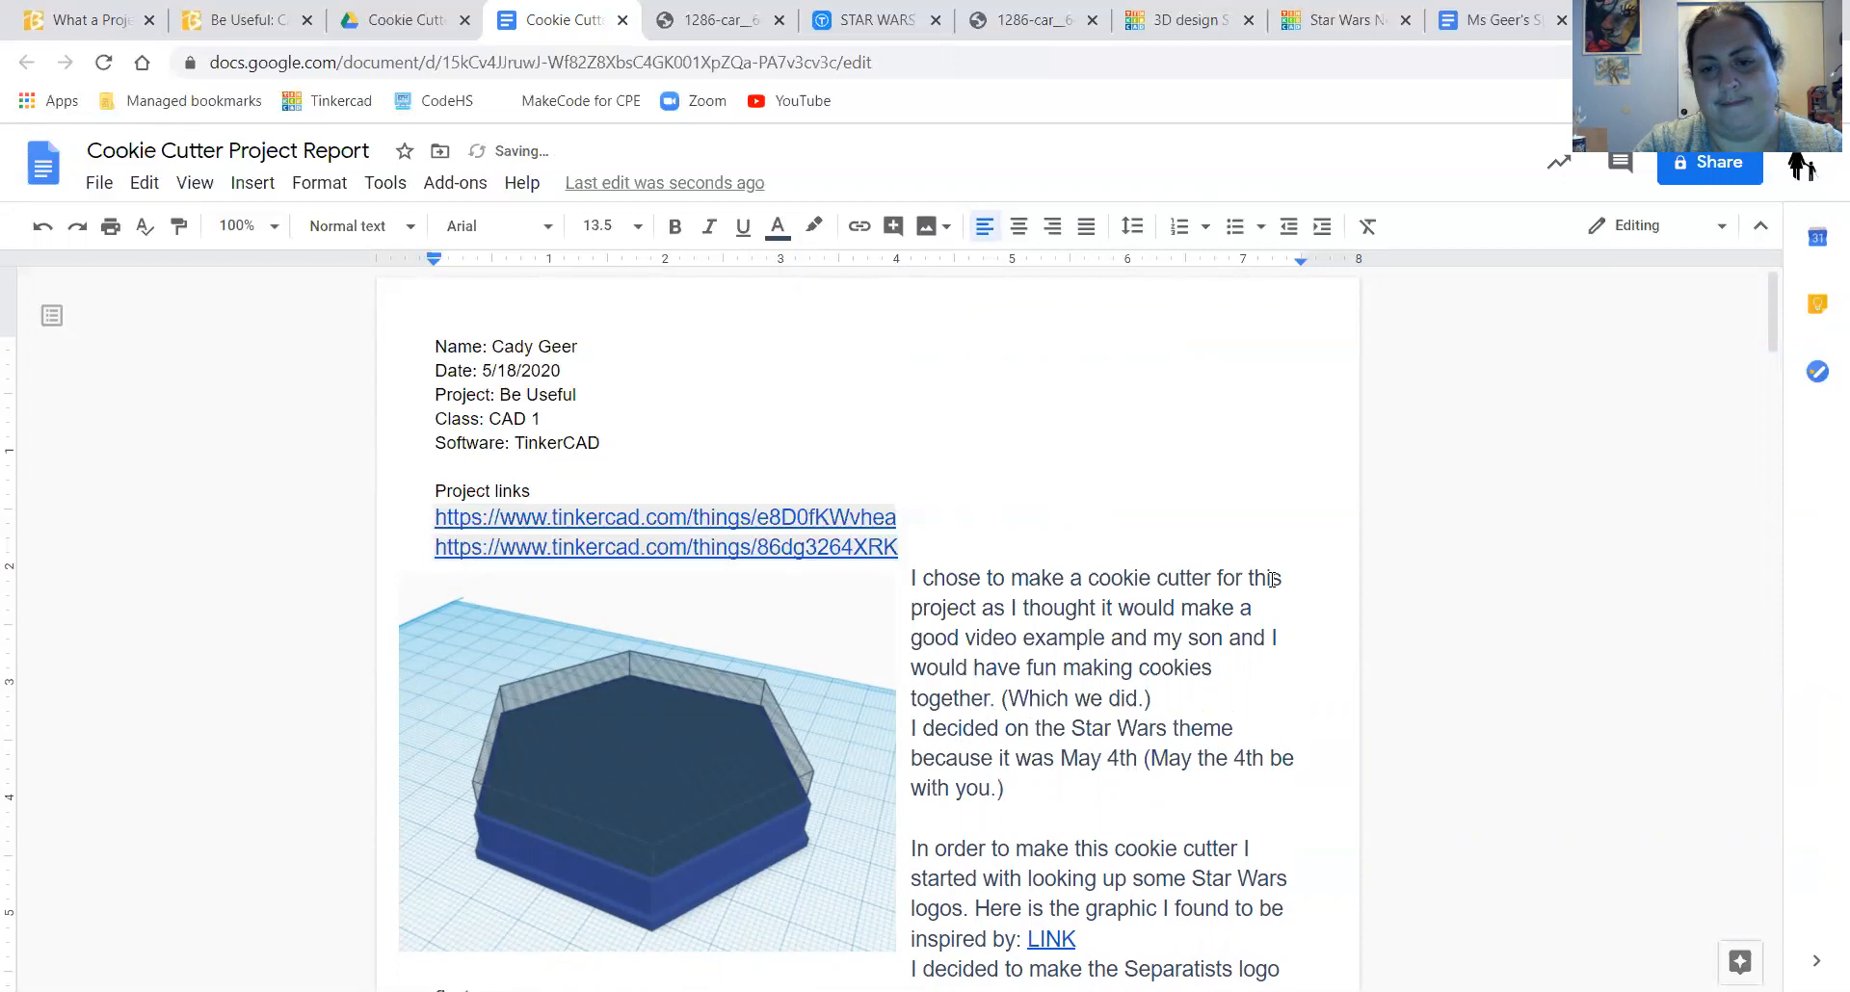
pyautogui.press('BackSpace')
pyautogui.write(')')
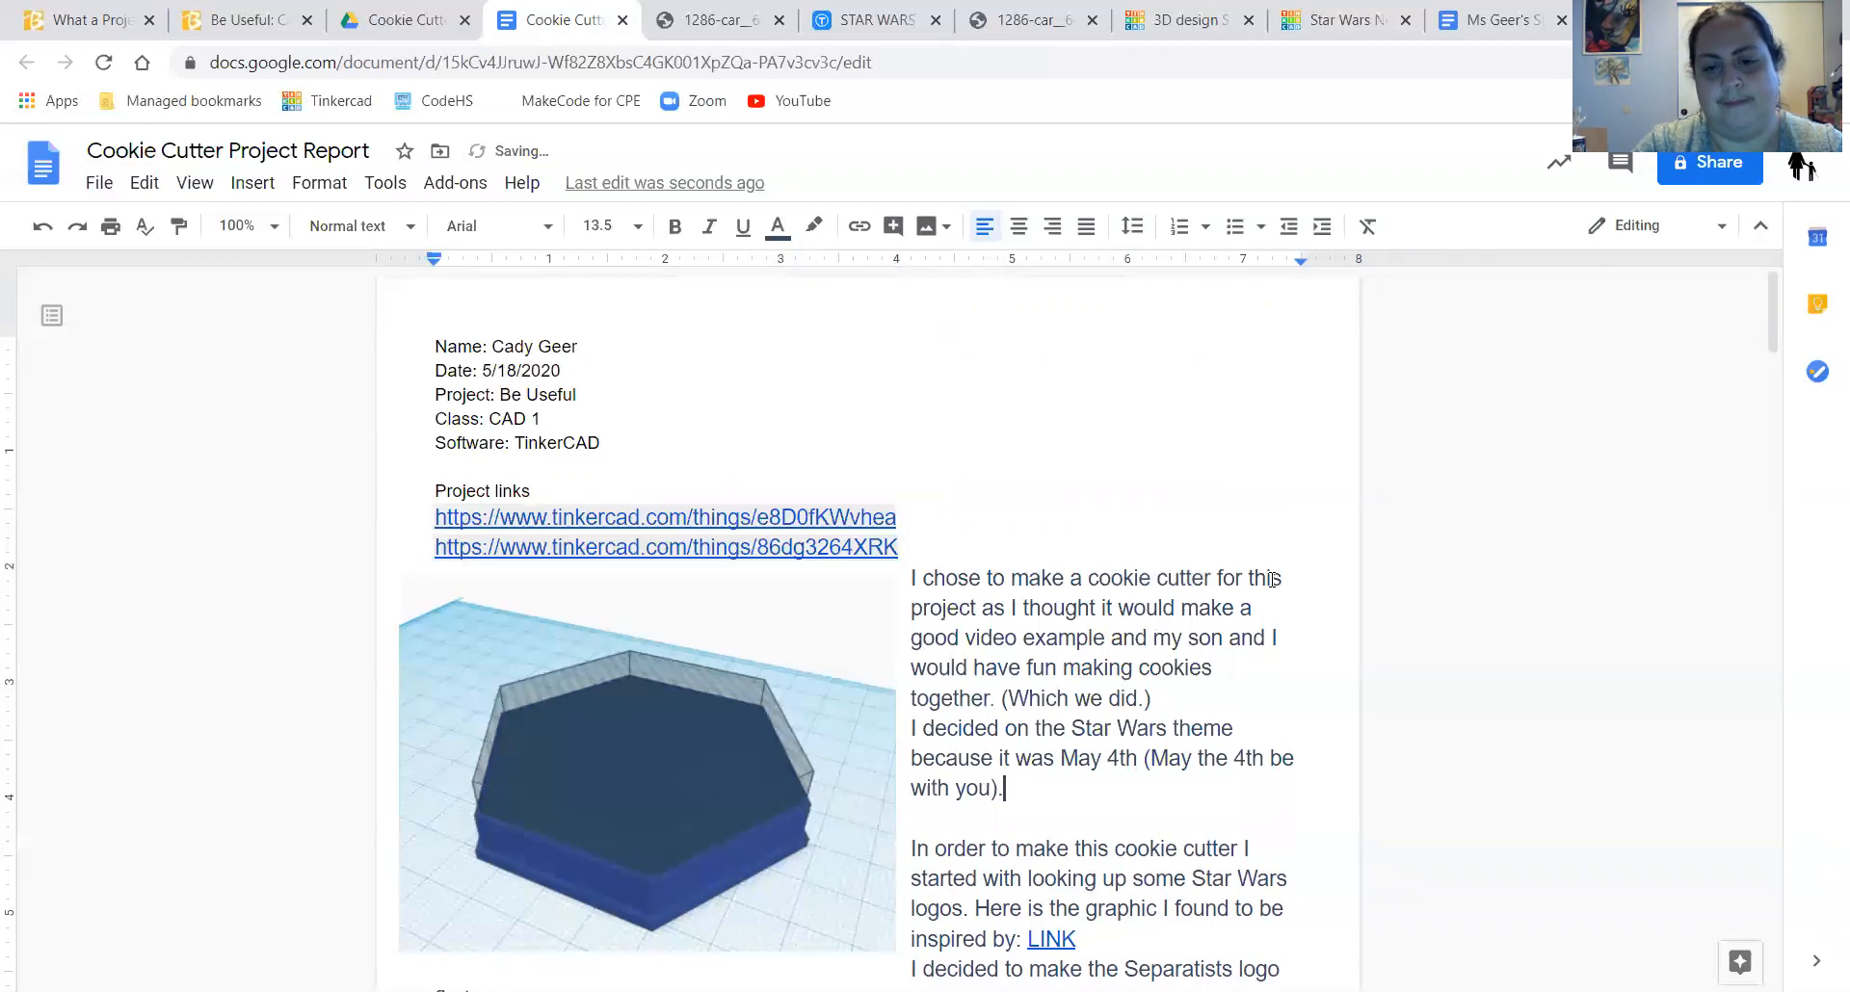
# - Italicize the phrase "May the 4th be with you" inside the parentheses
pyautogui.moveTo(1153, 762); pyautogui.dragTo(994, 790)
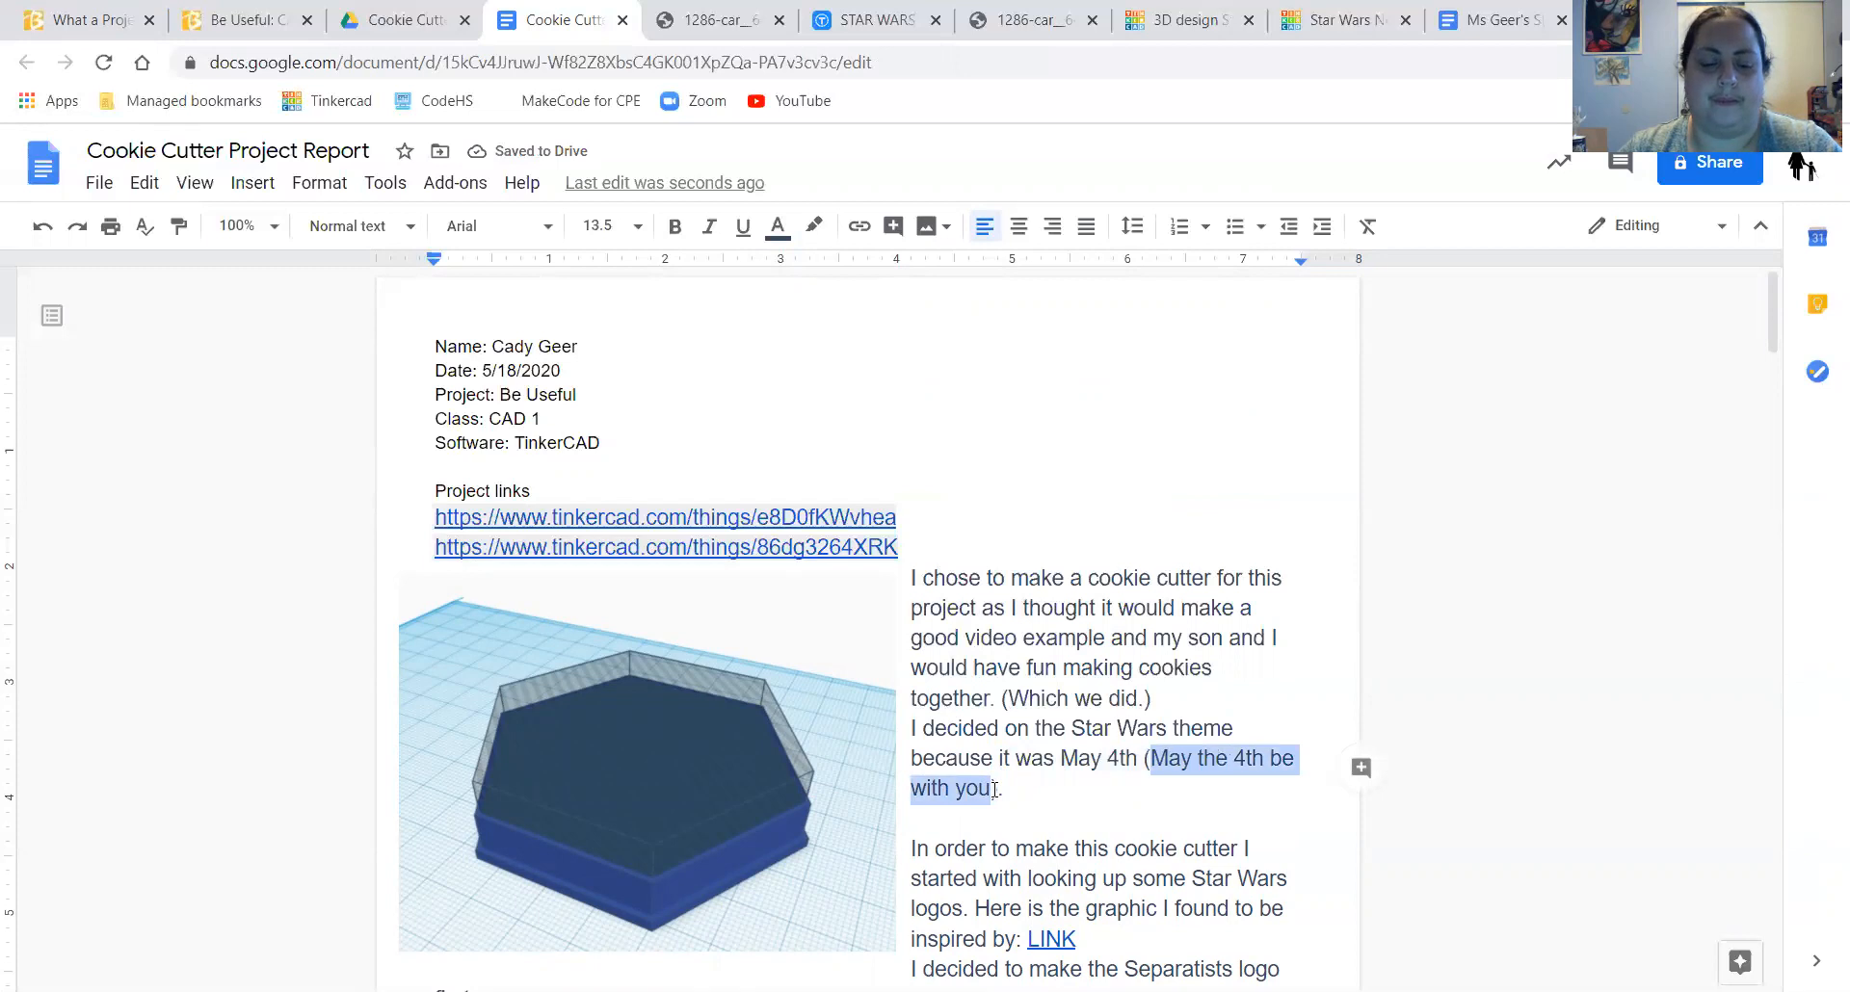
pyautogui.hotkey('ctrl', 'i')
pyautogui.click(1069, 787)
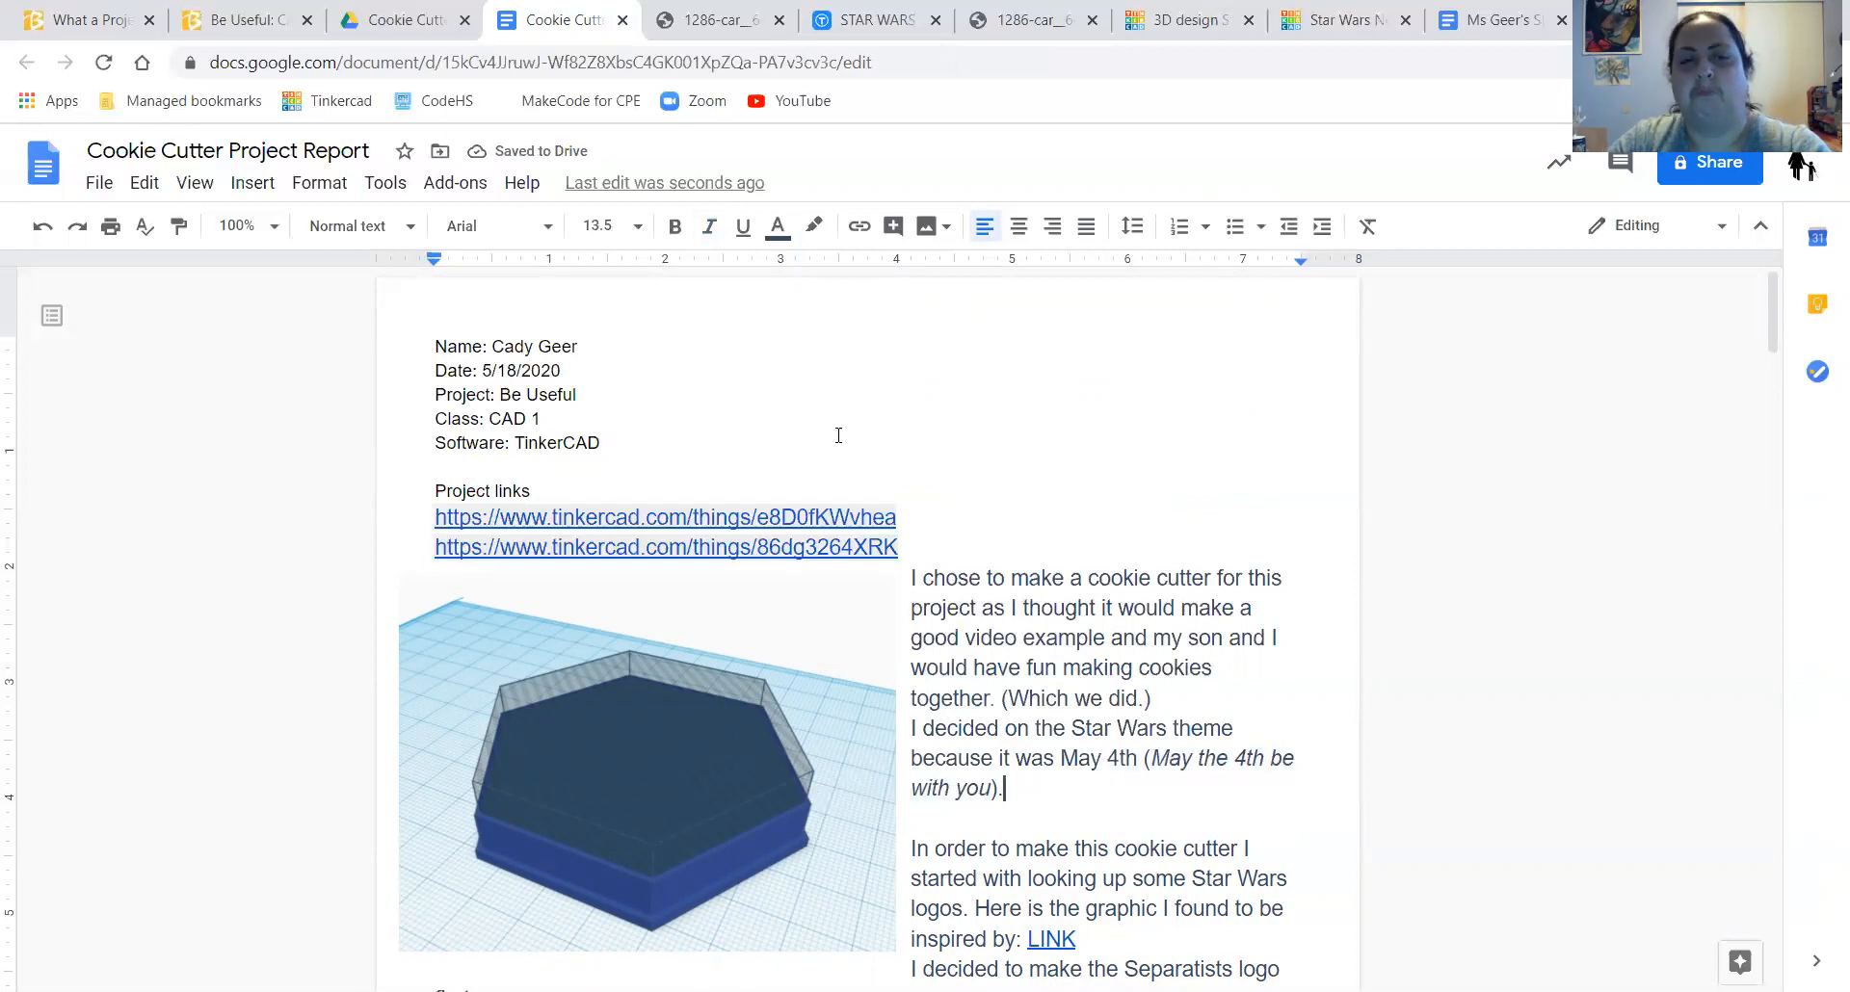
# - Check the report against the standards table on the Canvas project submission page, and return to the report
pyautogui.click(67, 21)
pyautogui.click(1027, 343)
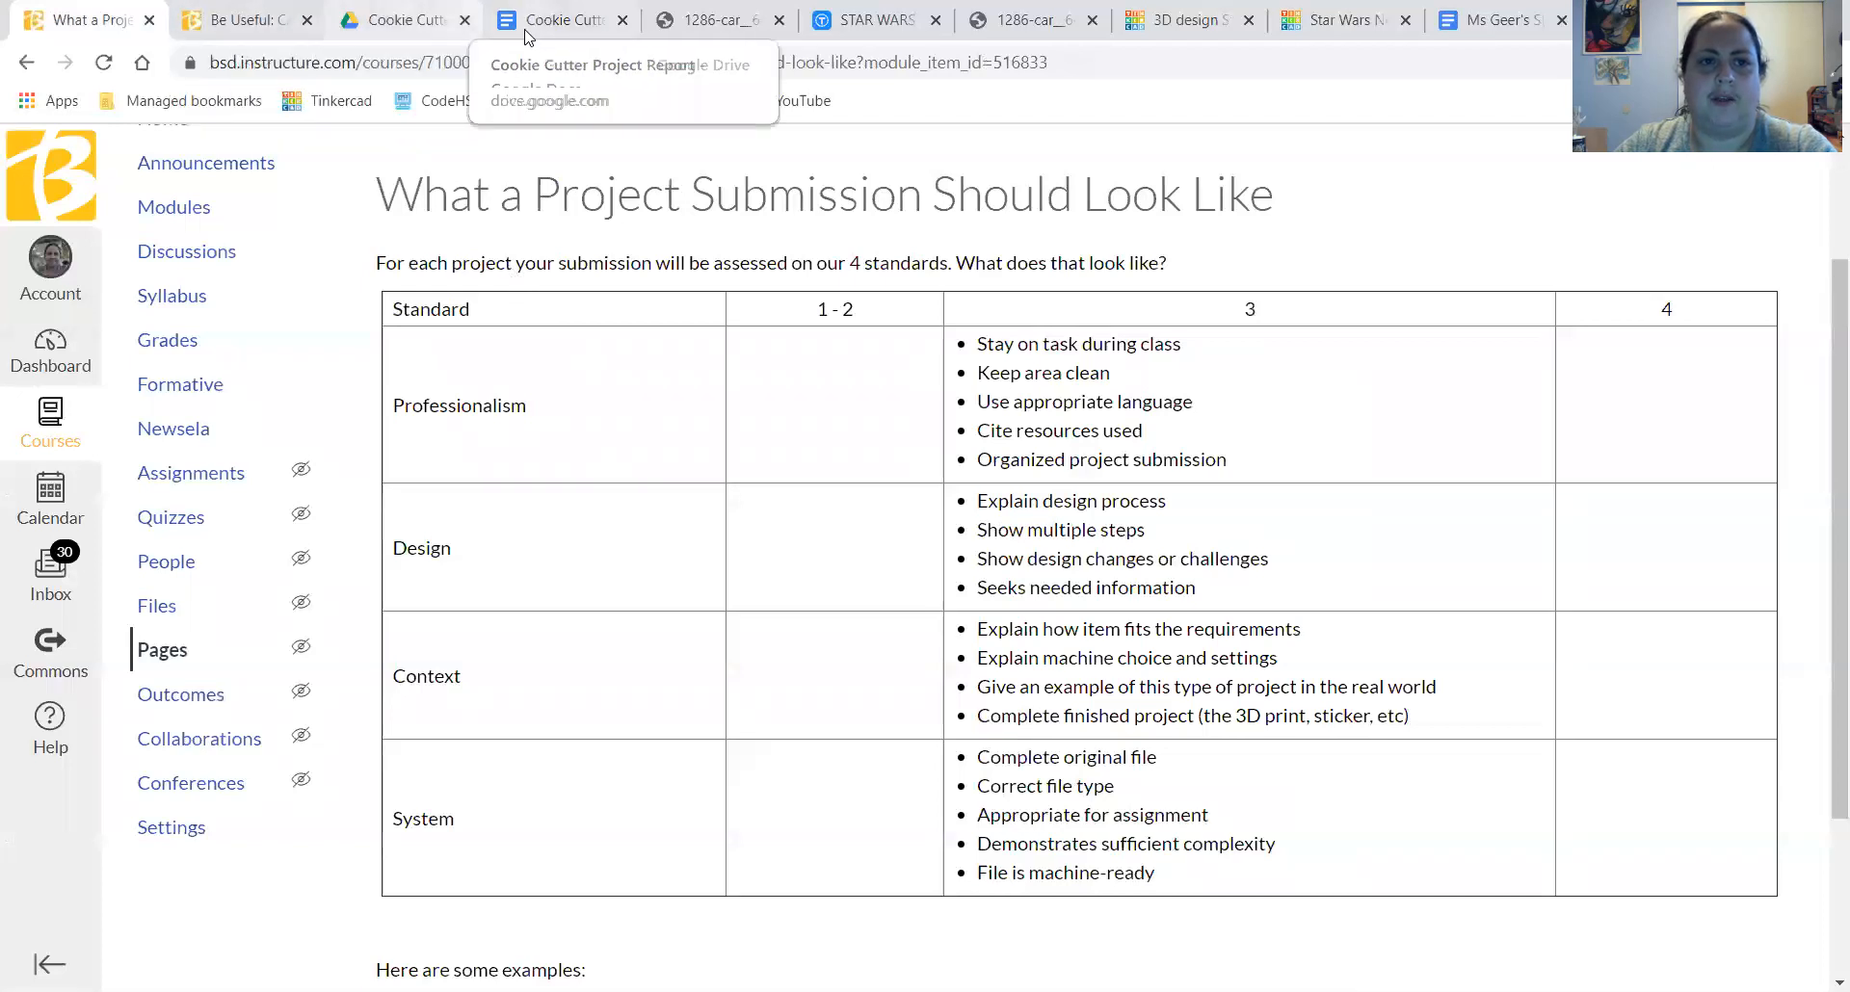
pyautogui.click(563, 21)
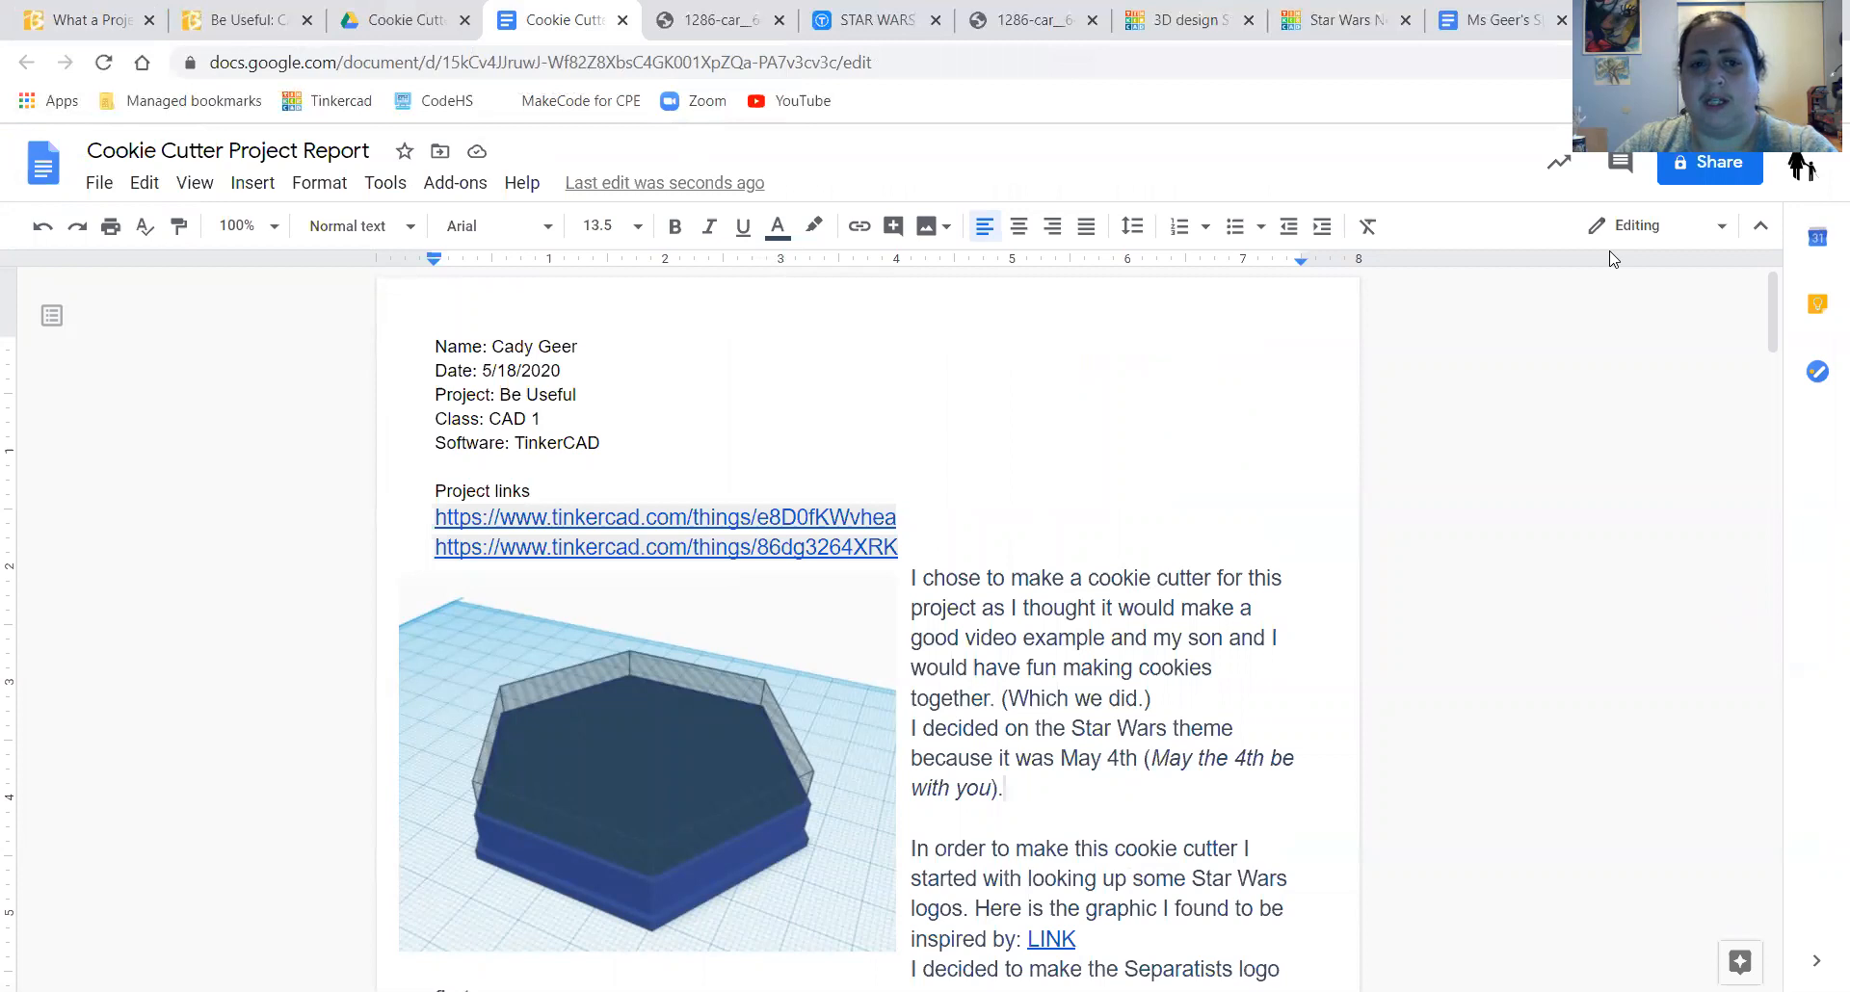
# - Move the image of the finished hexagonal cutter near the STL file link up toward the red-bar design image
pyautogui.scroll(-15, 970, 556)
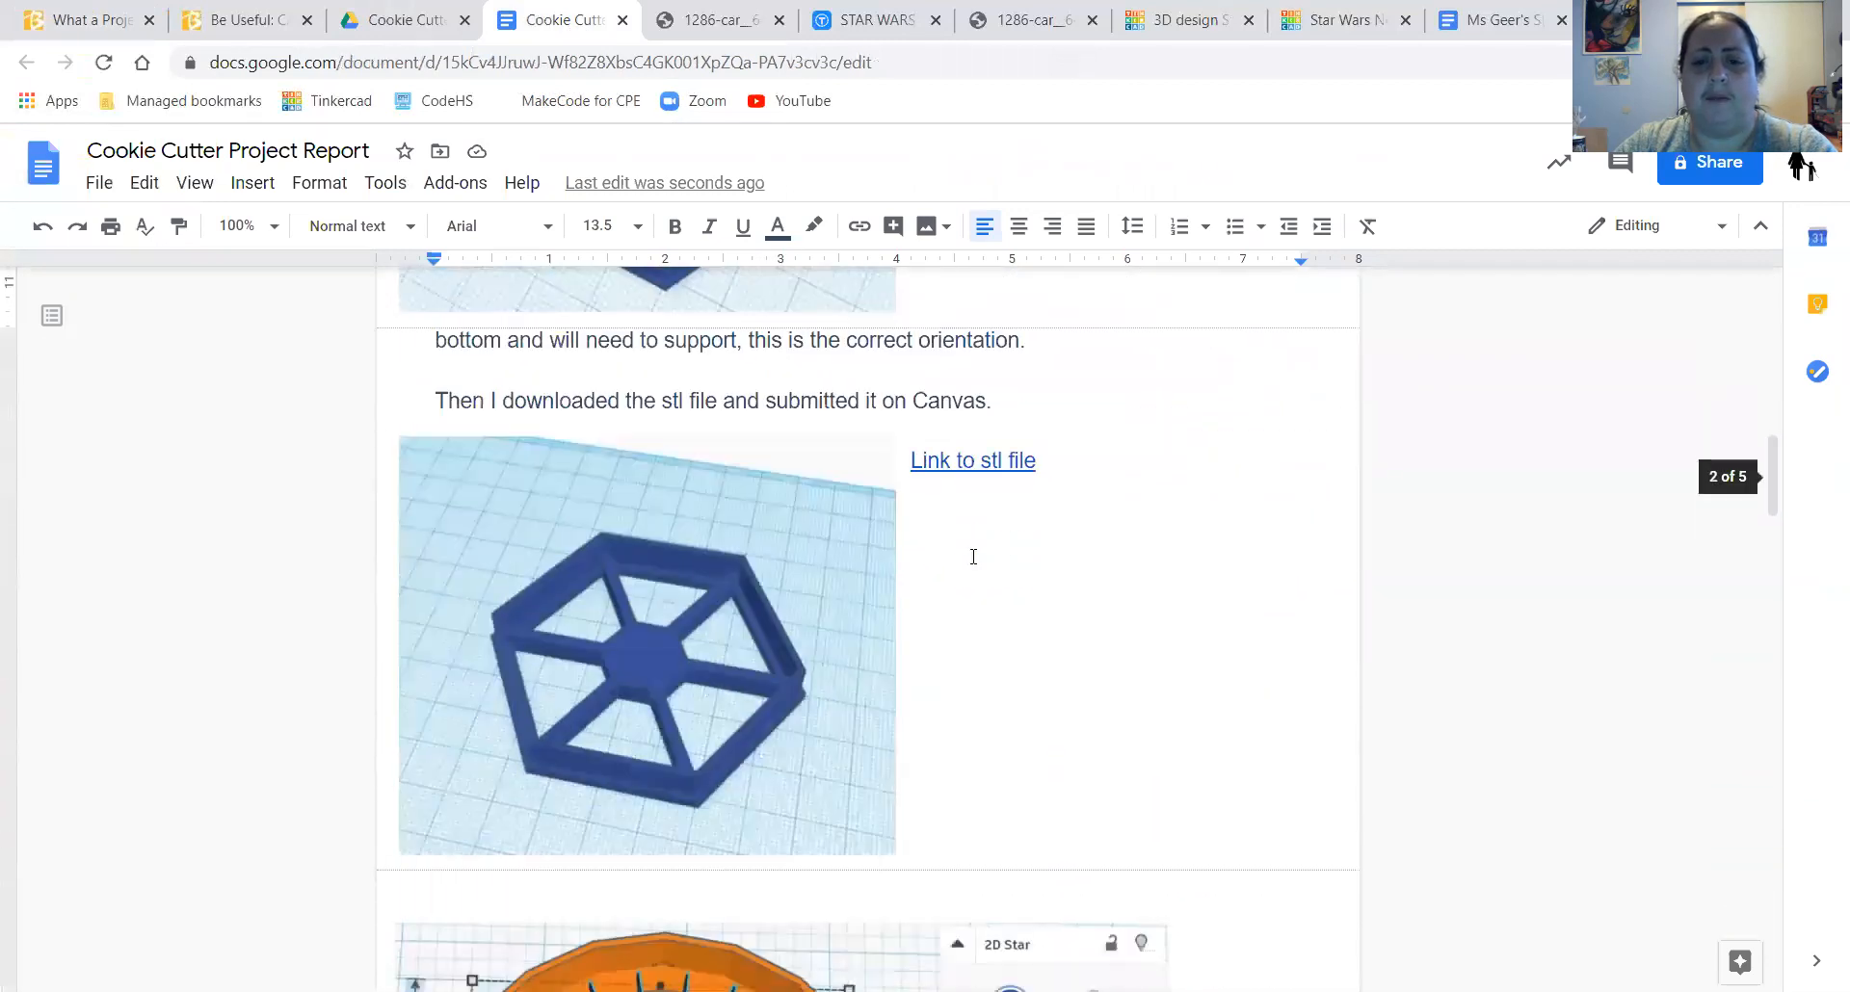
pyautogui.scroll(-3, 970, 556)
pyautogui.scroll(8, 971, 556)
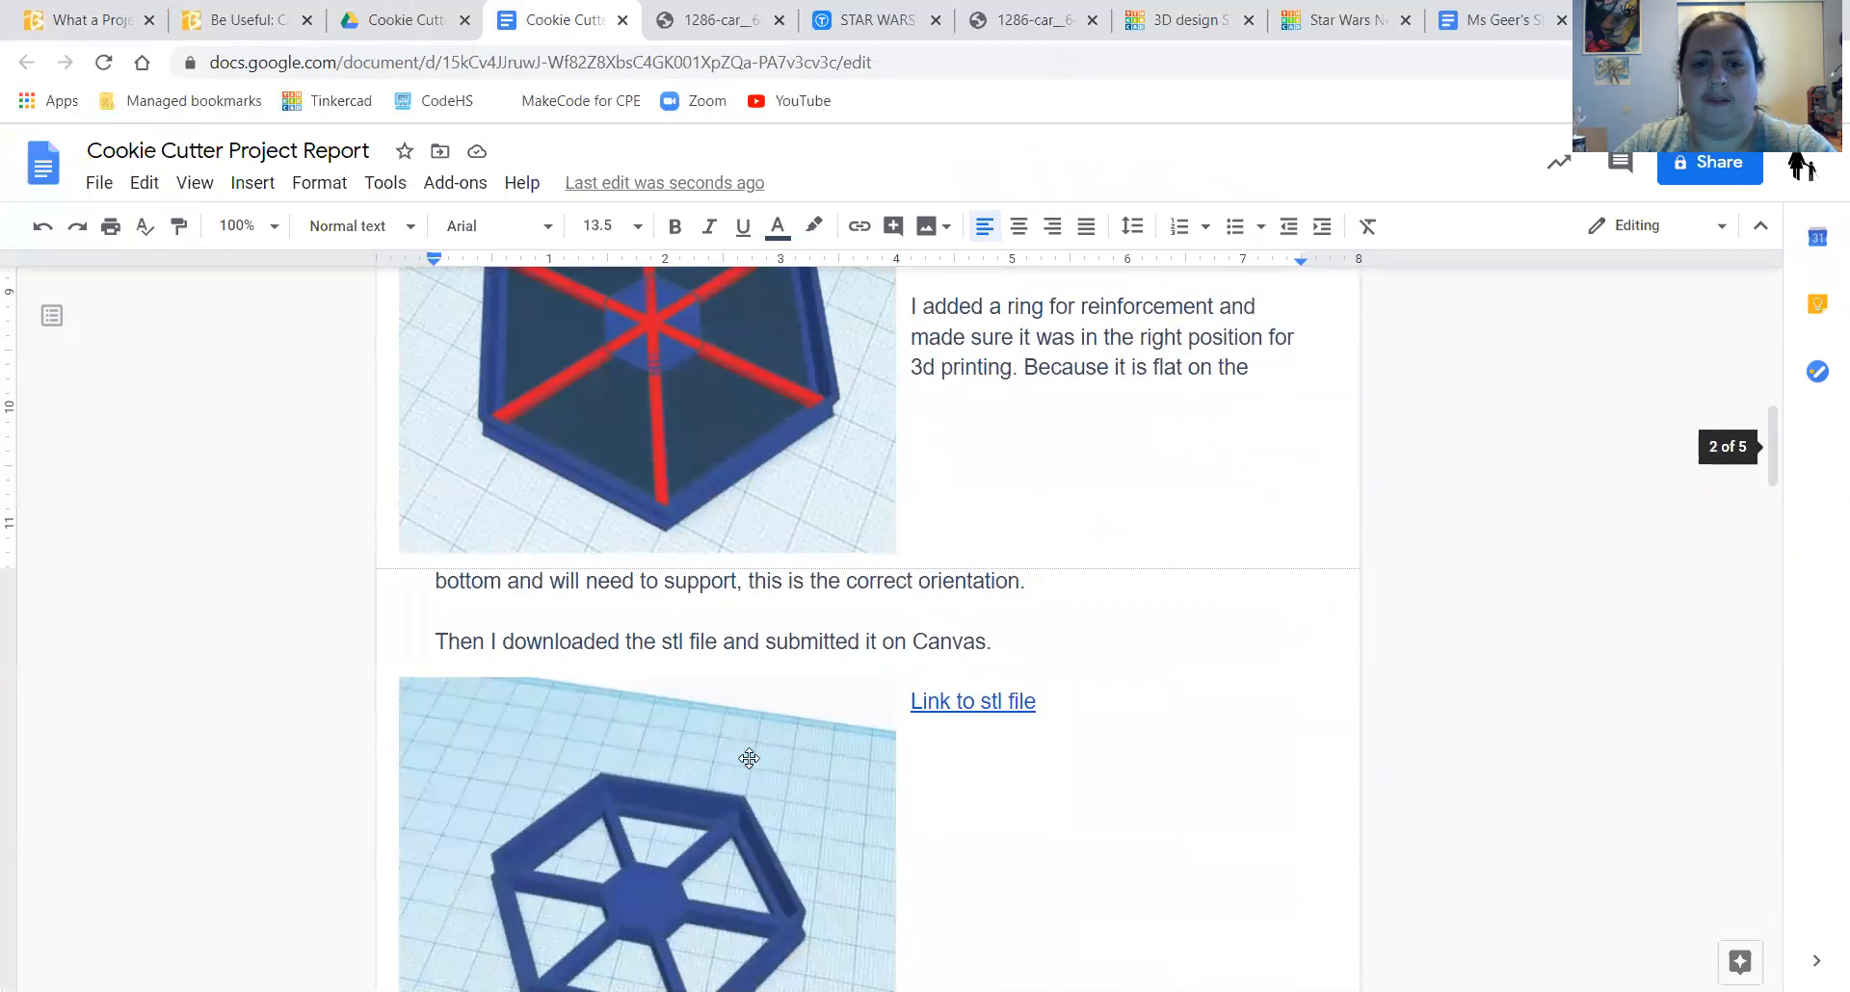
pyautogui.click(755, 766)
pyautogui.moveTo(661, 702); pyautogui.dragTo(670, 612)
pyautogui.scroll(6, 1101, 668)
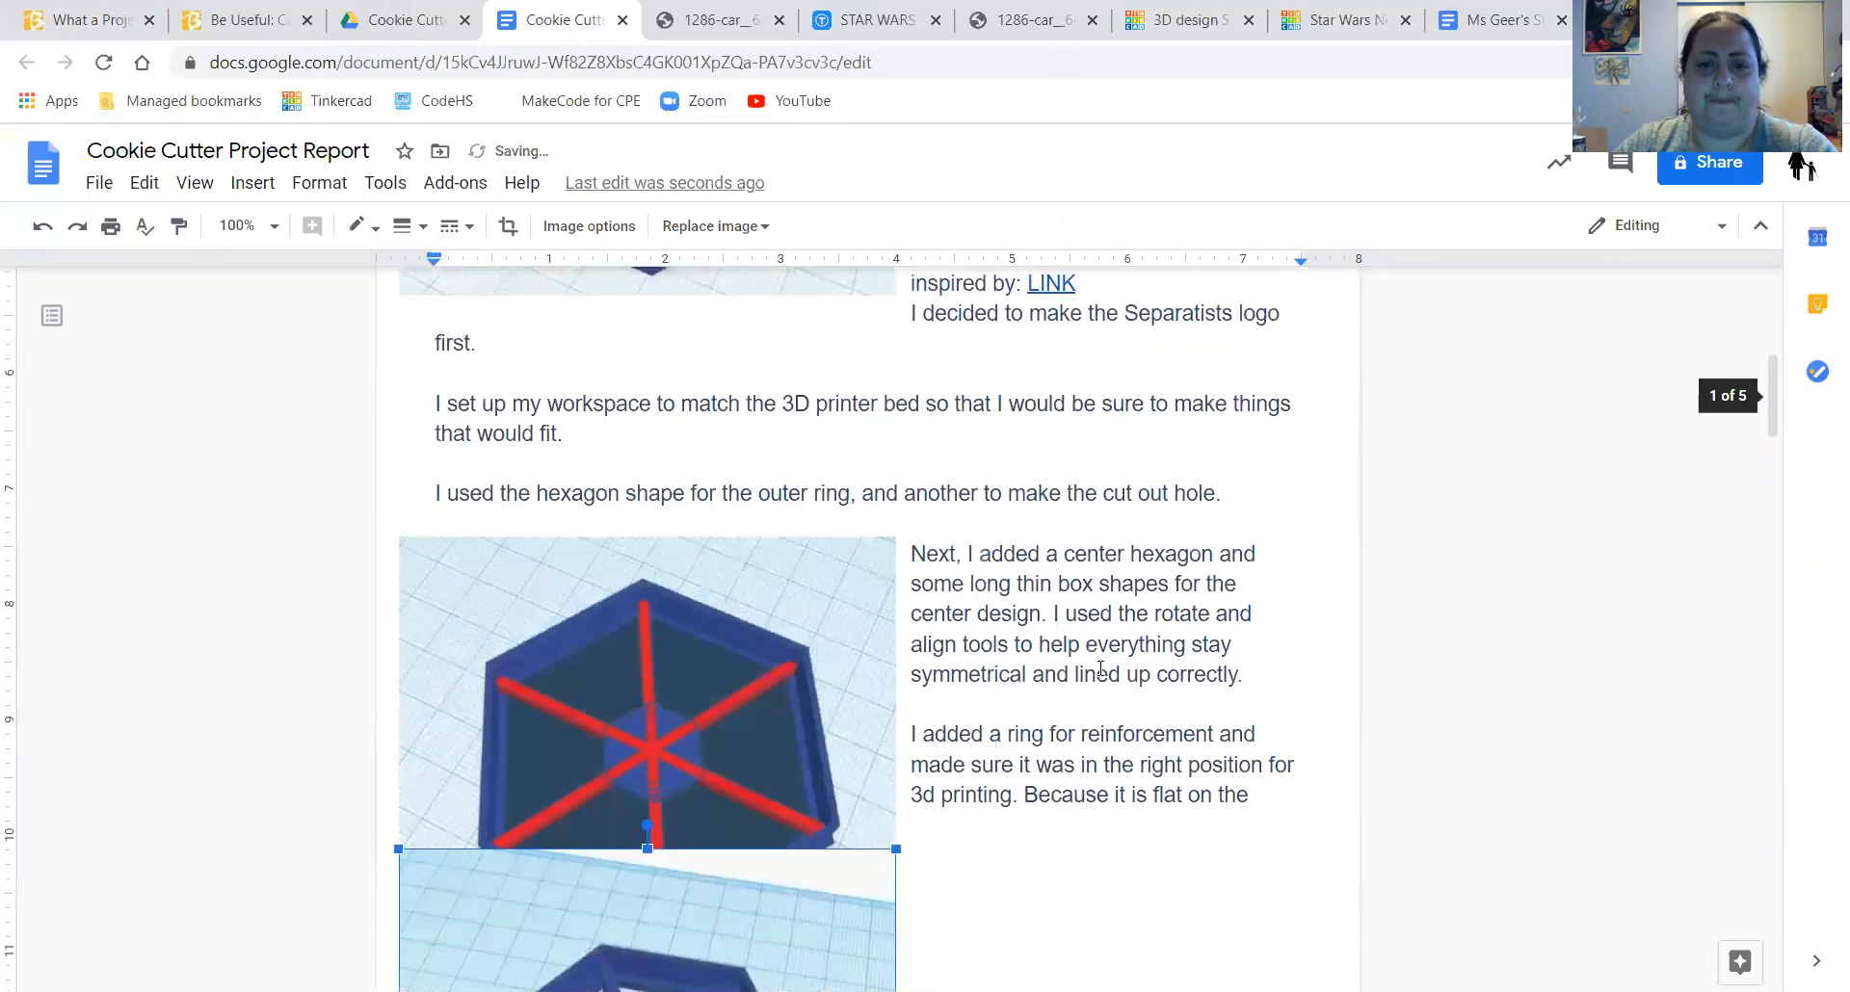
# - Review the rest of the report, from the second cutter's design images through the printed cutter, baking and cookie photos
pyautogui.scroll(-11, 1100, 668)
pyautogui.scroll(-20, 1100, 668)
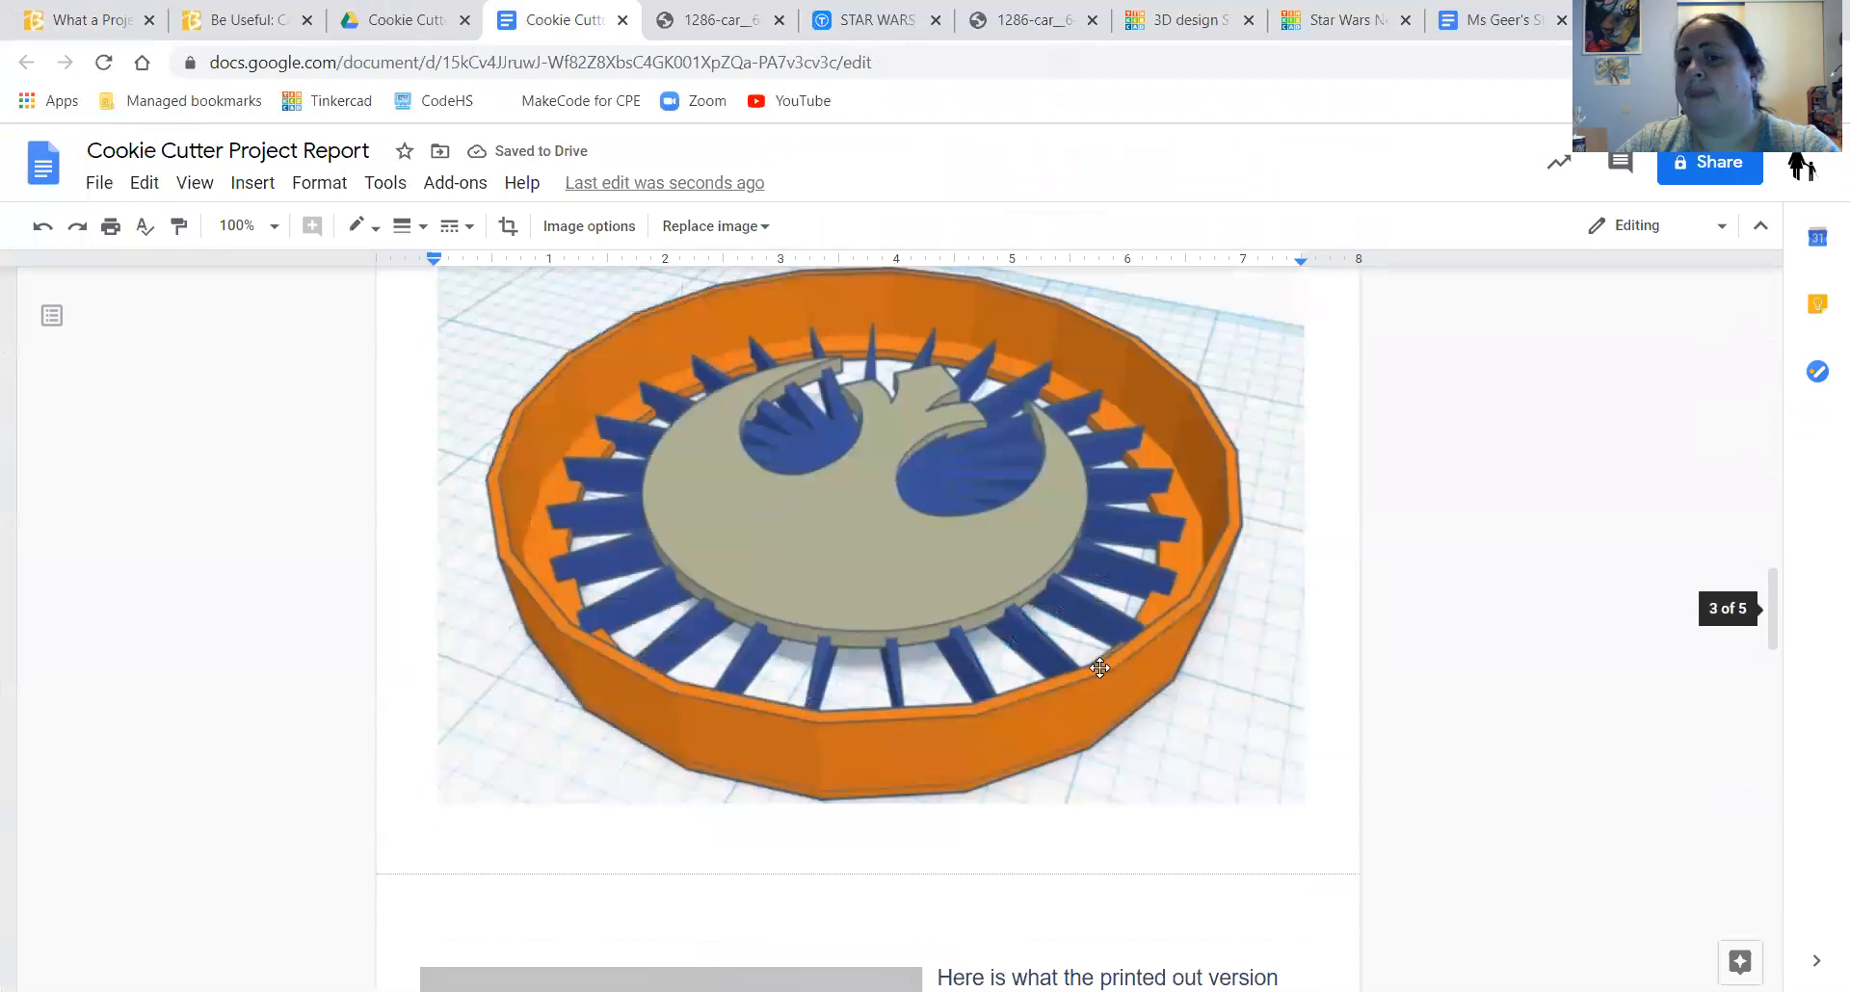
pyautogui.scroll(-13, 1104, 665)
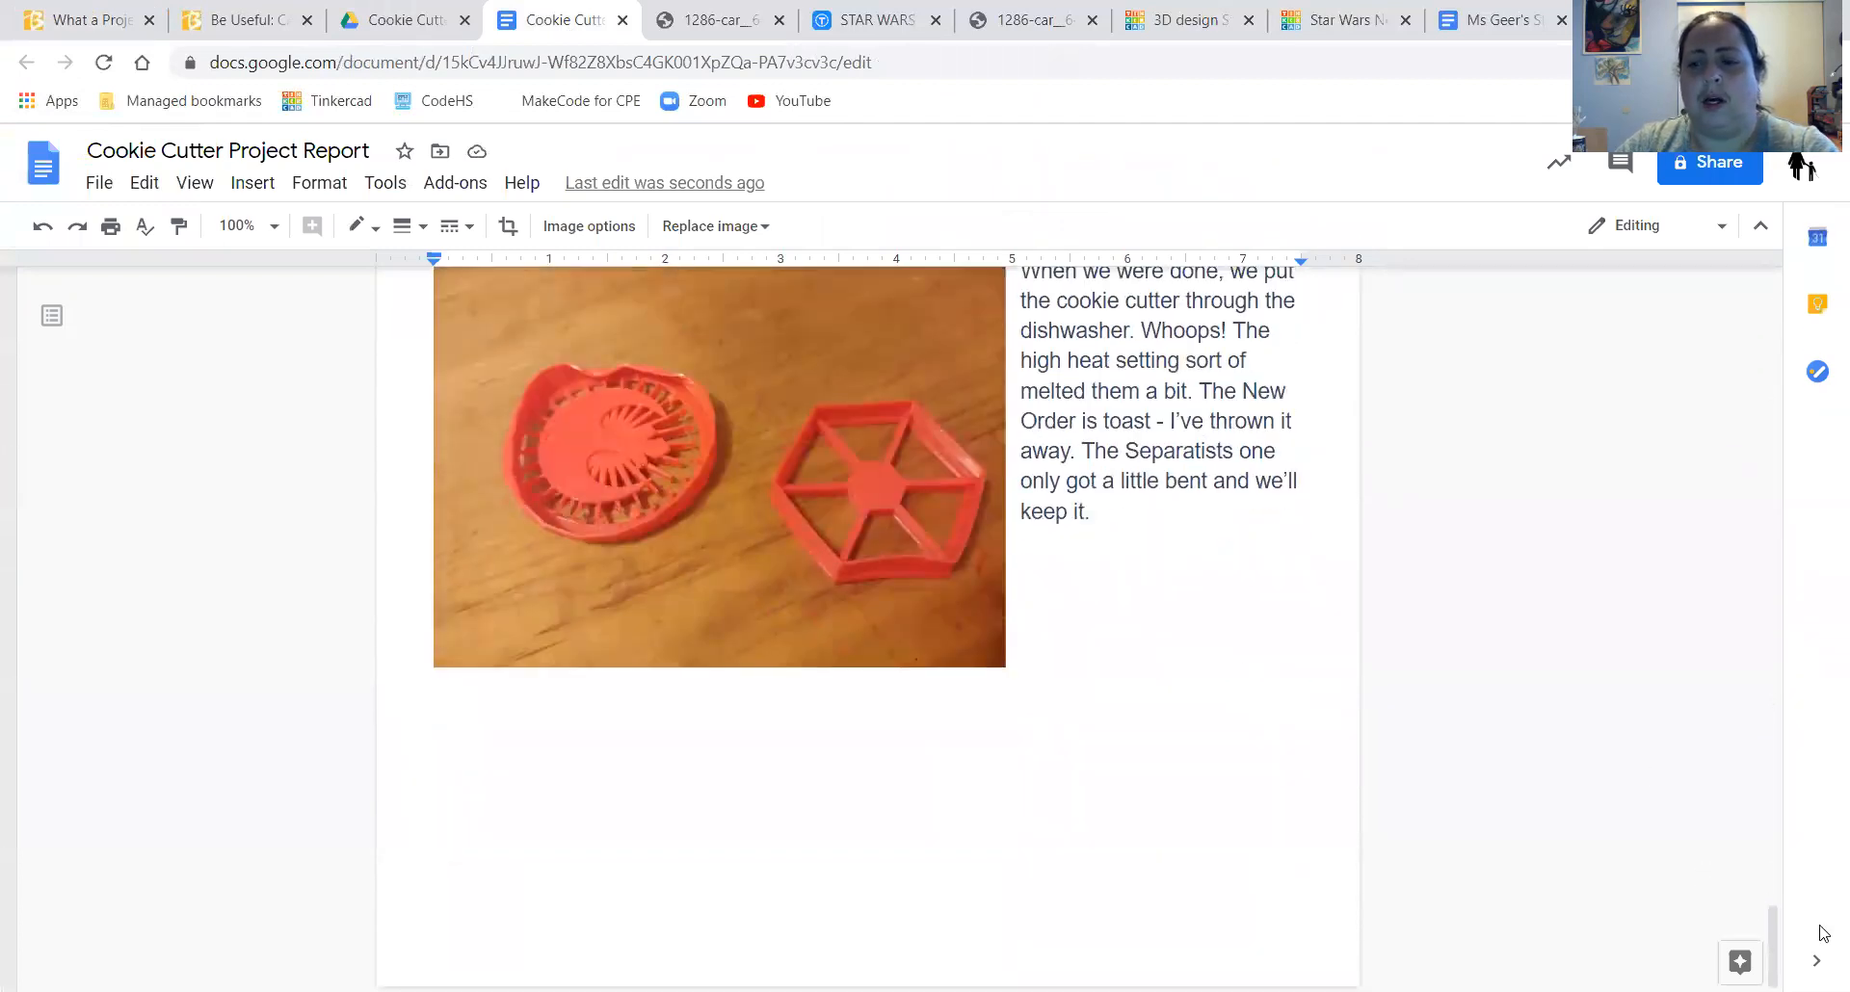
pyautogui.scroll(2, 851, 539)
pyautogui.scroll(10, 851, 529)
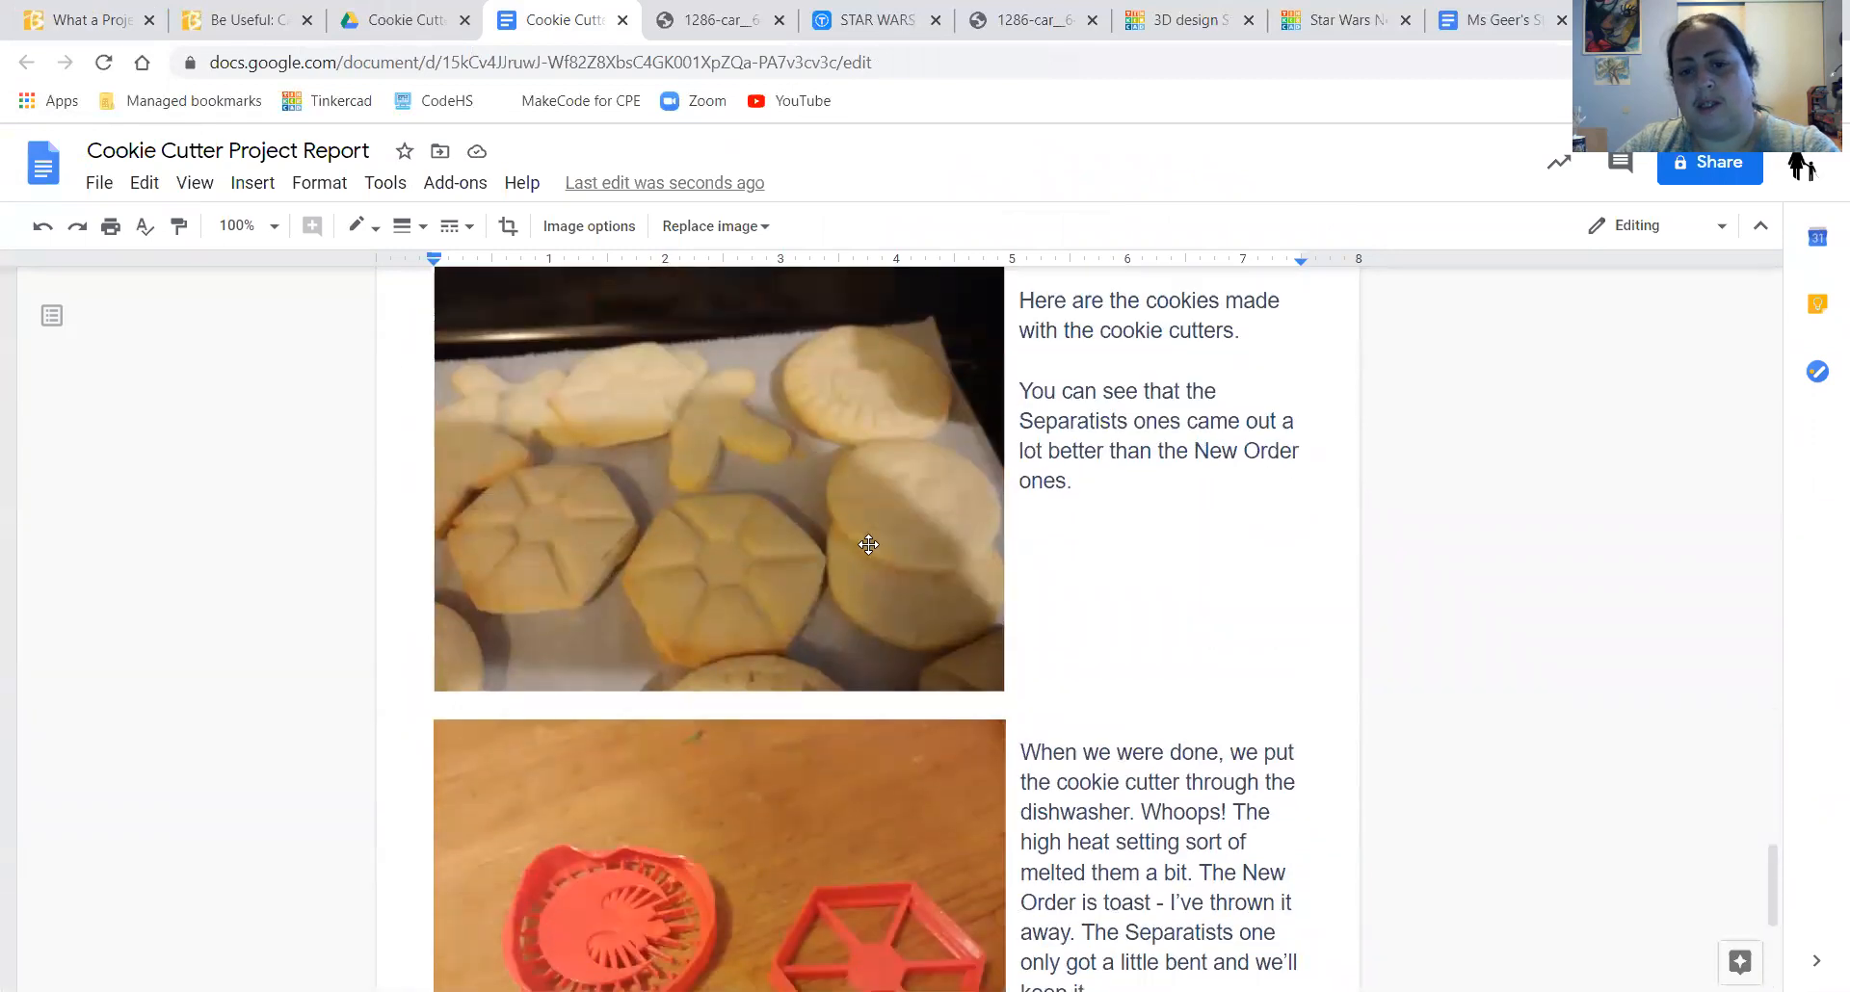
pyautogui.scroll(4, 885, 556)
pyautogui.scroll(4, 884, 556)
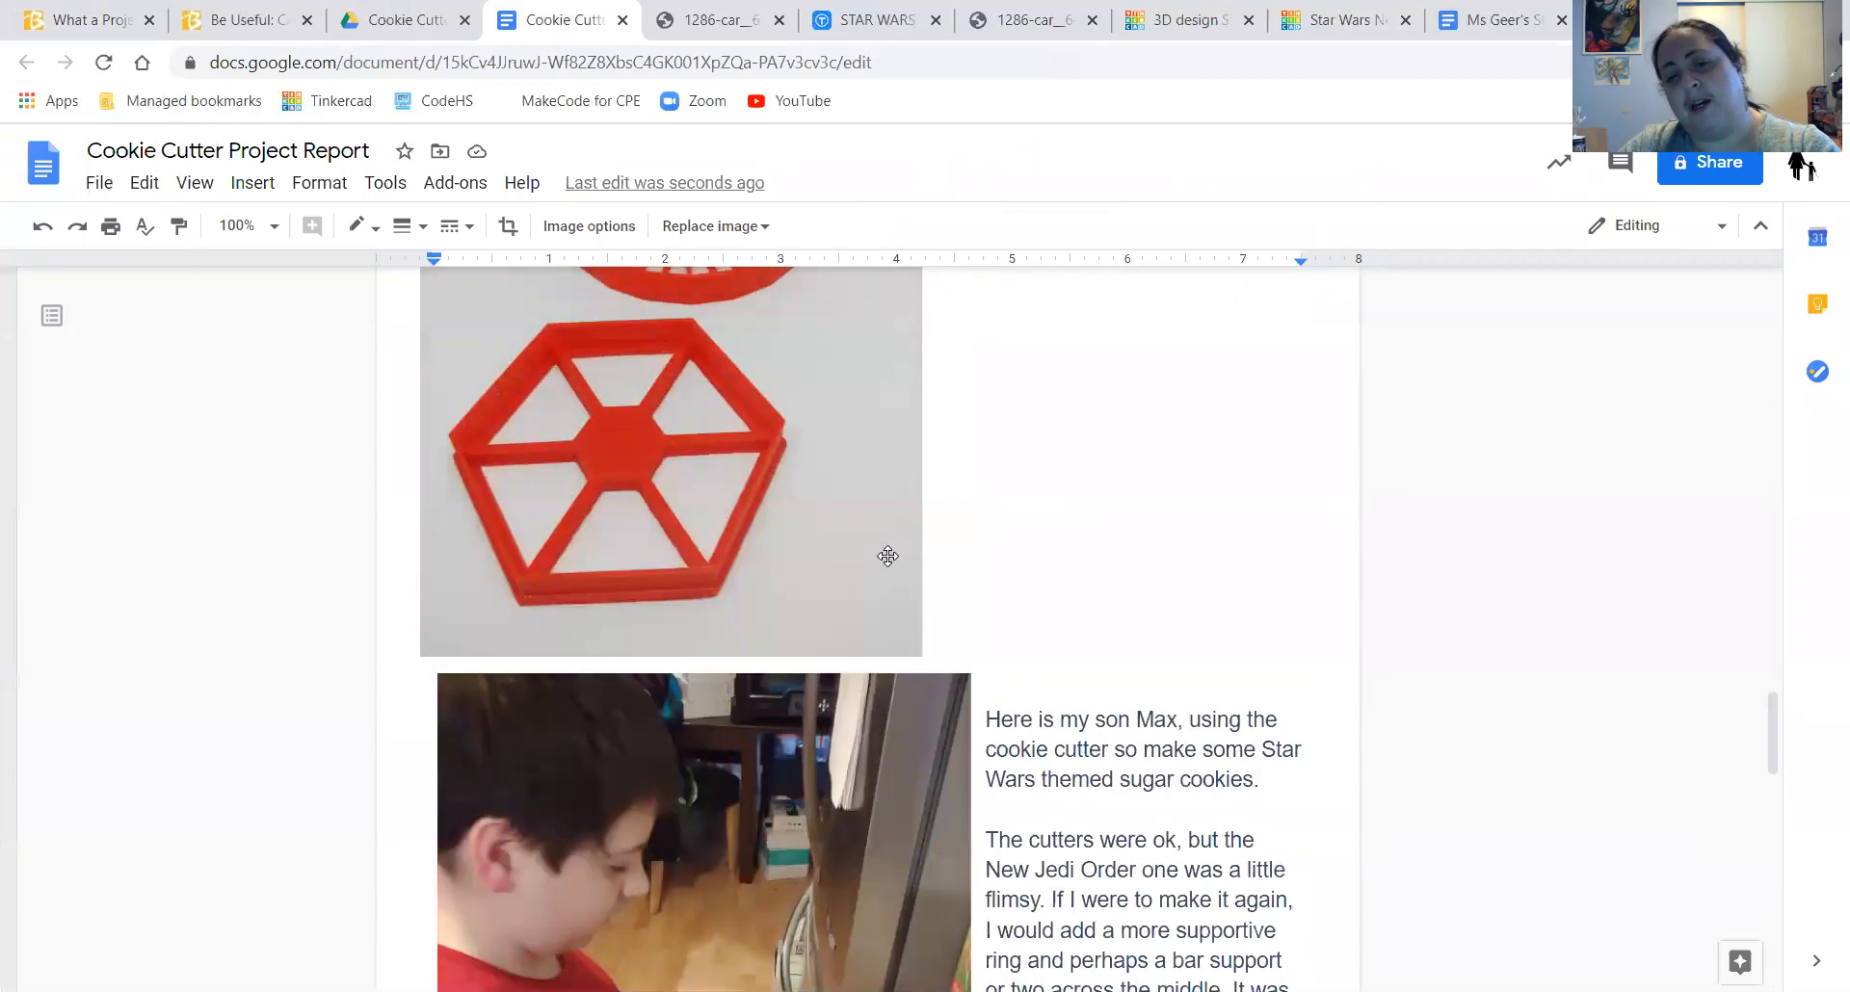